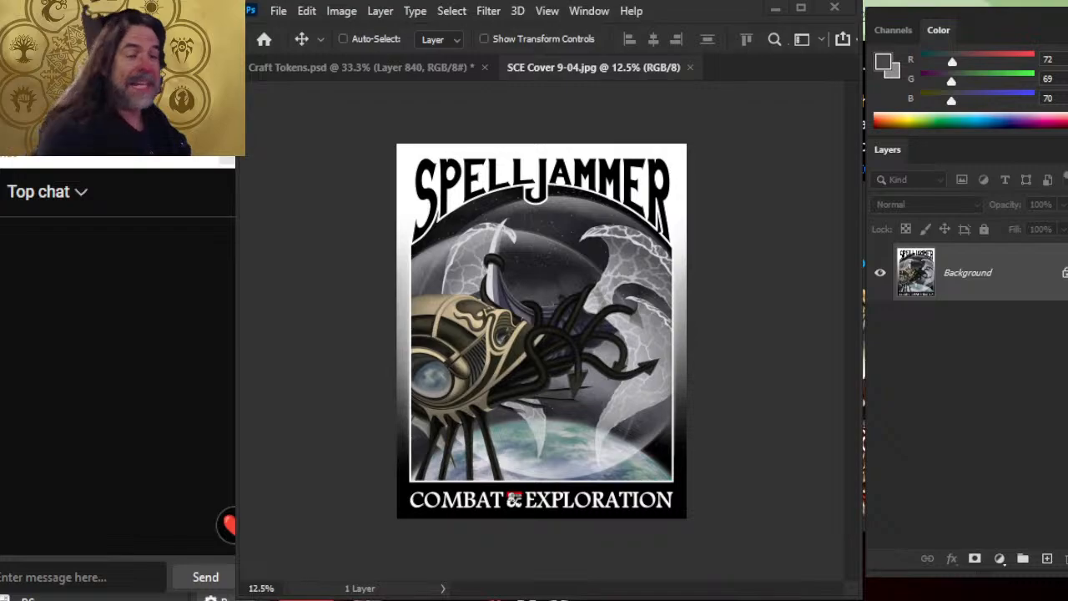
key(ctrl+v)
key(Return)
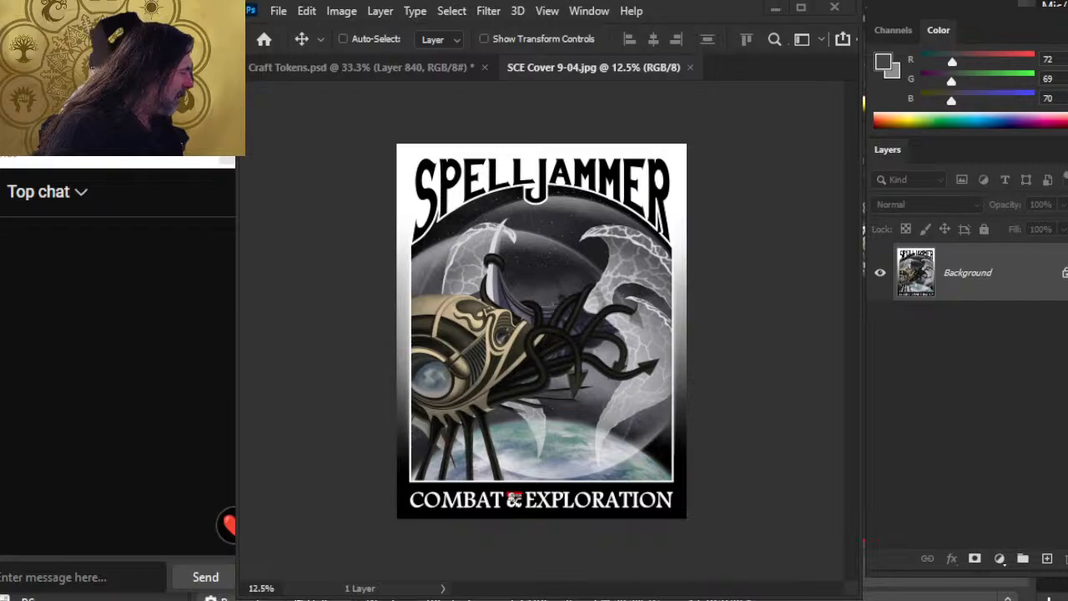
Switch to the Word manuscript and look over the Combat chapter pages from Ship Combat Maps through Weapons and Crew
key(alt+Tab)
key(Tab)
key(Tab)
scroll(746, 110, down, 5)
scroll(670, 304, down, 5)
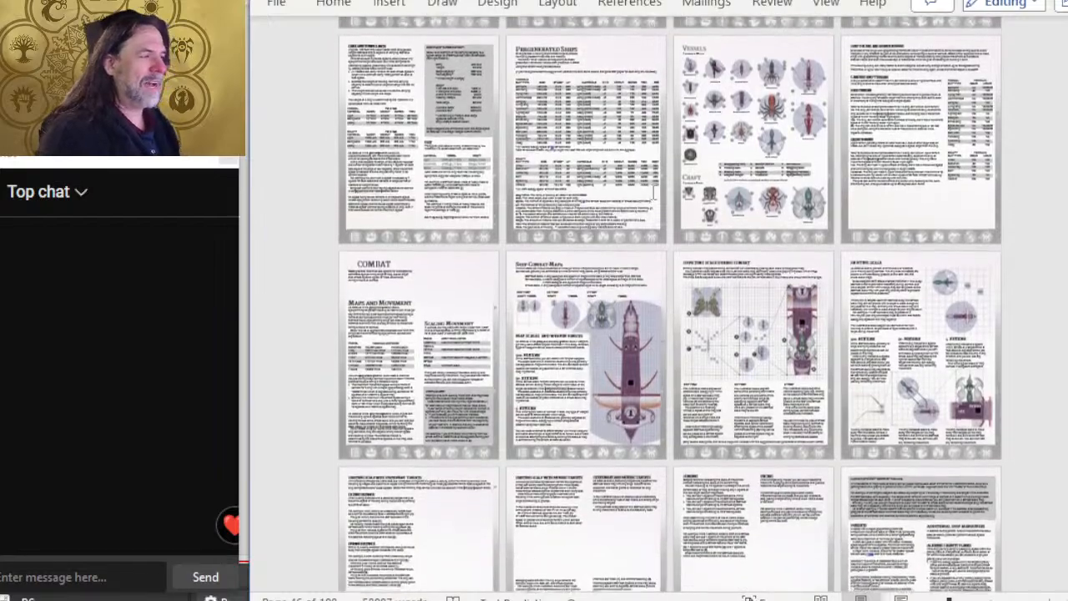
scroll(653, 194, down, 3)
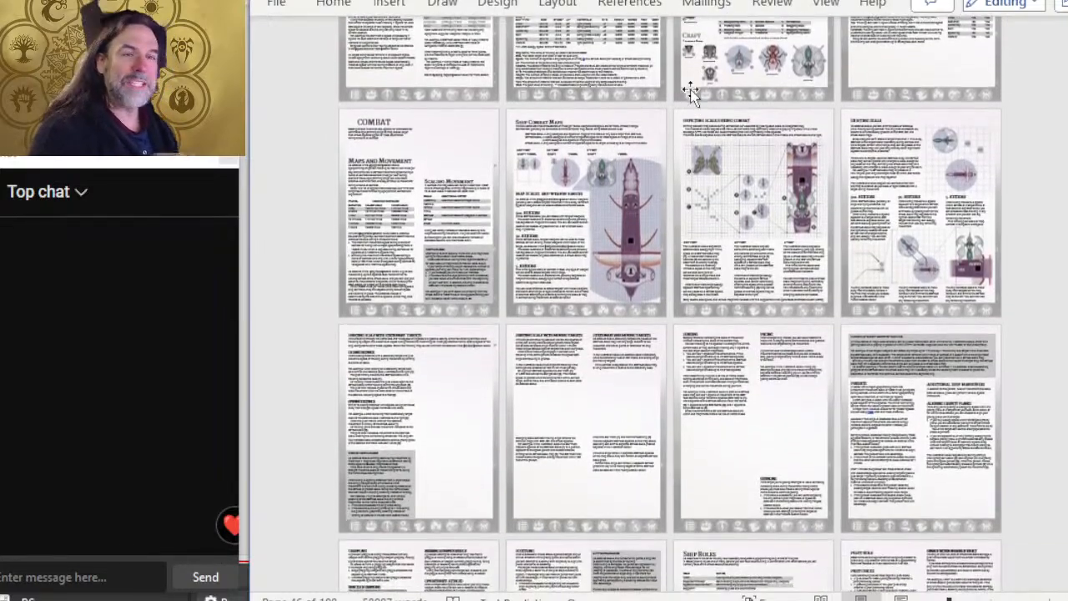
scroll(670, 304, down, 5)
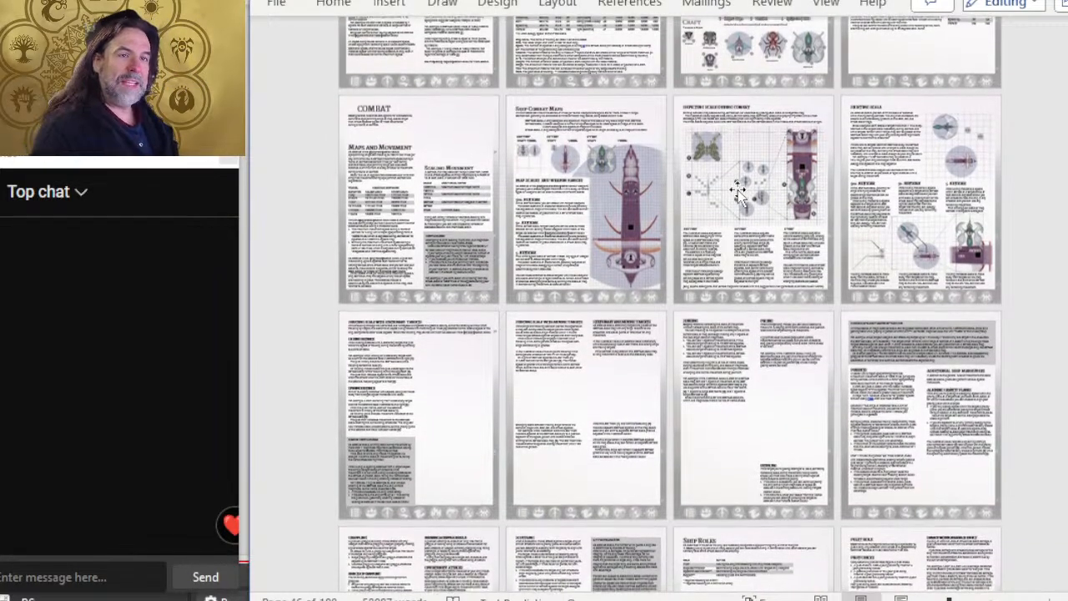
scroll(735, 175, down, 5)
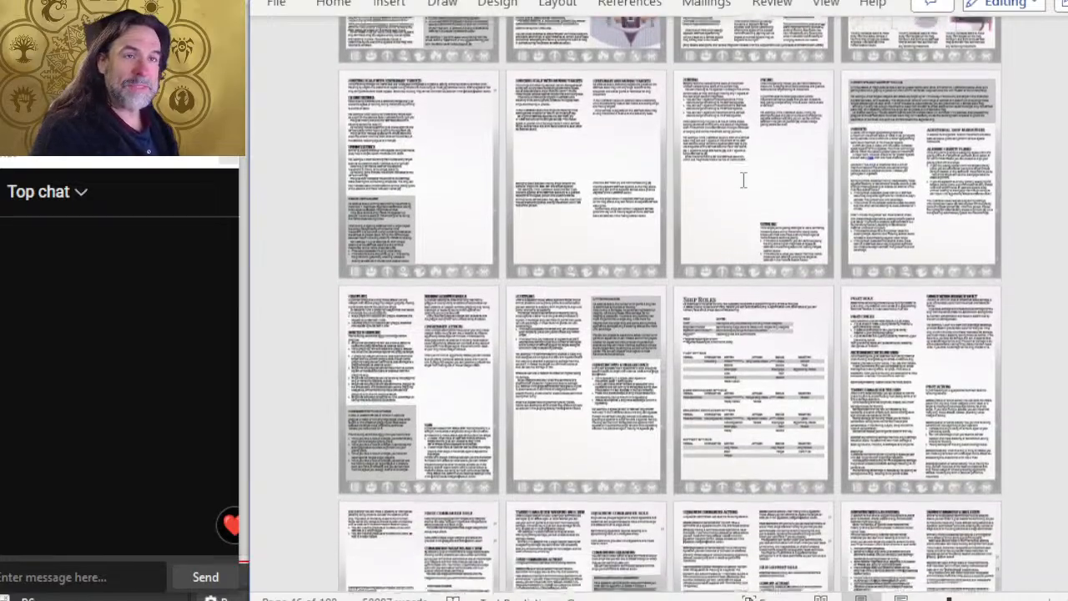
scroll(735, 162, down, 8)
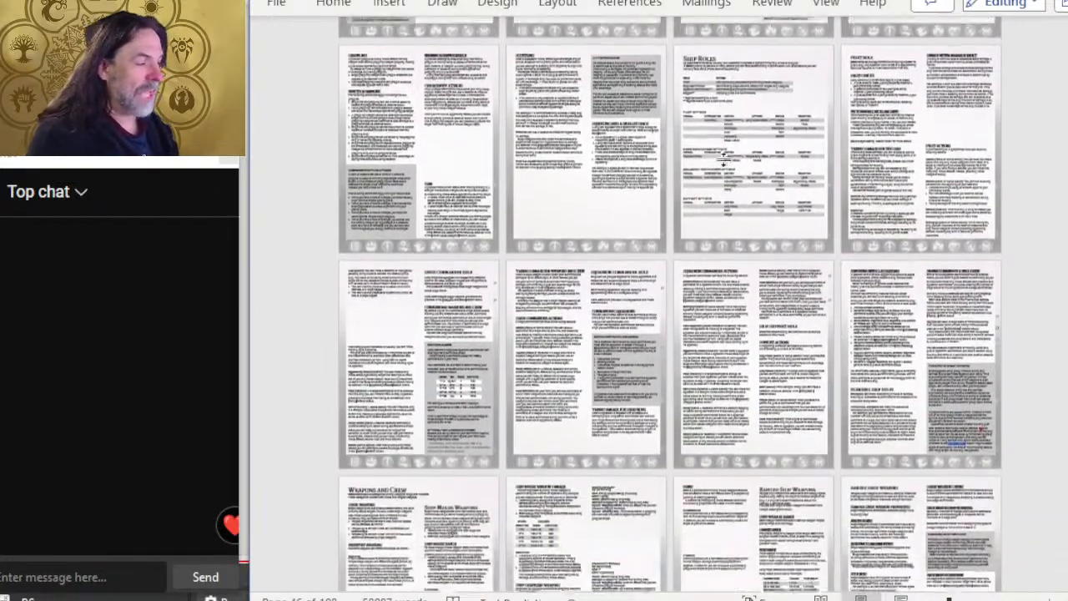
scroll(622, 42, down, 3)
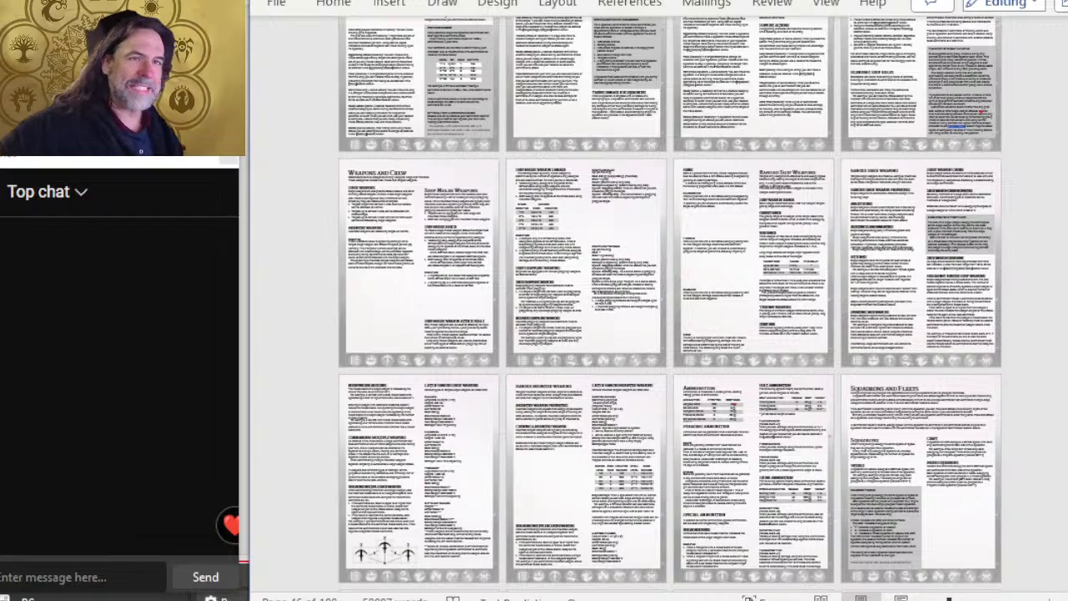
scroll(621, 205, down, 1)
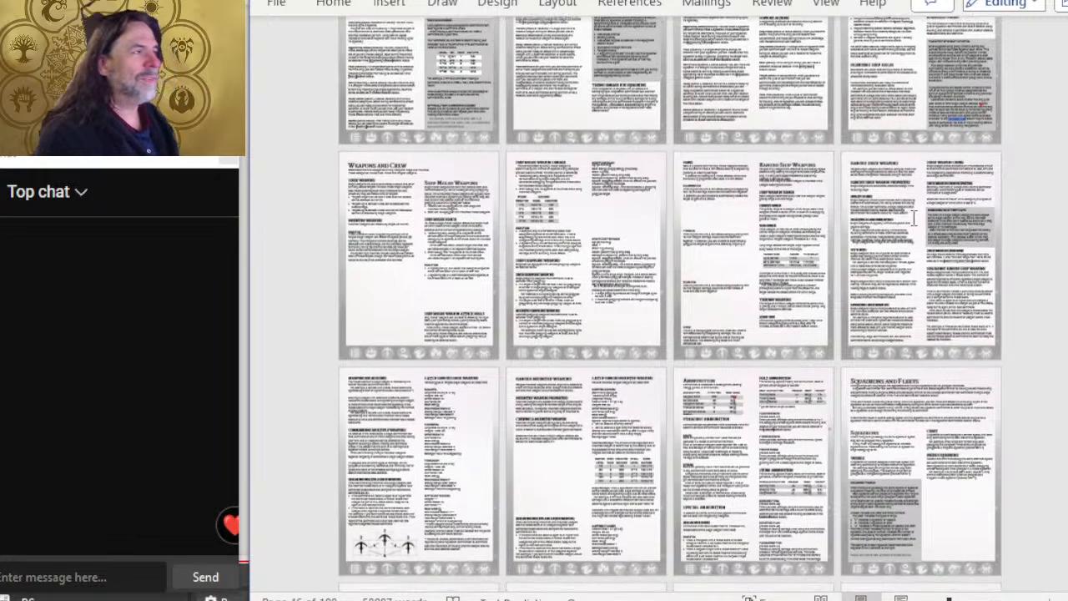
scroll(621, 206, down, 7)
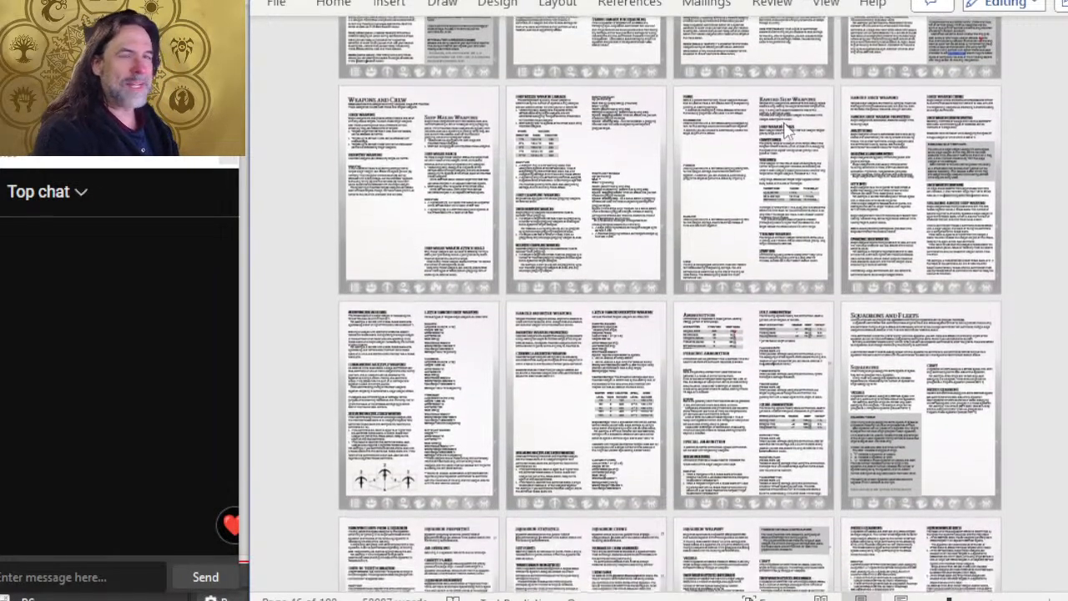
Look over the page layouts from the squadron and fleet rules through Spellcasting to the start of Exploration
scroll(803, 190, down, 10)
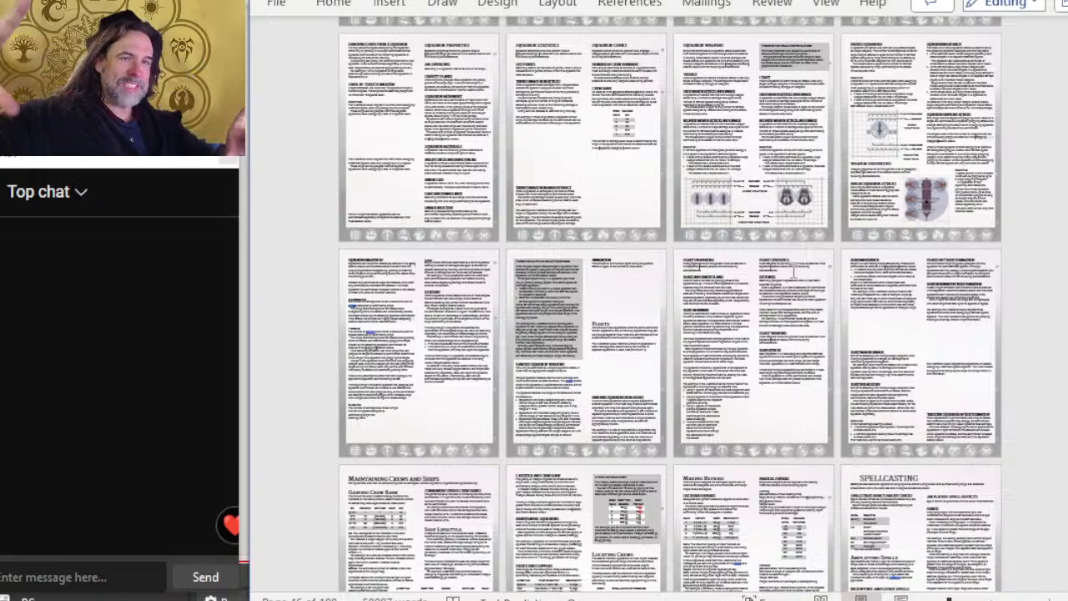
scroll(475, 237, up, 2)
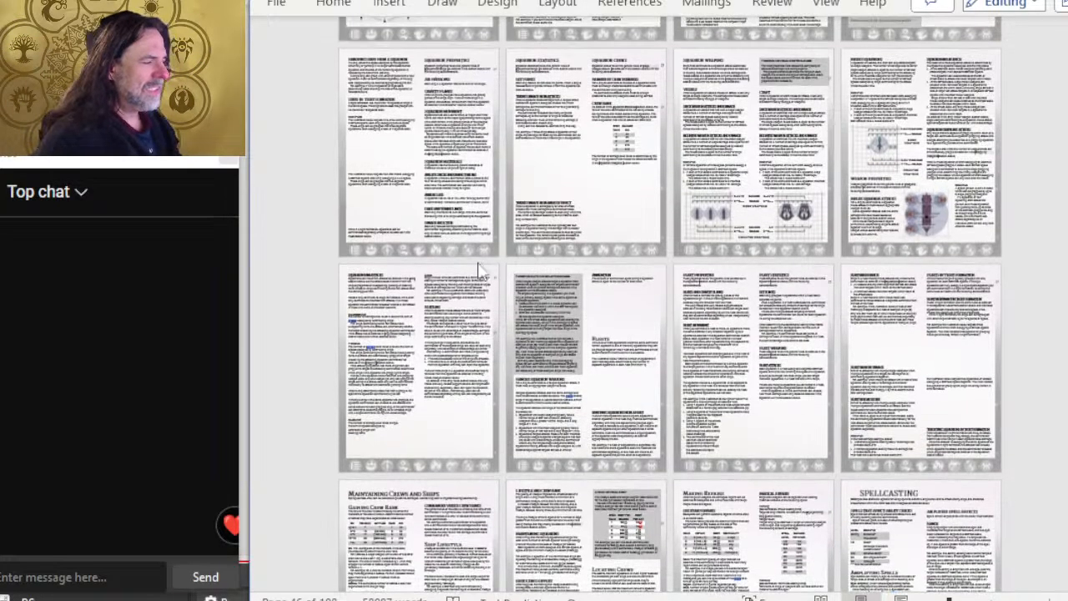
scroll(501, 276, down, 3)
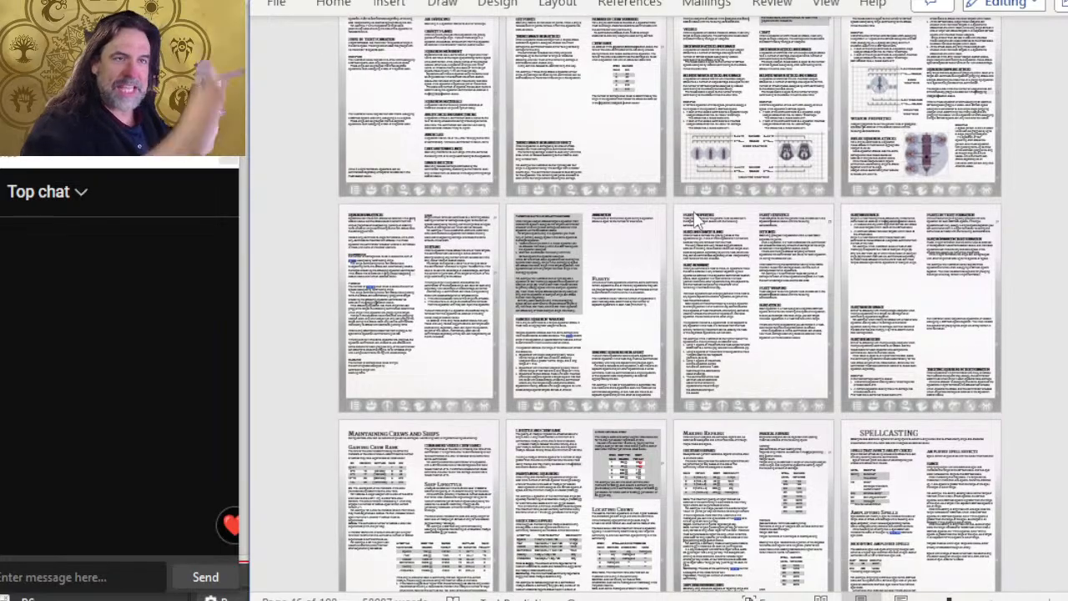
scroll(734, 217, down, 3)
scroll(756, 191, down, 10)
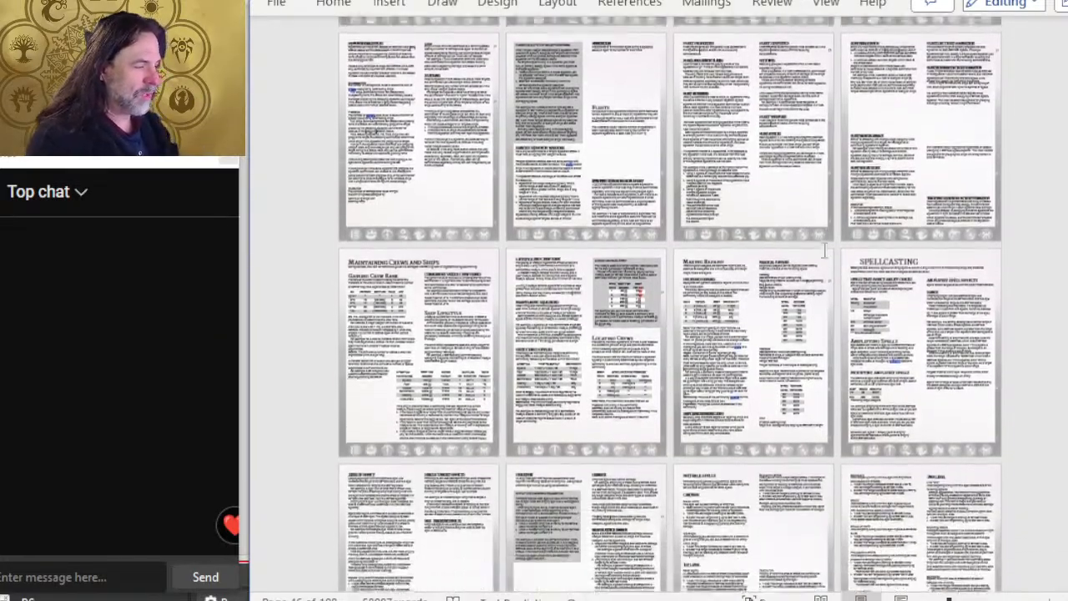
scroll(821, 256, down, 10)
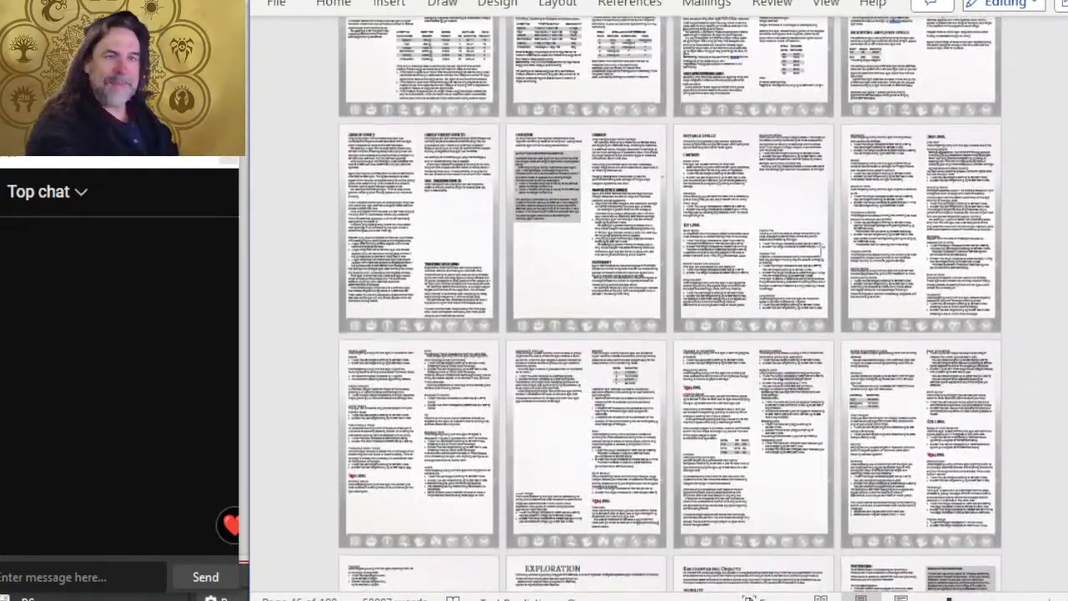
scroll(670, 305, down, 8)
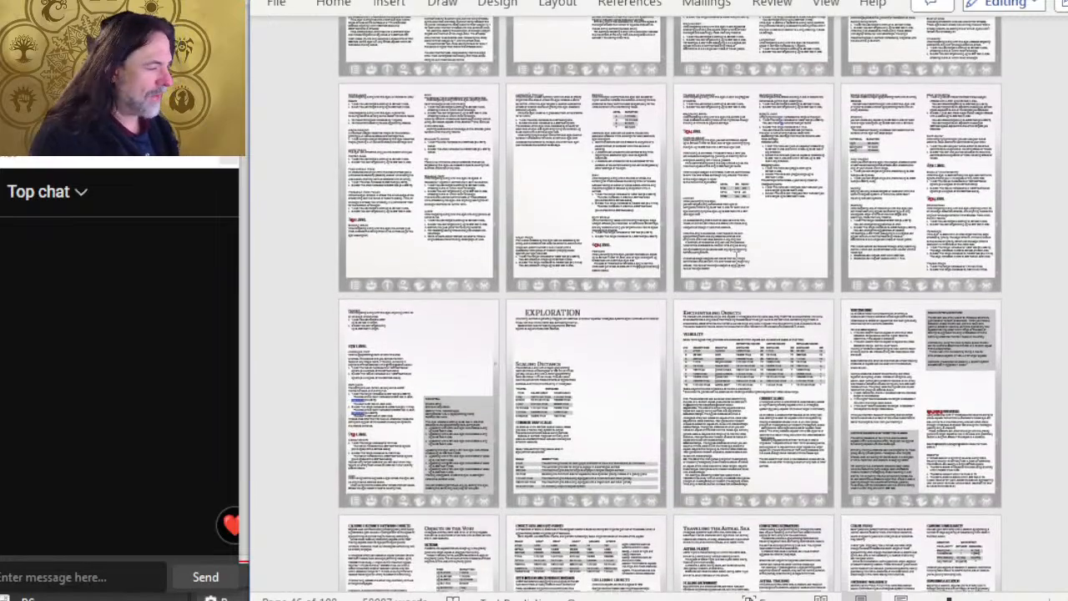
scroll(492, 267, up, 3)
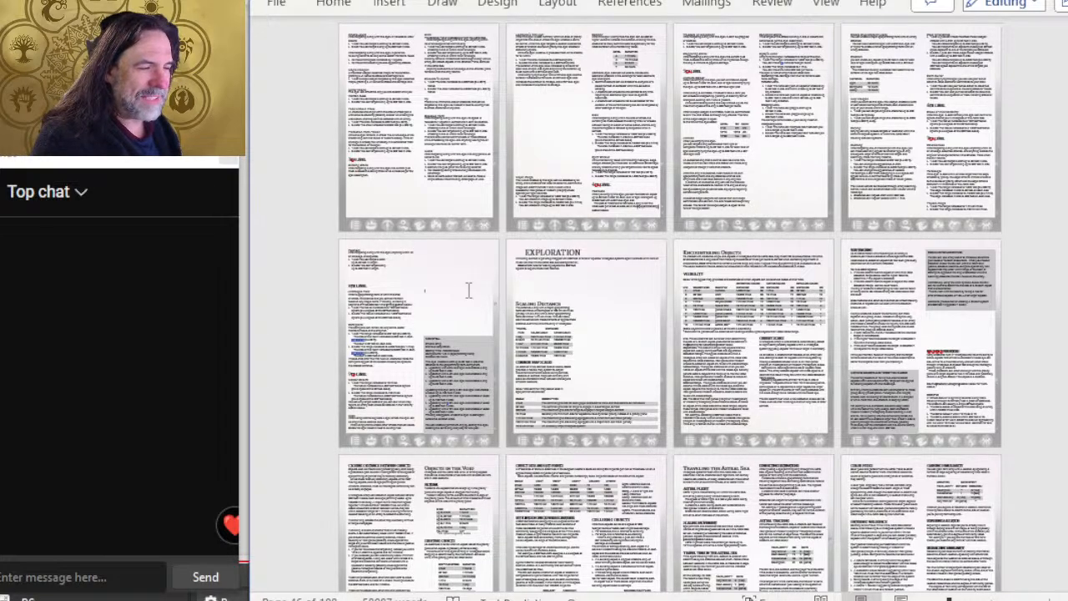
Examine the page with the 8th and 9th level spells and the Create Ship sidebar at reading size, including the empty column space
scroll(468, 290, up, 5)
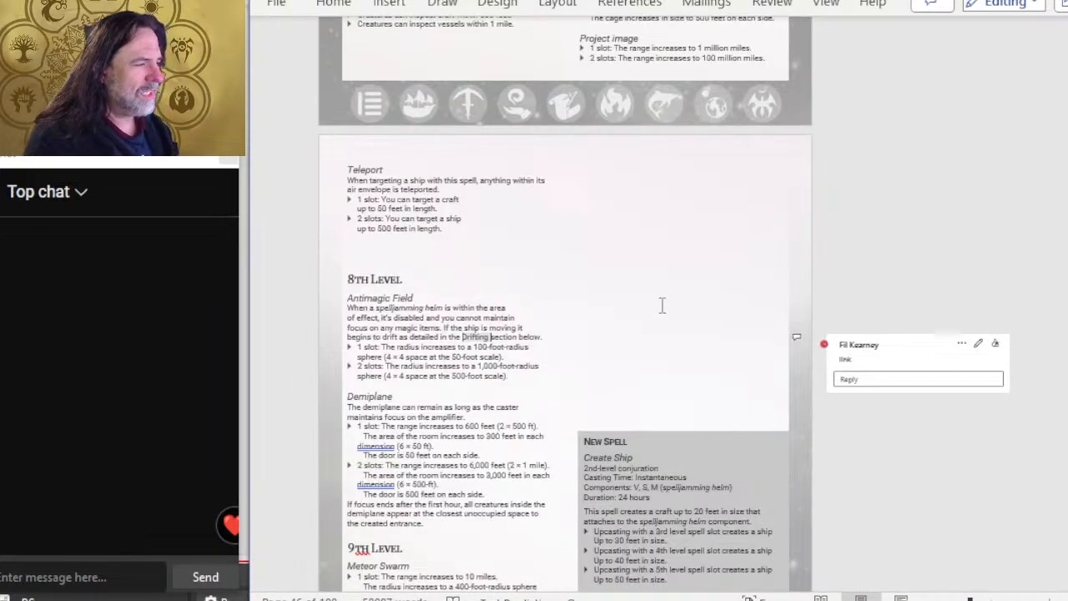
click(662, 305)
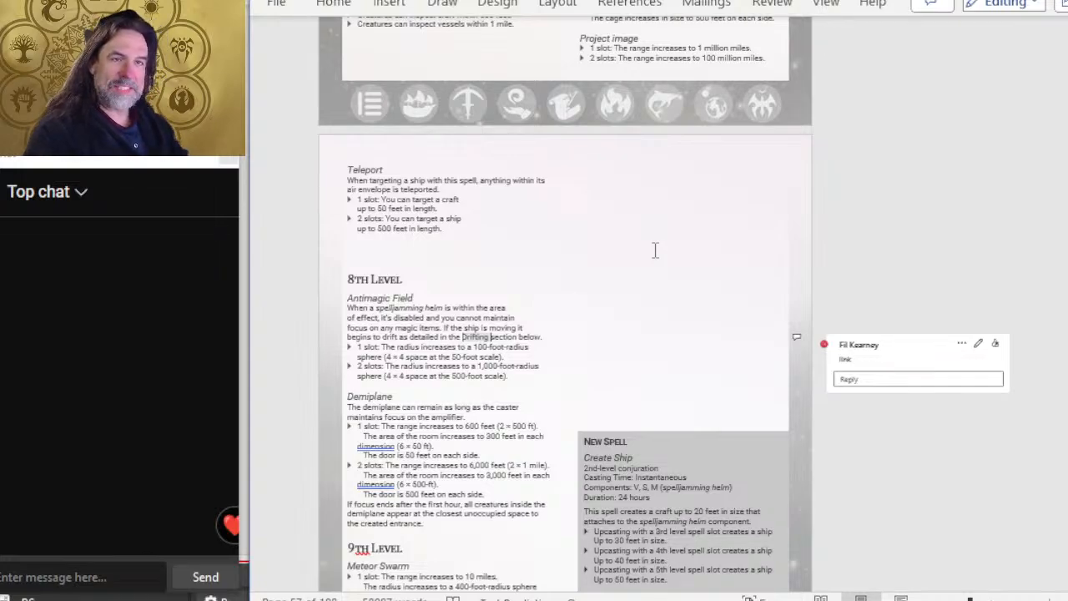
scroll(655, 251, up, 10)
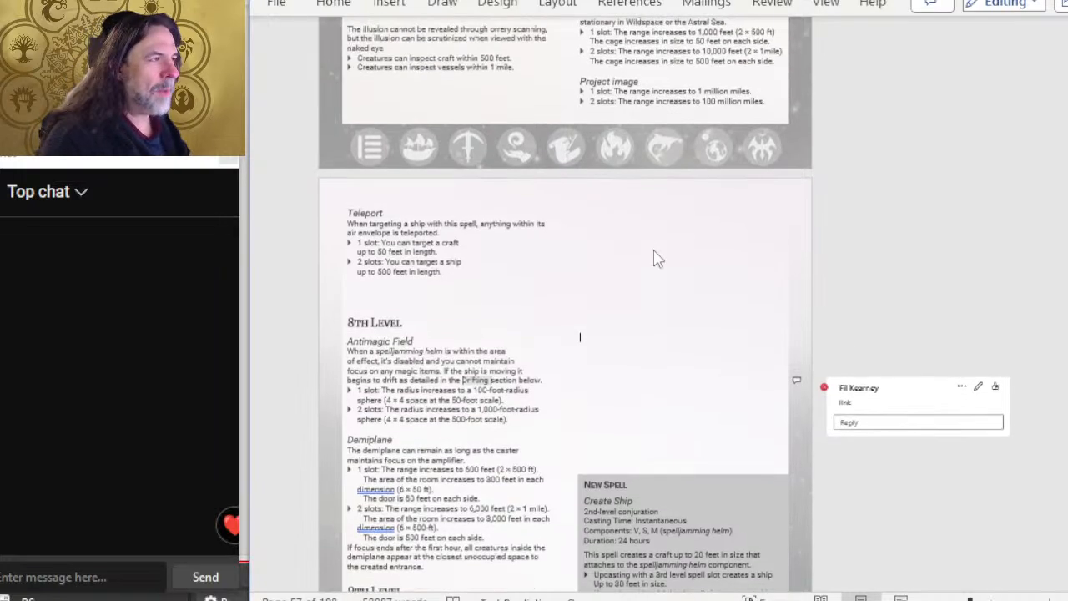
scroll(655, 255, down, 10)
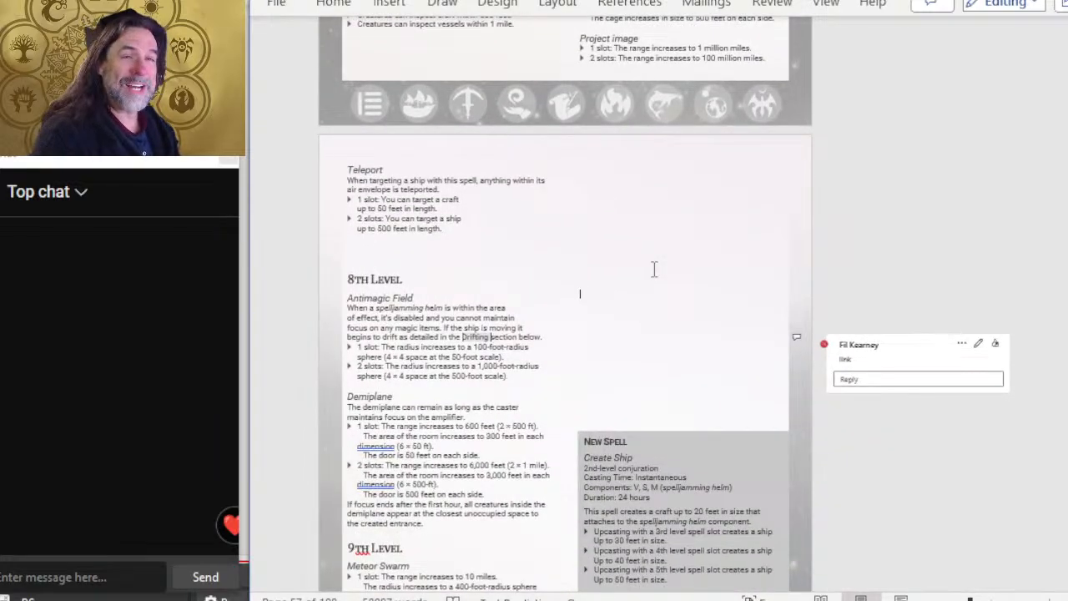
scroll(654, 269, down, 8)
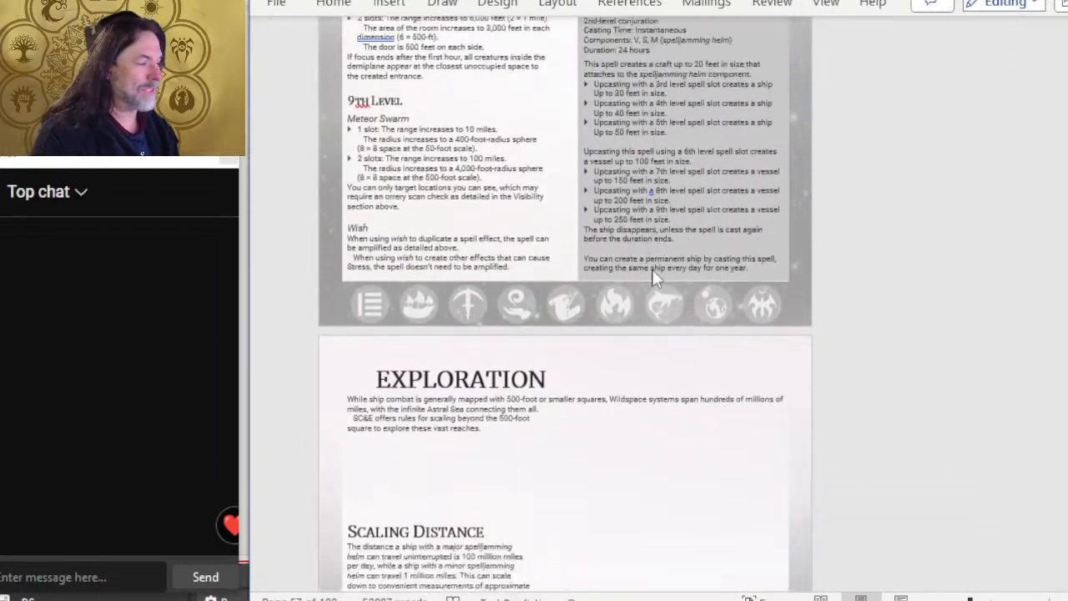
scroll(655, 270, down, 3)
scroll(652, 272, down, 3)
Review the amplified spell descriptions backward from 7th level to Cantrips, then on to the Area of Effect rules
scroll(639, 281, up, 15)
scroll(632, 283, up, 15)
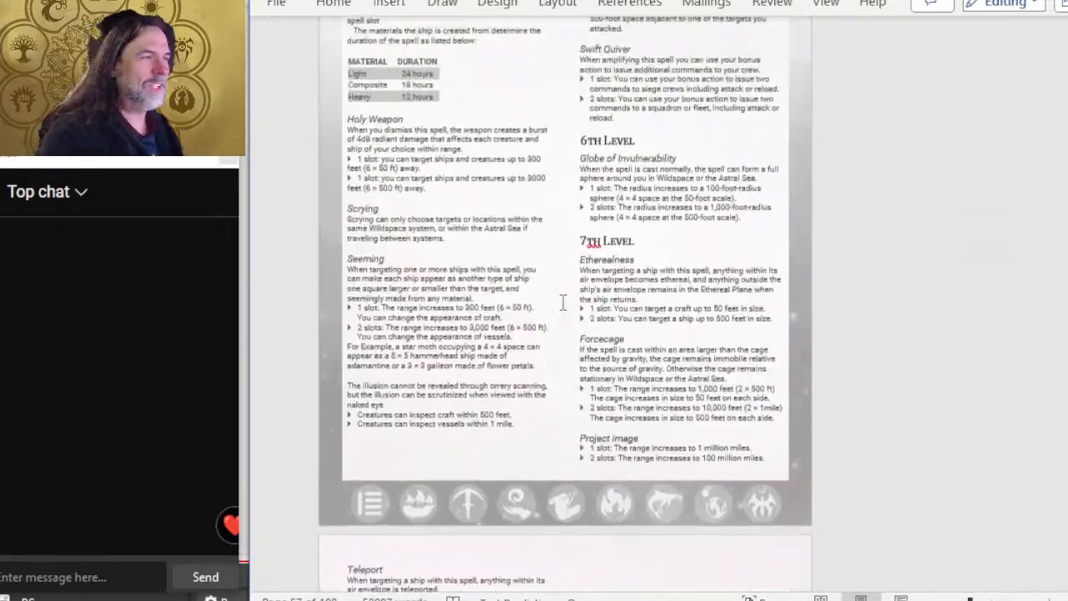
scroll(561, 311, up, 10)
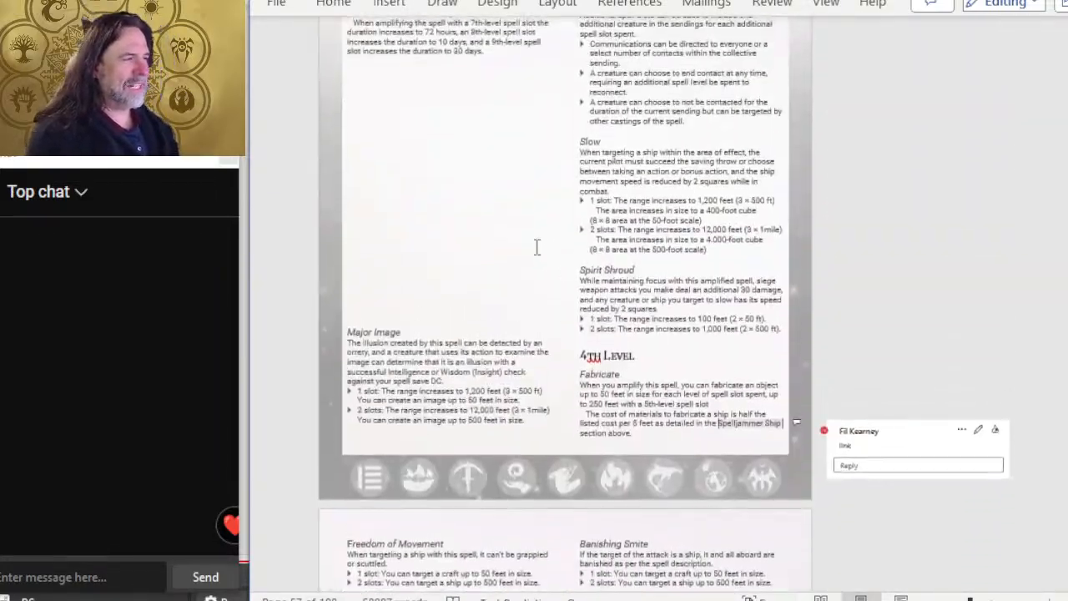
scroll(557, 288, up, 10)
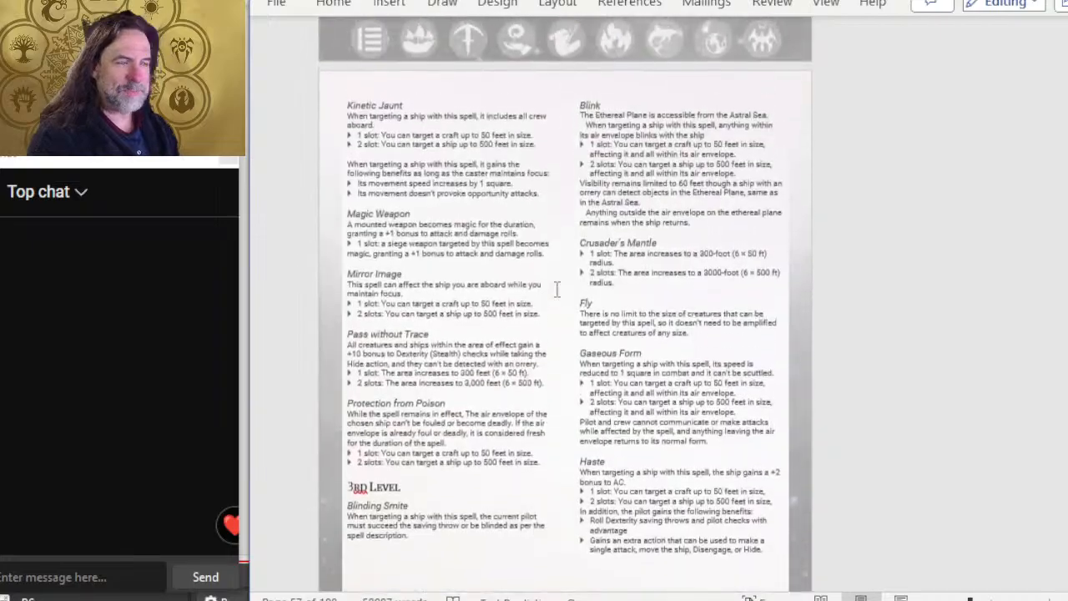
scroll(557, 289, up, 1)
scroll(563, 292, down, 10)
scroll(574, 262, down, 3)
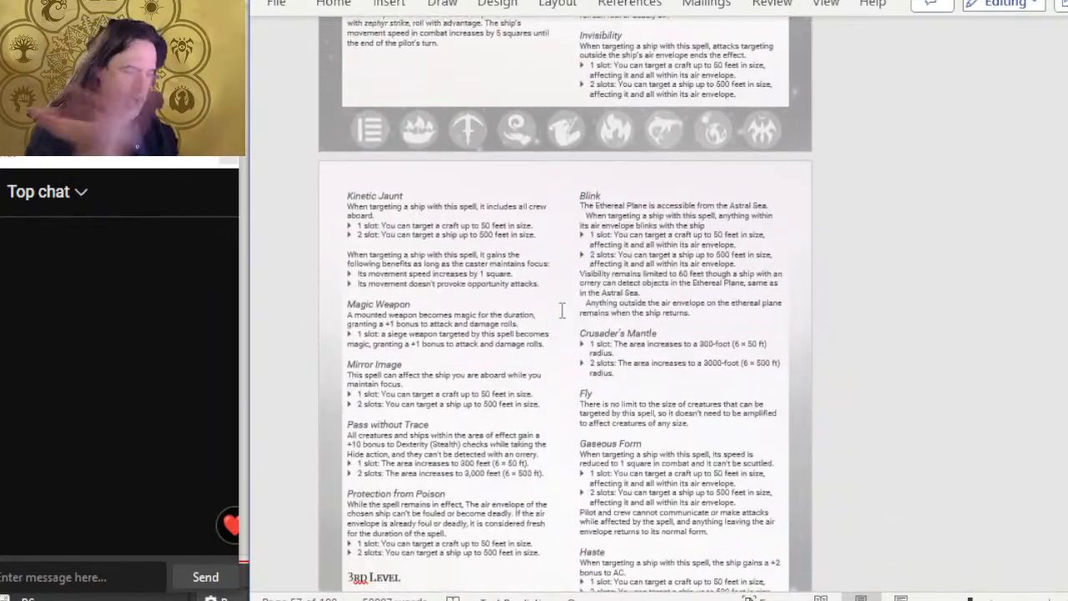
scroll(541, 384, up, 20)
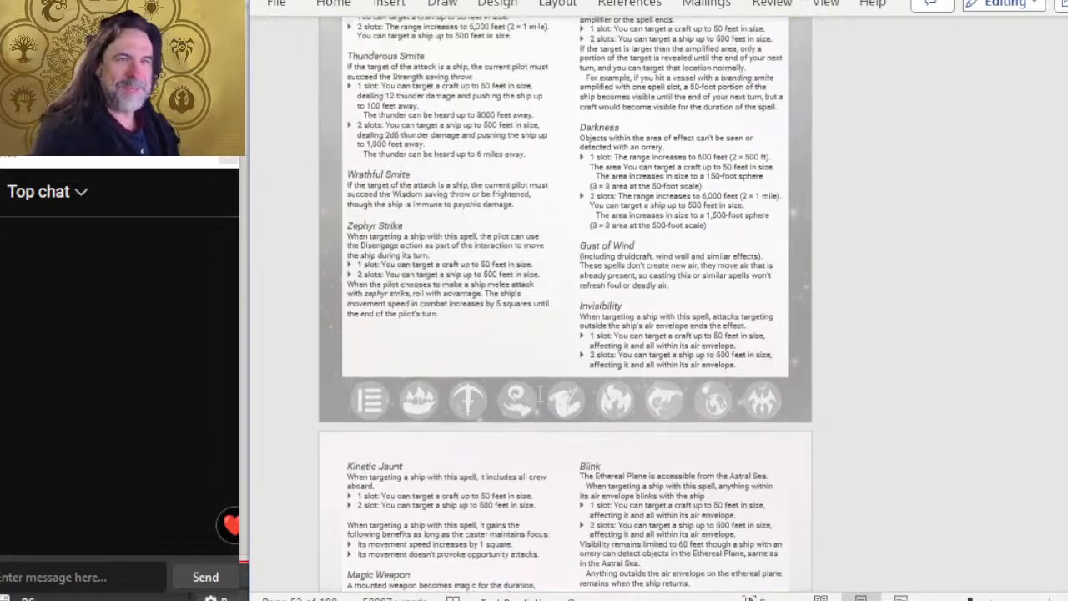
scroll(541, 385, up, 7)
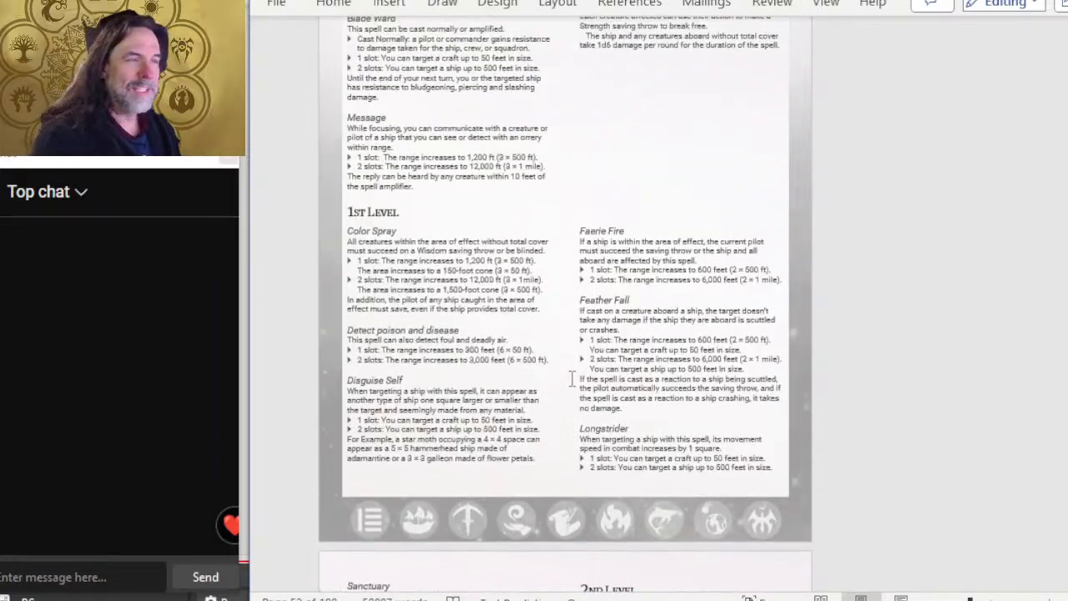
scroll(637, 239, up, 13)
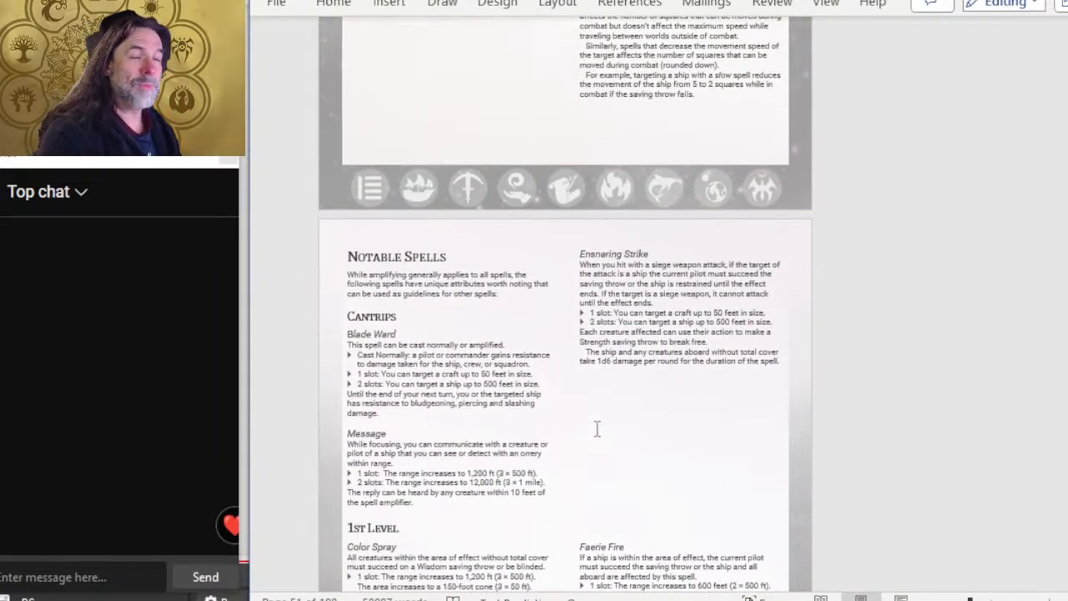
scroll(596, 423, up, 20)
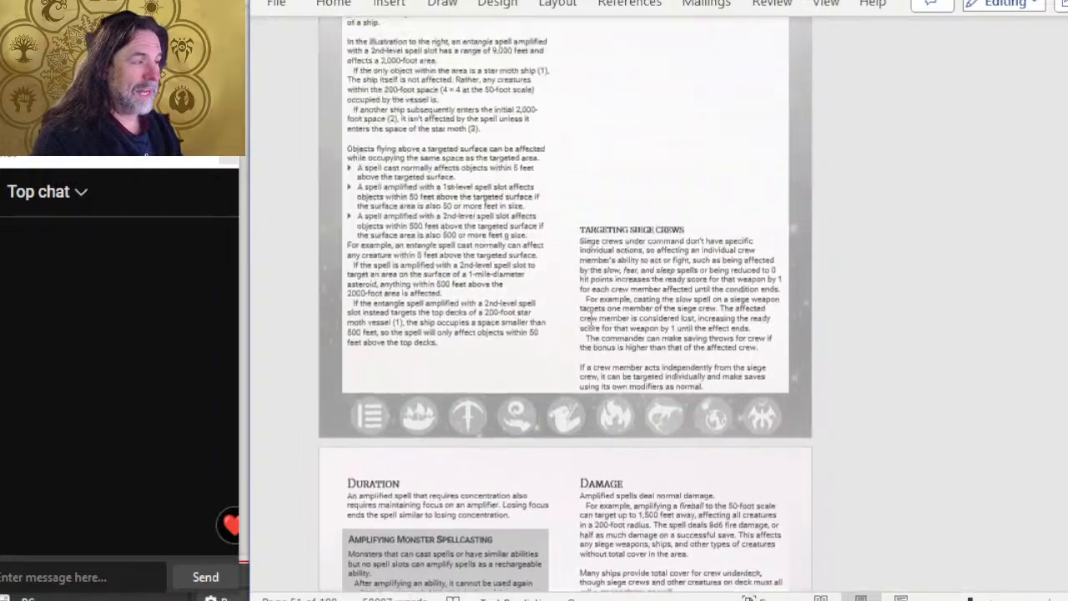
scroll(591, 318, up, 4)
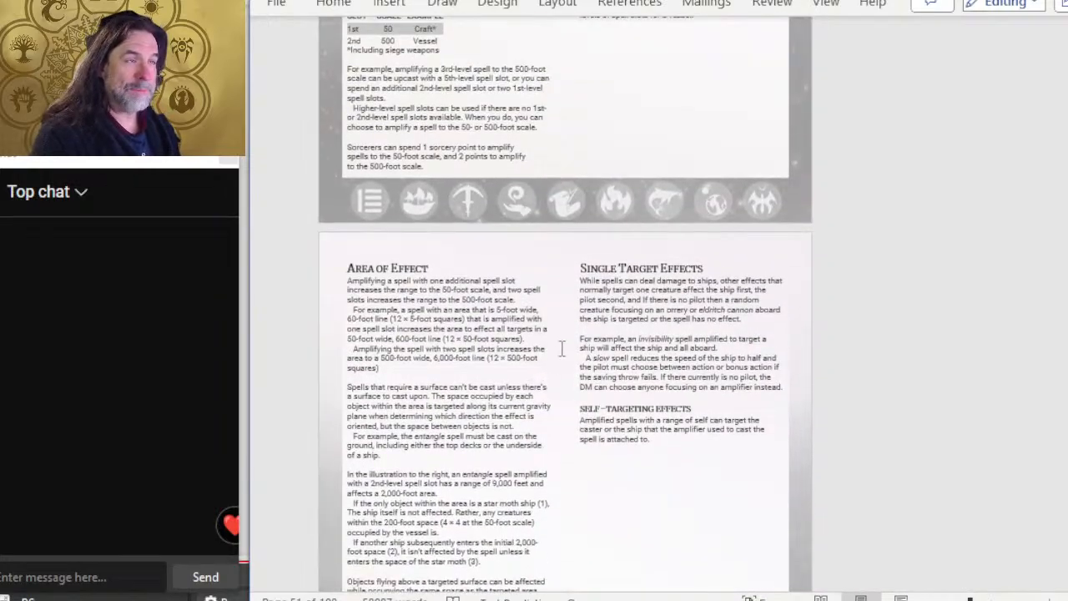
Go to the citadel battle encounter around page 107 and review its pages backward to the Citadel Overview and map placeholders
drag(1065, 281, 1065, 558)
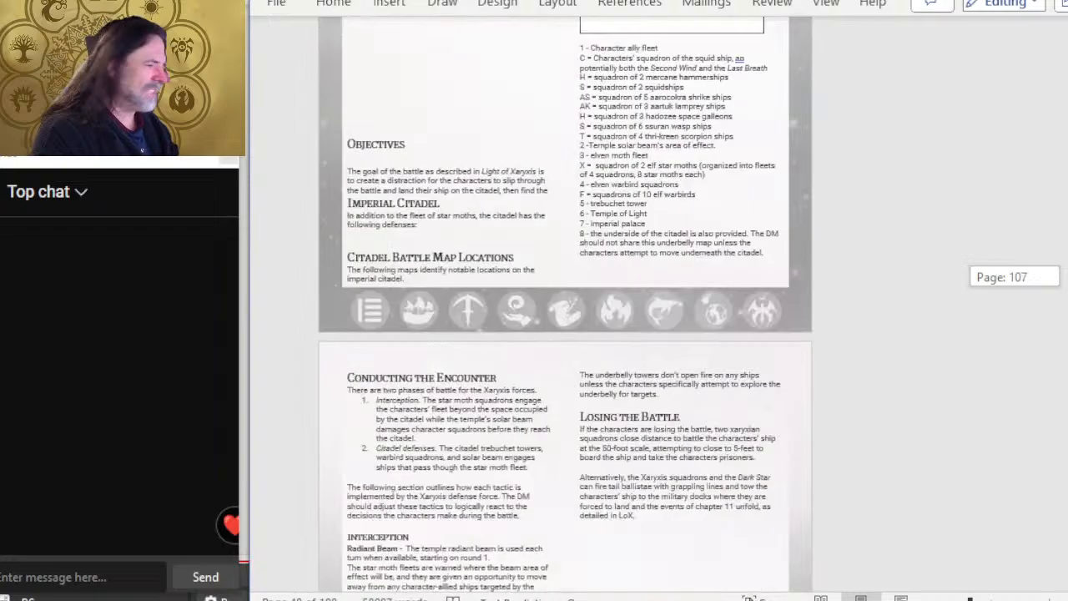
scroll(824, 535, down, 5)
scroll(570, 284, up, 10)
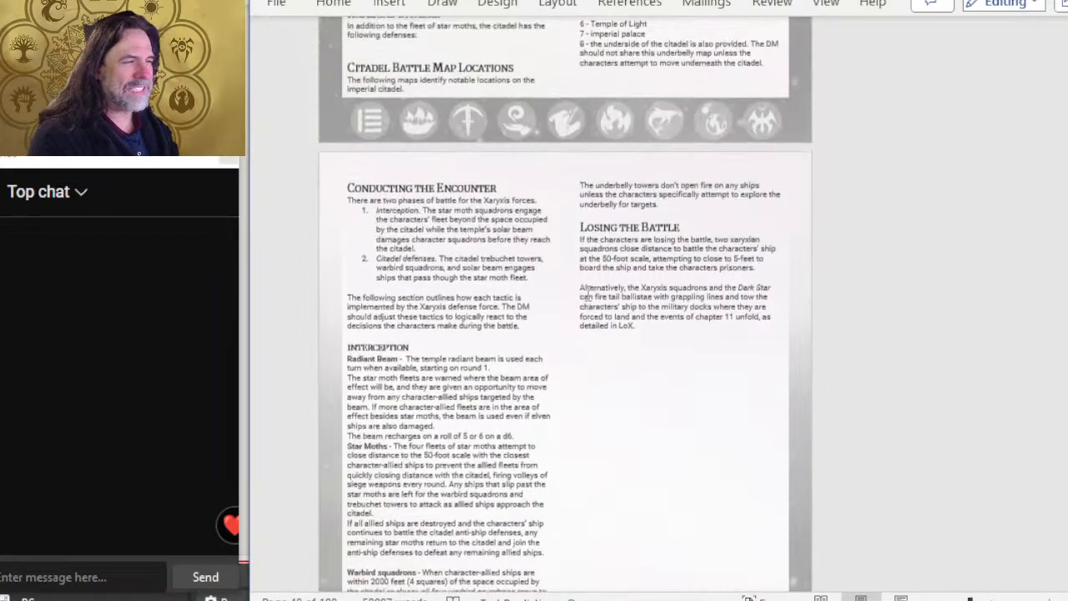
scroll(591, 268, up, 10)
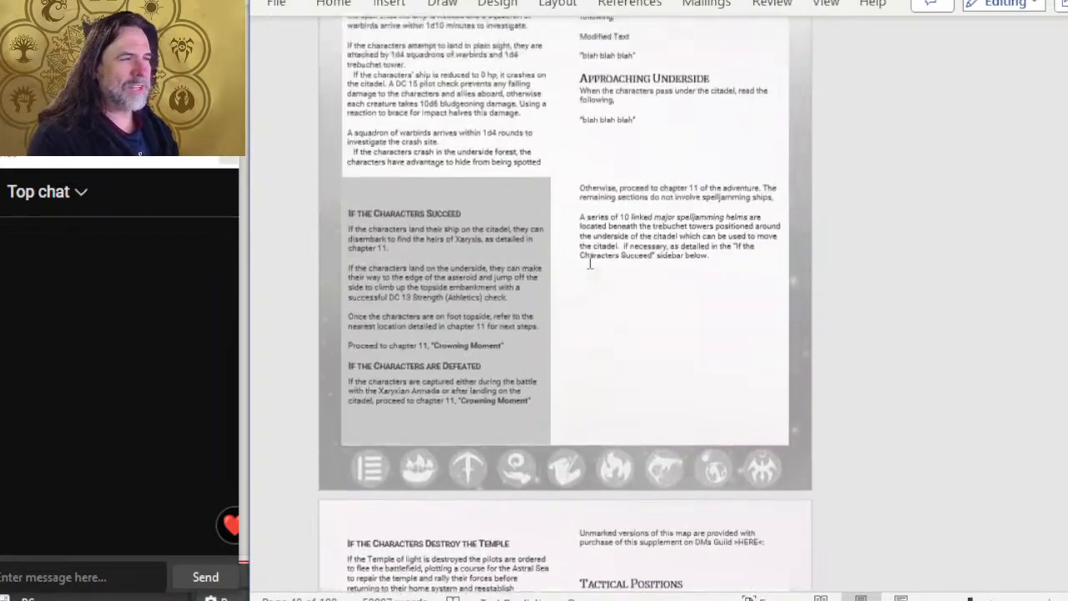
scroll(610, 301, up, 10)
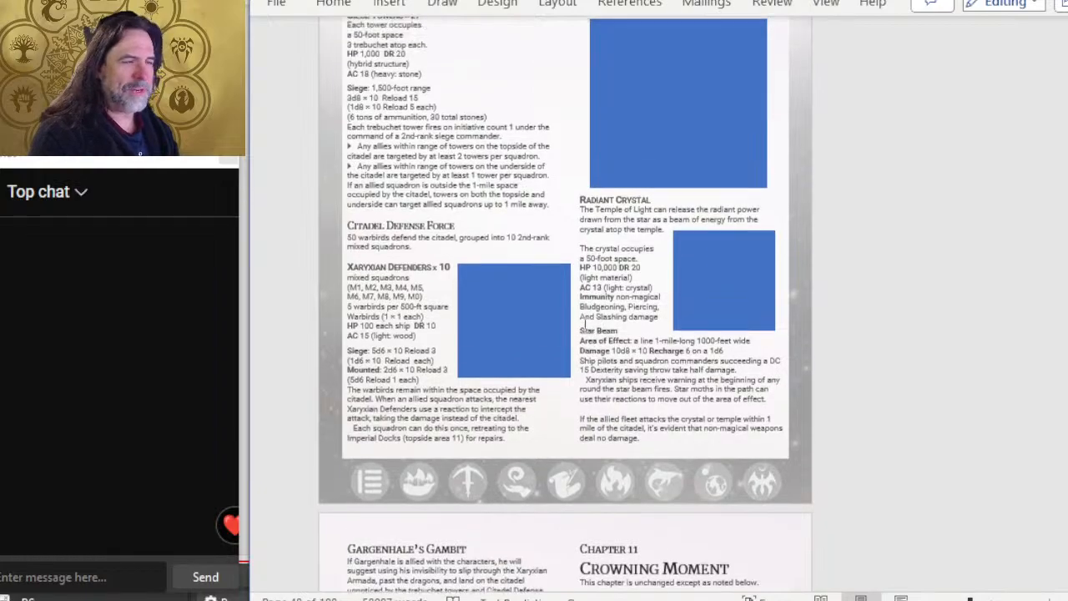
scroll(555, 325, up, 10)
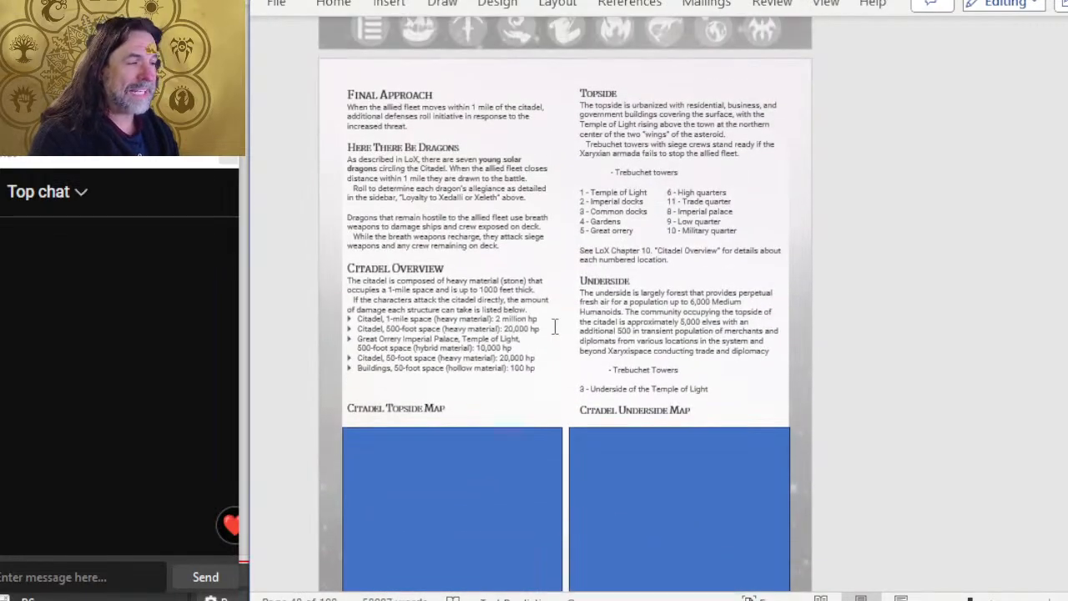
Review the citadel battle pages from the Xaryxian Armada on to Gargenhale's Gambit and the Chapter 11 Crowning Moment text at reading size
scroll(572, 289, up, 5)
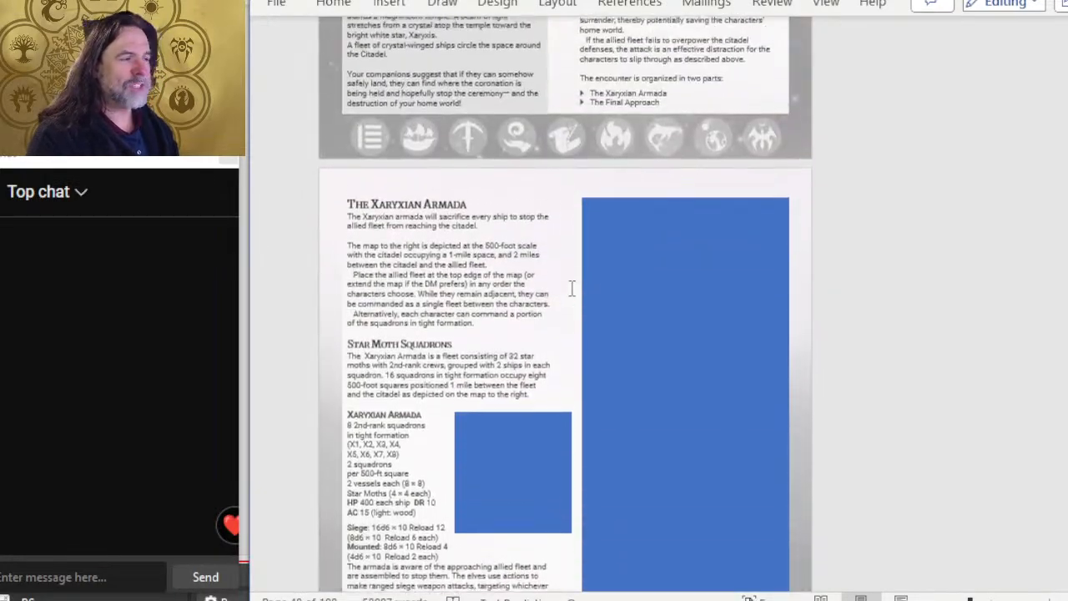
scroll(491, 265, down, 15)
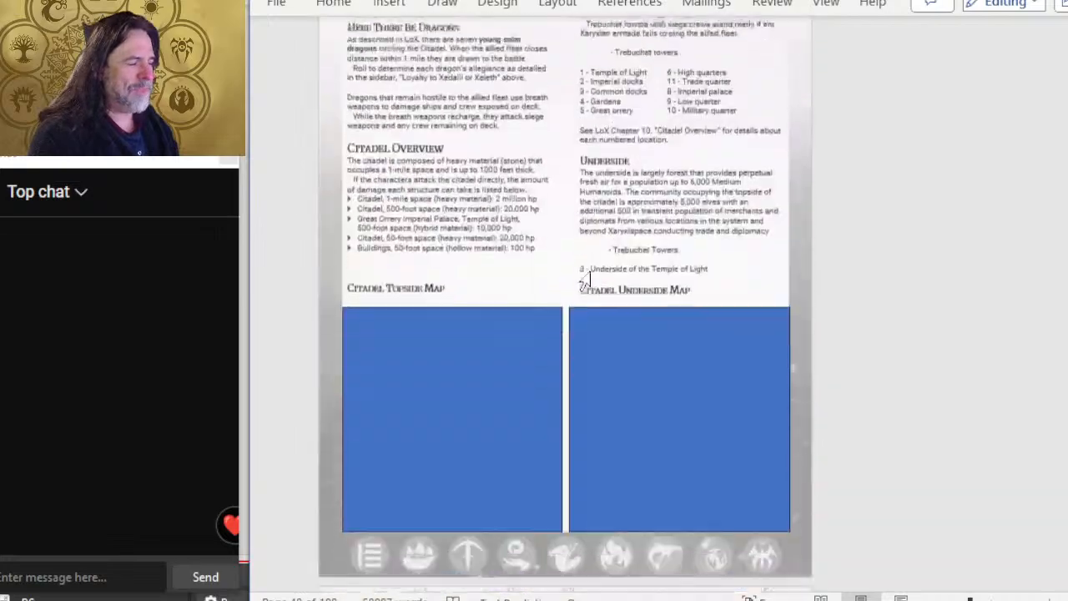
scroll(611, 243, down, 12)
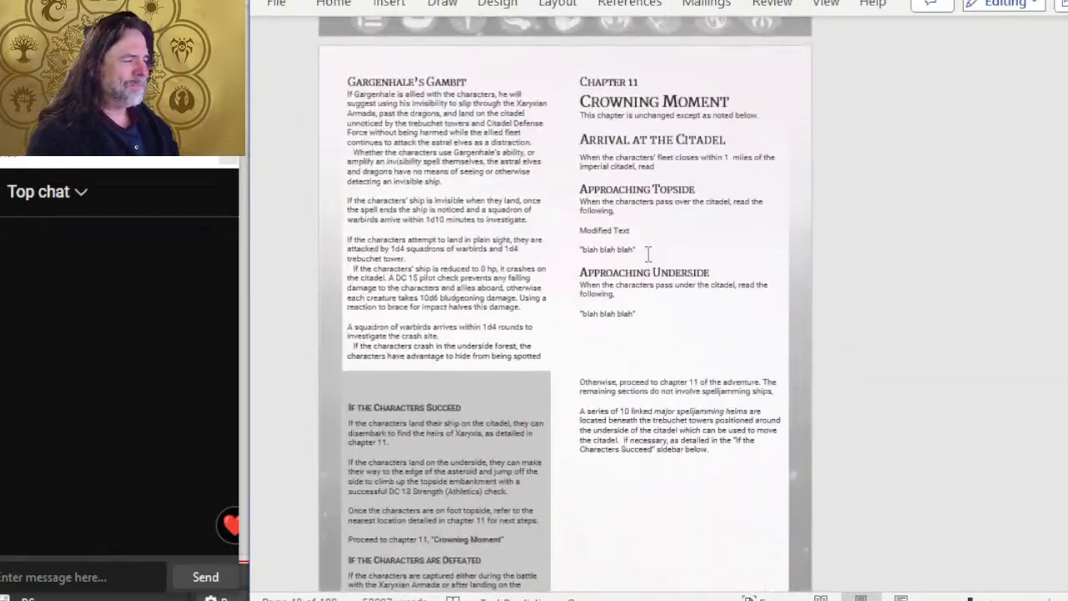
click(651, 244)
scroll(687, 214, up, 5)
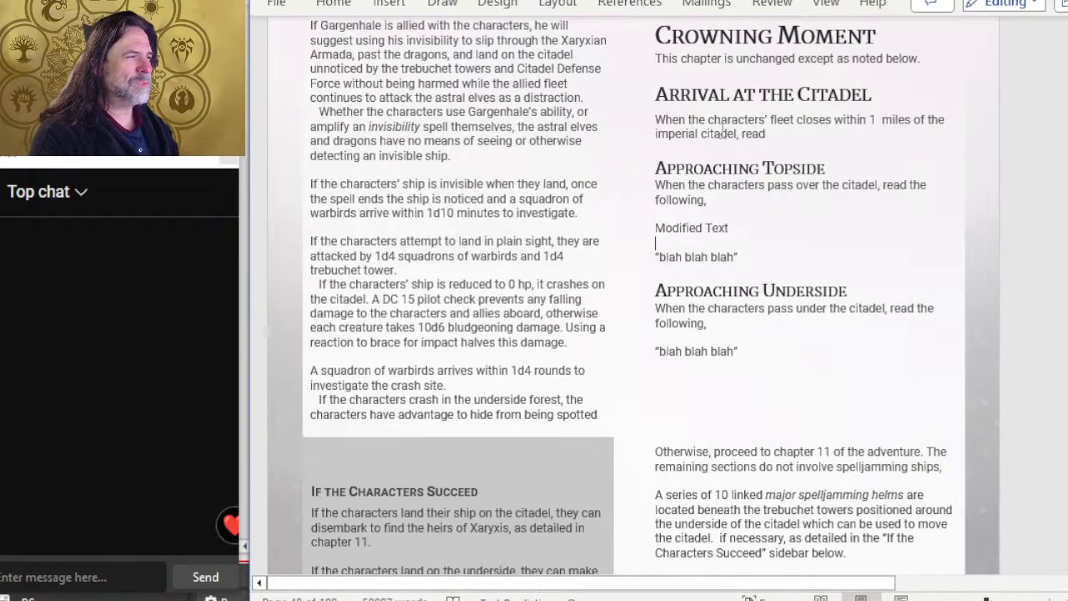
scroll(824, 79, up, 3)
scroll(834, 167, down, 5)
scroll(835, 183, up, 7)
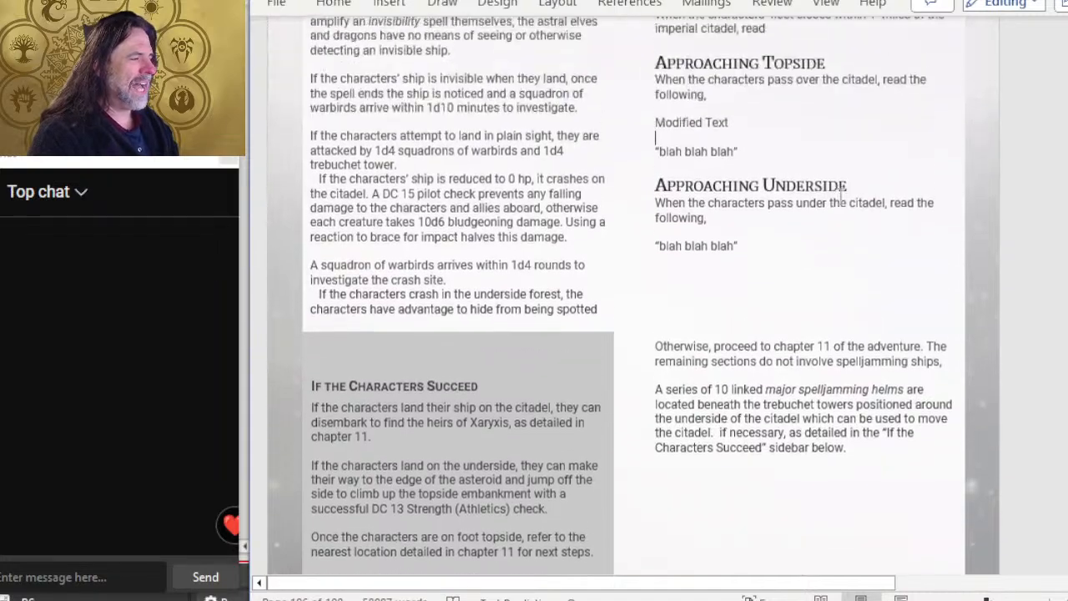
scroll(710, 238, down, 3)
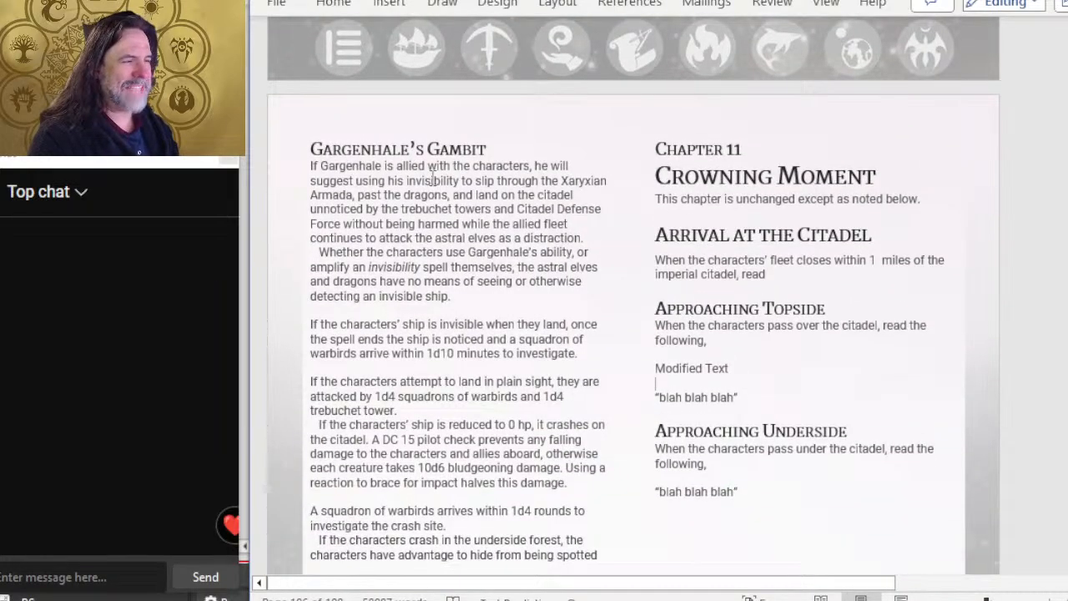
scroll(751, 184, down, 8)
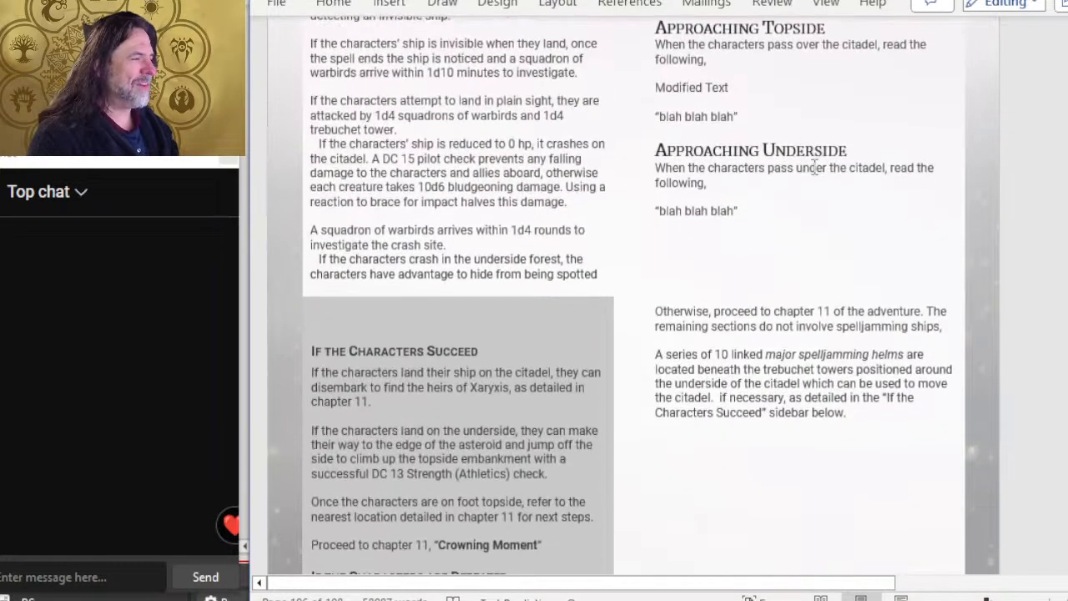
scroll(797, 196, up, 8)
scroll(793, 176, down, 13)
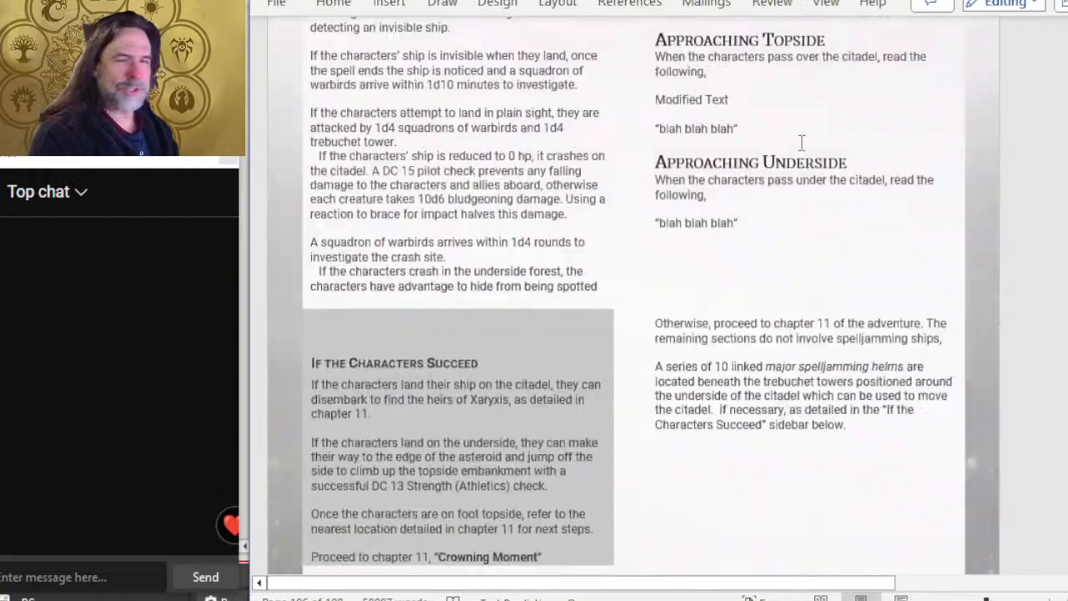
scroll(790, 210, up, 5)
scroll(790, 210, up, 17)
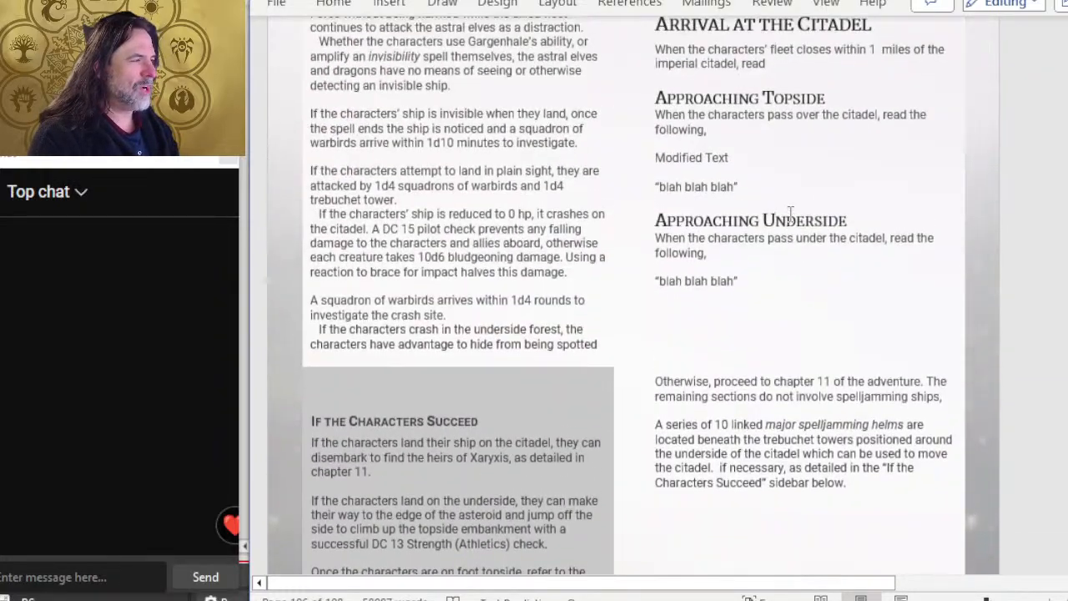
Look over the battle formation, objectives and trebuchet tower notes, followed by the earlier pages backward to Part 3: Chaos in Doomspace
scroll(795, 212, down, 20)
scroll(632, 255, down, 15)
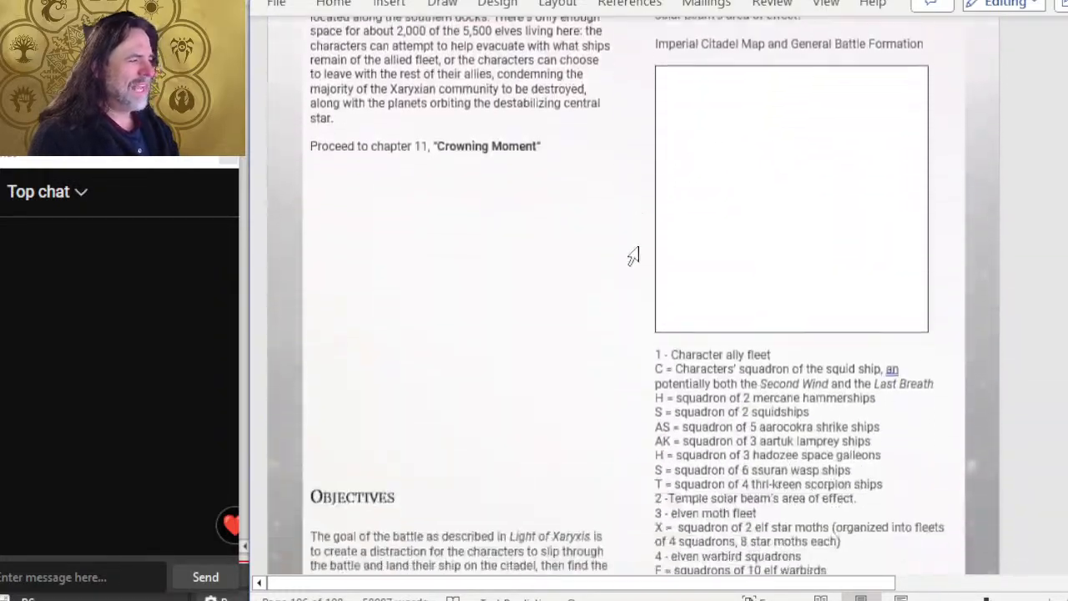
scroll(695, 303, down, 1)
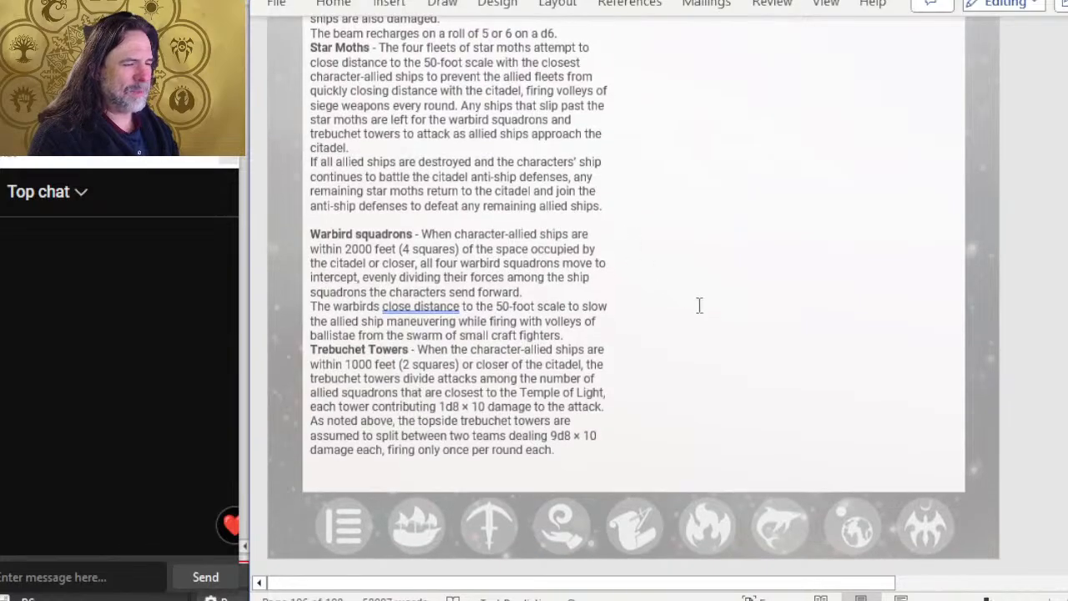
scroll(701, 309, up, 20)
scroll(710, 275, up, 20)
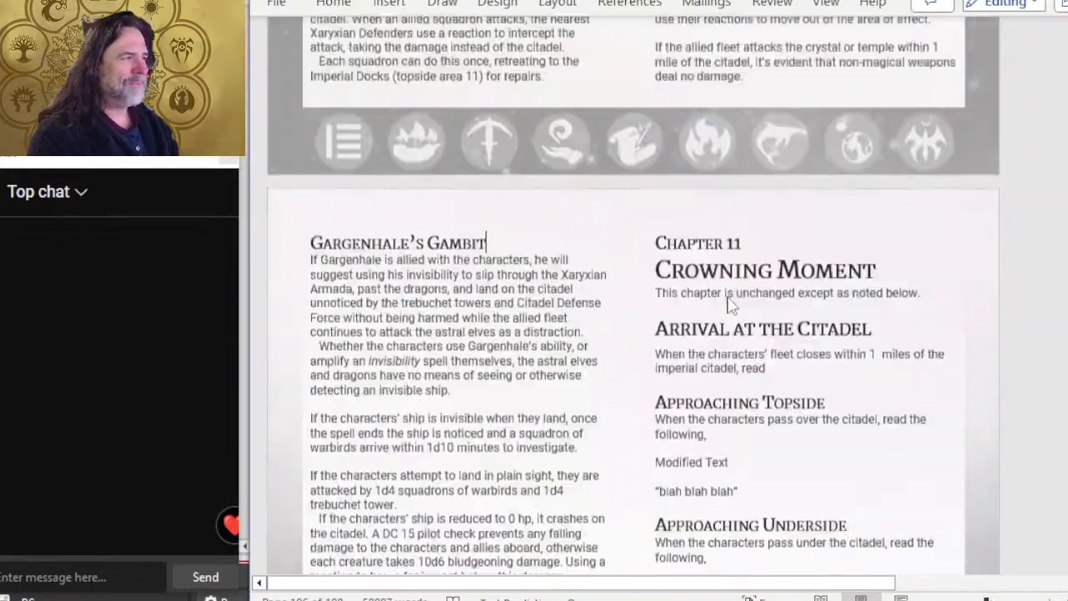
scroll(648, 218, up, 20)
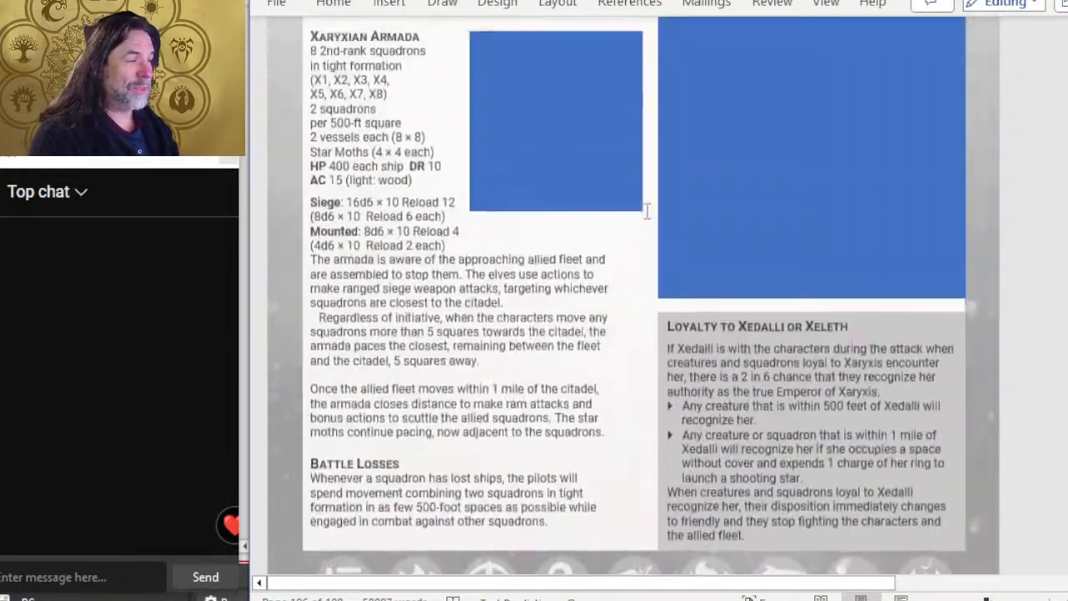
scroll(647, 216, up, 10)
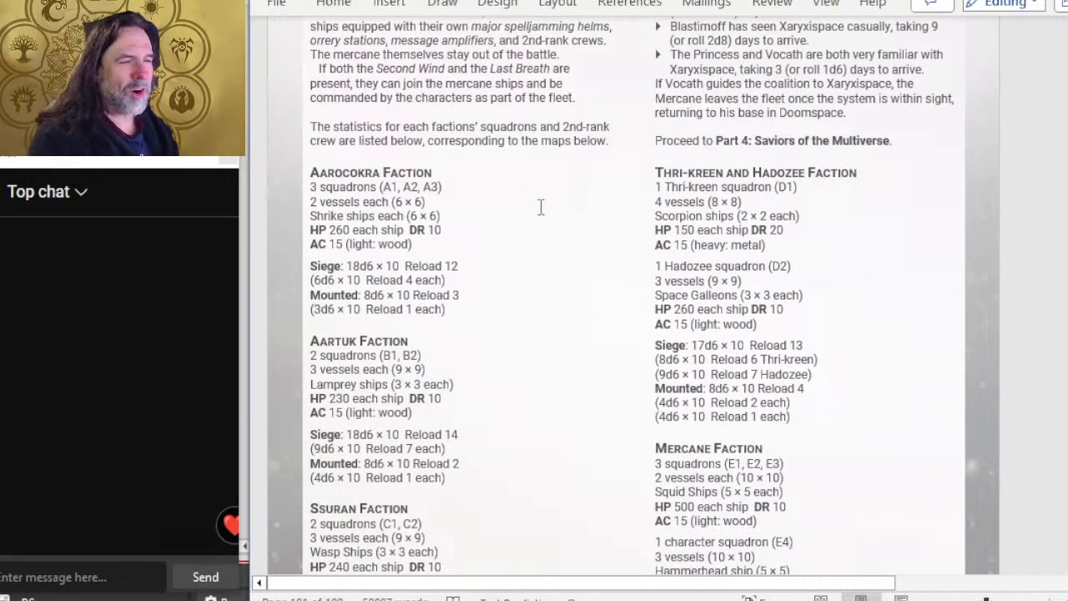
scroll(540, 206, up, 20)
scroll(541, 209, up, 15)
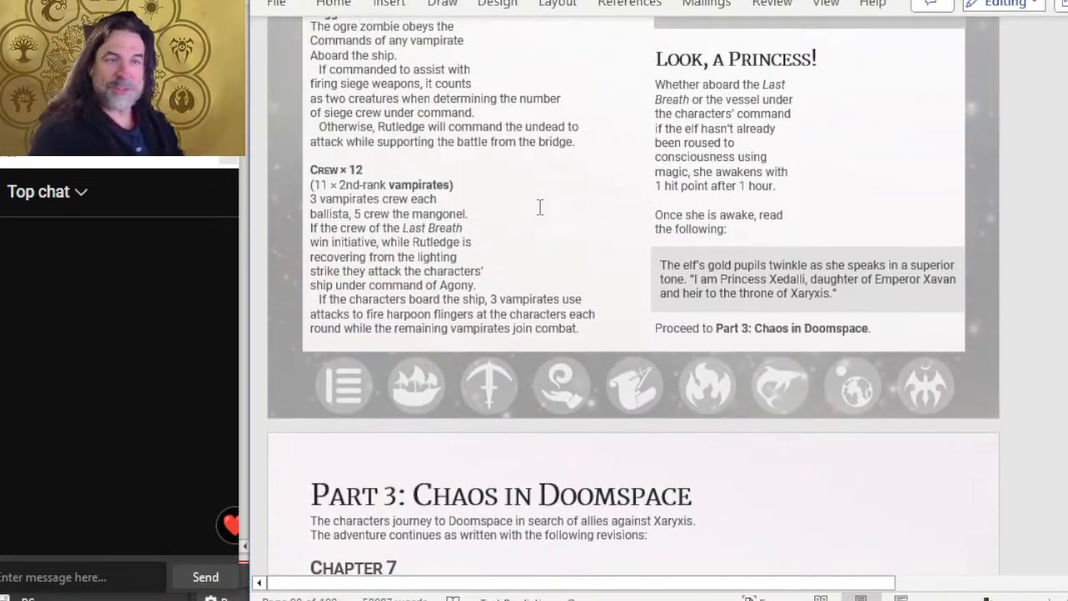
Switch to Chrome and look over the Reddit post "Livestreaming Warbird ship token art" in r/spelljammer
key(alt+Tab)
key(alt+Tab)
key(alt+Tab)
key(alt+Tab)
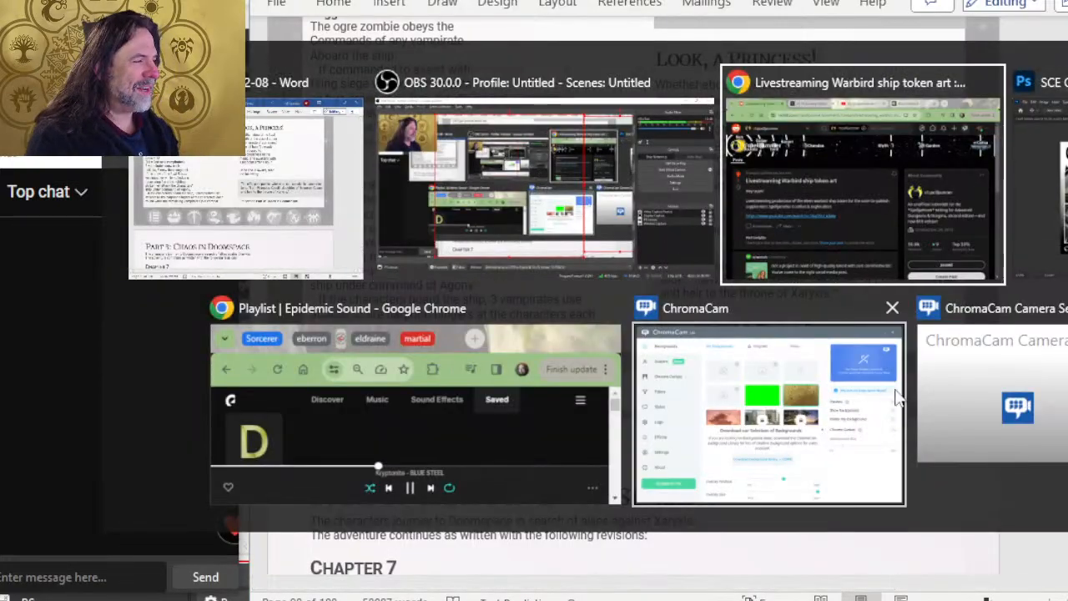
scroll(668, 275, down, 6)
scroll(693, 330, up, 6)
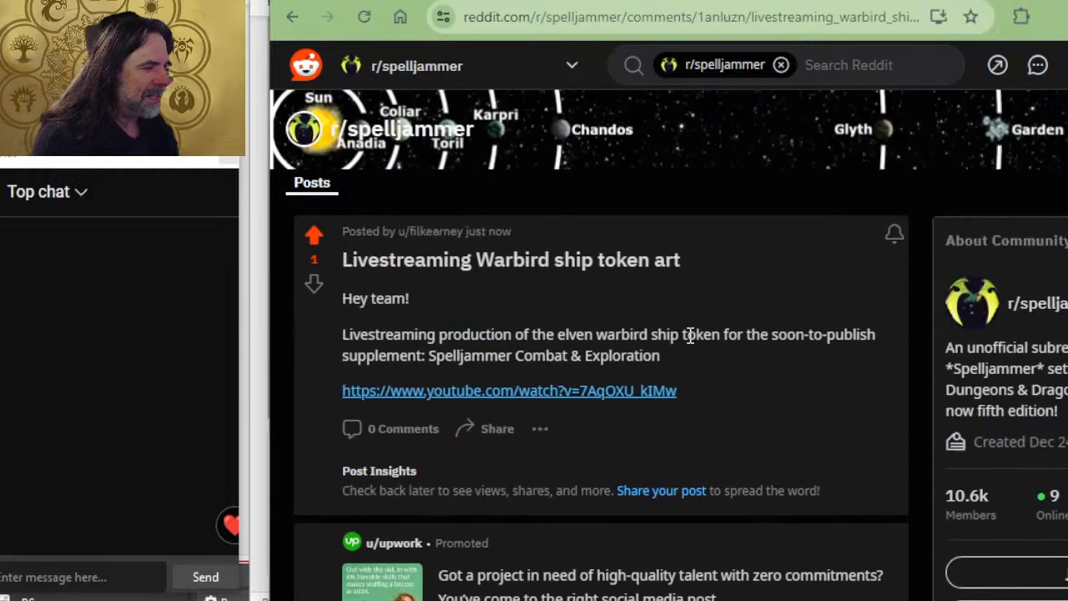
Like the "Spelljammer Art Stream ep 321 - Warbird ship art" video on YouTube and expand its description
click(790, 3)
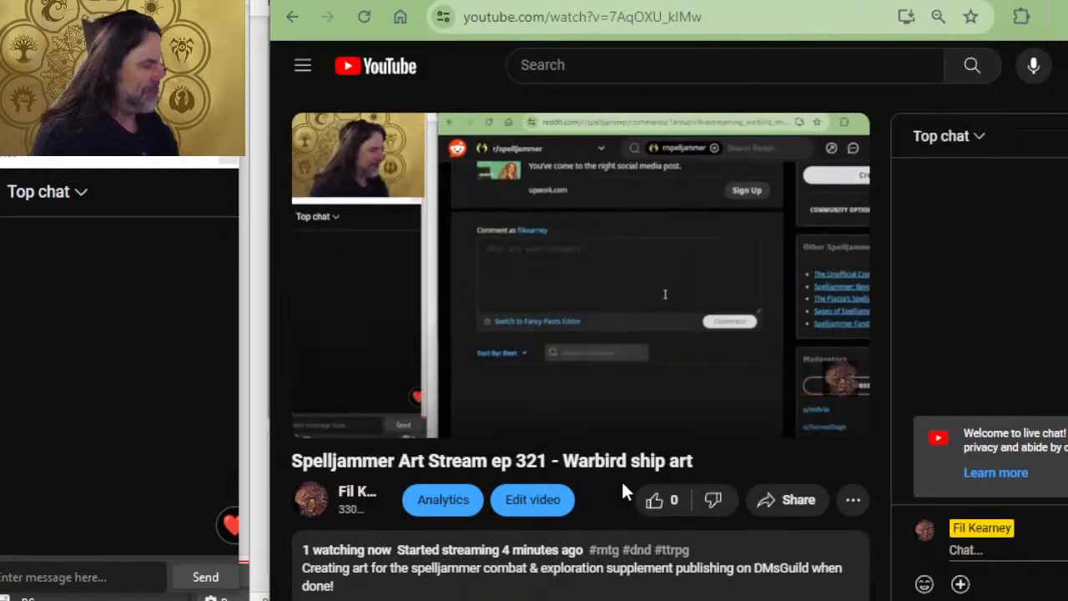
click(678, 502)
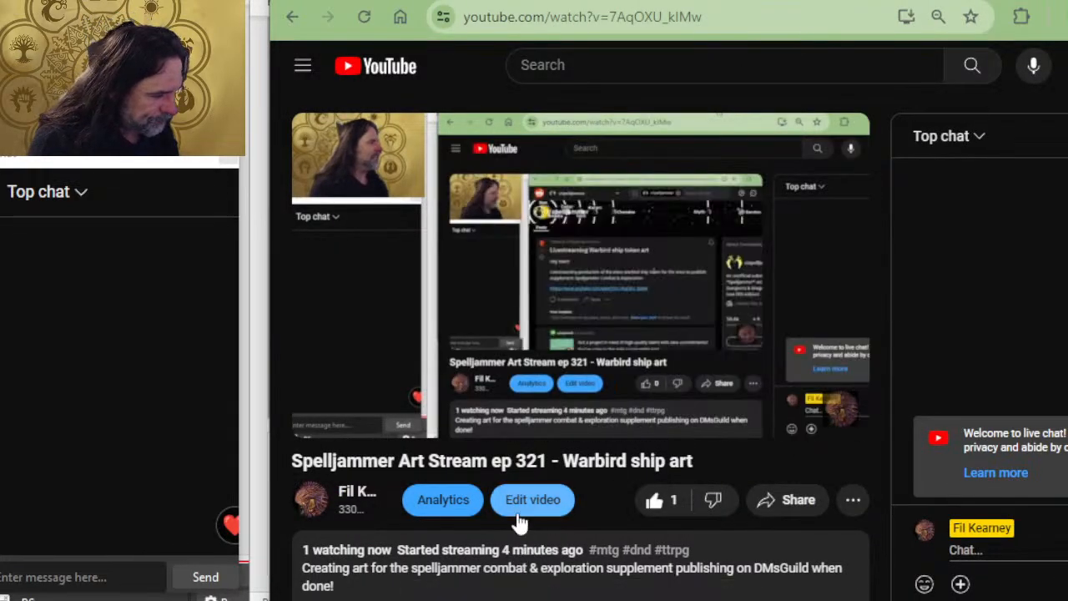
scroll(417, 467, down, 2)
click(372, 442)
scroll(405, 409, down, 2)
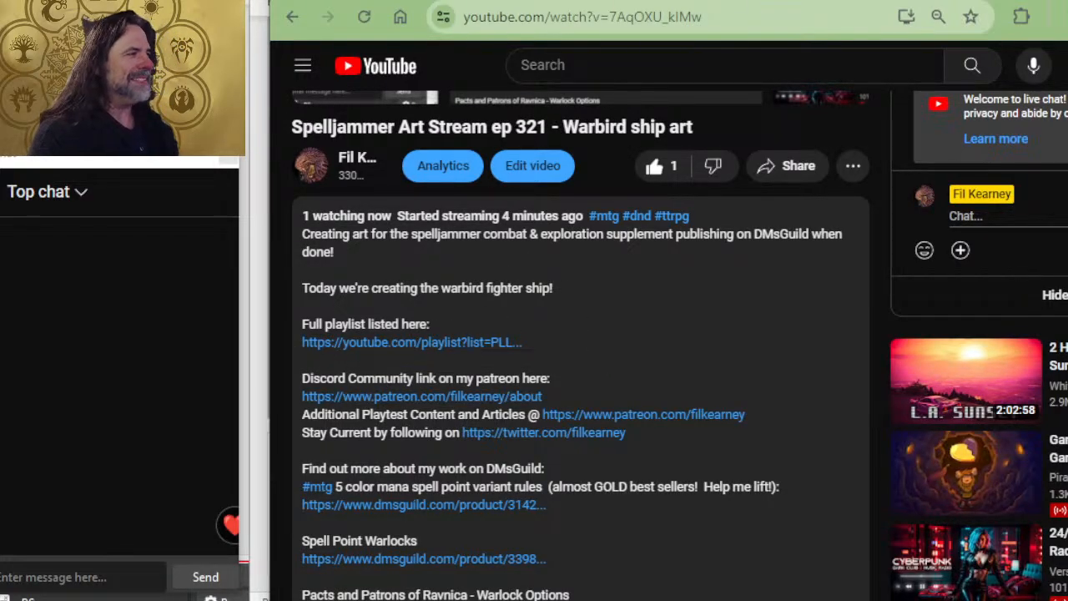
Look over the streamer's Twitter profile, including its pinned post and bio
click(674, 3)
scroll(696, 214, up, 5)
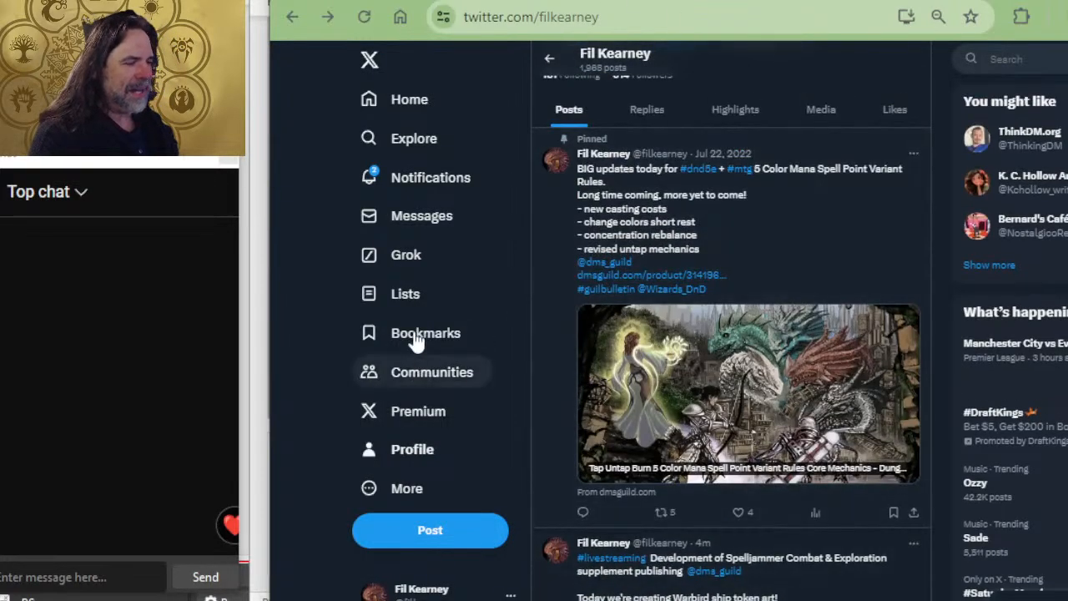
click(414, 450)
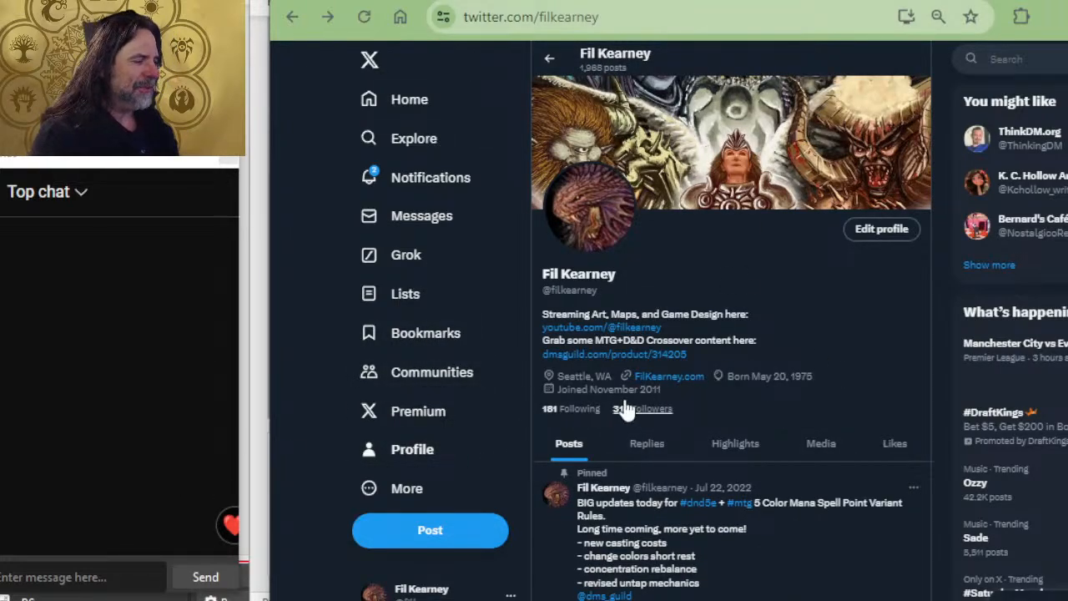
Recheck the Reddit livestream post and return to the YouTube stream page's description
click(510, 4)
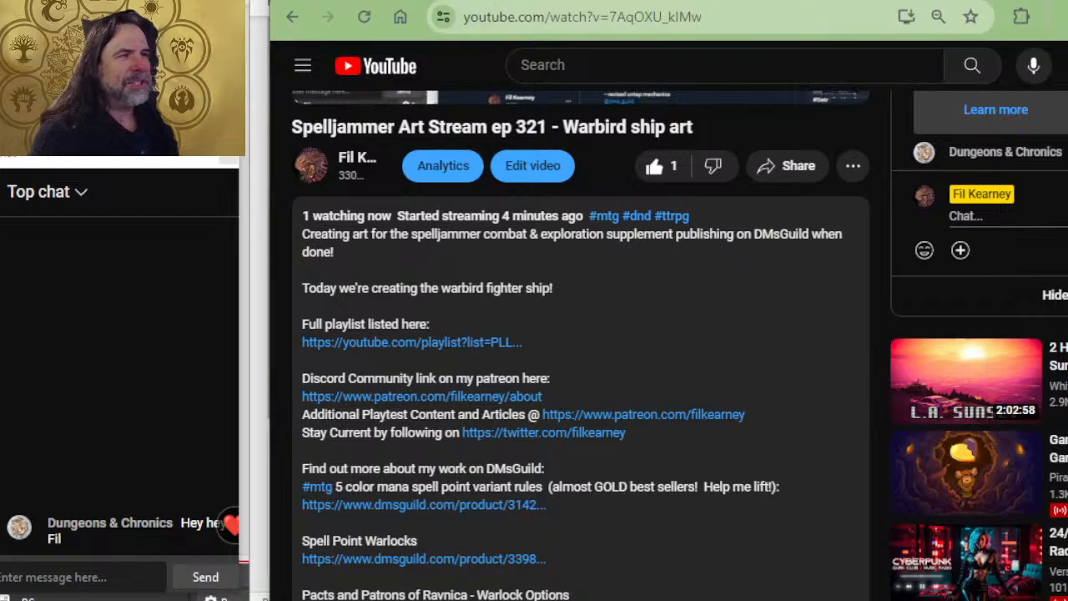
click(597, 3)
scroll(551, 284, down, 4)
scroll(588, 292, up, 4)
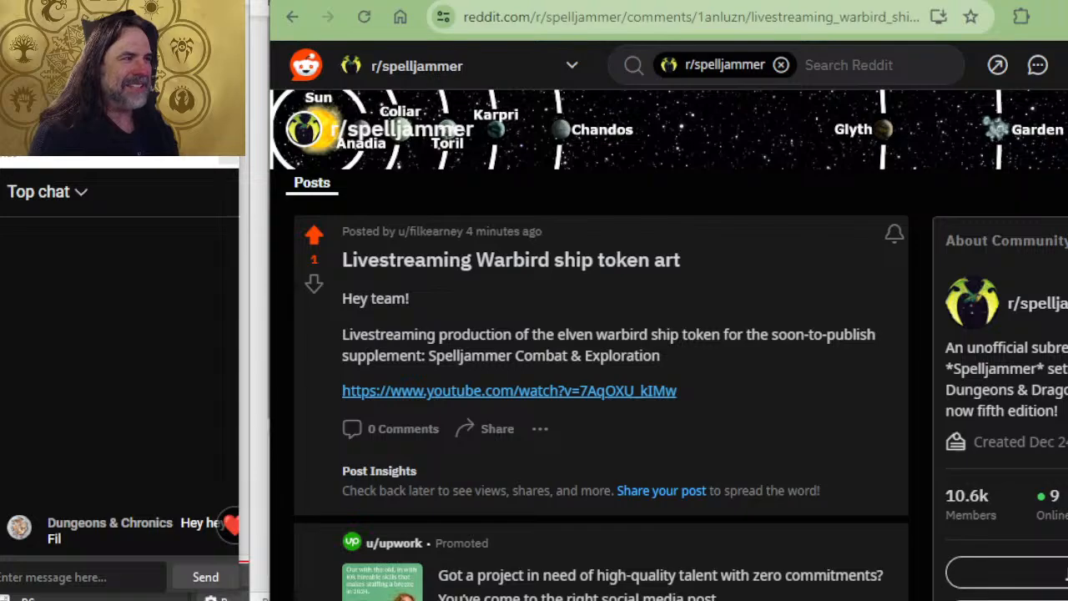
click(511, 4)
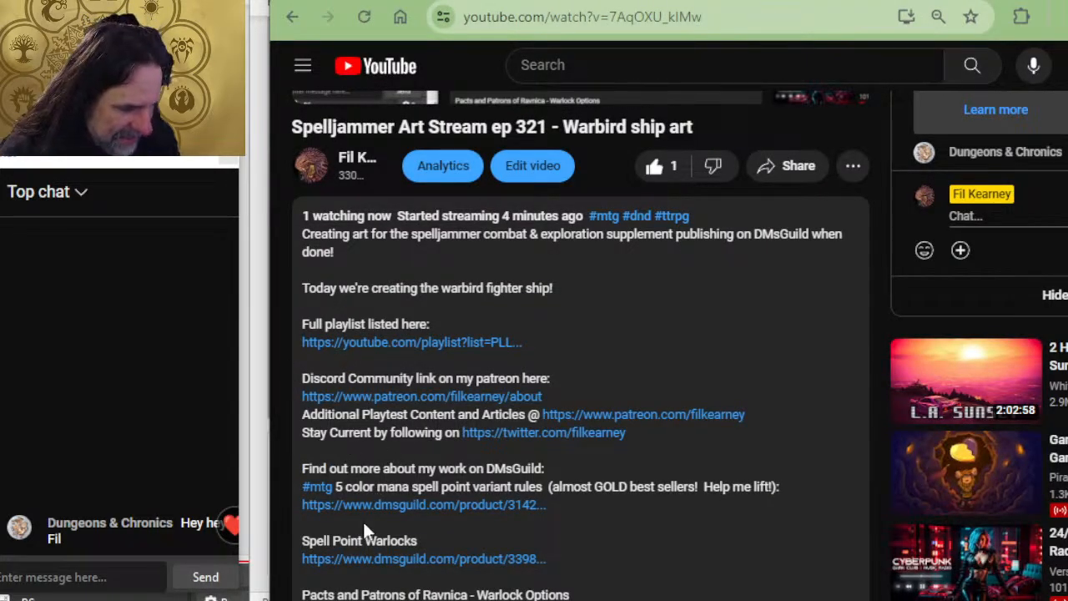
Switch to Photoshop and close the SCE Cover 9-04.jpg image, leaving Craft Tokens.psd open
key(alt+Tab)
key(alt+shift+Tab)
key(alt+Tab)
key(alt+Tab)
key(alt+Tab)
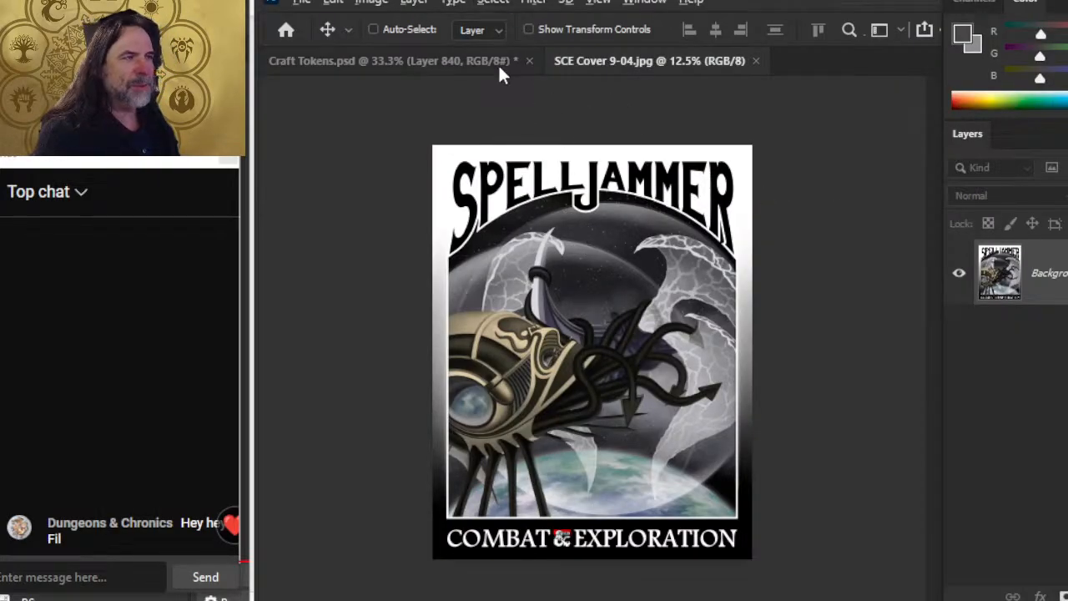
key(alt+Tab)
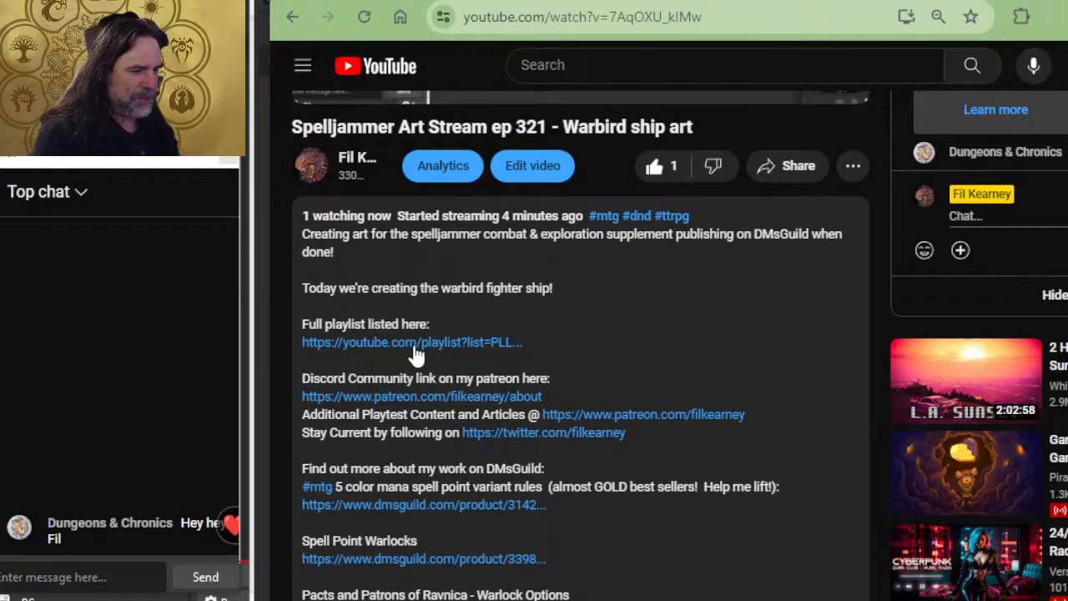
key(alt+Tab)
key(alt+Tab)
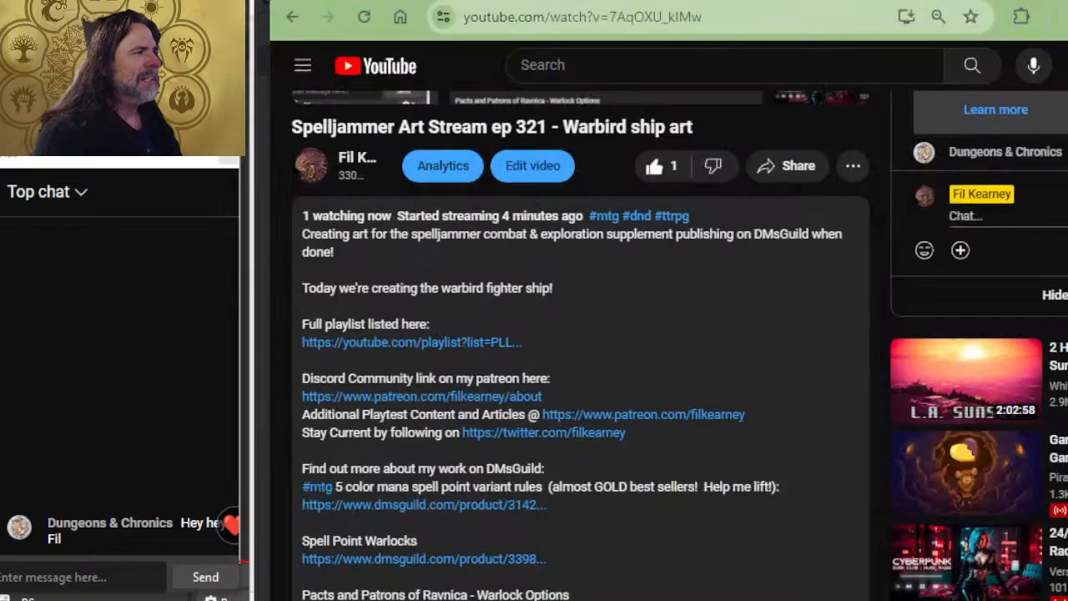
key(alt+Tab)
key(alt+Tab)
key(alt+shift+Tab)
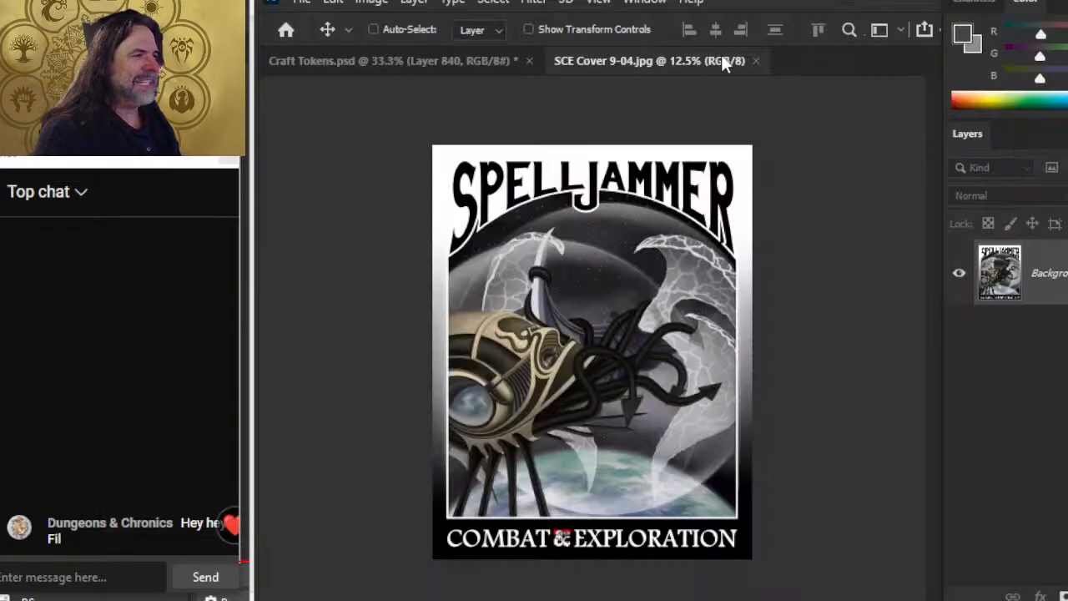
click(756, 61)
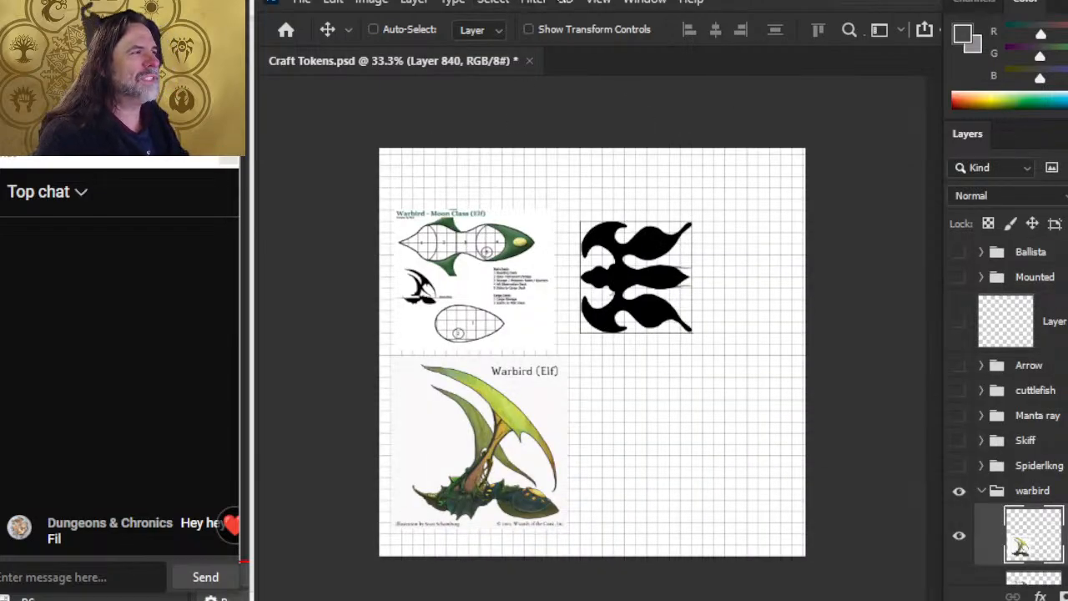
Switch to Chrome and review the Warbird page's 2E statistics and ship illustration on spelljammer.org
key(alt+Tab)
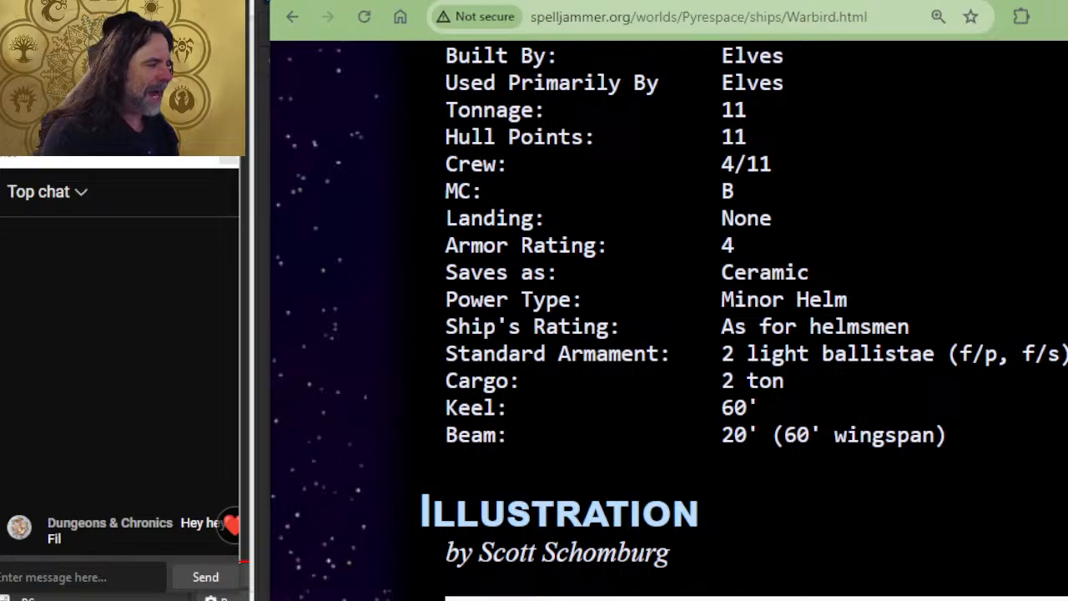
scroll(712, 395, up, 2)
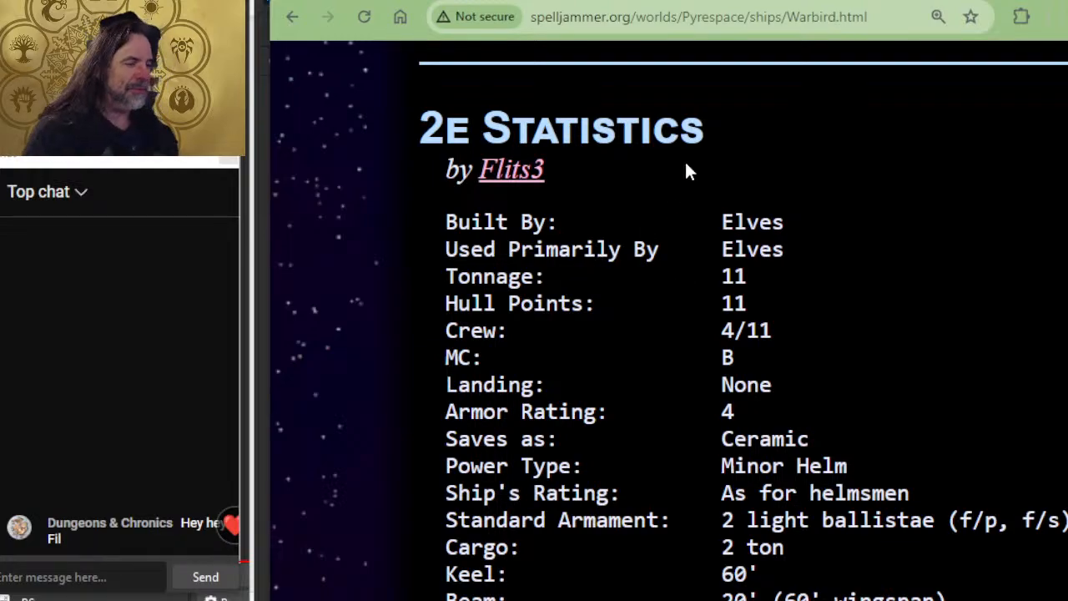
scroll(835, 392, down, 4)
scroll(709, 363, up, 5)
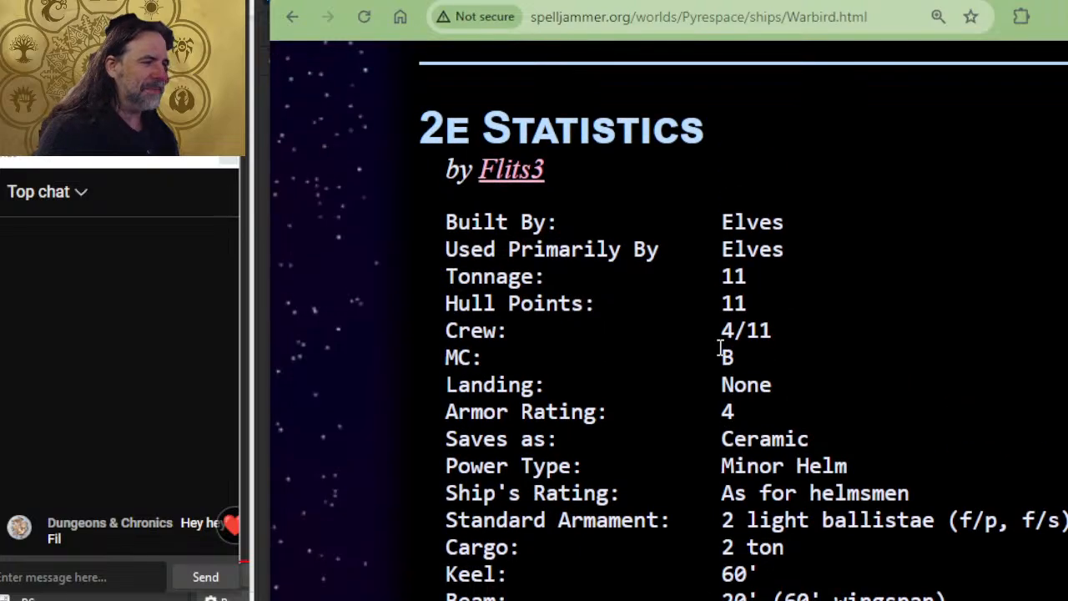
scroll(740, 310, down, 4)
scroll(746, 298, up, 2)
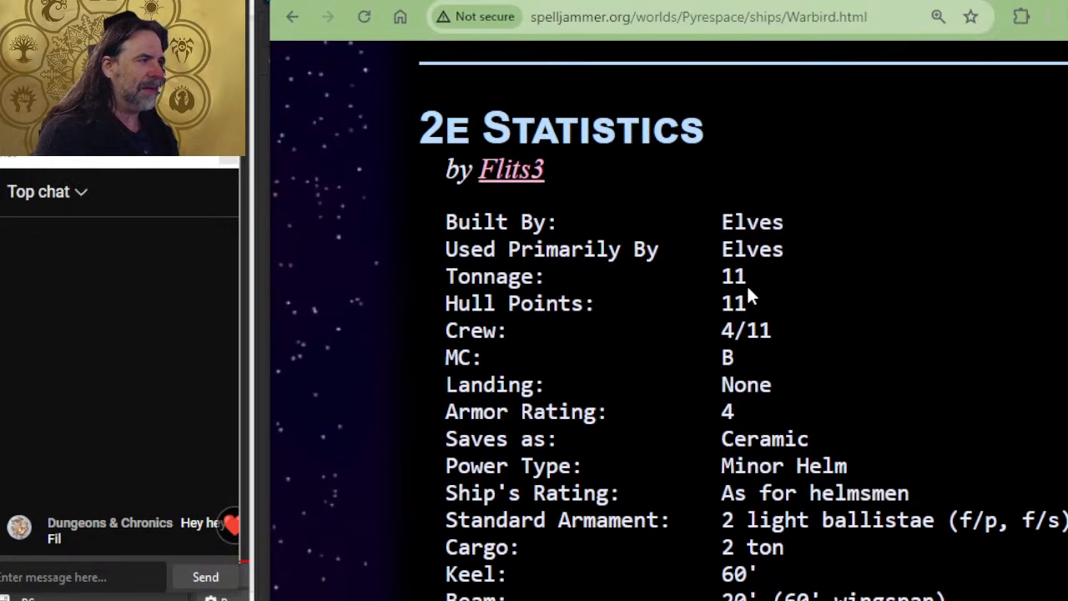
scroll(809, 203, down, 8)
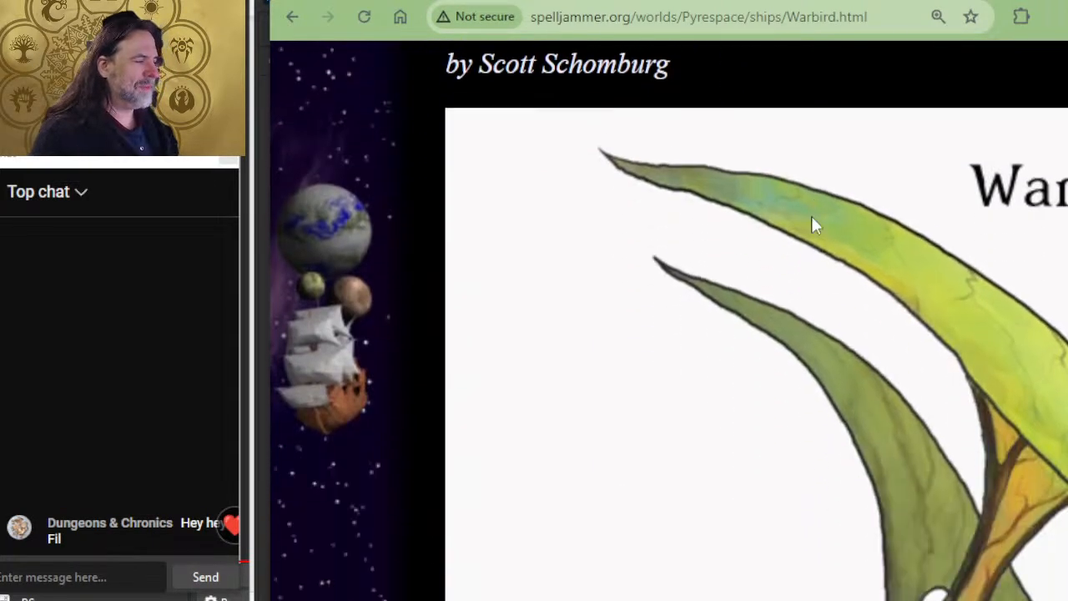
Examine the Warbird illustration on spelljammer.org from the wing tips down to the Deckplans heading
scroll(714, 267, up, 2)
scroll(706, 247, down, 8)
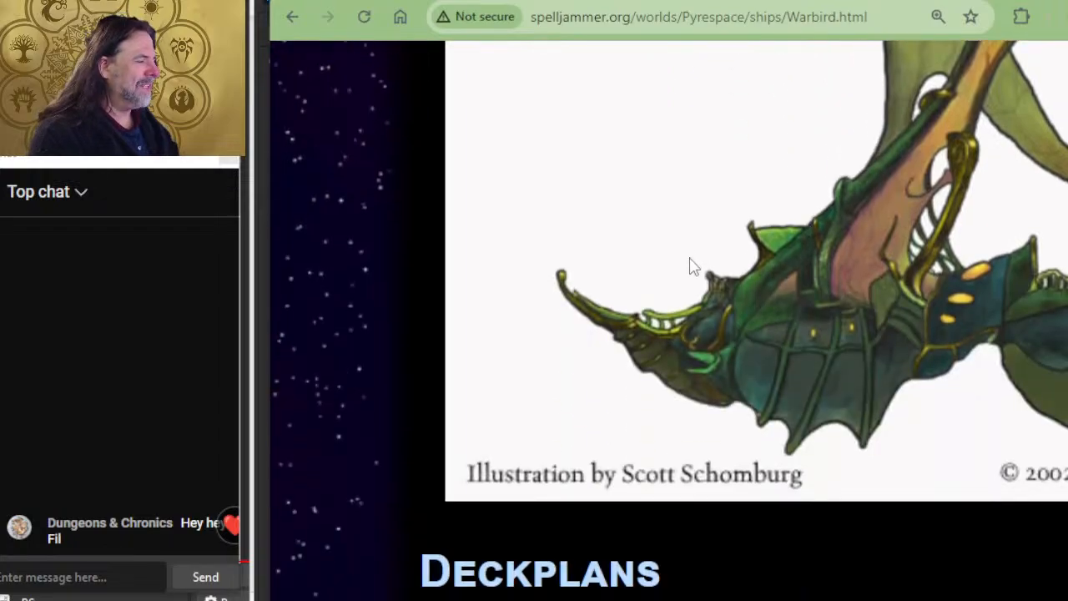
scroll(664, 524, right, 1)
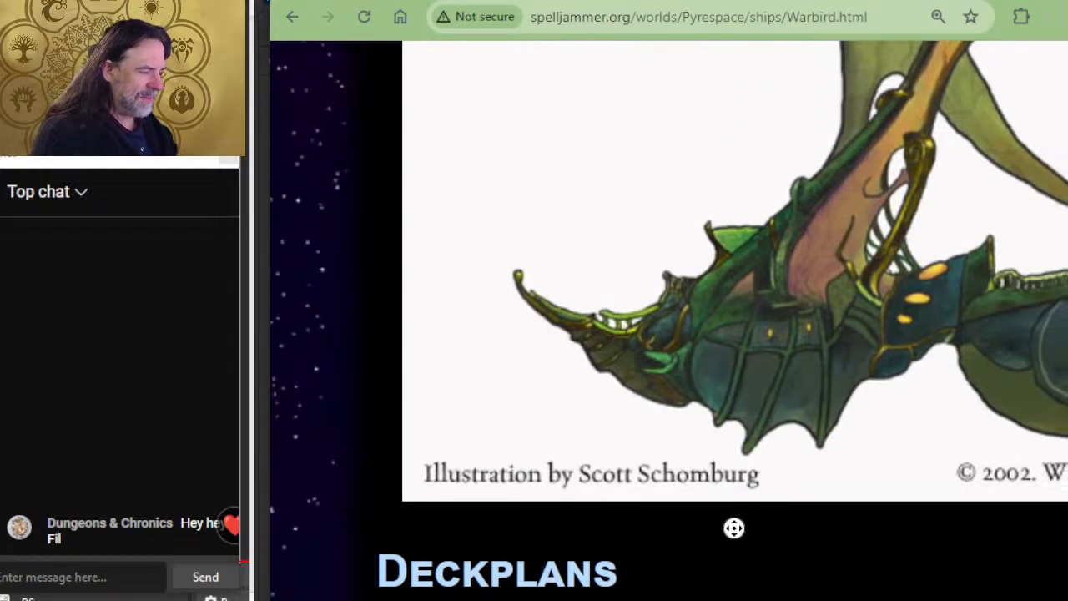
scroll(731, 526, right, 1)
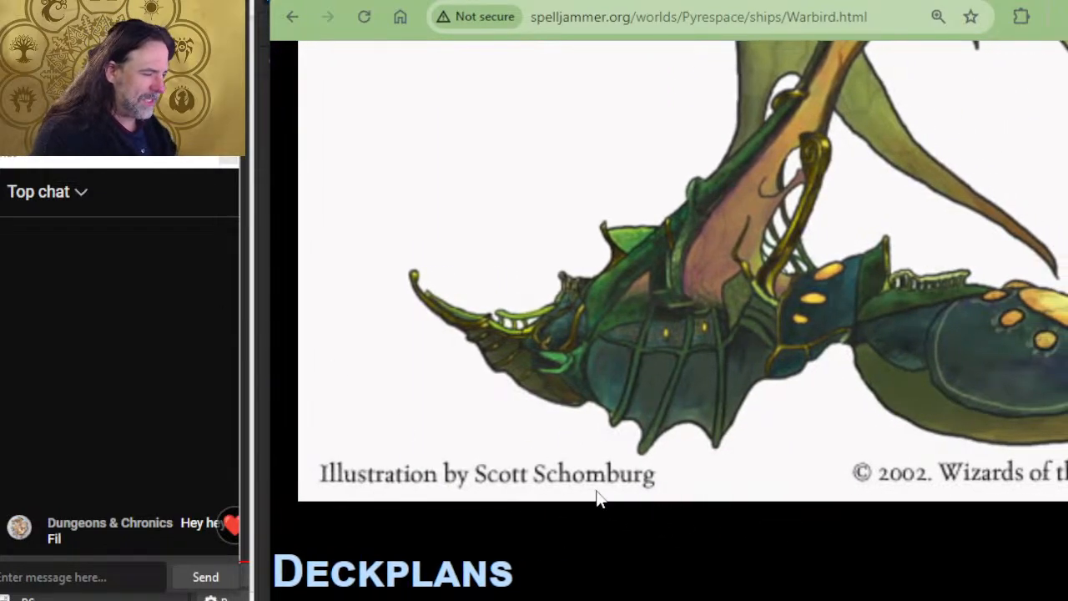
scroll(909, 375, up, 7)
scroll(906, 372, down, 5)
Switch to the Word manuscript and skim back from the Part 3 pages through the ship rules to the table of contents
key(alt+Tab)
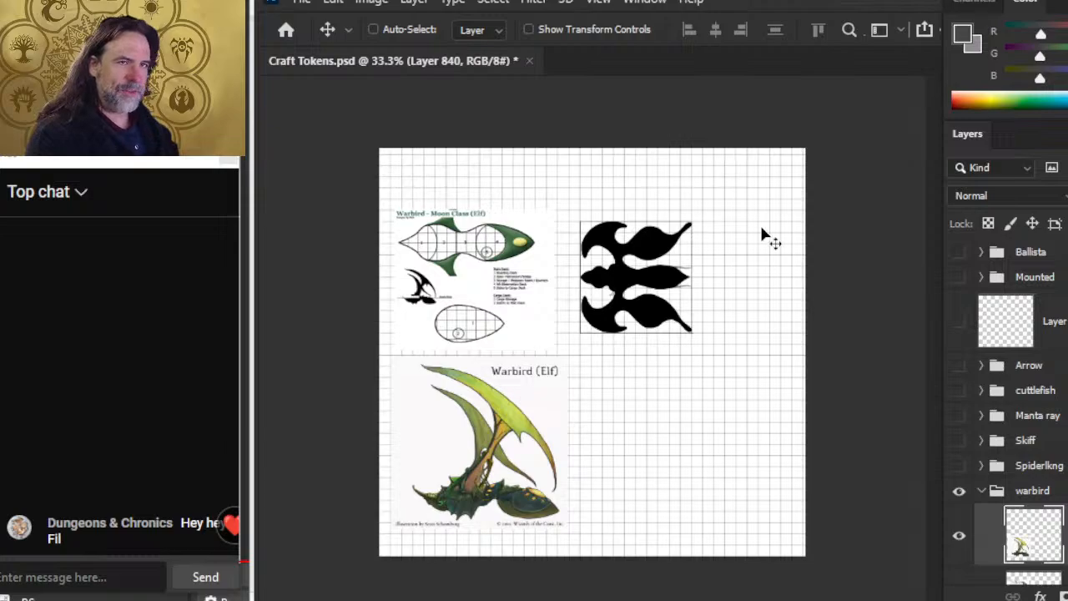
key(alt+Tab)
key(alt+Tab)
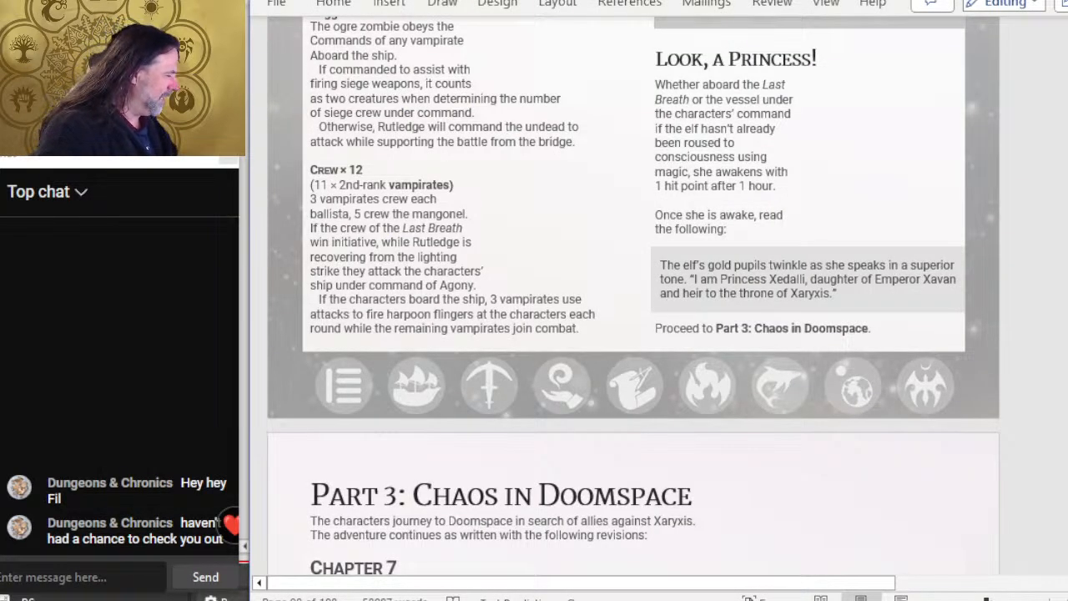
drag(1061, 321, 1058, 174)
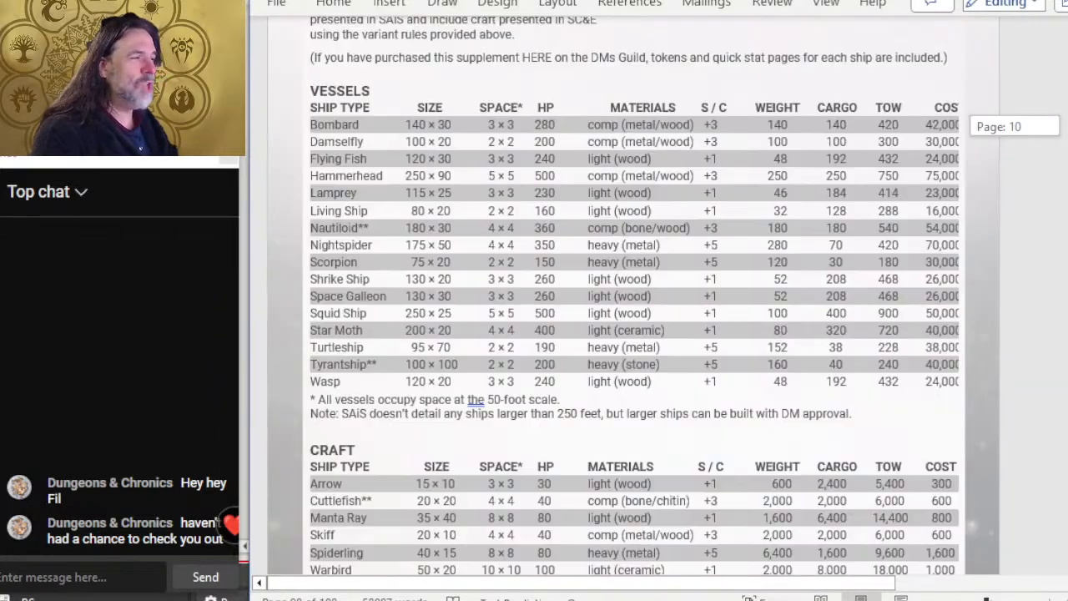
scroll(774, 248, up, 10)
scroll(769, 242, up, 20)
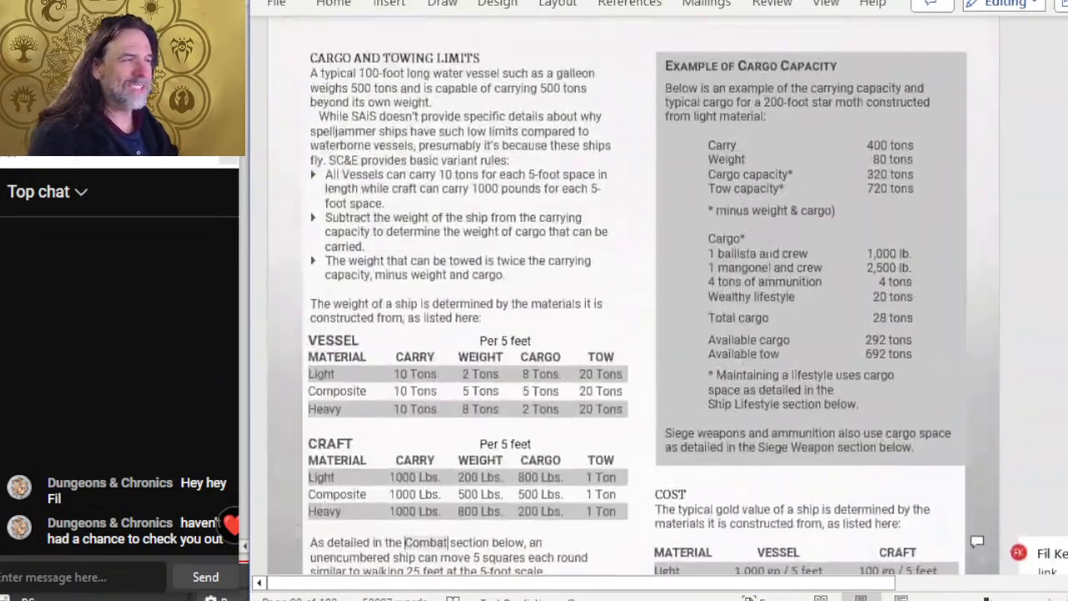
scroll(753, 242, up, 20)
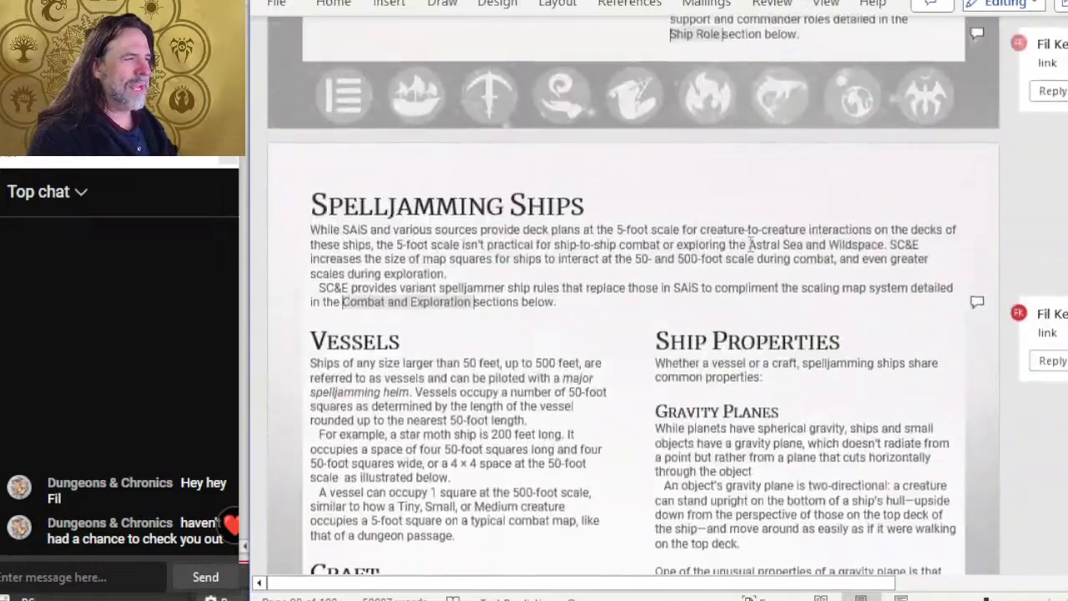
scroll(748, 251, down, 20)
scroll(749, 261, up, 20)
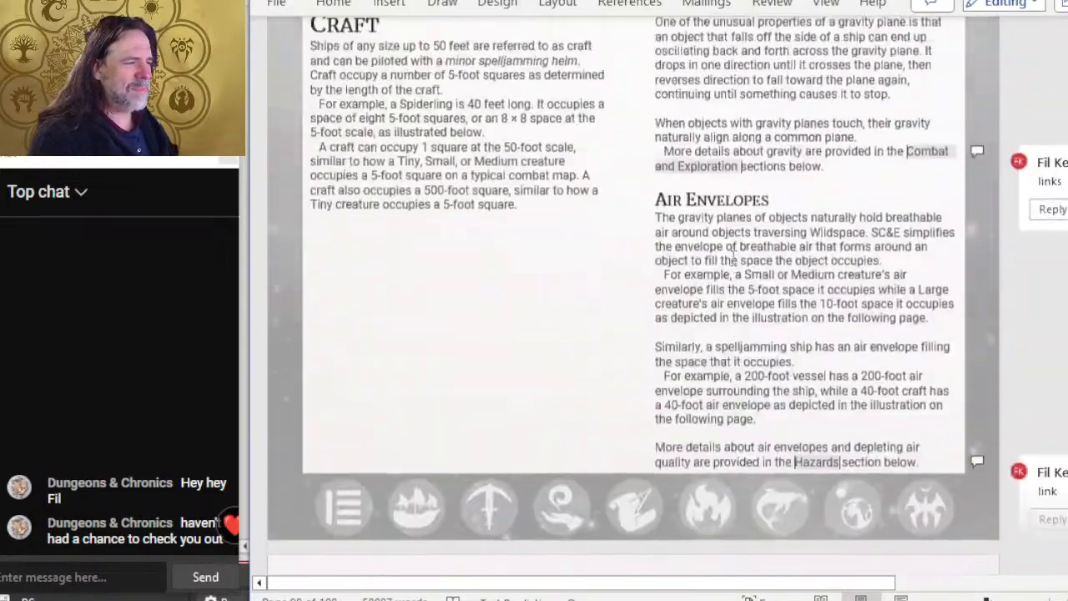
scroll(703, 280, up, 20)
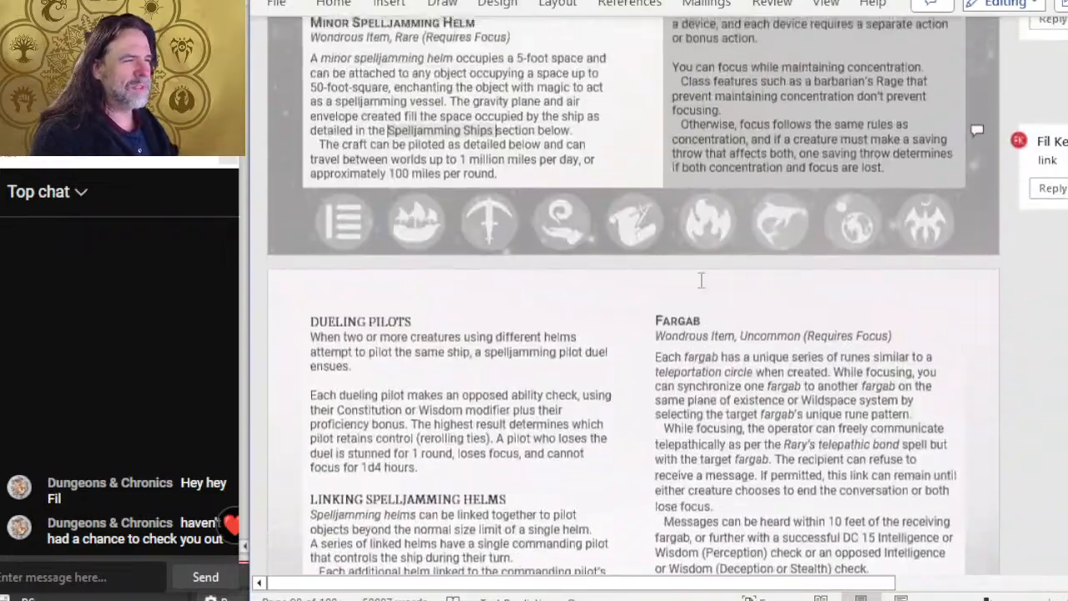
scroll(701, 283, up, 20)
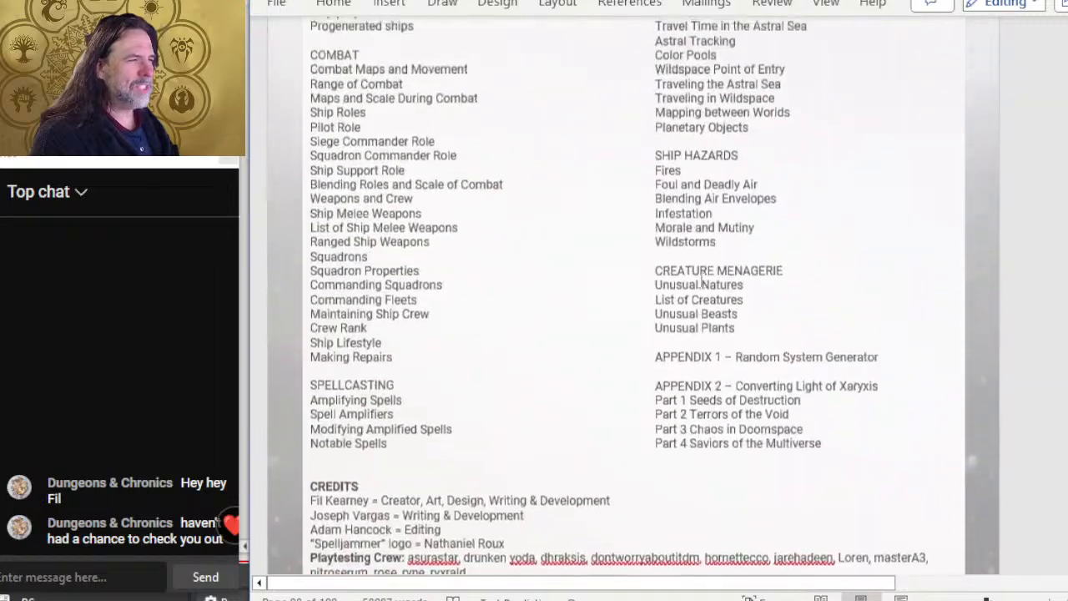
Review the manuscript from the Introduction through the helm, equipment and ship property rules to the Pregenerated Ships section
scroll(706, 334, down, 8)
scroll(708, 351, down, 15)
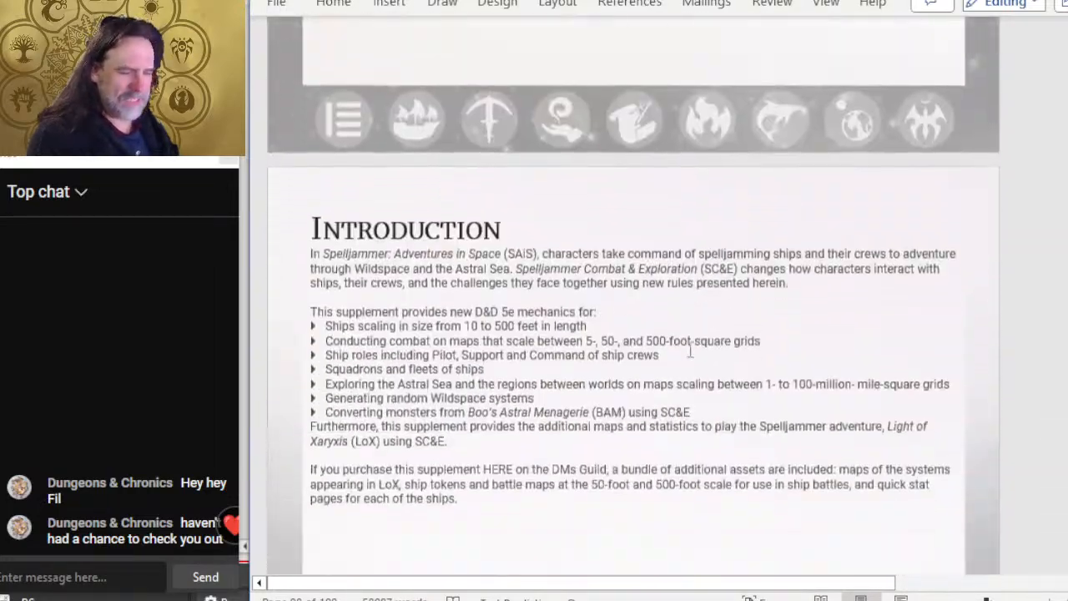
scroll(688, 351, down, 3)
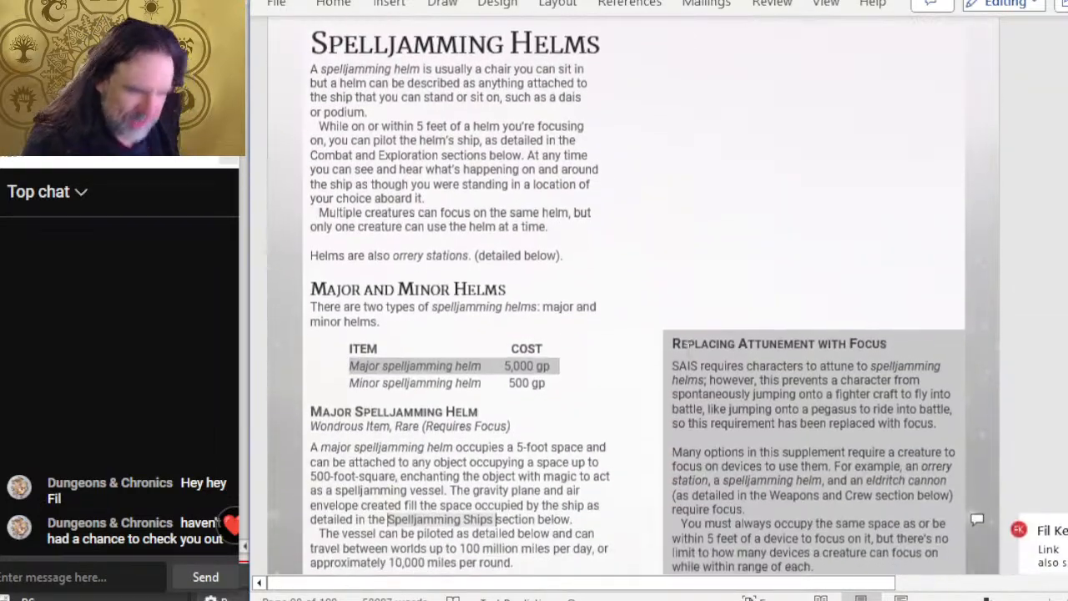
scroll(619, 308, down, 16)
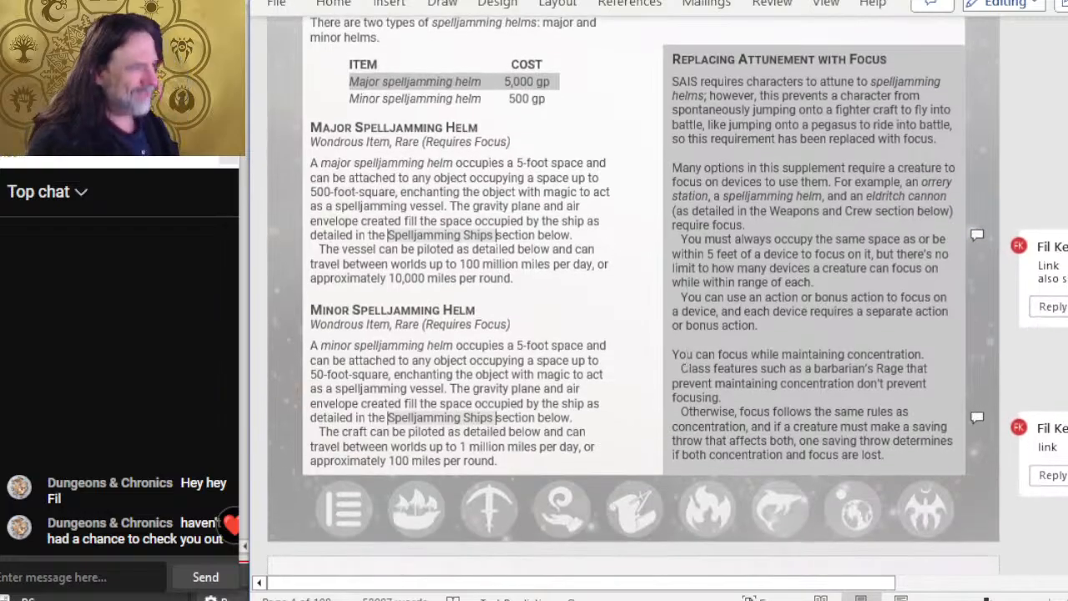
scroll(618, 308, down, 12)
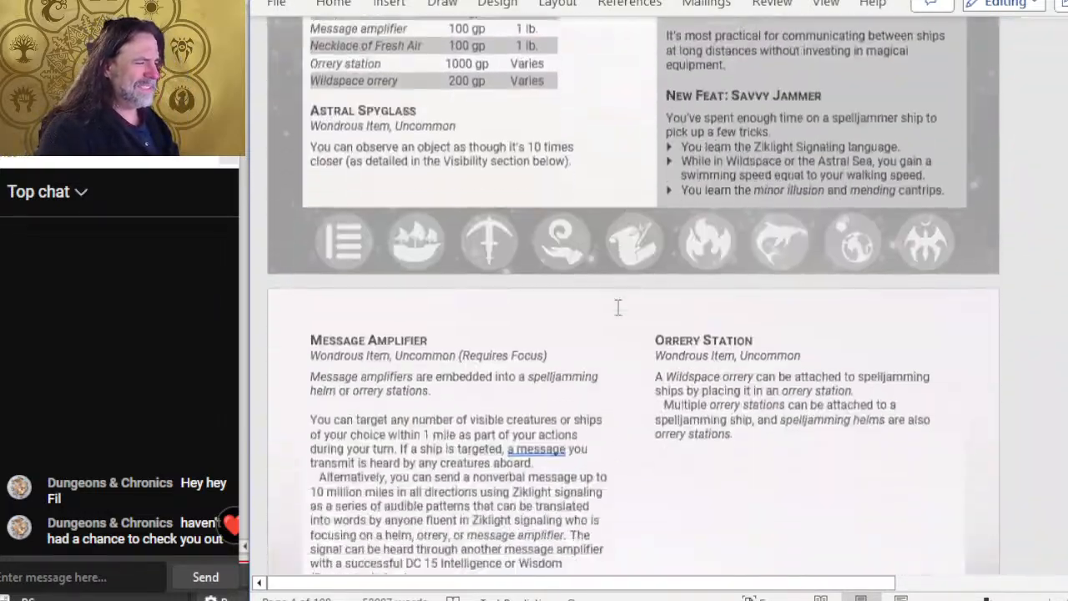
scroll(618, 315, down, 20)
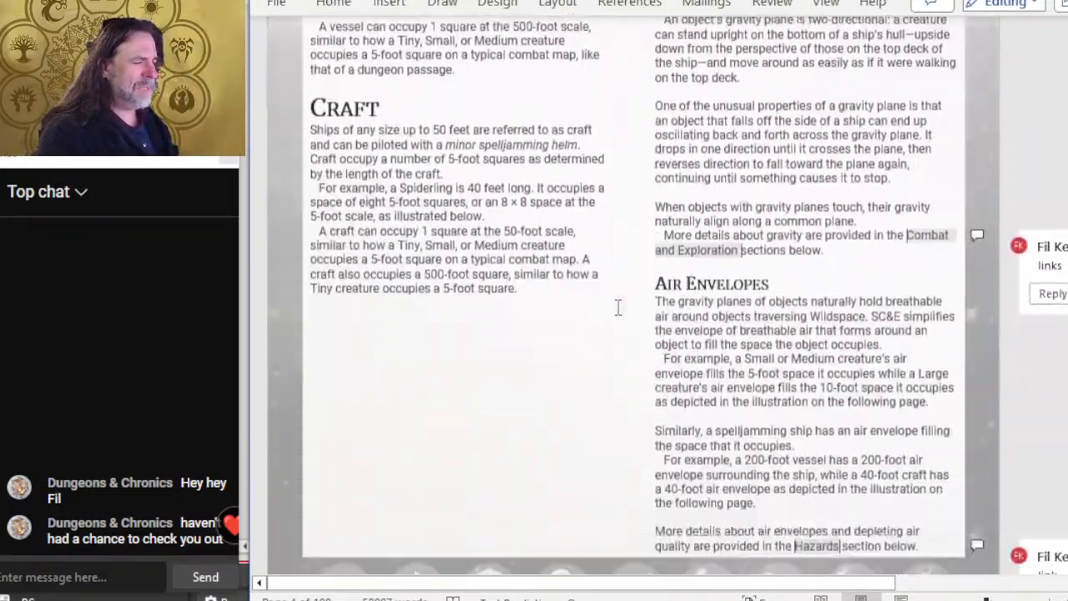
scroll(618, 308, down, 20)
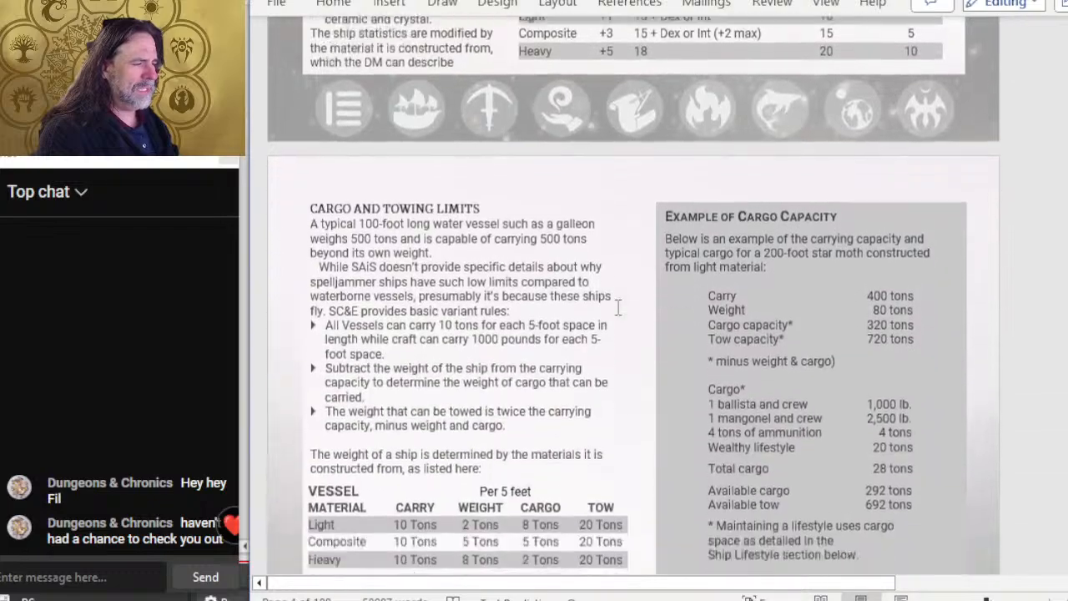
scroll(618, 308, down, 20)
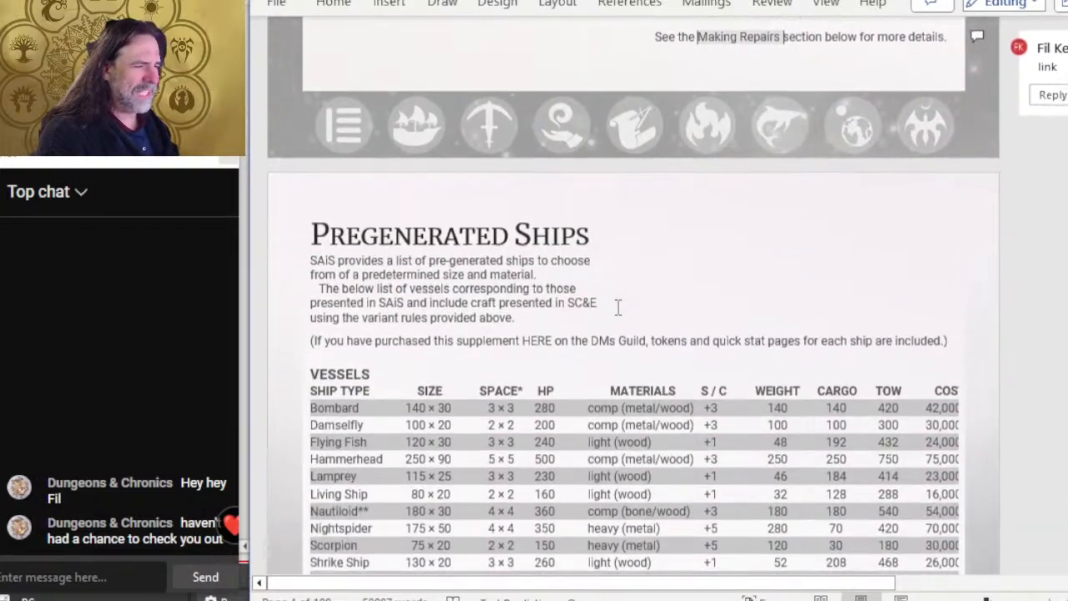
Examine the Vessels and Craft token illustrations and their weapon legend in the manuscript
scroll(616, 310, down, 8)
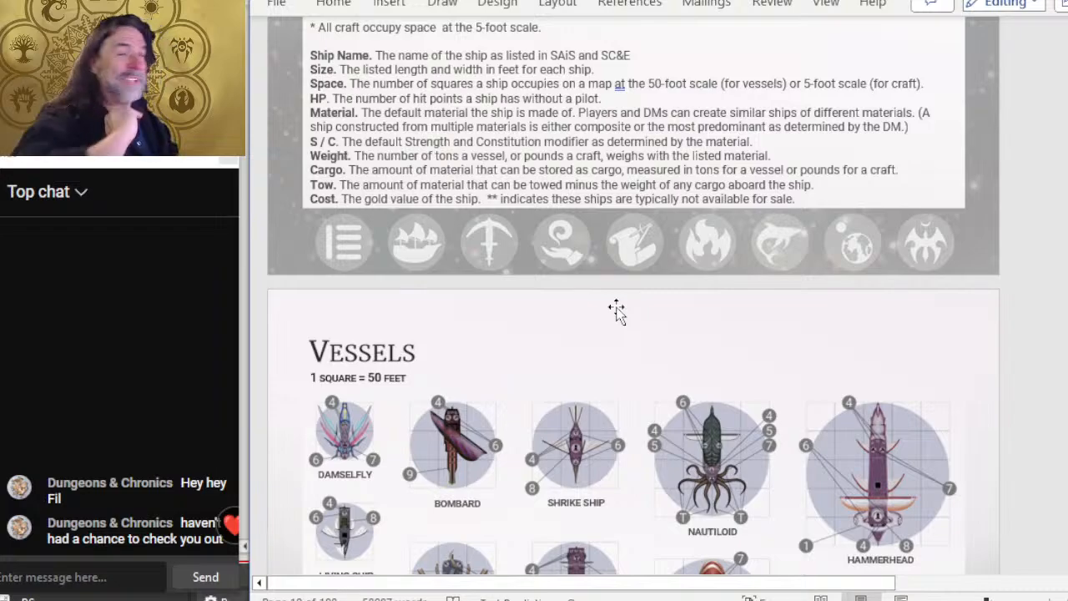
scroll(616, 310, down, 8)
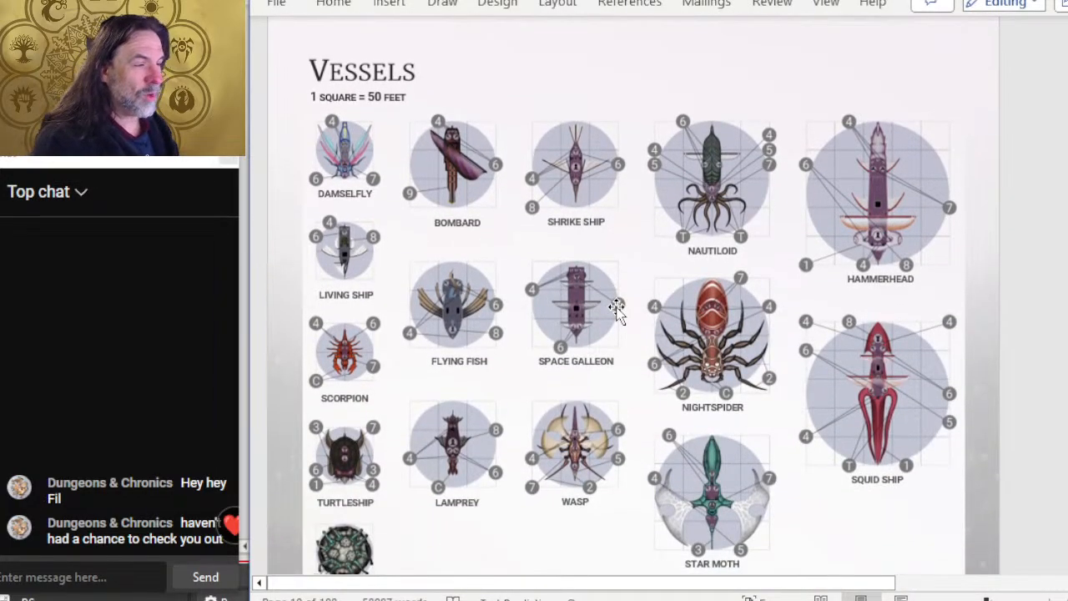
scroll(616, 311, down, 3)
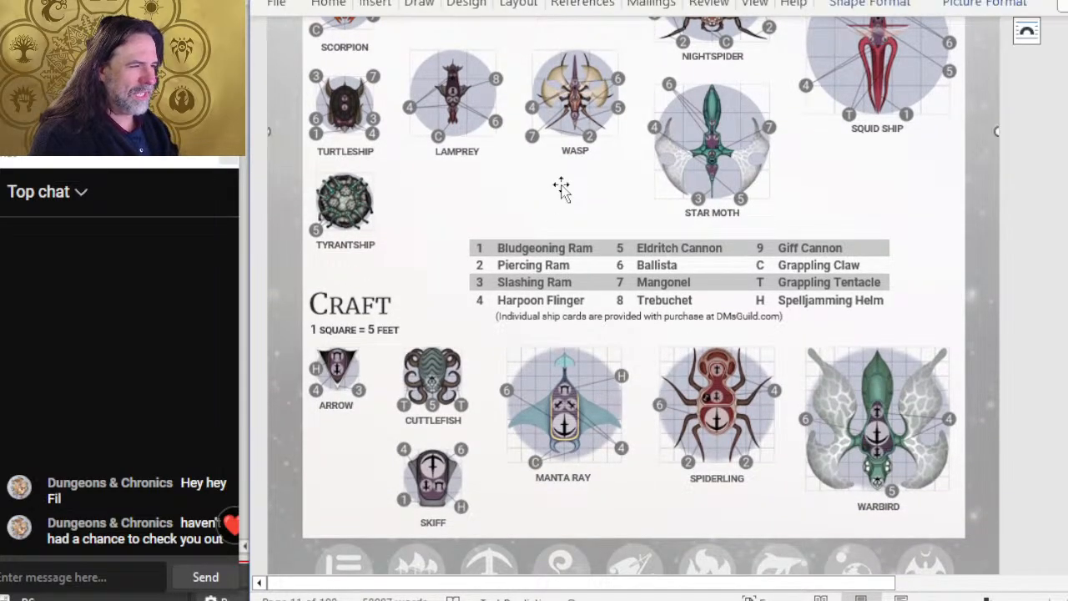
ctrl+scroll(562, 188, up, 3)
scroll(615, 214, down, 4)
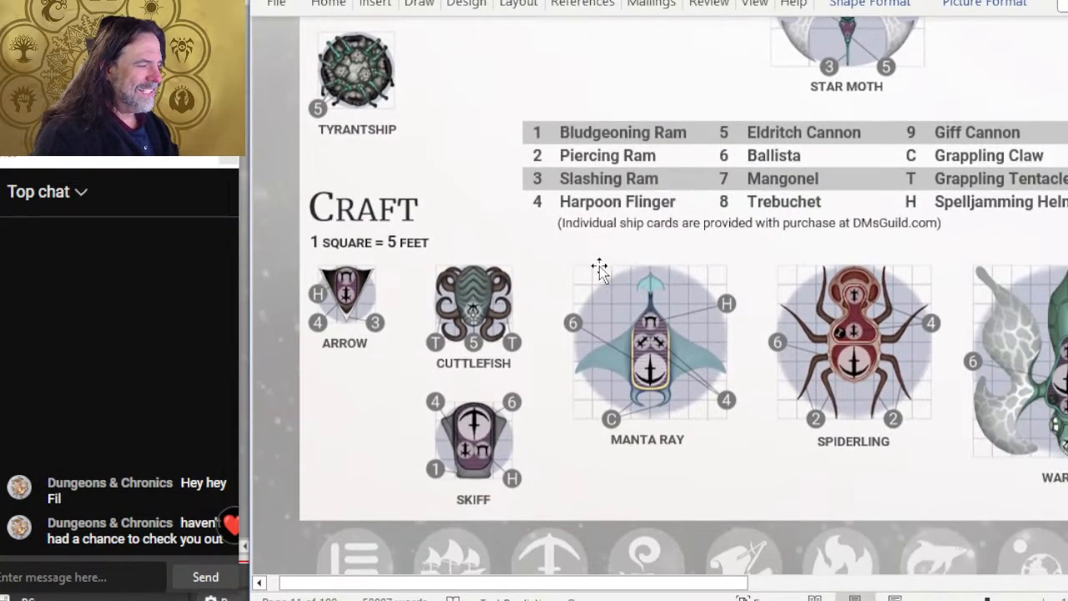
Check the Vessels and Craft statistics tables, and inspect the Warbird token on the illustration page up close
scroll(579, 271, up, 15)
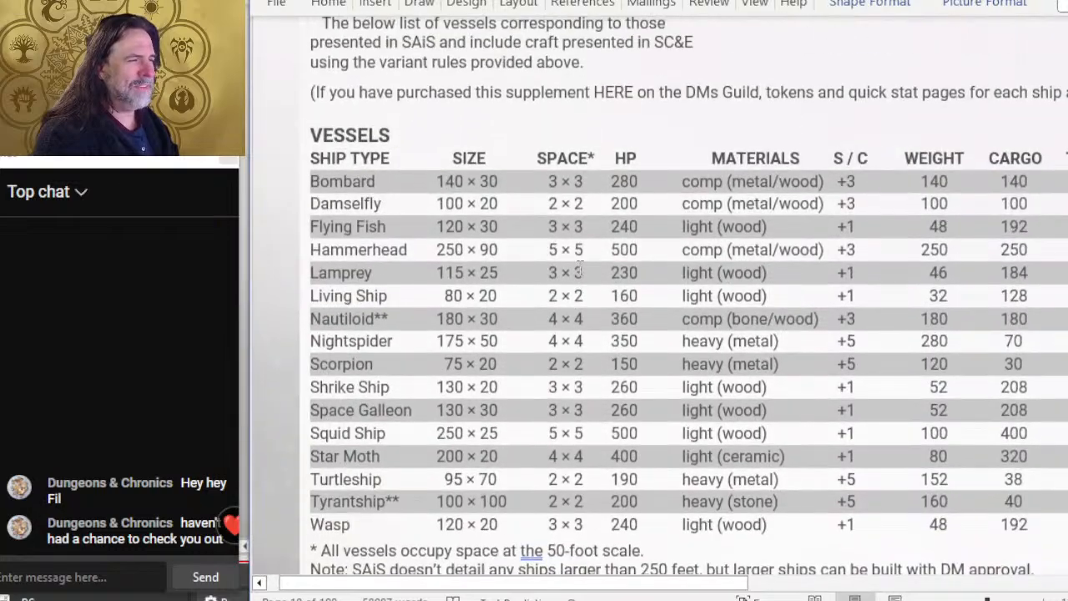
scroll(510, 269, down, 8)
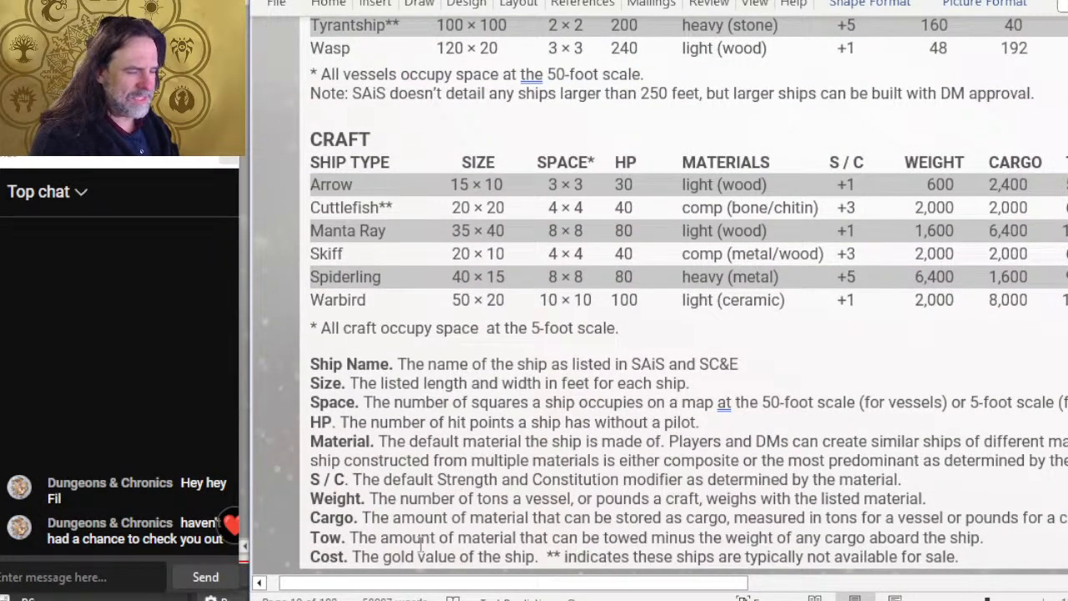
scroll(560, 306, down, 12)
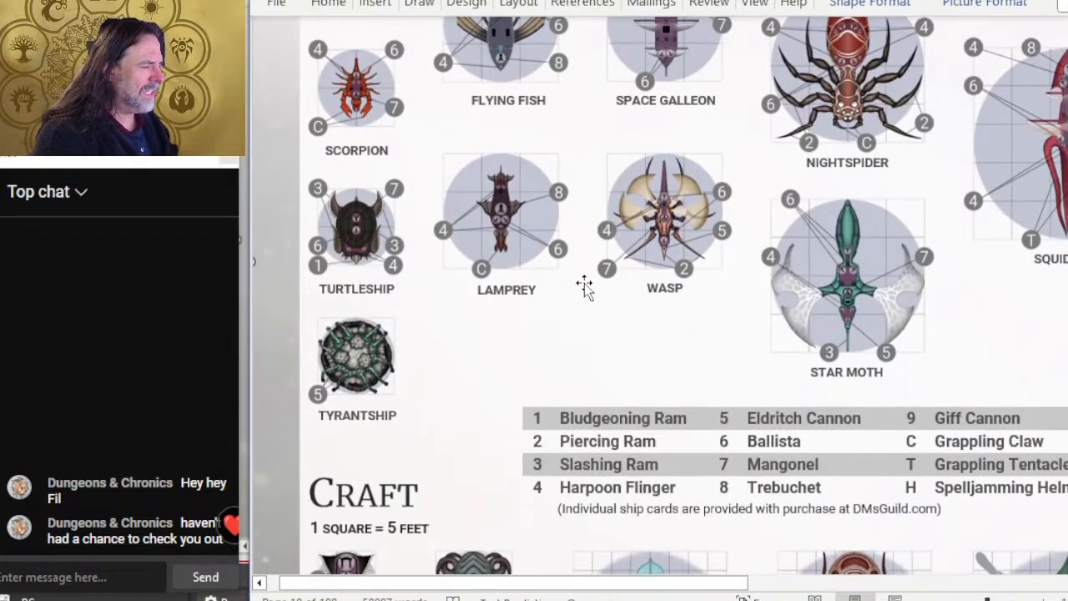
drag(625, 579, 681, 579)
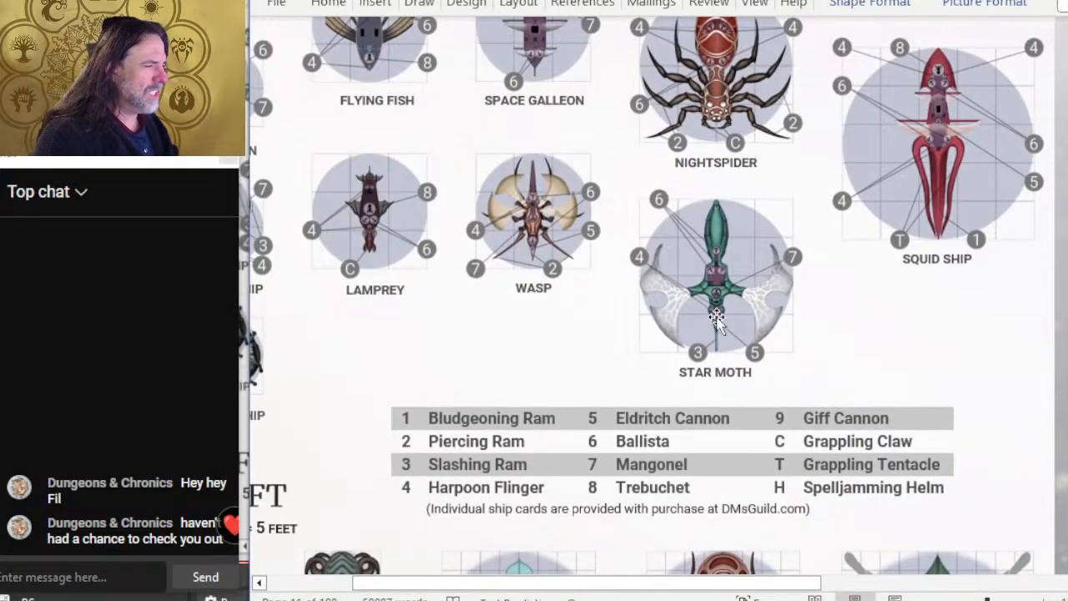
ctrl+scroll(710, 298, up, 2)
scroll(832, 277, down, 6)
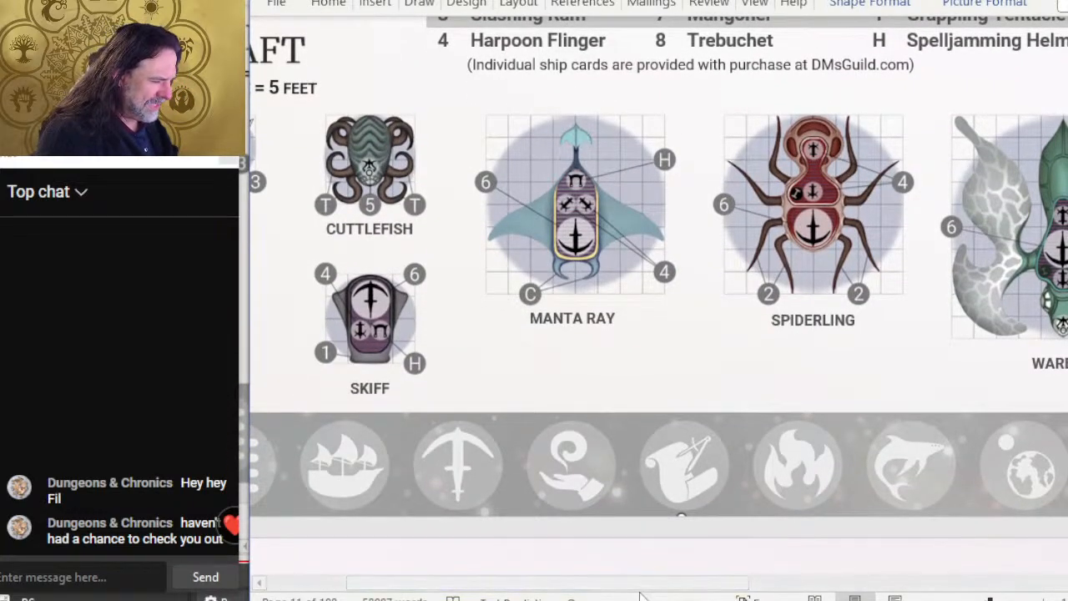
drag(643, 583, 747, 576)
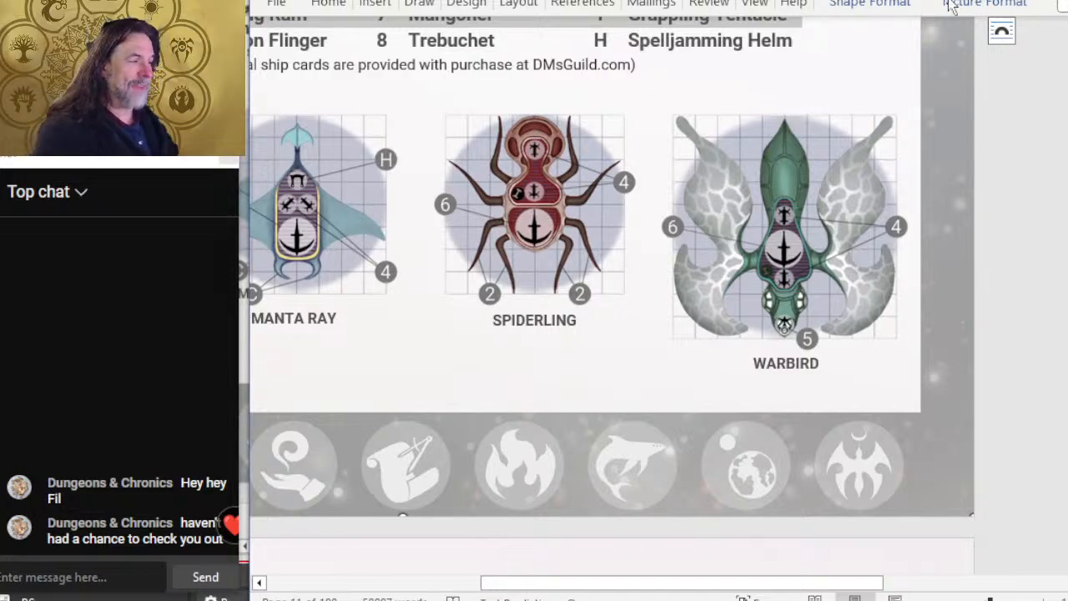
Compare the manuscript's Warbird token with the ship illustration on the spelljammer.org page in Chrome
key(alt+Tab)
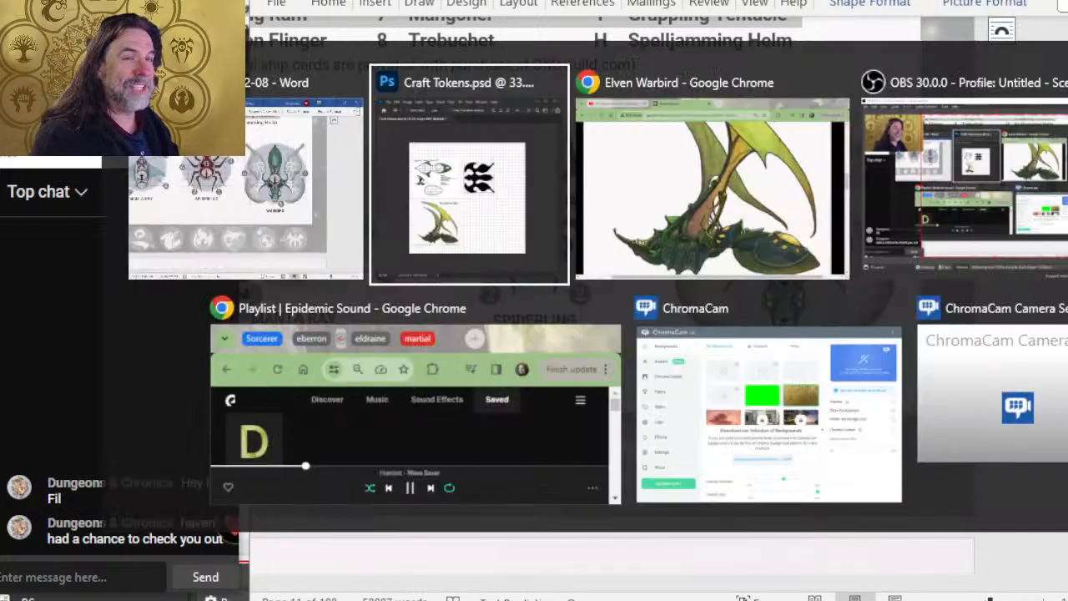
key(alt+Tab)
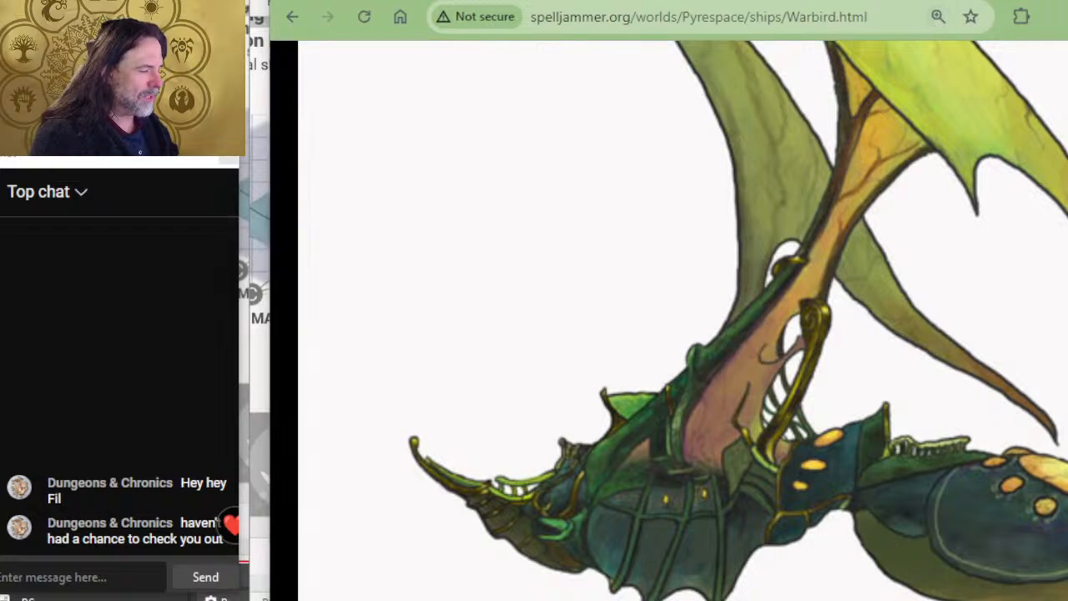
key(alt+Tab)
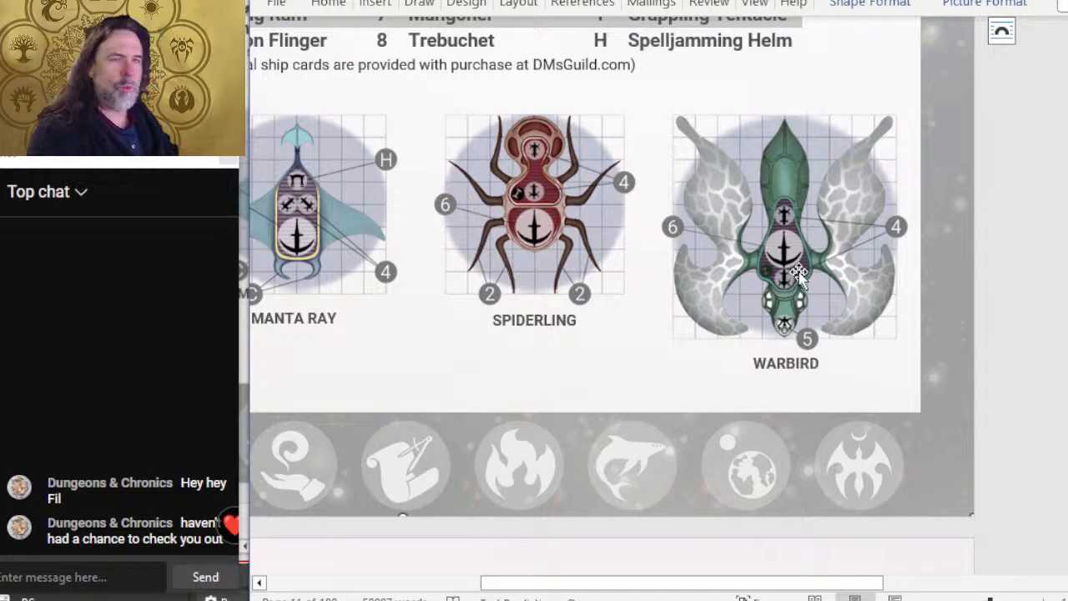
key(alt+Tab)
scroll(868, 267, down, 4)
scroll(901, 277, up, 2)
scroll(899, 264, up, 1)
key(alt+Tab)
key(alt+Tab)
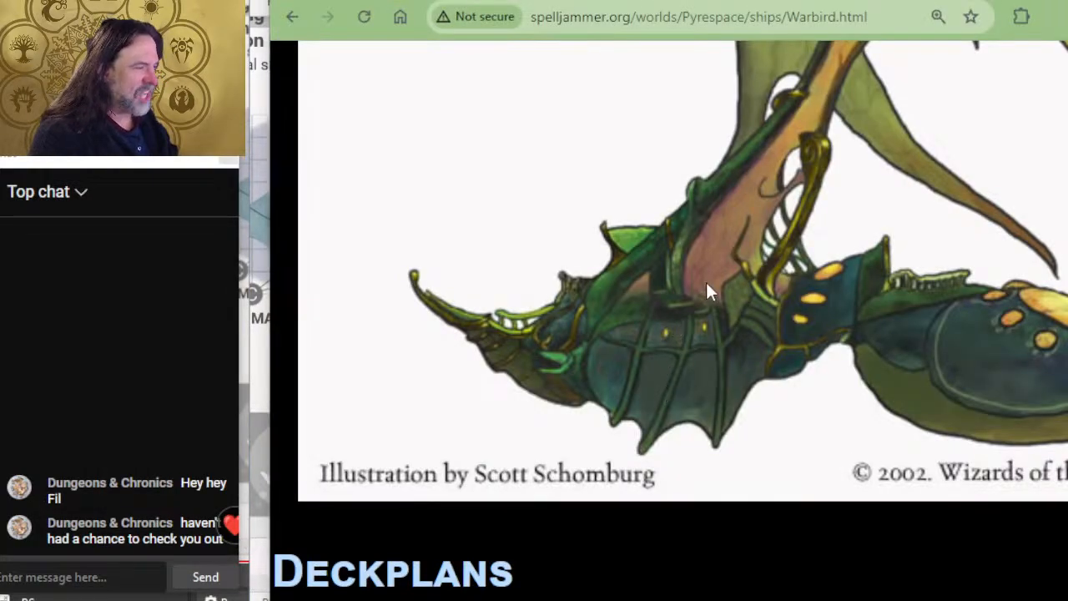
key(alt+Tab)
scroll(757, 248, up, 1)
scroll(751, 248, down, 1)
Switch to Photoshop, group the warbird reference image layers in Craft Tokens.psd, and hide the whole warbird group
key(alt+Tab)
key(alt+Tab)
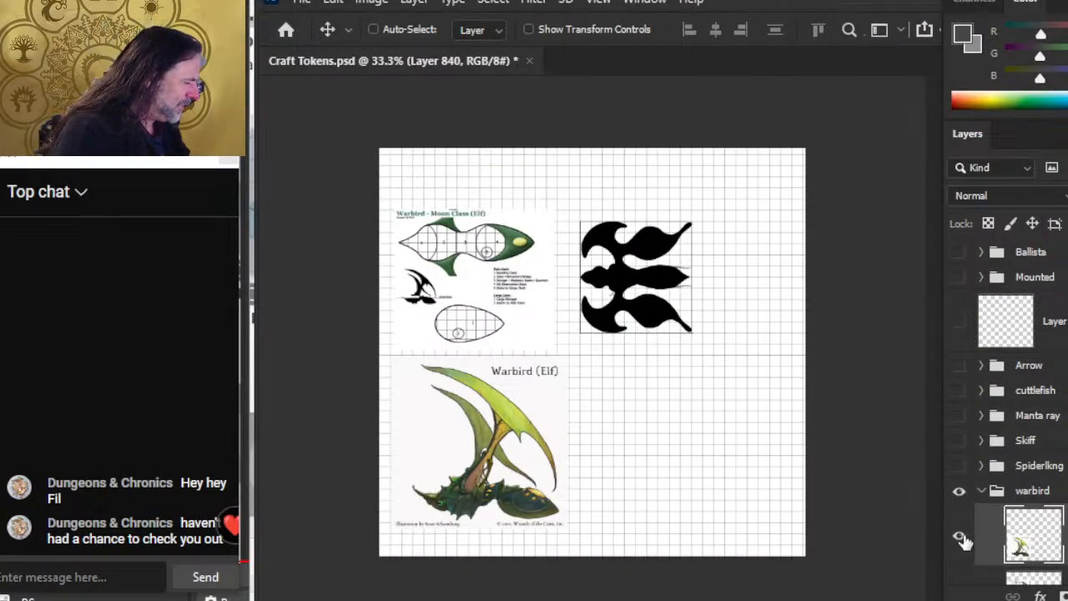
scroll(1022, 412, down, 3)
ctrl+click(1065, 382)
key(ctrl+g)
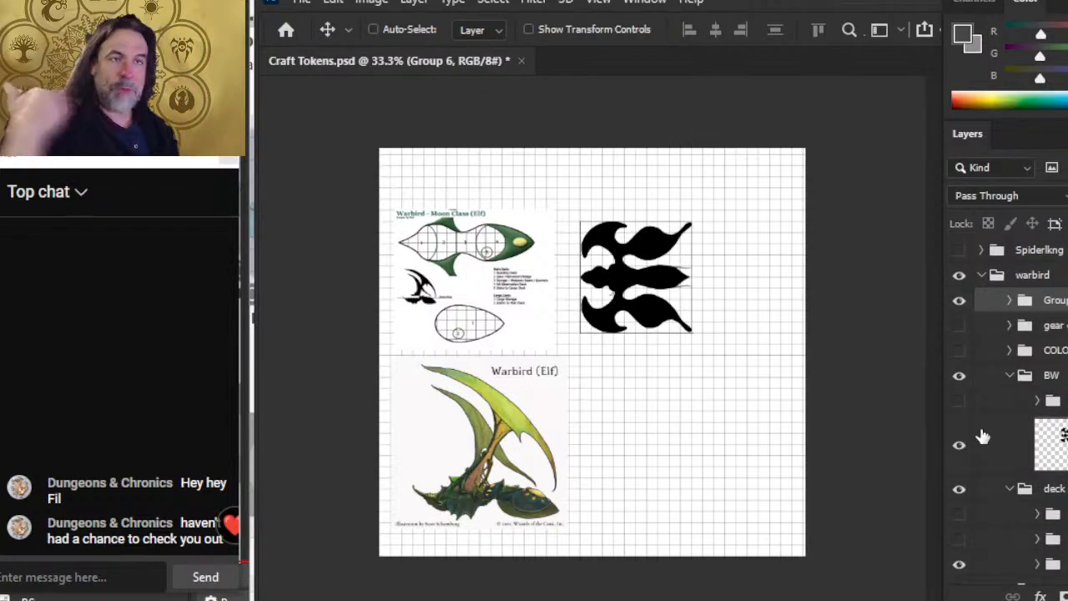
click(959, 274)
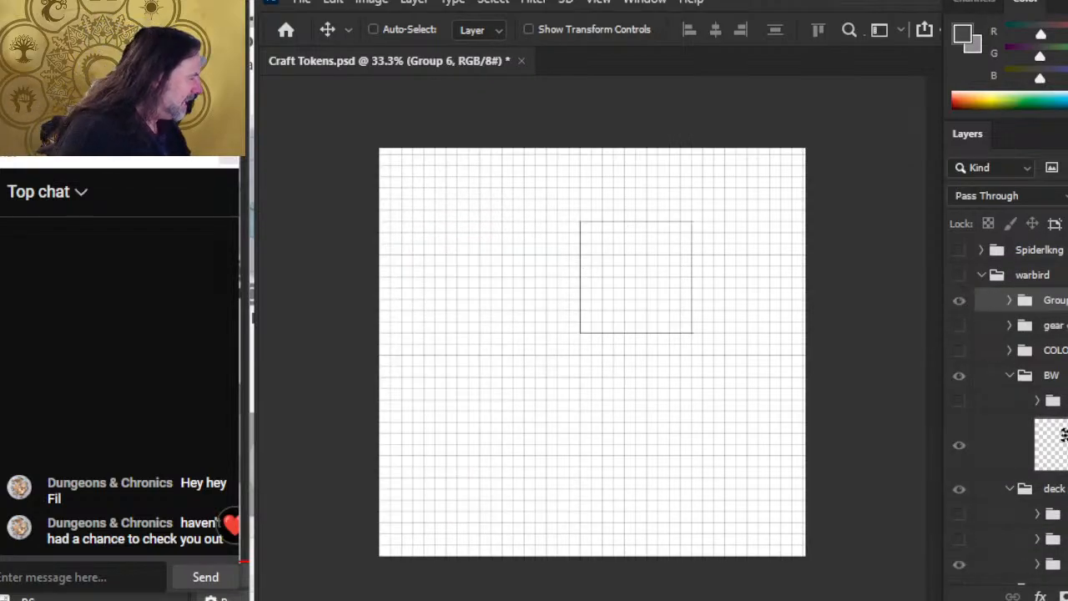
Show the armada layer group on the canvas and inspect the details of its lower ship drawing up close
scroll(1009, 409, down, 8)
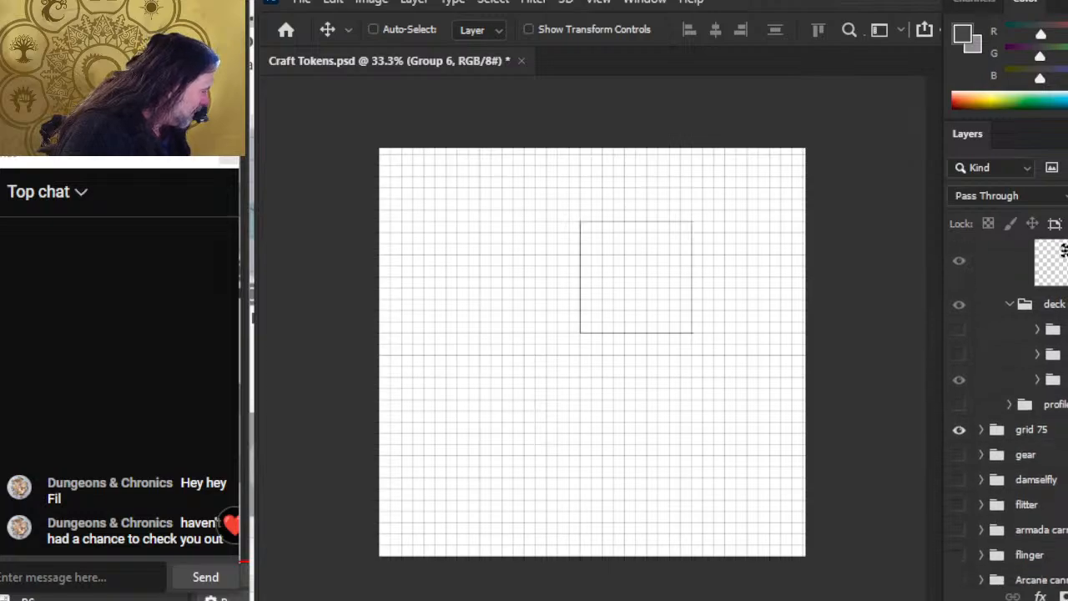
scroll(1031, 473, down, 3)
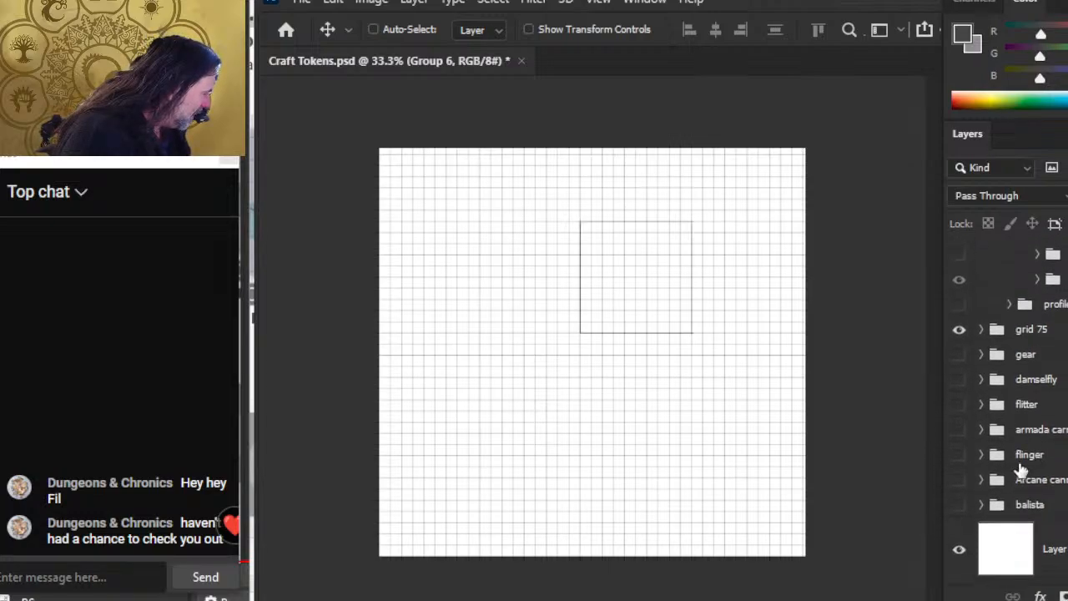
click(959, 429)
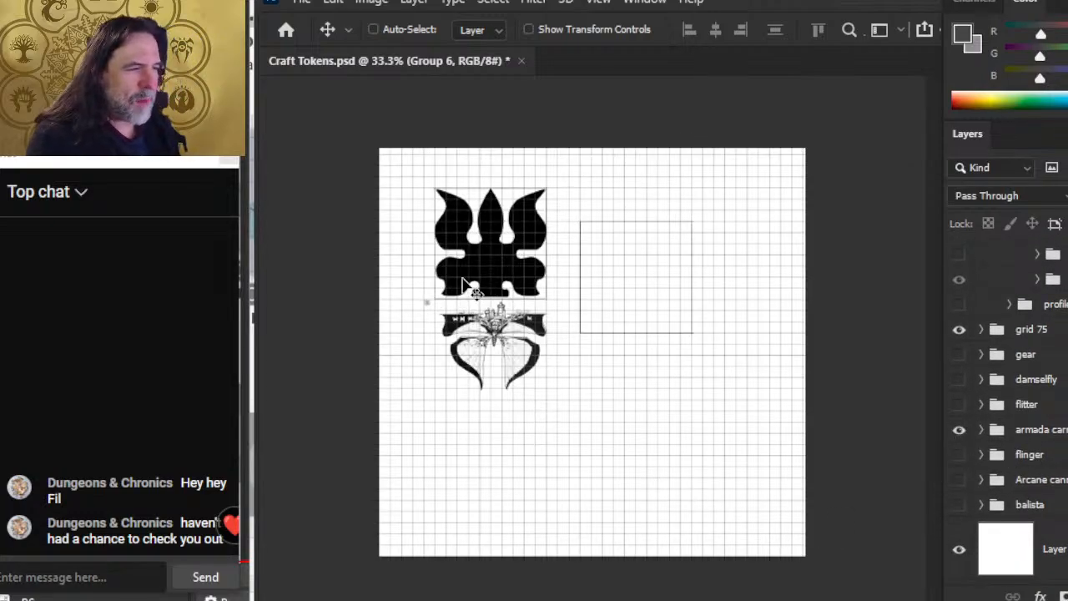
key(z)
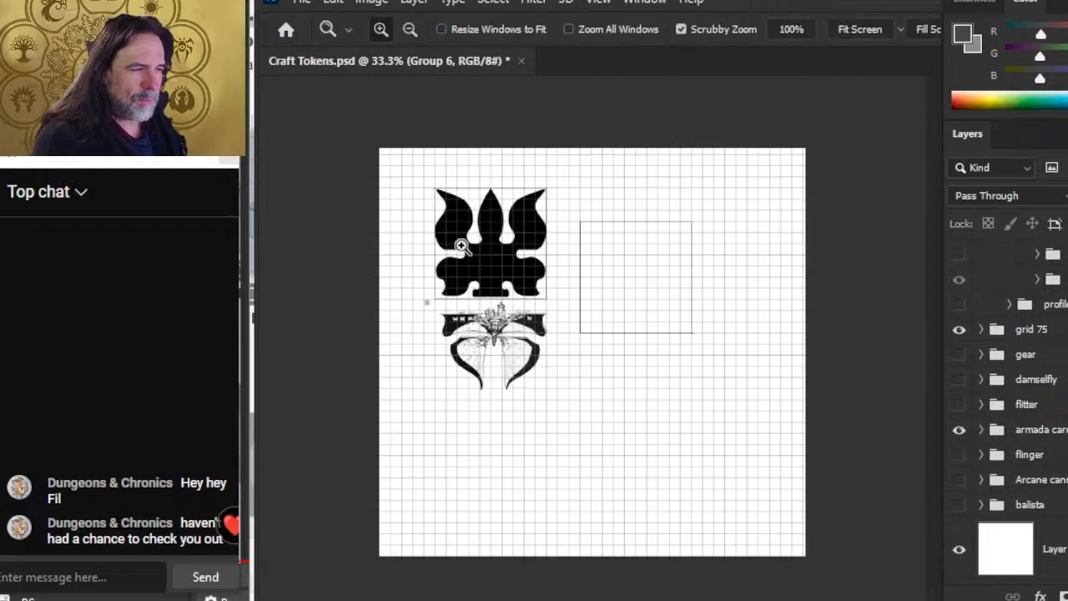
drag(469, 264, 512, 238)
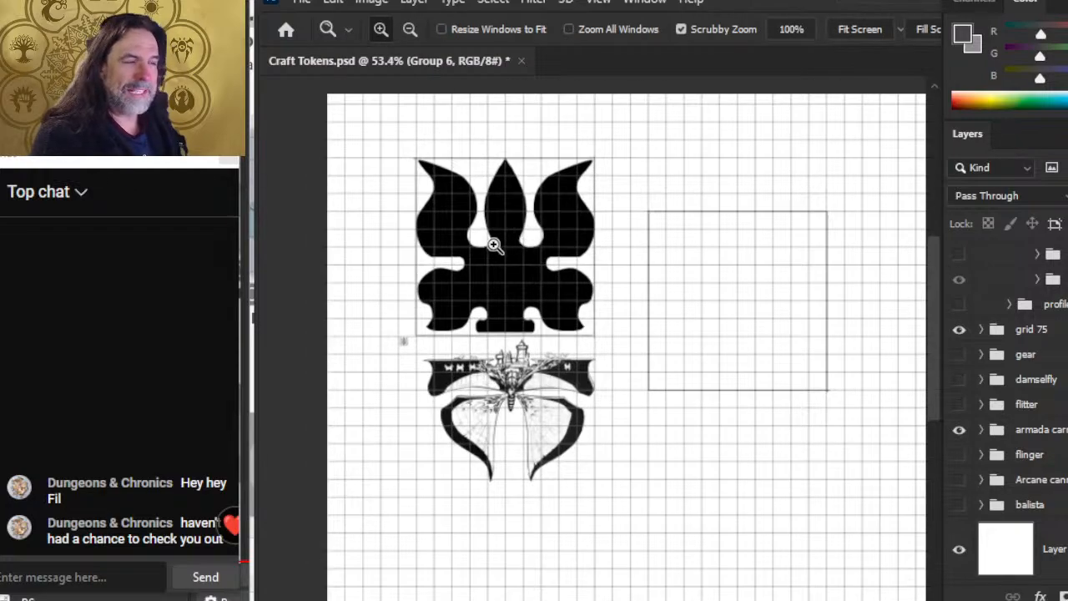
drag(464, 354, 591, 404)
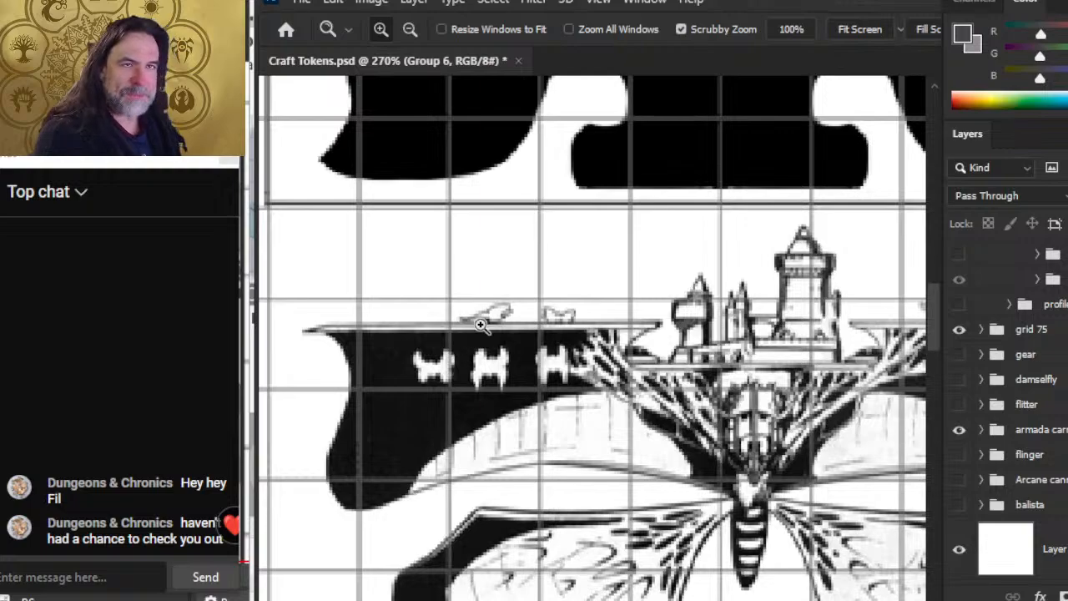
Switch to the Word manuscript and look over the Craft tokens, from the Arrow and Skiff across to the Warbird
key(alt+Tab)
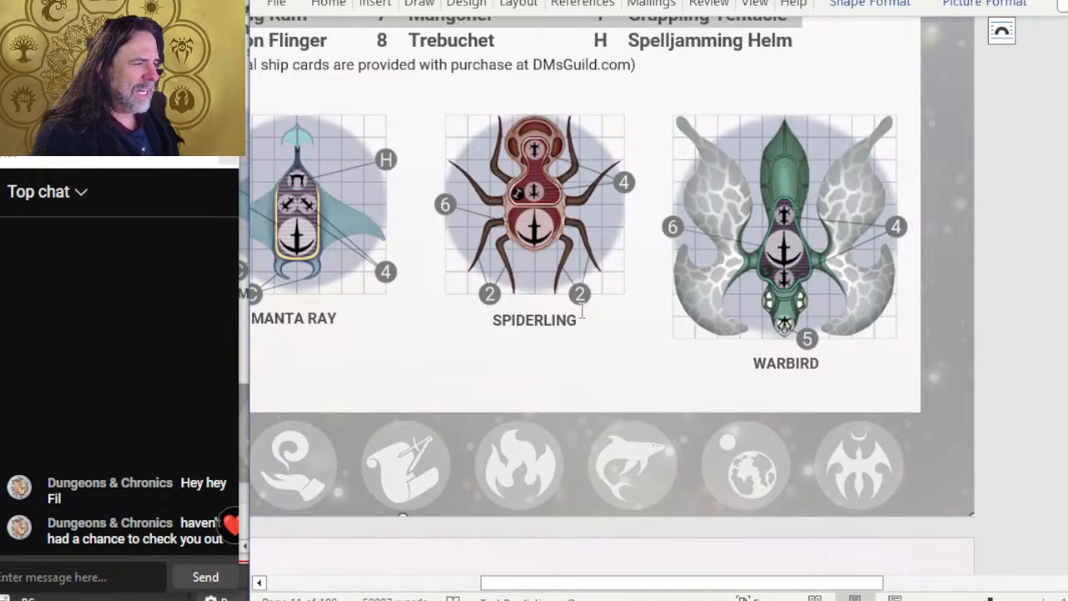
drag(603, 584, 384, 565)
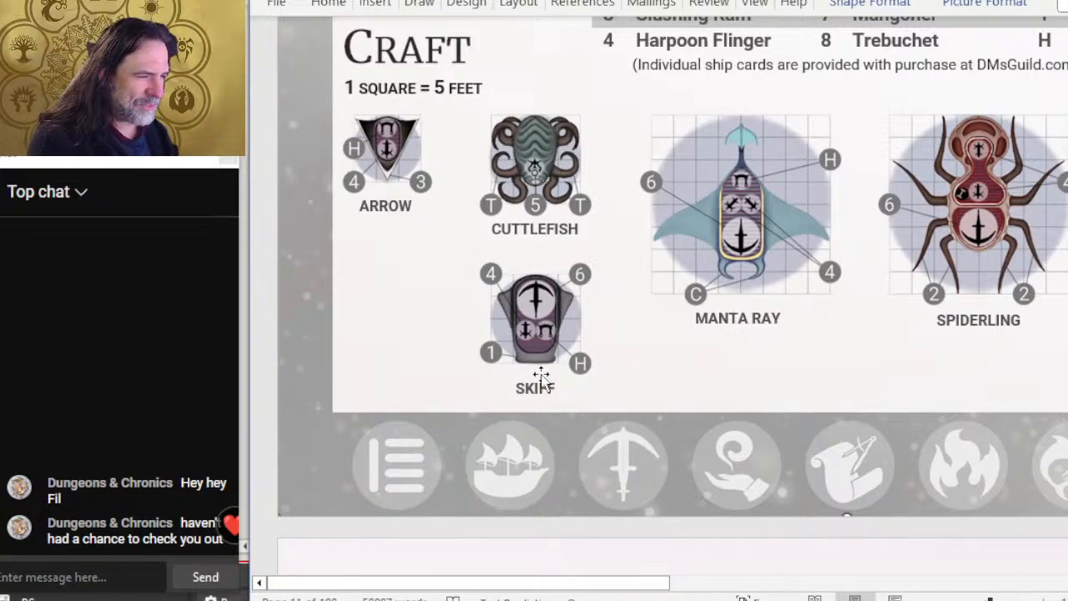
scroll(542, 376, up, 3)
scroll(542, 377, down, 3)
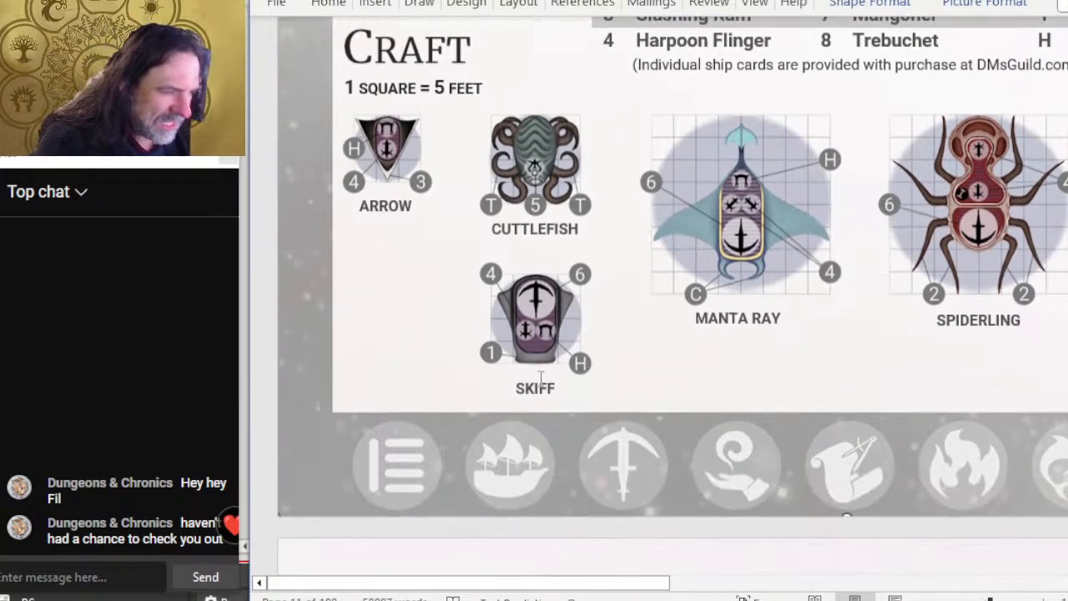
scroll(540, 379, up, 1)
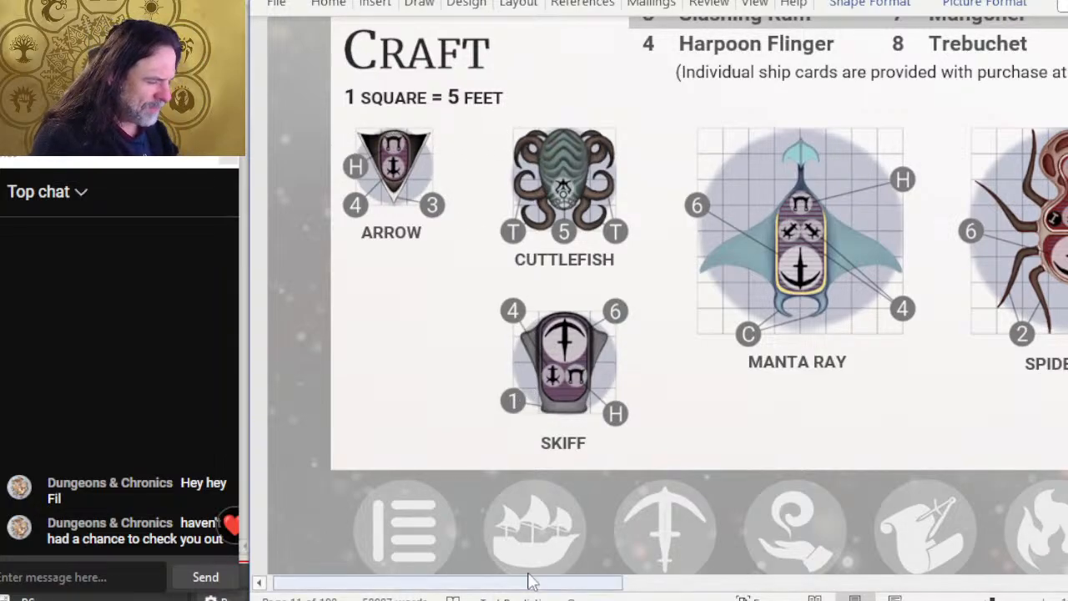
drag(531, 591, 717, 510)
Switch to the spelljammer.org Warbird page in Chrome and review the ship illustration and the 2E Statistics
key(alt+Tab)
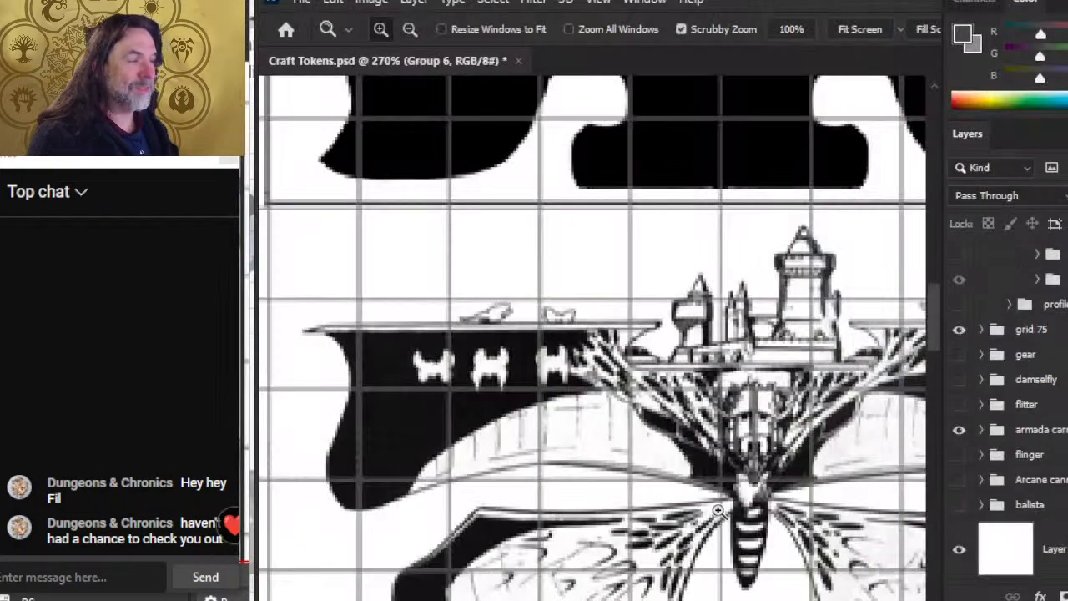
key(alt+Tab)
key(Tab)
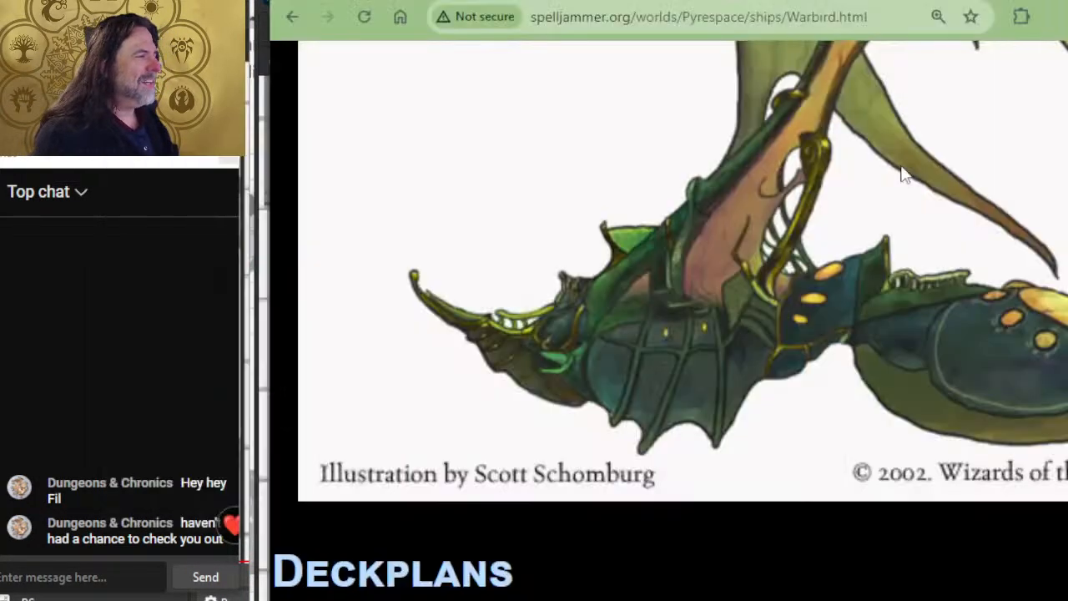
scroll(643, 349, up, 4)
scroll(656, 326, down, 8)
scroll(668, 310, up, 10)
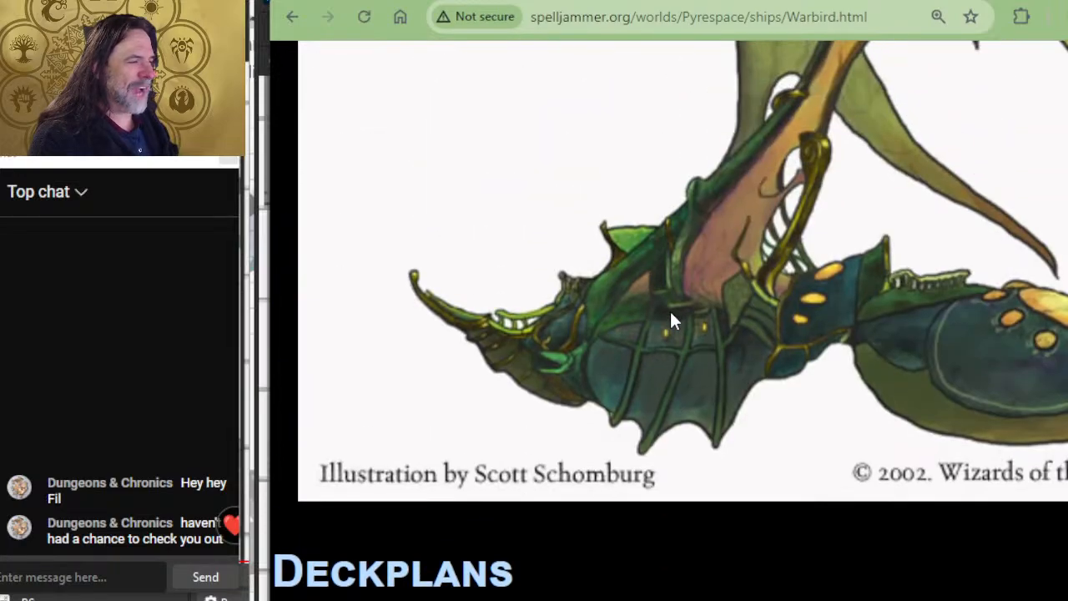
scroll(668, 292, down, 10)
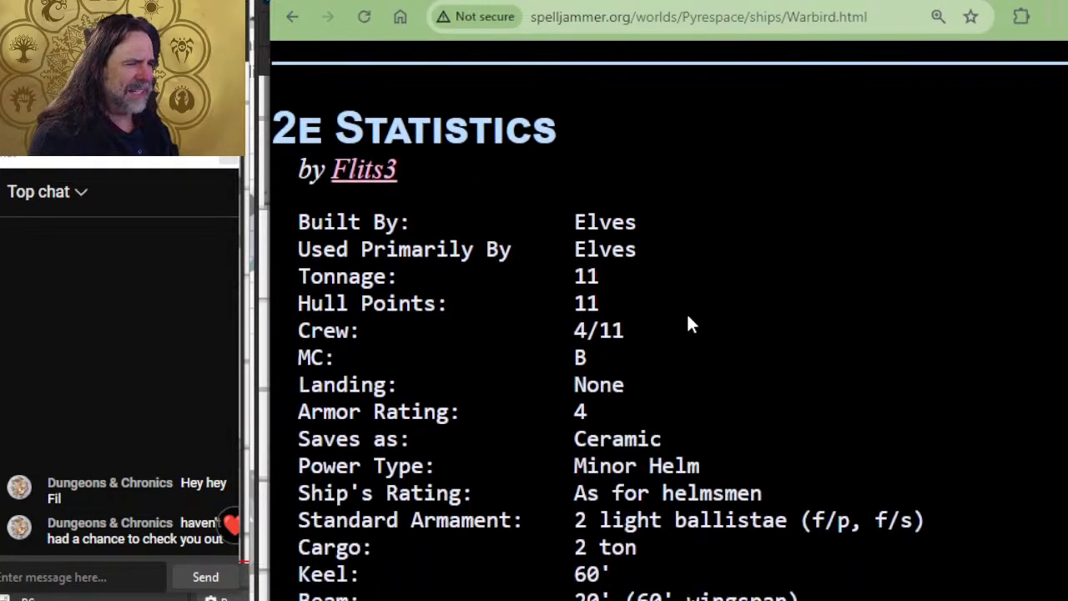
scroll(606, 297, down, 5)
scroll(613, 283, up, 7)
Switch back to Photoshop and view the whole armada silhouette together with the ship drawing beneath it
key(alt+Tab)
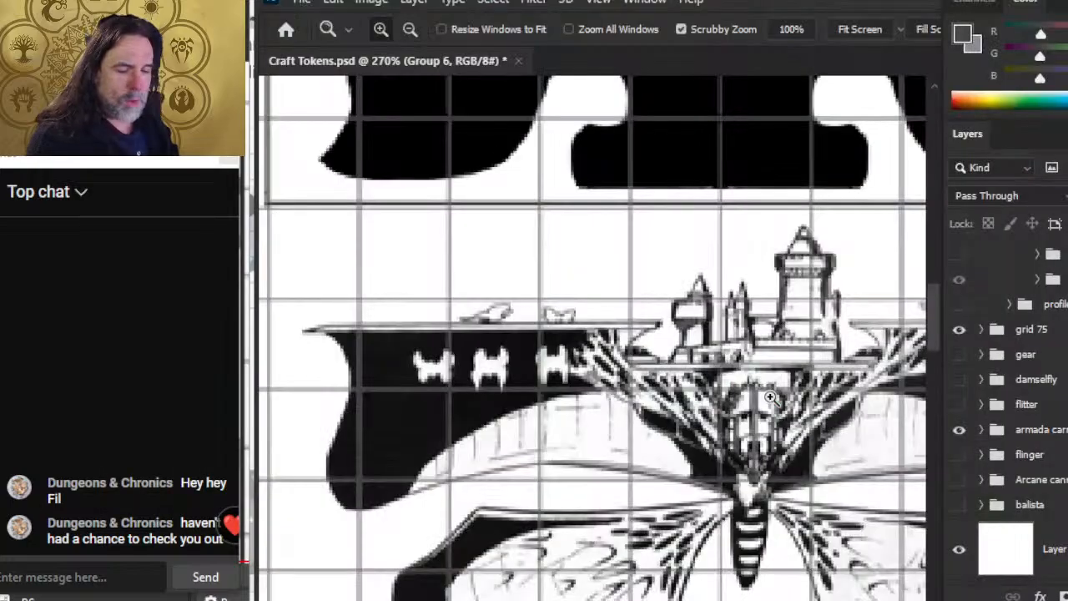
scroll(748, 365, up, 2)
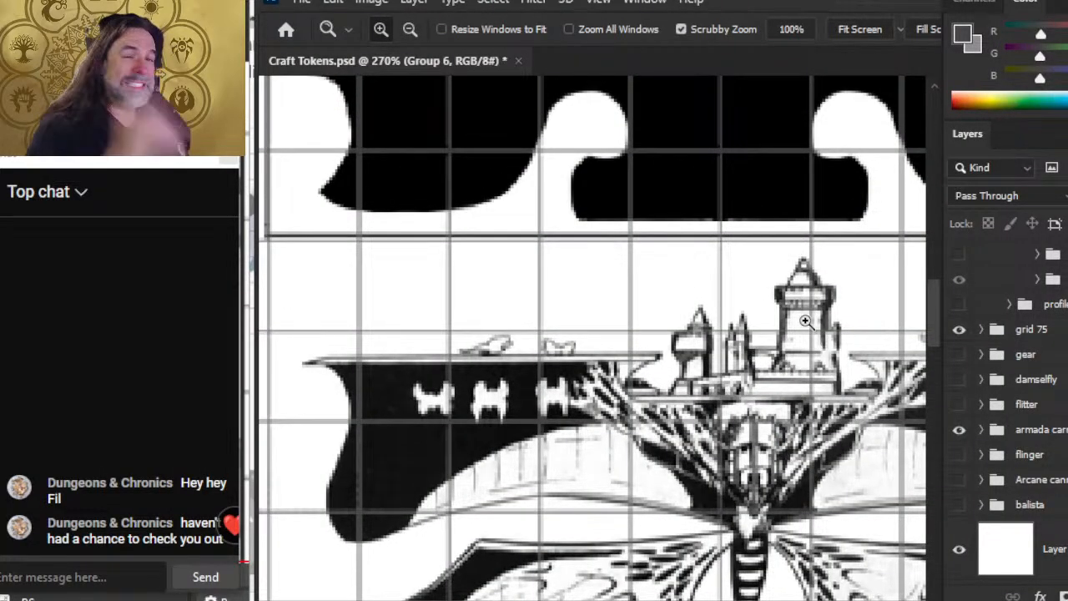
key(alt+Tab)
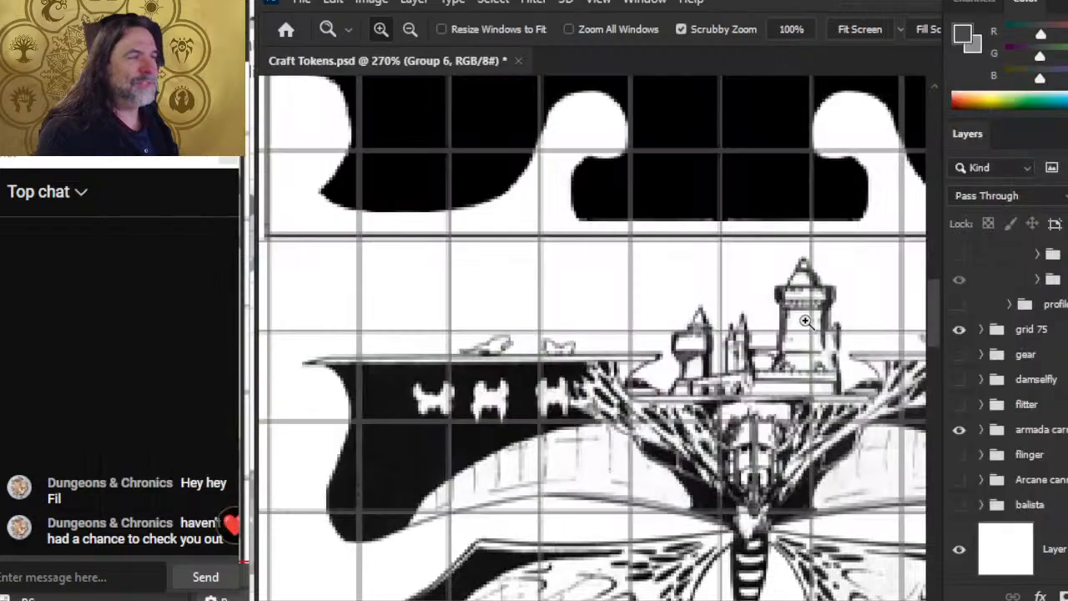
drag(721, 304, 644, 308)
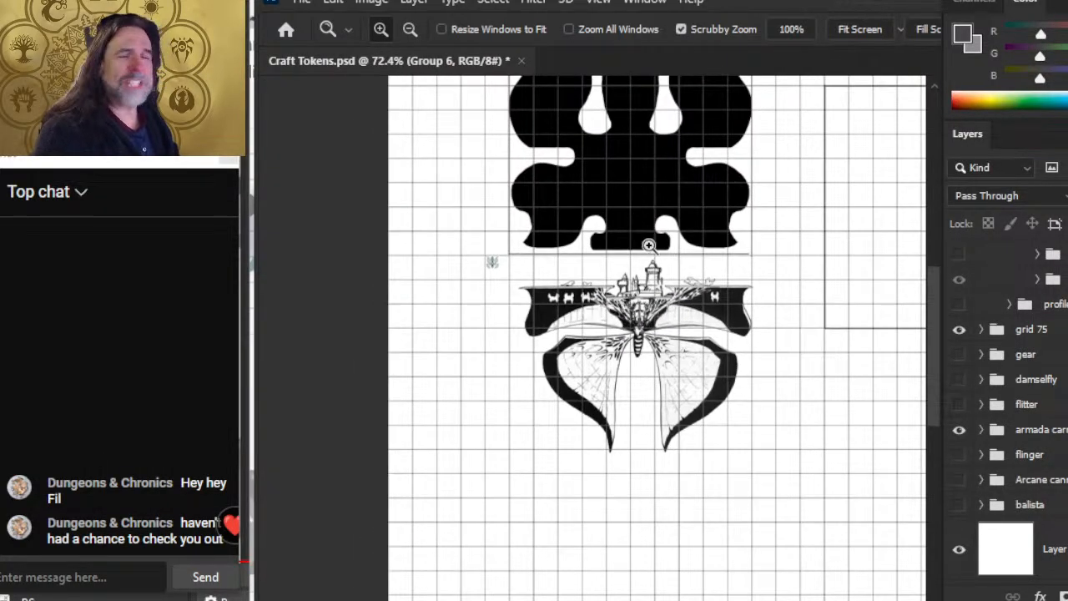
drag(674, 221, 651, 348)
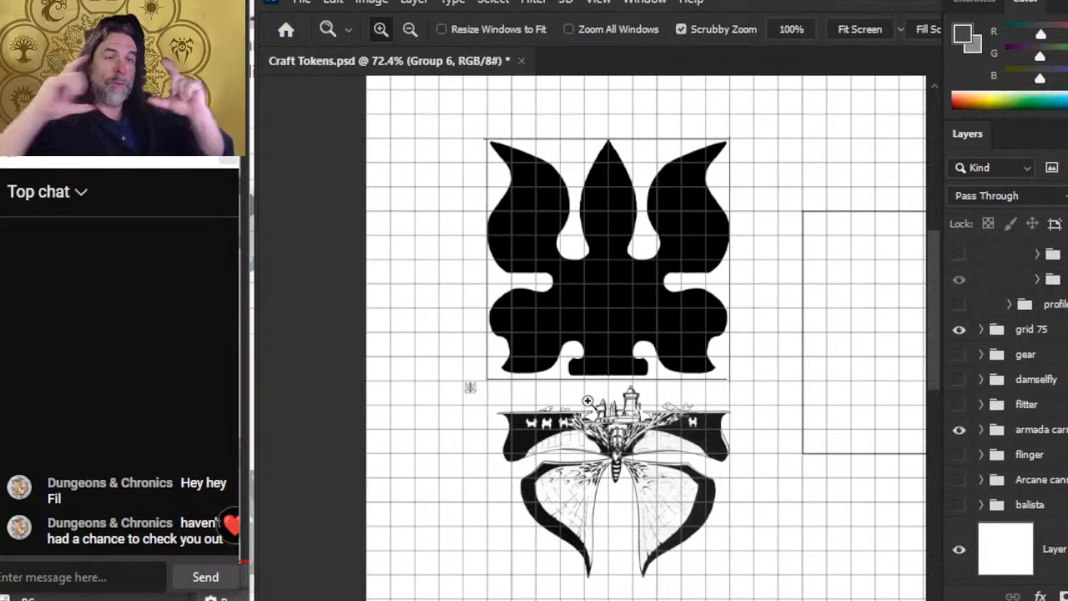
Switch to the Word manuscript and compare the Warbird token with the Hammerhead and Squid Ship vessel tokens
key(alt+Tab)
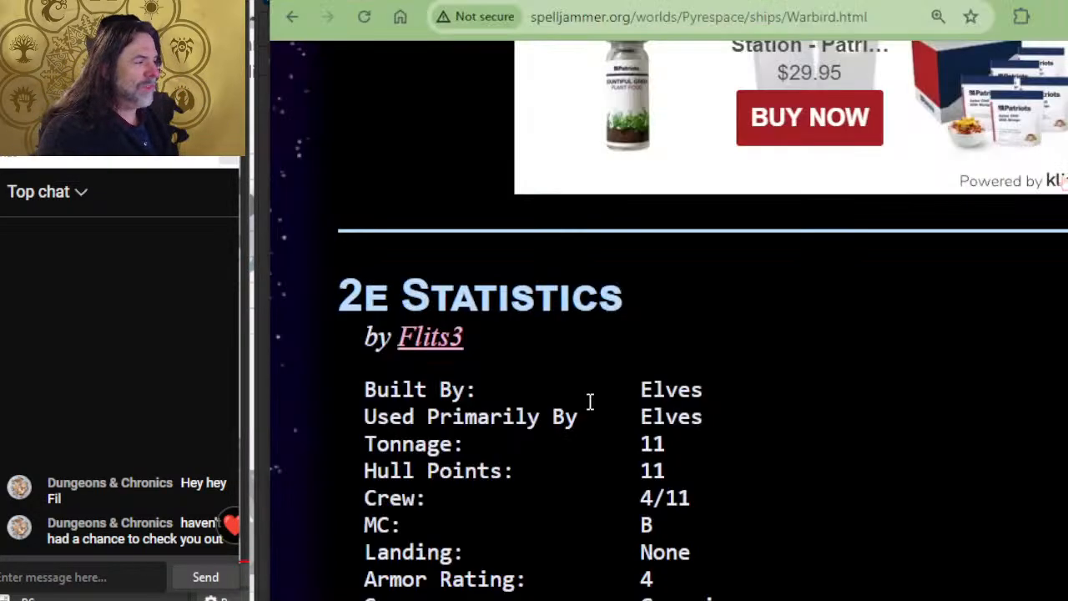
key(alt+Tab)
key(alt+Tab)
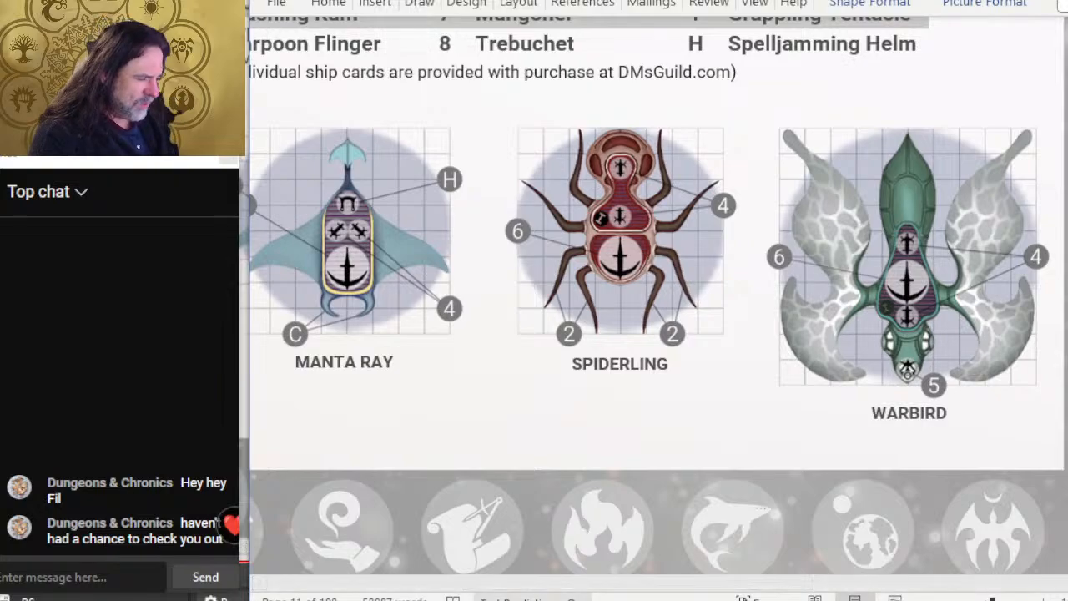
drag(505, 583, 626, 593)
scroll(634, 370, up, 7)
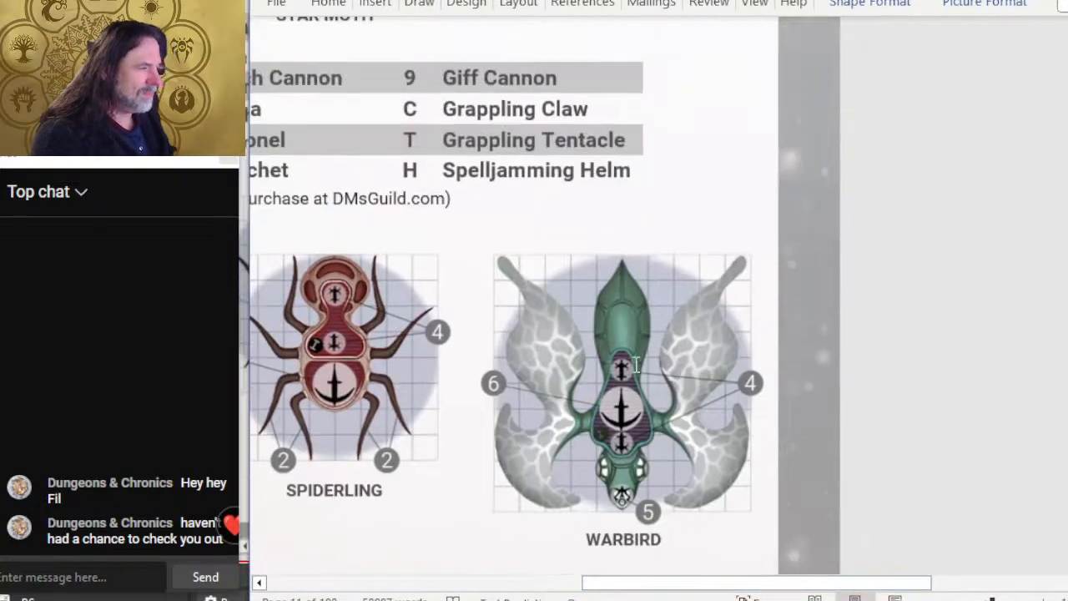
scroll(605, 302, up, 5)
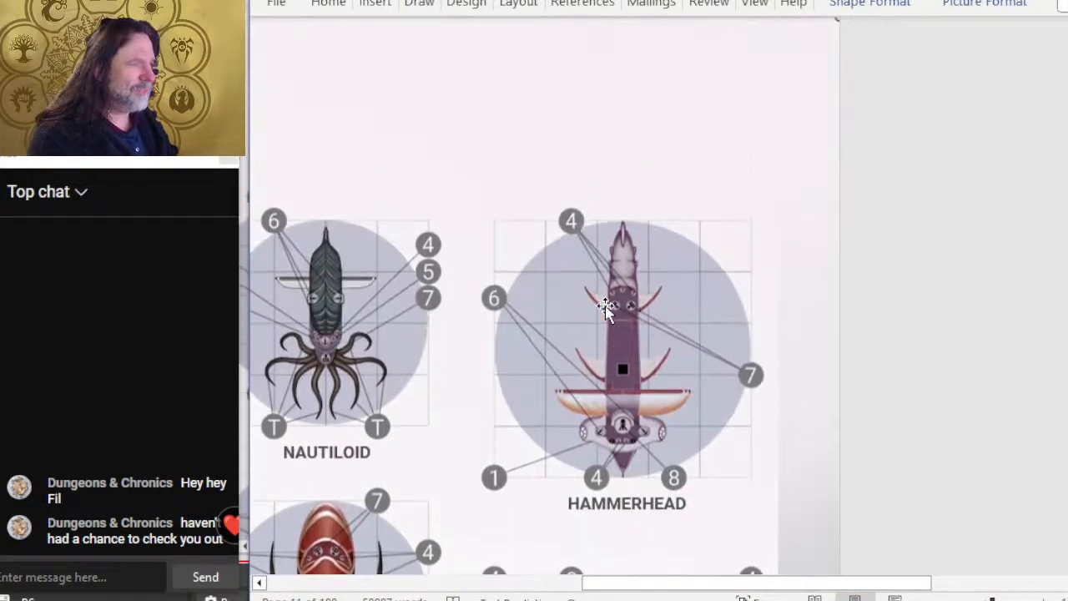
scroll(606, 304, down, 3)
scroll(615, 303, up, 3)
scroll(584, 304, down, 5)
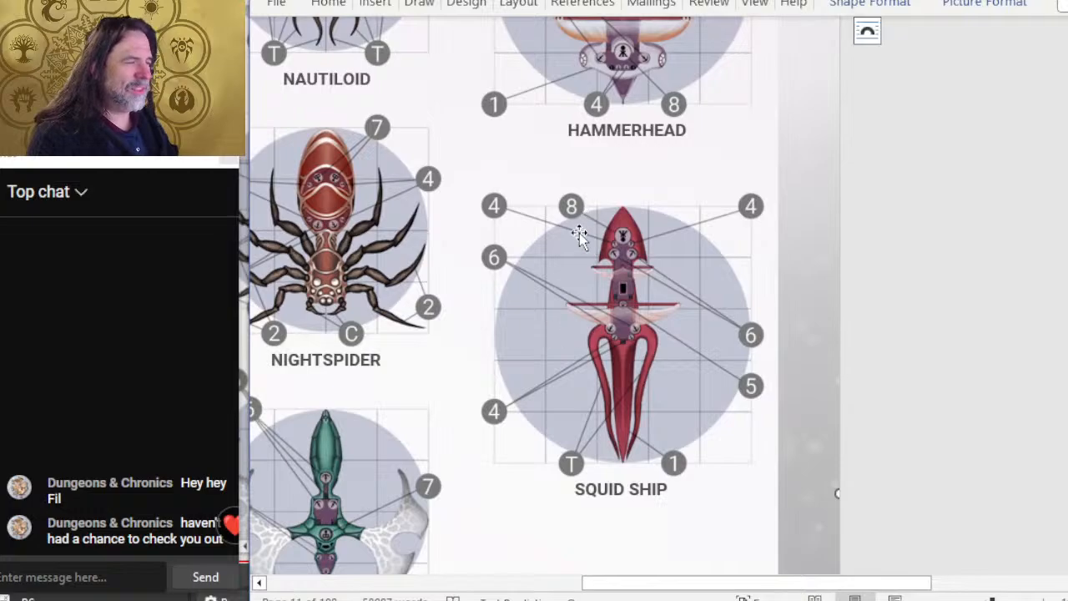
scroll(621, 399, down, 1)
scroll(622, 399, down, 2)
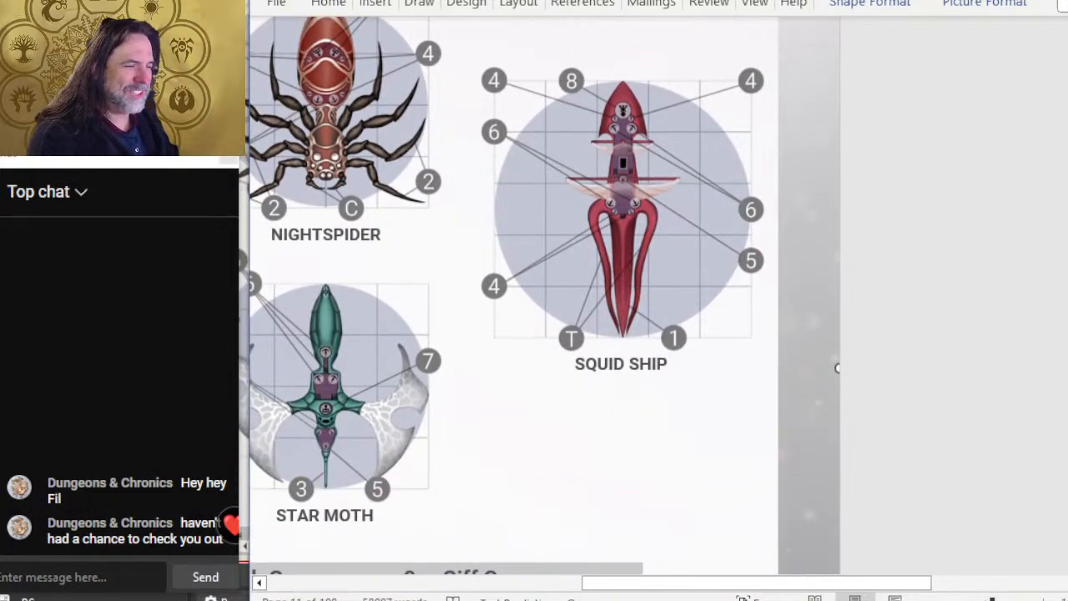
Examine the smaller vessel tokens in the manuscript, including the Flying Fish, Space Galleon, Lamprey and Wasp
drag(624, 593, 405, 563)
scroll(512, 309, up, 8)
scroll(525, 306, down, 2)
scroll(520, 292, up, 3)
scroll(543, 260, down, 10)
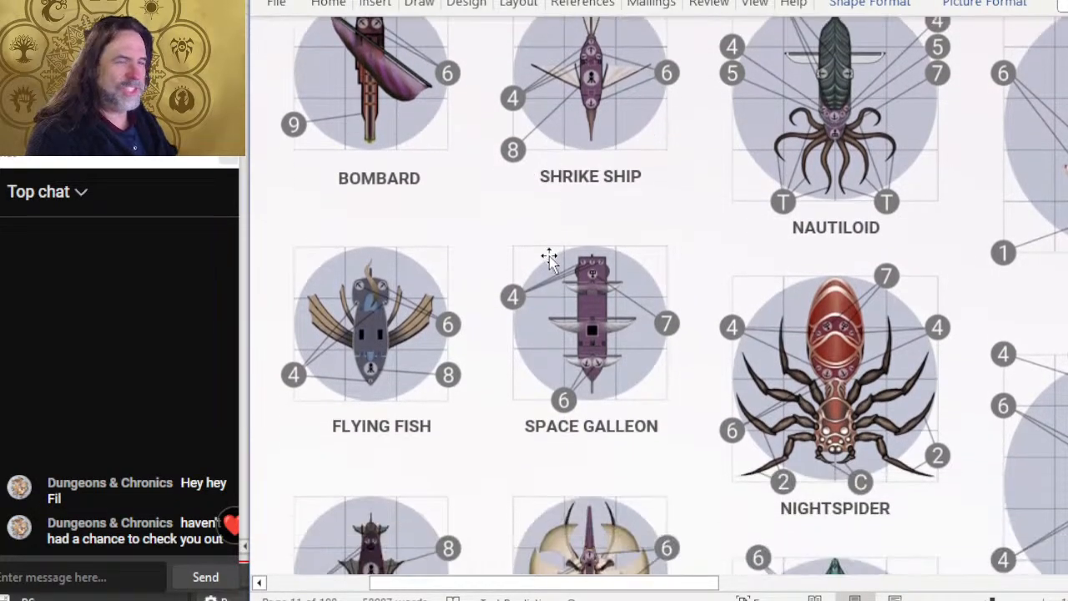
scroll(584, 226, up, 4)
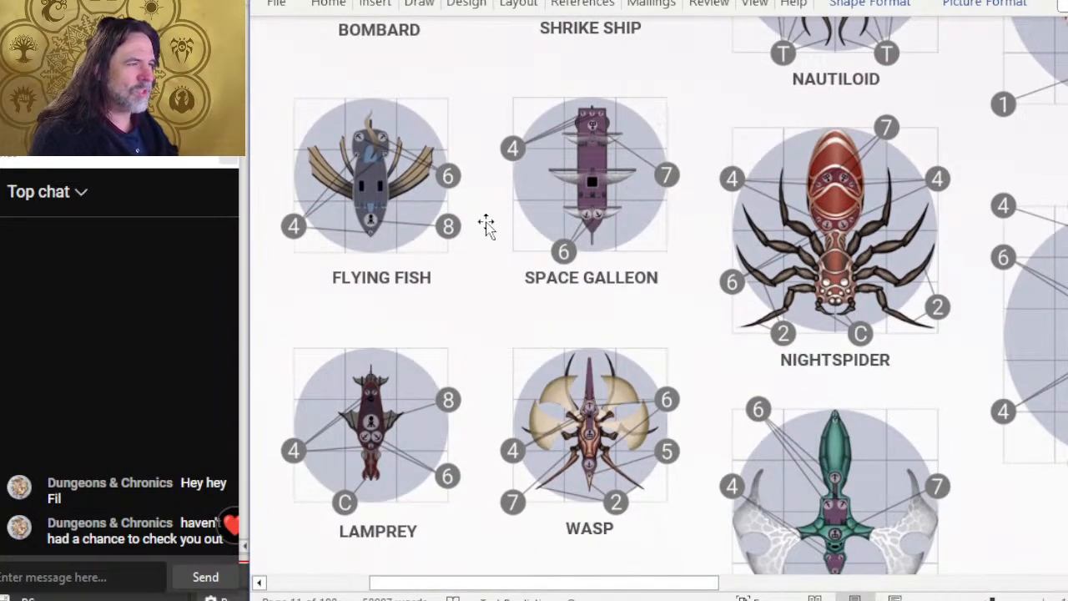
scroll(770, 442, down, 3)
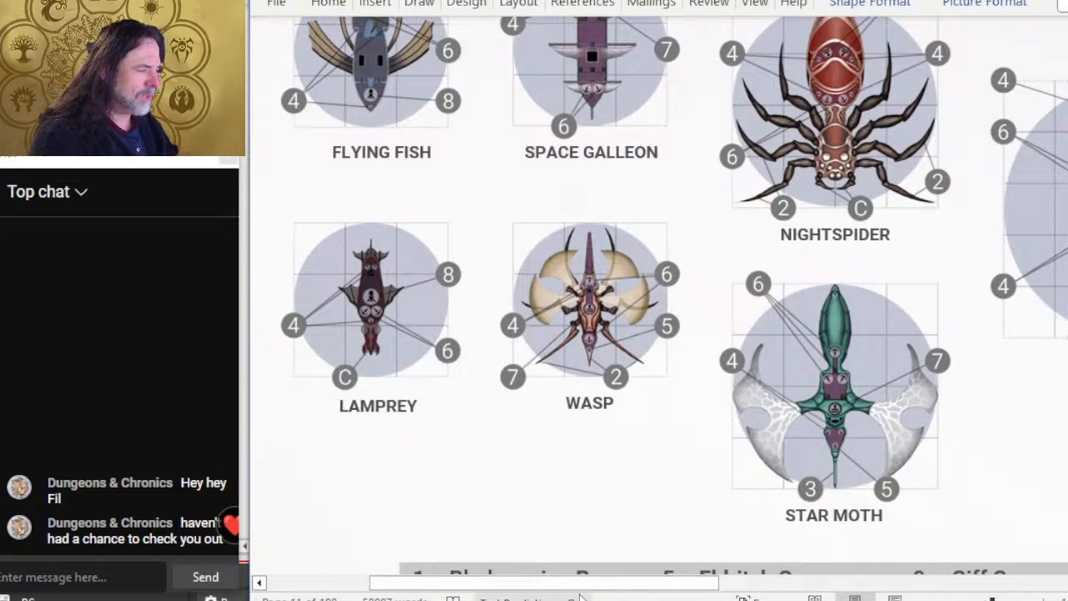
drag(572, 583, 648, 563)
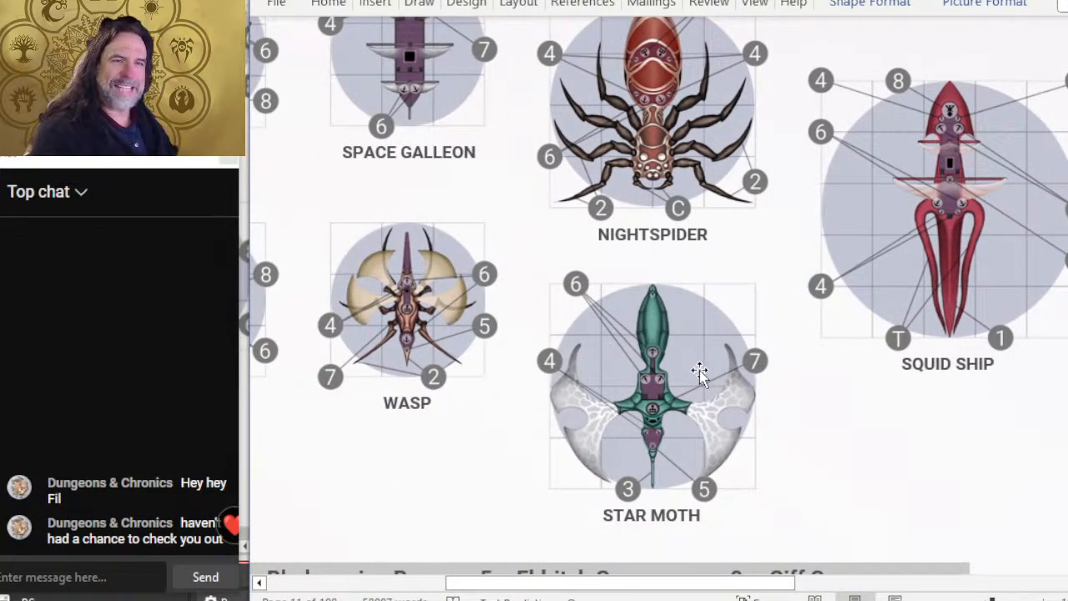
Inspect the Star Moth token up close on the vessel illustration page
ctrl+scroll(705, 369, up, 2)
scroll(688, 355, down, 1)
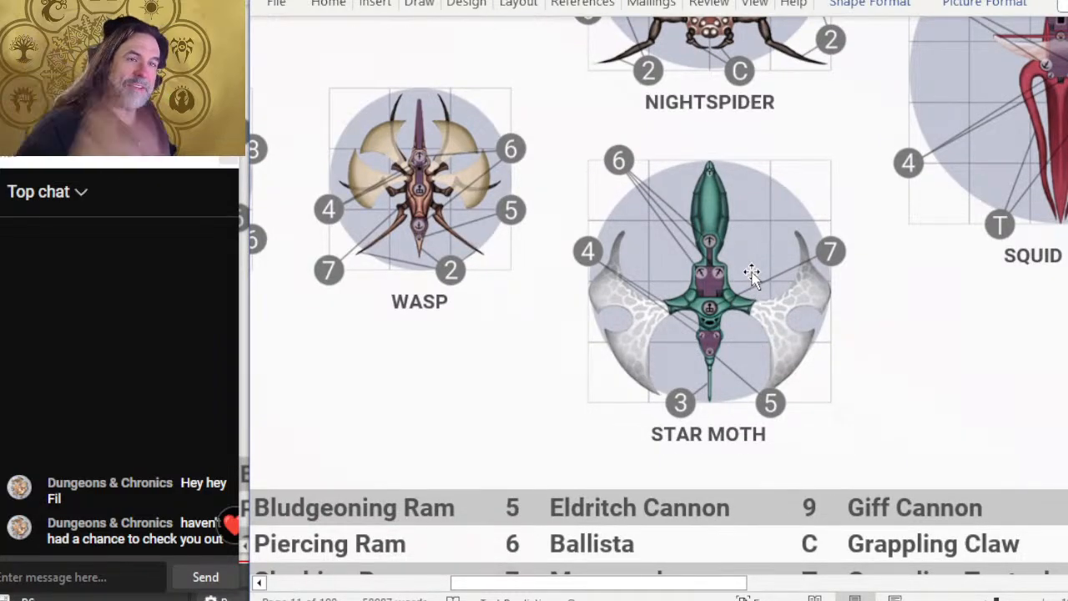
scroll(752, 275, down, 2)
scroll(809, 231, up, 2)
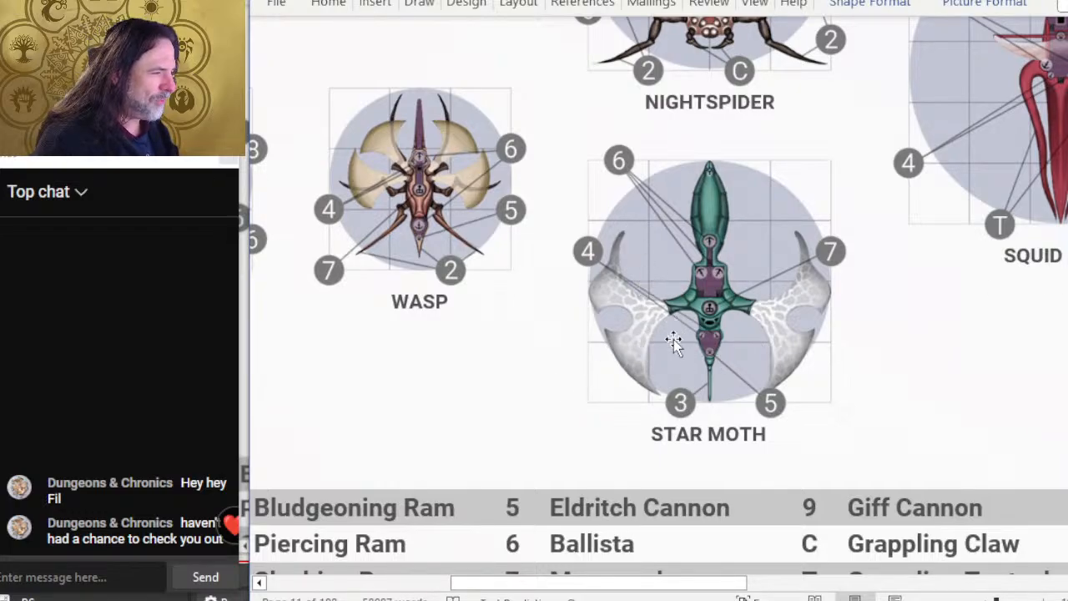
scroll(804, 350, down, 10)
scroll(800, 347, up, 5)
Switch back to Photoshop, hide the armada layer group, and return to the warbird group in the layer stack
key(alt+Tab)
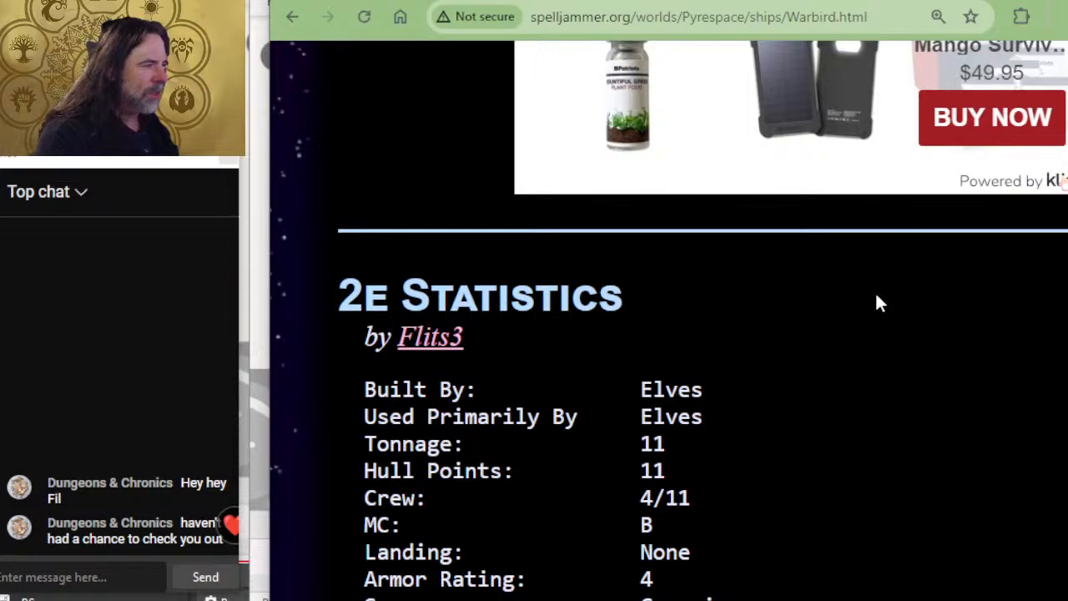
key(alt+Tab)
key(Tab)
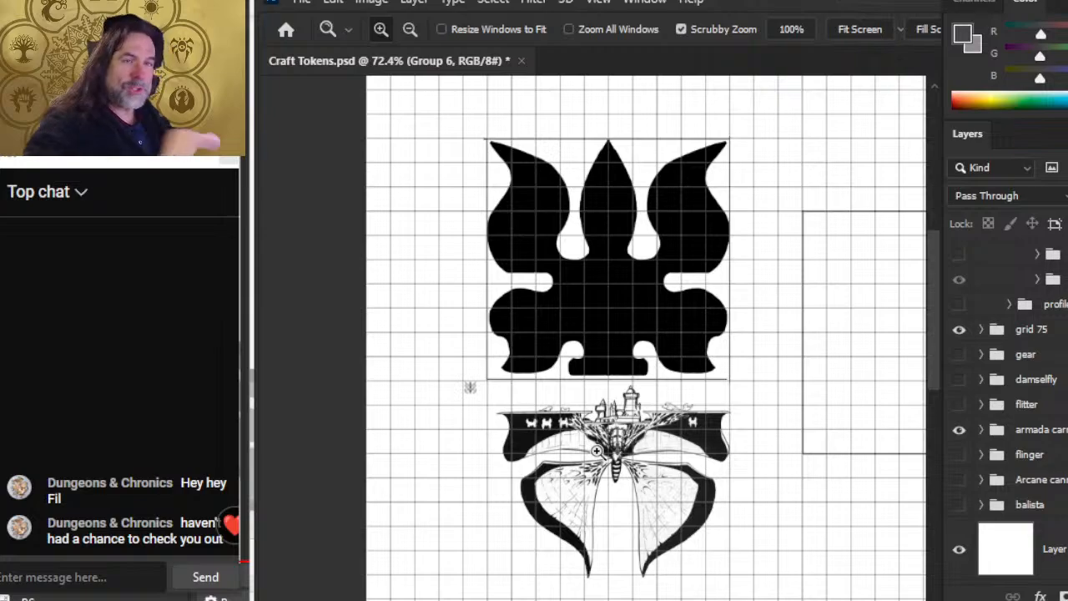
click(959, 429)
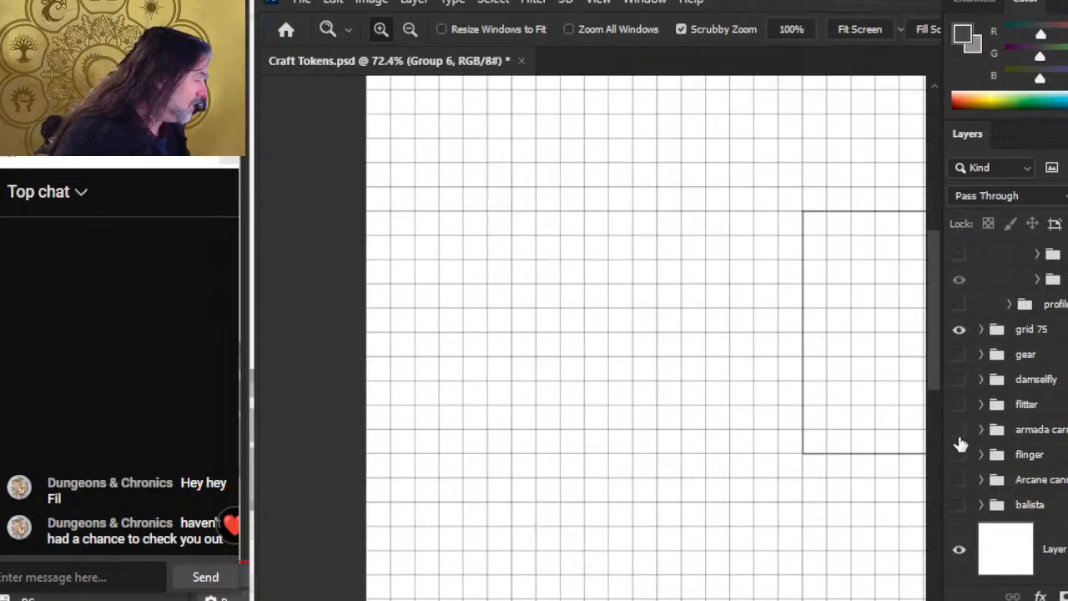
scroll(1002, 375, up, 5)
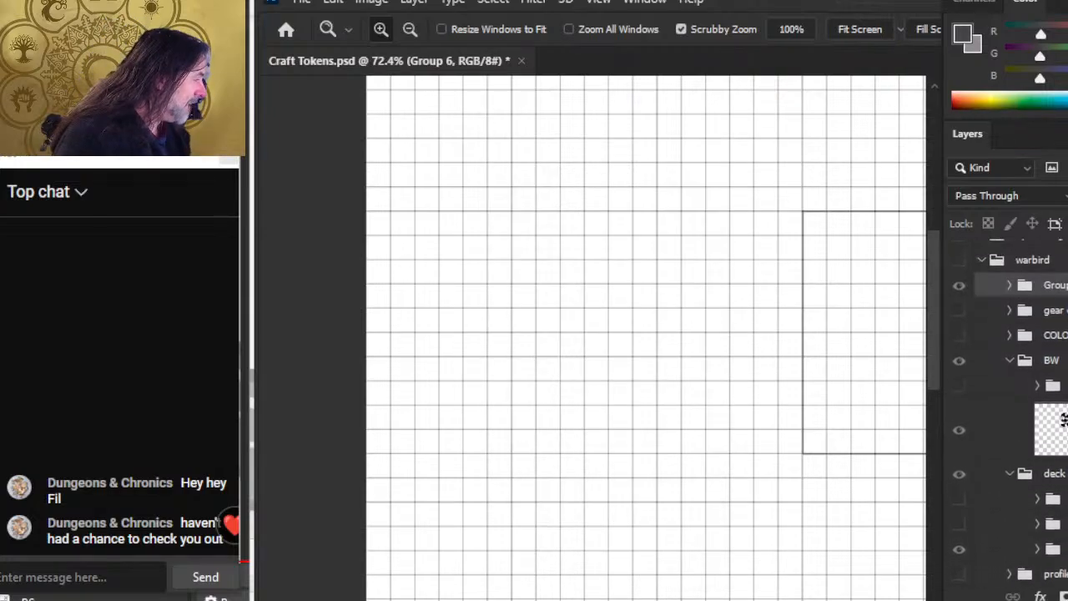
Show the warbird group with its deck group hidden, and duplicate the black BW silhouette layer
click(959, 260)
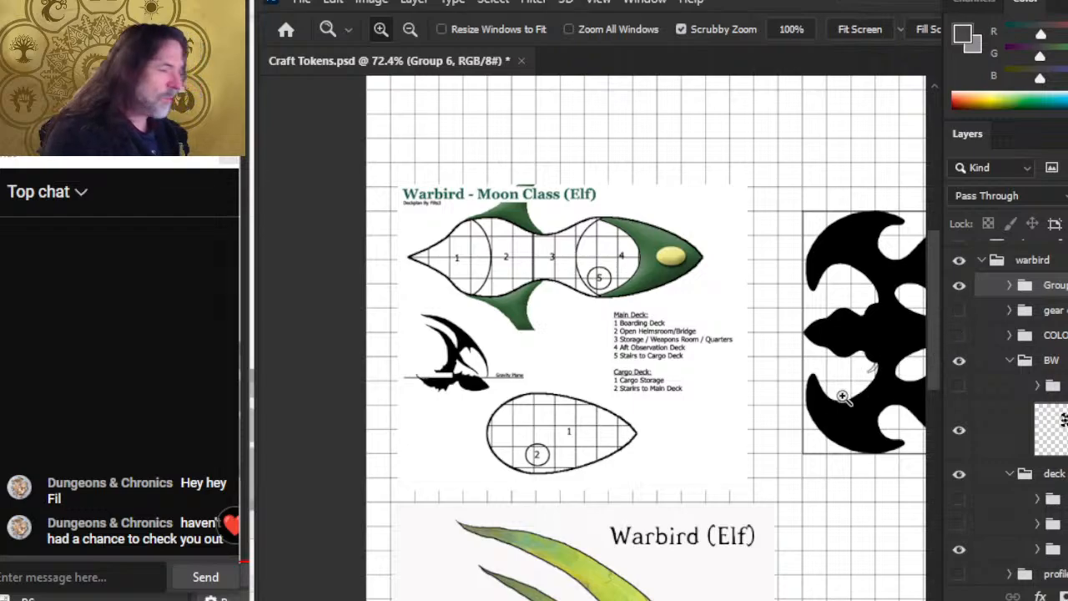
drag(814, 379, 621, 323)
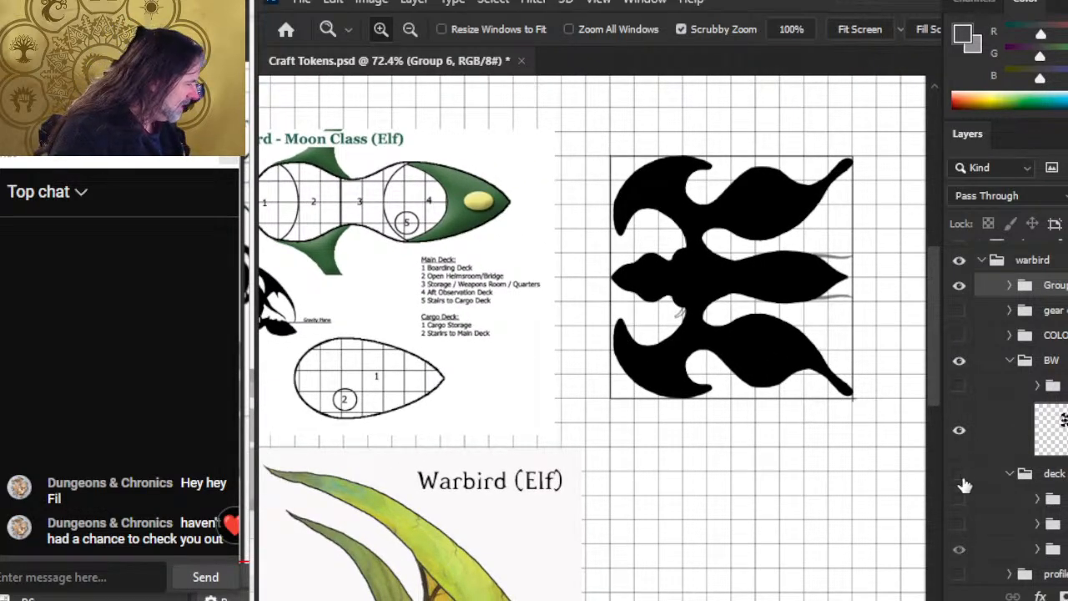
click(1001, 434)
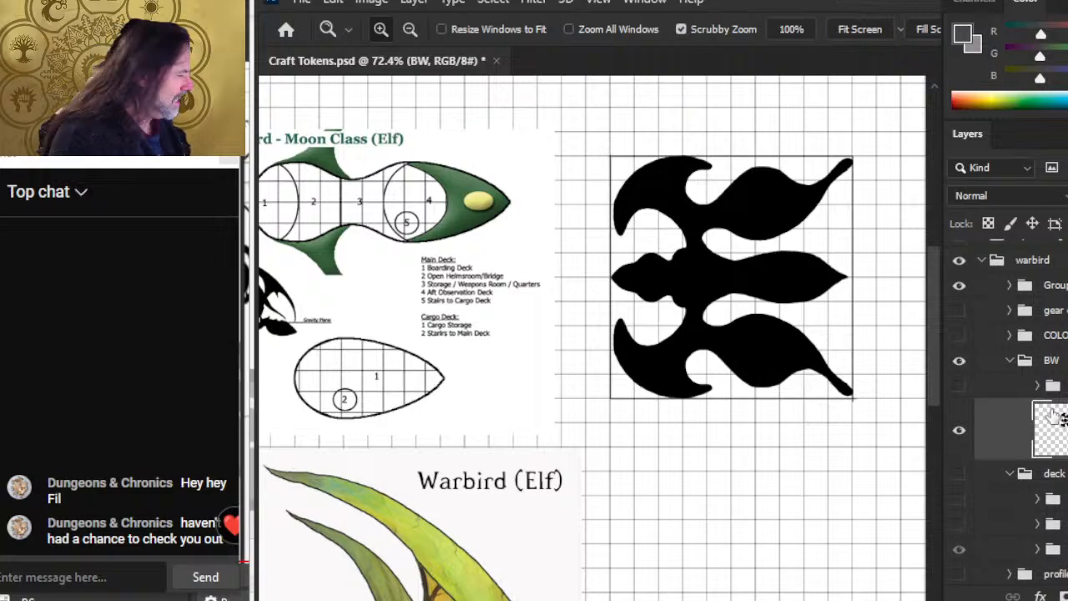
right_click(1030, 407)
click(918, 30)
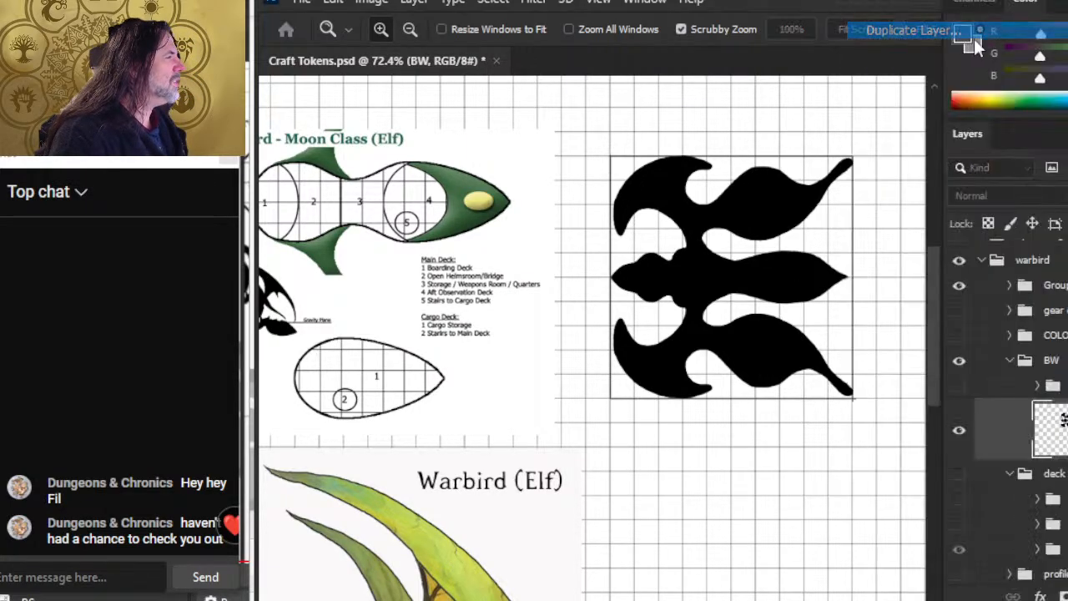
key(Return)
key(b)
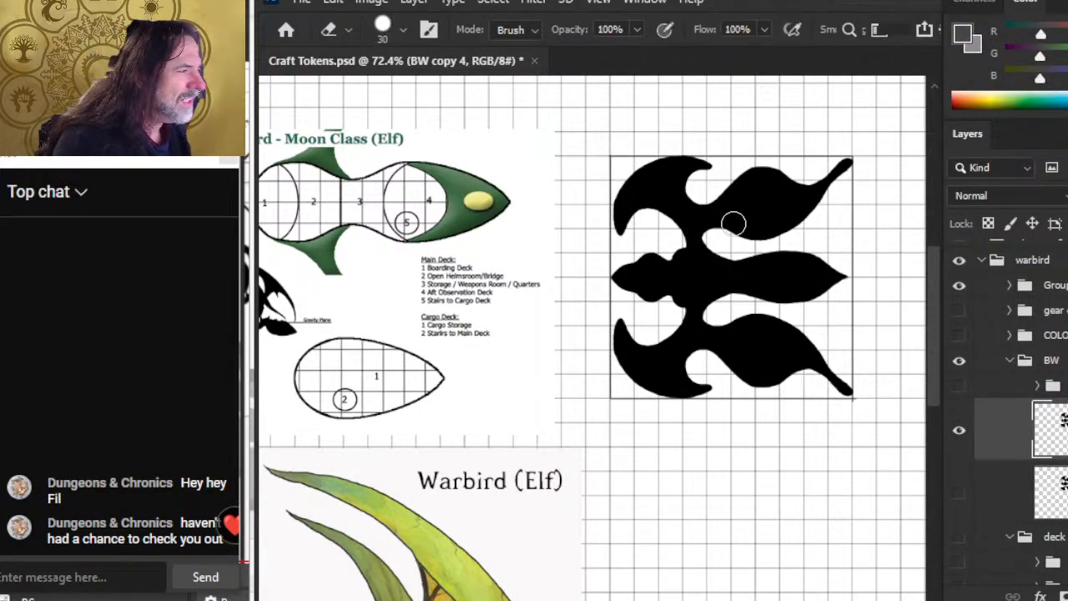
Paint the upper front wing's tip farther back in black and fill roughly into the notch beneath it
key(z)
click(680, 207)
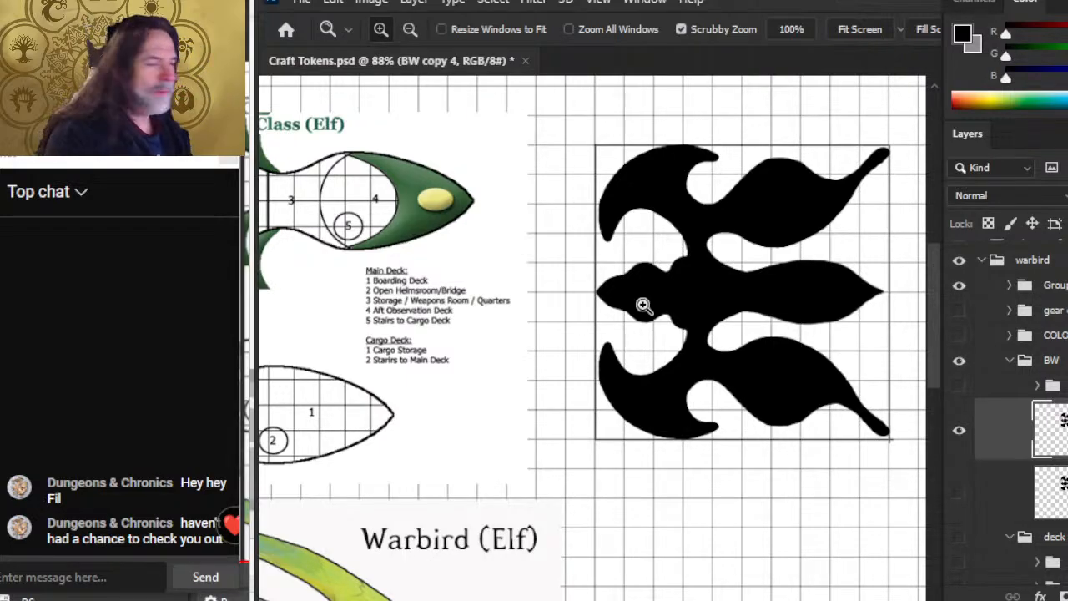
key(b)
key(bracketleft)
key(bracketleft)
key(bracketleft)
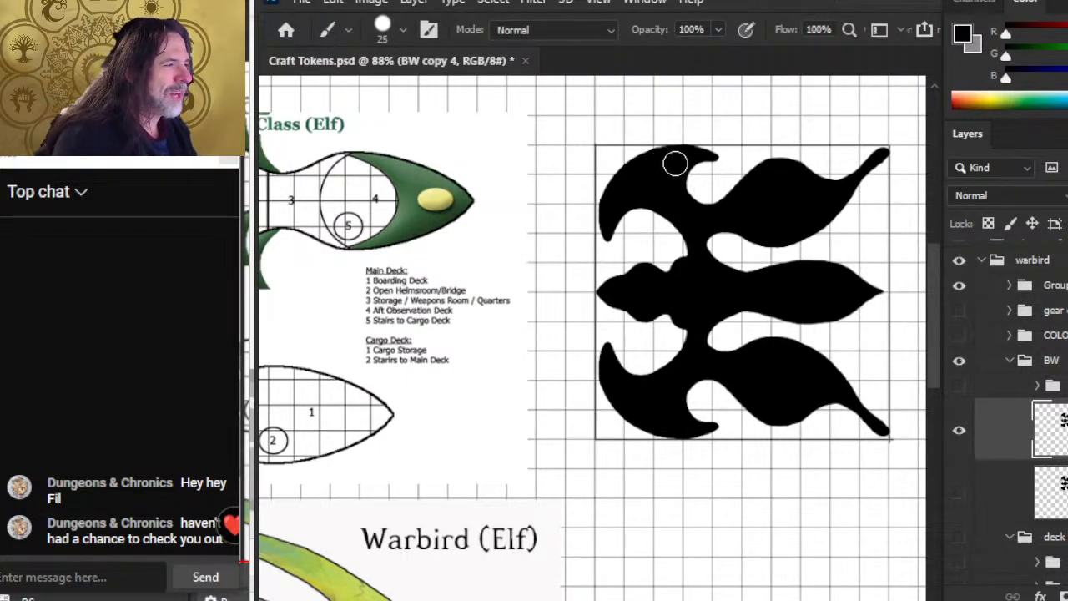
drag(666, 156, 736, 160)
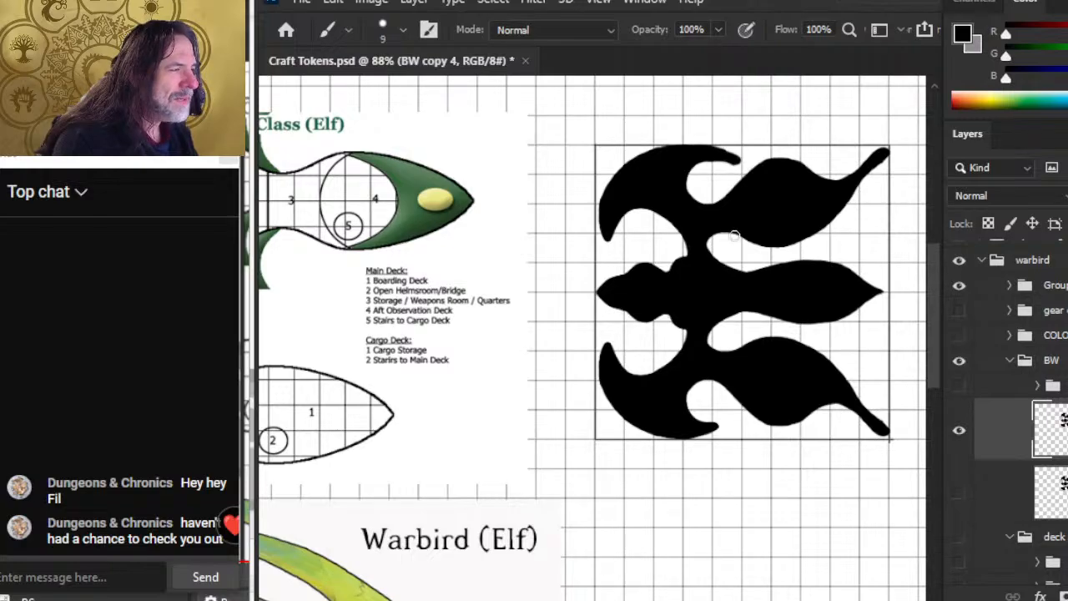
mouse_move(696, 197)
mouse_down()
mouse_move(691, 183)
mouse_move(716, 171)
mouse_up()
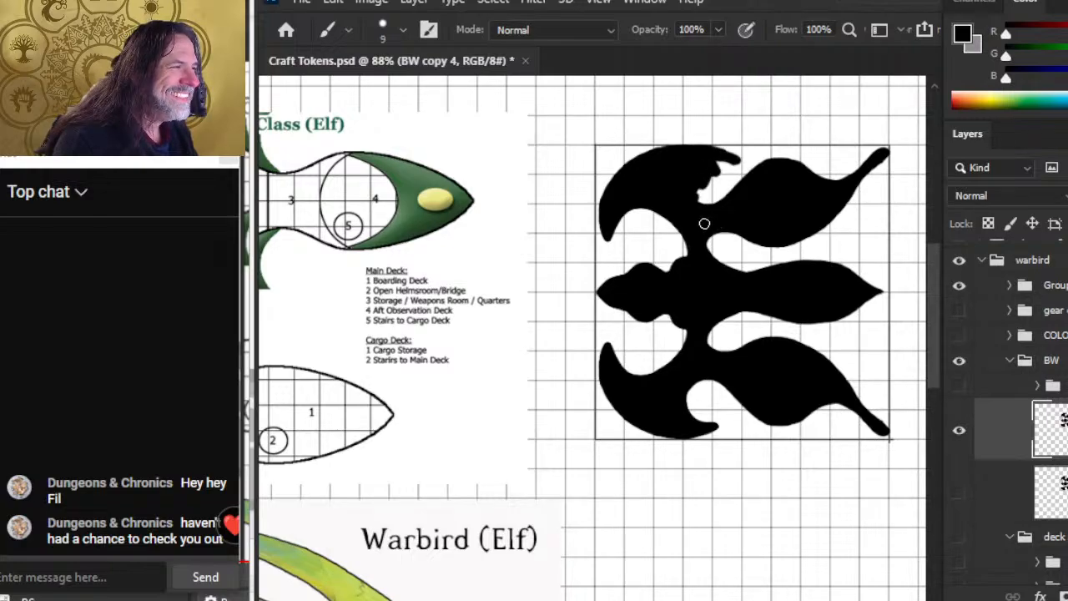
key(e)
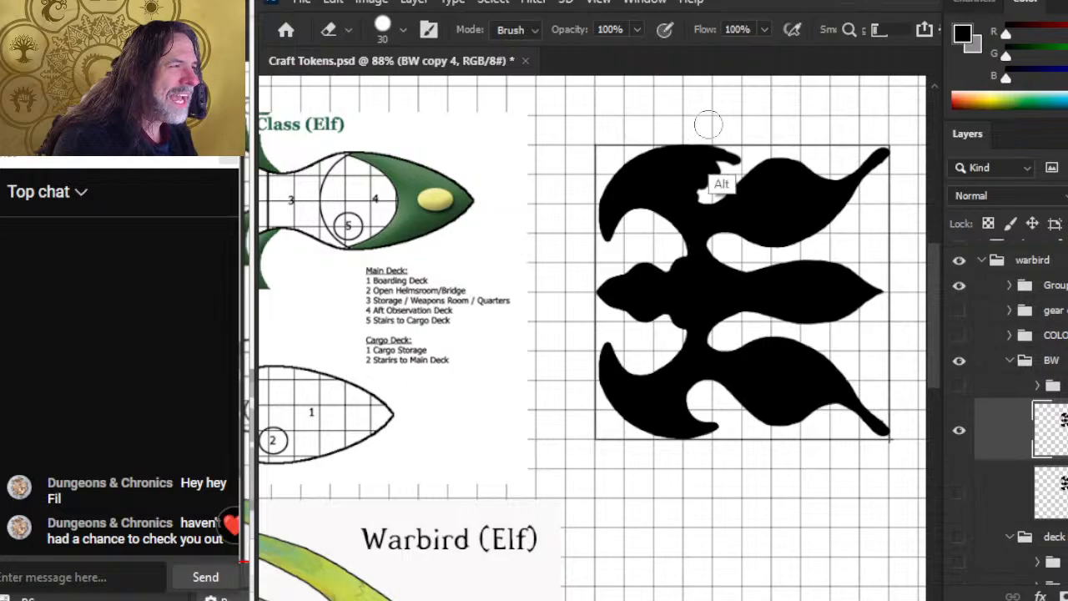
Examine the Warbird token in the Word manuscript, check the Elven Warbird web page, and return to Photoshop
key(alt+Tab)
key(alt+Tab)
click(696, 133)
scroll(694, 126, up, 3)
scroll(694, 125, down, 3)
drag(642, 589, 797, 589)
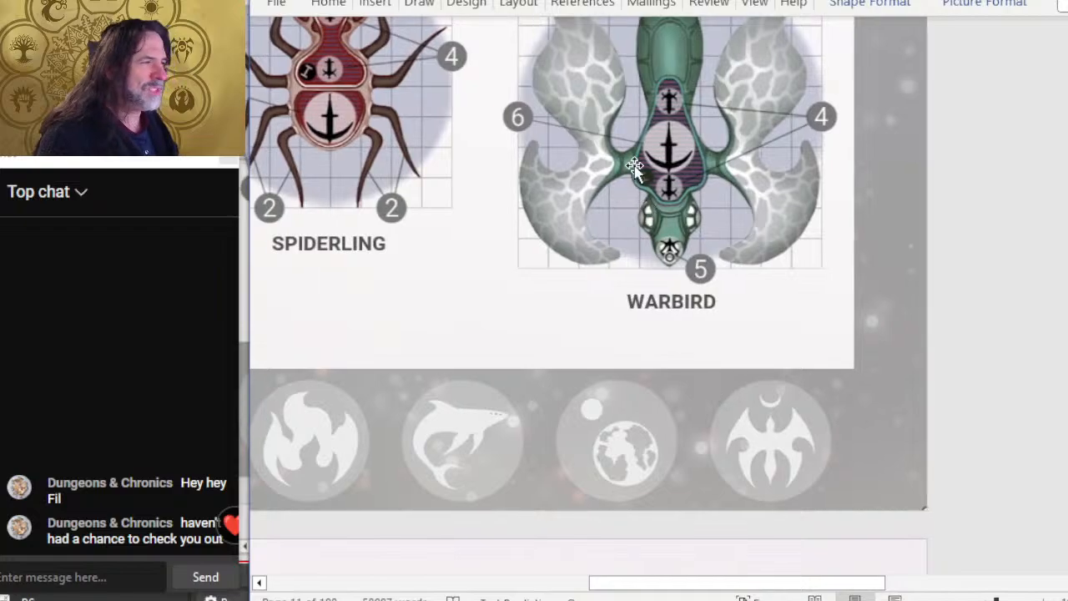
scroll(651, 236, up, 3)
scroll(651, 236, down, 2)
key(alt+Tab)
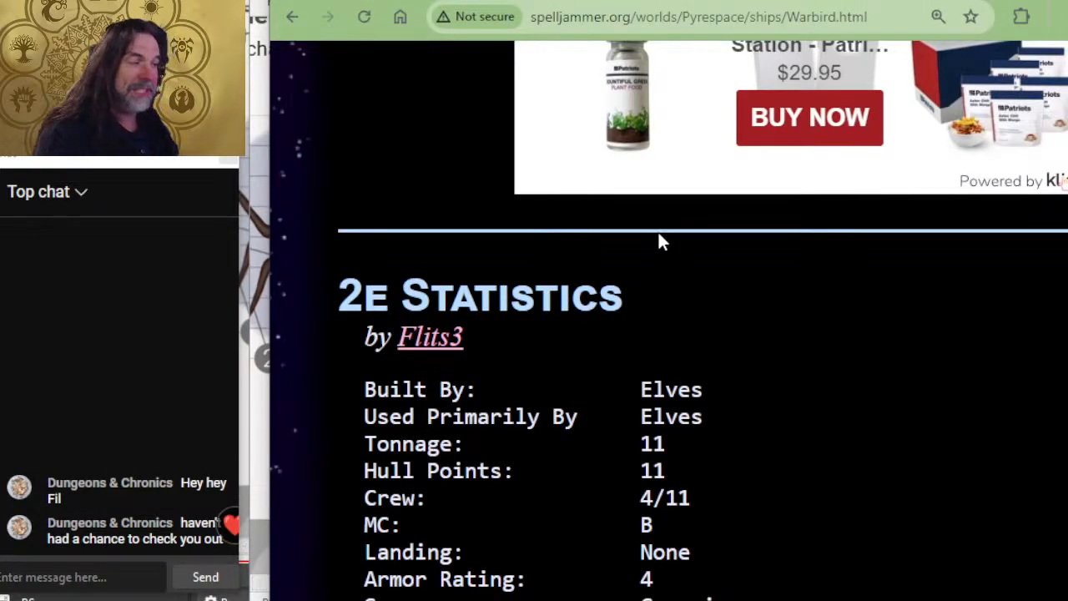
key(alt+Tab)
key(alt+Tab)
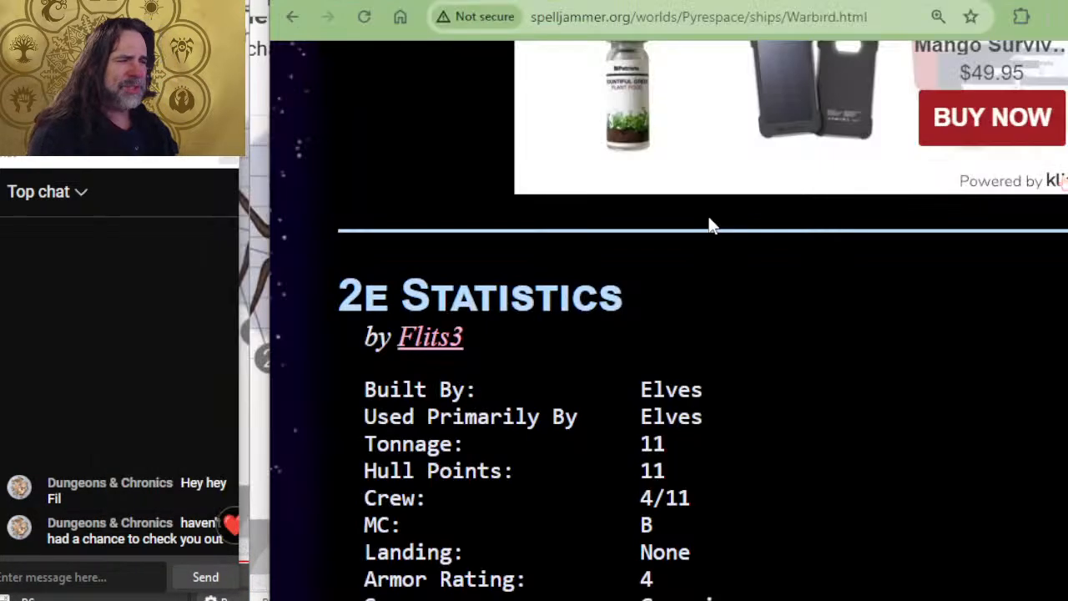
key(alt+Tab)
key(alt+Tab)
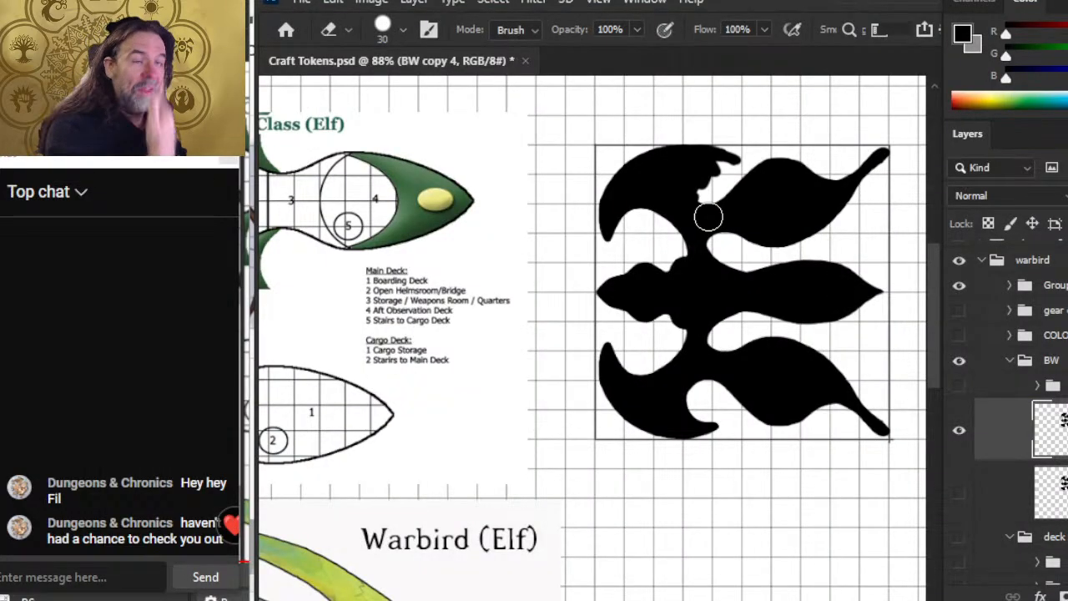
Erase the joint between the upper front wing and rear lobe, and smooth the front wing's cut edge into the hull
drag(726, 201, 738, 236)
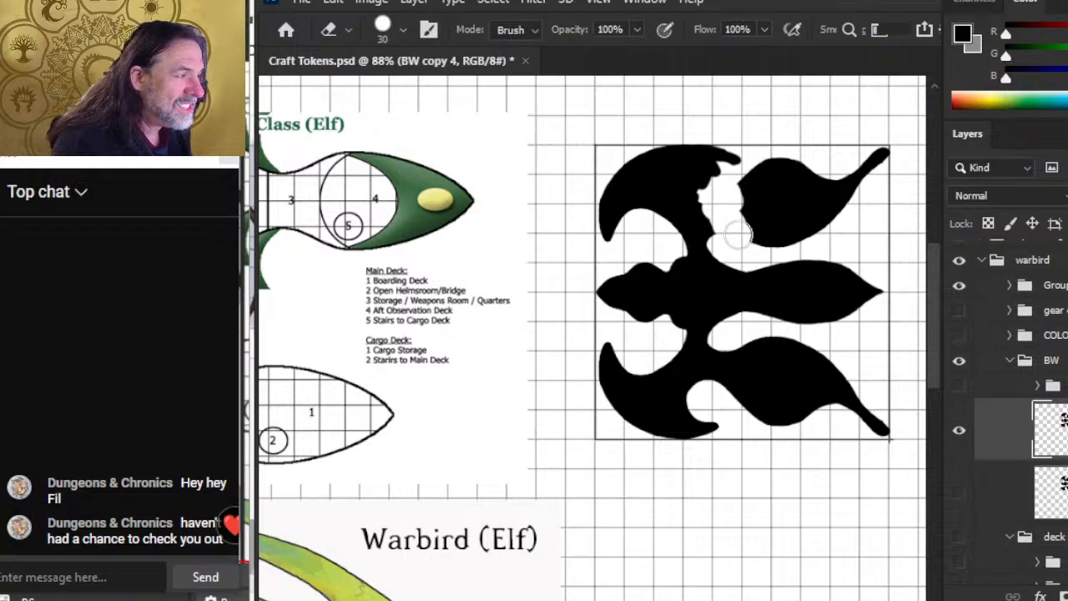
key(b)
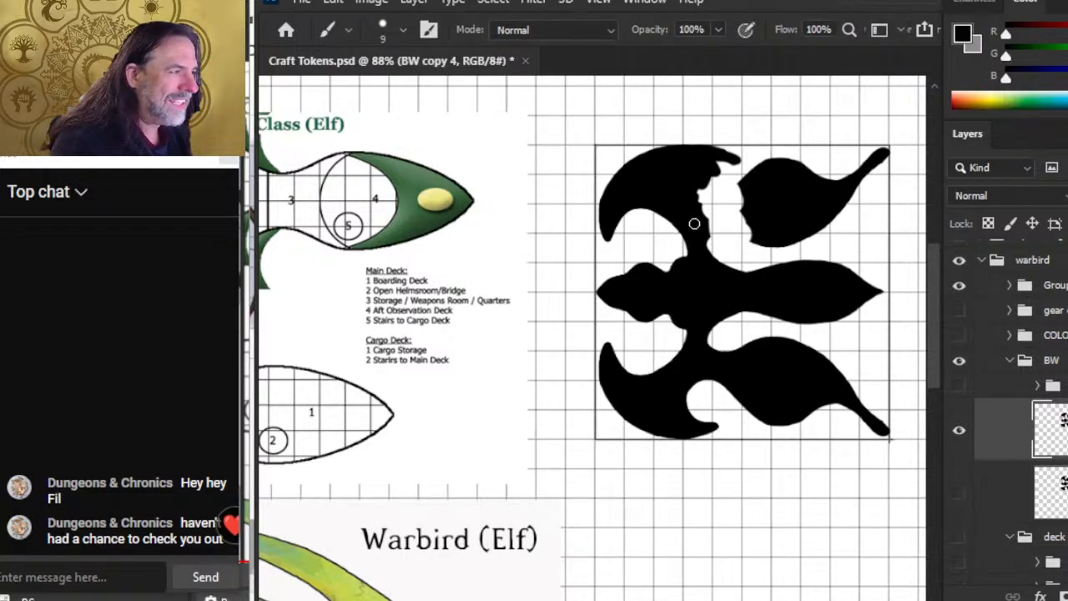
click(701, 193)
key(e)
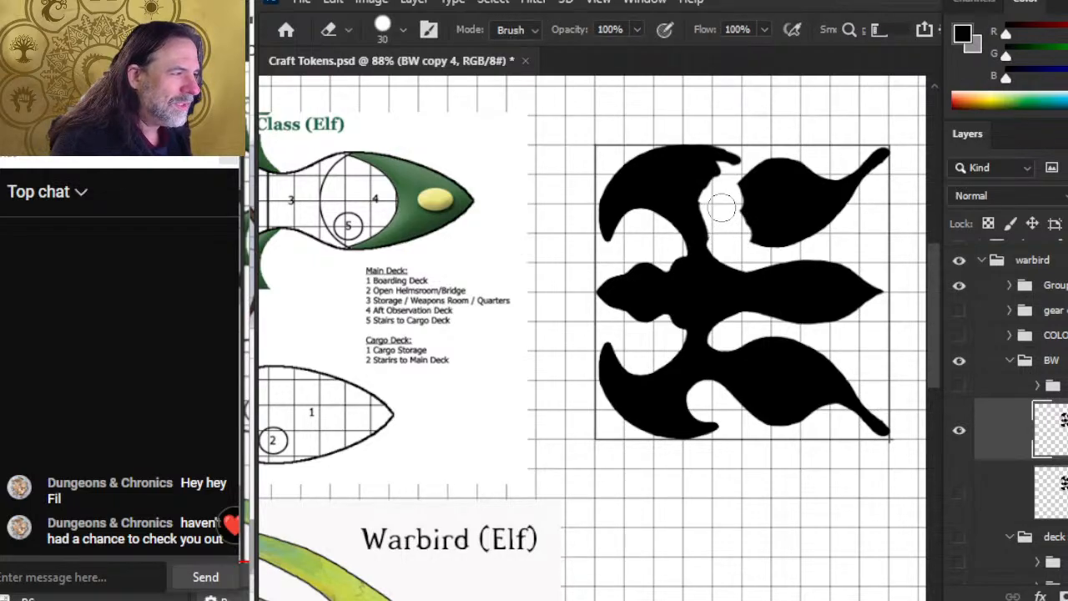
key(b)
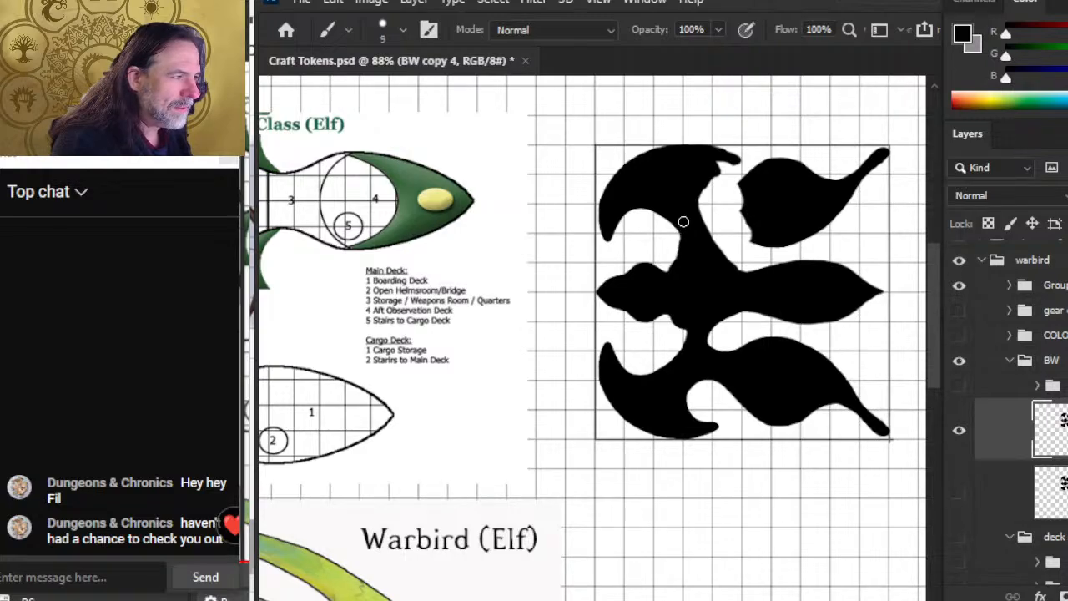
Refine the upper front wing's inner crescent and backward-pointing tip by alternately erasing and painting along their edges
key(e)
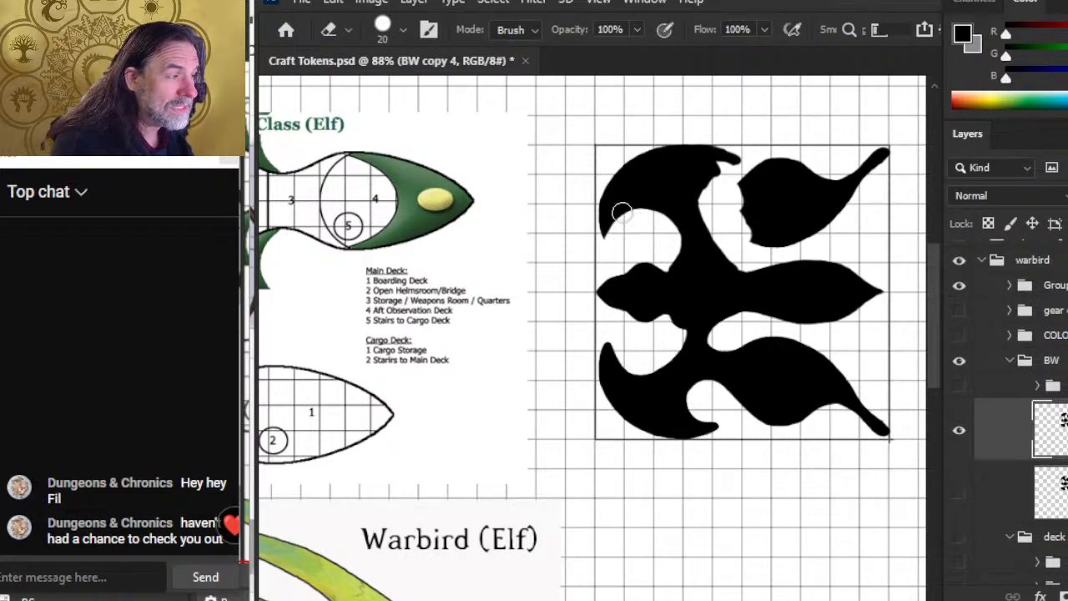
key(b)
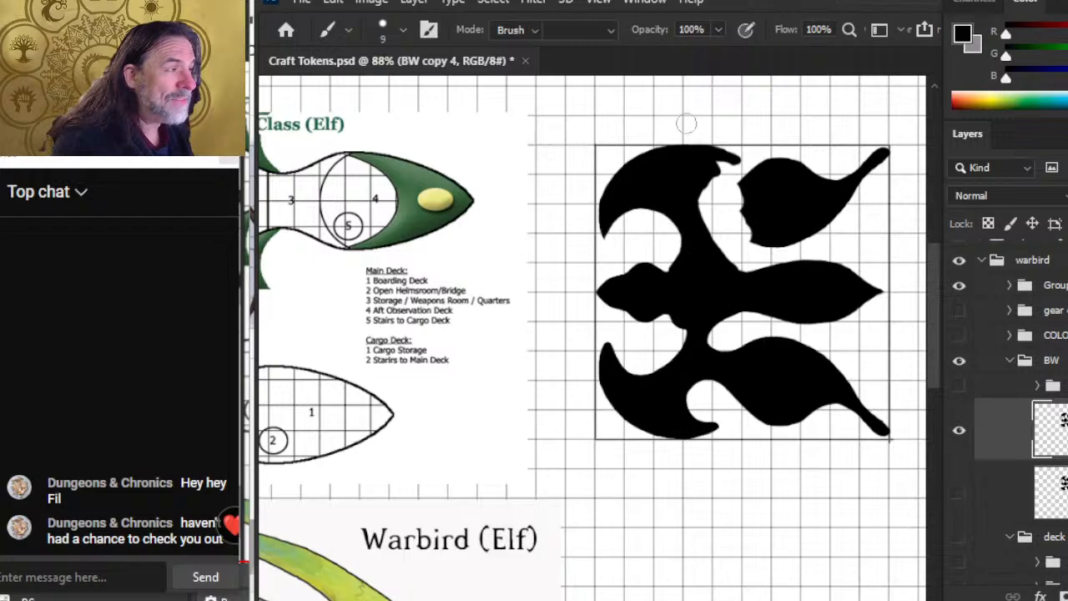
key(e)
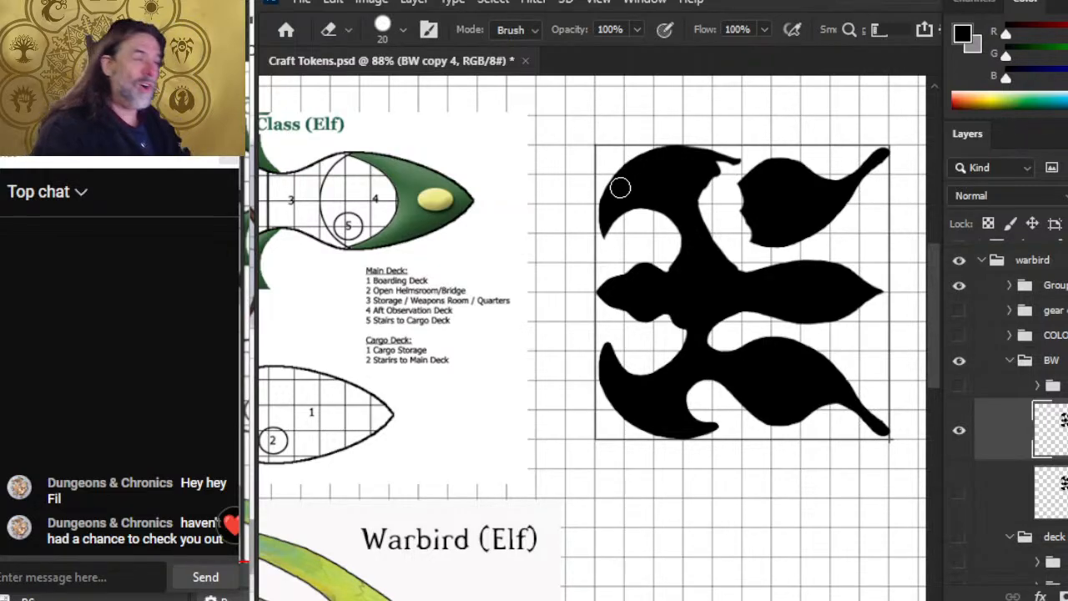
key(b)
drag(721, 165, 735, 168)
key(e)
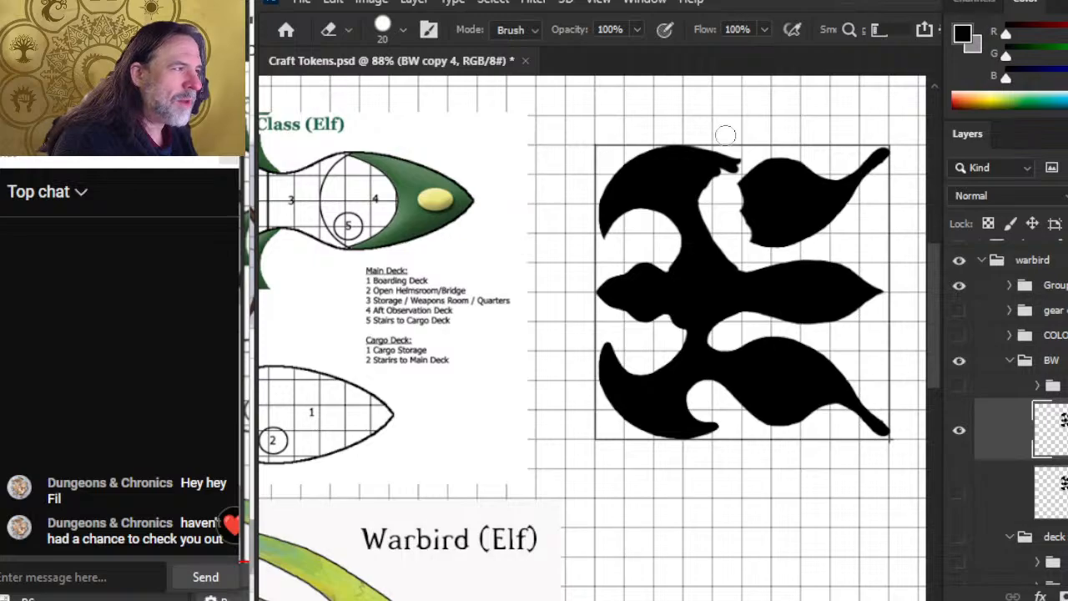
key(b)
key(e)
key(b)
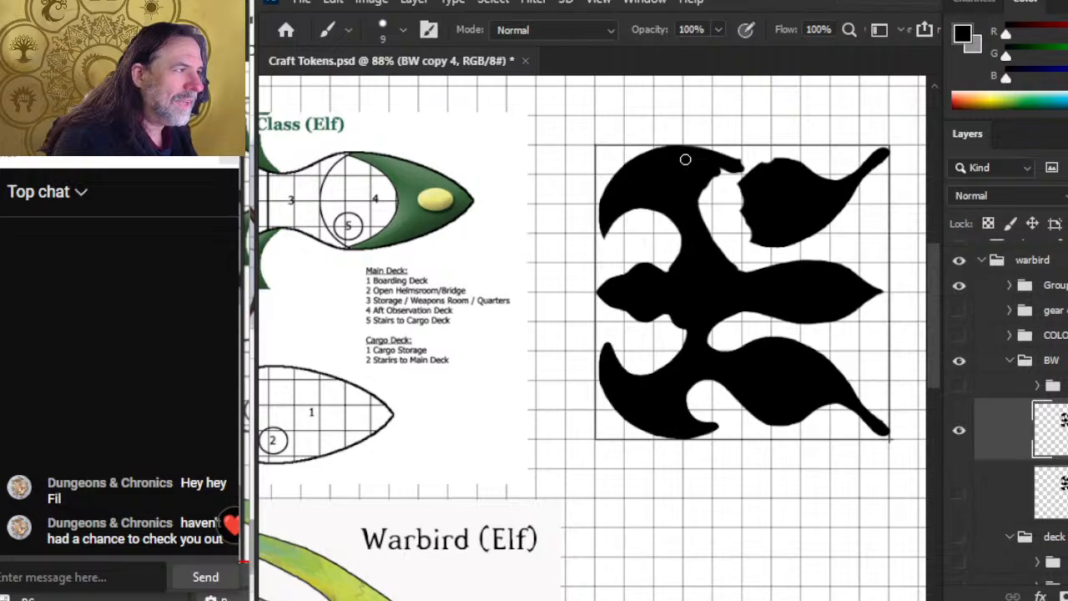
Join the upper front wing to the rear lobe with one sweeping outer edge, and slim the rear tip's underside
drag(685, 160, 805, 164)
key(e)
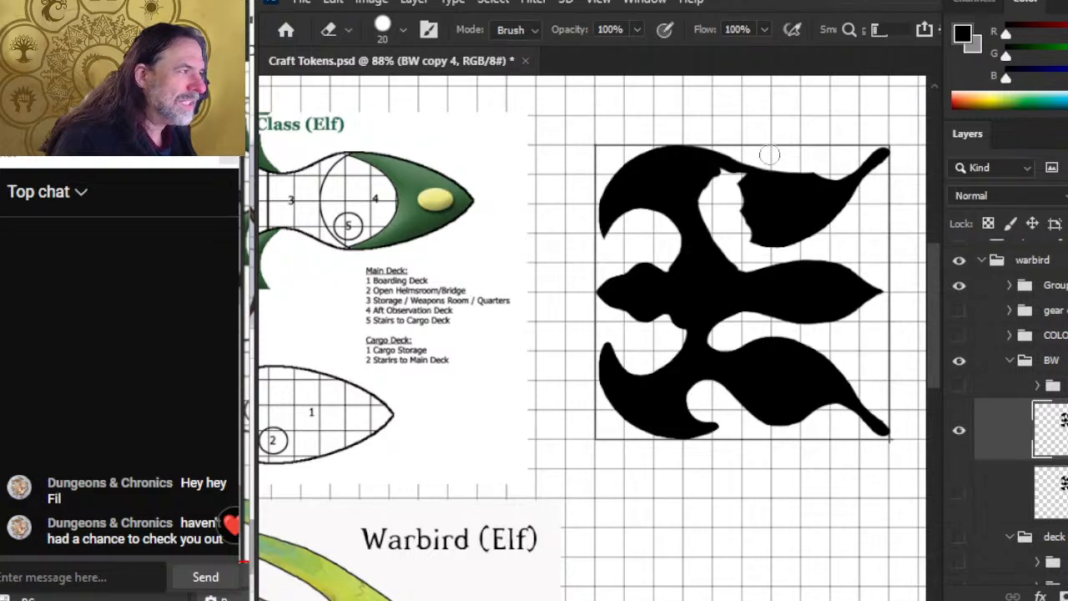
key(b)
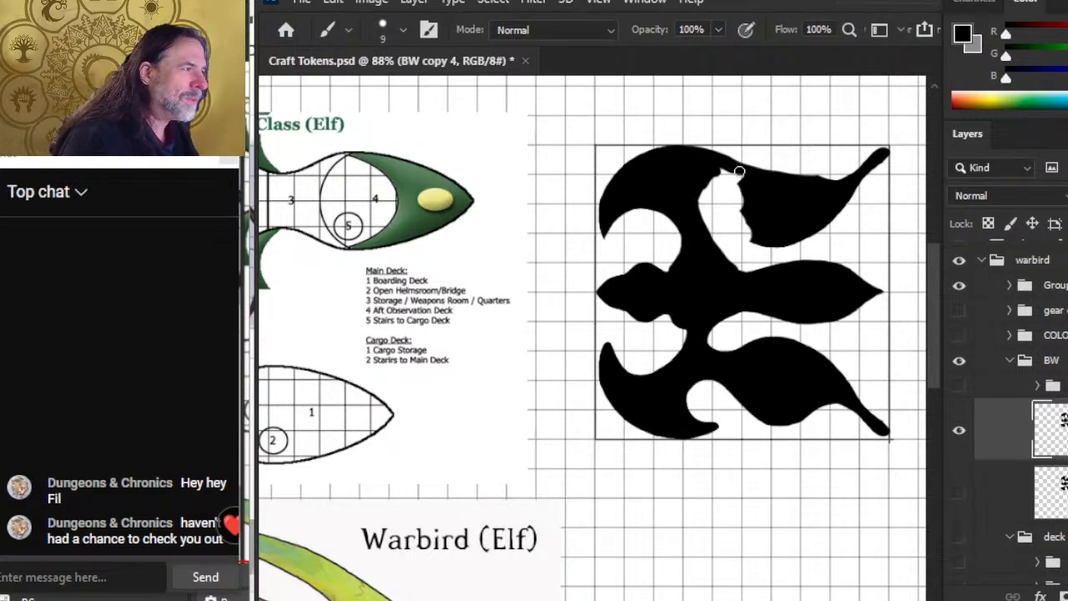
mouse_move(739, 171)
mouse_down()
mouse_move(863, 165)
mouse_move(854, 168)
mouse_move(877, 152)
mouse_up()
key(e)
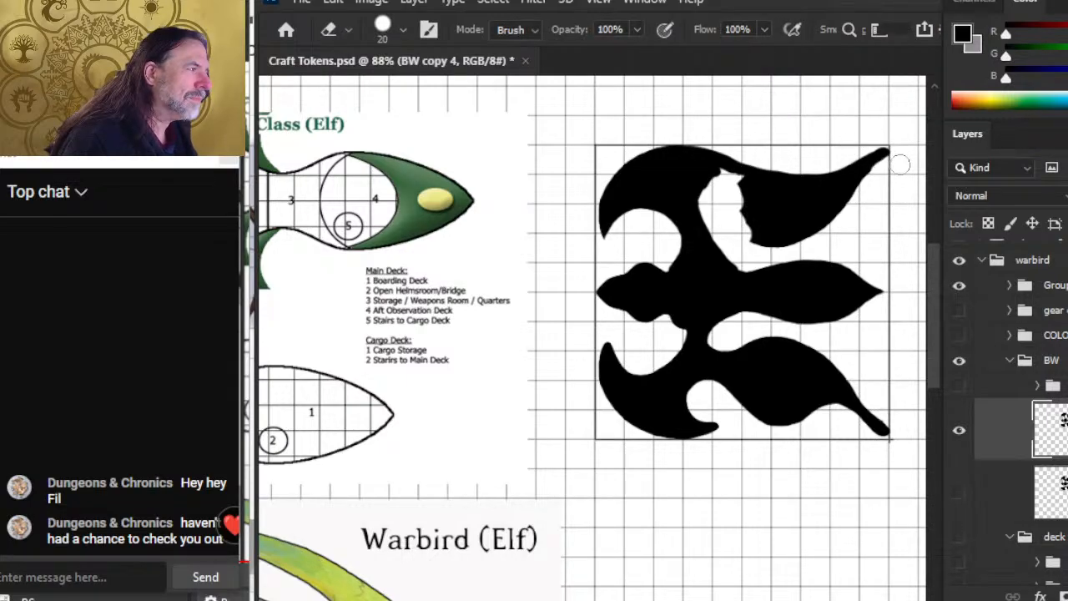
drag(870, 171, 827, 224)
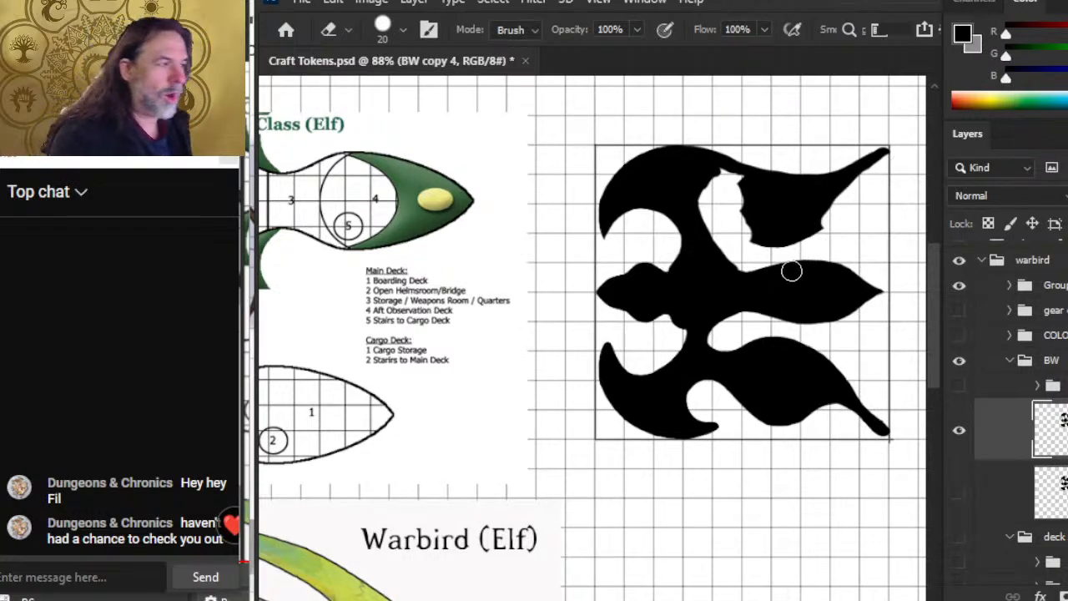
Thicken the upper wing's inner join and carve a rounded hollow beneath the rear lobe, leaving a slim trailing wing
key(b)
mouse_move(706, 250)
mouse_down()
mouse_move(701, 220)
mouse_move(733, 183)
mouse_move(710, 198)
mouse_move(751, 206)
mouse_up()
key(e)
key(b)
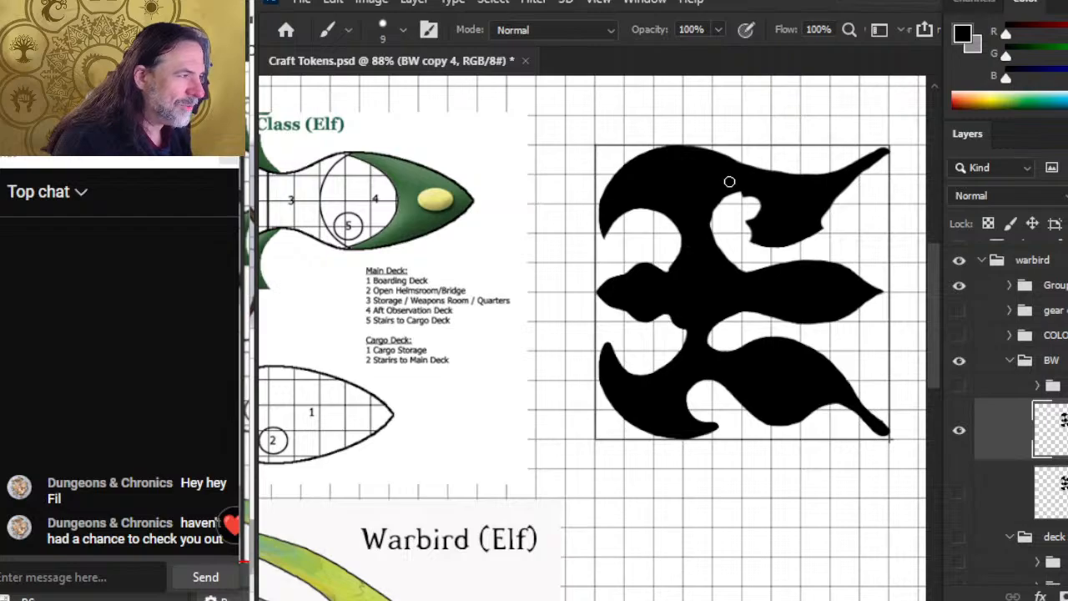
key(e)
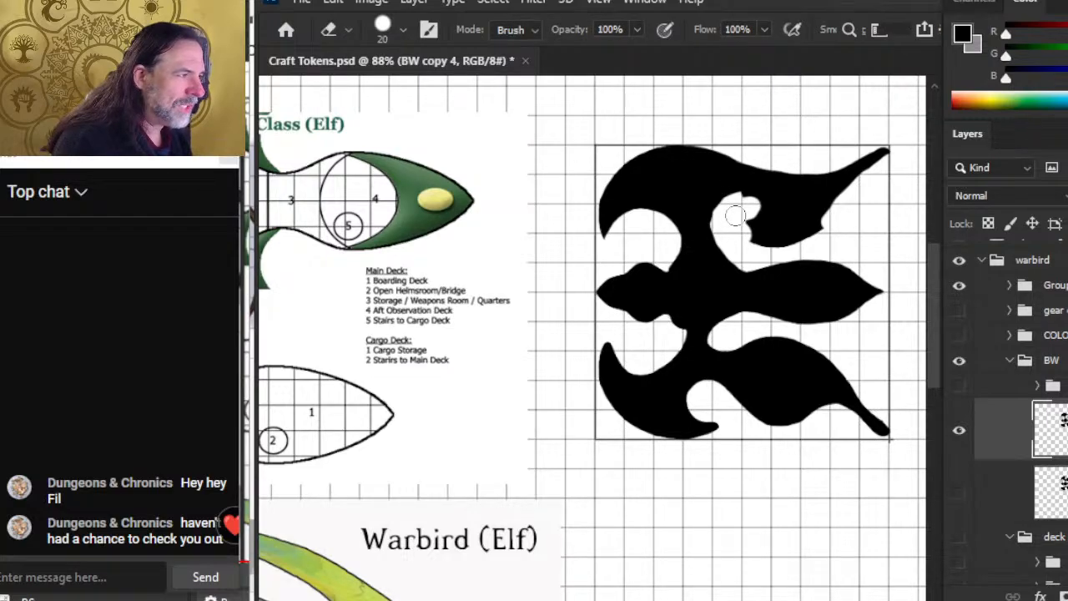
key(ctrl+z)
mouse_move(736, 217)
mouse_down()
mouse_move(772, 213)
mouse_move(752, 199)
mouse_move(743, 208)
mouse_up()
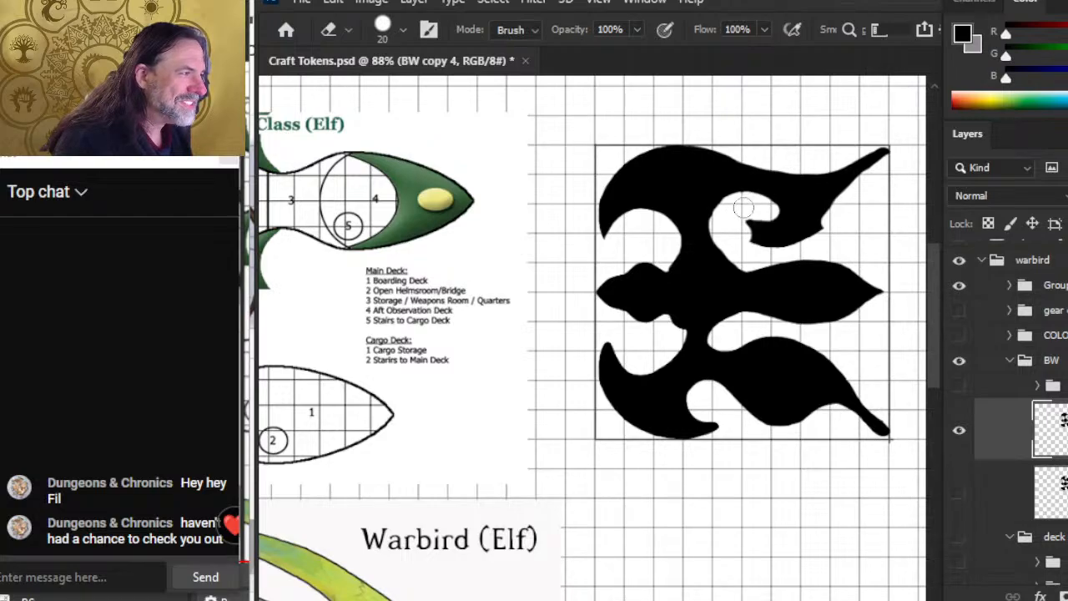
mouse_move(745, 221)
mouse_down()
mouse_move(766, 237)
mouse_move(786, 225)
mouse_move(818, 229)
mouse_move(806, 224)
mouse_up()
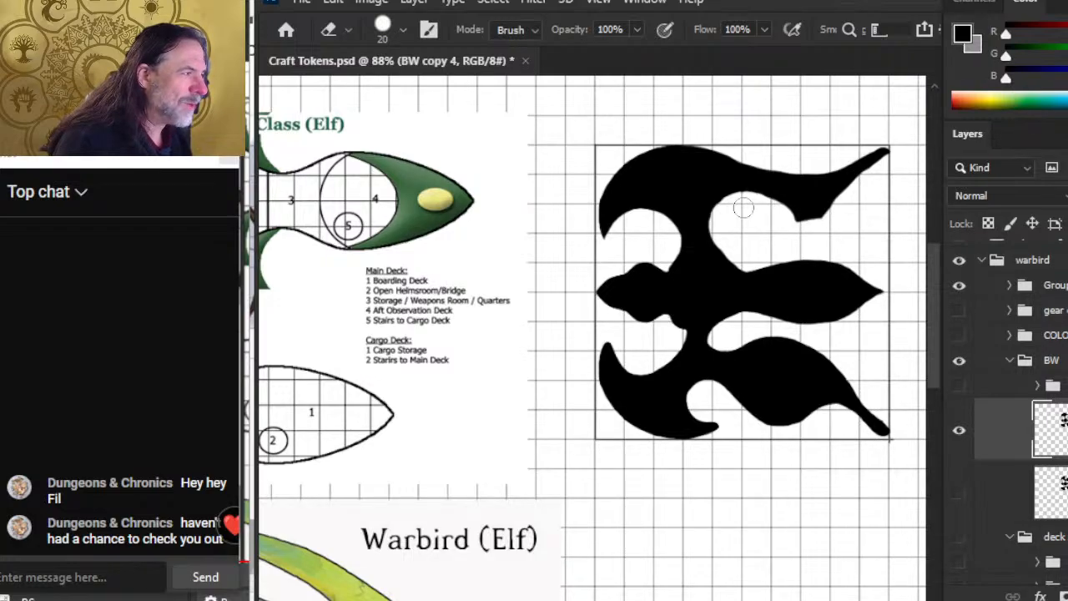
mouse_move(755, 205)
mouse_down()
mouse_move(797, 219)
mouse_move(835, 209)
mouse_up()
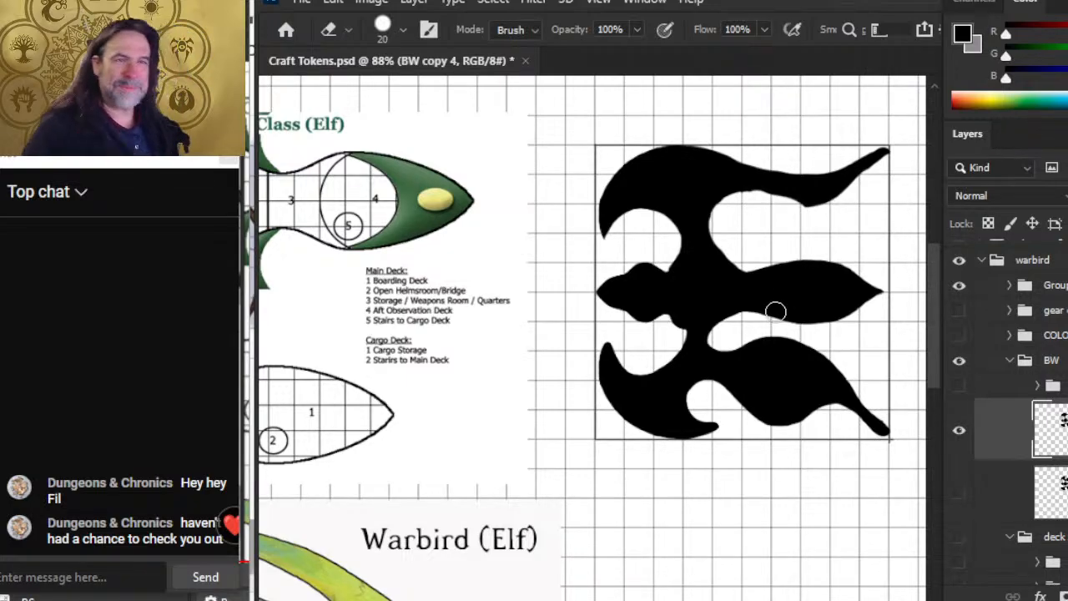
Switch to the Word manuscript and look over its ship tokens from the Star Moth across to the Turtleship
key(alt+Tab)
key(alt+Tab)
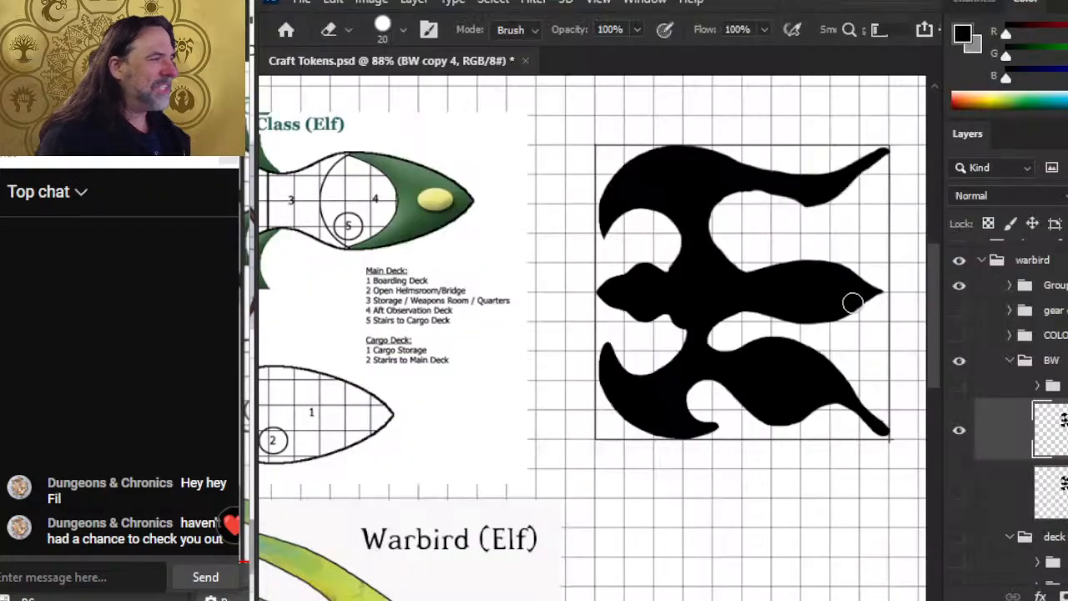
key(alt+Tab)
key(Tab)
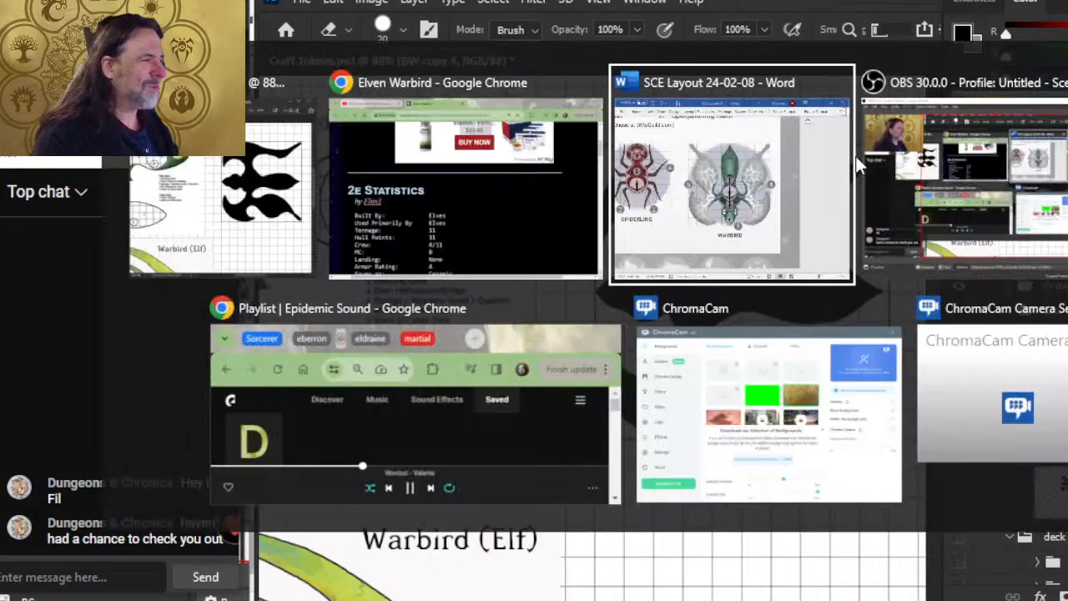
scroll(799, 186, up, 3)
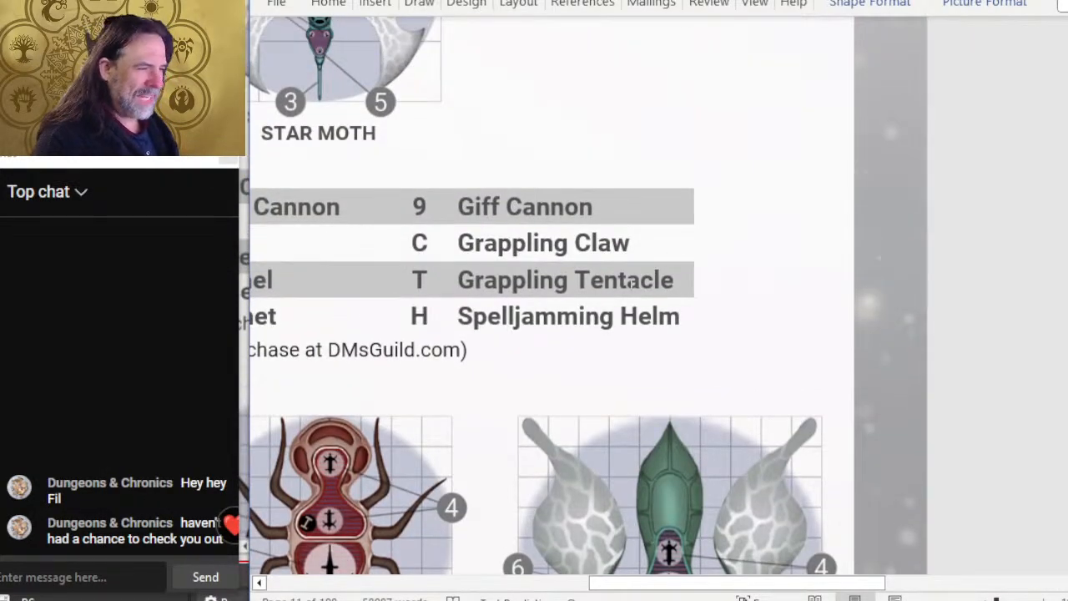
drag(620, 582, 439, 584)
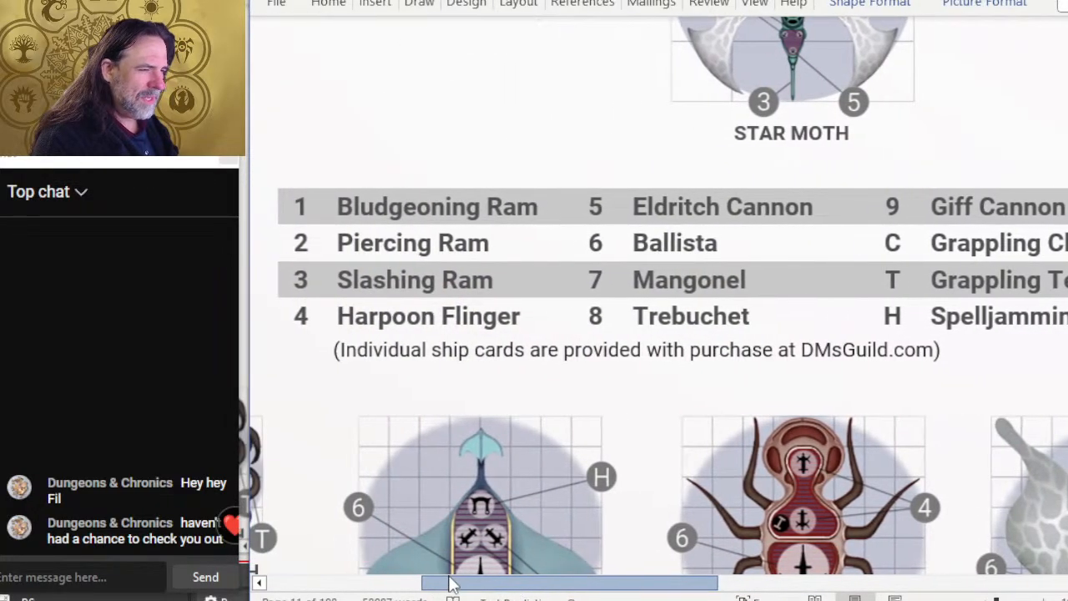
scroll(950, 305, up, 4)
scroll(950, 305, down, 3)
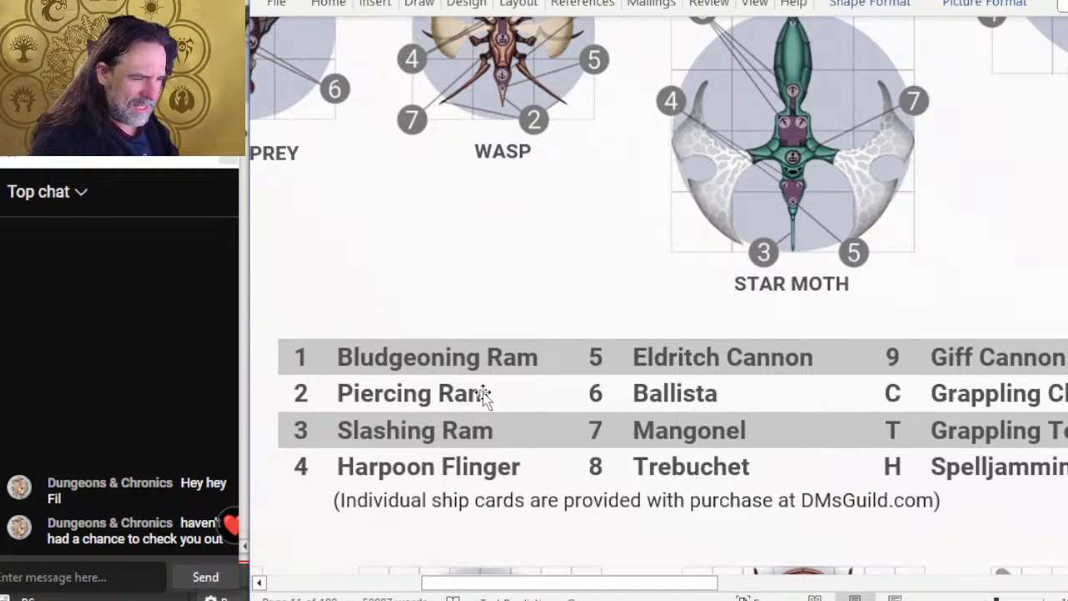
scroll(486, 389, up, 3)
drag(607, 587, 450, 584)
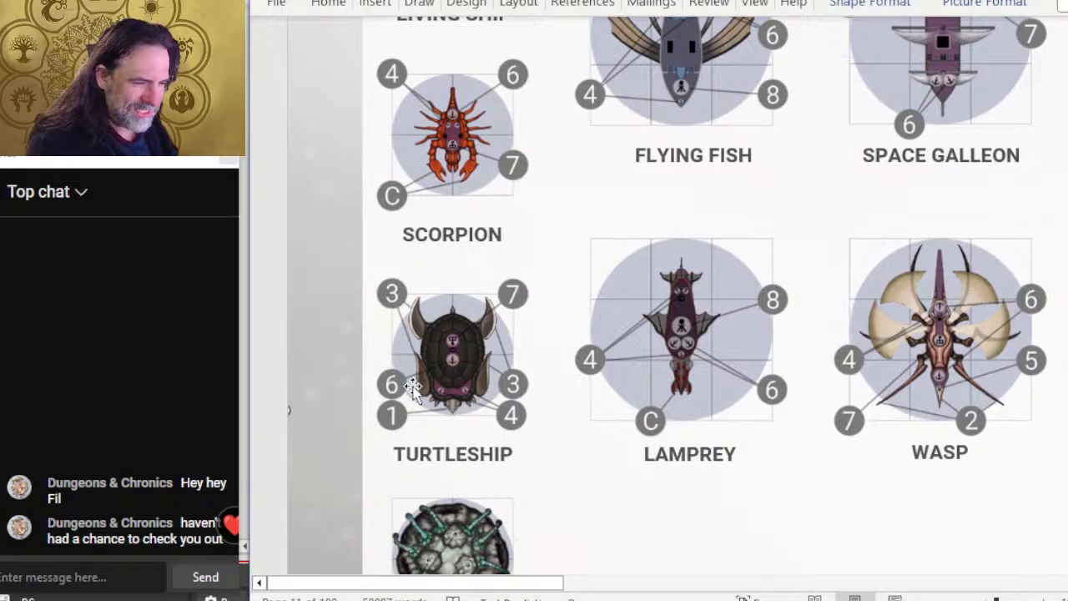
Examine the smaller ship tokens up close, from the Damselfly to the Tyrantship and on to the Craft section
ctrl+scroll(417, 384, up, 2)
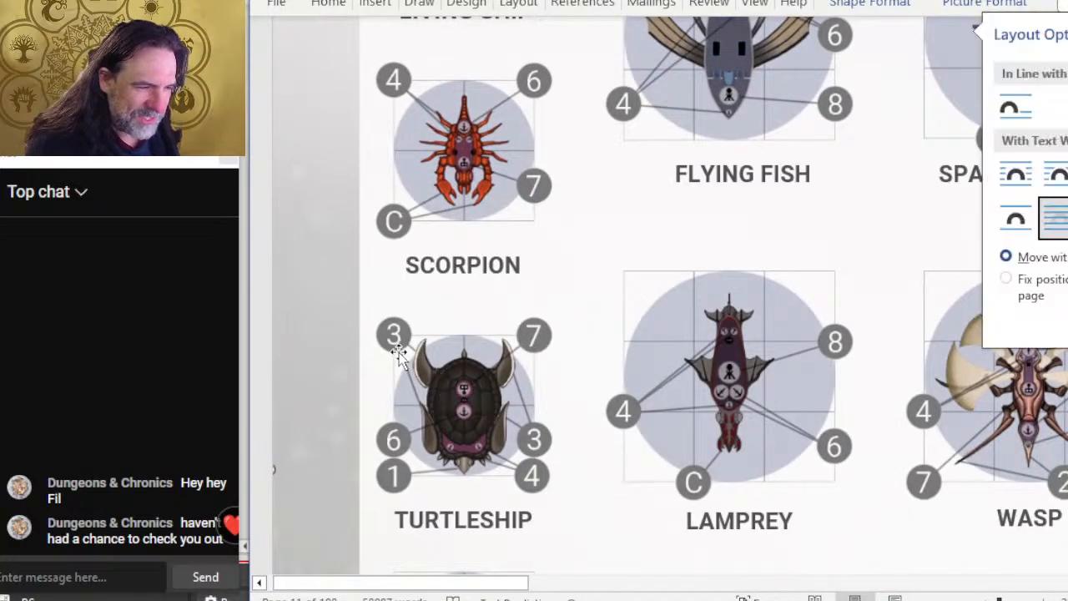
ctrl+scroll(437, 382, up, 1)
scroll(467, 415, down, 3)
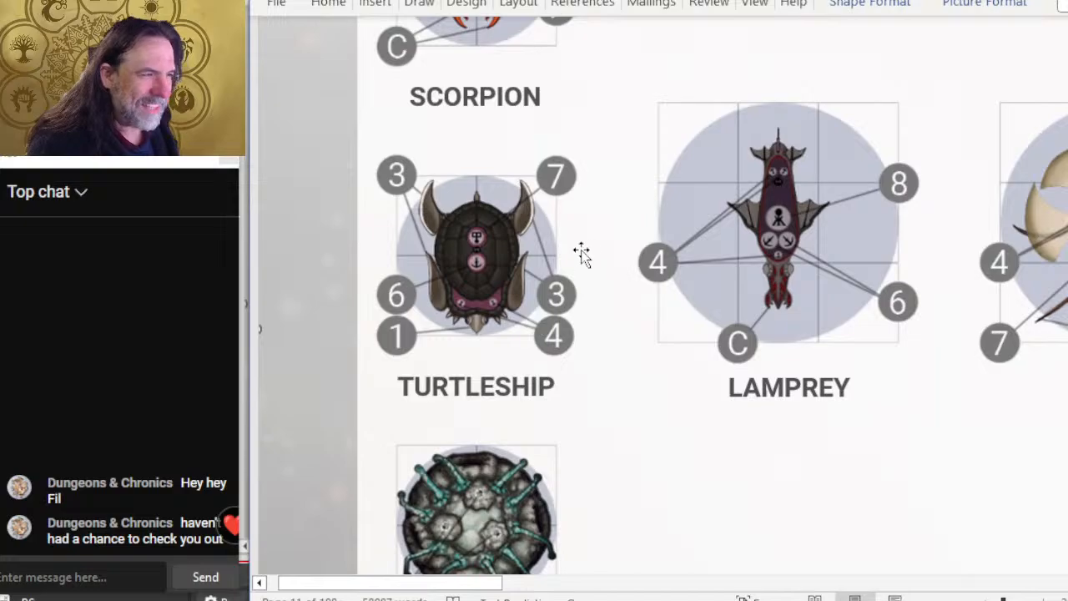
scroll(590, 292, up, 9)
scroll(584, 279, down, 3)
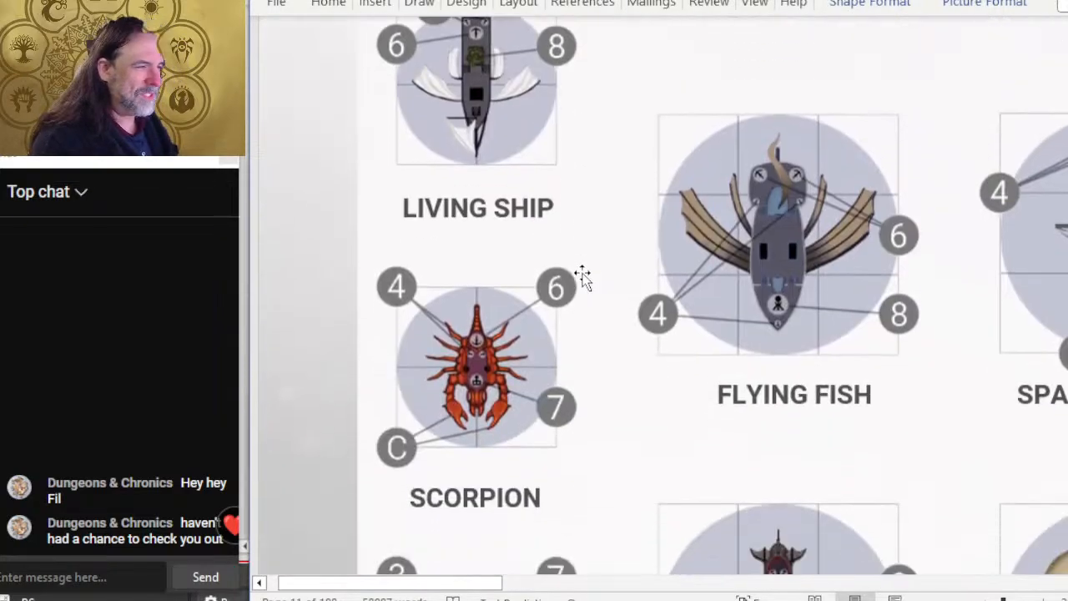
scroll(647, 244, up, 6)
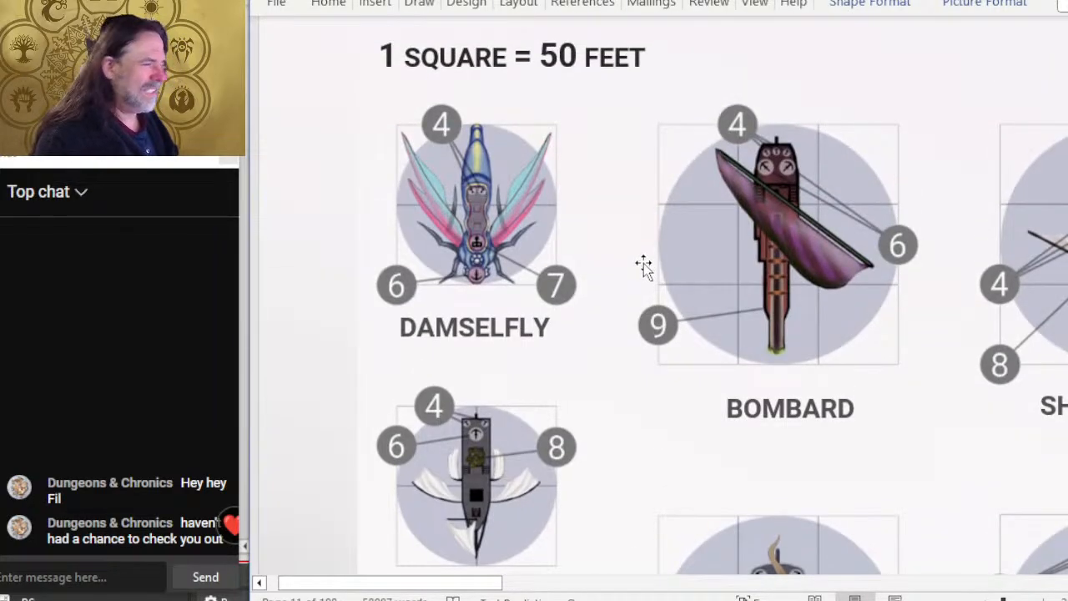
scroll(670, 326, down, 14)
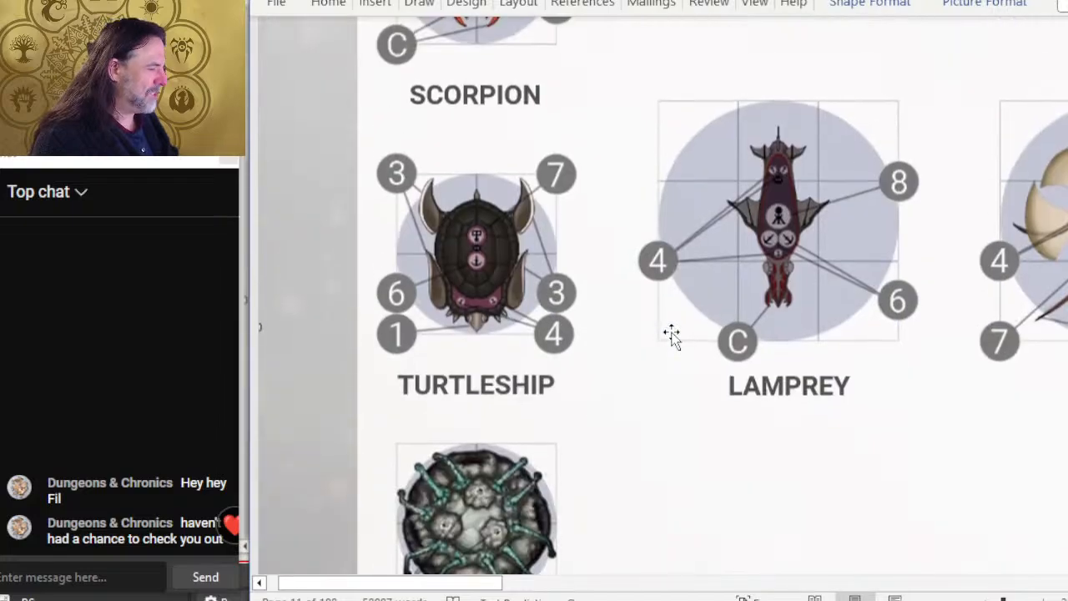
scroll(672, 336, down, 3)
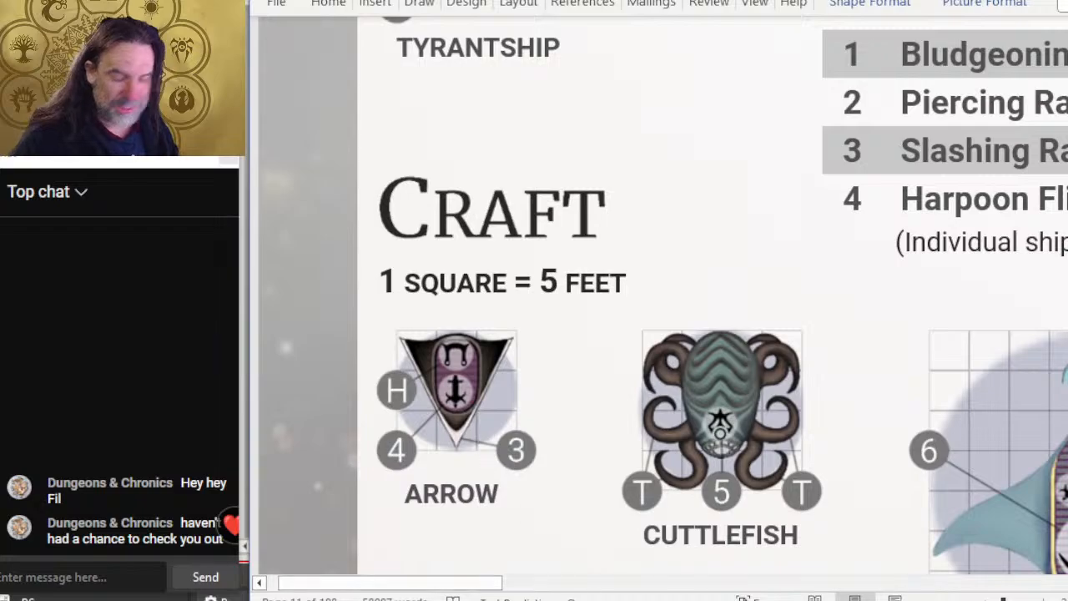
scroll(687, 546, down, 3)
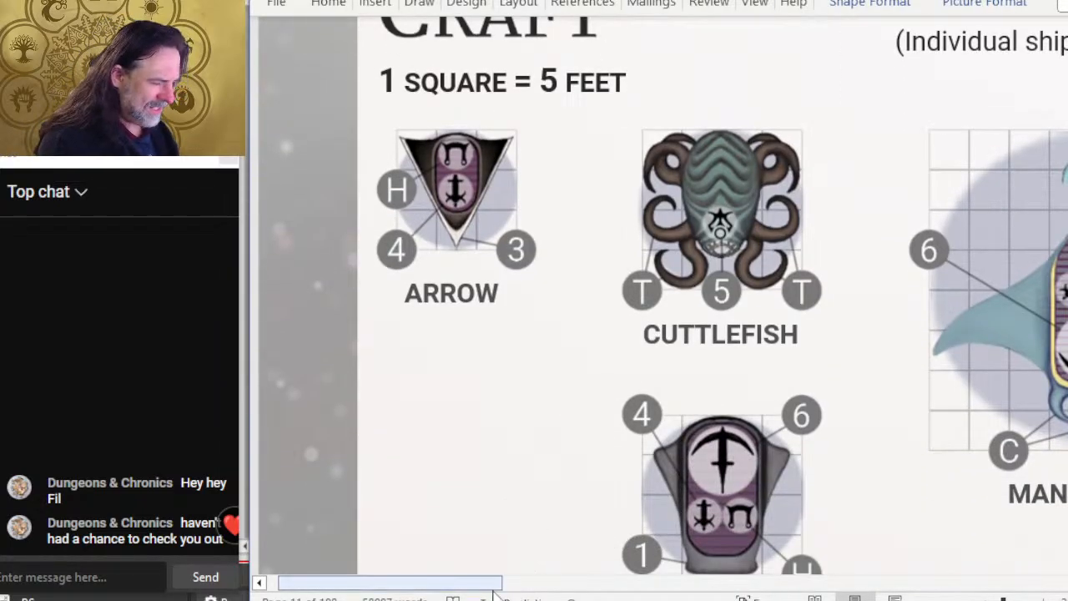
Examine the craft tokens from the Cuttlefish across to the Warbird, and compare the Warbird with the Star Moth
drag(469, 584, 558, 582)
scroll(623, 451, down, 3)
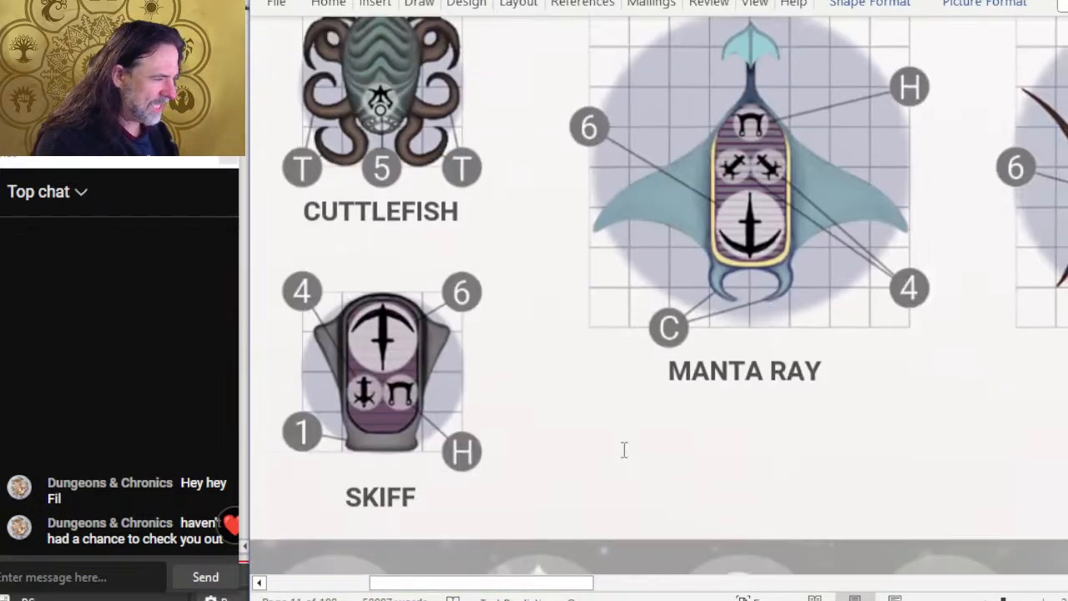
scroll(580, 471, up, 8)
scroll(574, 493, down, 5)
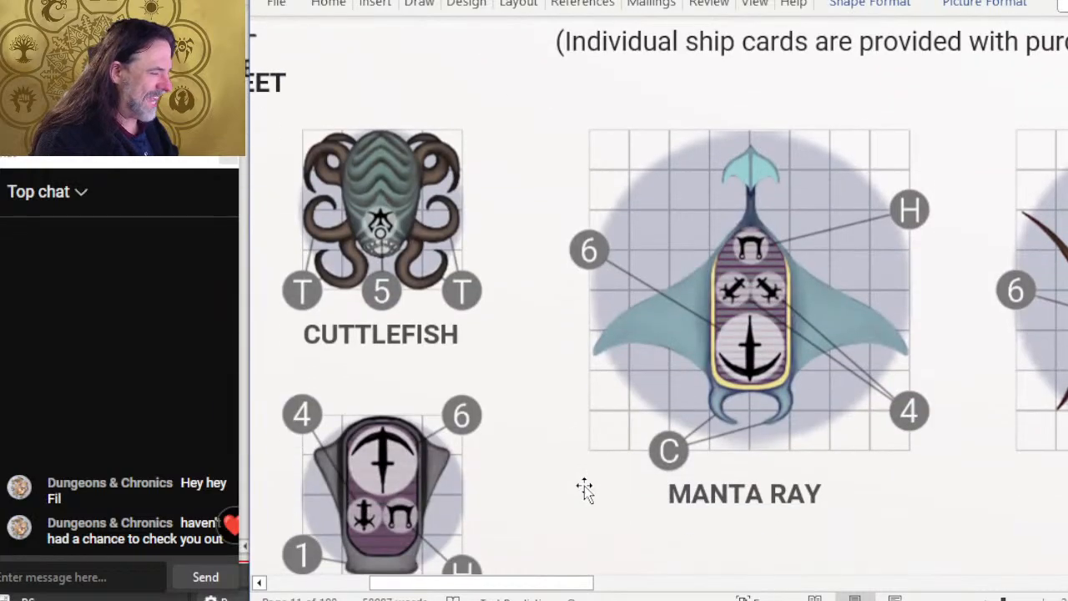
drag(514, 575, 746, 443)
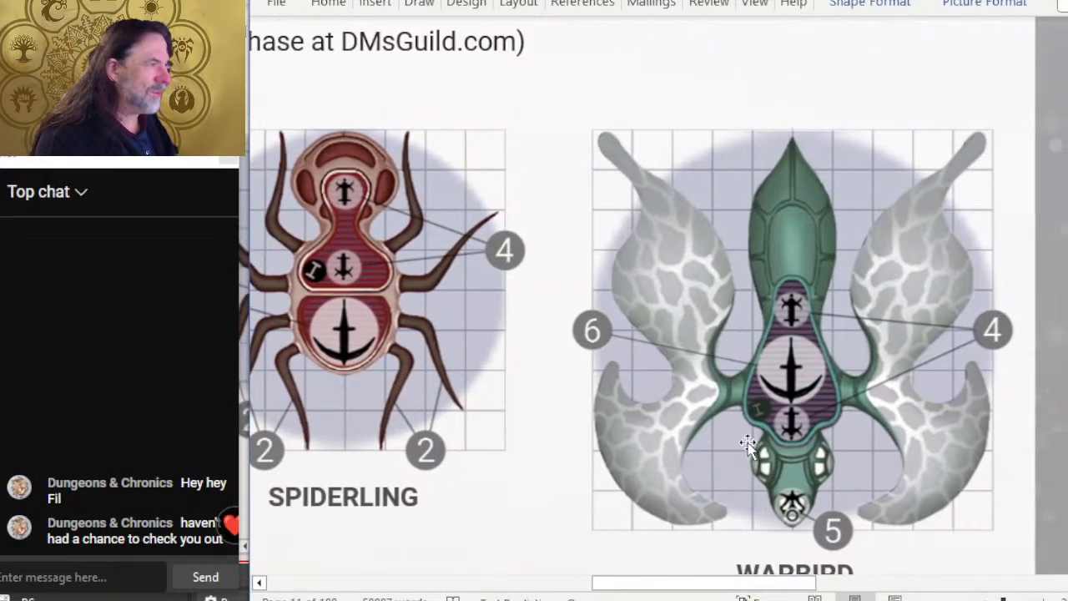
scroll(748, 427, down, 5)
scroll(748, 428, up, 2)
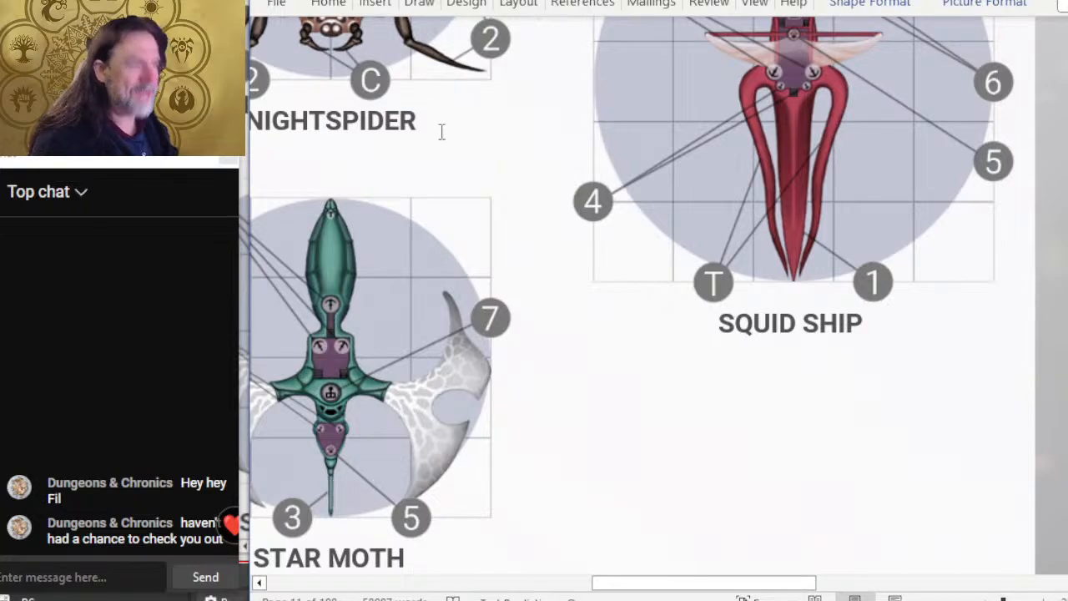
Switch to Photoshop and open the recent file SCE Cover 9-04.jpg
key(alt+Tab)
click(294, 6)
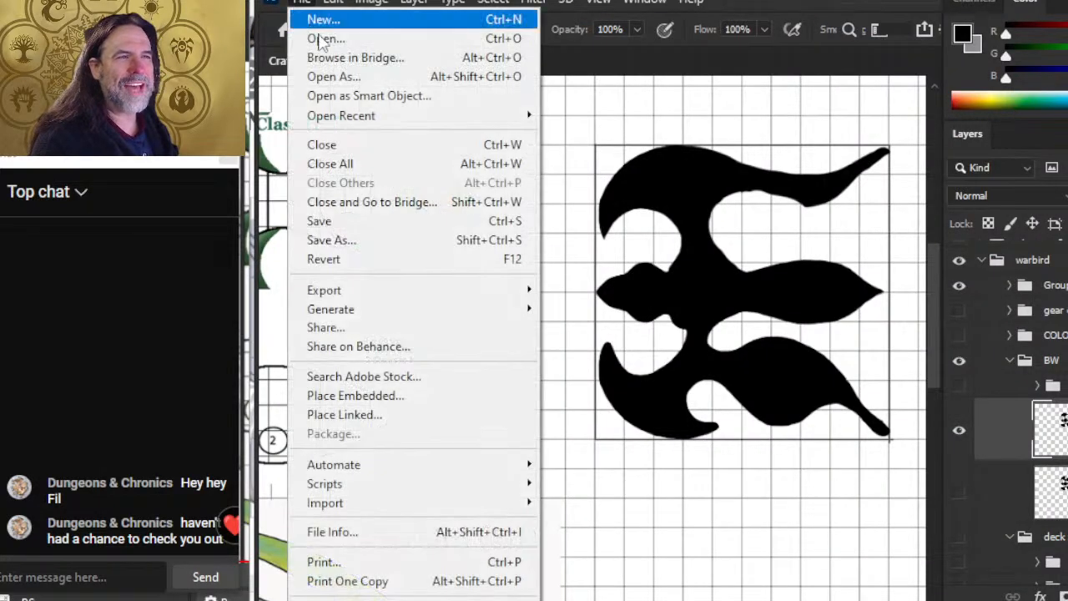
mouse_move(379, 121)
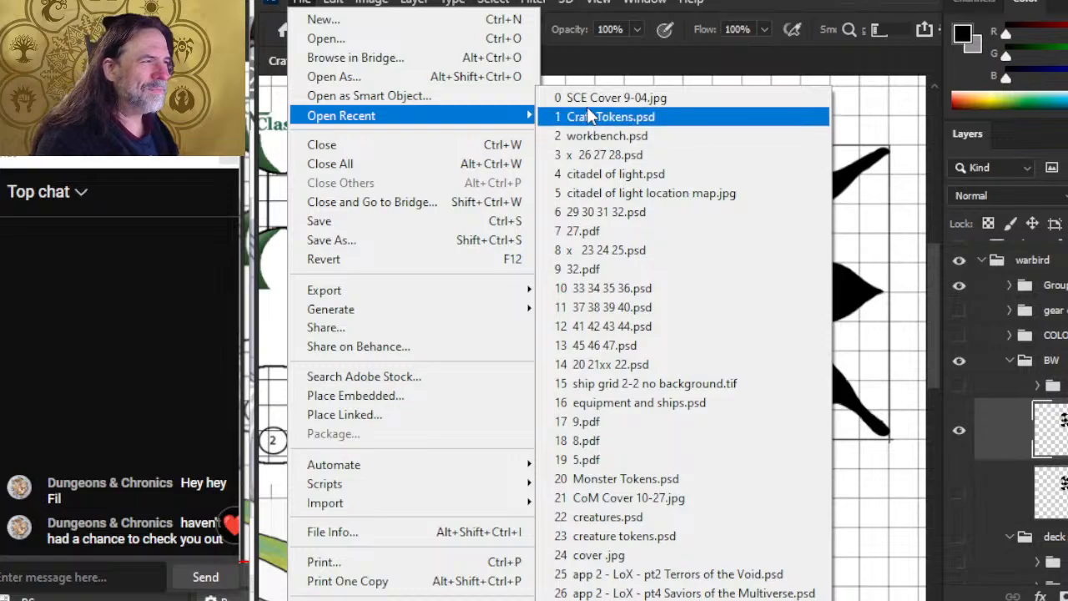
click(615, 99)
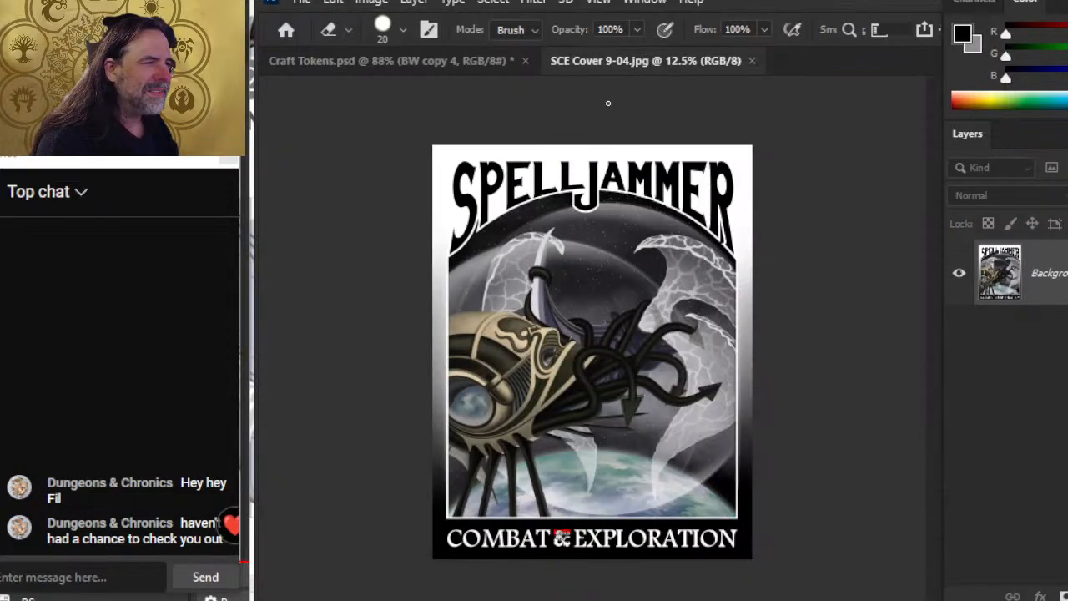
Examine the ship and the veined, translucent wings on the Spelljammer cover artwork at closer range
key(z)
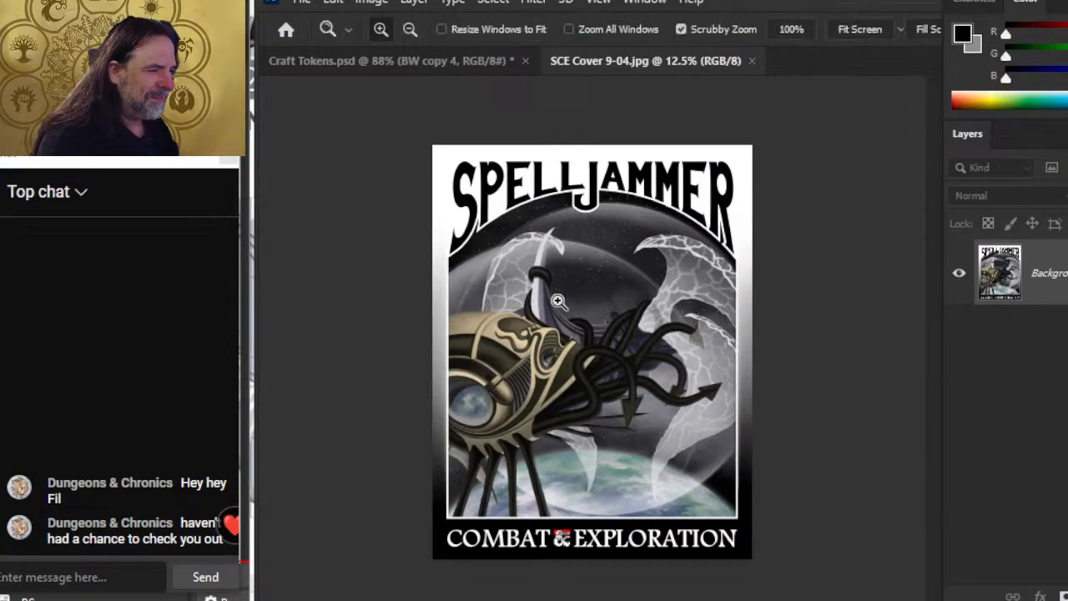
click(535, 296)
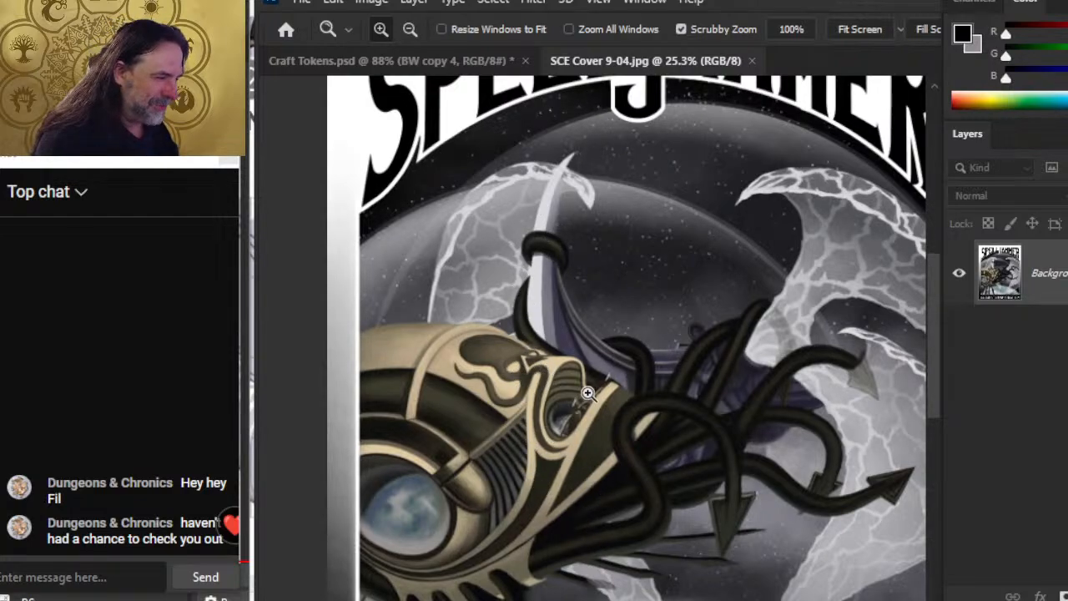
scroll(576, 359, down, 1)
scroll(555, 409, down, 1)
scroll(547, 400, down, 5)
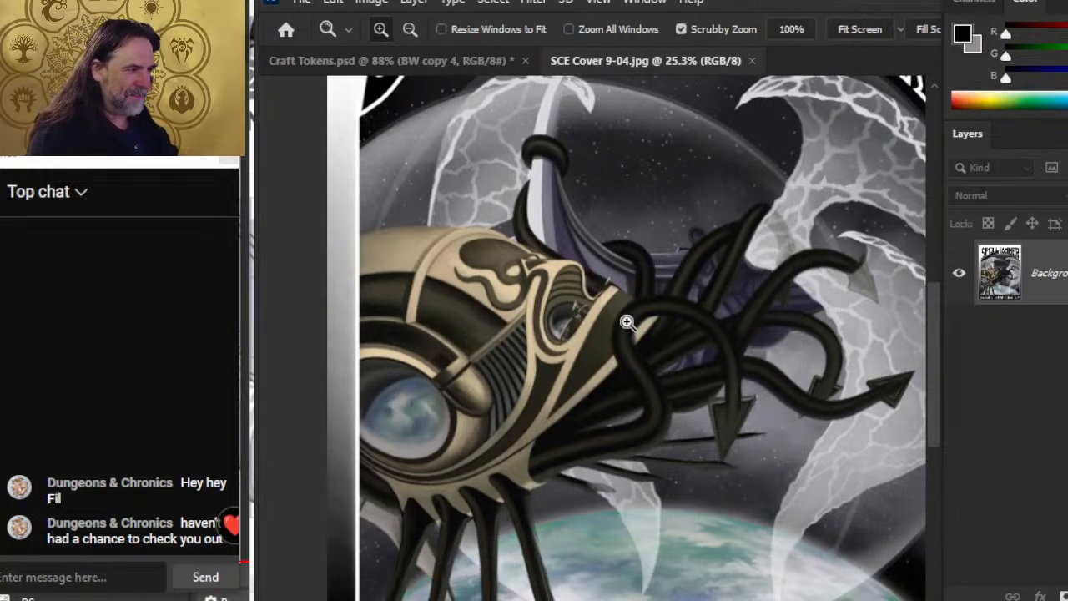
drag(702, 417, 660, 405)
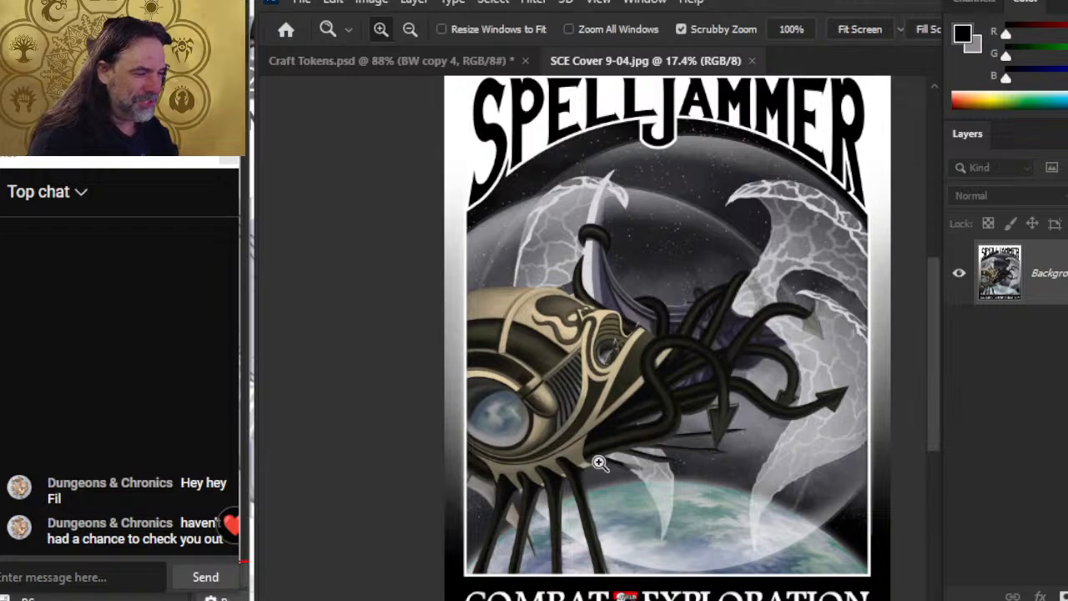
Switch to the Word manuscript and examine the larger ship tokens, from the Squid Ship and Hammerhead to the Nautiloid, Nightspider and Star Moth
key(alt+Tab)
scroll(783, 175, up, 10)
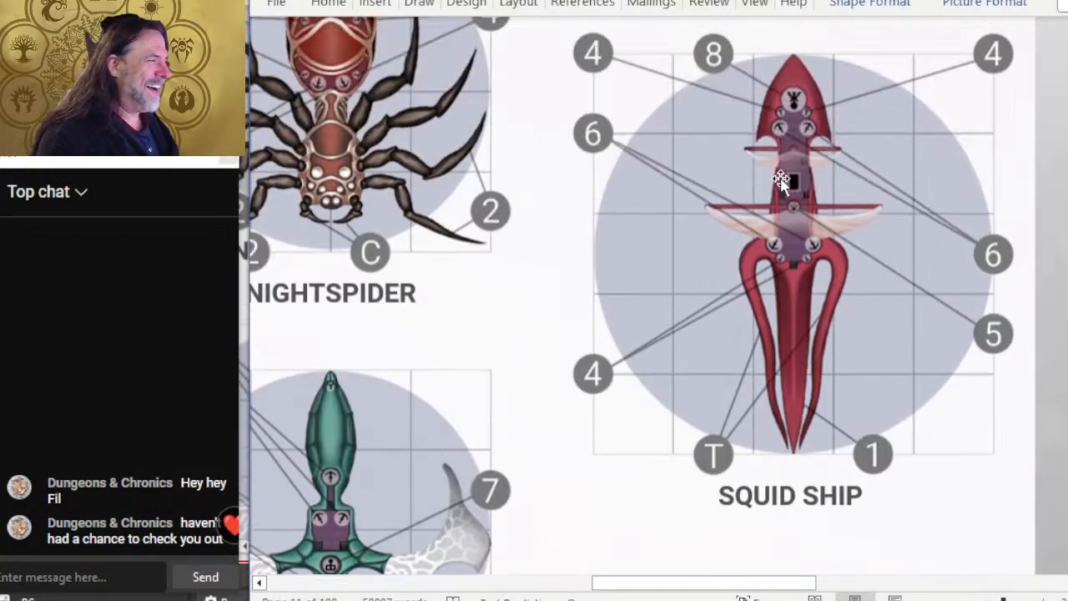
scroll(763, 186, down, 4)
scroll(763, 185, down, 3)
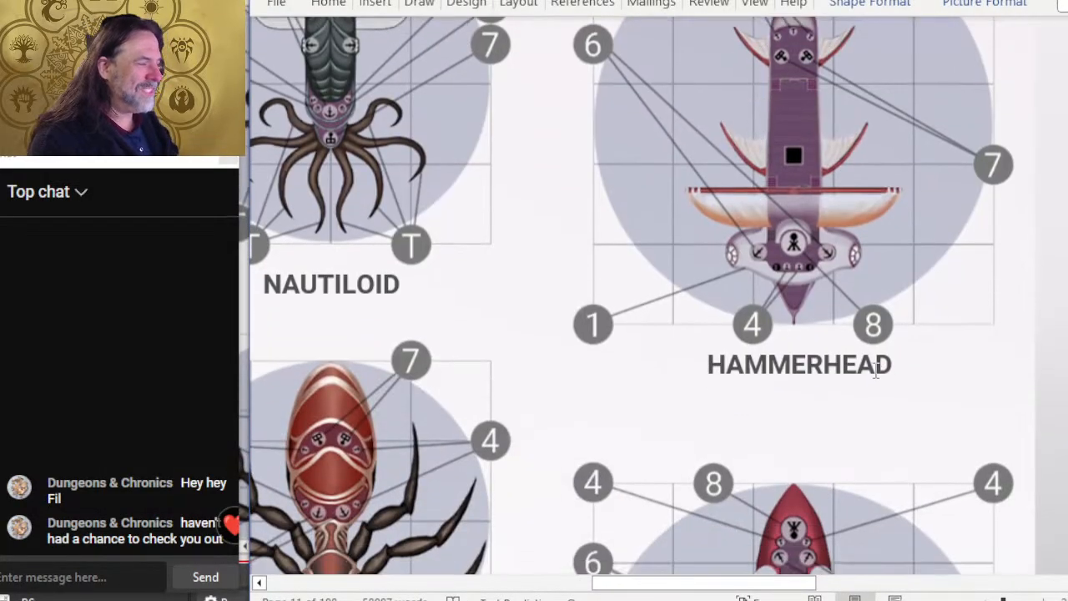
drag(751, 591, 649, 582)
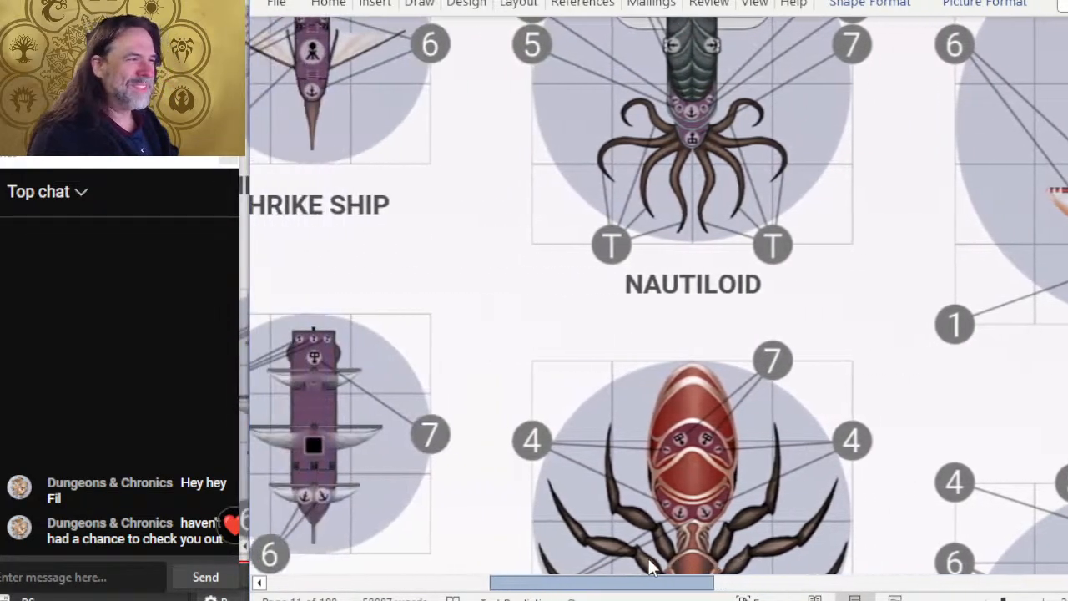
scroll(790, 317, up, 7)
scroll(790, 325, down, 5)
scroll(792, 325, down, 10)
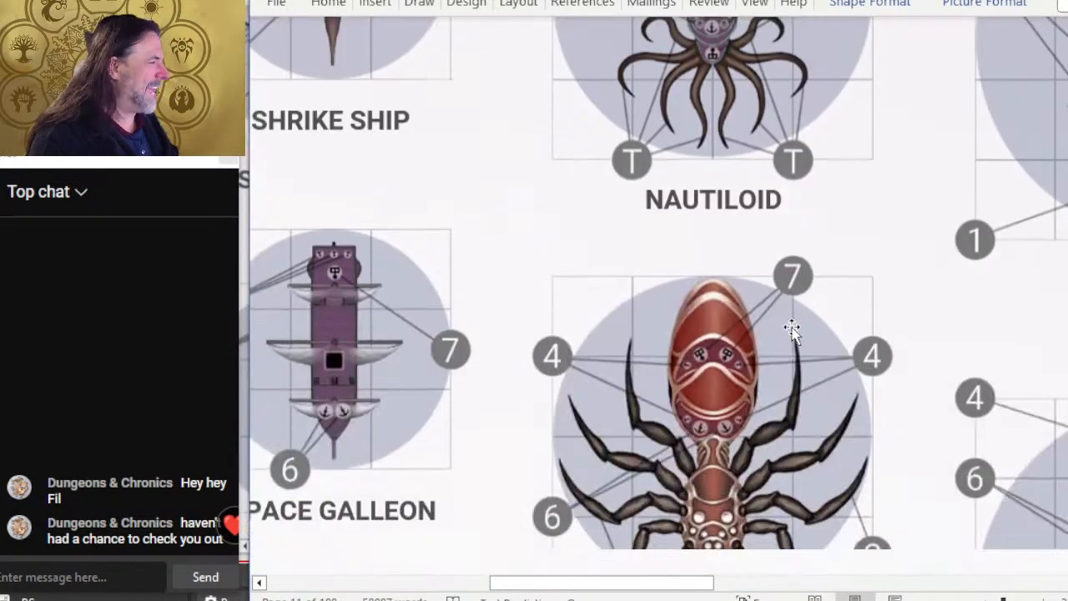
scroll(791, 330, down, 2)
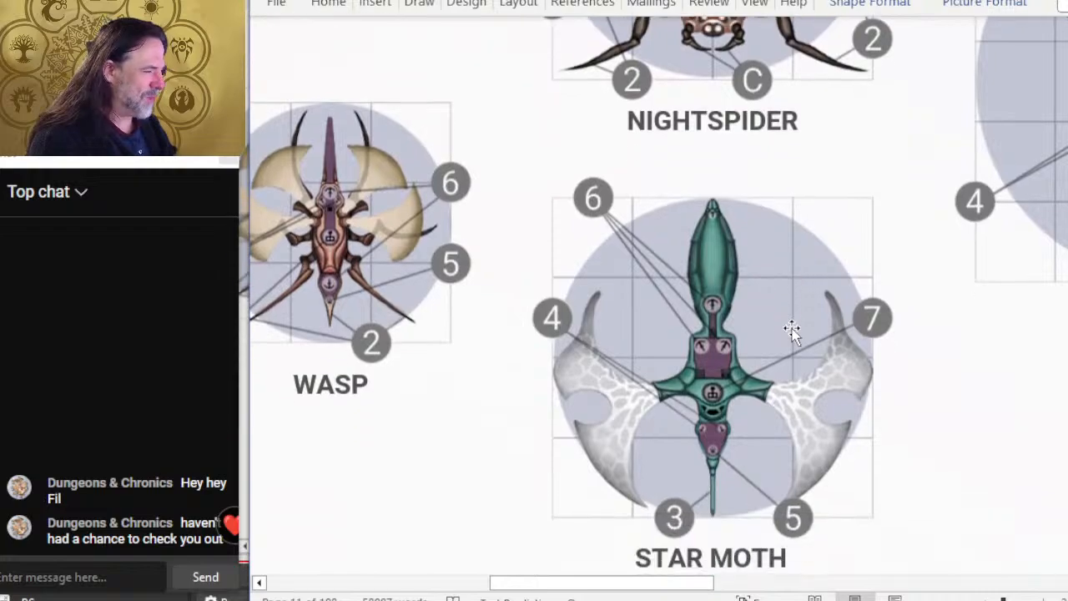
scroll(755, 501, down, 5)
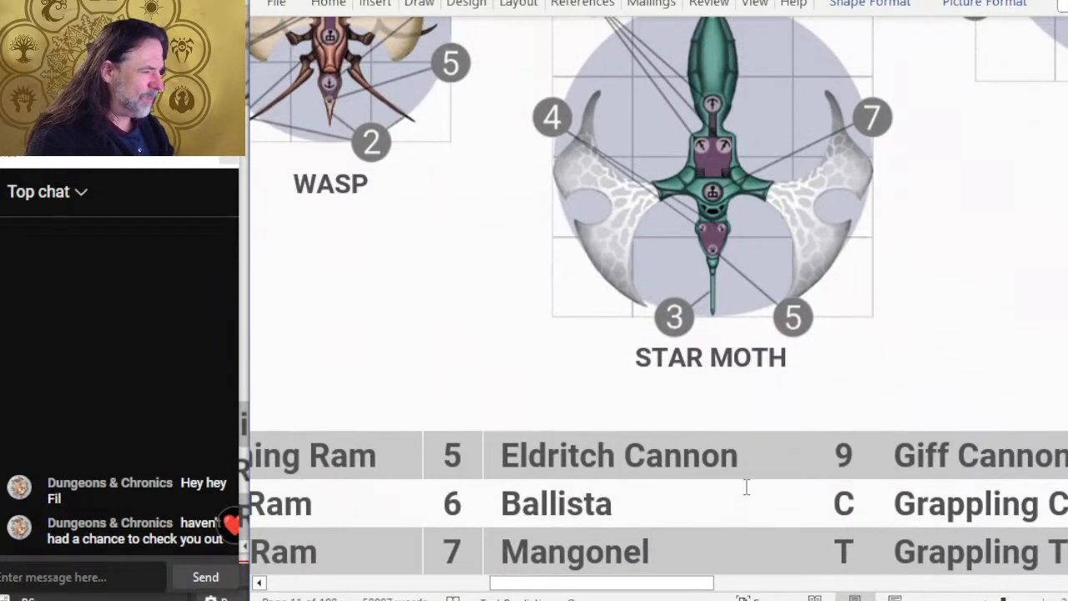
scroll(768, 434, up, 5)
Compare the Photoshop cover artwork's wings with the Star Moth token in Word, and close the cover image
key(alt+Tab)
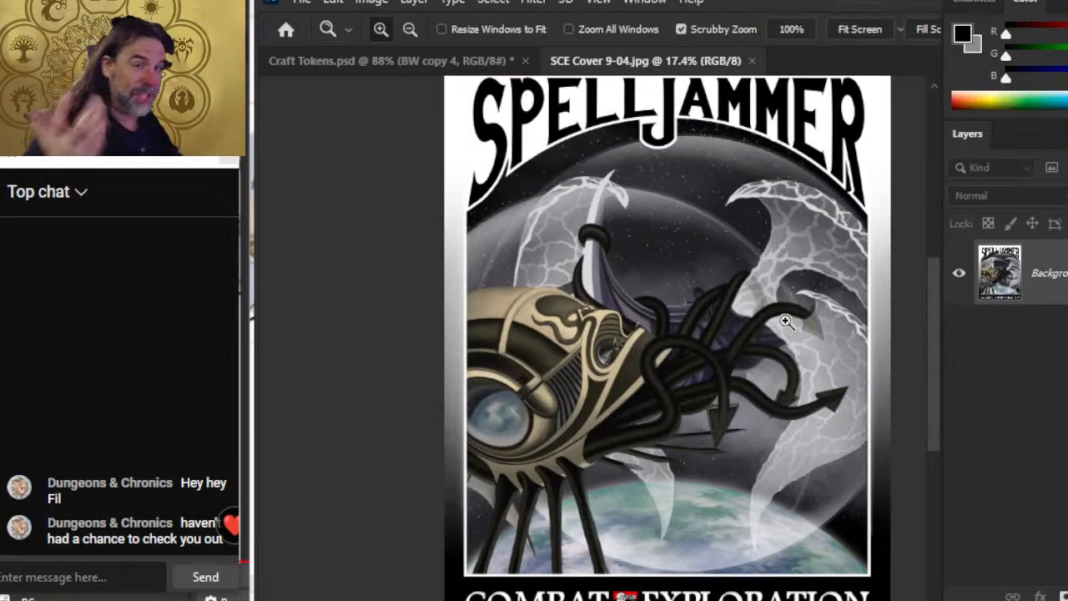
key(alt+Tab)
key(alt+Tab)
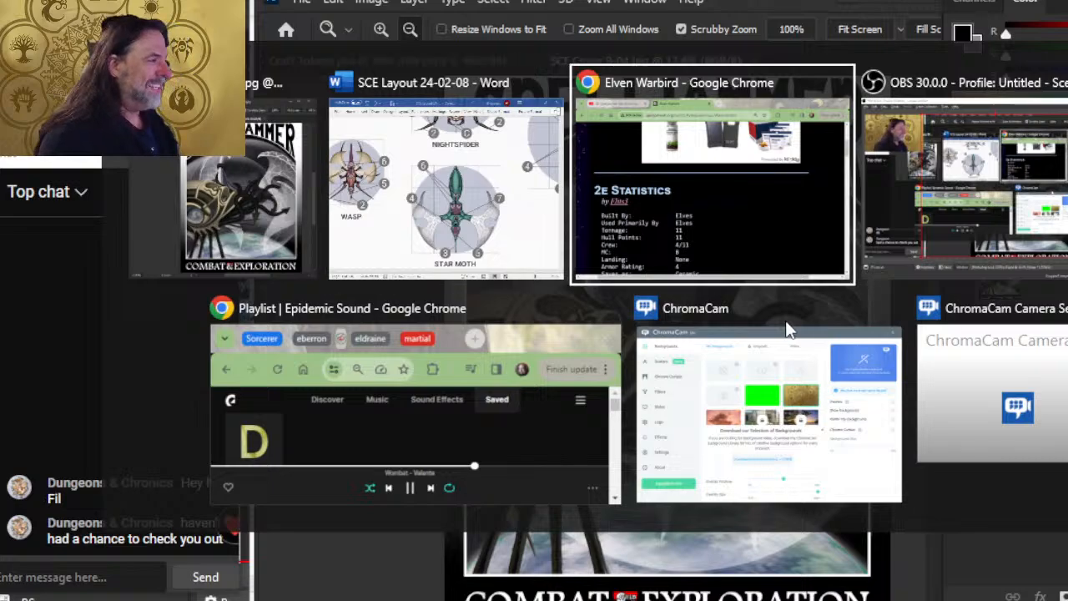
key(alt+shift+Tab)
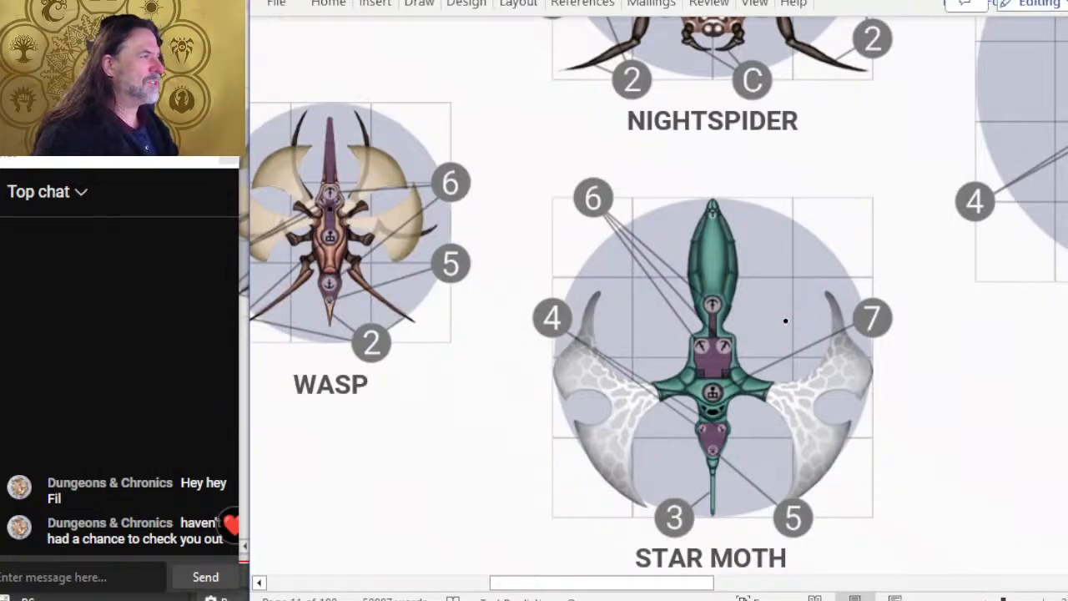
key(alt+Tab)
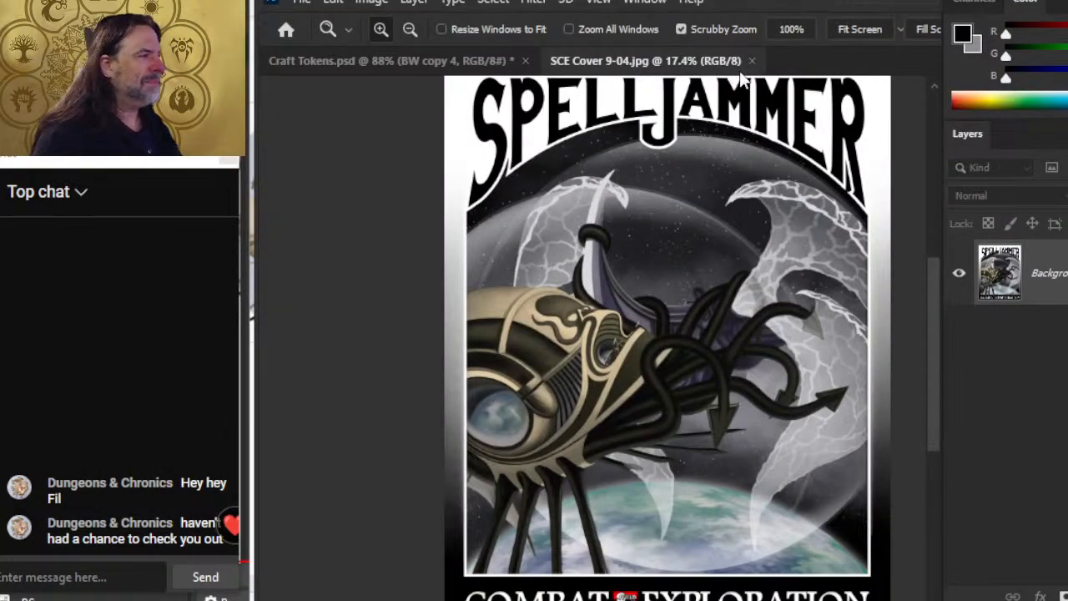
click(752, 61)
Try a long brush stroke above the warbird silhouette's upper wing and undo it
key(b)
mouse_move(618, 135)
mouse_down()
mouse_move(658, 119)
mouse_move(742, 122)
mouse_move(783, 141)
mouse_move(872, 131)
mouse_up()
key(ctrl+z)
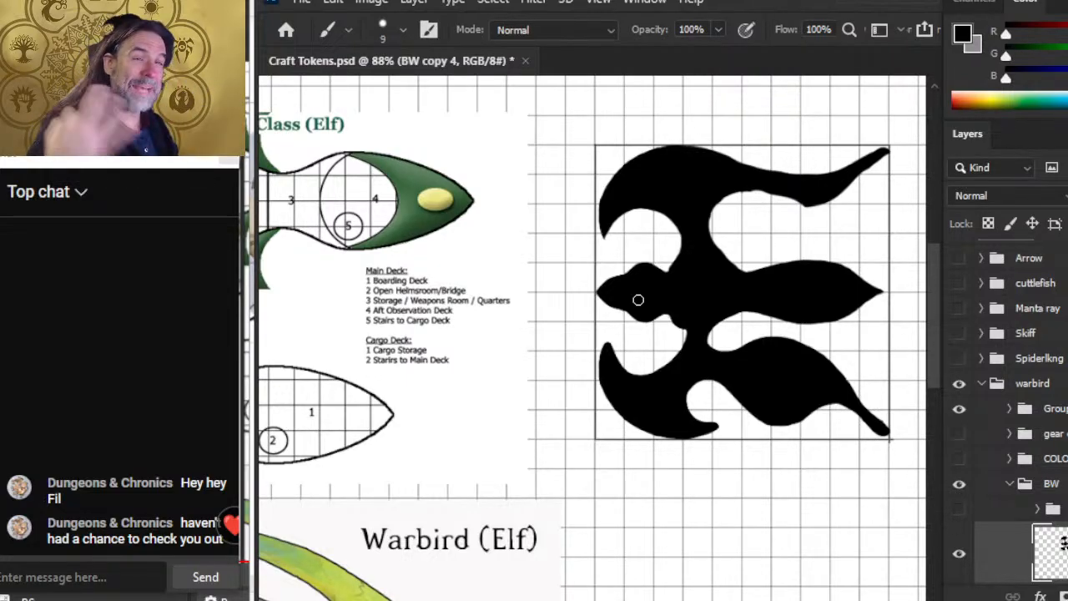
Paint black along the hull's upper edge behind the upper wing and fill the notch behind the warbird silhouette's head
key(e)
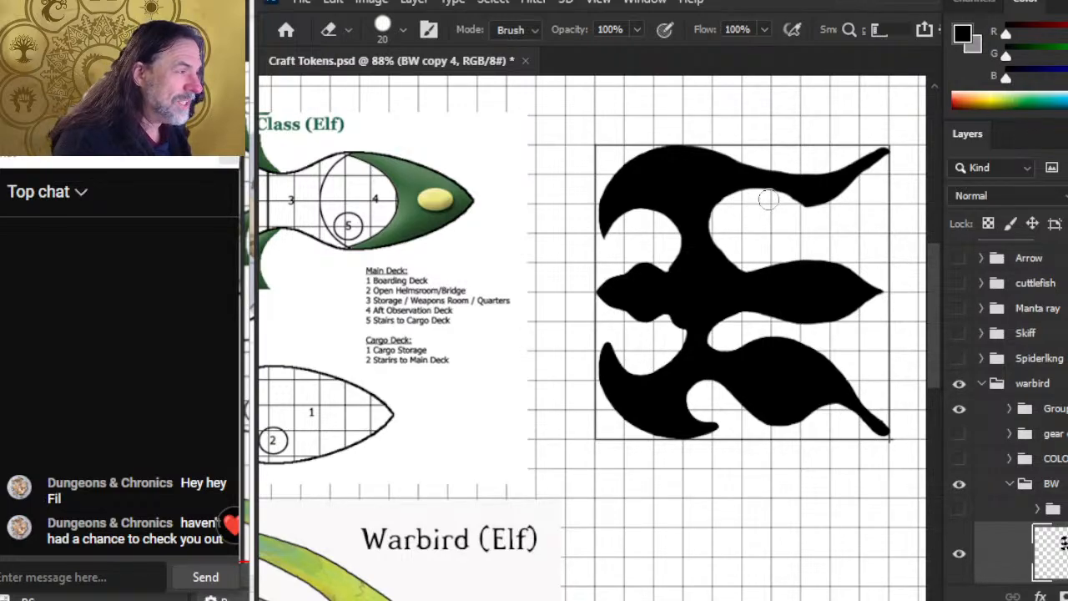
key(b)
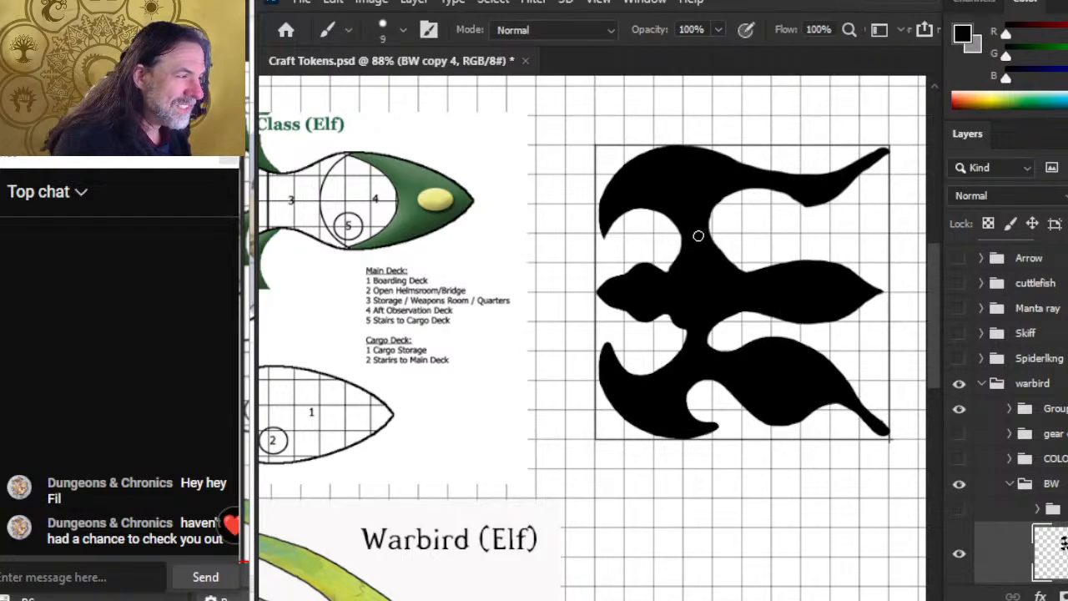
drag(709, 247, 764, 273)
drag(794, 240, 783, 244)
mouse_move(476, 346)
mouse_down()
mouse_move(717, 352)
mouse_move(512, 320)
mouse_up()
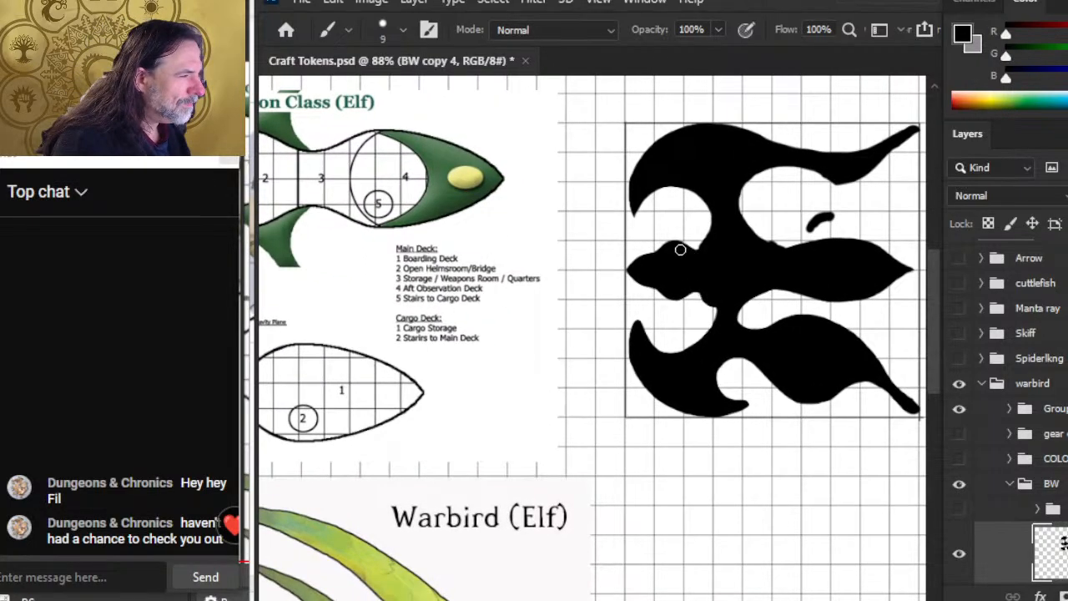
mouse_move(584, 281)
mouse_down()
mouse_move(787, 289)
mouse_move(591, 309)
mouse_up()
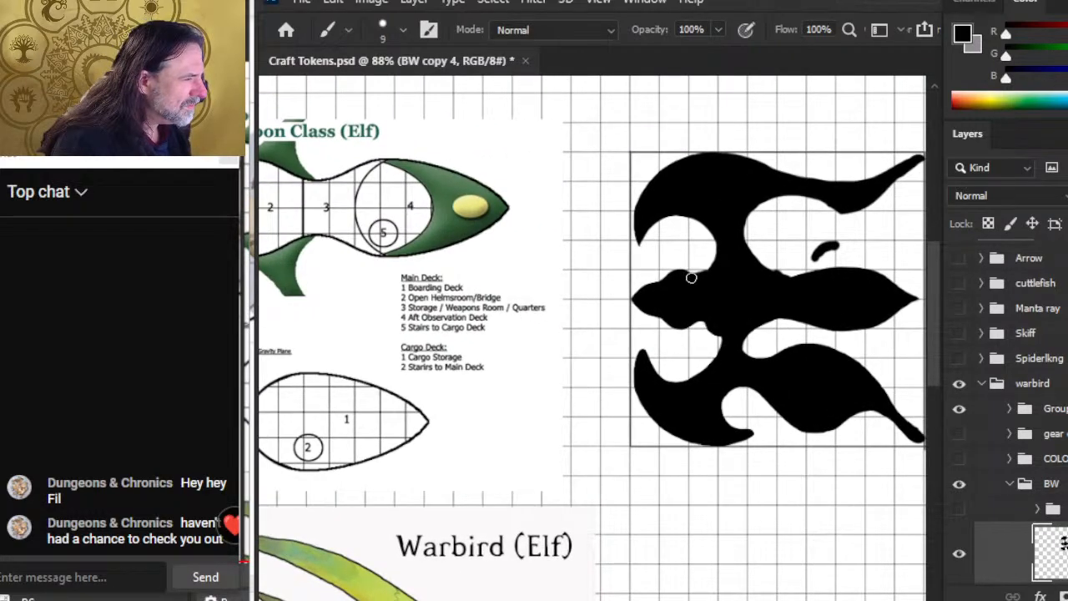
key(e)
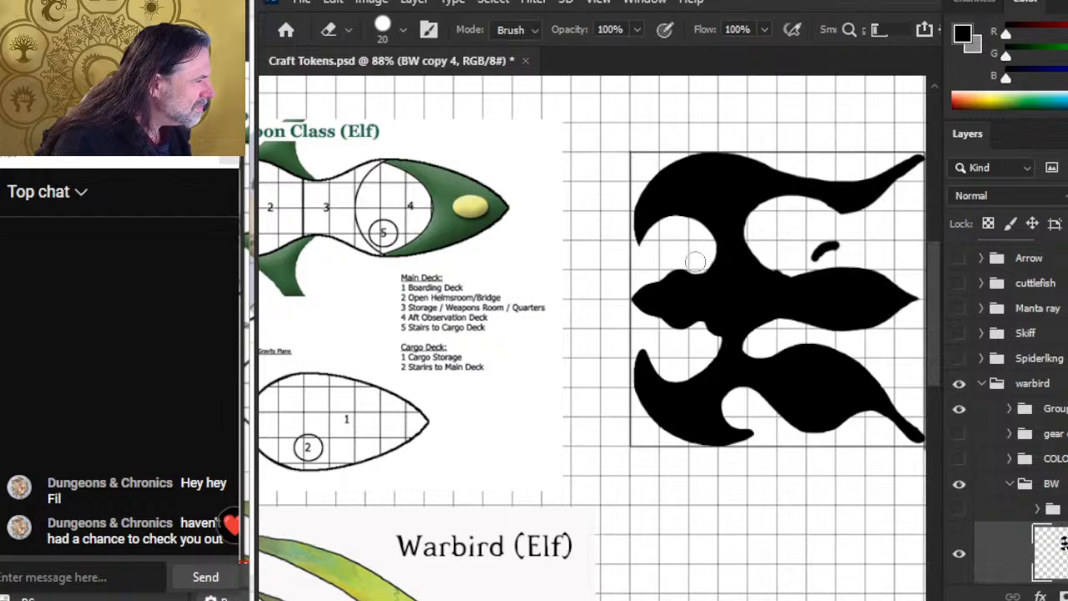
key(b)
key(e)
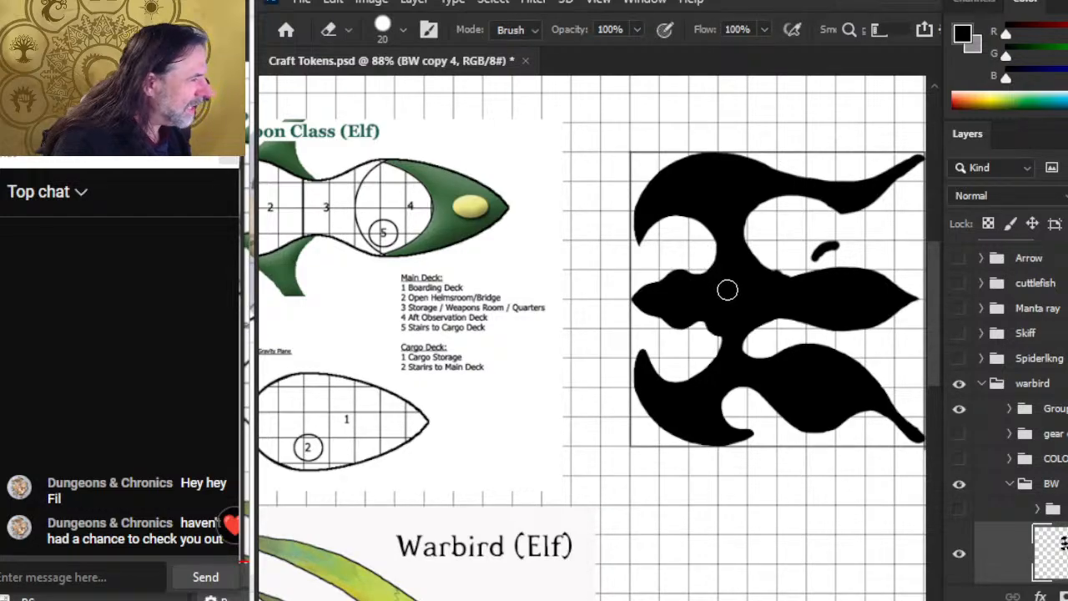
drag(687, 319, 576, 266)
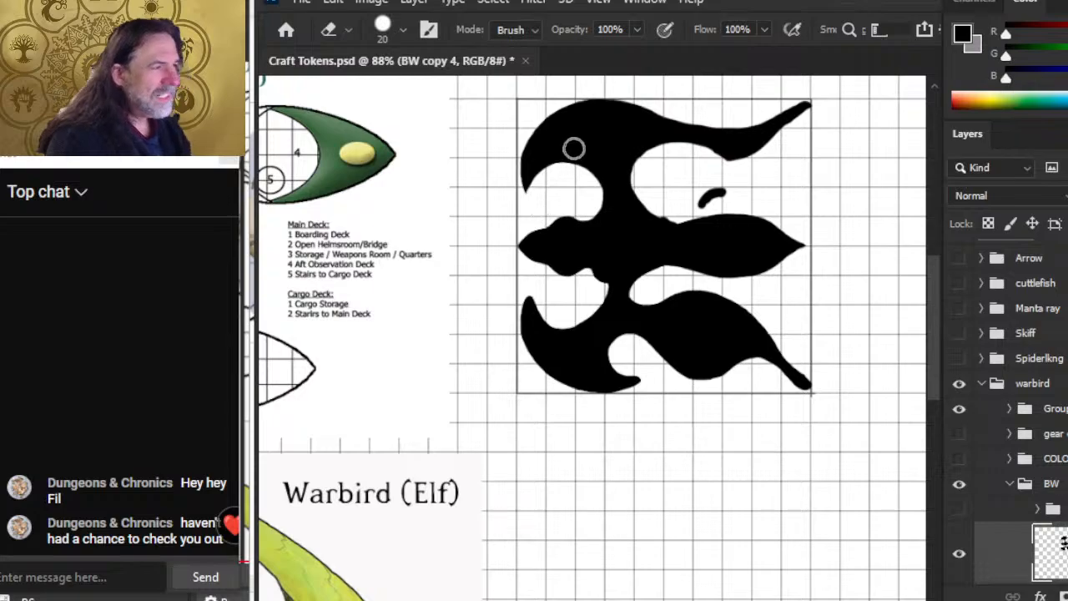
Sketch a curved arrow in front of the silhouette from the upper wing to the lower wing and undo its strokes
key(b)
mouse_move(491, 125)
mouse_down()
mouse_move(489, 345)
mouse_move(498, 293)
mouse_up()
drag(495, 351, 475, 362)
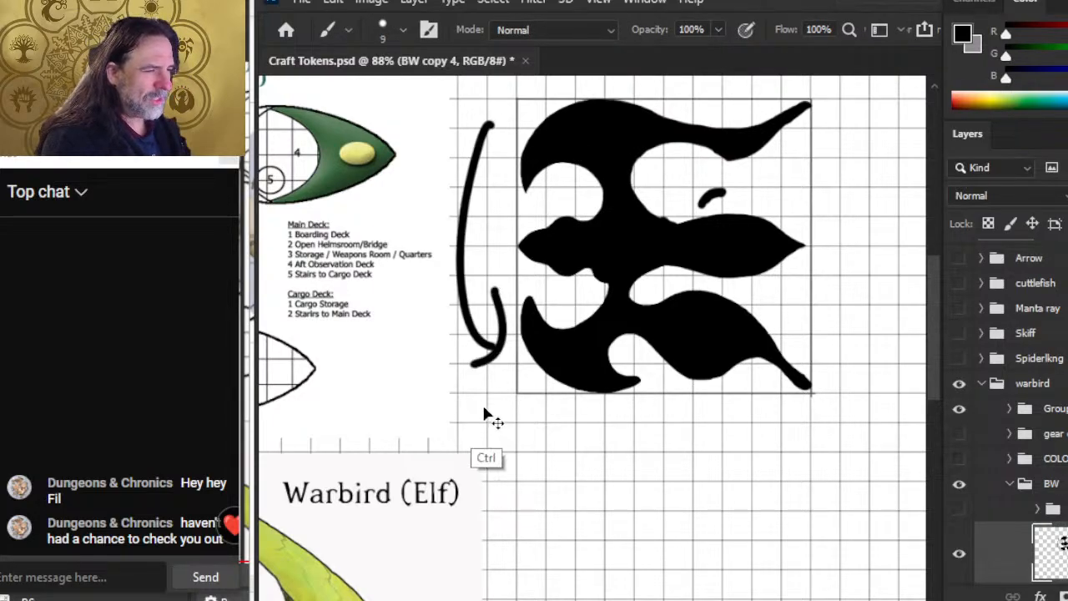
key(ctrl+z)
key(ctrl+z)
key(ctrl+z)
Erase the small stray brush mark between the upper wing and the hull's tail
key(e)
drag(723, 163, 699, 209)
key(b)
key(e)
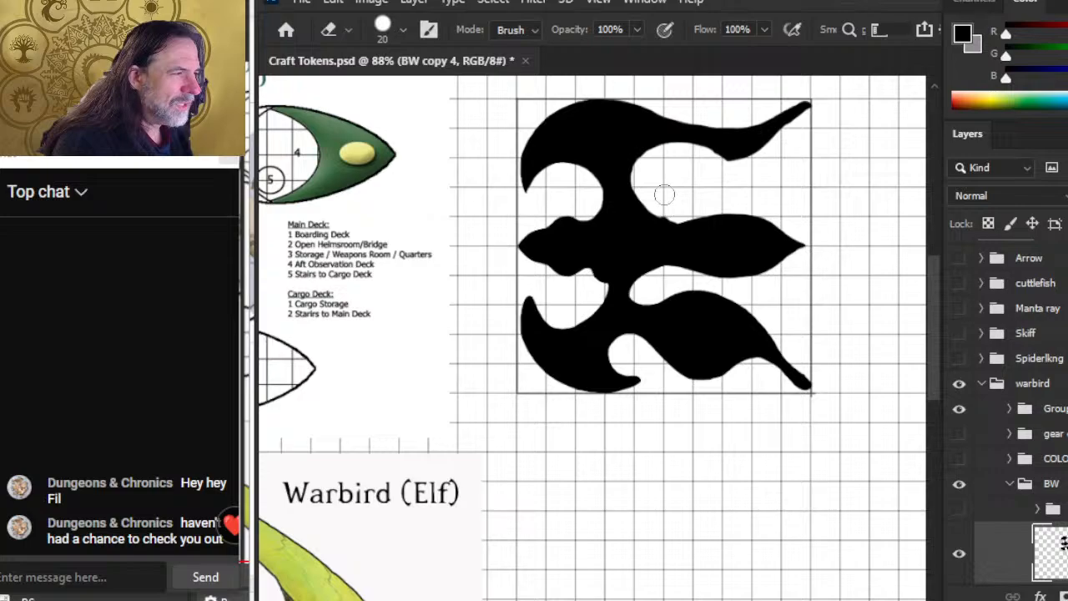
key(b)
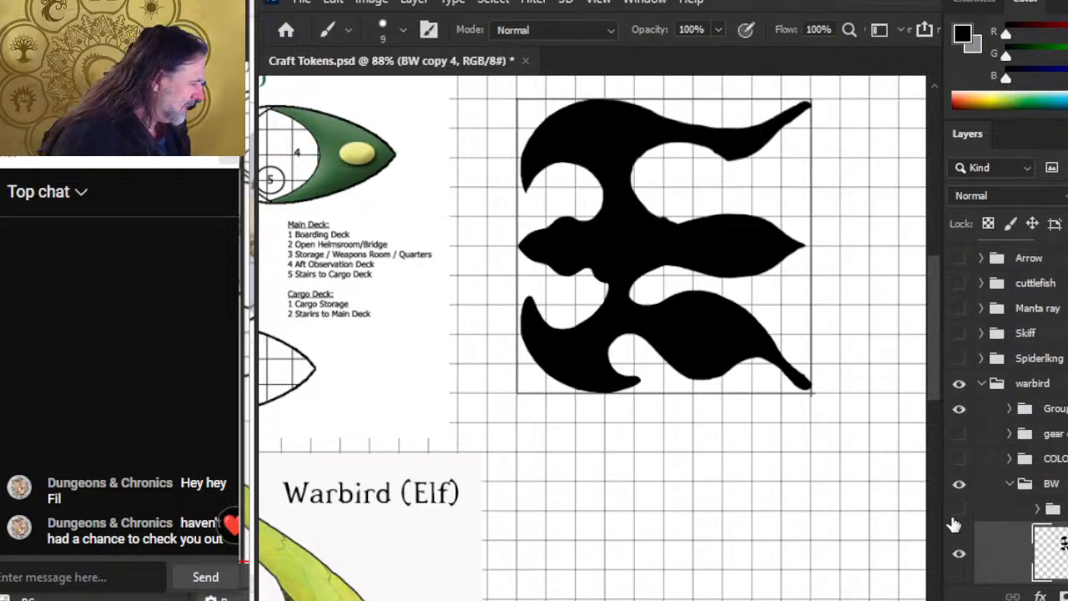
Check the deck line art in place of the silhouette, restore the silhouette, and fill out the hull's upper edge behind the wing
scroll(1009, 417, down, 5)
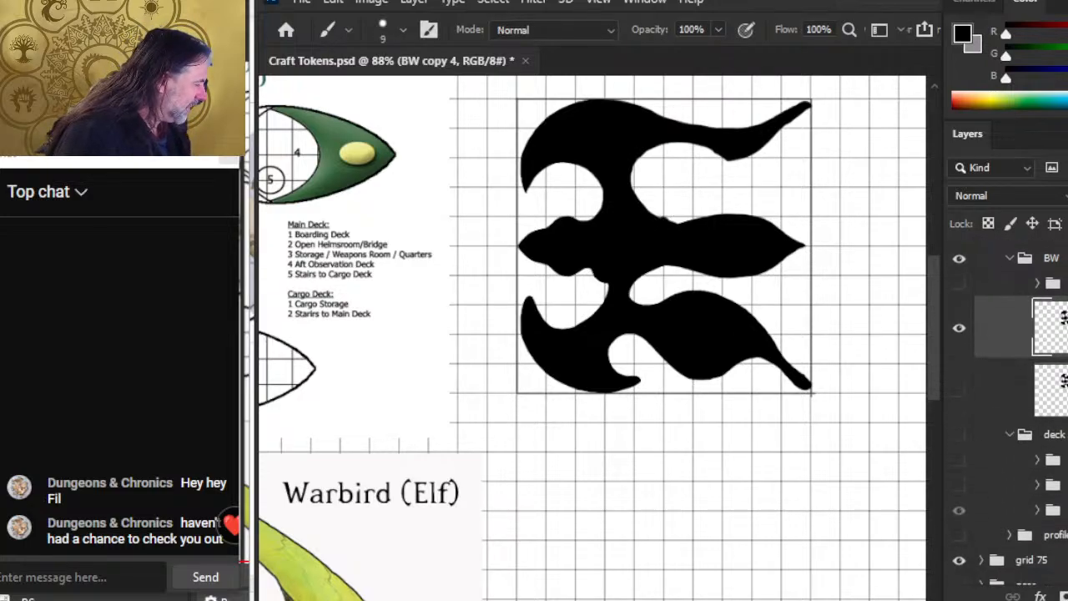
click(959, 328)
click(959, 434)
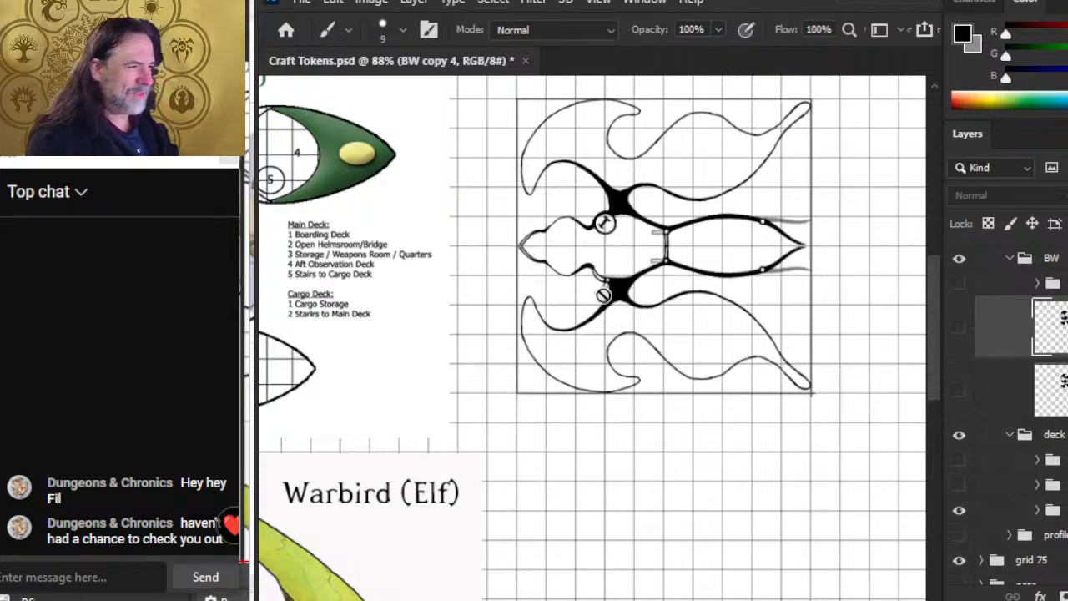
click(959, 434)
click(959, 328)
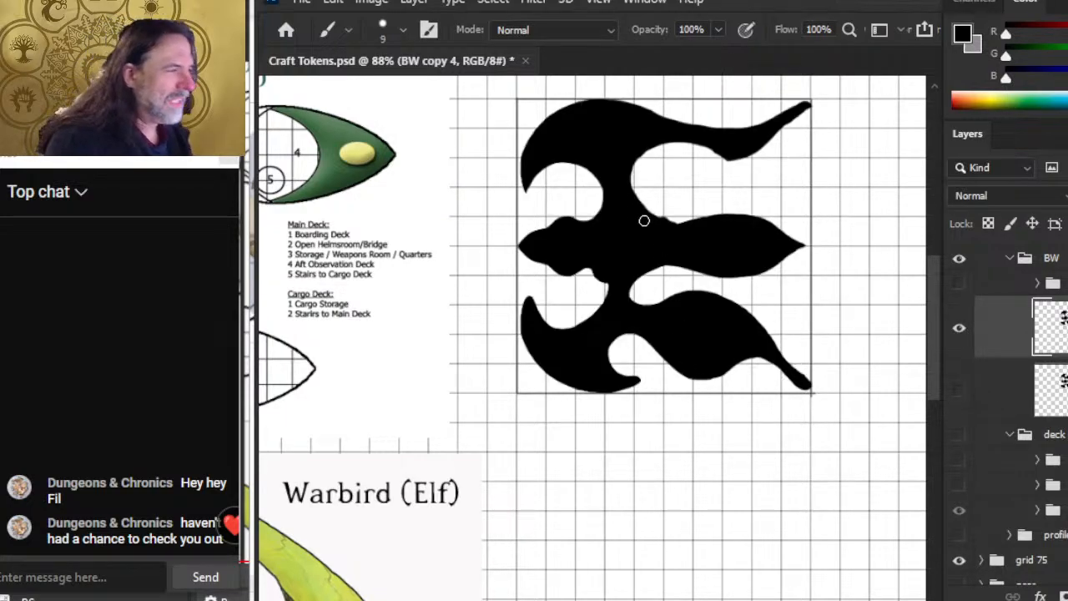
drag(645, 221, 707, 213)
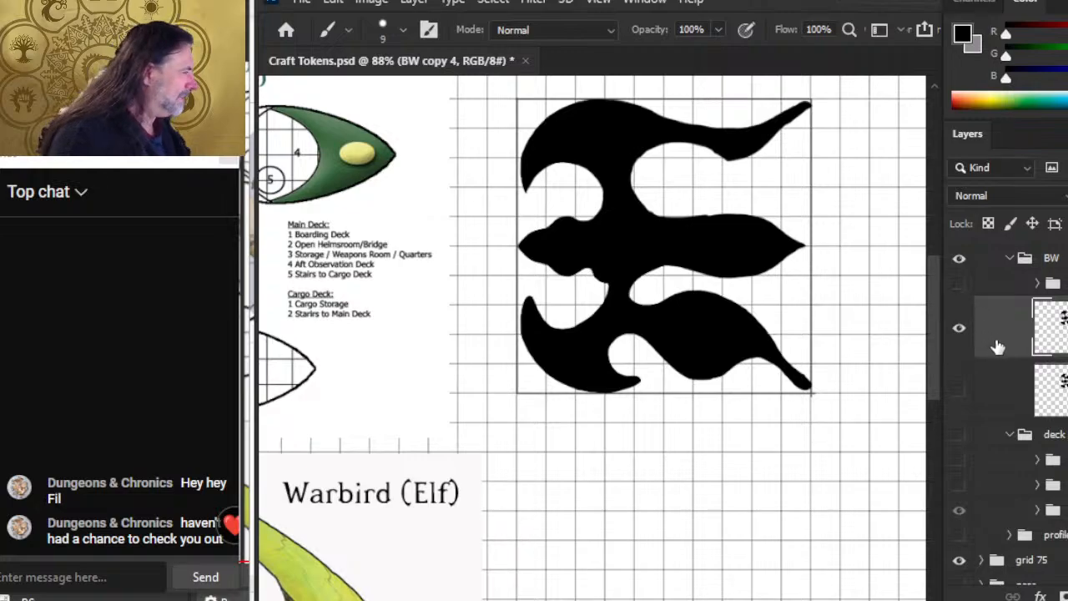
Temporarily show the coloured artwork group over the silhouette to compare the original wings and hull, and hide it again
scroll(1002, 375, up, 5)
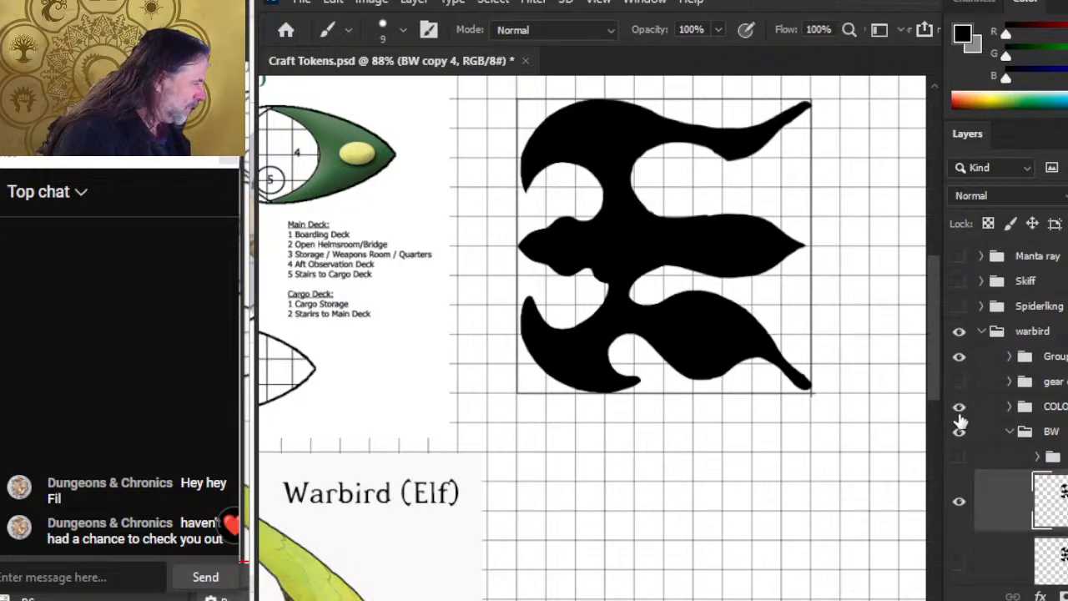
click(959, 407)
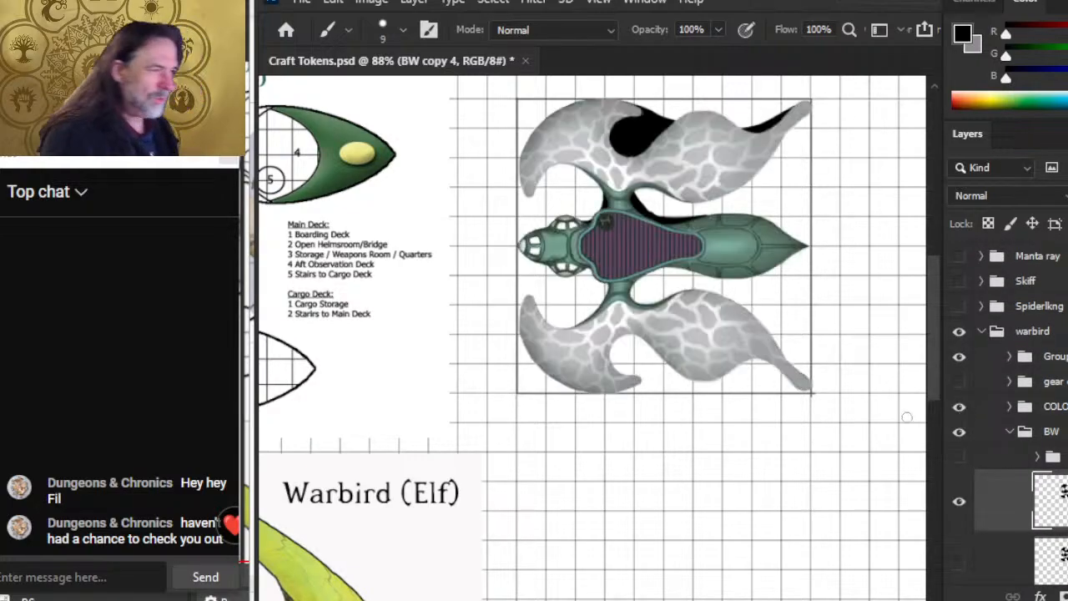
click(959, 406)
scroll(1014, 410, down, 4)
Trim the top edge of the upper wing's trailing part with the Eraser into a deeper, smoother curve
drag(668, 230, 659, 261)
key(e)
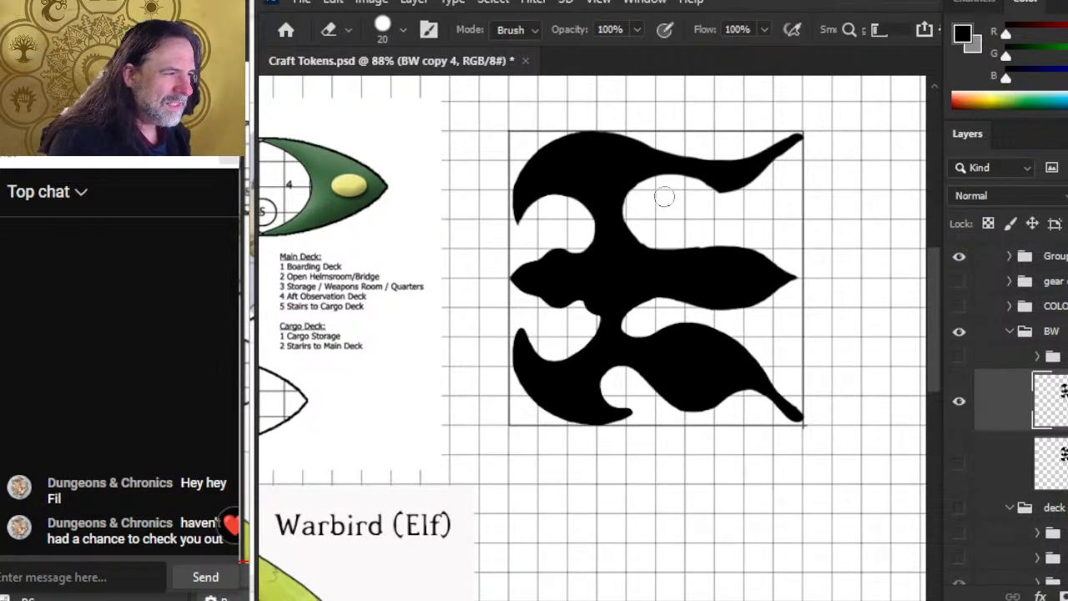
key(b)
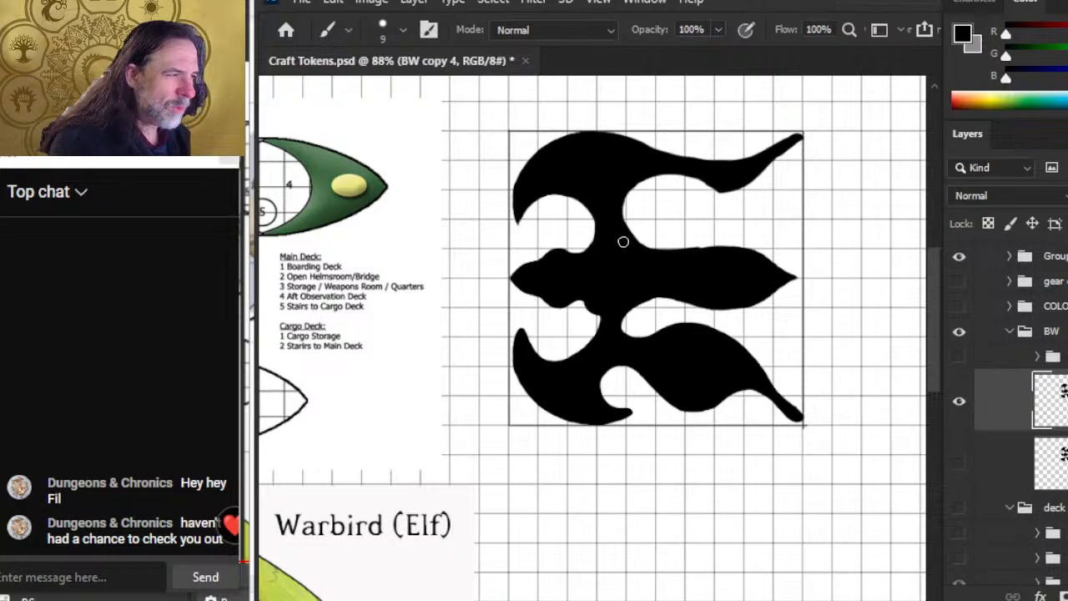
key(e)
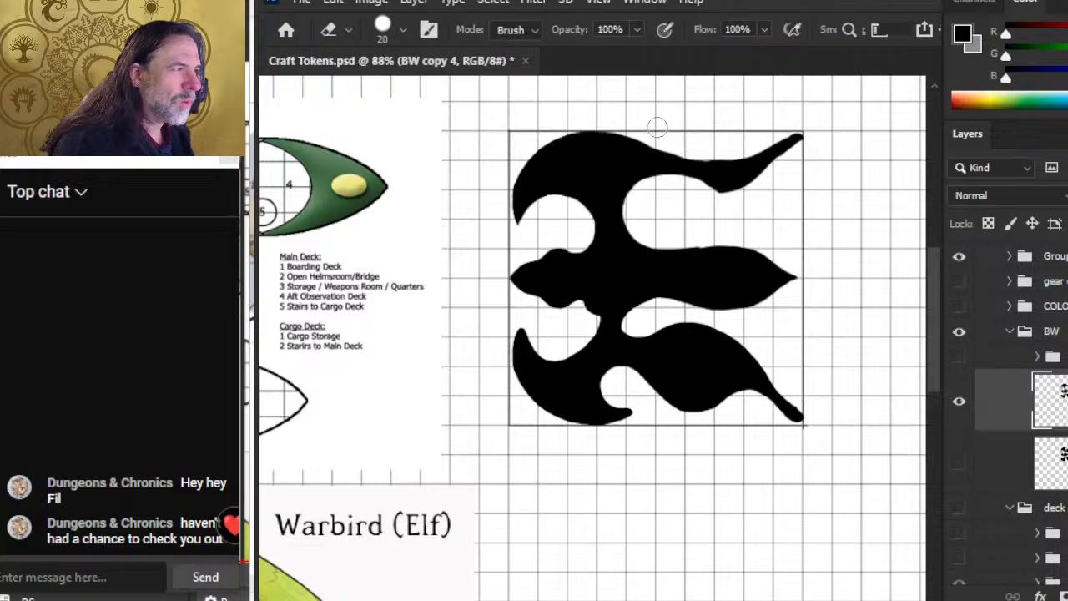
key(b)
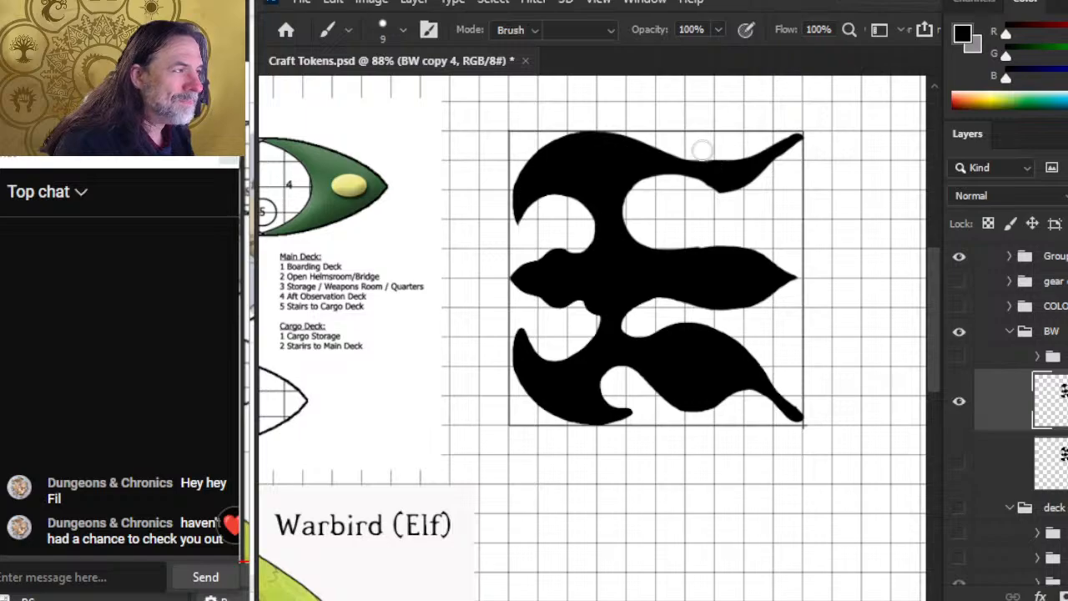
key(e)
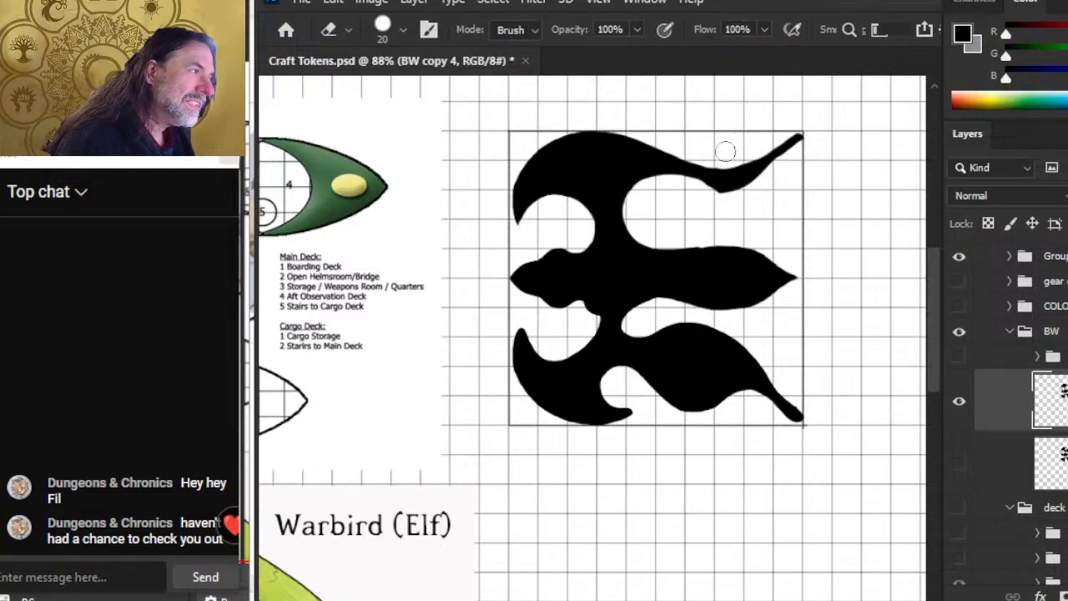
key(b)
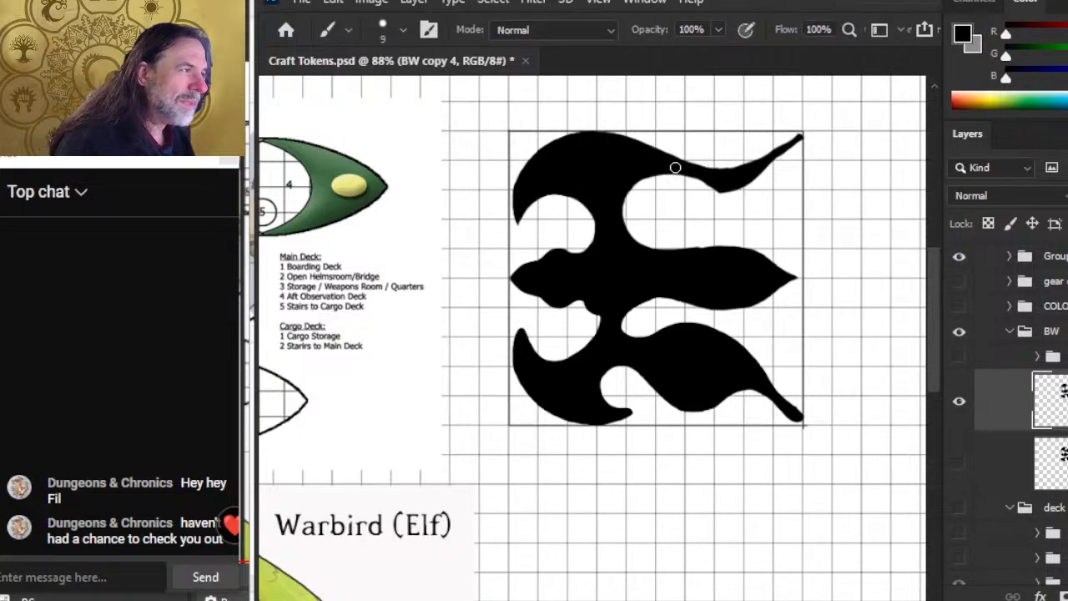
Thicken and round the underside of the upper wing's trailing part with black, and erase its end to a sharp point
mouse_move(691, 171)
mouse_down()
mouse_move(769, 156)
mouse_move(754, 167)
mouse_move(788, 144)
mouse_up()
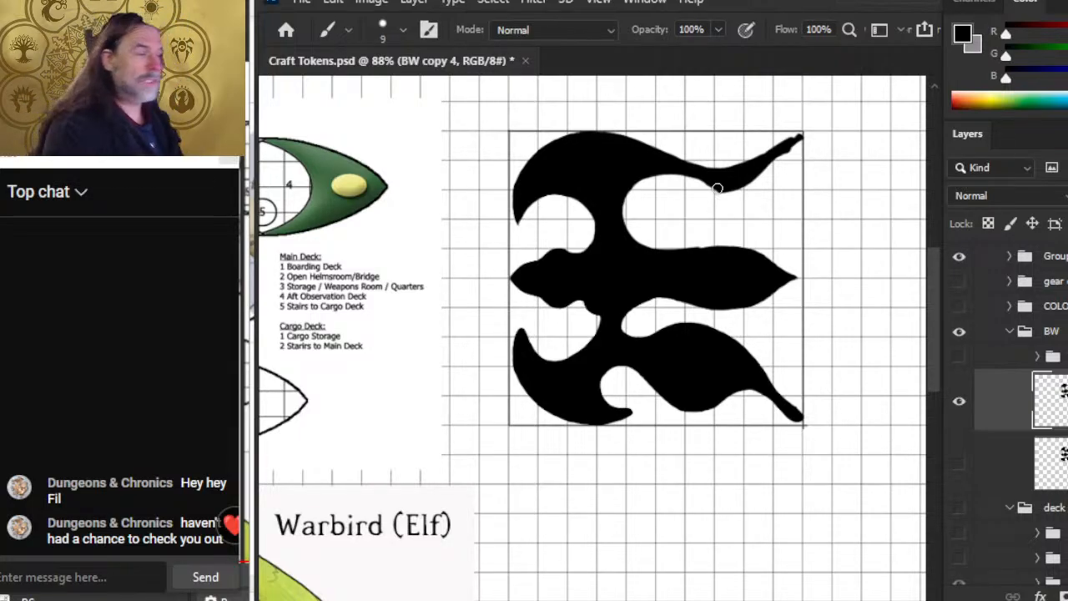
mouse_move(669, 176)
mouse_down()
mouse_move(718, 185)
mouse_move(711, 191)
mouse_up()
mouse_move(684, 185)
mouse_down()
mouse_move(721, 192)
mouse_move(728, 182)
mouse_up()
key(e)
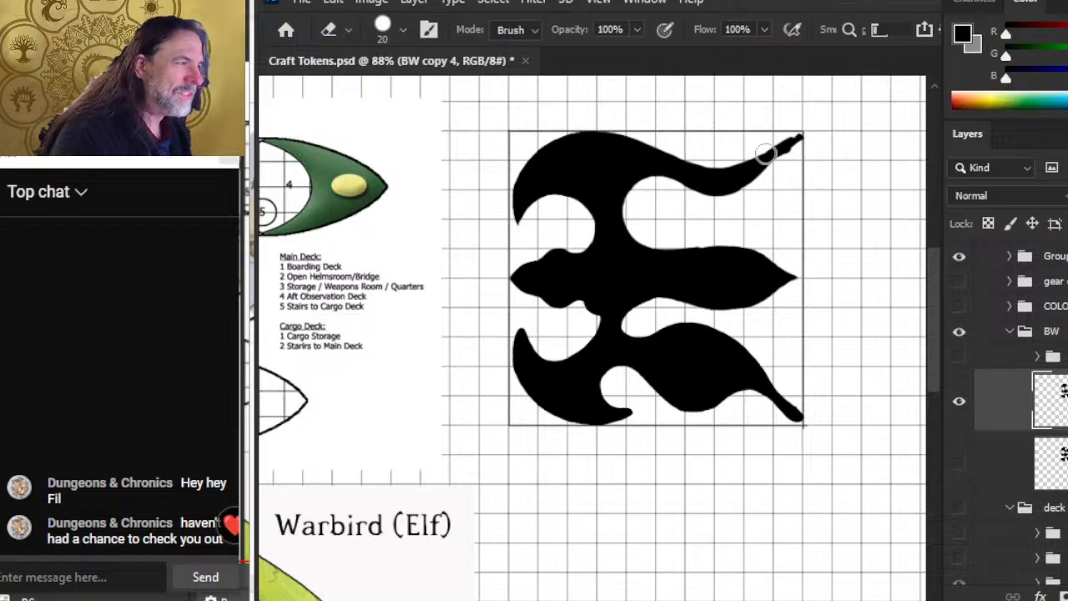
mouse_move(789, 169)
mouse_down()
mouse_move(803, 147)
mouse_move(788, 170)
mouse_up()
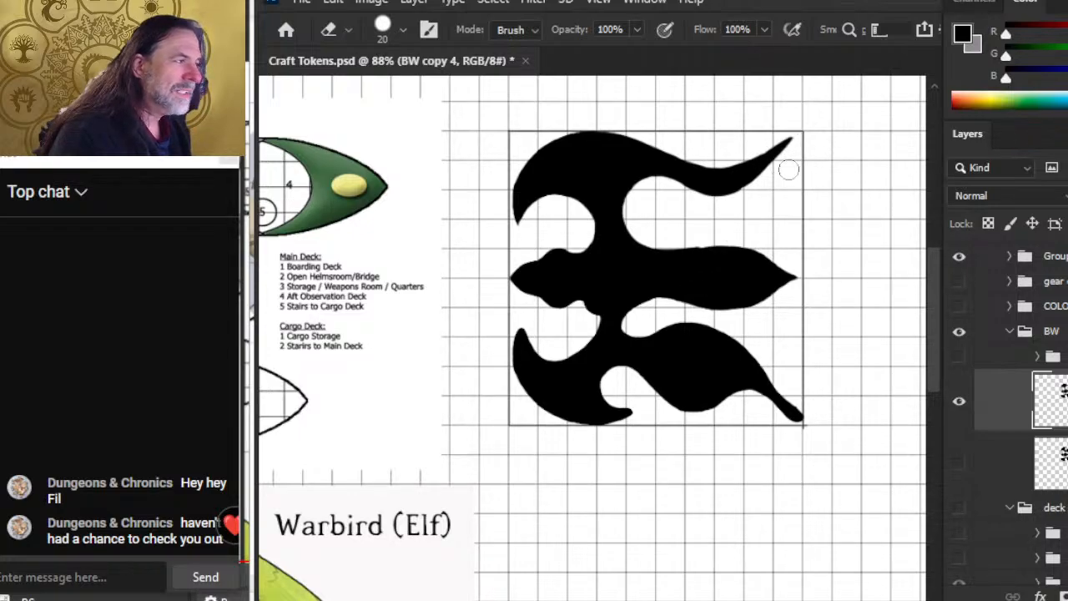
Smooth the upper wing's top edge between its front bulge and the trailing curve with Brush and Eraser touch-ups
key(b)
drag(663, 153, 689, 169)
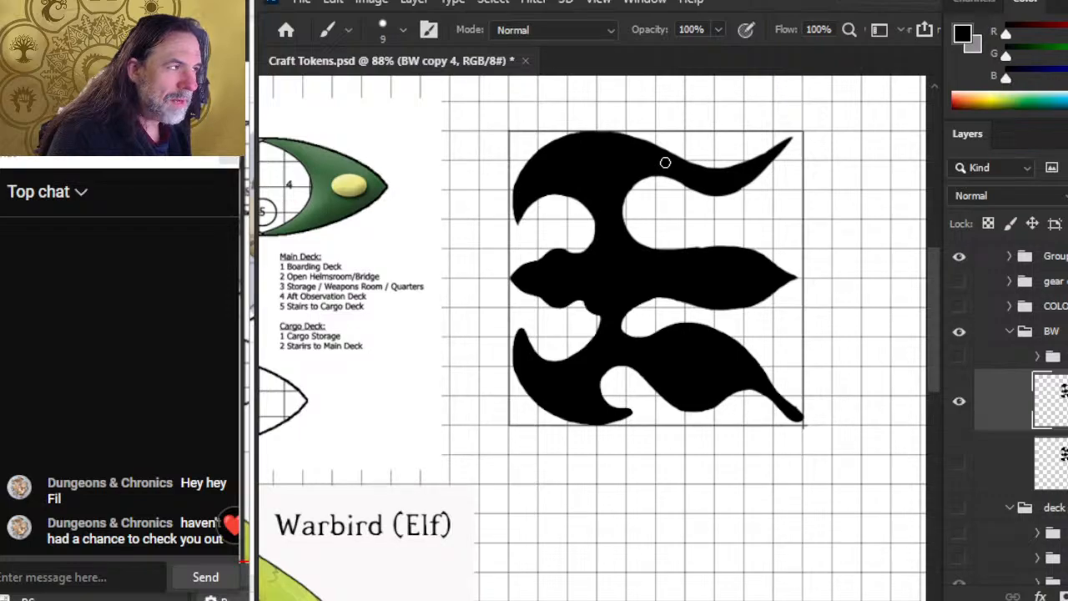
key(e)
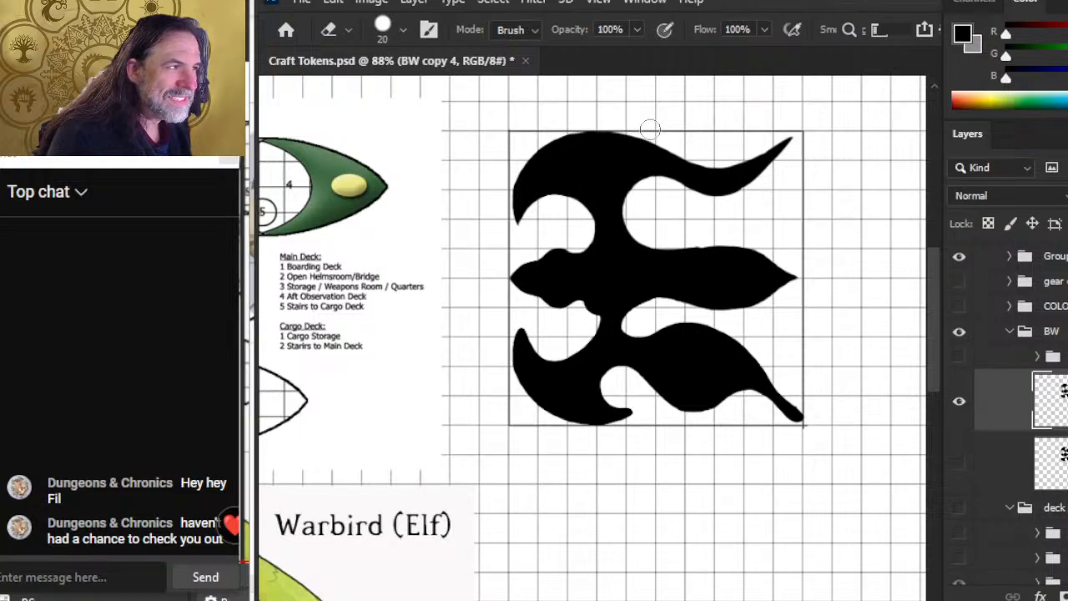
key(b)
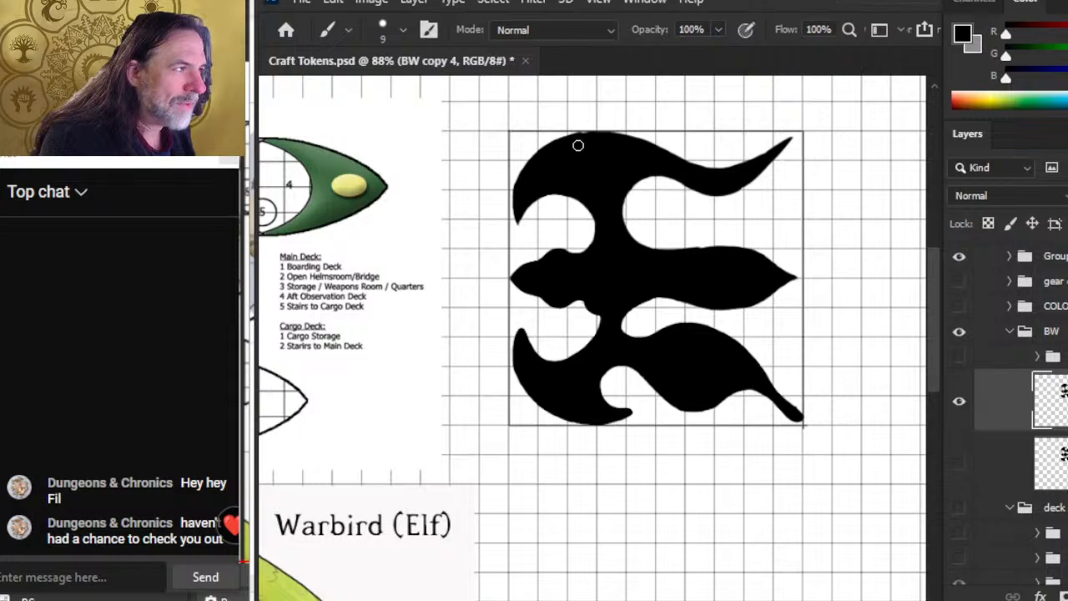
Erase the underside of the upper wing's front end to slim it into a sharper tip, undoing a stray correction
key(e)
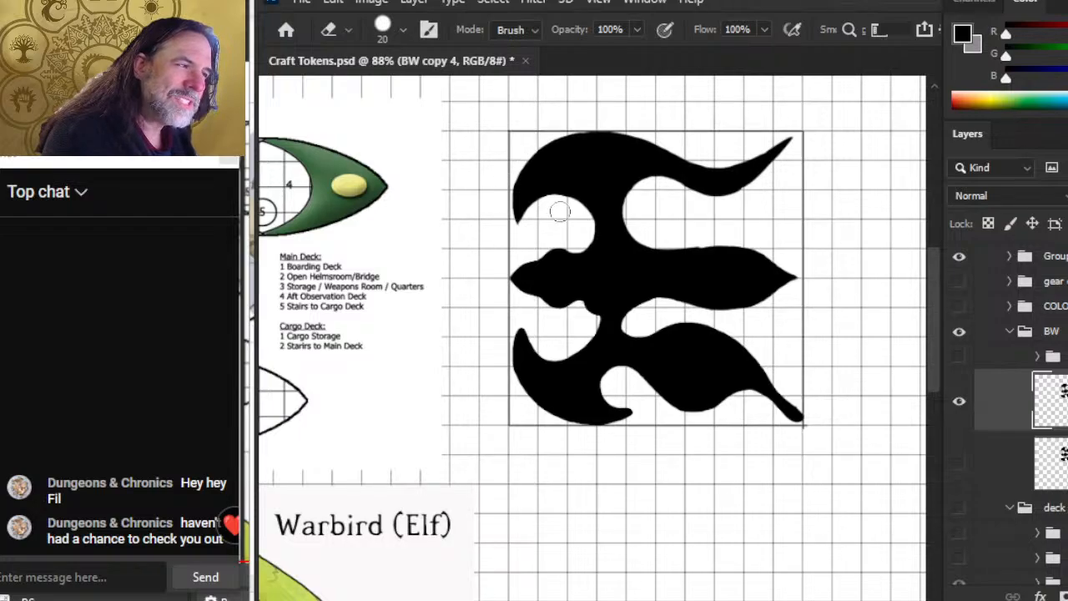
mouse_move(559, 211)
mouse_down()
mouse_move(522, 207)
mouse_move(536, 201)
mouse_move(527, 190)
mouse_move(512, 216)
mouse_up()
key(b)
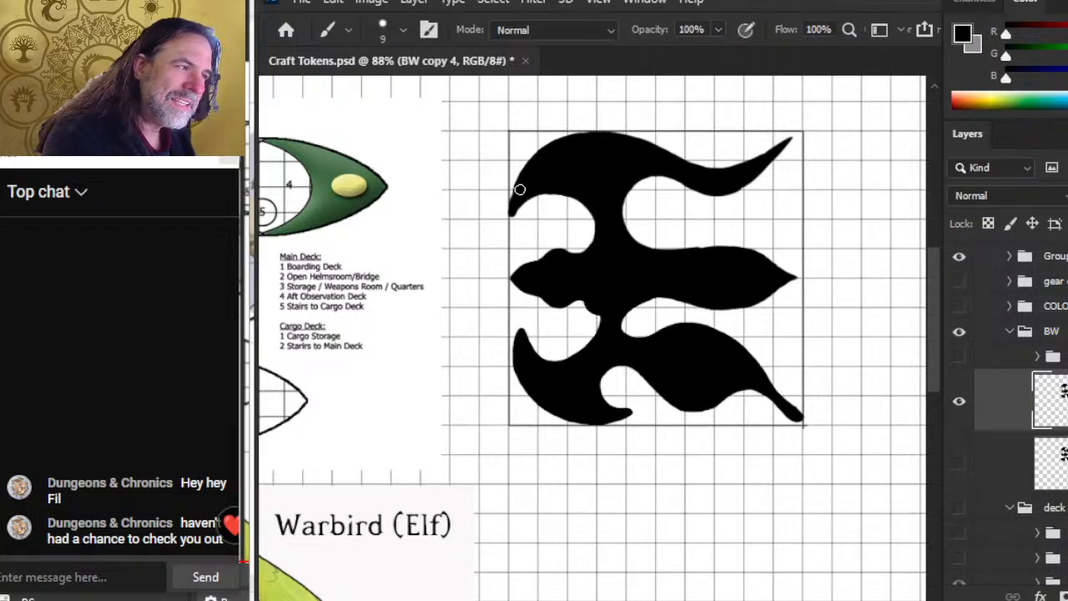
key(e)
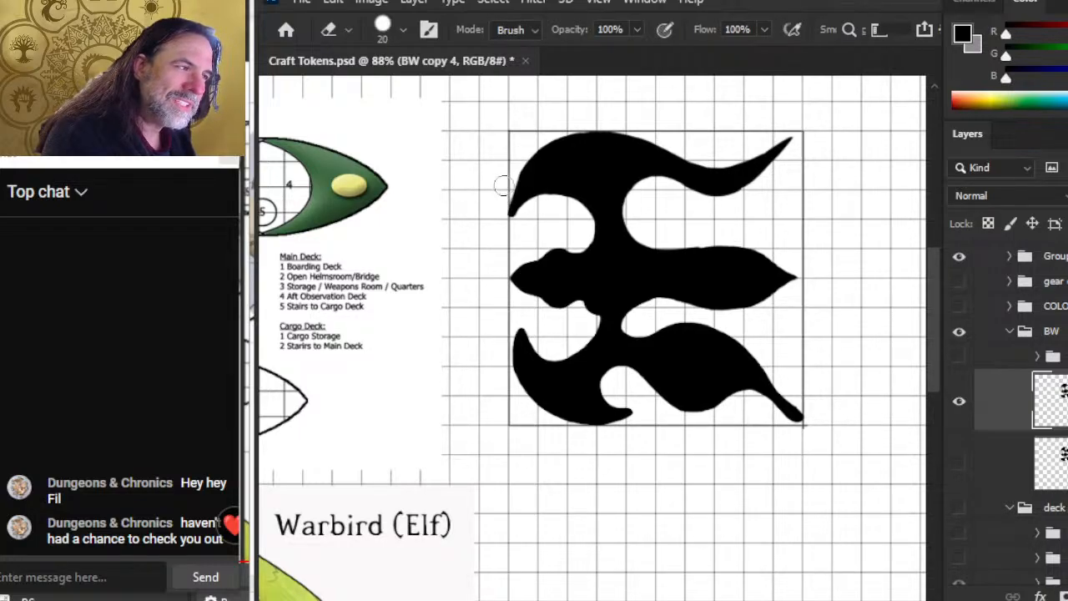
key(ctrl+z)
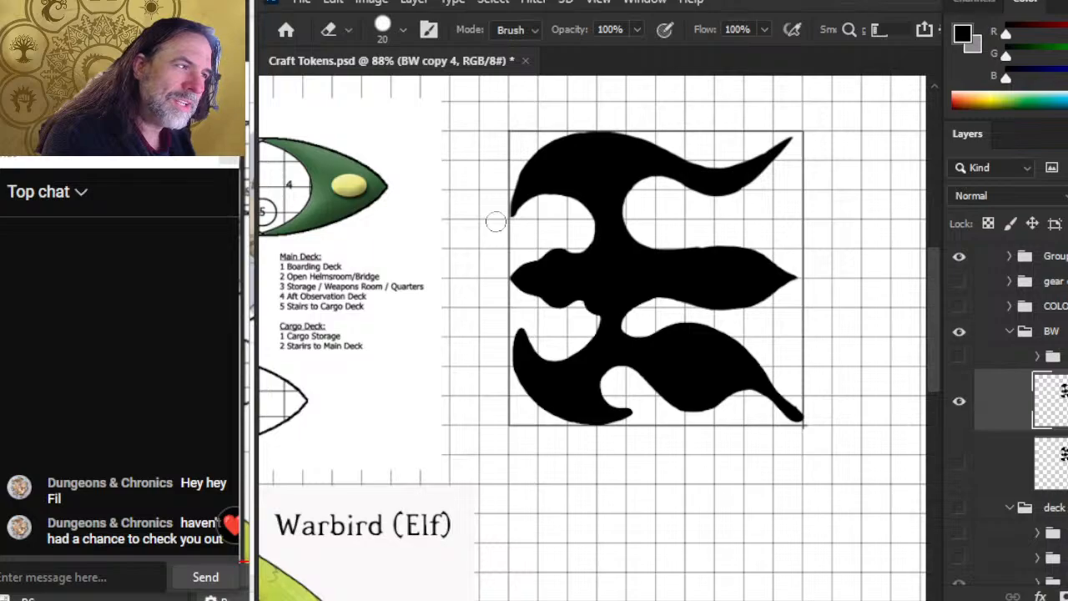
key(b)
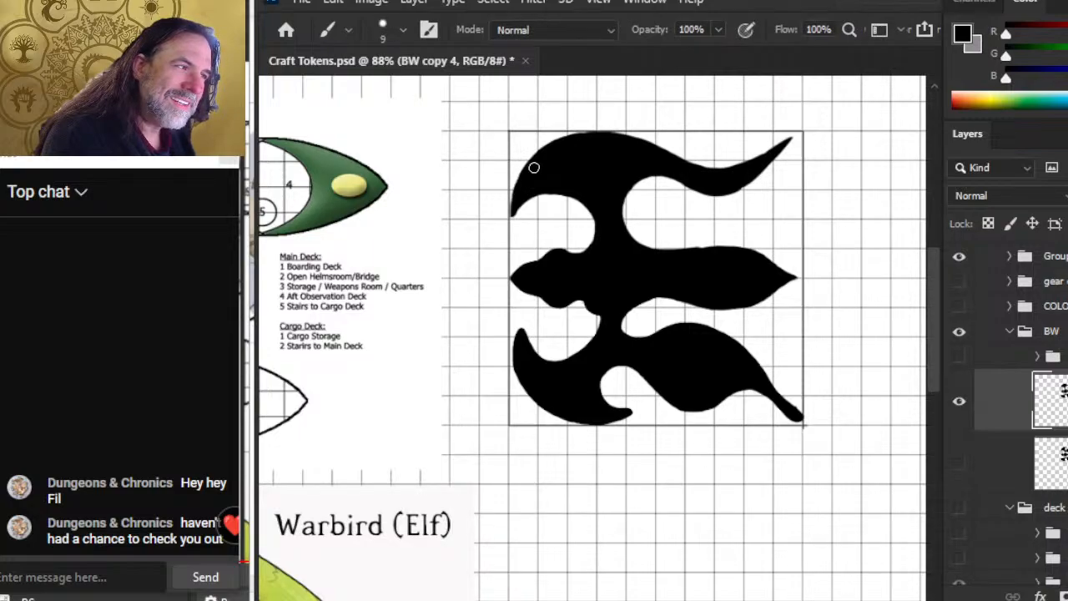
key(e)
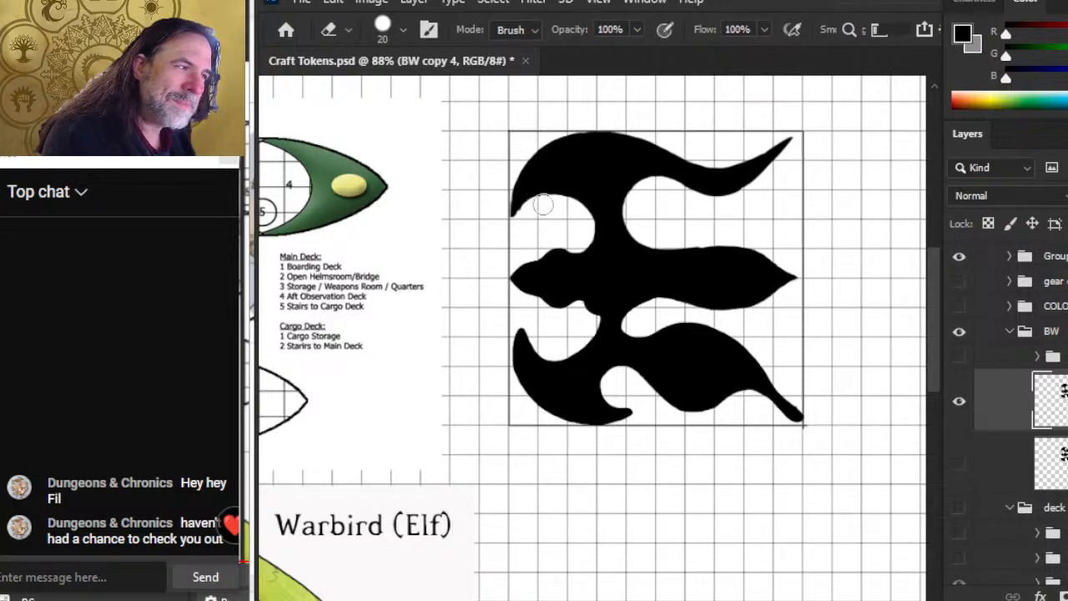
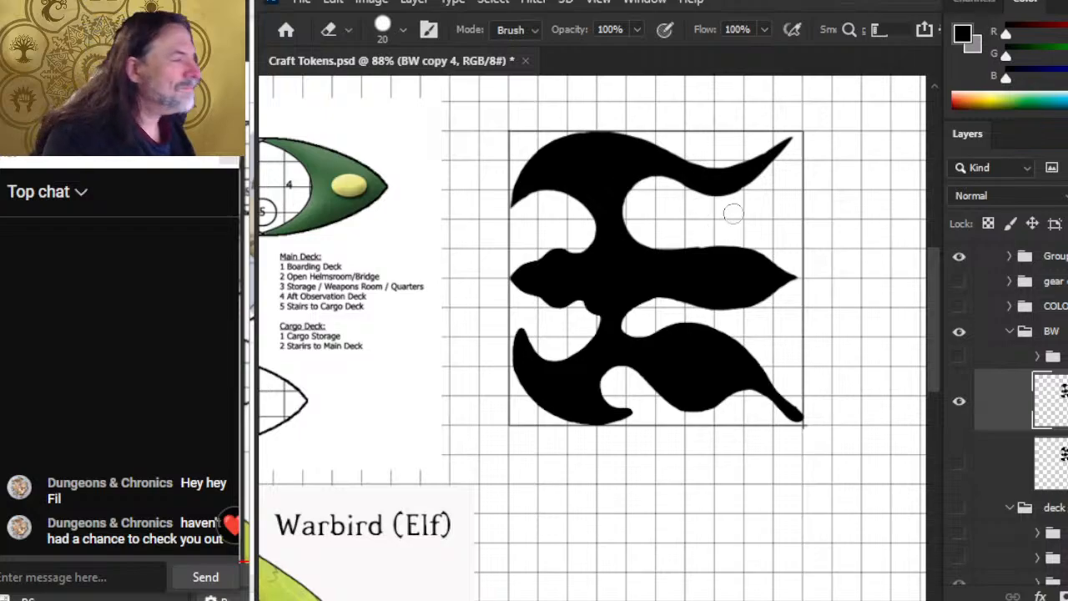
Smooth the rounded gap between the upper wing's underside and the hull with alternating Brush and Eraser touch-ups
key(b)
mouse_move(699, 182)
mouse_down()
mouse_move(677, 177)
mouse_move(630, 200)
mouse_up()
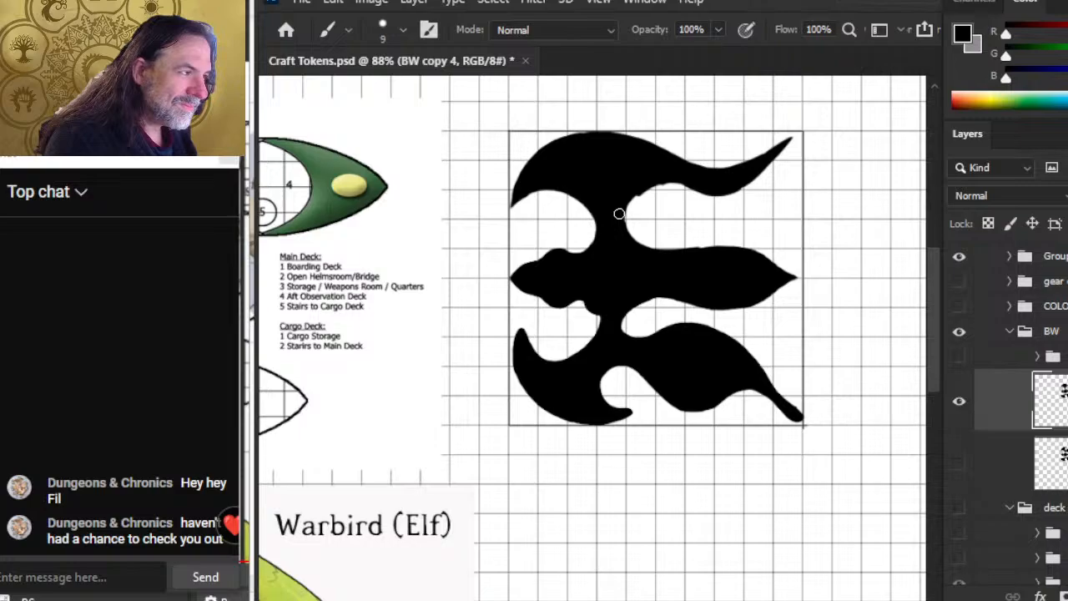
key(e)
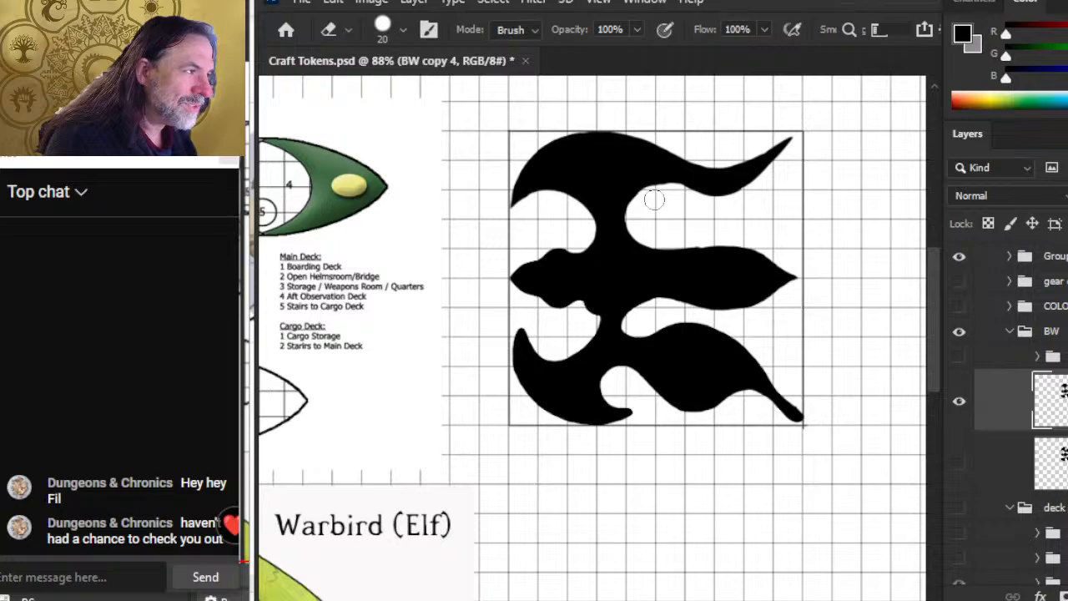
key(b)
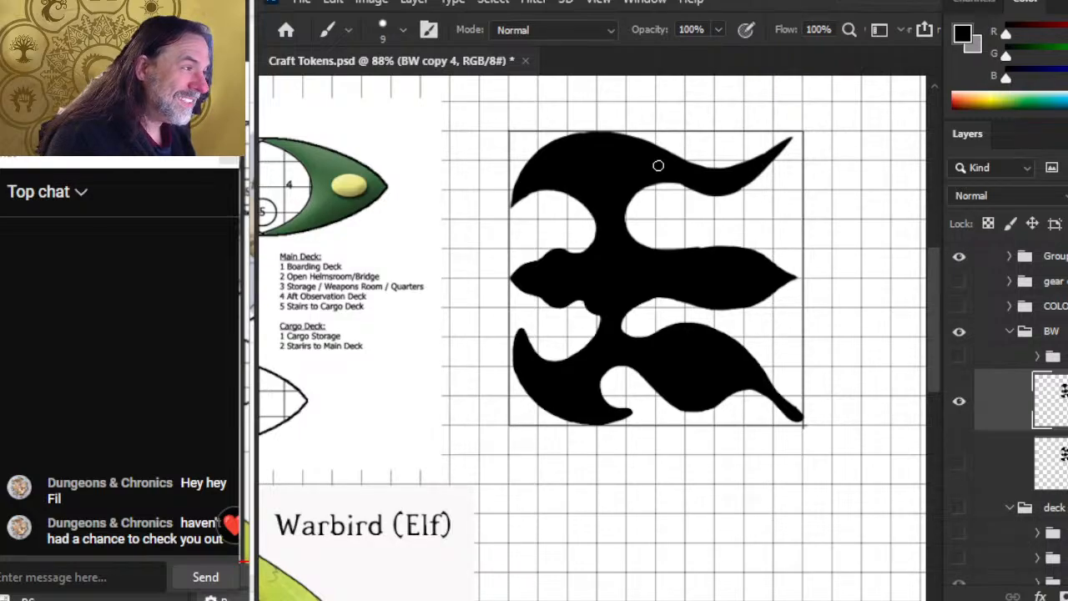
key(e)
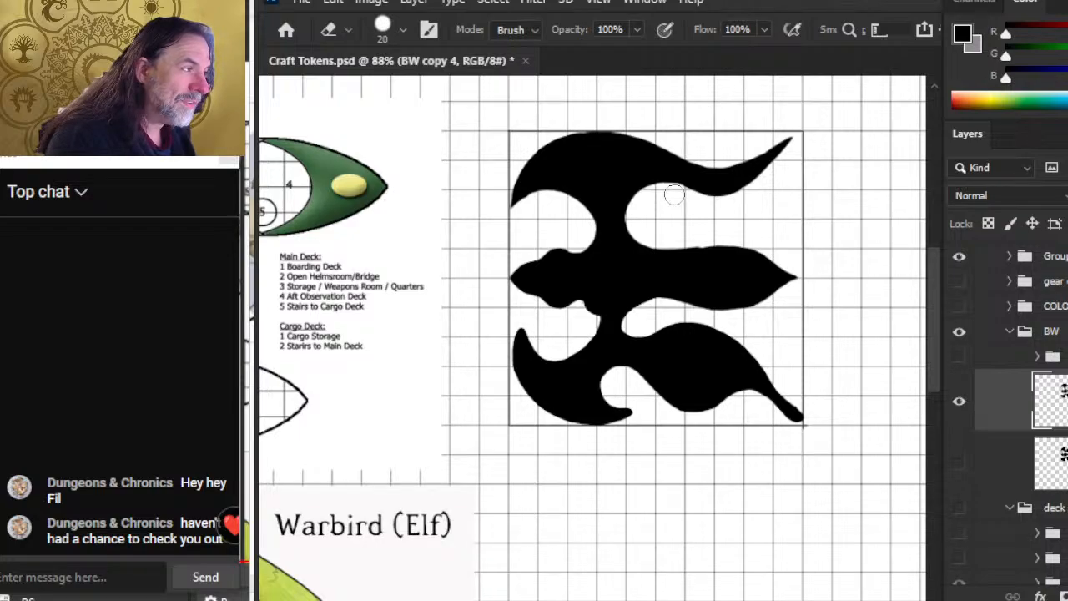
key(b)
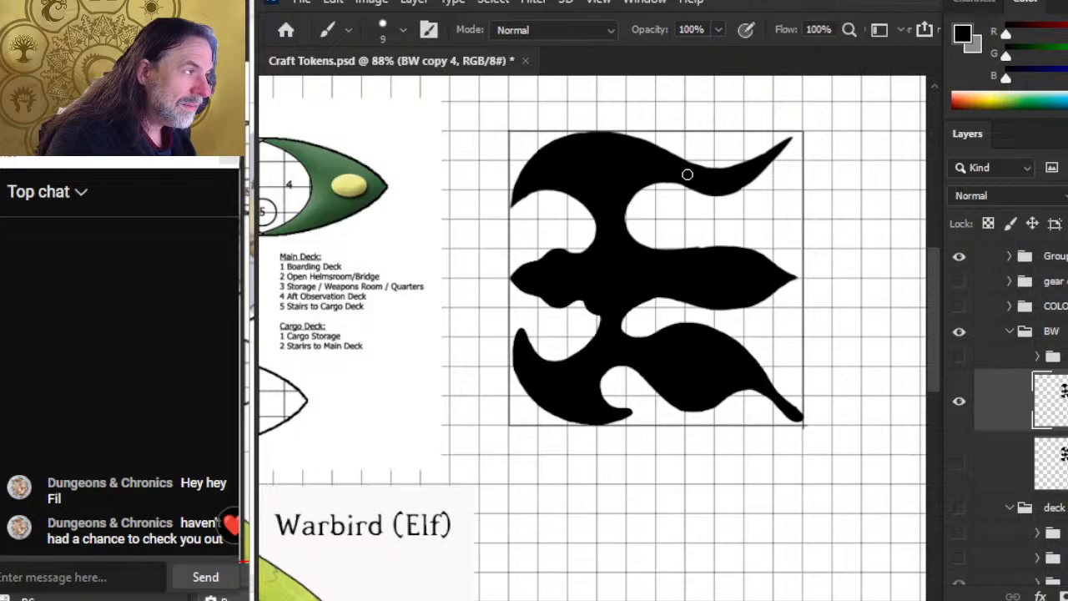
key(e)
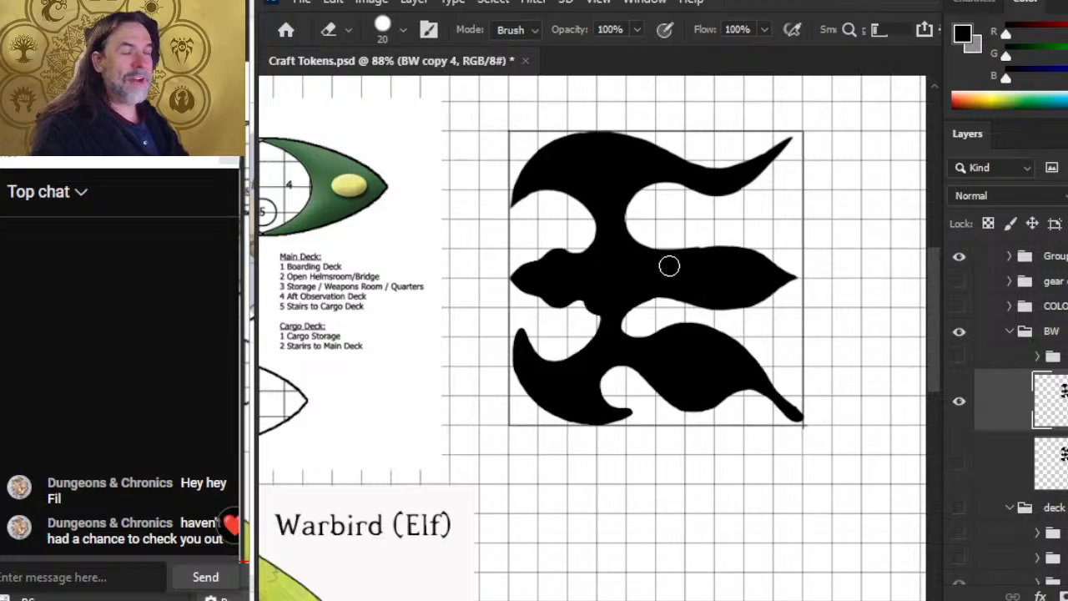
Paint a black rounded bulge on the upper edge of the hull's rear, filled down to the hull and sloping to the tip
key(b)
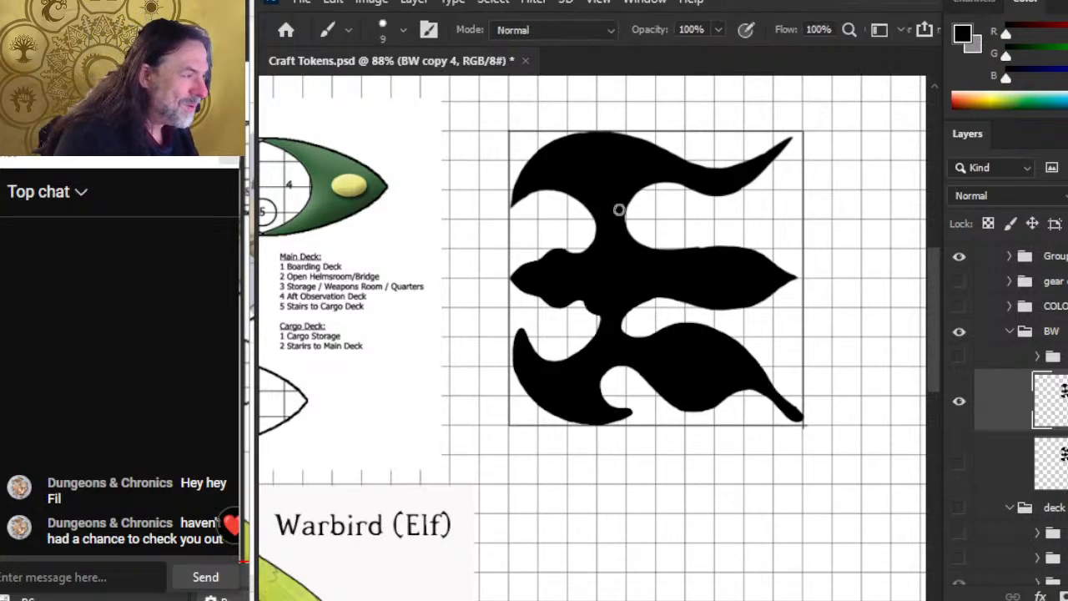
drag(654, 258, 677, 248)
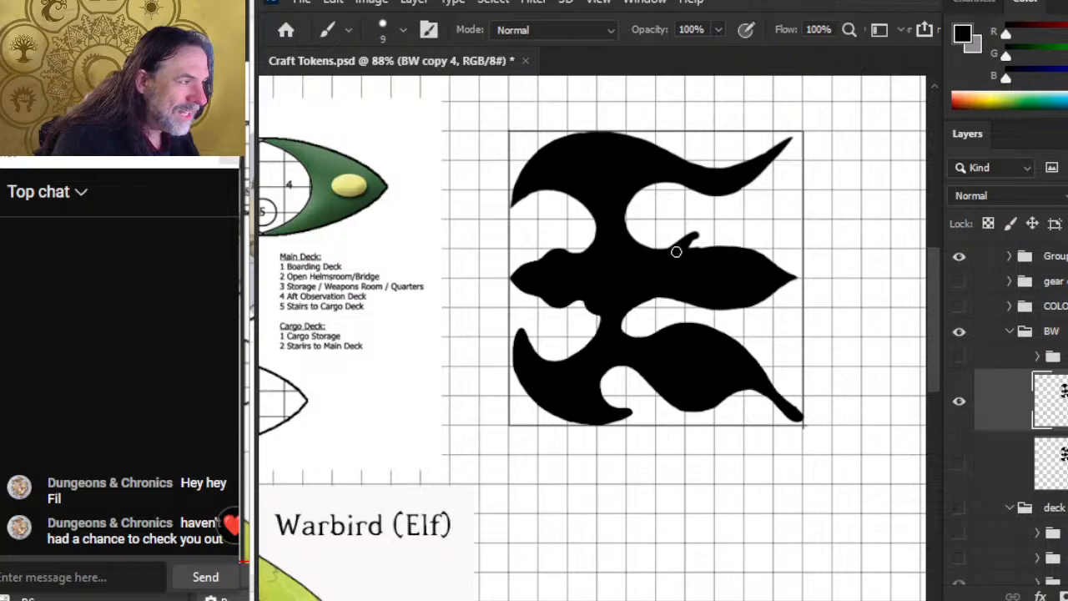
key(e)
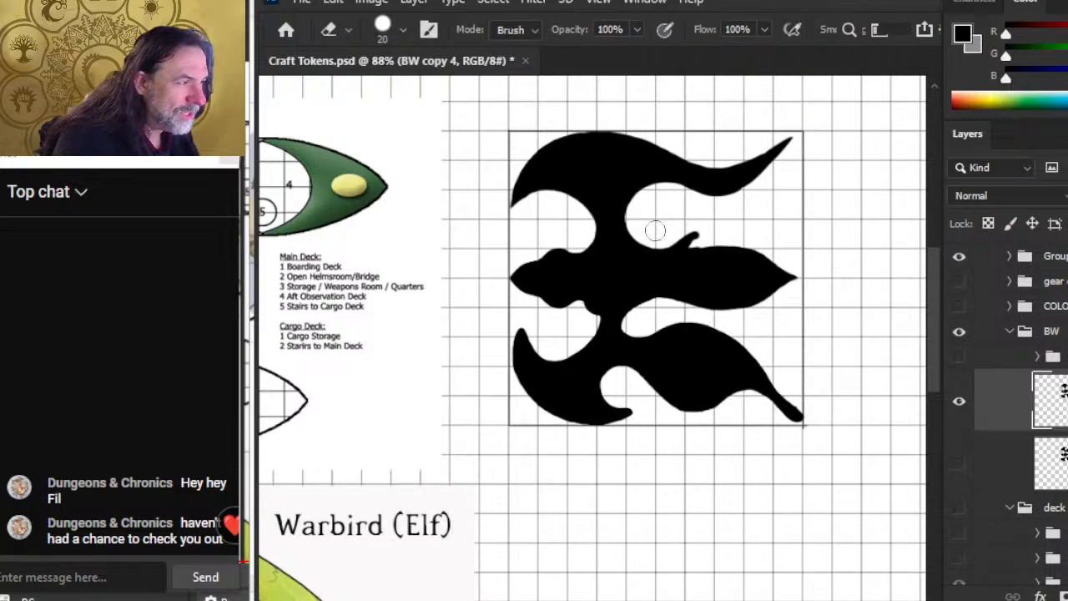
key(b)
mouse_move(680, 260)
mouse_down()
mouse_move(713, 231)
mouse_move(692, 236)
mouse_move(721, 227)
mouse_move(692, 234)
mouse_move(713, 227)
mouse_up()
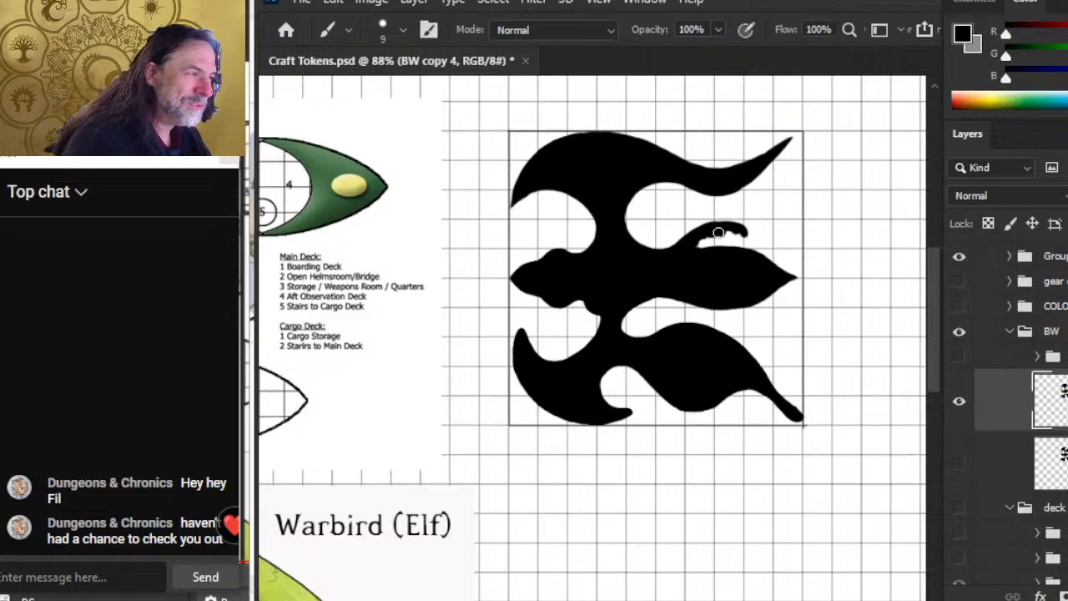
key(e)
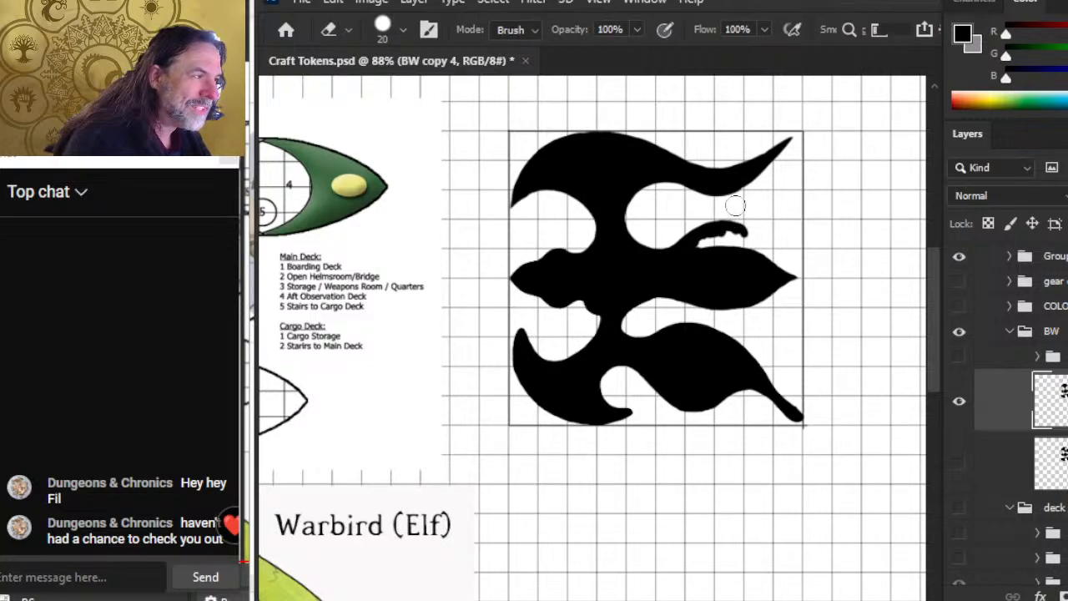
key(b)
drag(746, 236, 724, 229)
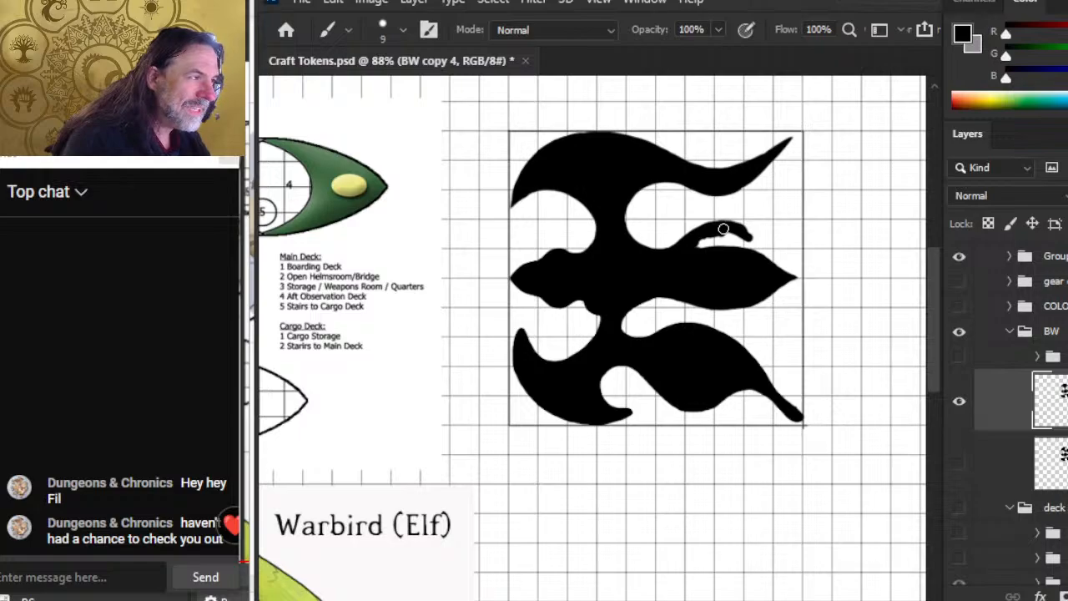
mouse_move(752, 235)
mouse_down()
mouse_move(723, 229)
mouse_move(711, 243)
mouse_move(761, 250)
mouse_move(761, 235)
mouse_move(783, 265)
mouse_up()
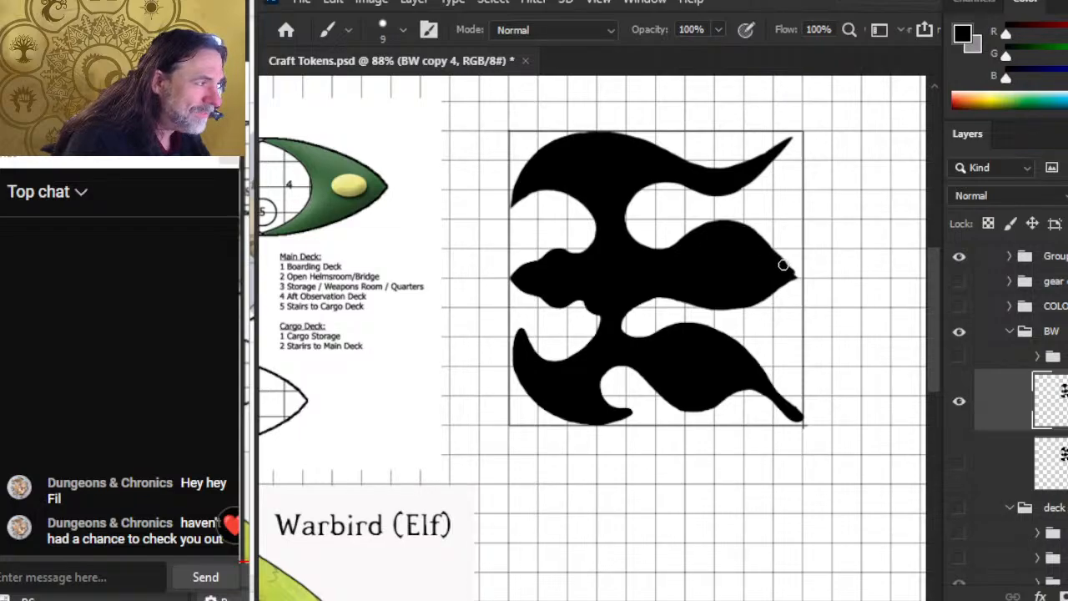
Refine the hull bulge's rear slope with Eraser and Brush into a smooth curve ending at the stern point
key(e)
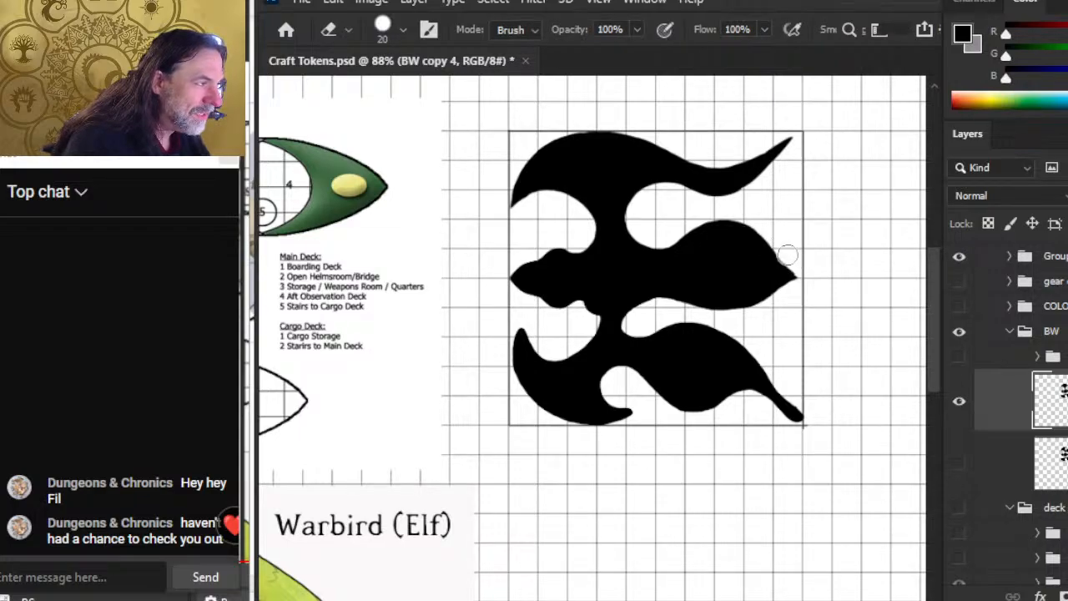
key(b)
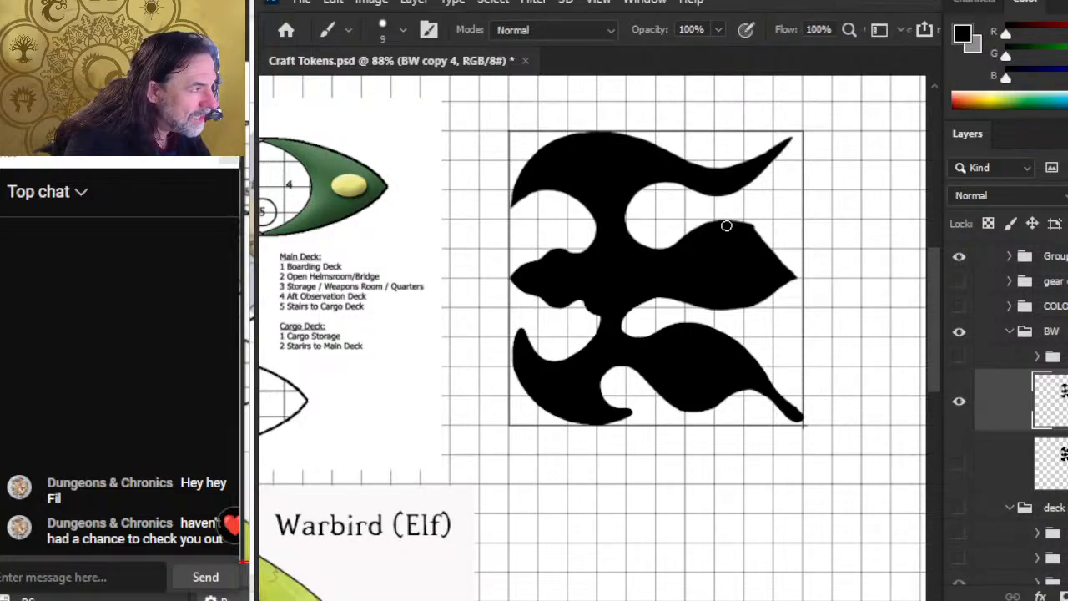
drag(739, 228, 780, 255)
key(e)
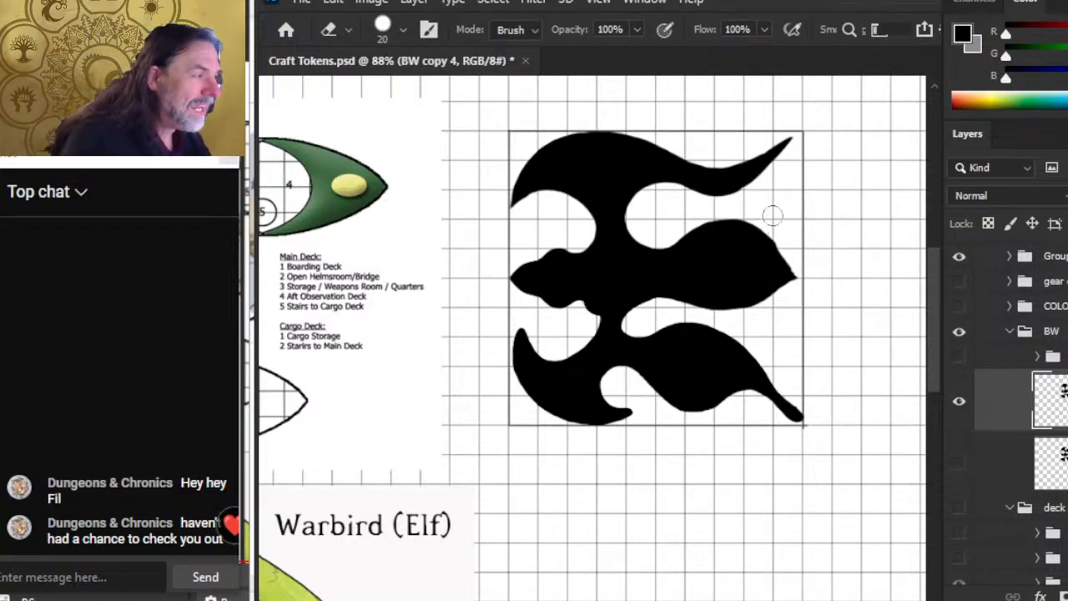
key(b)
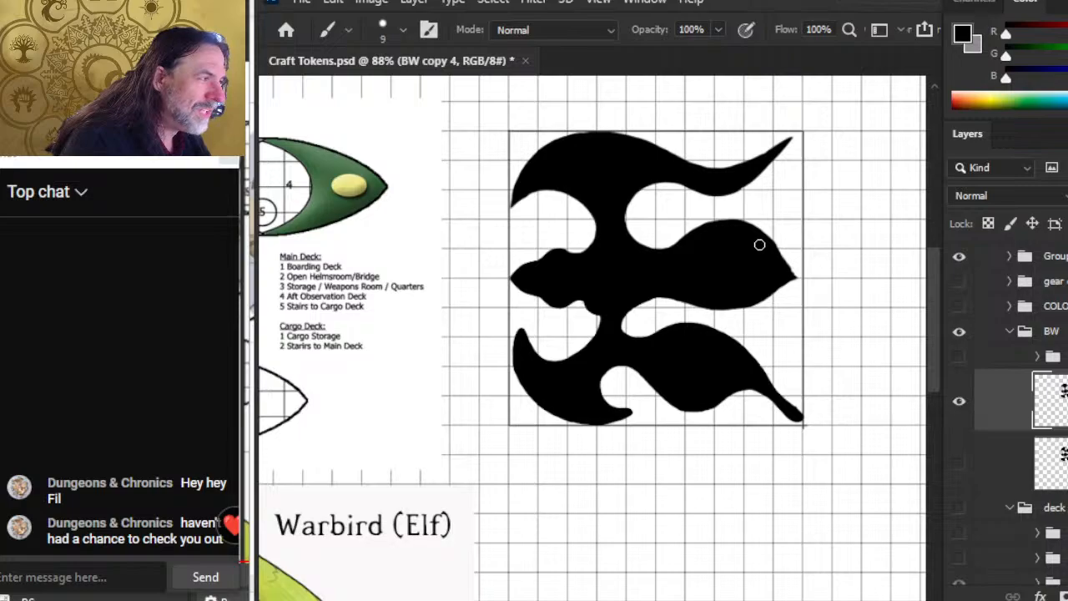
key(e)
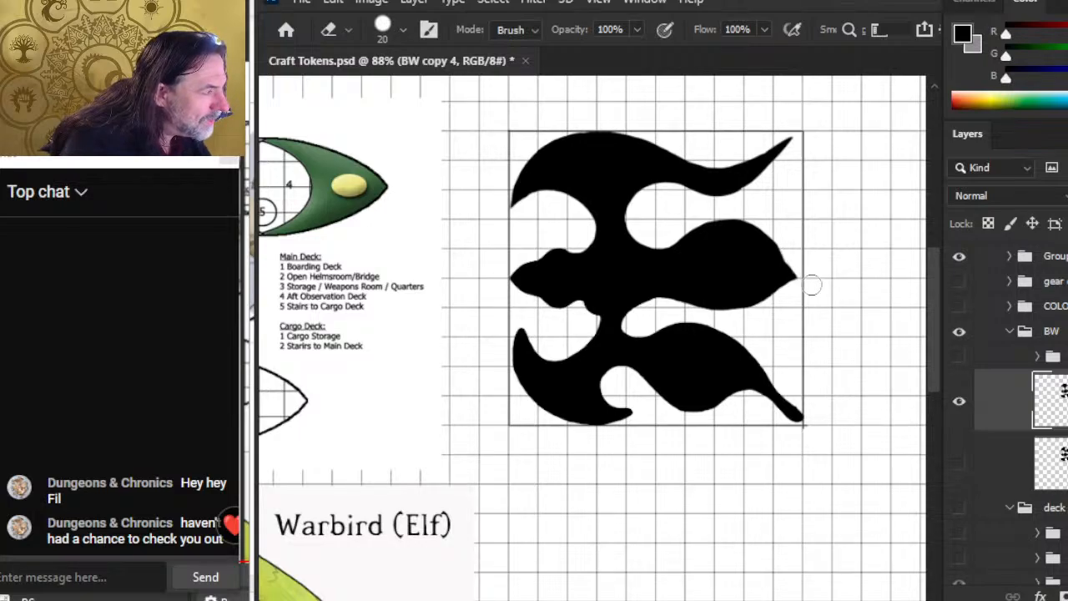
click(960, 404)
click(960, 405)
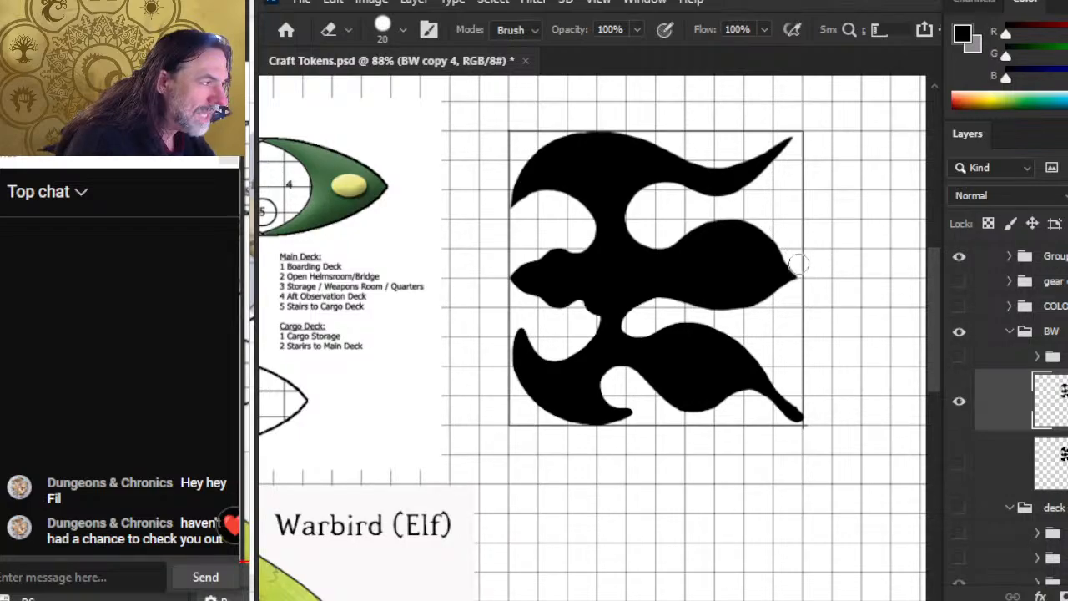
key(b)
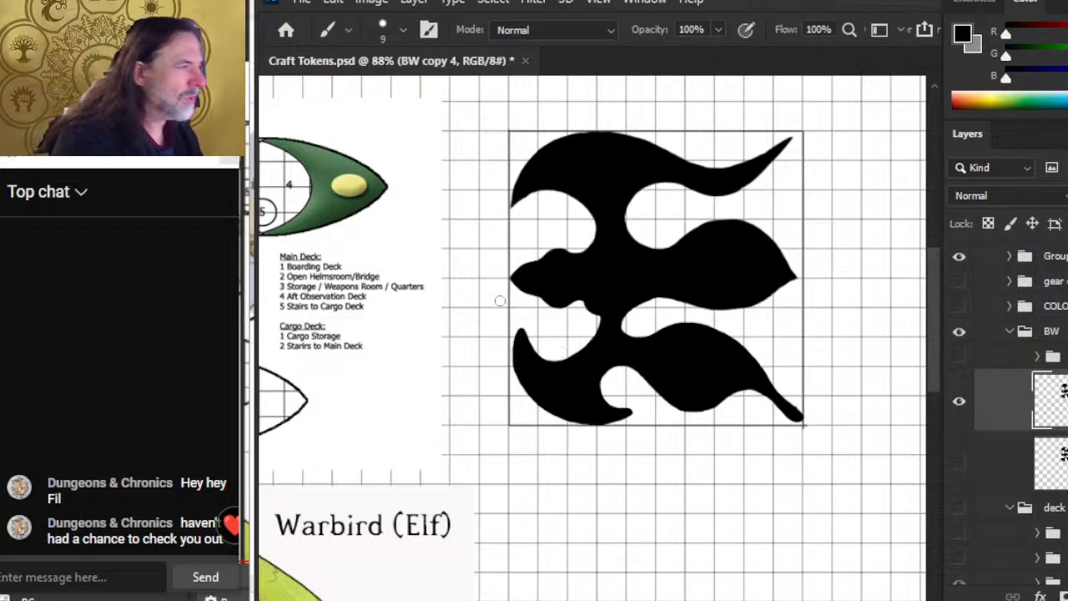
Lasso the silhouette's upper half along the hull's centreline, put it on its own layer, and hide the layer beneath
key(l)
mouse_move(563, 93)
mouse_down()
mouse_move(451, 172)
mouse_move(441, 246)
mouse_move(463, 269)
mouse_up()
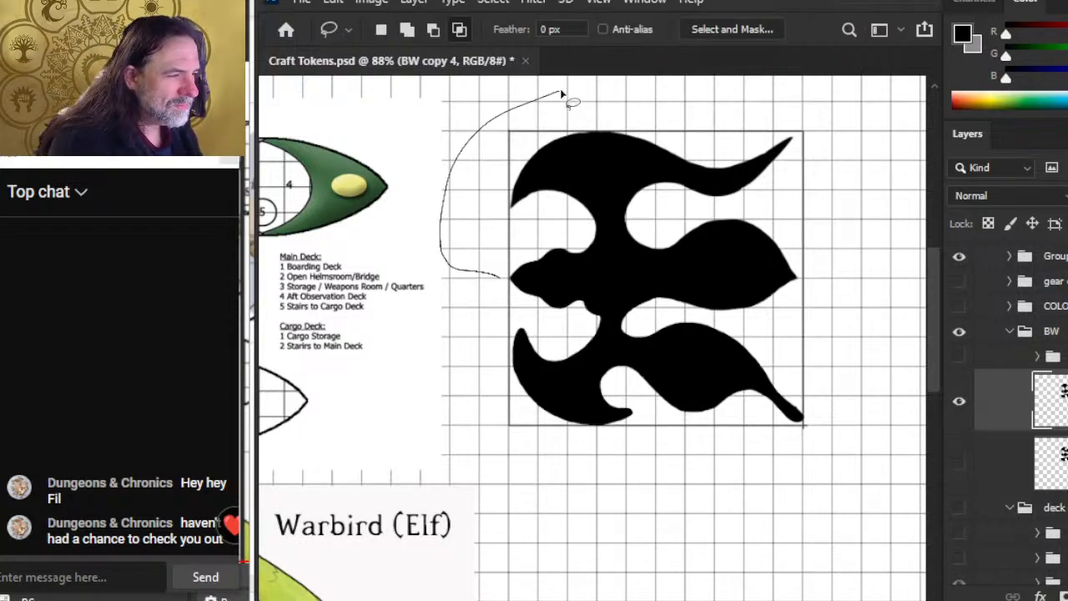
drag(527, 278, 756, 278)
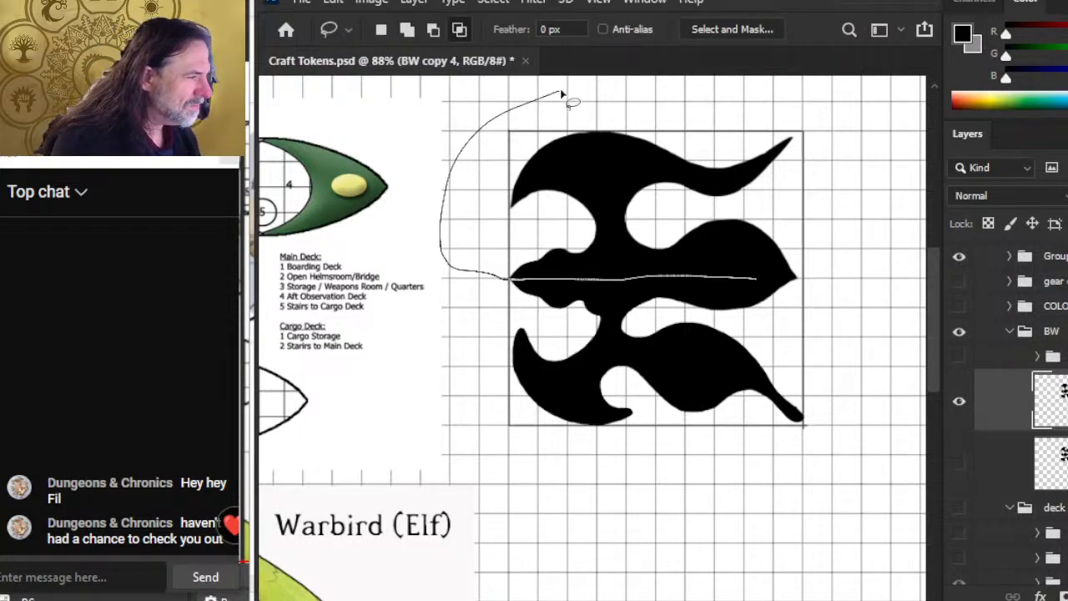
drag(818, 255, 565, 95)
mouse_move(489, 269)
shift+mouse_down()
mouse_move(524, 287)
mouse_move(541, 278)
shift+mouse_up()
key(ctrl+shift+j)
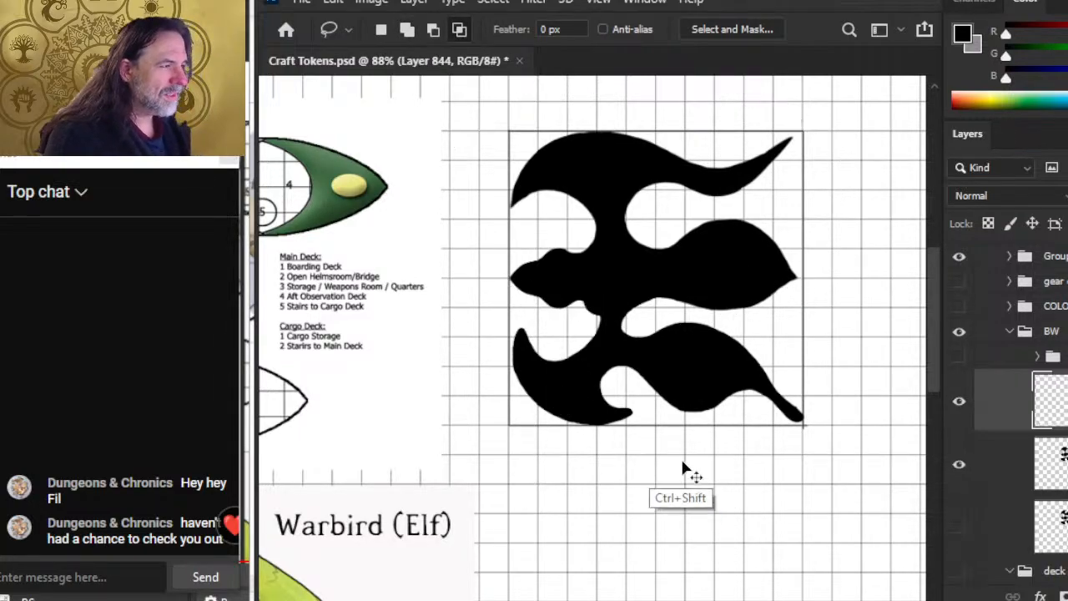
right_click(629, 233)
click(718, 409)
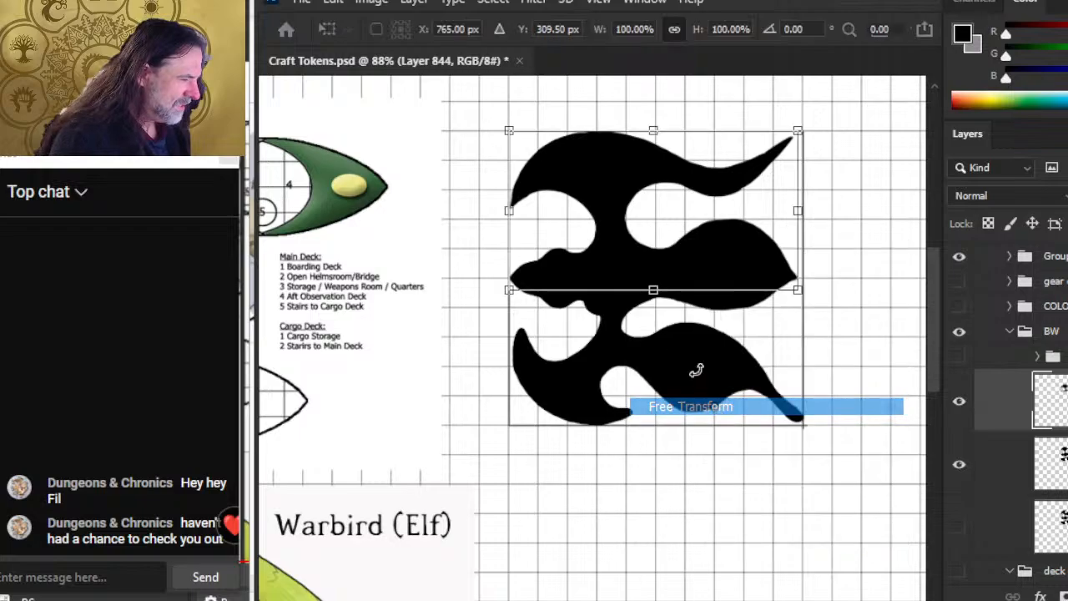
key(Return)
click(959, 472)
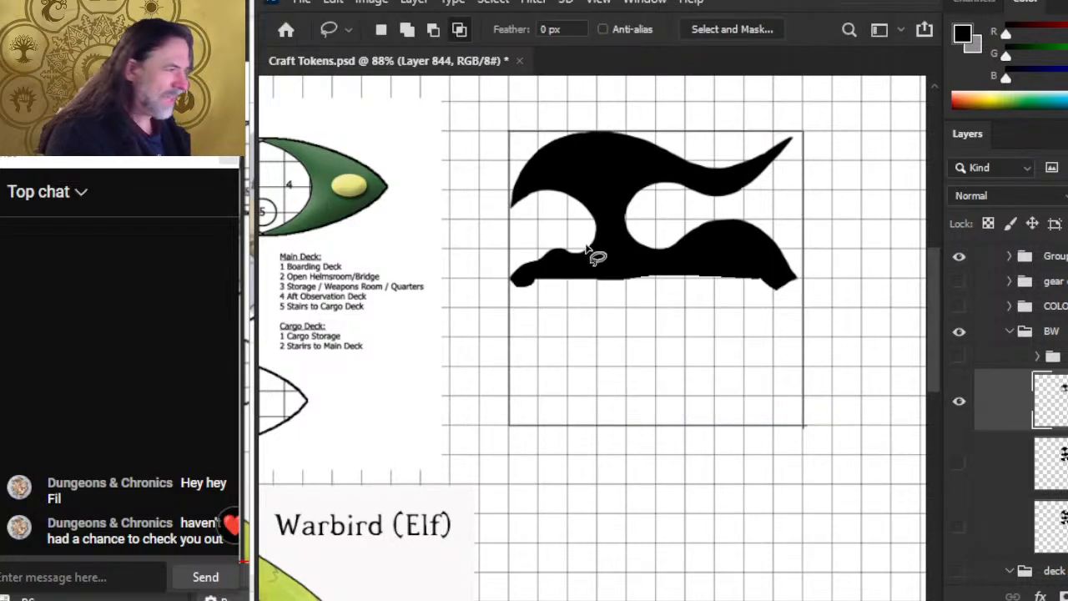
Duplicate the upper-half layer and flip the copy vertically
right_click(609, 224)
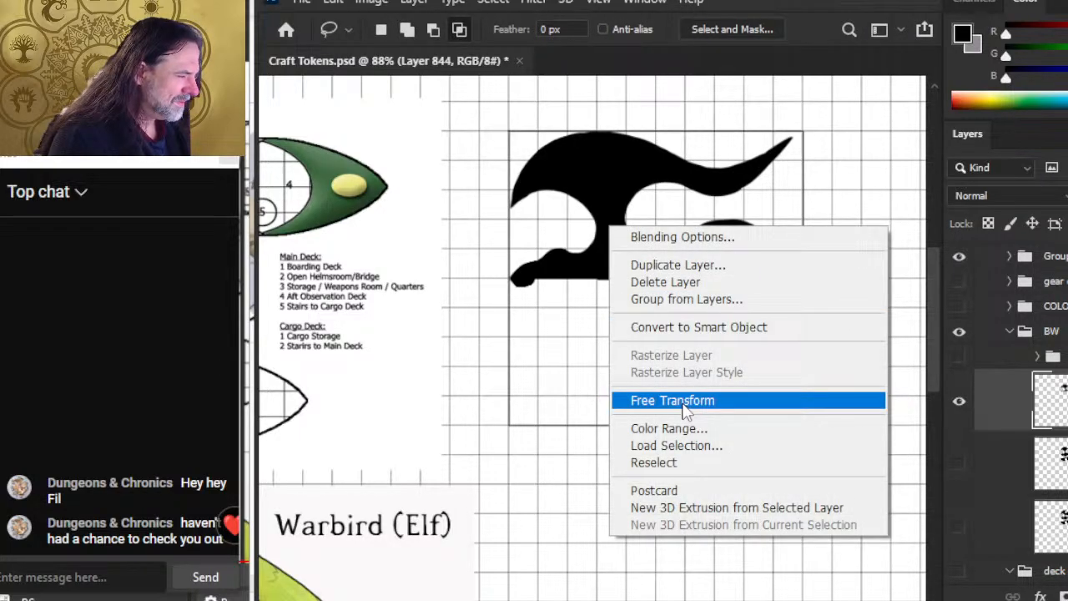
right_click(1007, 404)
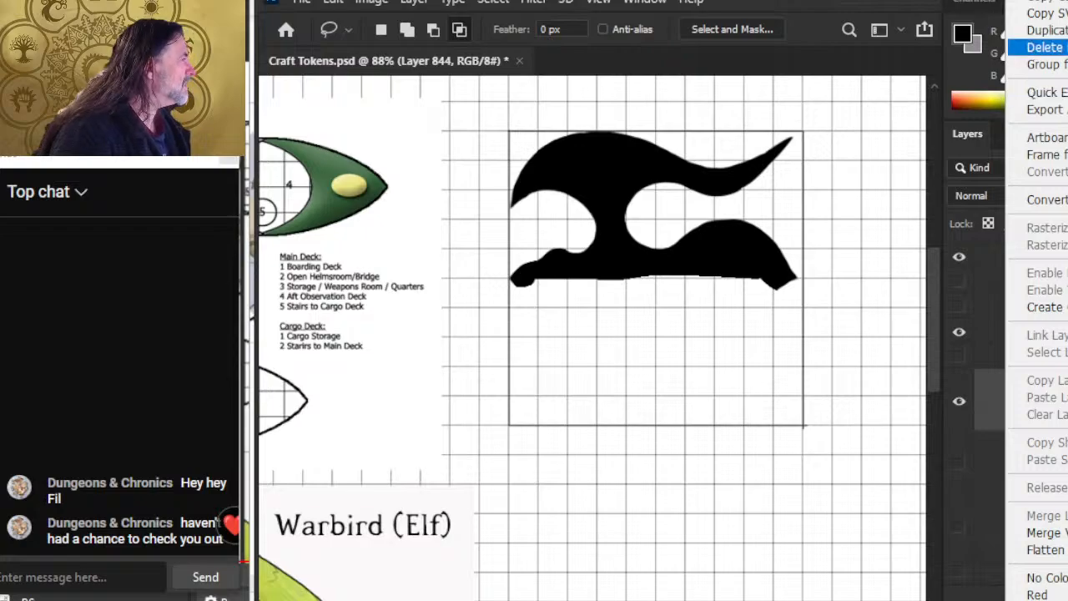
click(1035, 30)
key(Return)
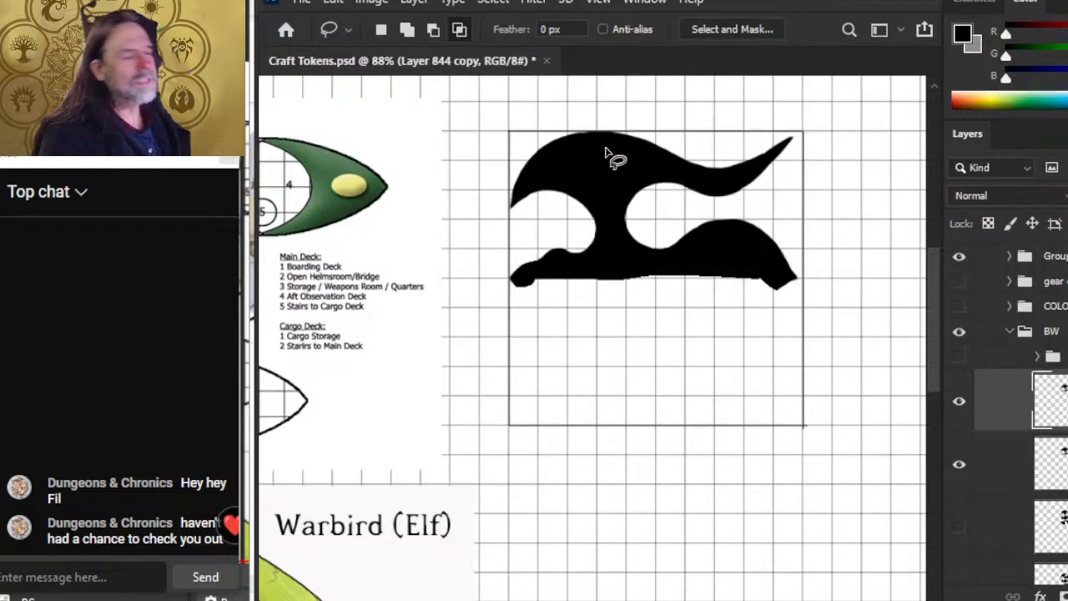
right_click(673, 169)
click(764, 342)
right_click(643, 266)
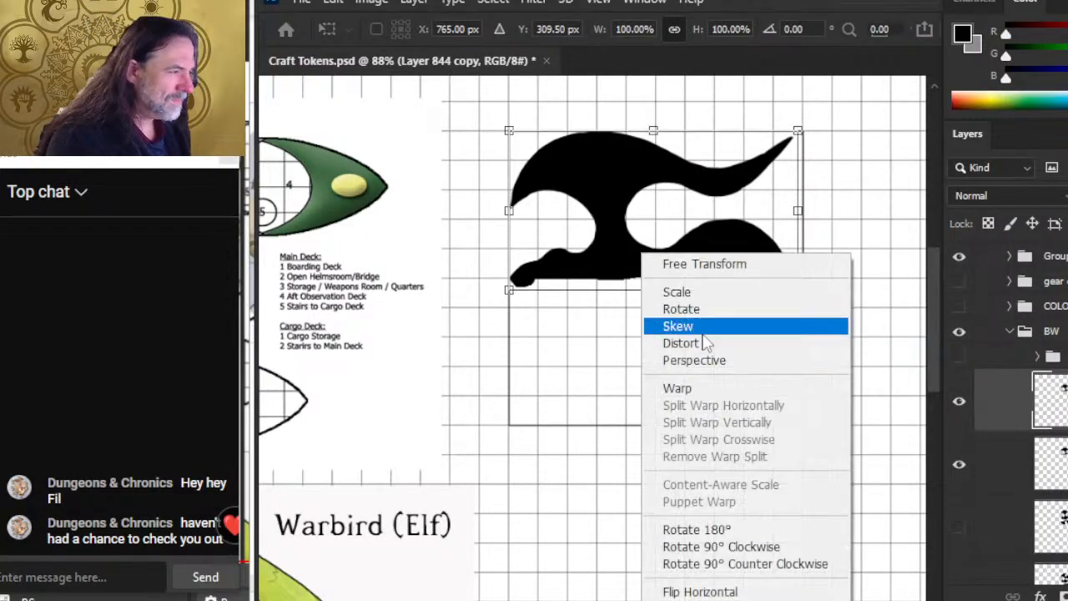
click(782, 595)
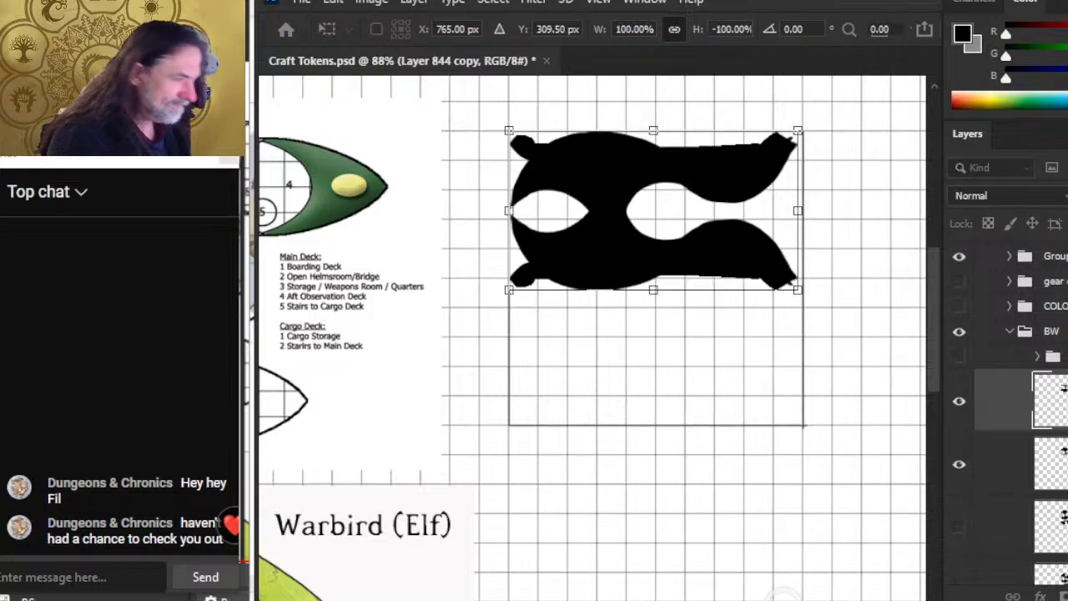
key(Return)
Move the flipped half straight down until it meets the upper half along the hull's centreline and forms a symmetrical ship
key(v)
key(shift+Down)
key(shift+Down)
key(shift+Down)
key(shift+Down)
key(shift+Down)
key(shift+Down)
key(shift+Down)
key(shift+Down)
key(shift+Down)
key(shift+Down)
key(shift+Down)
key(shift+Down)
key(shift+Down)
key(shift+Down)
key(shift+Down)
key(shift+Down)
key(shift+Down)
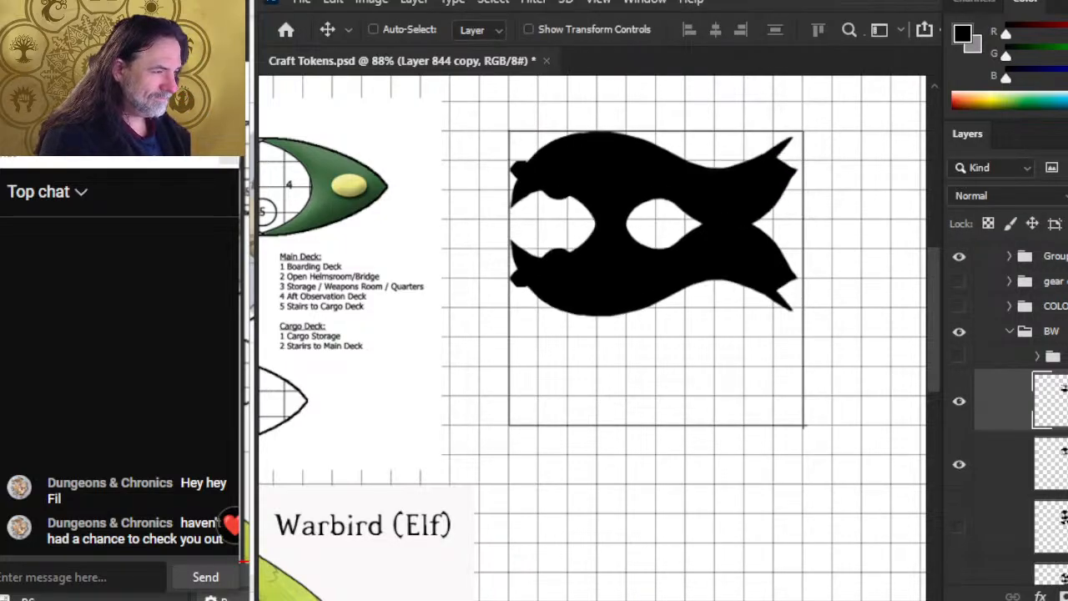
key(shift+Down)
key(shift+Down)
key(shift+Down)
key(shift+Up)
key(shift+Up)
key(shift+Up)
key(shift+Down)
key(Down)
key(Down)
key(Down)
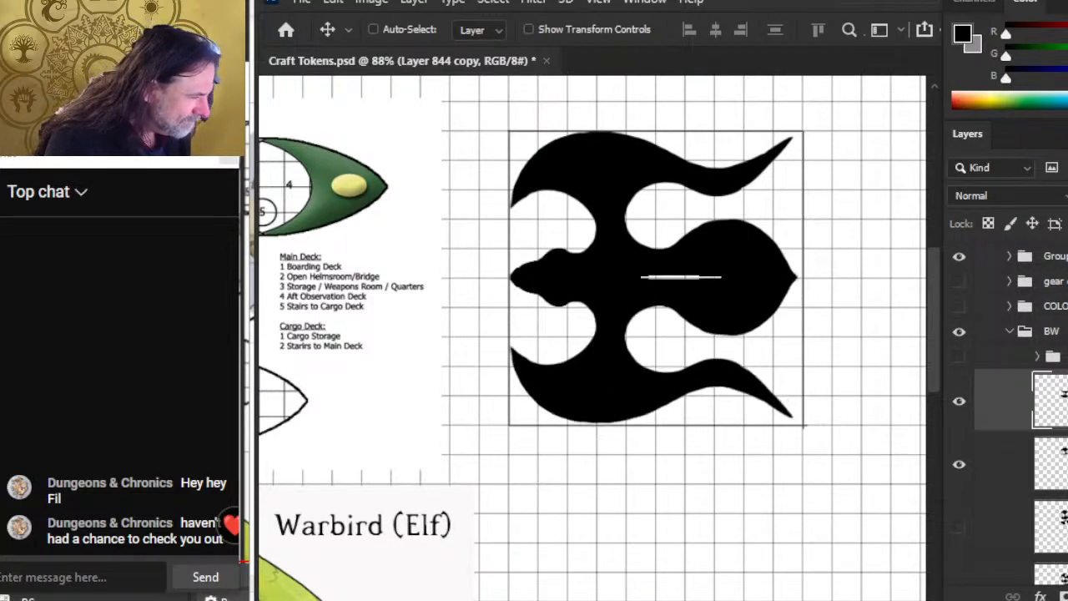
key(Down)
key(Down)
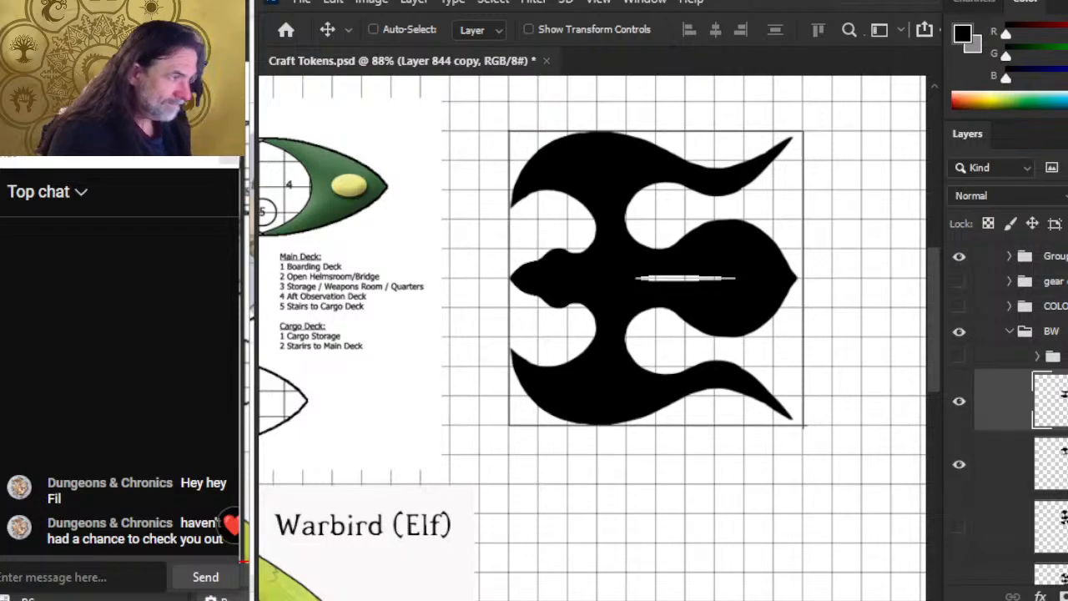
Merge the mirrored half down into the upper-half layer and paint the white gap along the hull's centreline black
right_click(1057, 422)
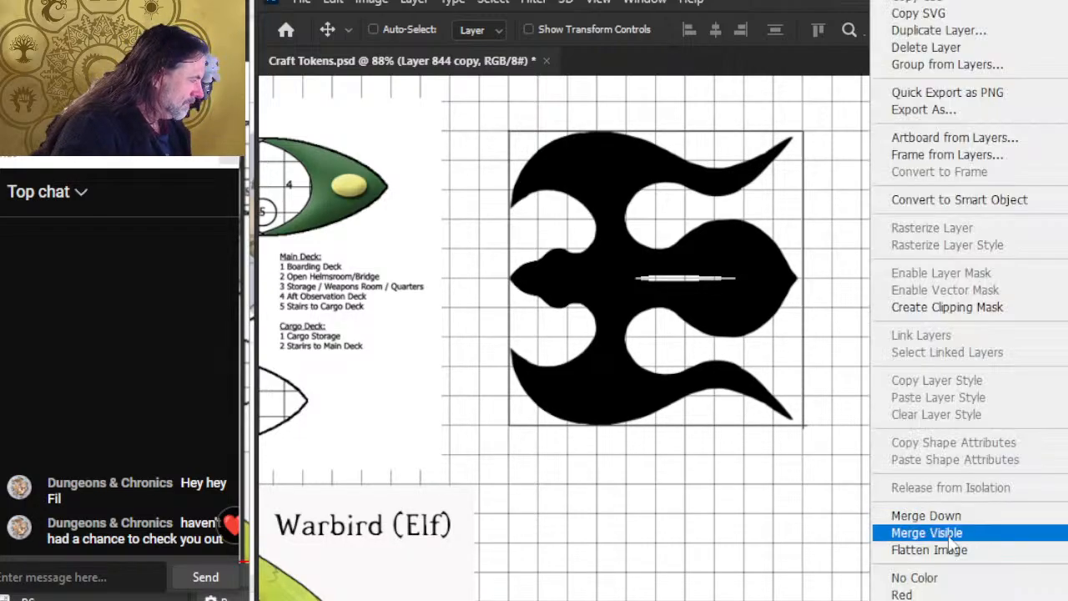
click(942, 516)
key(b)
drag(664, 279, 711, 278)
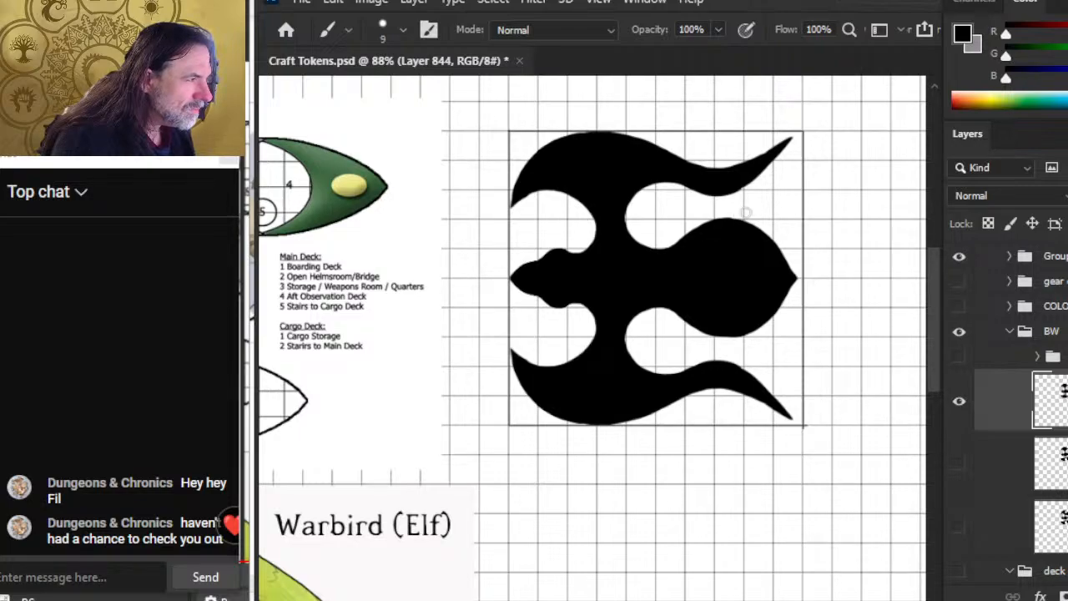
Reshape the upper edge of the rear hull bulb and erase a slight inward curve leading to the stern point
key(e)
key(ctrl+z)
key(ctrl+z)
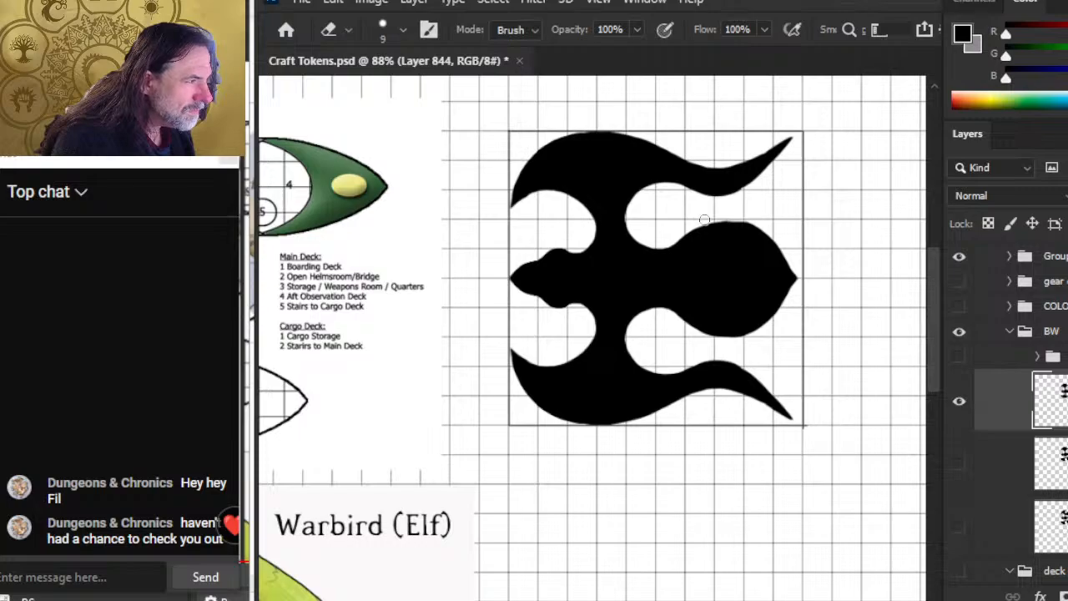
key(b)
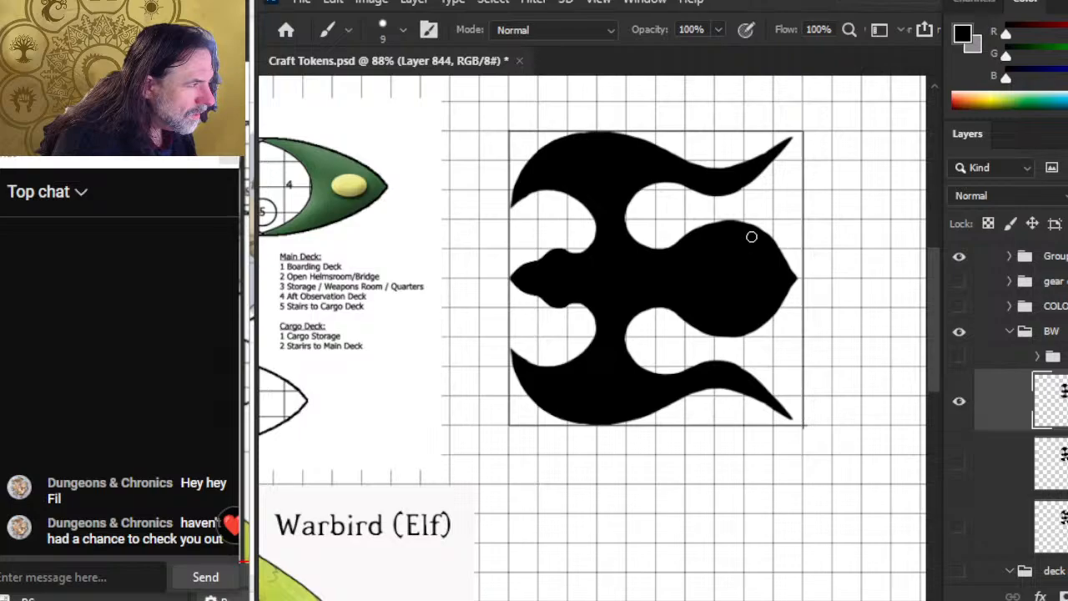
key(e)
drag(765, 220, 793, 252)
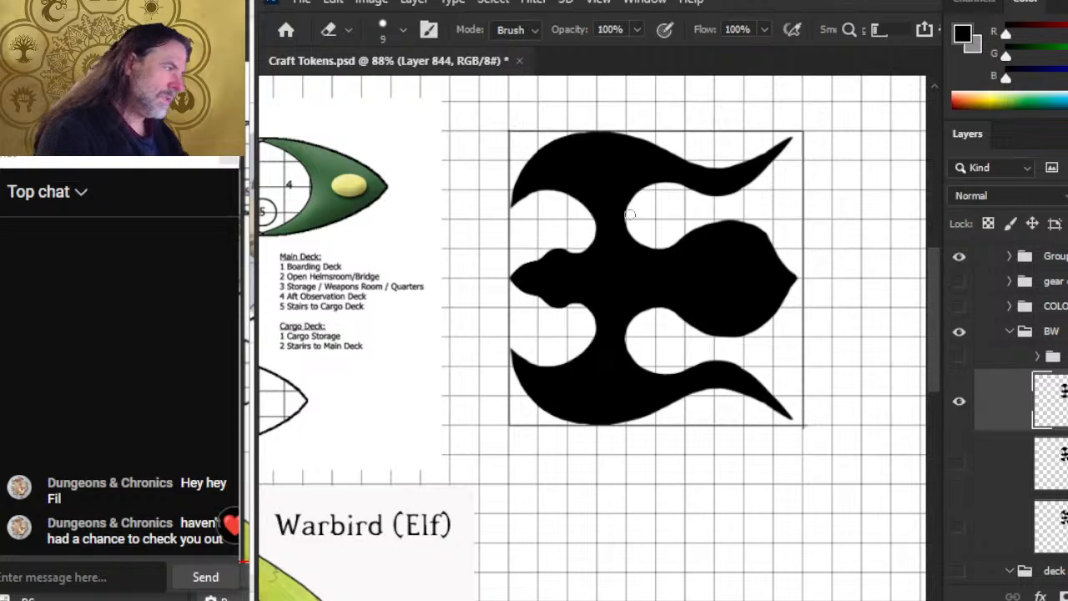
Smooth the hull's upper edge between the wing's inner curve and the rear bulb with black brush strokes and small erasures
key(alt+Tab)
key(alt+Tab)
key(space)
drag(511, 378, 541, 363)
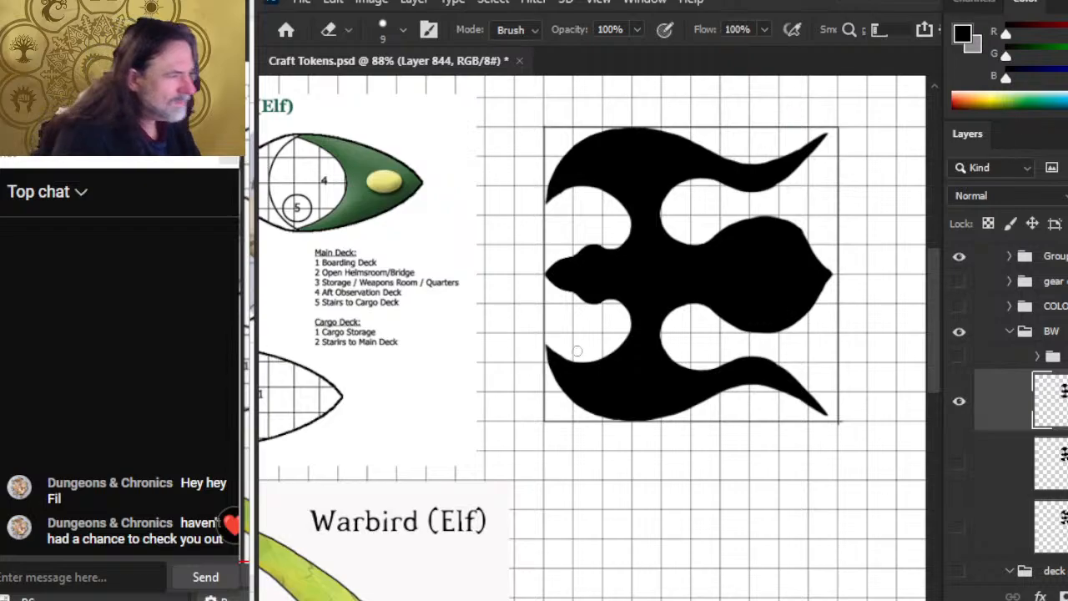
drag(523, 274, 544, 279)
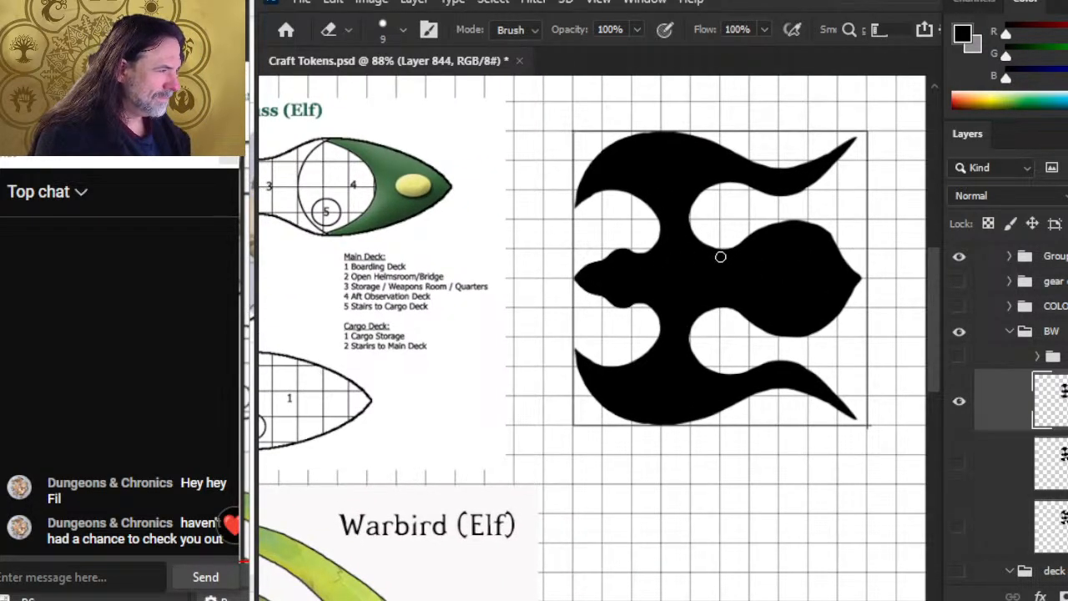
key(b)
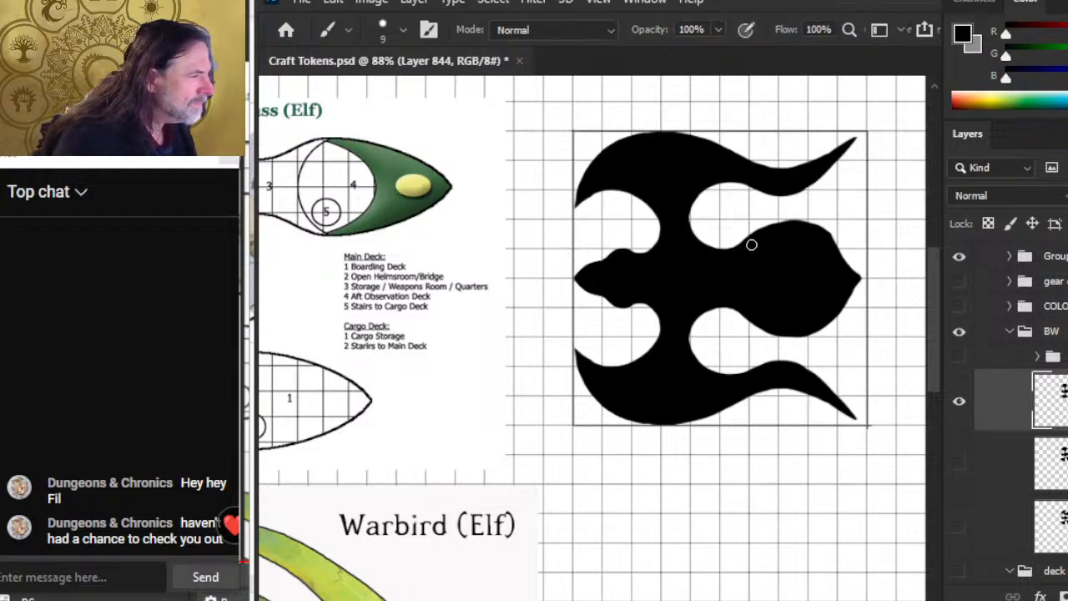
mouse_move(698, 253)
mouse_down()
mouse_move(737, 243)
mouse_move(703, 253)
mouse_up()
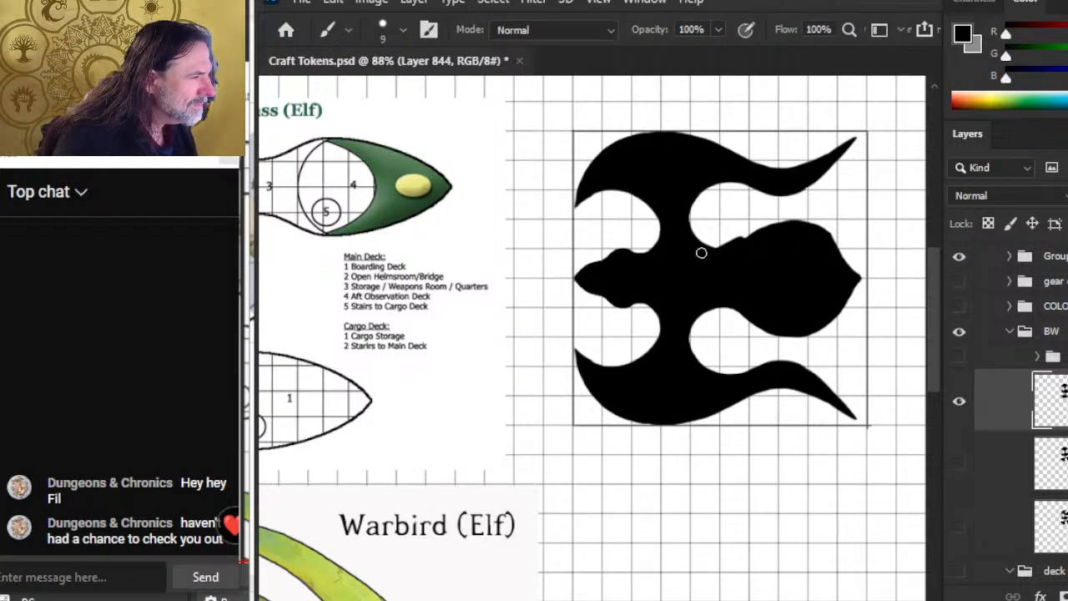
key(e)
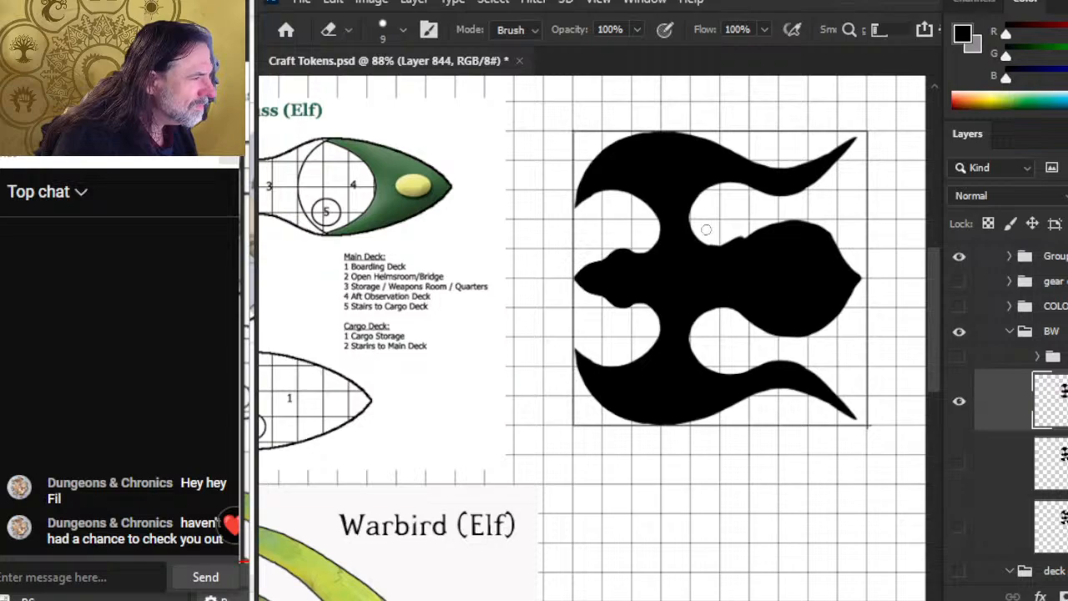
key(b)
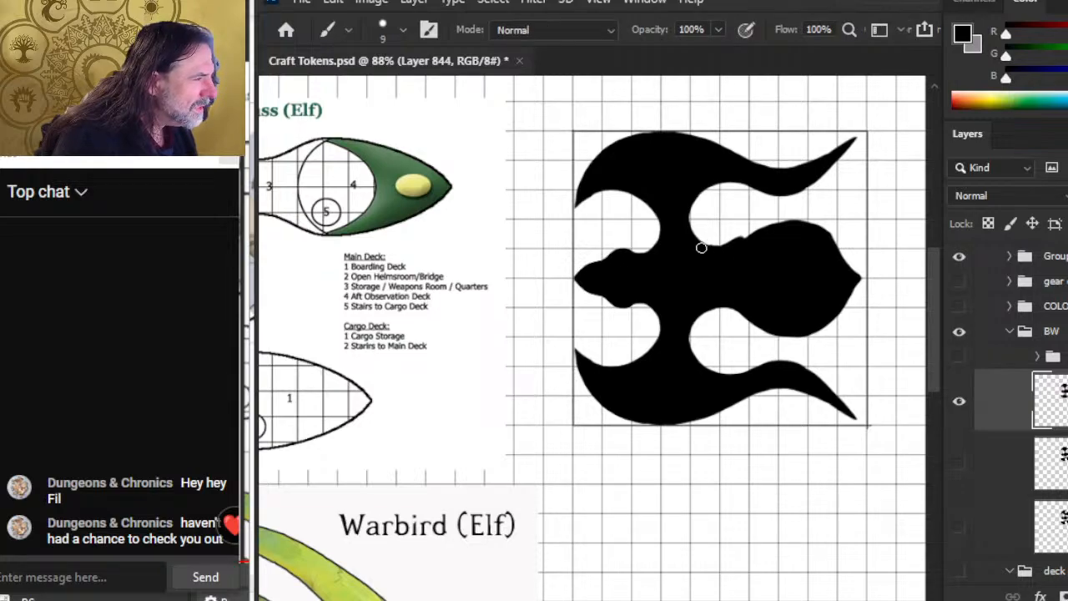
mouse_move(717, 250)
mouse_down()
mouse_move(765, 226)
mouse_move(759, 234)
mouse_move(806, 223)
mouse_move(826, 232)
mouse_up()
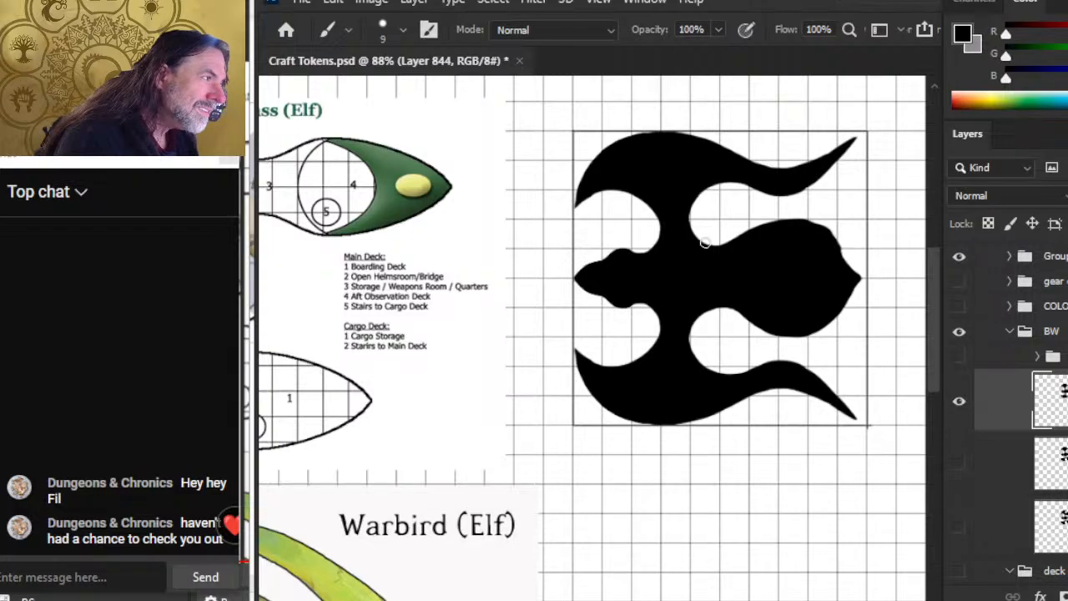
Lasso the upper half of the bird head at the bow, nudge it upward away from the lower half, and deselect
mouse_move(755, 314)
mouse_down()
mouse_move(706, 293)
mouse_move(994, 384)
mouse_move(626, 359)
mouse_up()
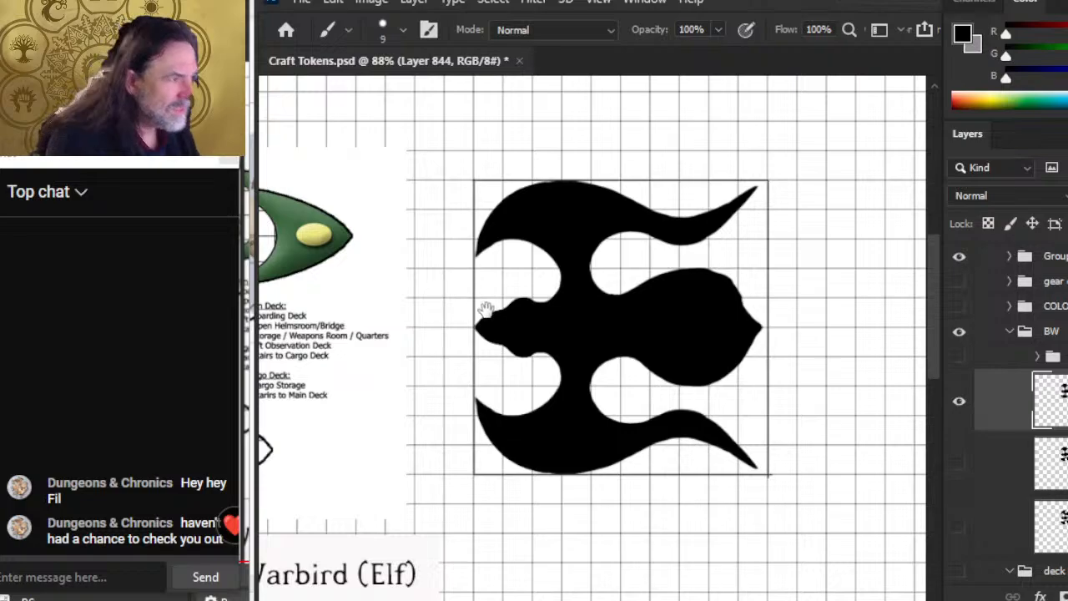
key(l)
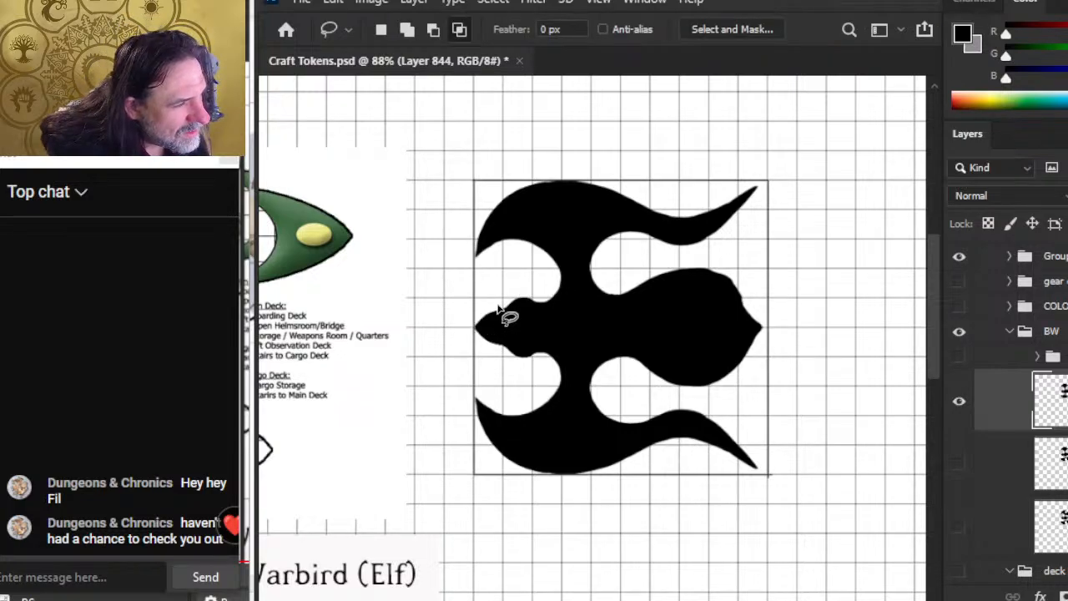
drag(505, 289, 457, 321)
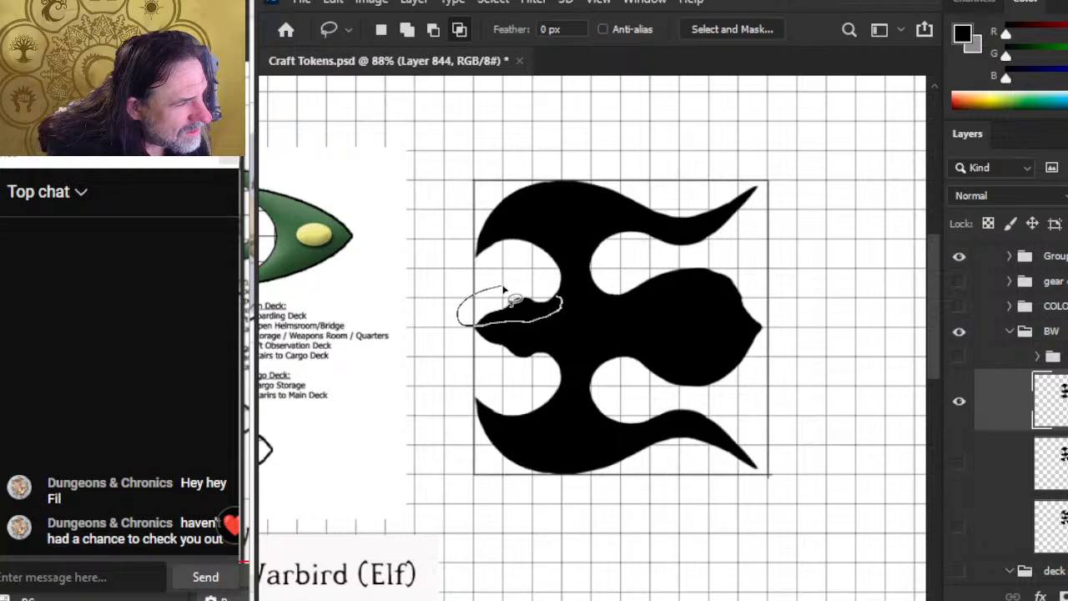
drag(558, 289, 544, 283)
key(v)
key(Up)
key(Up)
key(Up)
key(Up)
key(Up)
key(Up)
key(Up)
key(Up)
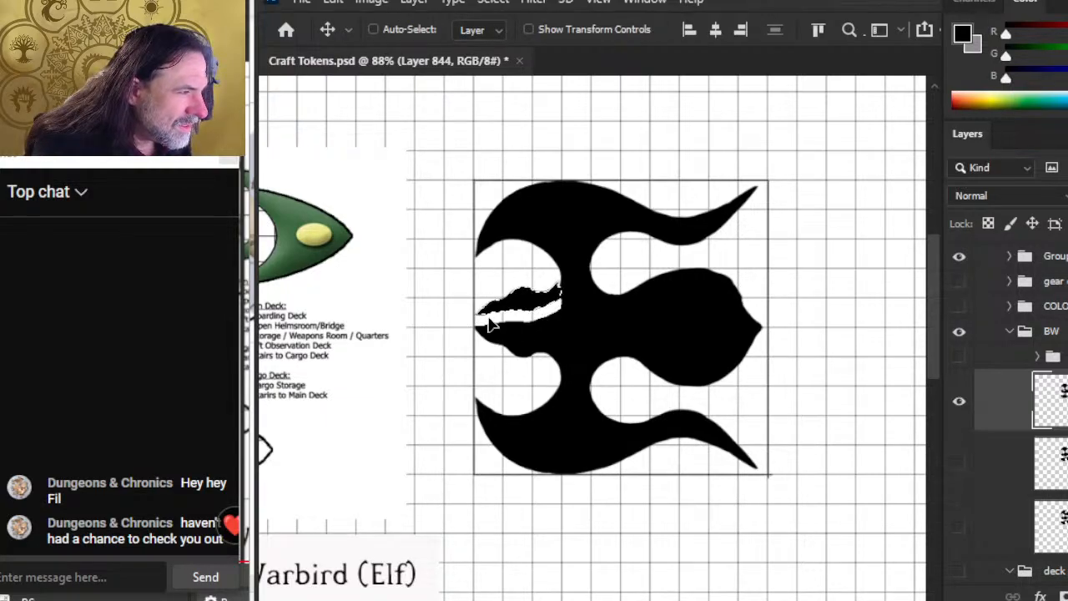
key(l)
click(444, 281)
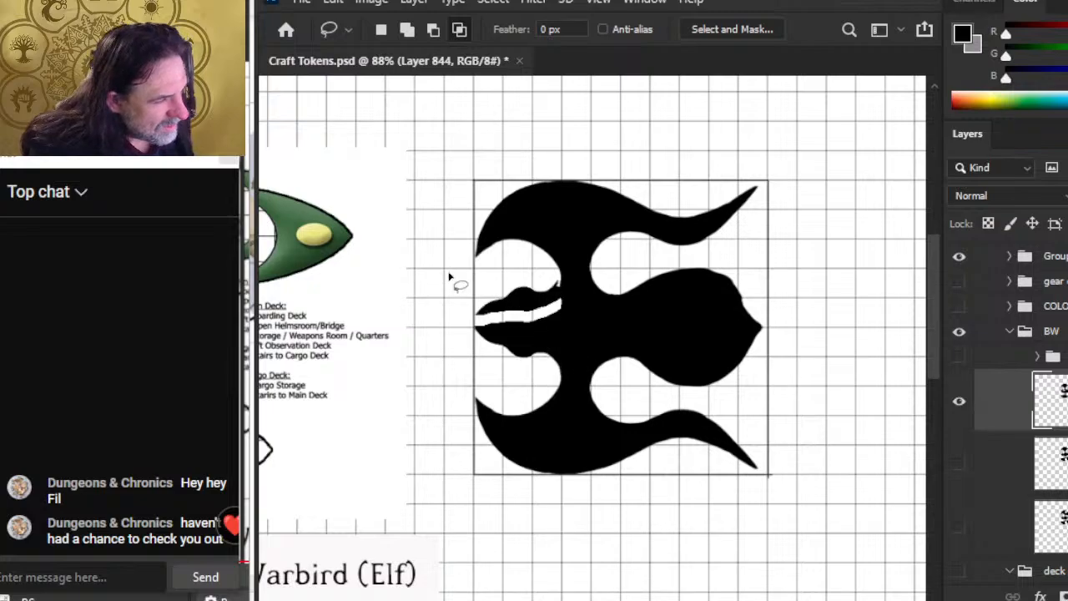
Blend the raised head into the wing's front curve and erase a horizontal mouth slit along the centreline
key(b)
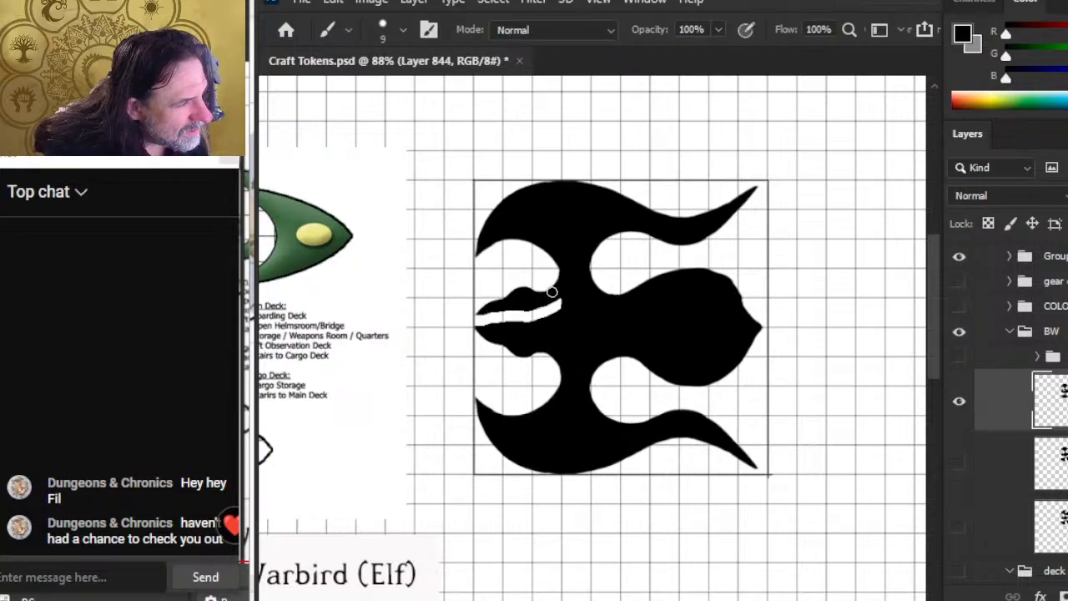
key(e)
mouse_move(464, 329)
mouse_down()
mouse_move(522, 329)
mouse_move(481, 323)
mouse_up()
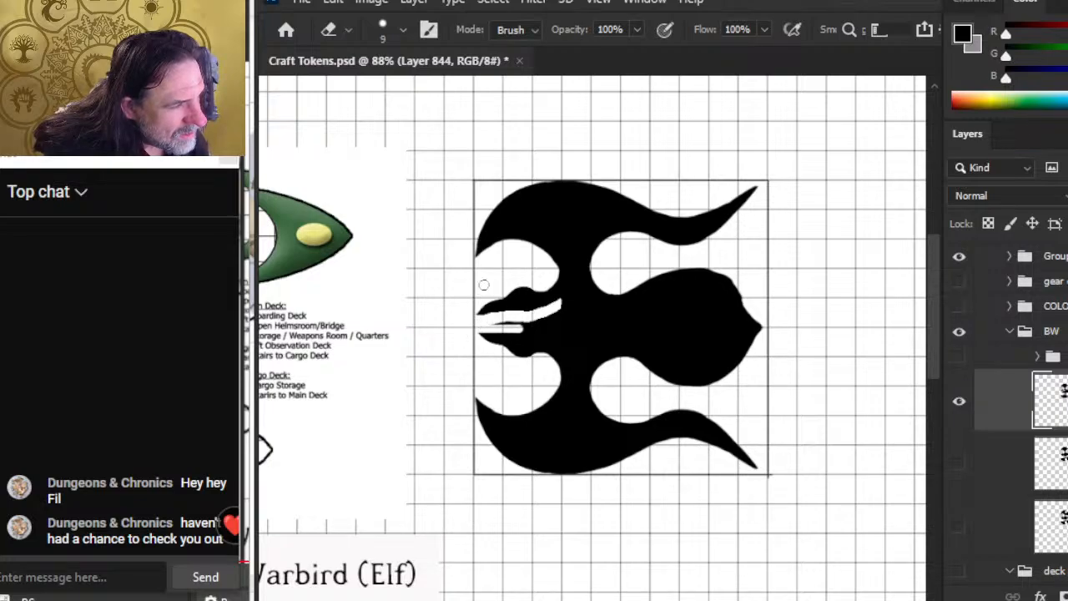
Paint the upper beak down to the bow point and fill the white gap left under the raised head black
key(b)
drag(505, 309, 480, 322)
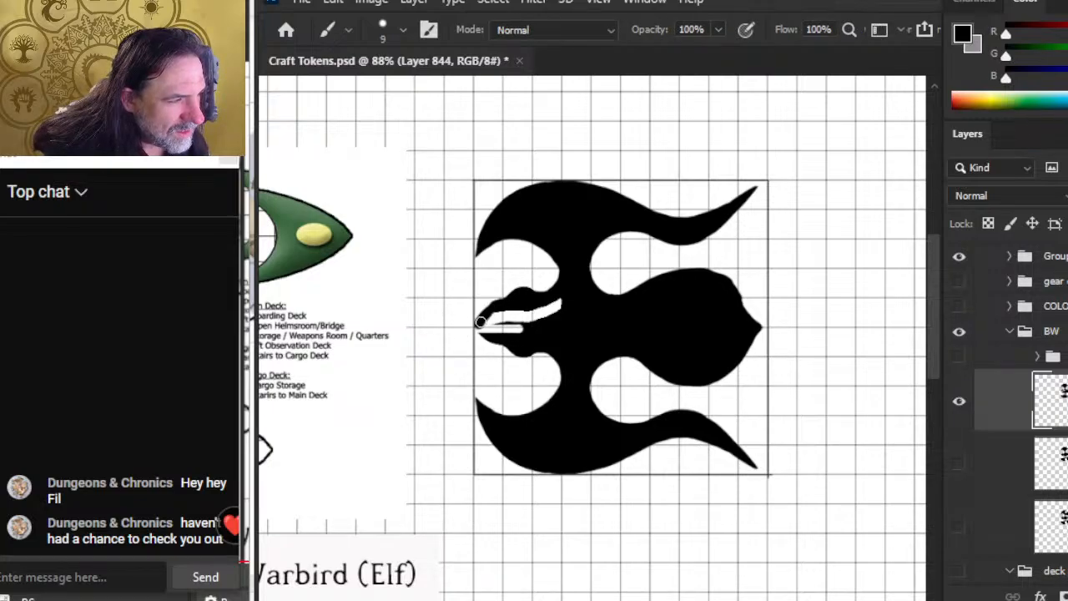
key(e)
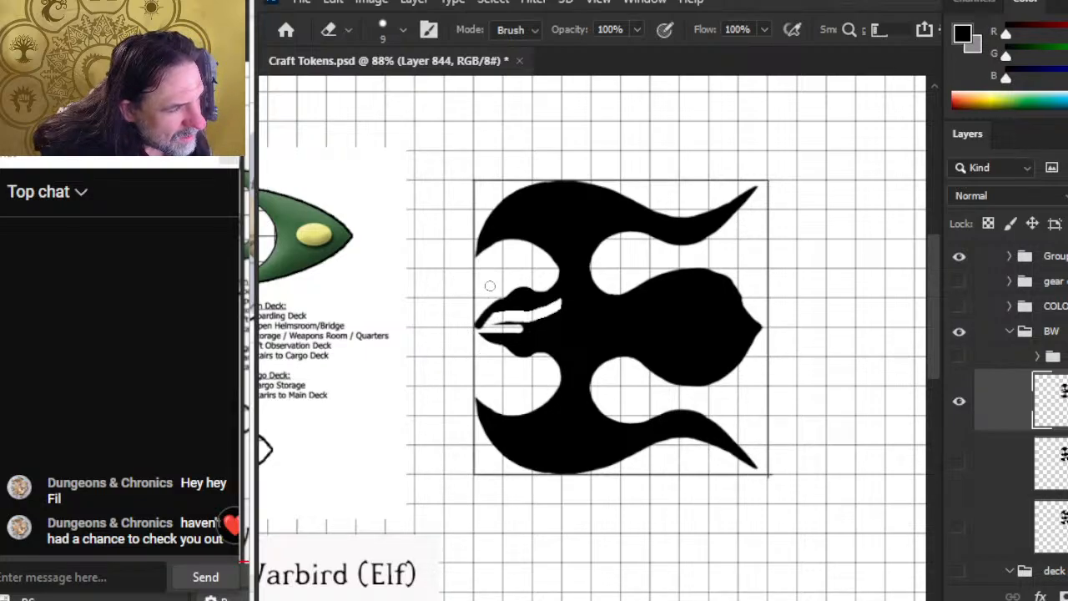
key(b)
mouse_move(564, 313)
mouse_down()
mouse_move(505, 314)
mouse_move(549, 313)
mouse_up()
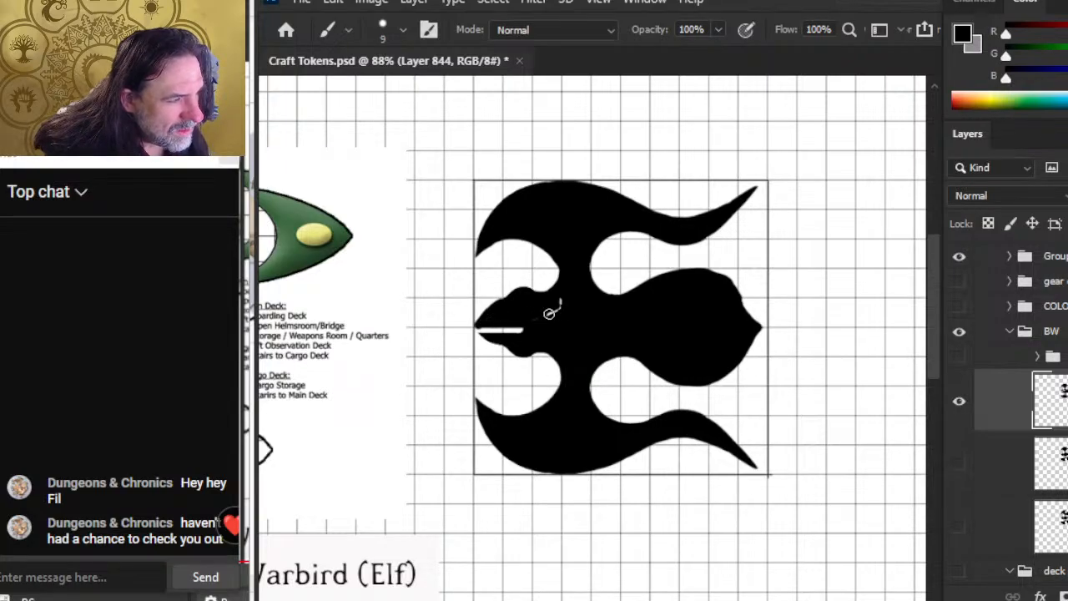
Hook the upper beak's tip down over the mouth slit and erase the front of the lower beak to shorten it
key(e)
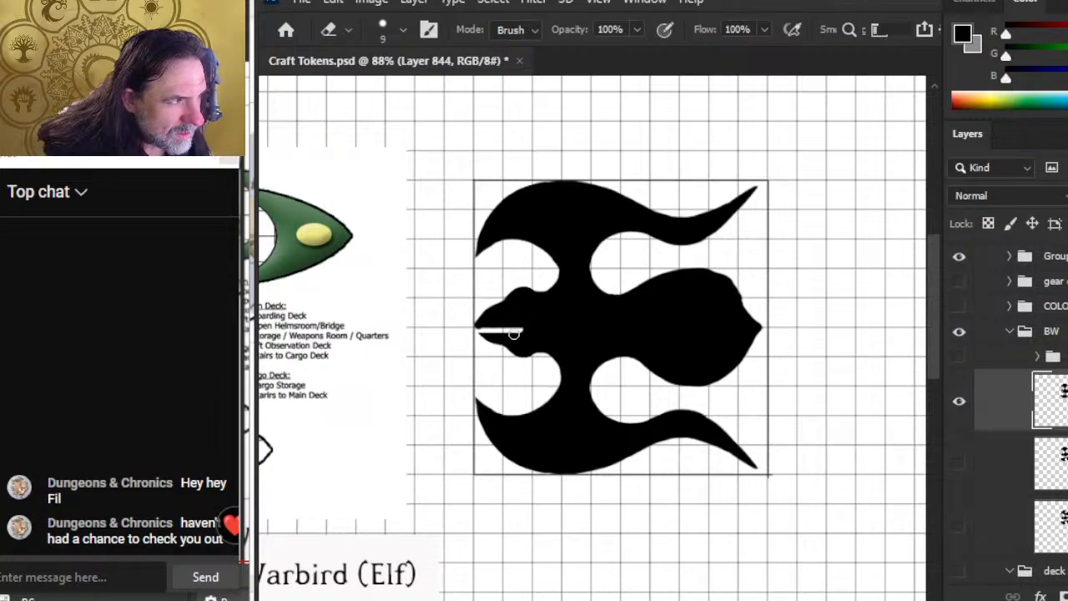
key(b)
drag(484, 324, 474, 329)
key(e)
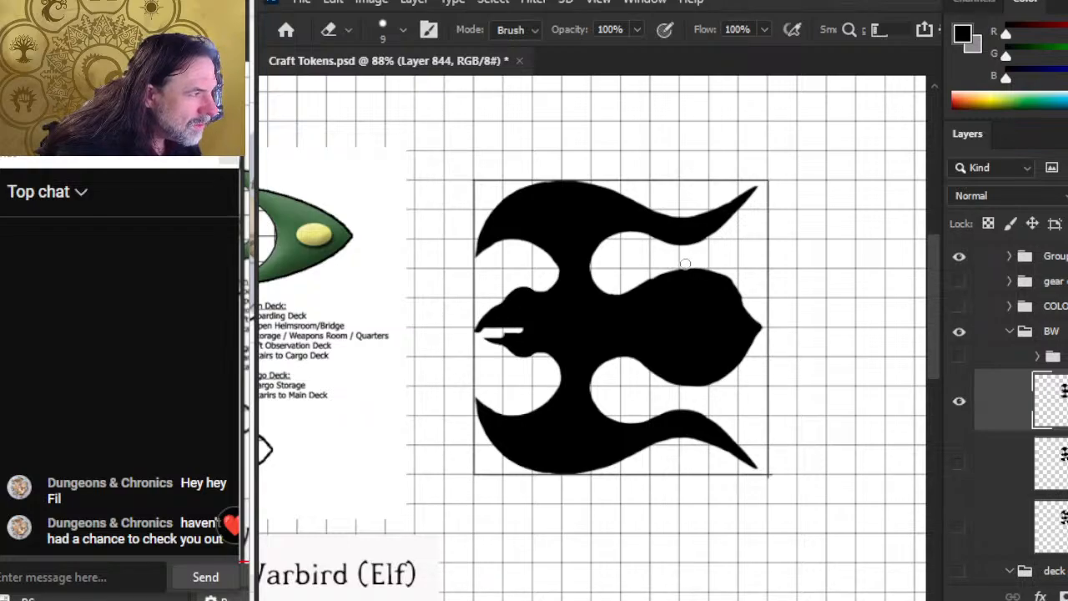
Refine the rear hull's upper curve and the neck notch behind the wing by alternately erasing and painting the edge
mouse_move(628, 310)
mouse_down()
mouse_move(788, 320)
mouse_move(627, 307)
mouse_move(667, 267)
mouse_up()
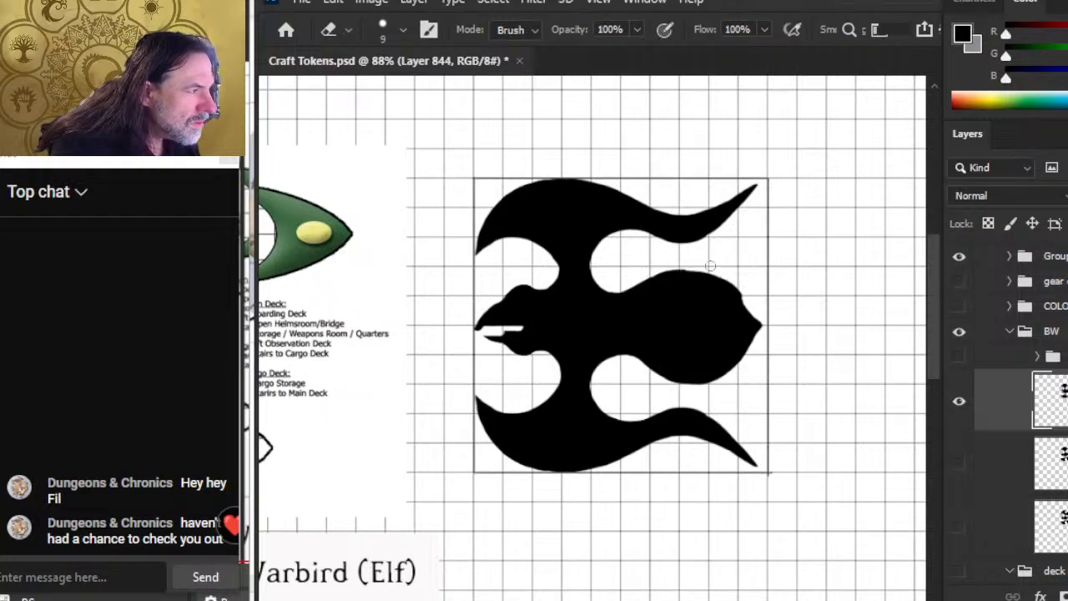
key(b)
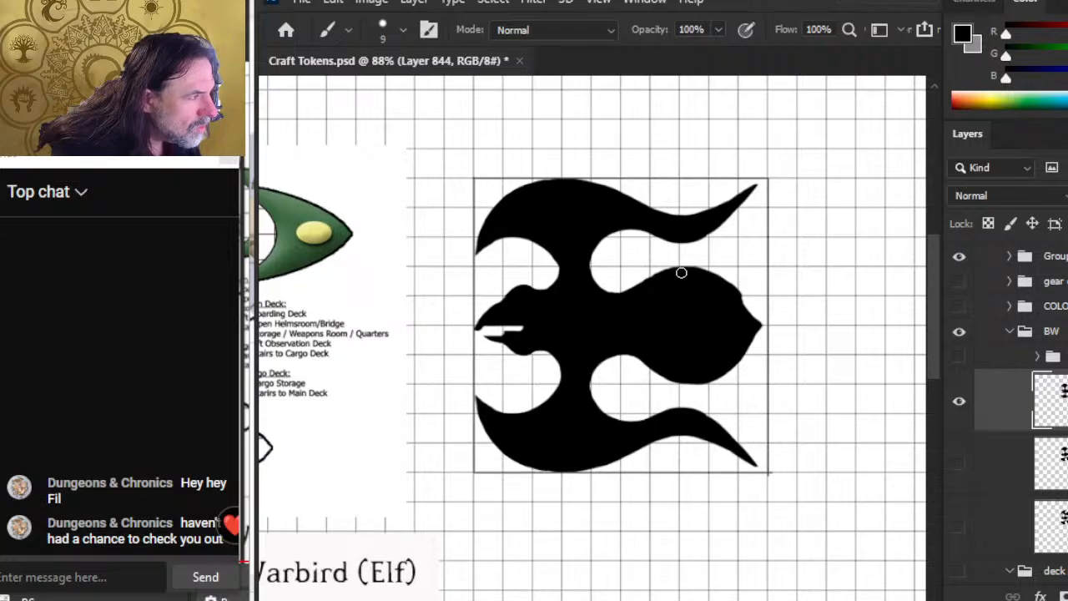
key(e)
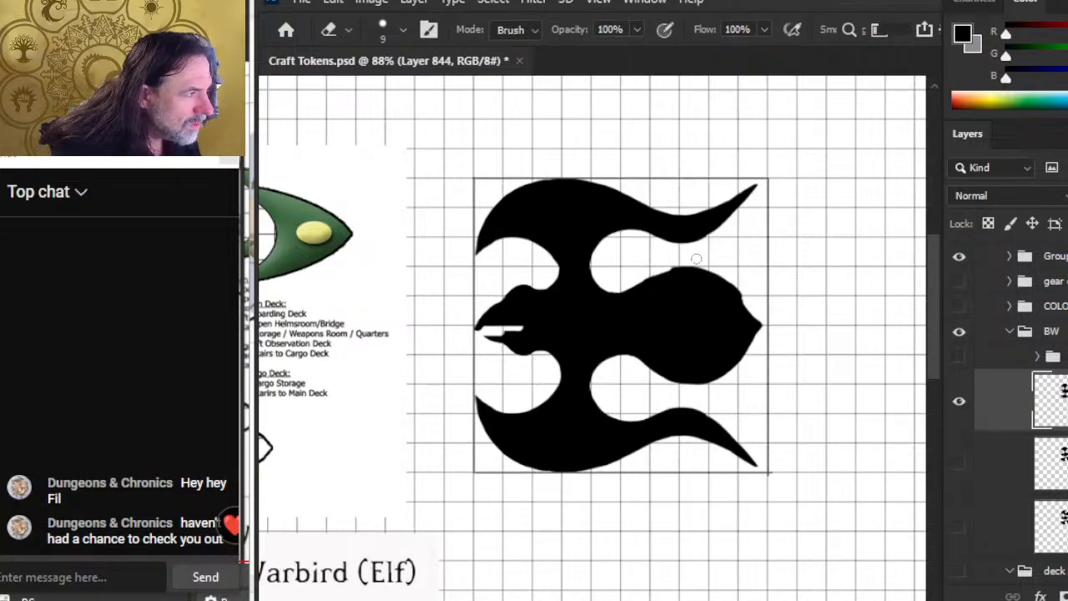
key(b)
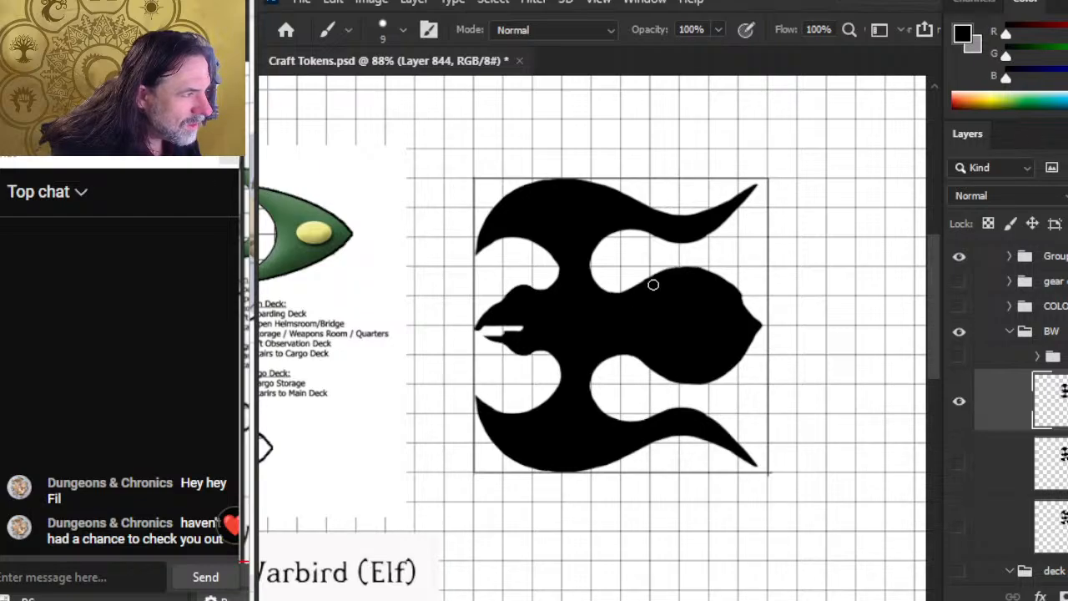
key(e)
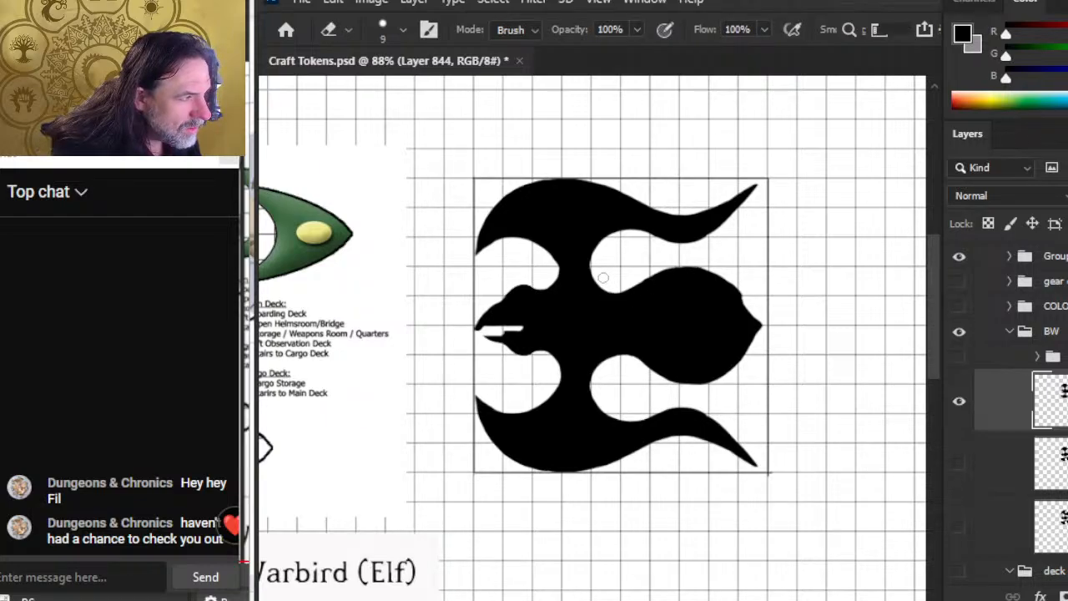
key(b)
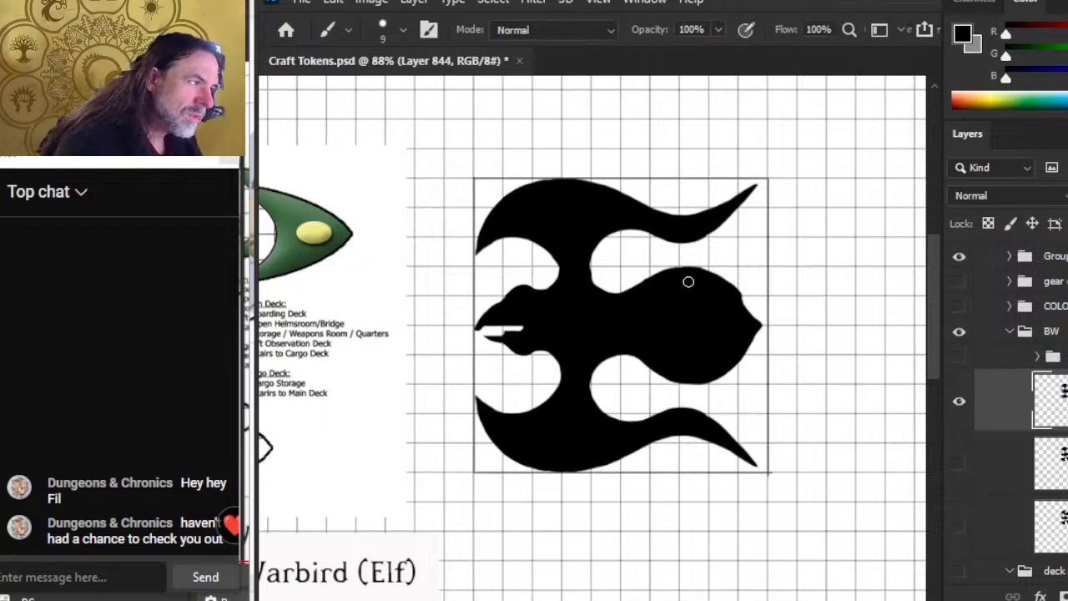
Paint the upper side of the stern point fuller and smooth its edge where it meets the rear hull bulb
key(e)
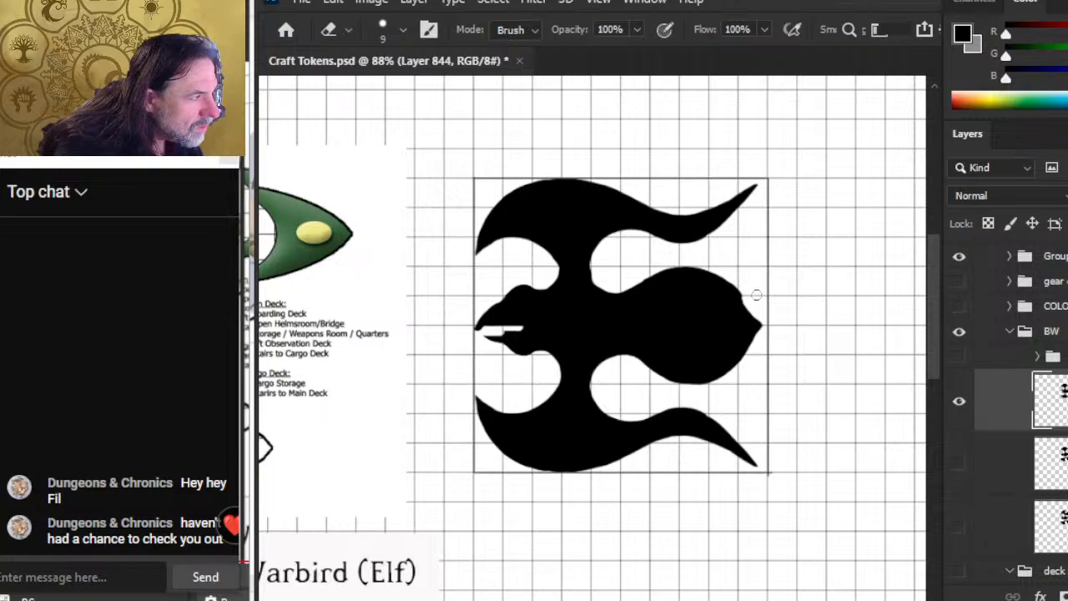
key(b)
mouse_move(728, 291)
mouse_down()
mouse_move(759, 317)
mouse_move(758, 301)
mouse_up()
key(e)
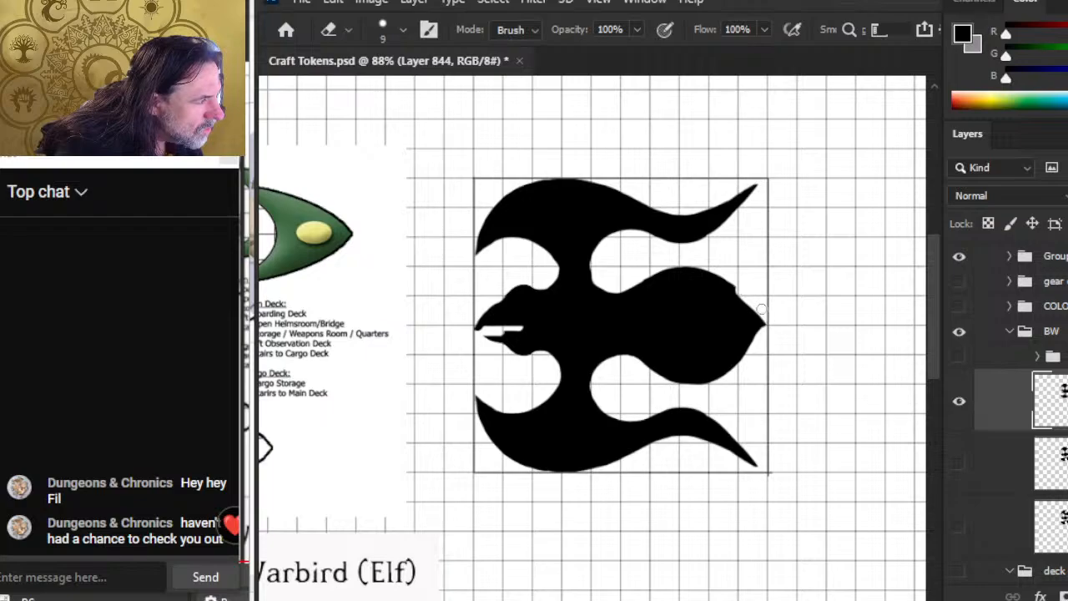
key(b)
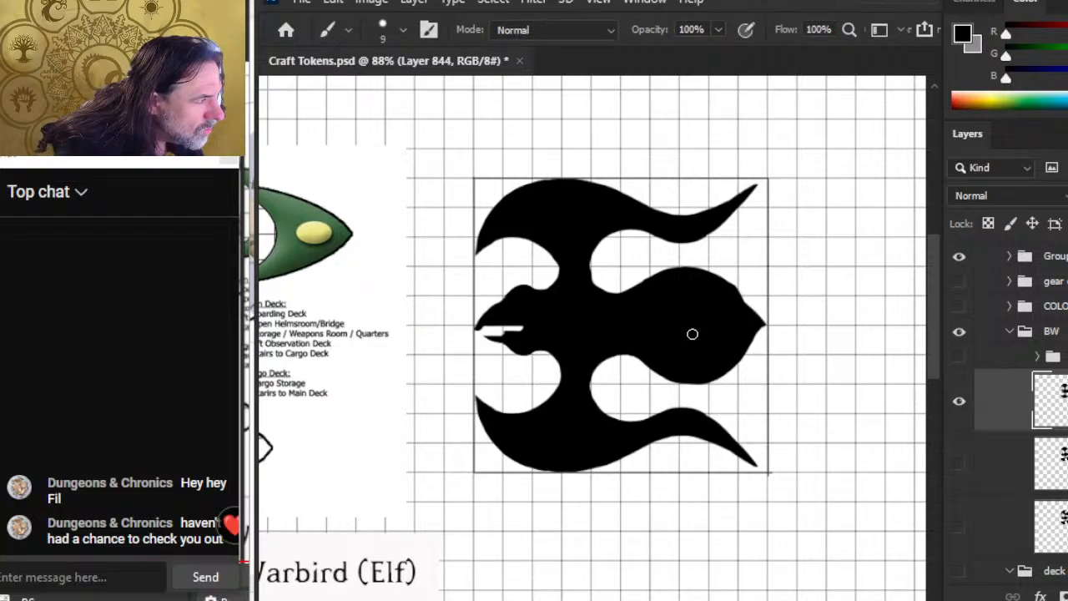
key(e)
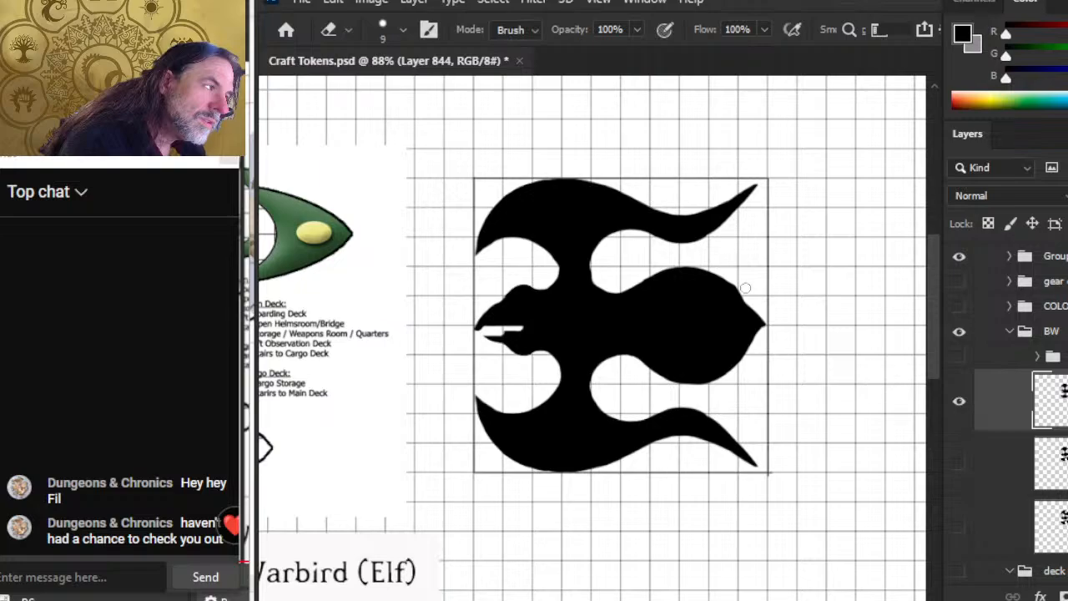
key(b)
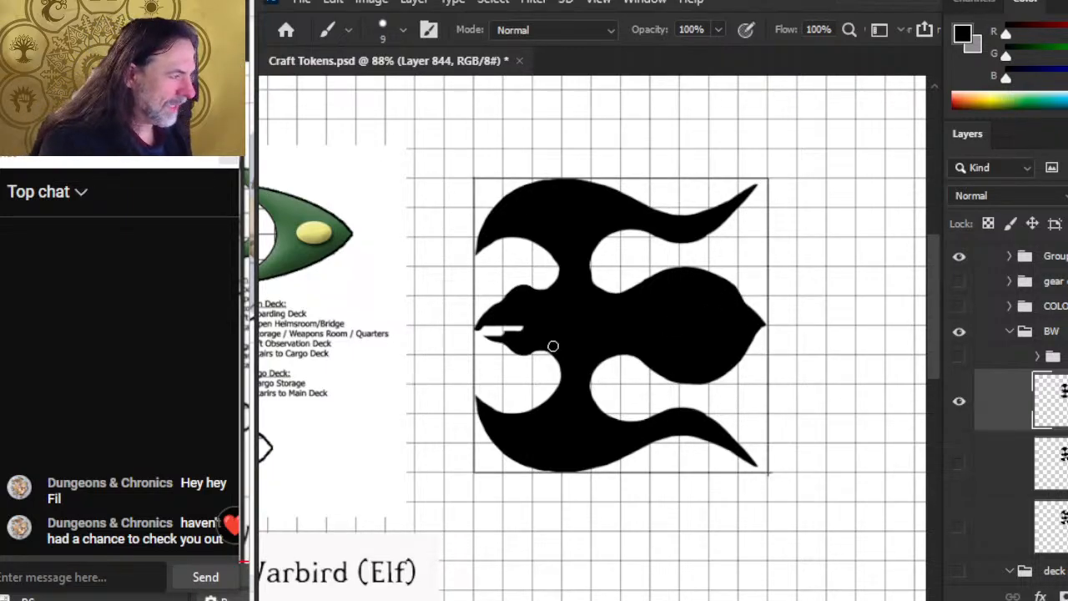
key(e)
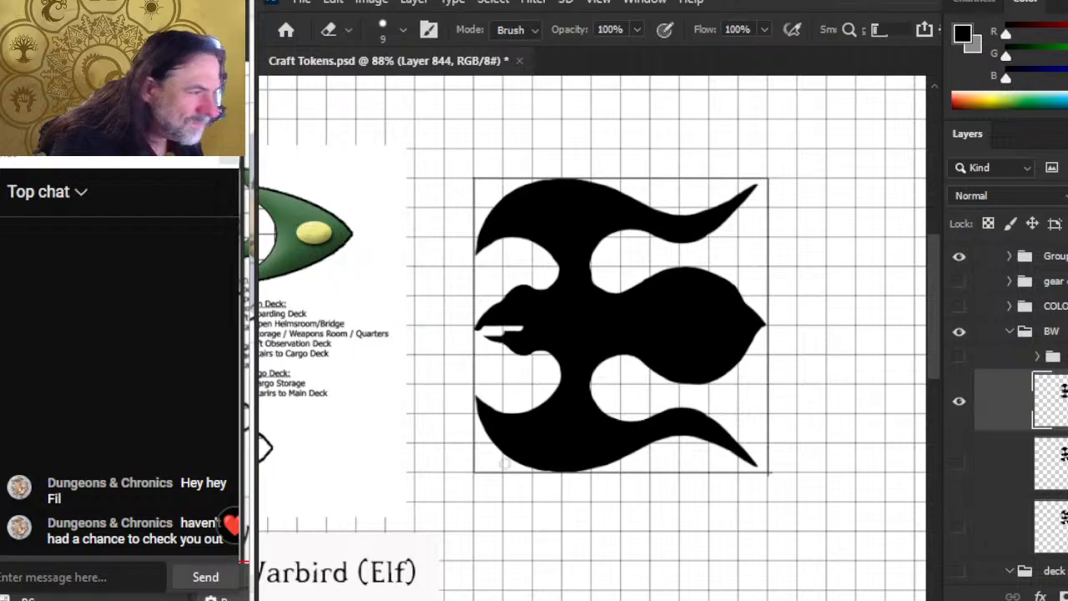
key(z)
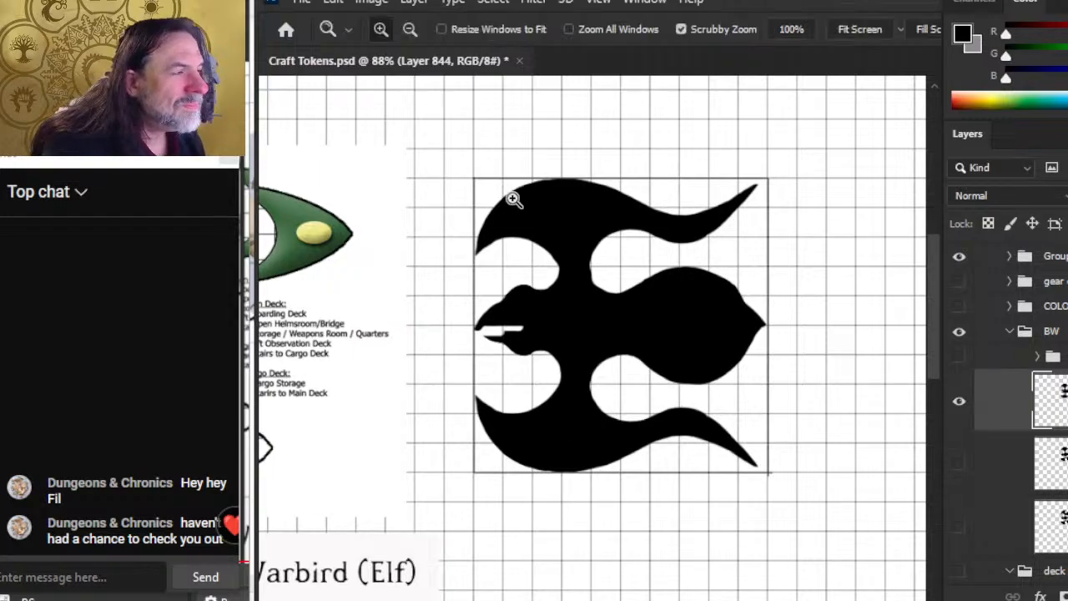
Smooth the outer curve of the upper wing from its crest to the front by alternately painting and erasing its edge
drag(513, 197, 611, 212)
key(b)
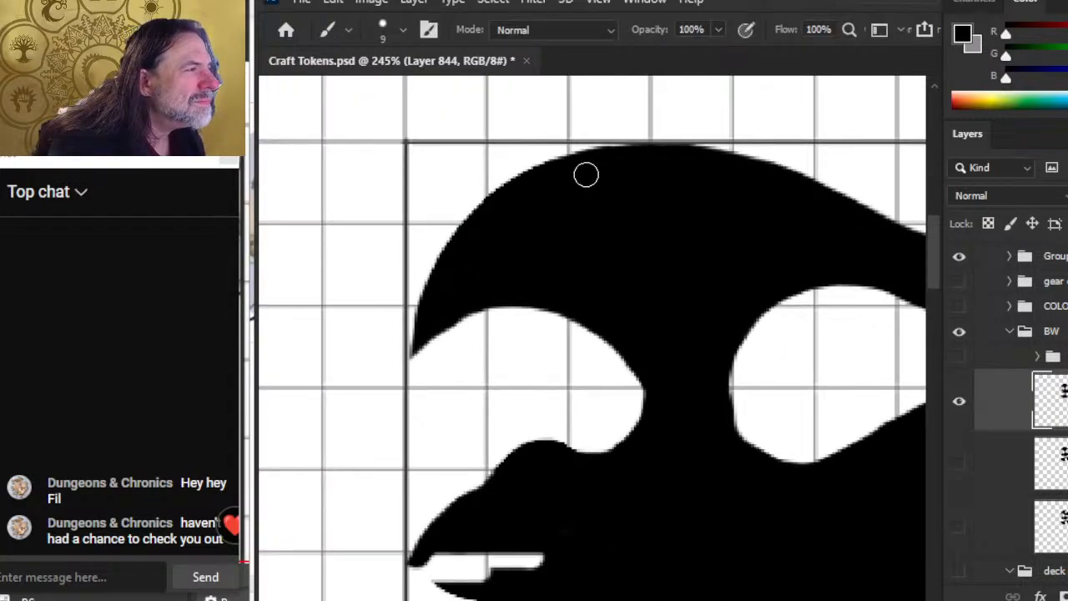
mouse_move(586, 174)
mouse_down()
mouse_move(642, 153)
mouse_move(697, 157)
mouse_up()
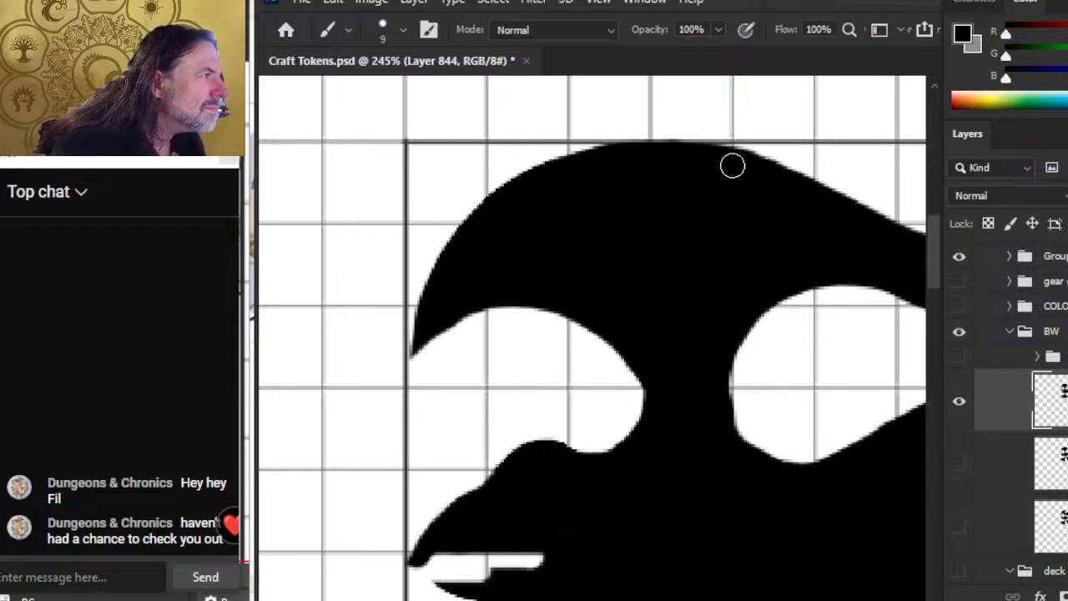
key(e)
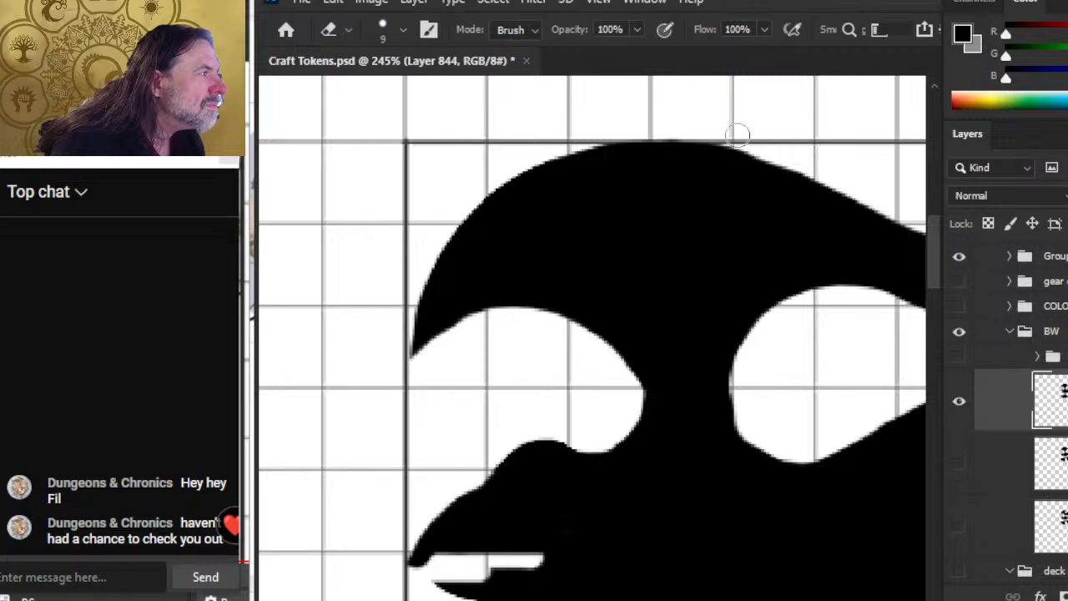
key(b)
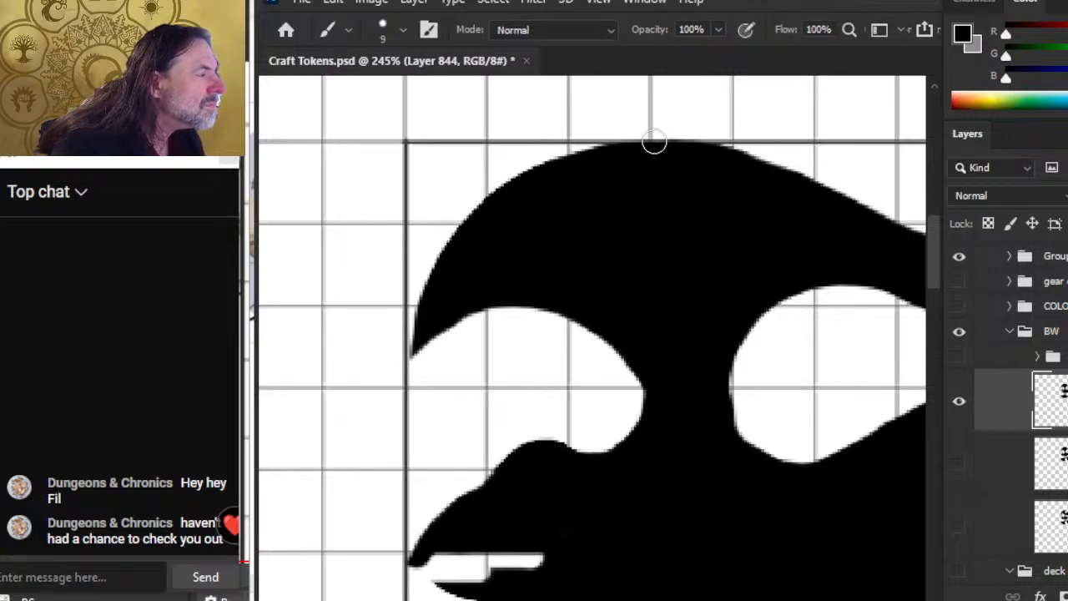
key(e)
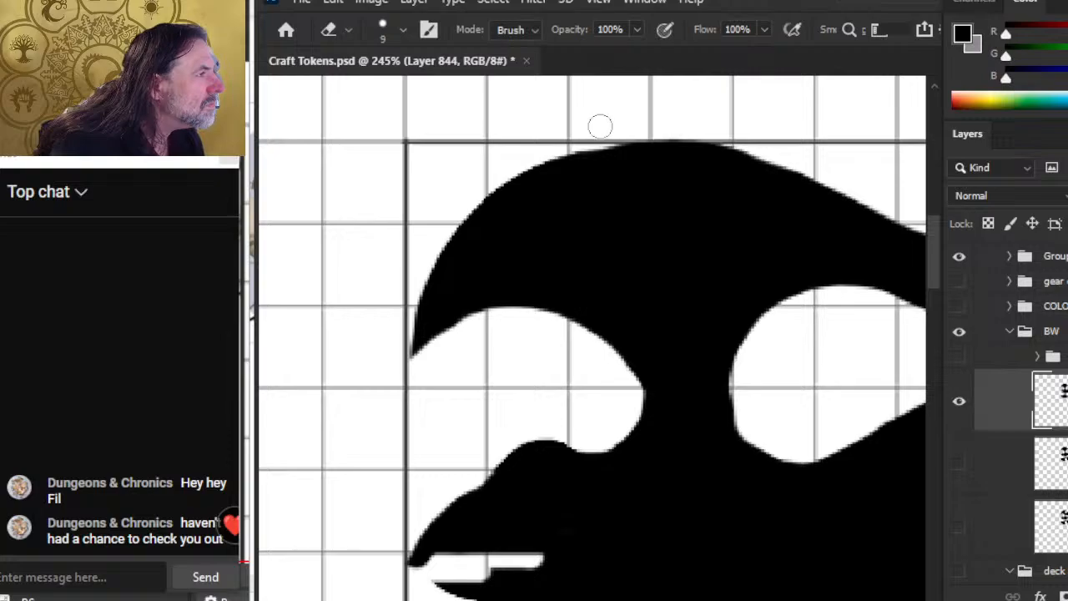
key(b)
drag(567, 157, 629, 158)
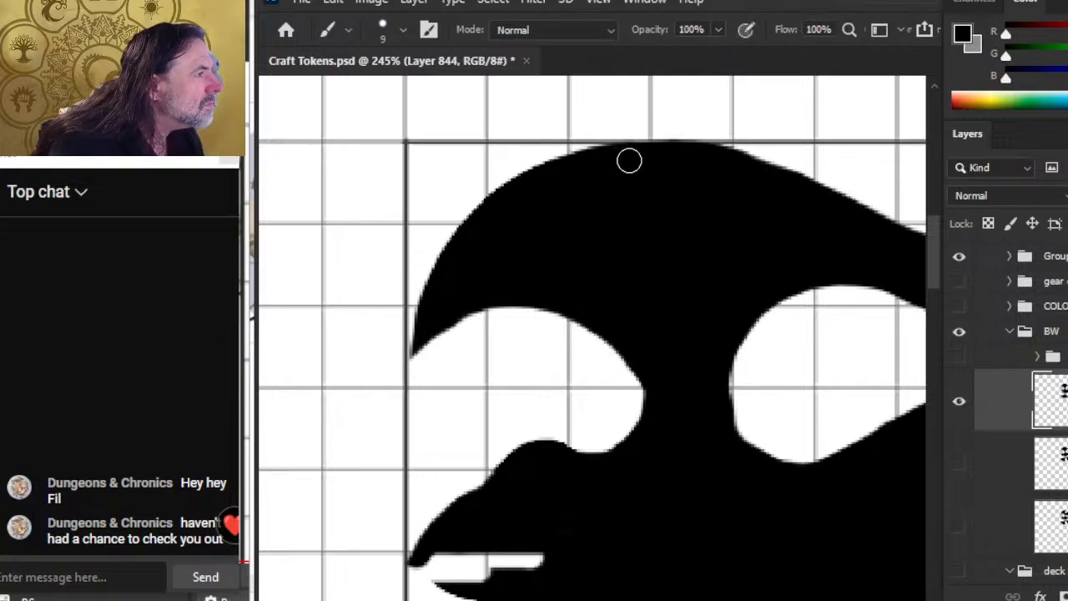
mouse_move(614, 159)
mouse_down()
mouse_move(688, 155)
mouse_move(618, 162)
mouse_move(709, 124)
mouse_up()
key(e)
mouse_move(642, 139)
mouse_down()
mouse_move(708, 124)
mouse_move(529, 148)
mouse_move(628, 120)
mouse_move(501, 171)
mouse_up()
mouse_move(567, 142)
mouse_down()
mouse_move(556, 138)
mouse_move(433, 223)
mouse_move(542, 142)
mouse_move(504, 163)
mouse_up()
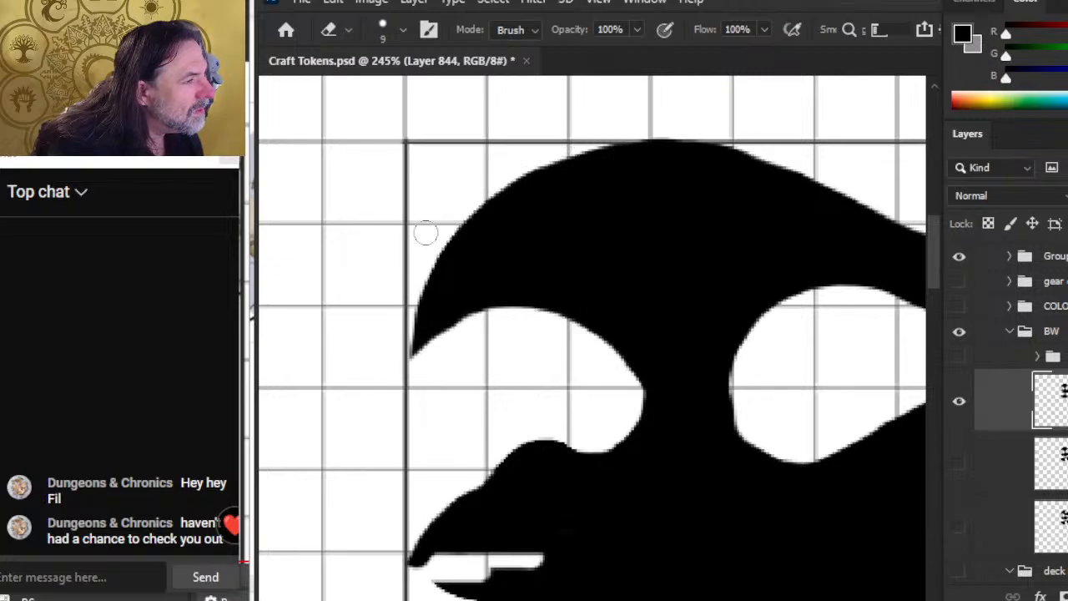
Reduce the brush to 3 px, sharpen the upper wing's front tip, and trim the curve along its underside
key(b)
key(bracketleft)
key(bracketleft)
key(bracketleft)
key(bracketleft)
key(bracketleft)
key(bracketleft)
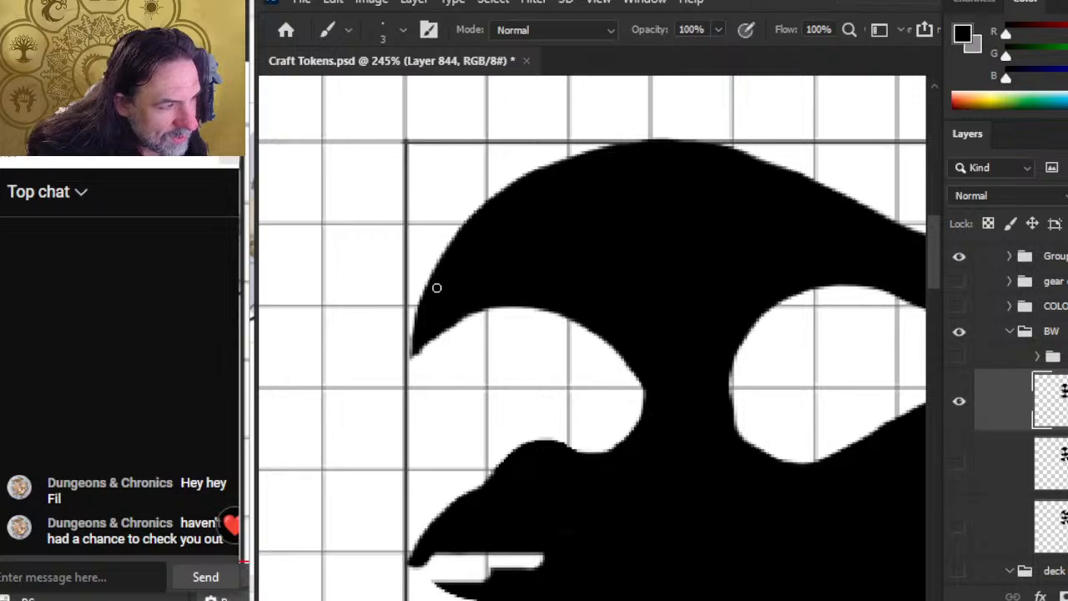
mouse_move(424, 307)
mouse_down()
mouse_move(411, 357)
mouse_move(434, 345)
mouse_move(424, 362)
mouse_move(470, 321)
mouse_move(500, 317)
mouse_move(468, 341)
mouse_move(475, 320)
mouse_move(512, 312)
mouse_move(601, 350)
mouse_move(618, 398)
mouse_move(604, 368)
mouse_up()
Erase along the front and rear notches beside the upper wing's neck to round their edges
key(e)
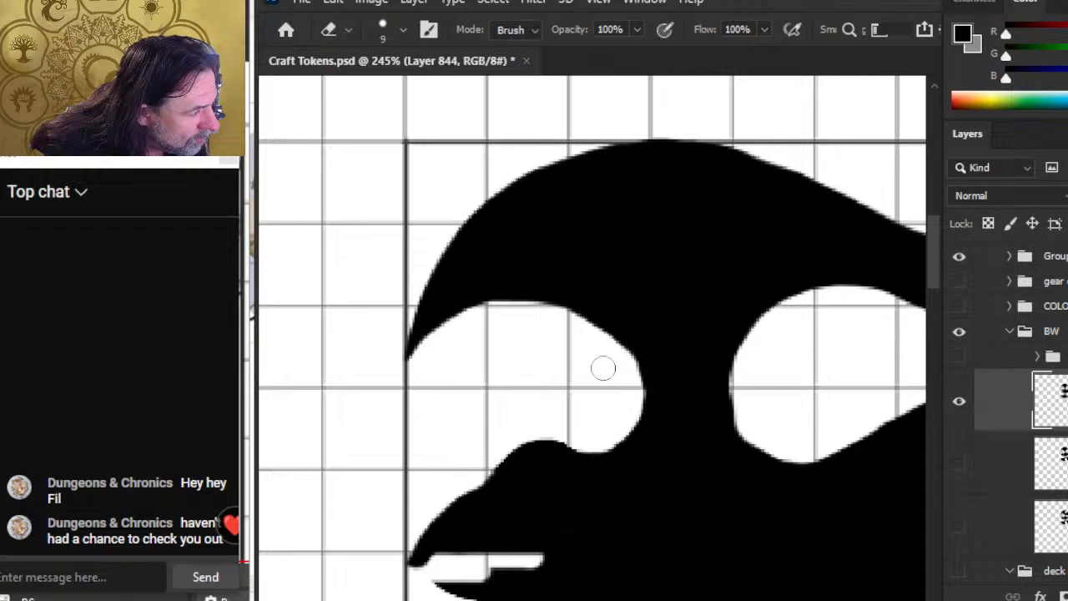
key(b)
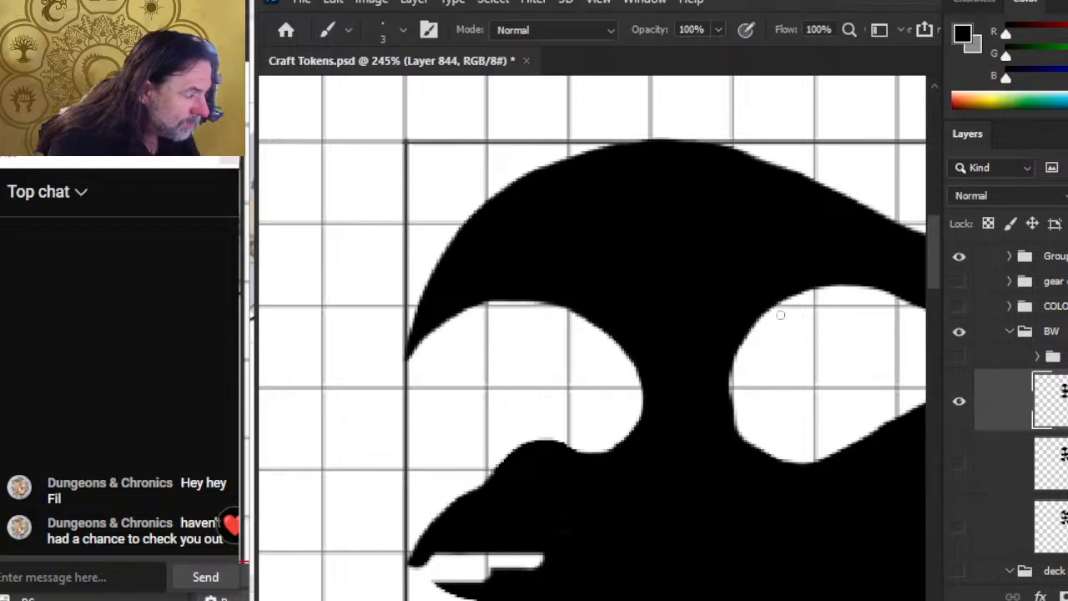
key(e)
mouse_move(754, 344)
mouse_down()
mouse_move(746, 384)
mouse_move(741, 371)
mouse_move(753, 412)
mouse_move(738, 392)
mouse_move(742, 409)
mouse_move(761, 429)
mouse_up()
Fill out the rear hull's upper edge into a continuous curve running down to the stern point
key(z)
mouse_move(823, 449)
mouse_down()
mouse_move(773, 455)
mouse_move(565, 375)
mouse_up()
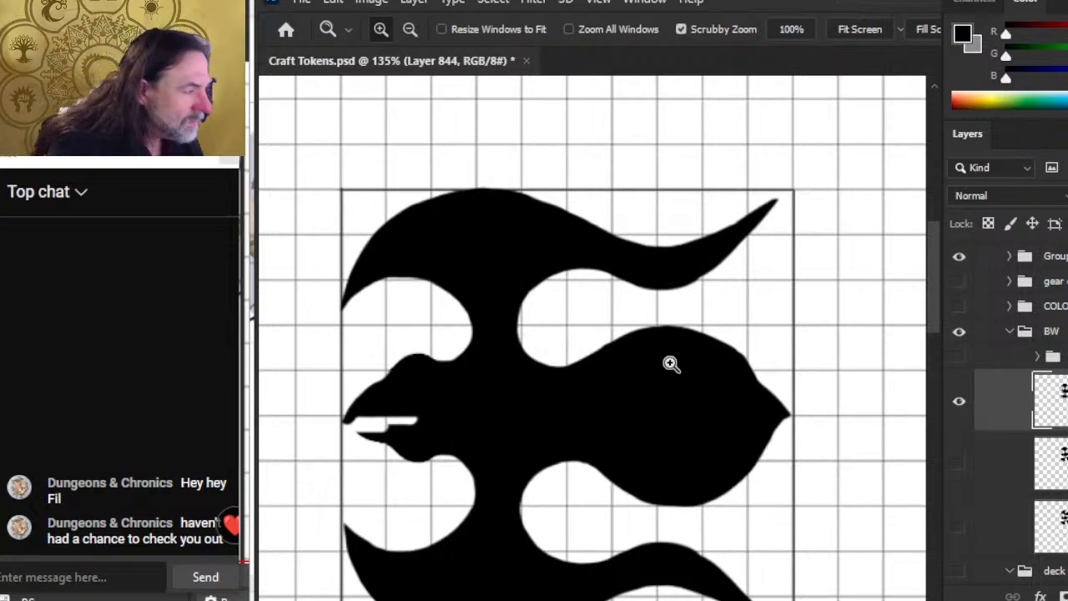
key(e)
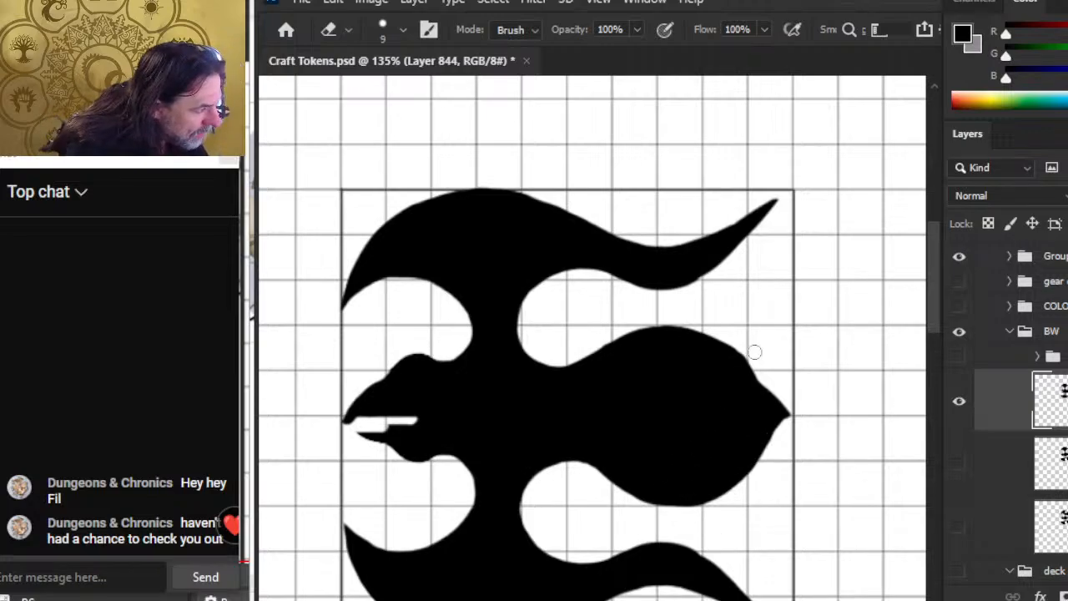
key(b)
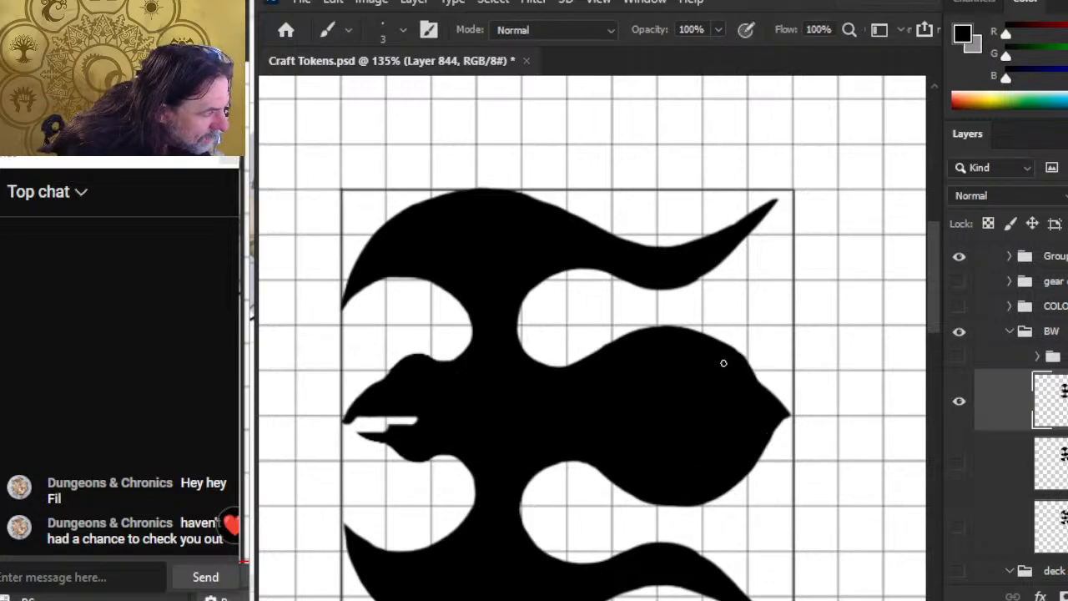
key(e)
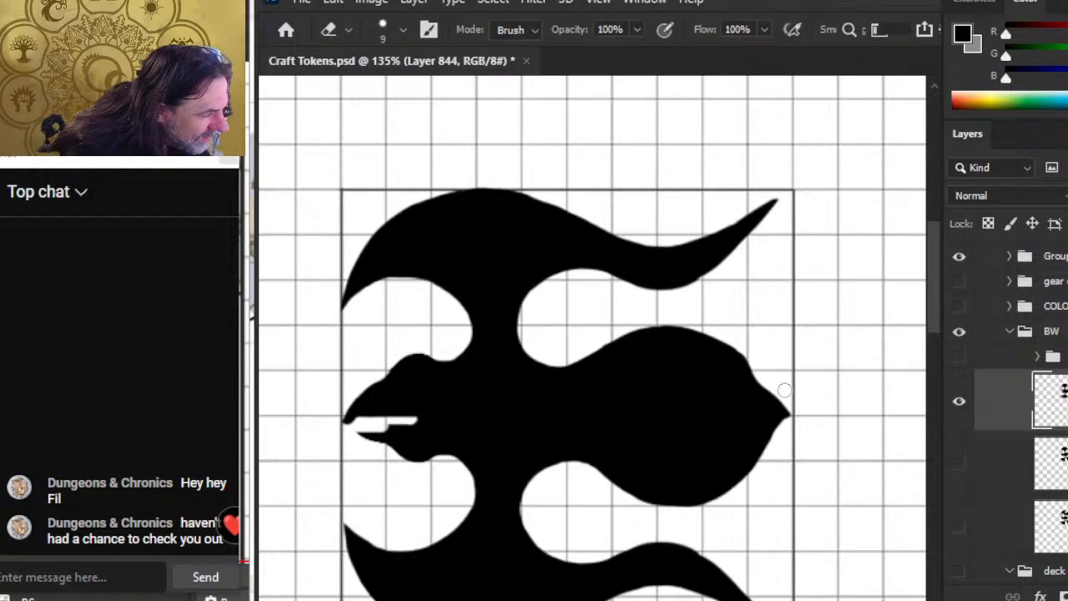
key(b)
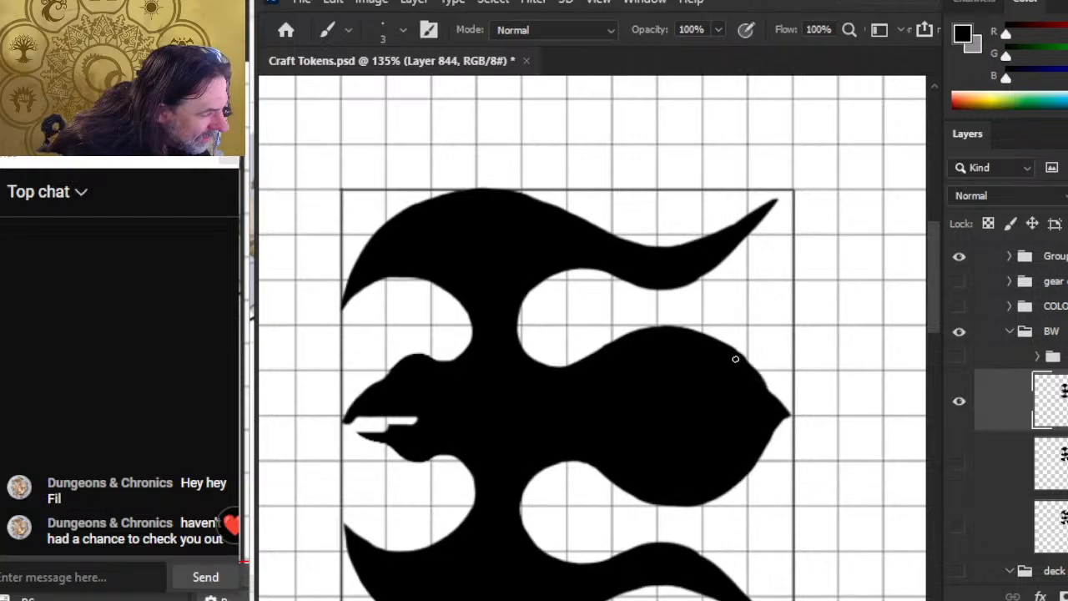
drag(765, 389, 727, 350)
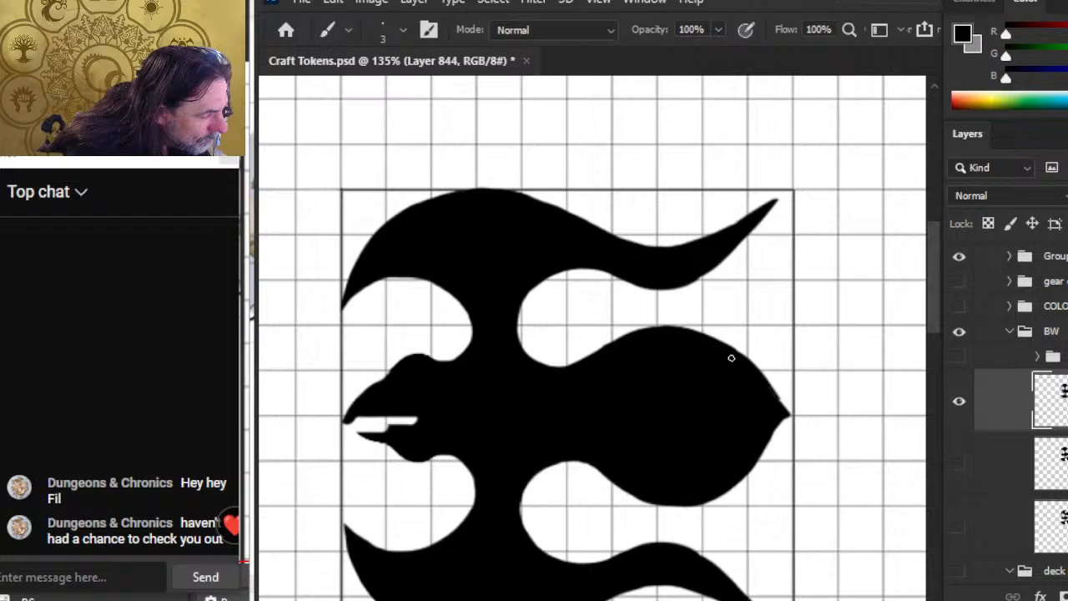
key(e)
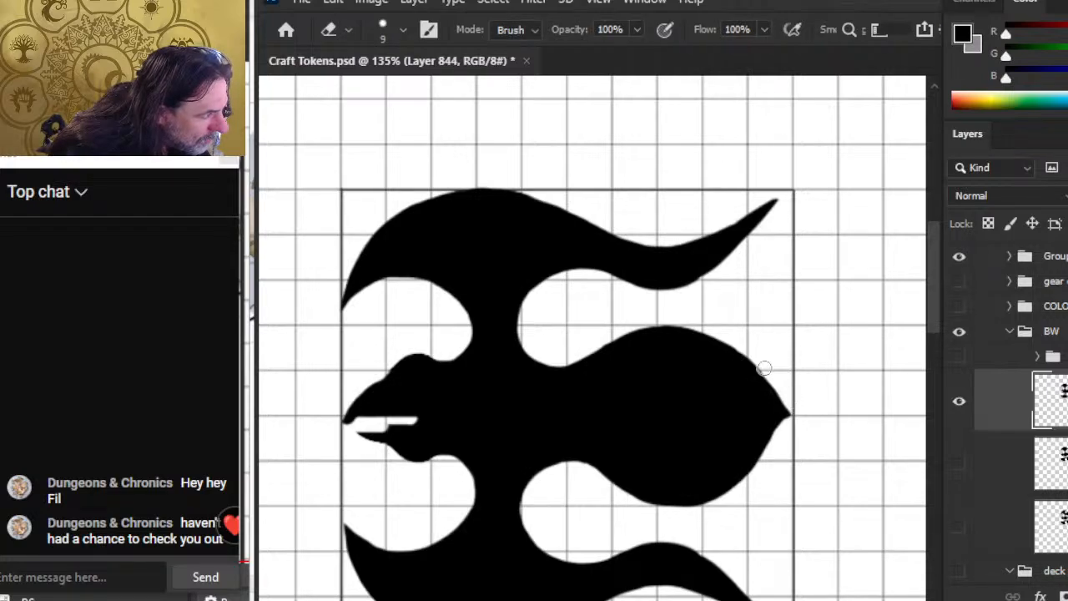
key(b)
drag(745, 363, 783, 409)
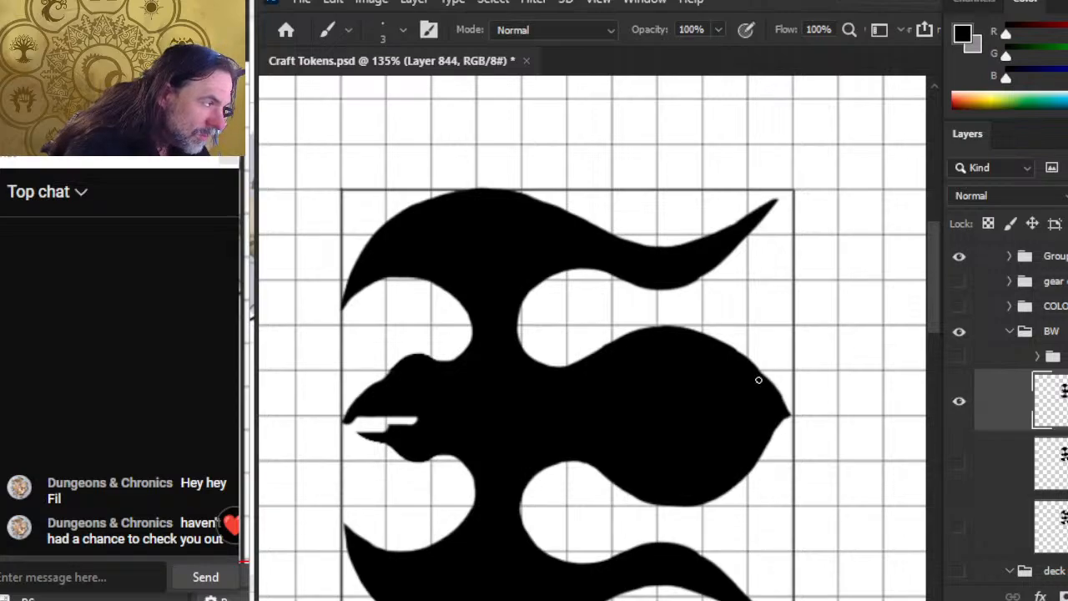
Examine the hull shape on the Warbird - Moon Class (Elf) deck plan and compare it with the token silhouette
drag(429, 393, 851, 370)
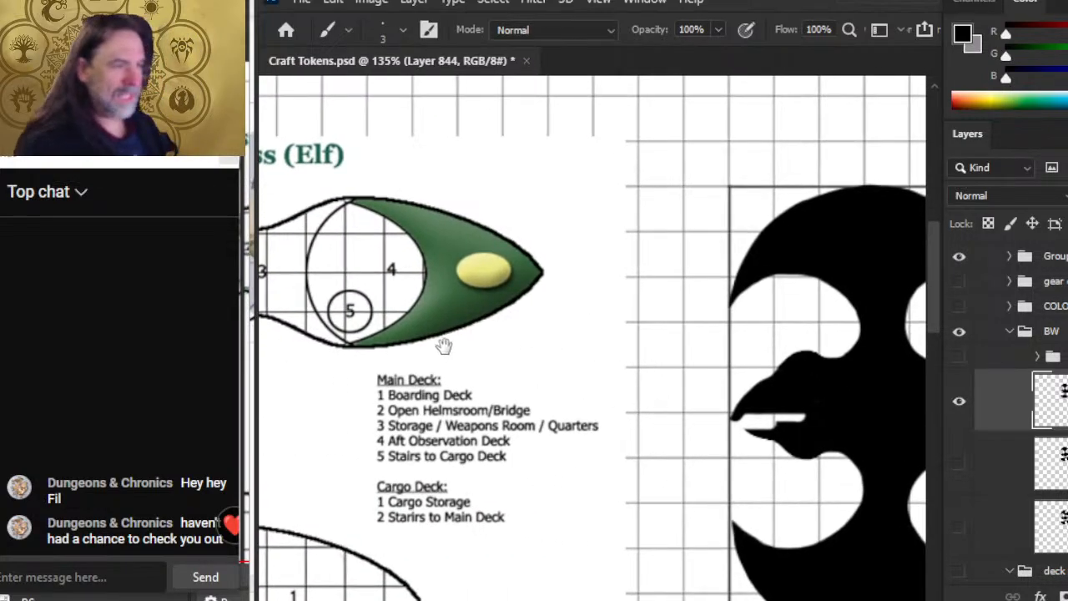
drag(443, 346, 600, 337)
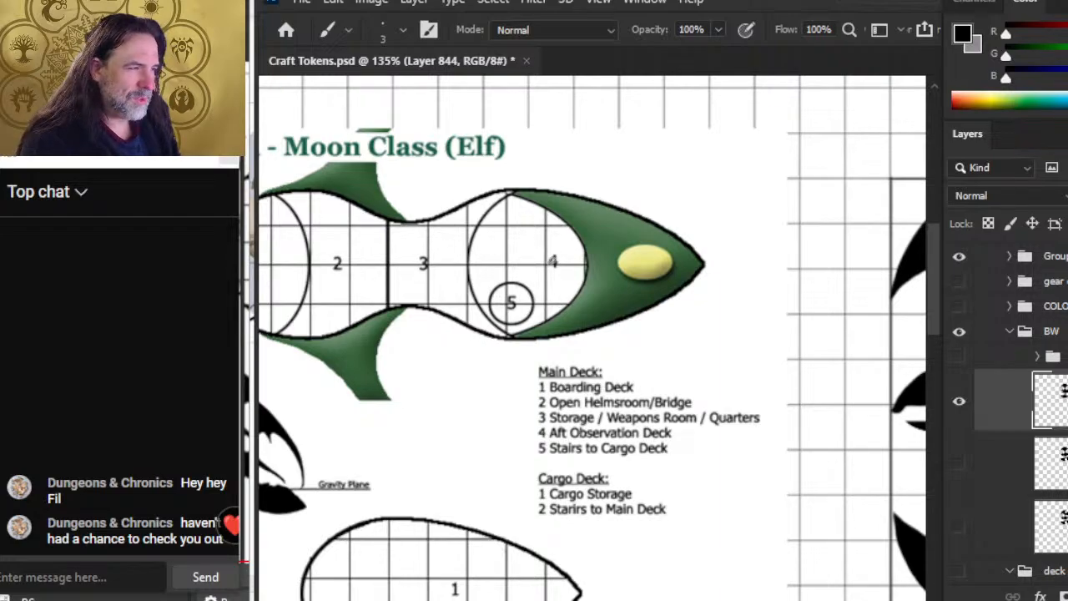
drag(800, 328, 851, 318)
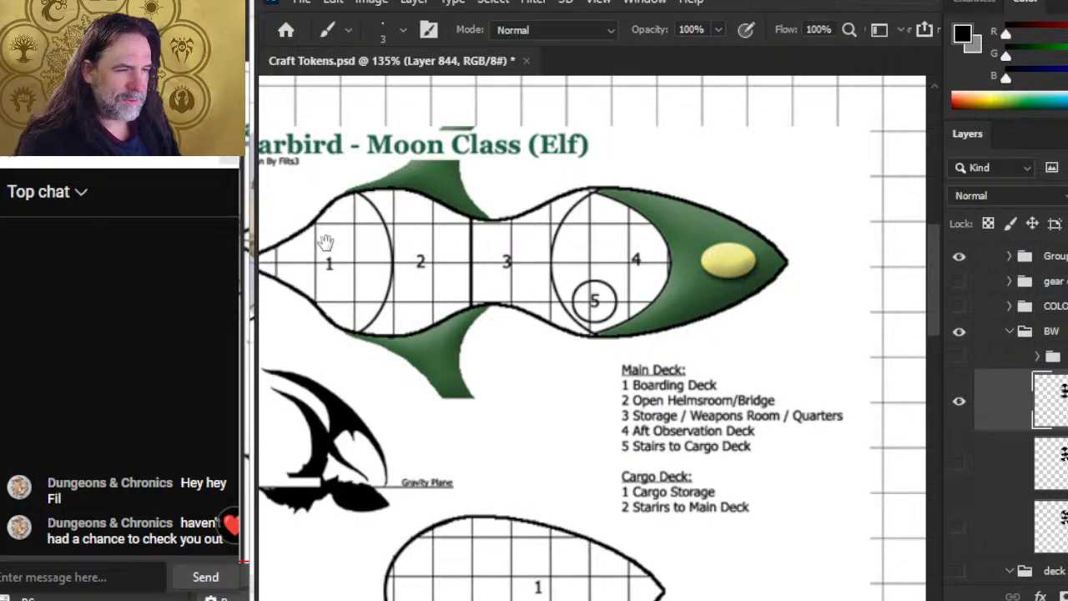
drag(322, 245, 415, 251)
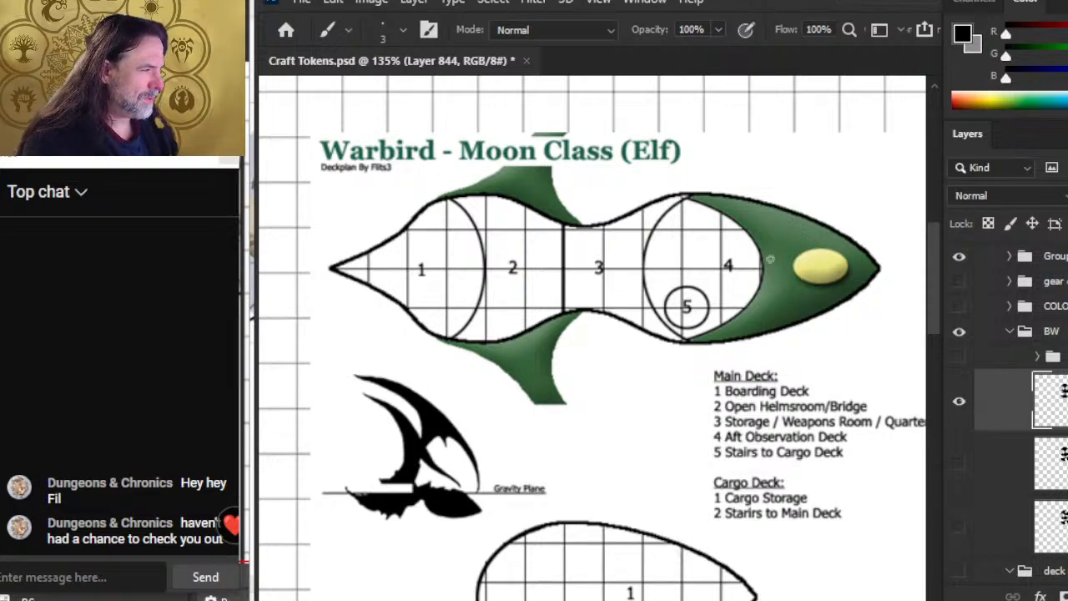
key(z)
drag(780, 351, 709, 339)
drag(840, 398, 415, 281)
drag(630, 241, 696, 243)
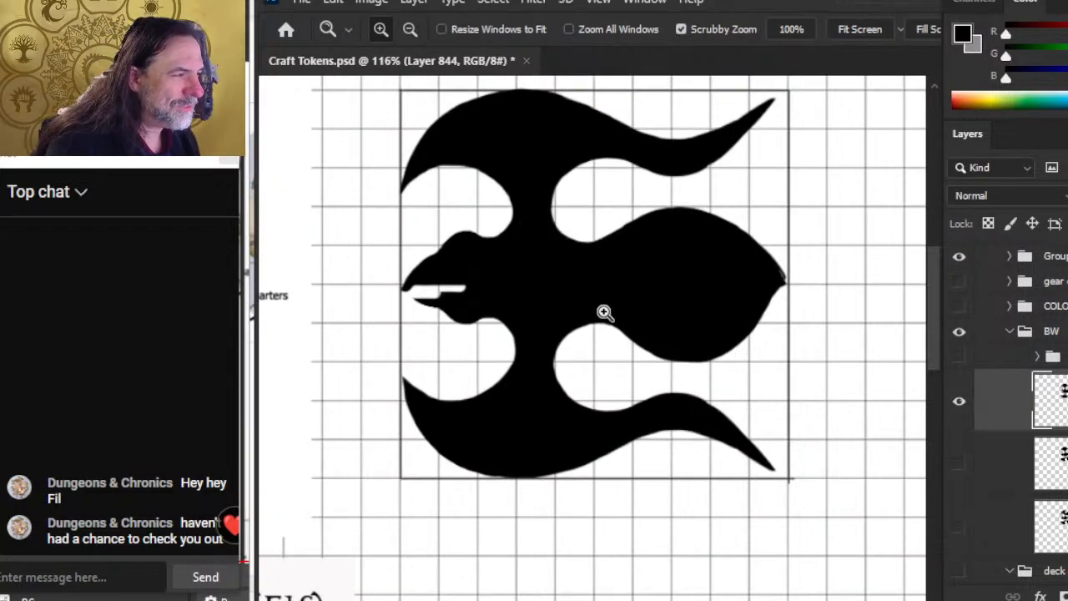
Trim the top of the rear hull bulb and repaint its edge as a smooth curve toward the stern
key(b)
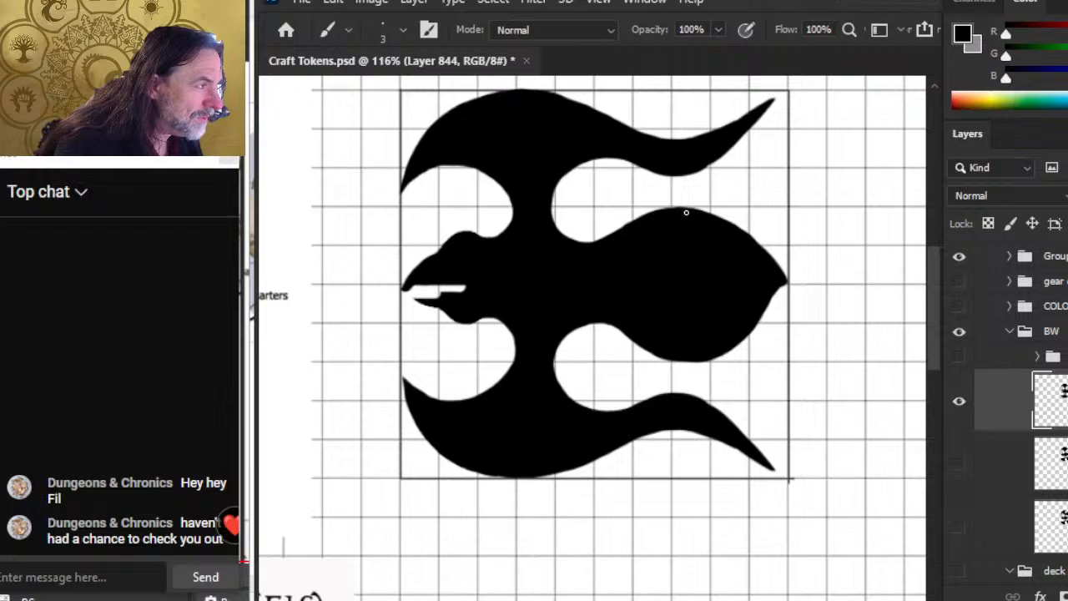
key(e)
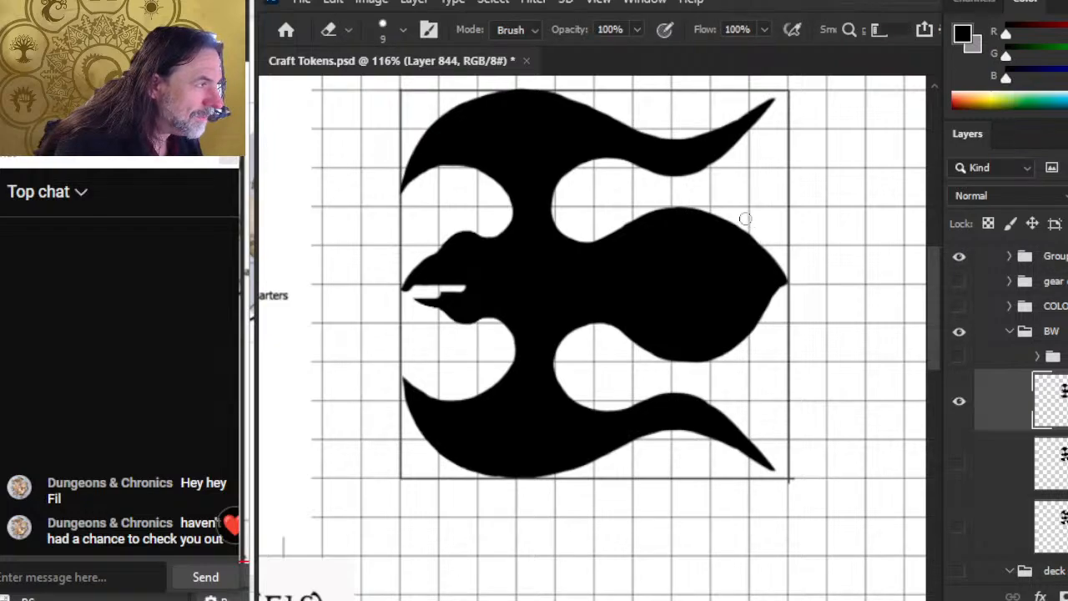
key(b)
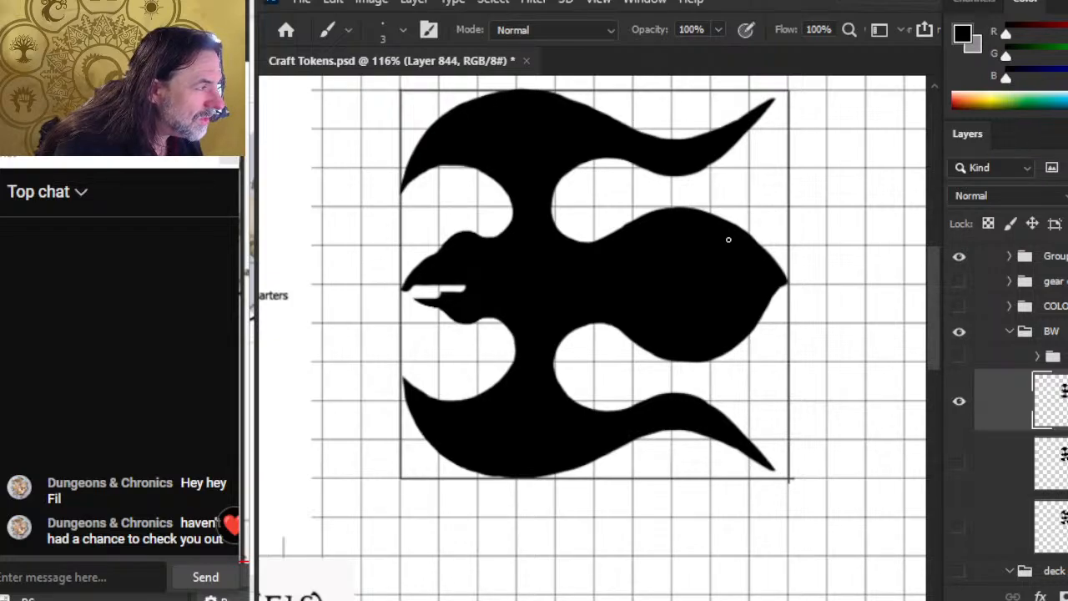
key(e)
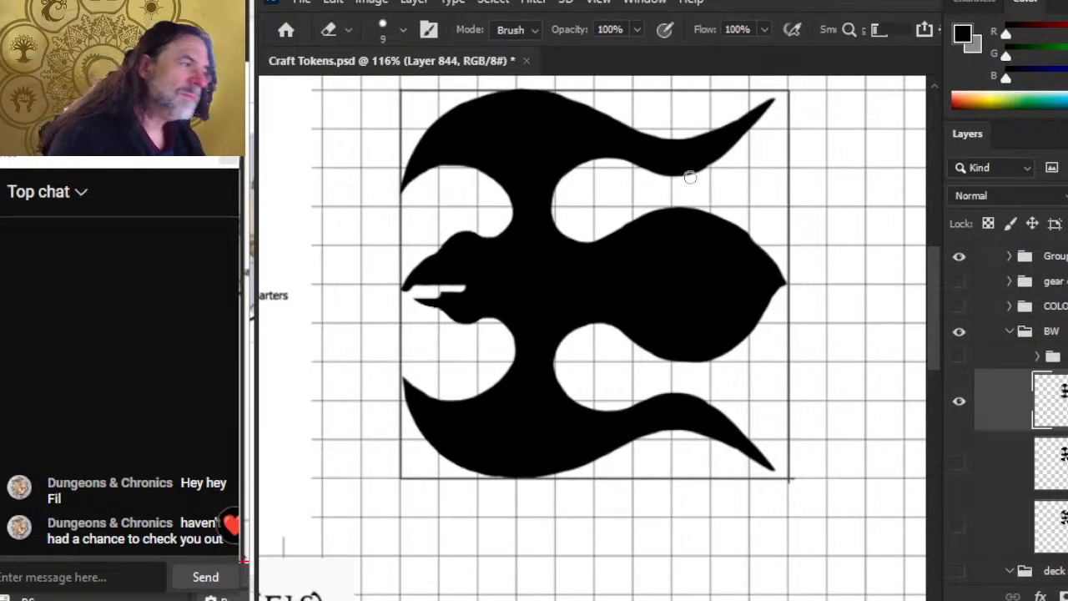
mouse_move(621, 218)
mouse_down()
mouse_move(693, 204)
mouse_move(715, 216)
mouse_up()
key(b)
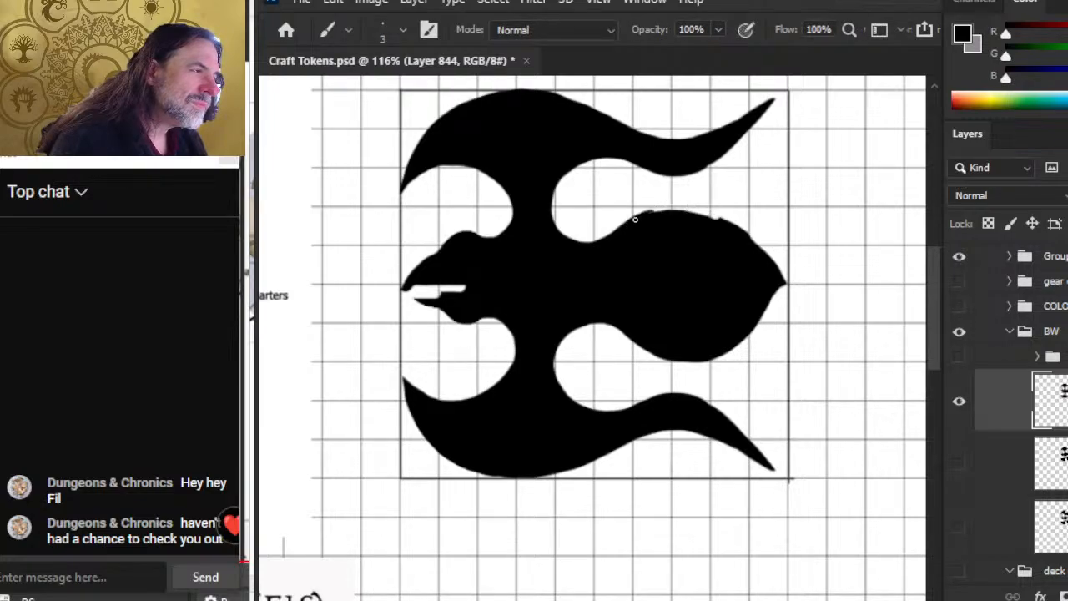
drag(661, 209, 641, 215)
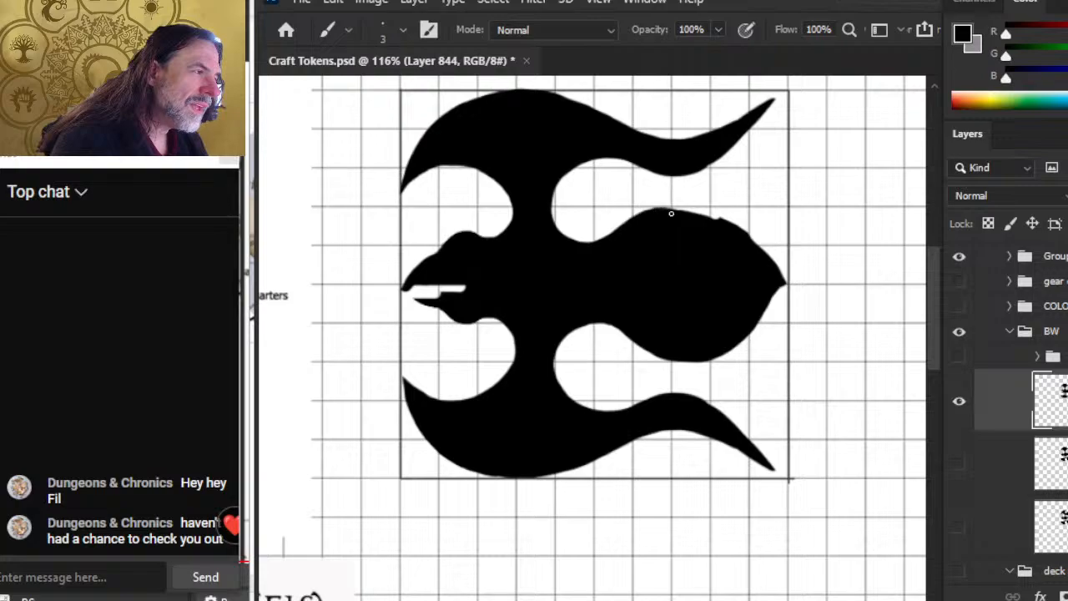
key(e)
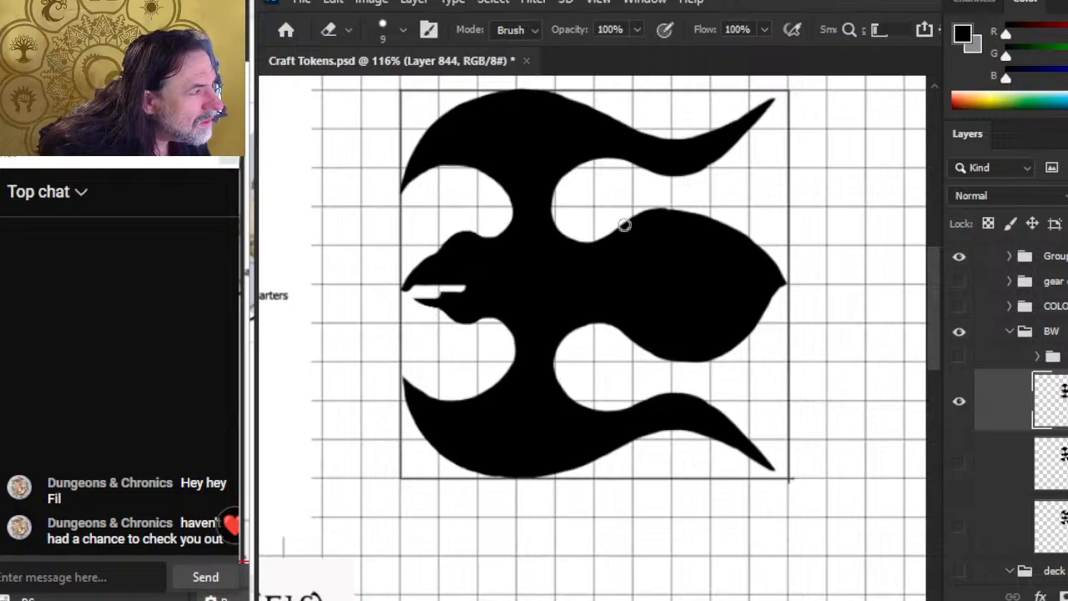
key(b)
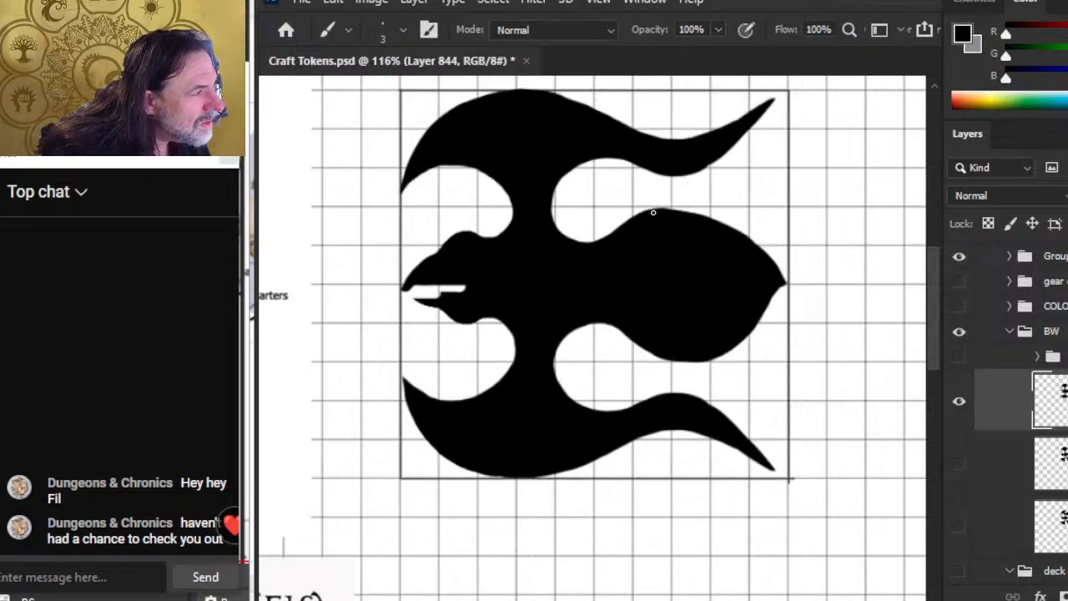
drag(658, 212, 666, 210)
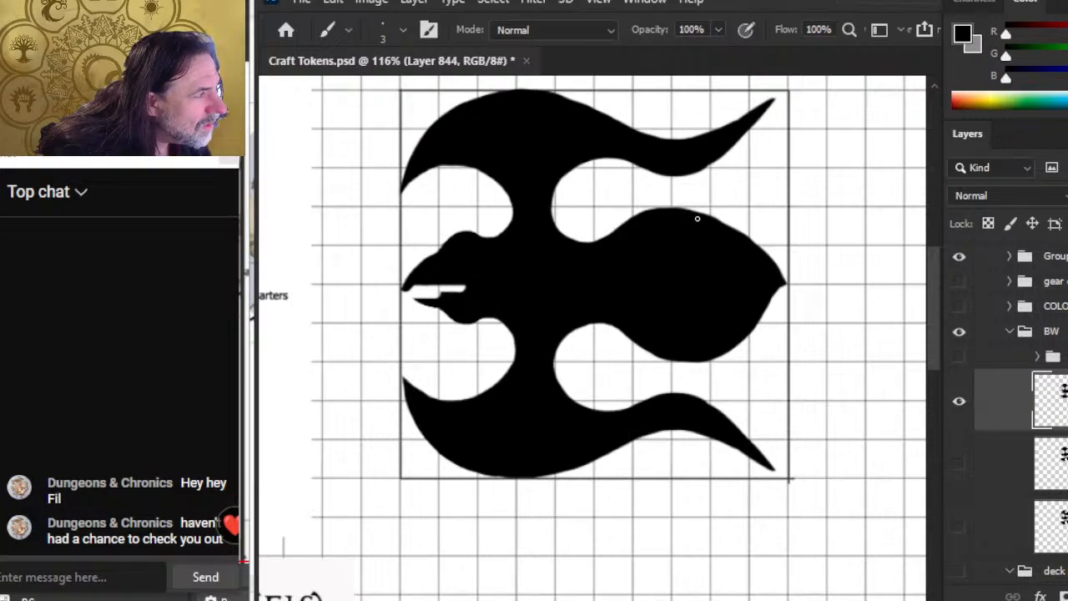
drag(708, 221, 735, 229)
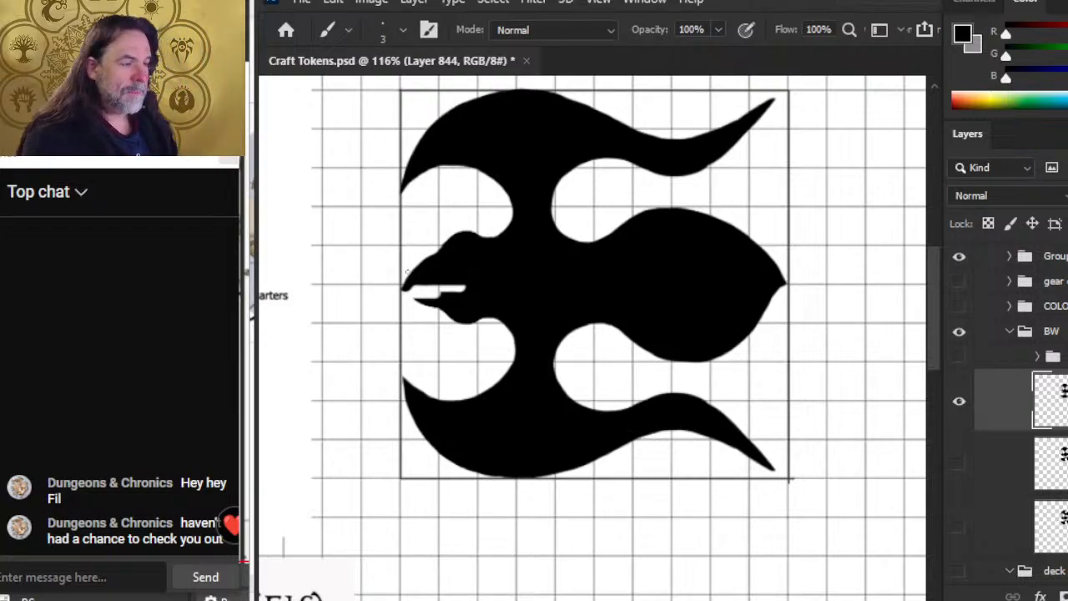
Lasso the upper half of the ship, with the selection's lower edge running through the hull and trimmed around the lower beak
key(l)
drag(384, 117, 329, 261)
mouse_move(451, 287)
mouse_down()
mouse_move(767, 289)
mouse_move(816, 227)
mouse_move(738, 87)
mouse_move(567, 78)
mouse_move(366, 154)
mouse_move(356, 311)
mouse_move(672, 319)
mouse_move(815, 302)
mouse_move(866, 134)
mouse_move(384, 115)
mouse_move(881, 171)
mouse_up()
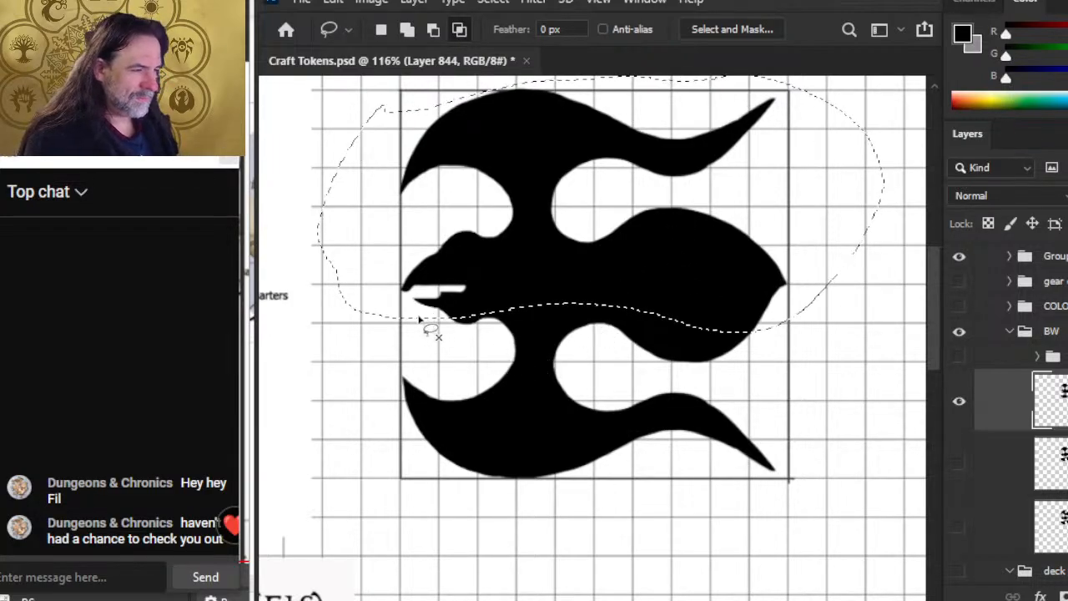
mouse_move(422, 331)
mouse_down()
mouse_move(525, 353)
mouse_move(598, 489)
mouse_up()
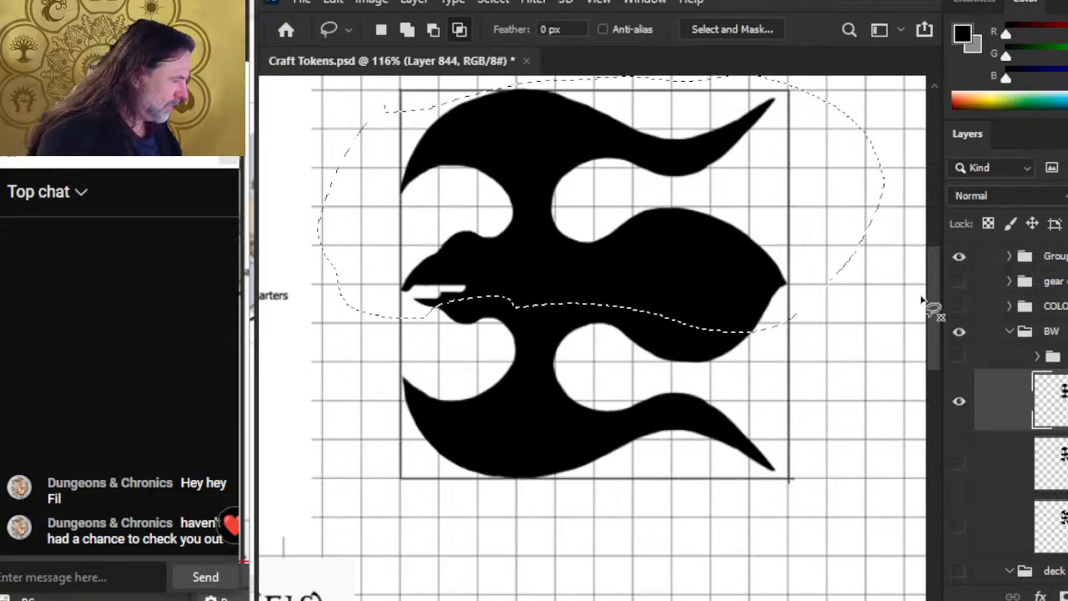
Put the selected upper half of the ship on its own layer and flip it vertically
key(ctrl+shift+j)
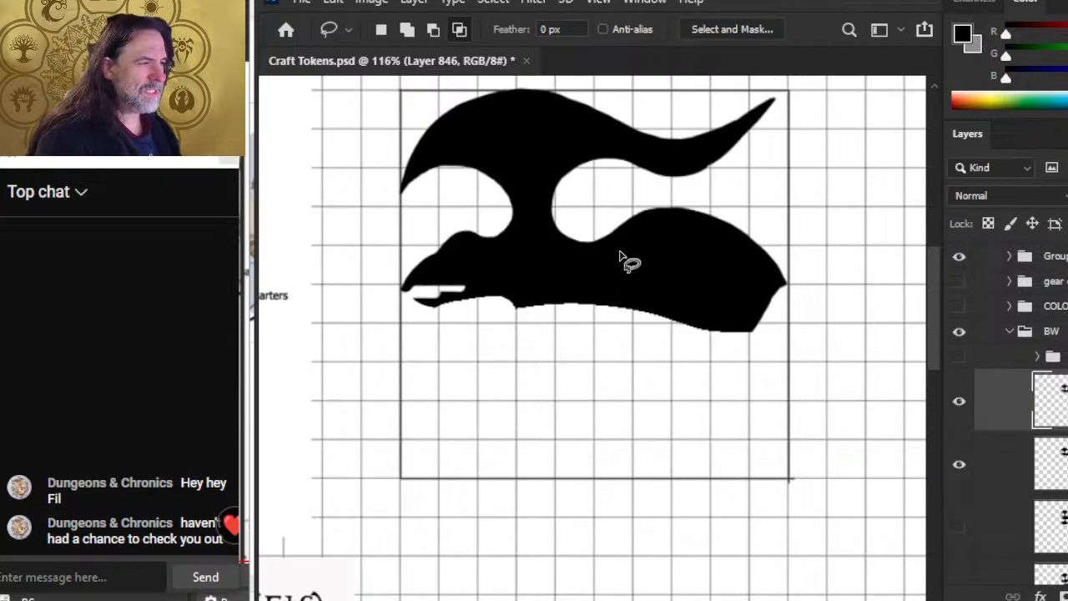
right_click(622, 257)
click(723, 429)
right_click(622, 257)
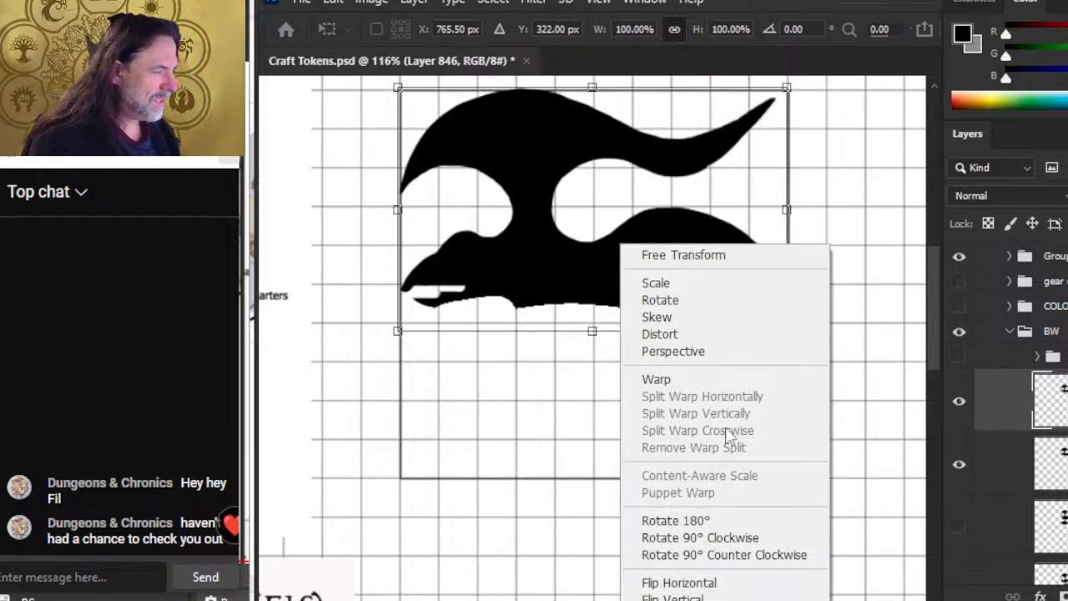
click(726, 598)
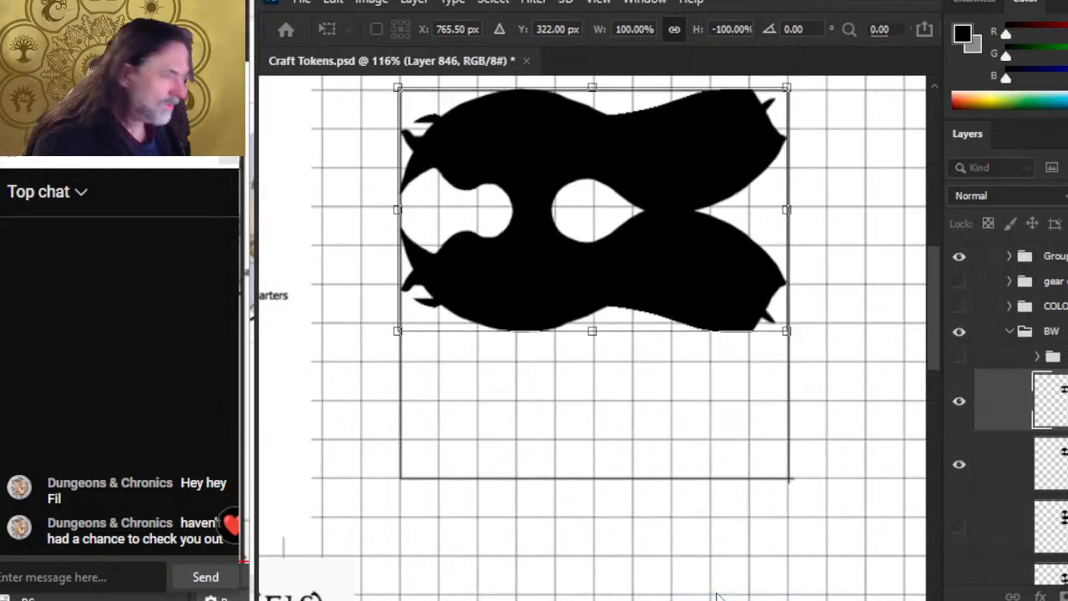
key(Return)
Move the flipped half down until it forms the ship's lower half, mirrored along the hull's centerline inside the square frame
key(shift+Down)
key(shift+Down)
key(shift+Down)
key(shift+Down)
key(shift+Down)
key(shift+Down)
key(shift+Down)
key(shift+Down)
key(shift+Down)
key(shift+Down)
key(shift+Down)
key(shift+Down)
key(shift+Down)
key(shift+Down)
key(shift+Down)
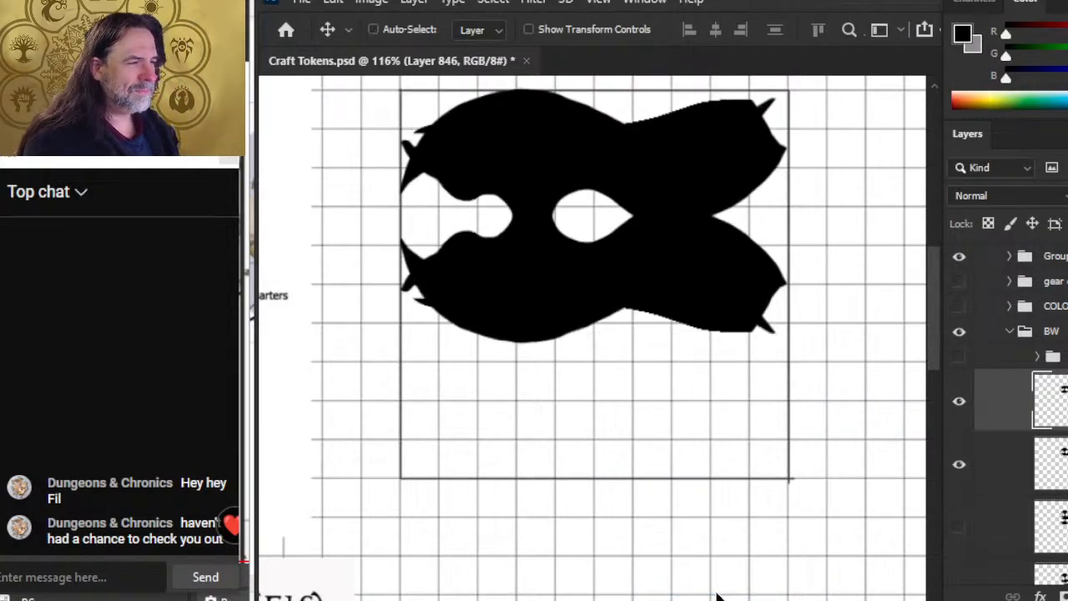
key(Up)
key(Up)
key(Up)
key(Up)
key(Up)
key(Up)
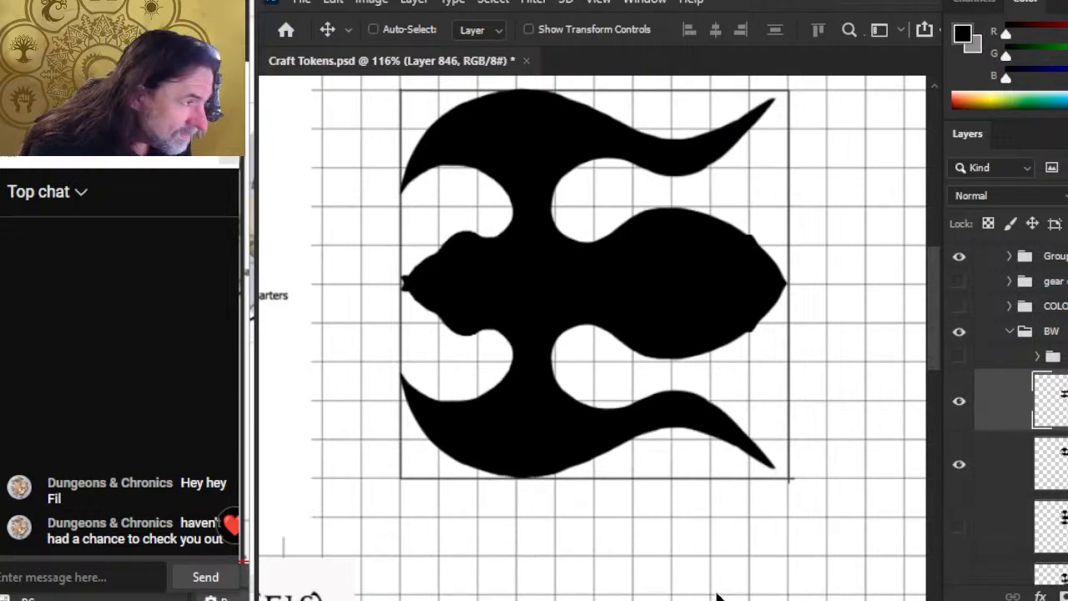
key(Up)
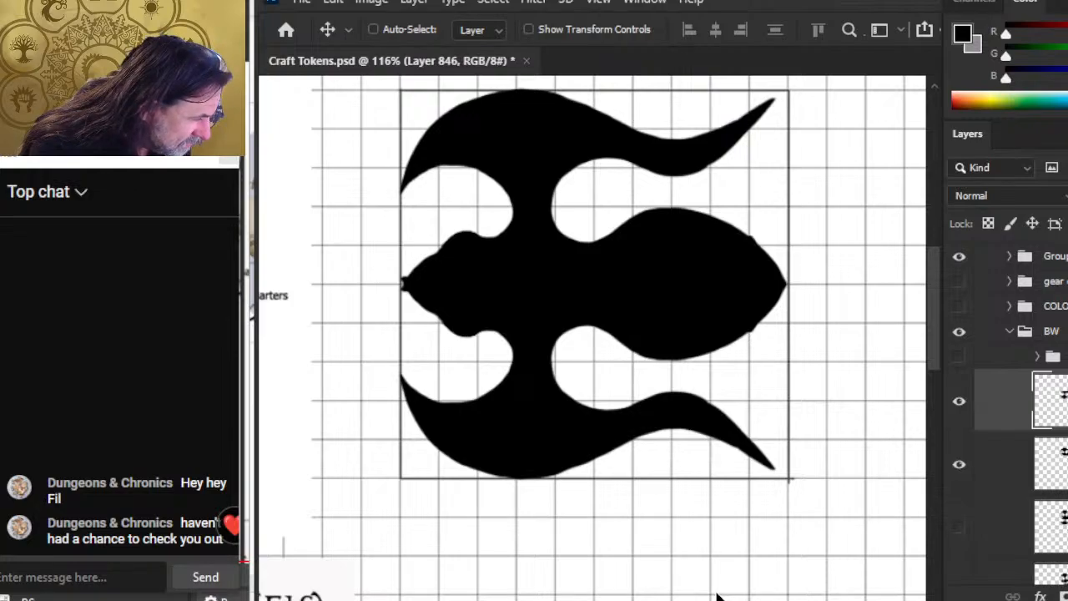
Hide the grid 75 layer group so the silhouette stands on plain white
key(z)
drag(506, 95, 556, 108)
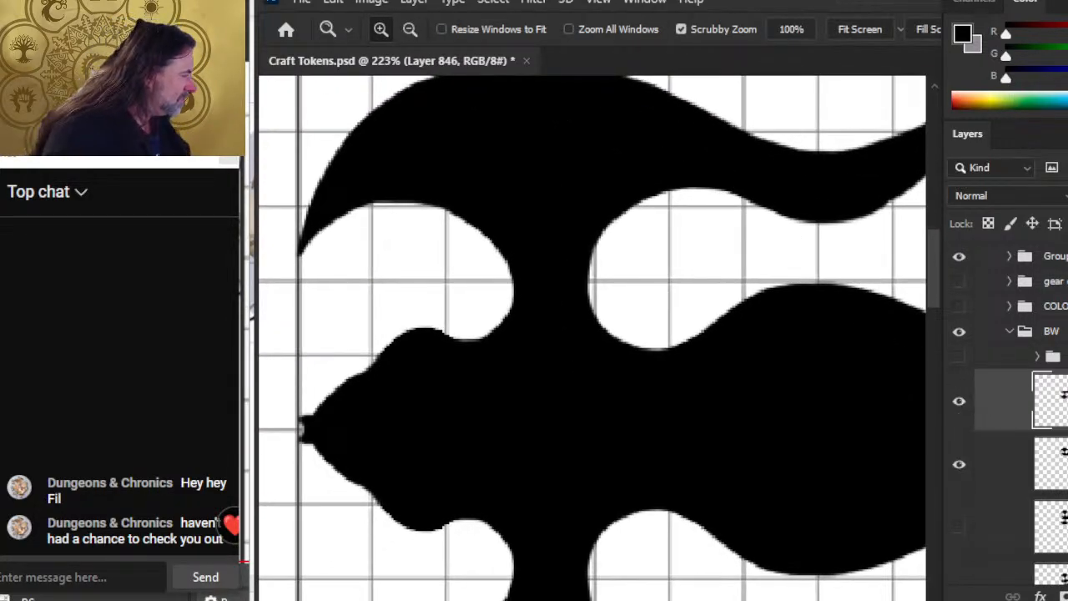
scroll(1001, 409, down, 3)
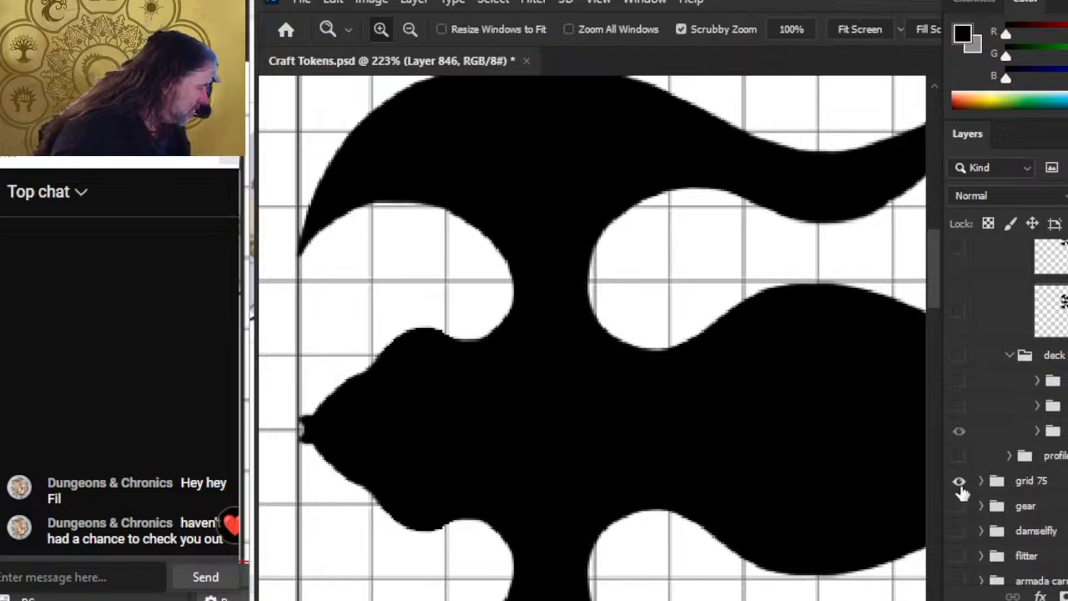
click(959, 480)
Smooth the lower wing's outer edge into a continuous curve along its front and bottom, painting in black and erasing bumps
mouse_move(531, 248)
mouse_down()
mouse_move(582, 409)
mouse_move(543, 91)
mouse_up()
mouse_move(753, 476)
mouse_down()
mouse_move(706, 439)
mouse_move(603, 319)
mouse_move(723, 195)
mouse_up()
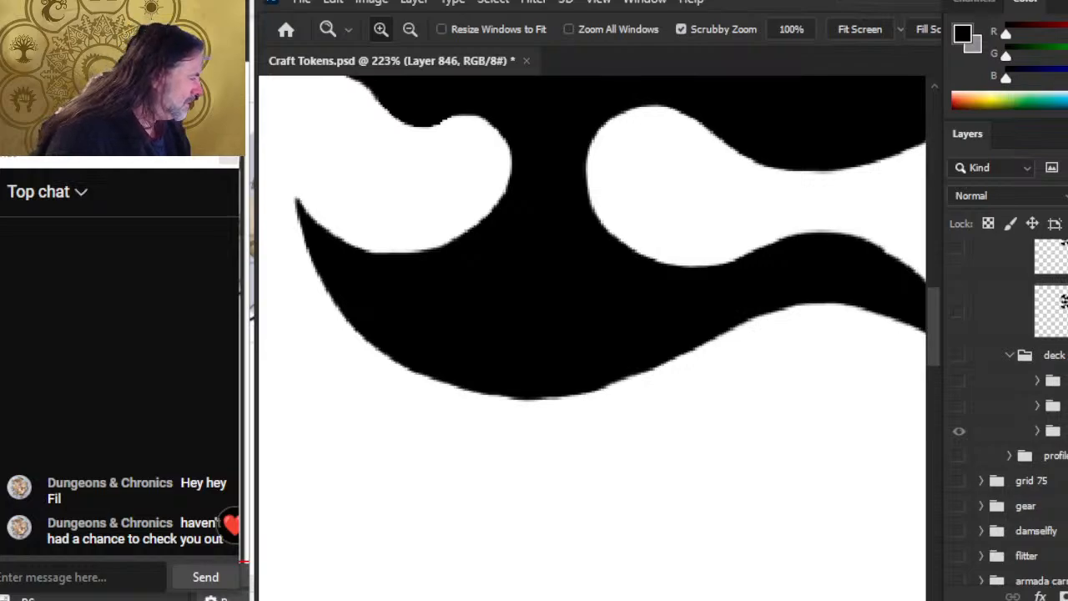
scroll(1009, 409, up, 5)
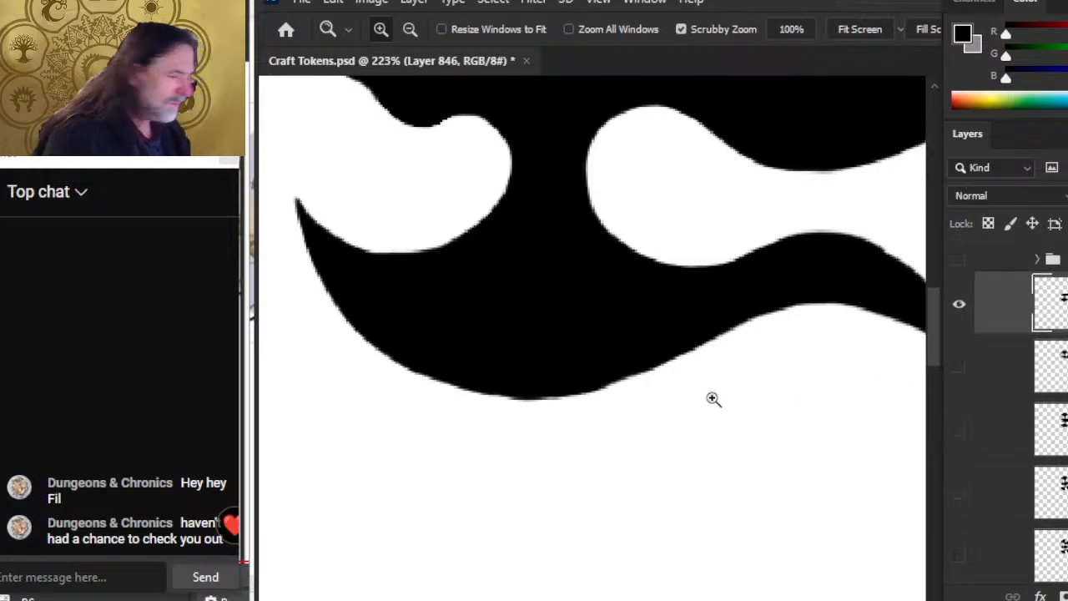
key(b)
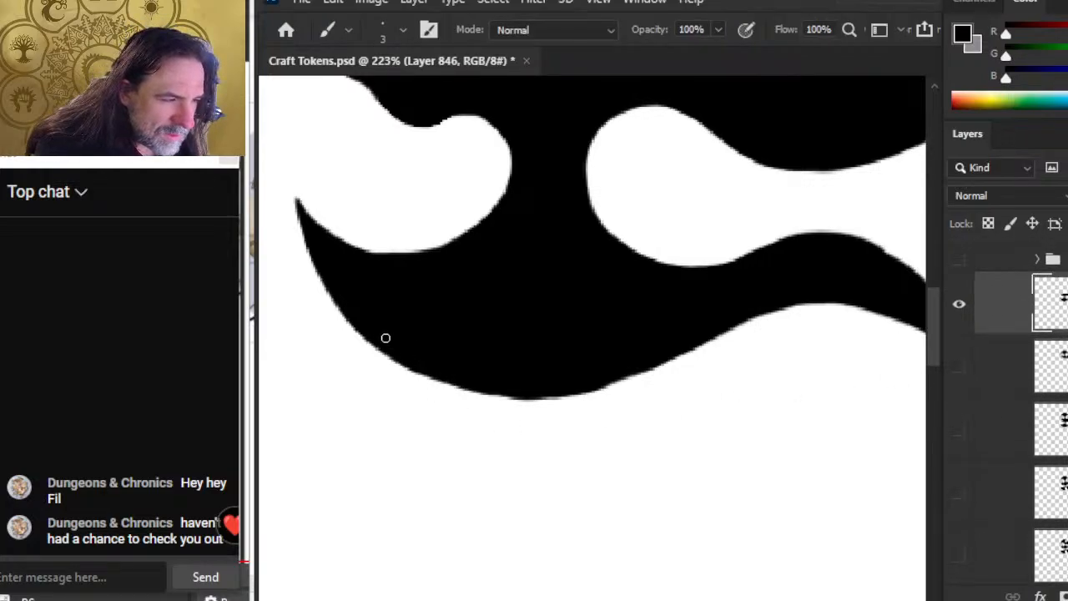
mouse_move(358, 319)
mouse_down()
mouse_move(377, 340)
mouse_move(465, 382)
mouse_up()
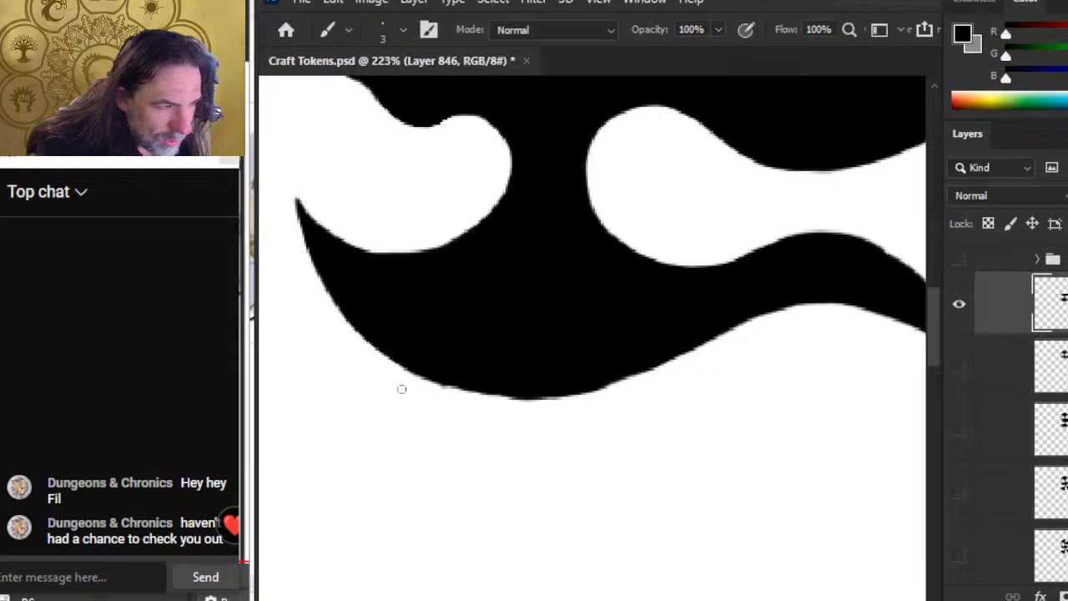
key(e)
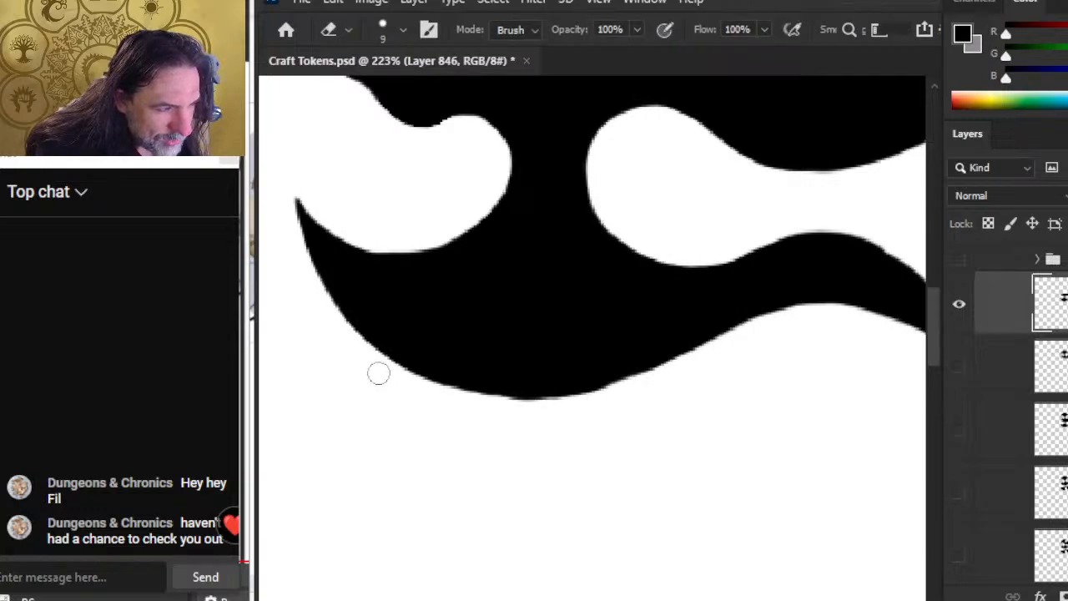
key(b)
drag(440, 373, 518, 397)
key(e)
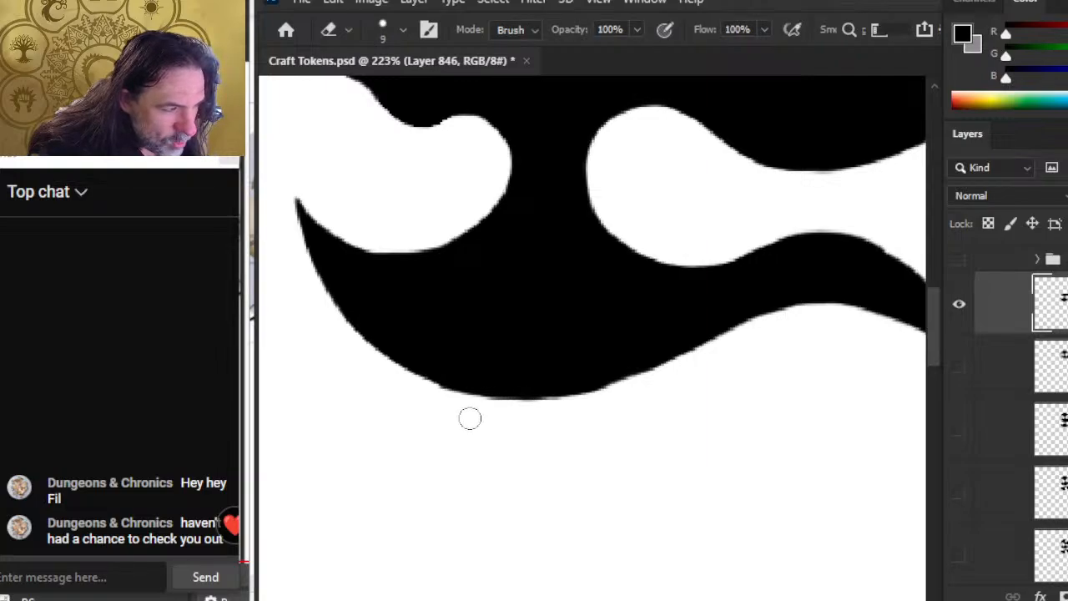
drag(451, 392, 557, 398)
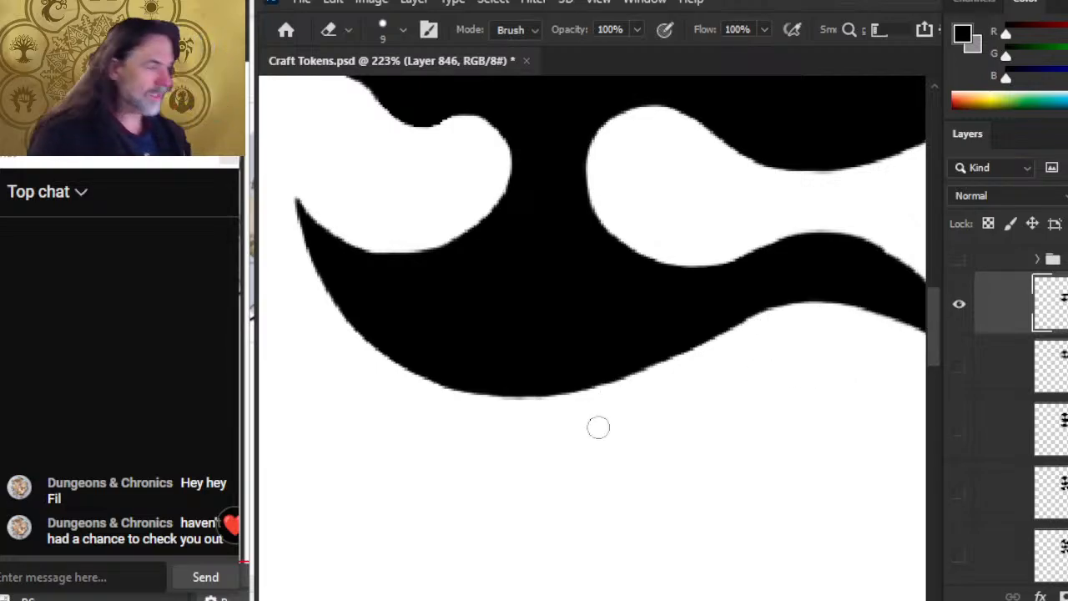
Refine the lower wing's rear tip by trimming its underside and smoothing its upper edge with the eraser and black brush
drag(709, 379, 508, 287)
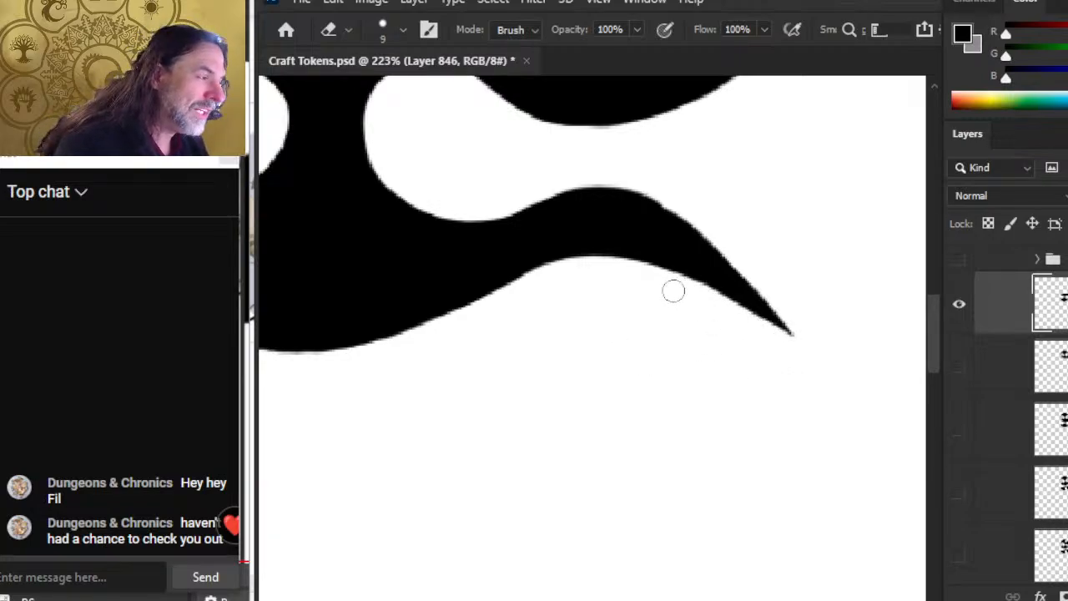
mouse_move(713, 302)
mouse_down()
mouse_move(763, 332)
mouse_move(743, 317)
mouse_move(773, 332)
mouse_up()
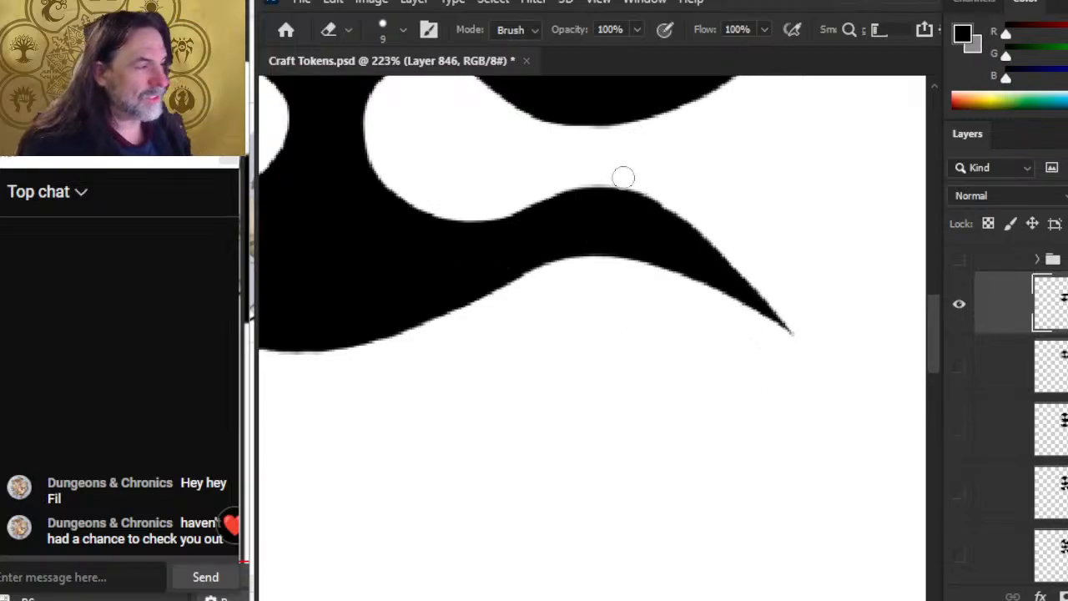
key(b)
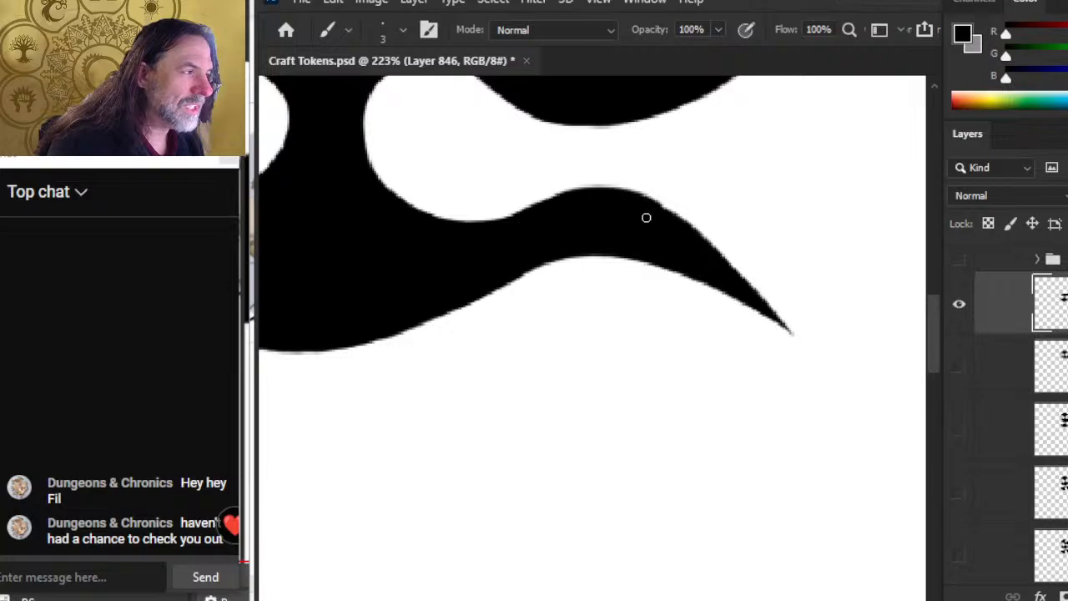
drag(646, 218, 720, 248)
key(e)
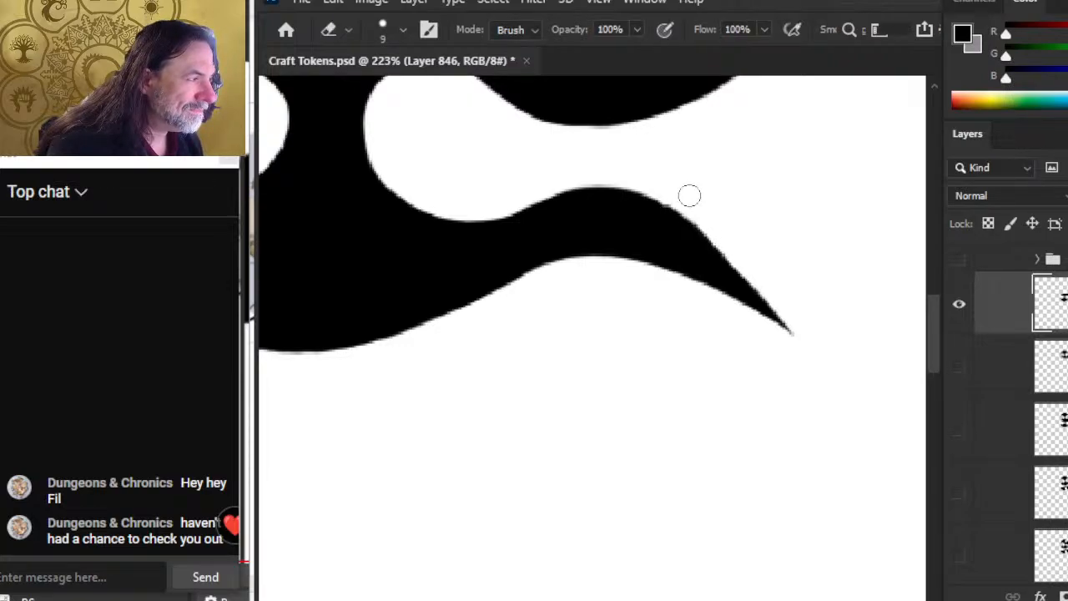
drag(683, 215, 697, 230)
key(b)
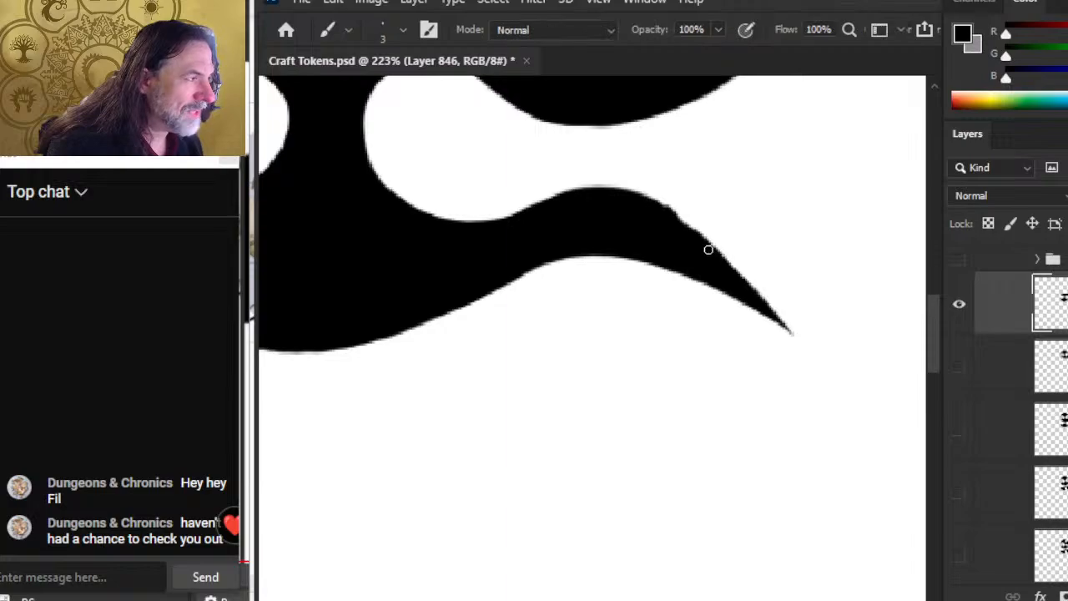
key(e)
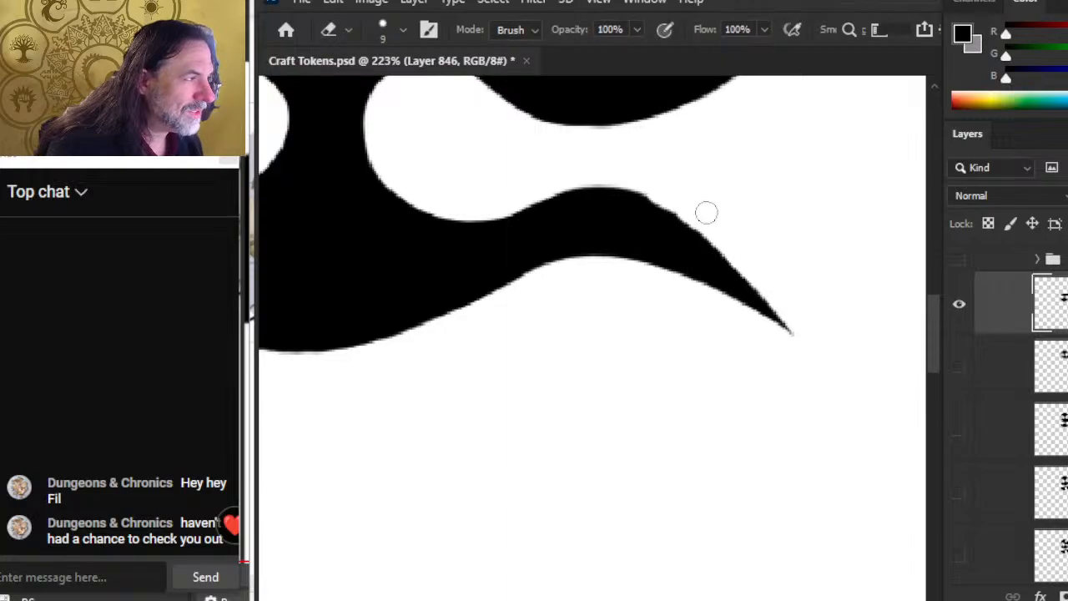
key(b)
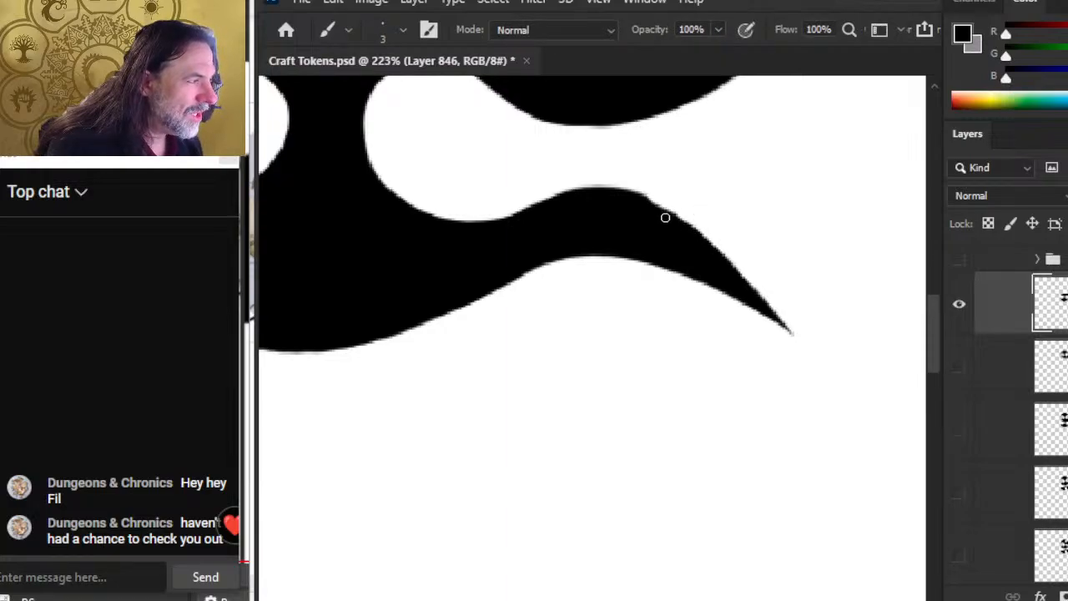
key(e)
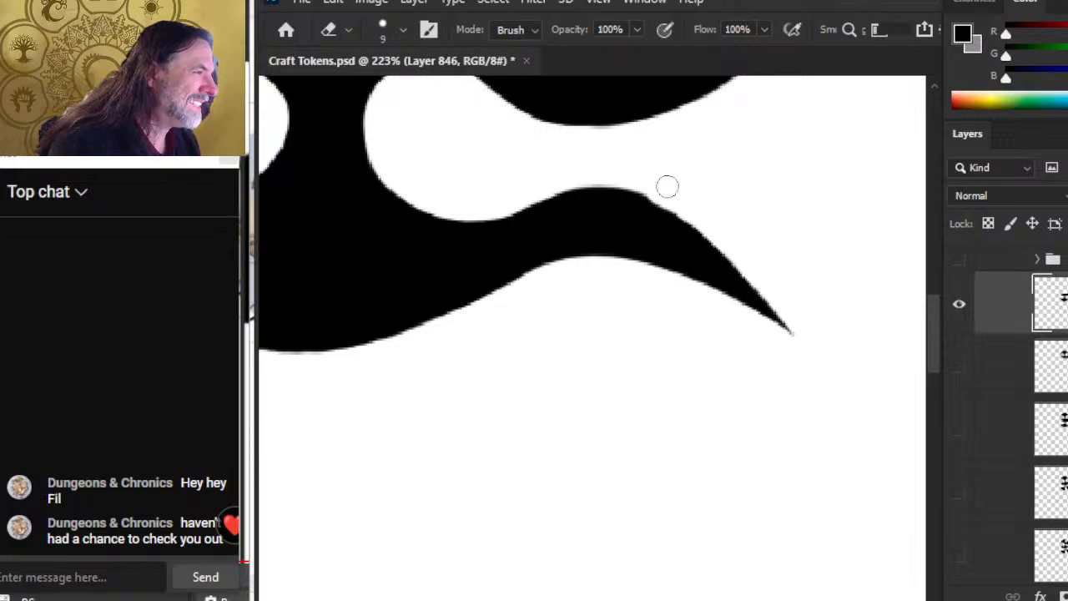
key(b)
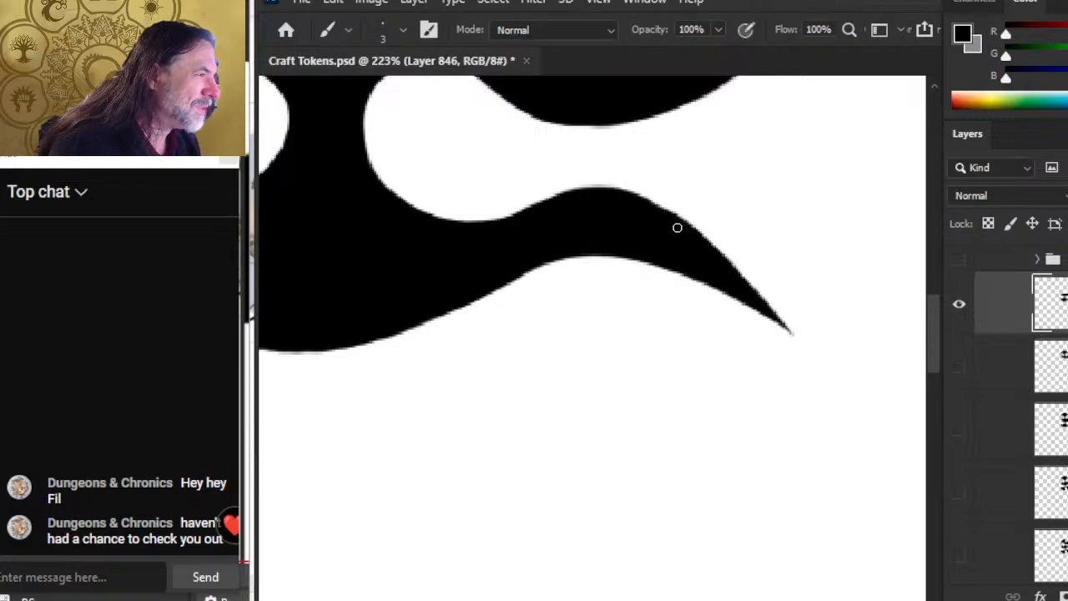
Smooth the silhouette's lower arm around the round cutout and its underside, alternating the 9 px Eraser and 3 px black Brush
key(e)
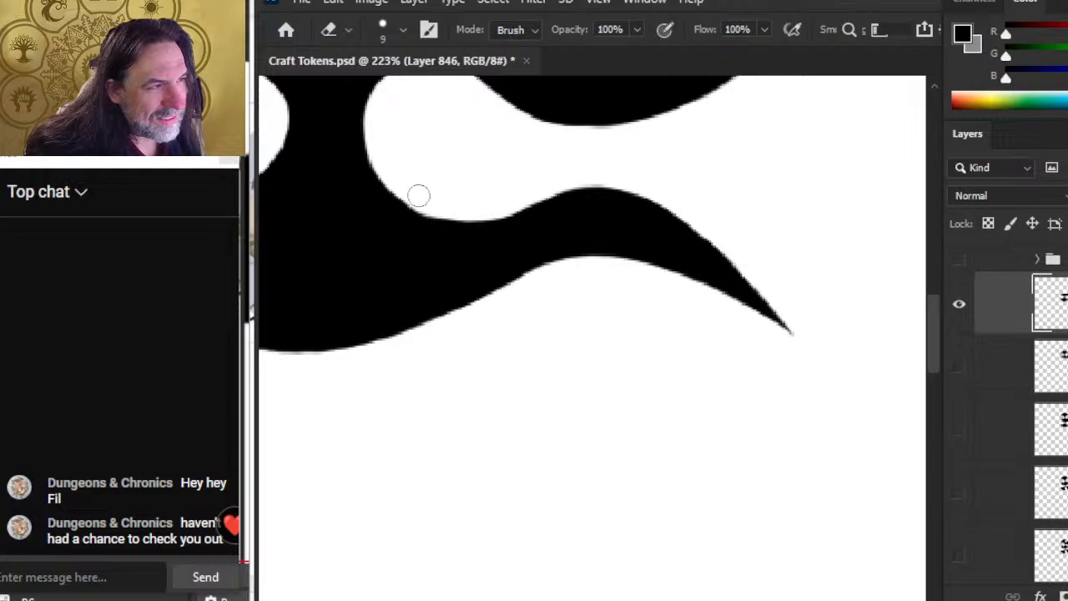
drag(431, 203, 481, 214)
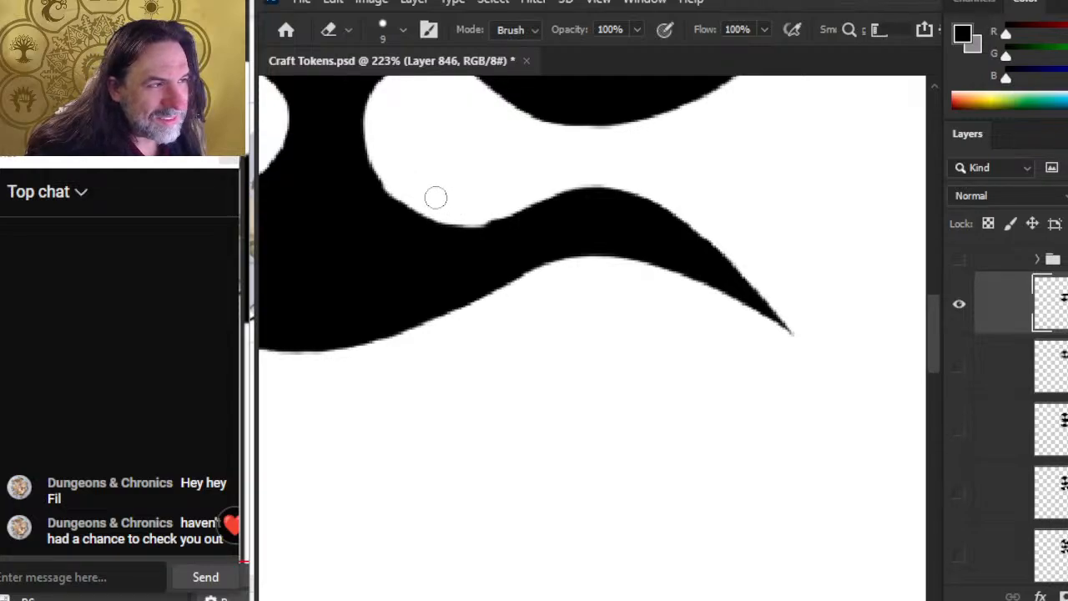
key(b)
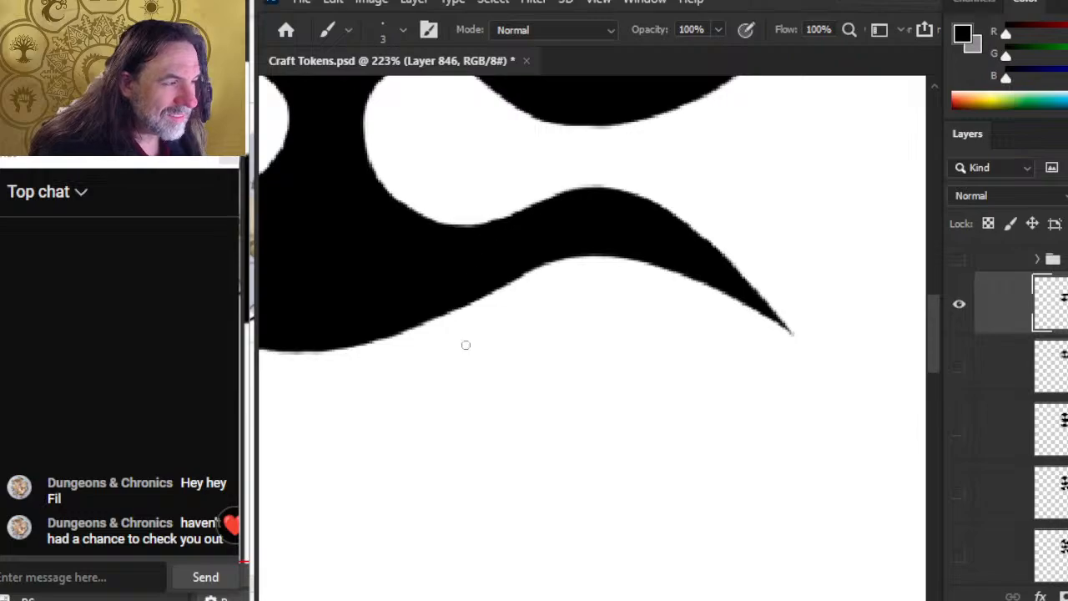
key(e)
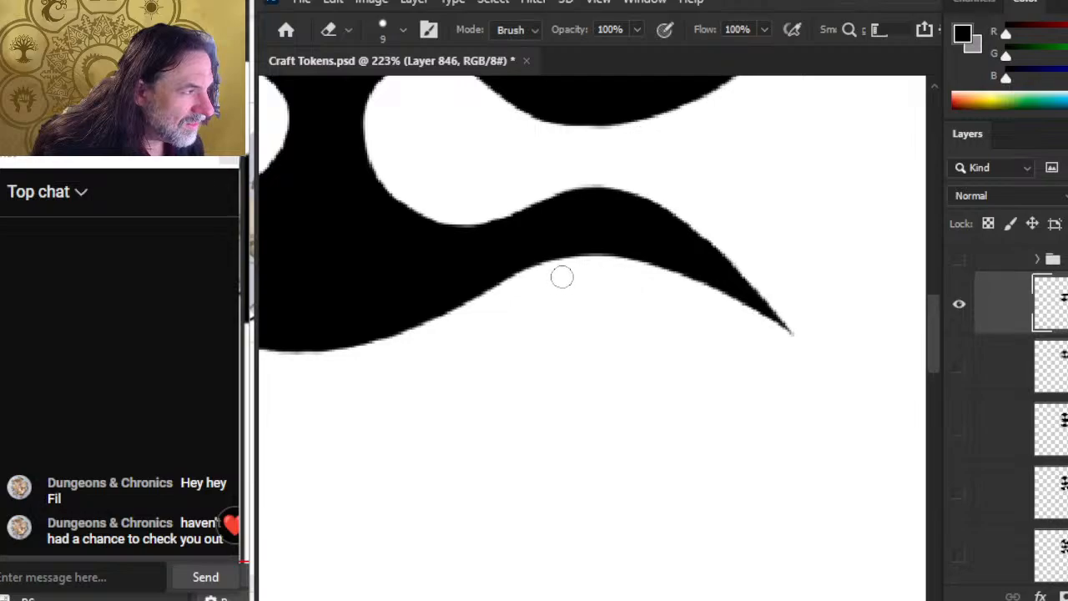
Thin and smooth the underside of the silhouette's tapering lower tail with the Eraser, touching up the edges with the black Brush
key(z)
drag(516, 331, 489, 331)
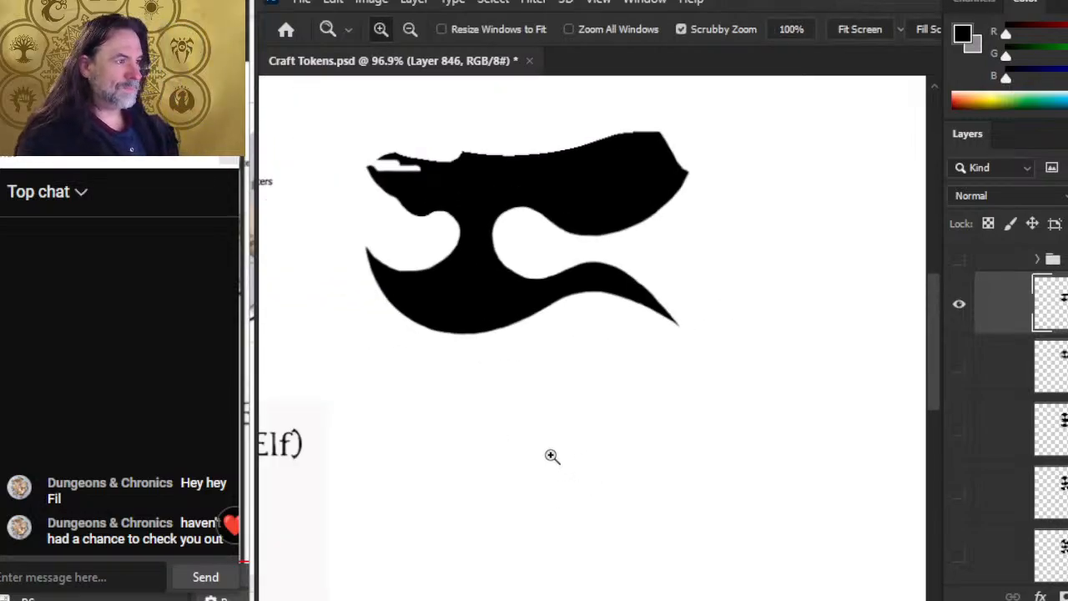
key(e)
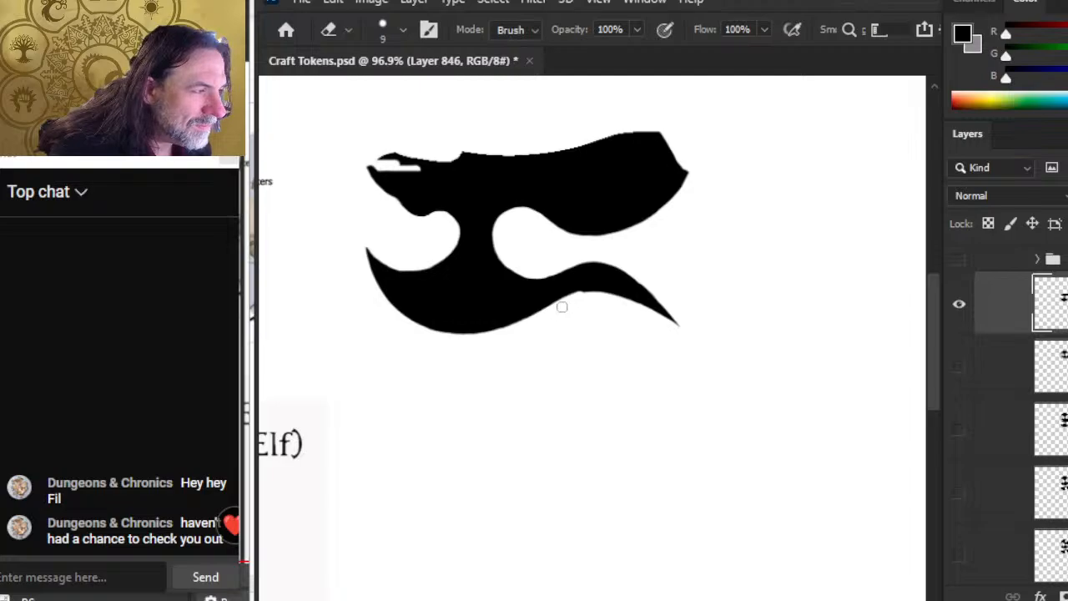
mouse_move(580, 298)
mouse_down()
mouse_move(646, 311)
mouse_move(630, 302)
mouse_up()
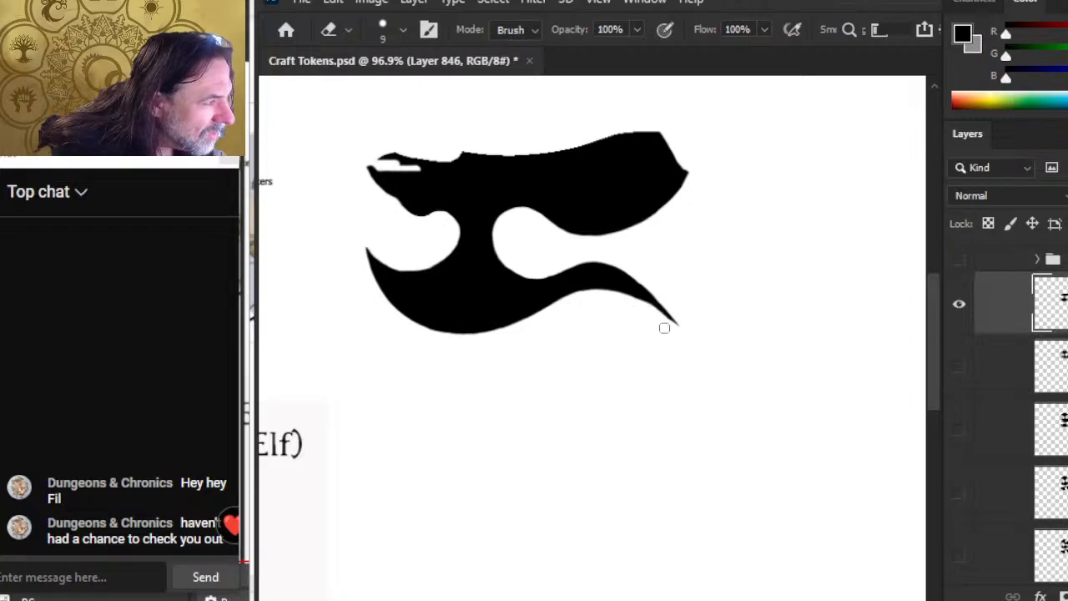
key(b)
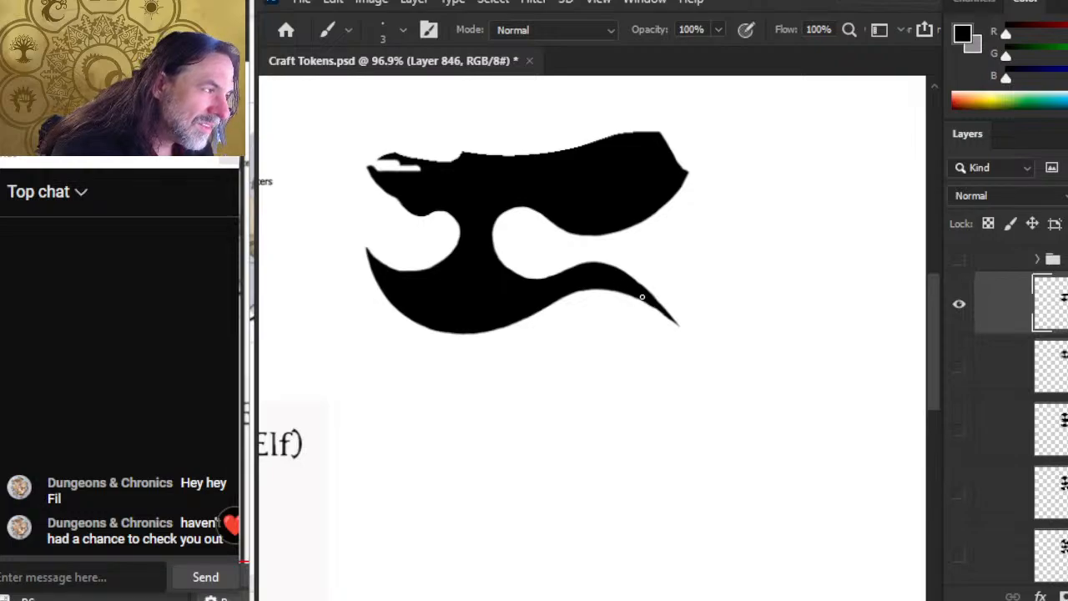
key(e)
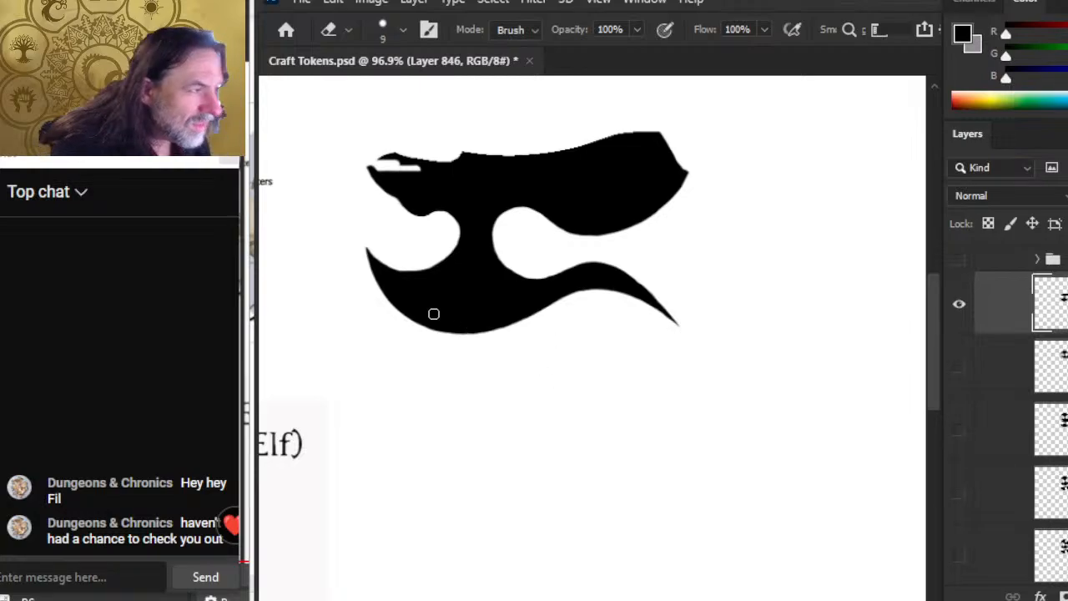
key(b)
key(e)
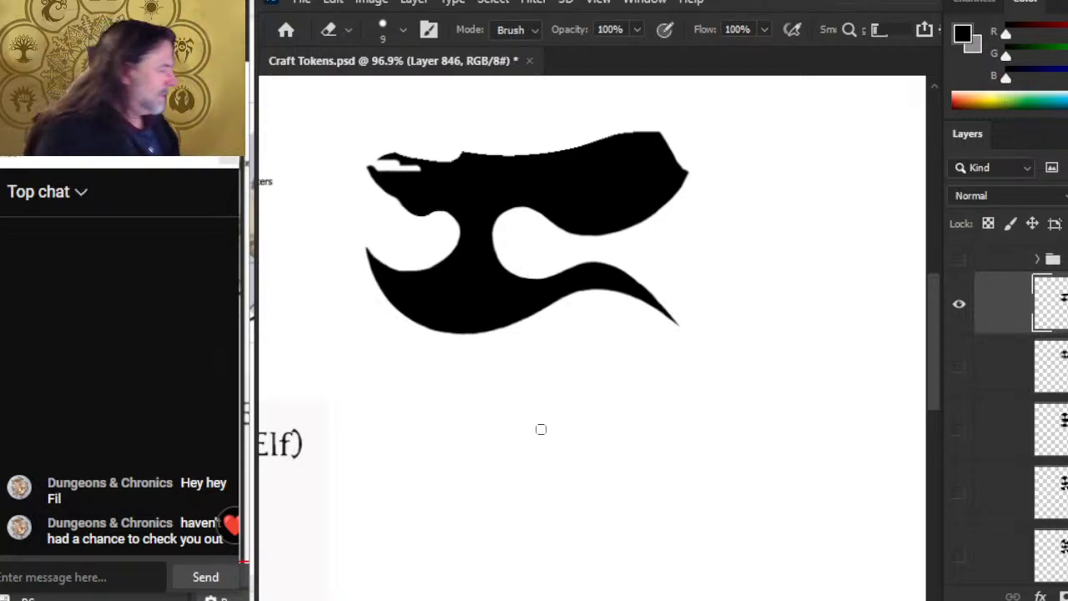
Make the grid 75 layer group visible over the canvas
scroll(993, 401, down, 3)
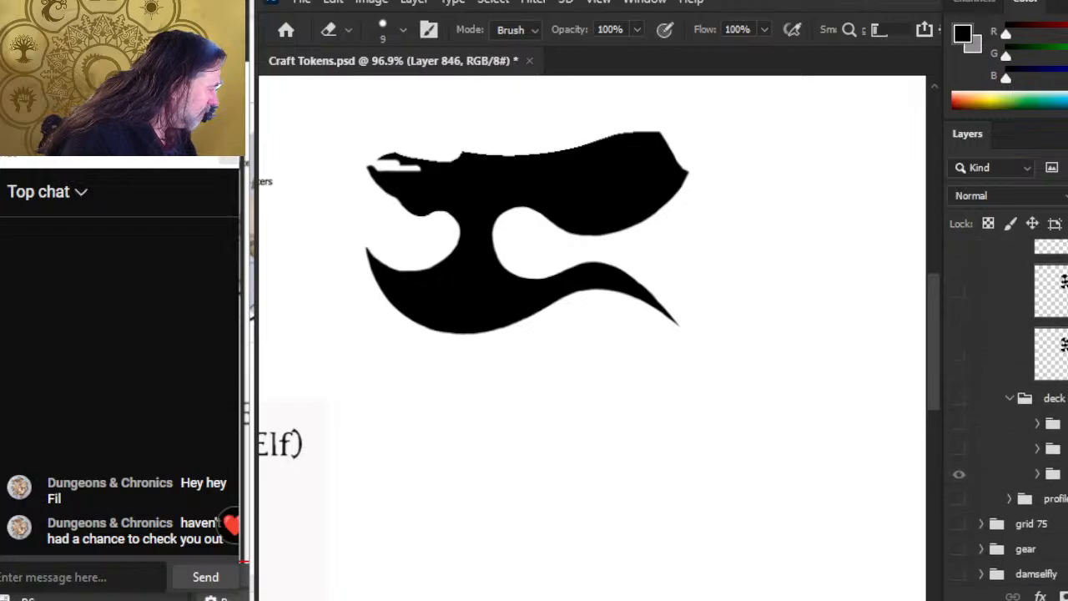
click(958, 530)
scroll(1002, 334, up, 3)
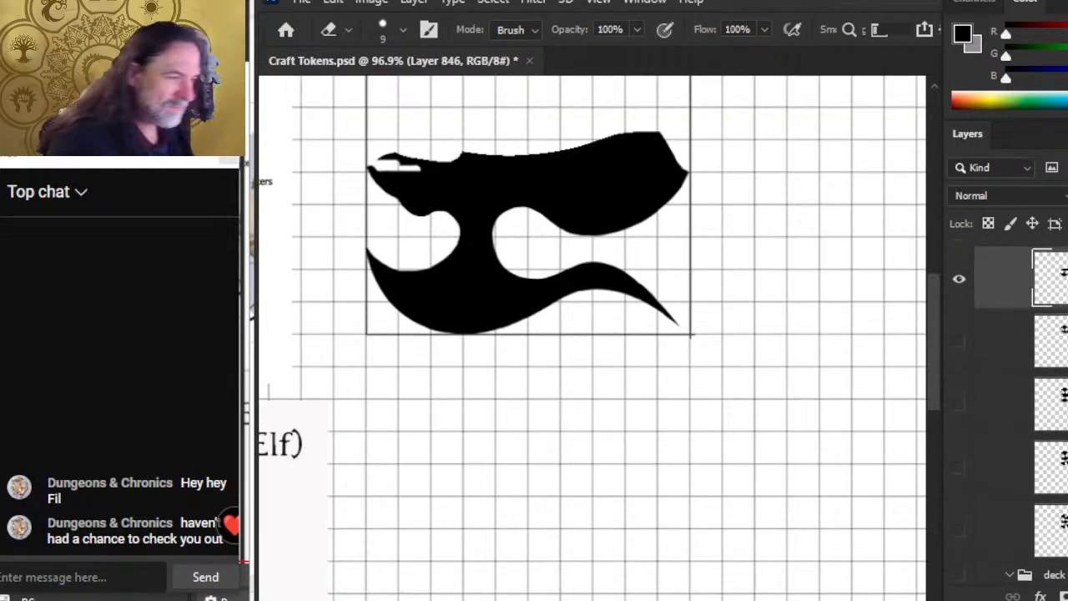
Nudge the black silhouette layer slightly to the right to centre it in the grid frame, keeping its base on the frame's bottom line
key(v)
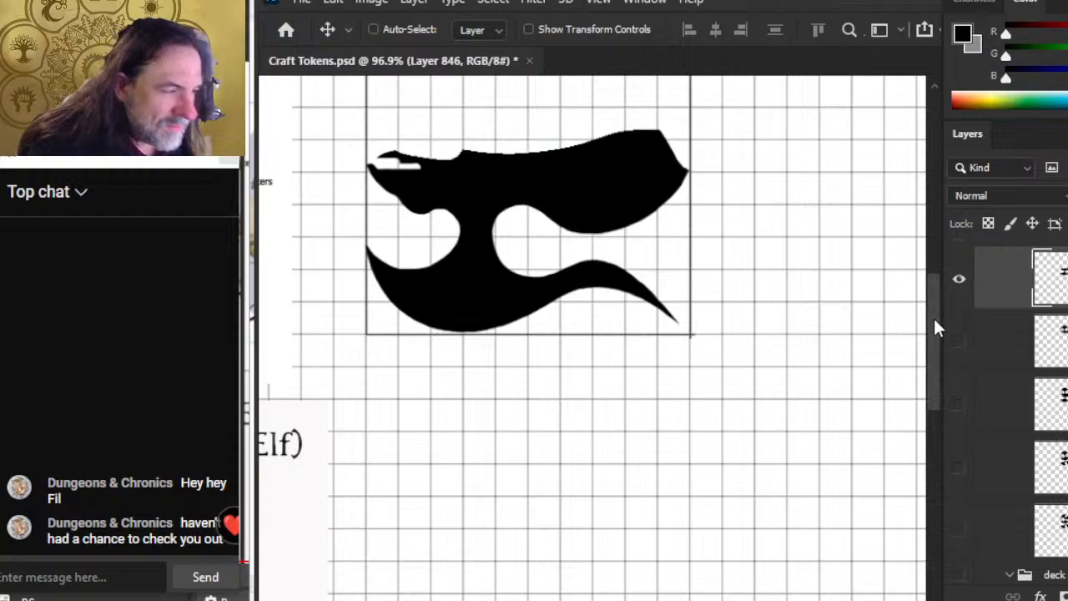
key(Right)
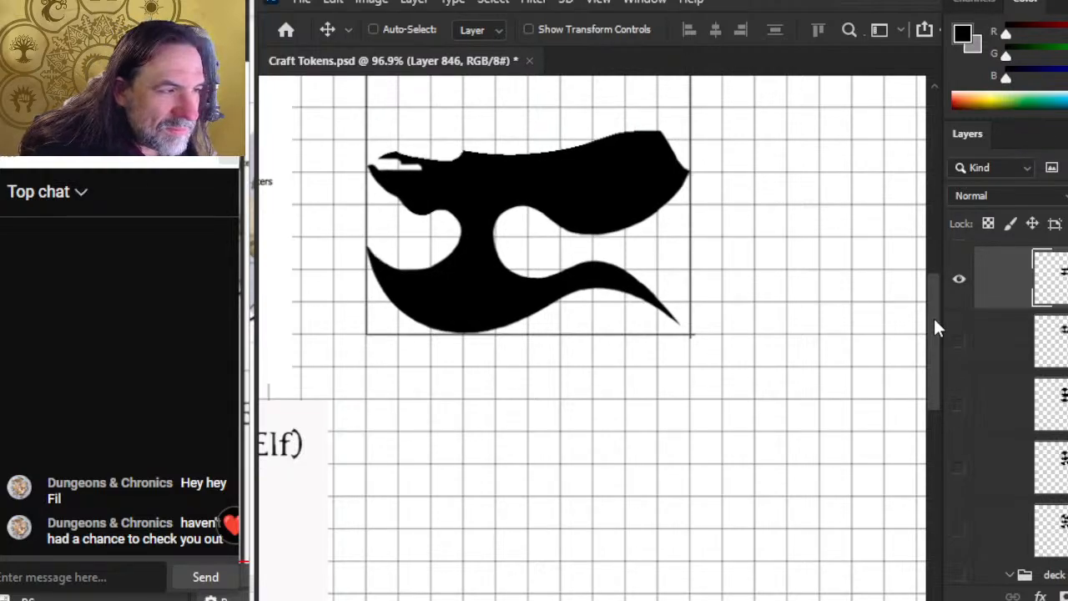
key(Down)
key(Right)
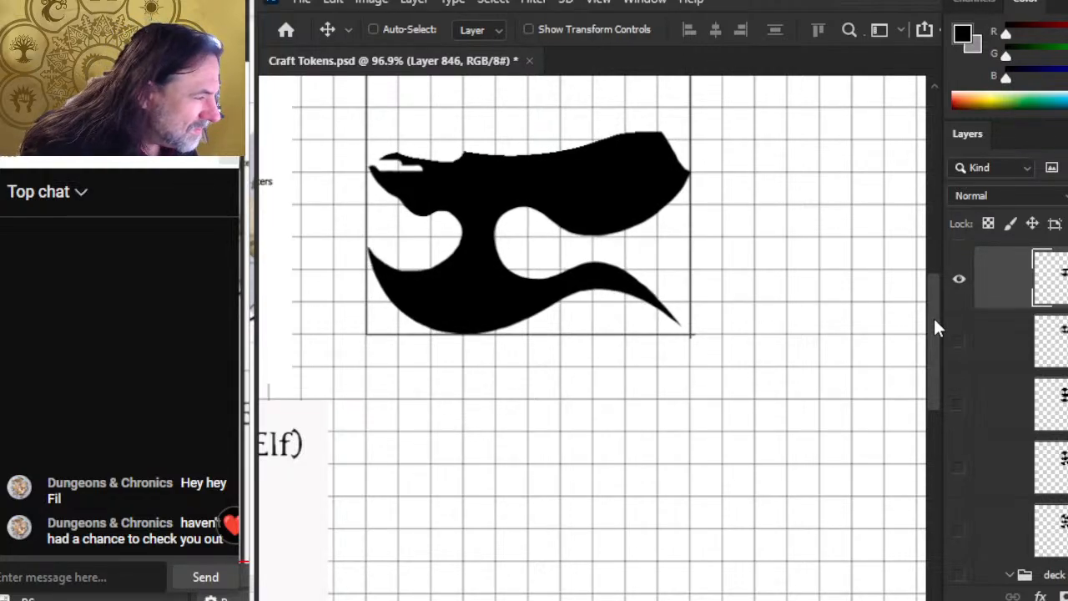
key(Down)
key(Up)
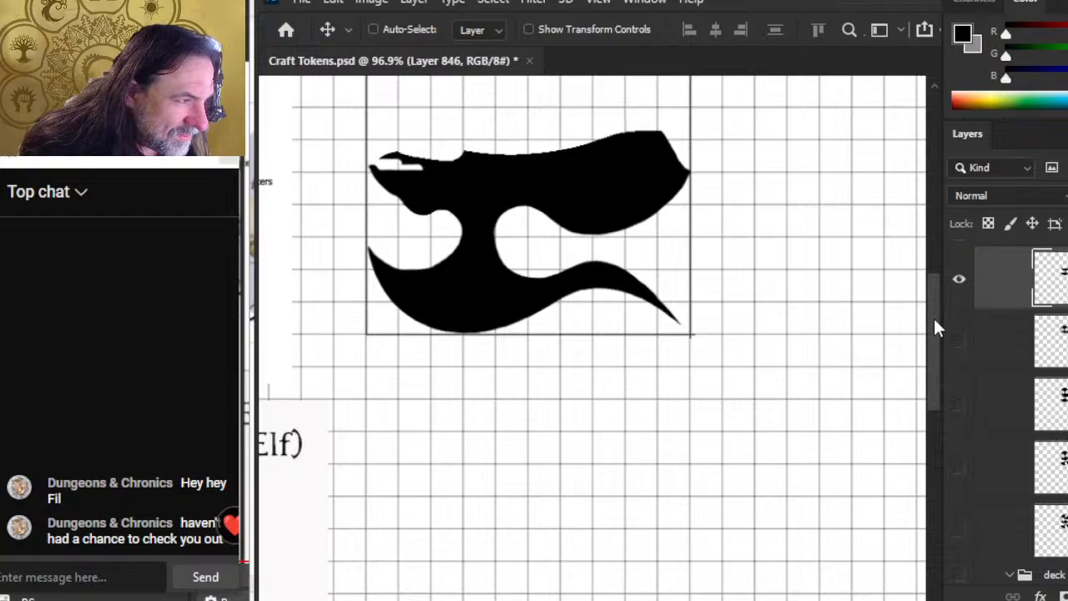
key(Down)
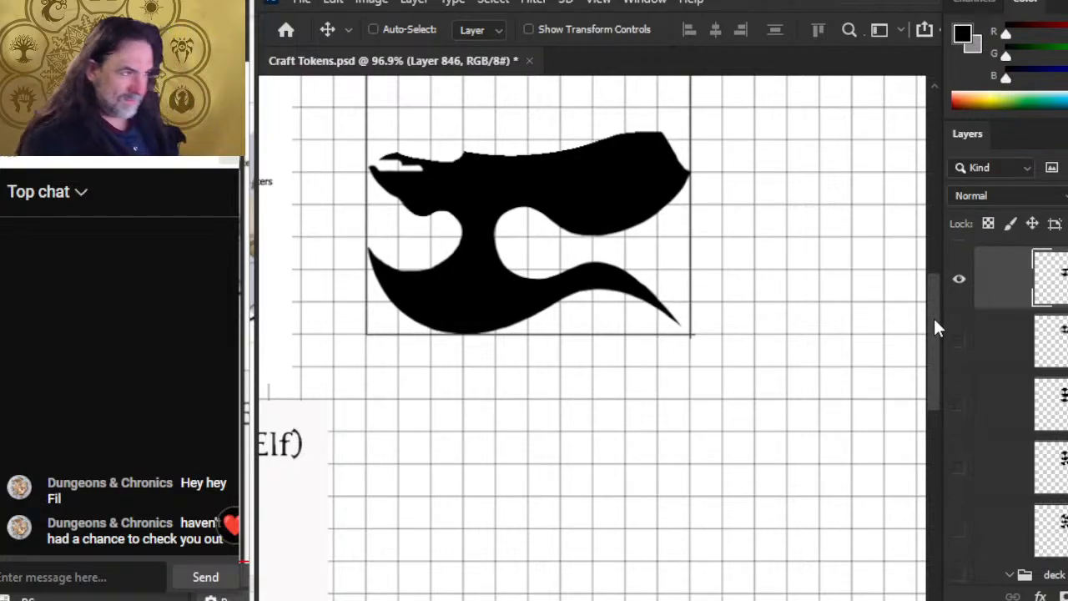
Trim and round the edge of the upper wing below its right-hand point with the Eraser, refining it with the black Brush
key(z)
drag(544, 246, 421, 248)
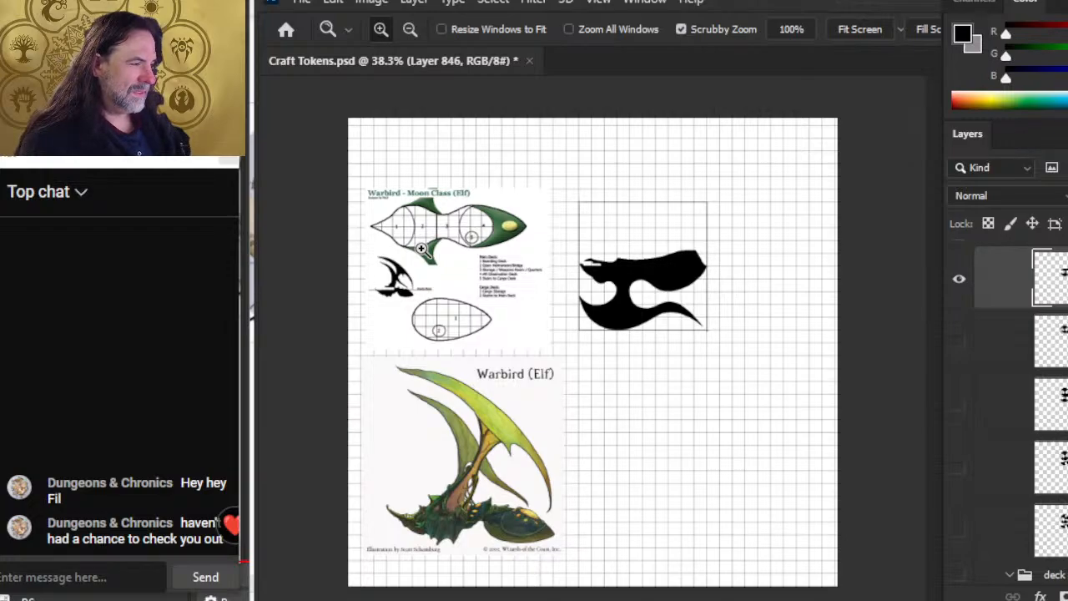
drag(634, 333, 651, 315)
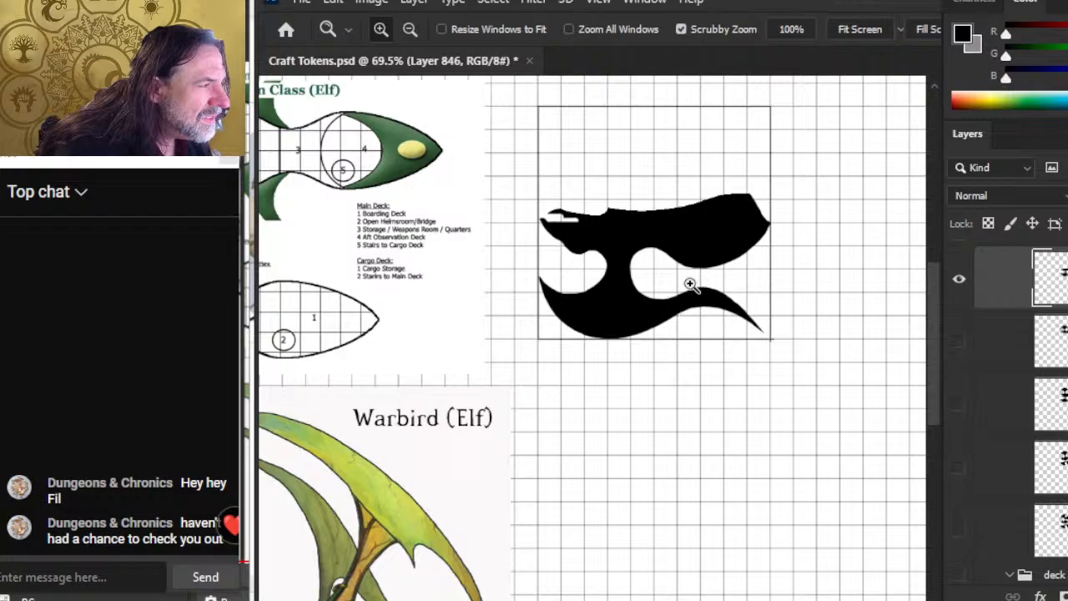
drag(779, 231, 889, 243)
key(e)
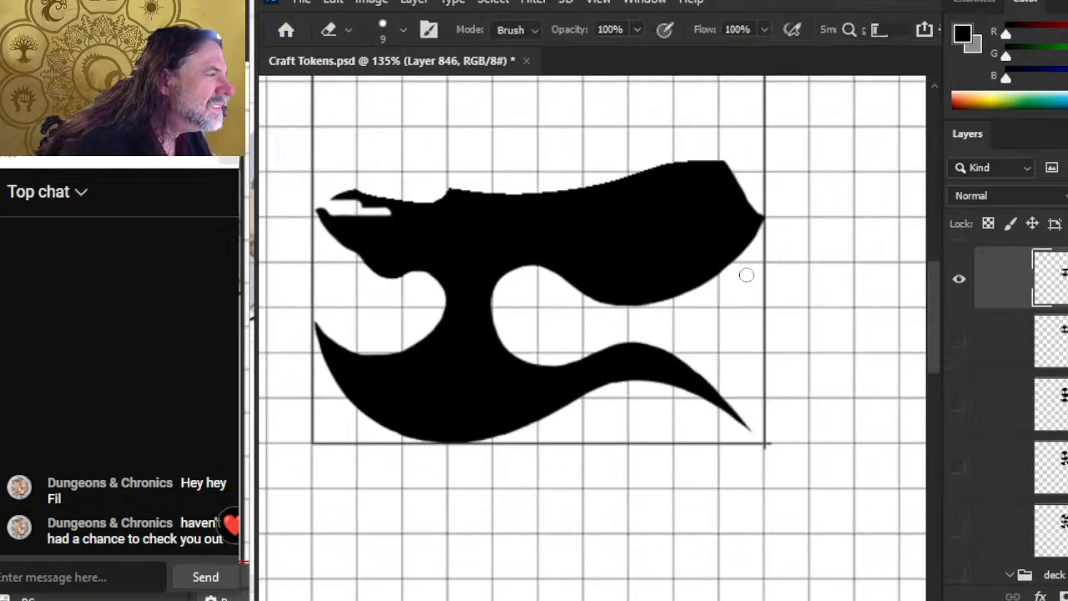
drag(763, 226, 746, 275)
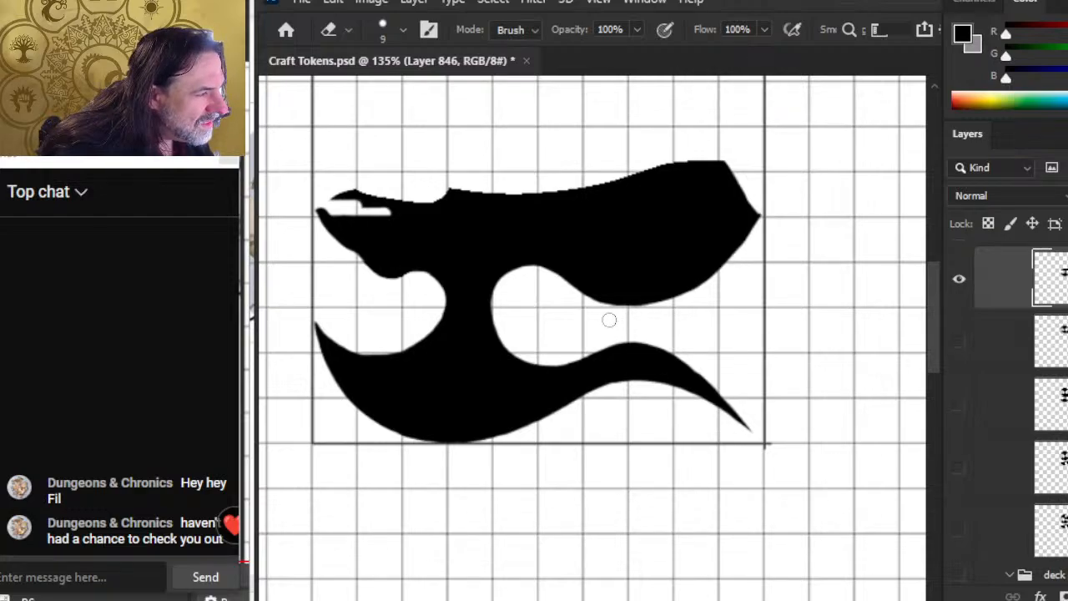
key(b)
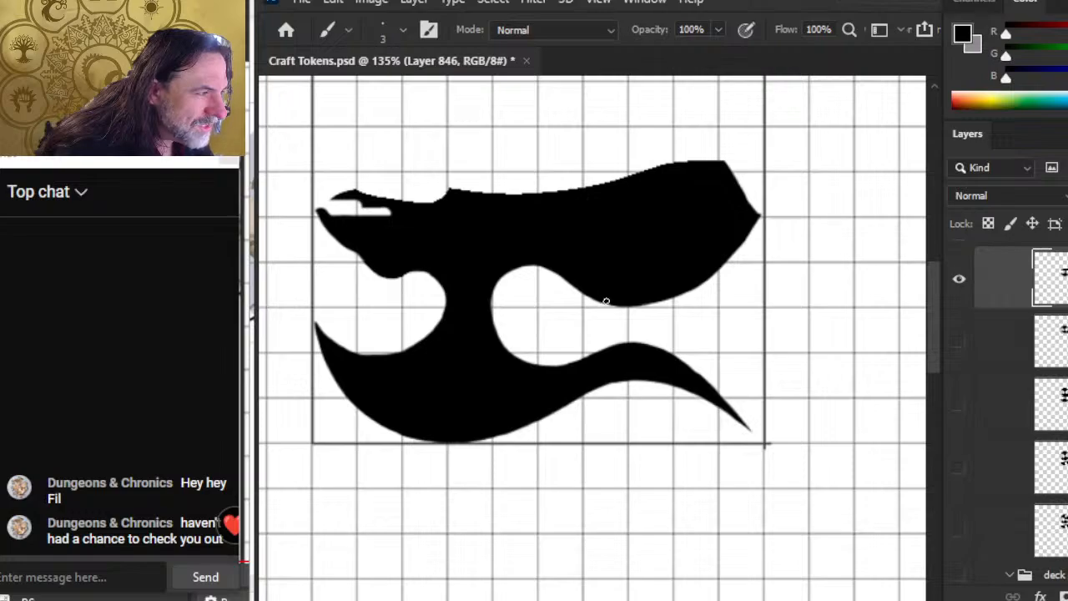
key(e)
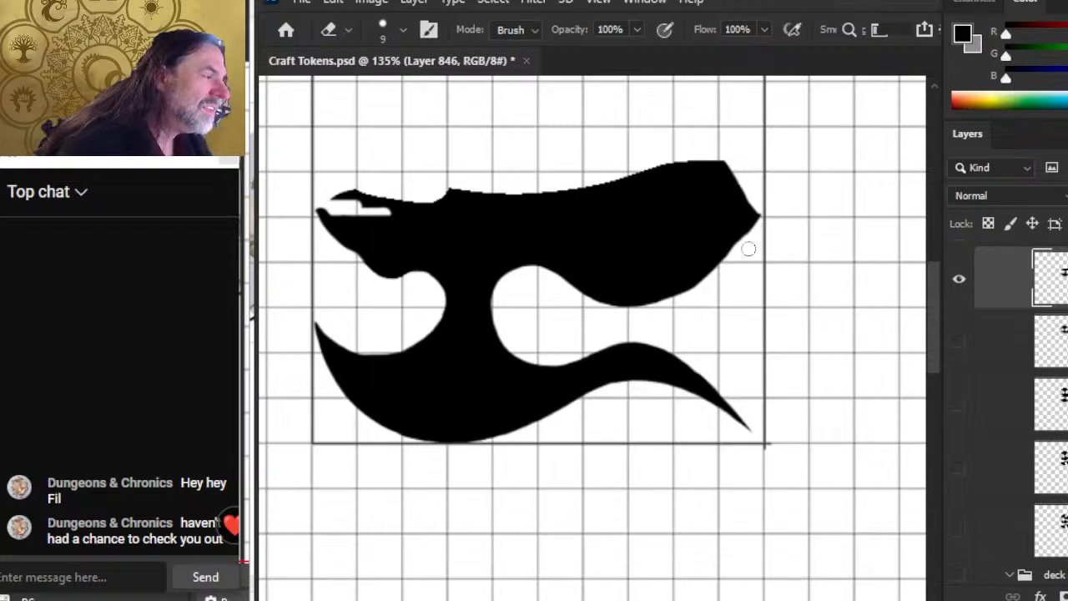
key(b)
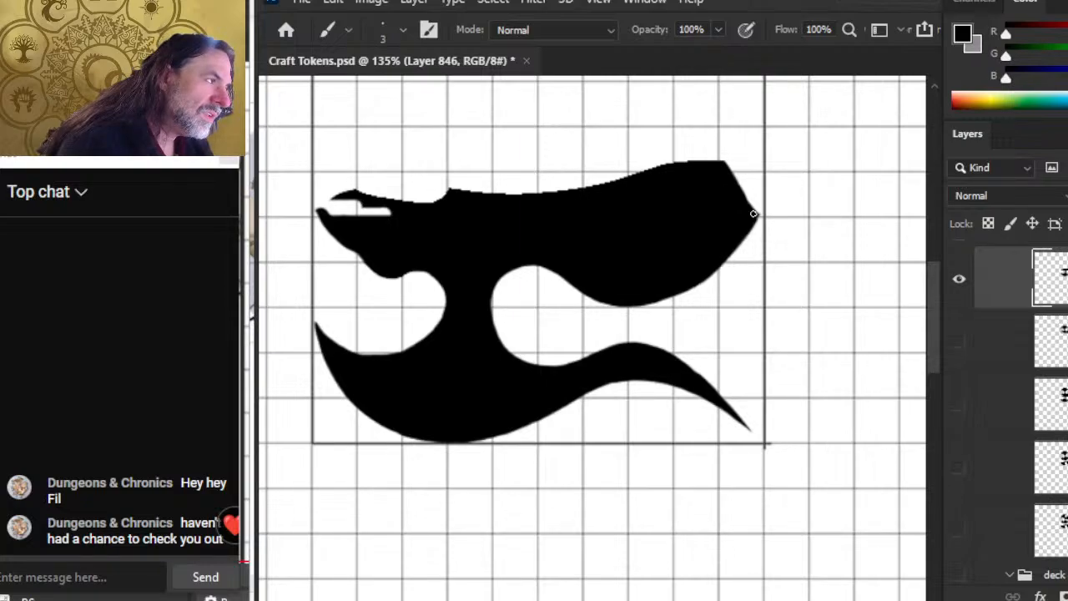
Fill out the upper wing's lower edge with a black Brush stroke and erase the excess into a smooth curve
key(z)
mouse_move(670, 243)
mouse_down()
mouse_move(634, 334)
mouse_move(623, 300)
mouse_up()
key(e)
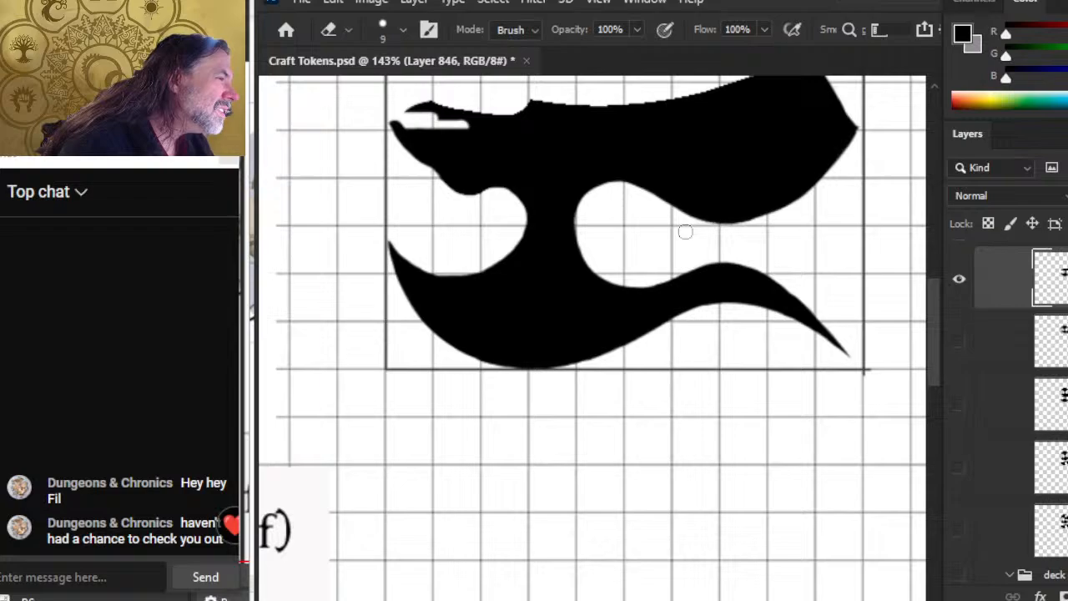
key(b)
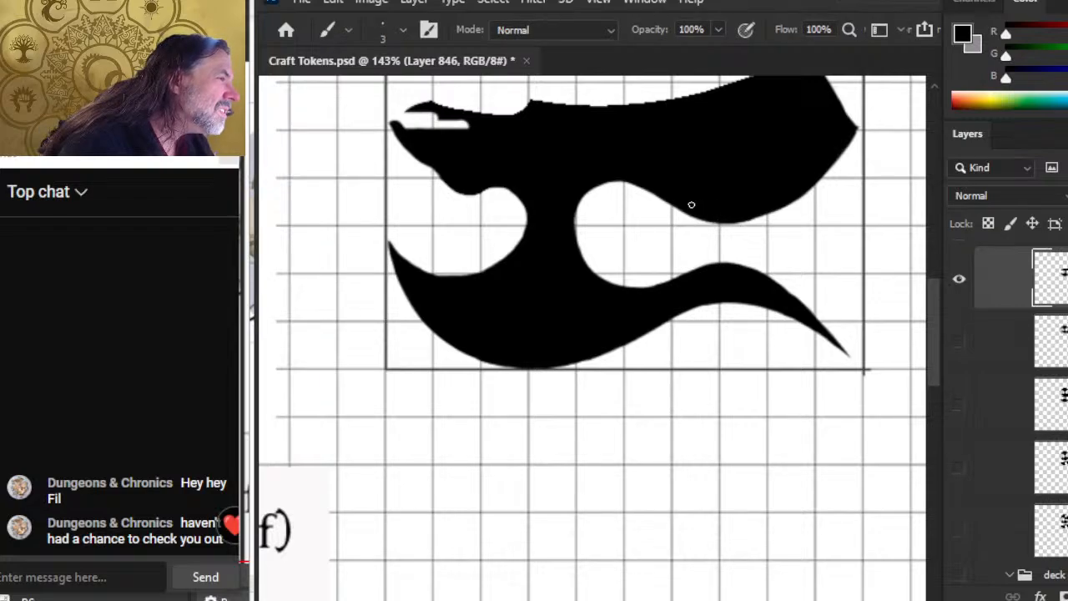
mouse_move(692, 205)
mouse_down()
mouse_move(756, 219)
mouse_move(803, 199)
mouse_move(821, 166)
mouse_up()
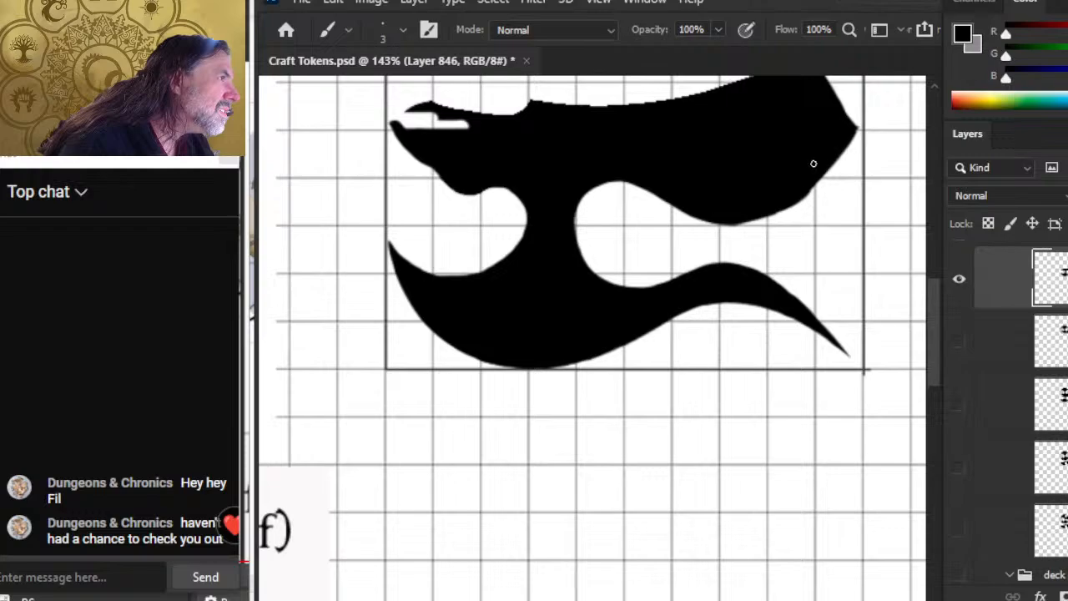
key(e)
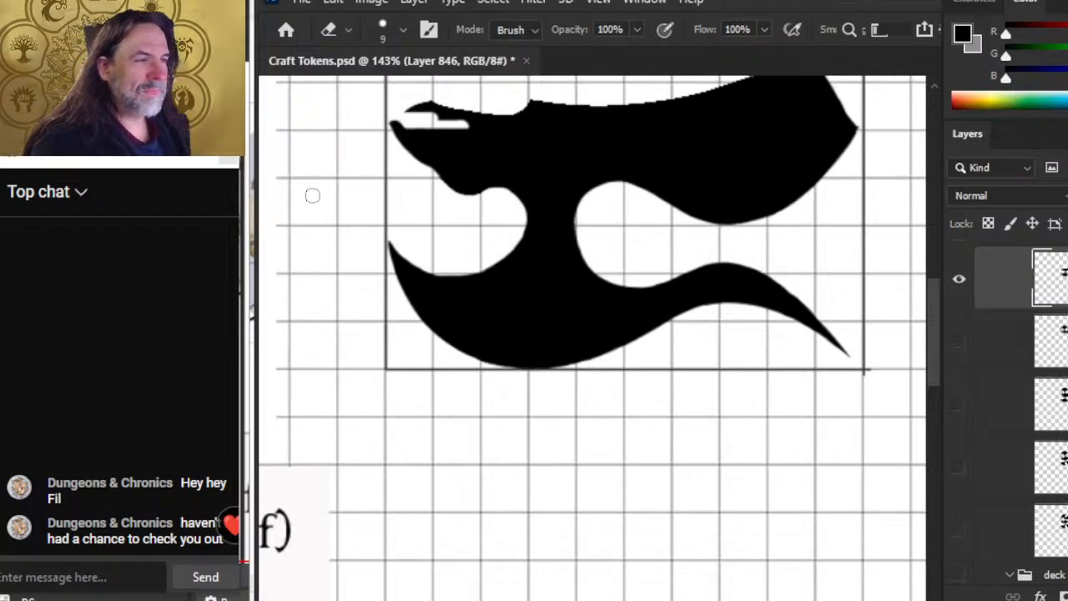
Erase the ragged strip above the left wing tip in a straight horizontal line and smooth the curved cutout below the tip
key(b)
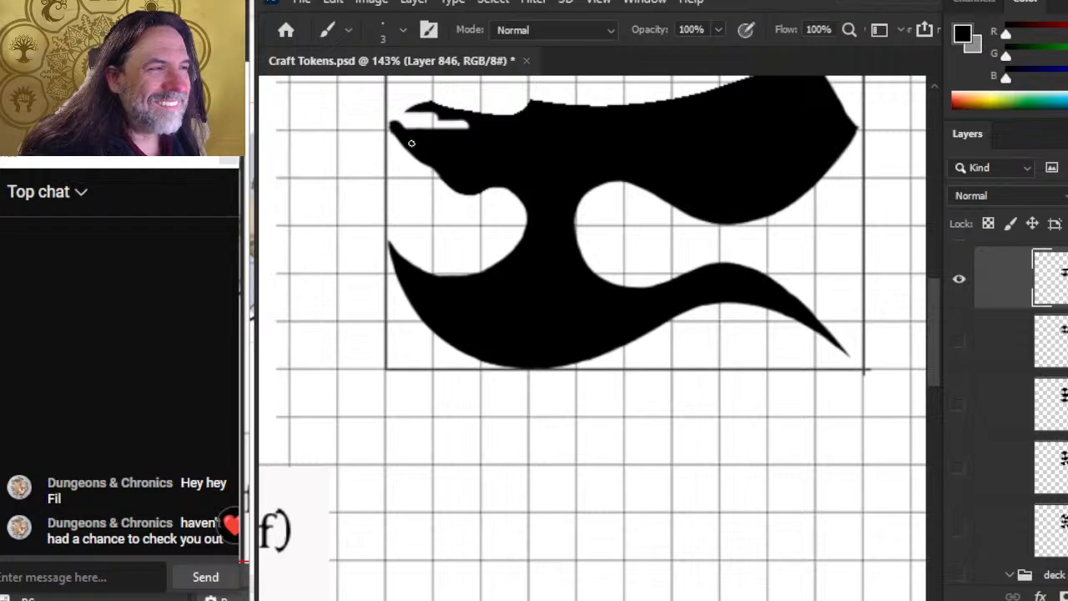
key(e)
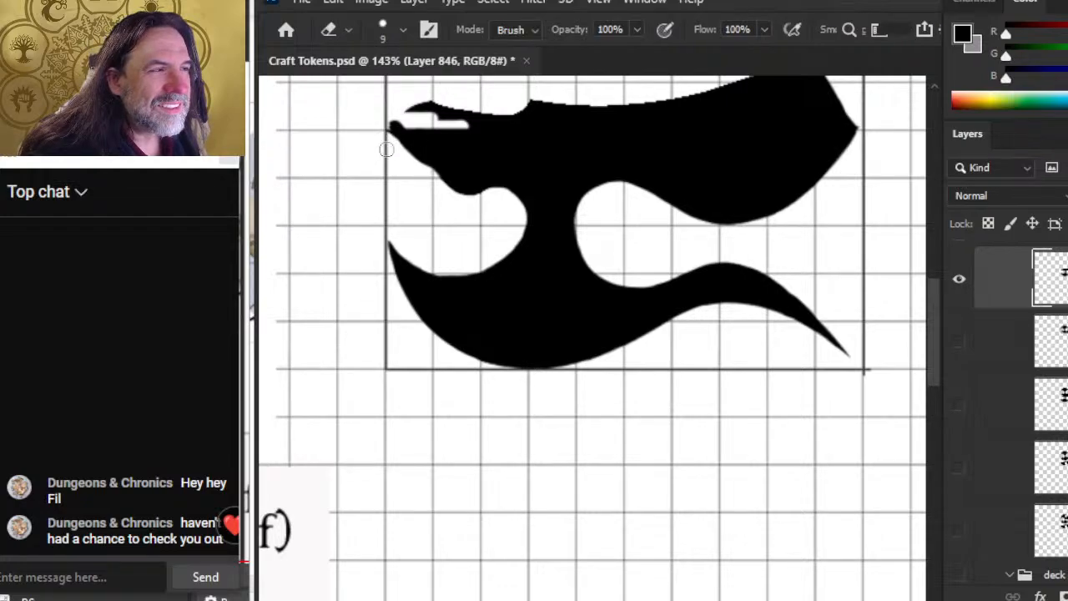
shift+click(384, 123)
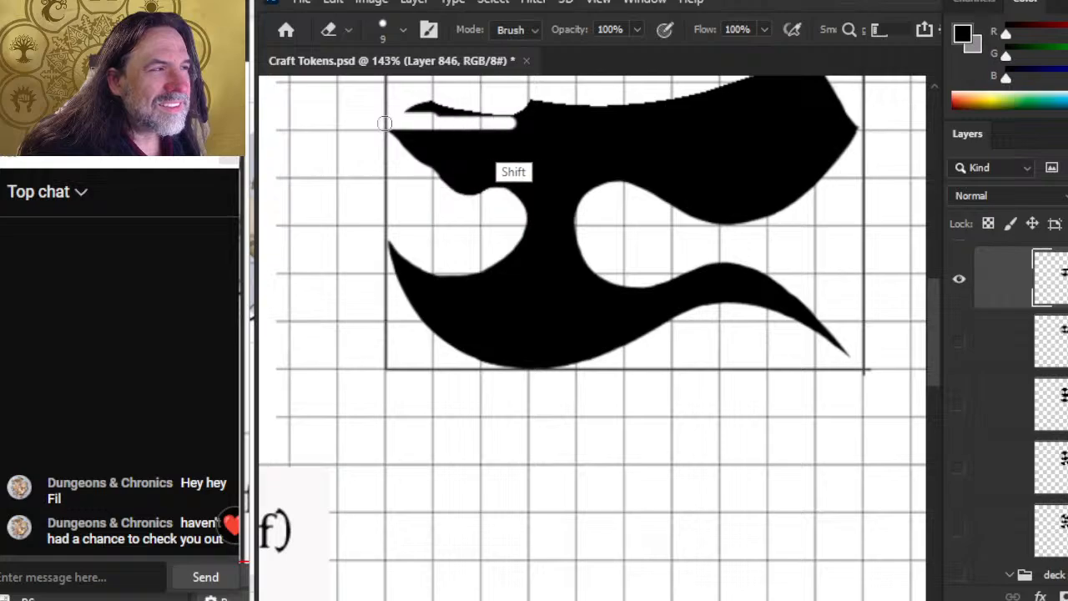
drag(422, 98, 405, 102)
key(b)
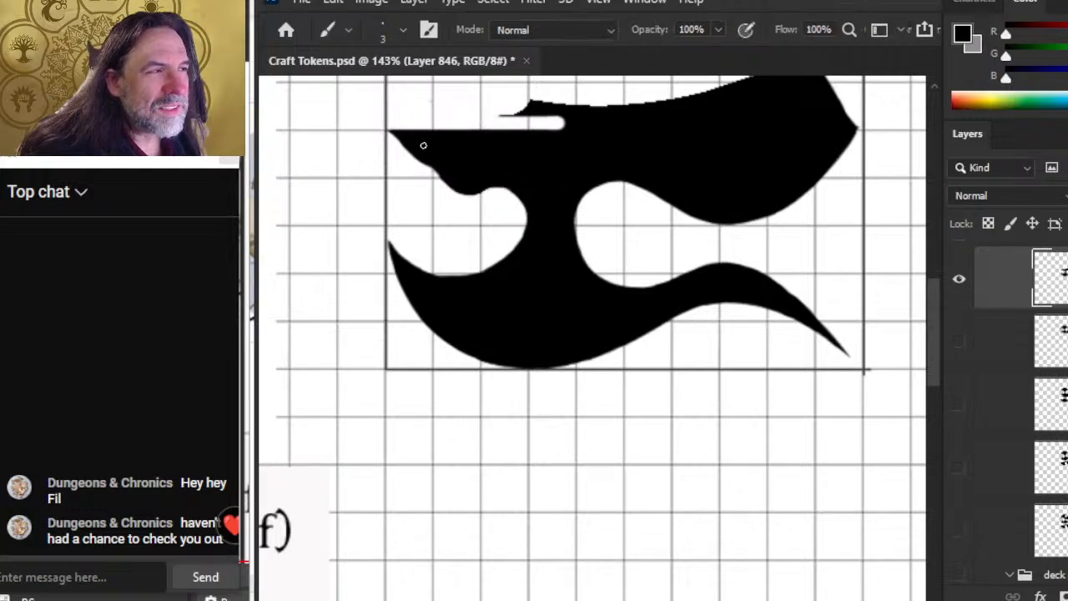
key(e)
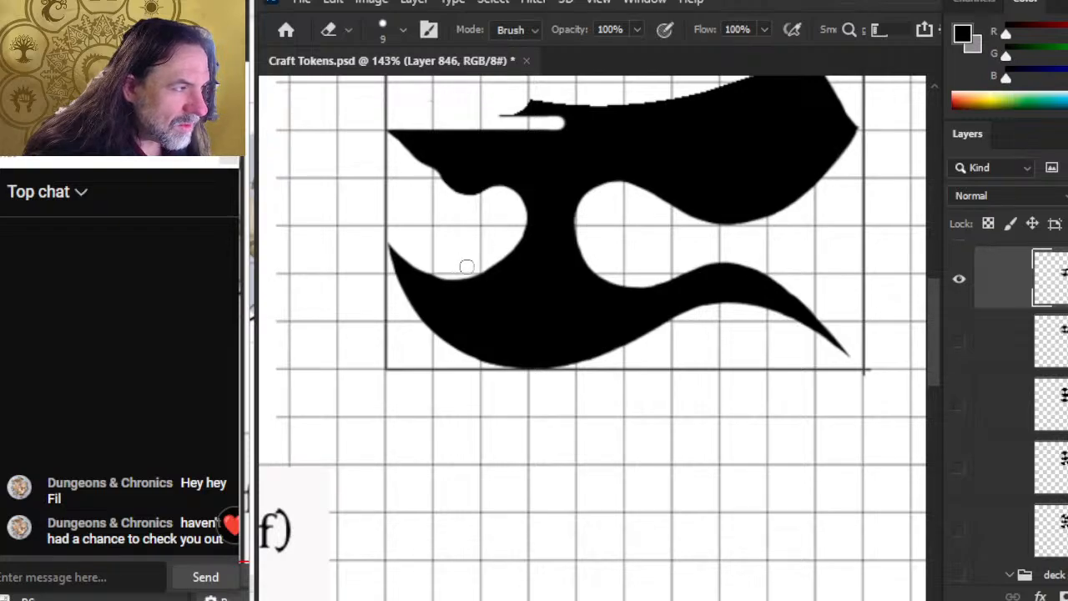
Review the whole silhouette, and switch to the Word document to check the Star Moth ship illustration
key(z)
drag(513, 306, 453, 338)
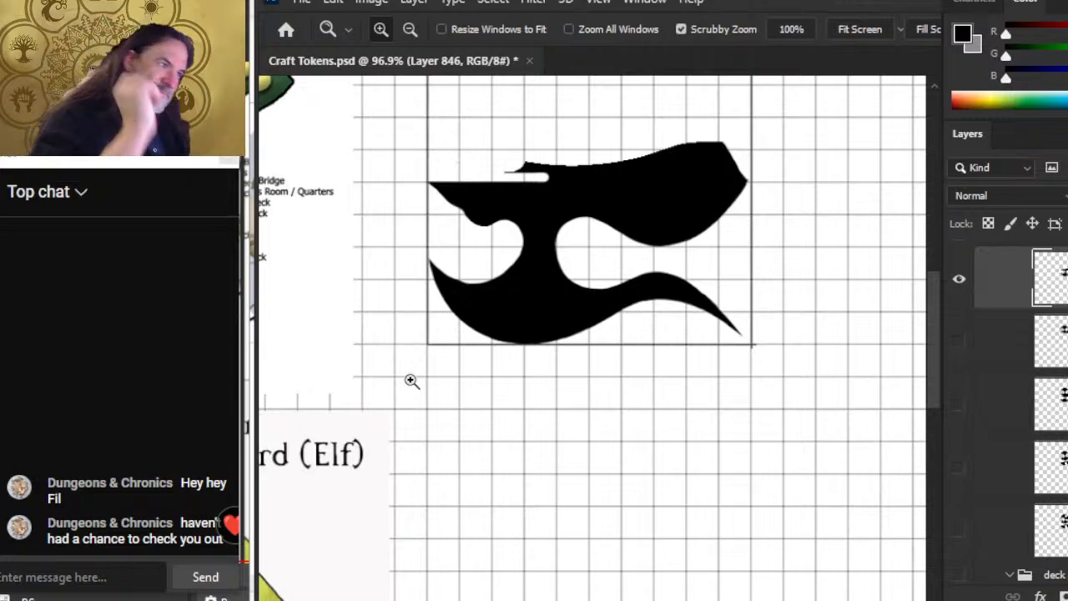
key(alt+Tab)
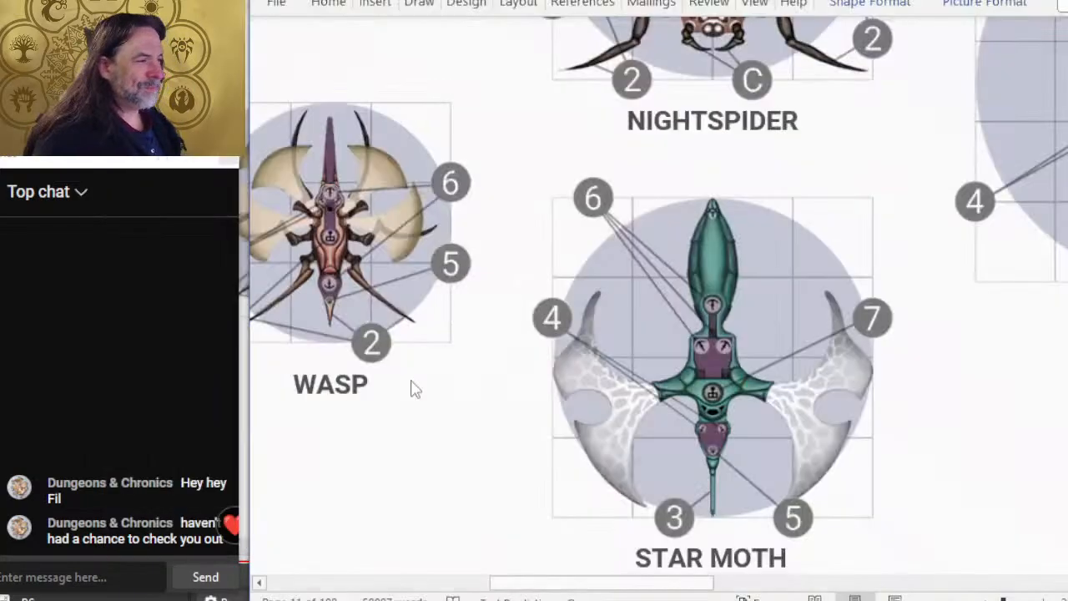
Compare the silhouette with the Star Moth illustration in the Word document, and erase everything above the hull's horizontal centreline
key(alt+Tab)
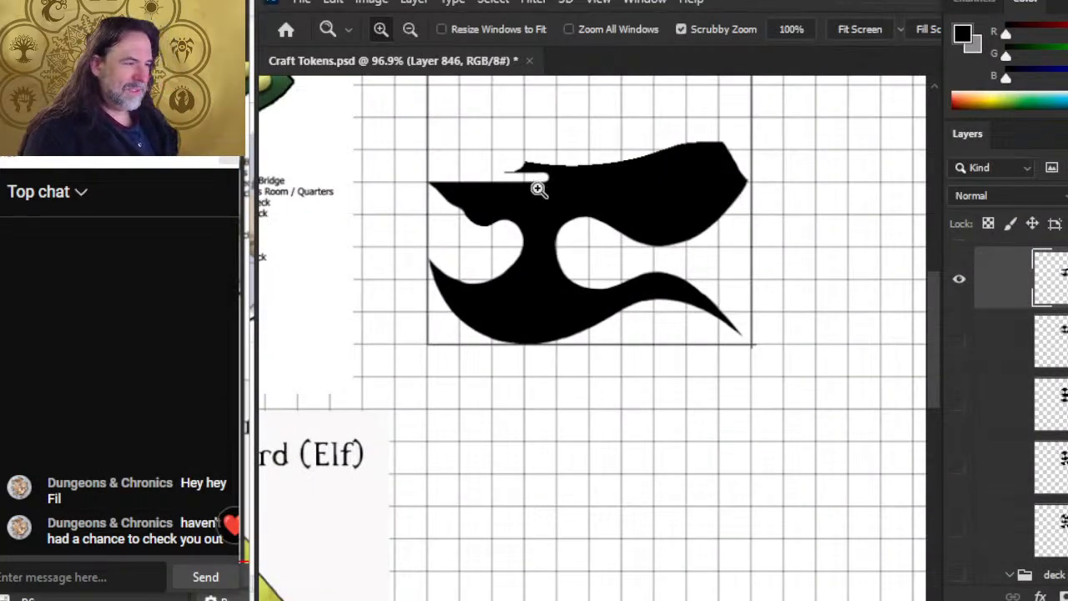
key(alt+Tab)
key(alt+Tab)
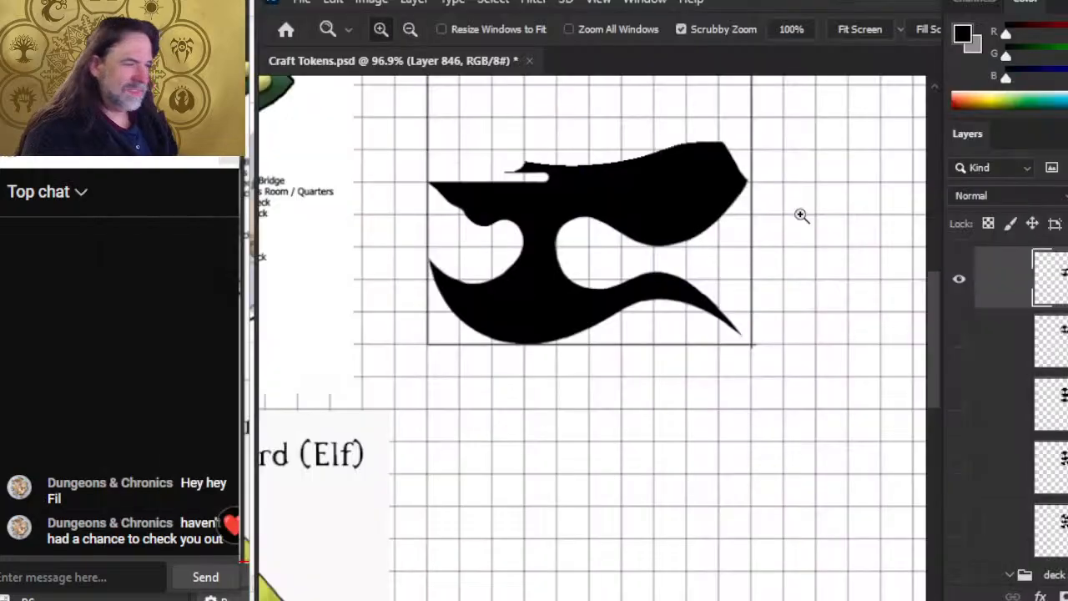
key(alt+Tab)
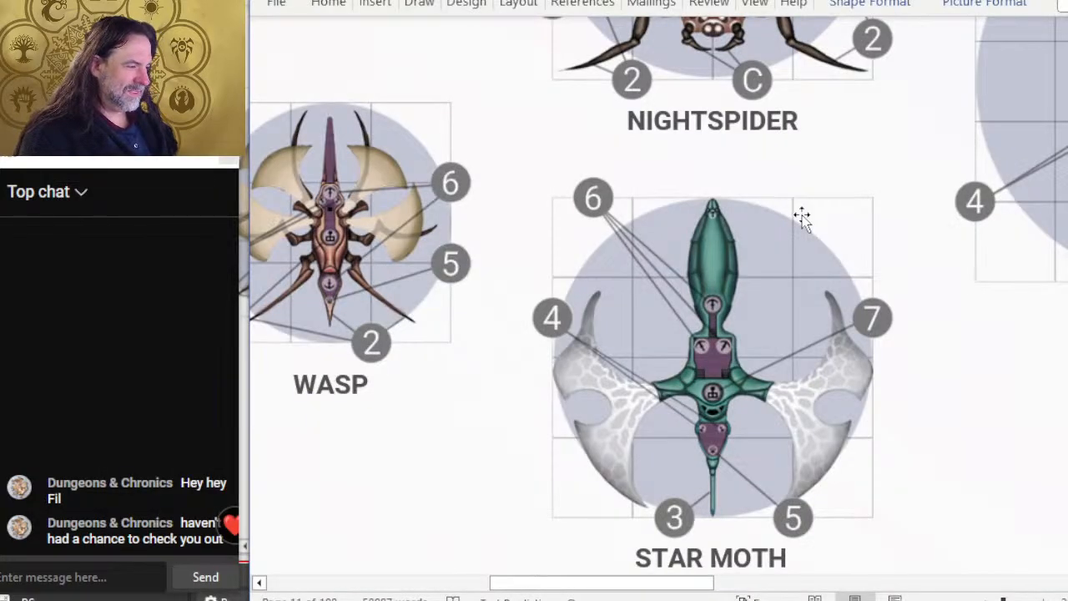
key(alt+Tab)
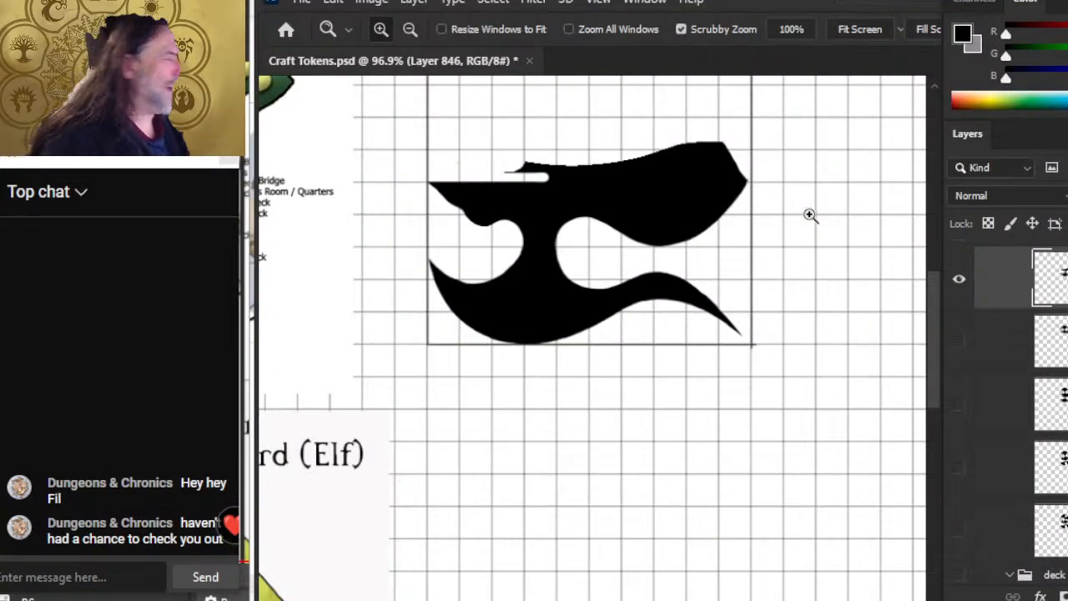
key(e)
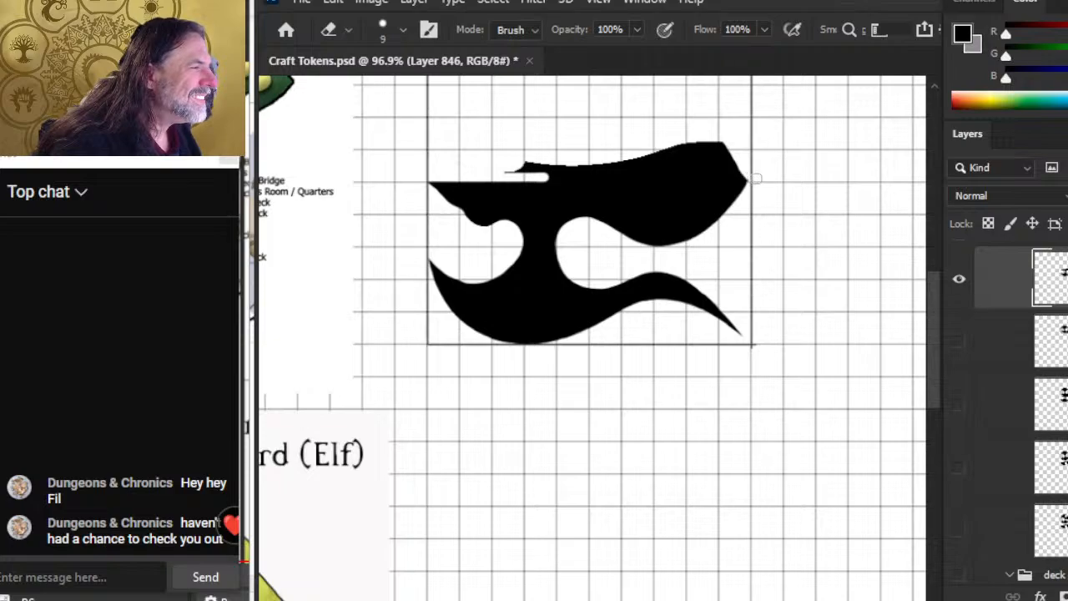
mouse_move(756, 178)
mouse_down()
mouse_move(497, 167)
mouse_move(713, 165)
mouse_move(497, 169)
mouse_up()
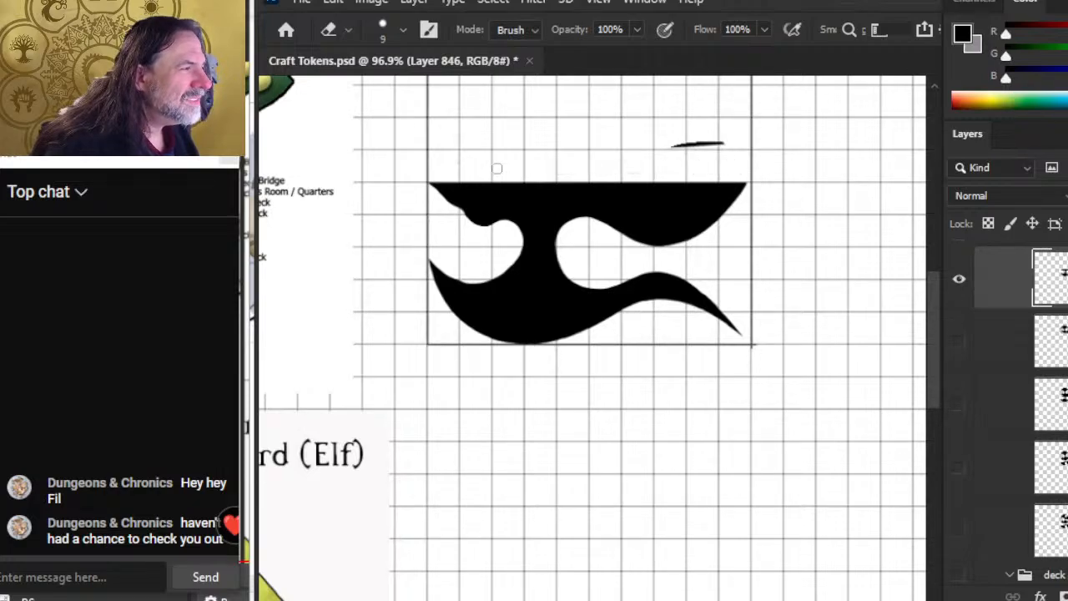
Duplicate the half silhouette's layer and flip the copy vertically with Free Transform
key(z)
drag(792, 200, 658, 362)
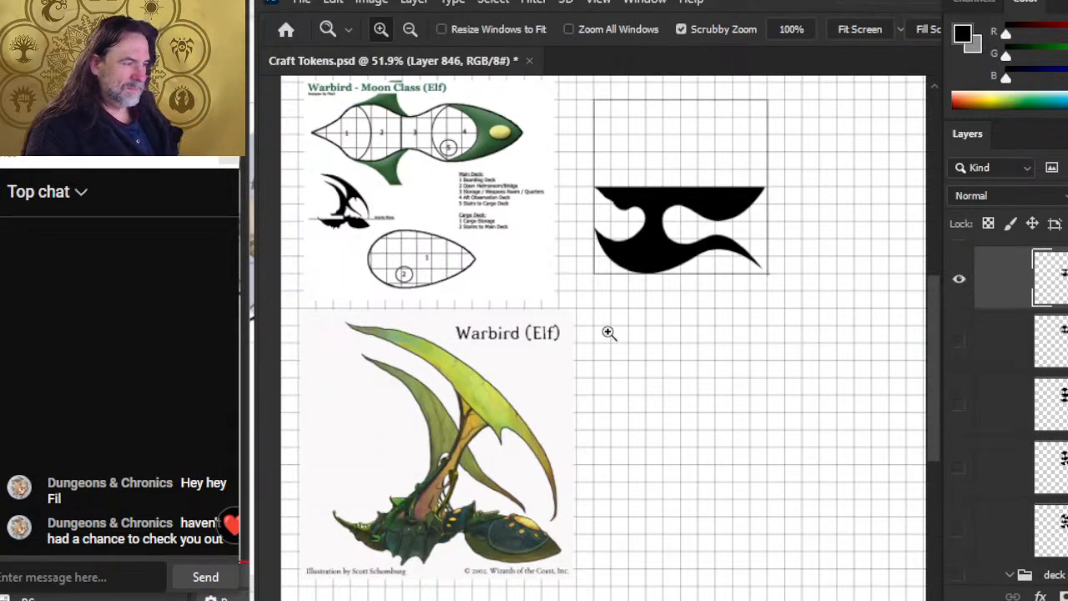
right_click(1014, 279)
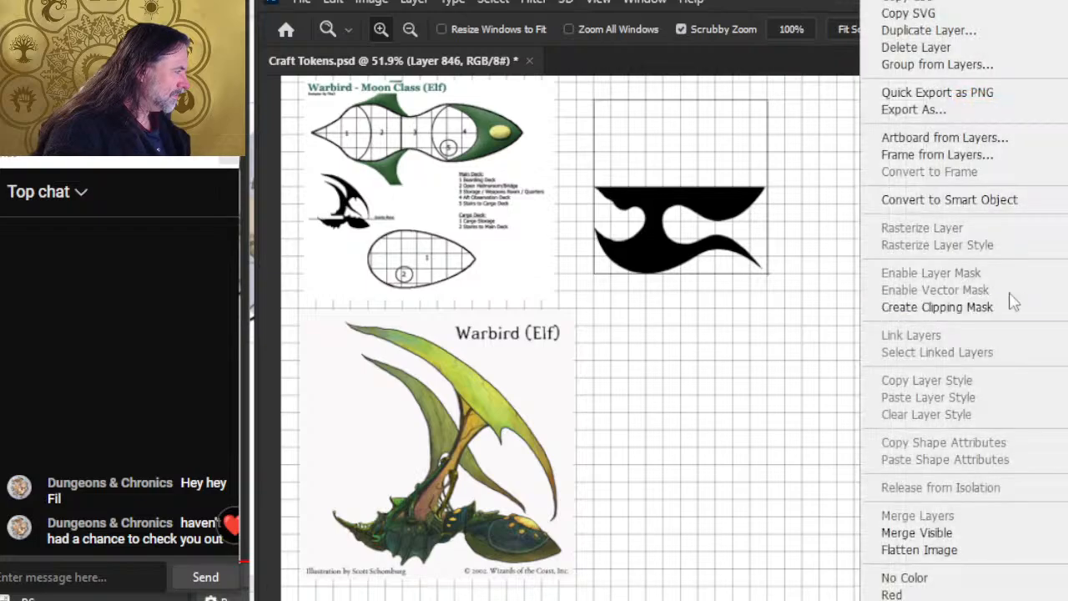
key(l)
right_click(640, 232)
click(755, 413)
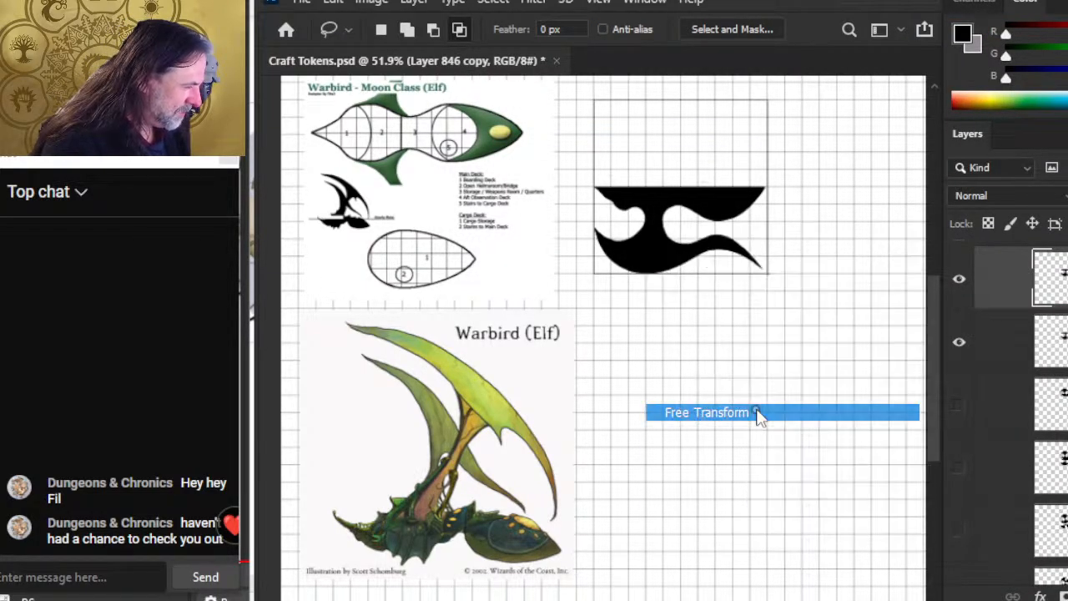
right_click(722, 325)
click(759, 280)
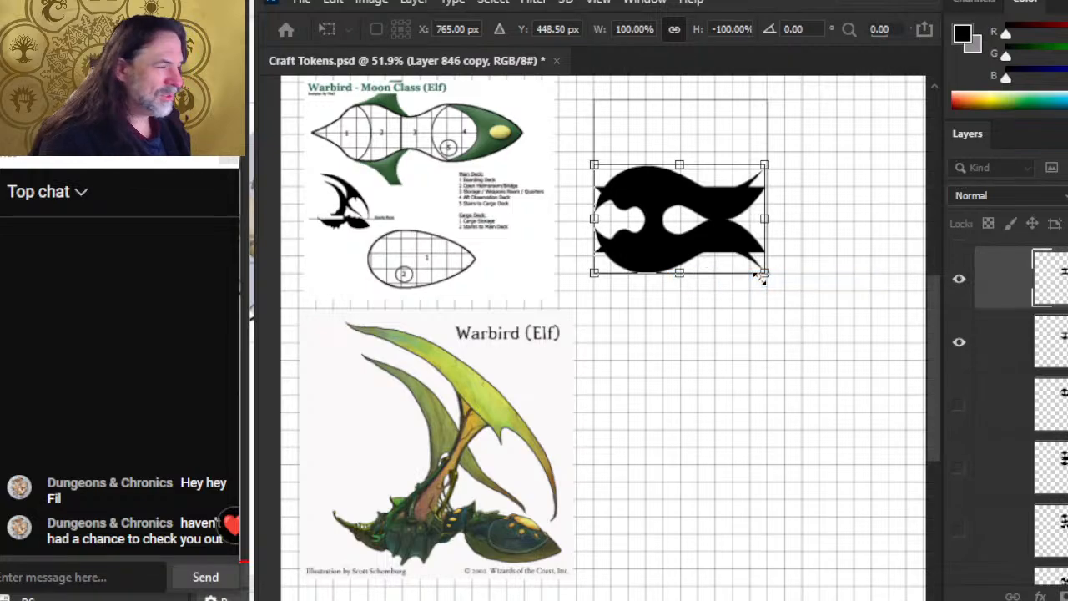
key(Return)
Move the flipped copy up until its straight edge meets the original's, forming a symmetrical ship within the grid frame
key(v)
key(shift+Up)
key(shift+Up)
key(shift+Up)
key(shift+Up)
key(shift+Up)
key(shift+Up)
key(shift+Up)
key(shift+Up)
key(shift+Up)
key(shift+Up)
key(shift+Up)
key(shift+Up)
key(shift+Up)
key(shift+Up)
key(shift+Up)
key(shift+Up)
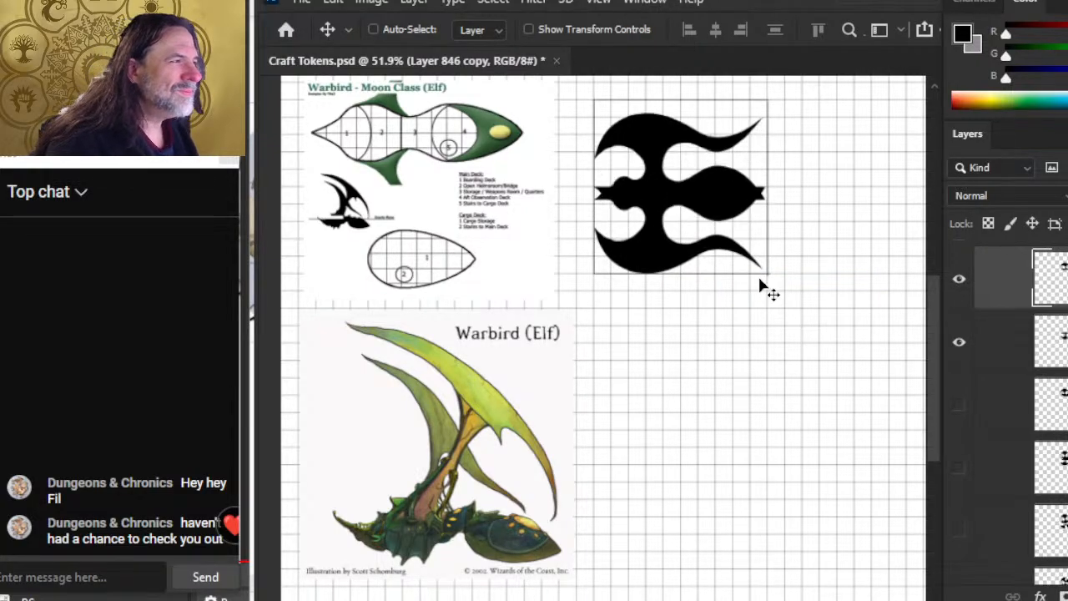
key(Down)
key(Down)
key(Down)
key(Down)
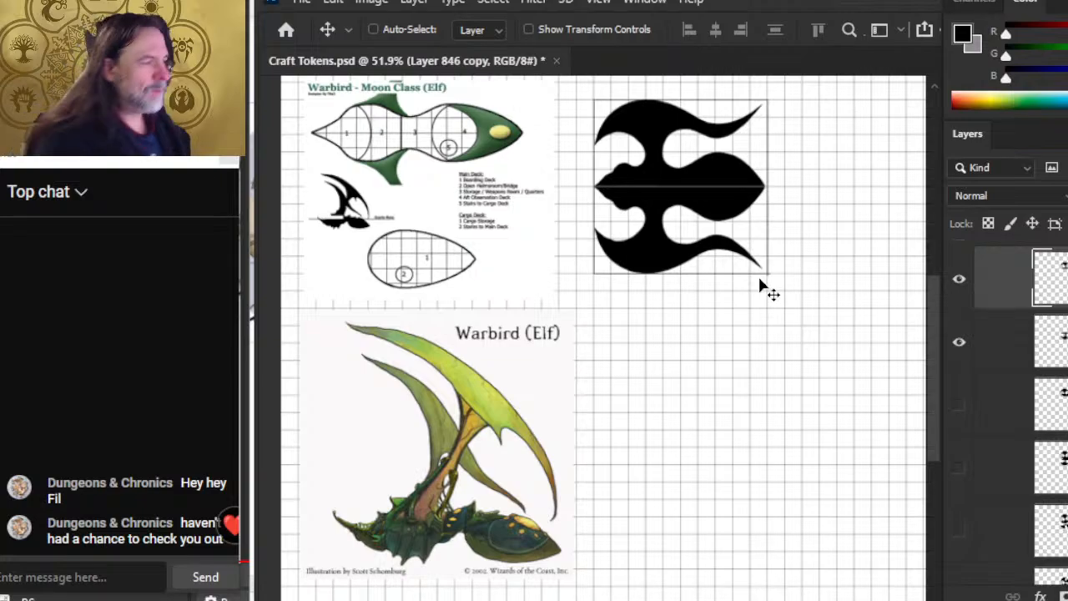
Check the mirrored halves up close and paint along their central seam from the pointed bow with a 3 px black Brush
key(z)
drag(673, 110, 732, 117)
drag(732, 174, 752, 243)
key(v)
key(z)
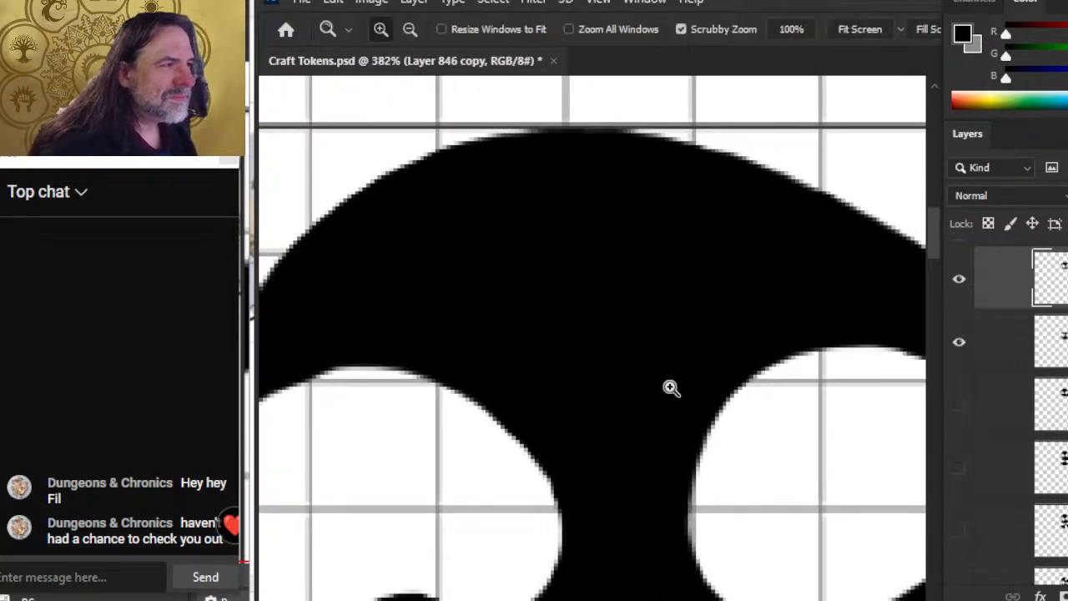
drag(700, 385, 667, 389)
drag(689, 448, 706, 152)
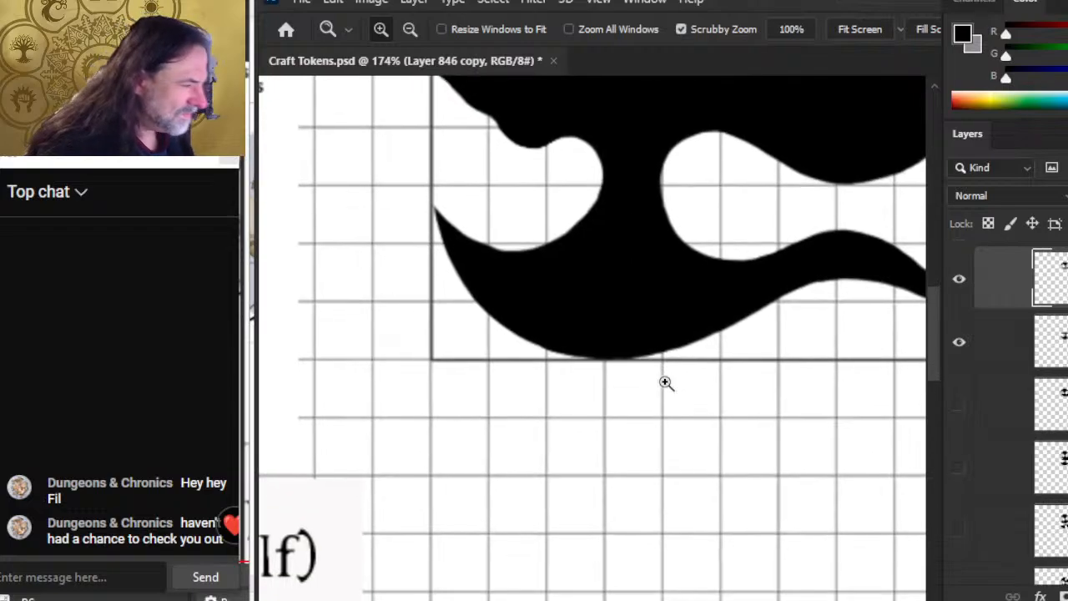
drag(665, 227, 651, 326)
key(b)
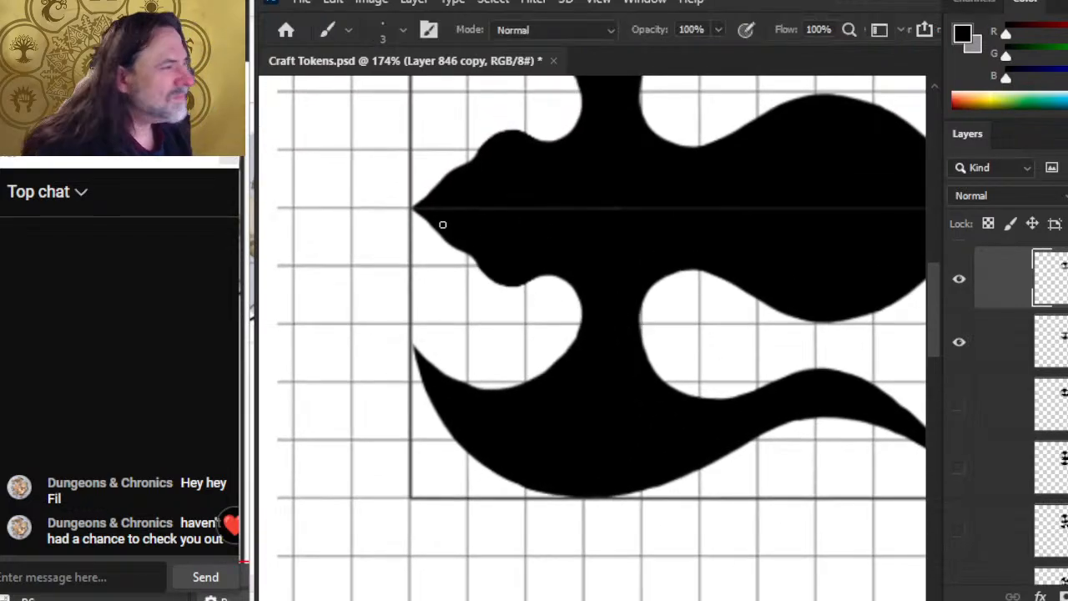
drag(421, 208, 701, 189)
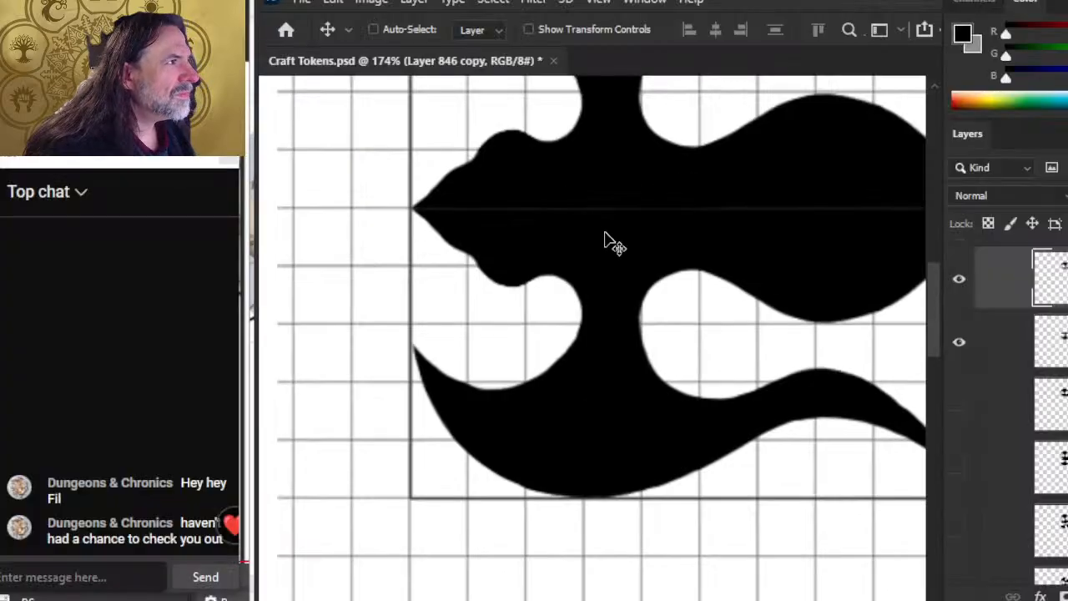
Paint over the rest of the centre seam with a 6 px black Brush, using a 2 px tip at the bow
key(bracketright)
key(bracketright)
mouse_move(689, 207)
mouse_down()
mouse_move(560, 209)
mouse_move(868, 209)
mouse_up()
drag(796, 249, 615, 250)
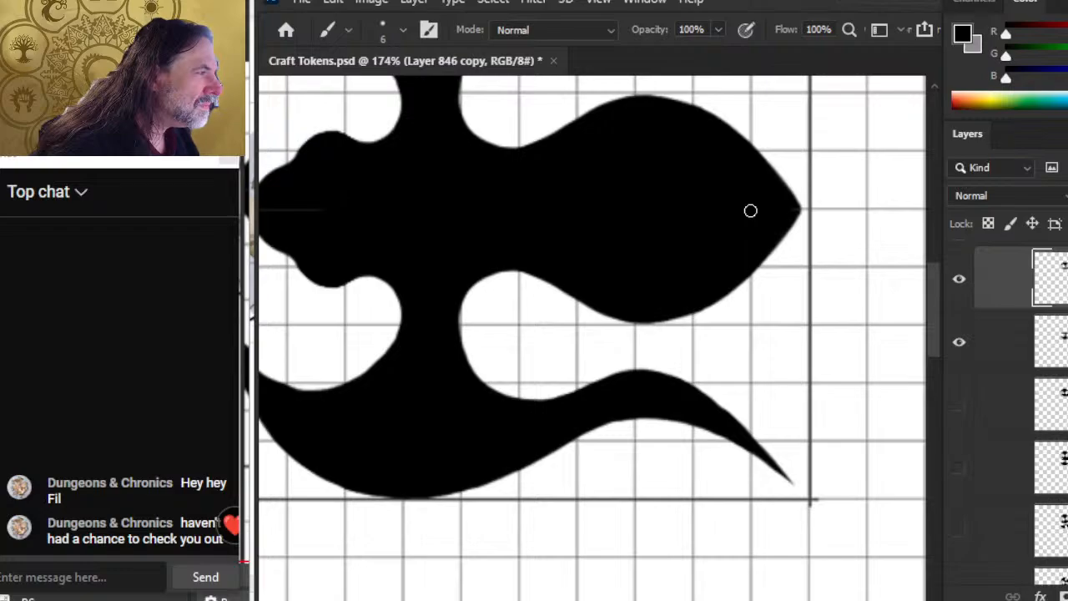
drag(405, 242, 570, 272)
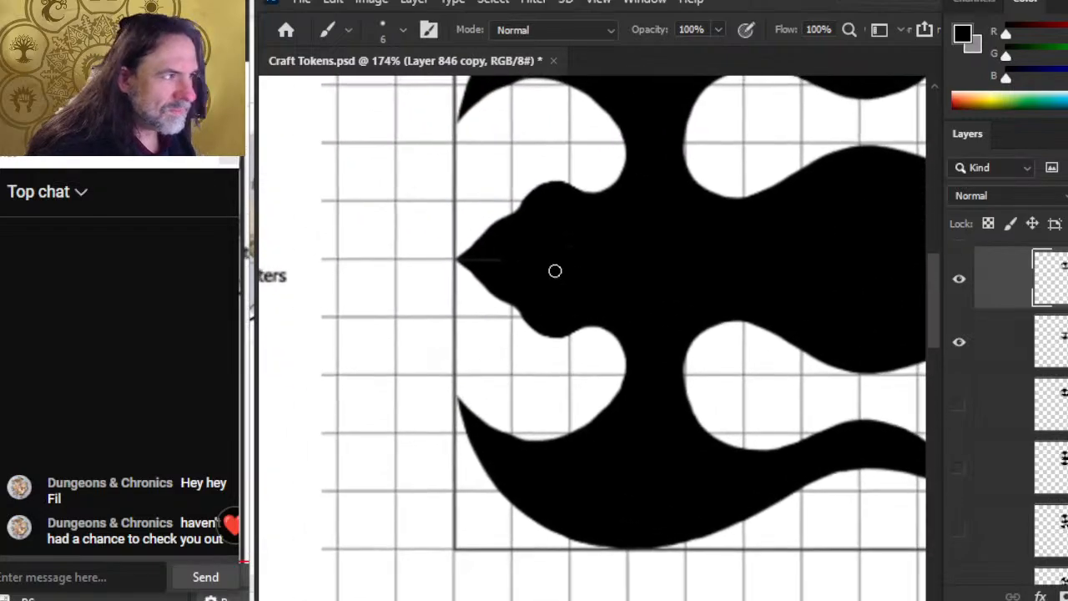
key(bracketleft)
key(bracketleft)
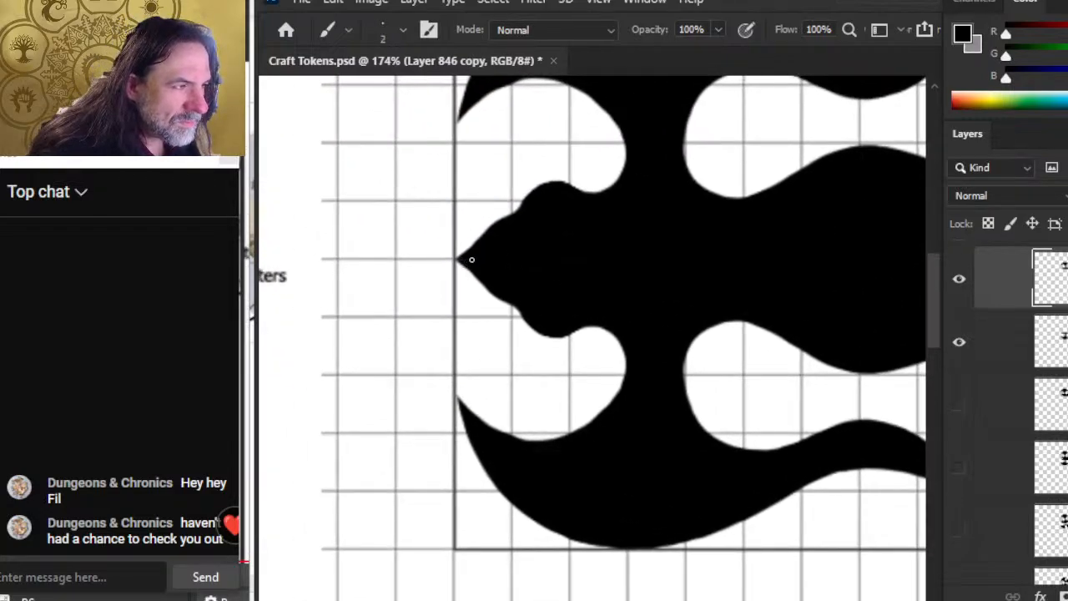
Merge the mirrored copy down into the original silhouette layer
key(e)
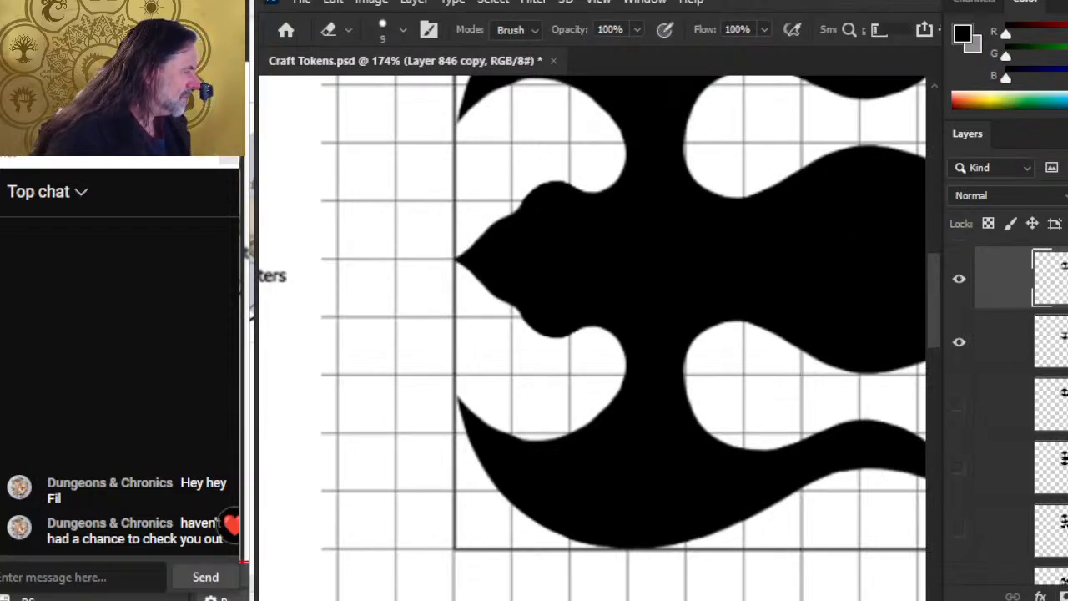
right_click(1001, 279)
click(930, 512)
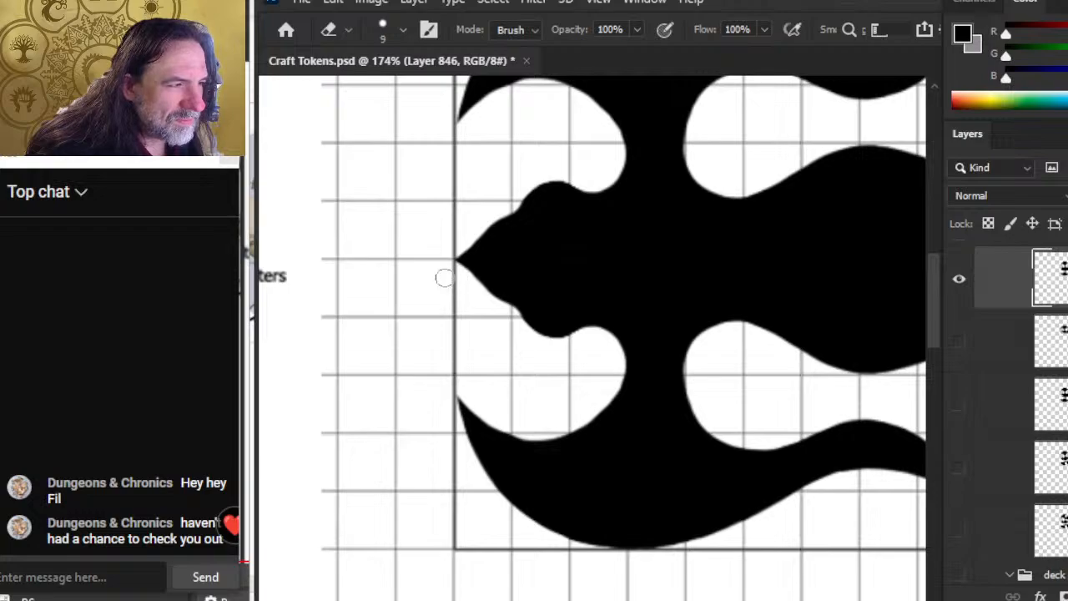
Review the merged silhouette beside the Warbird references, and compare it with the Star Moth and Spiderling illustrations in the Word document
key(z)
mouse_move(457, 278)
mouse_down()
mouse_move(413, 288)
mouse_move(436, 353)
mouse_move(377, 371)
mouse_up()
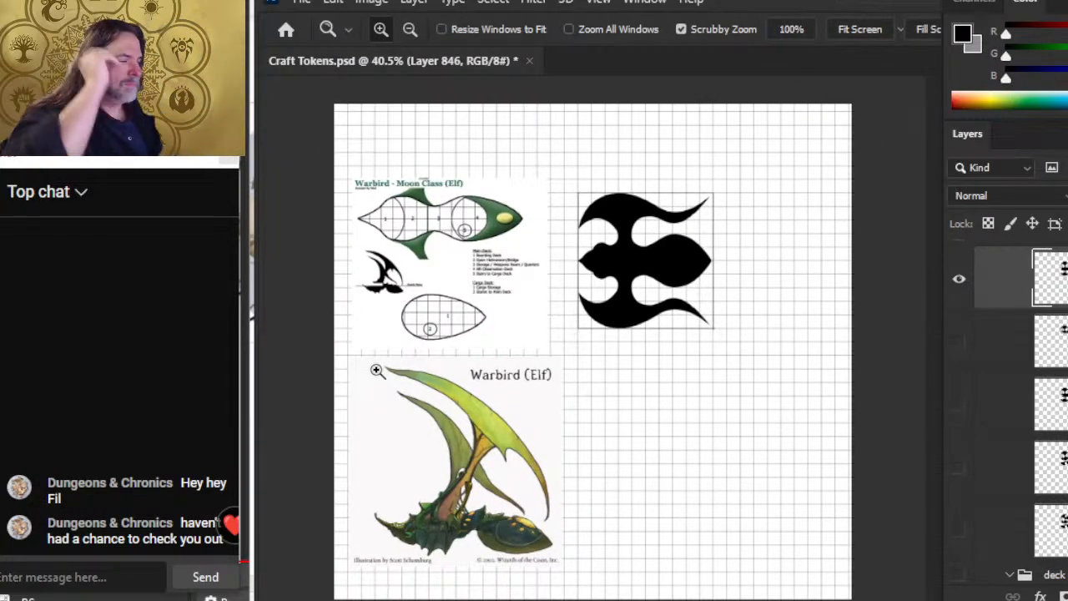
drag(647, 289, 661, 330)
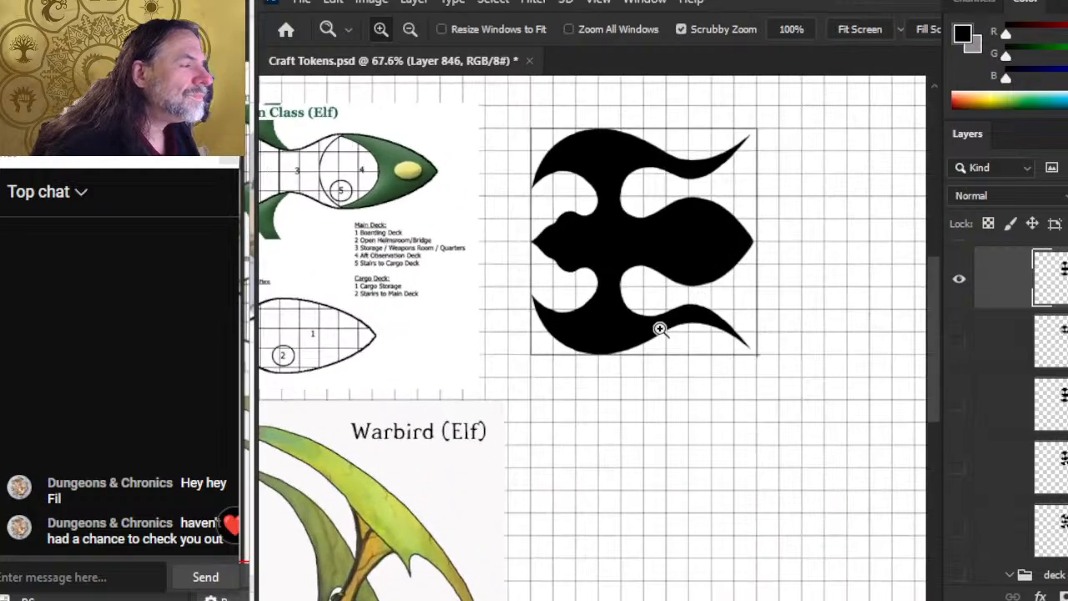
key(alt)
key(alt+Tab)
scroll(485, 237, down, 3)
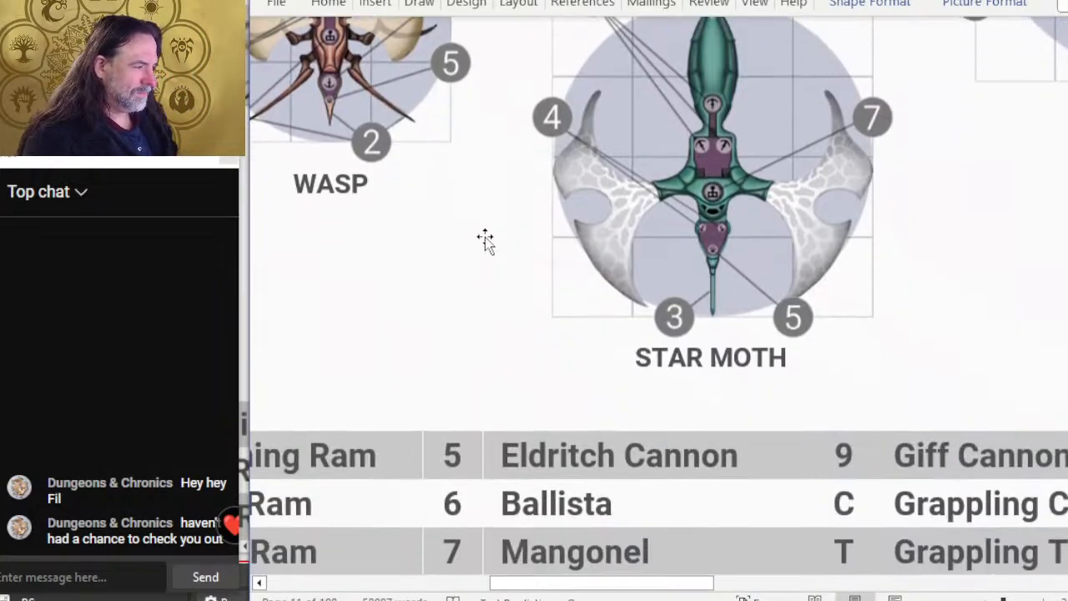
scroll(486, 238, down, 9)
key(alt+Tab)
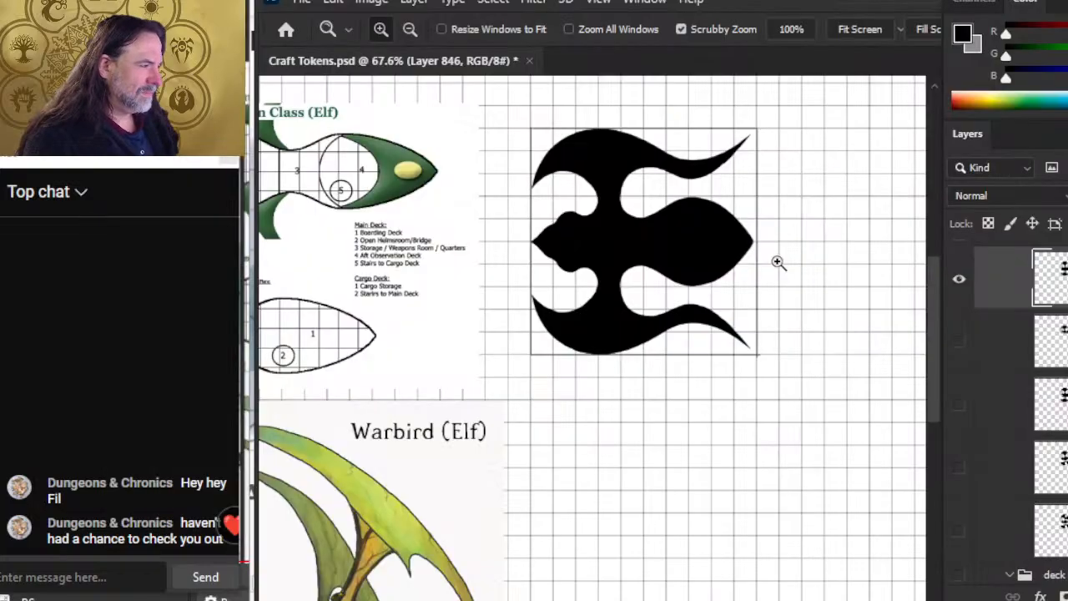
key(alt+Tab)
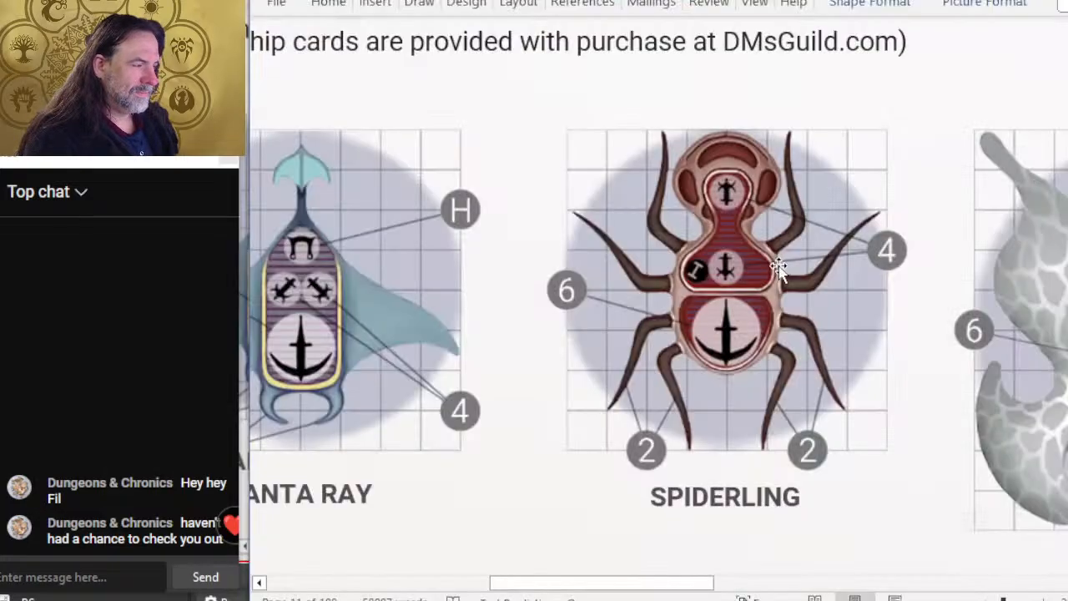
drag(711, 586, 709, 465)
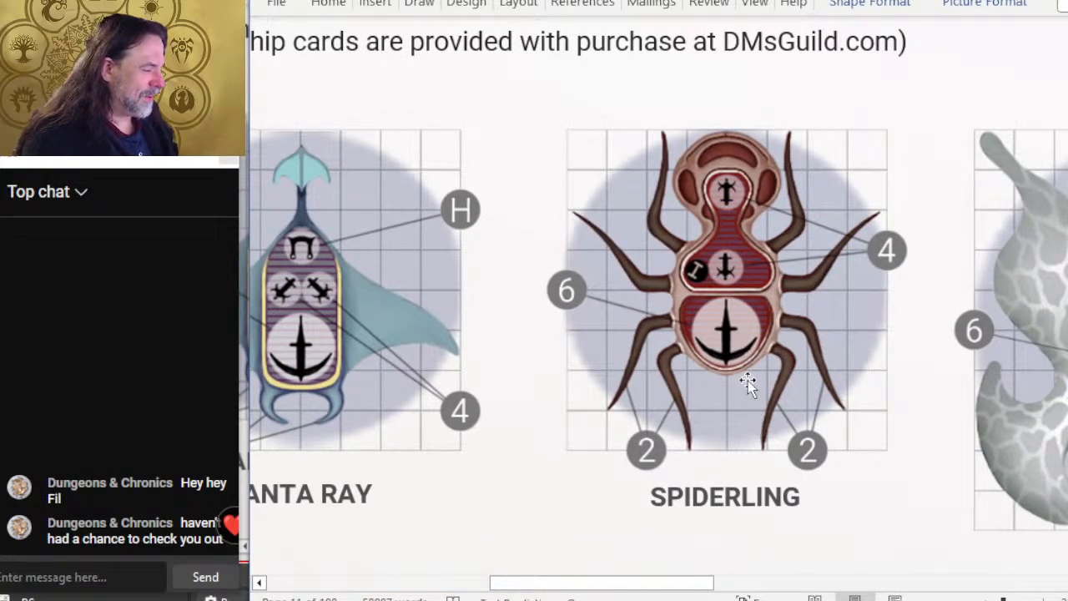
key(alt+Tab)
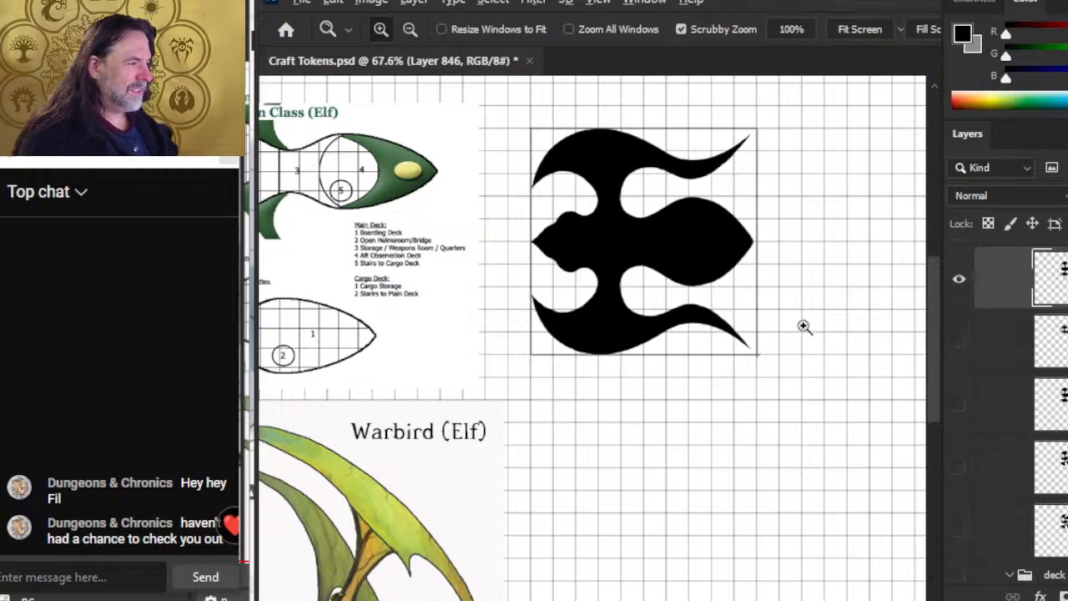
key(alt+Tab)
key(alt+Tab)
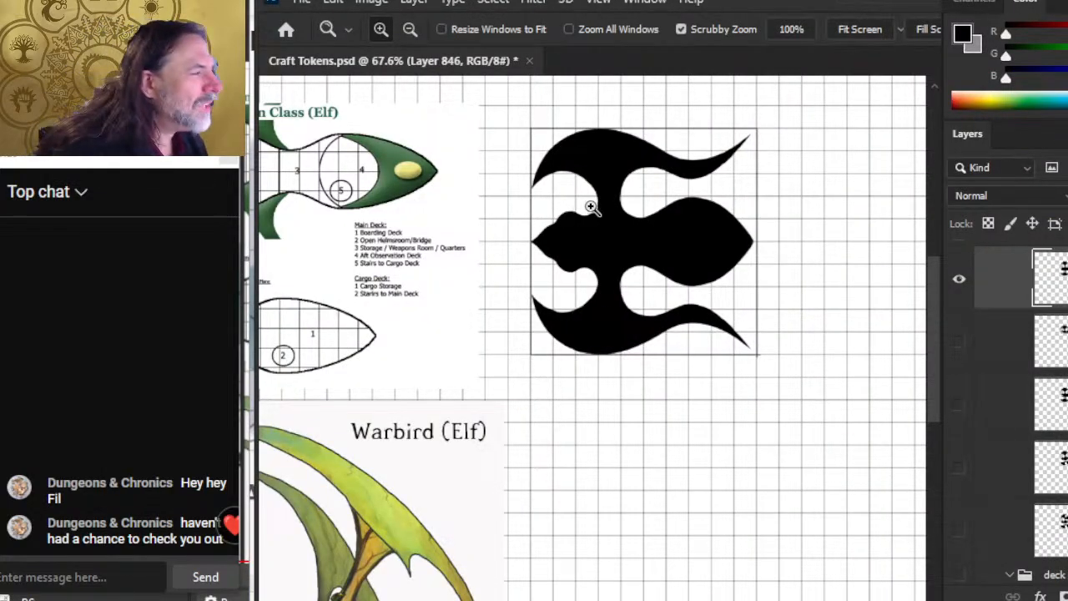
Touch up the upper and lower edges of the rounded rear hull with a 4 px black Brush, and review the whole silhouette
drag(685, 254, 766, 270)
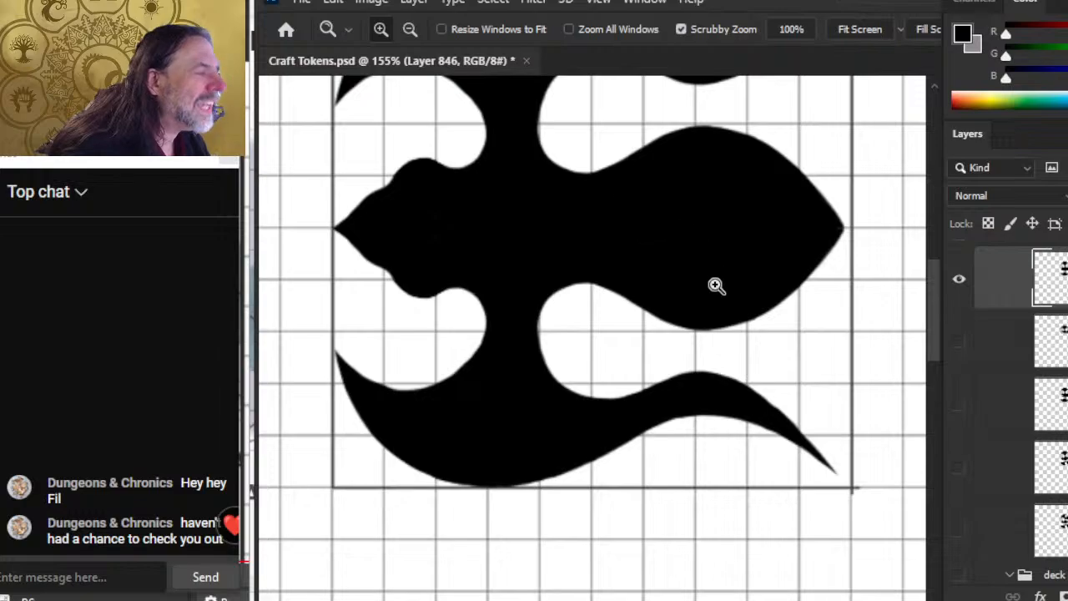
drag(714, 142, 789, 177)
key(b)
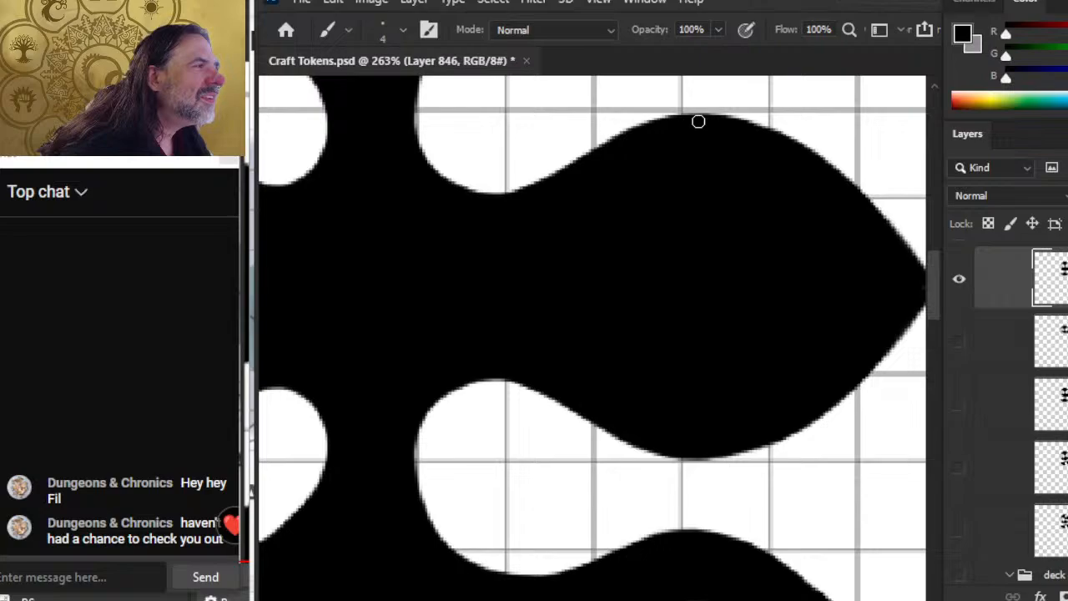
drag(762, 347, 751, 231)
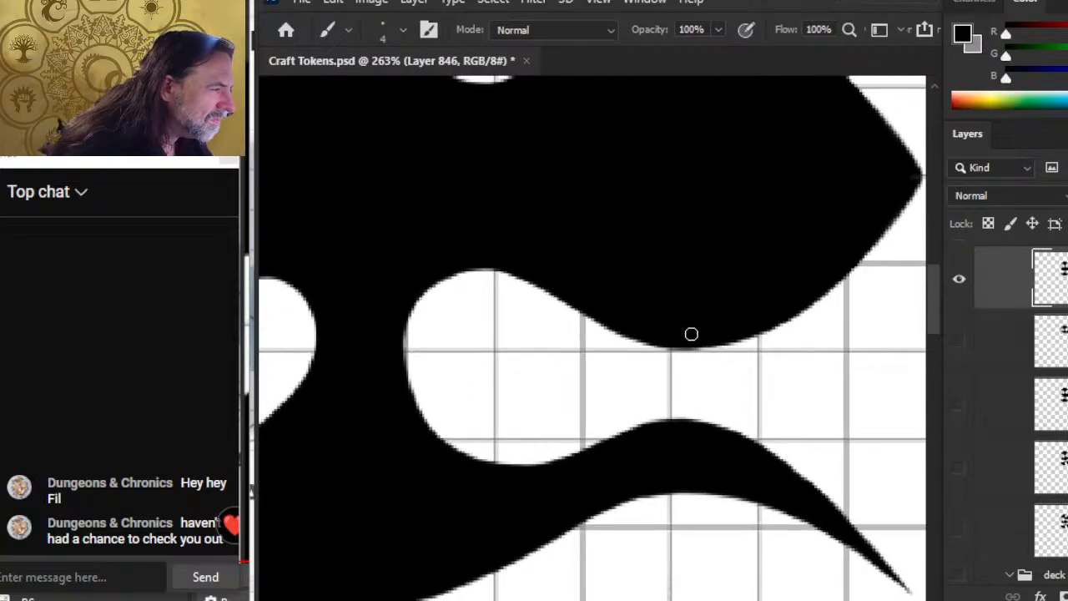
key(z)
drag(773, 287, 659, 294)
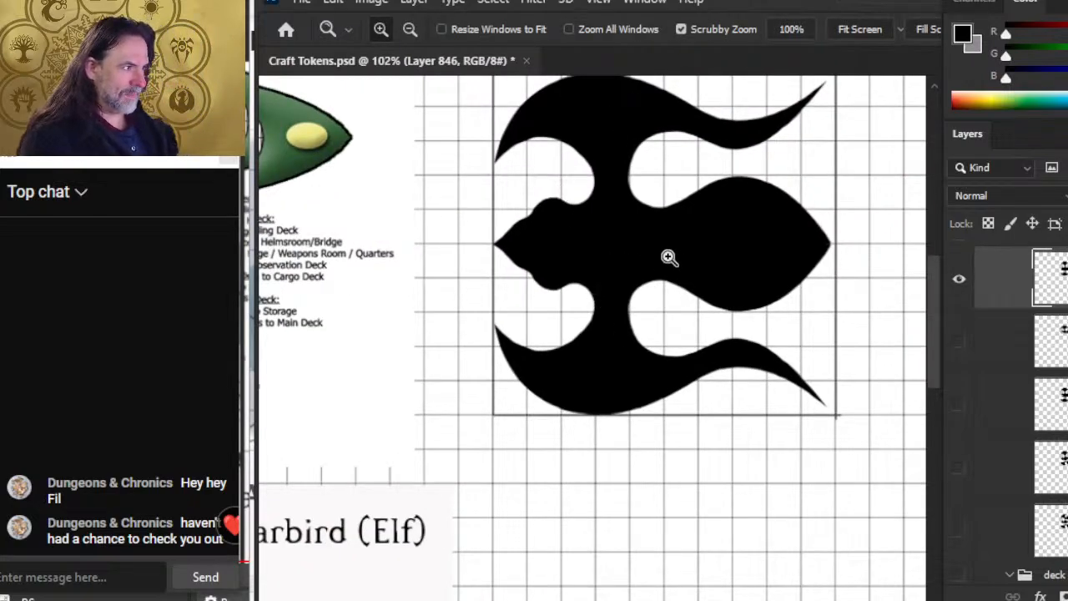
drag(668, 254, 592, 279)
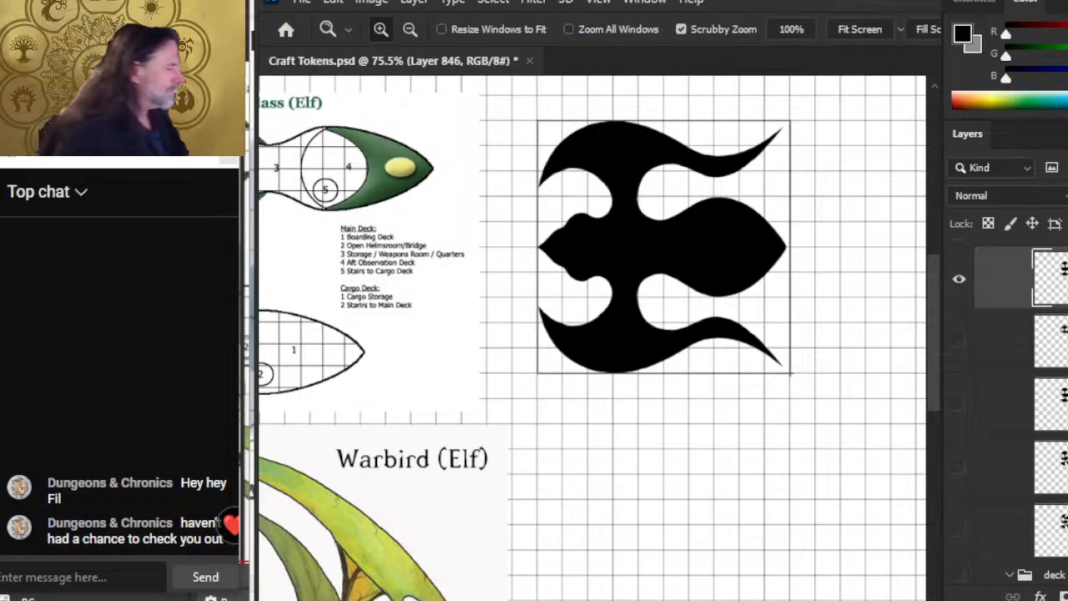
Group all the hidden draft layers between the merged silhouette layer and the deck plans group
click(1050, 340)
scroll(1010, 409, down, 3)
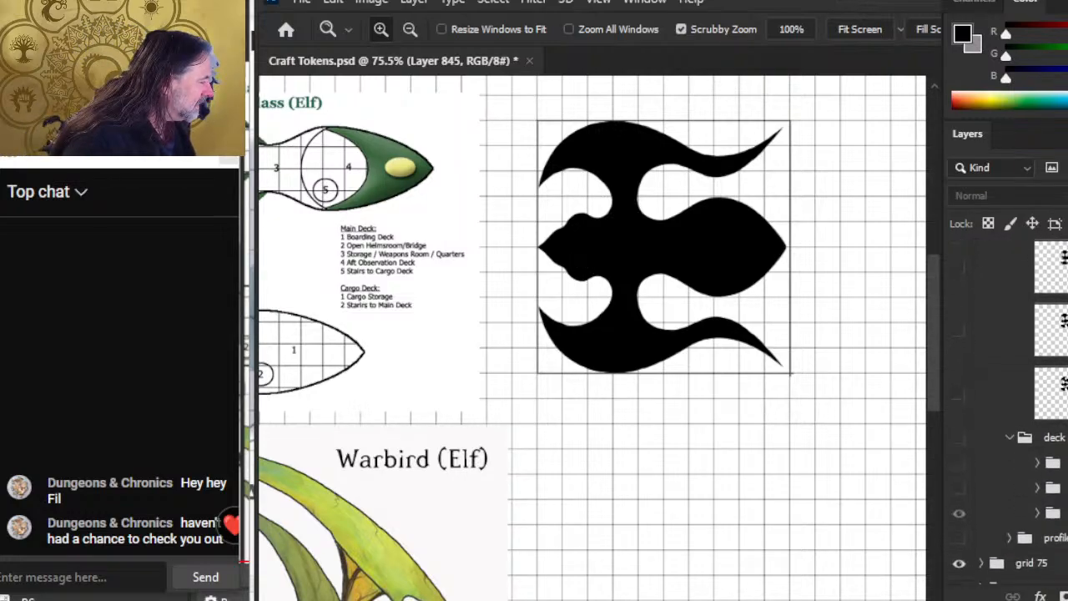
shift+click(1050, 401)
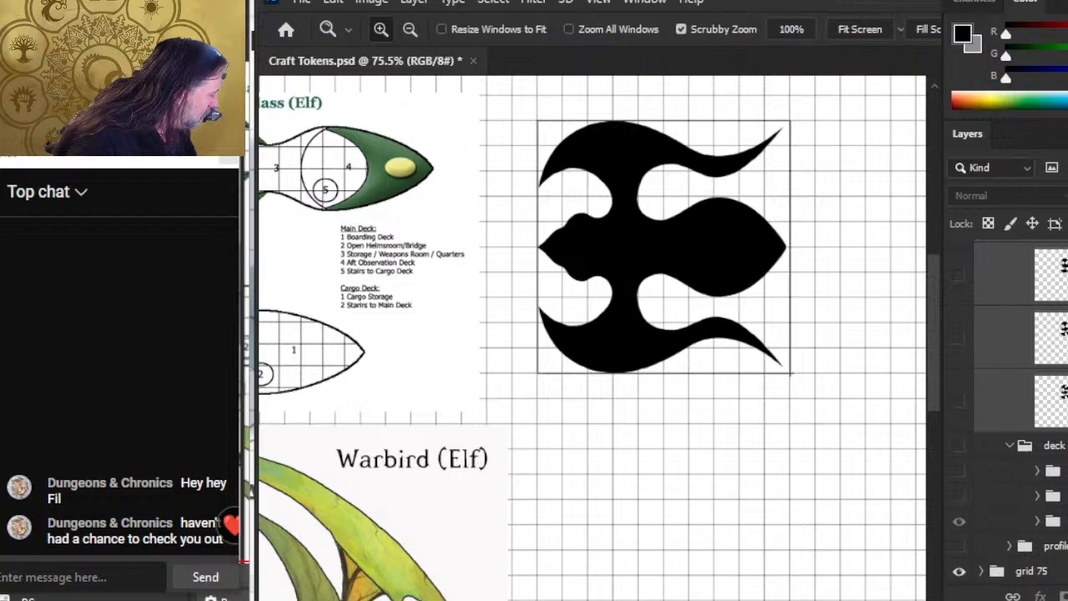
scroll(1010, 409, down, 3)
scroll(1010, 409, down, 3)
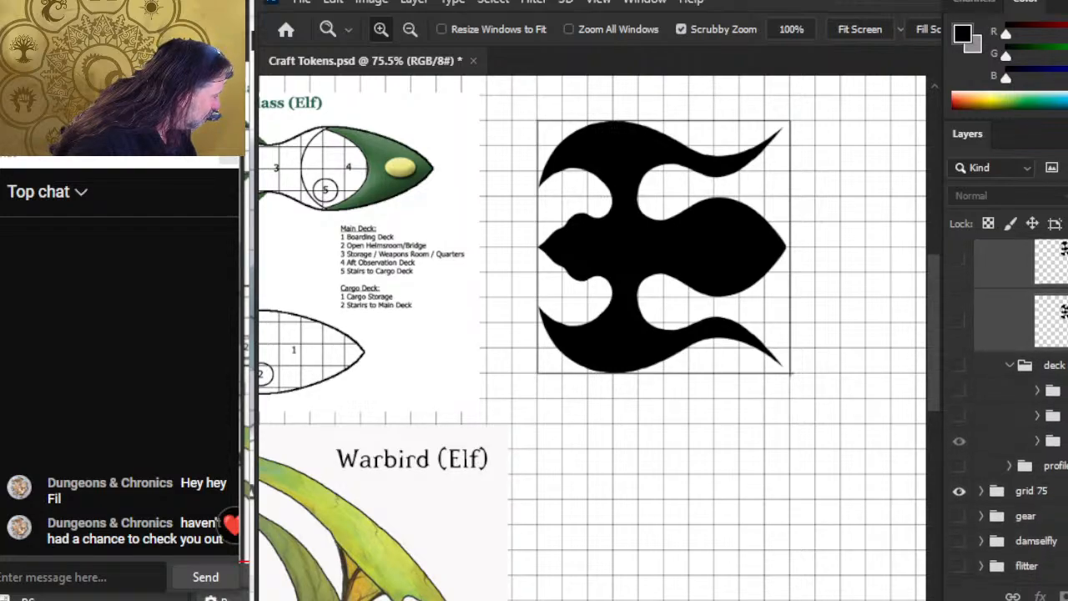
scroll(1009, 409, down, 3)
scroll(1010, 409, up, 8)
scroll(1009, 409, up, 2)
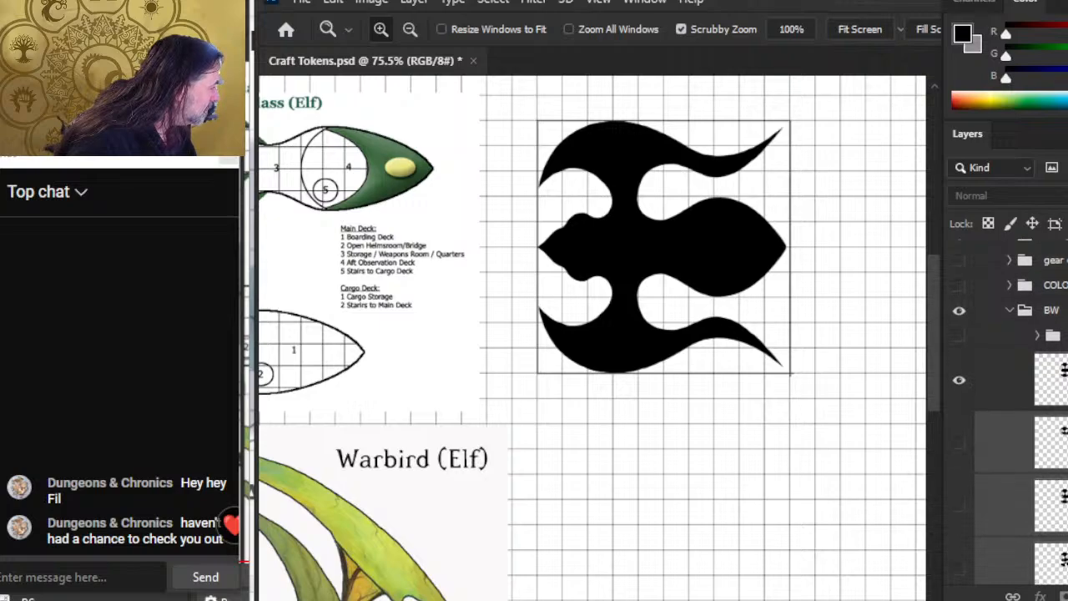
scroll(1009, 409, down, 5)
scroll(1010, 408, down, 4)
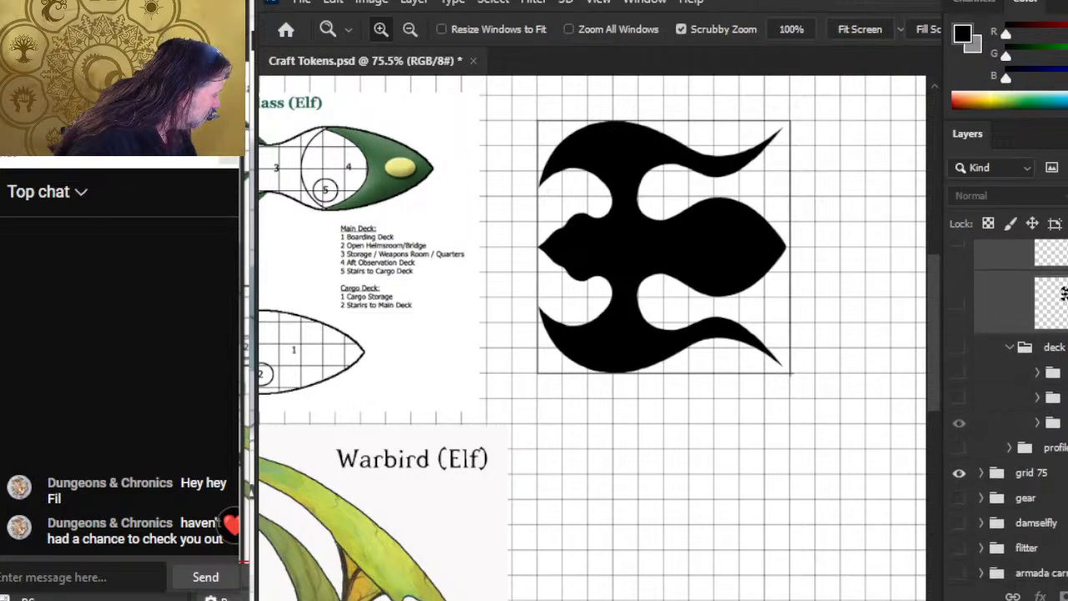
scroll(1042, 482, up, 1)
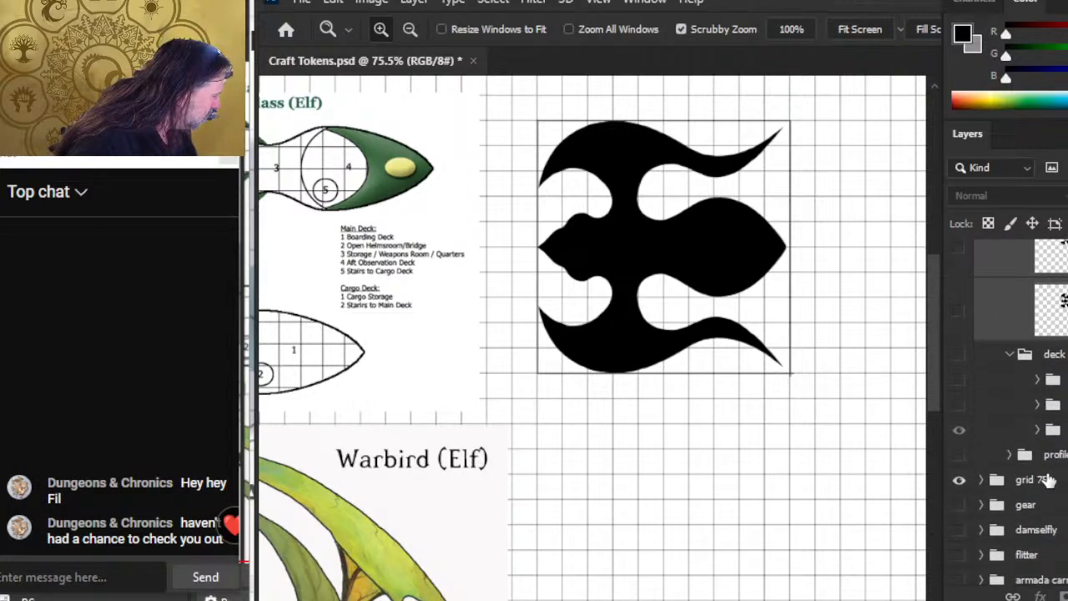
key(ctrl+g)
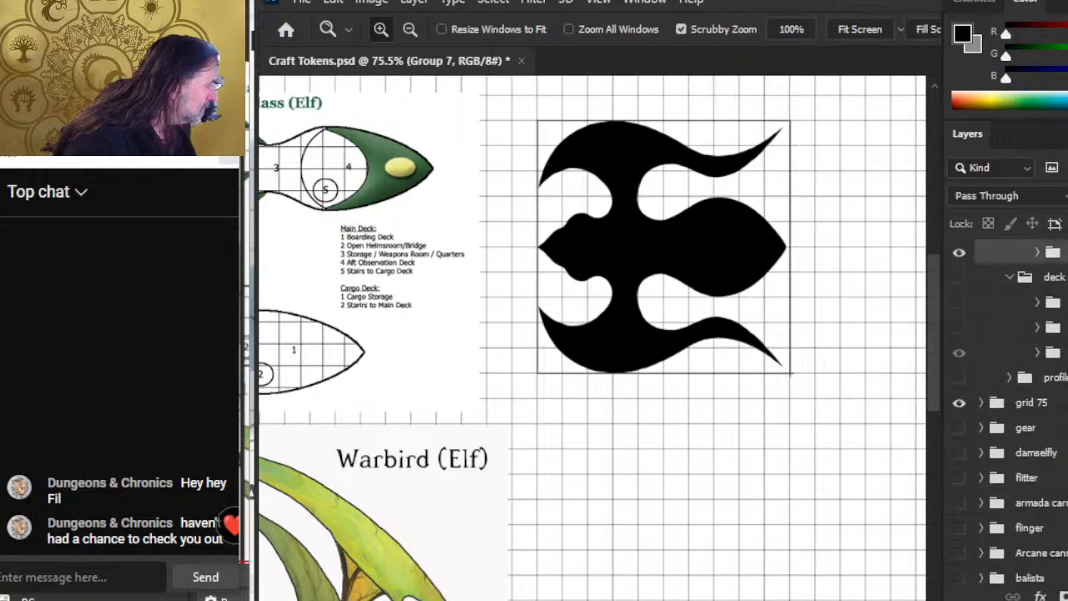
Hide the new group of draft layers and name it trasj'
click(959, 253)
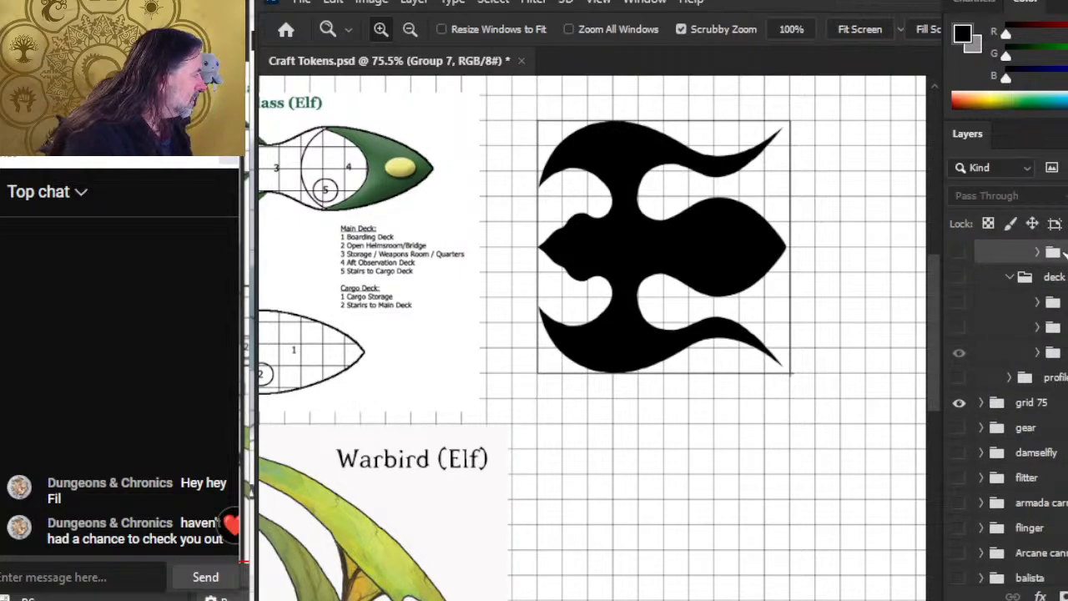
text(trasj')
key(Return)
Move the trasj' group out of BW to the top of the warbird group
scroll(1006, 375, up, 3)
drag(1053, 397, 1053, 309)
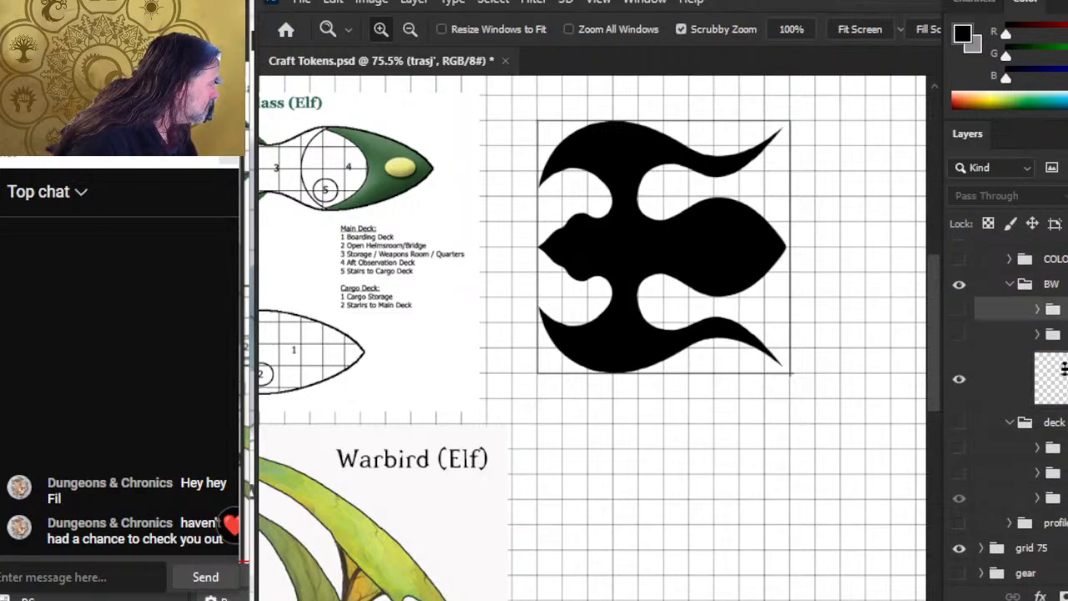
scroll(1010, 375, up, 5)
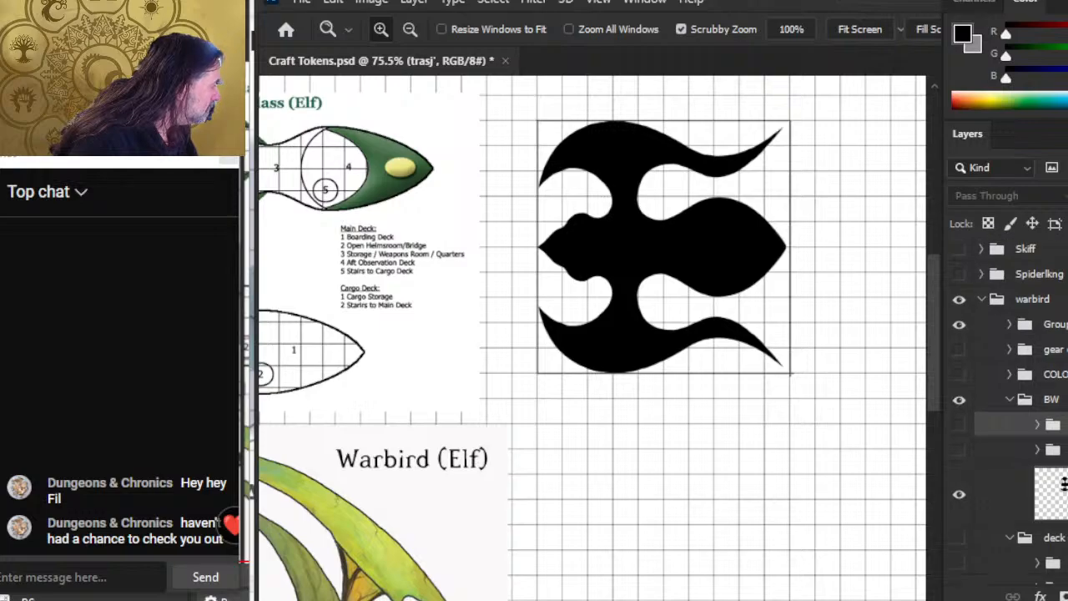
drag(1053, 424, 1053, 317)
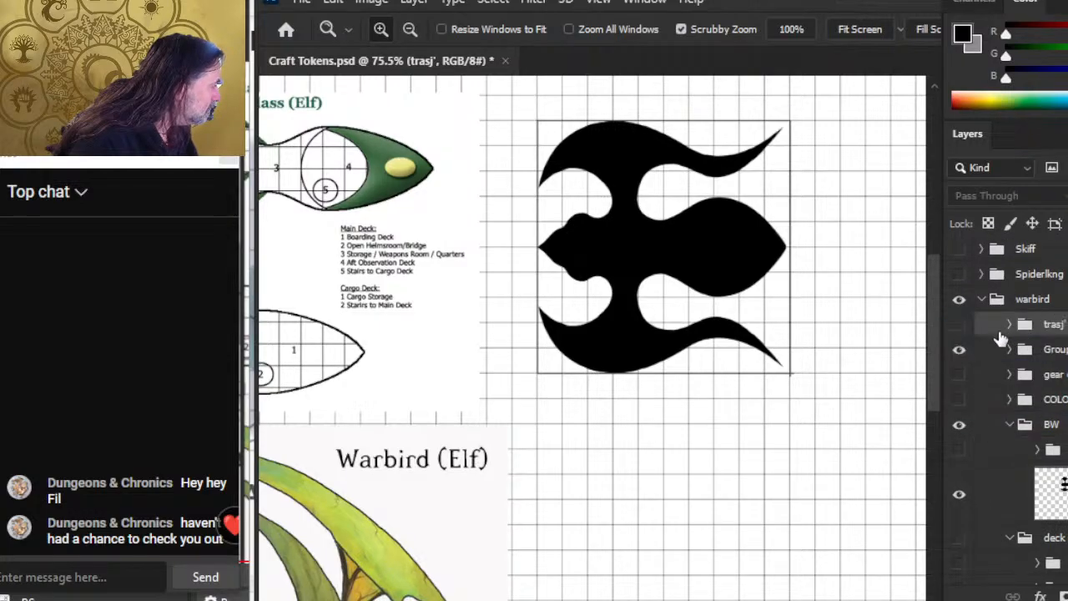
Check what Group 6 contains by toggling its visibility, and rename it ref
click(960, 352)
click(960, 352)
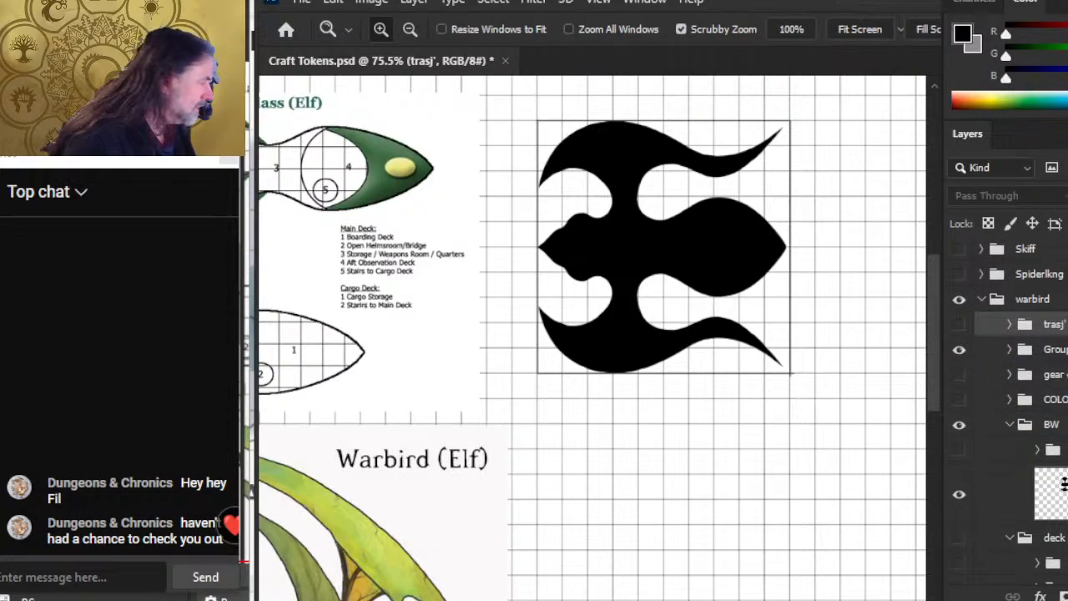
double_click(1058, 350)
text(ref)
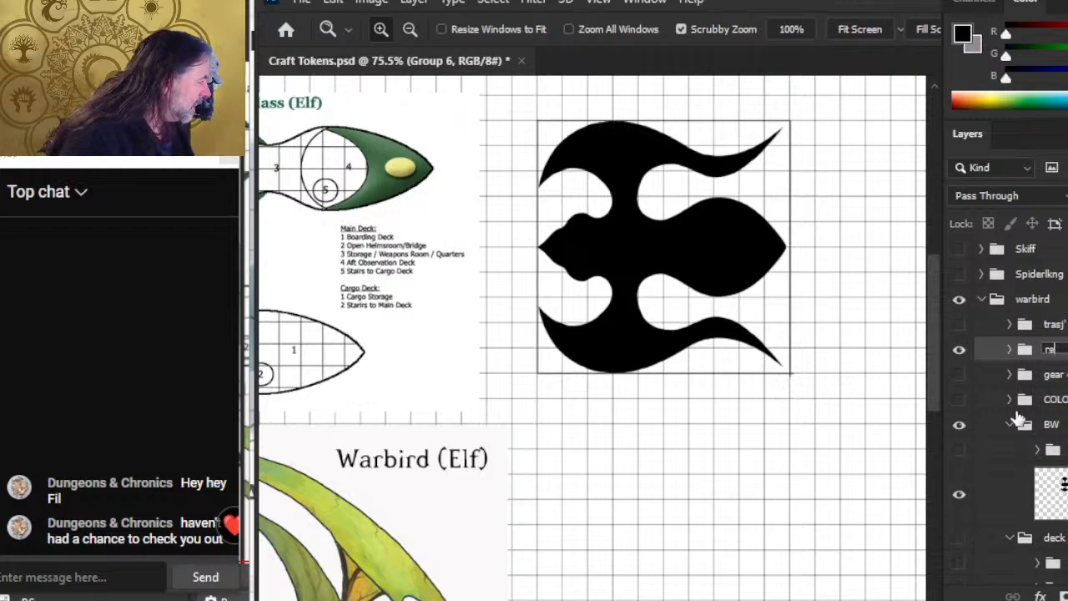
key(Return)
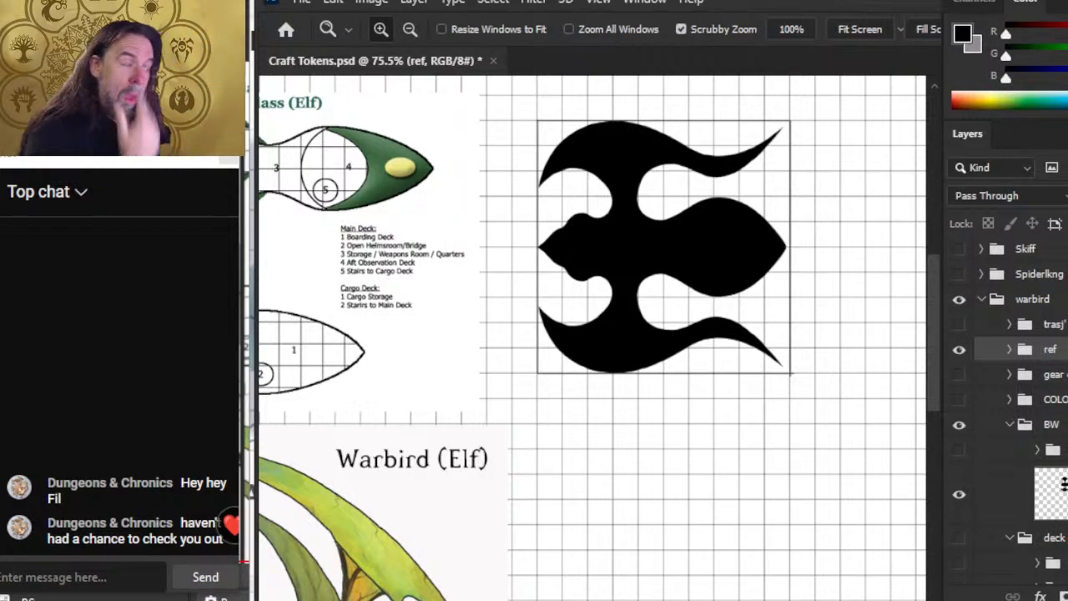
Collapse the deck plans group and move it into the BW group, directly above the silhouette layer
scroll(1001, 375, down, 5)
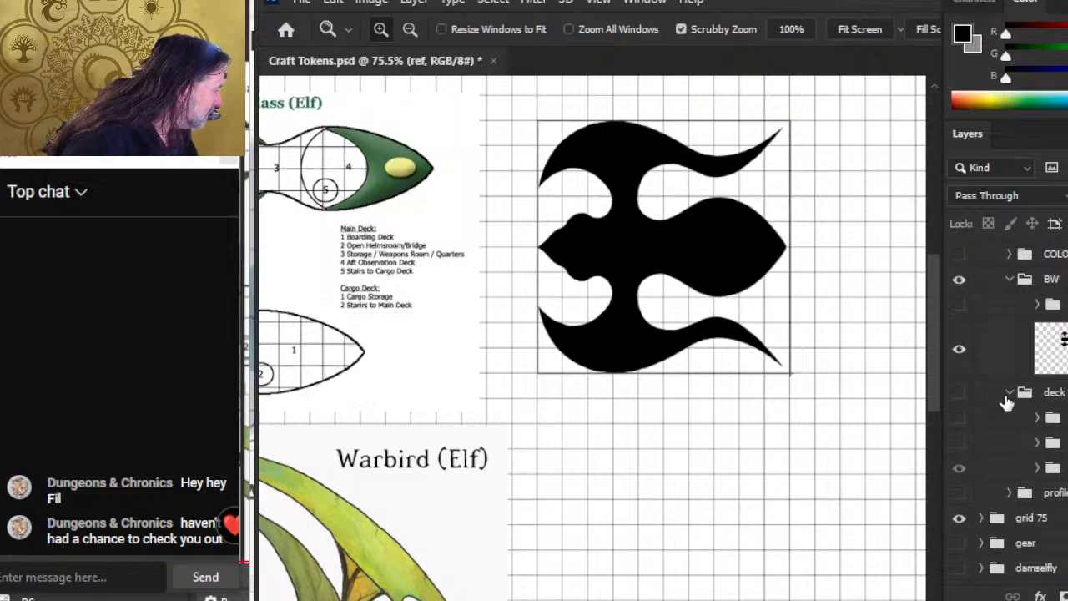
click(1025, 394)
click(1010, 392)
drag(1025, 392, 1027, 327)
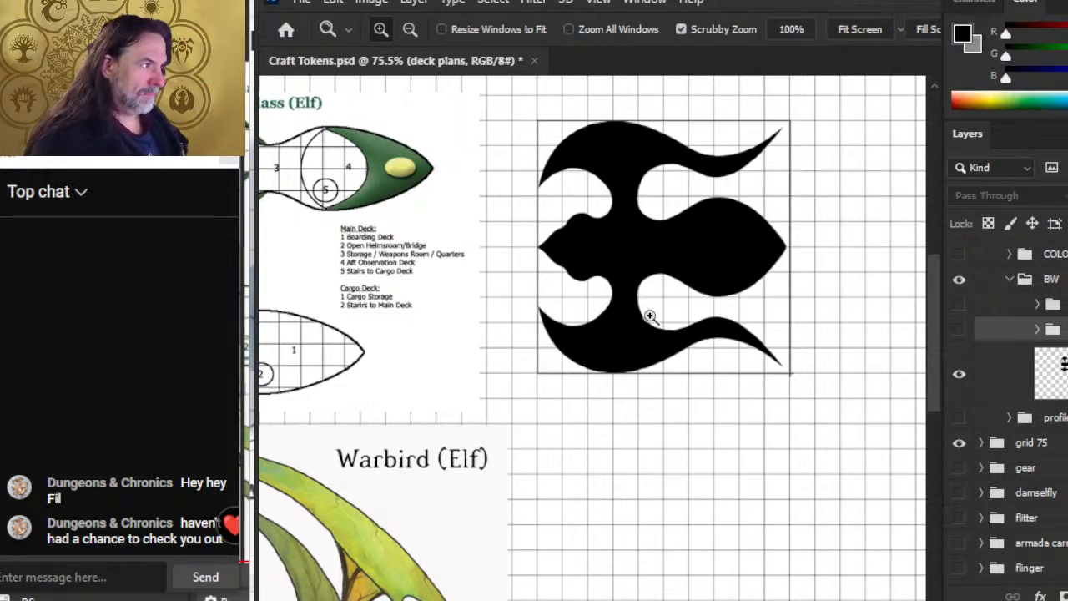
Select the silhouette layer and examine the inner curves of both forward wings up close
drag(708, 351, 662, 362)
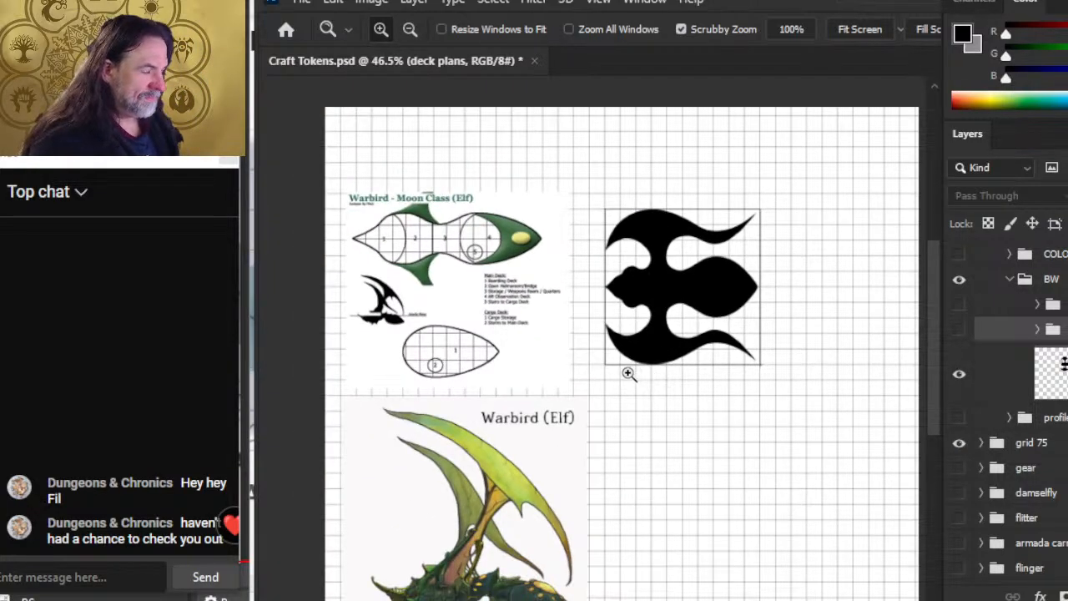
click(1041, 367)
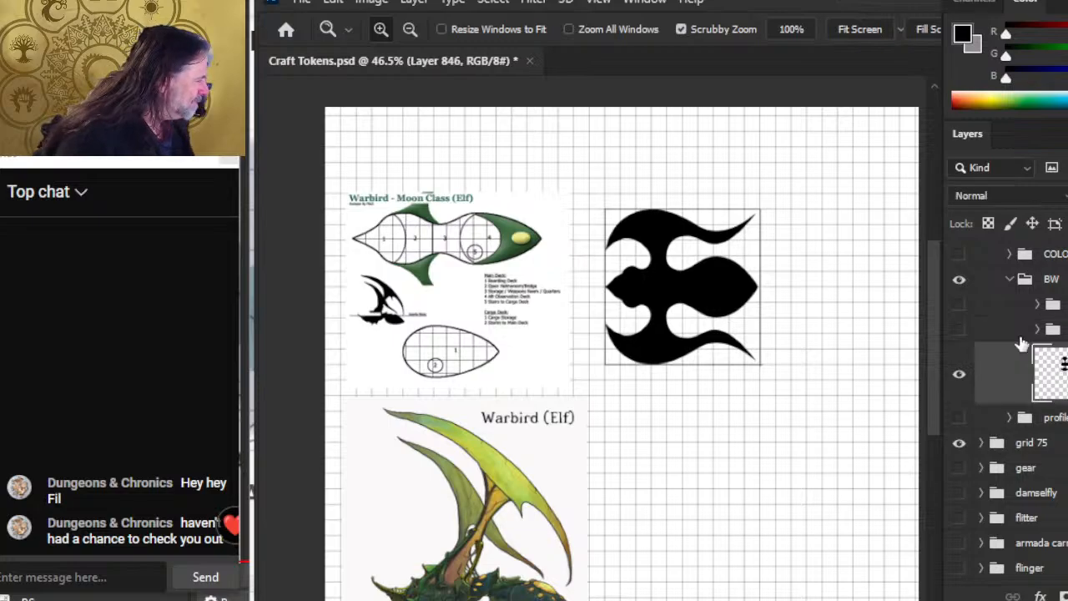
drag(645, 255, 751, 264)
key(b)
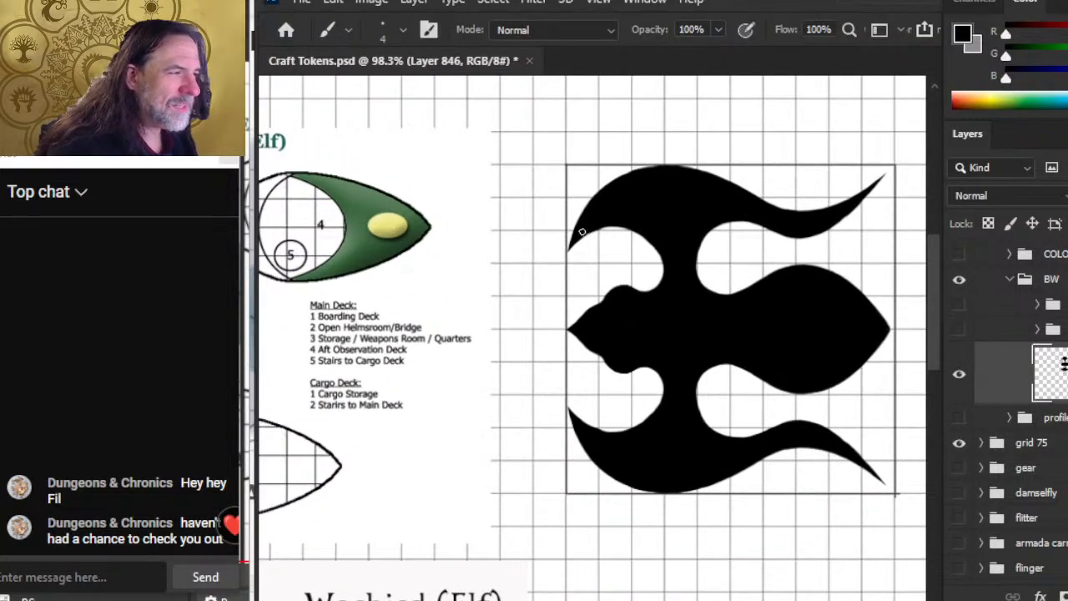
key(z)
mouse_move(596, 259)
mouse_down()
mouse_move(656, 239)
mouse_move(620, 250)
mouse_up()
key(e)
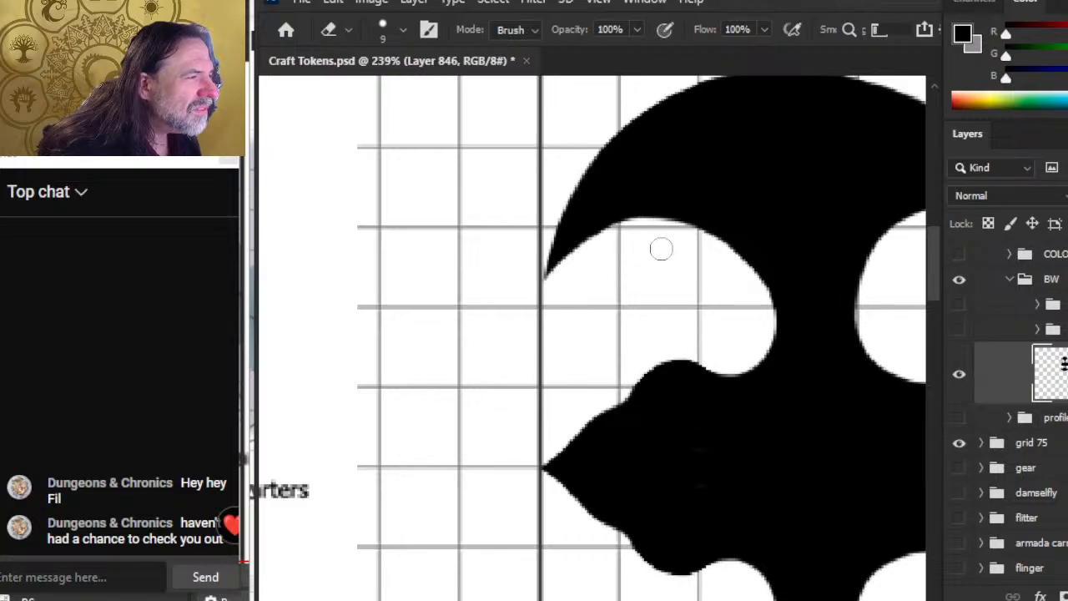
mouse_move(625, 241)
mouse_down()
mouse_move(656, 276)
mouse_move(632, 197)
mouse_up()
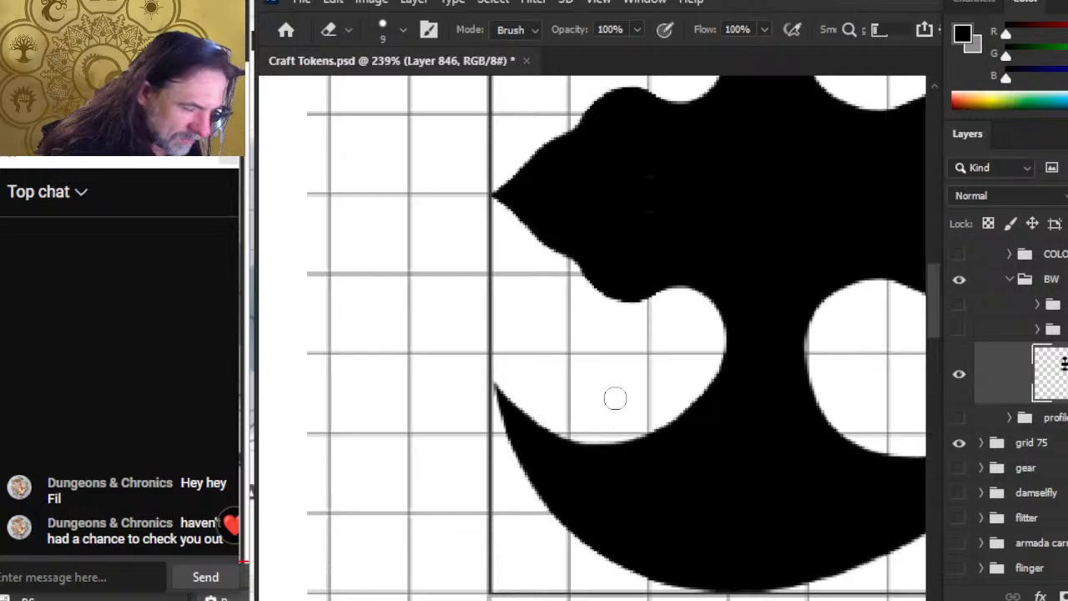
key(z)
drag(631, 381, 580, 385)
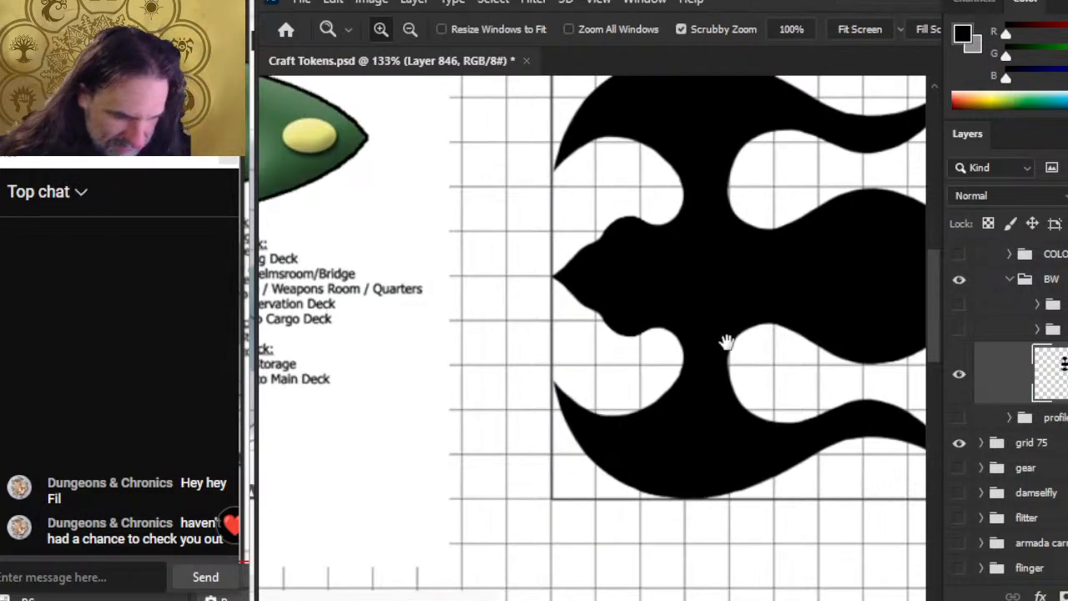
drag(716, 351, 601, 453)
Thicken the inner curve of the upper forward wing with a 5 px black Brush and smooth it with a 9 px Eraser
key(b)
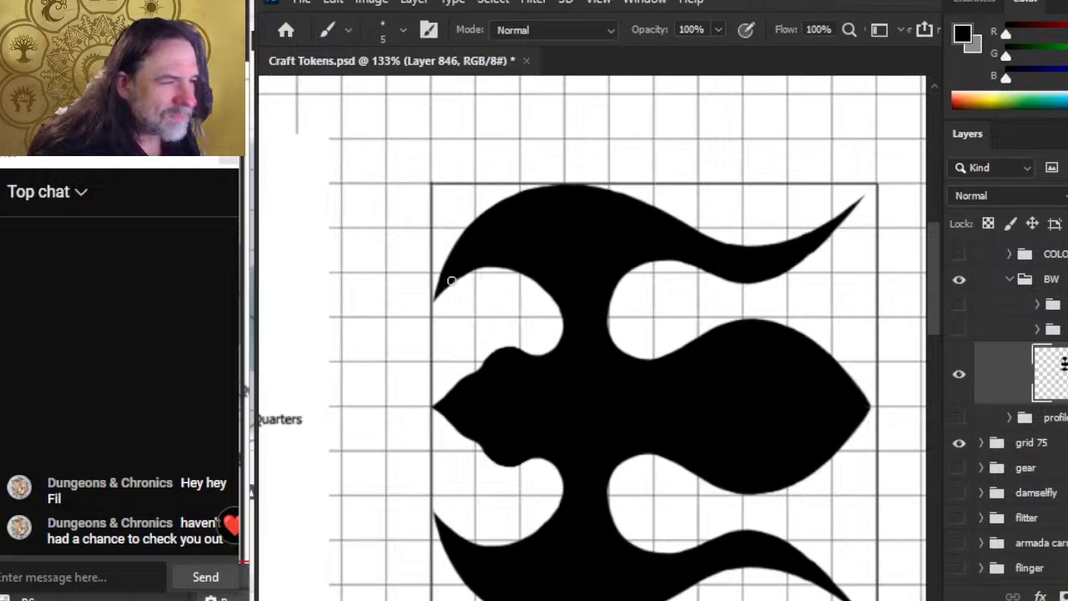
mouse_move(451, 279)
mouse_down()
mouse_move(525, 279)
mouse_move(506, 269)
mouse_move(559, 300)
mouse_move(561, 320)
mouse_up()
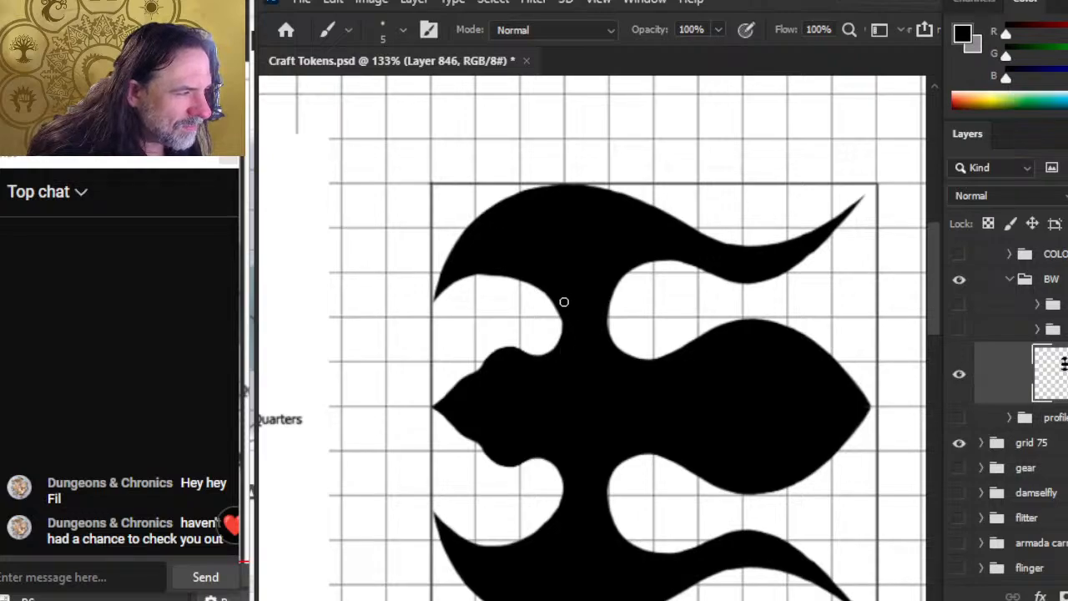
key(e)
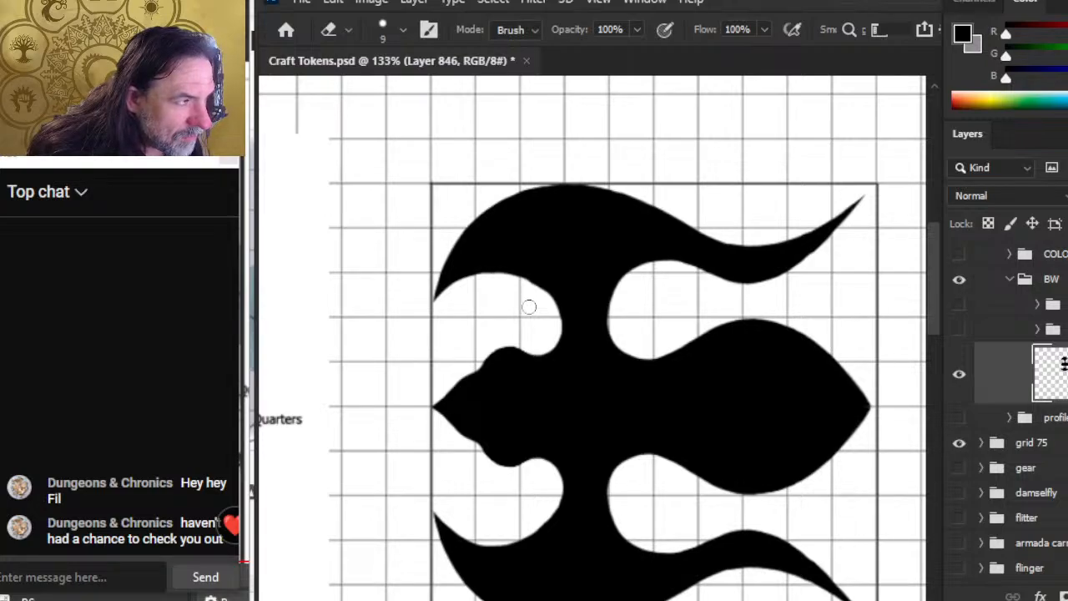
key(ctrl+space)
drag(466, 252, 515, 267)
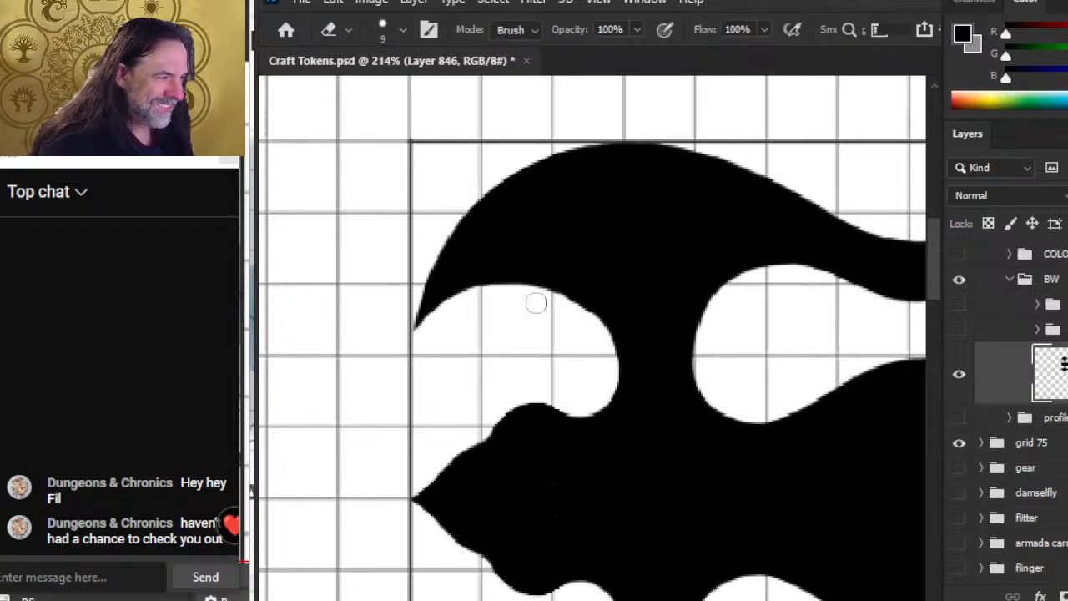
key(b)
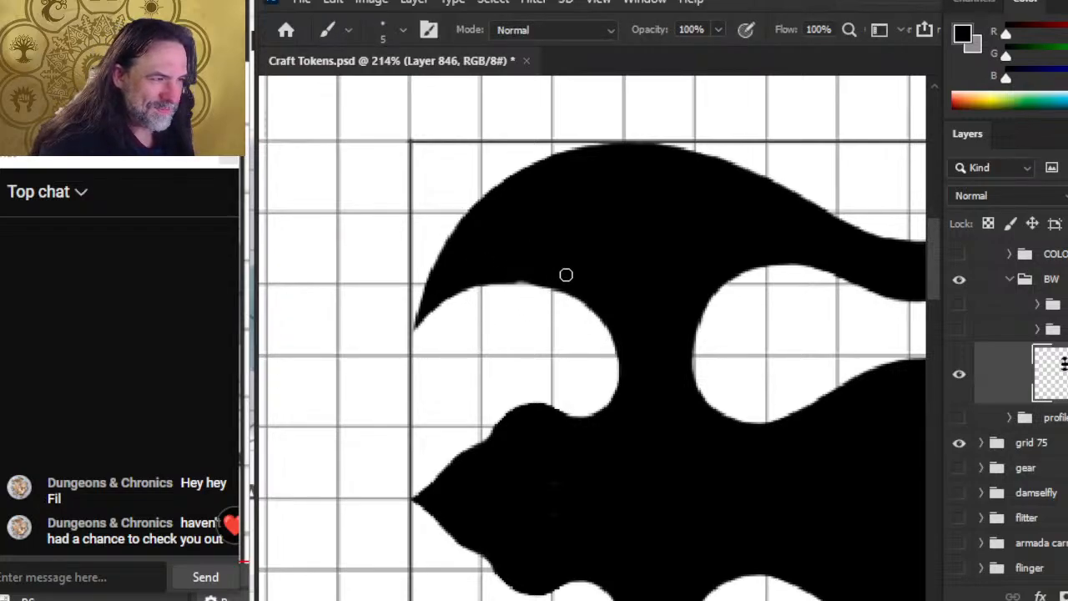
key(e)
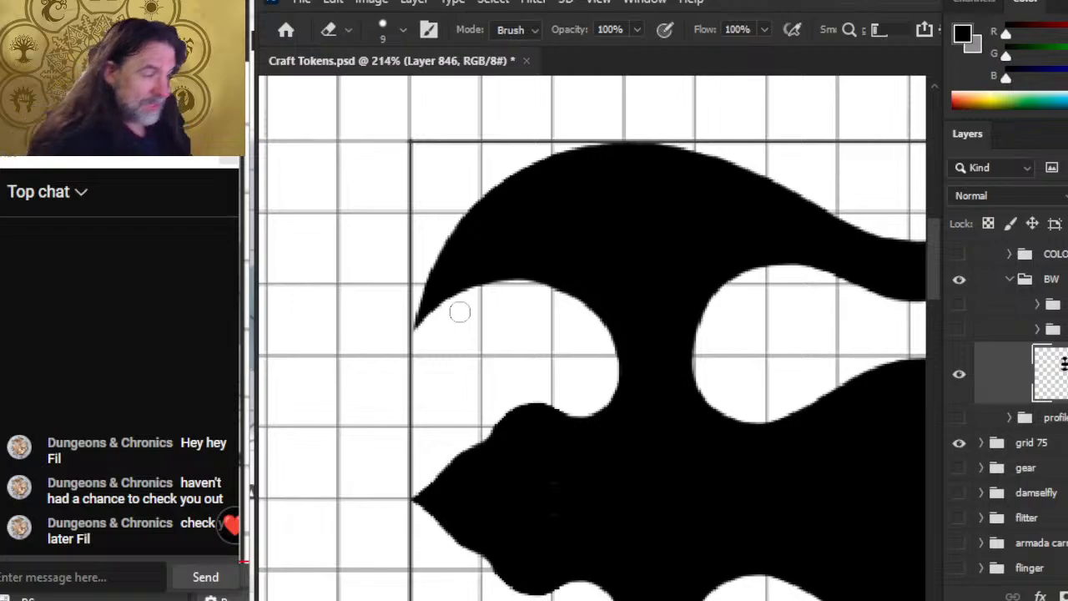
Trim the arch of the gap between the upper rear wing and the hull with a 9 px Eraser
drag(658, 301, 544, 255)
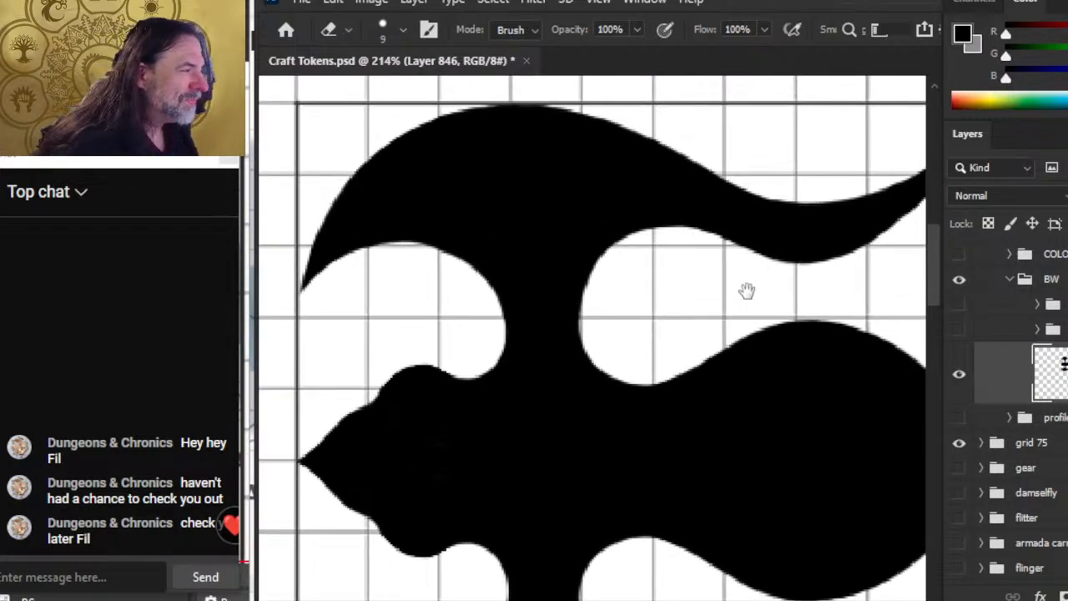
drag(744, 293, 632, 317)
key(b)
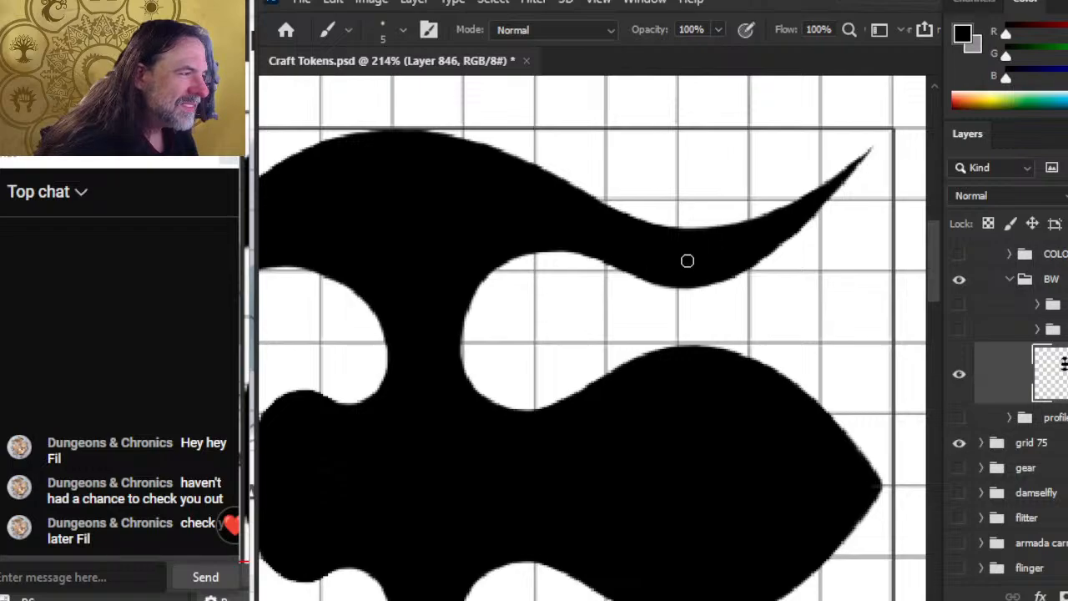
key(e)
mouse_move(584, 261)
mouse_down()
mouse_move(538, 259)
mouse_move(501, 277)
mouse_move(472, 318)
mouse_up()
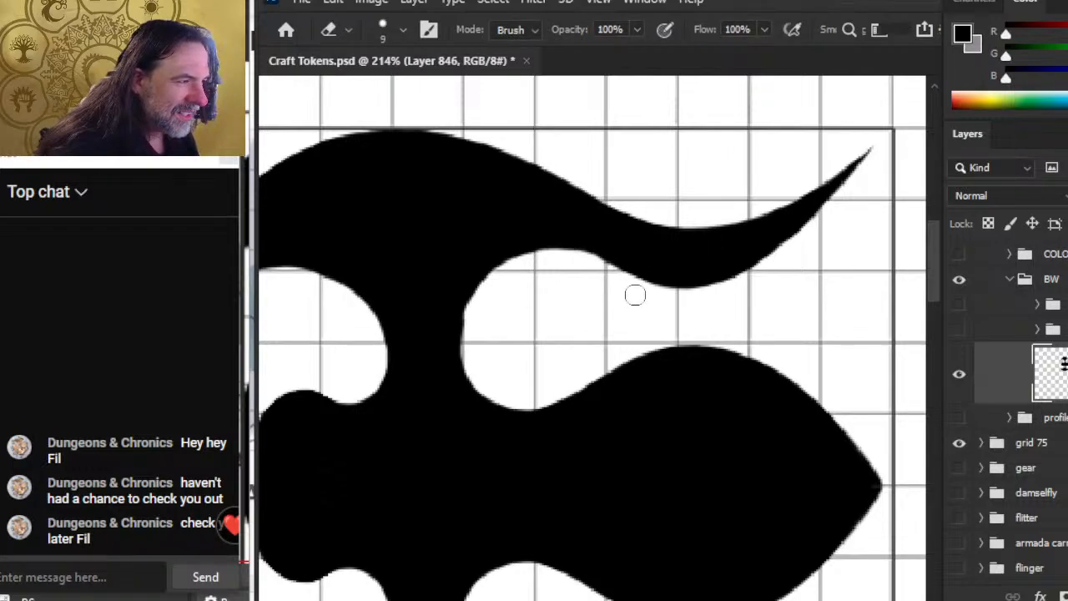
mouse_move(595, 261)
mouse_down()
mouse_move(496, 265)
mouse_move(471, 312)
mouse_up()
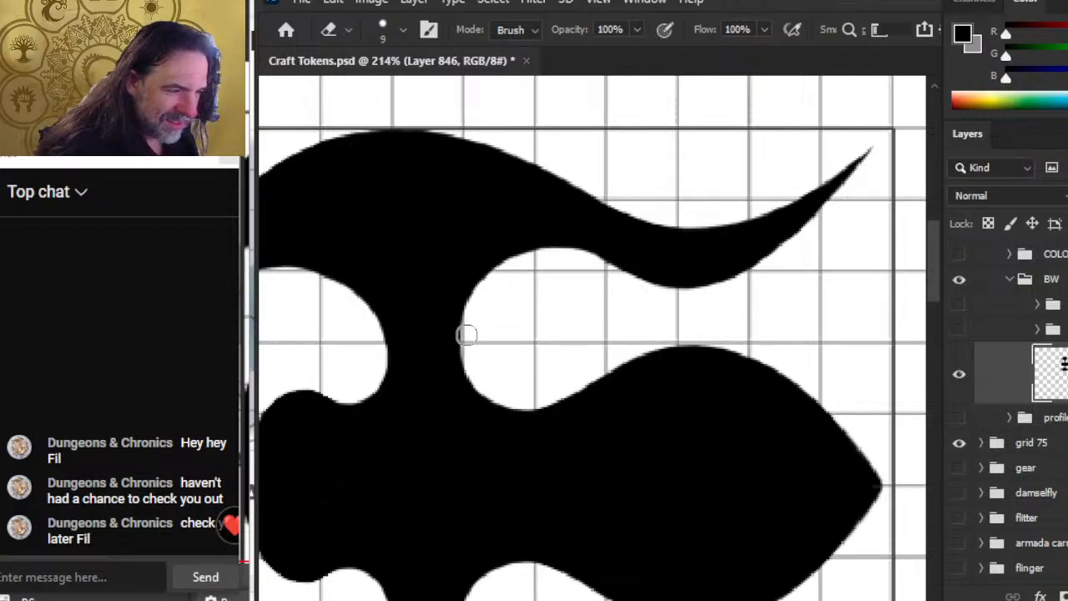
Smooth the lower corner and upper arch of the gap behind the upper wing strut with a 5 px black Brush
key(b)
drag(454, 375, 524, 416)
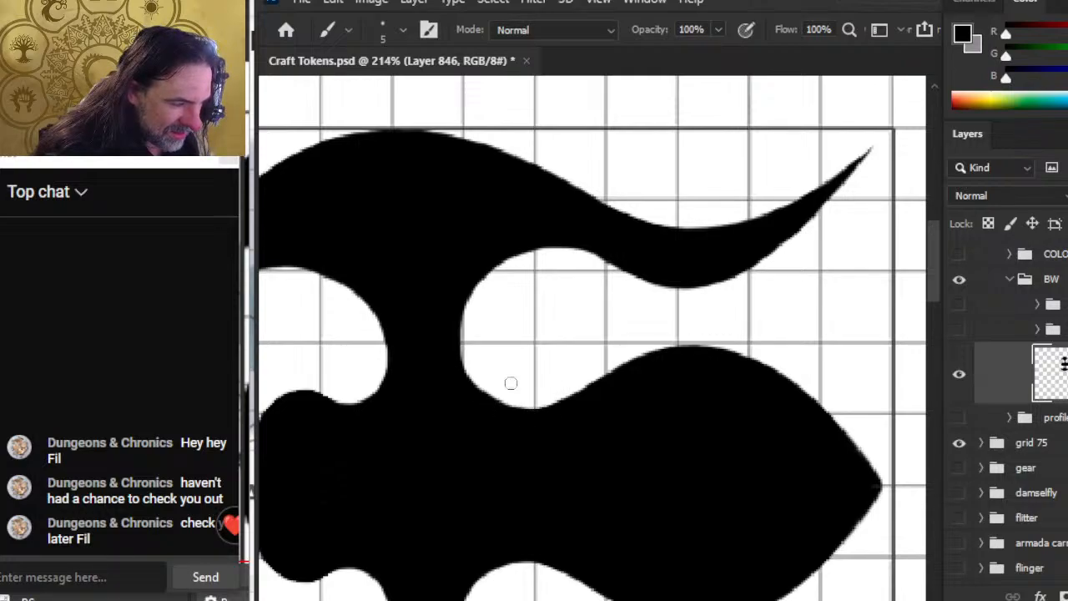
key(e)
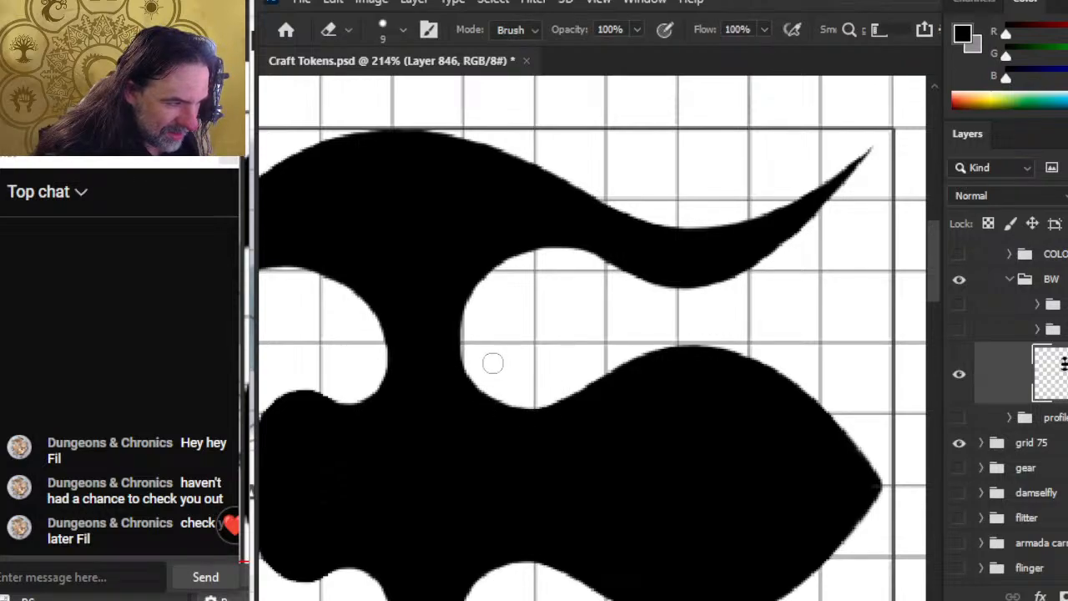
key(b)
mouse_move(453, 384)
mouse_down()
mouse_move(459, 338)
mouse_move(462, 375)
mouse_move(458, 310)
mouse_move(566, 241)
mouse_up()
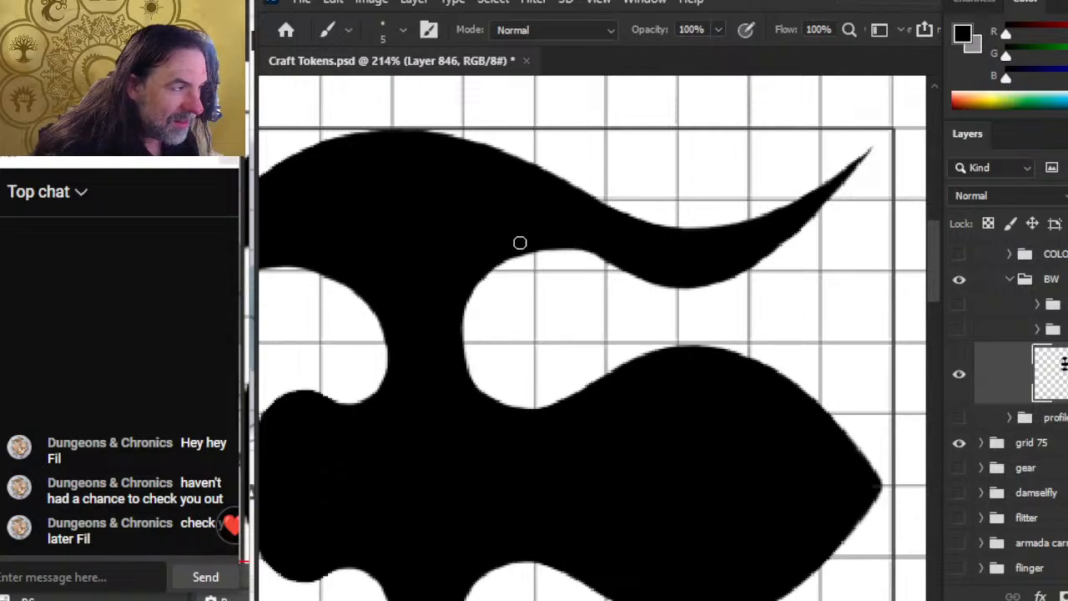
Smooth the arch of the gap behind the upper wing strut with a 9 px Eraser and check the silhouette against the grid at 30% opacity
key(e)
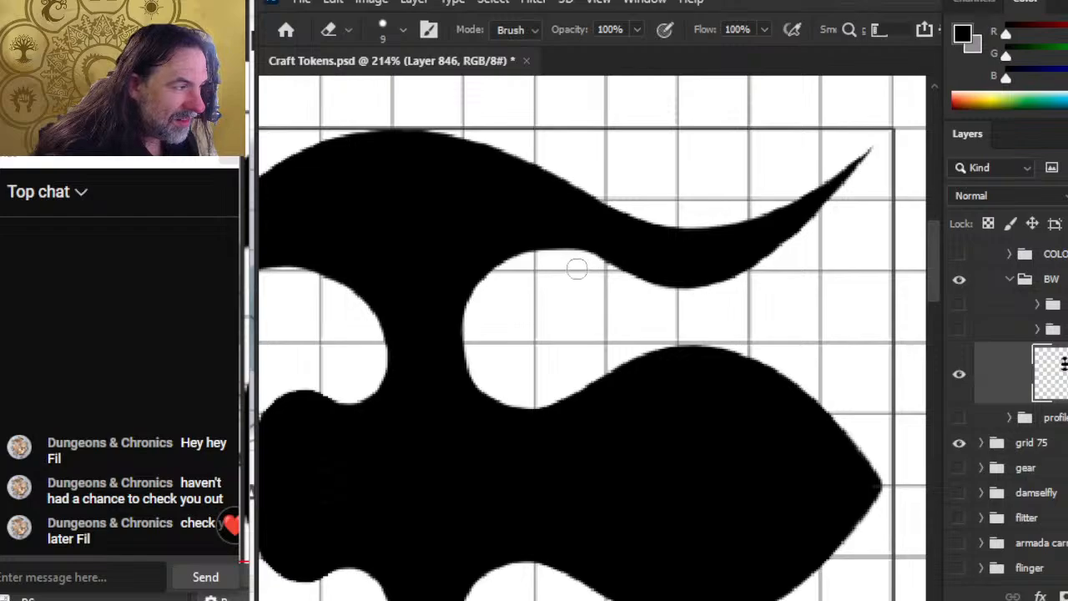
key(b)
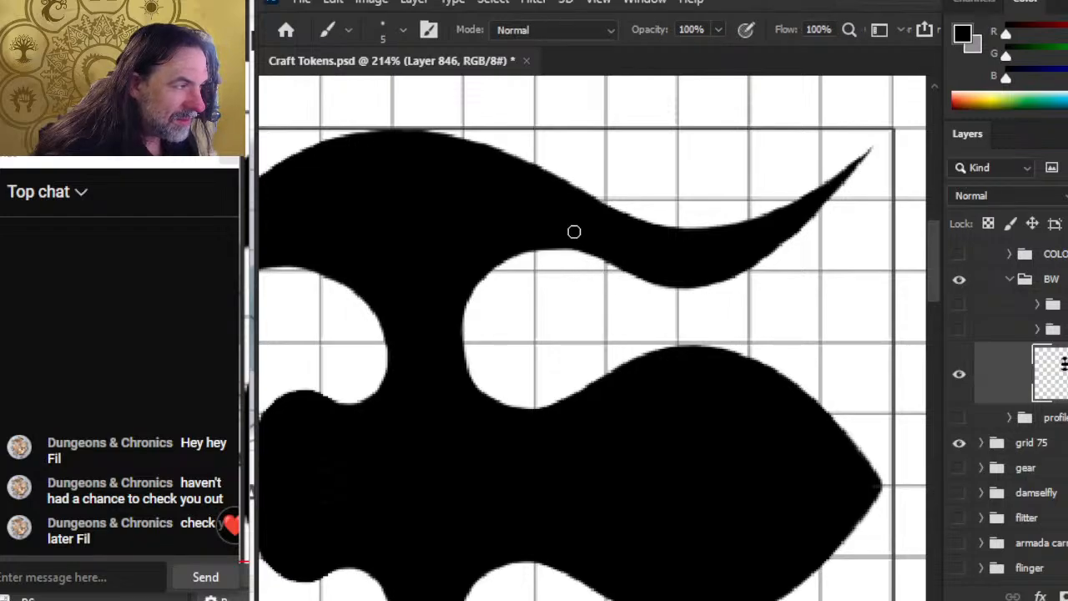
key(z)
drag(631, 281, 543, 295)
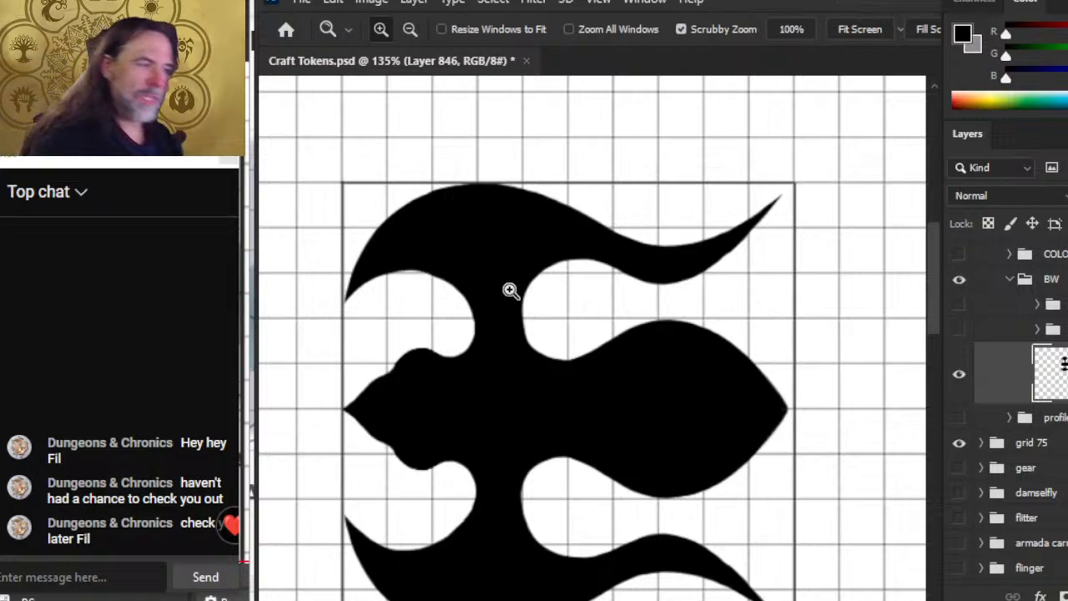
key(3)
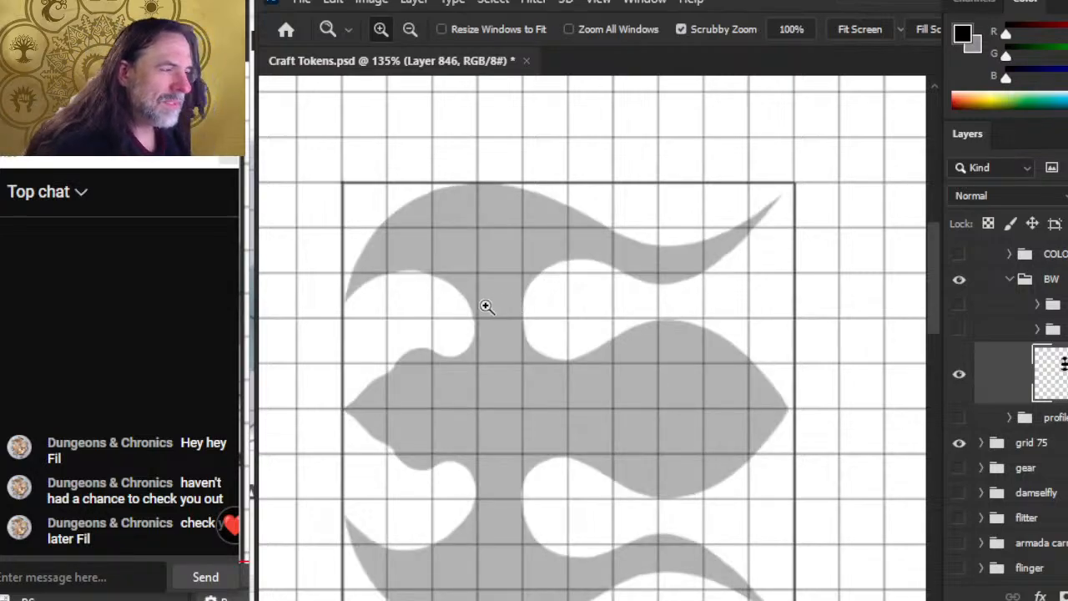
key(0)
Try to widen the gap behind the upper wing strut with a 10 px Eraser and round its contour with a 5 px black Brush
key(e)
mouse_move(525, 273)
mouse_down()
mouse_move(507, 314)
mouse_move(524, 339)
mouse_move(561, 356)
mouse_move(492, 312)
mouse_up()
key(b)
mouse_move(529, 347)
mouse_down()
mouse_move(491, 312)
mouse_move(522, 323)
mouse_up()
key(e)
key(b)
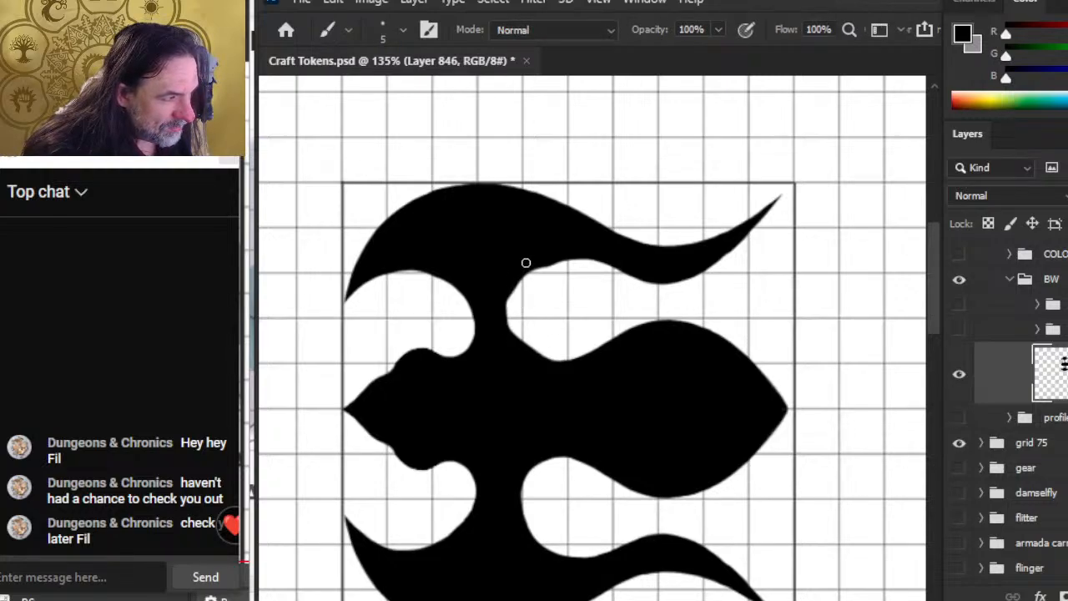
key(ctrl+z)
key(e)
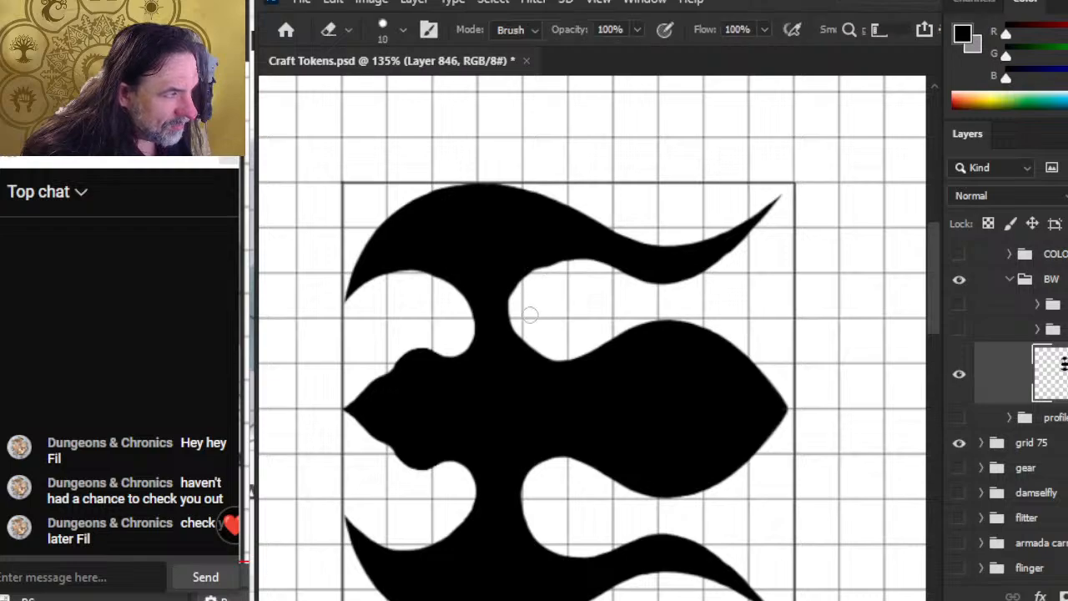
drag(551, 268, 563, 265)
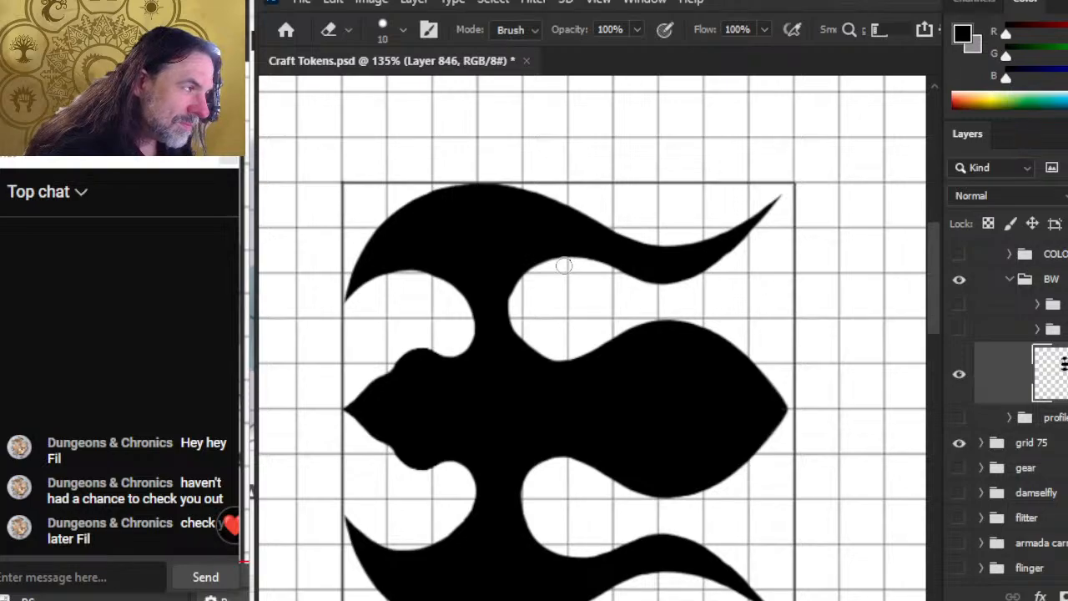
key(b)
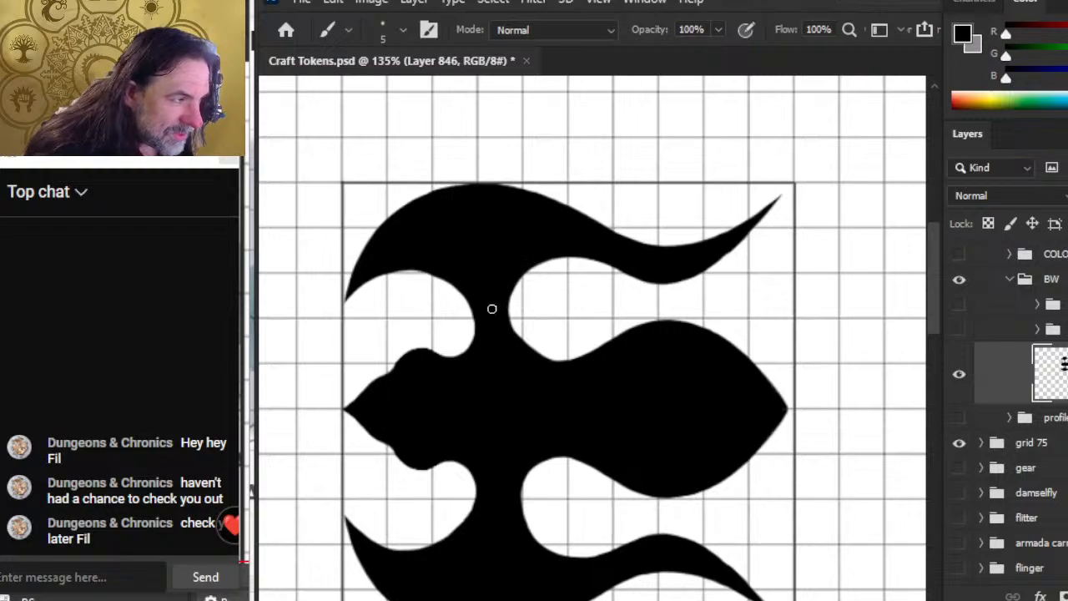
Undo the strokes that widened the gap behind the upper wing strut
key(ctrl+z)
key(ctrl+z)
key(ctrl+z)
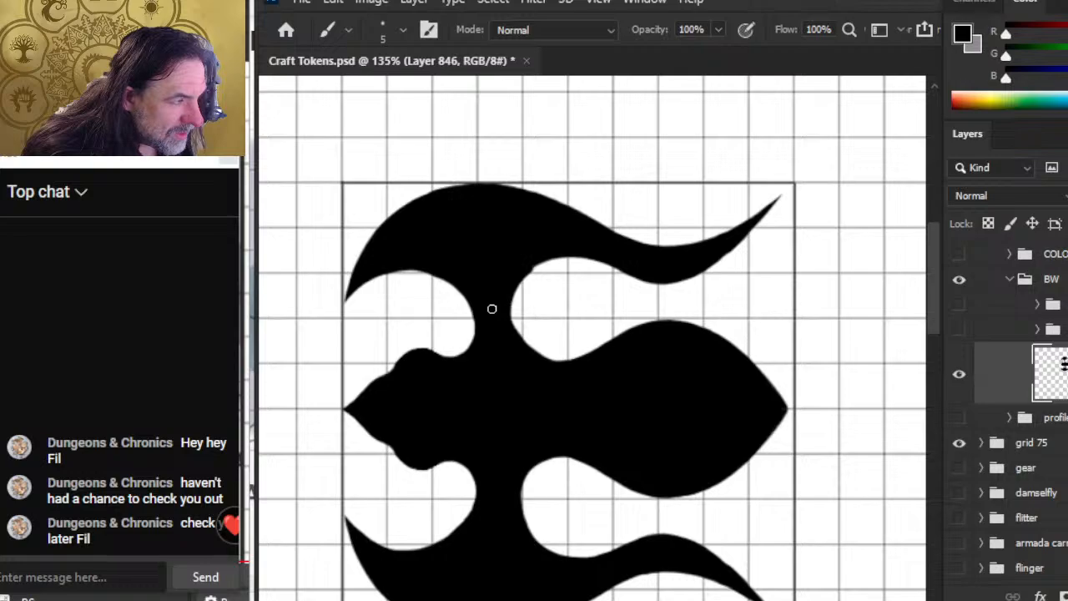
key(ctrl+z)
key(ctrl+z)
key(ctrl+z)
key(ctrl+z)
key(ctrl+z)
key(ctrl+z)
key(ctrl+z)
key(ctrl+z)
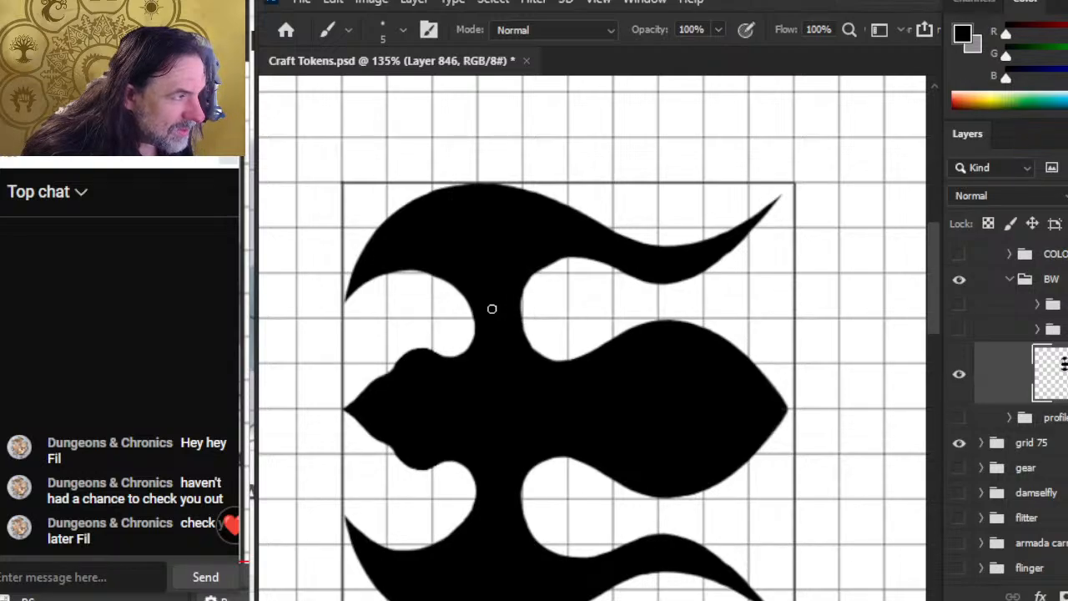
key(ctrl+z)
key(ctrl+z)
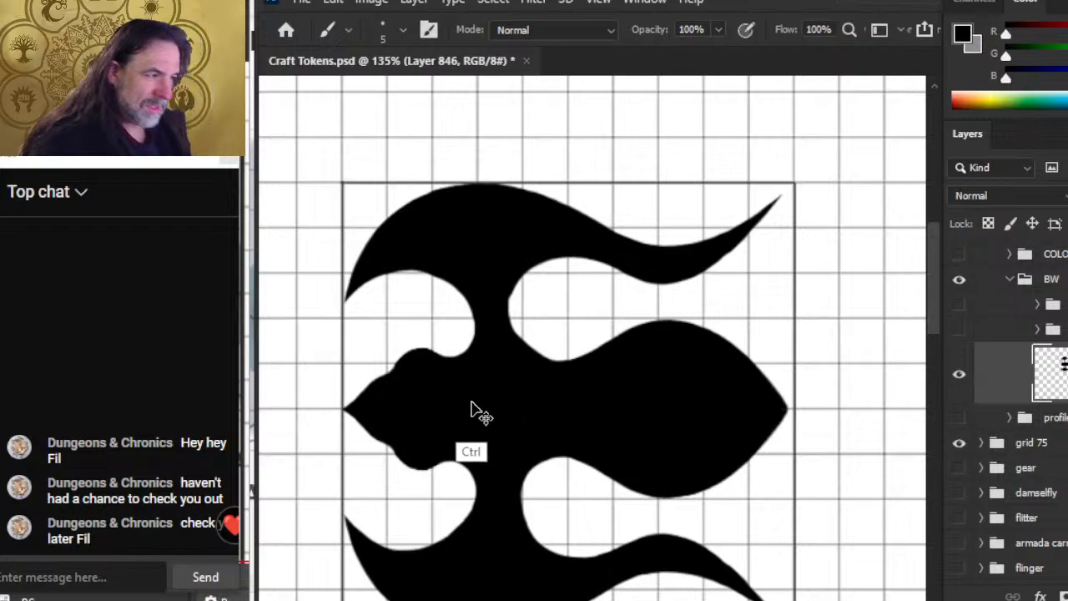
key(ctrl+z)
key(ctrl+z)
key(ctrl+z)
key(ctrl+z)
key(ctrl+z)
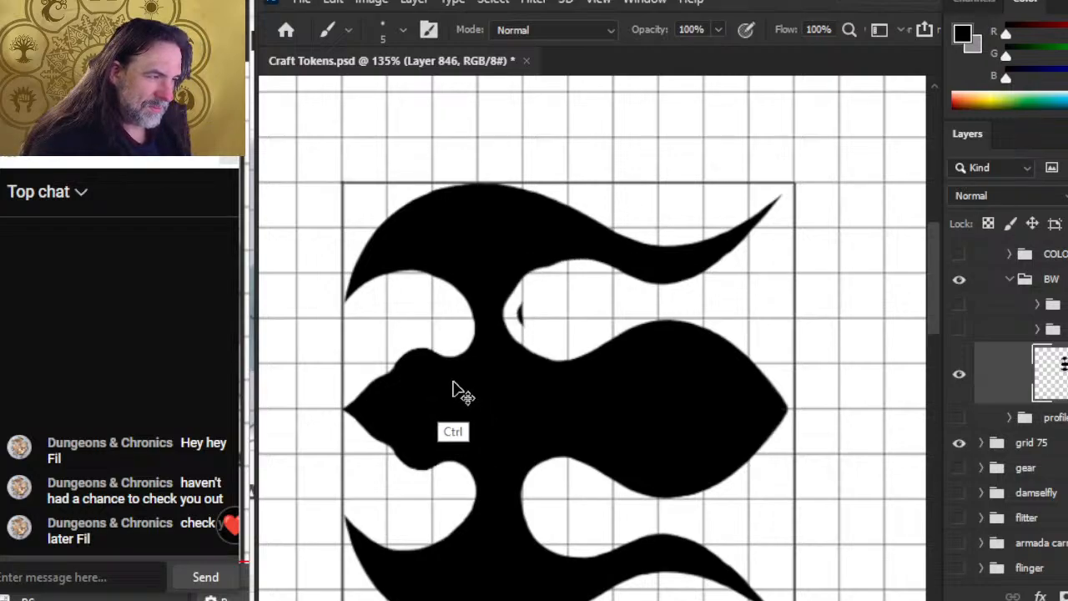
key(ctrl+z)
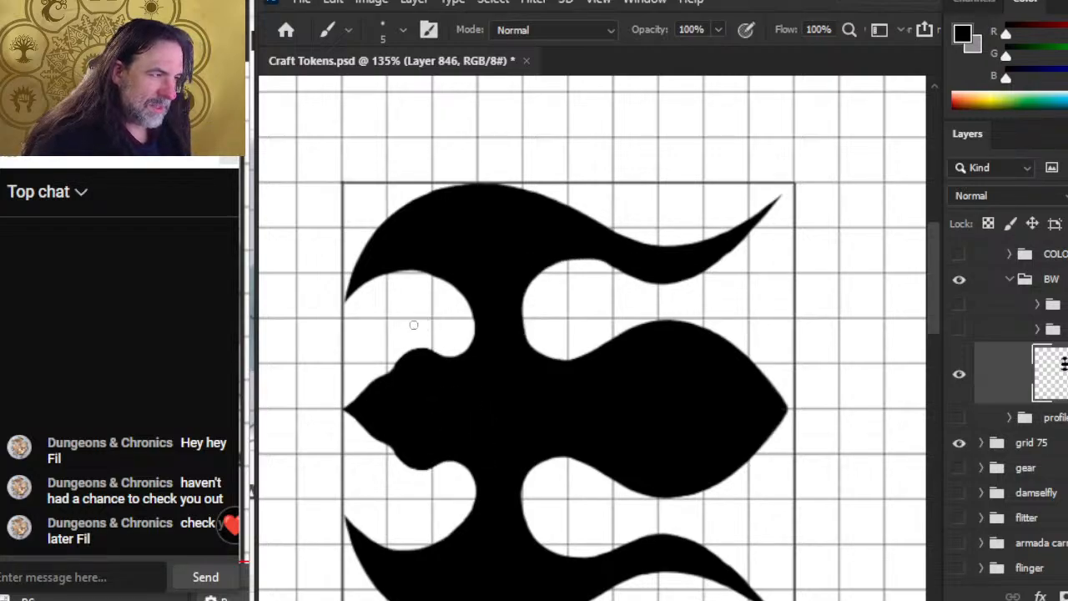
Retouch the gap behind the upper wing strut and enlarge the bump on the nose's upper edge with a 10 px Eraser and 5 px black Brush
key(e)
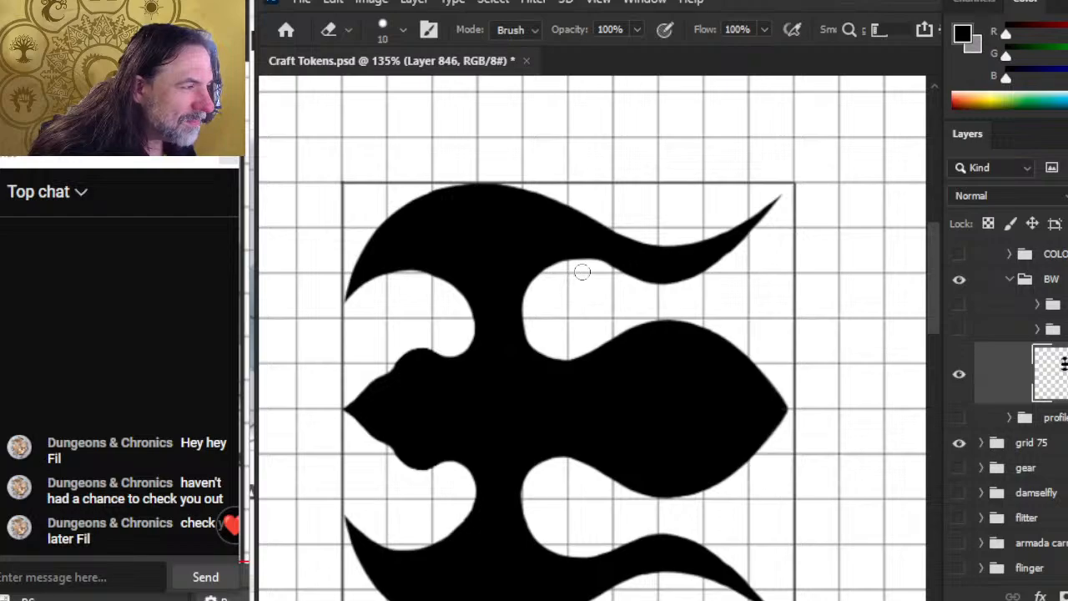
key(b)
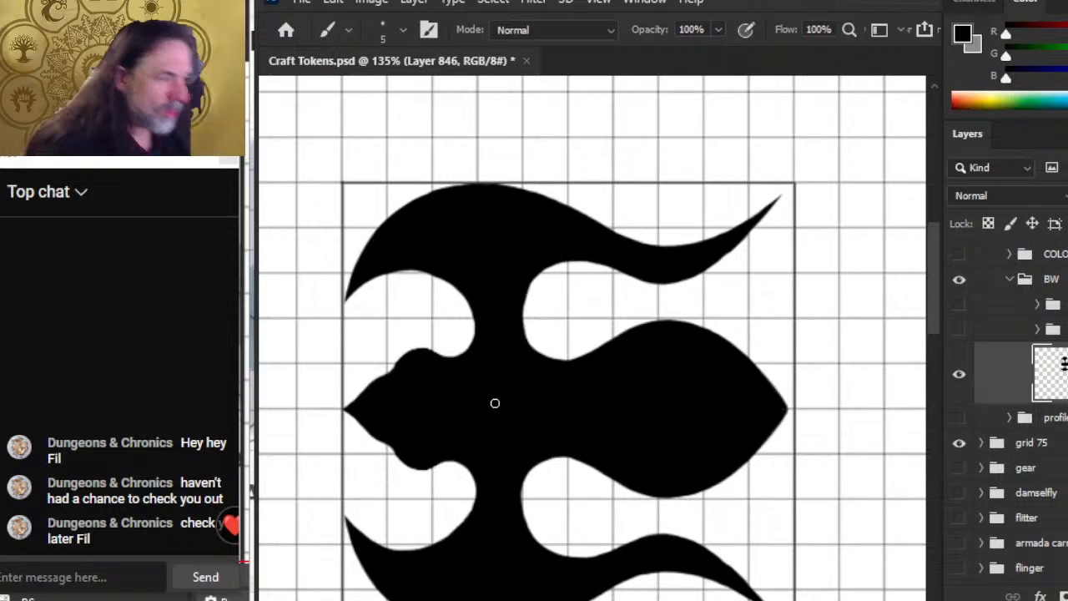
key(e)
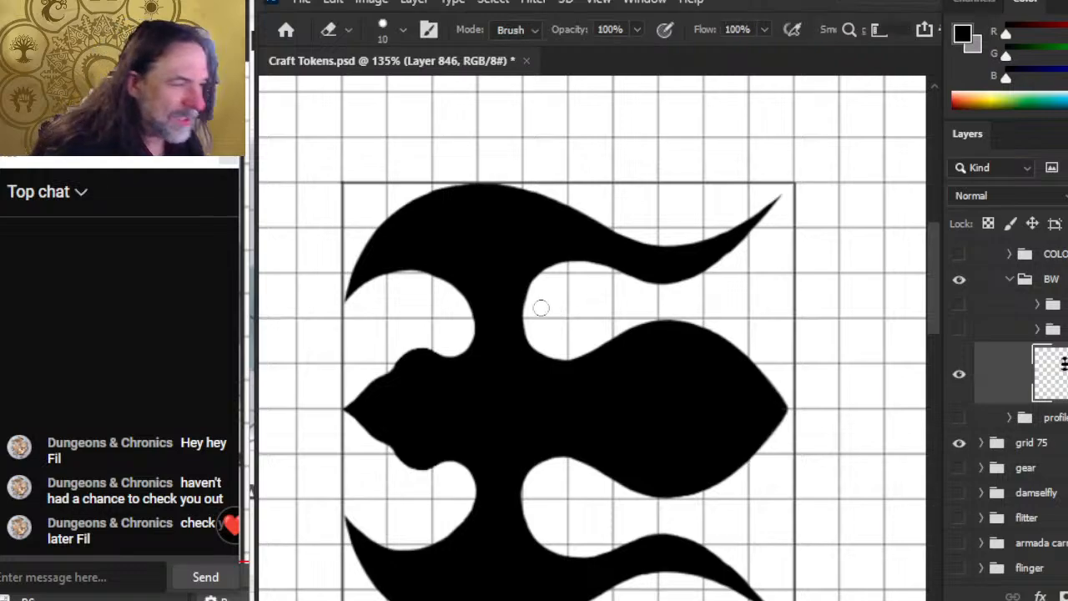
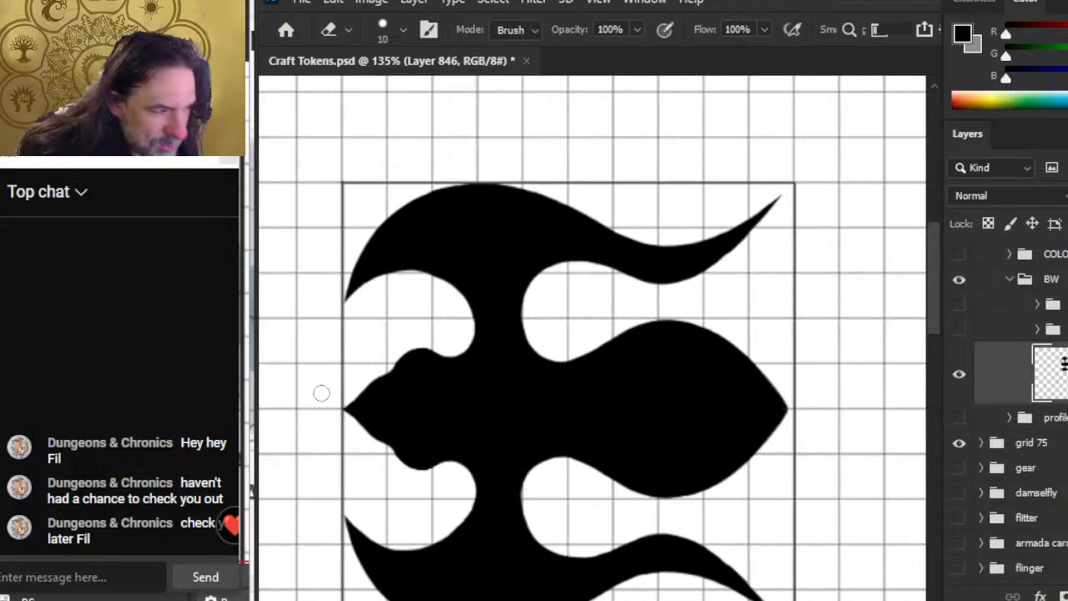
key(b)
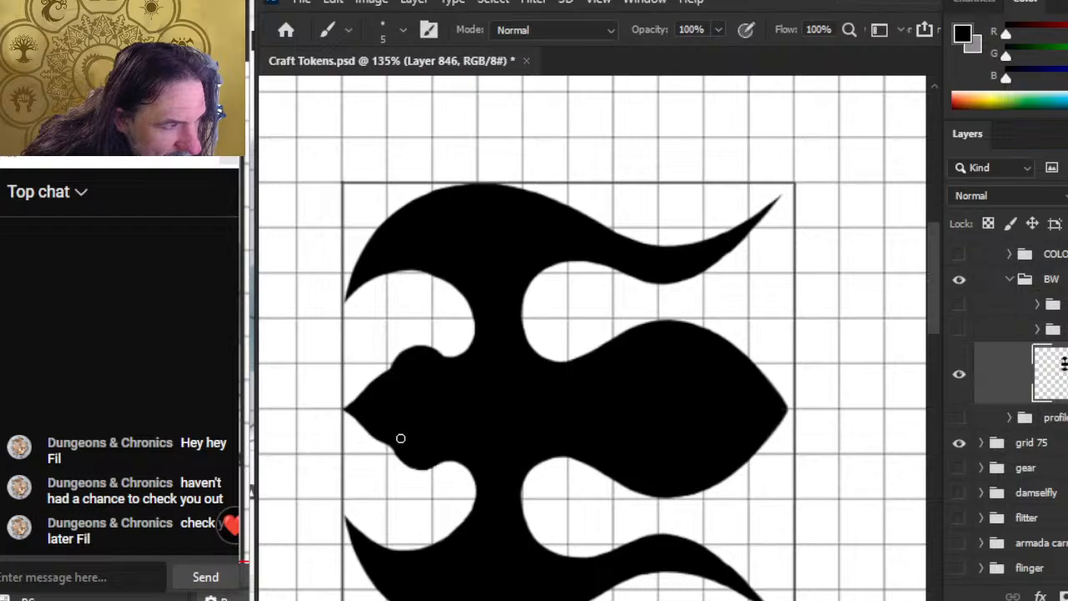
Lasso the upper half of the silhouette, copy it onto two new layers and hide the original layer
key(l)
mouse_move(450, 129)
mouse_down()
mouse_move(315, 416)
mouse_move(603, 434)
mouse_move(751, 421)
mouse_move(862, 388)
mouse_move(886, 182)
mouse_move(450, 129)
mouse_up()
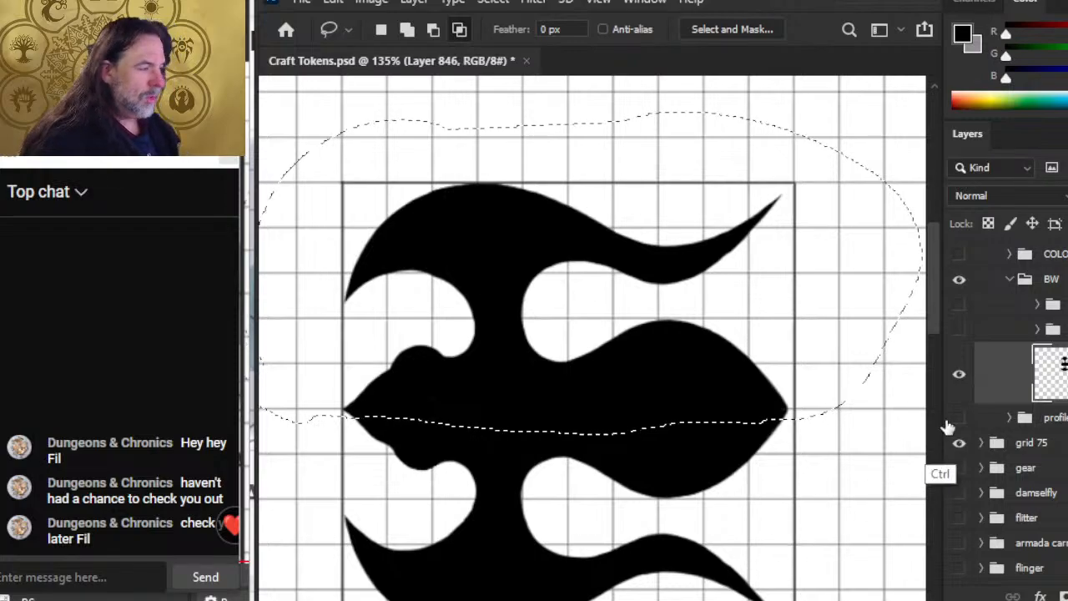
click(959, 374)
key(ctrl+shift+j)
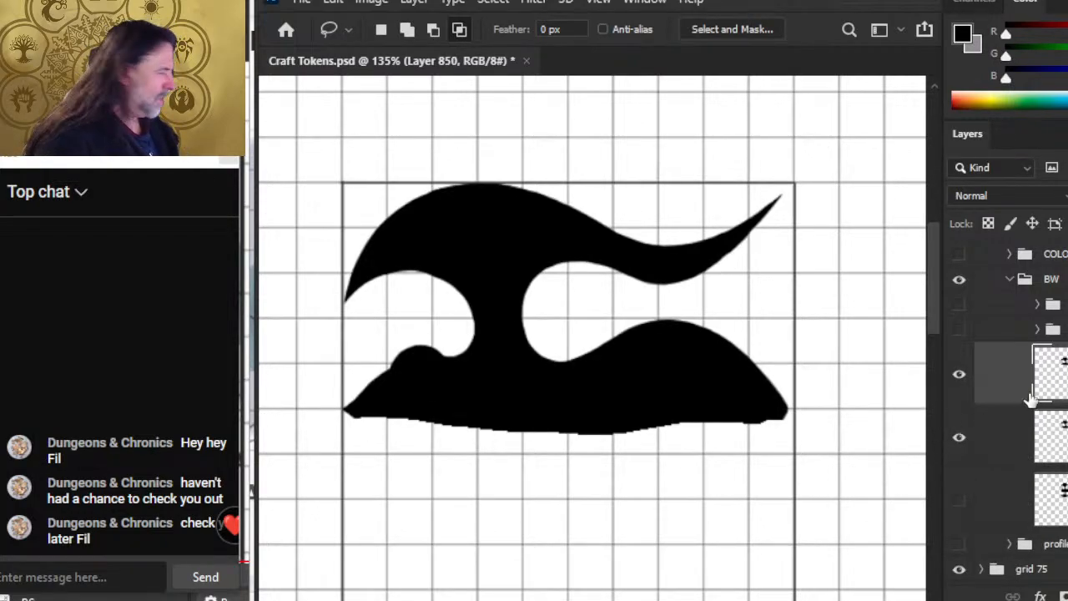
Flip the topmost copy of the half silhouette vertically with Free Transform
right_click(644, 294)
click(754, 434)
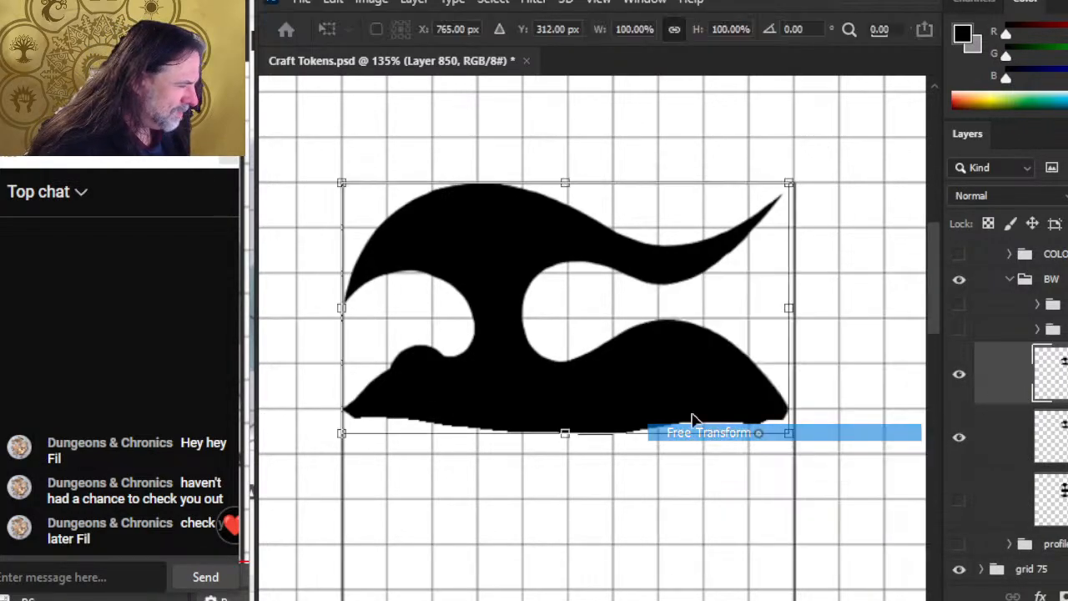
right_click(584, 287)
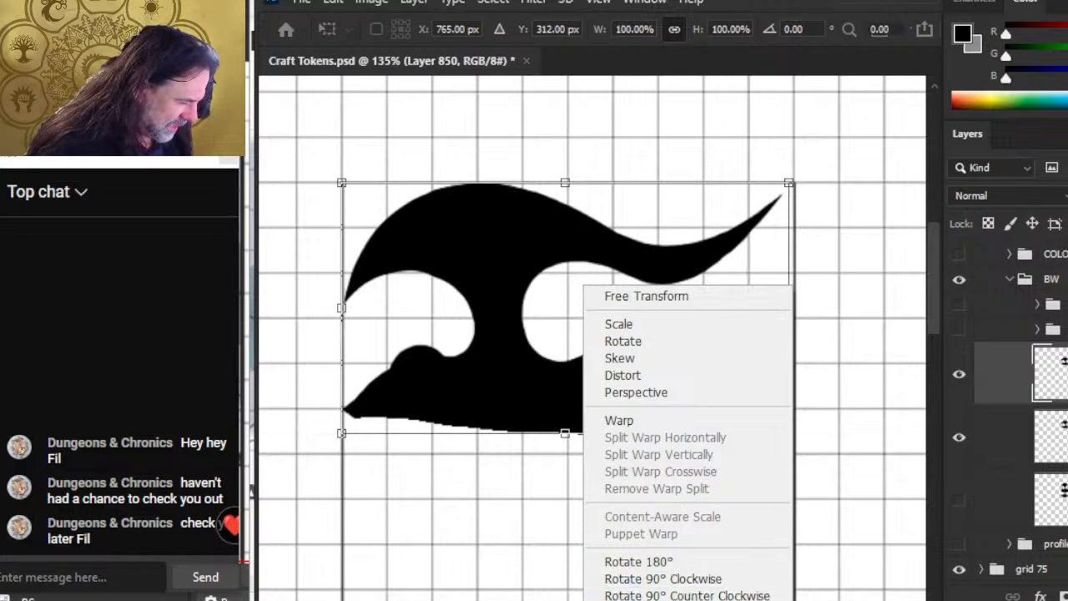
click(638, 600)
key(Return)
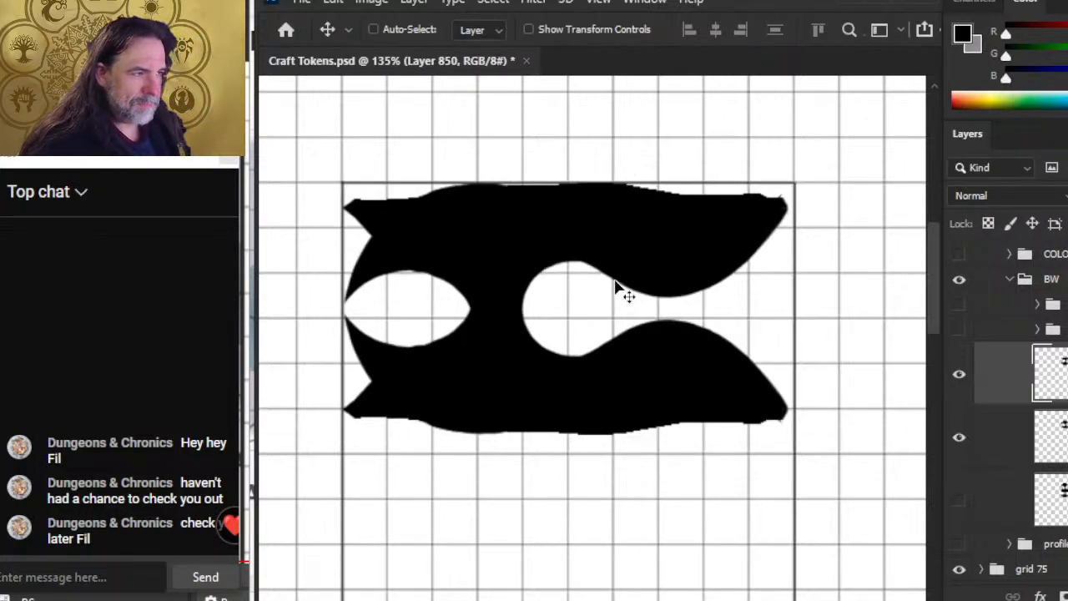
Move the flipped half straight down until it lines up with the upper half as a symmetrical hull
key(shift+Down)
key(shift+Down)
key(shift+Down)
key(shift+Down)
key(shift+Down)
key(shift+Down)
key(shift+Down)
key(shift+Down)
key(shift+Down)
key(shift+Down)
key(shift+Down)
key(shift+Down)
key(shift+Down)
key(shift+Down)
key(shift+Down)
key(shift+Down)
key(shift+Down)
key(shift+Down)
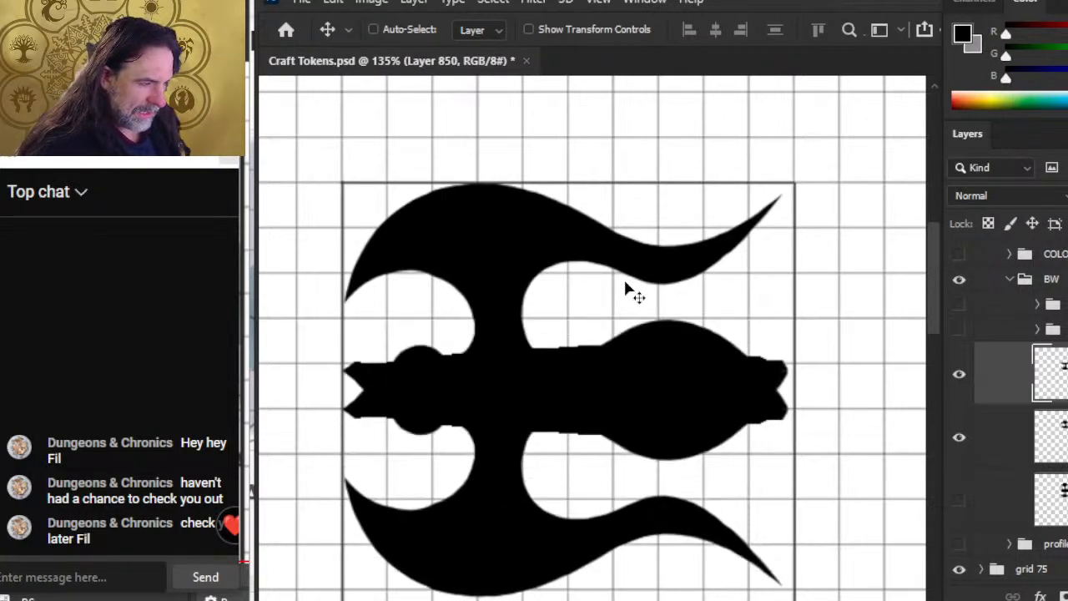
drag(446, 493, 465, 301)
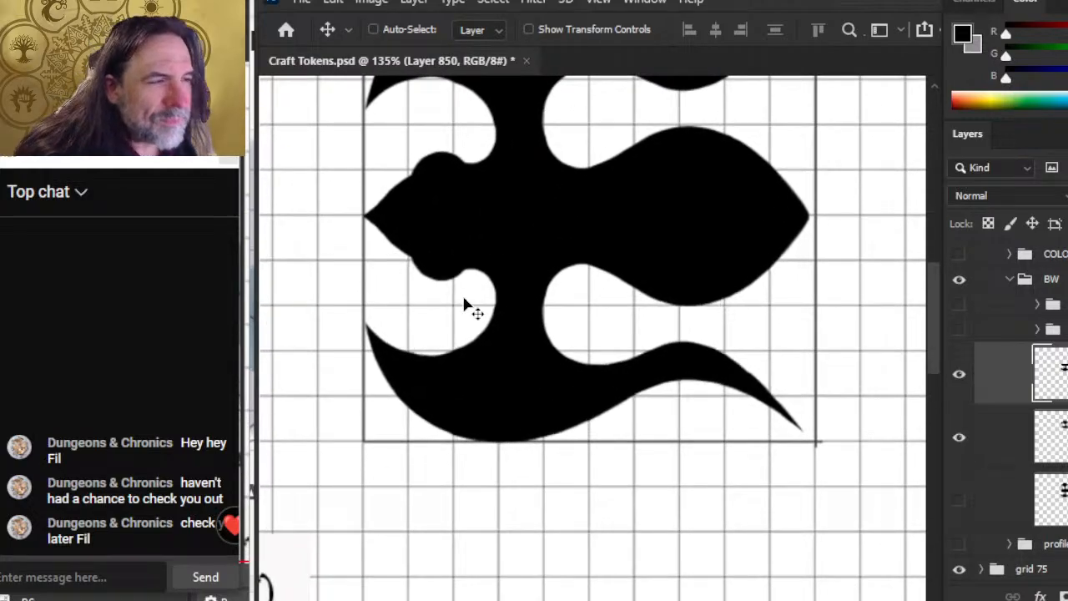
key(Up)
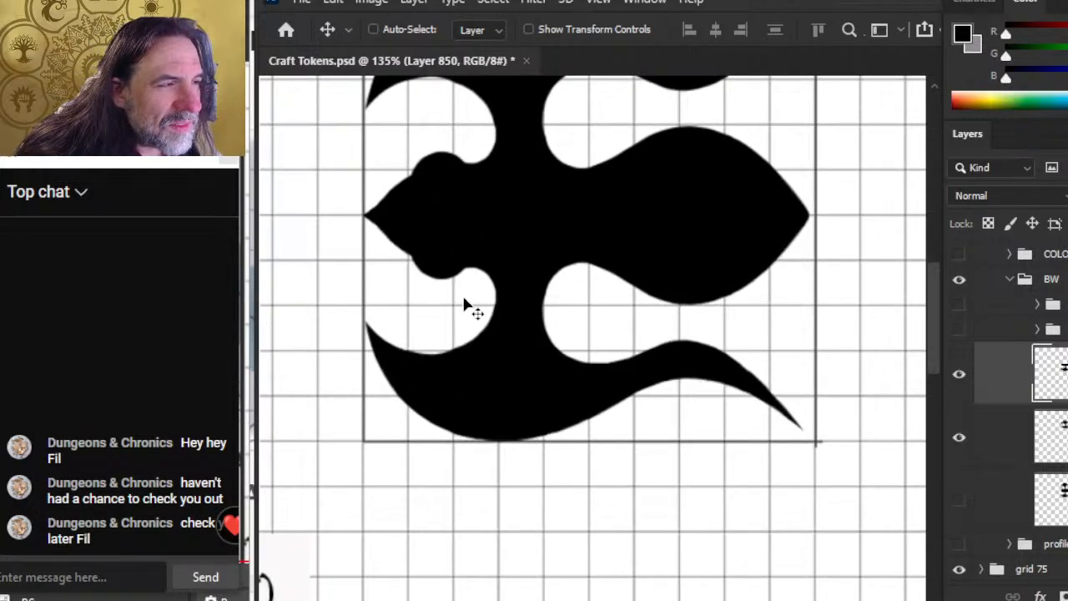
drag(464, 302, 430, 315)
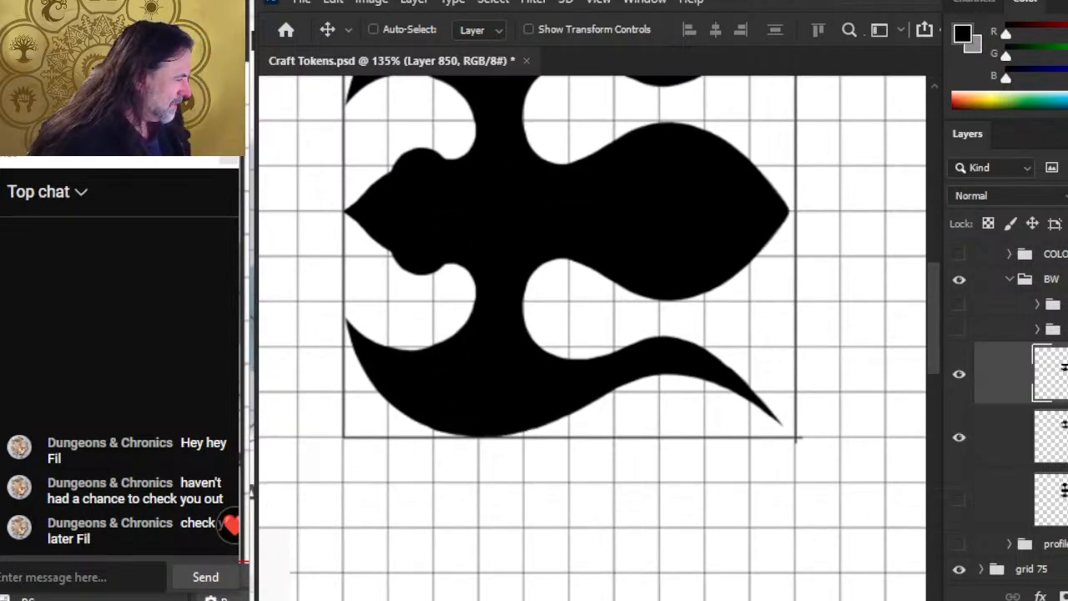
Merge the two halves into one layer and move the hidden original silhouette layer into the trasj' group
right_click(1002, 373)
click(1011, 518)
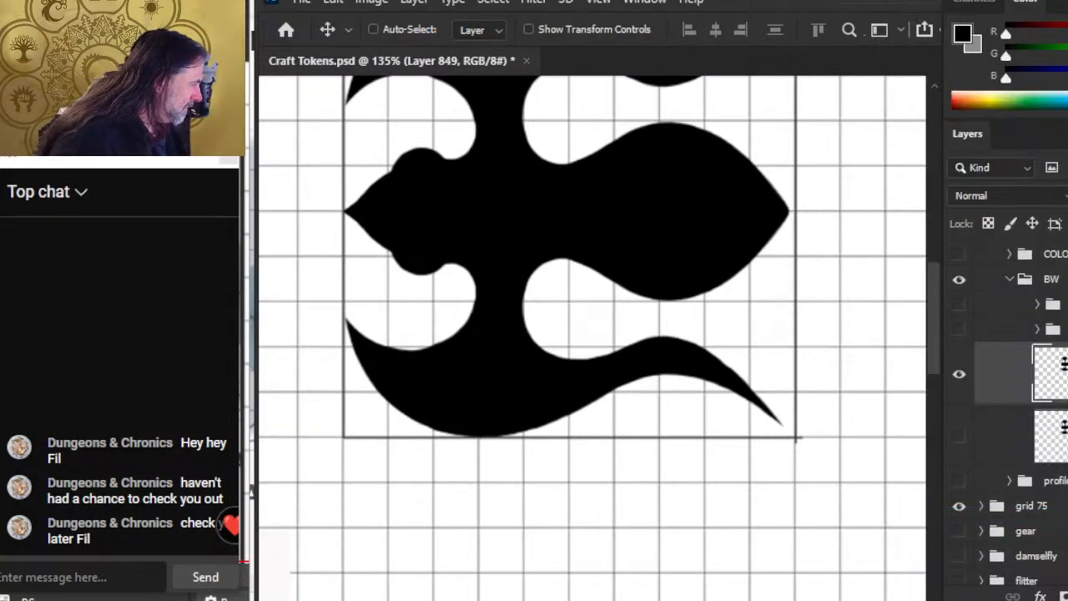
drag(1050, 448, 1050, 421)
scroll(1010, 409, up, 3)
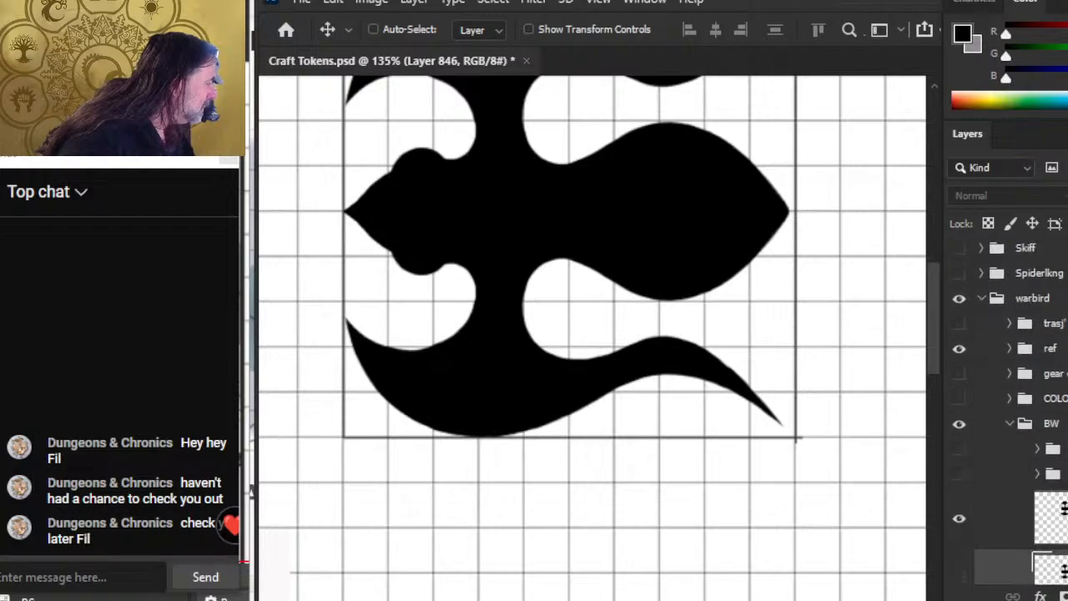
drag(1050, 550, 1050, 297)
click(1050, 493)
Outline a thicker inner edge for the upper forward wing with a 5 px black Brush, correcting the lines with the Eraser
key(z)
drag(719, 317, 650, 407)
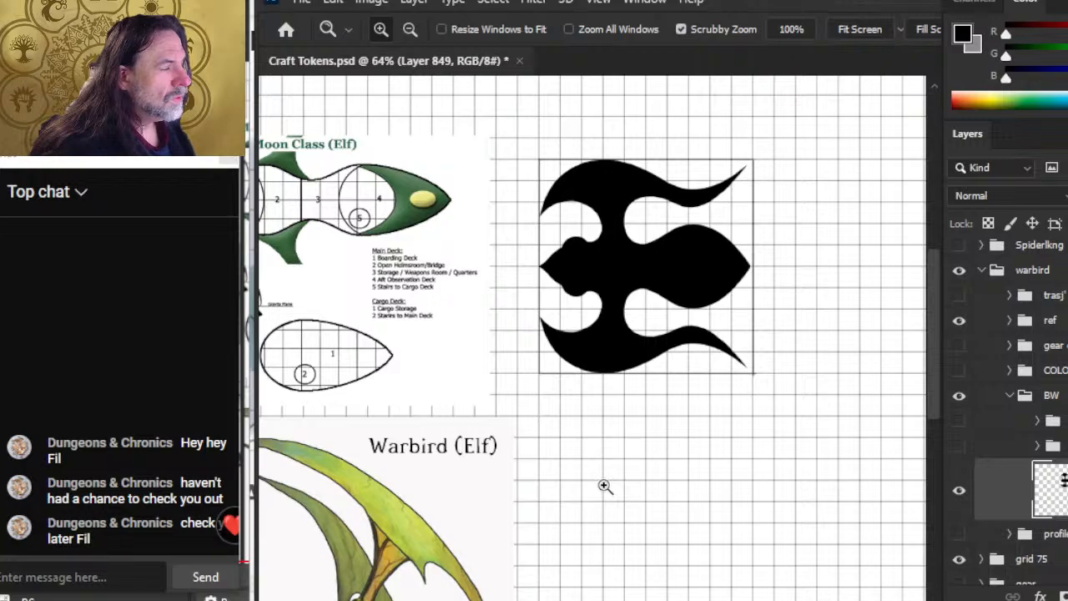
mouse_move(582, 217)
mouse_down()
mouse_move(615, 222)
mouse_move(508, 222)
mouse_move(541, 232)
mouse_move(523, 229)
mouse_move(558, 227)
mouse_move(527, 221)
mouse_move(536, 215)
mouse_move(552, 220)
mouse_up()
key(b)
key(e)
key(b)
key(e)
key(b)
key(e)
key(b)
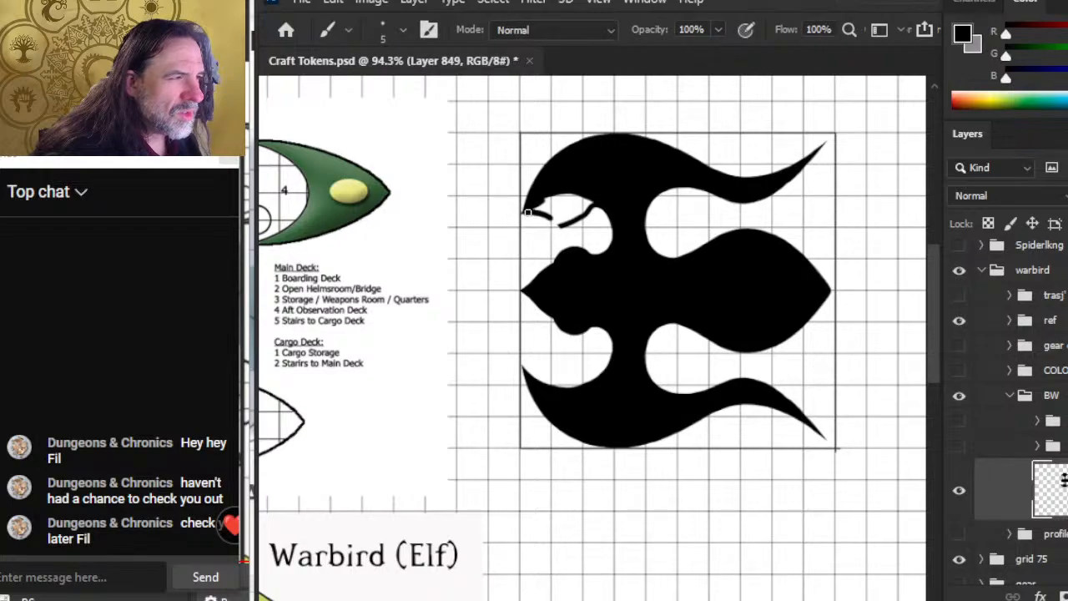
Fill the outlined inner area of the upper forward wing with black and smooth its lower edge with the Eraser
key(e)
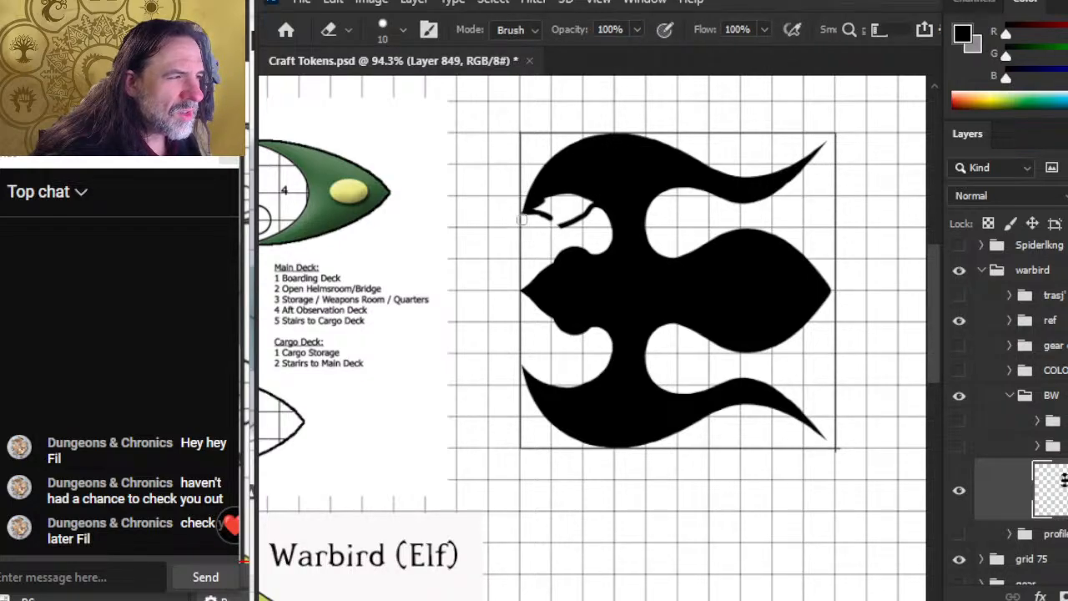
mouse_move(531, 219)
mouse_down()
mouse_move(558, 227)
mouse_move(552, 209)
mouse_move(564, 222)
mouse_move(586, 213)
mouse_move(565, 203)
mouse_move(595, 204)
mouse_up()
key(b)
drag(594, 205, 594, 205)
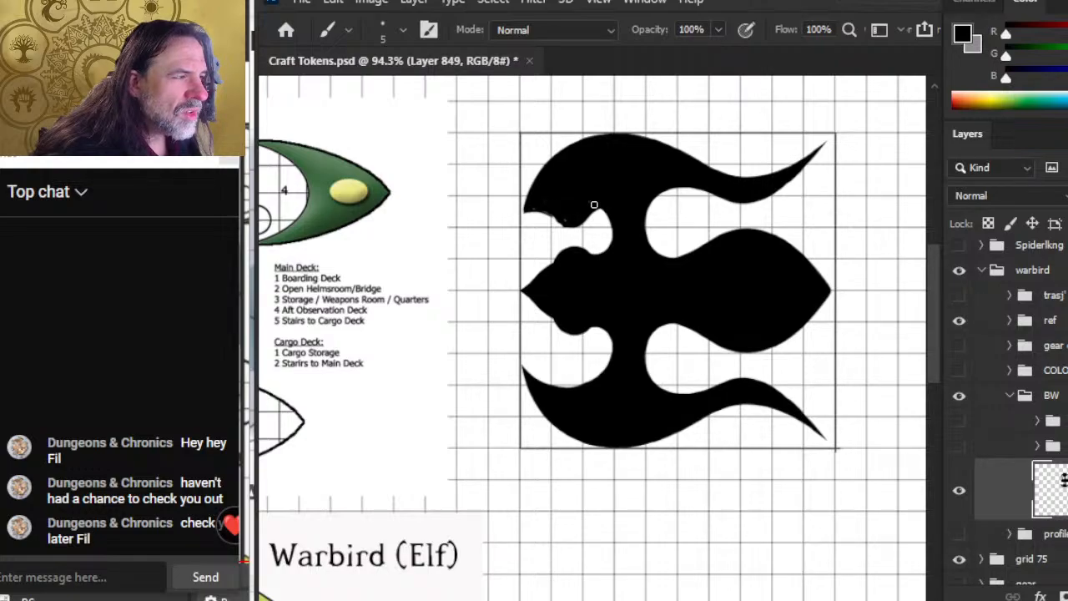
key(e)
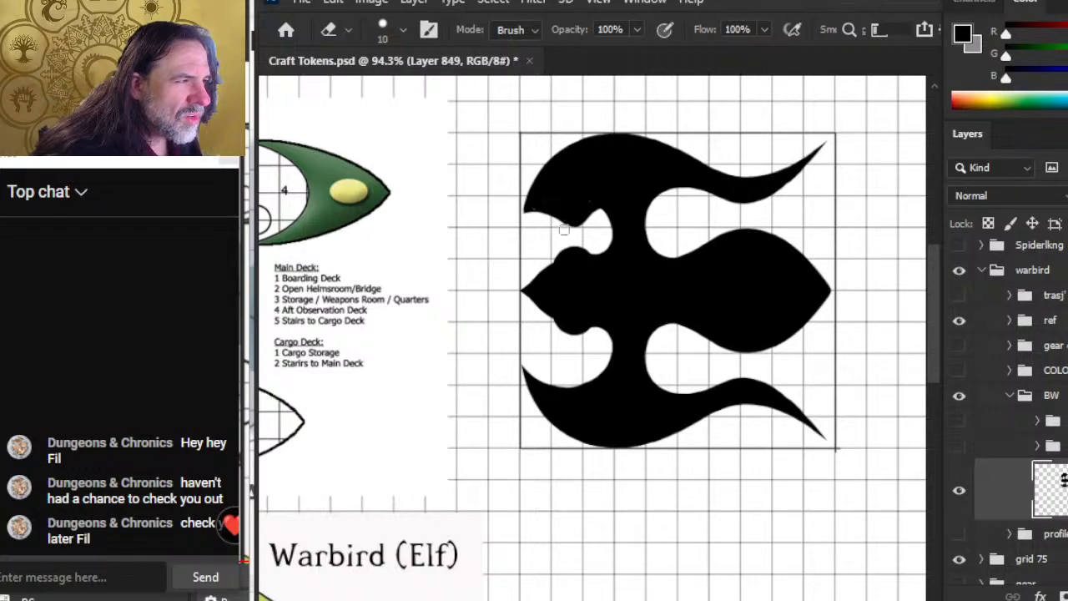
key(b)
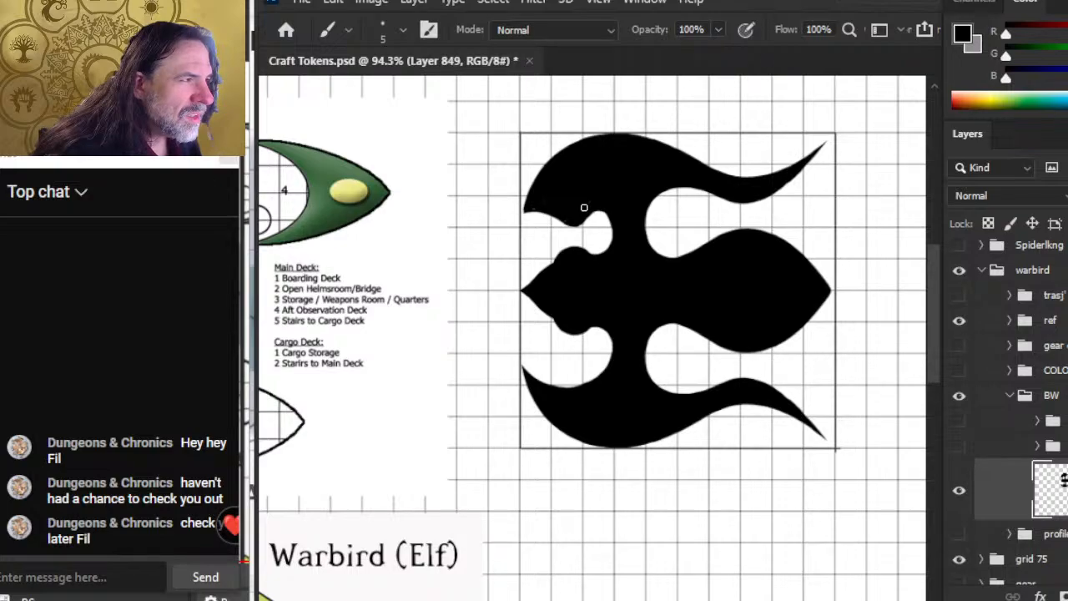
Carve the rounded notch between the upper forward wing and the hull wider, using a 10 px Eraser and Brush touch-ups
key(e)
mouse_move(599, 219)
mouse_down()
mouse_move(610, 232)
mouse_move(608, 221)
mouse_up()
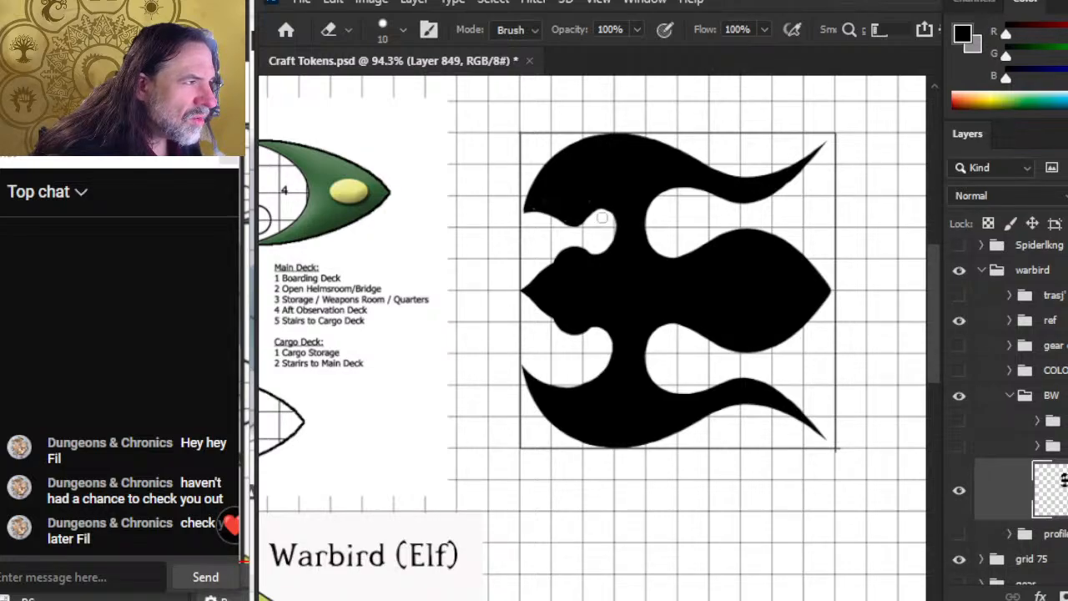
key(b)
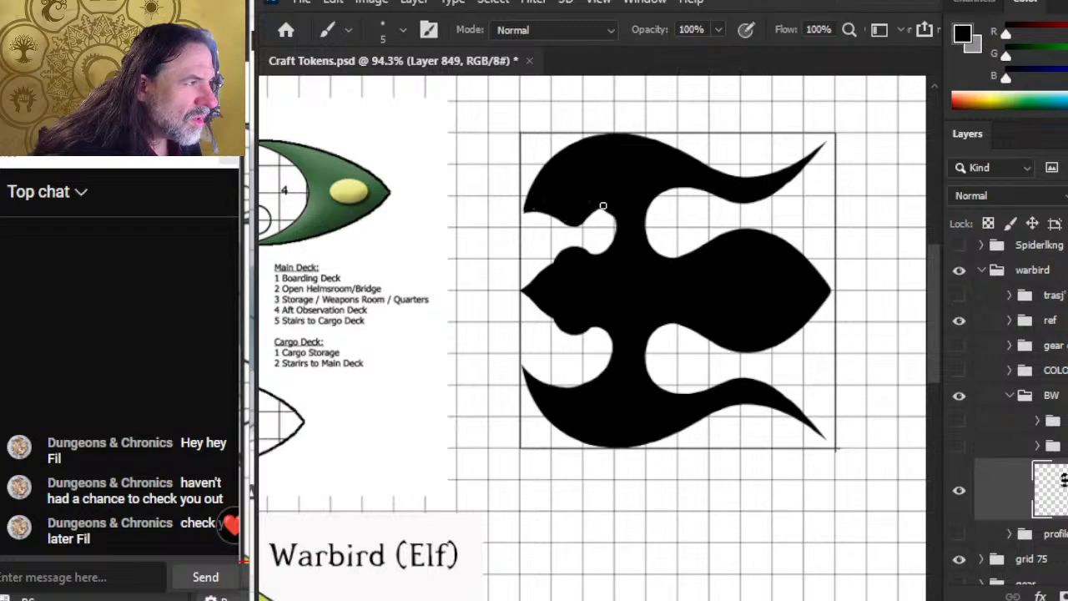
key(e)
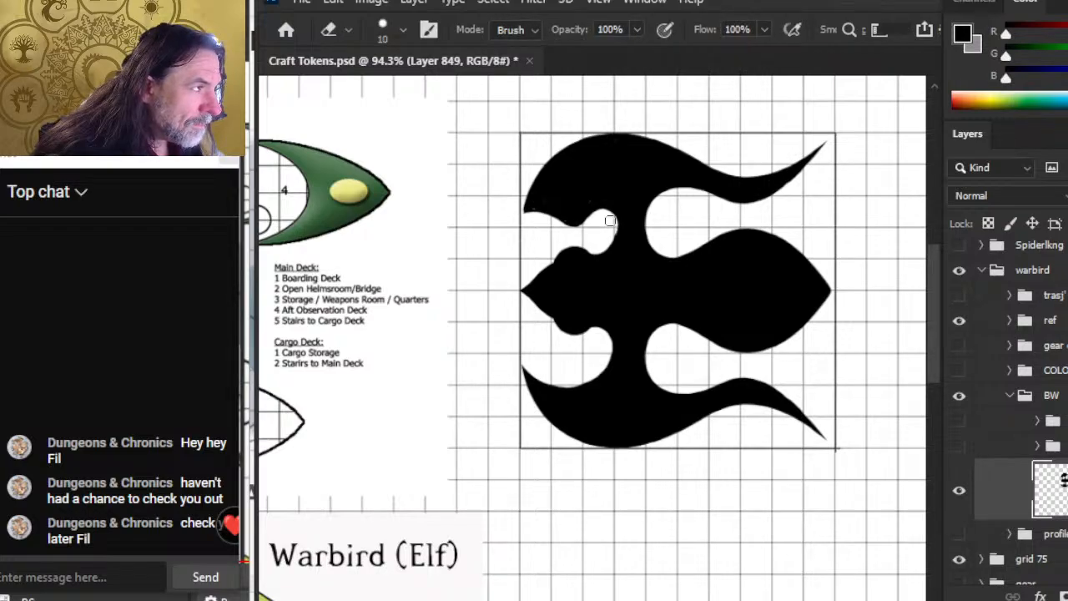
key(b)
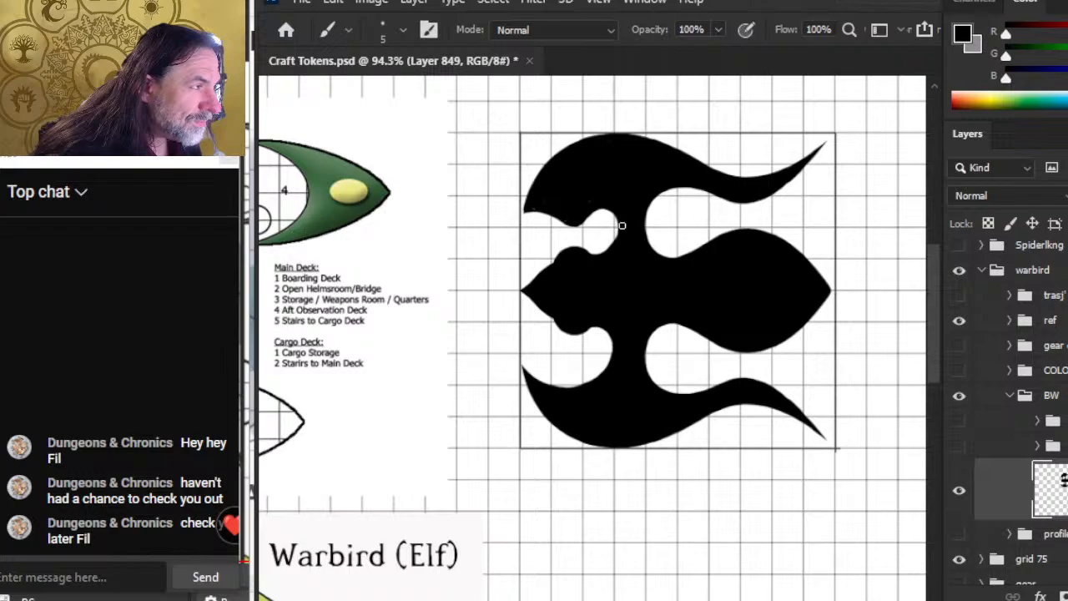
key(ctrl+z)
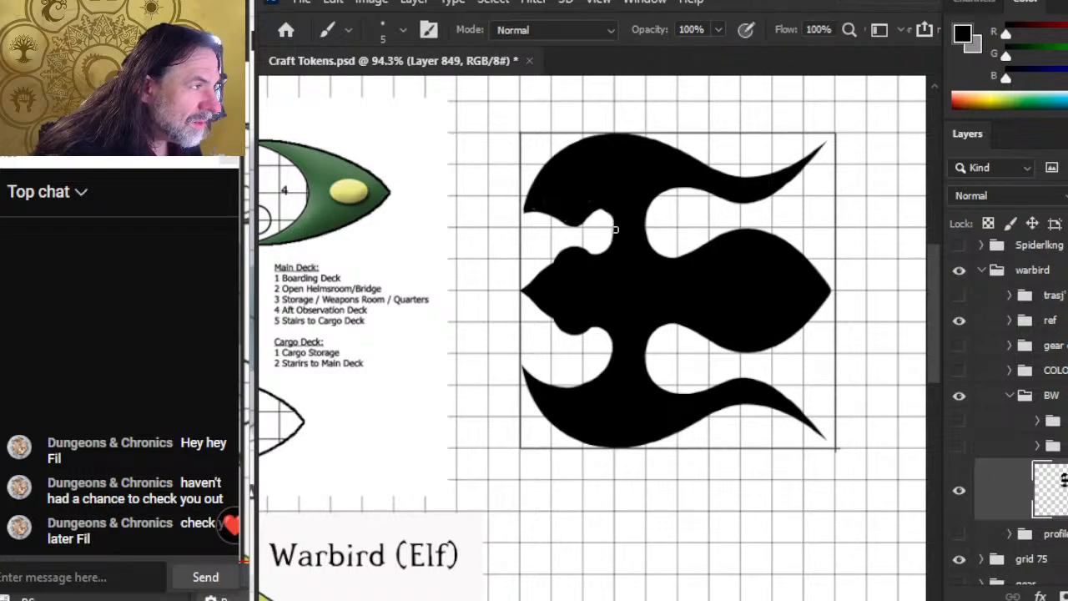
key(e)
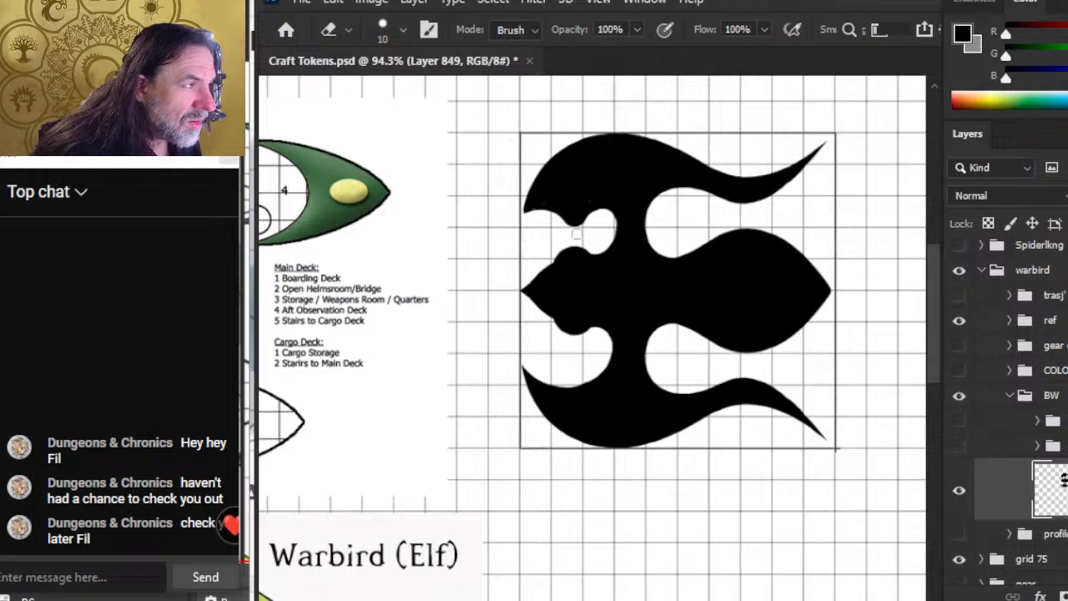
Paint the top of the upper notch lower with a 5 px black Brush to broaden the wing's small lobe
key(z)
mouse_move(590, 225)
mouse_down()
mouse_move(548, 222)
mouse_move(490, 353)
mouse_up()
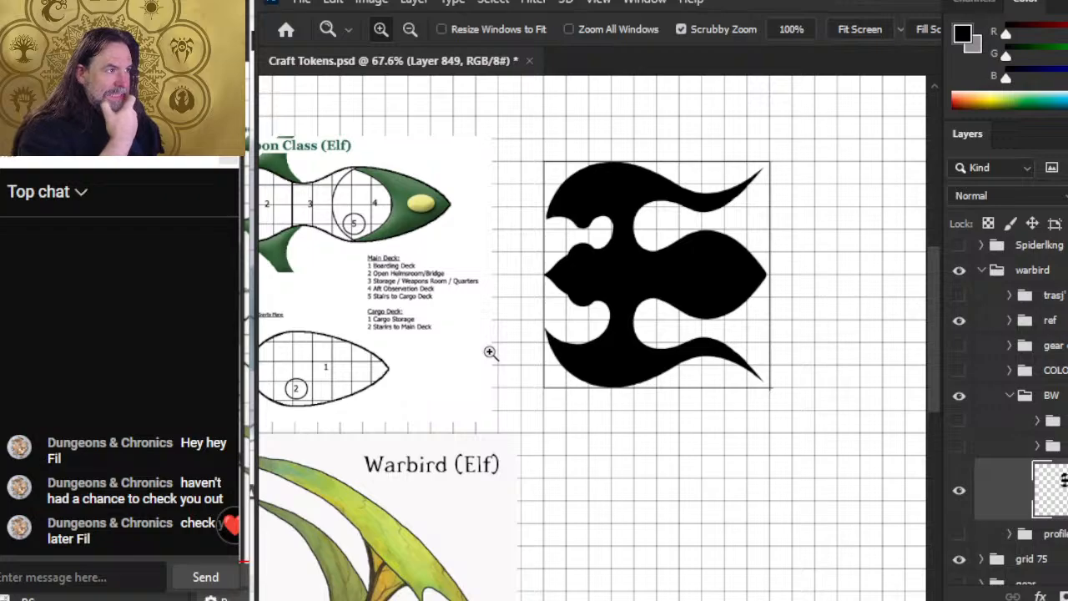
click(576, 218)
key(e)
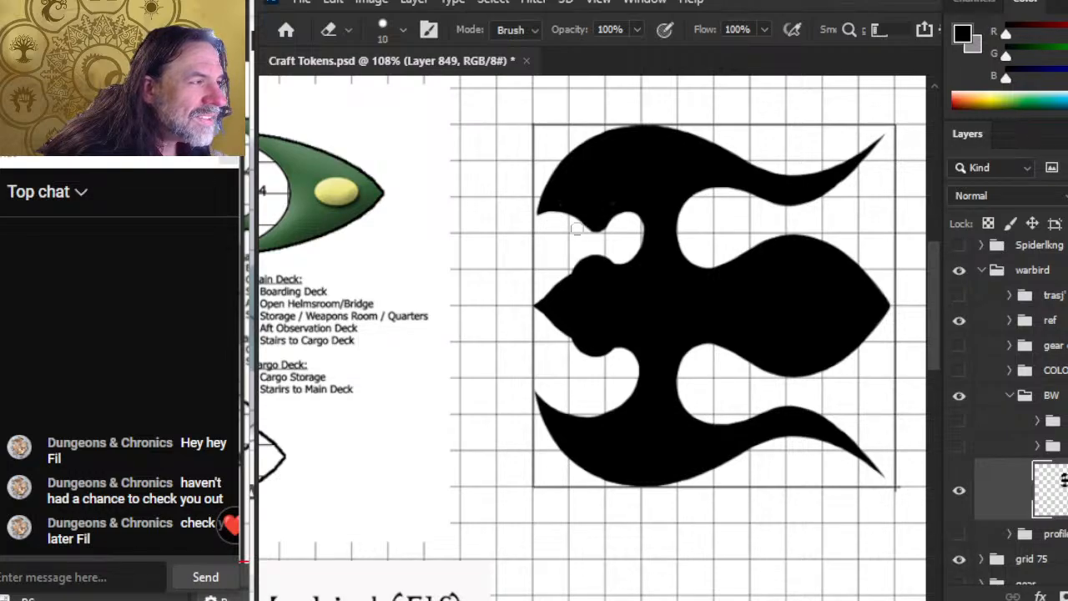
key(b)
mouse_move(584, 219)
mouse_down()
mouse_move(618, 219)
mouse_move(651, 244)
mouse_up()
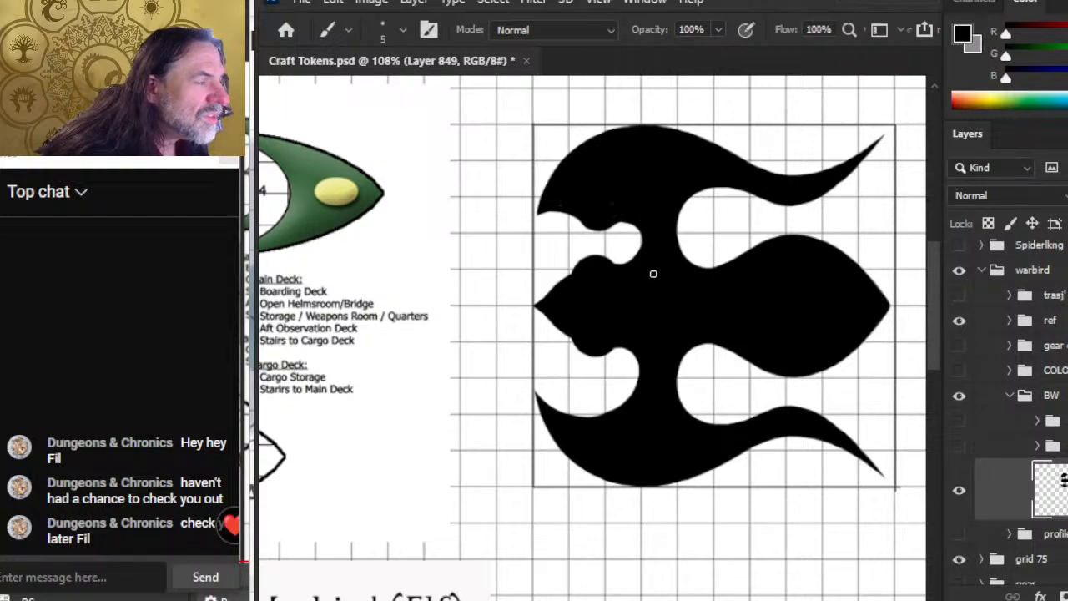
Reshape the upper side of the bow's rounded head with the Eraser, painting the bump and the erased gap back in
key(z)
drag(649, 277, 540, 269)
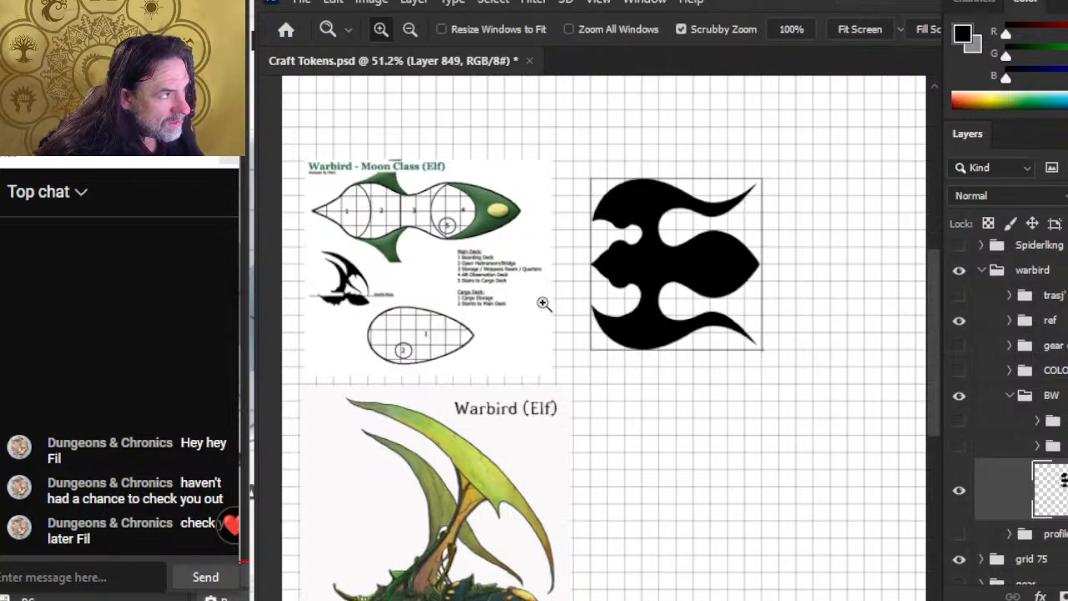
scroll(595, 251, up, 2)
key(e)
drag(604, 251, 641, 235)
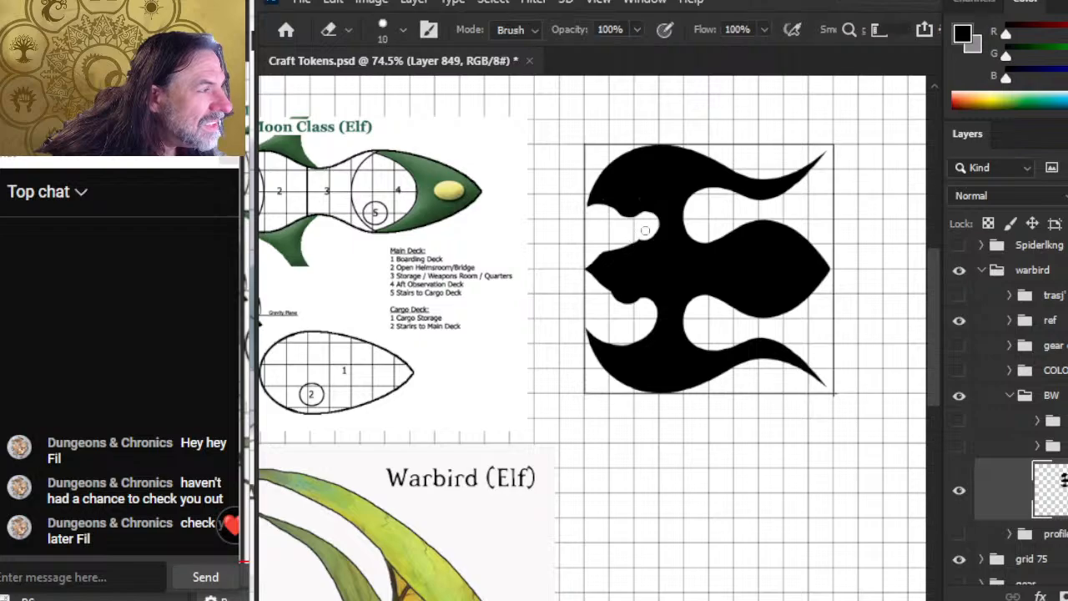
key(b)
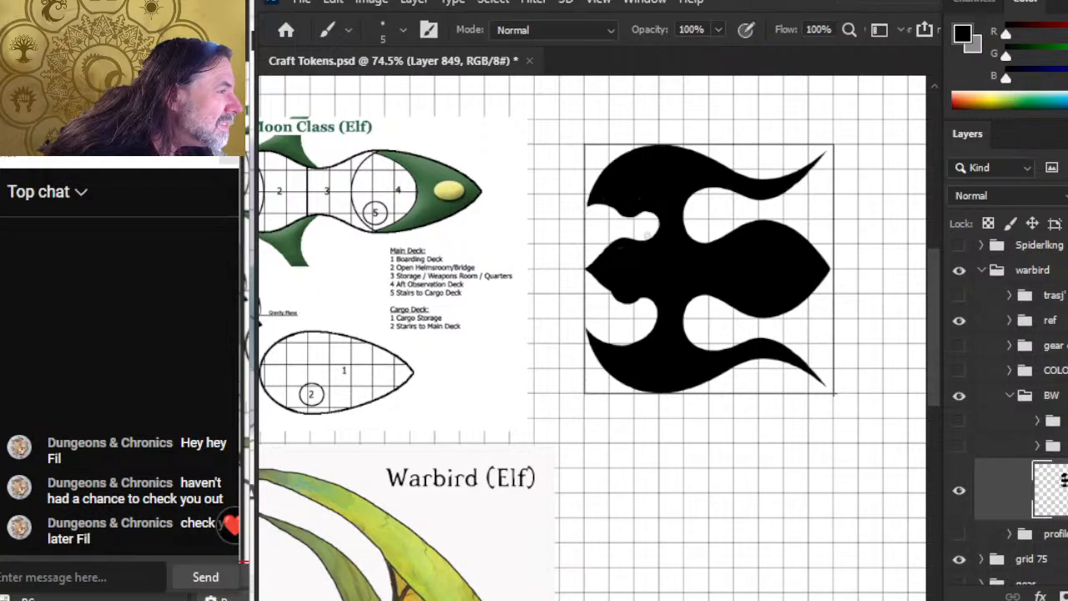
key(e)
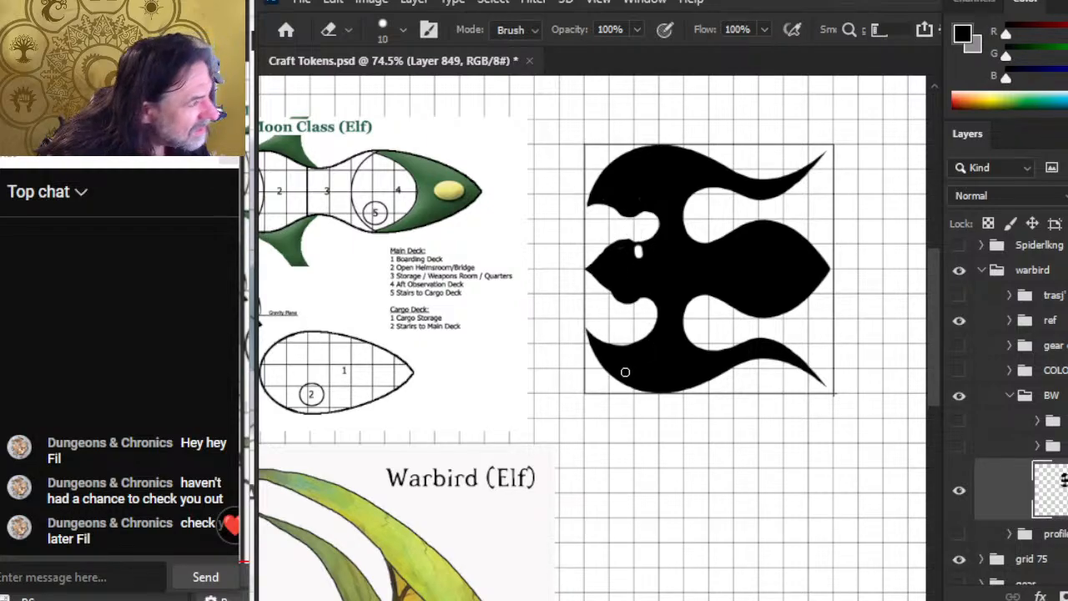
key(b)
drag(640, 255, 644, 238)
Smooth the upper notch and the bow's rounded upper bump with alternating Eraser and Brush strokes
key(z)
key(e)
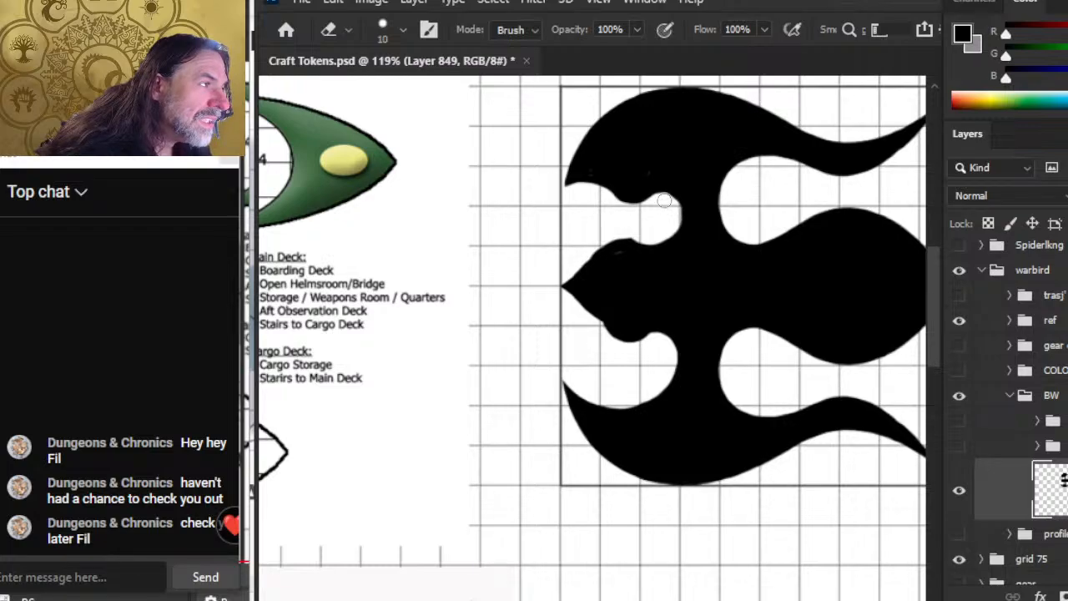
key(b)
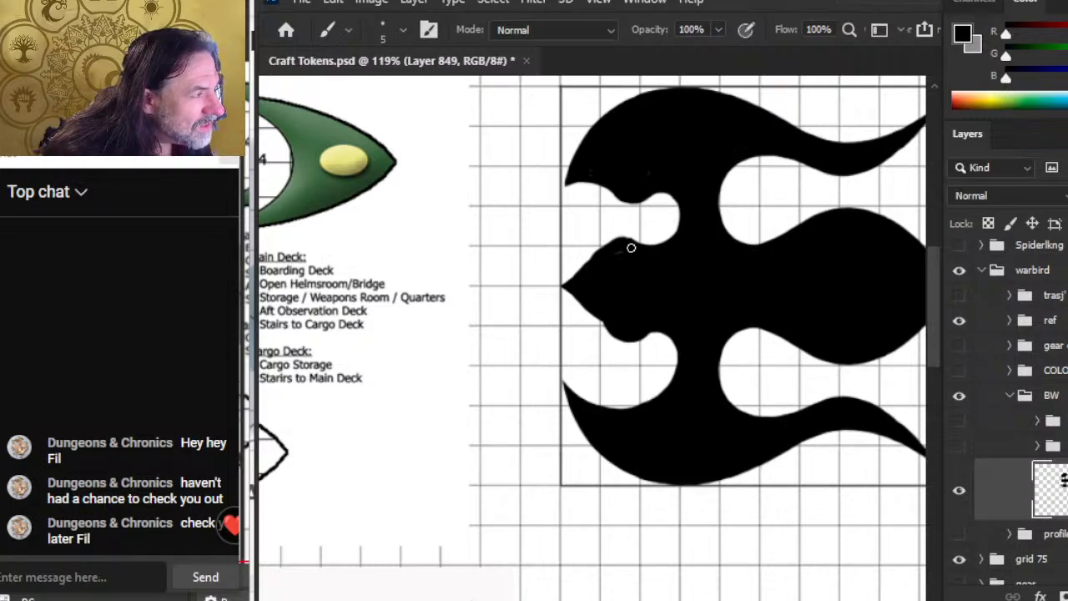
key(e)
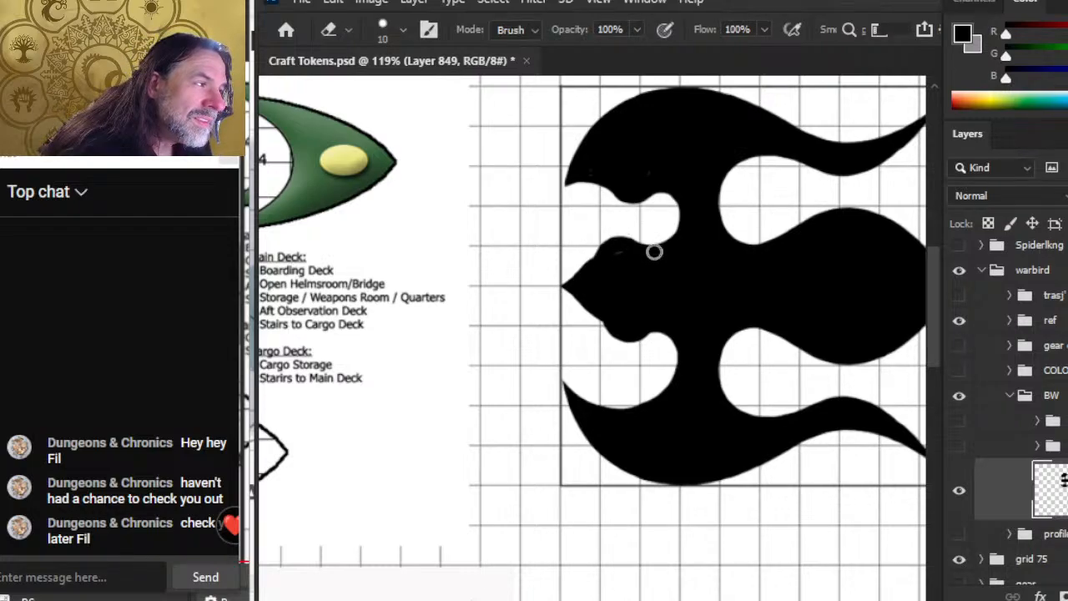
key(b)
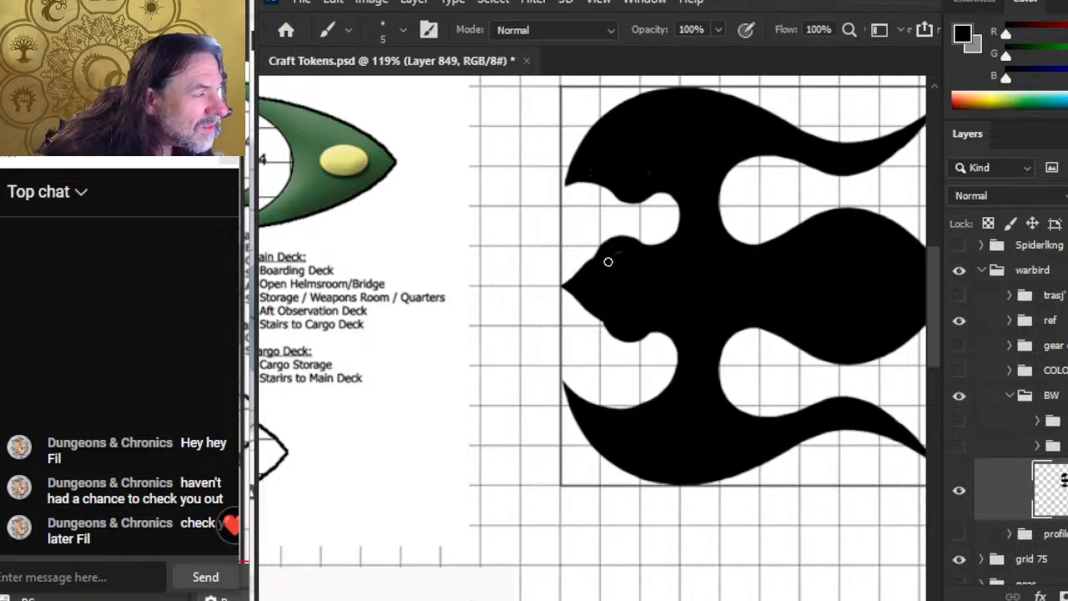
Paint a fuller upper edge from the bow's bump to the pointed tip and trim it with the Eraser
drag(601, 254, 564, 286)
key(e)
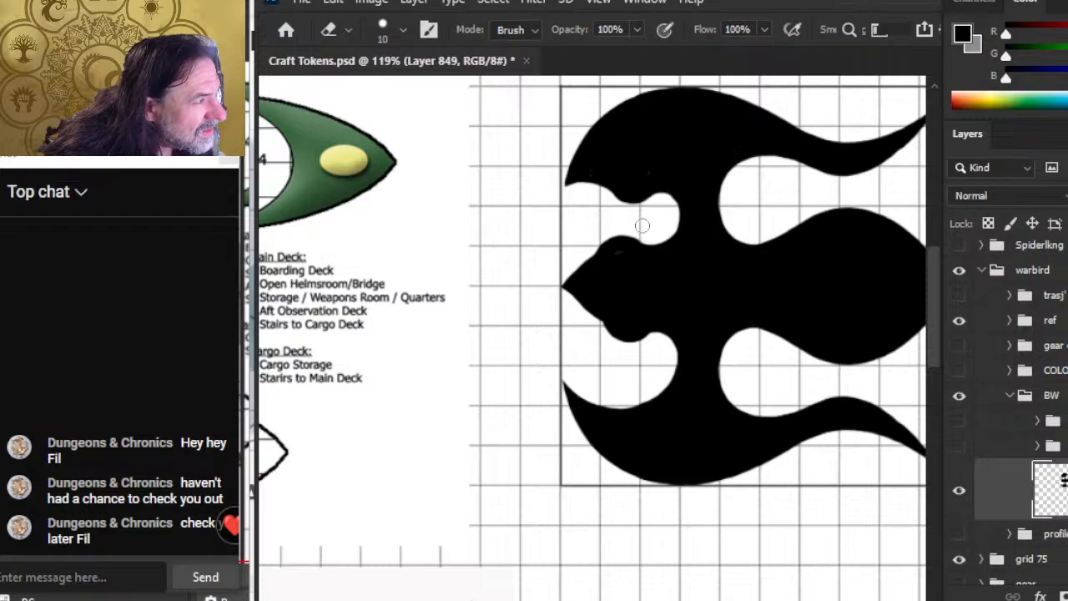
key(b)
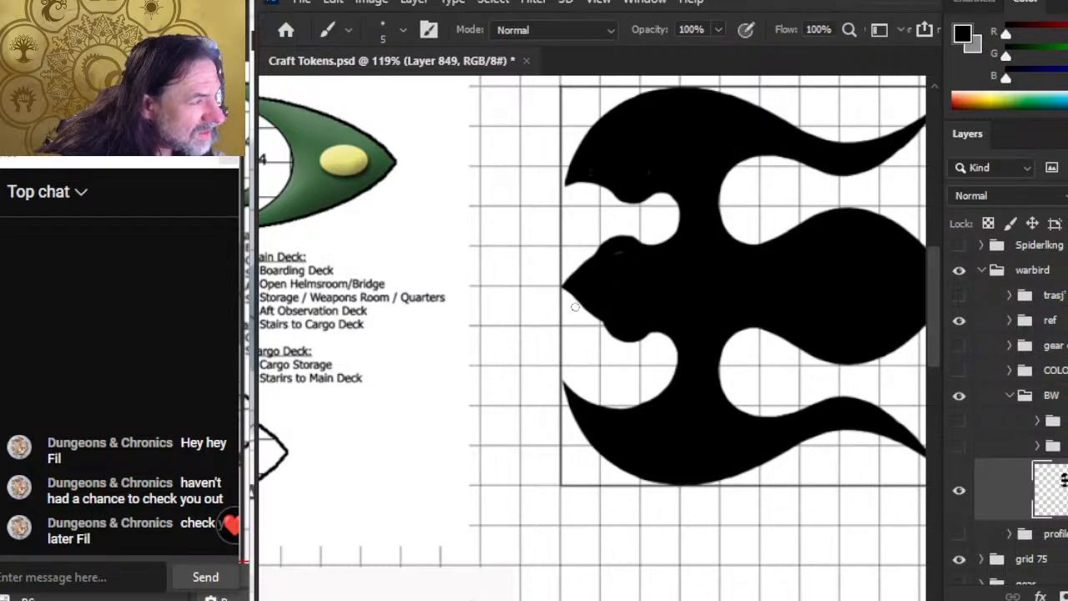
key(e)
Lasso the upper half of the silhouette, hide the full silhouette layer, and paste two copies of the half in place
key(z)
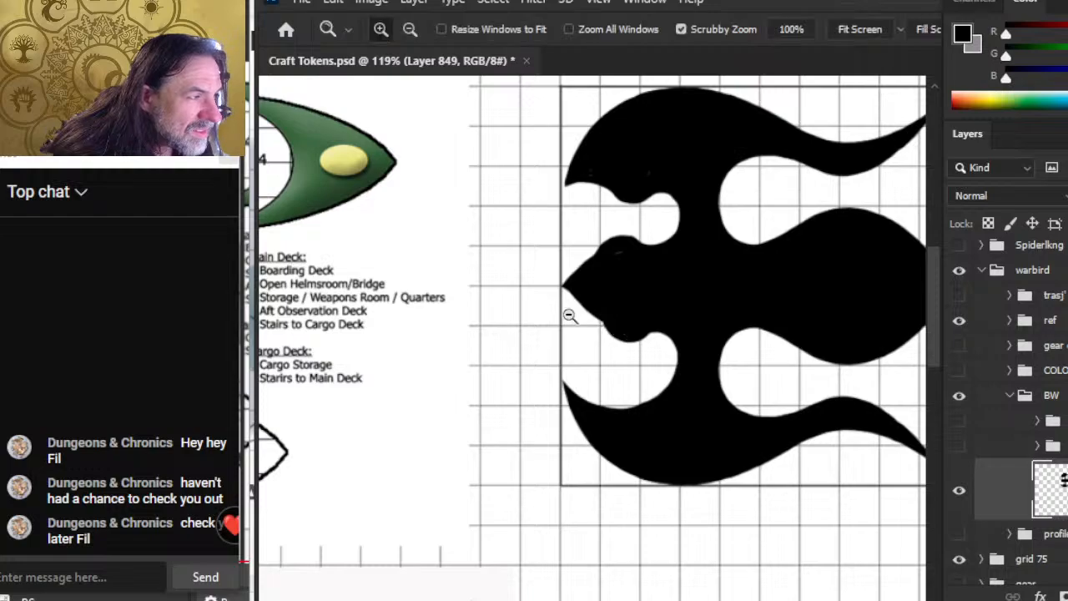
drag(604, 322, 508, 310)
key(l)
mouse_move(675, 160)
mouse_down()
mouse_move(525, 292)
mouse_move(580, 309)
mouse_move(776, 314)
mouse_move(675, 160)
mouse_up()
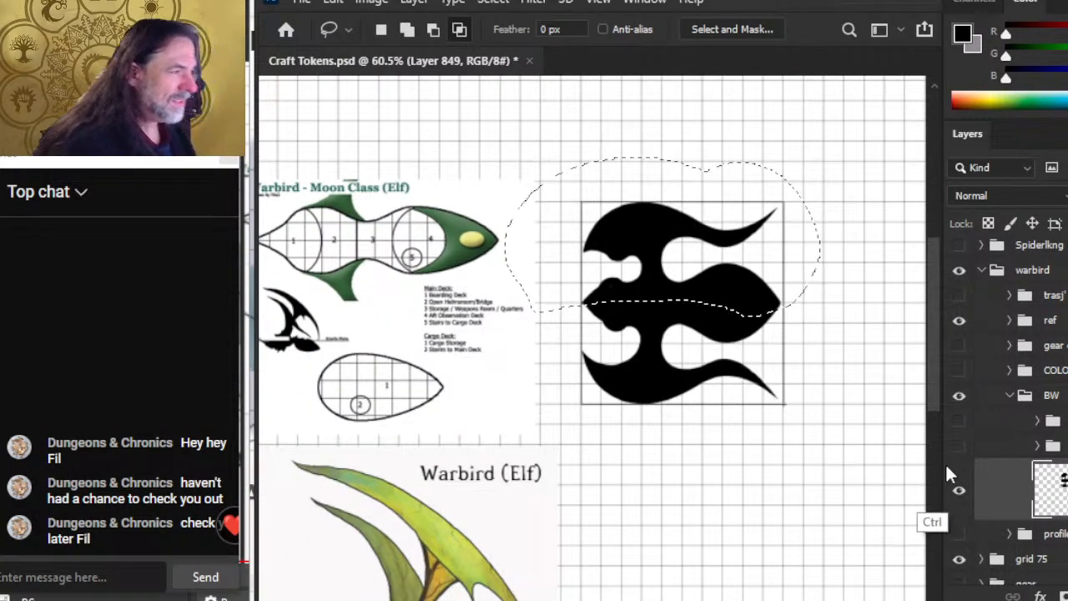
click(959, 490)
key(ctrl+shift+v)
key(ctrl+shift+v)
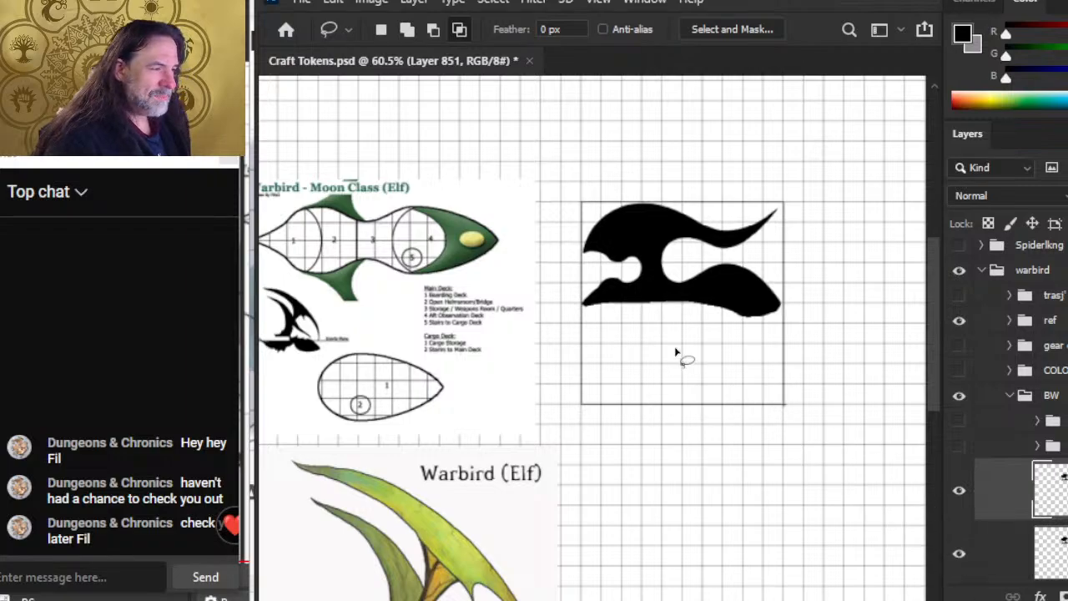
Flip the top copy of the reworked half vertically with Free Transform
right_click(676, 284)
click(768, 459)
right_click(686, 282)
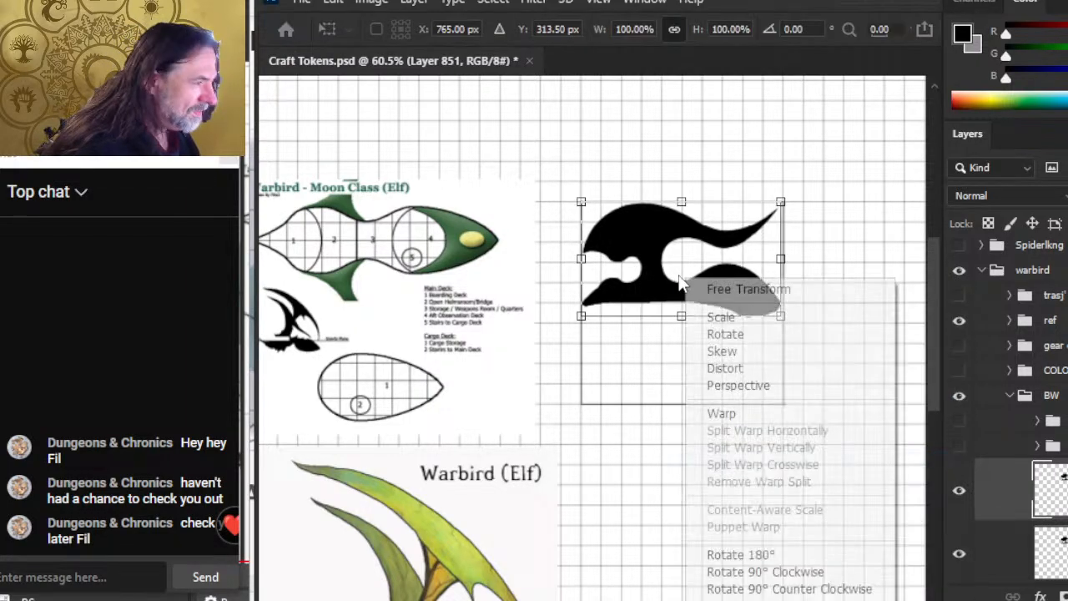
click(742, 600)
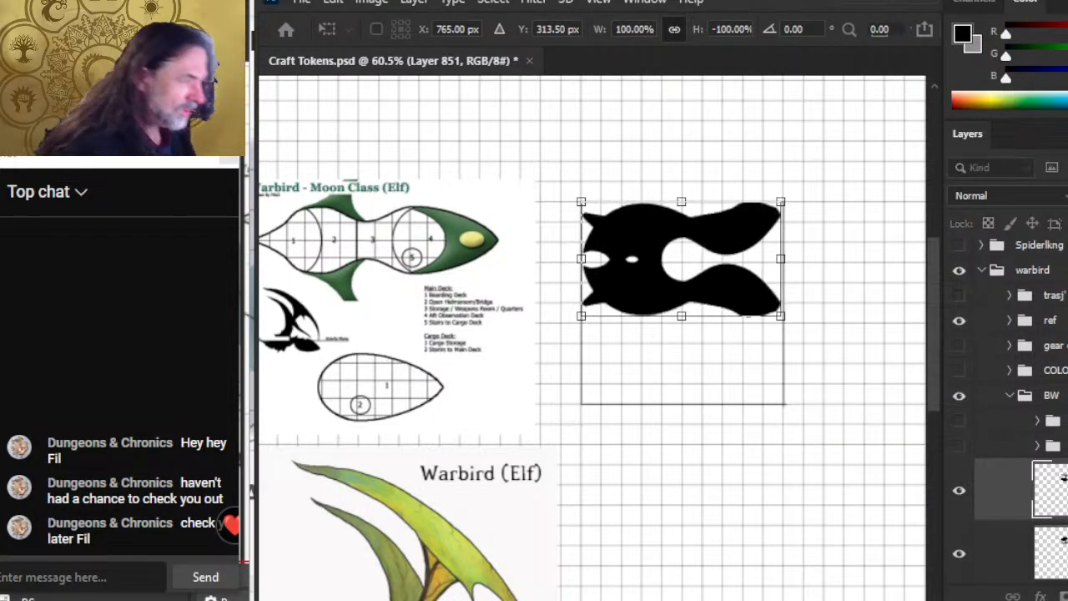
key(Return)
Move the flipped copy straight down until the bow tip and stern align with the upper half at the centerline
key(shift+Down)
key(shift+Down)
key(shift+Down)
key(shift+Down)
key(shift+Down)
key(shift+Down)
key(shift+Down)
key(shift+Down)
key(shift+Down)
key(shift+Down)
key(shift+Down)
key(shift+Down)
key(shift+Down)
key(shift+Down)
key(shift+Down)
key(shift+Down)
key(shift+Down)
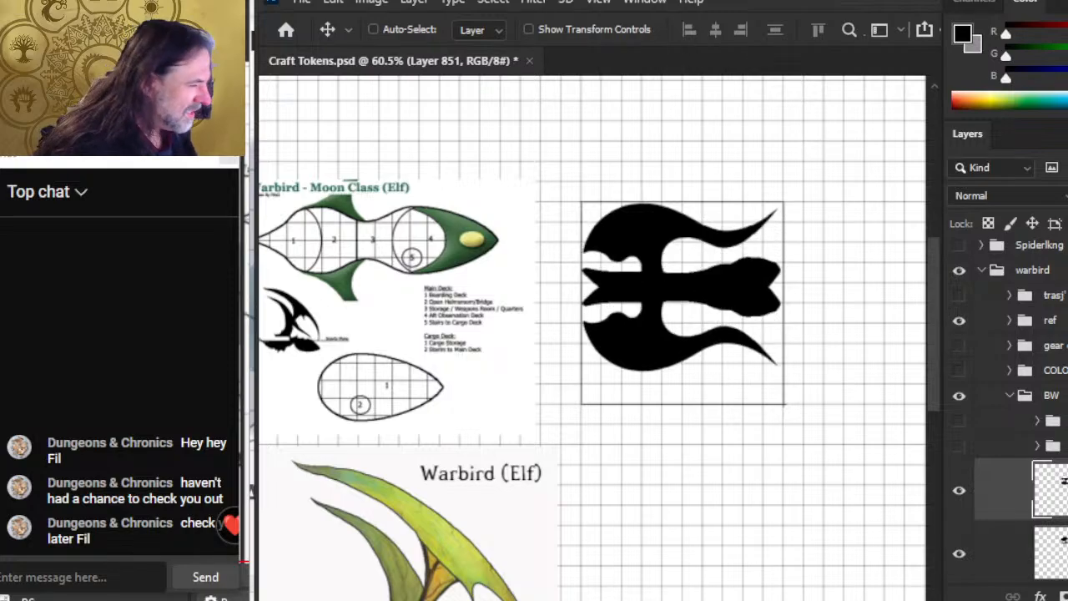
key(shift+Down)
key(Up)
key(Up)
key(Up)
key(Up)
key(Up)
key(Up)
key(Up)
key(Up)
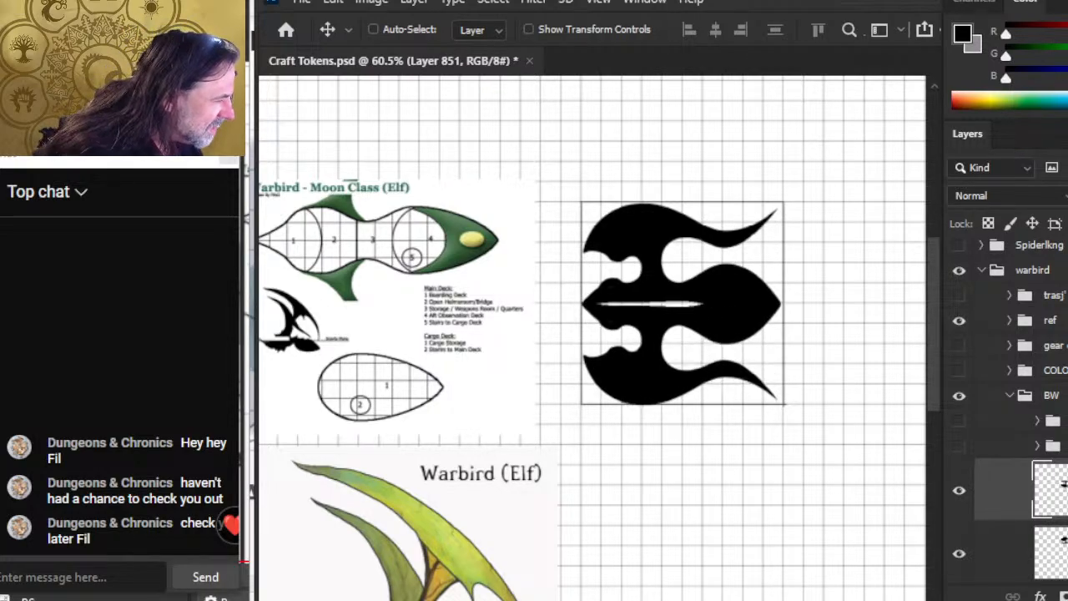
key(Up)
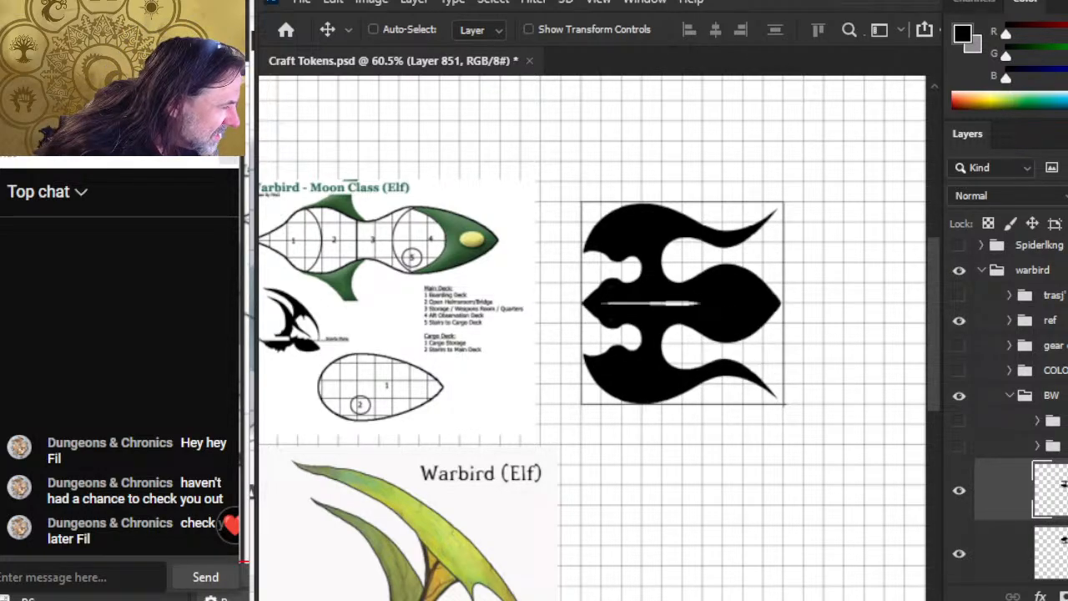
Paint over the thin gap along the hull's centerline with a 9 px black Brush
key(z)
click(624, 325)
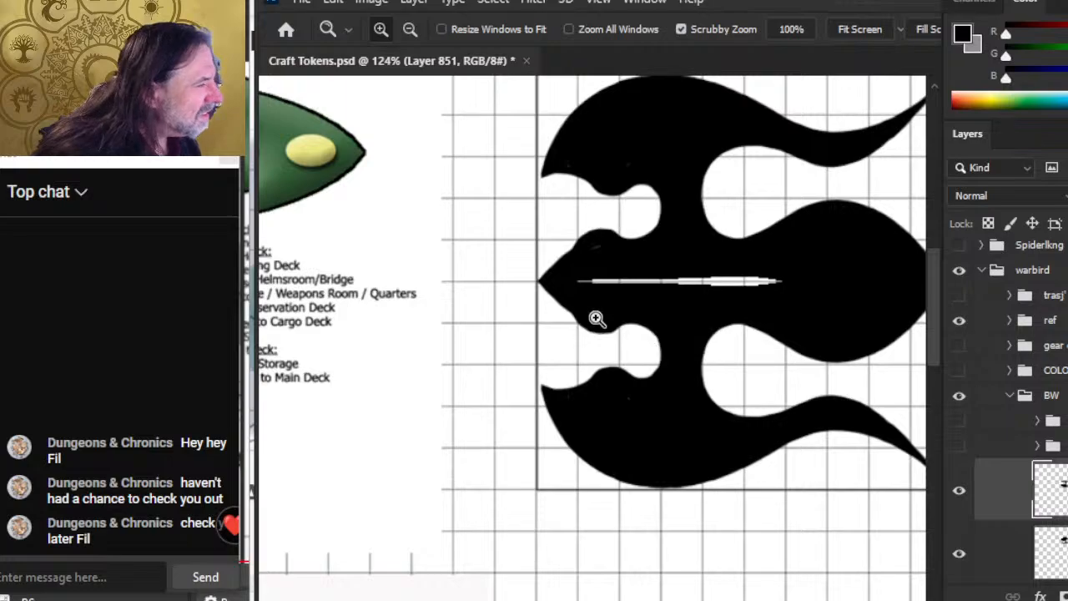
key(b)
key(bracketright)
key(bracketright)
key(bracketright)
key(bracketright)
drag(575, 281, 767, 282)
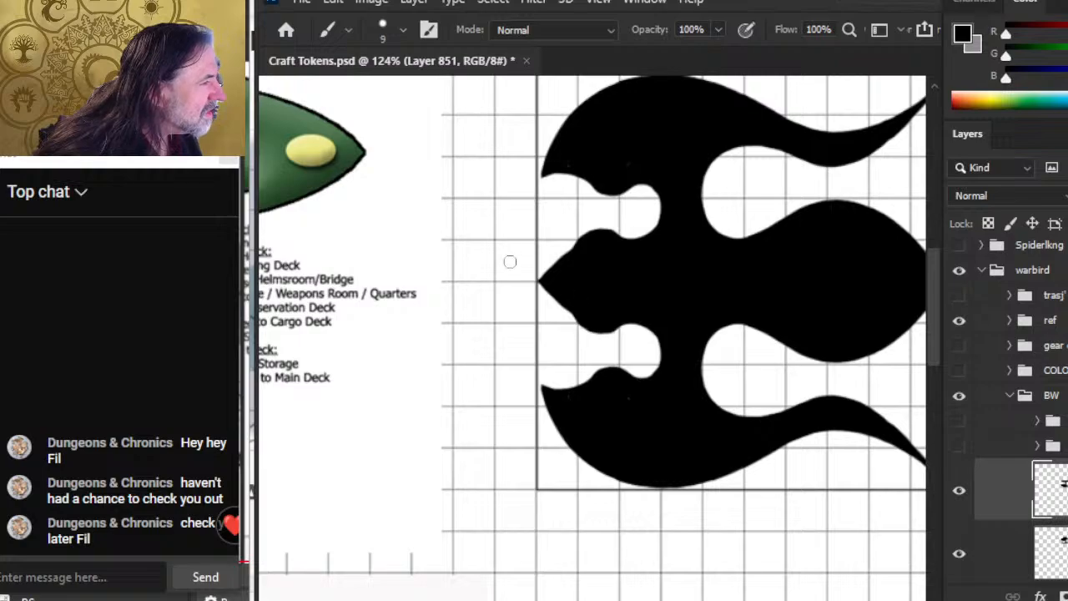
Paint over the tiny stray specks inside the upper forward wing with the 9 px black Brush
key(z)
mouse_move(606, 244)
mouse_down()
mouse_move(635, 250)
mouse_move(610, 241)
mouse_up()
key(b)
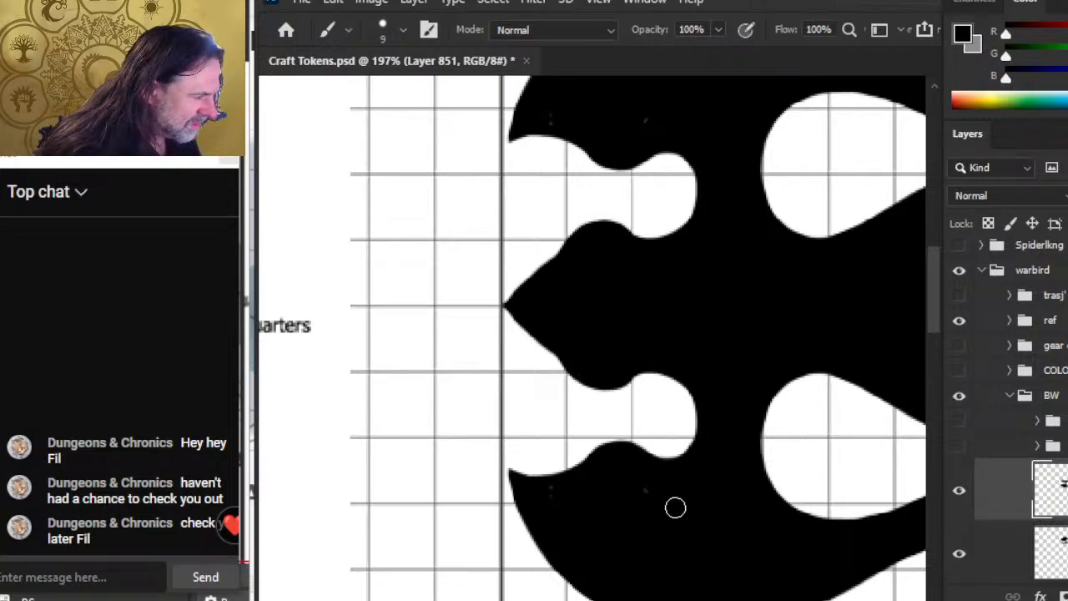
drag(689, 210, 687, 295)
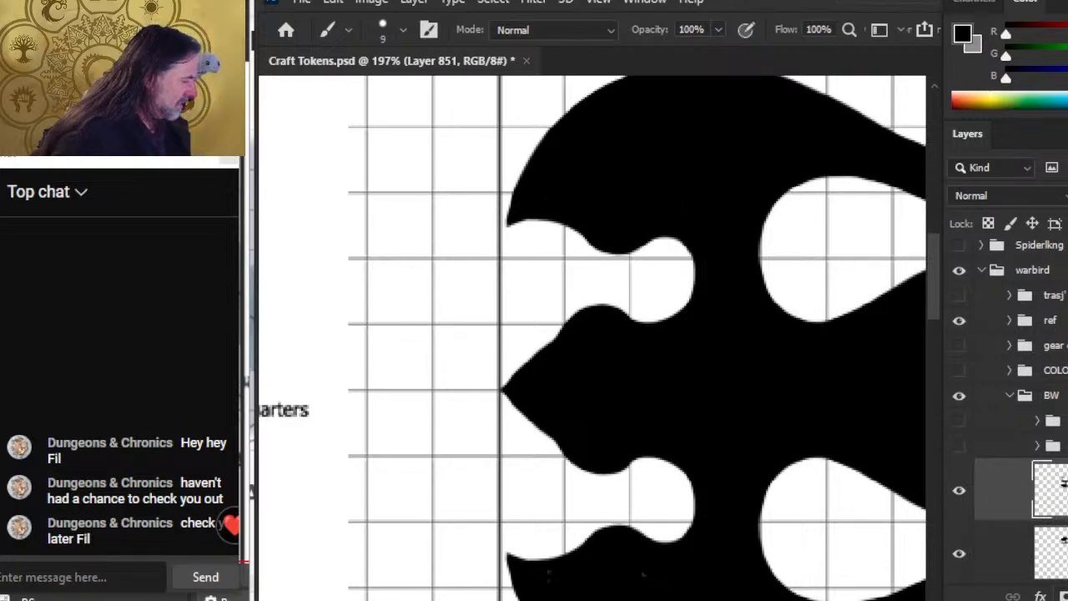
Merge the mirrored lower half down into the upper half's layer to form one silhouette layer
right_click(1043, 552)
click(1015, 515)
drag(734, 330, 547, 359)
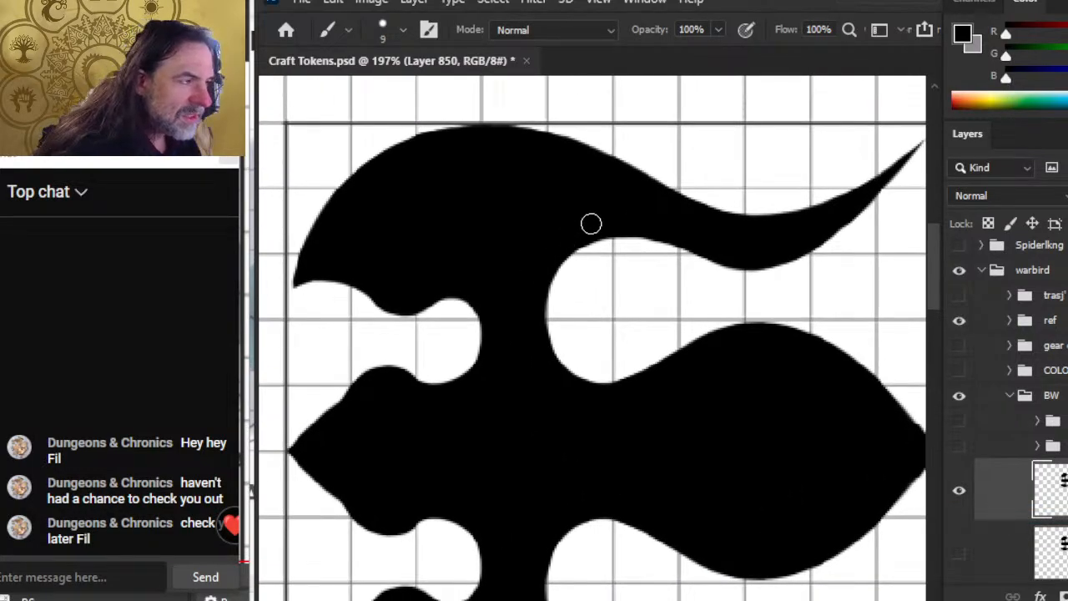
Trim the inner lower edge of the upper forward wing into a smoother curve with the 10 px Eraser
key(e)
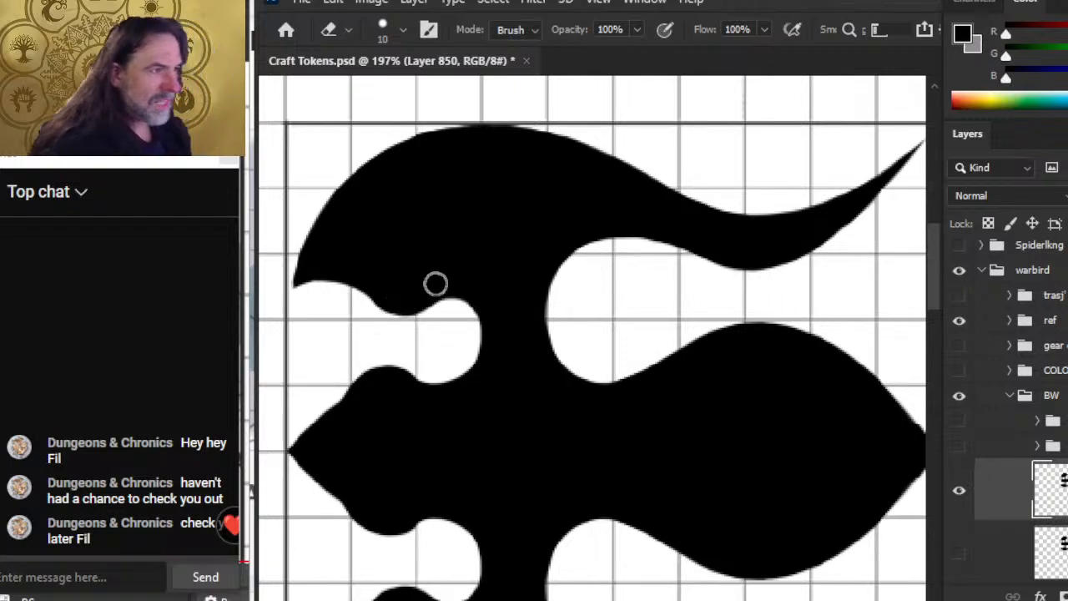
mouse_move(428, 325)
mouse_down()
mouse_move(537, 243)
mouse_move(525, 244)
mouse_up()
mouse_move(388, 196)
mouse_down()
mouse_move(446, 203)
mouse_move(415, 213)
mouse_up()
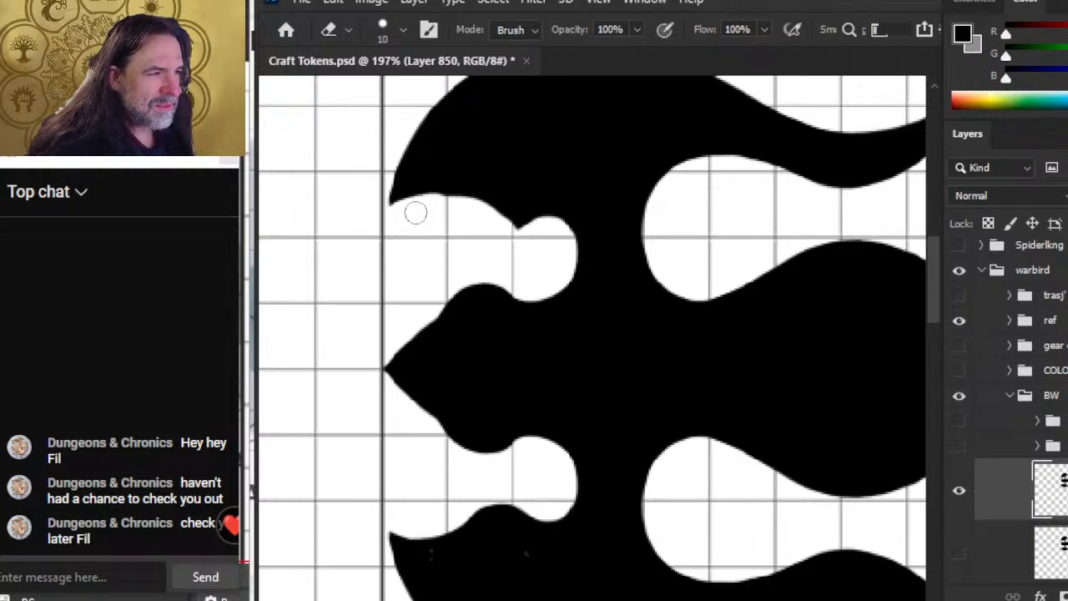
drag(415, 212, 483, 209)
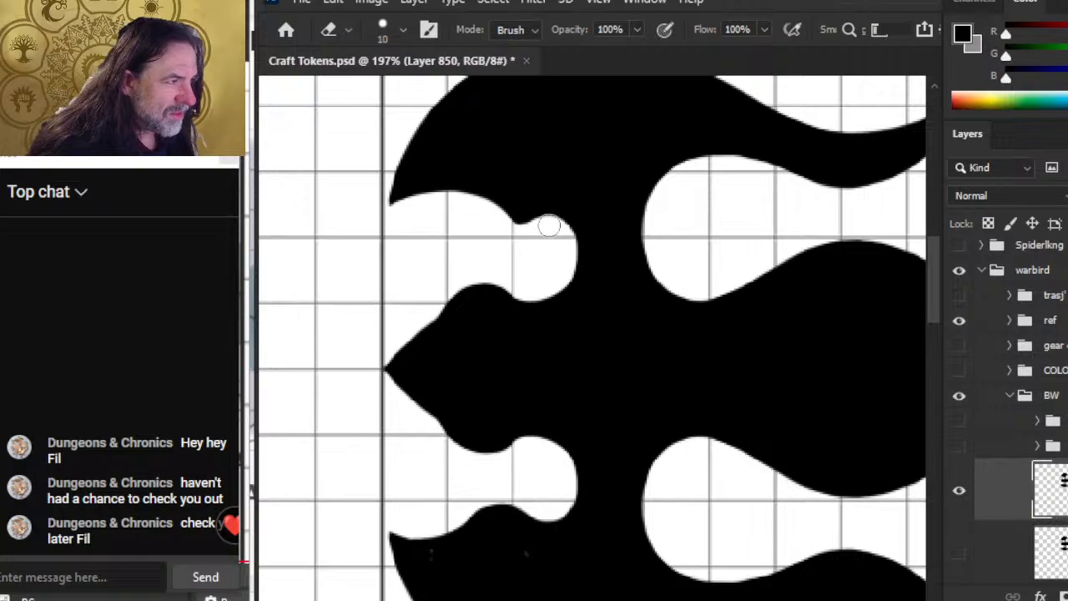
key(z)
drag(546, 262, 446, 253)
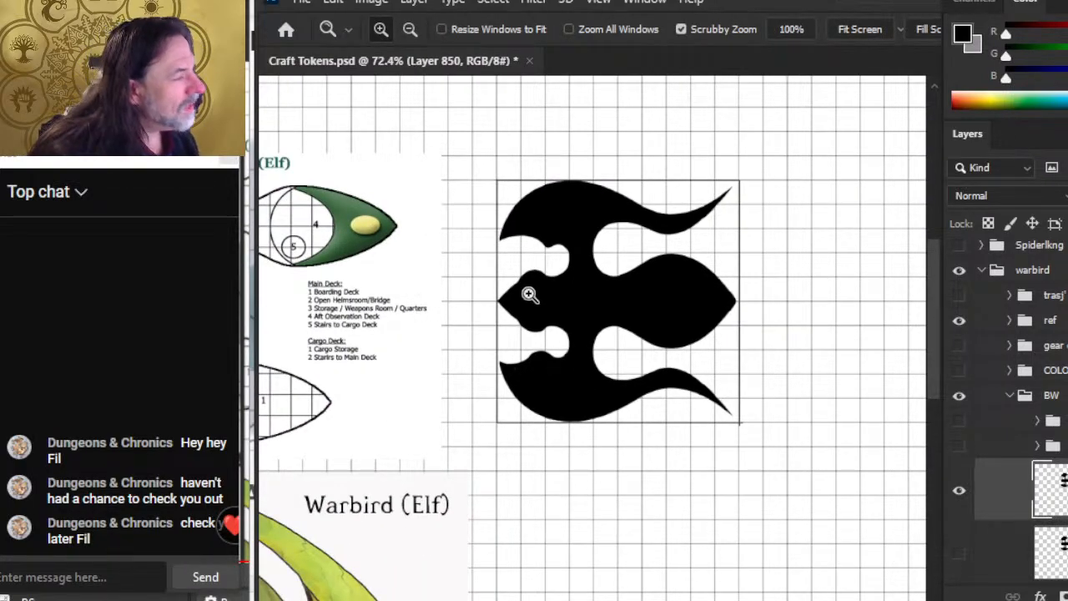
drag(581, 248, 618, 250)
key(e)
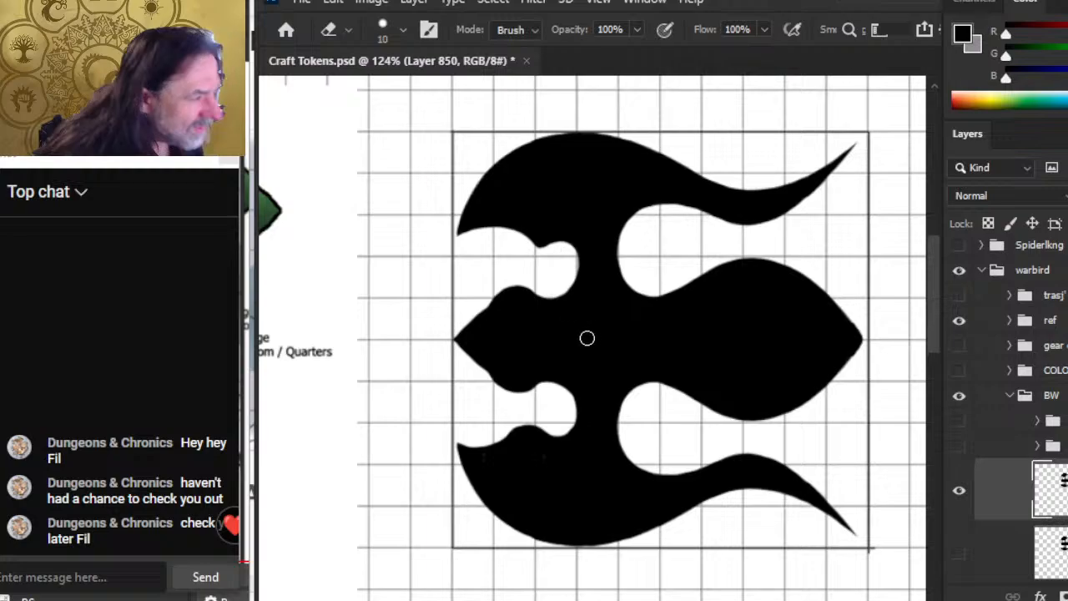
Lasso the silhouette's upper half and paste two copies of it in place, hiding the full silhouette layer
key(z)
drag(585, 338, 527, 406)
mouse_move(550, 600)
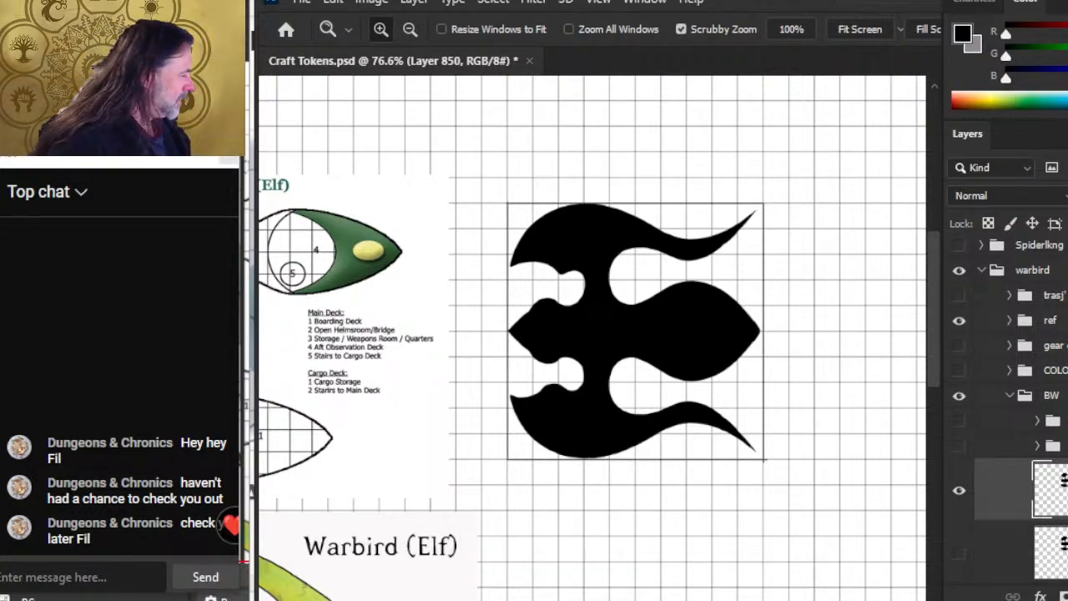
key(l)
mouse_move(584, 162)
mouse_down()
mouse_move(534, 164)
mouse_move(399, 342)
mouse_up()
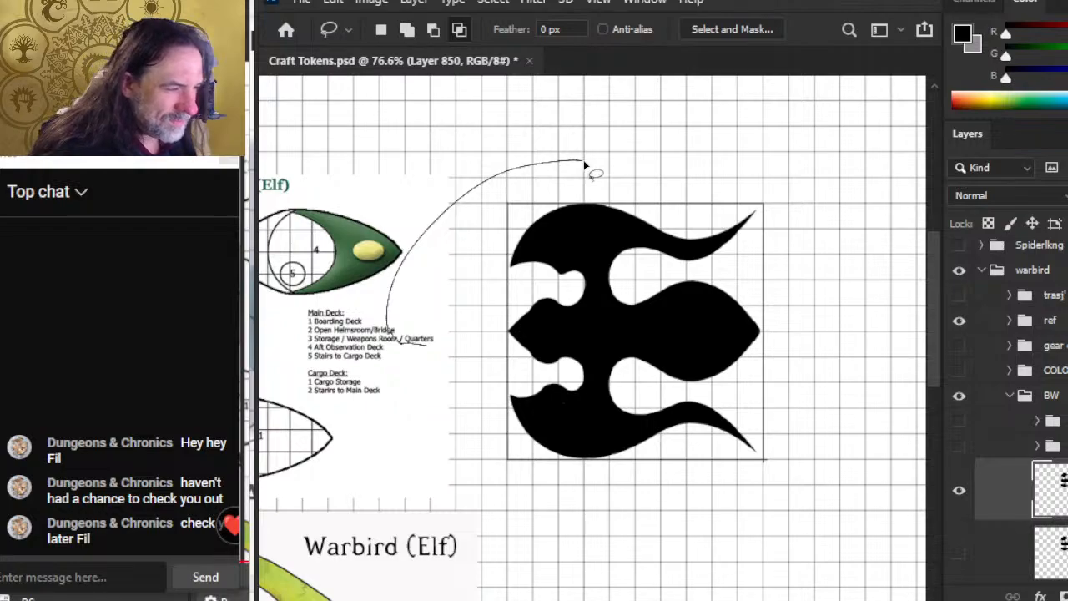
drag(509, 338, 629, 336)
mouse_move(733, 340)
mouse_down()
mouse_move(814, 243)
mouse_move(584, 162)
mouse_up()
click(959, 492)
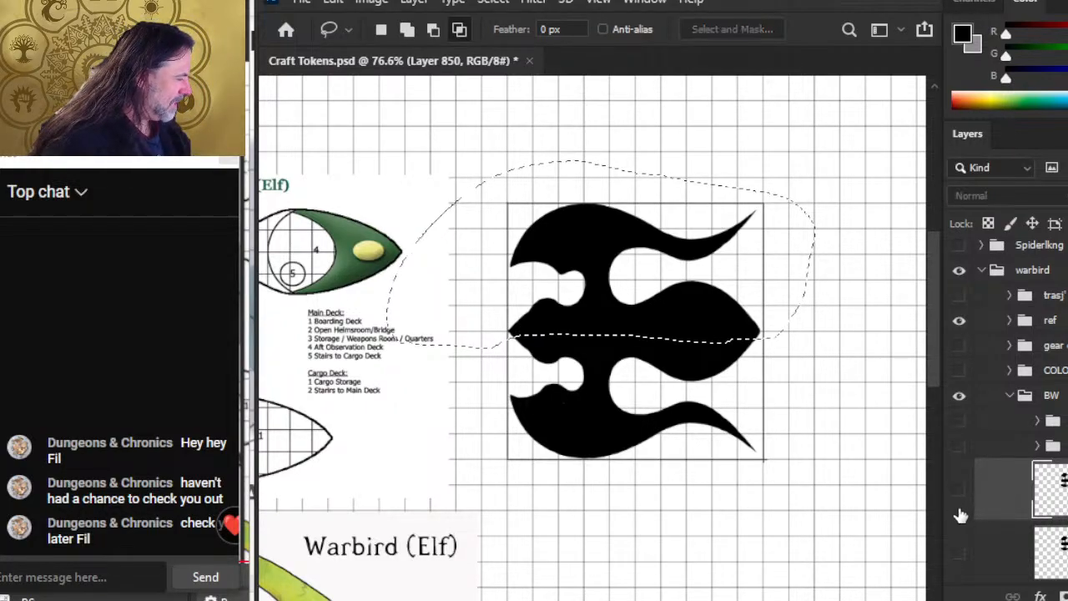
key(ctrl+shift+v)
key(ctrl+shift+v)
Mirror the top copy of the trimmed half vertically with Free Transform
right_click(607, 278)
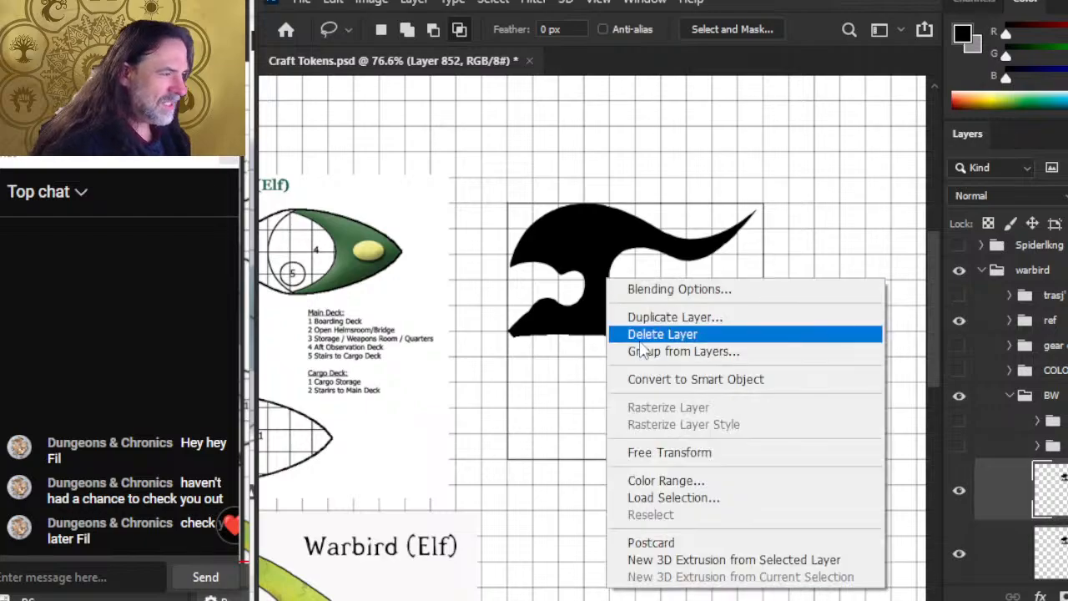
click(705, 455)
right_click(617, 296)
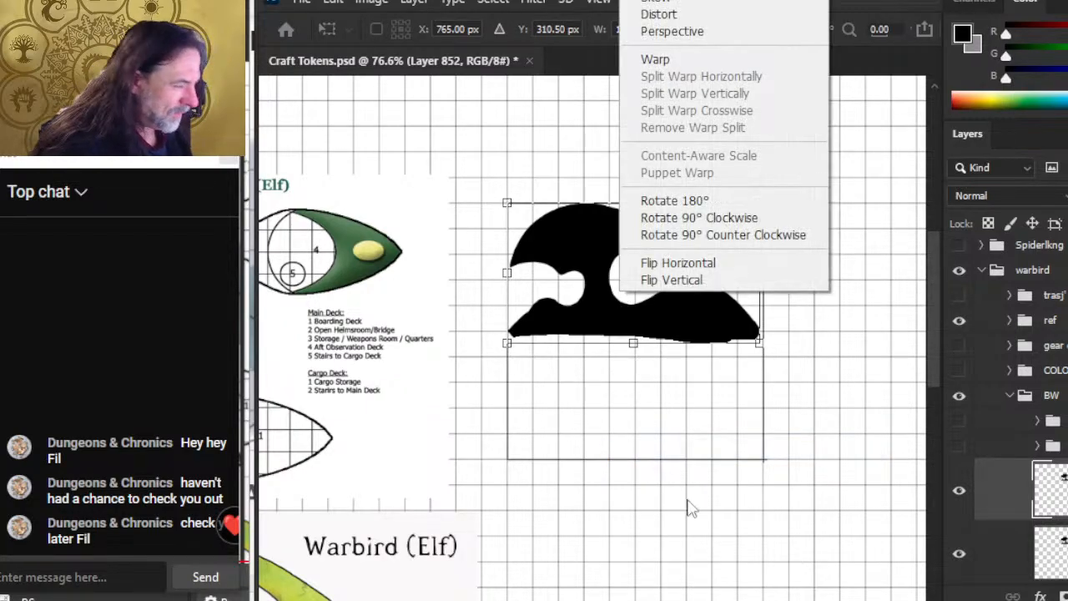
click(667, 280)
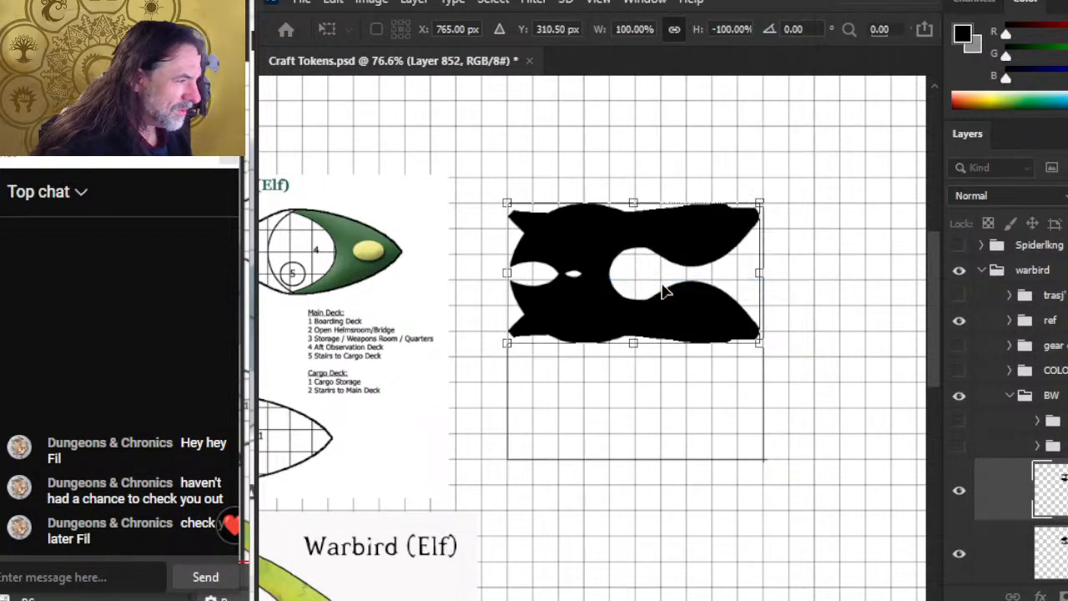
key(Return)
Shift the mirrored copy straight down until the bow and stern points close up with the upper half
key(shift+Down)
key(shift+Down)
key(shift+Down)
key(shift+Down)
key(shift+Down)
key(shift+Down)
key(shift+Down)
key(shift+Down)
key(shift+Down)
key(shift+Down)
key(shift+Down)
key(shift+Down)
key(shift+Down)
key(shift+Down)
key(shift+Down)
key(shift+Down)
key(shift+Down)
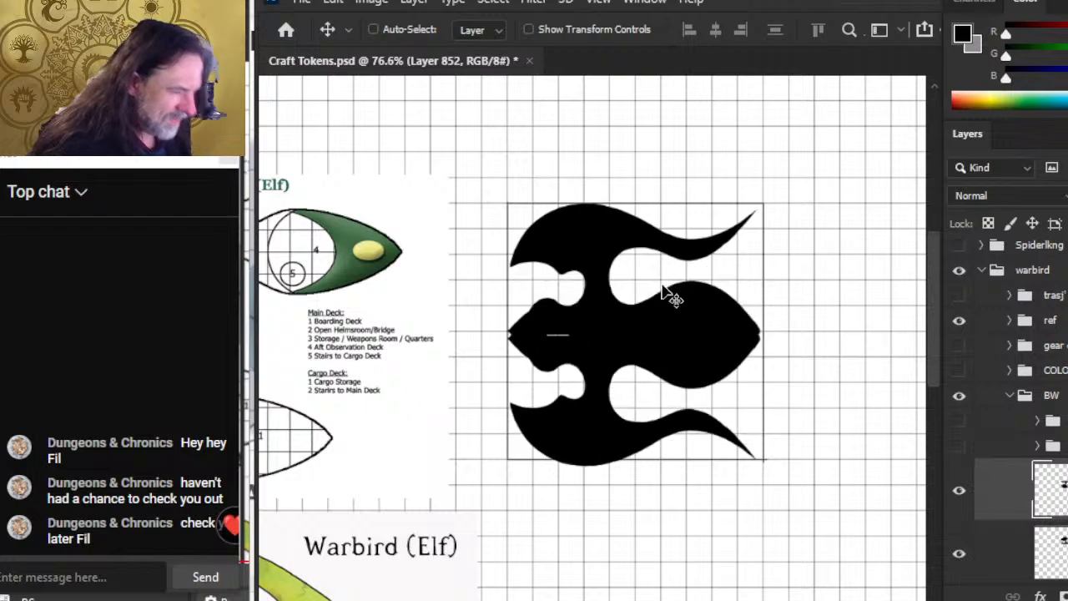
key(Down)
key(Down)
key(Down)
key(Down)
key(Down)
key(Down)
key(Down)
key(Down)
key(Down)
key(Down)
key(Down)
key(Down)
key(Down)
key(Down)
key(Down)
key(Down)
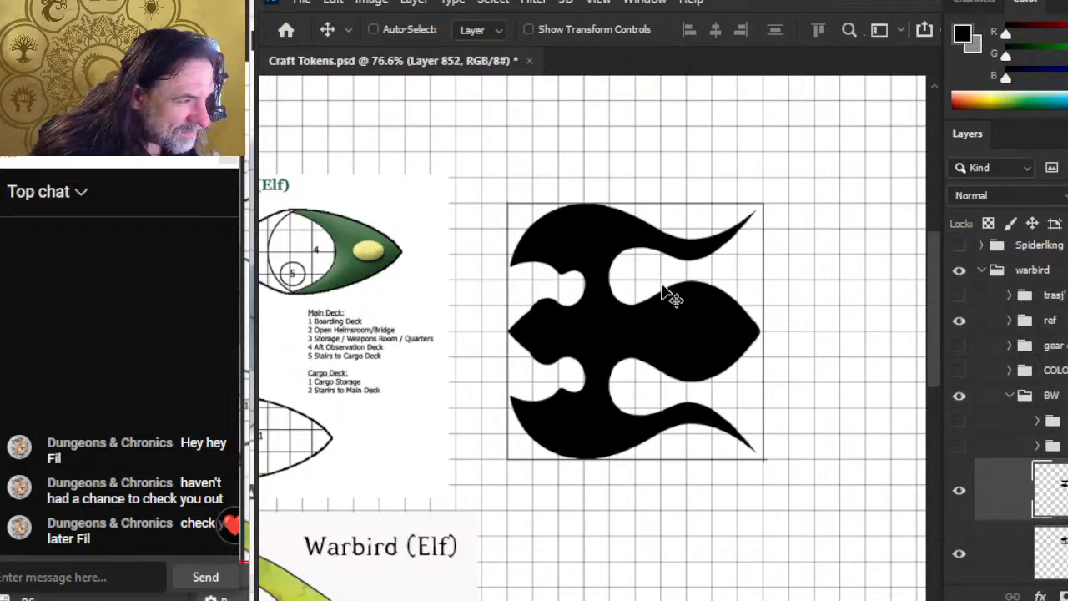
Select both half layers together and nudge them vertically to fit the silhouette within the square grid frame
key(z)
drag(596, 353, 645, 357)
key(v)
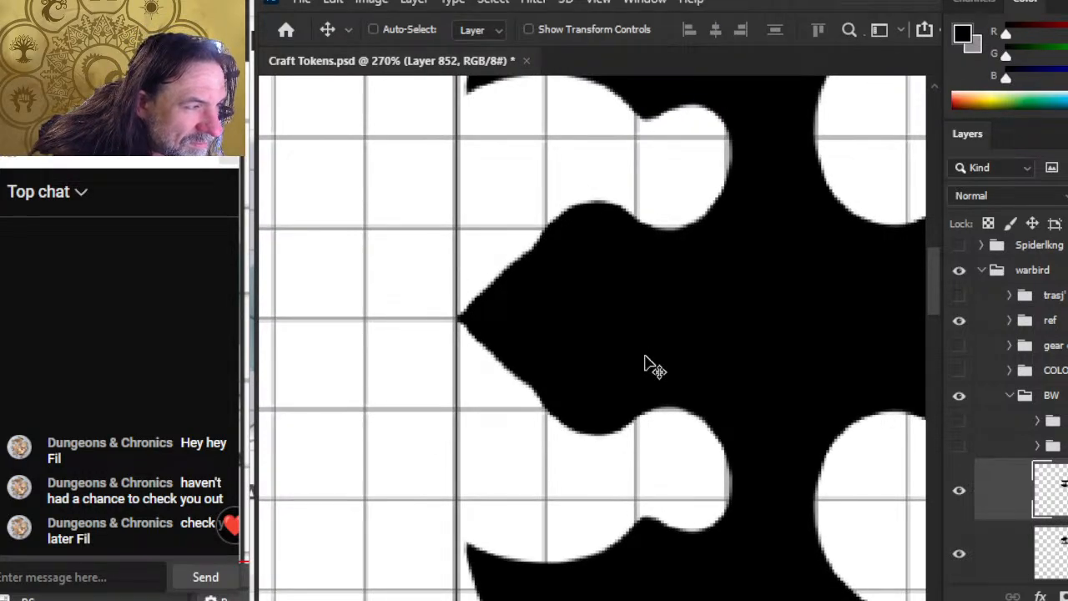
drag(678, 301, 651, 460)
drag(638, 394, 501, 138)
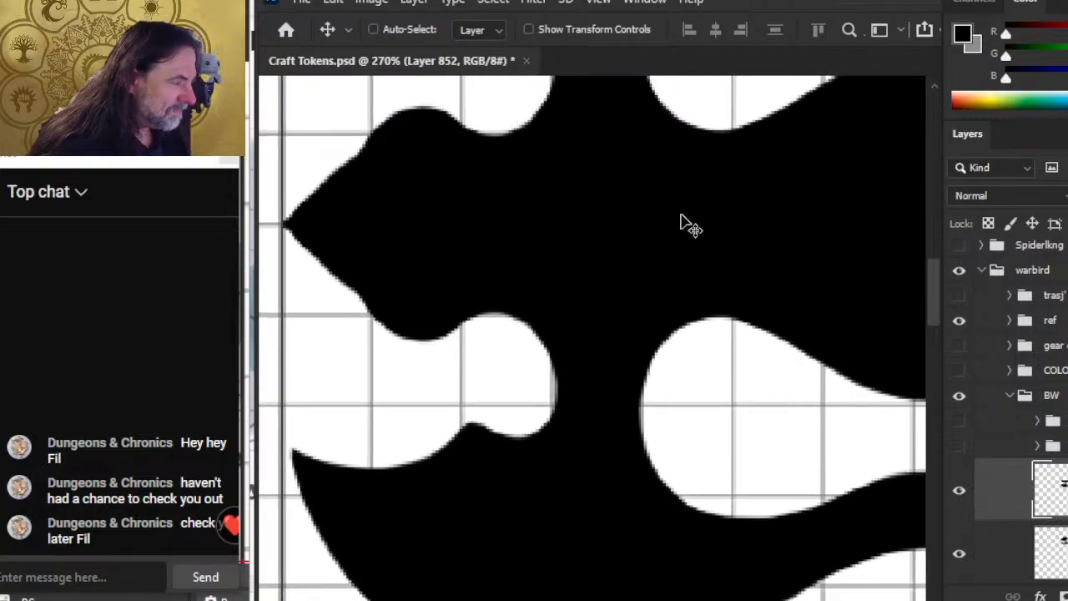
ctrl+click(988, 535)
key(Down)
key(Up)
drag(501, 319, 414, 176)
drag(424, 426, 540, 414)
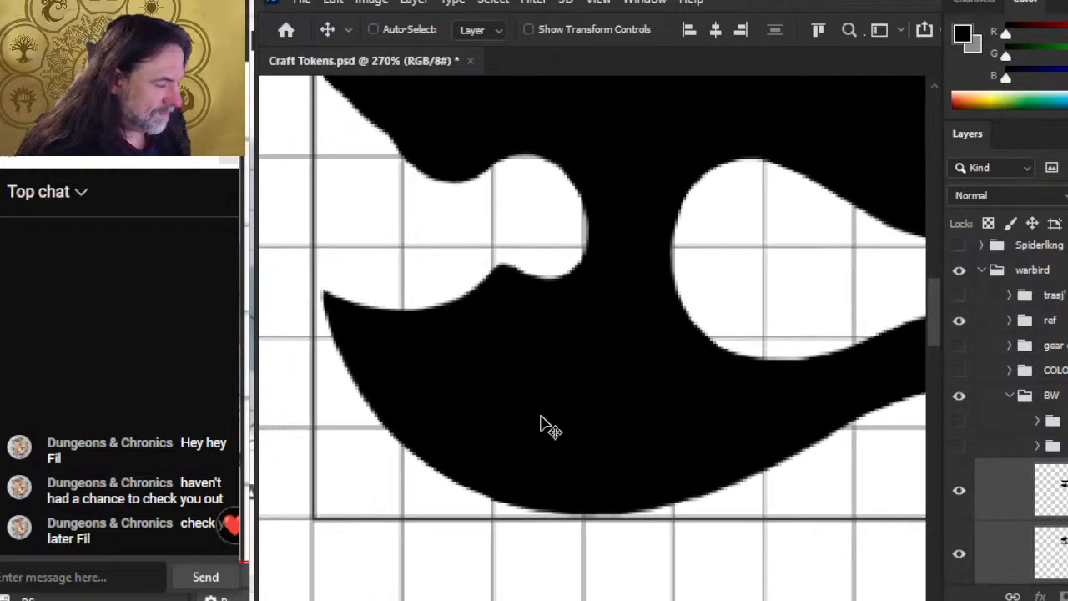
key(Down)
drag(478, 302, 514, 462)
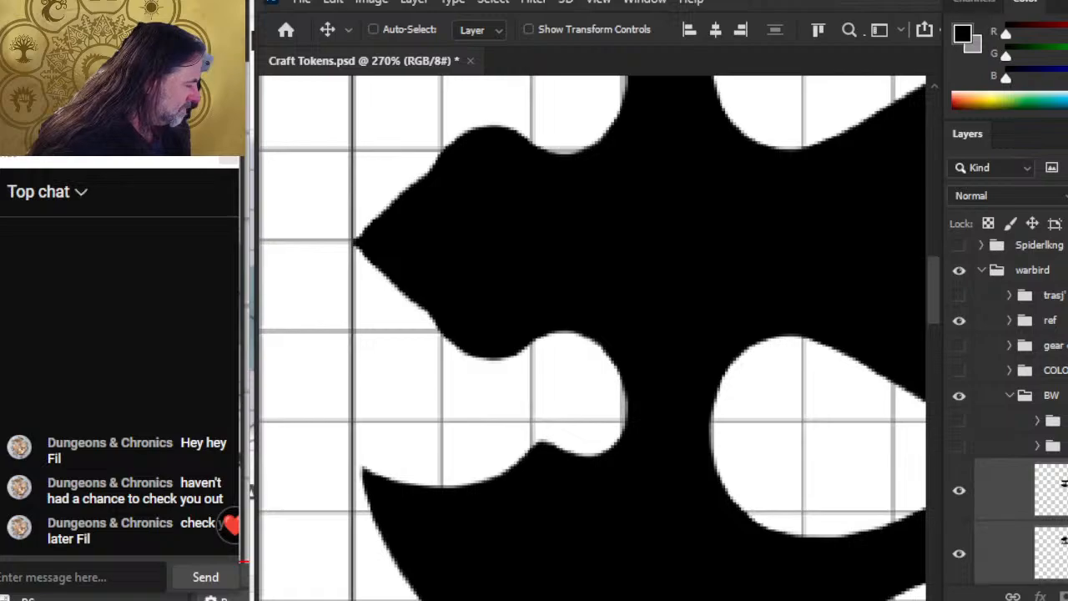
Select the upper and lower half layers individually and fine-tune each one's vertical position by a nudge
click(1052, 489)
click(1051, 554)
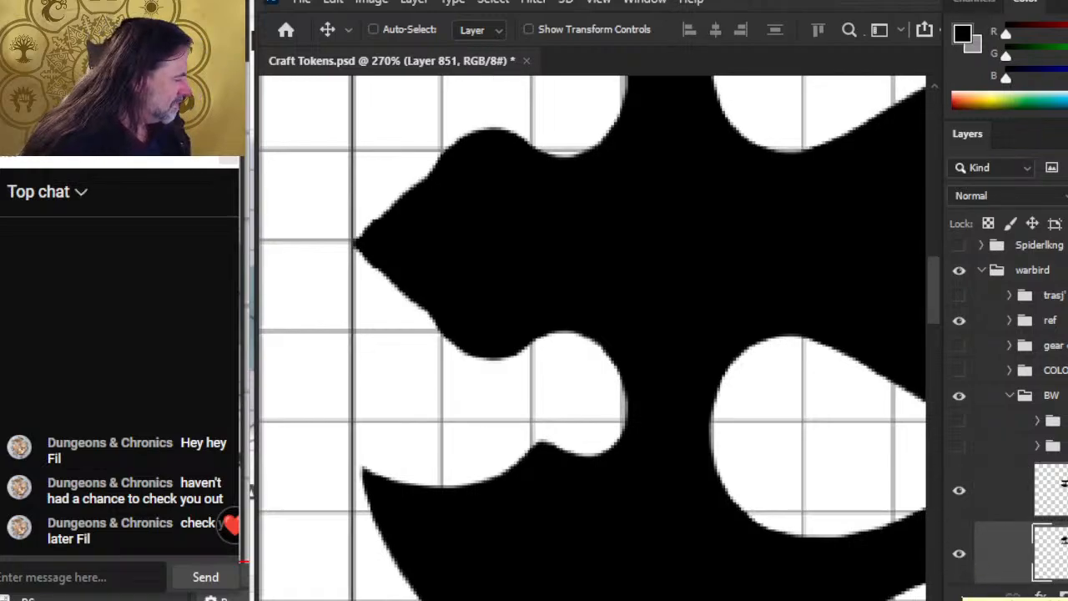
click(1051, 490)
key(Down)
key(Up)
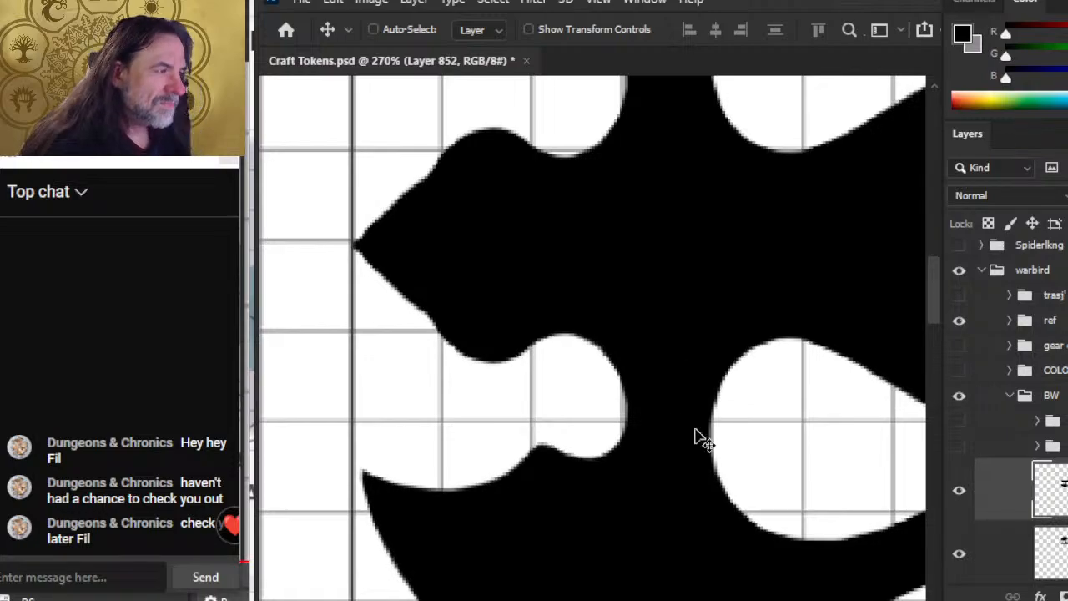
Merge the lower half's layer down into the upper half's layer
right_click(1030, 539)
click(990, 523)
key(z)
drag(825, 413, 584, 411)
drag(849, 355, 694, 292)
key(v)
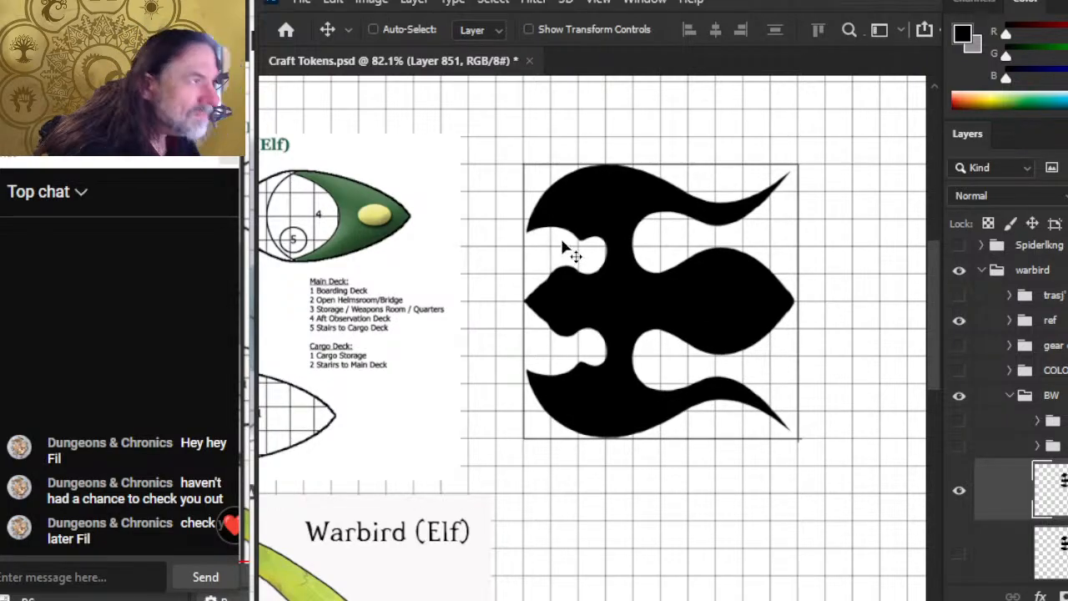
Try nudging the merged silhouette up and down against the top and bottom lines of the grid frame
key(z)
drag(682, 203, 742, 250)
key(Up)
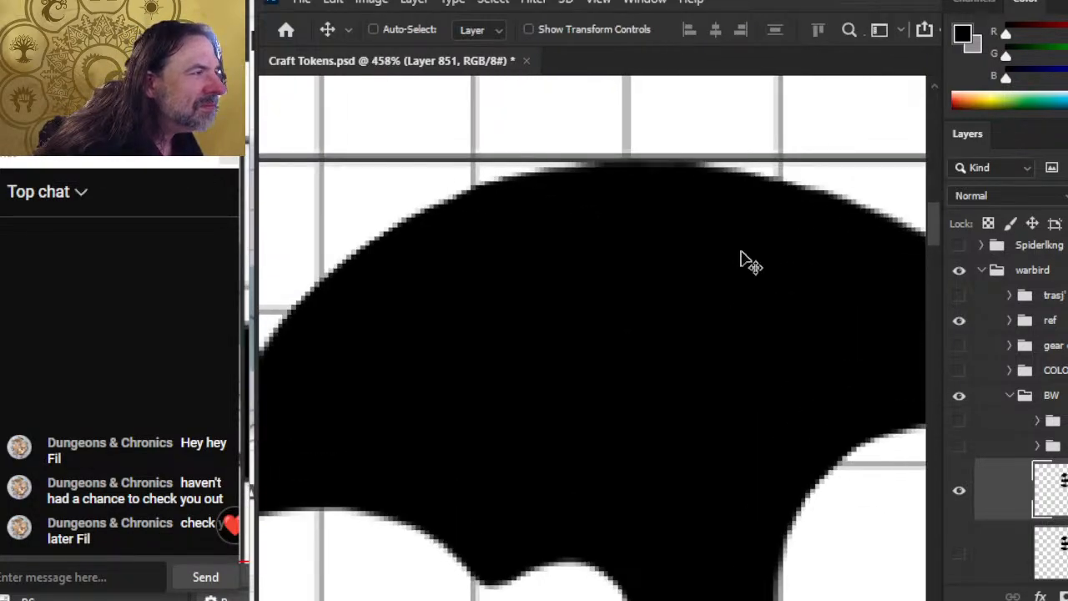
key(space)
drag(677, 511, 654, 175)
drag(664, 514, 550, 391)
key(Down)
key(z)
key(space)
drag(681, 198, 612, 353)
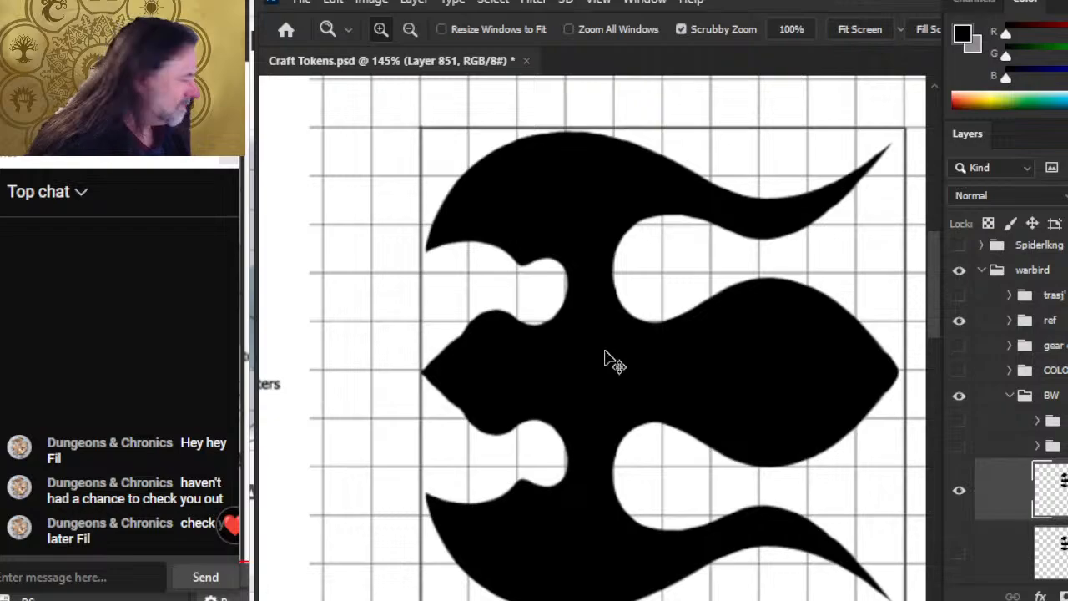
Undo the merge of the two halves and nudge the upper half up to the grid frame's top line
key(ctrl+v)
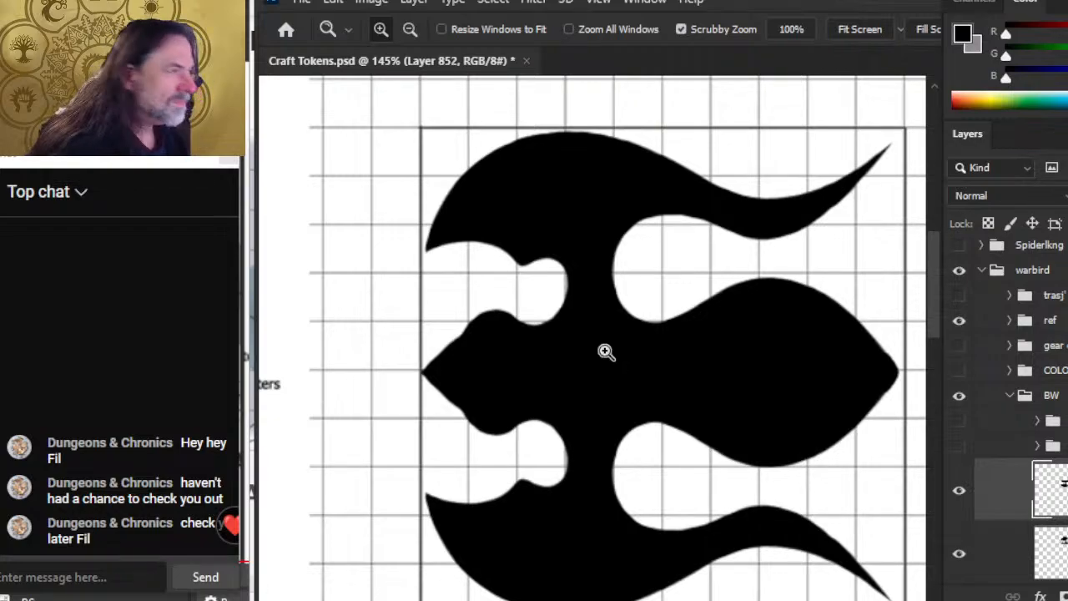
key(v)
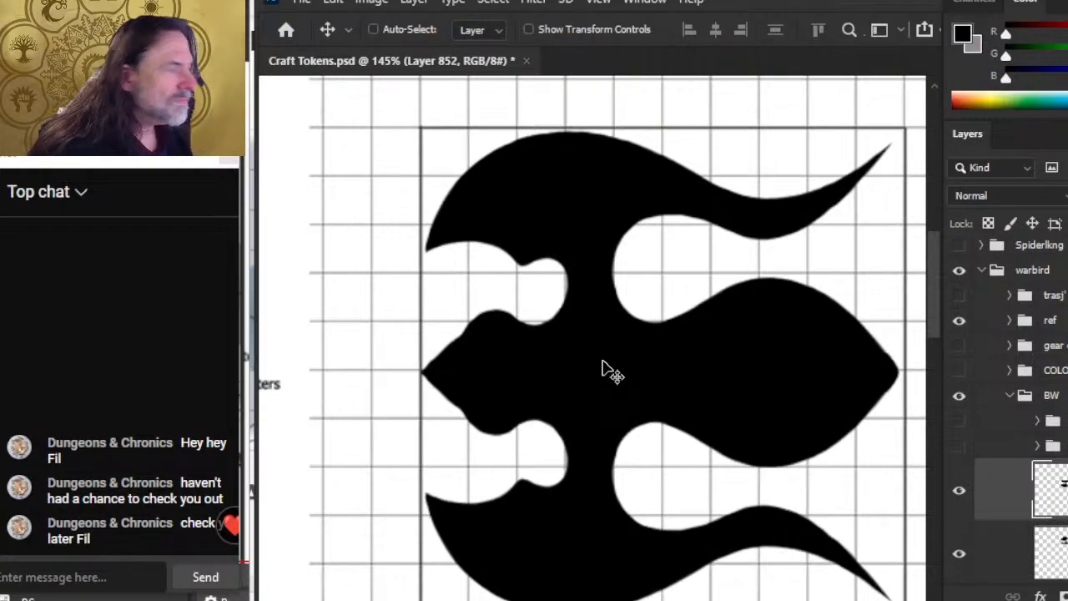
click(1000, 566)
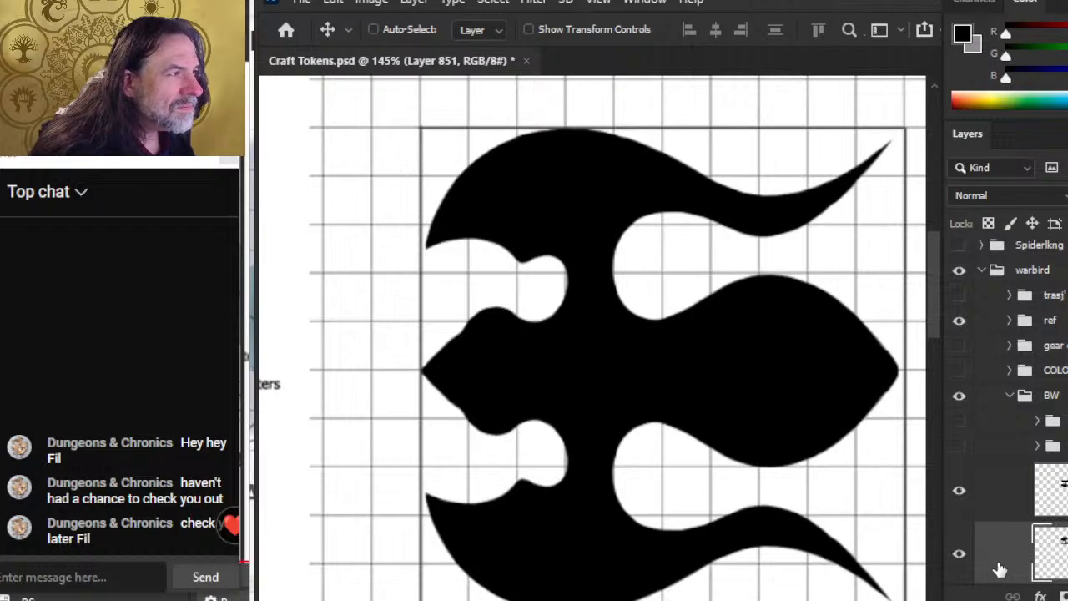
Nudge the lower half up slightly so its wing sits on the grid frame's bottom line
scroll(596, 429, down, 5)
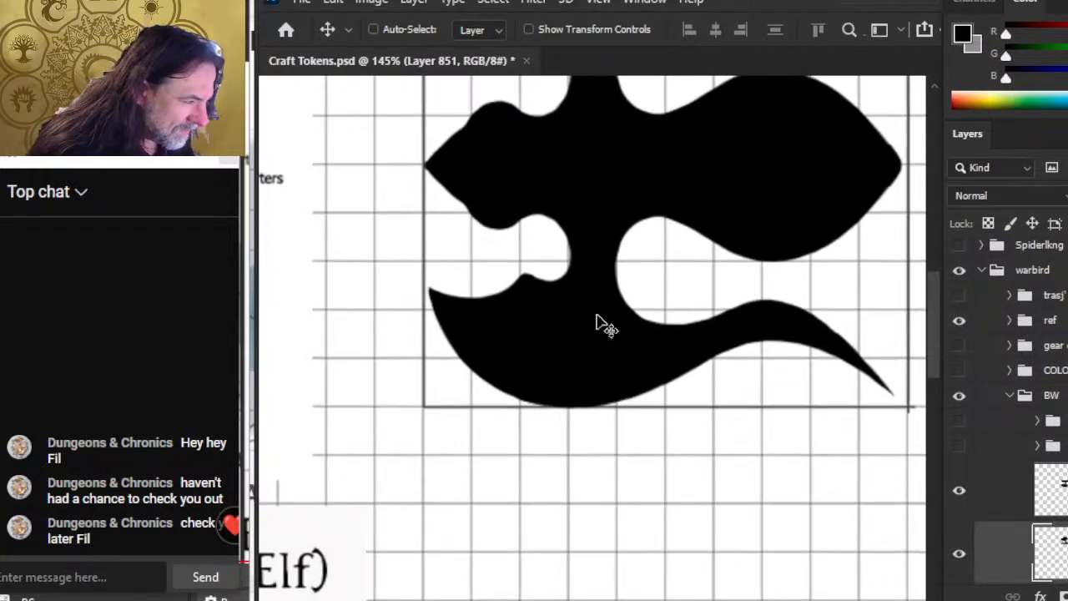
click(999, 498)
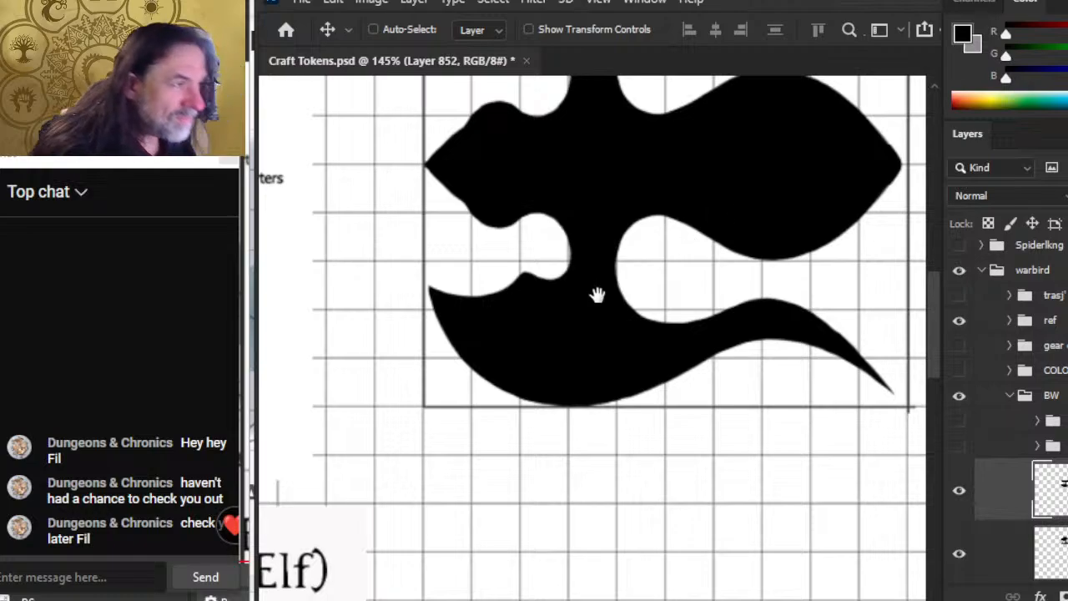
drag(603, 255, 629, 343)
key(z)
drag(459, 248, 446, 284)
drag(562, 104, 524, 235)
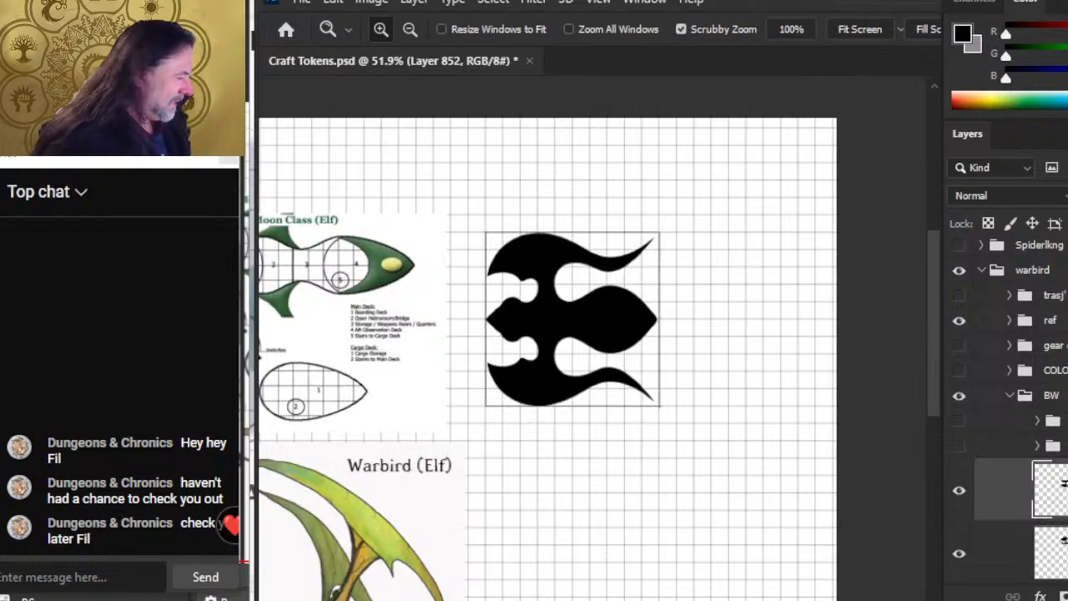
Merge the adjusted lower half down with the upper half into a single silhouette layer
right_click(1006, 487)
click(1031, 531)
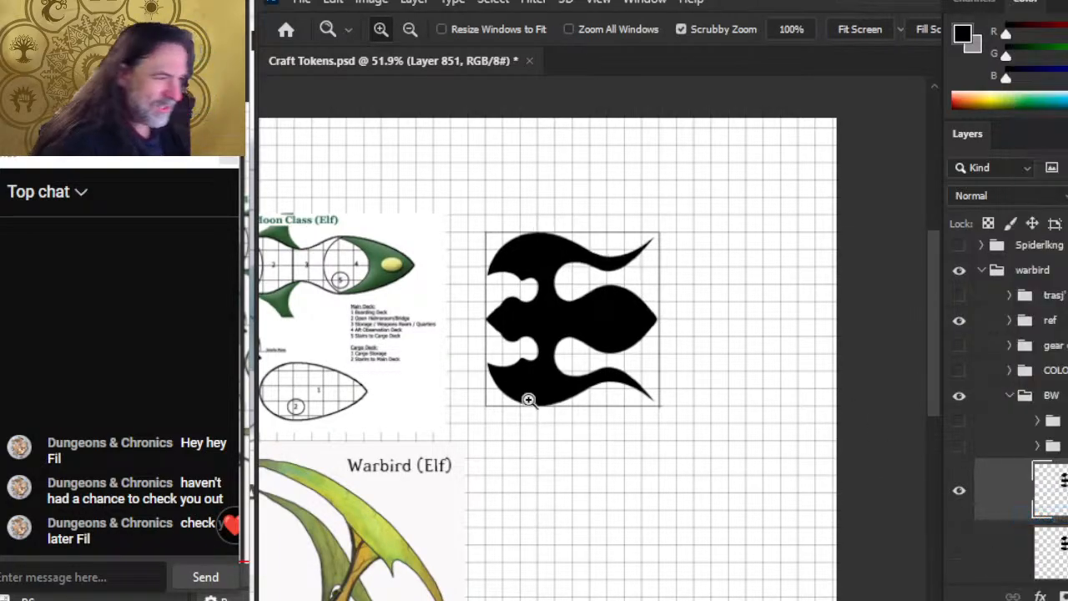
drag(600, 360, 541, 497)
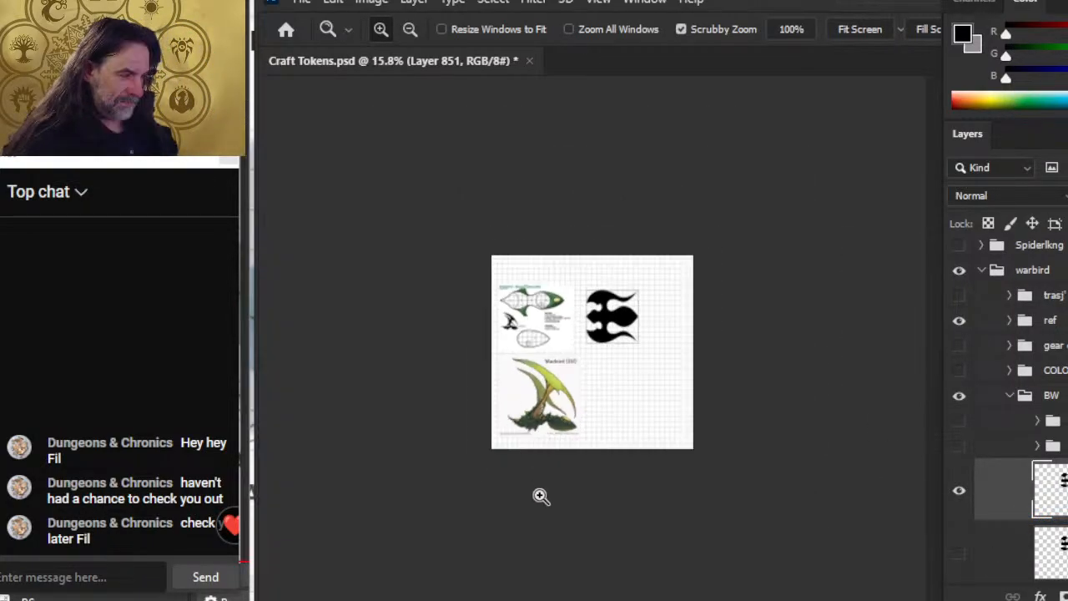
drag(585, 338, 671, 395)
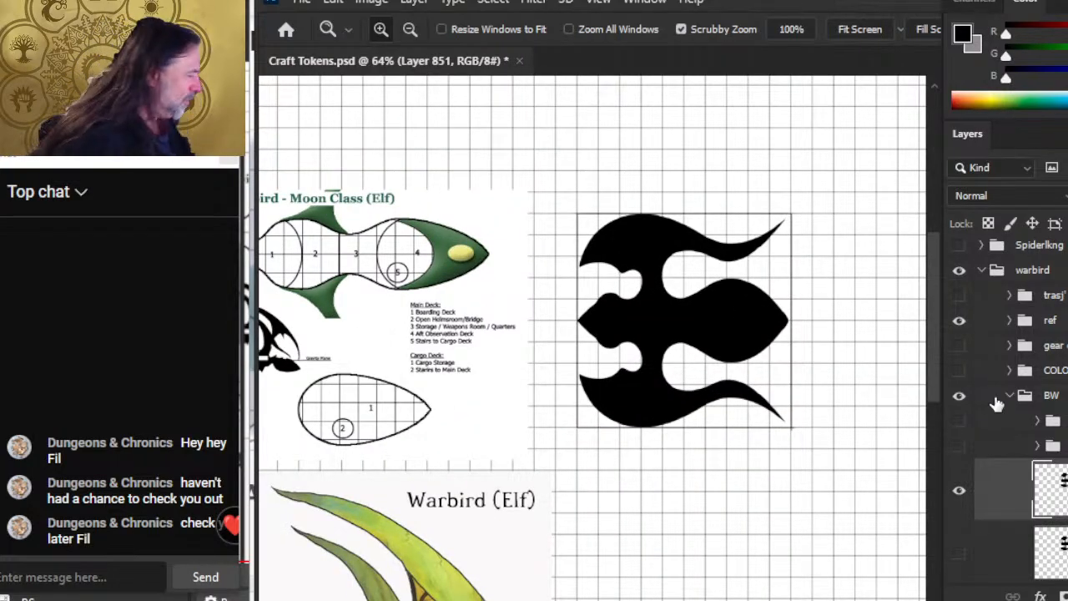
Move the two hidden older silhouette layers from the BW group into the trasj' group
scroll(1010, 375, down, 3)
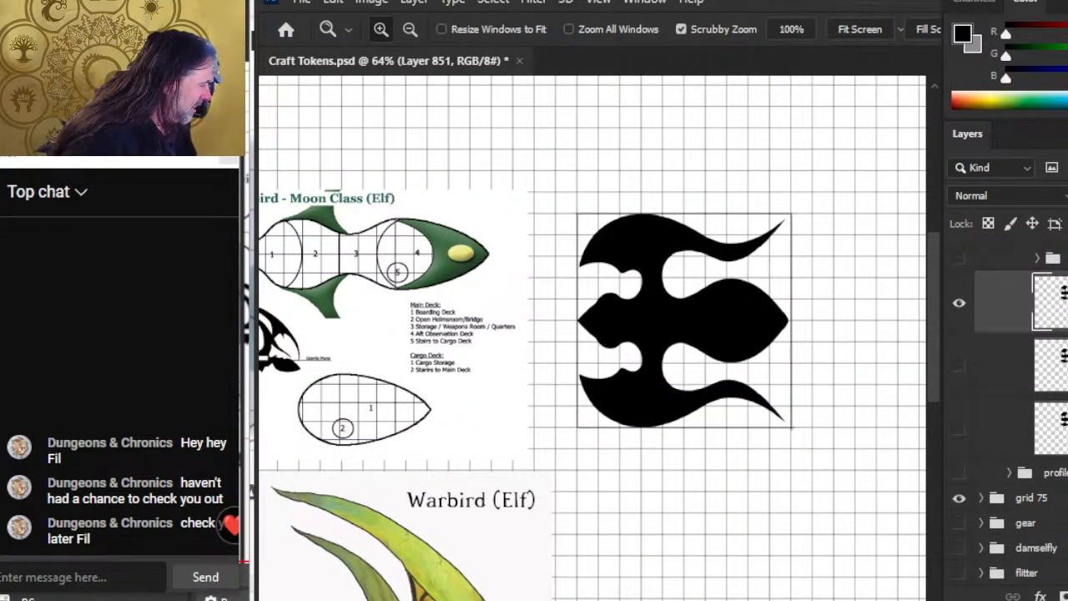
click(1053, 366)
shift+click(1053, 428)
scroll(1010, 376, up, 3)
scroll(1010, 413, down, 1)
drag(1054, 525, 1053, 268)
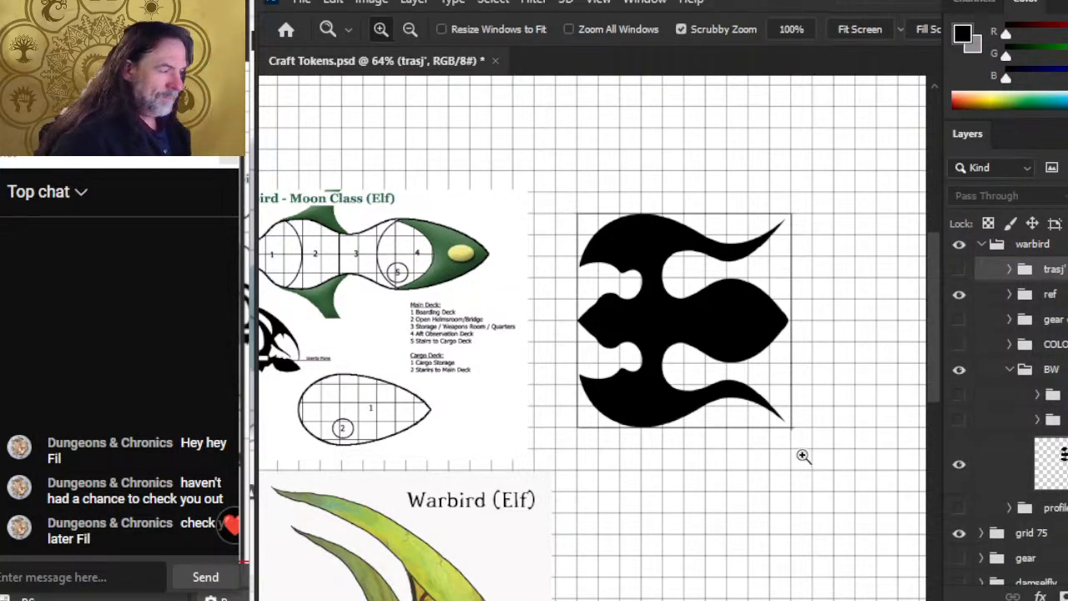
click(959, 464)
click(959, 464)
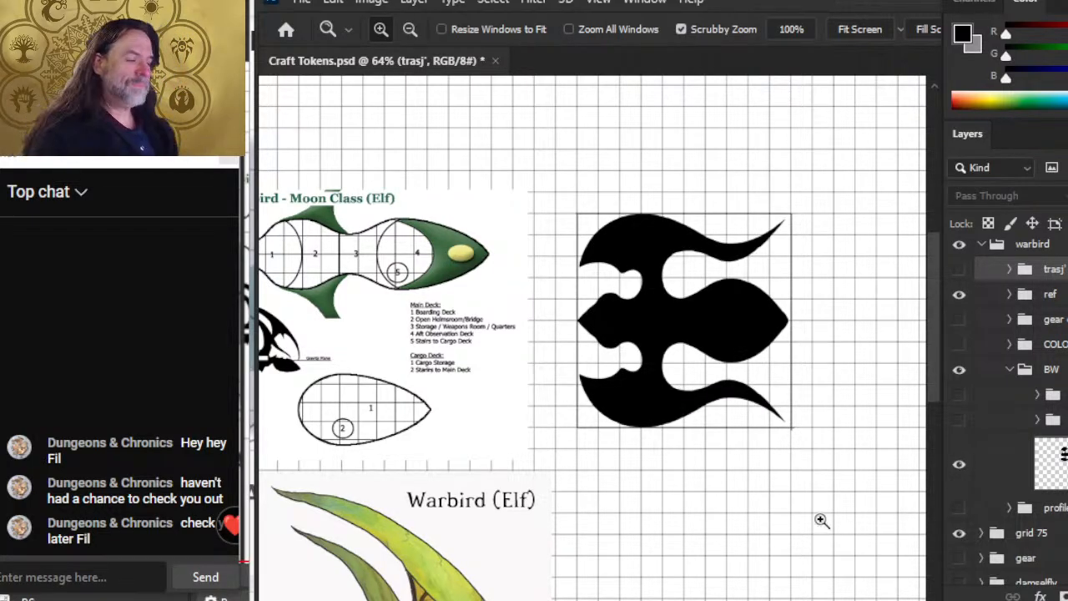
Compare the silhouette with the hidden line-art group just above it in the BW group
drag(732, 351, 555, 342)
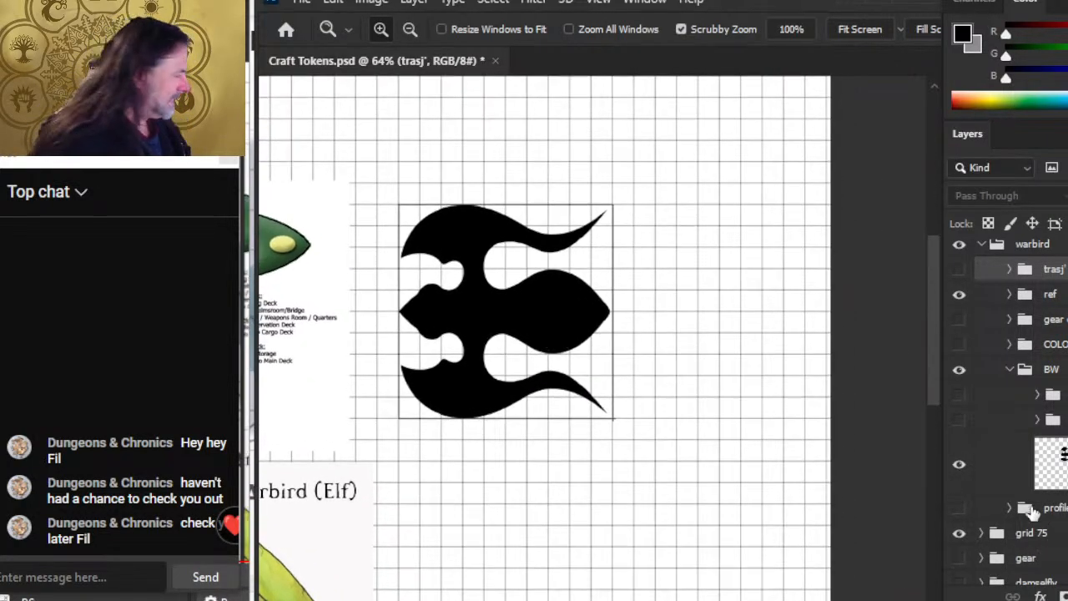
click(959, 420)
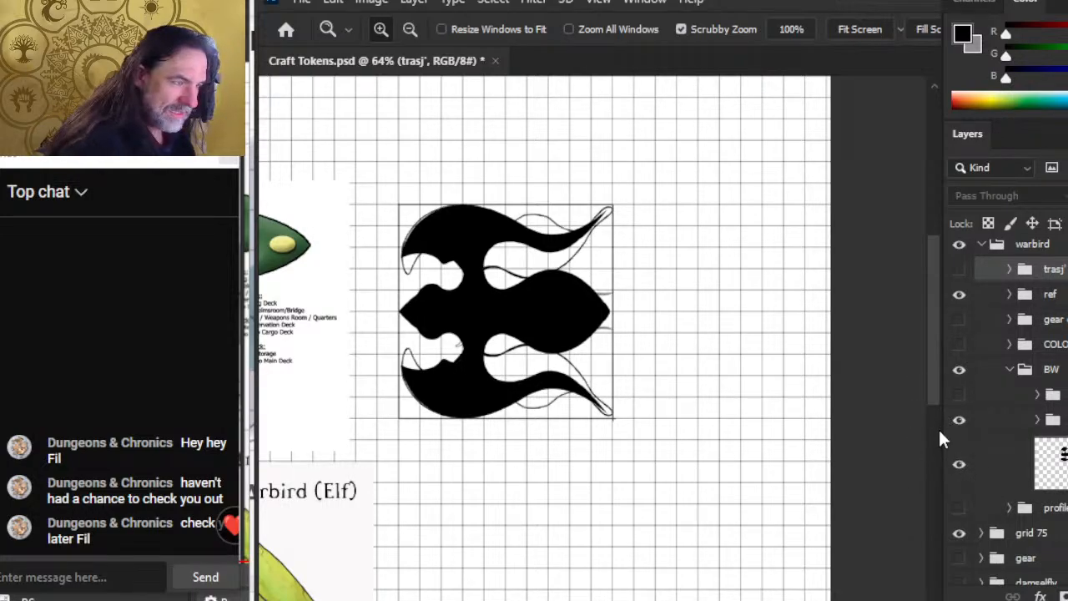
click(959, 420)
Lower the silhouette layer's opacity to 50%
click(1001, 464)
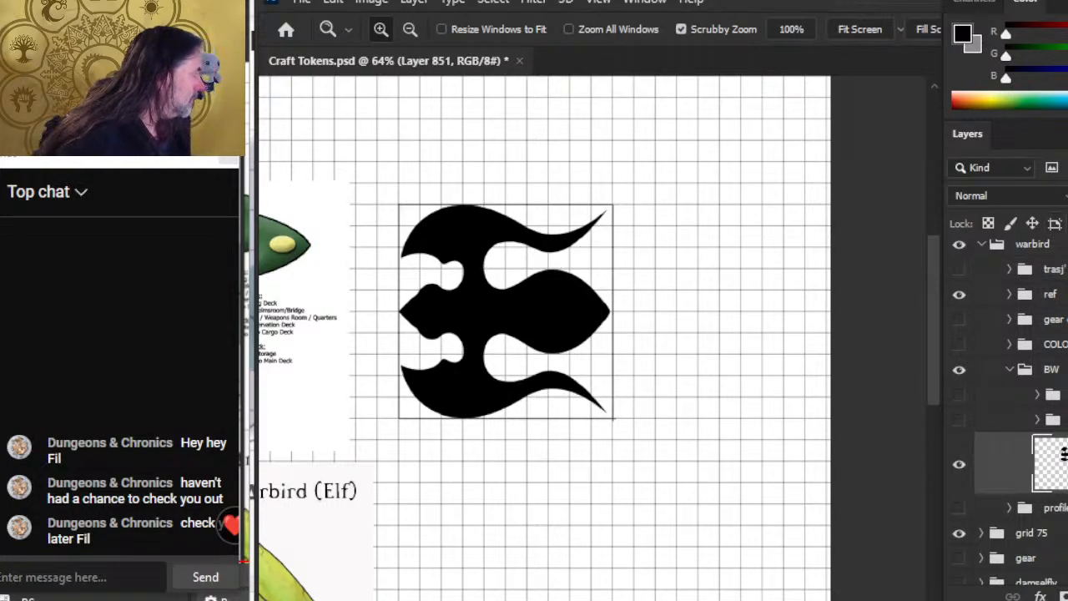
key(7)
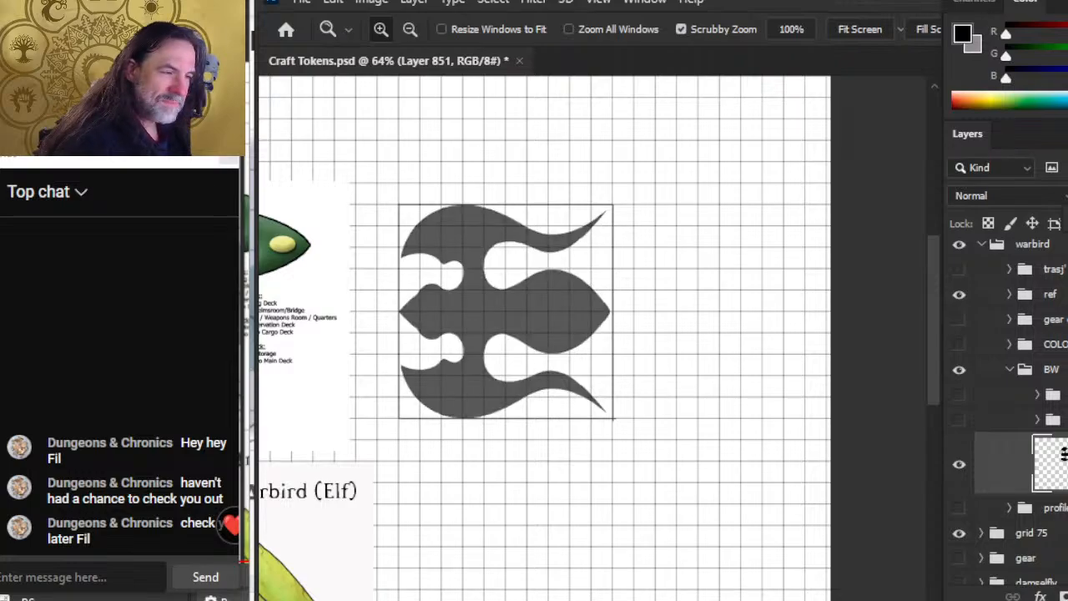
key(5)
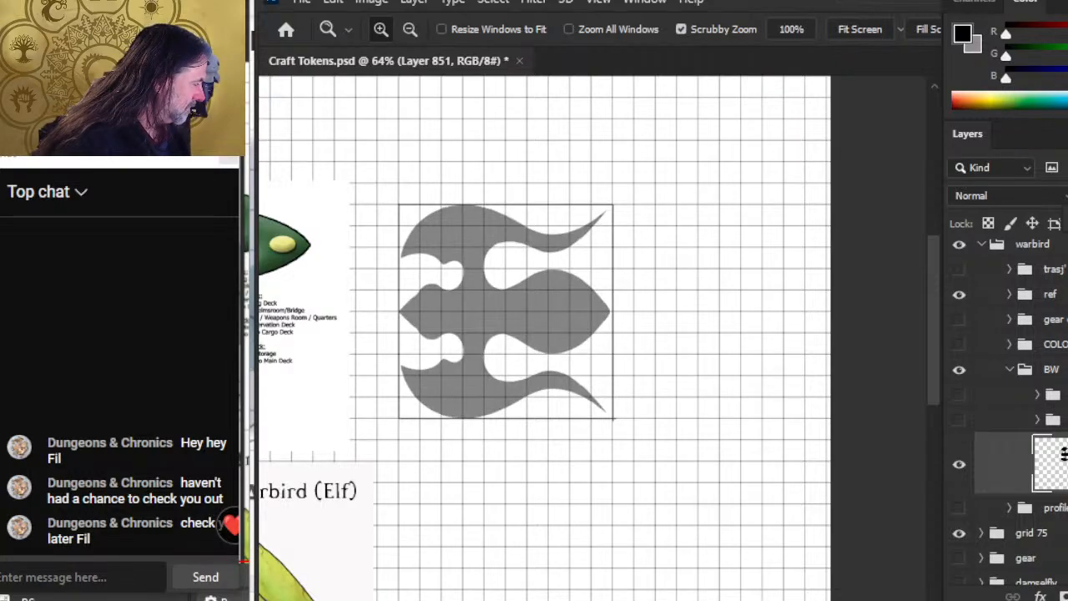
drag(575, 381, 790, 369)
drag(598, 469, 473, 403)
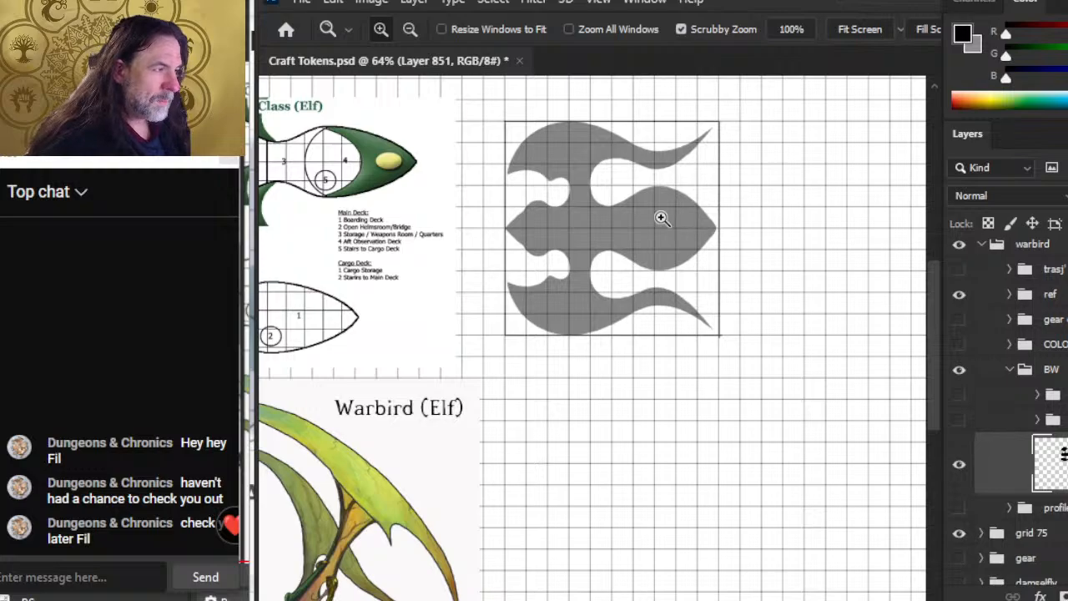
Duplicate the silhouette layer and move the copy to the top of the BW group
drag(656, 219, 691, 200)
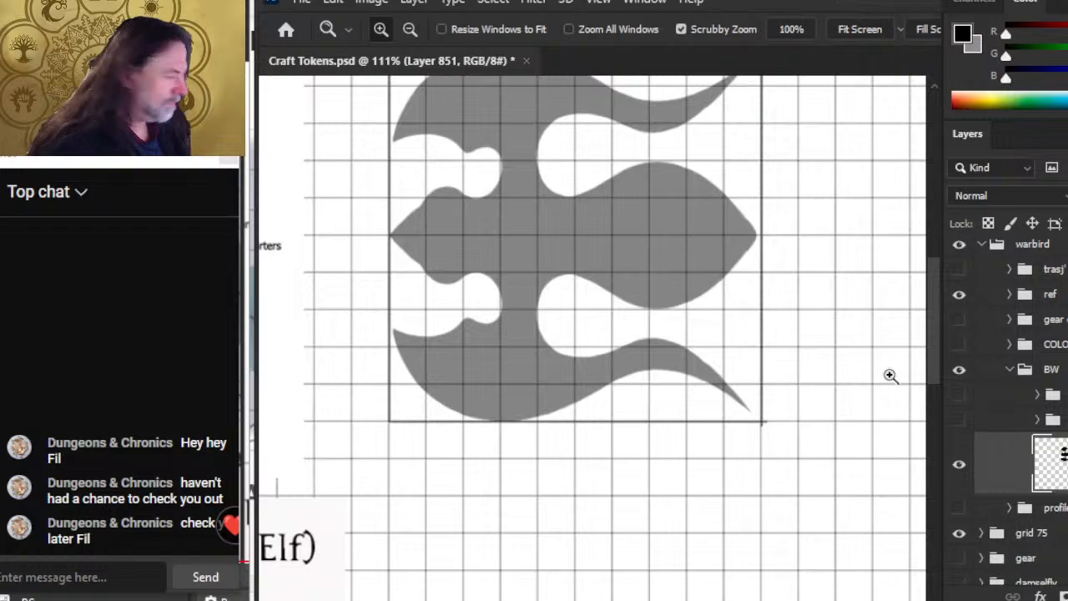
right_click(1065, 464)
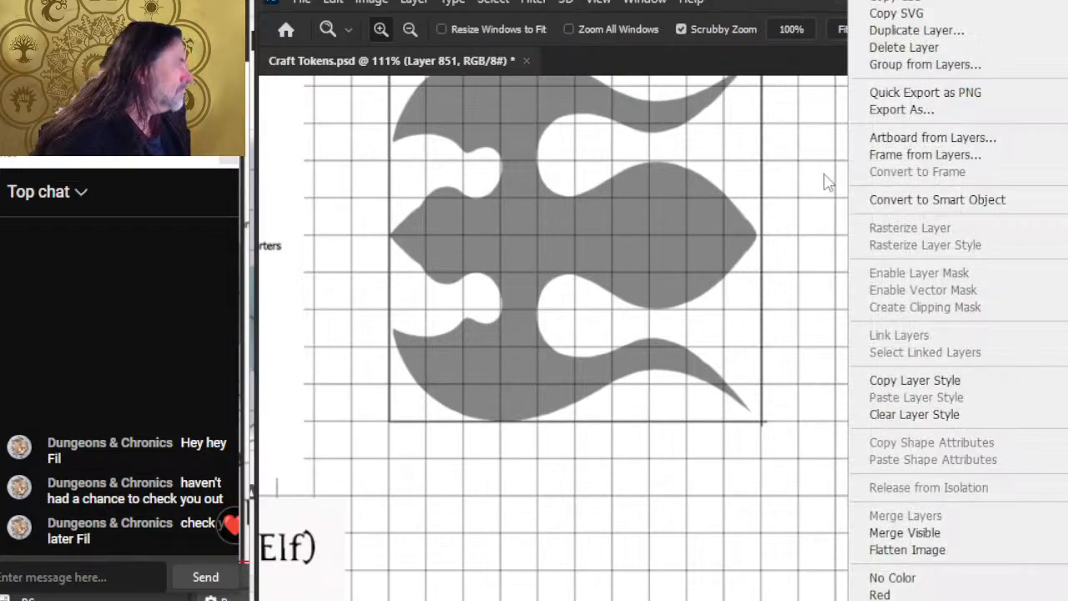
click(916, 30)
key(Return)
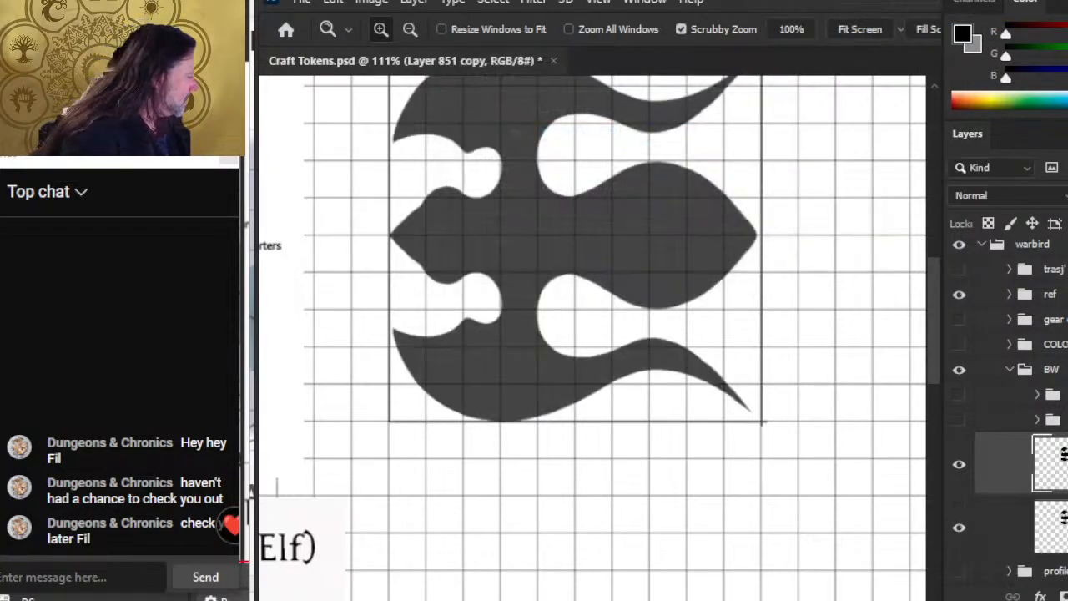
drag(1047, 368, 1048, 369)
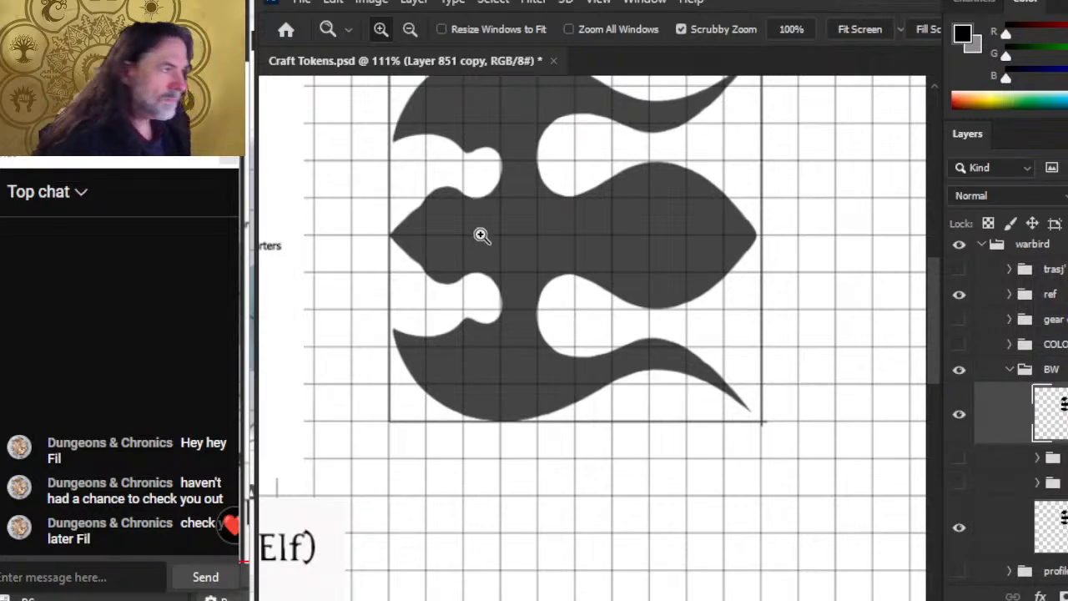
Select the entire ship shape on the silhouette copy with the Magic Wand
key(w)
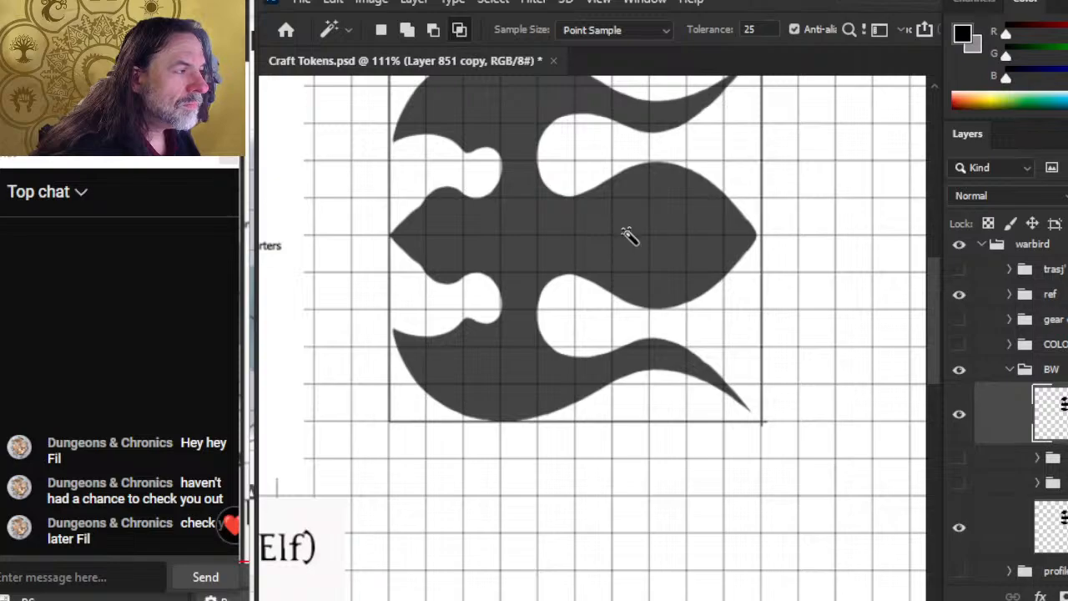
click(629, 234)
key(l)
right_click(625, 204)
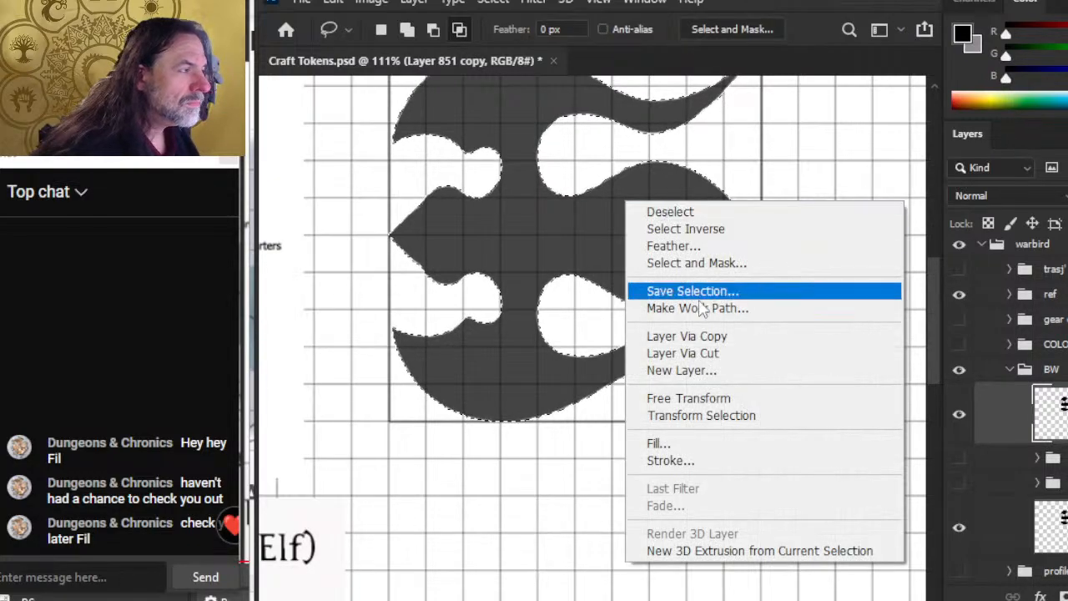
click(711, 399)
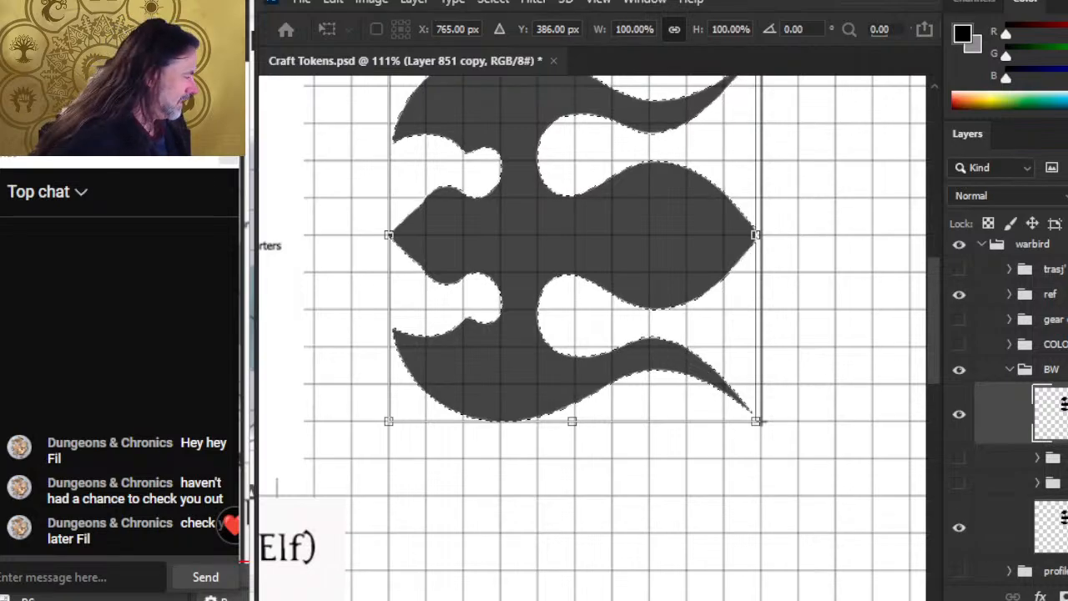
key(Return)
key(l)
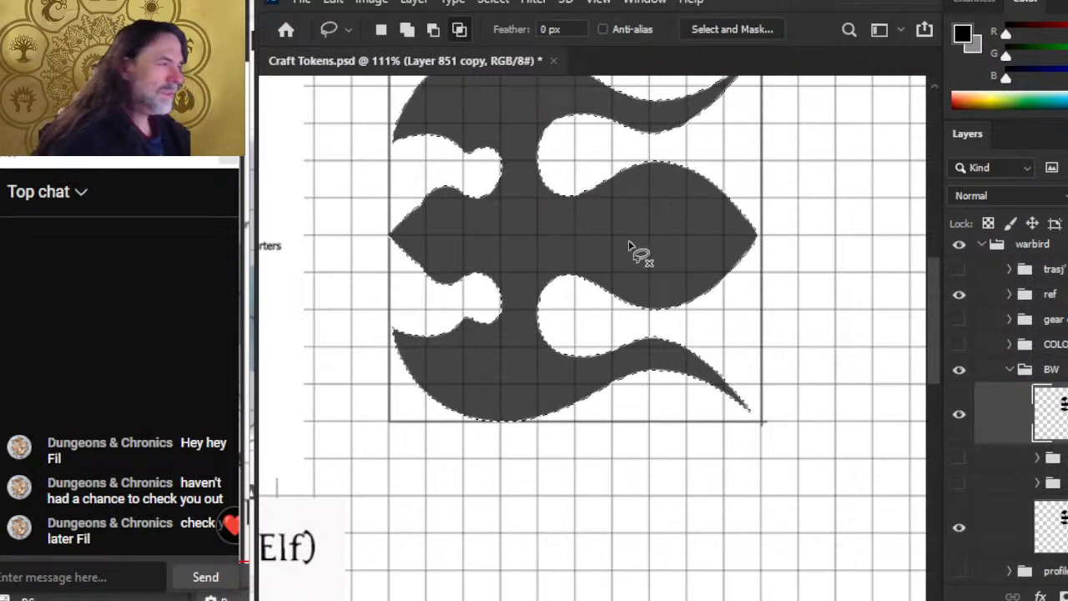
Contract the selection by 3 pixels, delete the copy's interior to leave a thin black outline, and deselect
click(494, 3)
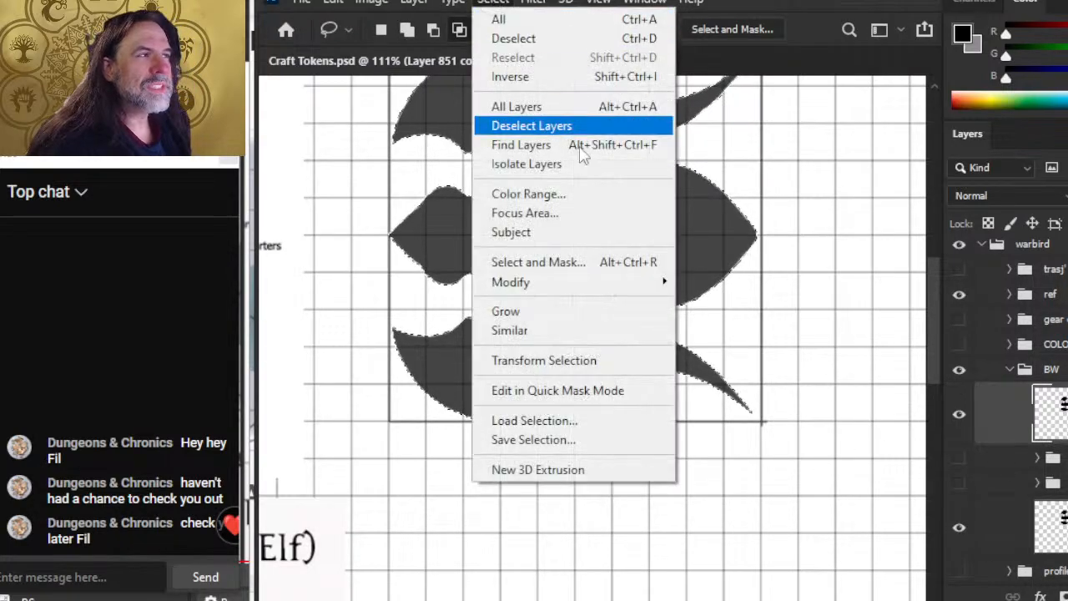
mouse_move(593, 282)
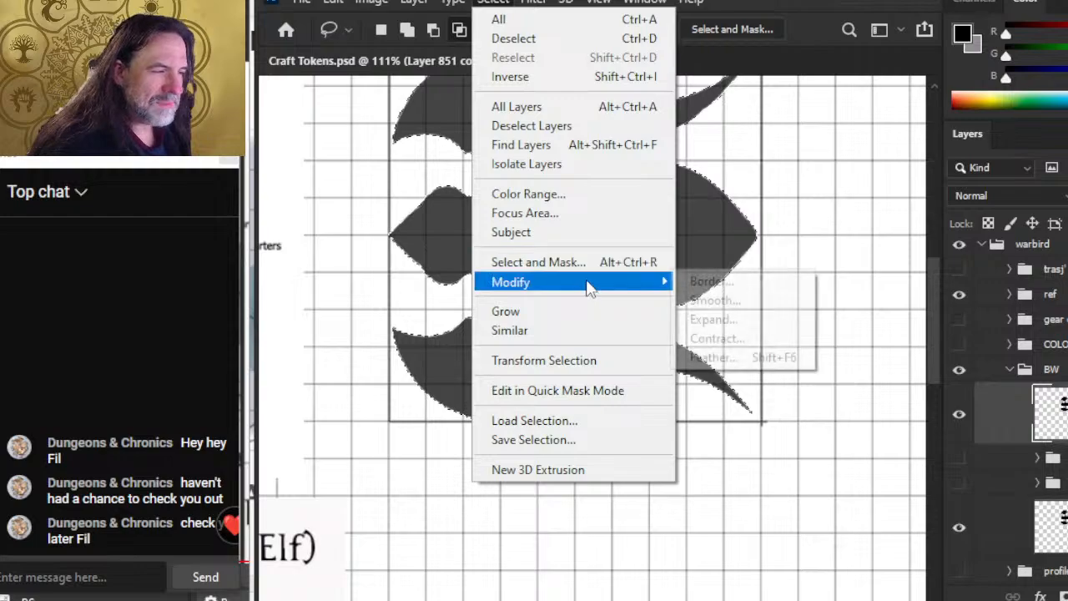
click(739, 342)
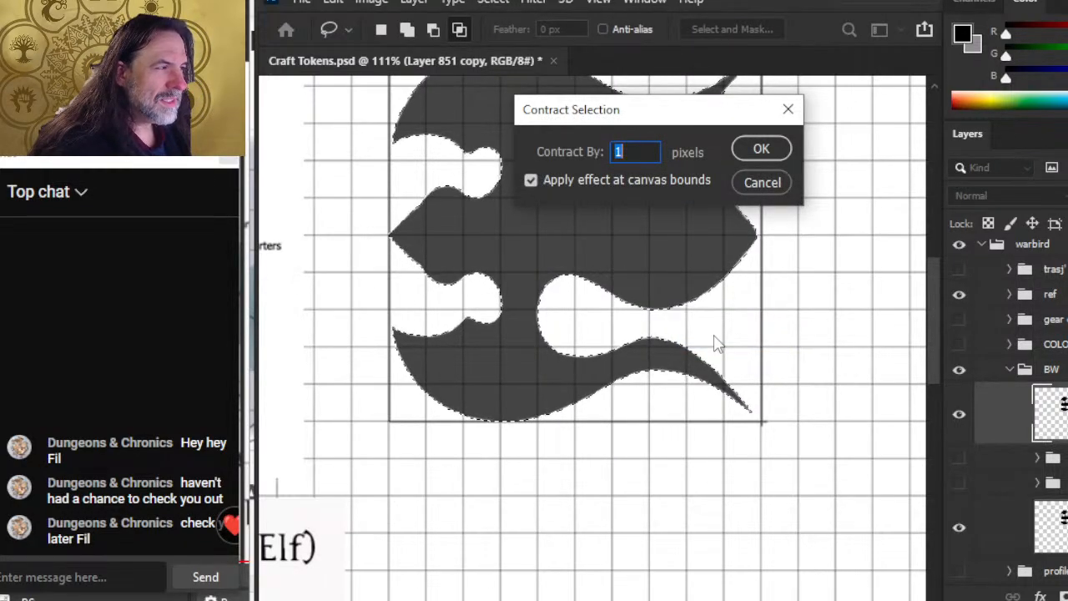
text(3)
key(Return)
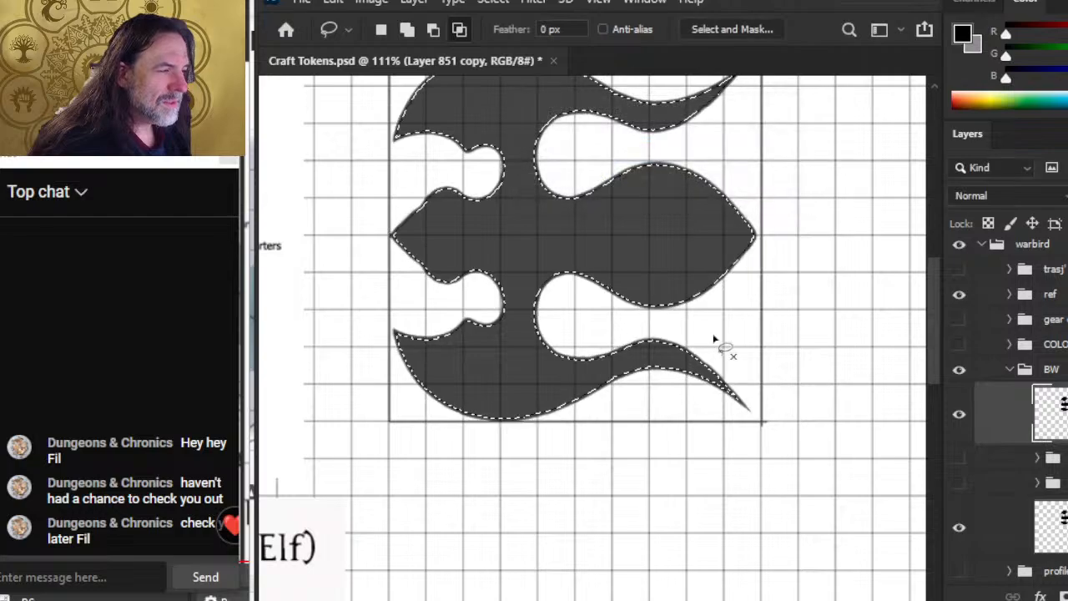
key(Delete)
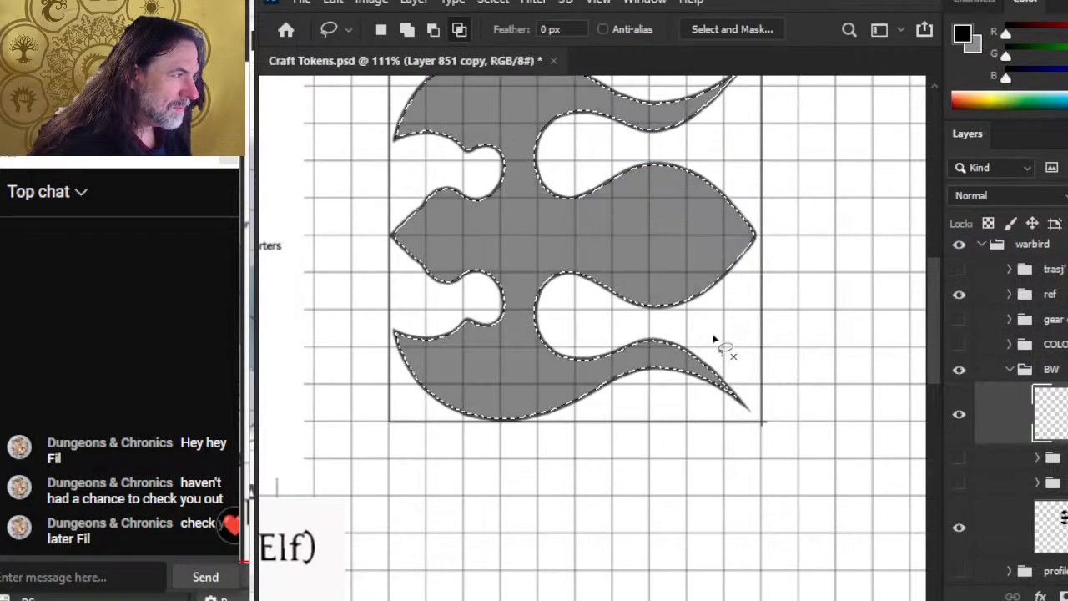
key(ctrl+d)
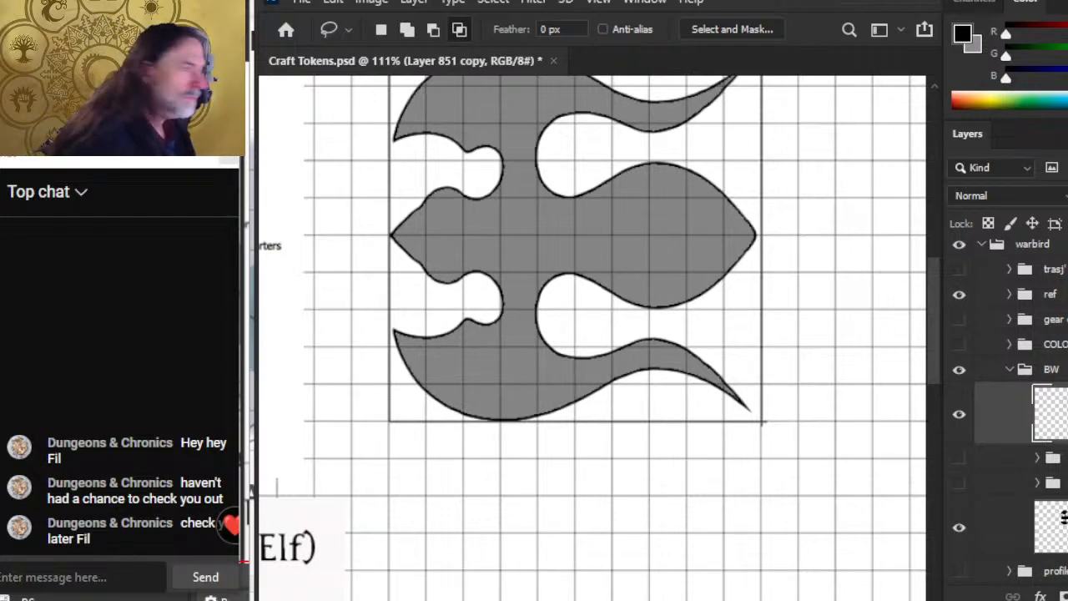
Compare the outlined ship with the older line-art group overlaid on it
drag(474, 319, 514, 282)
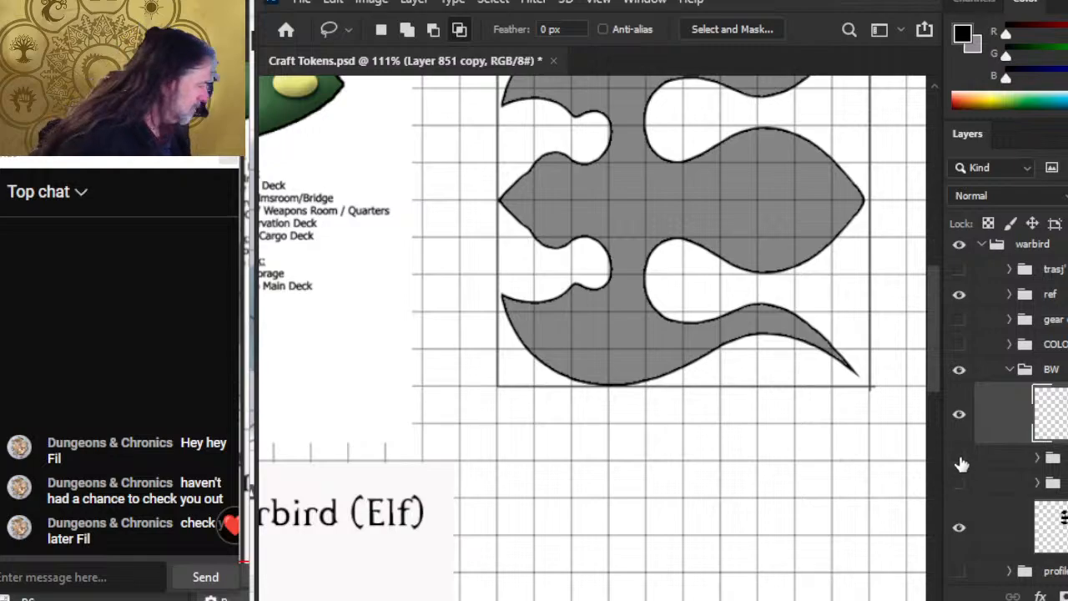
click(959, 484)
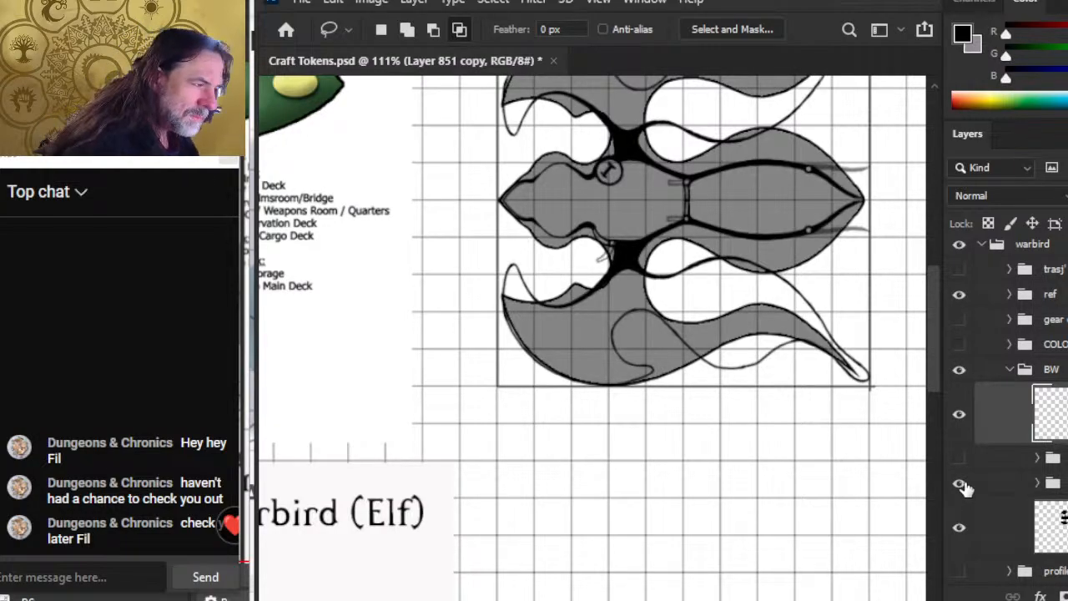
click(968, 488)
click(968, 486)
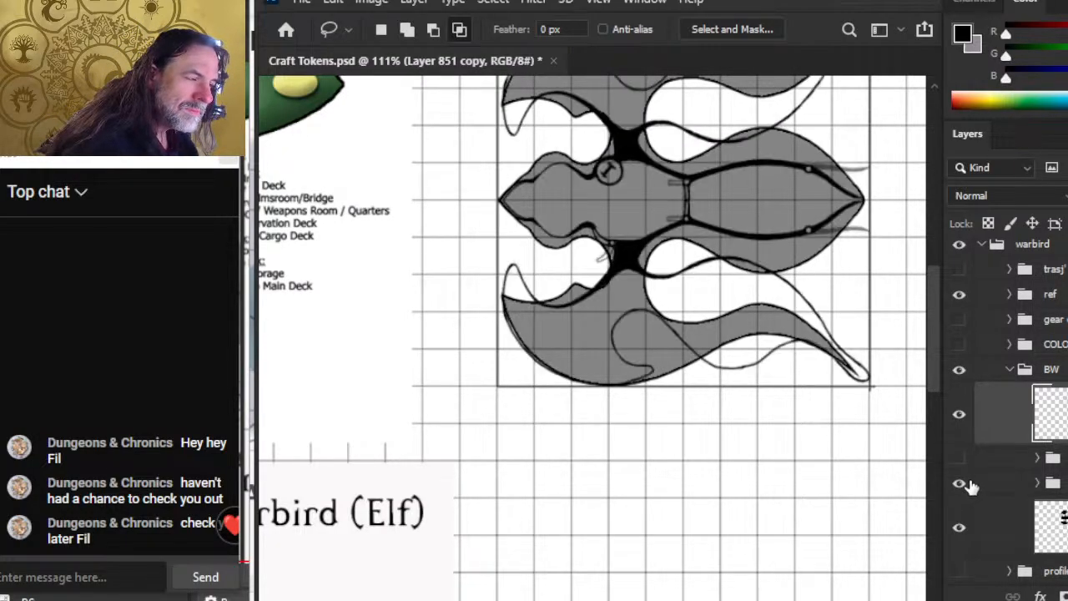
click(969, 485)
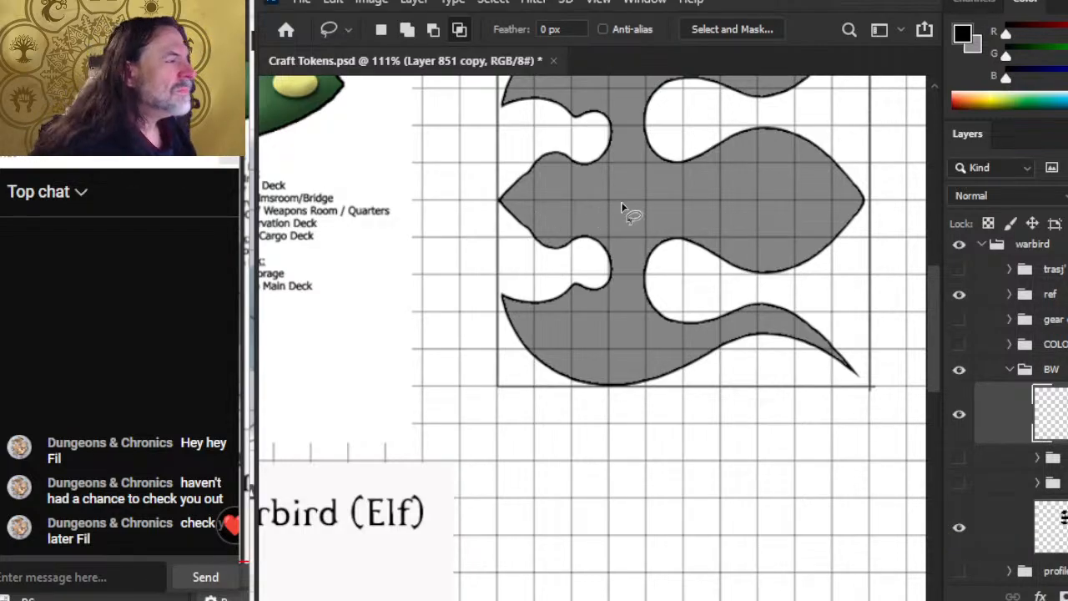
On a new layer, paint a small 5 px black dot on the rear hull's upper edge near its pointed tip
key(ctrl+shift+alt+n)
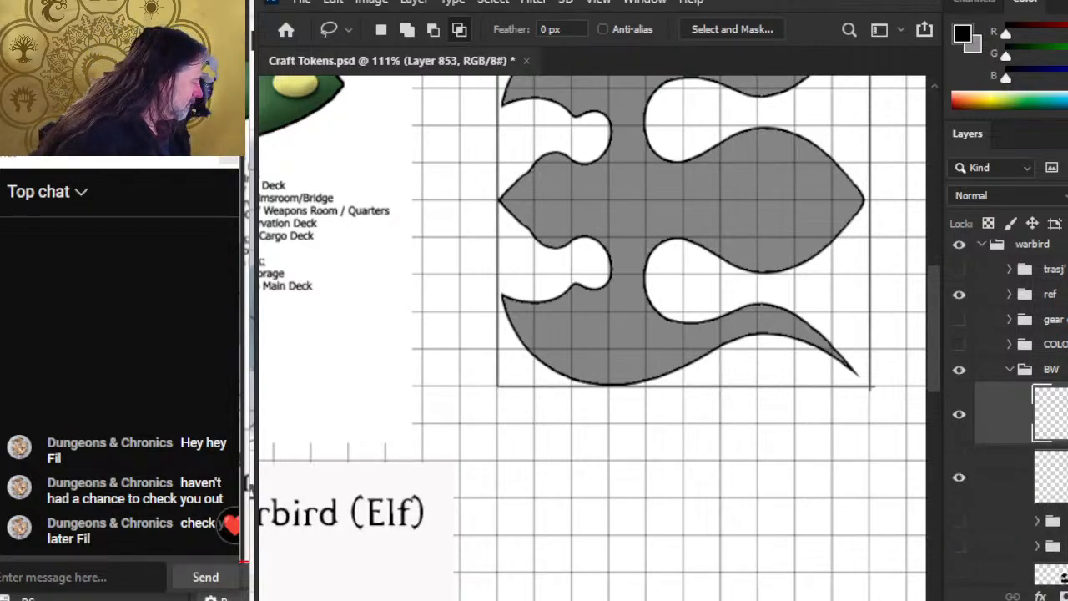
drag(745, 239, 609, 253)
key(z)
click(708, 181)
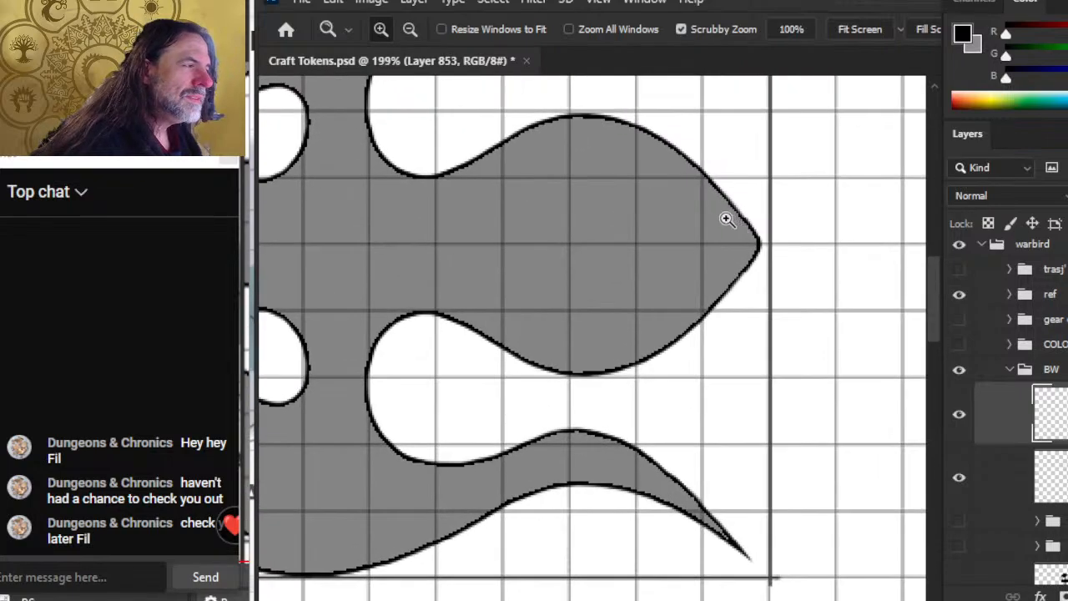
key(b)
key(bracketleft)
key(bracketleft)
click(701, 176)
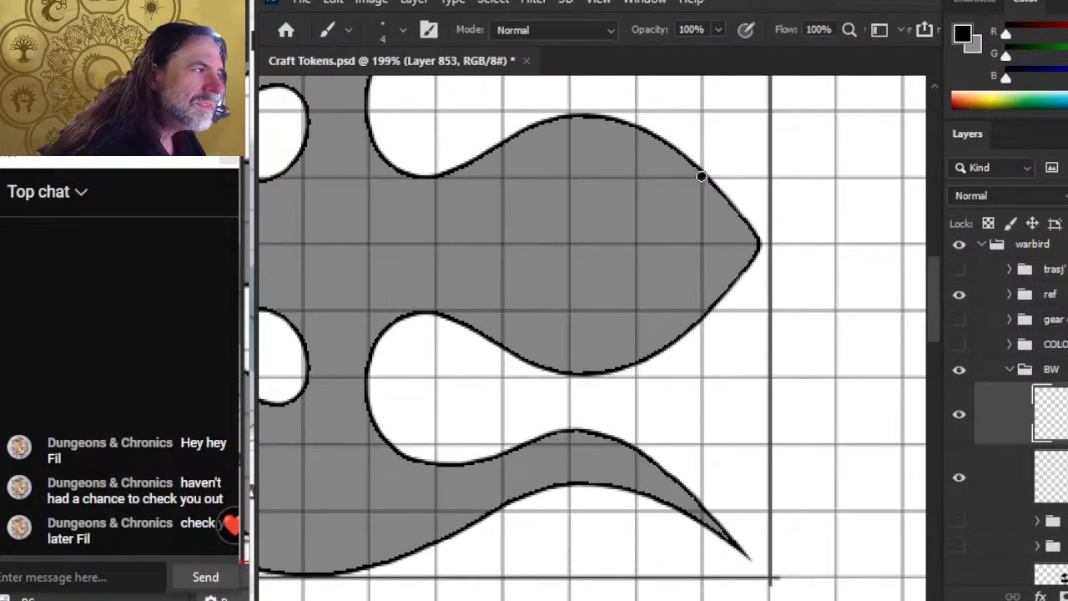
key(ctrl+z)
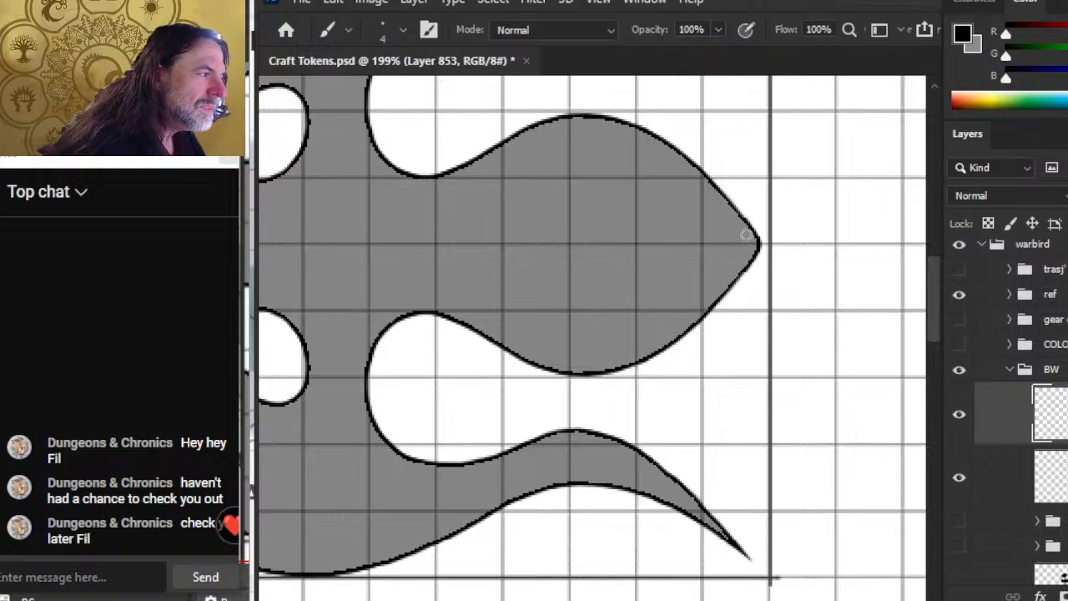
click(702, 176)
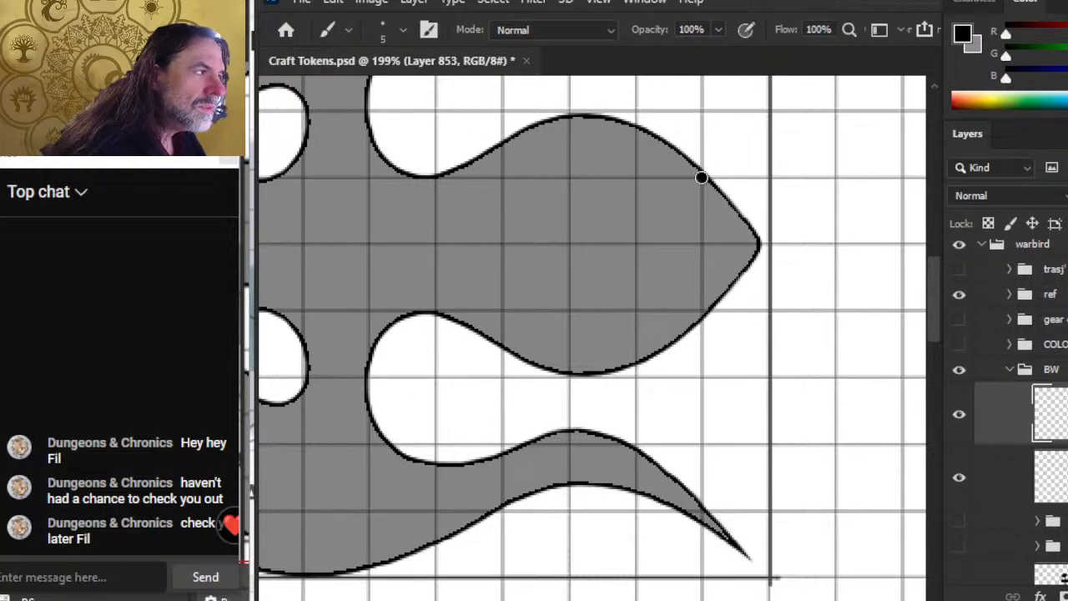
Enlarge the black dot on the hull's upper edge with a 7 px brush
key(z)
drag(710, 168, 826, 184)
key(e)
key(b)
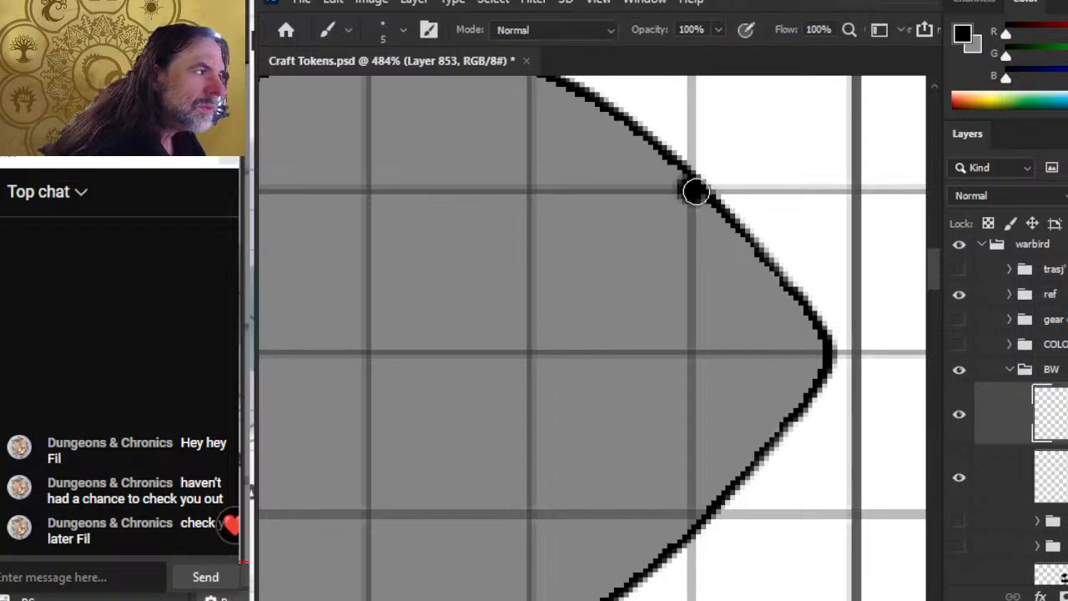
key(bracketright)
key(bracketright)
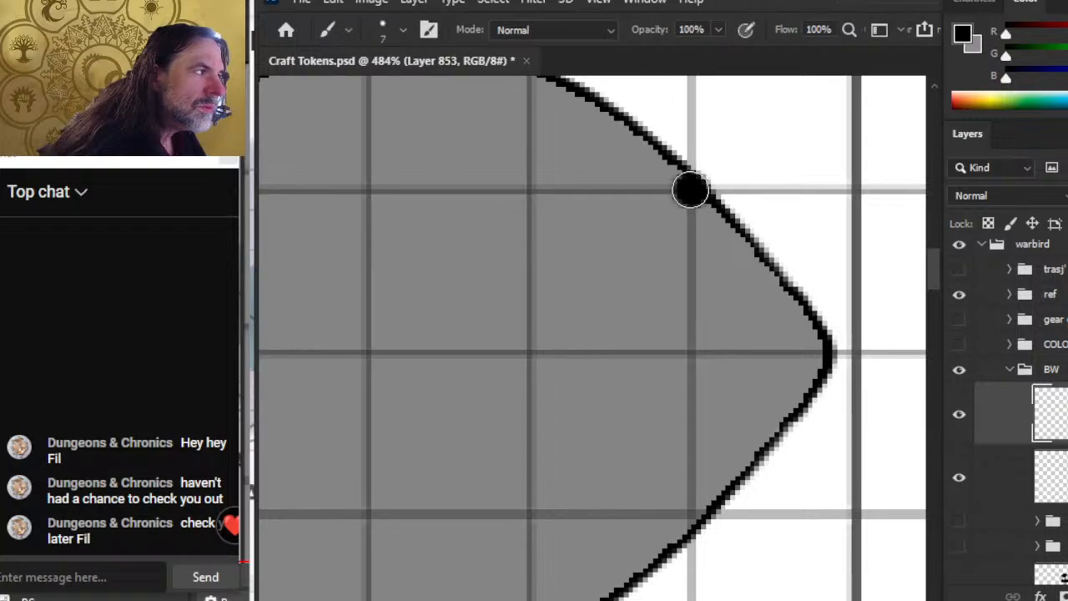
Hollow out the dot into a small ring using a 2 px eraser at its centre
key(e)
key(bracketleft)
key(bracketleft)
key(bracketleft)
key(bracketleft)
key(bracketleft)
key(bracketleft)
key(bracketleft)
key(bracketleft)
click(691, 189)
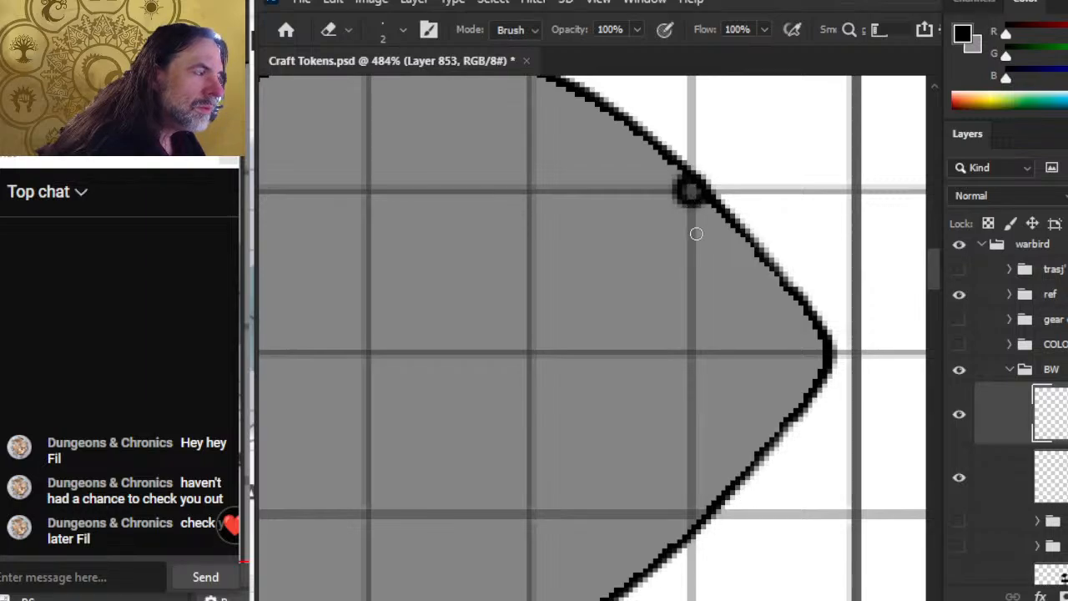
Paint a small 1 px black joint connecting the ring's lower side to the hull outline
key(b)
key(bracketleft)
key(bracketleft)
key(bracketleft)
key(bracketleft)
key(bracketleft)
key(bracketleft)
drag(714, 208, 693, 205)
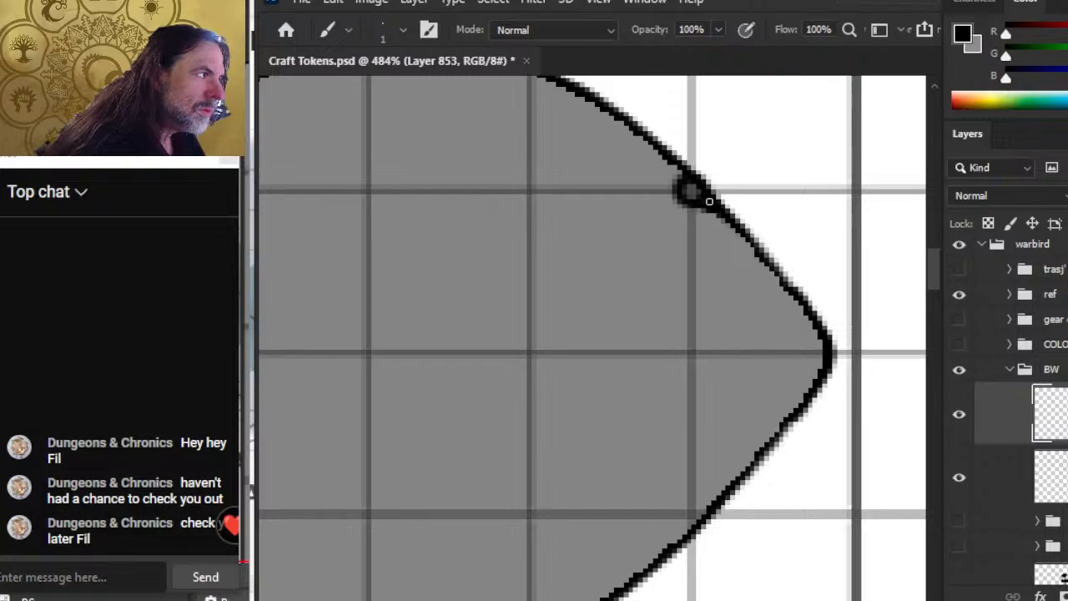
key(e)
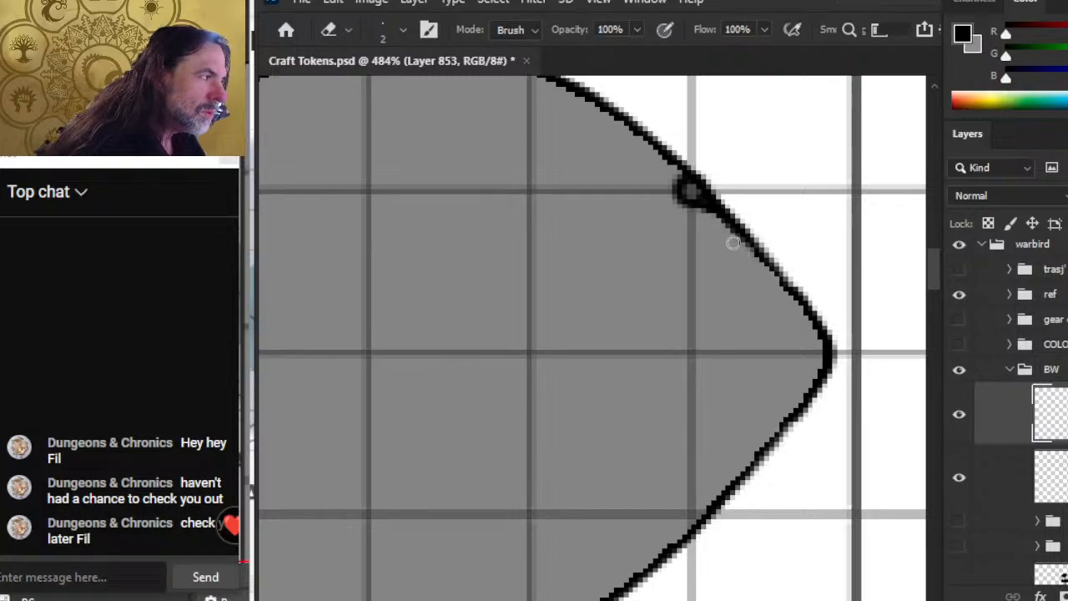
Thicken the inner side of the hull outline in black from the ring toward the pointed tip
key(b)
drag(726, 230, 803, 314)
mouse_move(768, 261)
mouse_down()
mouse_move(804, 303)
mouse_move(790, 284)
mouse_move(788, 296)
mouse_up()
key(e)
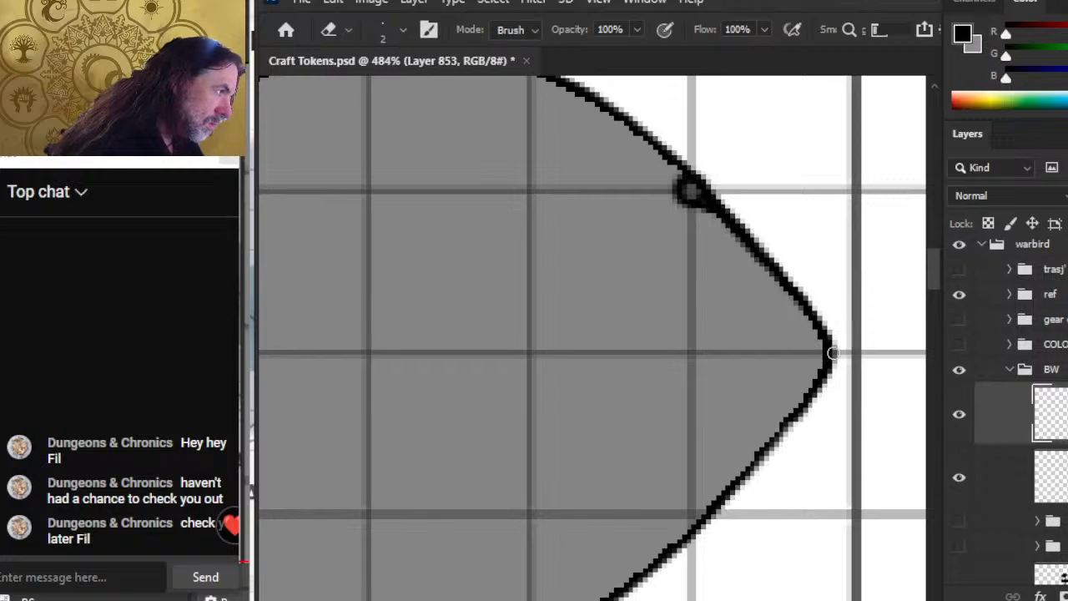
On the outline layer Layer 851 copy, erase the dark outer pixels at the hull's pointed tip with a 1 px eraser
click(969, 465)
key(bracketleft)
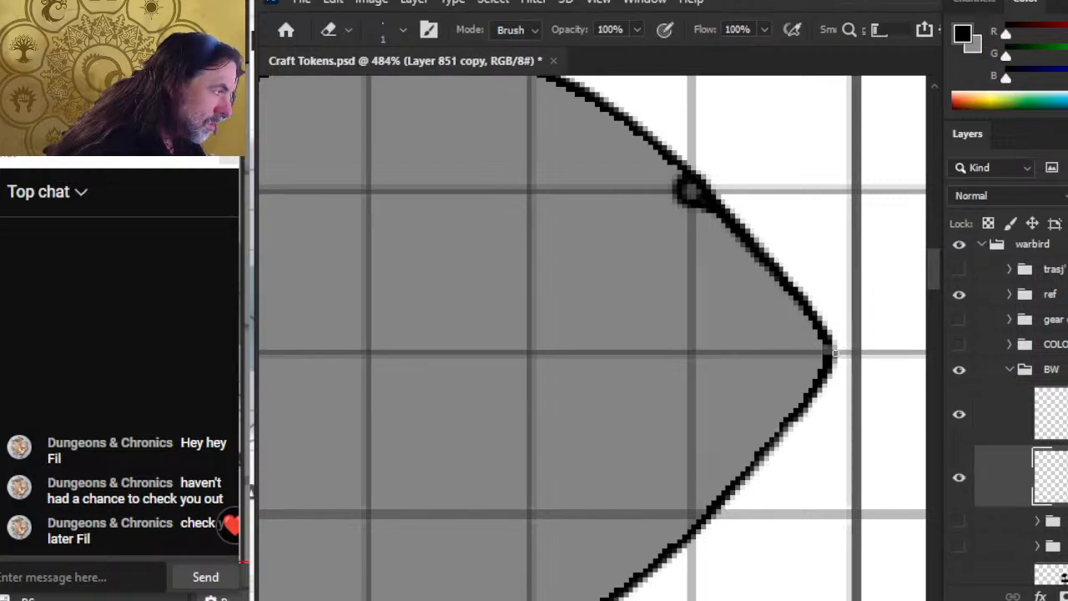
drag(824, 356, 845, 352)
key(b)
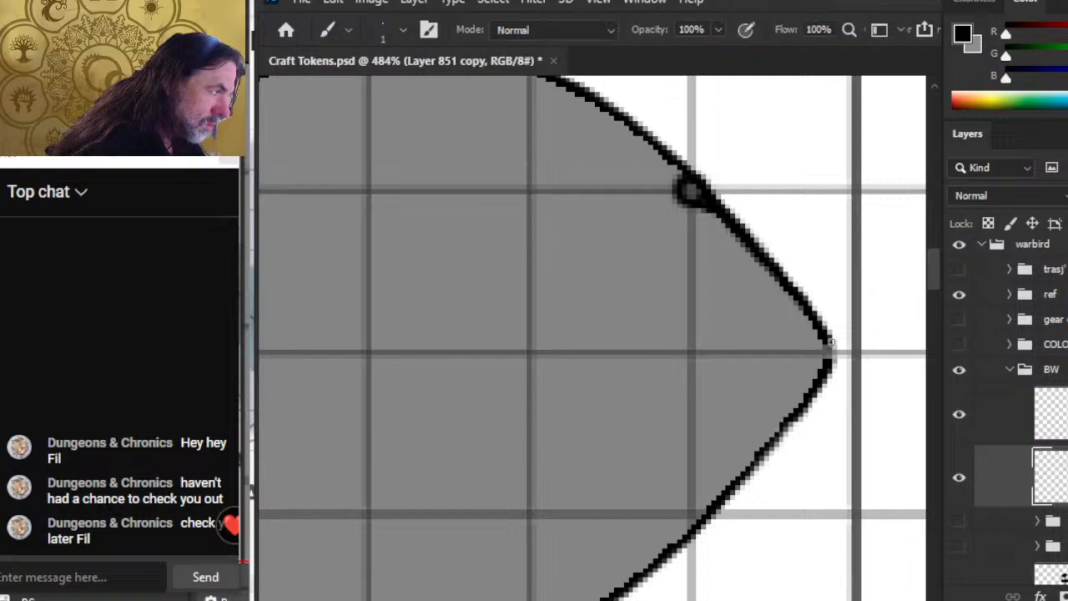
key(e)
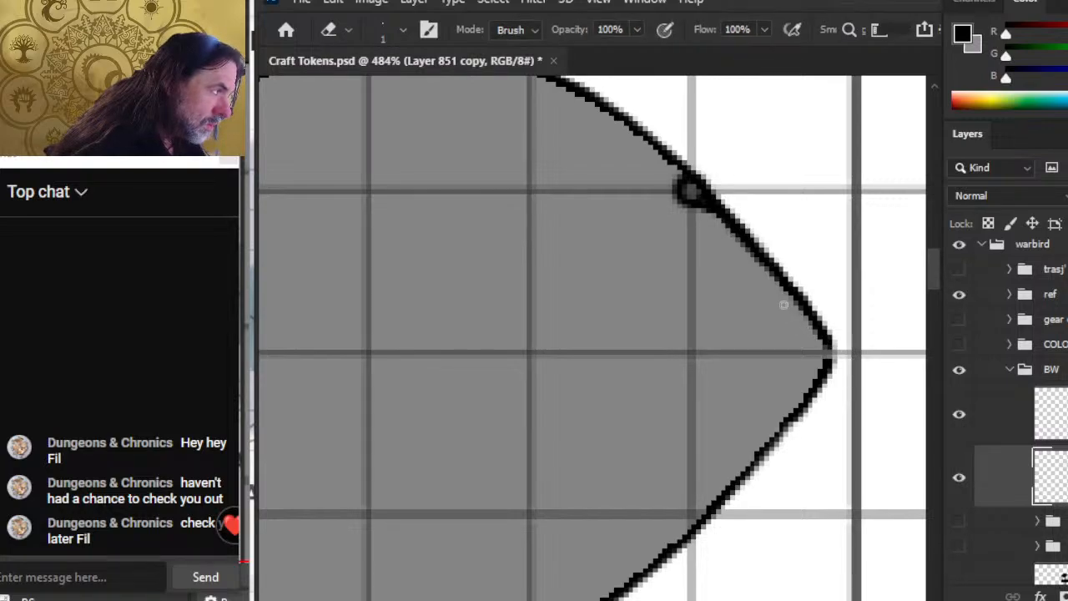
Even out the hull outline between the ring and the pointed tip with 1 px black brush strokes and small erasures
key(b)
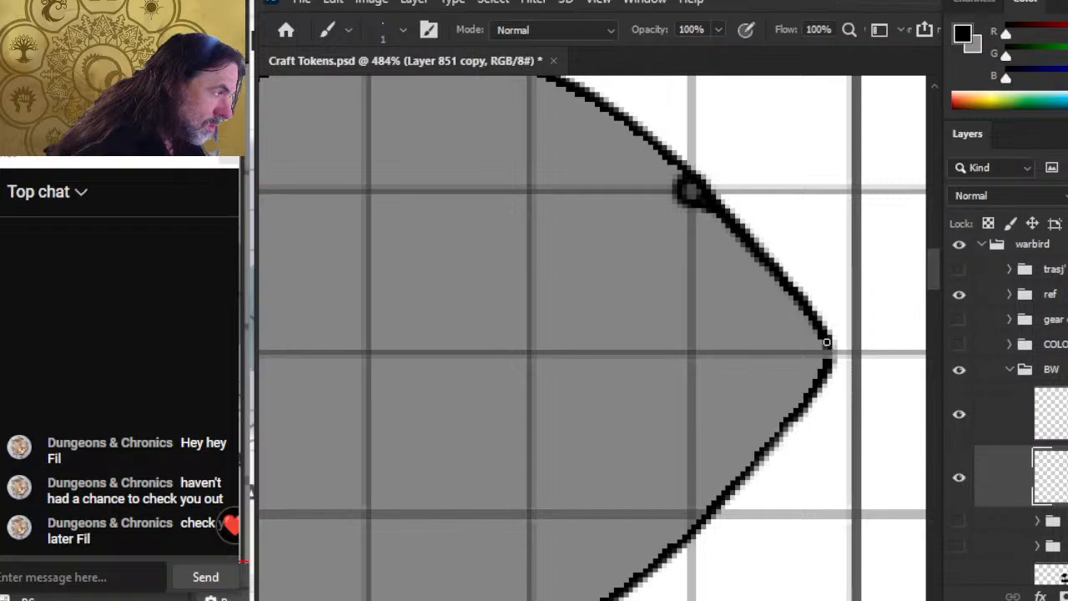
key(e)
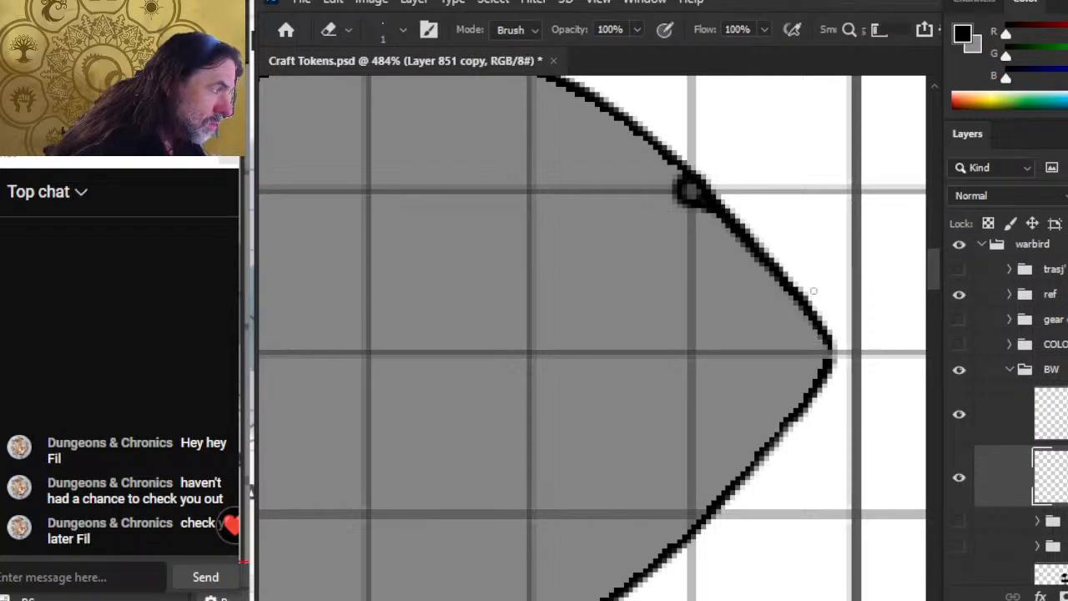
key(b)
drag(756, 253, 736, 221)
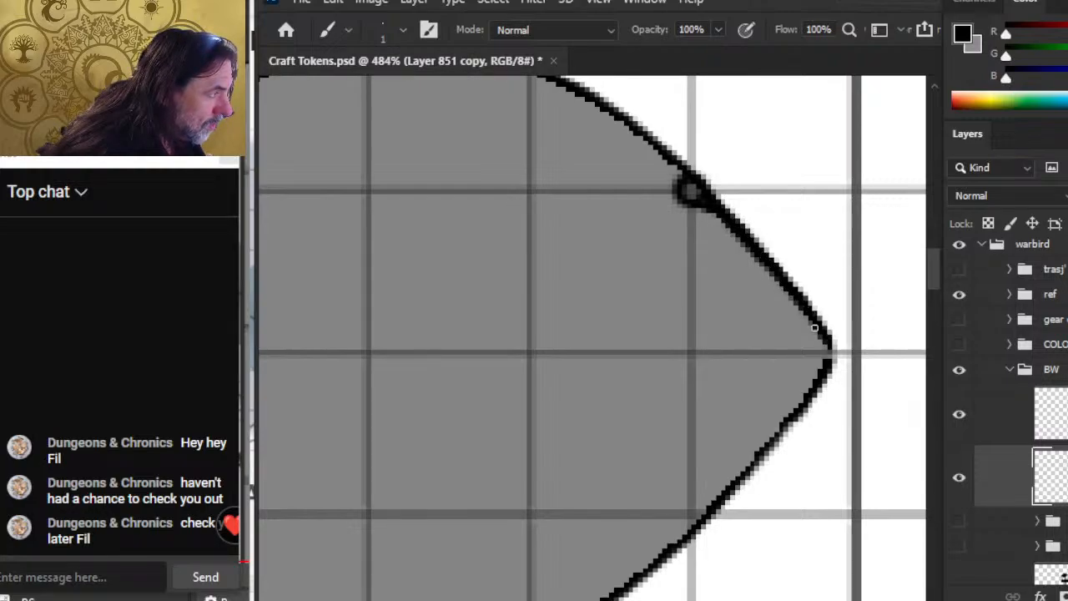
key(e)
key(z)
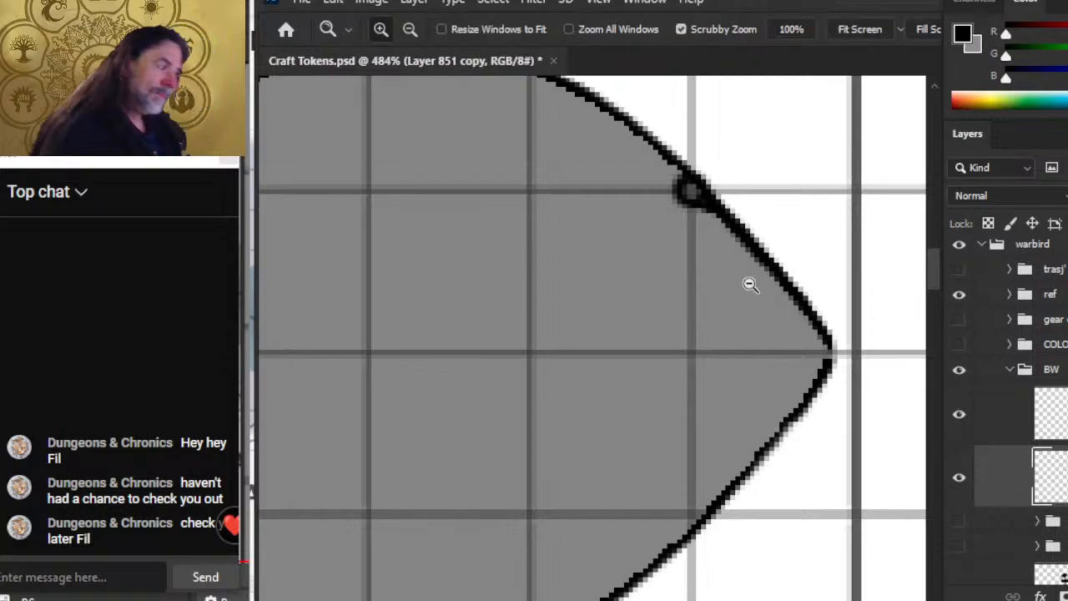
drag(784, 291, 741, 301)
key(b)
drag(770, 264, 868, 298)
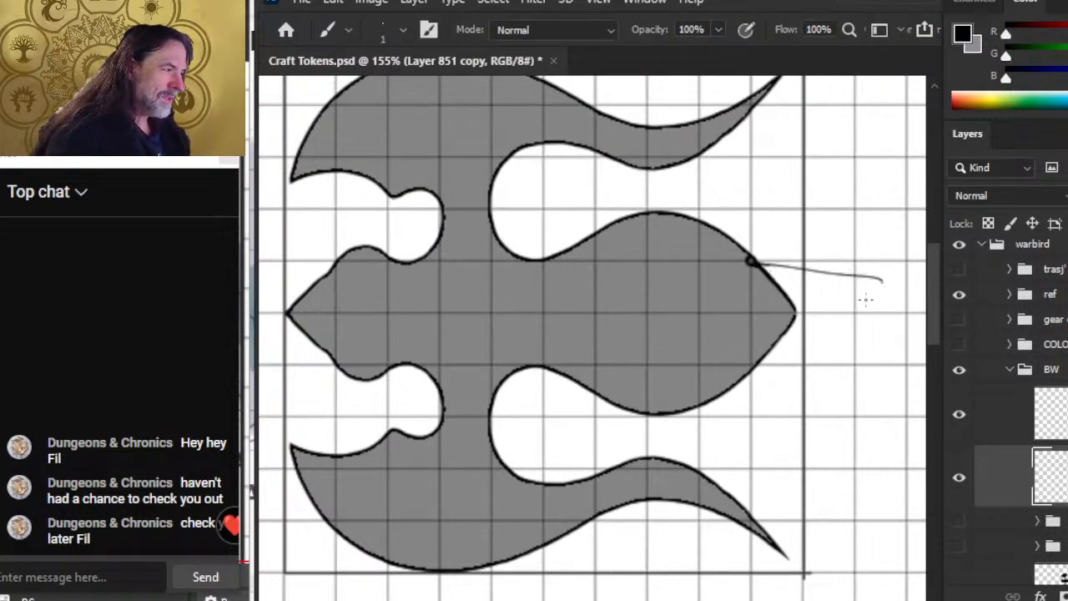
drag(749, 372, 910, 390)
drag(734, 284, 738, 362)
drag(649, 320, 851, 322)
drag(787, 306, 760, 364)
key(ctrl+z)
key(ctrl+z)
key(ctrl+z)
key(ctrl+z)
key(ctrl+z)
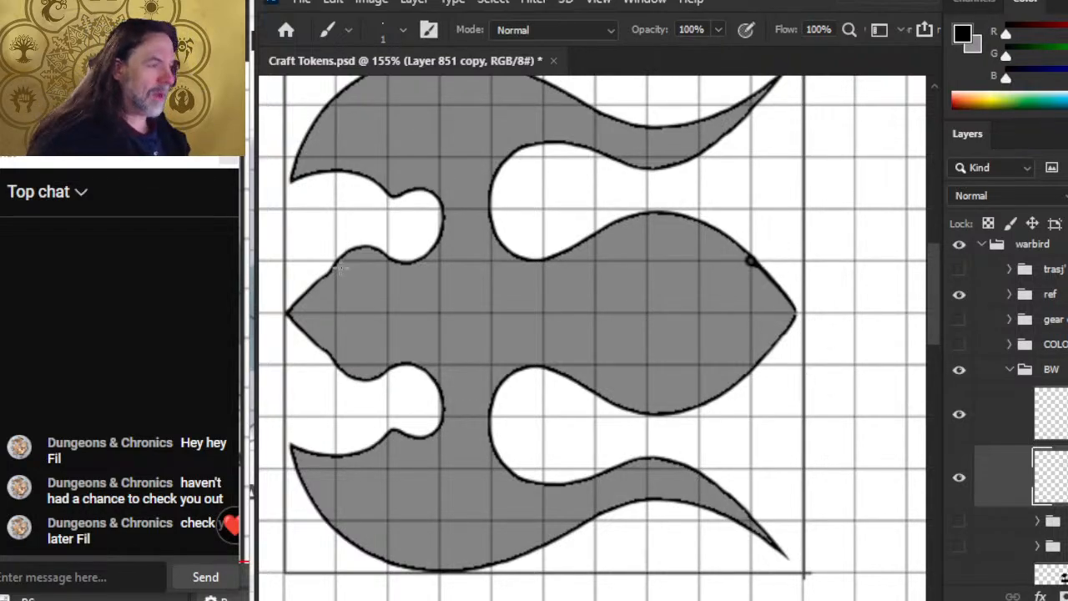
Blend the small ring into the adjoining hull outline with 1 px black strokes and touch up its edges with the eraser
drag(756, 255, 797, 259)
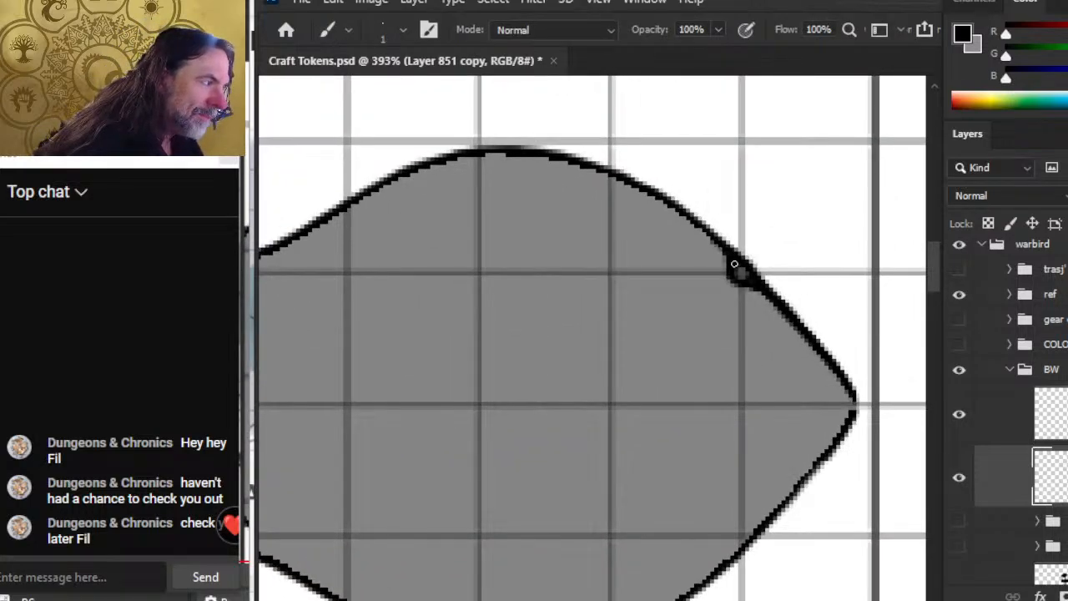
key(e)
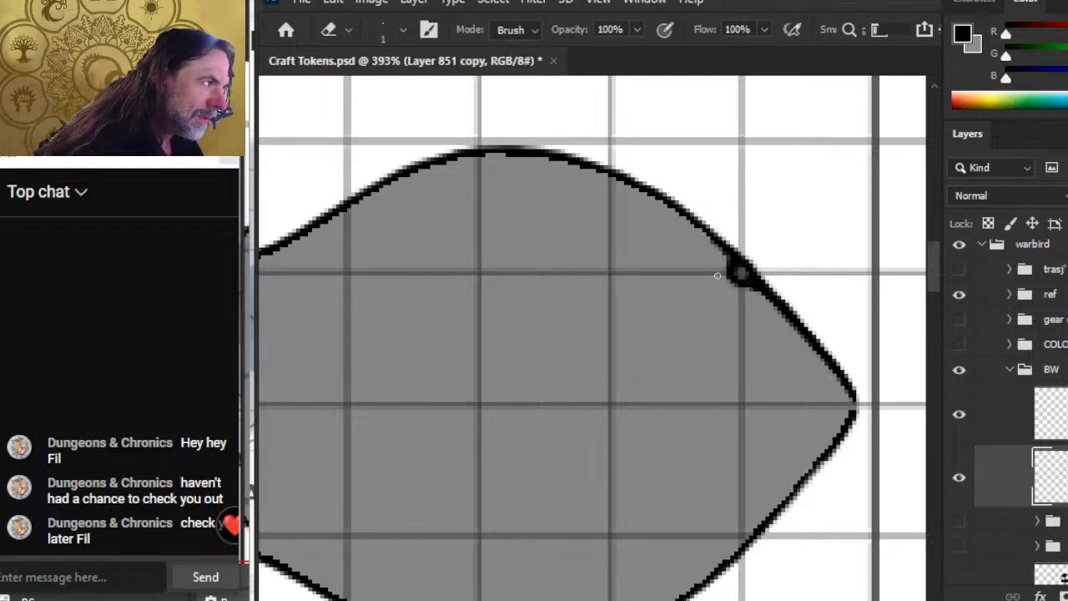
key(b)
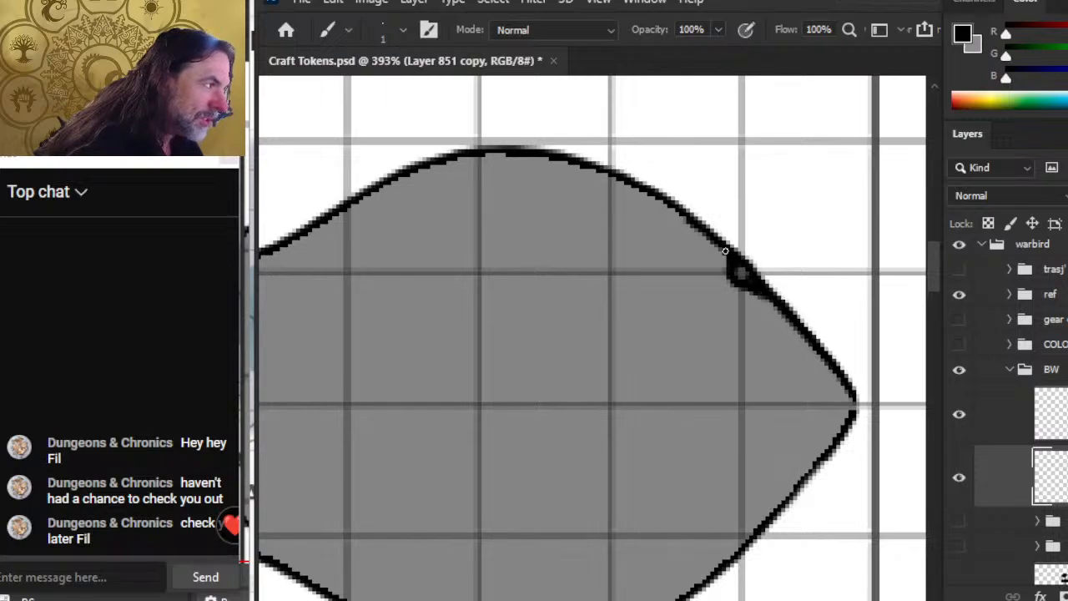
key(e)
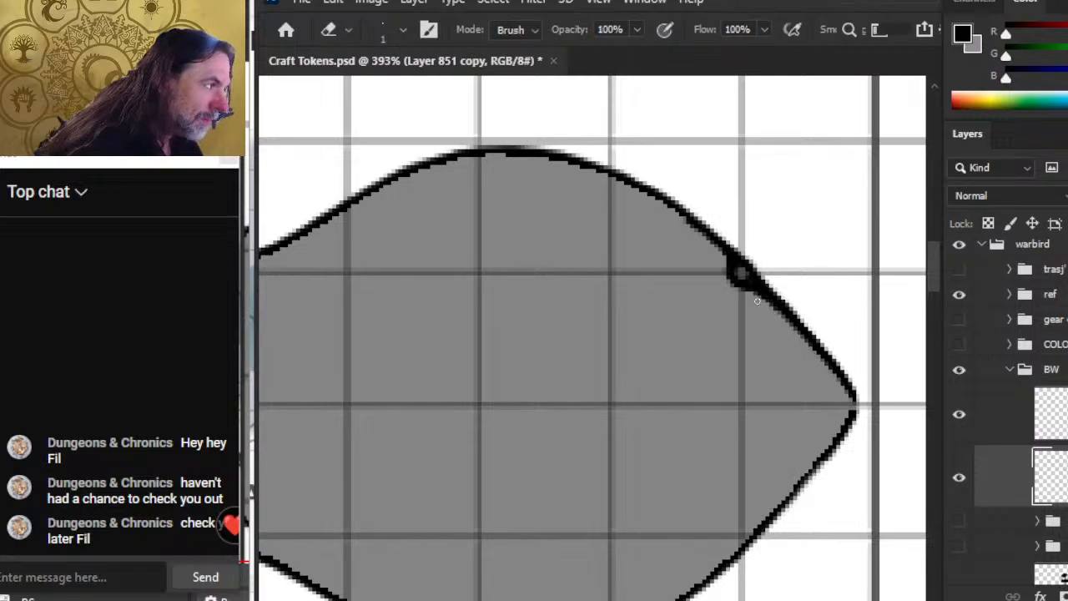
key(b)
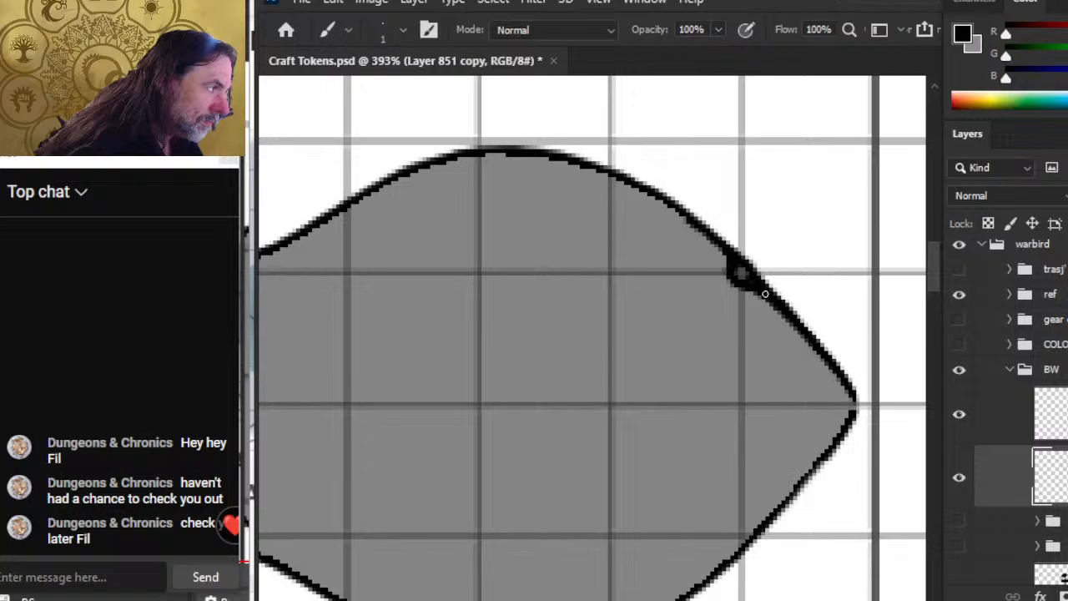
key(e)
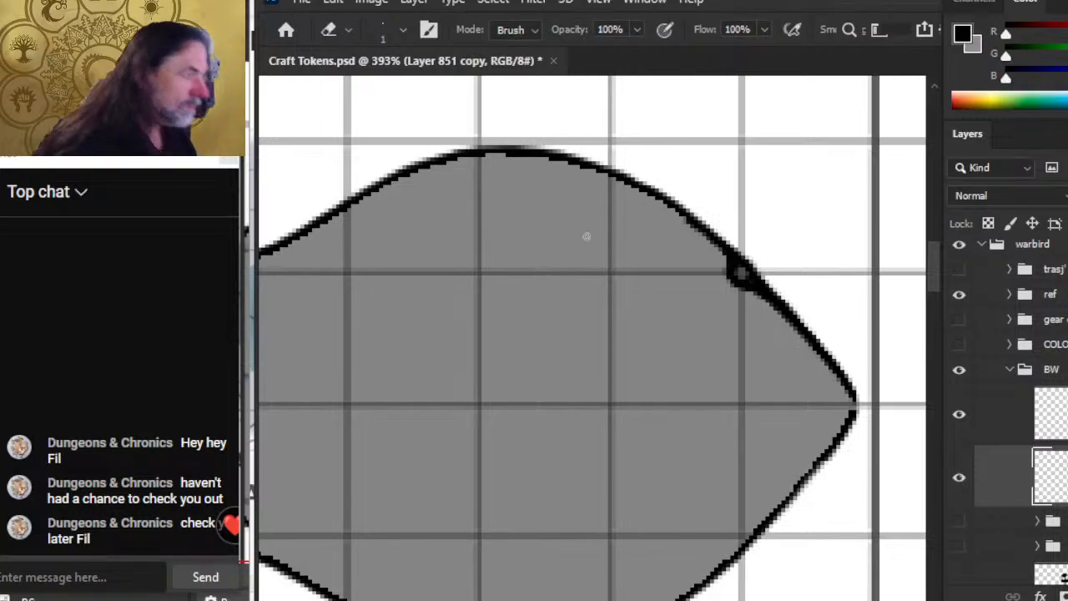
Thicken the inner side of the hull's upper outline from its crest to the ring in black, cleaning the edge with a 1 px eraser
key(b)
mouse_move(399, 181)
mouse_down()
mouse_move(434, 162)
mouse_move(516, 159)
mouse_move(540, 161)
mouse_move(493, 163)
mouse_move(584, 172)
mouse_move(659, 205)
mouse_move(726, 262)
mouse_up()
key(])
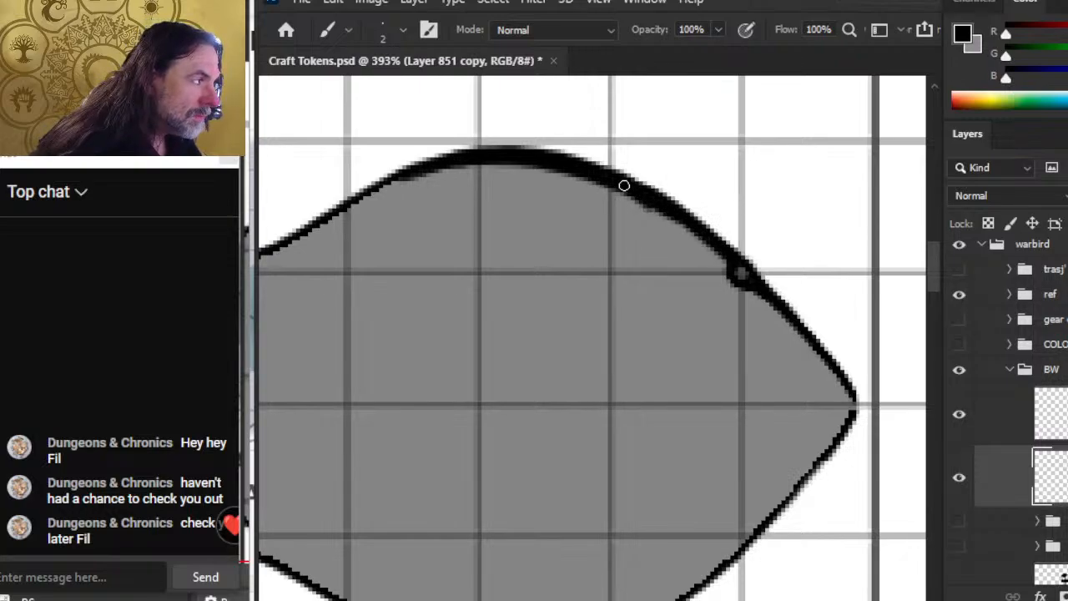
key(e)
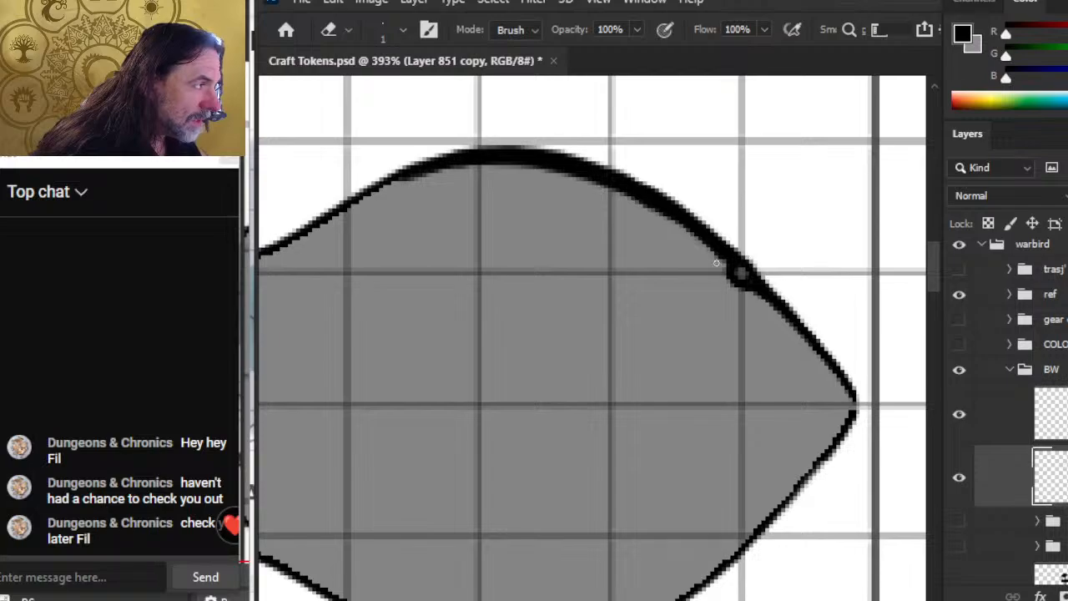
key(b)
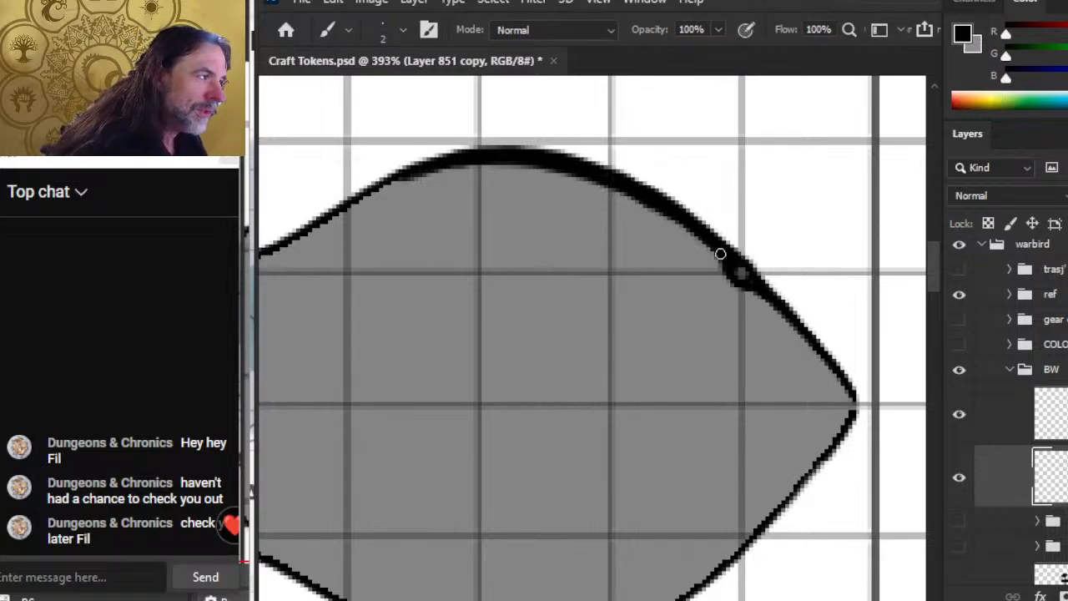
key(e)
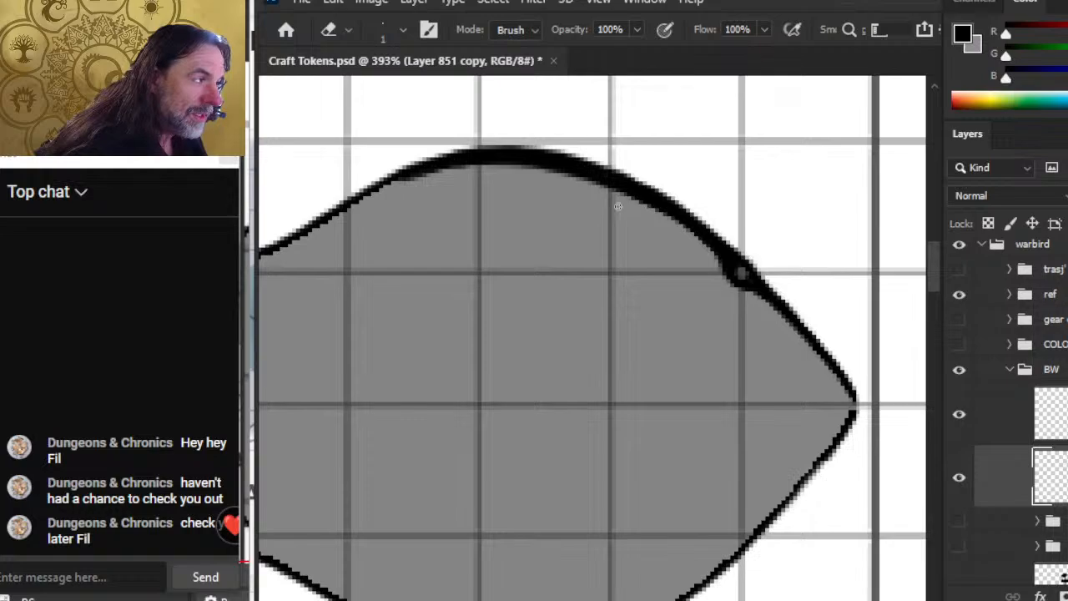
Taper the start of the thickened upper outline into the thin line with a 2 px brush and smooth its inner edge
drag(630, 254, 674, 321)
key(b)
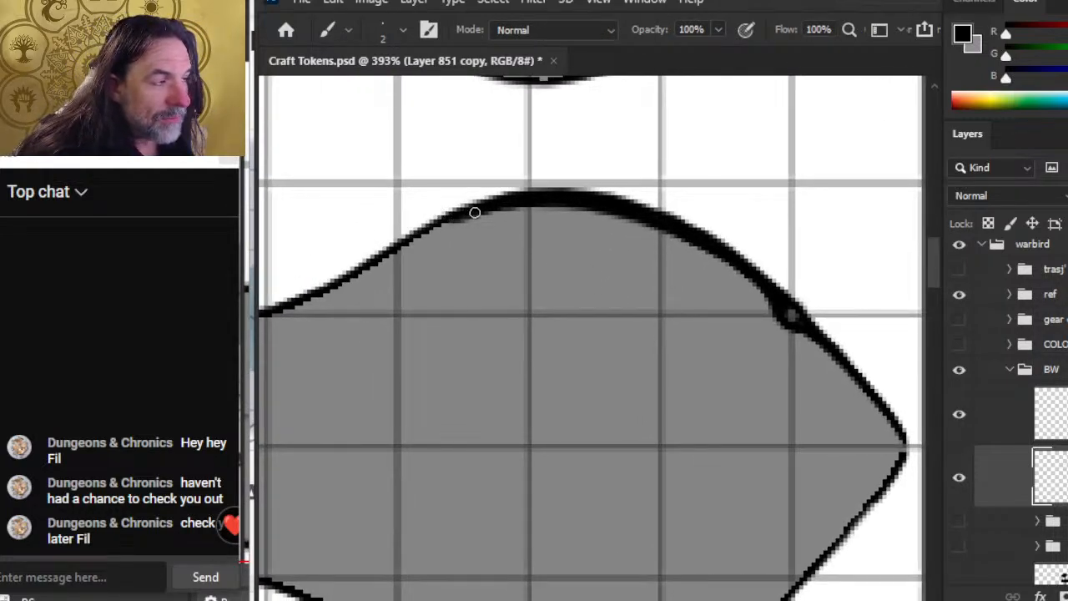
key(e)
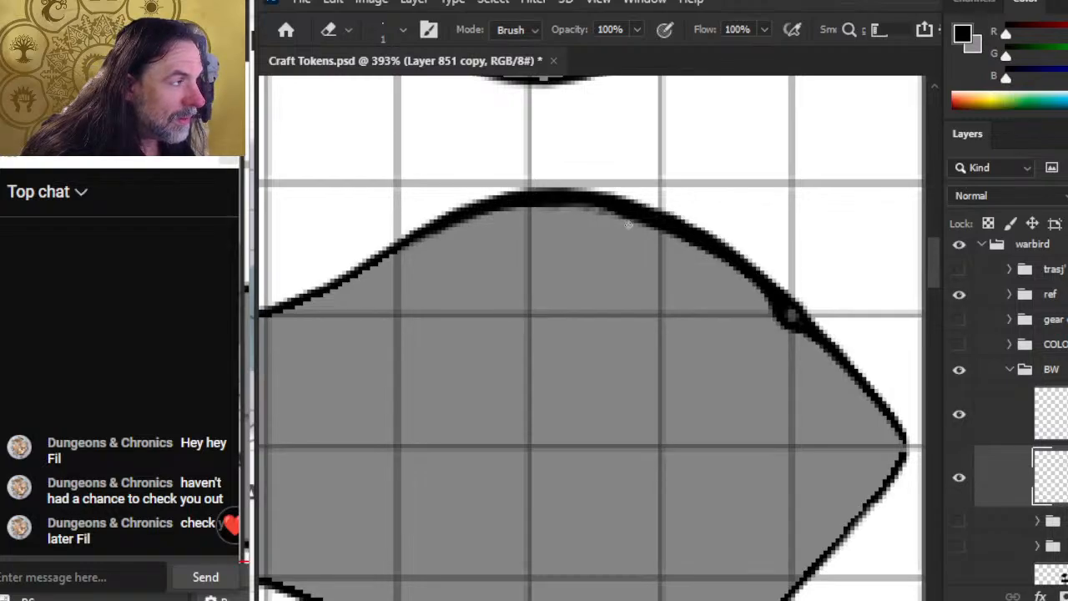
key(b)
drag(598, 212, 633, 220)
key(e)
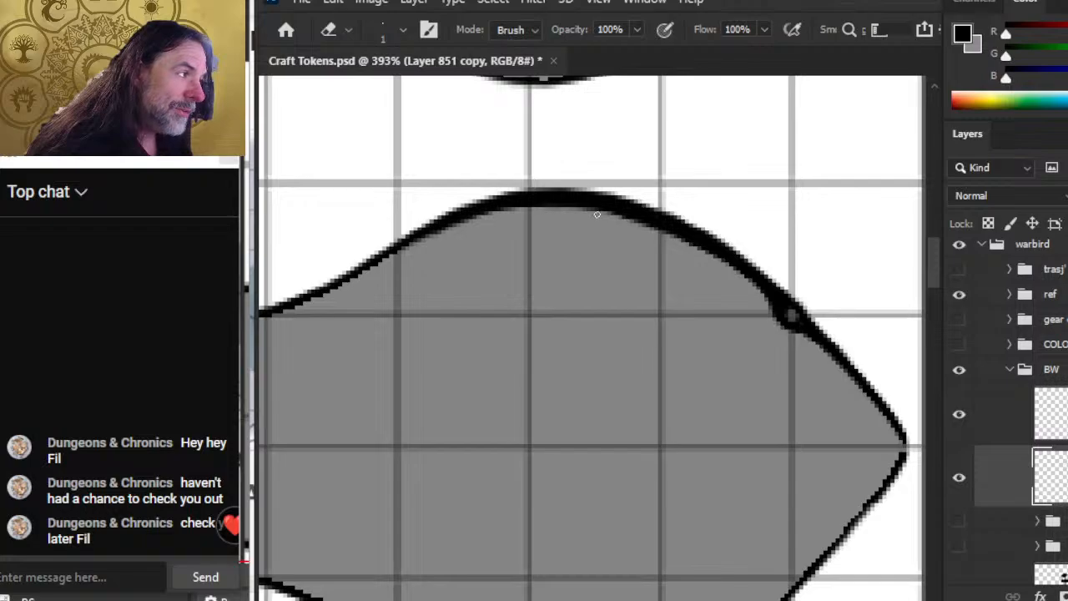
Even out the thick outline around the hull's upper crest with 2 px black strokes and 1 px erasures
key(b)
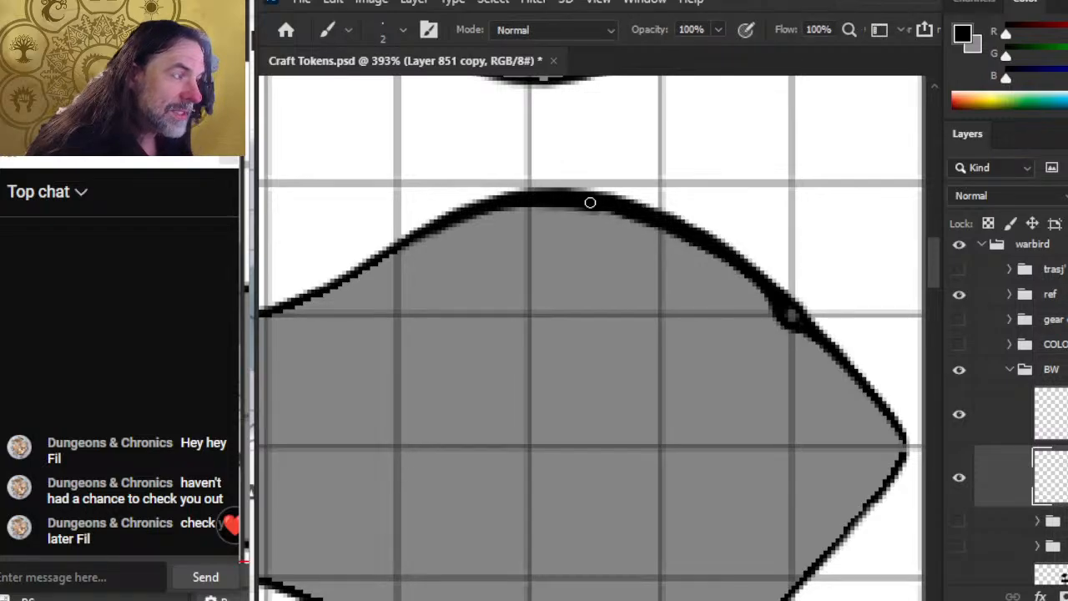
mouse_move(590, 202)
mouse_down()
mouse_move(515, 200)
mouse_move(438, 229)
mouse_up()
key(e)
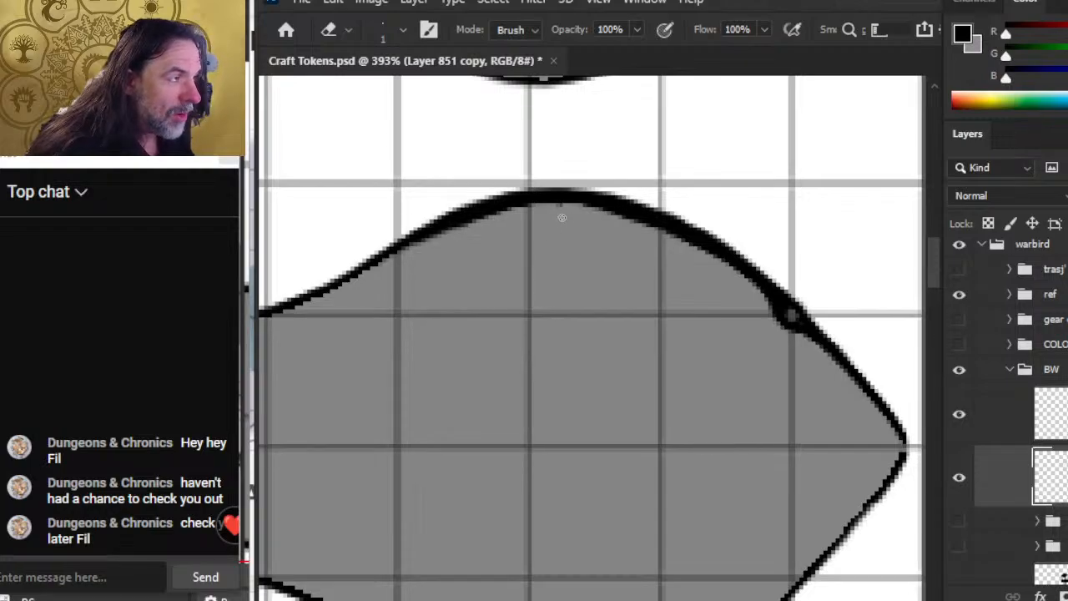
key(b)
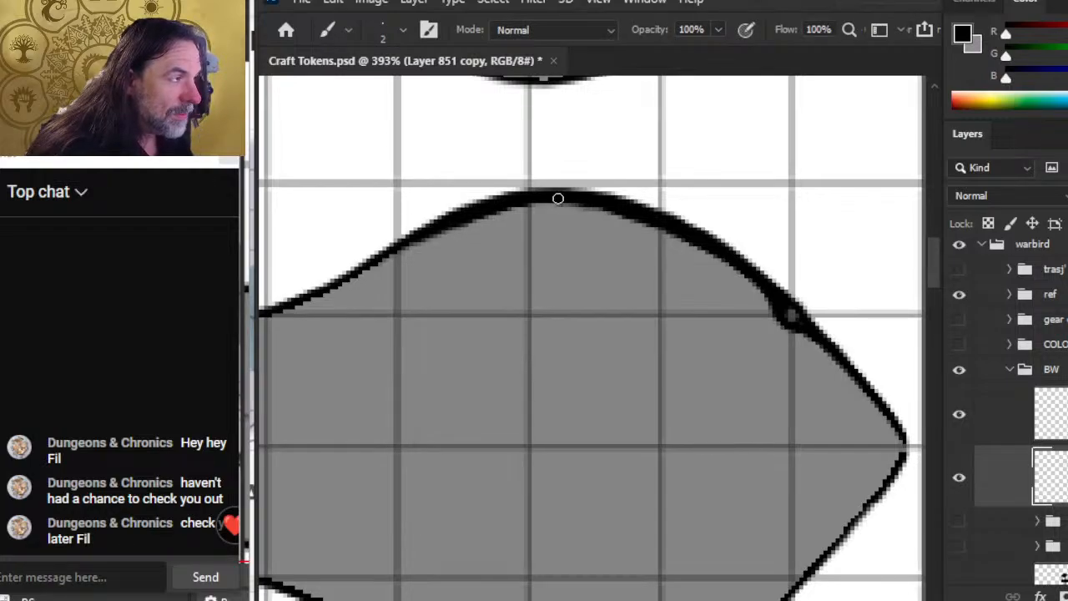
drag(533, 203, 575, 202)
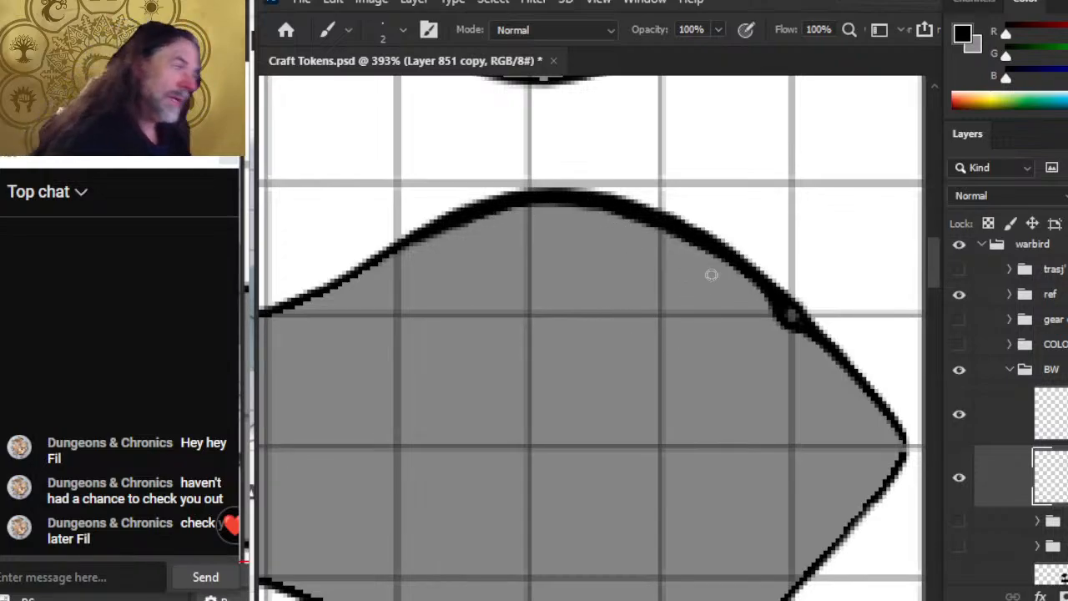
Build up the thick outline between the crest and the ring with a 2 px brush, then trim its inner edge with a 3 px eraser
drag(699, 244, 773, 312)
key(e)
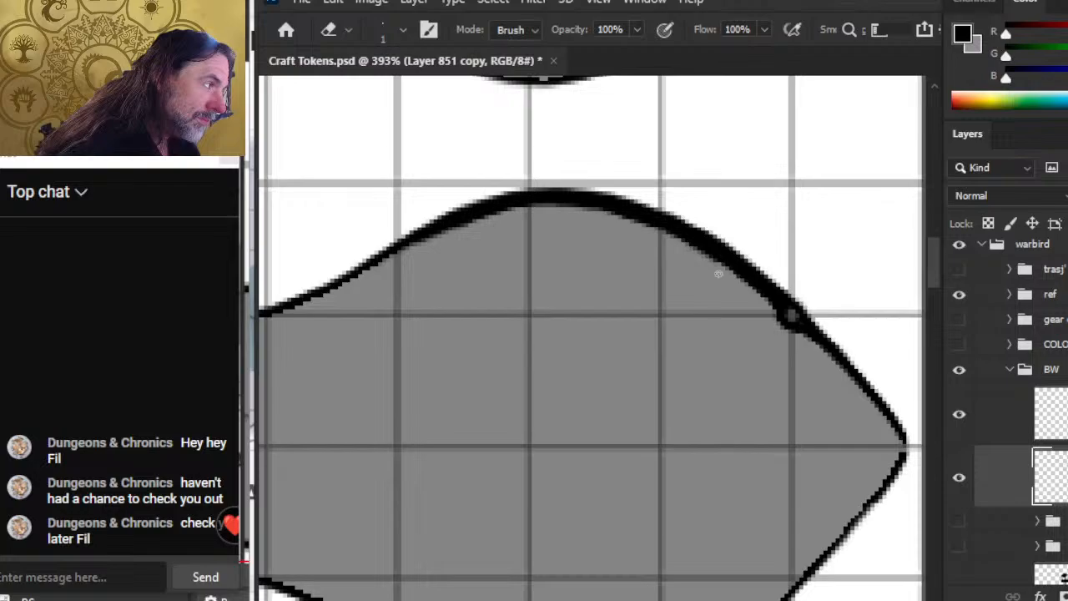
key(b)
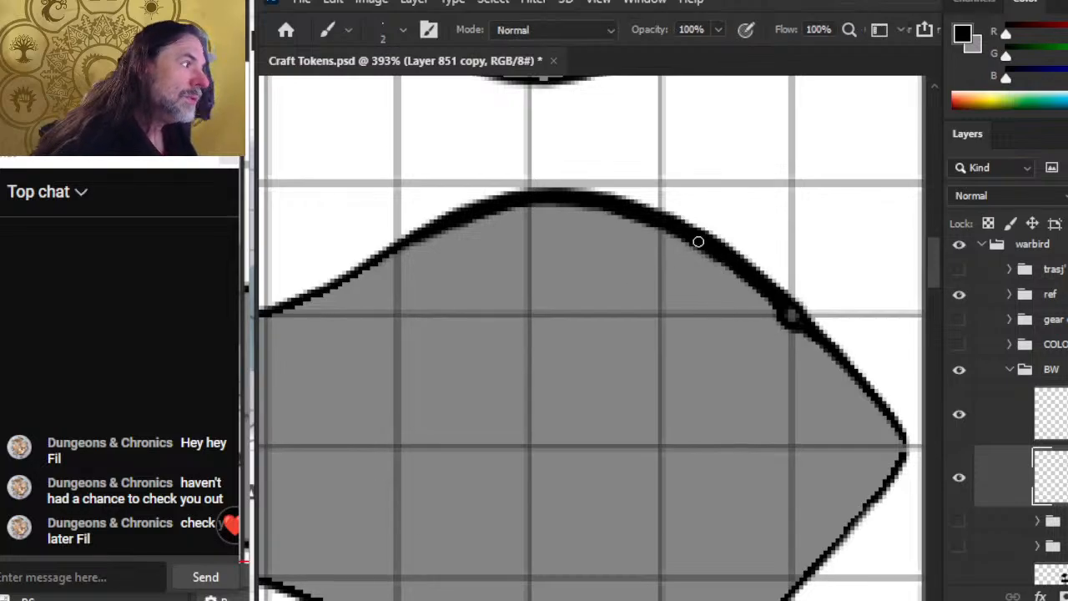
drag(616, 218, 682, 241)
drag(582, 210, 682, 244)
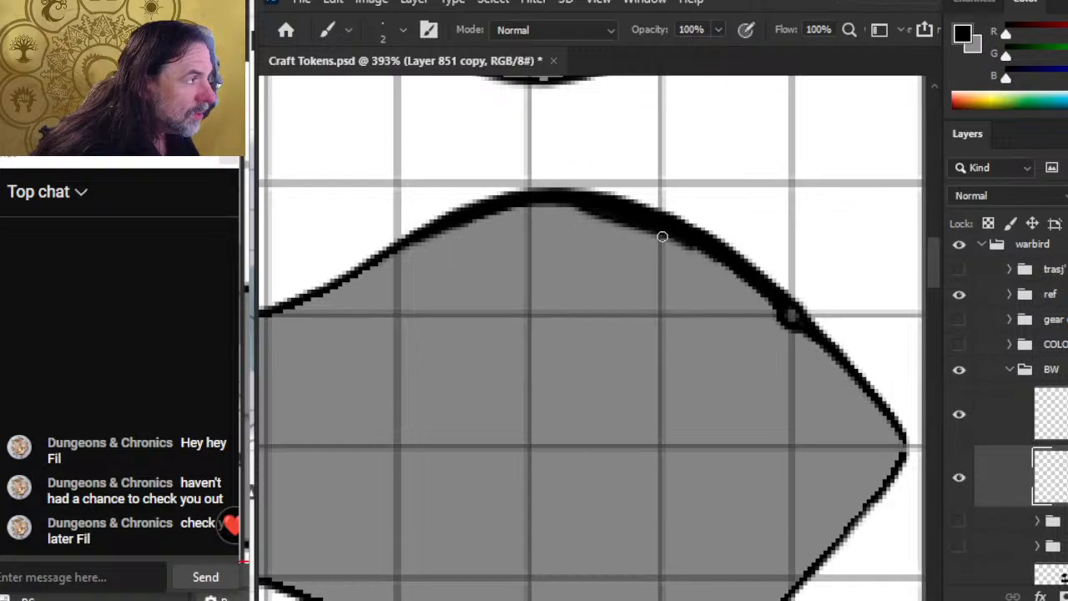
key(e)
mouse_move(570, 217)
mouse_down()
mouse_move(666, 242)
mouse_move(726, 282)
mouse_move(694, 253)
mouse_move(773, 313)
mouse_up()
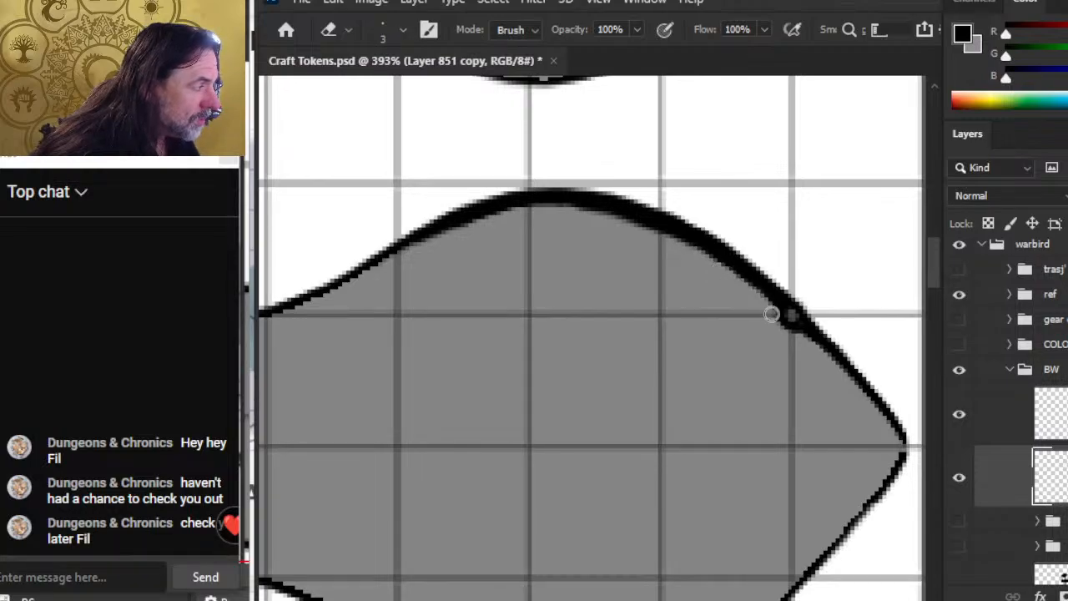
Extend the thick upper outline back to the hull's narrow neck with a 2 px brush and trim it to a taper with the eraser
key(z)
drag(663, 275, 564, 271)
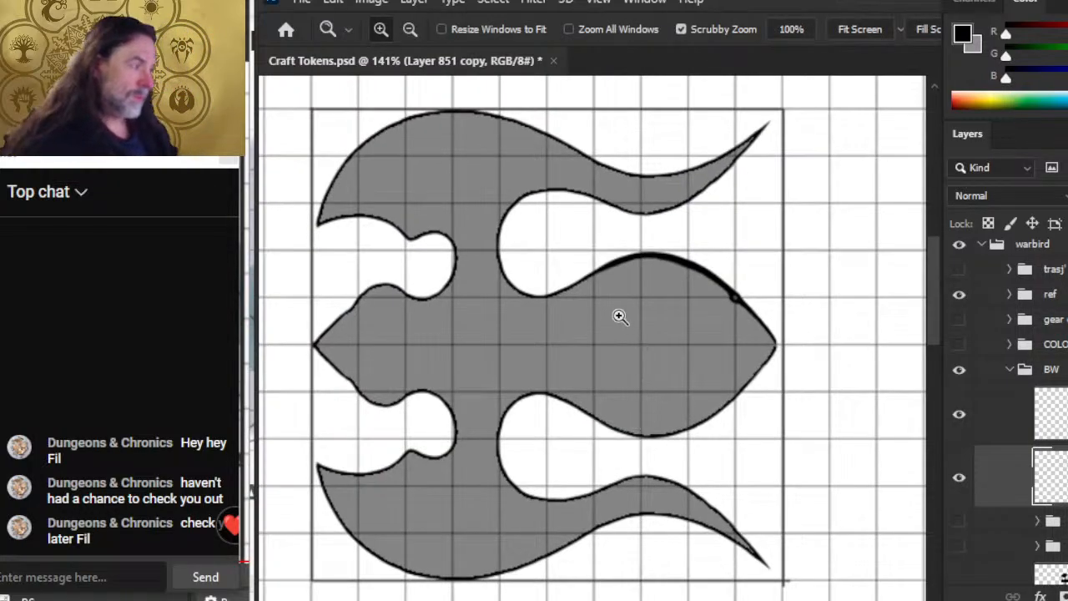
drag(621, 321, 667, 322)
key(b)
mouse_move(538, 249)
mouse_down()
mouse_move(468, 283)
mouse_move(591, 219)
mouse_up()
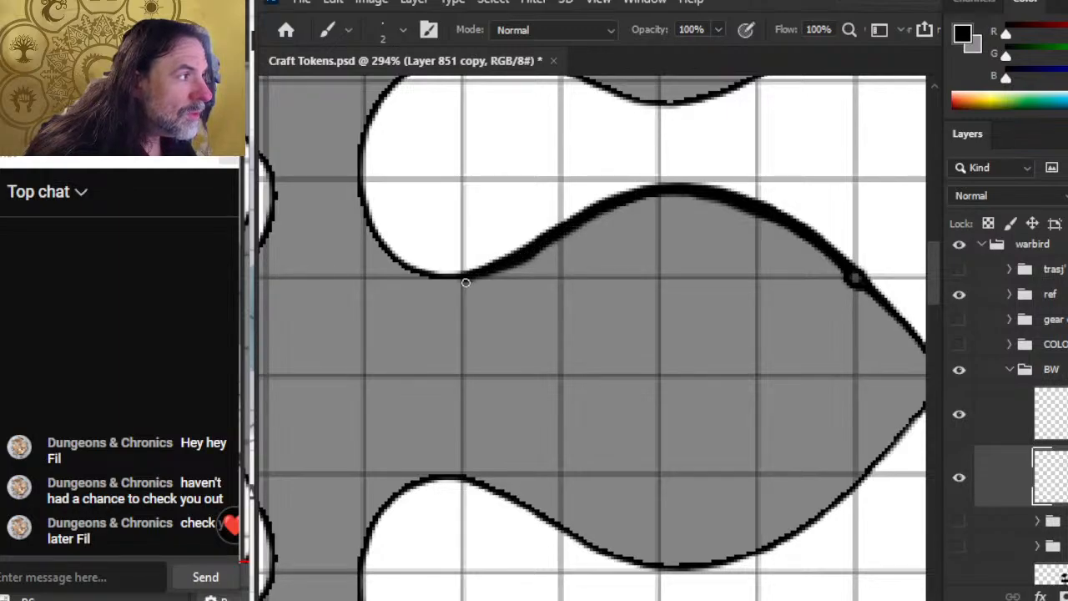
key(e)
mouse_move(501, 275)
mouse_down()
mouse_move(574, 237)
mouse_move(547, 250)
mouse_up()
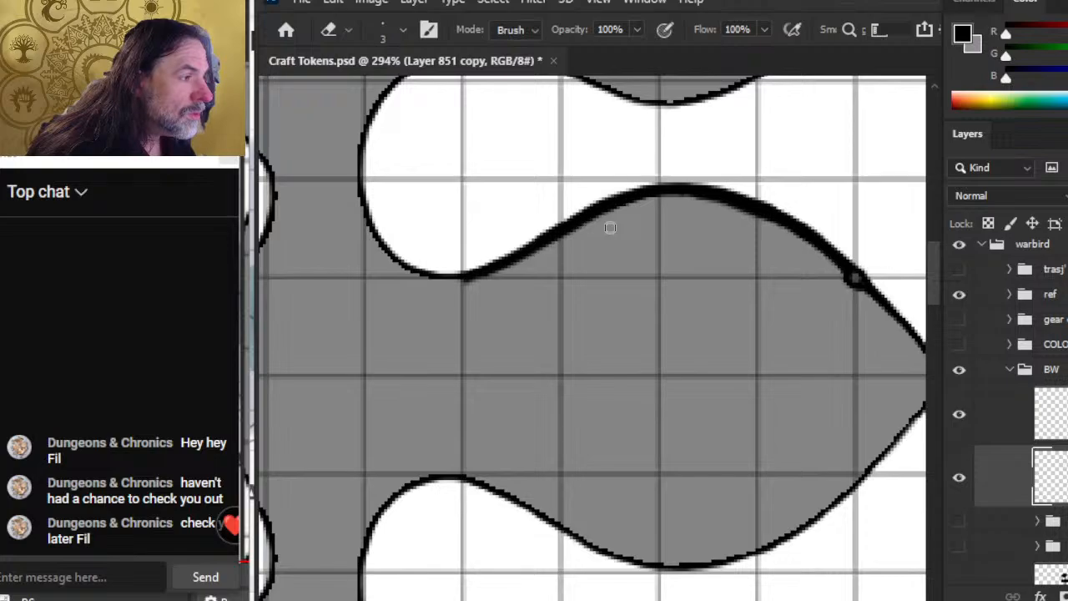
Merge the line-art detail layer Layer 853 down into the outline layer Layer 851 copy
right_click(1033, 413)
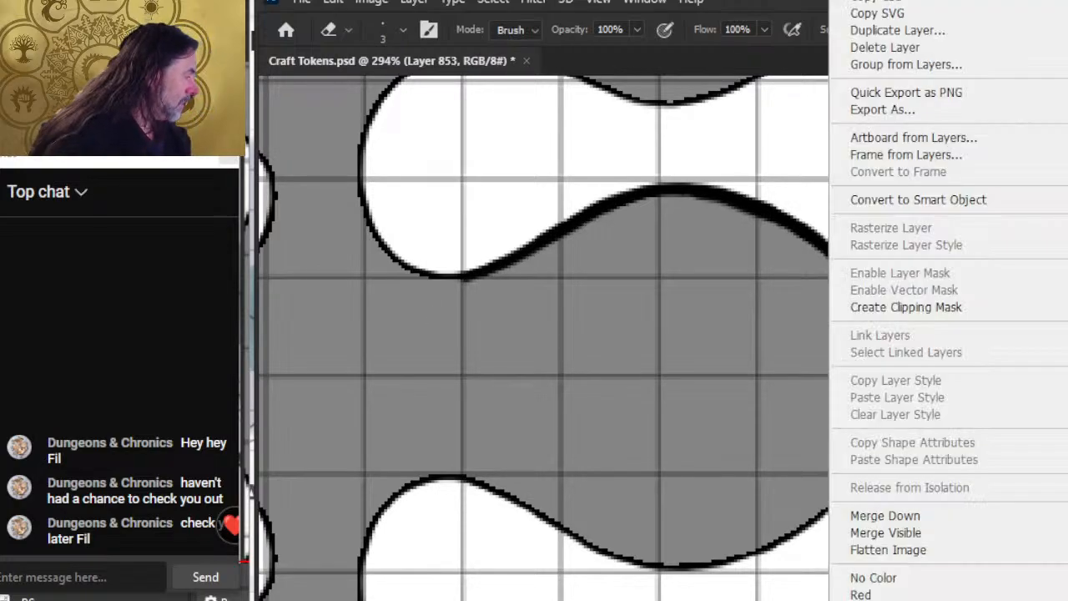
click(954, 516)
drag(782, 382, 627, 291)
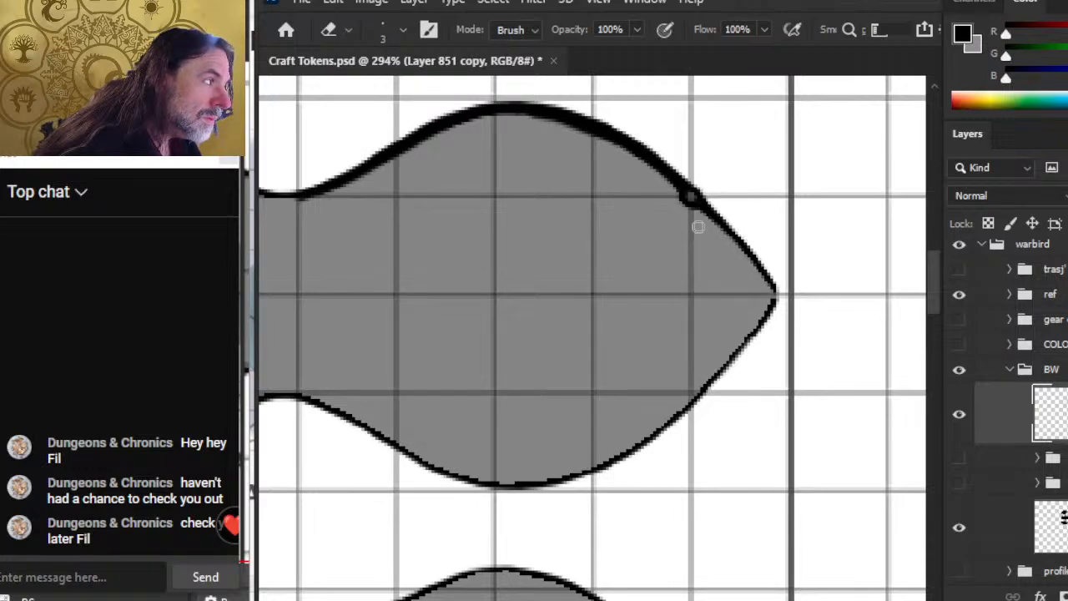
Thicken and taper the outline from the small ring to the hull's pointed right tip with a 1 px brush and 3 px eraser
key(b)
drag(770, 284, 775, 293)
key(e)
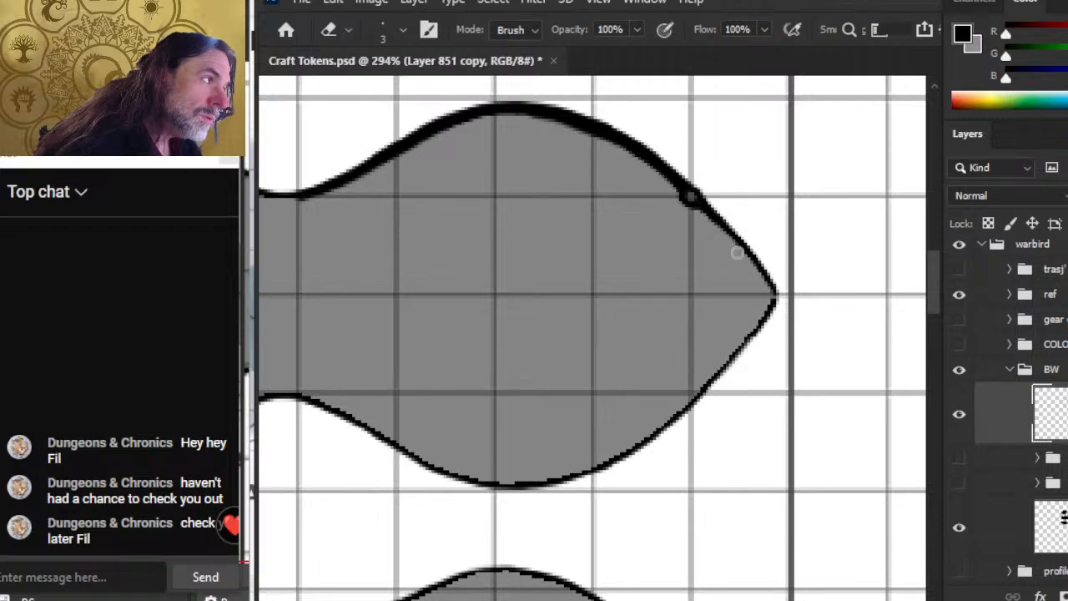
key(b)
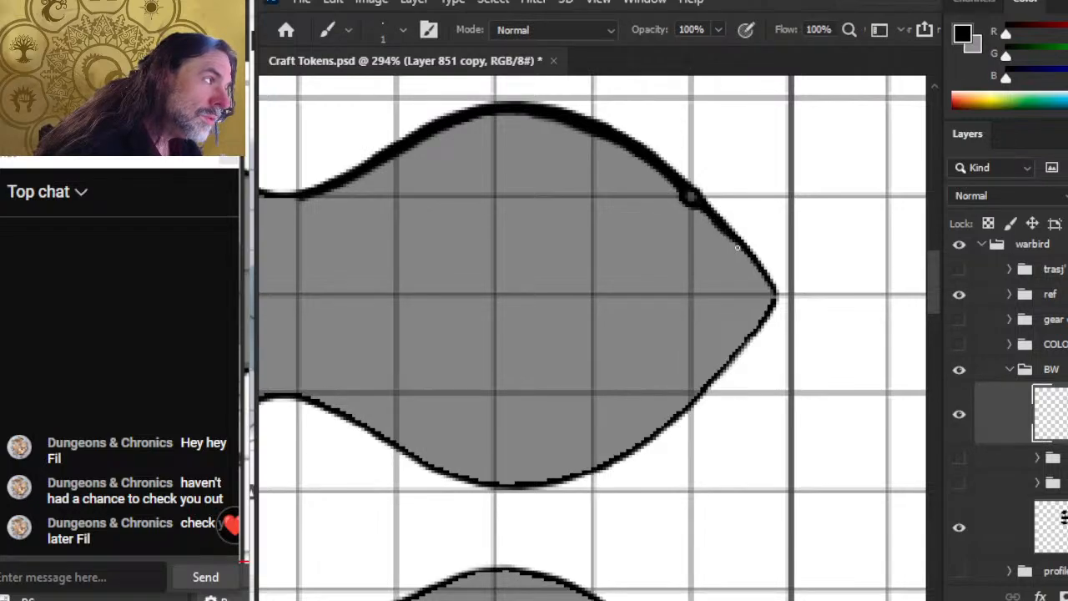
key(e)
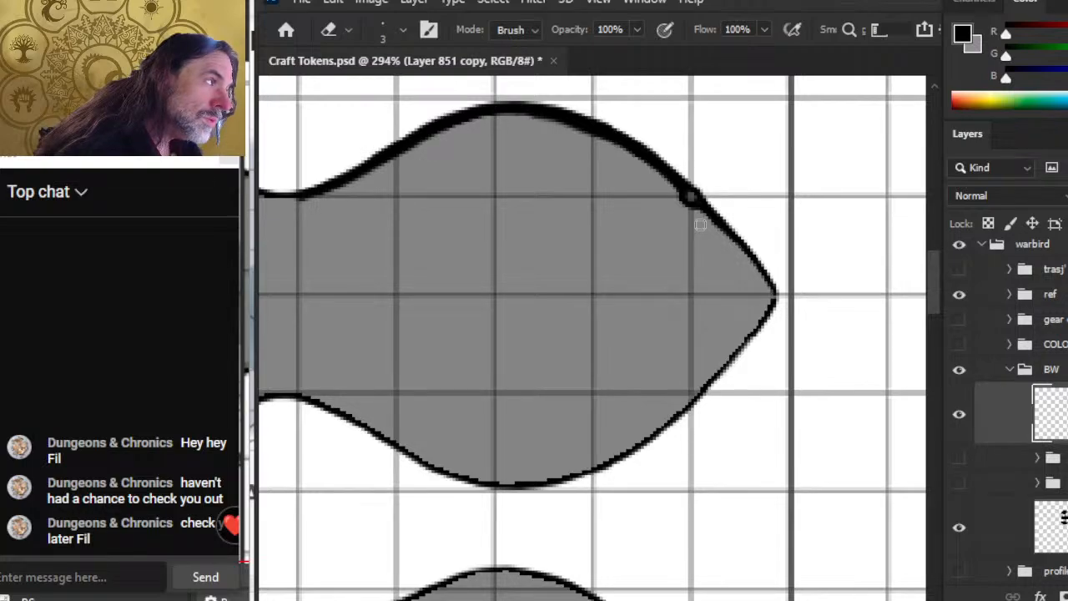
key(b)
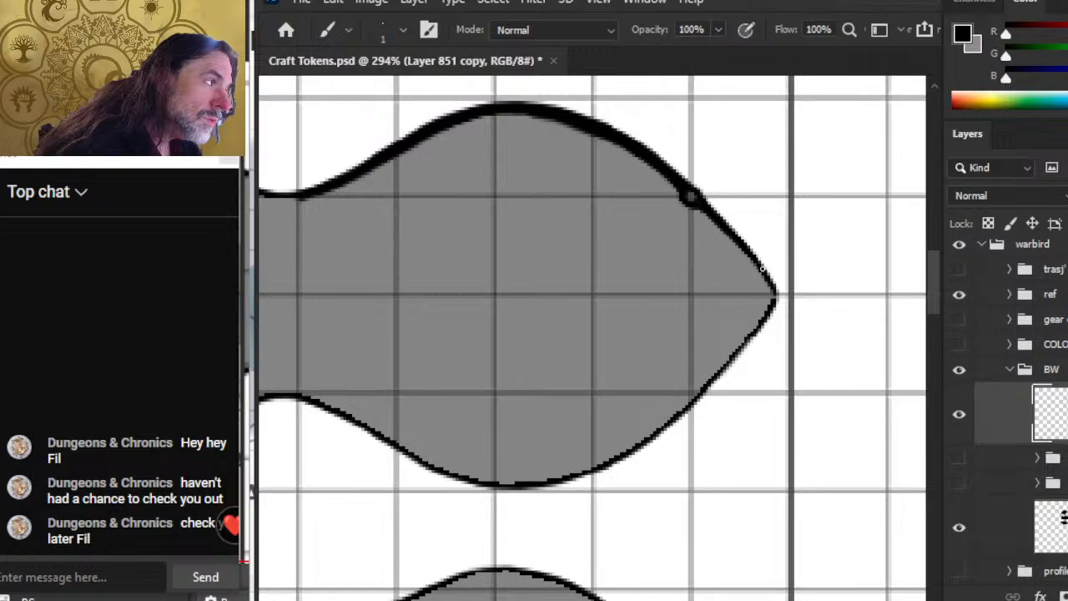
key(e)
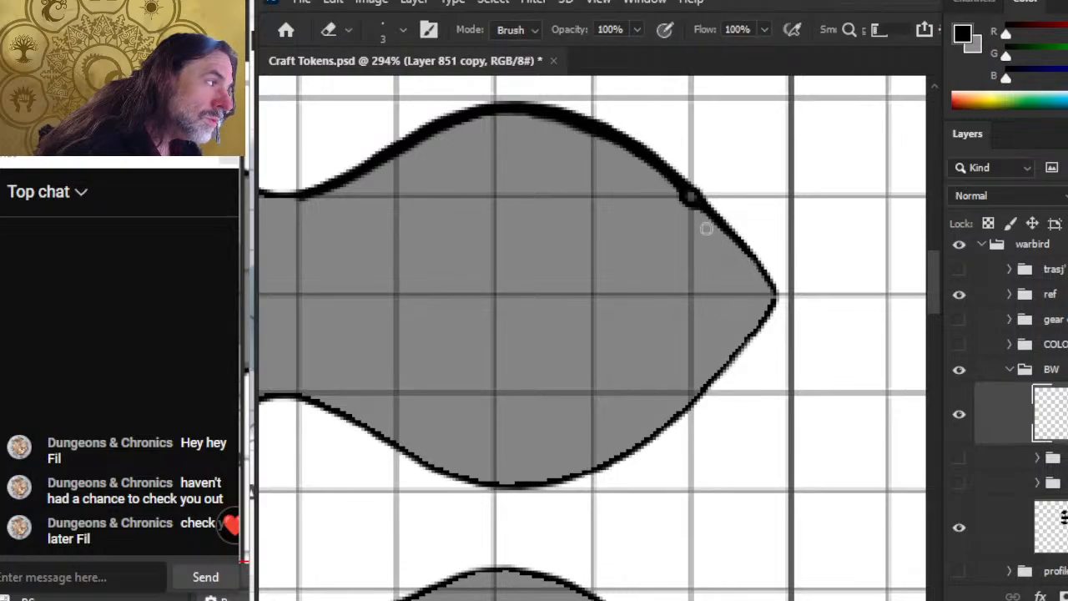
key(b)
drag(749, 255, 768, 287)
key(e)
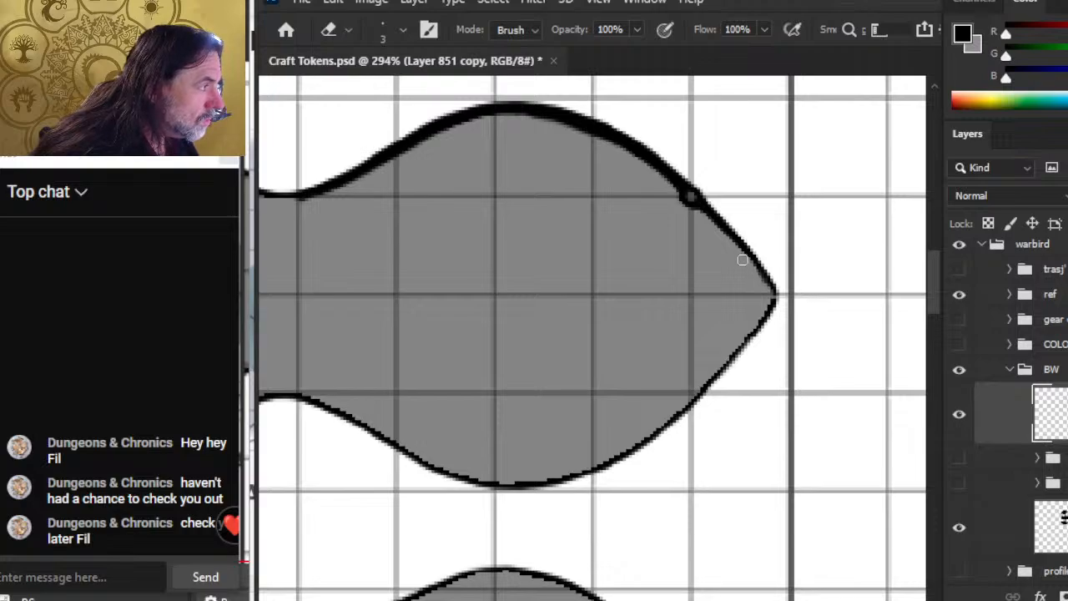
key(b)
drag(728, 235, 774, 290)
key(e)
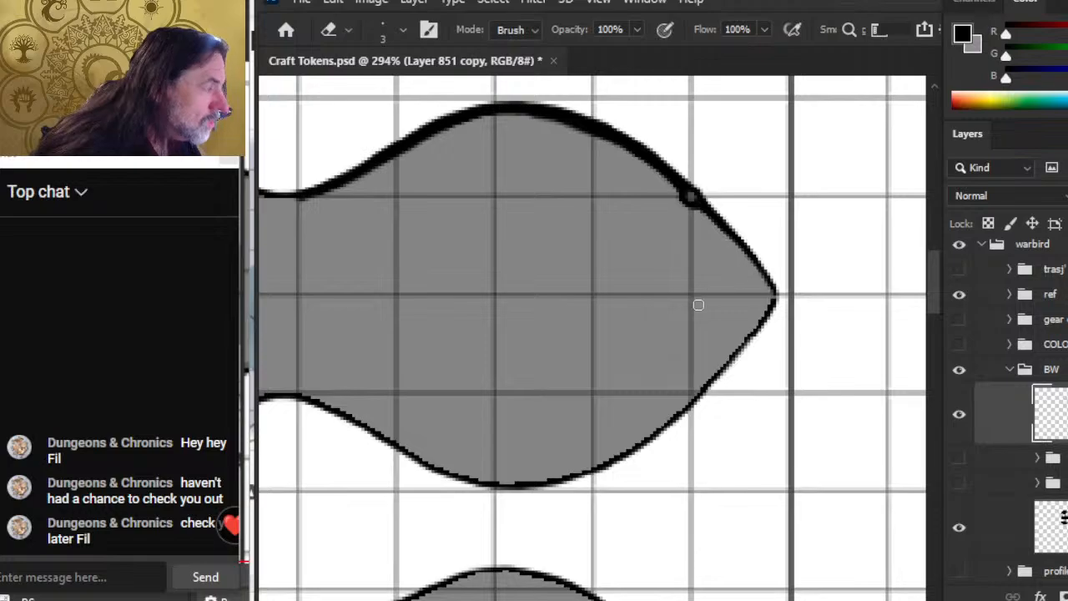
Extend the thick upper outline around the hull's neck and up into the strut curve with 1 px black strokes
mouse_move(481, 245)
mouse_down()
mouse_move(732, 286)
mouse_move(724, 280)
mouse_up()
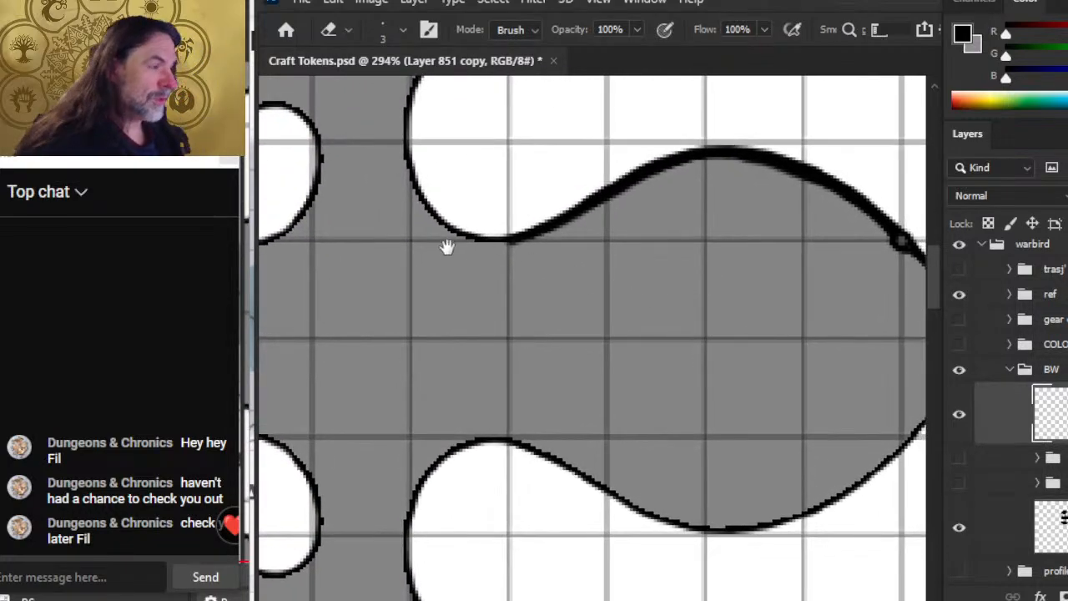
key(b)
drag(461, 232, 506, 244)
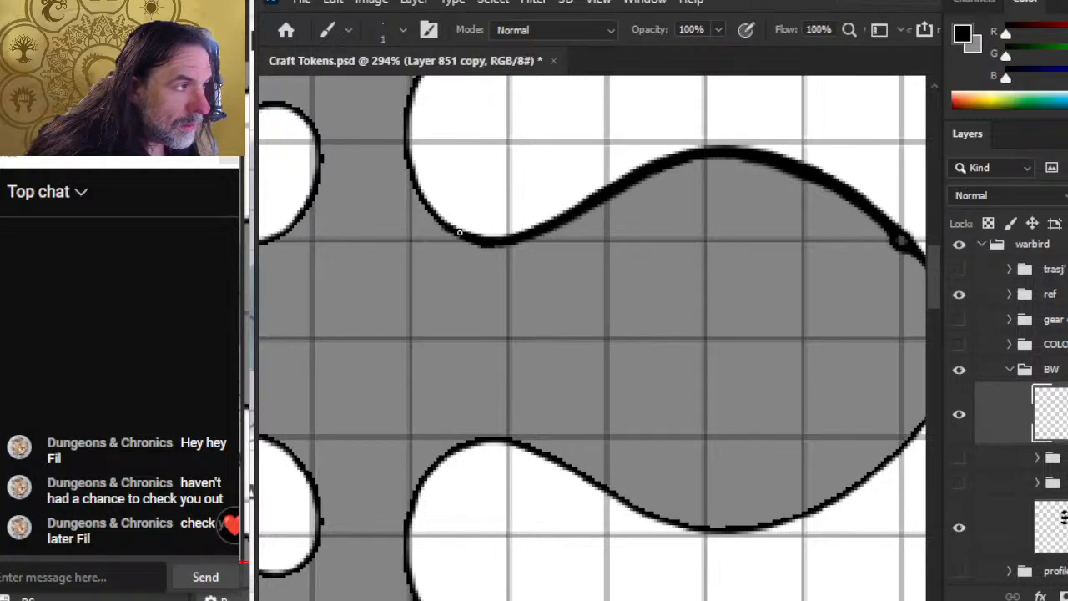
drag(424, 207, 460, 232)
key(e)
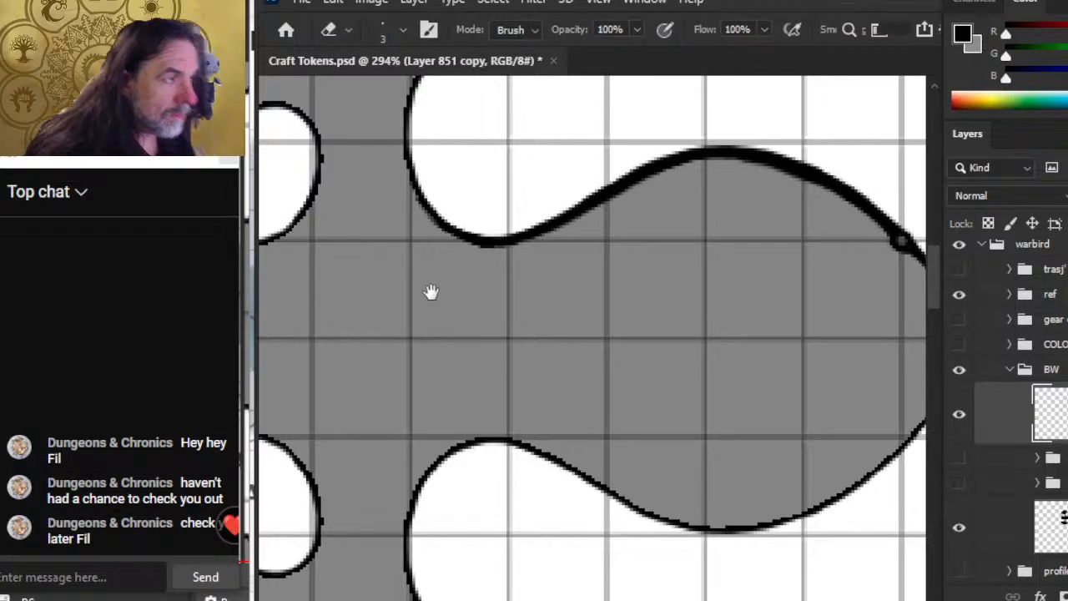
Draw a tapered black arc across the base of the upper strut with a 1 px brush, cleaning its edge with a 3 px eraser
drag(429, 291, 590, 298)
key(b)
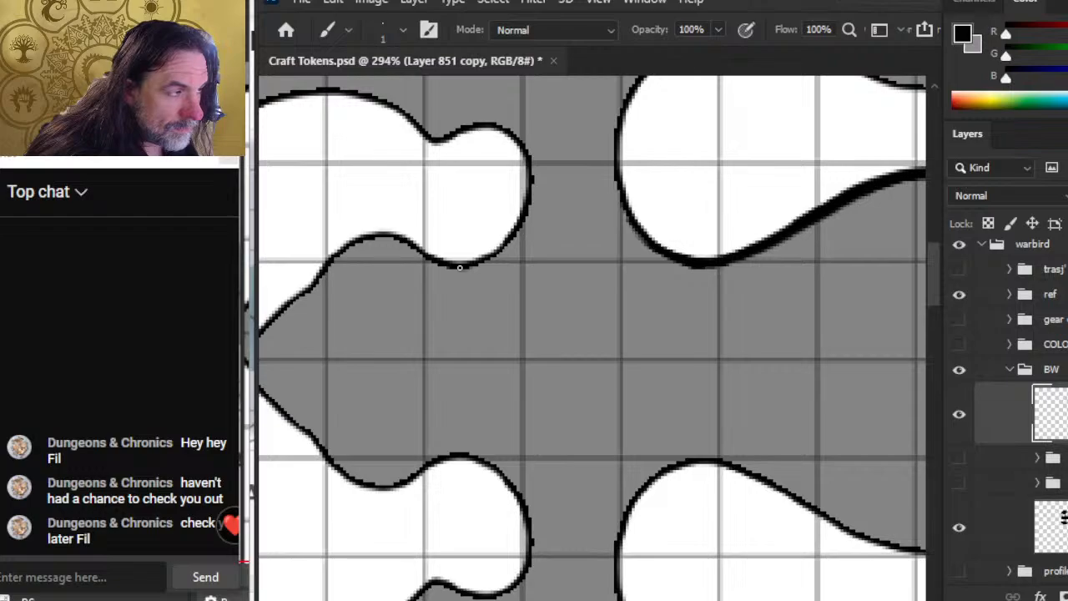
drag(467, 267, 536, 241)
mouse_move(492, 262)
mouse_down()
mouse_move(546, 232)
mouse_move(542, 244)
mouse_move(521, 242)
mouse_move(549, 225)
mouse_move(501, 252)
mouse_move(576, 222)
mouse_move(567, 219)
mouse_move(526, 239)
mouse_move(606, 219)
mouse_move(651, 248)
mouse_up()
key(e)
key(b)
drag(595, 217, 625, 225)
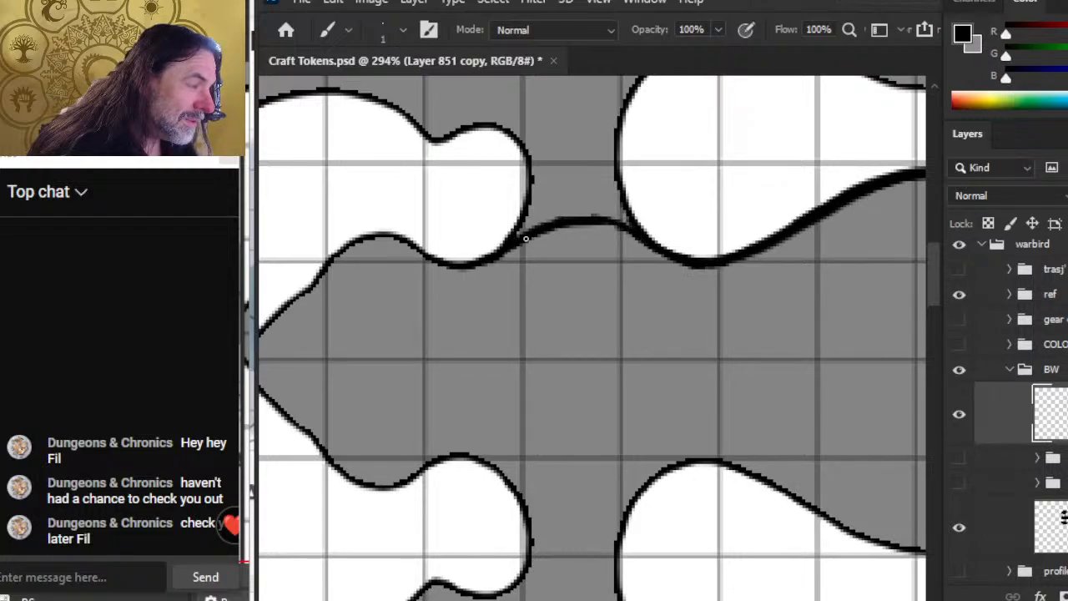
mouse_move(526, 240)
mouse_down()
mouse_move(472, 272)
mouse_move(472, 257)
mouse_up()
key(e)
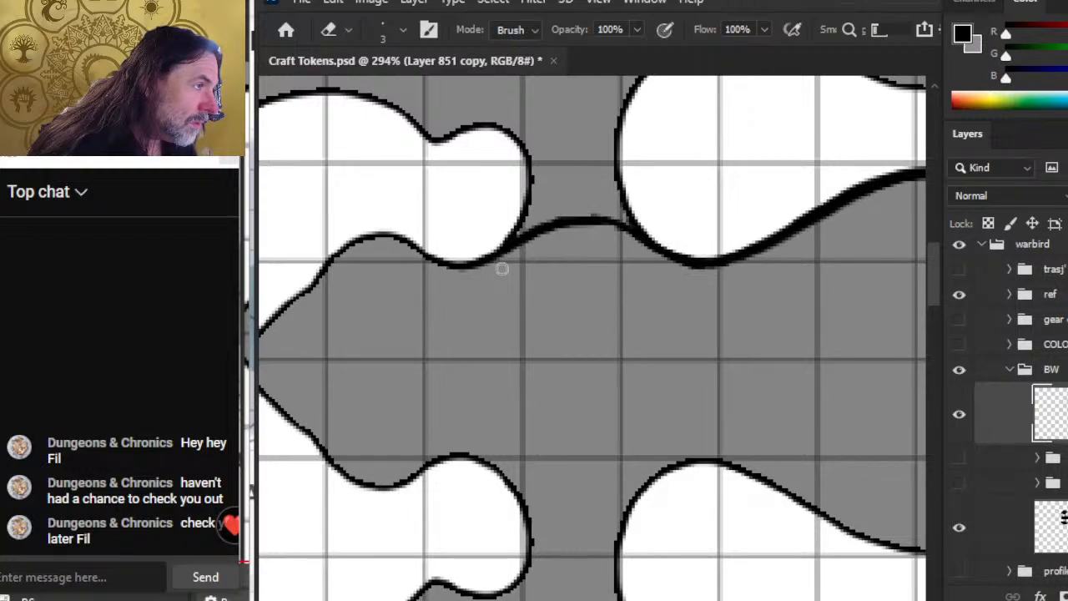
Draw a curved black line across the top of the upper strut, blending into the upper wing's lower outline on both sides
key(b)
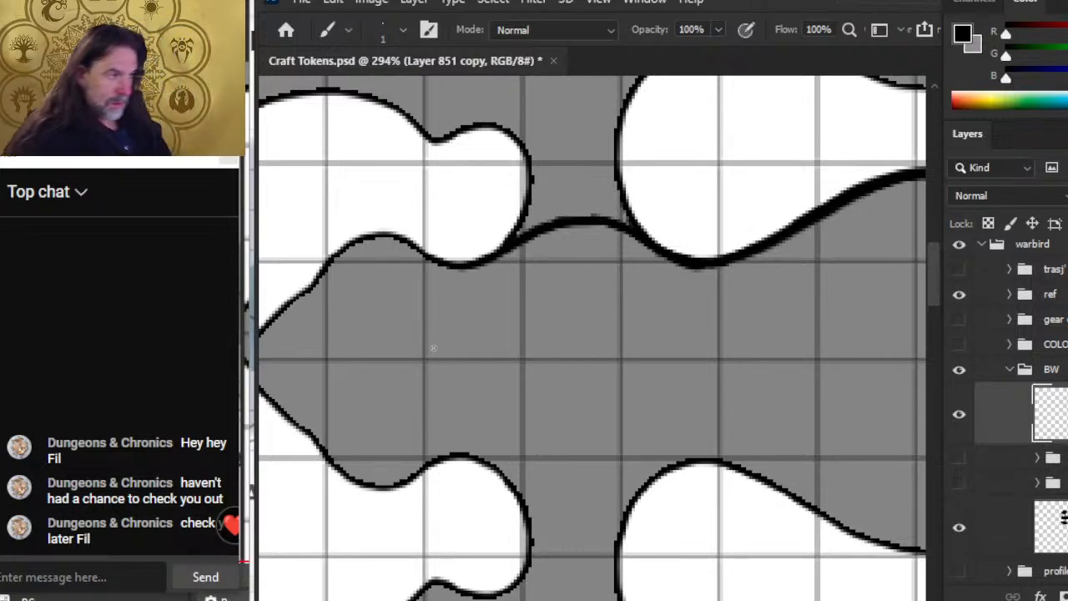
drag(607, 237, 560, 346)
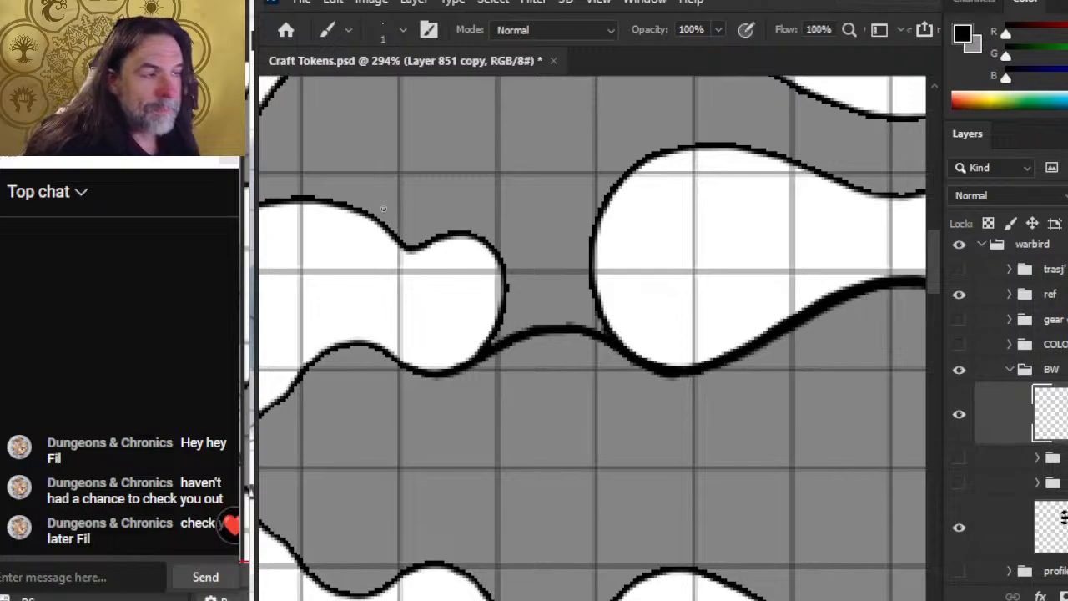
mouse_move(337, 201)
mouse_down()
mouse_move(390, 201)
mouse_move(467, 169)
mouse_up()
mouse_move(414, 195)
mouse_down()
mouse_move(493, 159)
mouse_move(432, 186)
mouse_move(466, 167)
mouse_up()
drag(372, 202, 472, 163)
drag(416, 195, 489, 148)
mouse_move(444, 182)
mouse_down()
mouse_move(514, 142)
mouse_move(564, 129)
mouse_up()
drag(469, 161, 606, 128)
mouse_move(537, 134)
mouse_down()
mouse_move(640, 126)
mouse_move(705, 140)
mouse_move(584, 129)
mouse_move(696, 135)
mouse_up()
drag(621, 127, 715, 139)
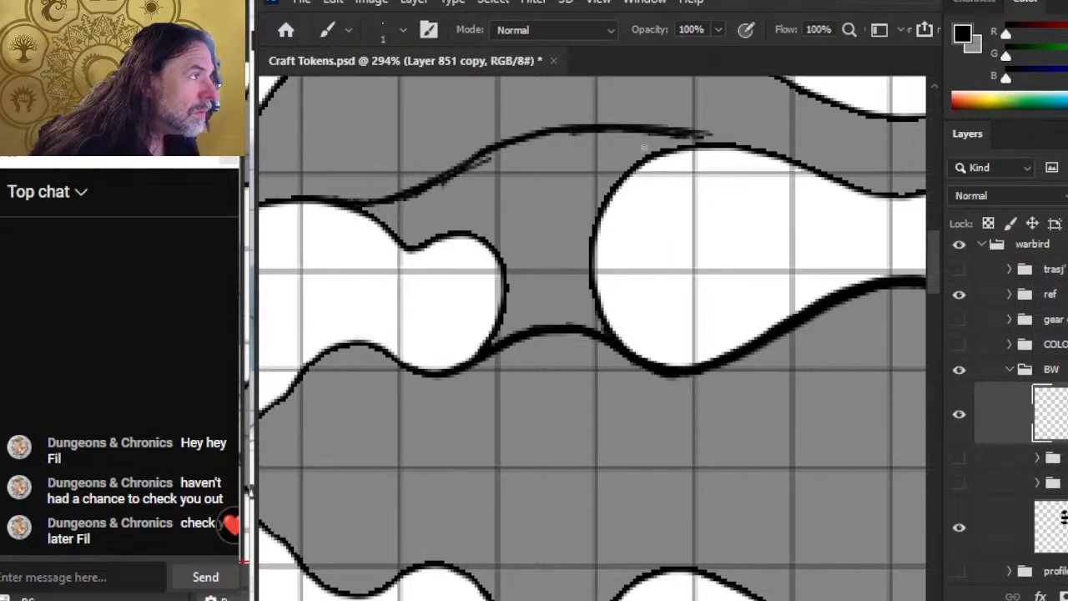
drag(638, 127, 744, 144)
drag(686, 129, 791, 157)
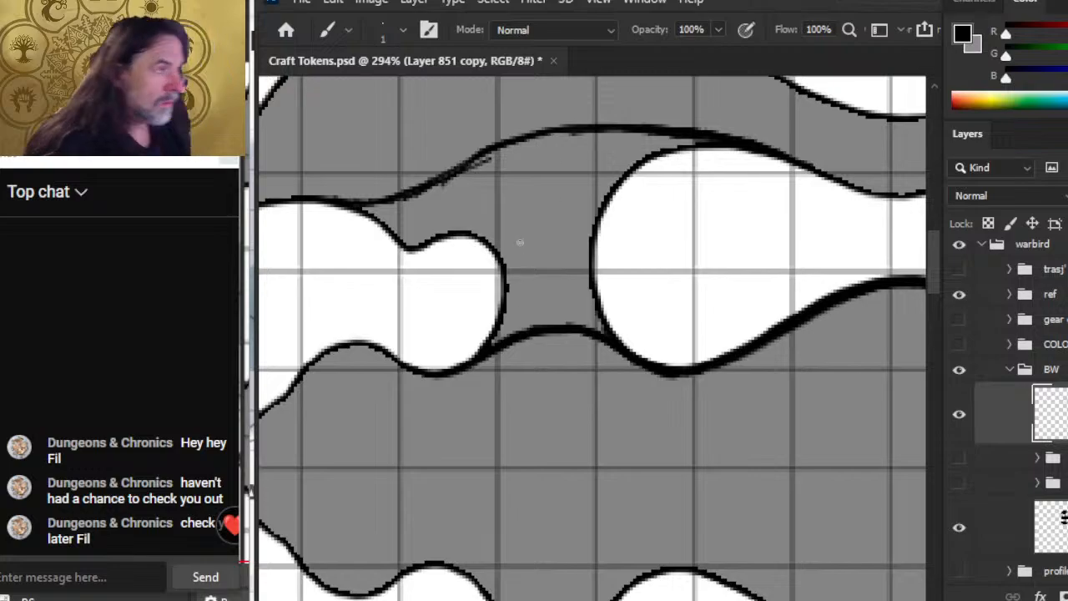
Fill the enclosed upper strut between the hull and the upper wing with black
key(g)
click(449, 231)
key(b)
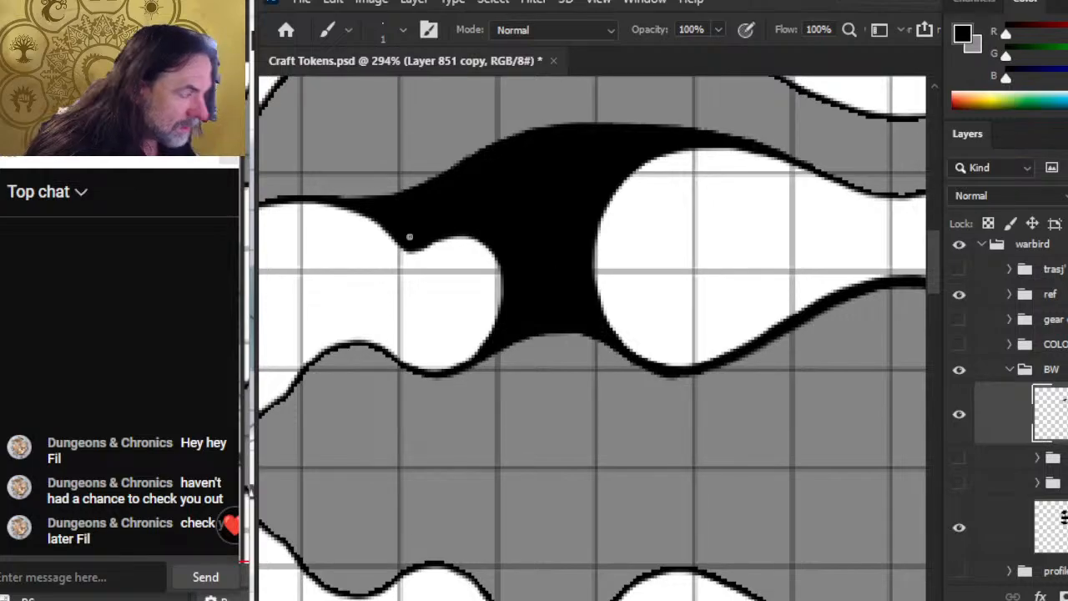
Thicken the black strut's lower right junction with the hull outline using a 4 px brush, then smooth it with a 2 px brush
key(z)
mouse_move(582, 348)
mouse_down()
mouse_move(548, 417)
mouse_move(487, 443)
mouse_up()
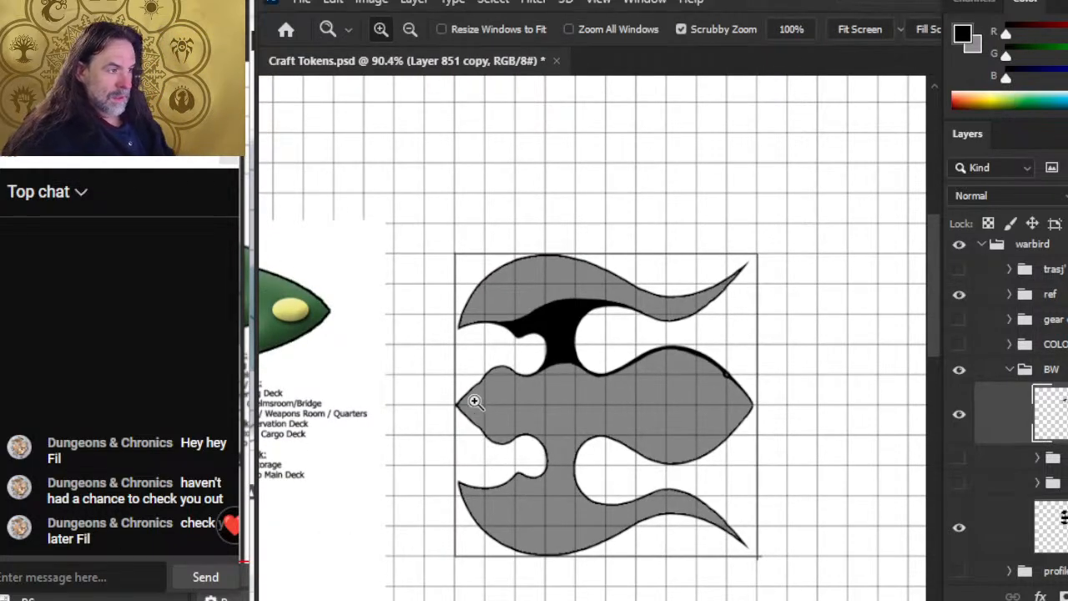
drag(568, 375, 613, 380)
key(b)
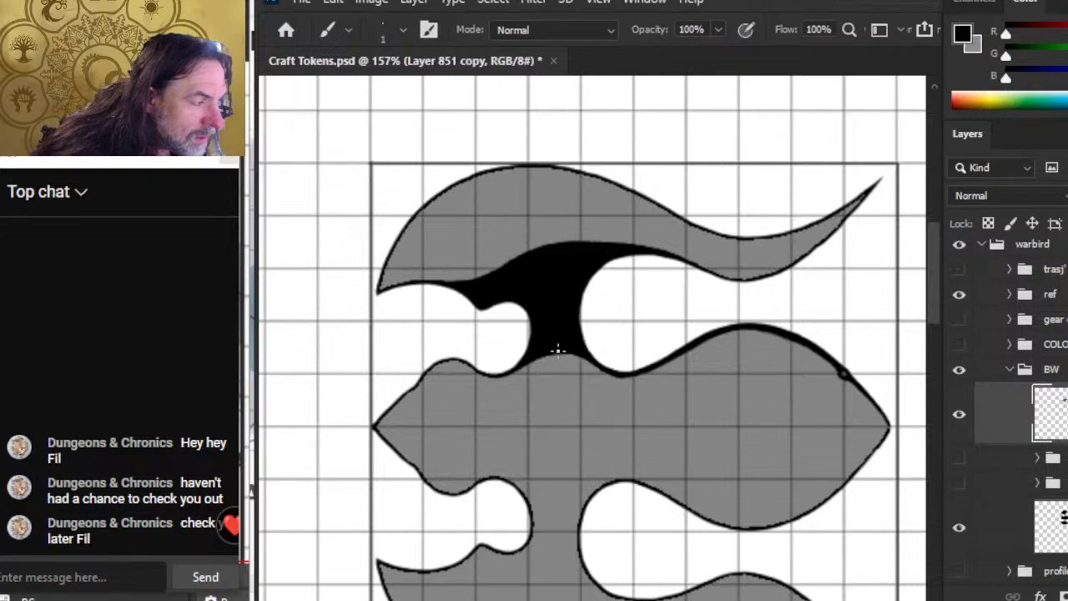
key(bracketright)
key(bracketright)
key(bracketright)
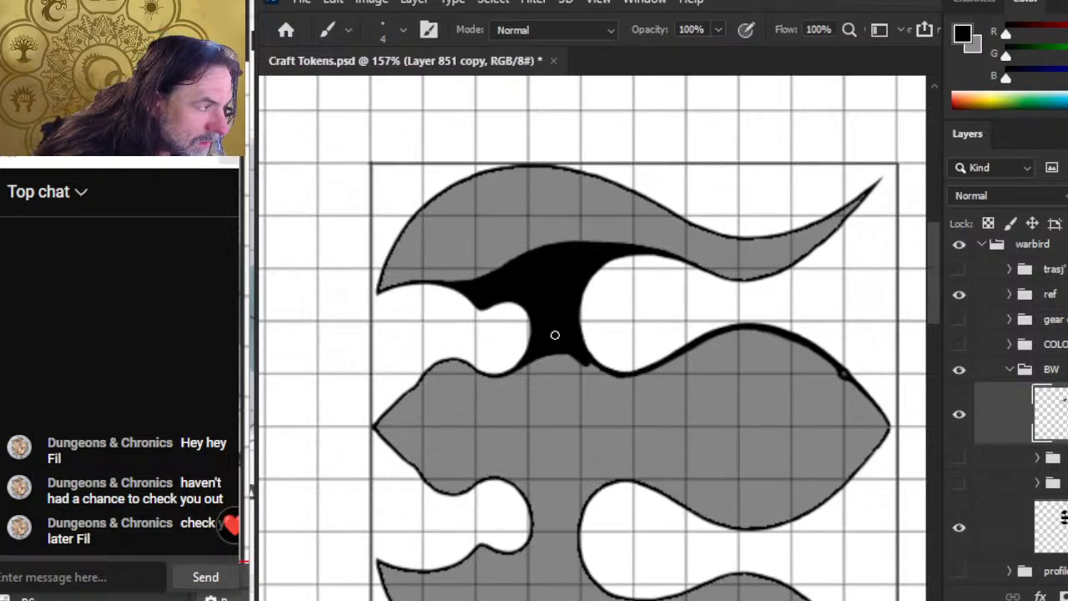
mouse_move(577, 352)
mouse_down()
mouse_move(567, 348)
mouse_move(598, 372)
mouse_up()
key(bracketleft)
key(bracketleft)
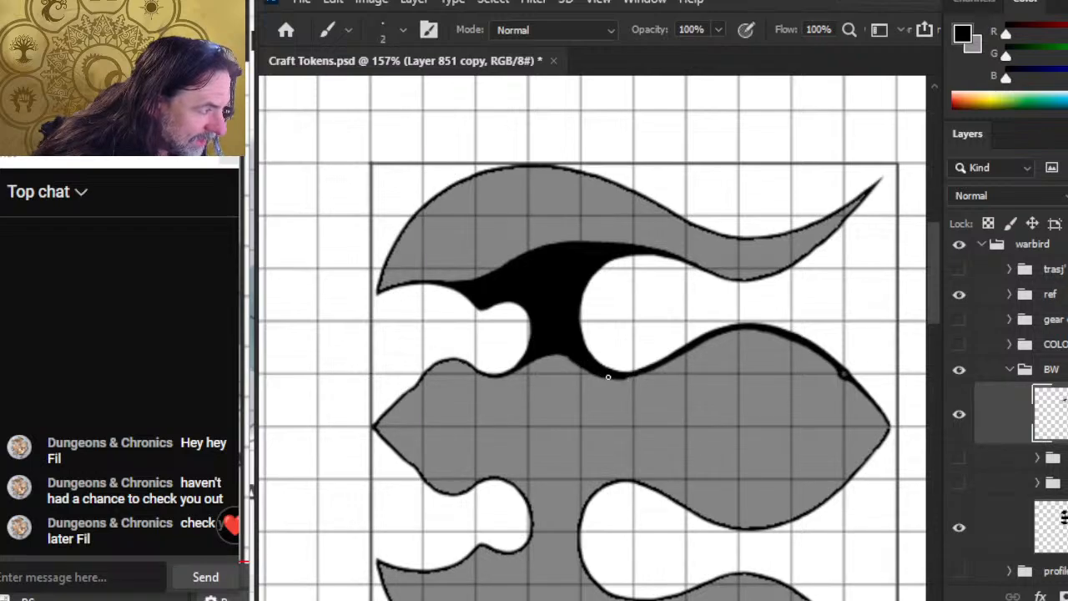
drag(609, 378, 636, 369)
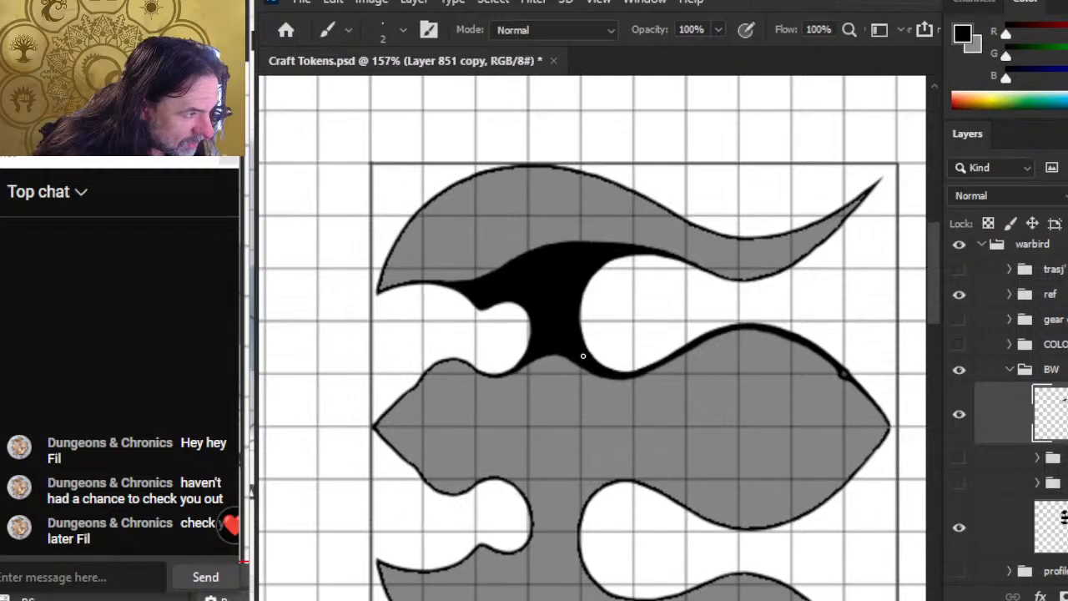
Refine the outline around the hull's upper left bump with alternating 3 px erasures and 1 px black strokes
key(e)
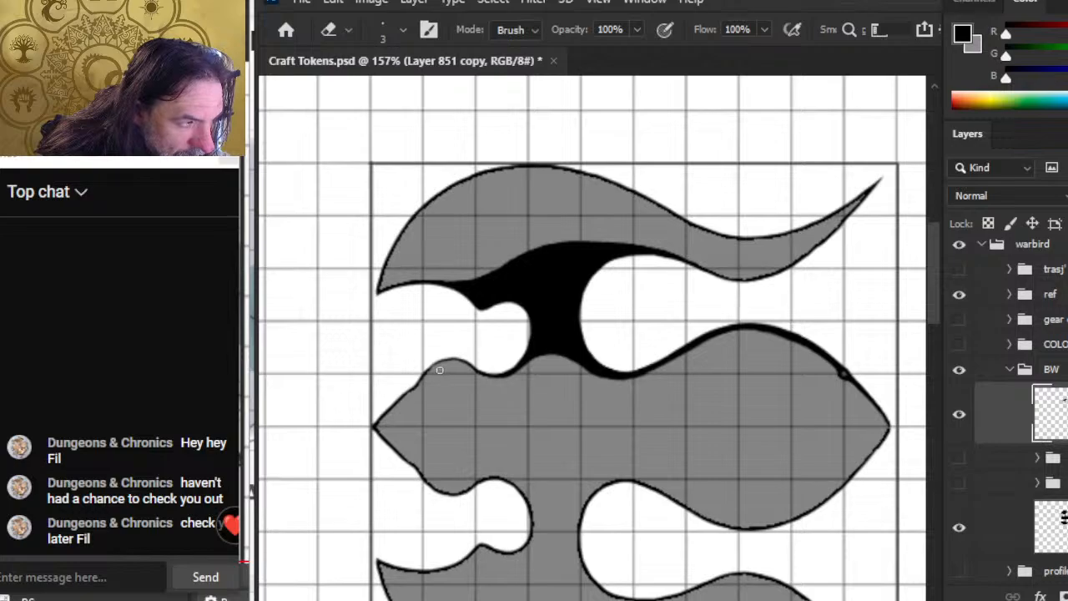
key(b)
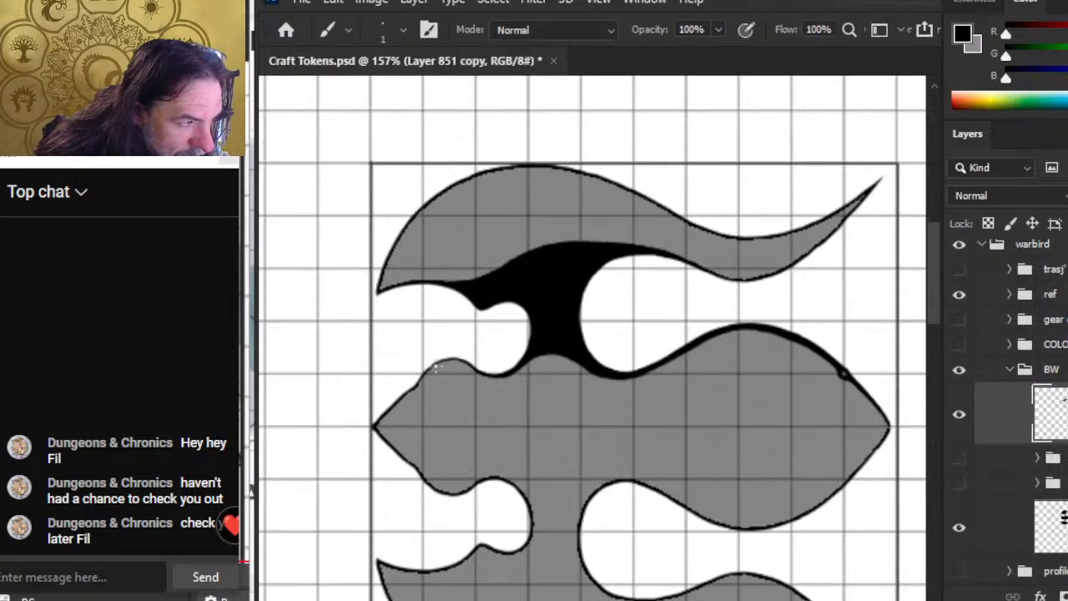
key(e)
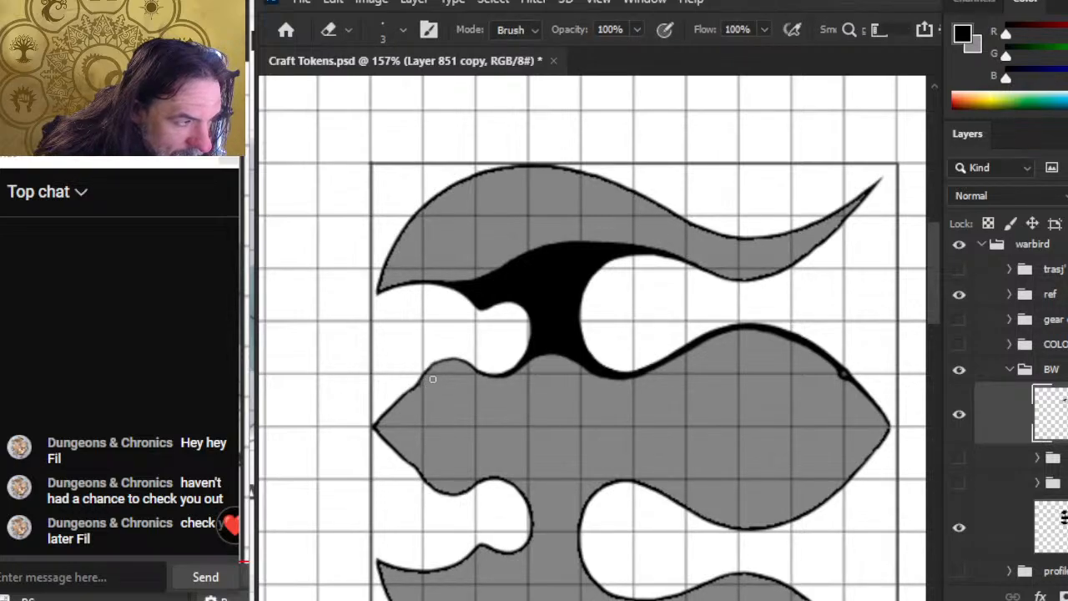
key(b)
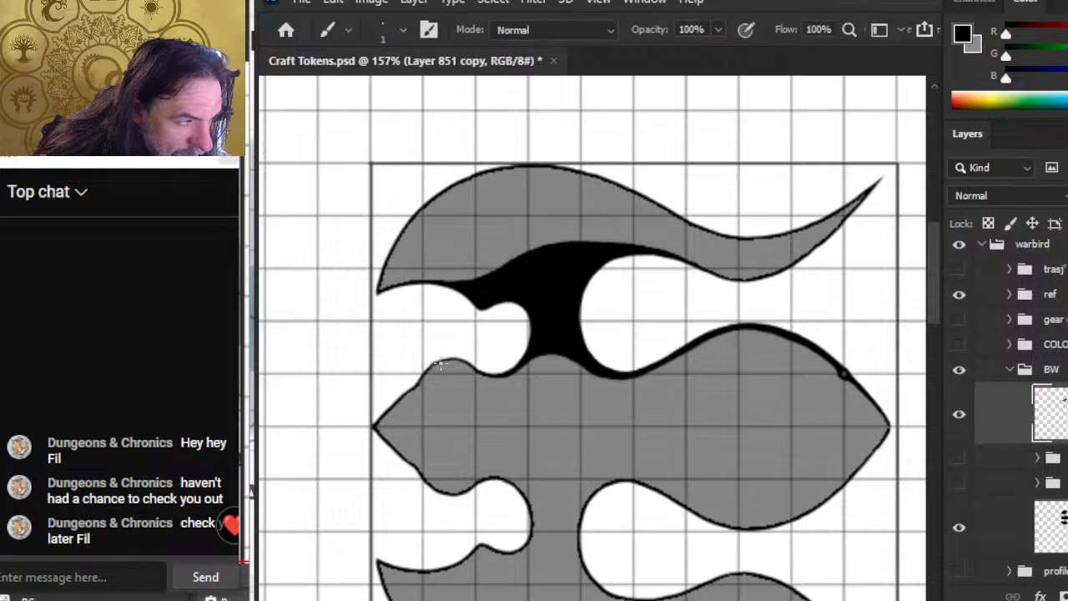
key(e)
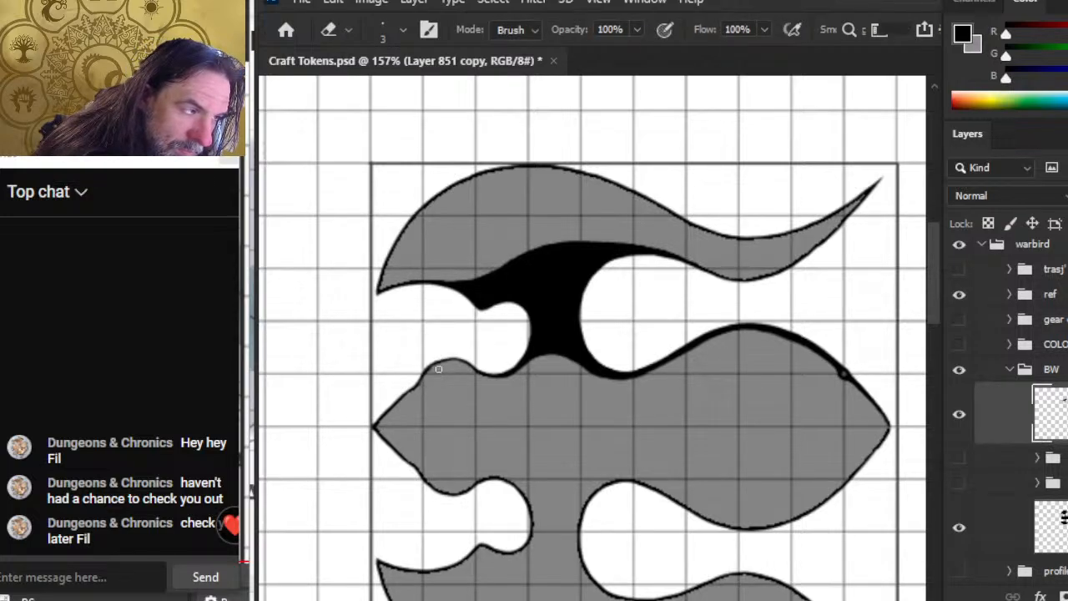
key(b)
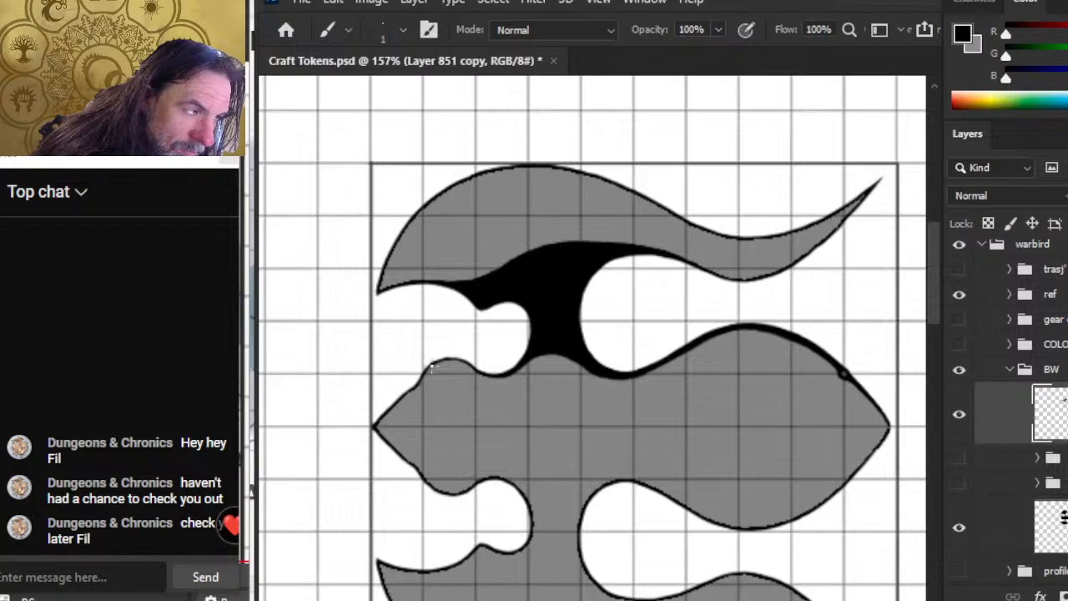
Touch up the outline under the upper wing's left tip with a 1 px eraser and brush, undoing the last two strokes
key(e)
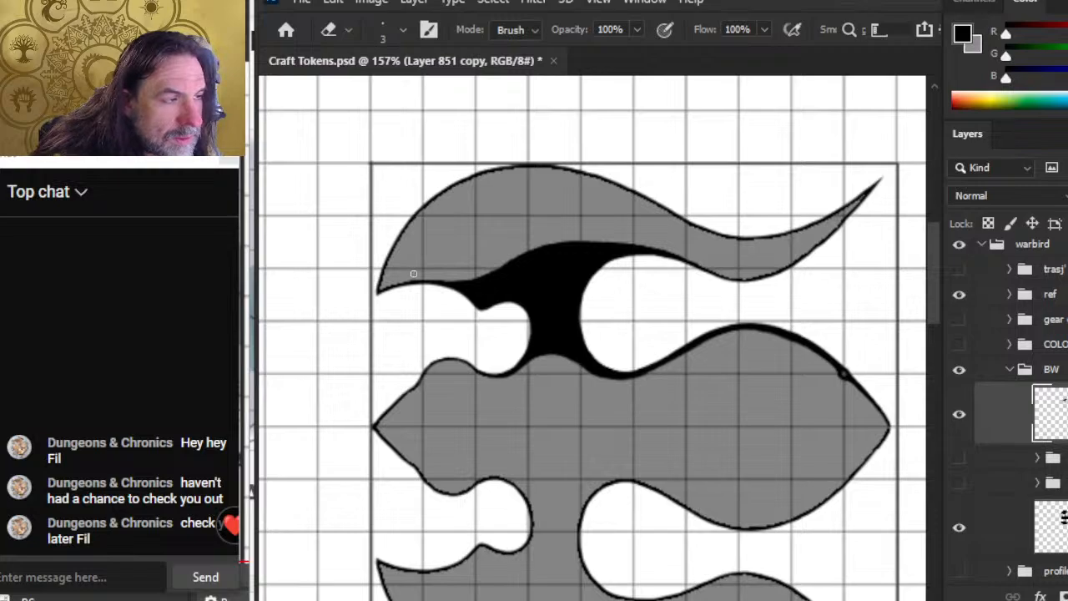
key(bracketleft)
key(bracketleft)
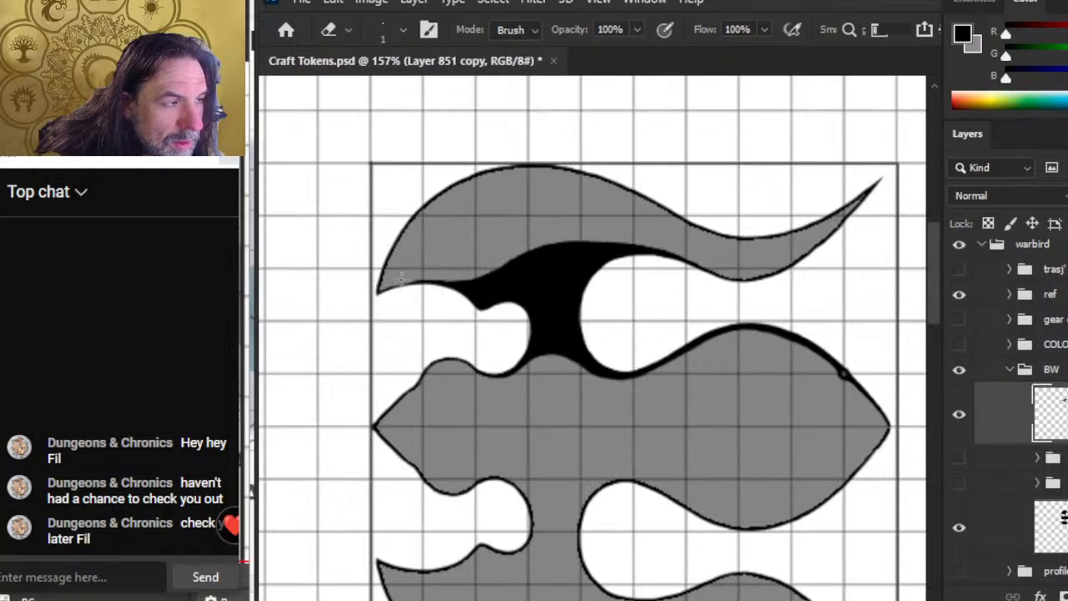
key(b)
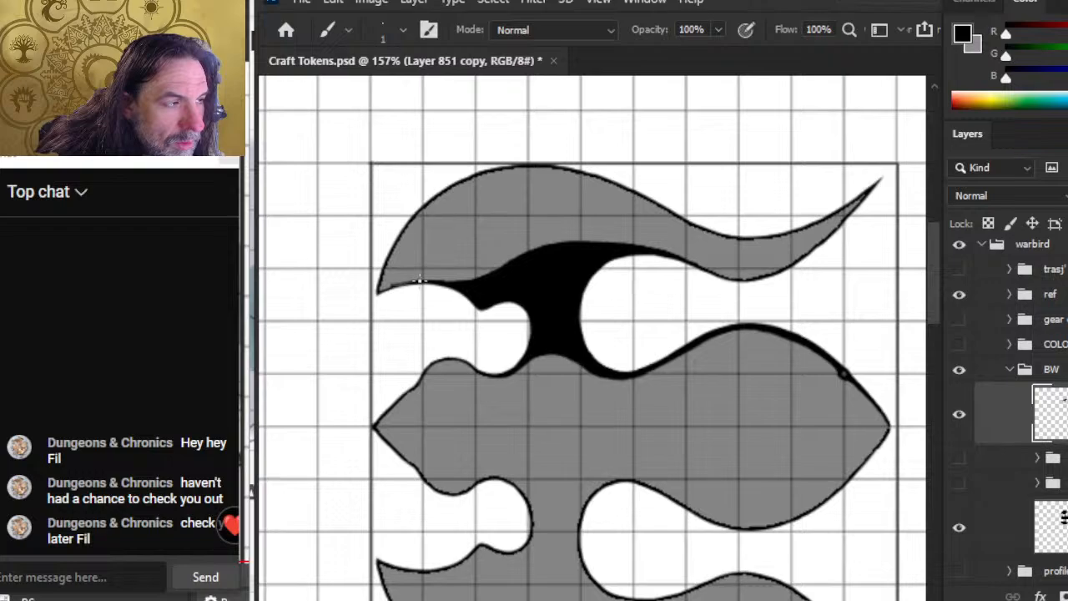
key(e)
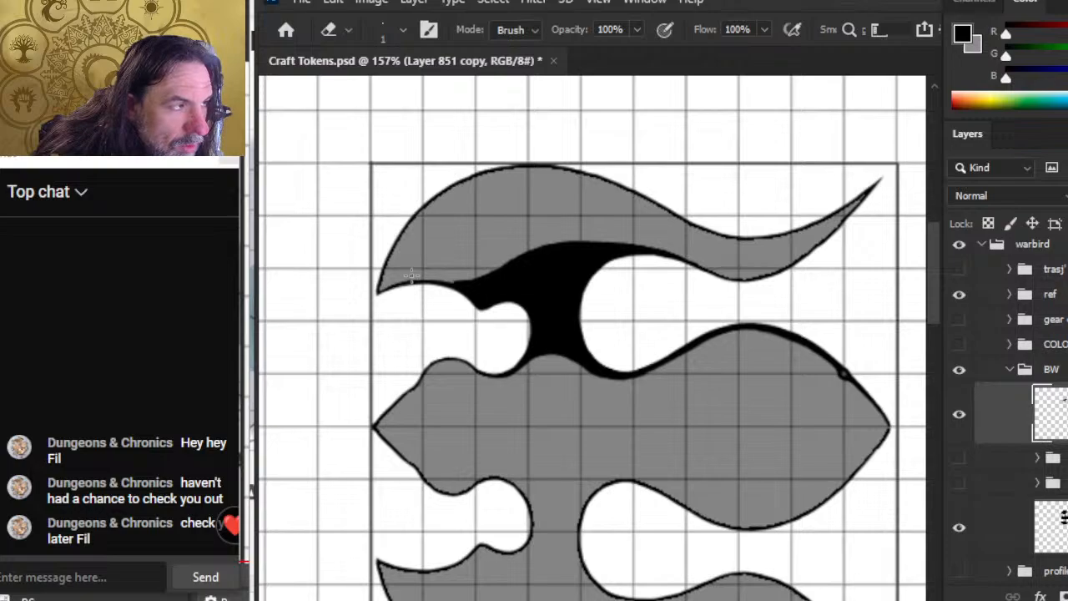
key(ctrl+z)
key(ctrl+z)
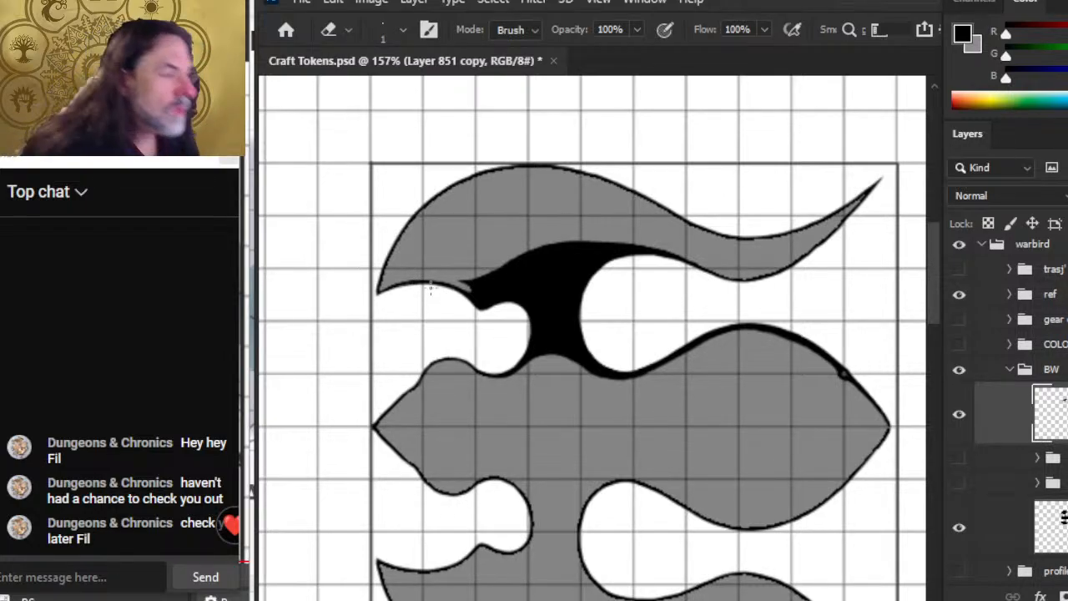
Carve the black strut's upper left edge into a deeper concave curve under the upper wing with a 5 px eraser
key(bracketright)
key(bracketright)
key(bracketright)
key(bracketright)
mouse_move(471, 283)
mouse_down()
mouse_move(488, 287)
mouse_move(526, 261)
mouse_move(511, 279)
mouse_move(534, 250)
mouse_move(521, 258)
mouse_up()
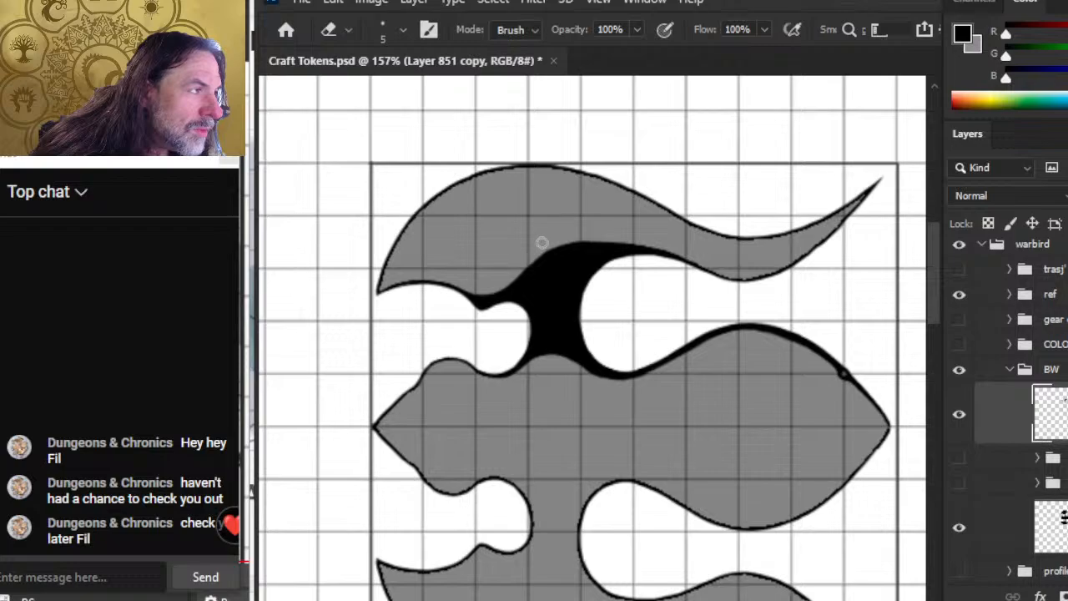
Build up the crest of the black strut under the upper wing with a 4 px brush, then smooth its right slope with a 2 px brush
key(b)
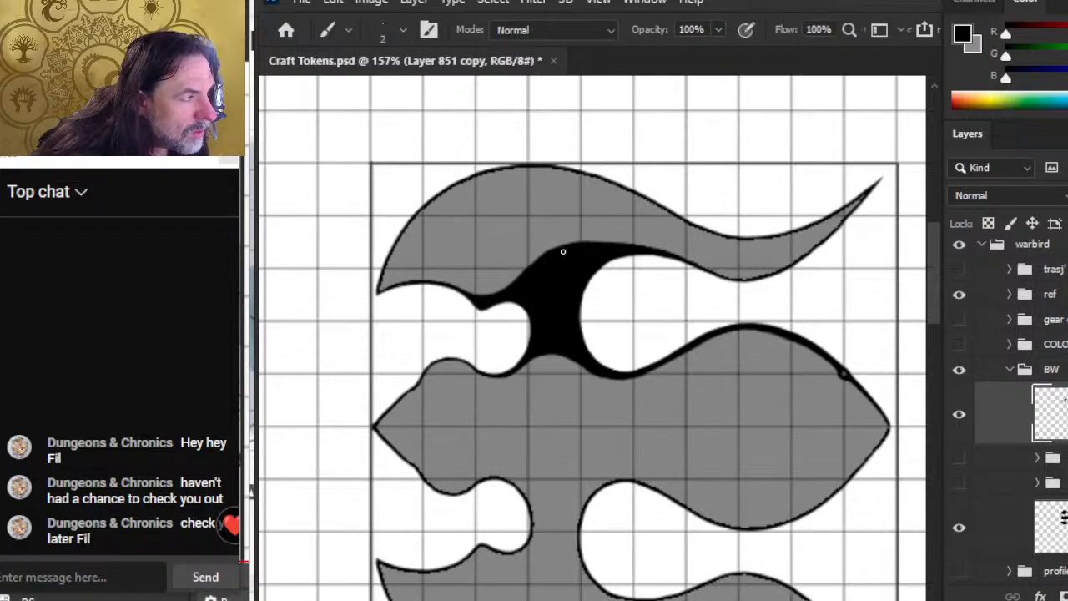
key(bracketright)
key(bracketright)
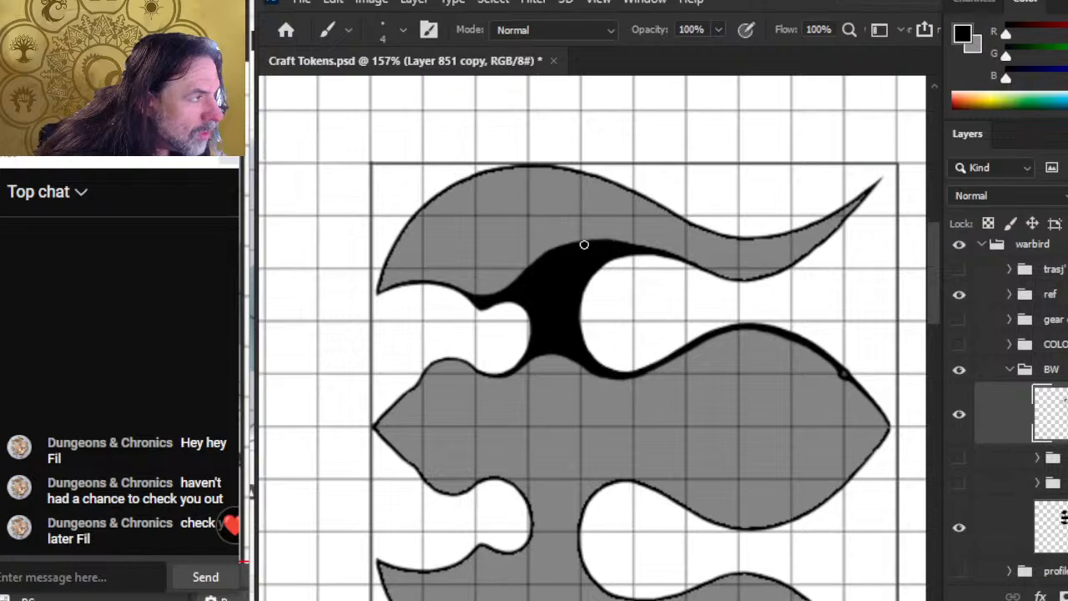
key(bracketleft)
key(bracketleft)
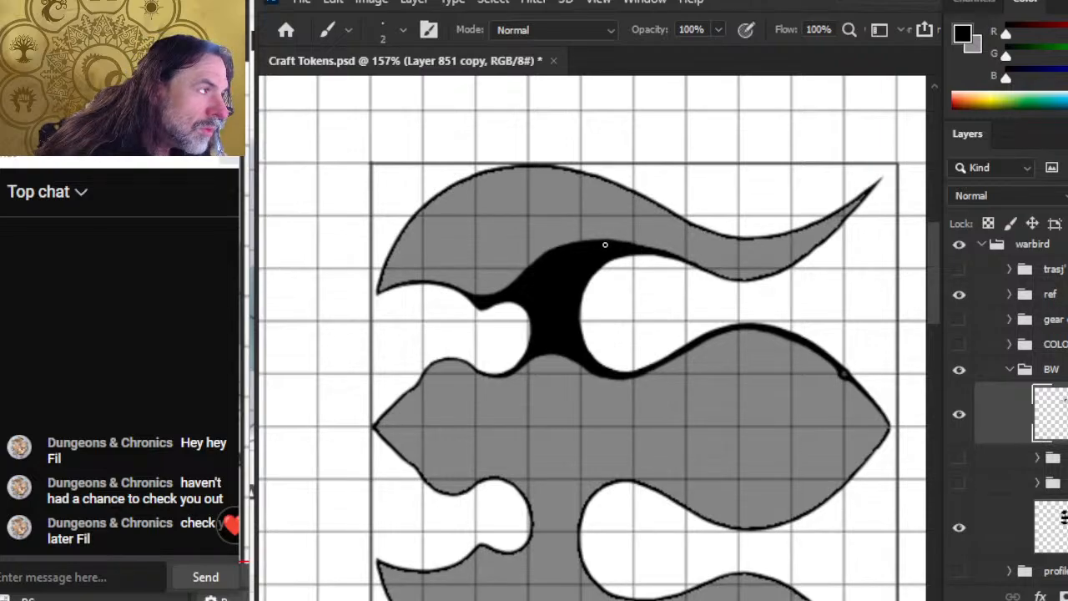
drag(586, 243, 649, 248)
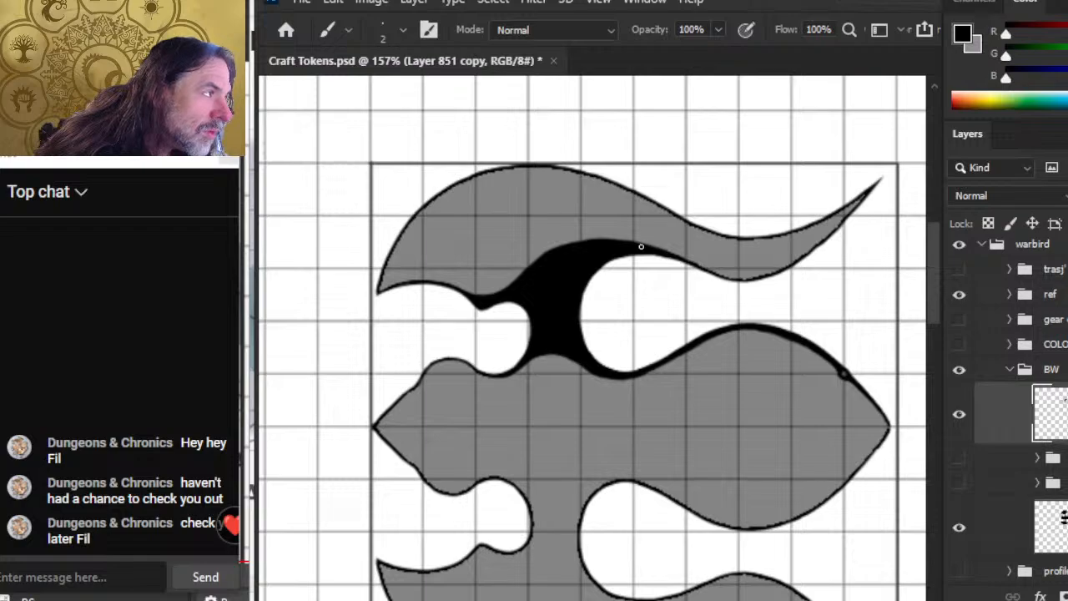
Thicken the upper wing's underside outline right of the strut with a 2 px black brush, undoing the rough strokes near the tail
key(e)
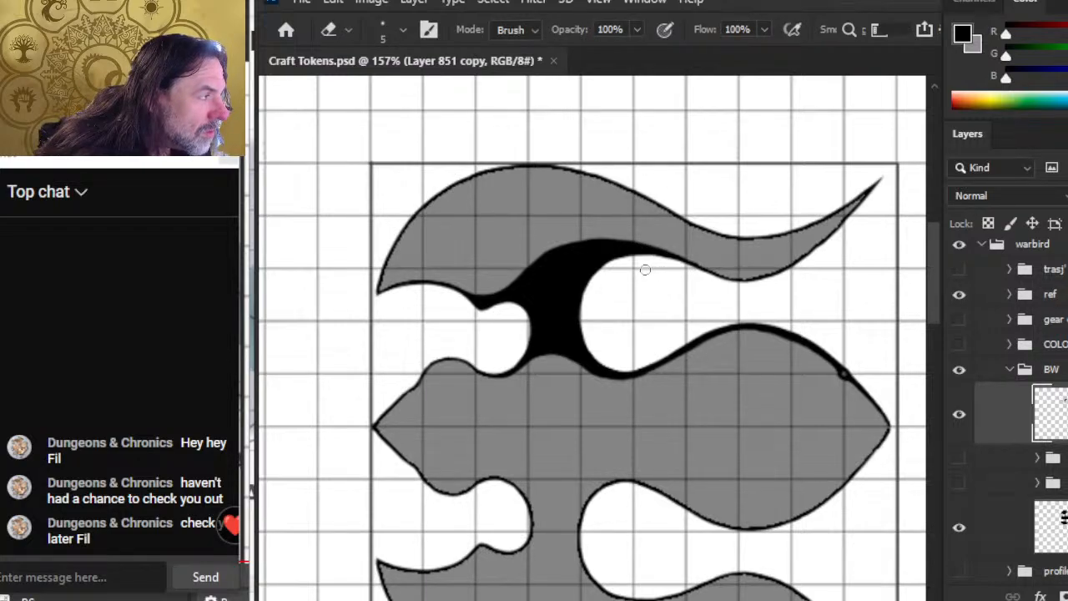
key(b)
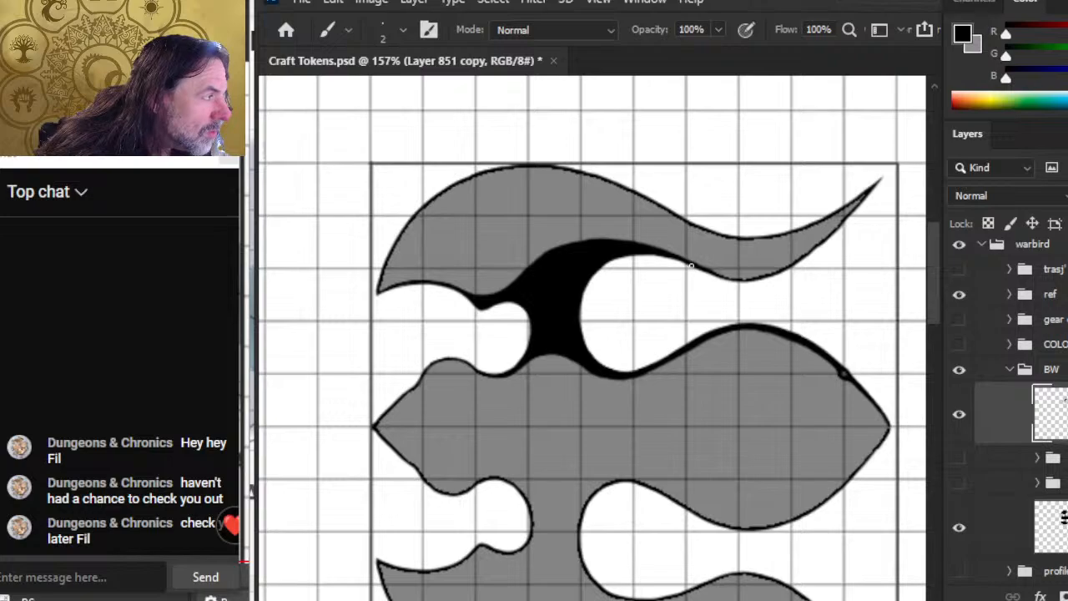
mouse_move(703, 267)
mouse_down()
mouse_move(739, 278)
mouse_move(783, 267)
mouse_up()
key(e)
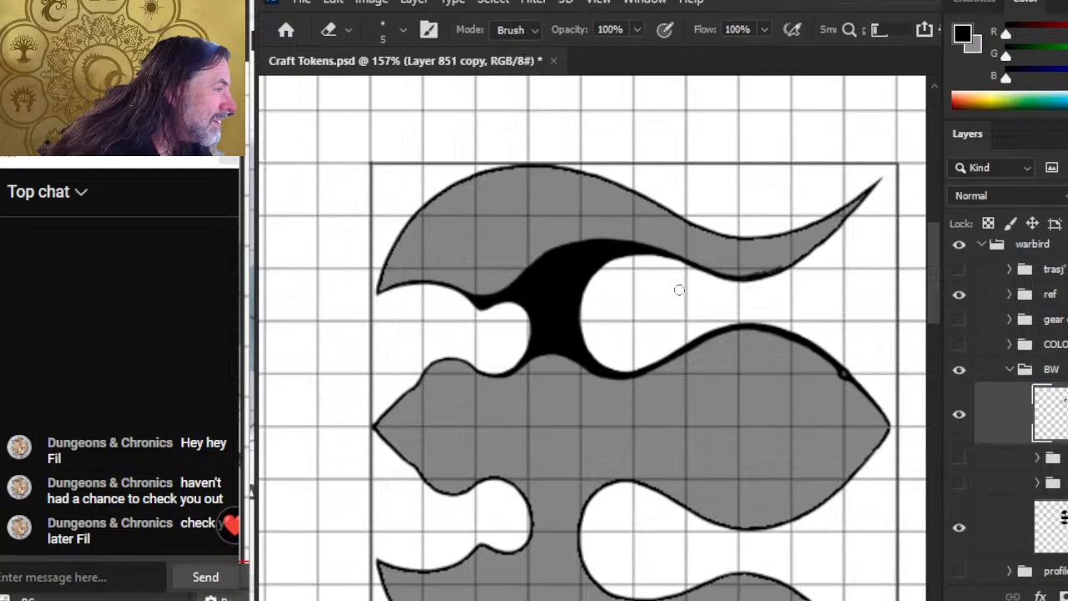
key(ctrl+z)
key(ctrl+z)
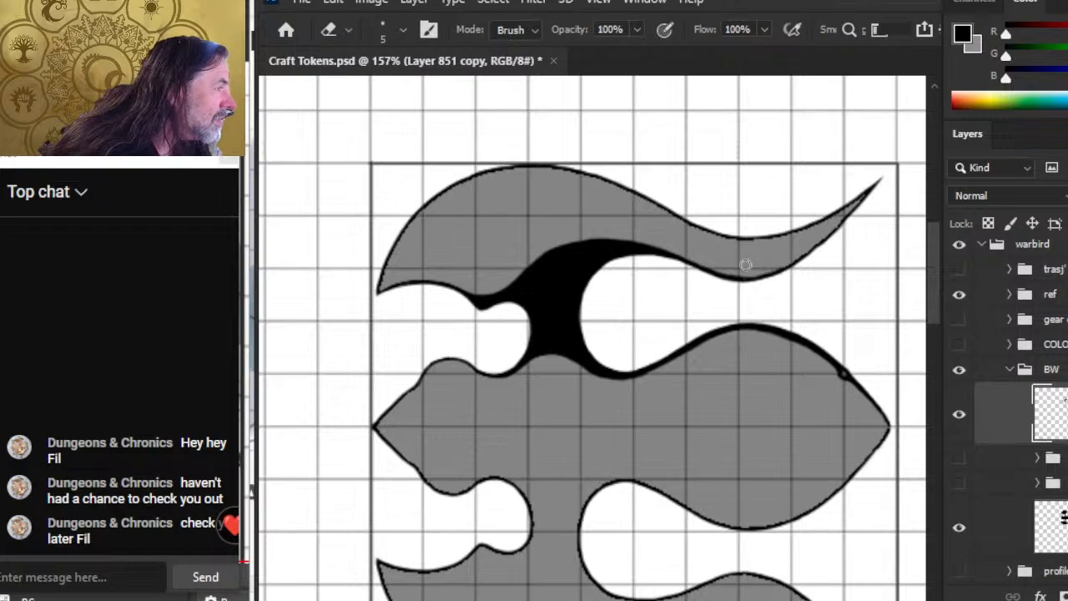
key(b)
mouse_move(792, 261)
mouse_down()
mouse_move(820, 245)
mouse_move(804, 252)
mouse_up()
key(e)
key(ctrl+z)
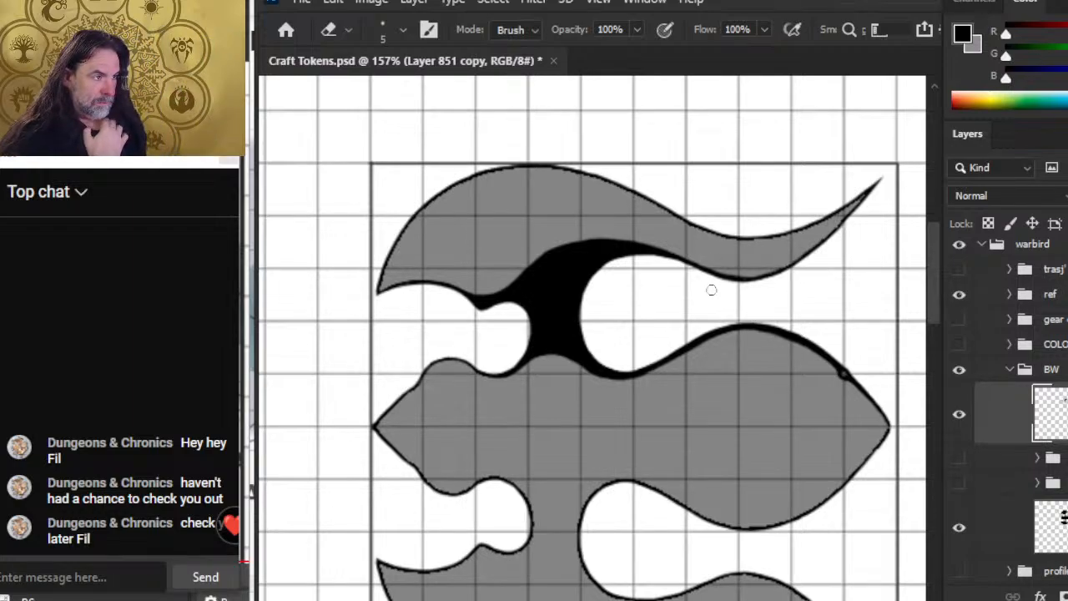
Smooth the black strut's upper edge into one continuous arch under the wing with a 2 px brush
key(b)
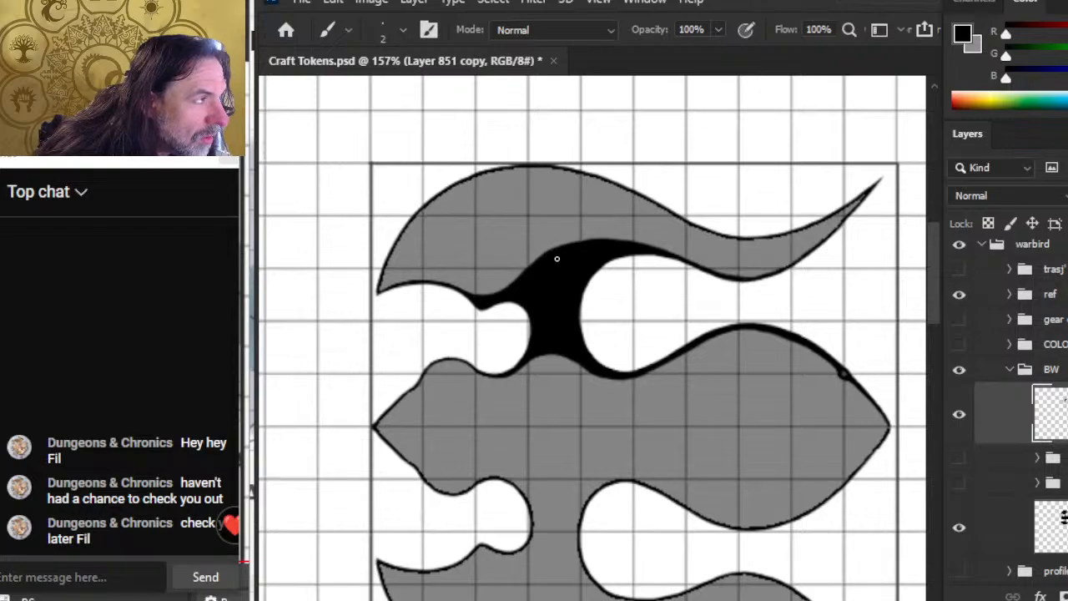
key(z)
drag(526, 268, 599, 301)
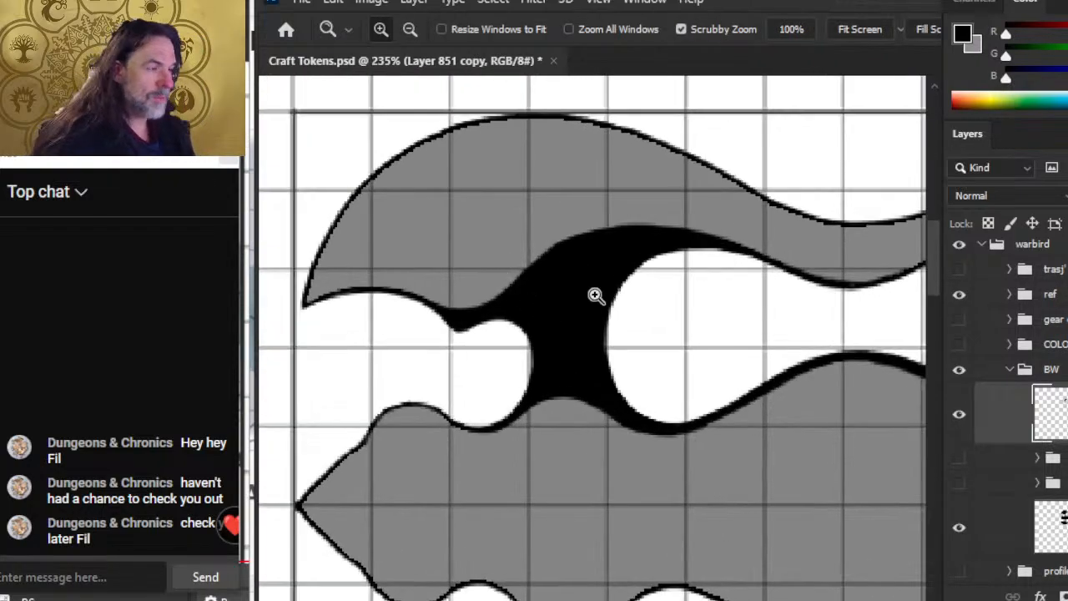
key(b)
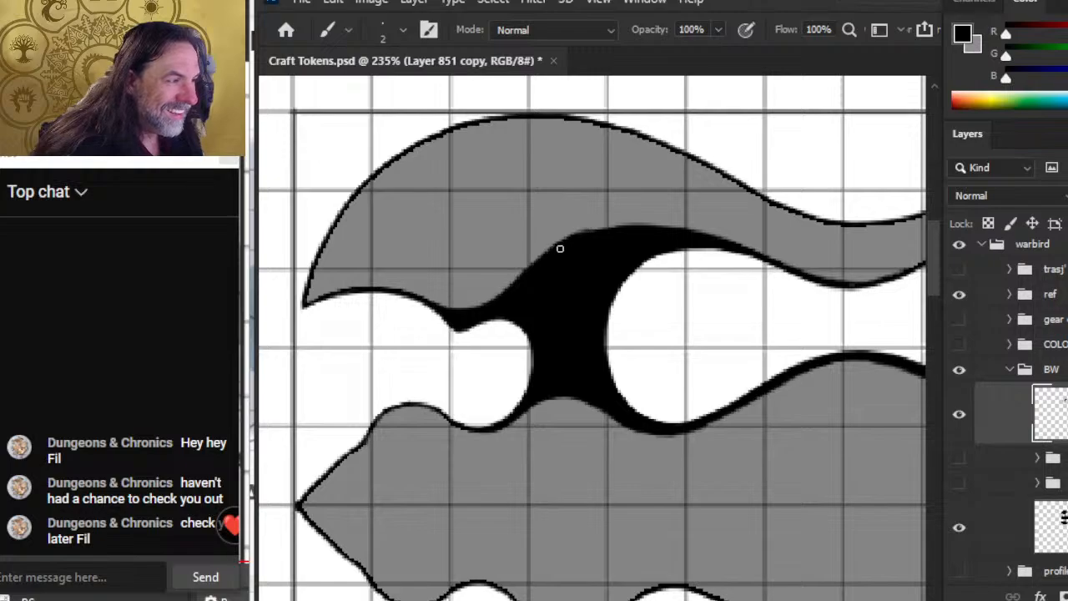
drag(579, 237, 680, 232)
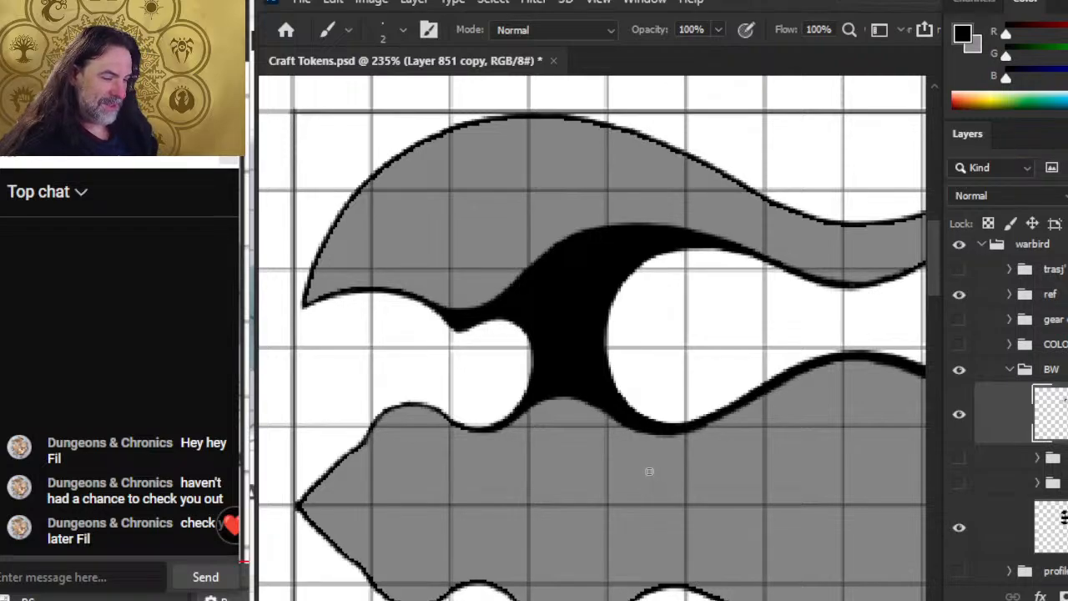
Add a new blank layer above the outline layer in the BW group
key(z)
mouse_move(716, 410)
mouse_down()
mouse_move(656, 460)
mouse_move(636, 432)
mouse_up()
drag(731, 456, 600, 359)
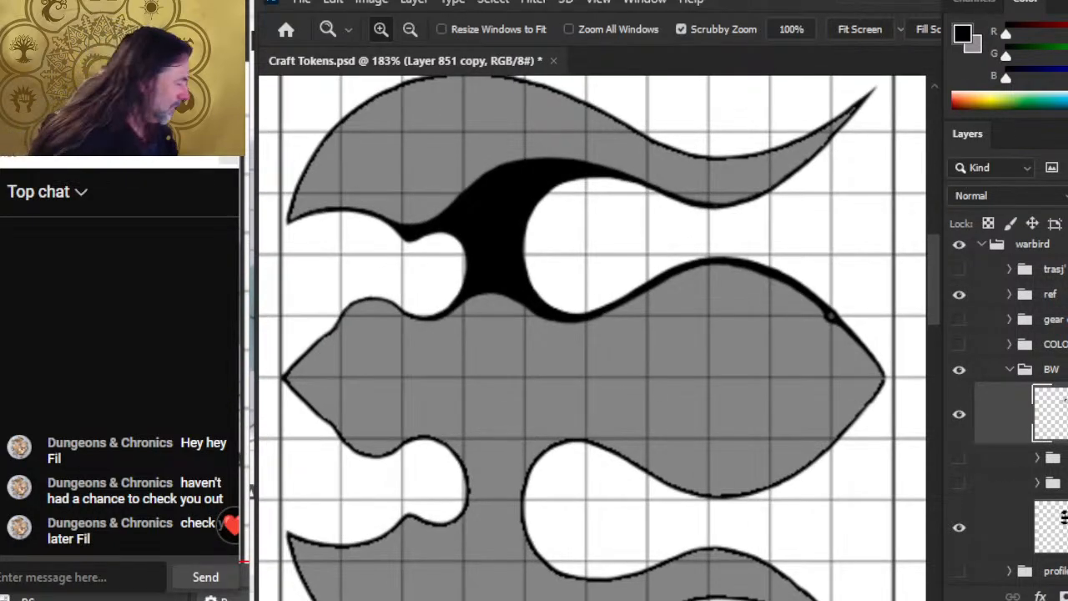
key(ctrl+shift+alt+n)
Examine the elven deck plan and the Warbird reference art beside the ship silhouette
drag(451, 313, 866, 381)
drag(686, 368, 585, 370)
drag(379, 317, 455, 240)
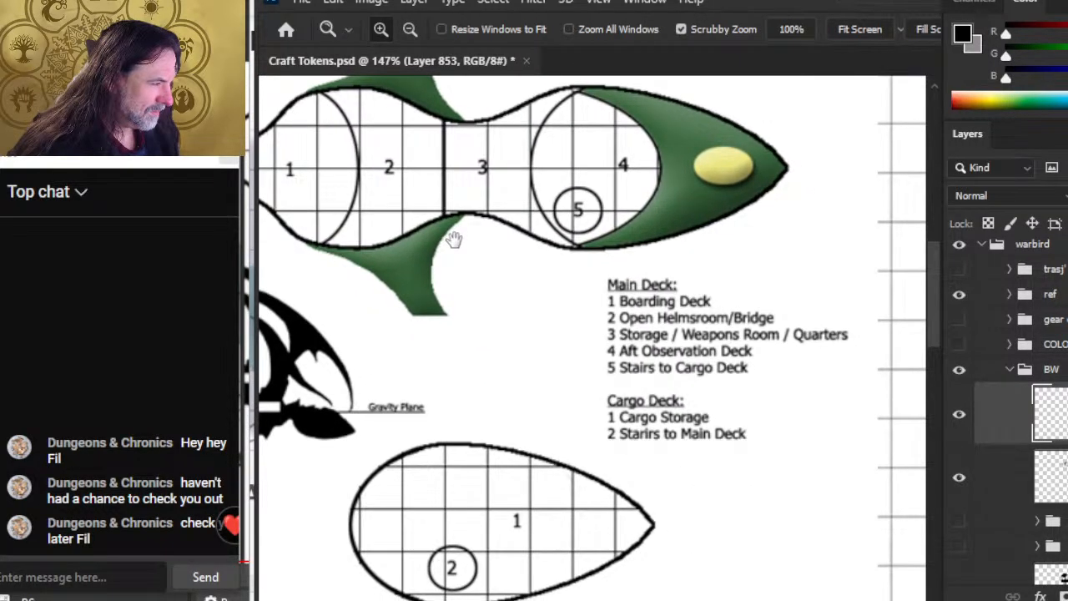
mouse_move(454, 240)
mouse_down()
mouse_move(496, 257)
mouse_move(625, 242)
mouse_move(604, 250)
mouse_move(456, 211)
mouse_up()
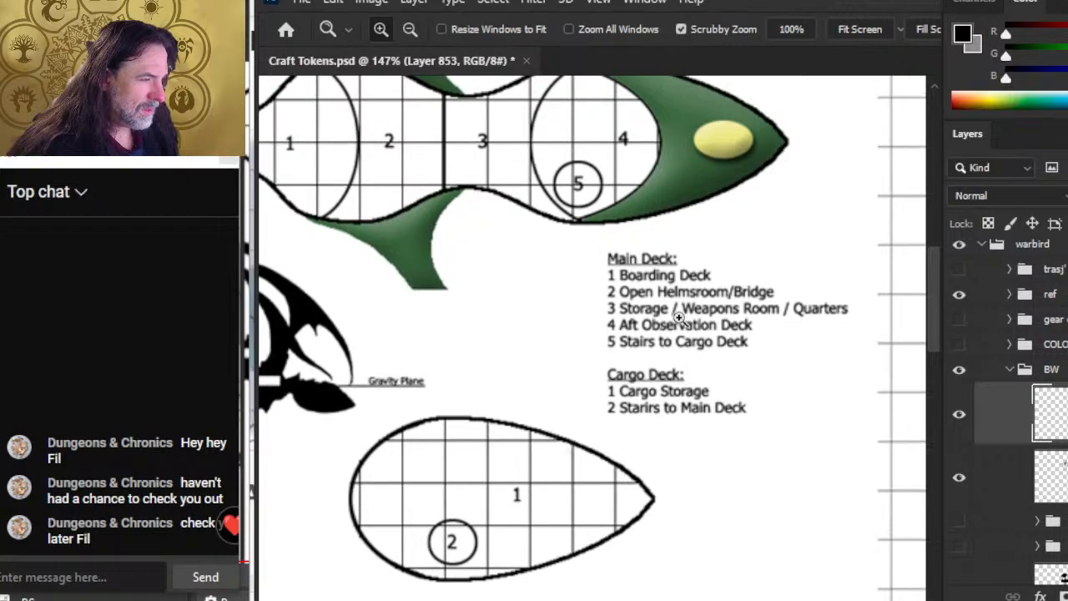
drag(685, 315, 647, 291)
mouse_move(732, 324)
mouse_down()
mouse_move(676, 290)
mouse_move(405, 218)
mouse_up()
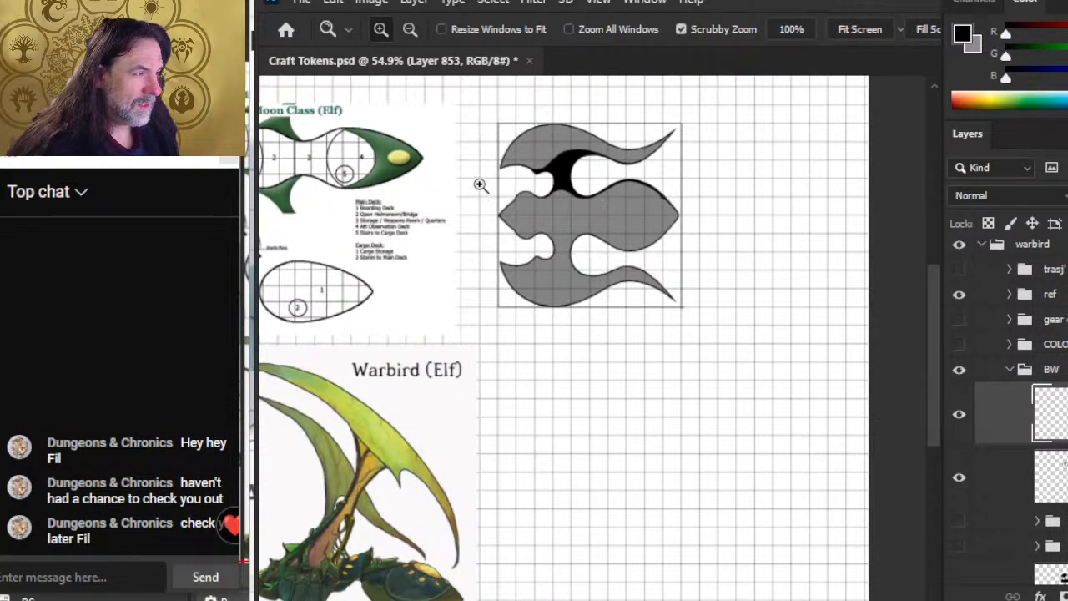
drag(511, 189, 656, 305)
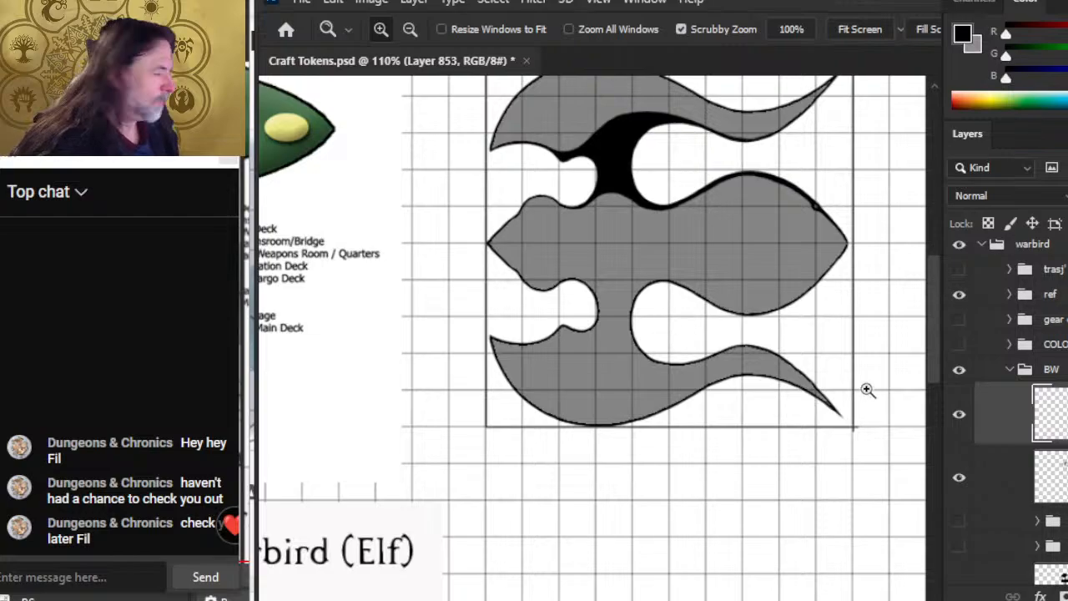
Paint a narrow black spike running down into the hull from the strut's lower right junction with a 2 px brush
drag(629, 195, 656, 211)
key(b)
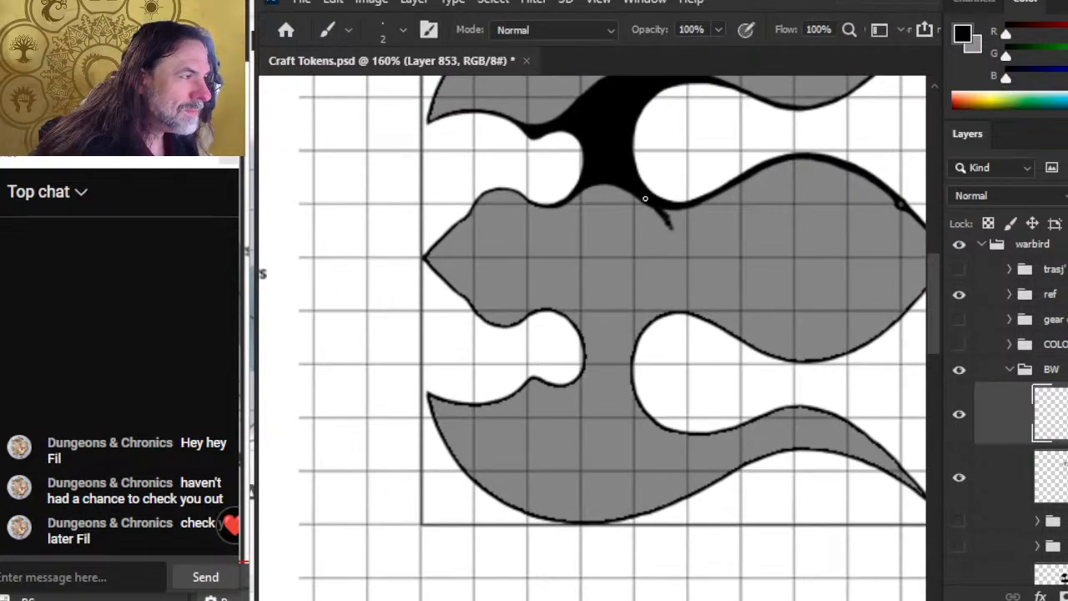
key(e)
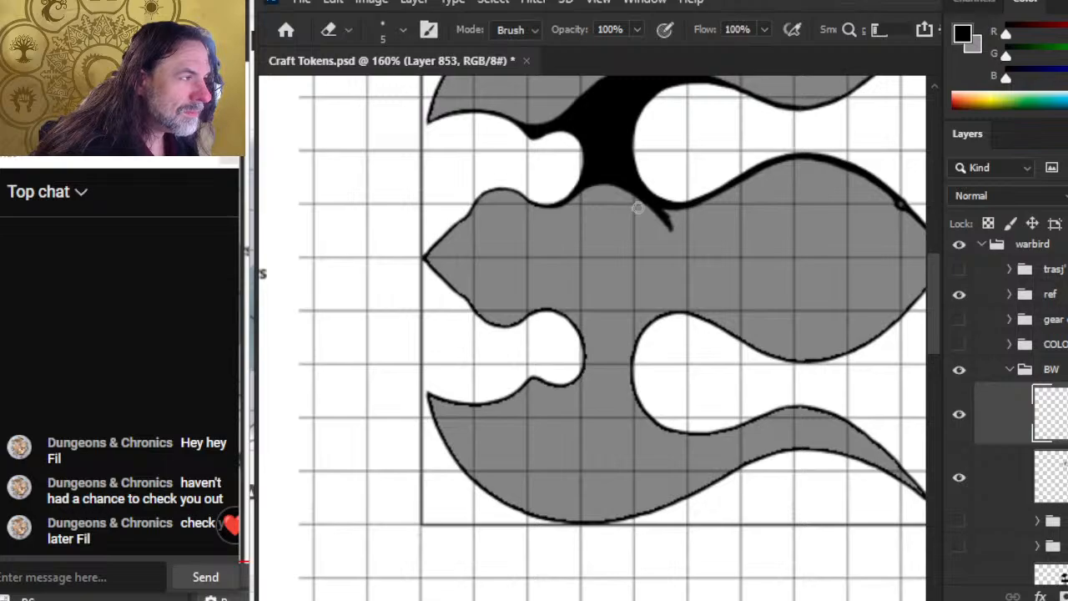
key(b)
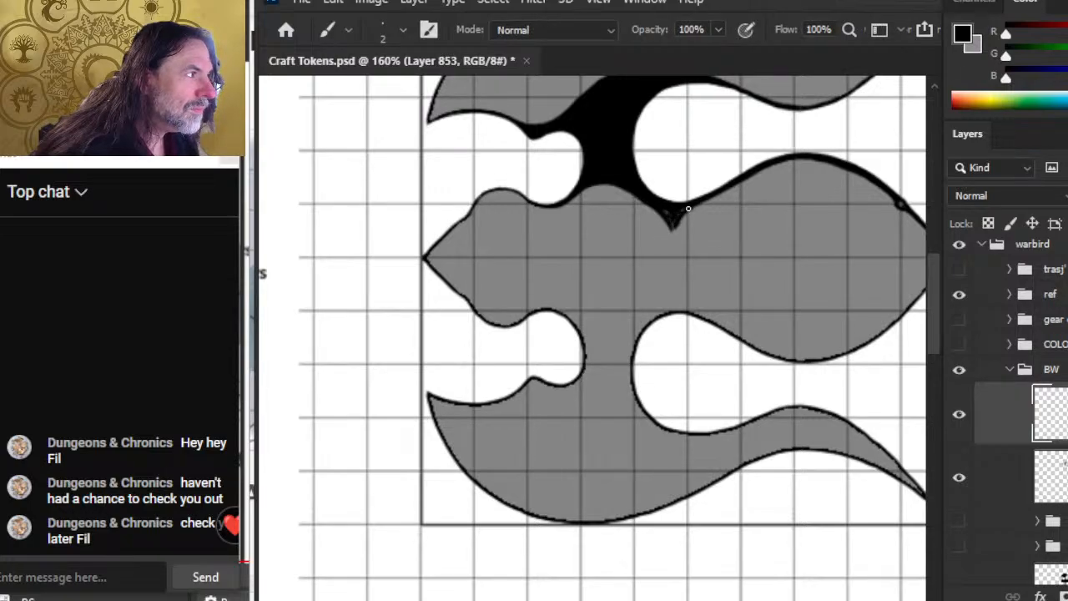
mouse_move(672, 223)
mouse_down()
mouse_move(673, 257)
mouse_move(671, 245)
mouse_up()
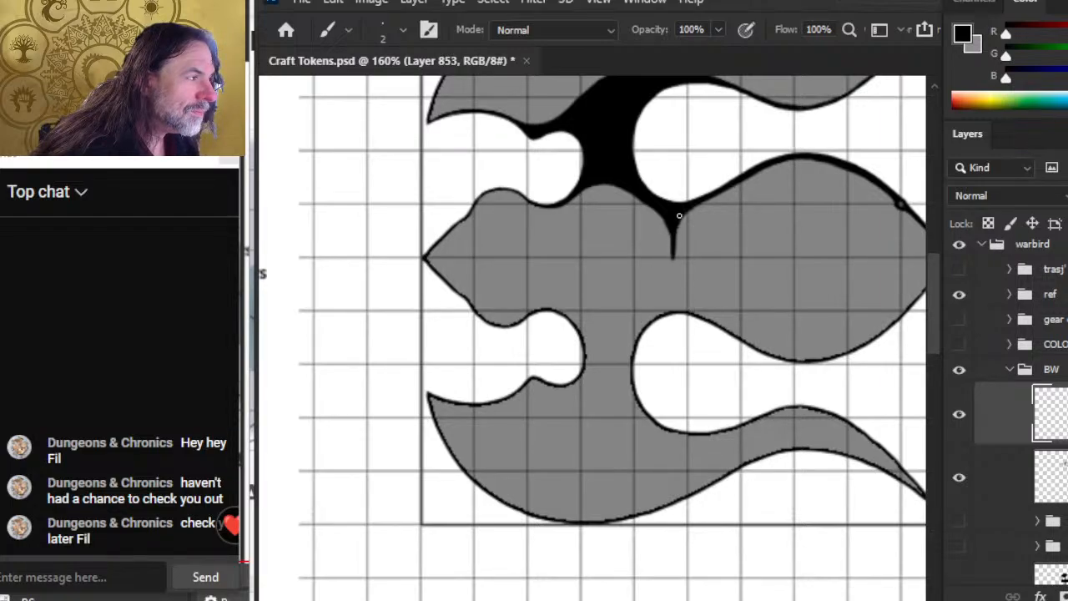
drag(673, 222, 673, 275)
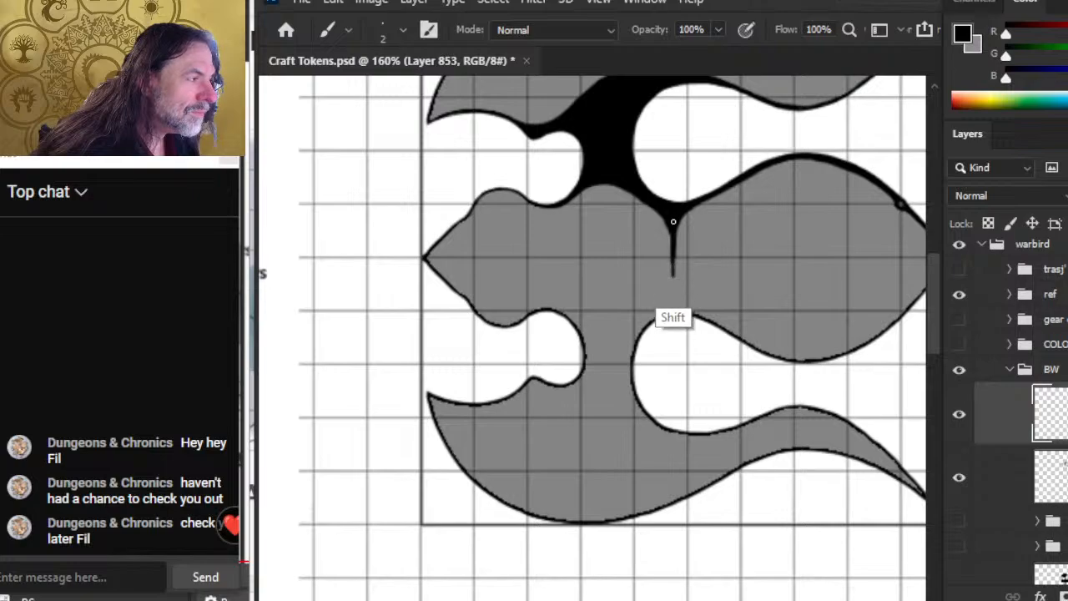
Reposition the hull spike slightly to the left, erasing its old shape at 5 px and repainting it with a 2 px black brush
key(e)
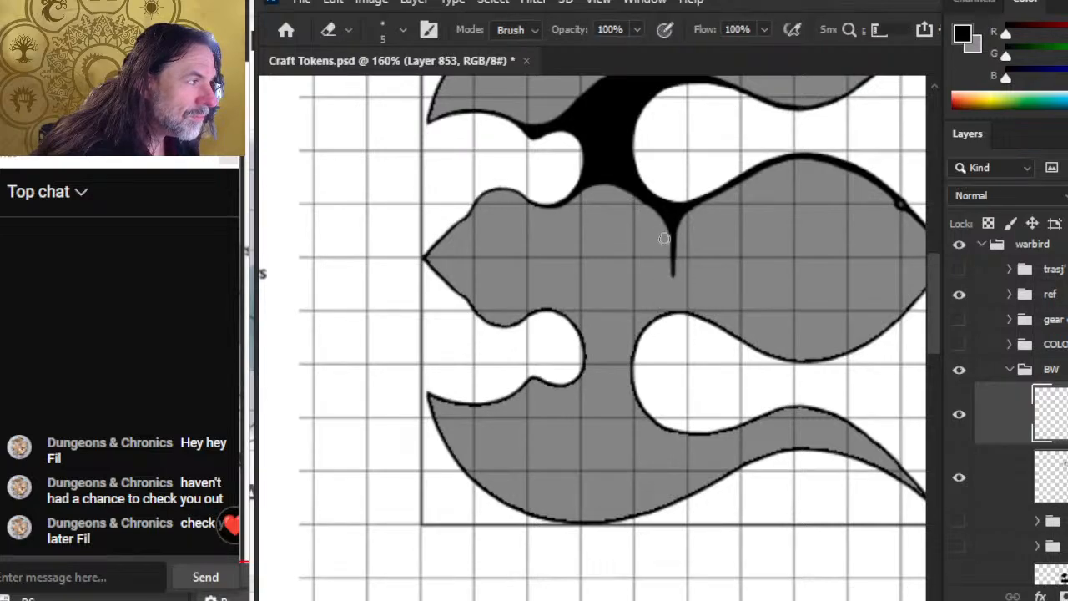
key(b)
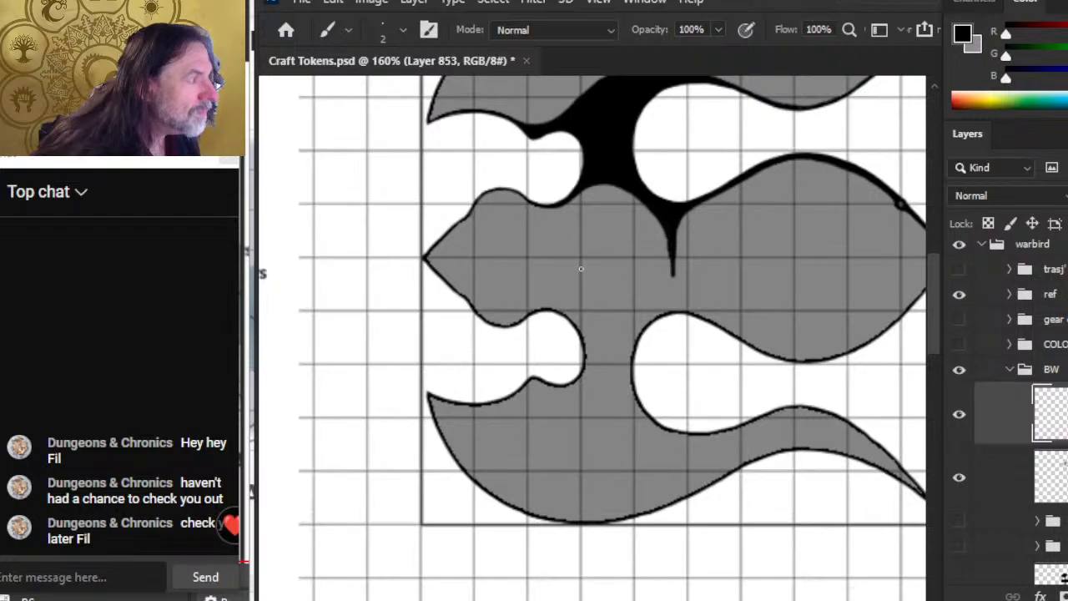
key(e)
mouse_move(671, 262)
mouse_down()
mouse_move(685, 224)
mouse_move(655, 214)
mouse_move(659, 268)
mouse_move(659, 228)
mouse_up()
key(b)
click(664, 241)
key(e)
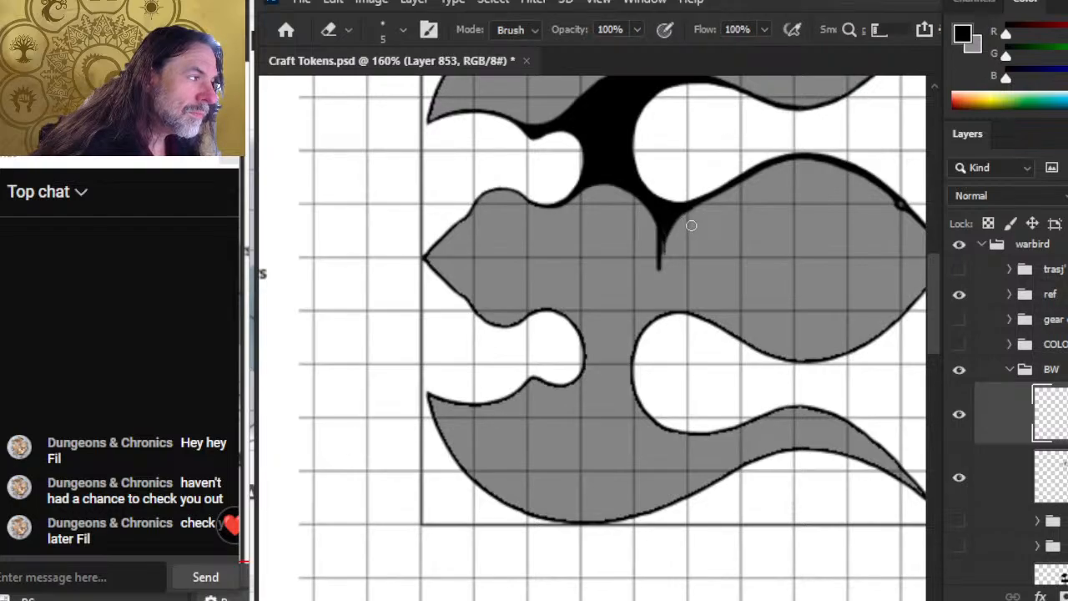
Lengthen the hull spike and round its right junction with the outline, alternating a 2 px black brush and a 5 px eraser
key(b)
mouse_move(663, 233)
mouse_down()
mouse_move(663, 276)
mouse_move(663, 243)
mouse_up()
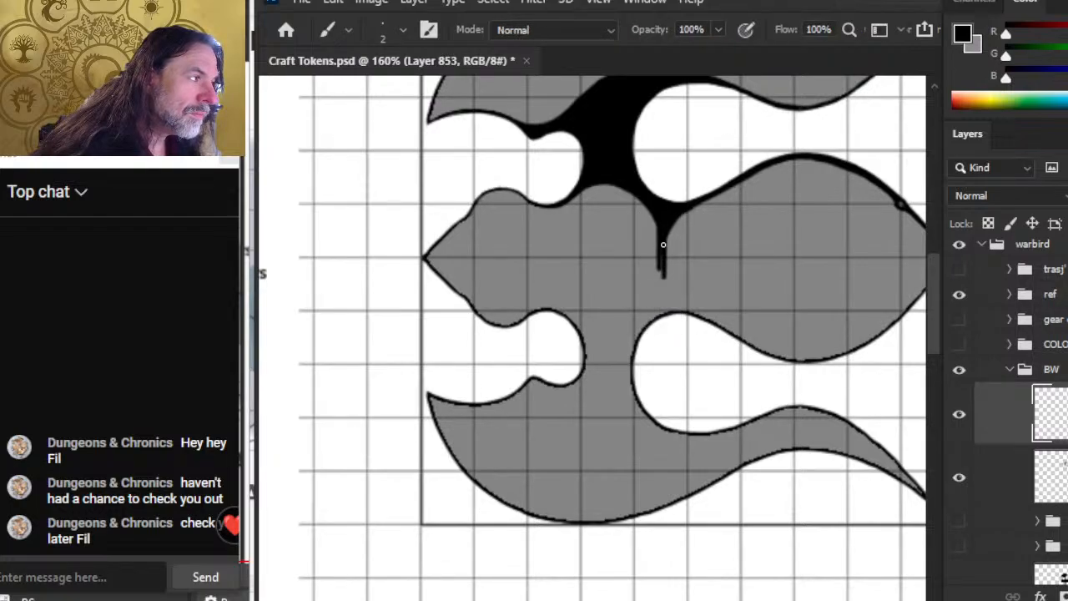
key(e)
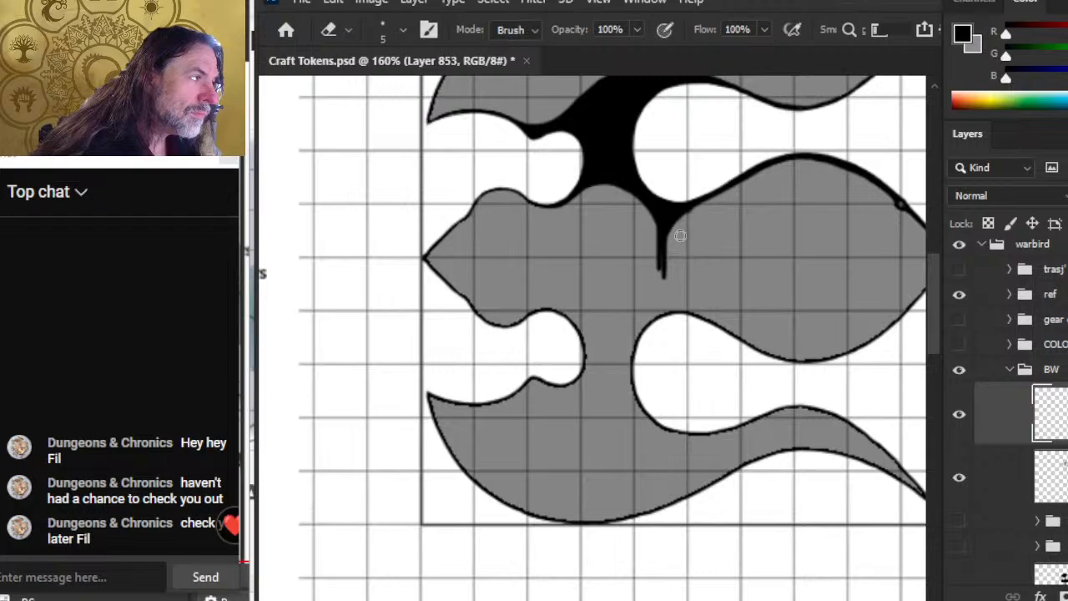
key(b)
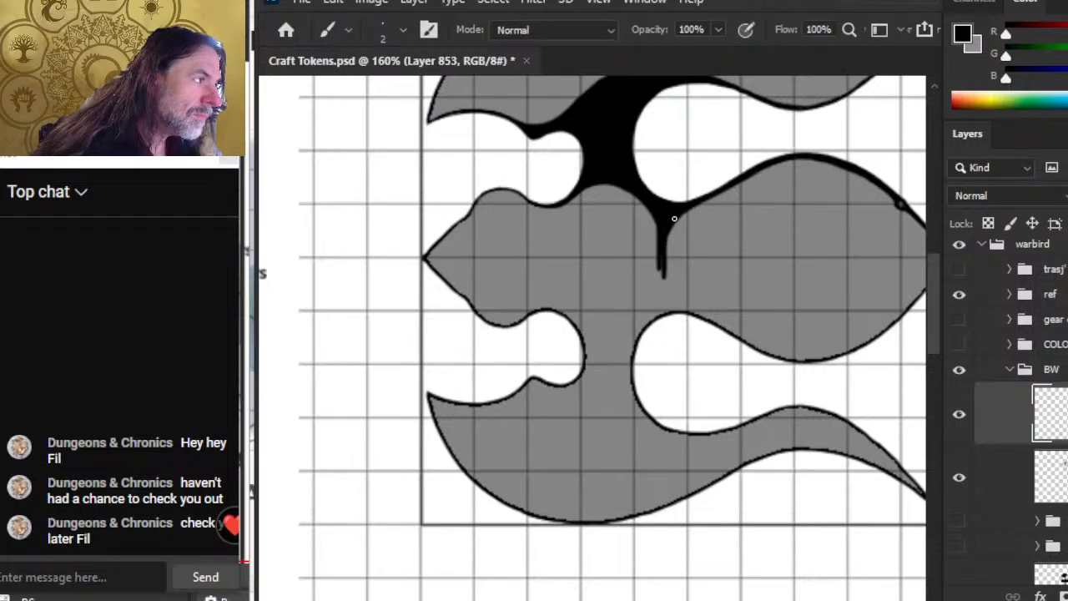
key(e)
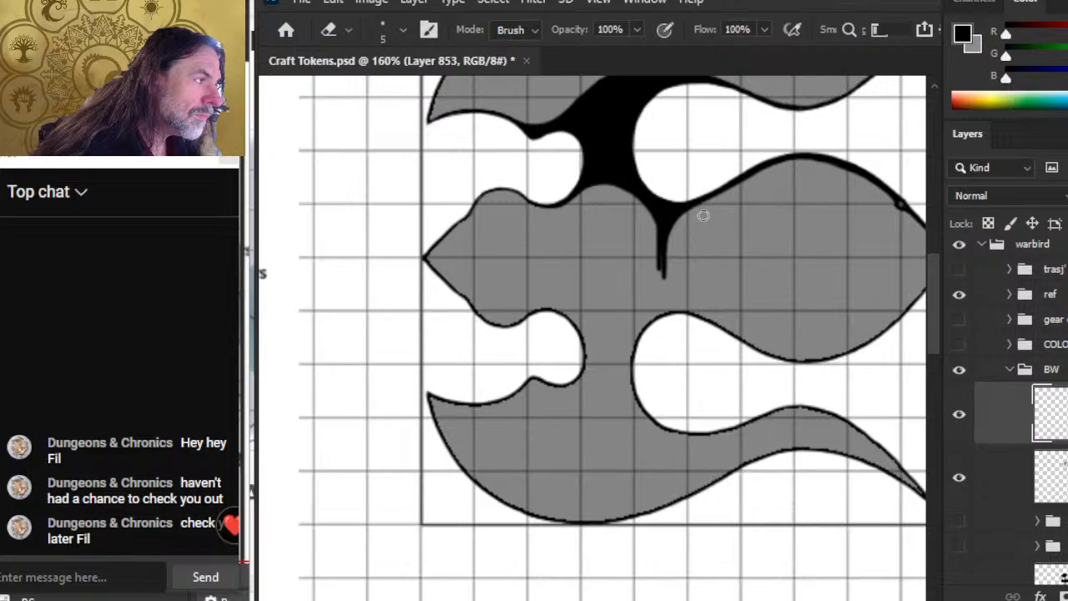
key(b)
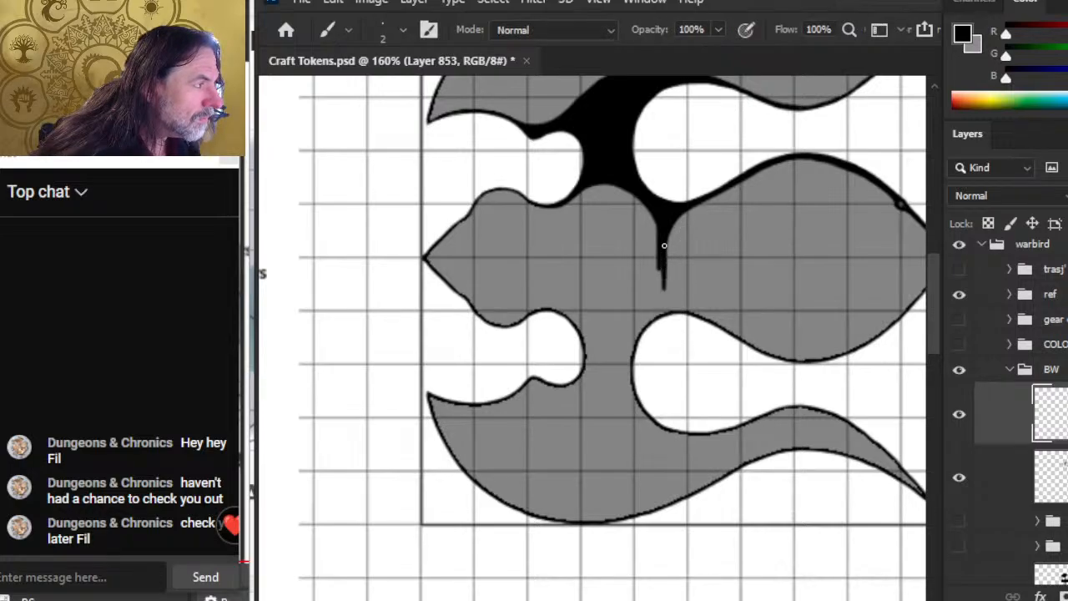
Slim and straighten the hull spike's left edge with a 5 px eraser, touching it up with a 2 px black brush
key(e)
drag(654, 234, 656, 272)
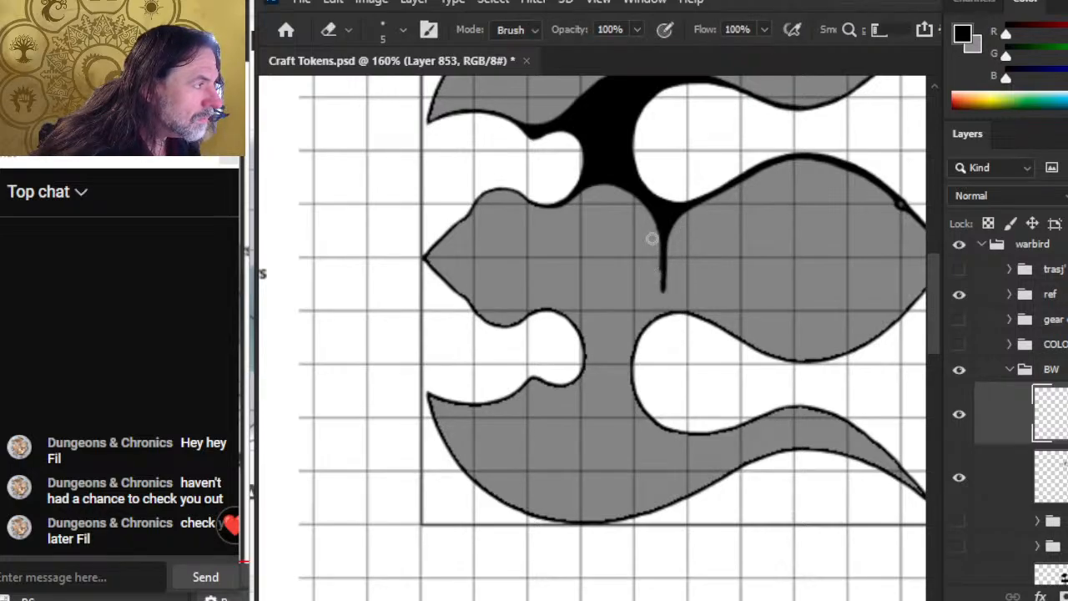
shift+click(656, 275)
shift+click(653, 236)
key(b)
key(e)
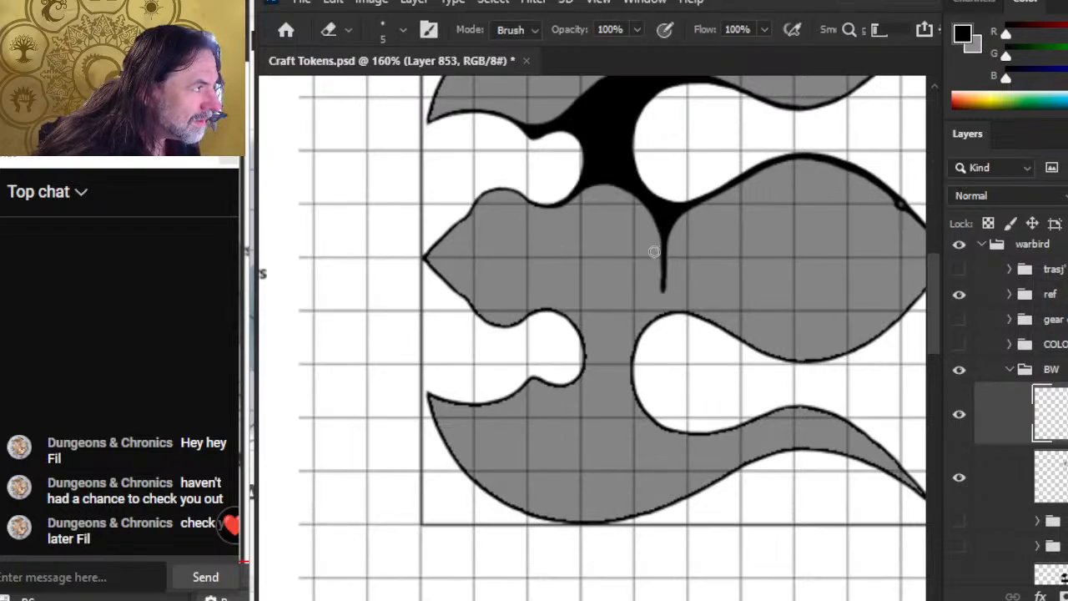
key(b)
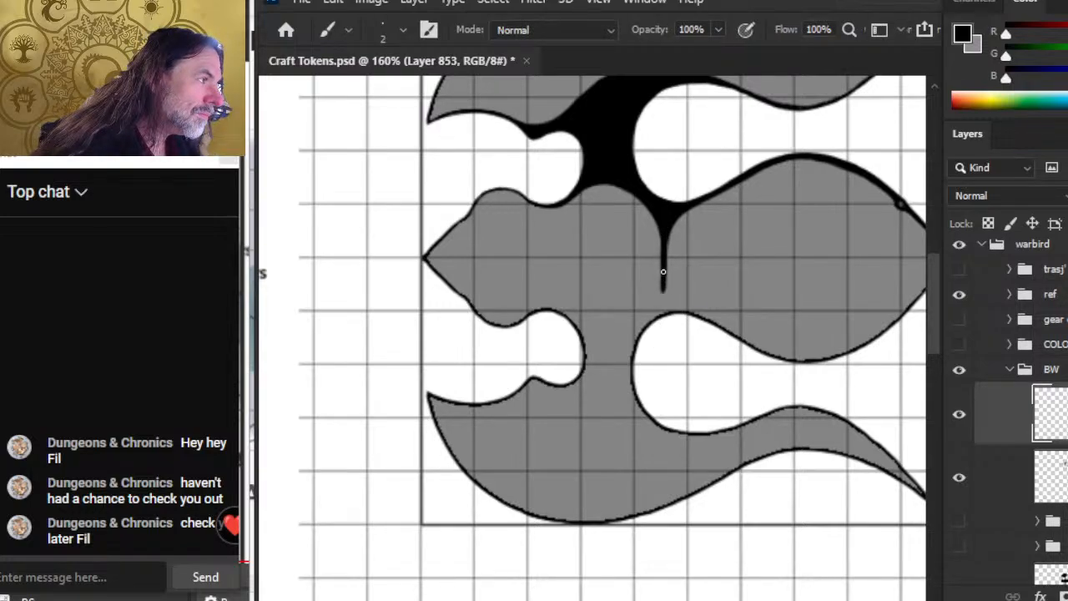
key(e)
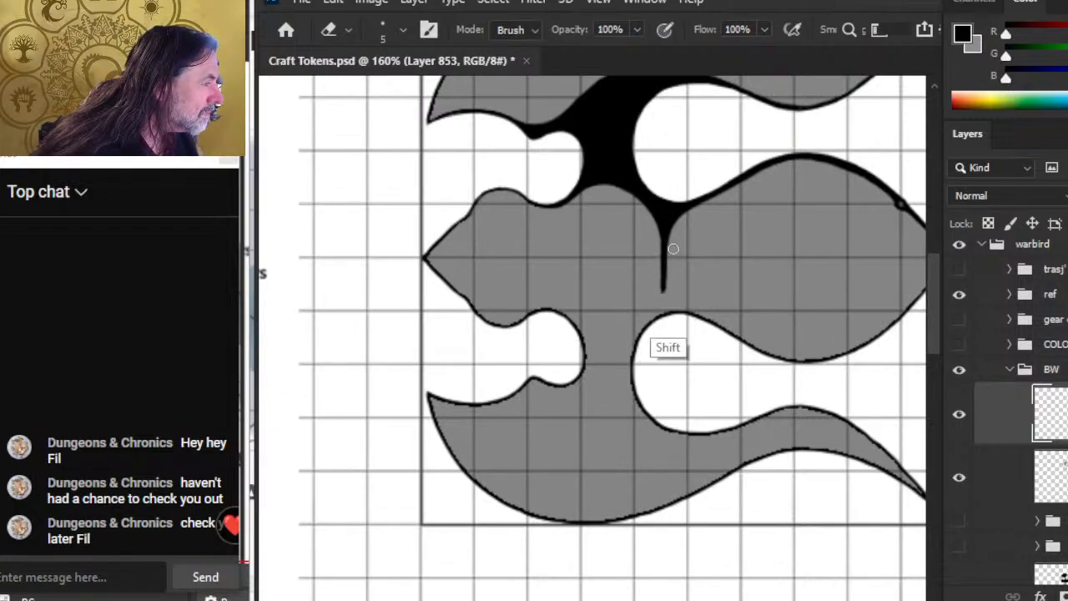
Thicken and smooth the lower outline of the upper wing where it curves toward the tail, alternating a 2 px black brush and 5 px eraser
key(z)
mouse_move(691, 342)
mouse_down()
mouse_move(613, 300)
mouse_move(584, 320)
mouse_up()
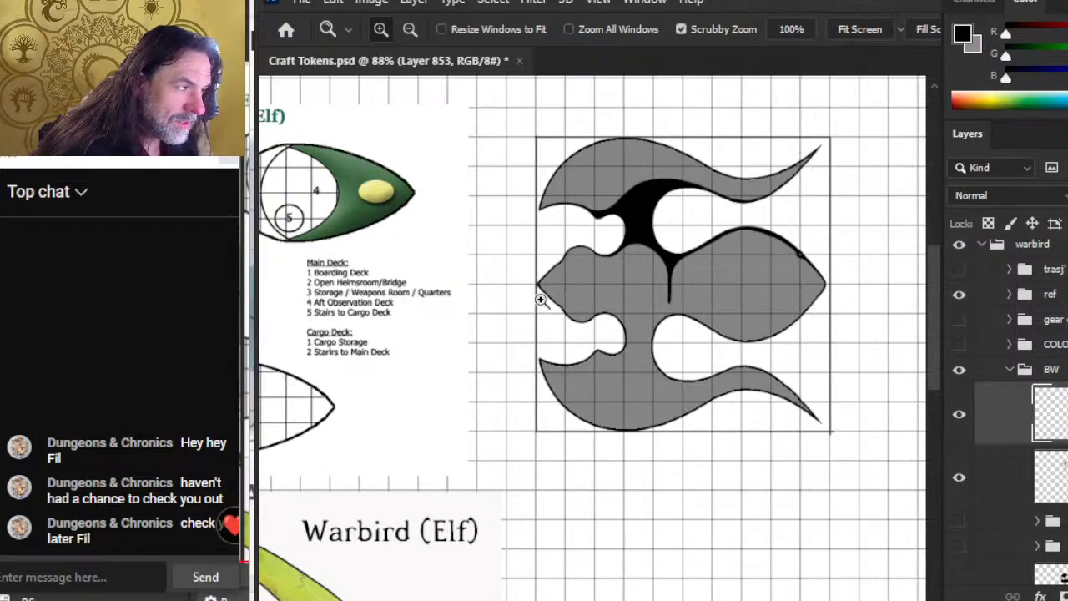
click(582, 286)
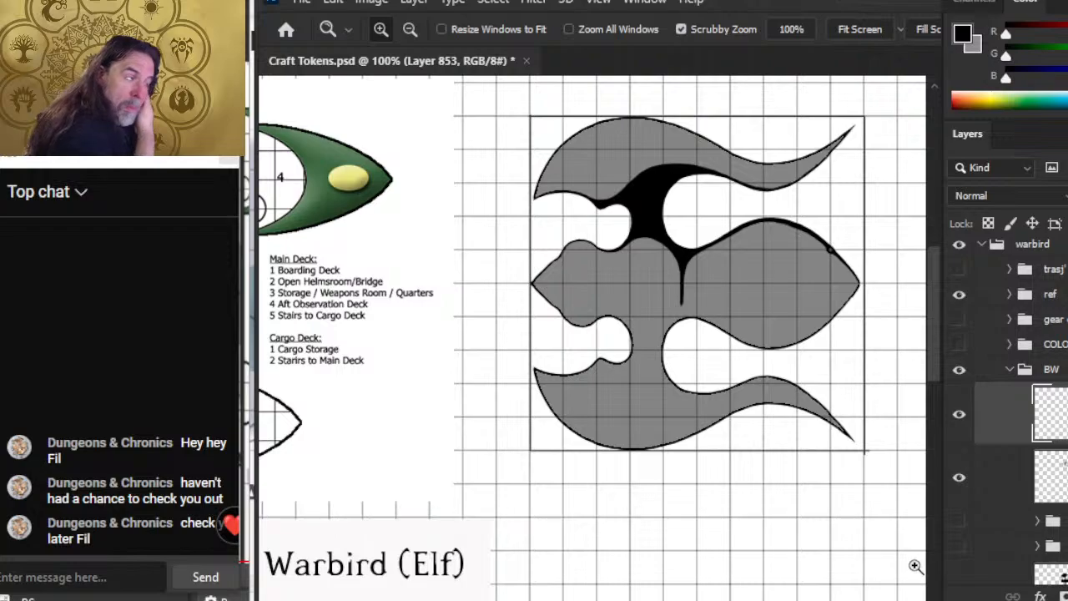
mouse_move(763, 195)
mouse_down()
mouse_move(825, 210)
mouse_move(767, 242)
mouse_up()
key(b)
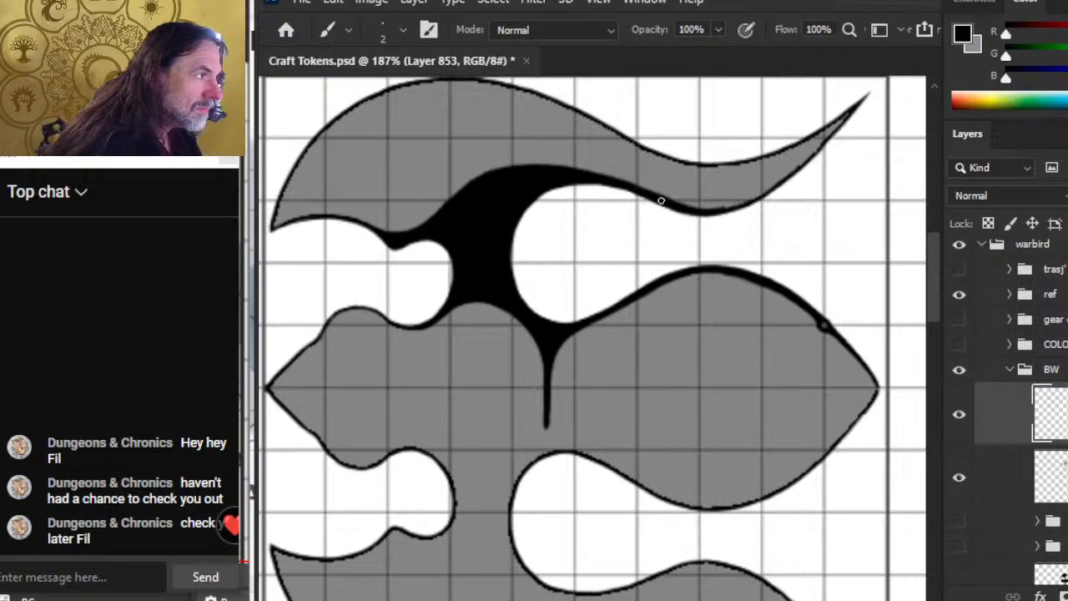
key(e)
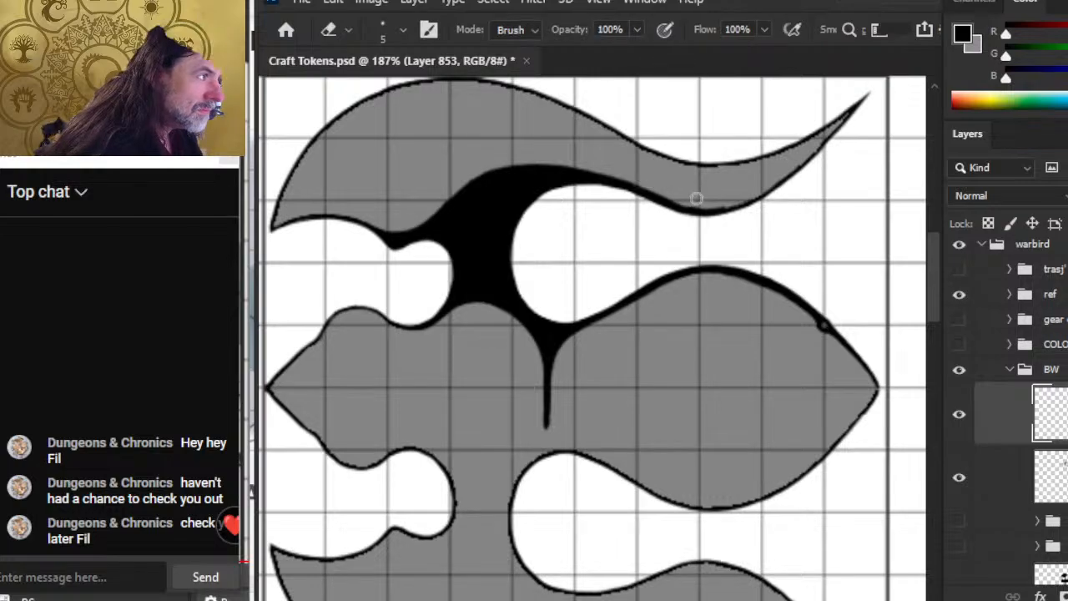
key(b)
key(e)
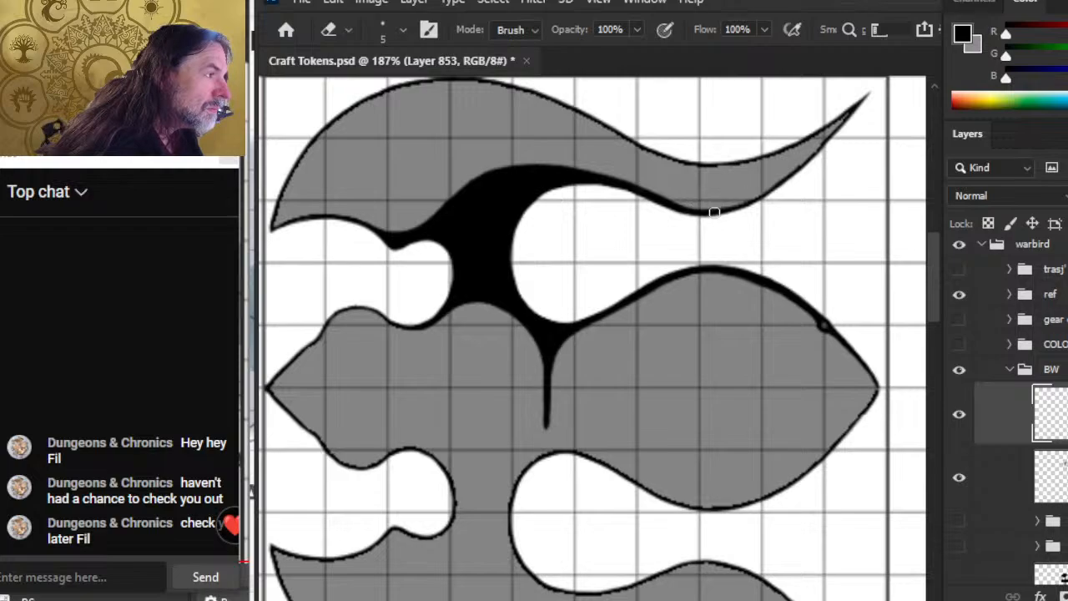
key(b)
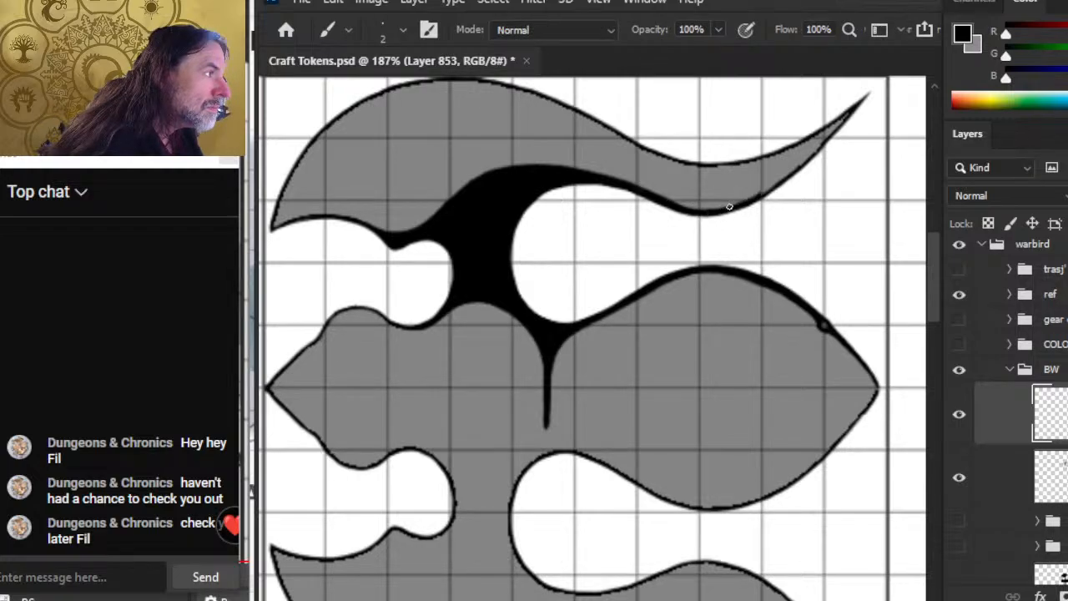
key(e)
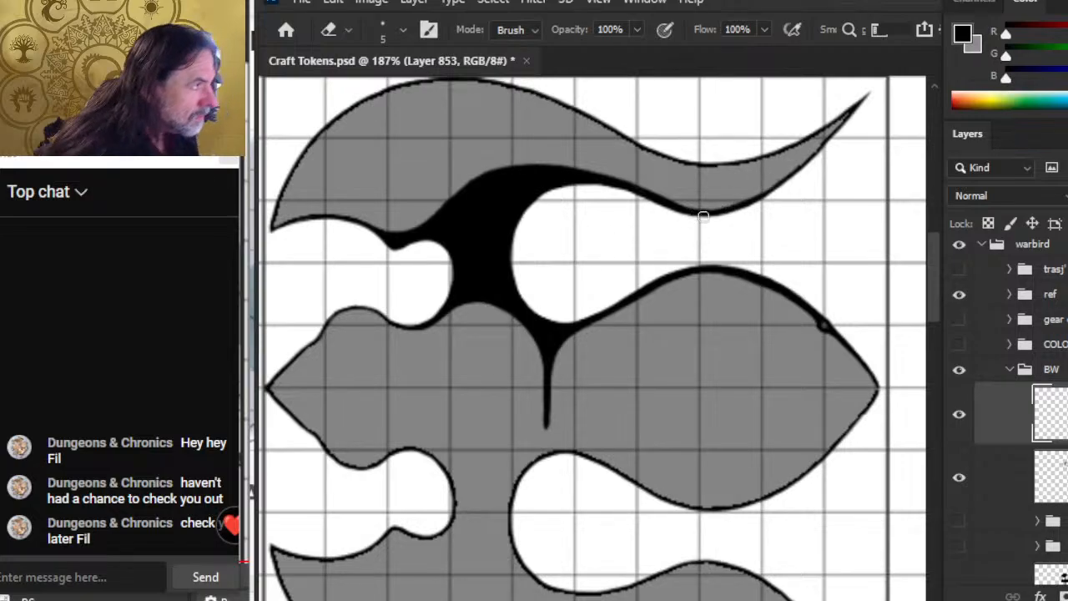
key(b)
key(e)
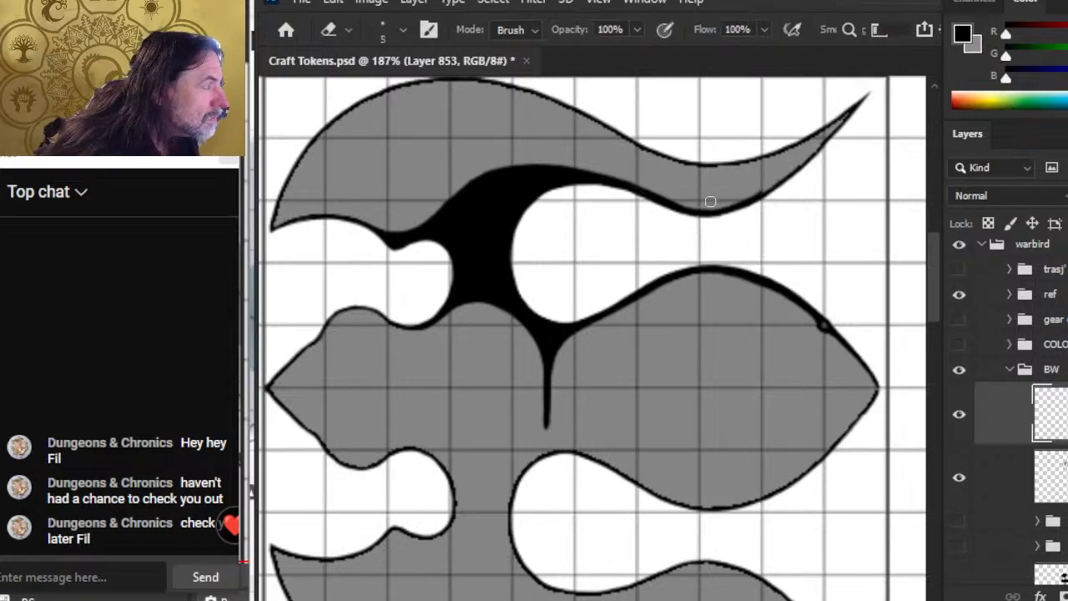
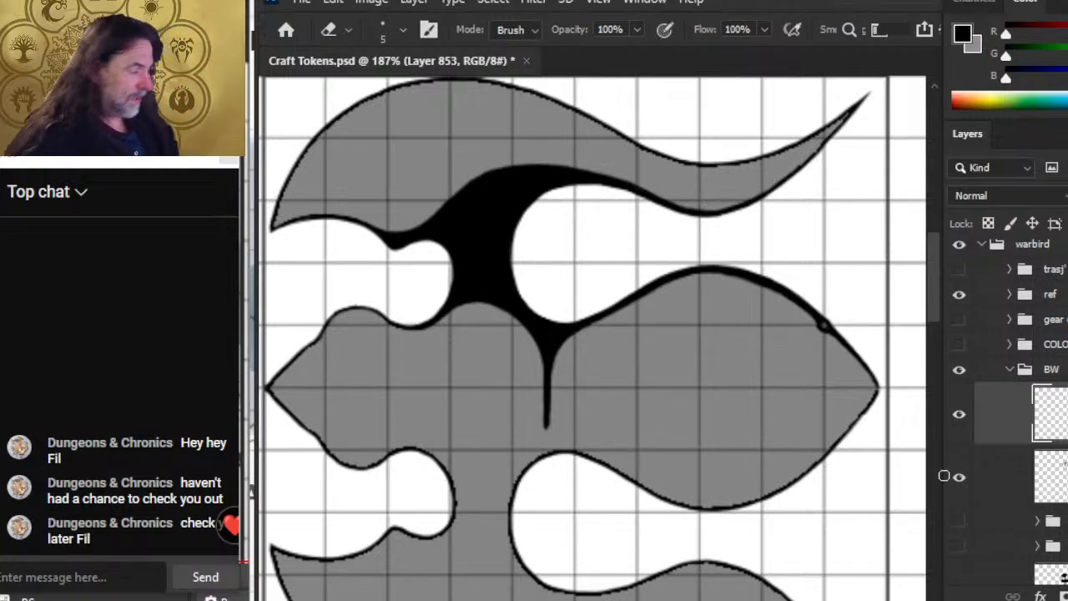
Merge the painted details of Layer 853 into the outline layer below and duplicate the merged layer
right_click(1031, 486)
click(995, 514)
key(z)
drag(758, 325, 654, 364)
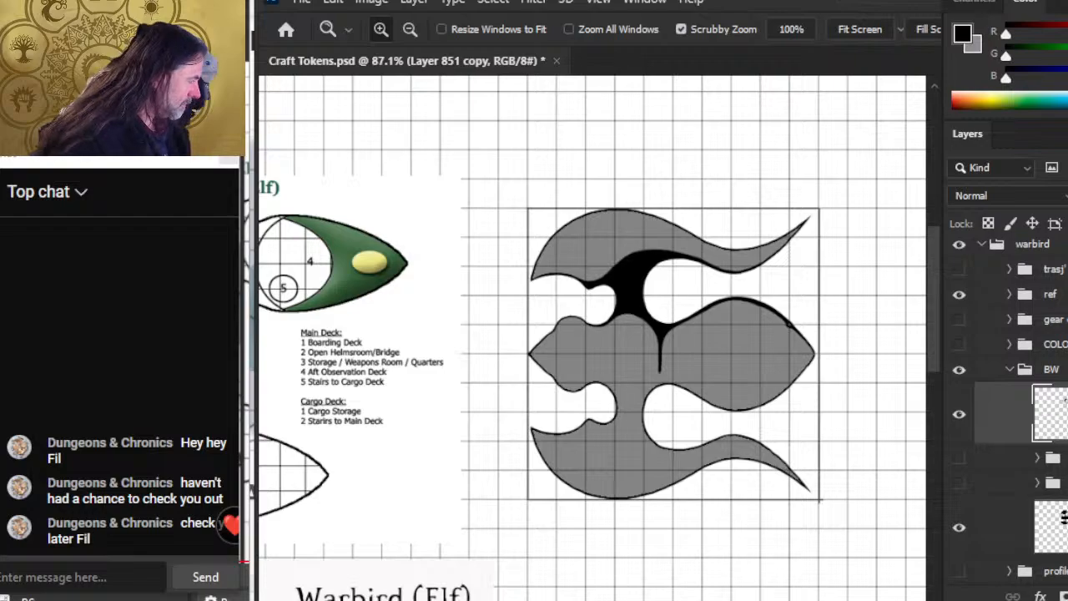
right_click(1001, 219)
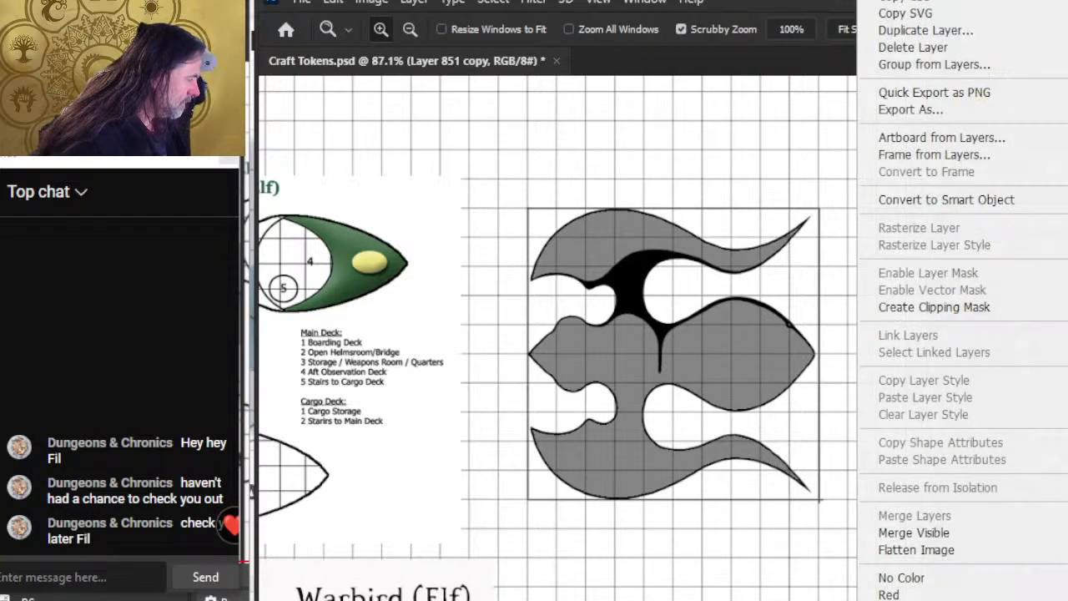
click(1019, 28)
key(Return)
Flip the duplicated outline layer vertically to mirror the struts and hull spike onto the ship's lower half
key(l)
right_click(656, 248)
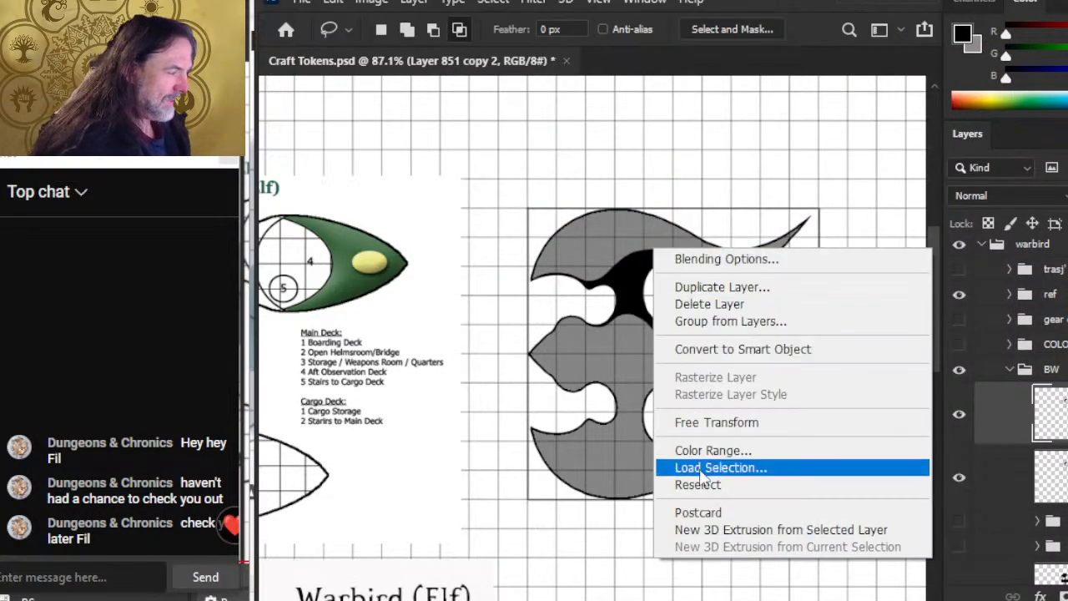
click(716, 423)
right_click(686, 402)
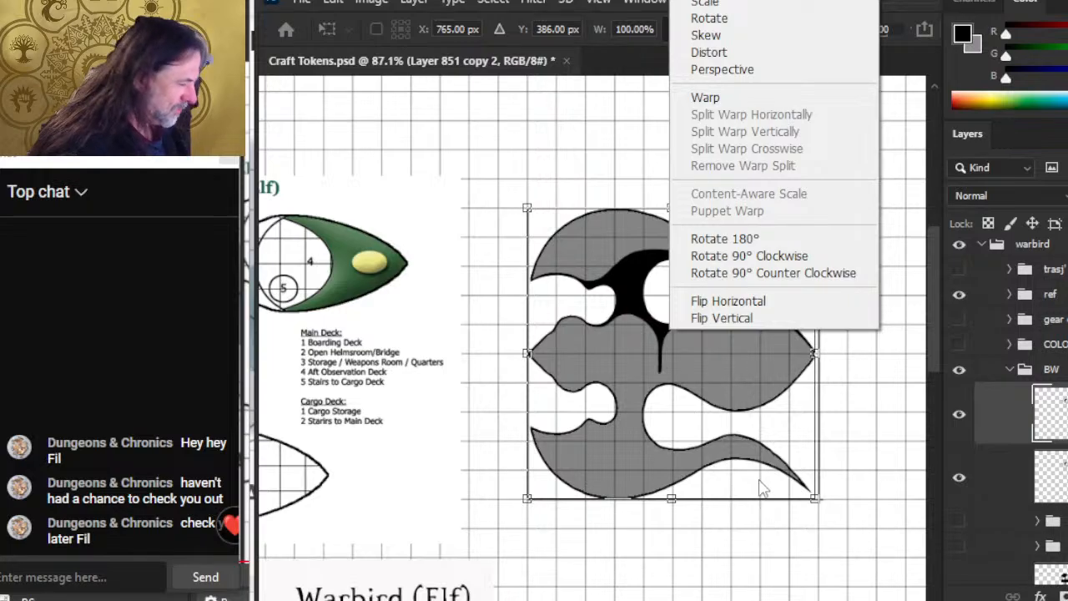
click(748, 378)
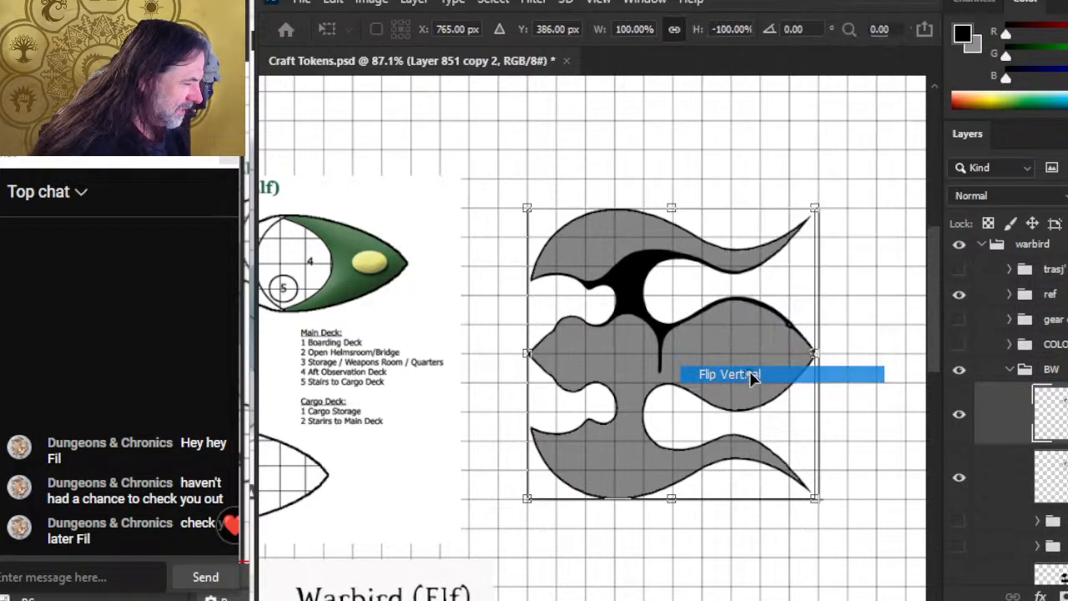
key(Return)
Check the mirrored lower strut up close and merge the flipped copy down into the original outline layer
key(z)
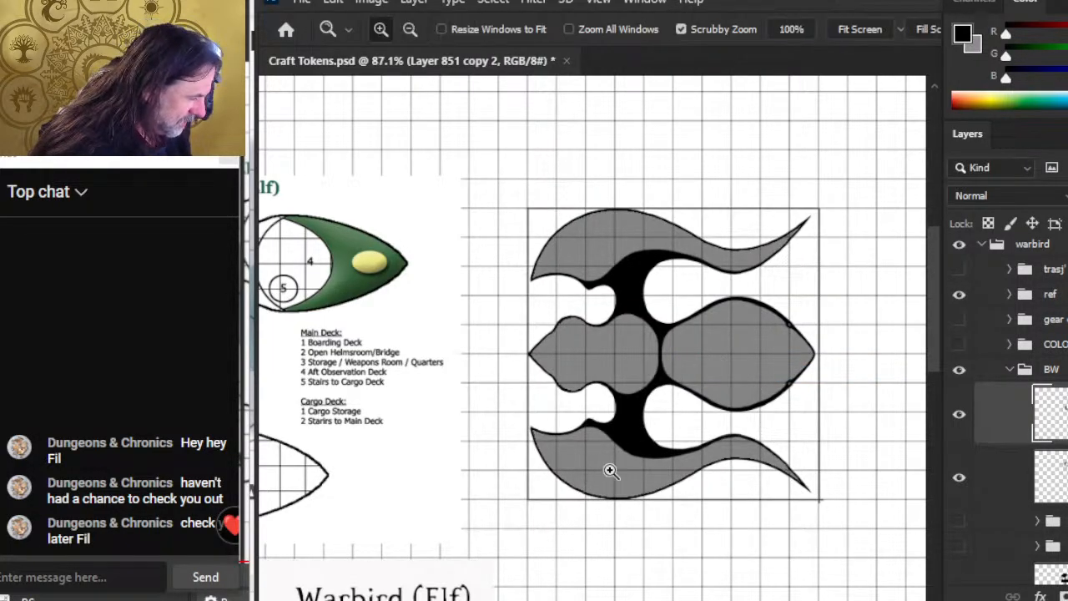
drag(592, 351, 675, 370)
key(space)
drag(754, 453, 684, 158)
key(v)
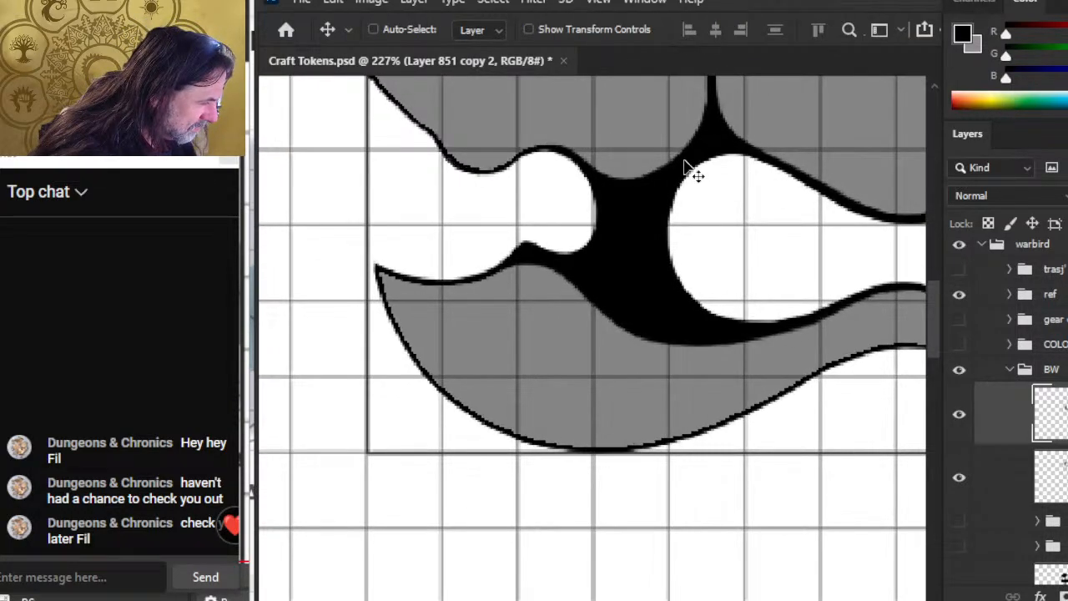
key(z)
drag(648, 372, 547, 384)
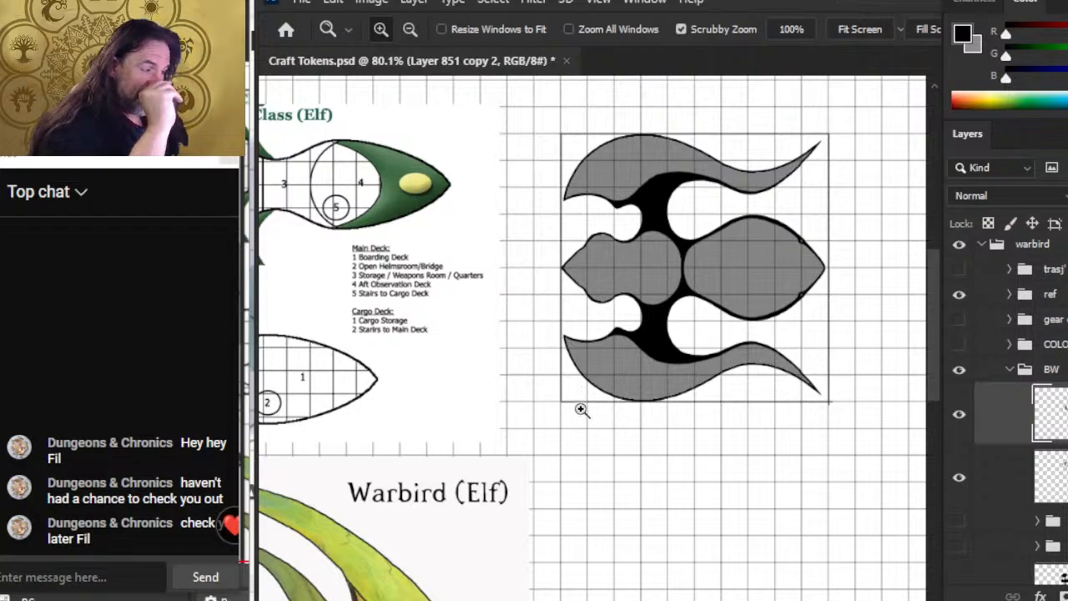
right_click(1033, 477)
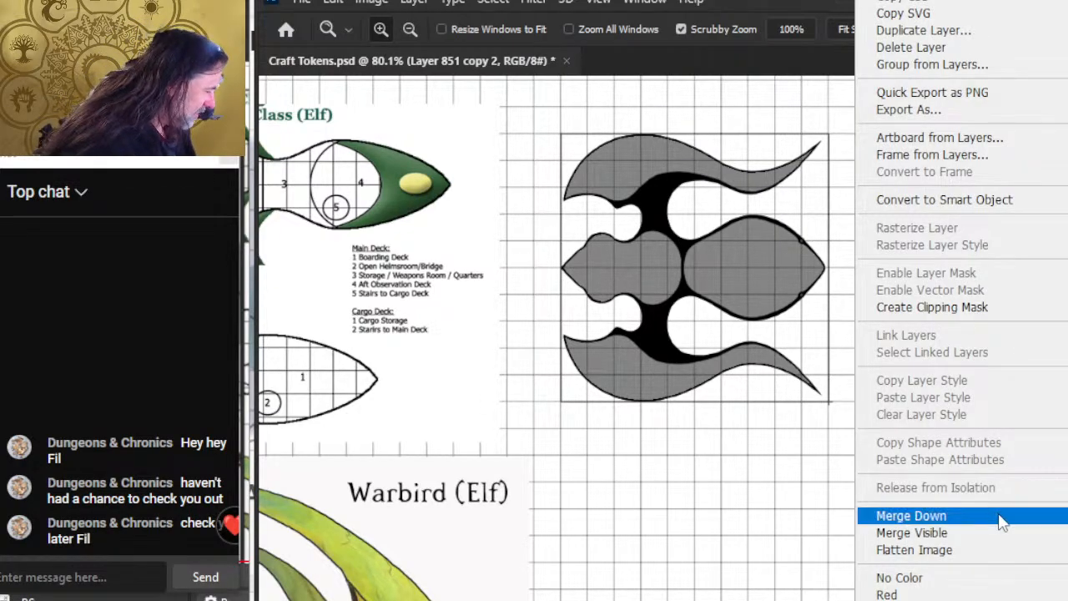
click(1002, 510)
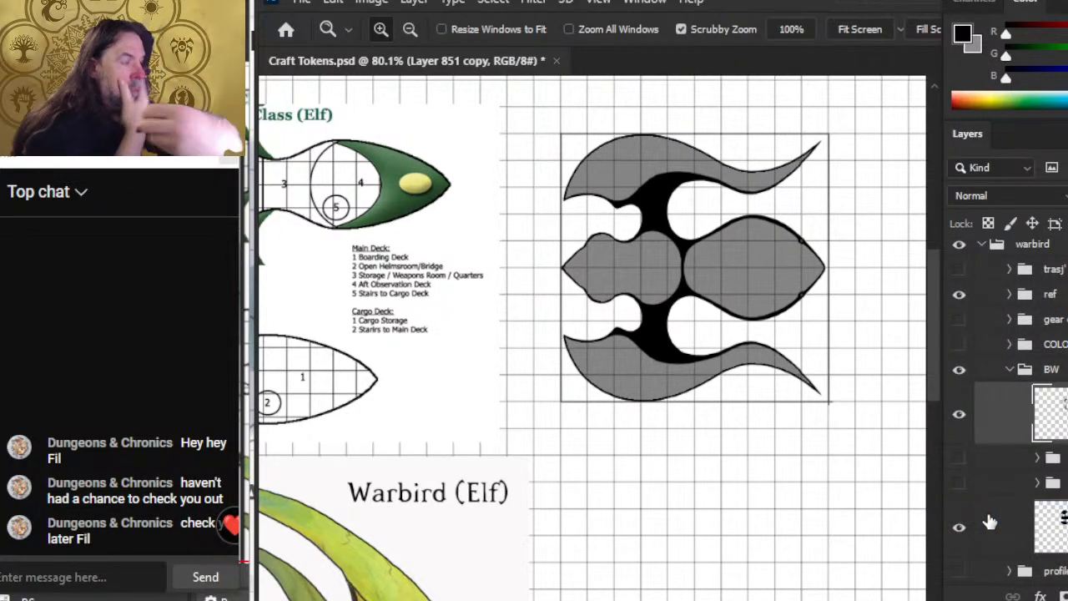
Compare the ship silhouette with the deck plan and the older line sketch by toggling the outline layer and sketch group visibility
drag(383, 332, 505, 282)
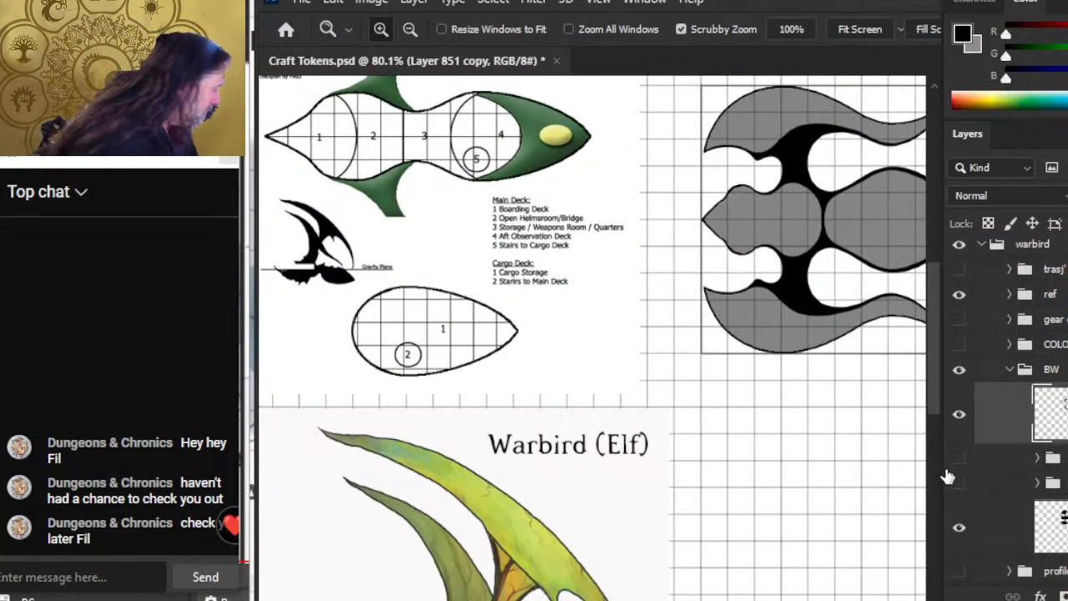
click(959, 414)
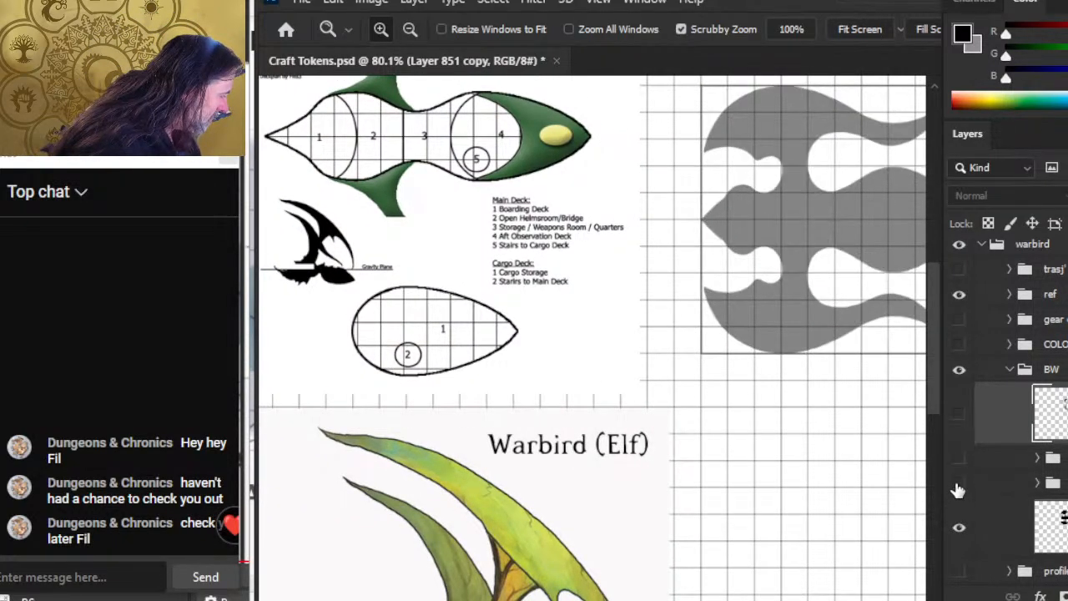
click(958, 486)
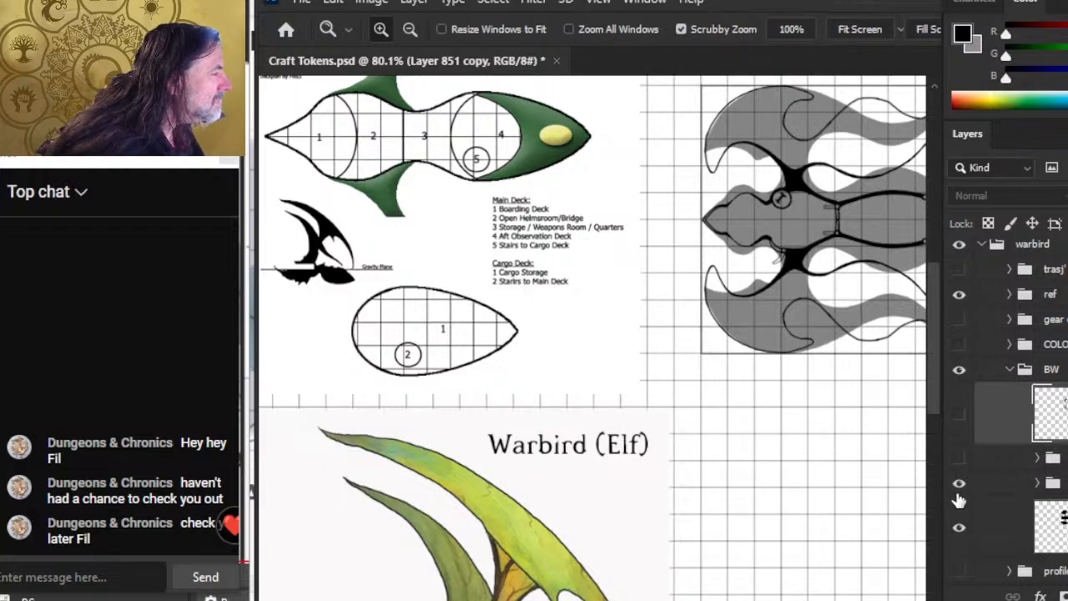
click(960, 485)
click(964, 486)
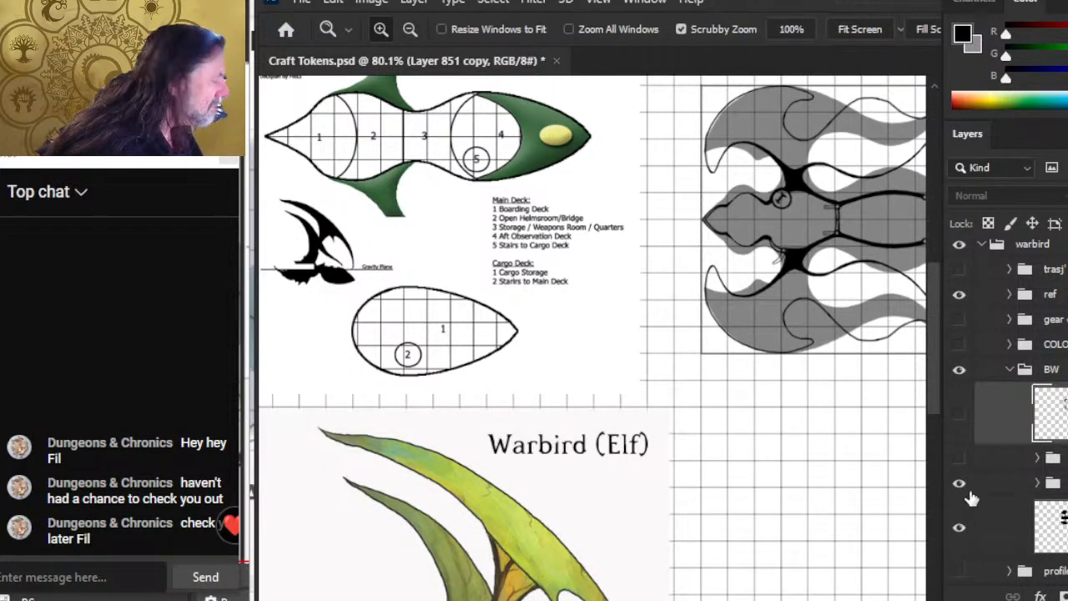
click(960, 484)
drag(835, 330, 731, 317)
click(958, 413)
drag(737, 257, 622, 282)
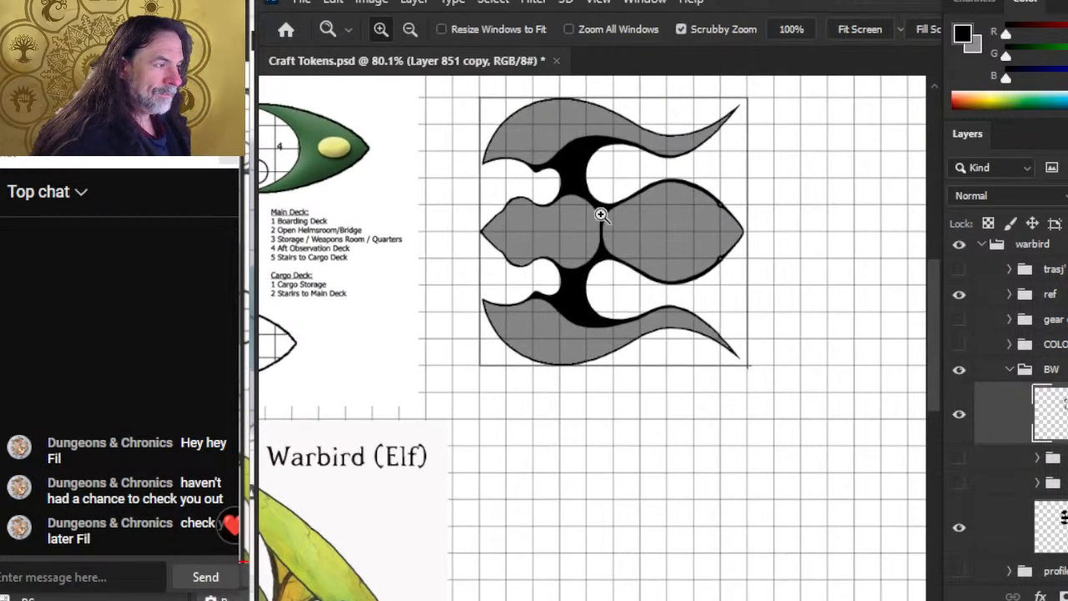
Erase the thin middle section of the black spike joining the upper and lower struts with a 5 px eraser
click(599, 217)
key(e)
mouse_move(594, 239)
mouse_down()
mouse_move(609, 239)
mouse_move(608, 273)
mouse_move(603, 244)
mouse_up()
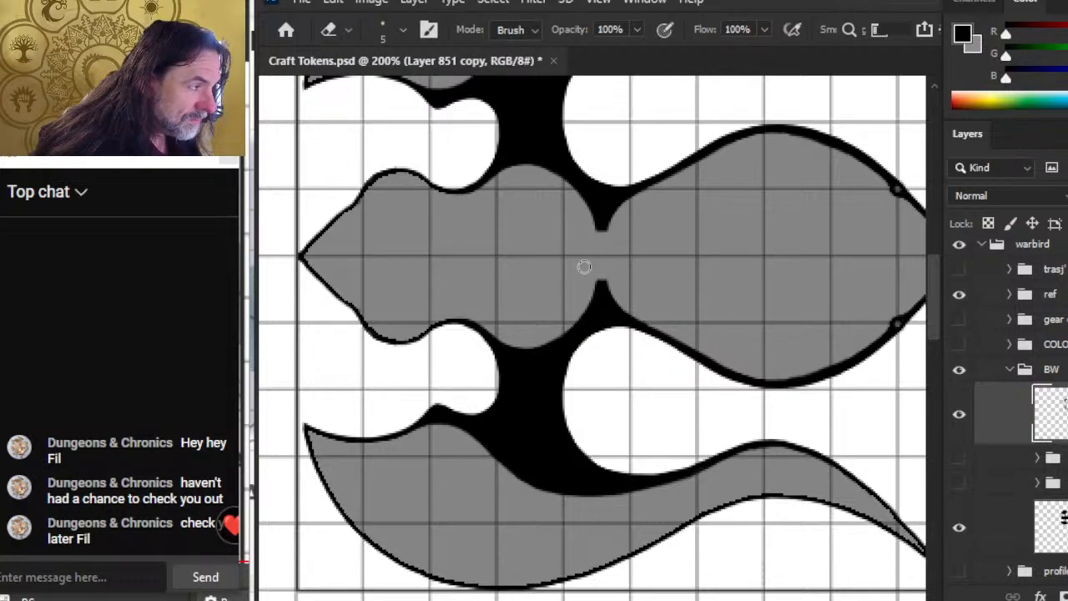
key(b)
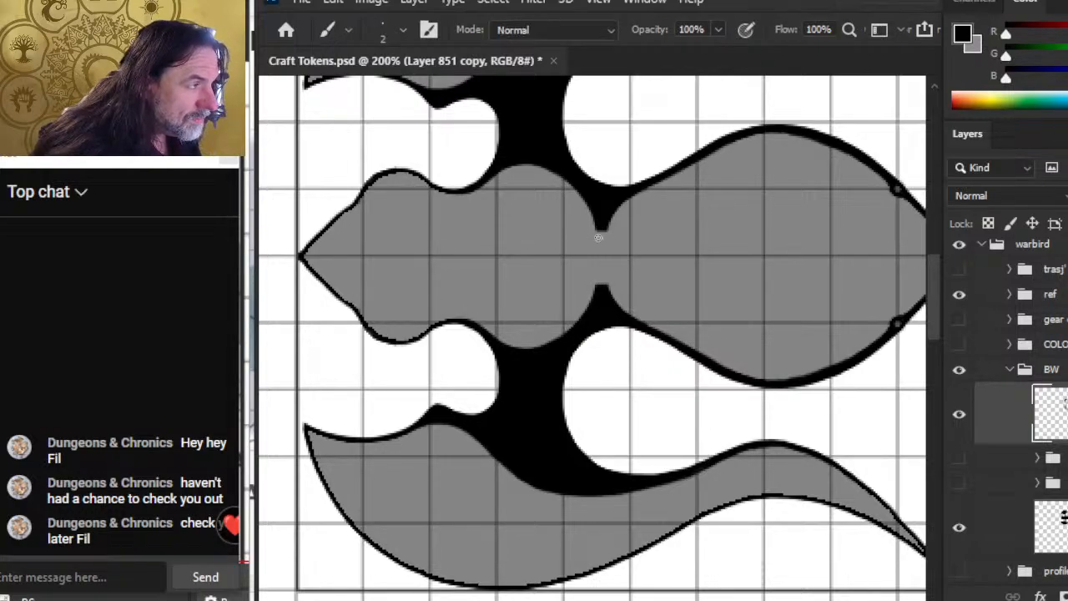
Draw two parallel vertical lines across the hull's narrow waist, joining the upper black wedge to the lower one
click(598, 234)
shift+click(598, 284)
click(603, 227)
shift+click(604, 284)
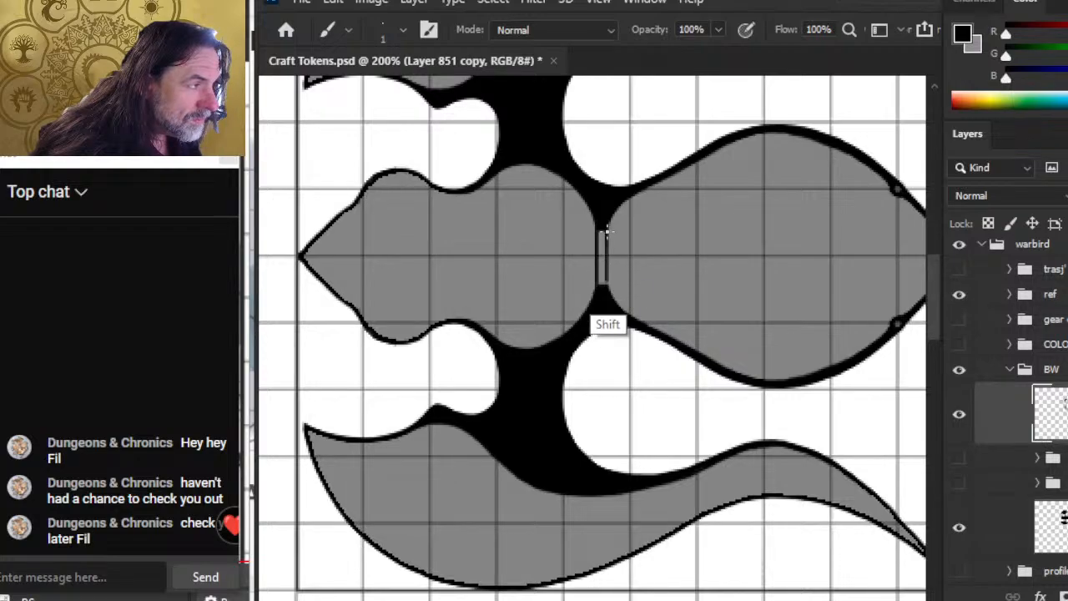
Erase a small round hole into the upper wedge's tip and paint a small black hook beside the waist's right line, near its lower end
key(e)
key(bracketleft)
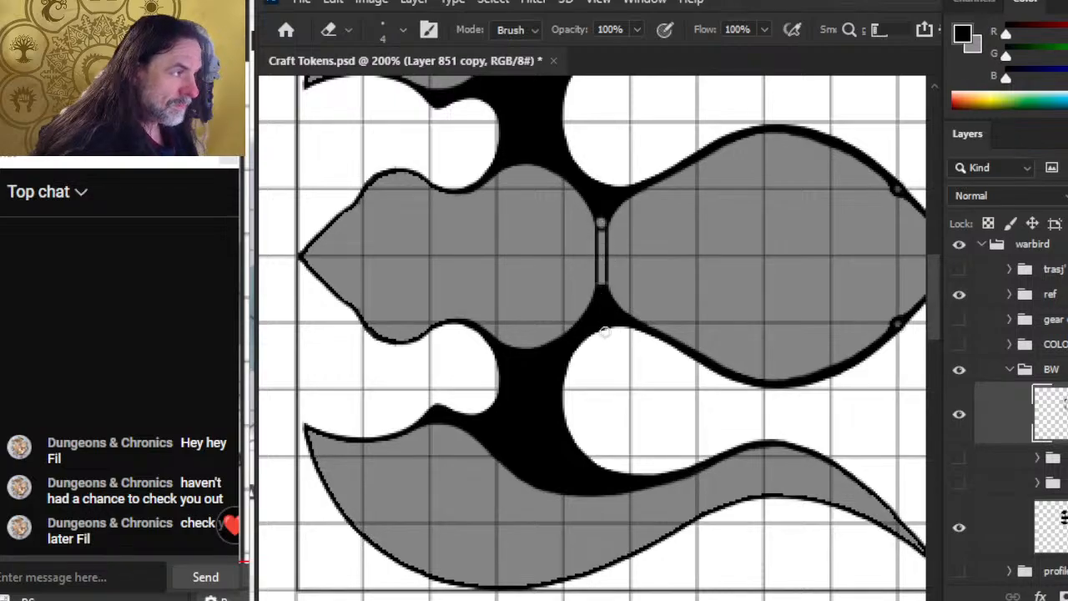
key(b)
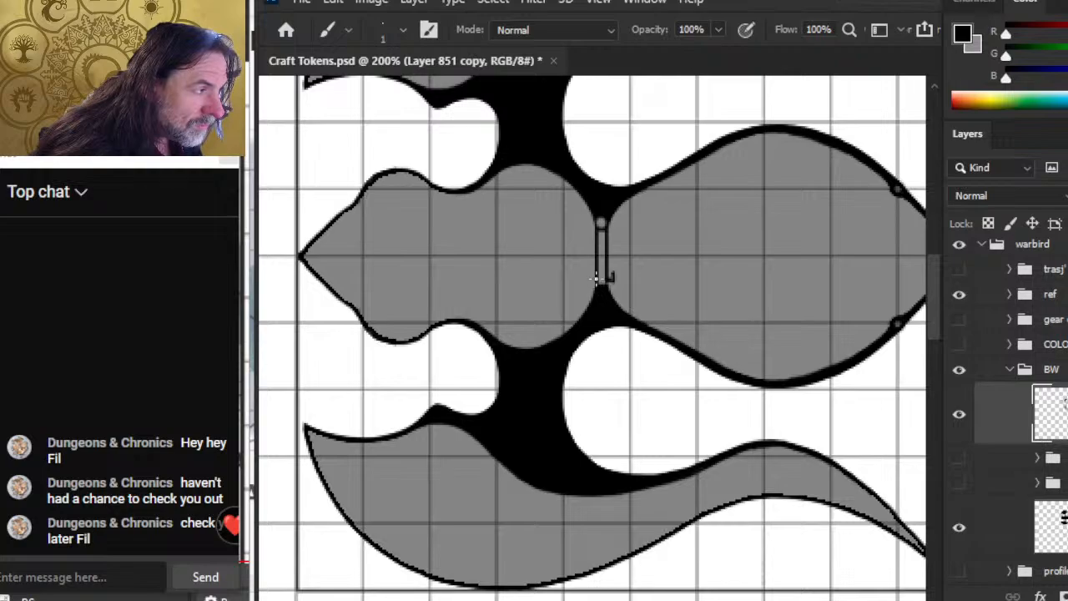
Try to paint a matching hook freehand on the waist's left line, erasing and redrawing it
key(e)
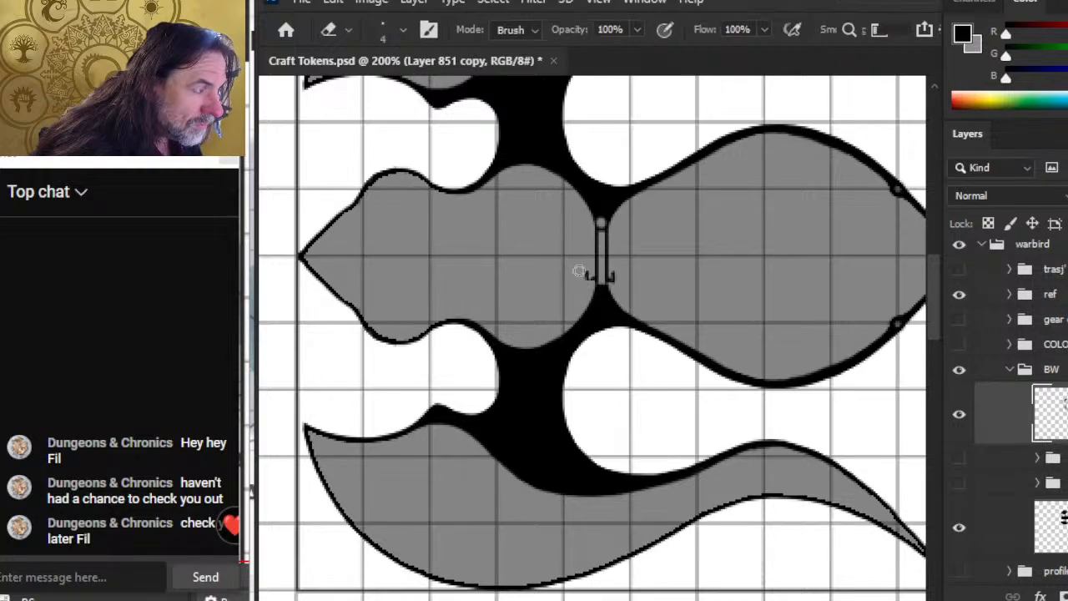
key(b)
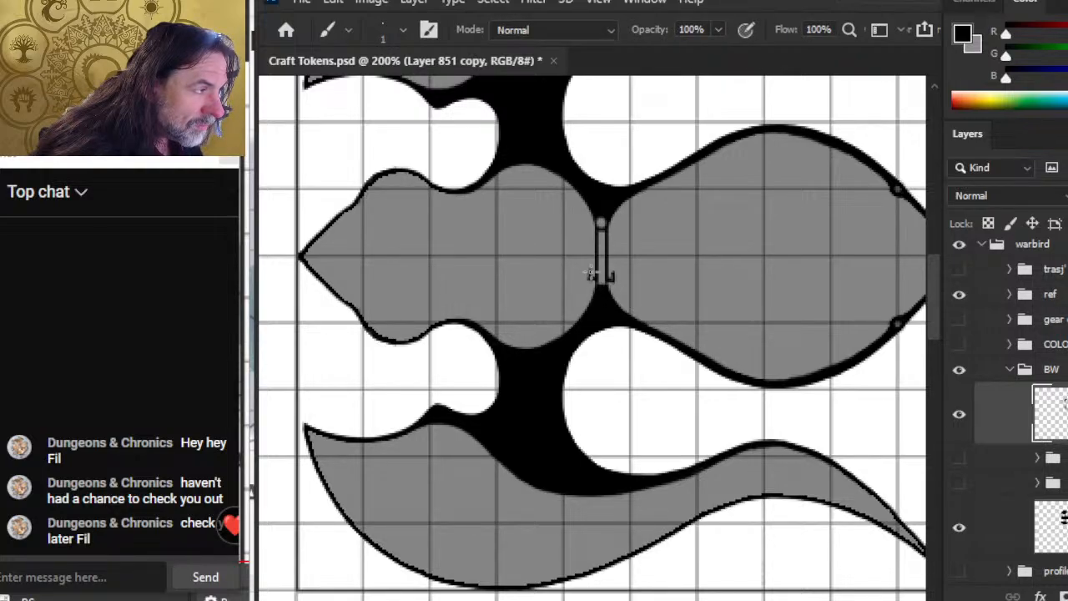
key(e)
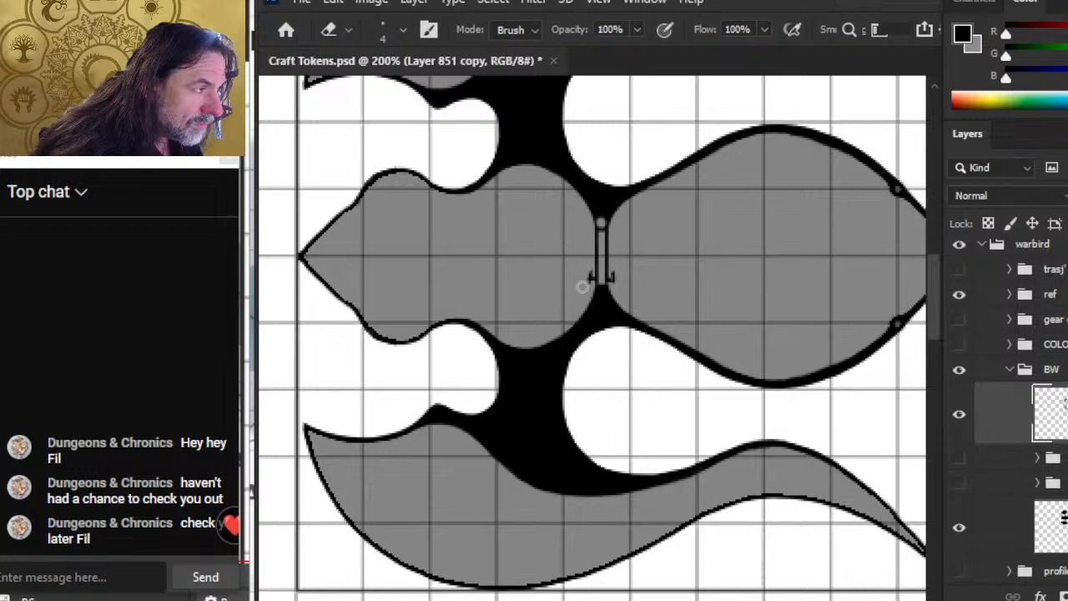
key(b)
key(shift)
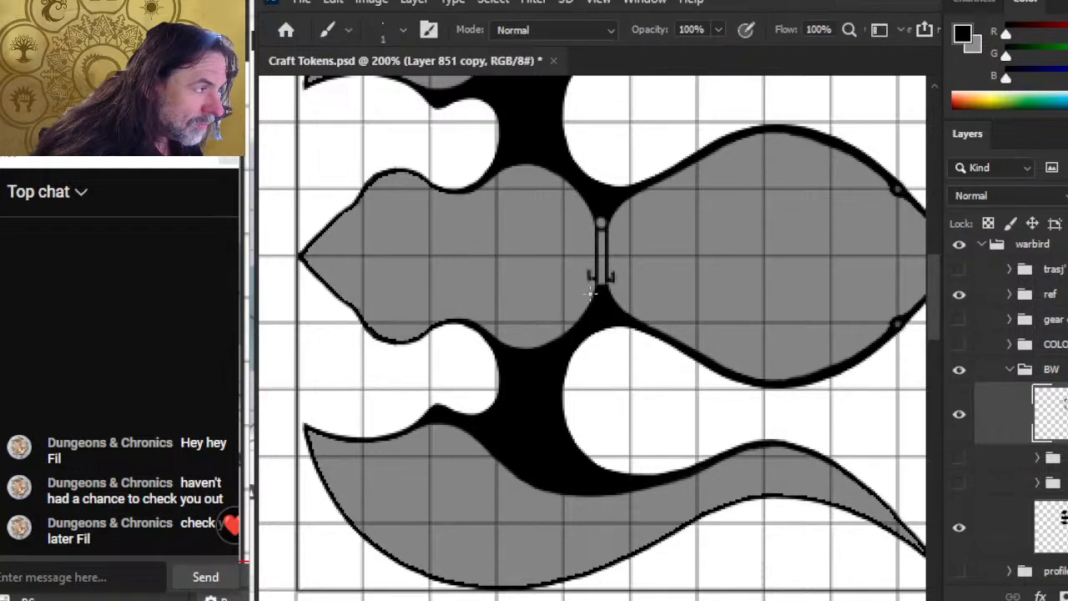
key(e)
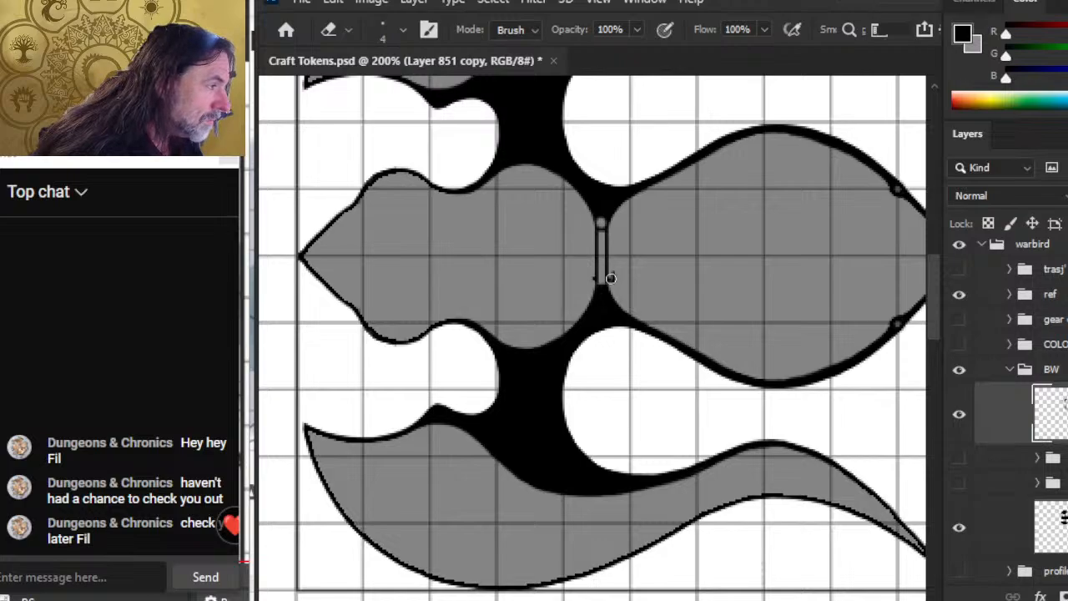
Select the hook on the waist's right line with the Lasso, copy it to a new layer and flip it horizontally
key(l)
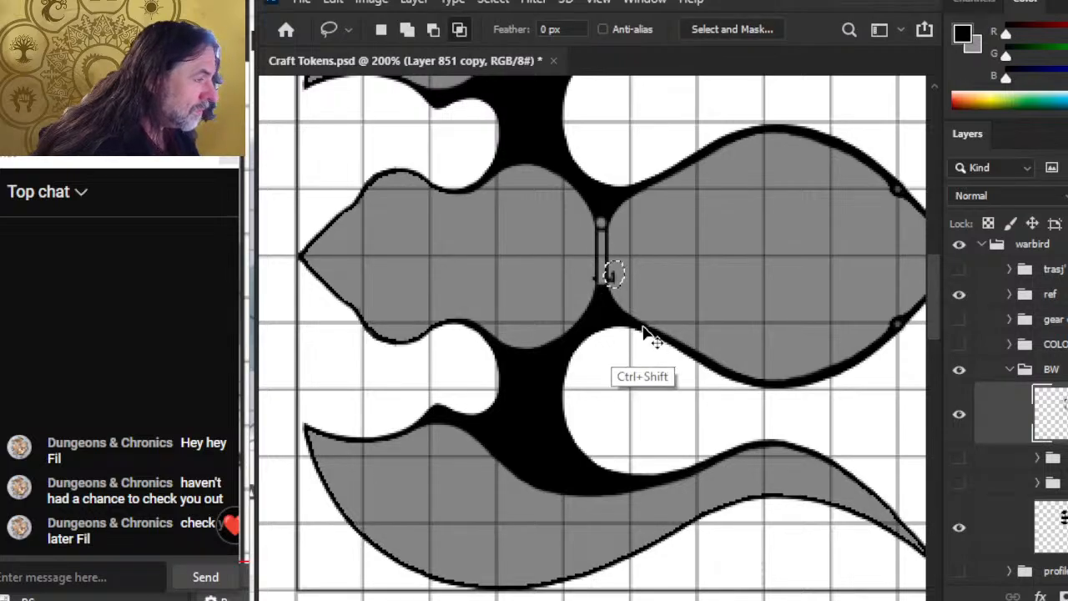
key(ctrl+shift+j)
right_click(578, 246)
click(656, 419)
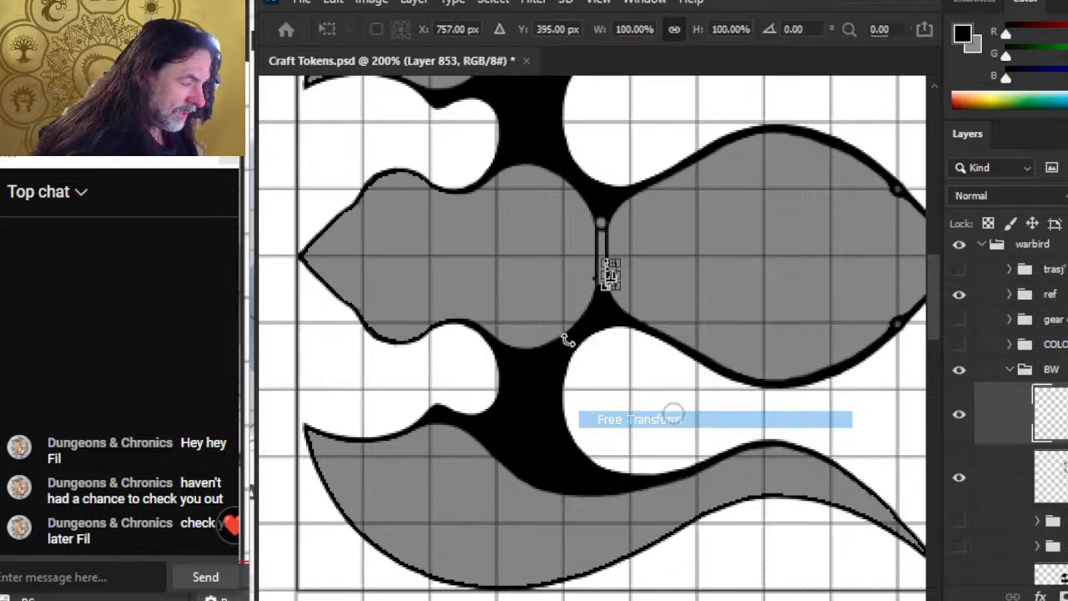
right_click(574, 312)
click(665, 301)
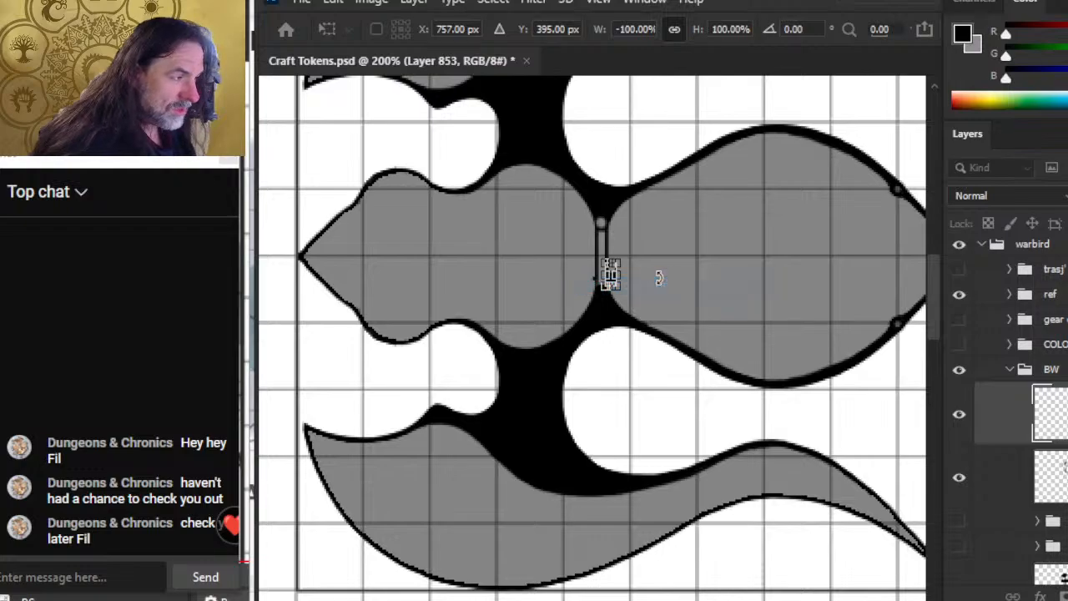
key(Return)
Position the flipped hook symmetrically against the waist's left line and merge its layer down
key(Right)
key(Right)
key(Right)
key(Right)
key(Right)
key(Right)
key(Right)
key(Right)
key(Right)
key(Right)
key(Right)
key(Right)
key(Right)
key(Right)
key(Right)
key(Right)
key(Right)
key(Right)
key(Right)
key(Right)
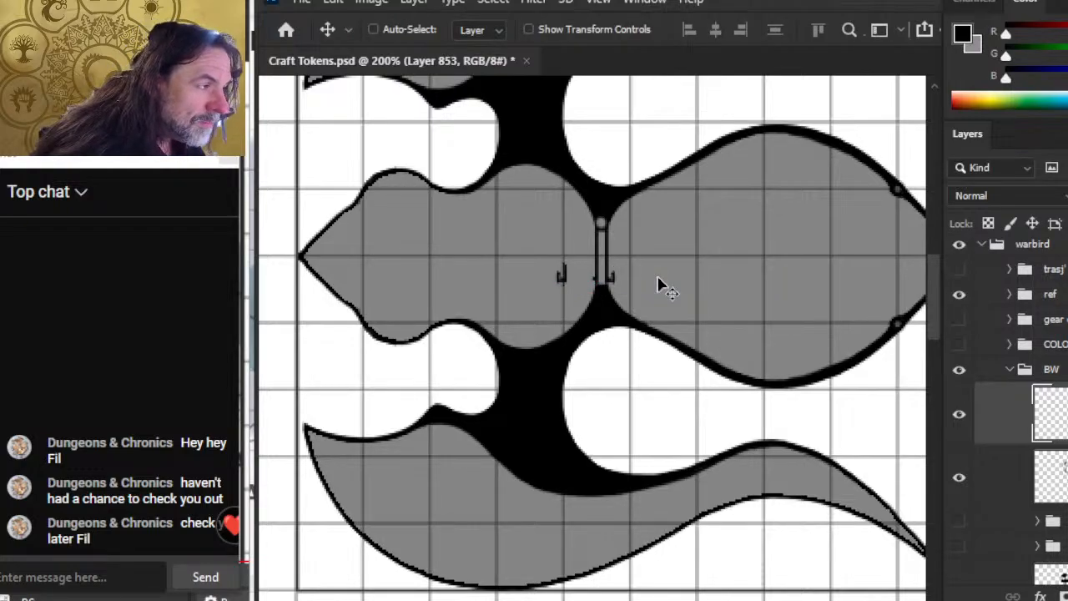
key(Right)
key(Right)
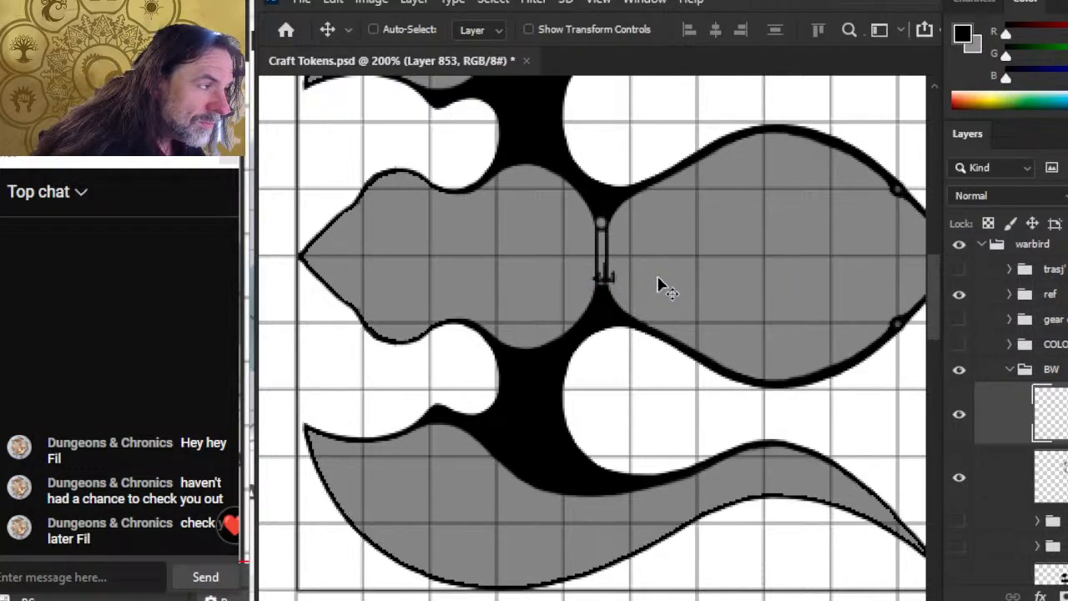
key(Left)
key(Left)
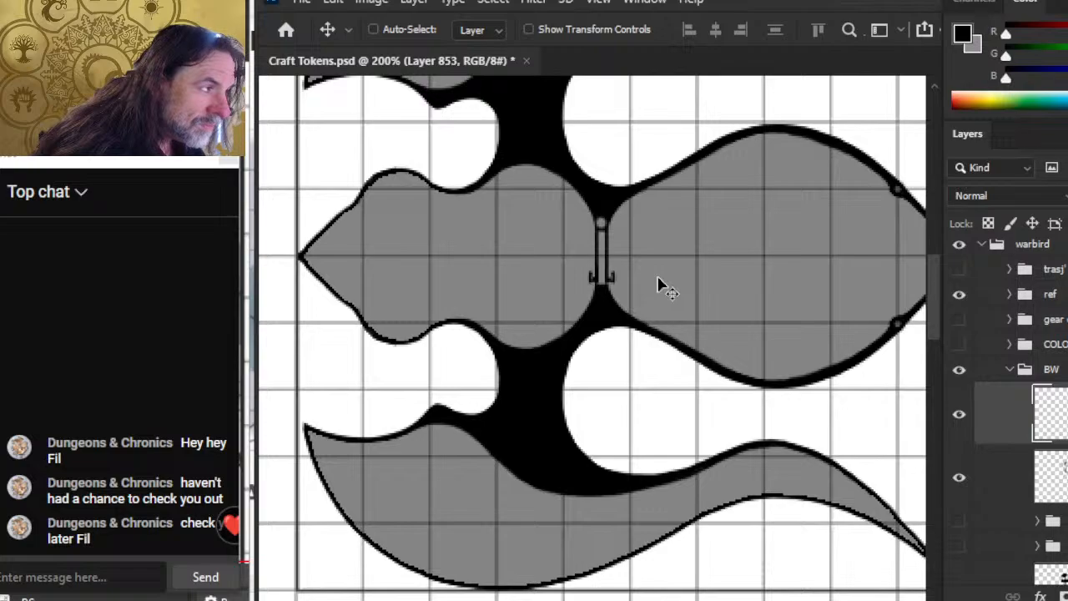
right_click(995, 382)
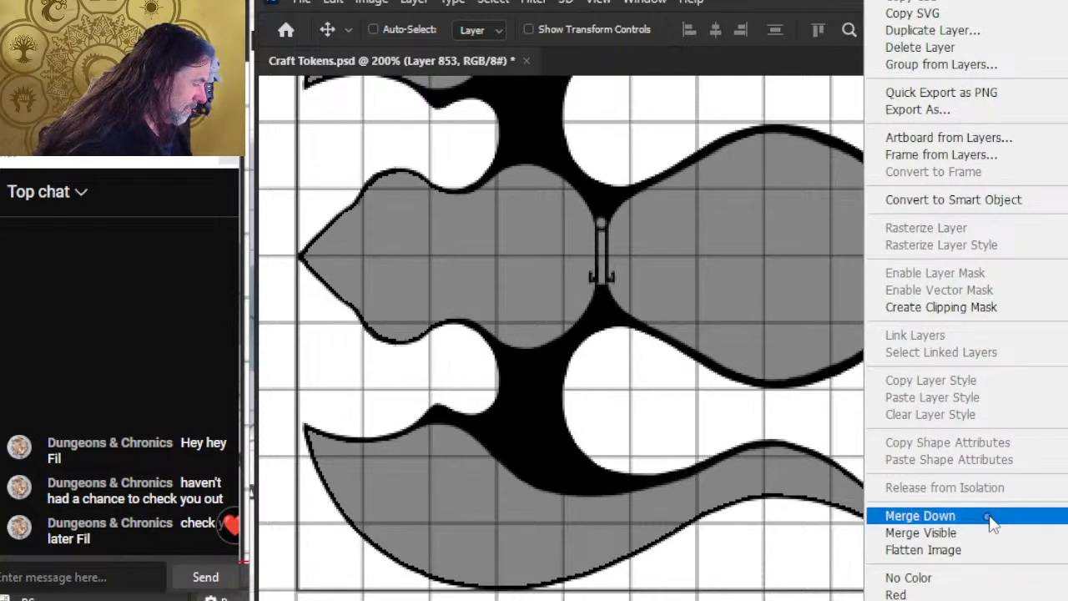
click(920, 516)
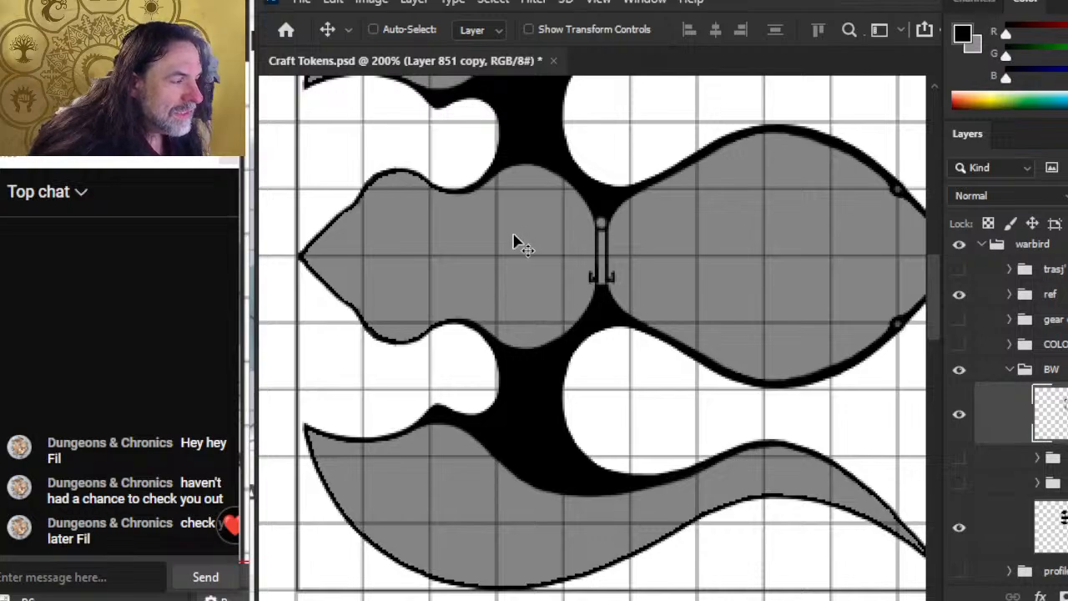
Thin the black outline around the upper bump of the ship's pointed head section using the Eraser and Brush
key(z)
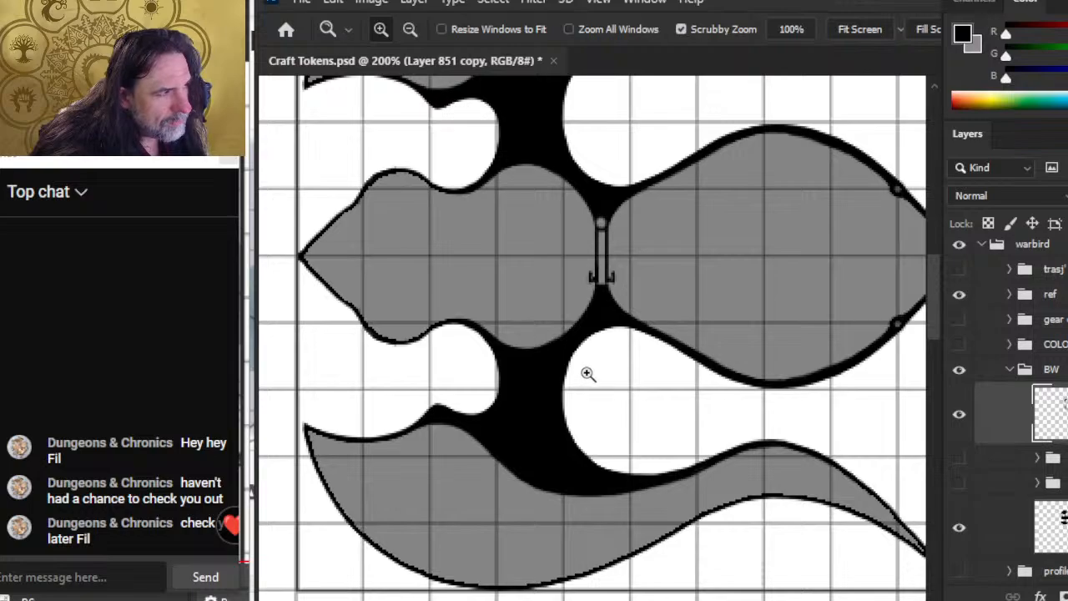
drag(734, 287, 671, 309)
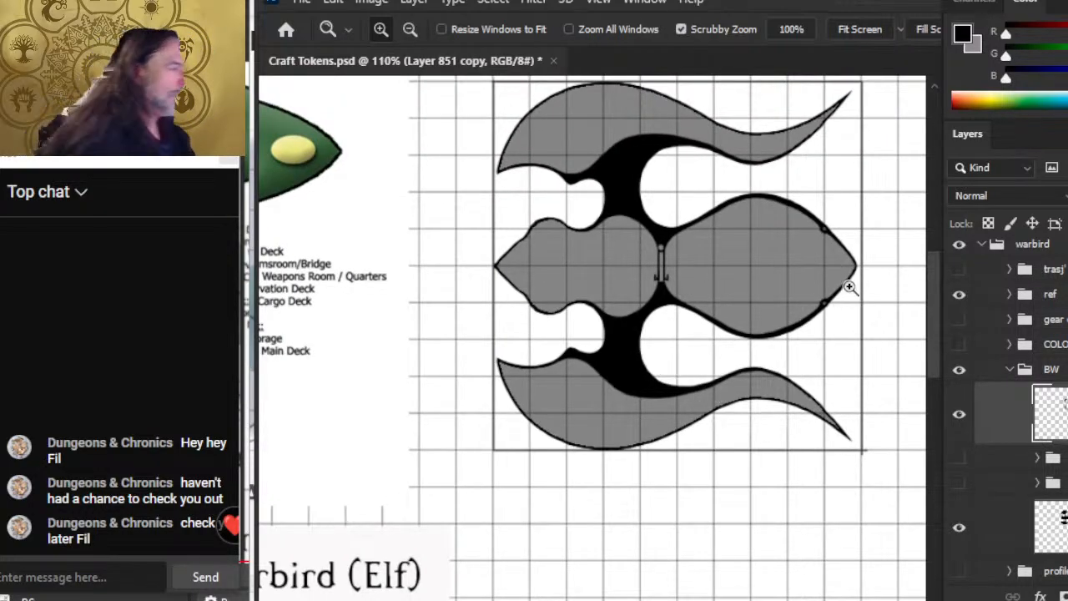
drag(518, 250, 635, 245)
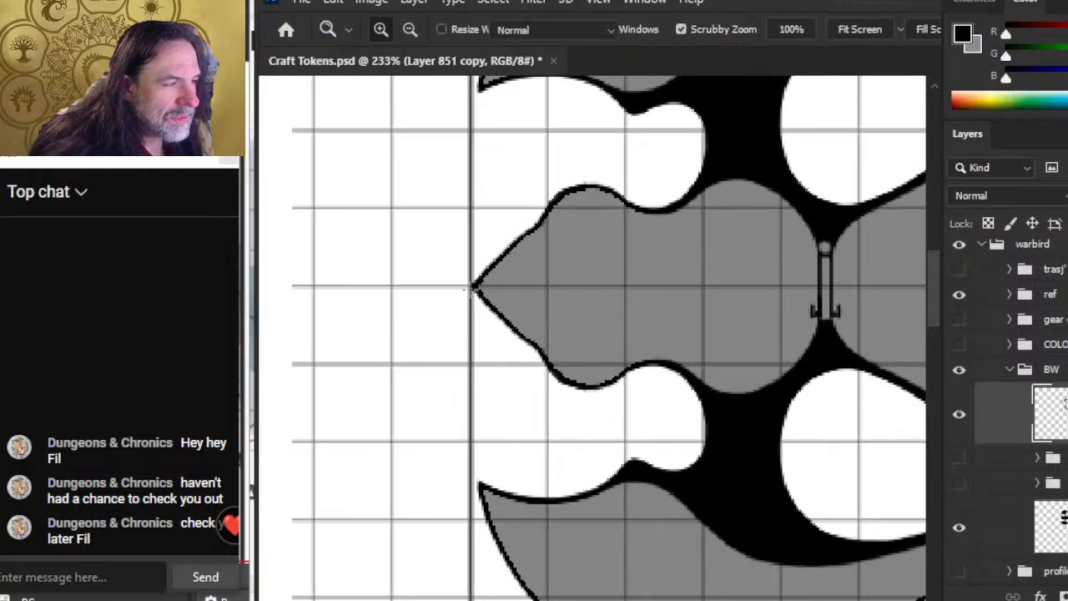
key(b)
key(e)
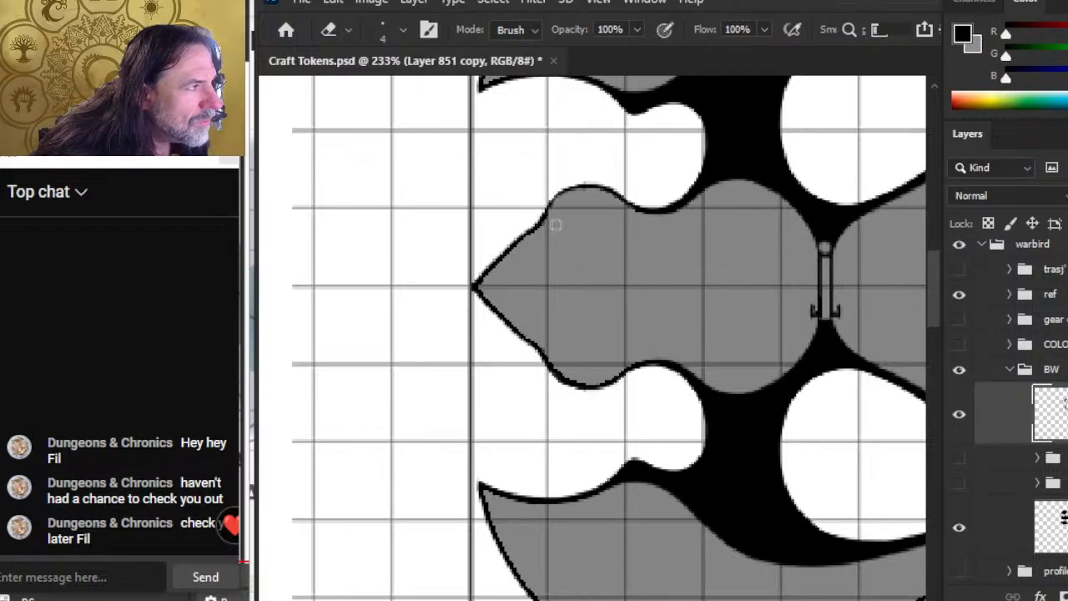
key(b)
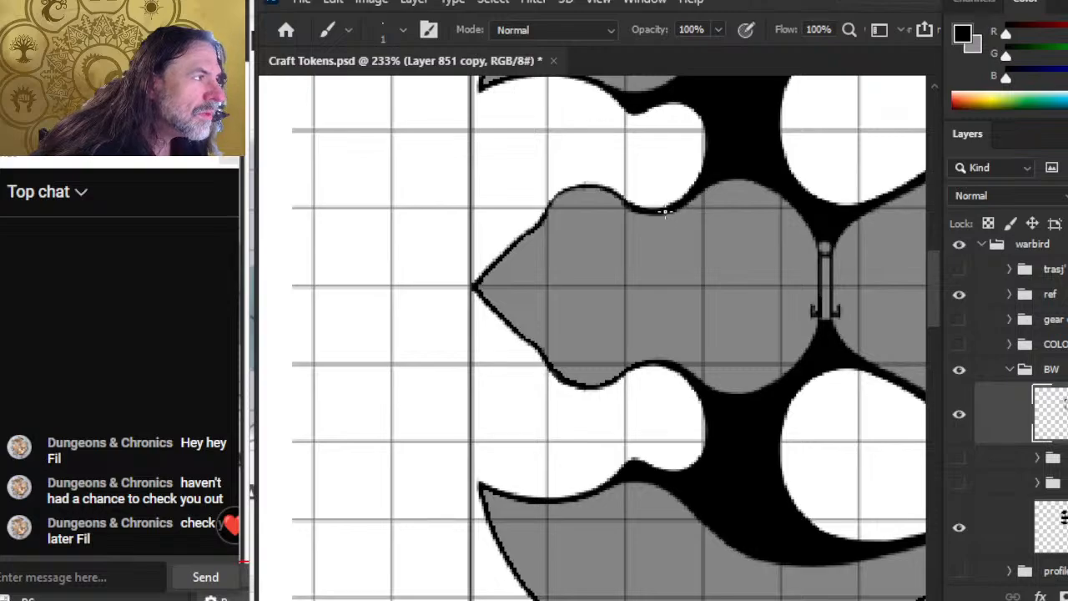
key(e)
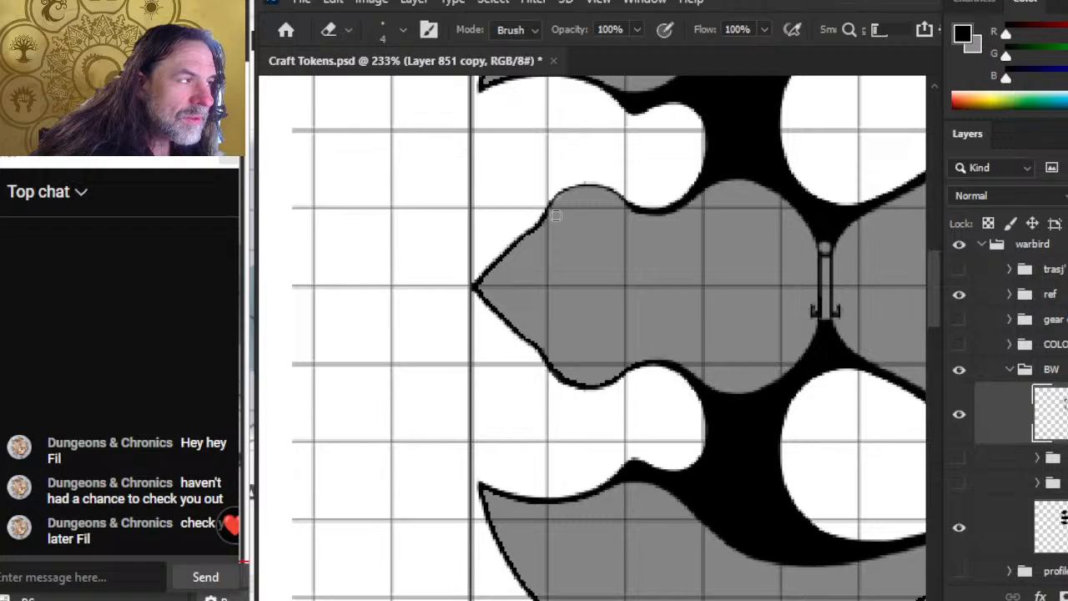
key(b)
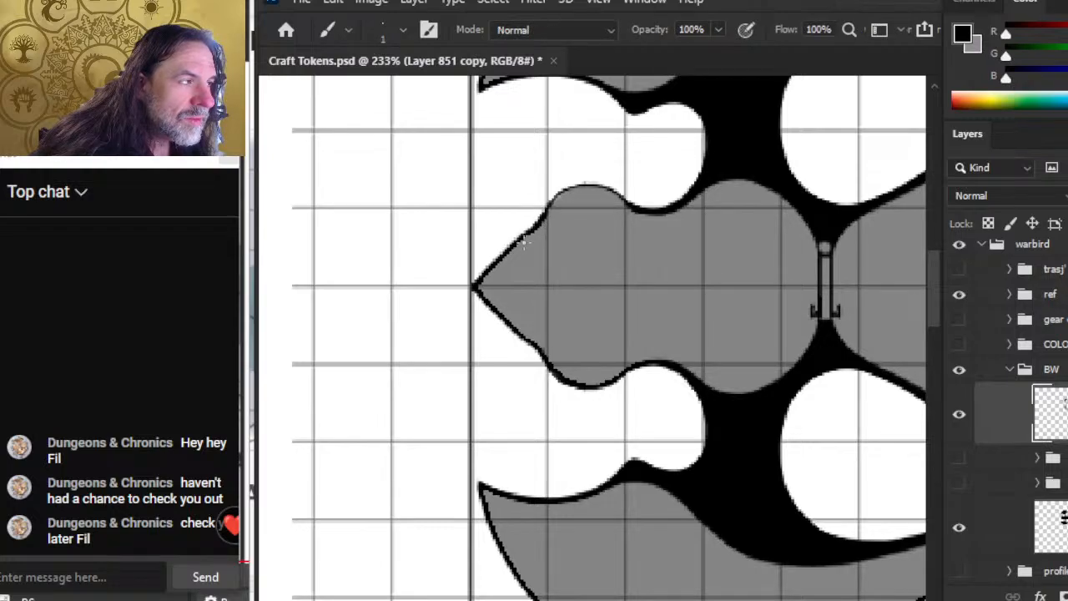
Thin and smooth the upper diagonal outline between the head's bump and its pointed tip with the Eraser and Brush
key(e)
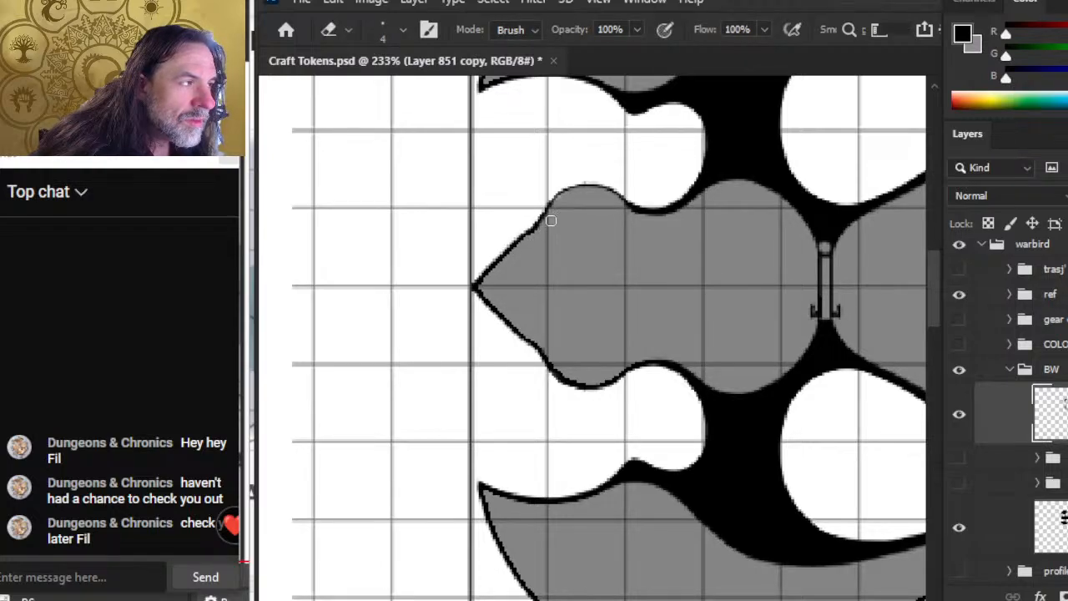
key(b)
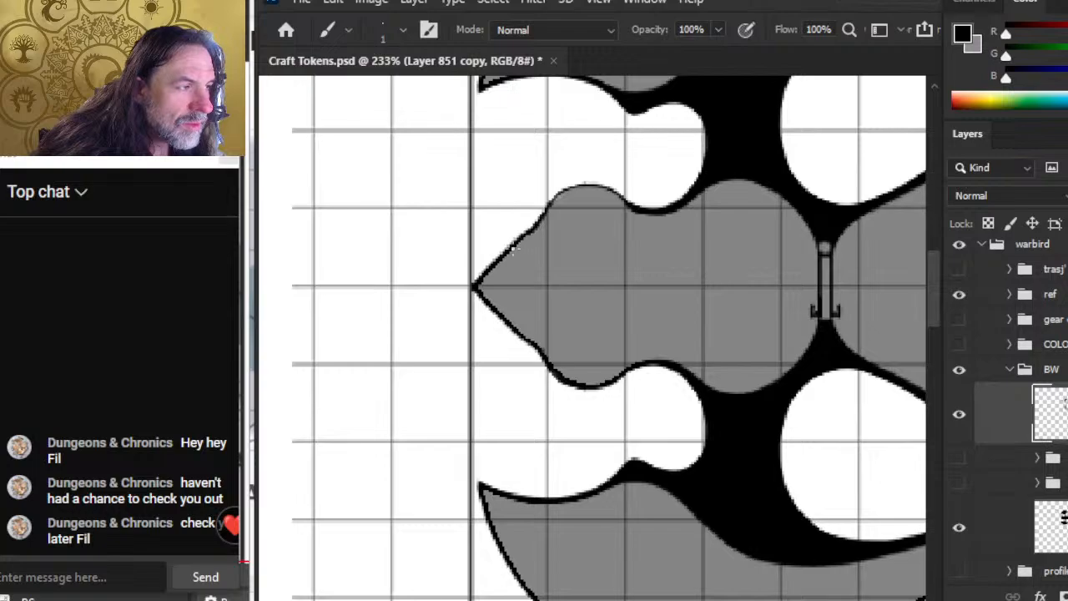
key(e)
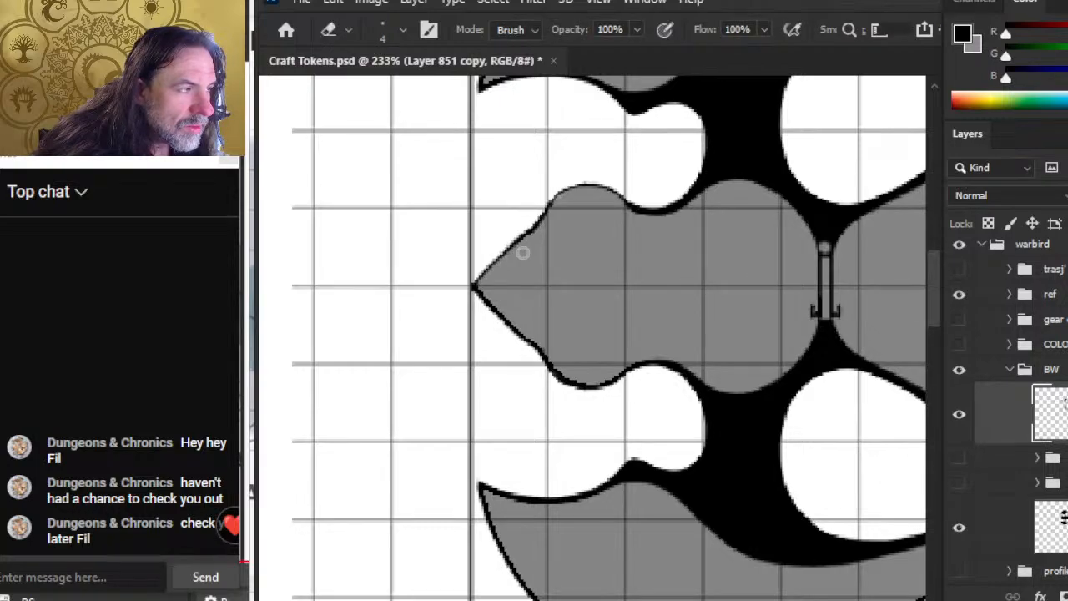
key(b)
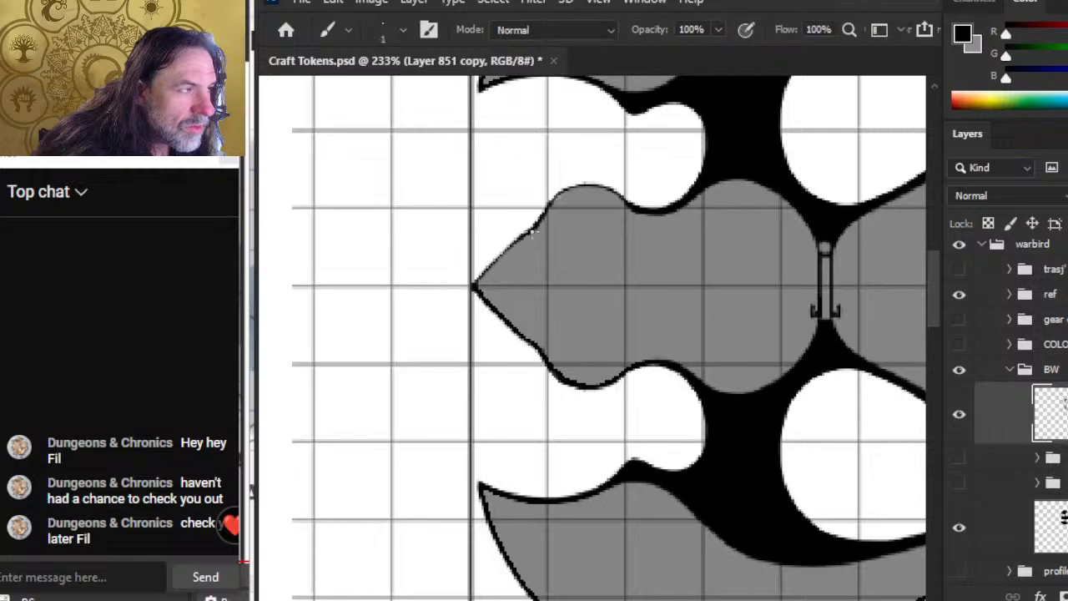
key(e)
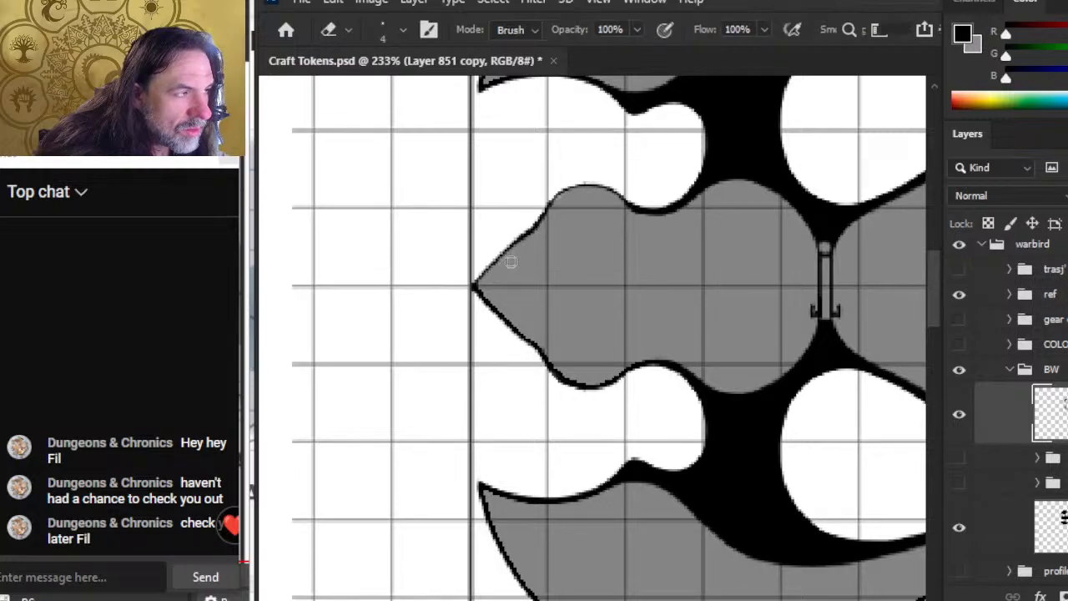
key(b)
key(e)
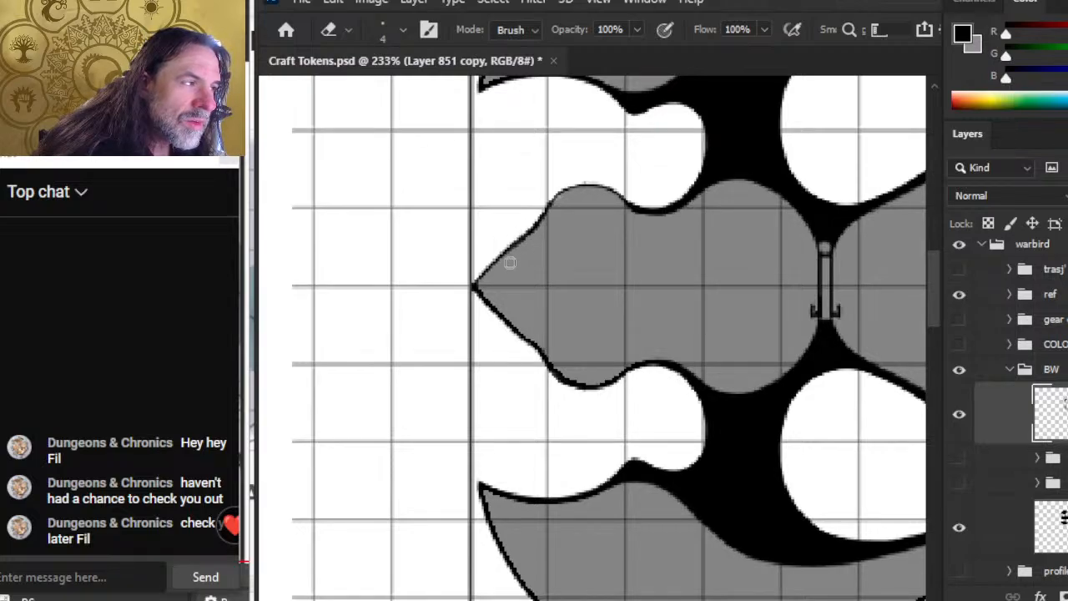
Paint a small triangular detail just inside the head's upper outline, where the diagonal edge meets the bump
key(b)
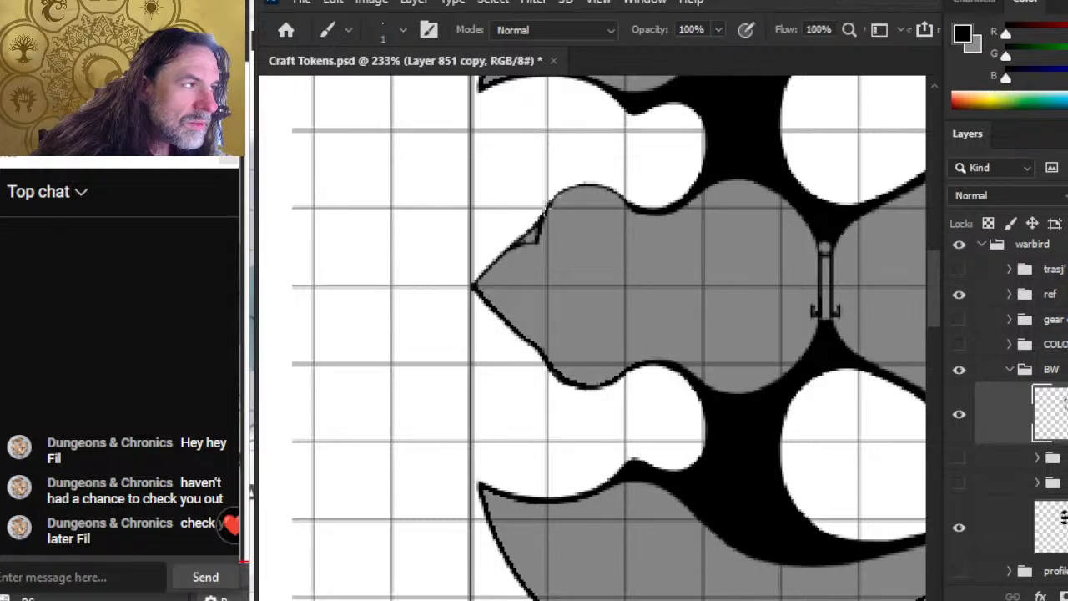
key(e)
key(b)
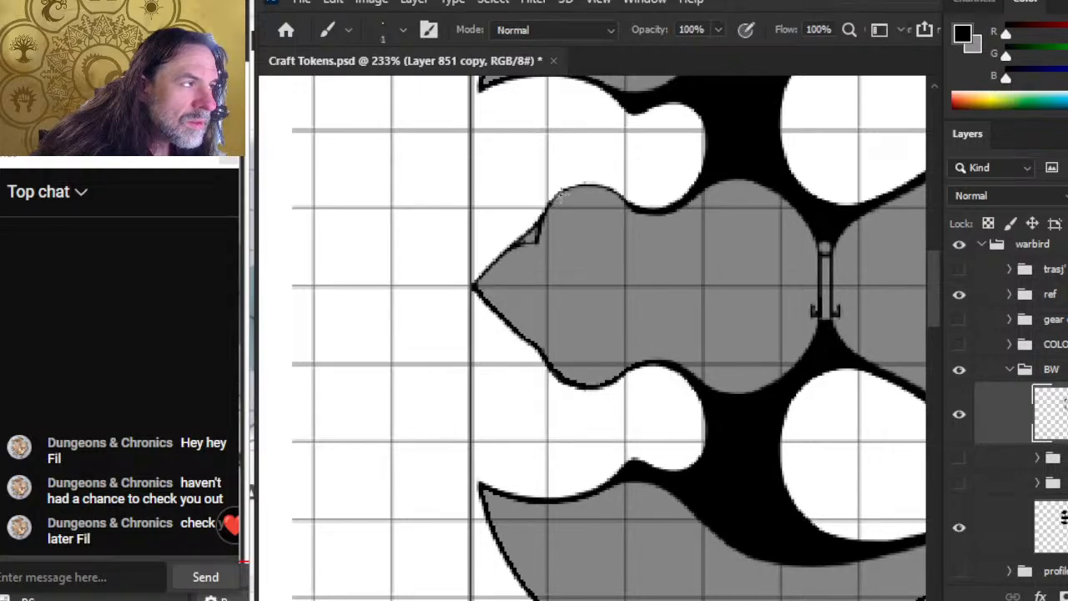
Erase the head's lower diagonal outline beside the pointed tip and fill the small upper triangular detail solid black
key(e)
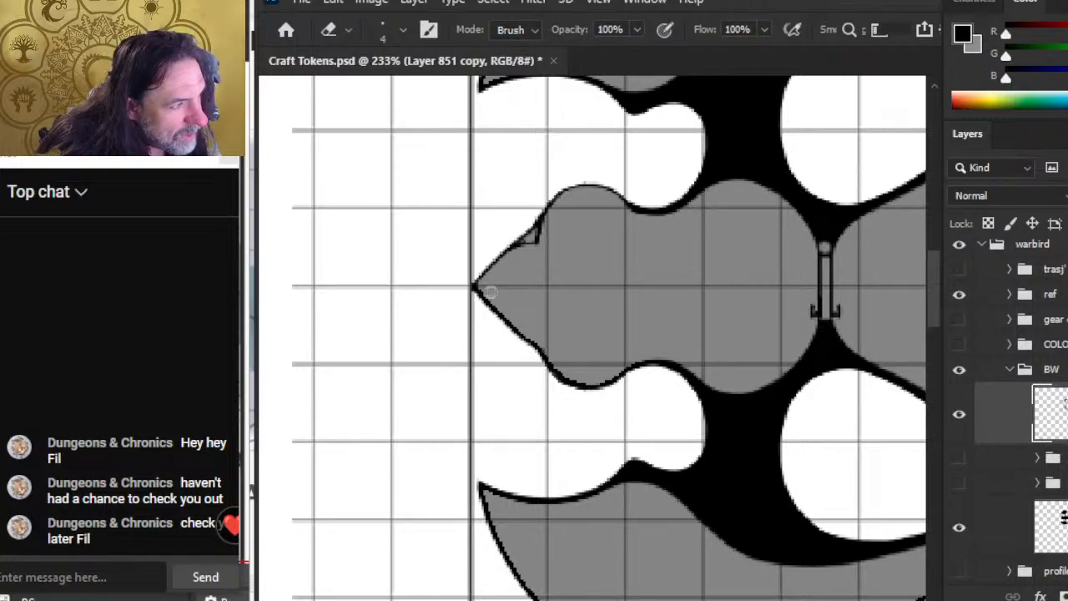
drag(488, 293, 512, 329)
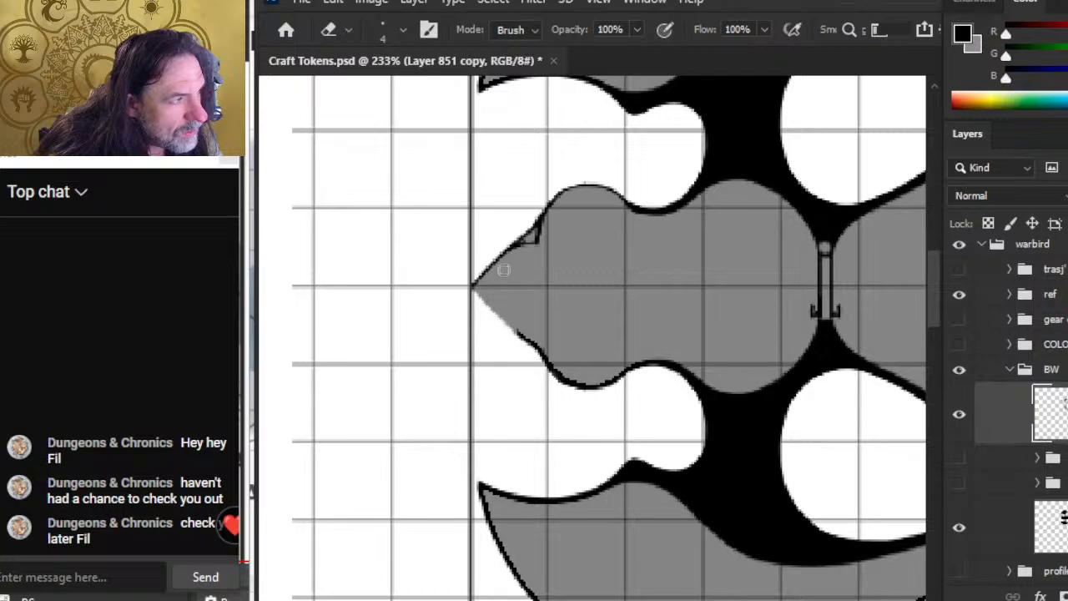
key(b)
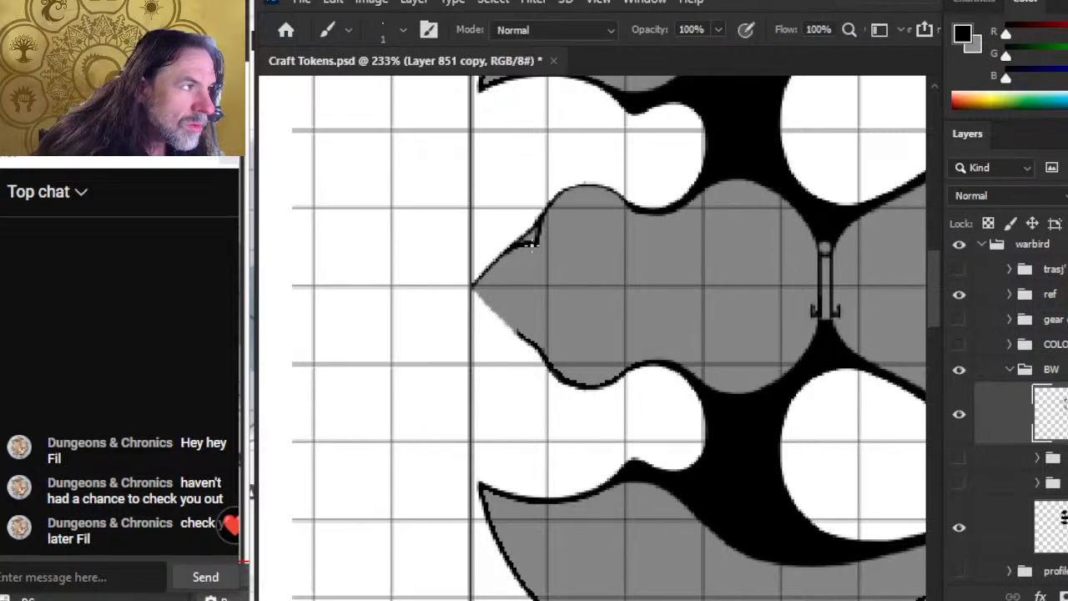
key(e)
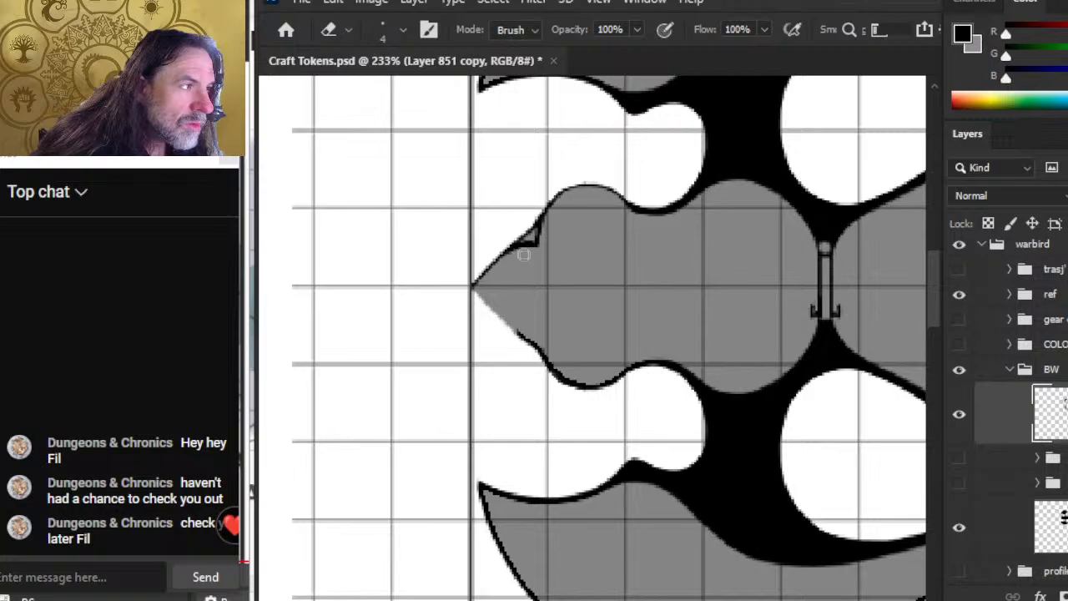
key(b)
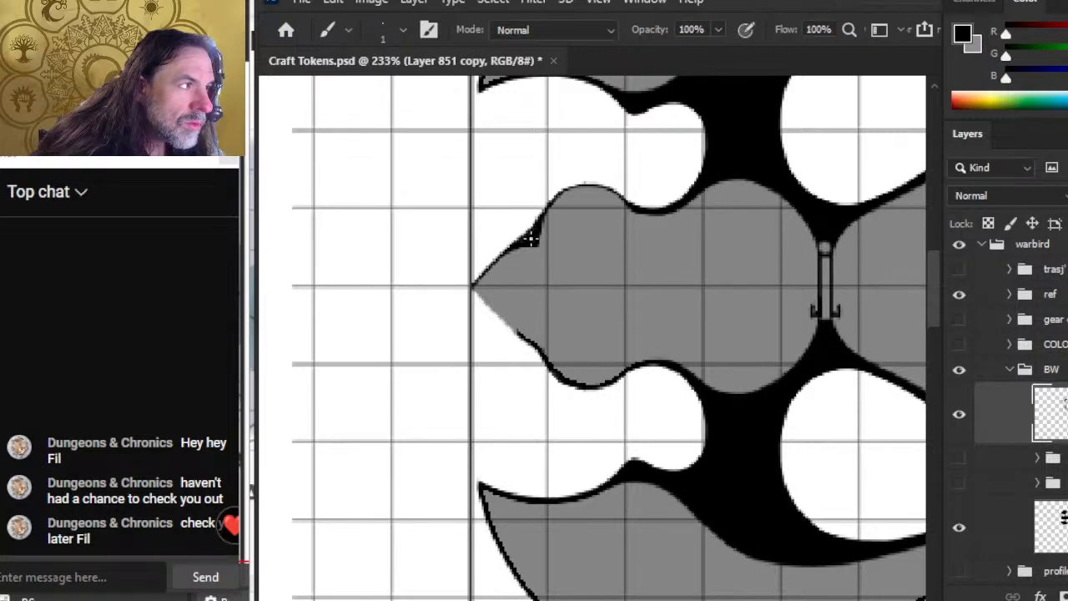
key(e)
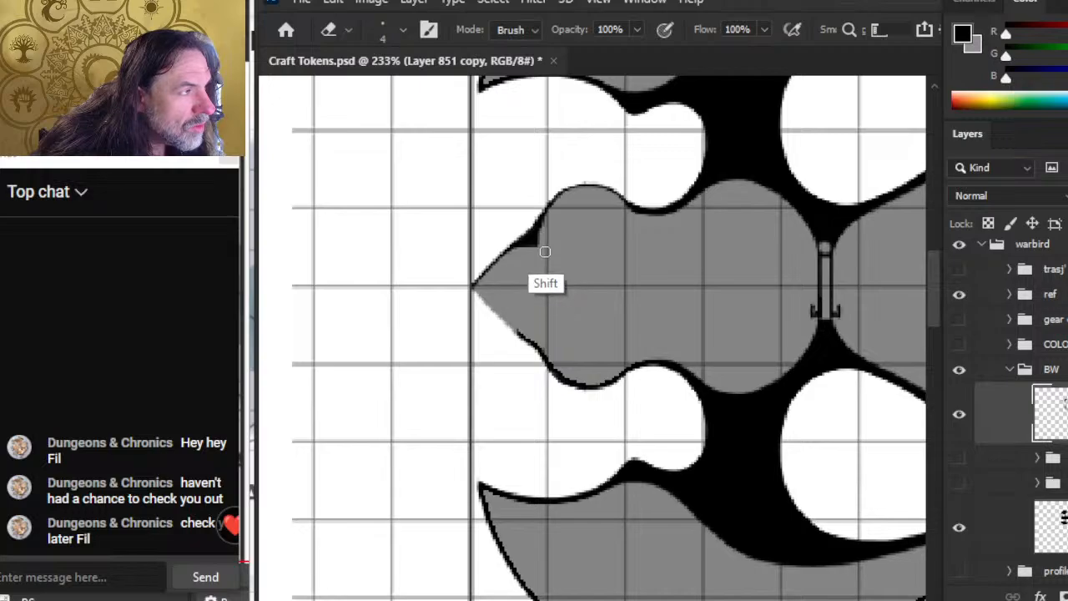
key(b)
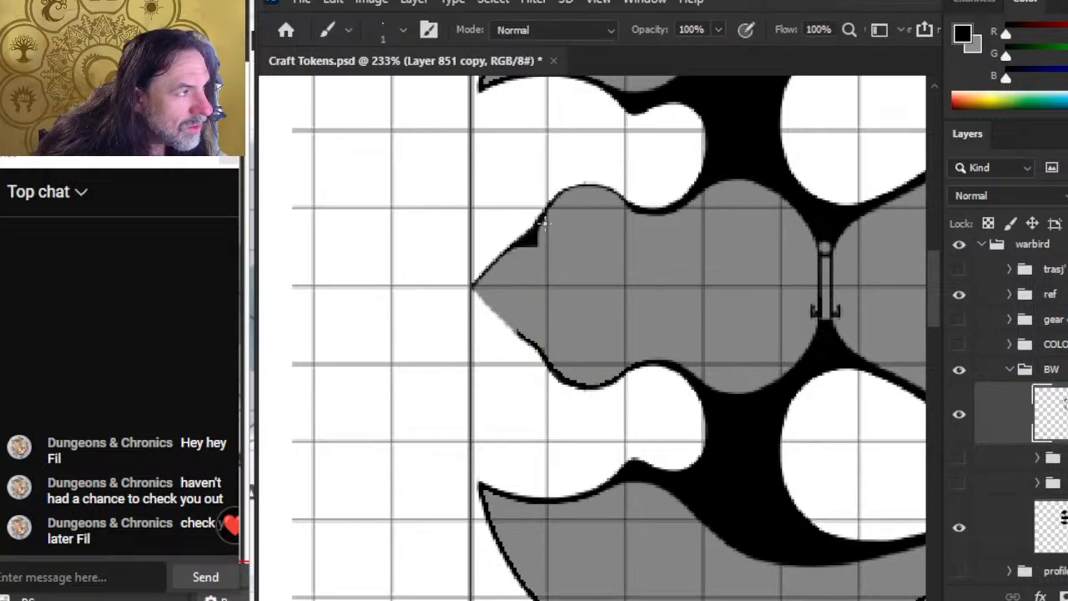
Refine the thin outline where the solid black triangle meets the head's upper bump with the Eraser and Brush
key(e)
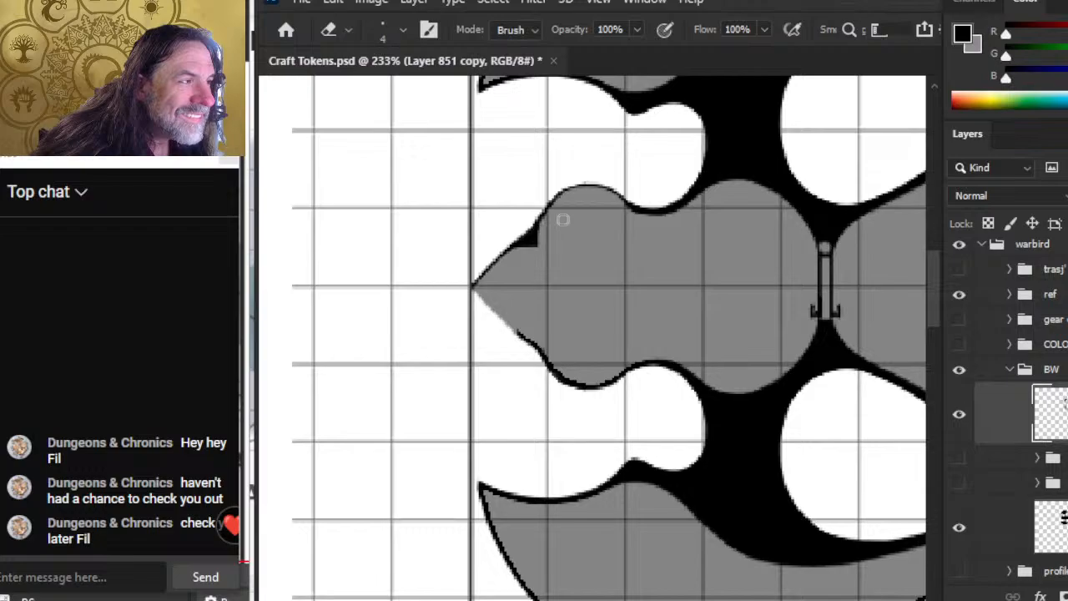
key(b)
key(e)
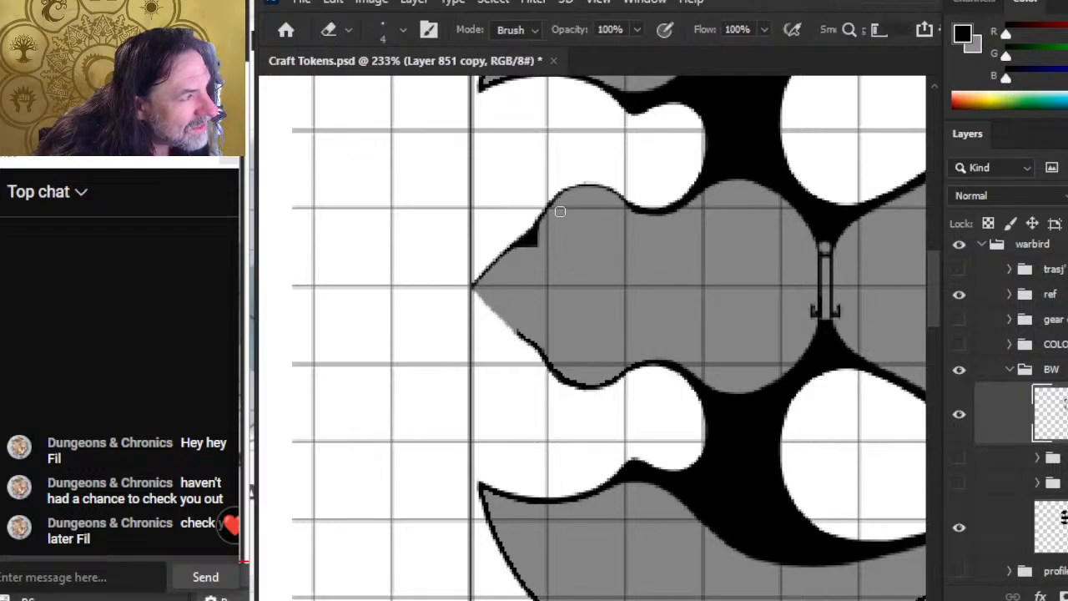
key(b)
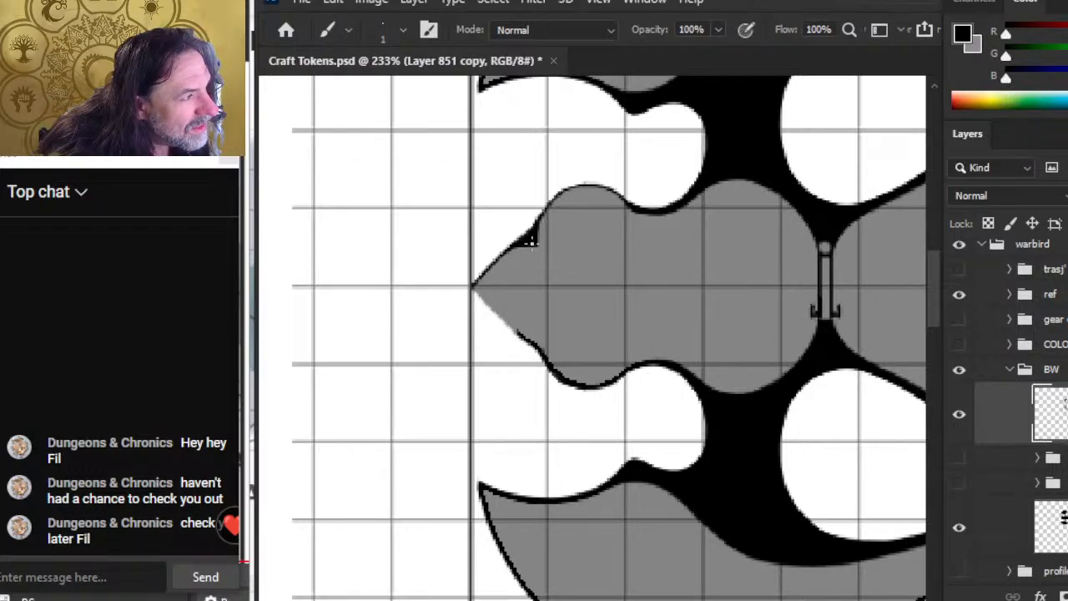
key(e)
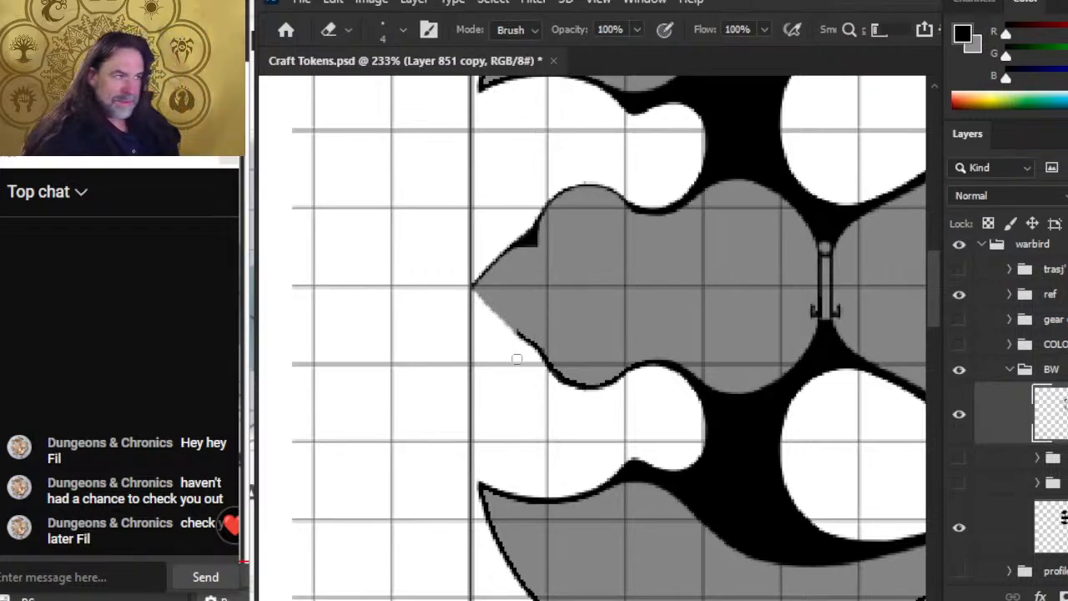
key(b)
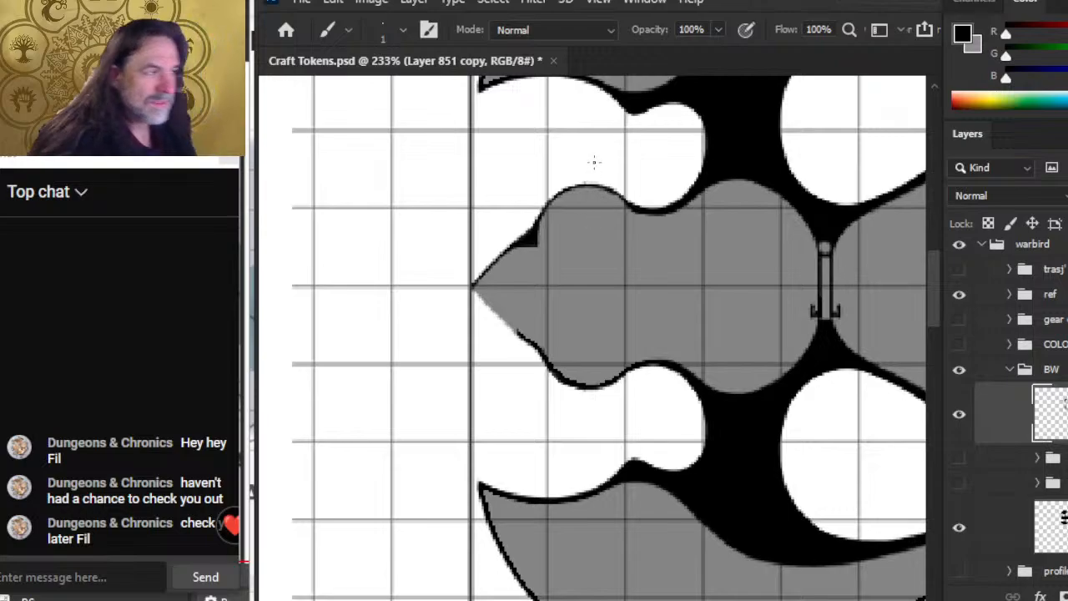
Sharpen the corner where the head's upper bump meets the notch and flatten the underside of the notch's black outline
key(e)
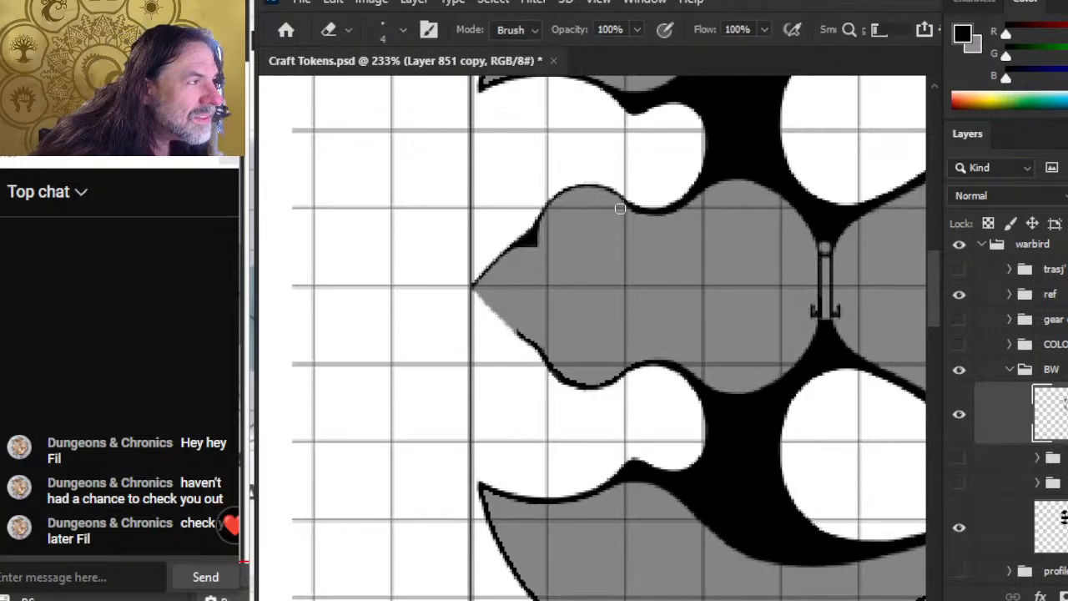
key(b)
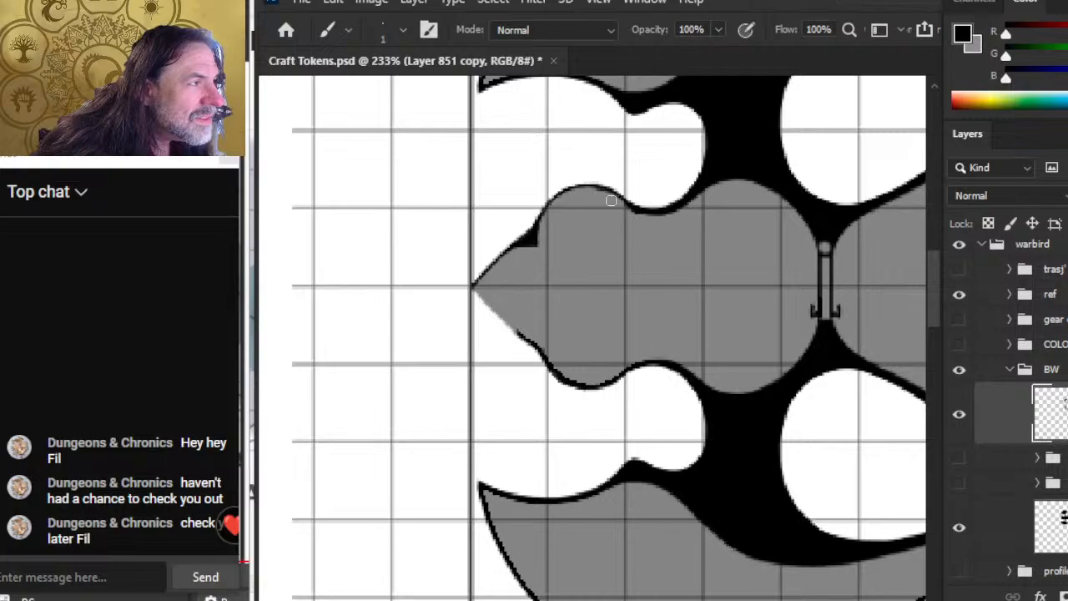
key(e)
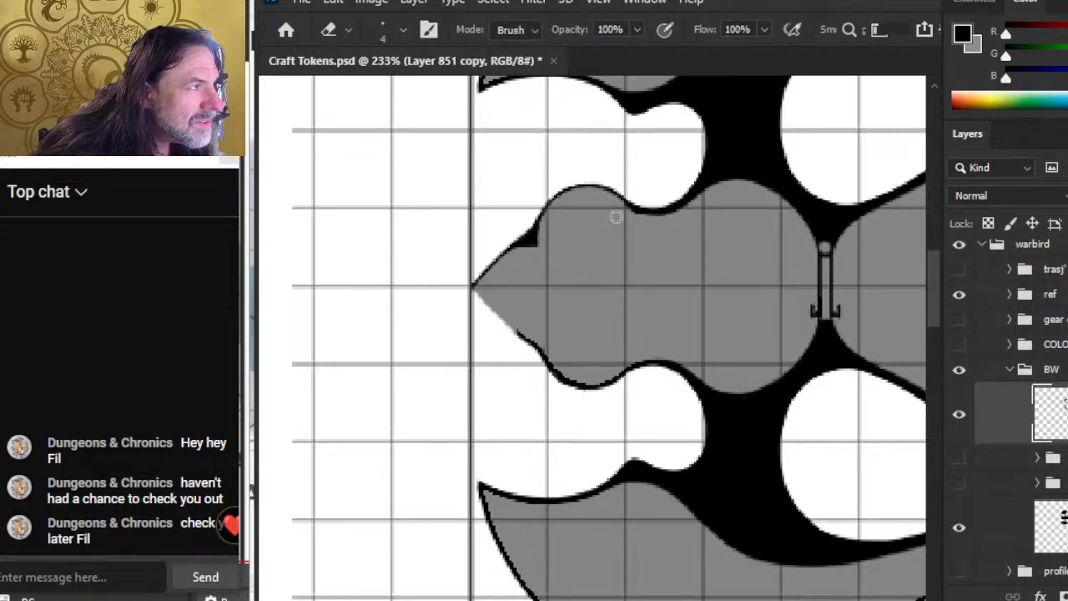
key(b)
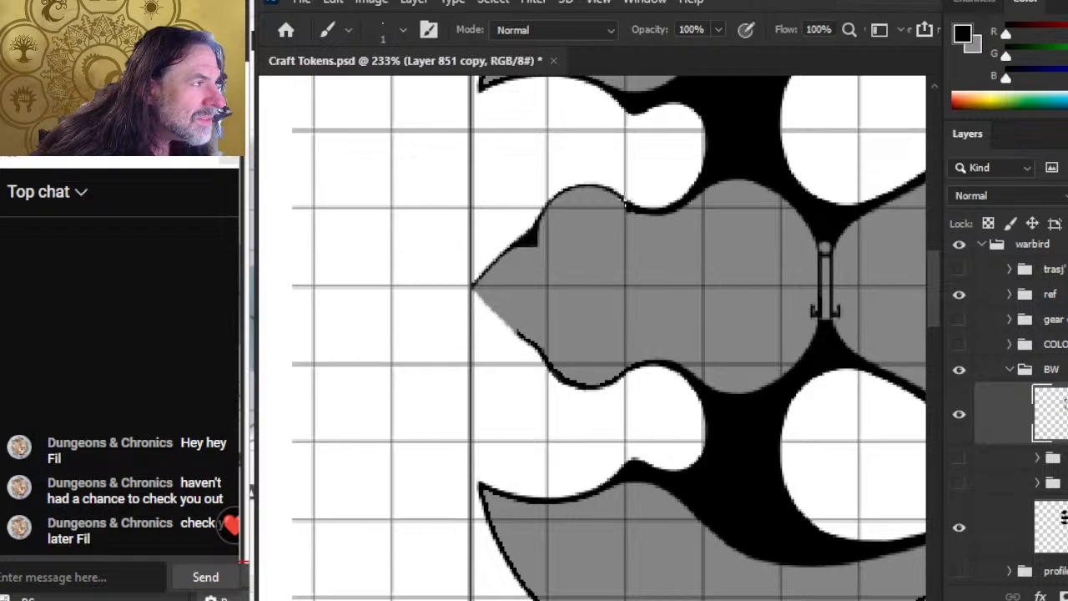
key(e)
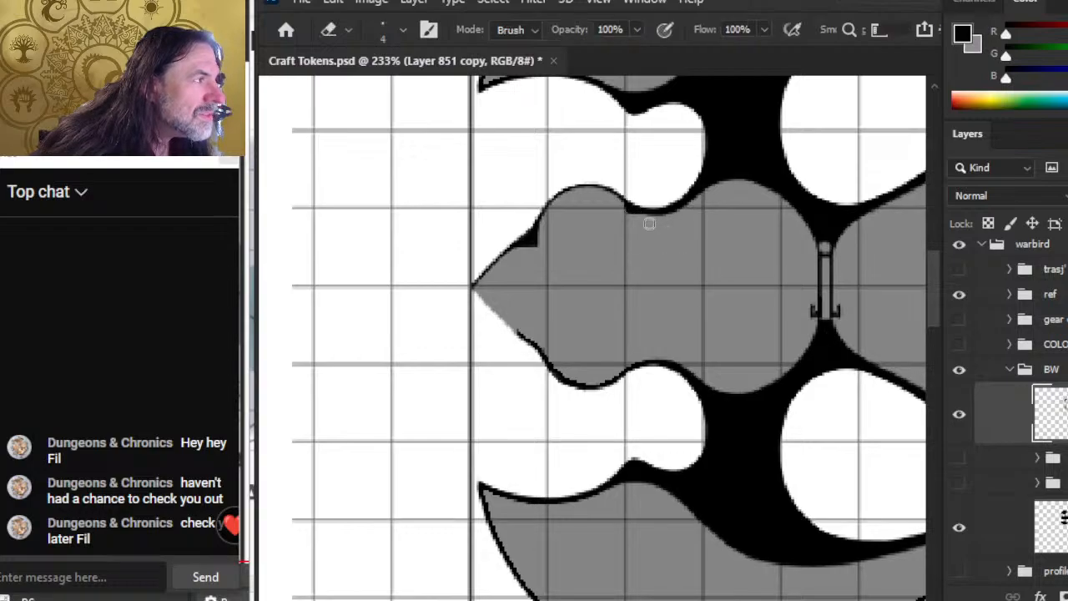
key(b)
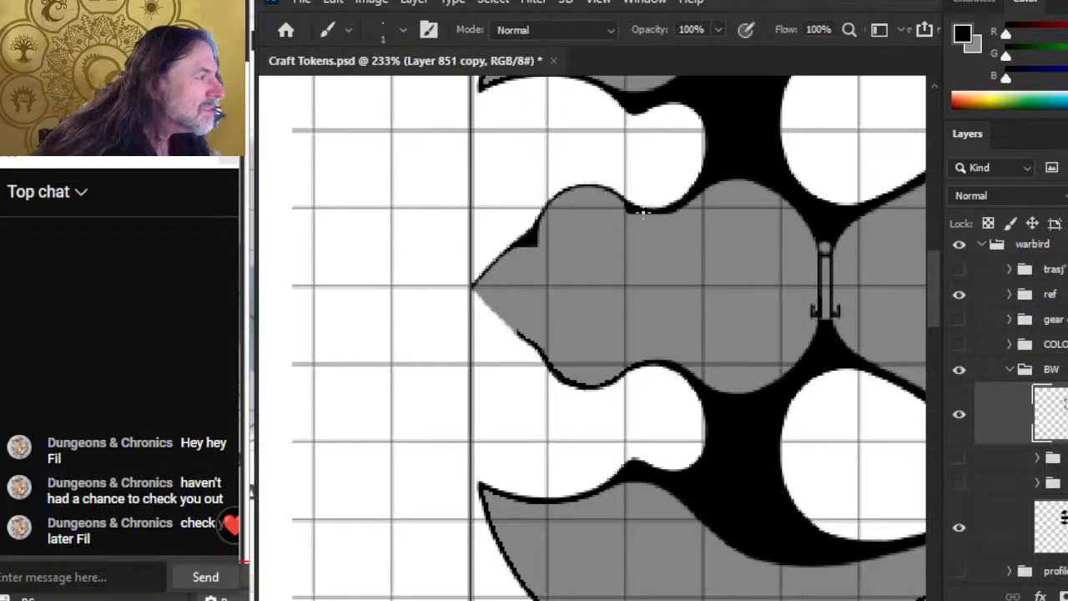
key(e)
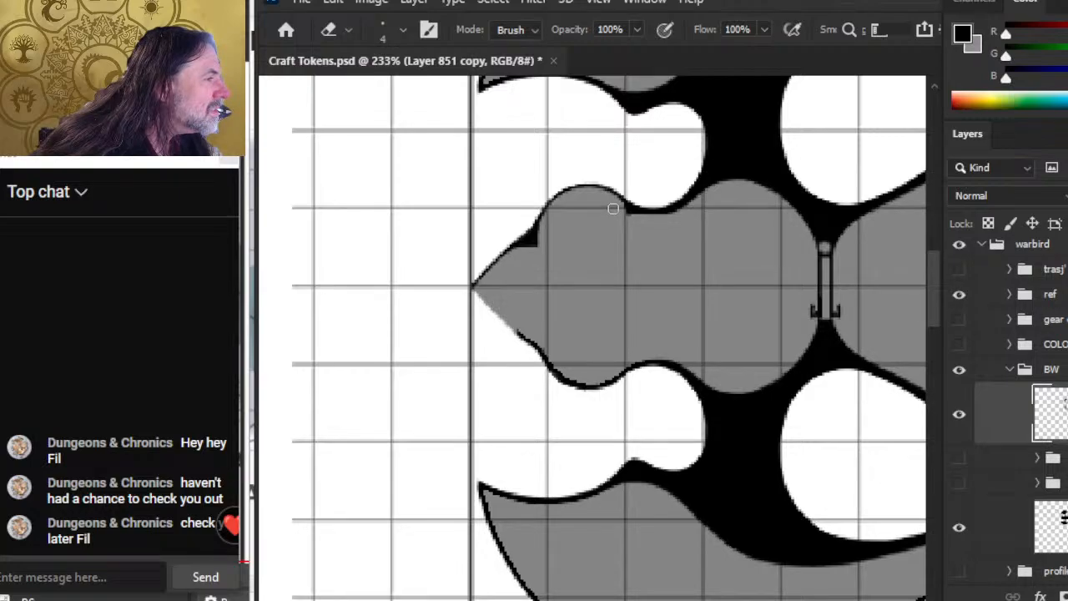
key(b)
key(e)
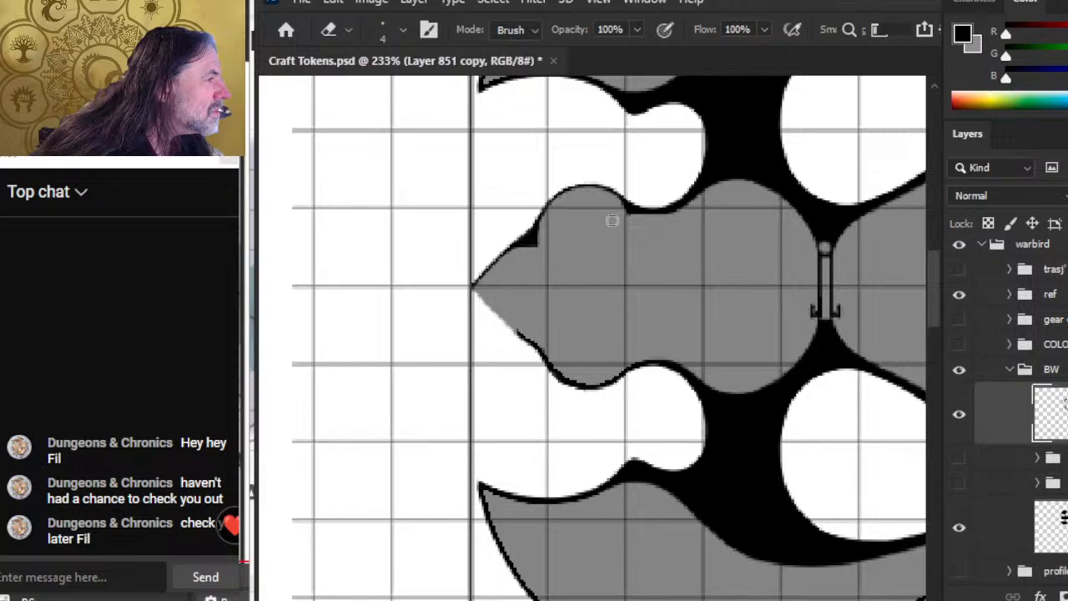
key(shift)
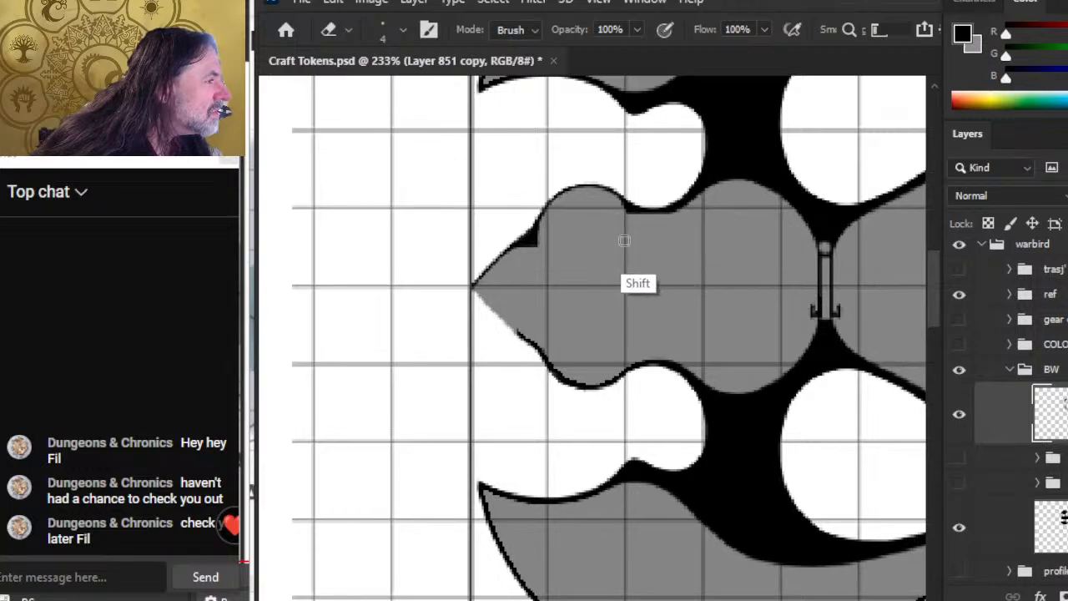
Paint the black edge along the top of the rounded section between the notch and the waist
key(b)
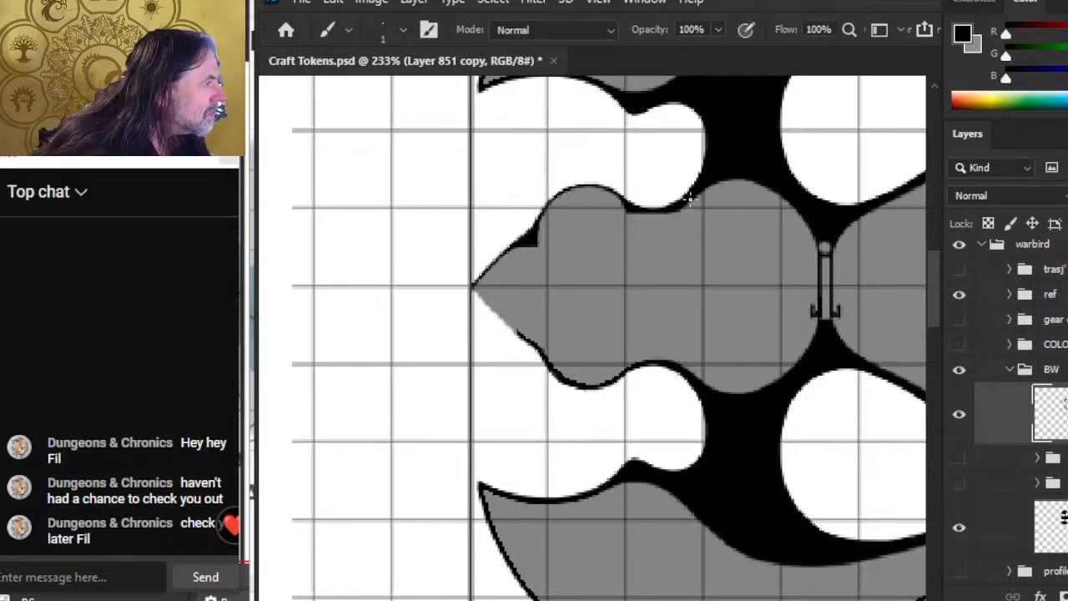
drag(750, 177, 724, 180)
key(e)
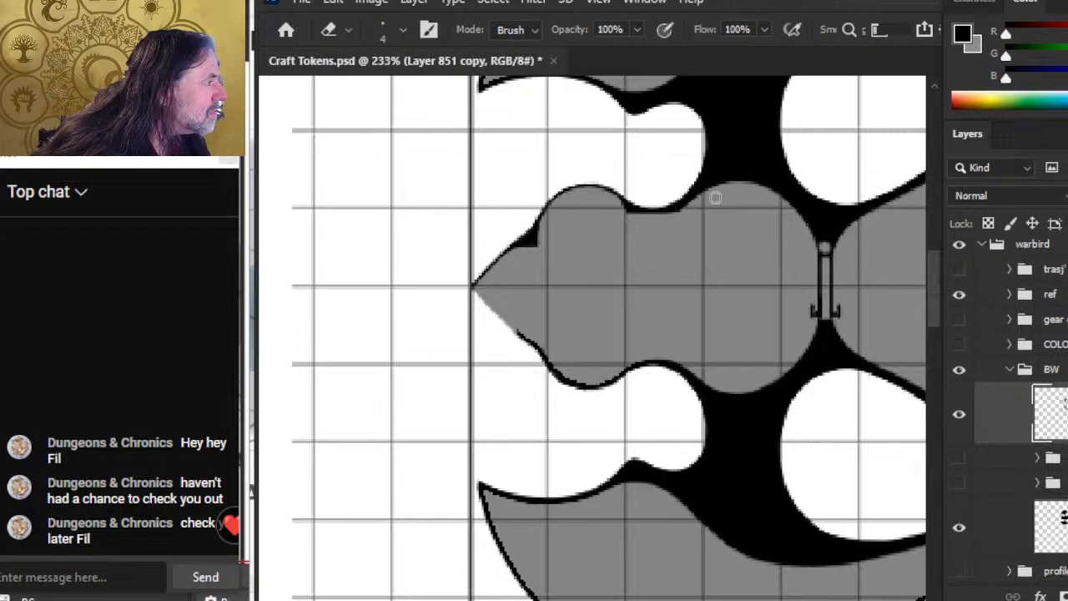
Thicken the upper notch's outline into an even black curve between the head's bump and the rounded section
key(z)
drag(716, 250, 696, 334)
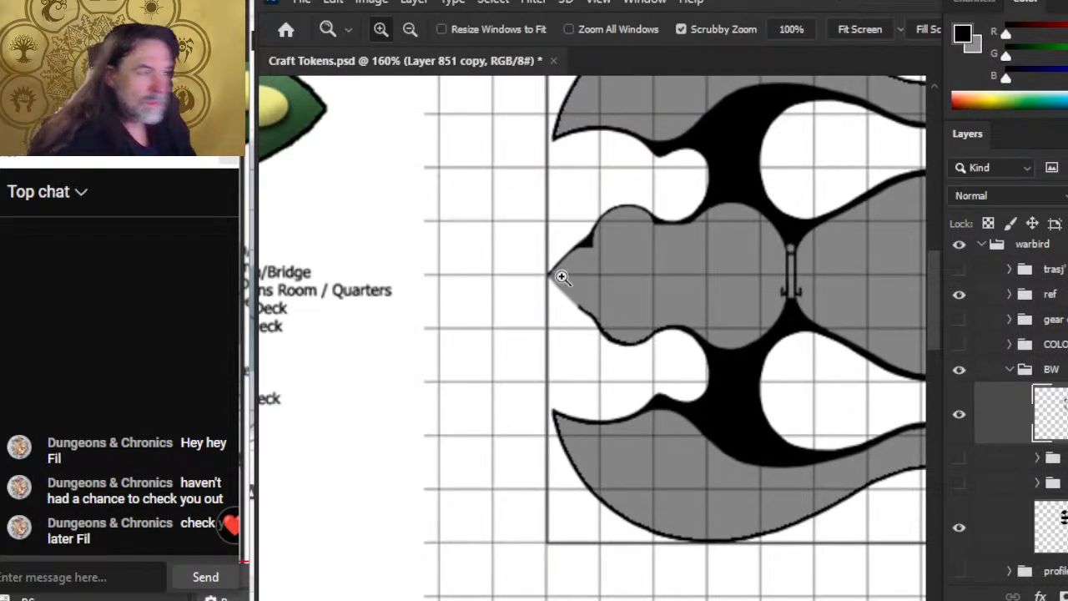
key(e)
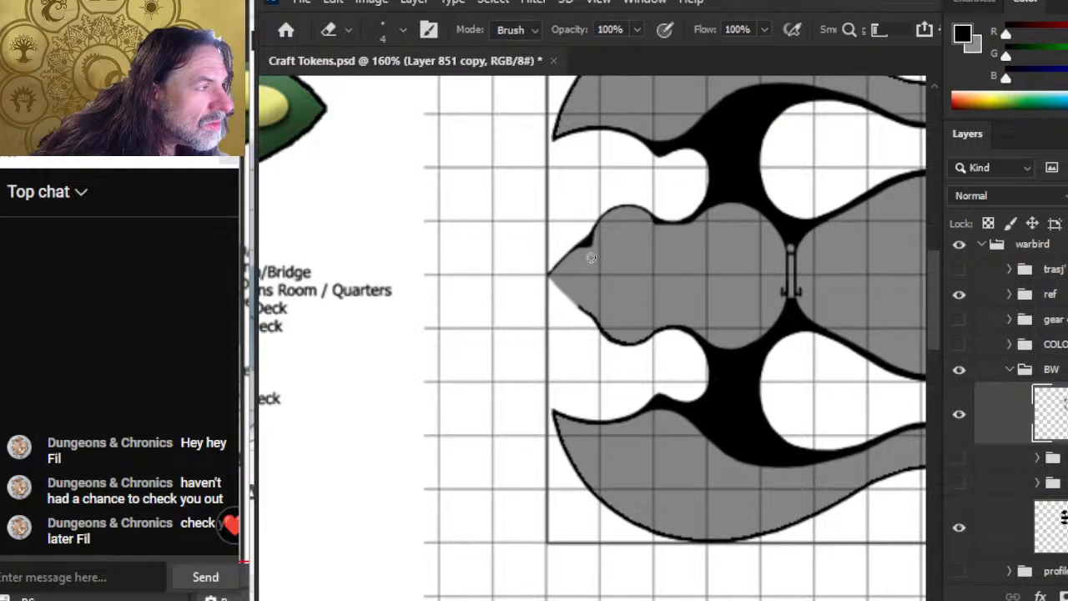
drag(732, 367, 616, 310)
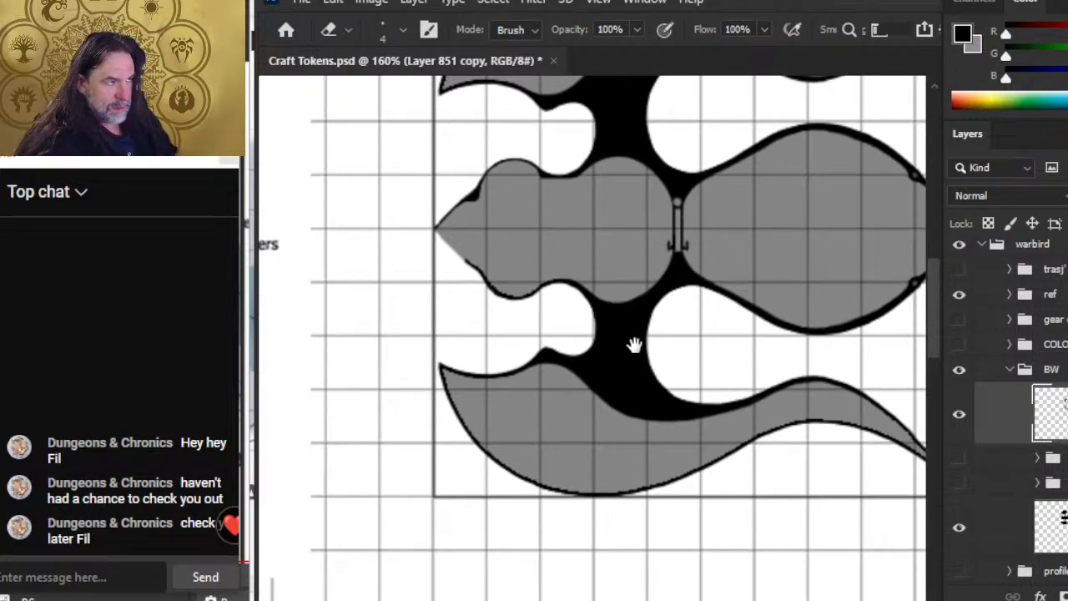
key(b)
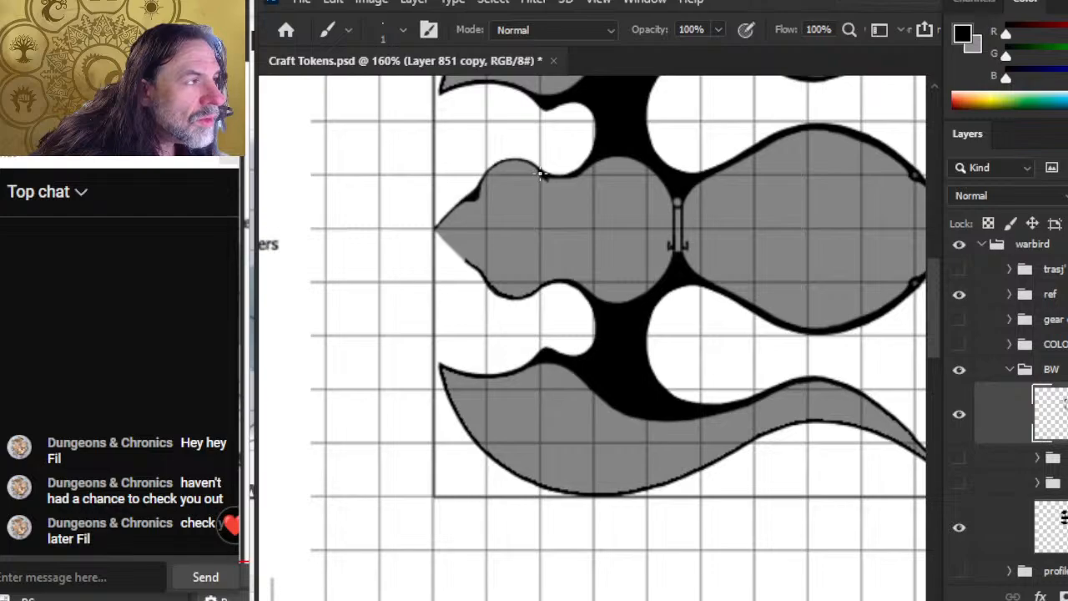
drag(547, 177, 572, 179)
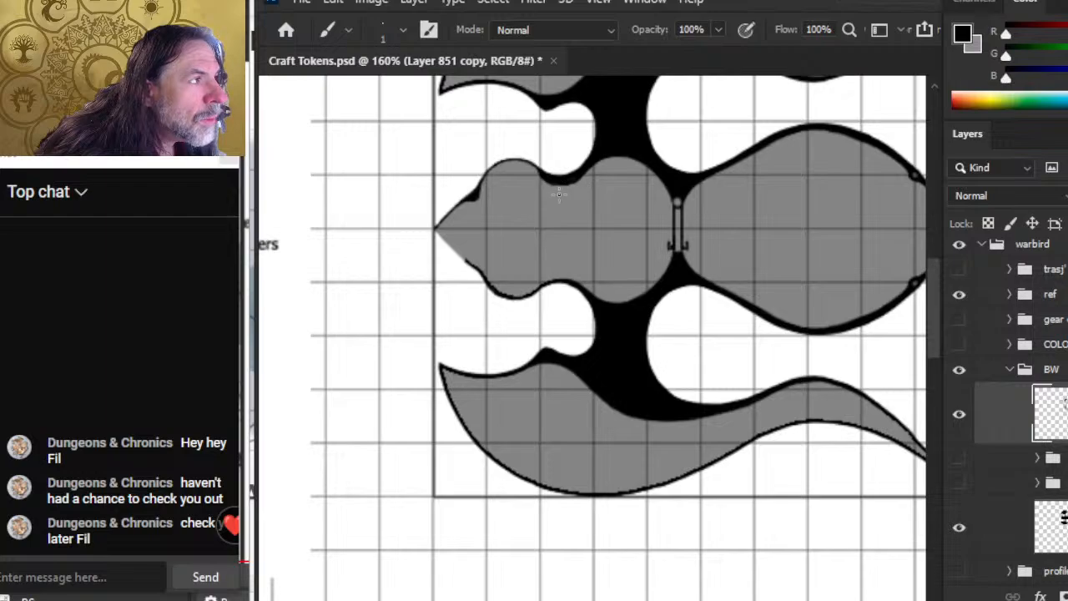
key(e)
key(shift)
key(b)
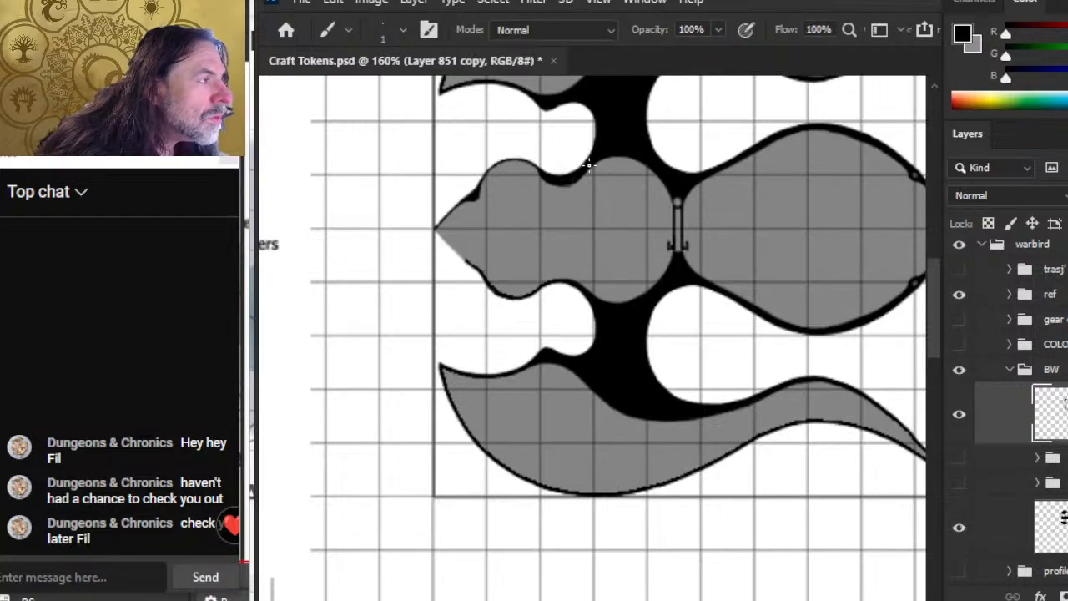
key(e)
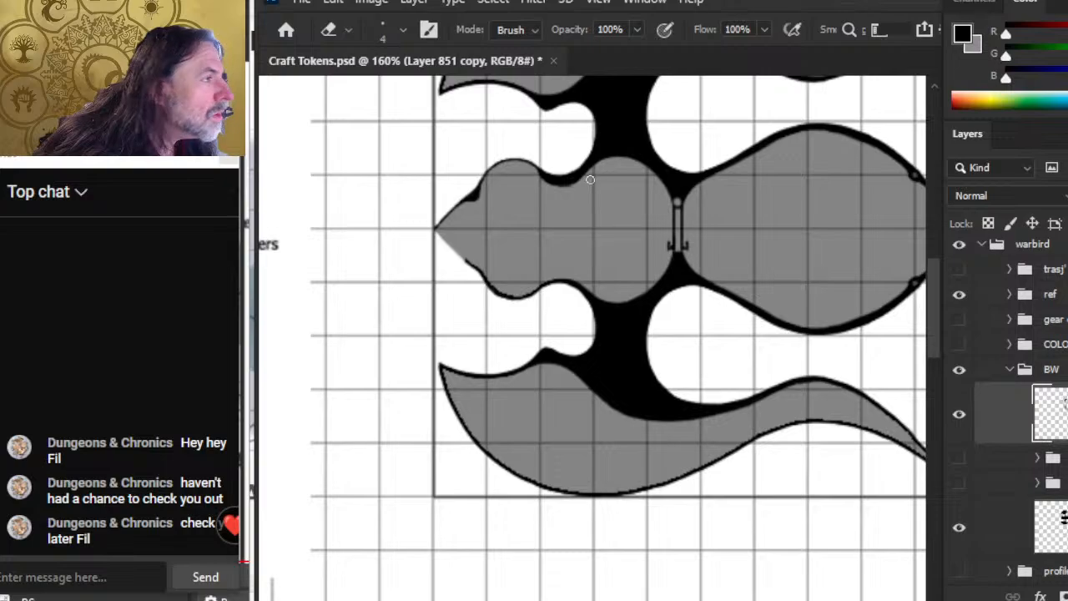
Touch up the underside of the thickened upper notch curve with the Brush and check it against the whole ship
key(z)
drag(529, 199, 584, 226)
key(b)
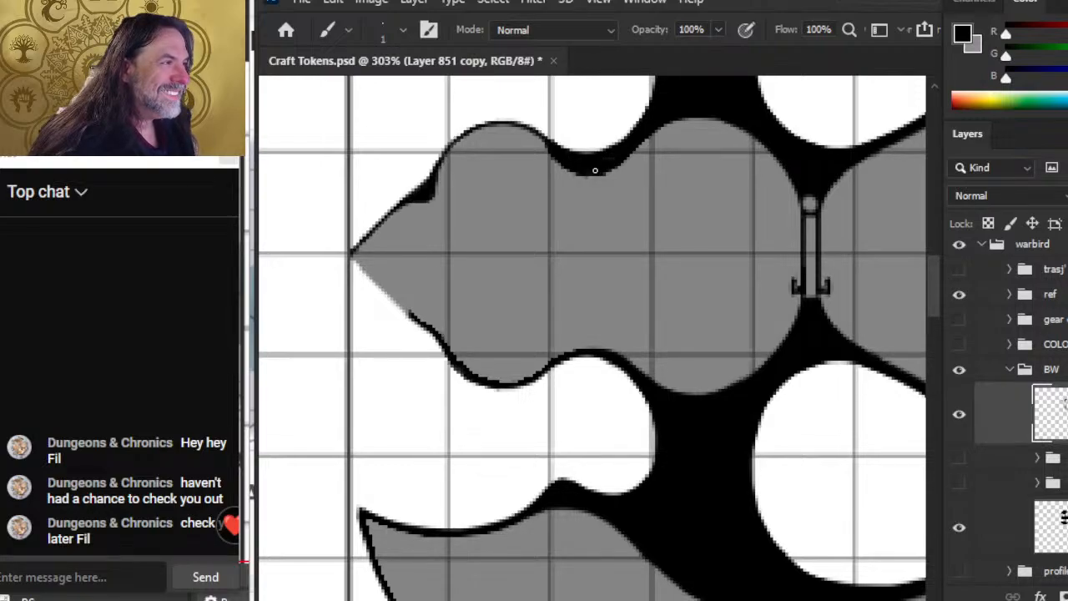
mouse_move(558, 161)
mouse_down()
mouse_move(596, 177)
mouse_move(541, 258)
mouse_move(543, 231)
mouse_move(498, 266)
mouse_up()
key(z)
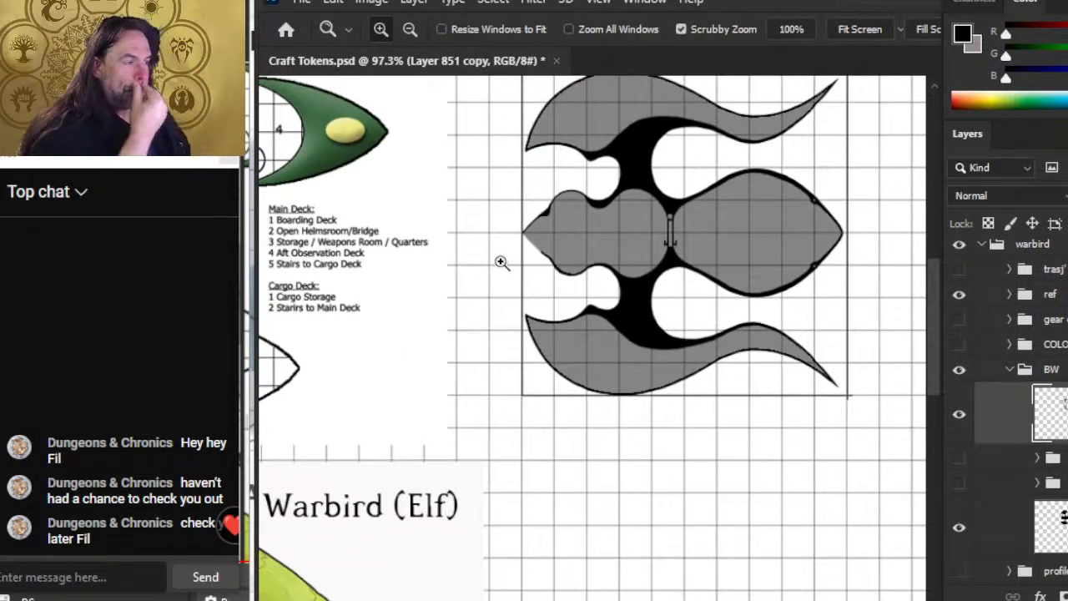
Even out the inner edge of the rear body's upper outline just behind the waist with the Brush and Eraser
drag(701, 219, 768, 237)
key(b)
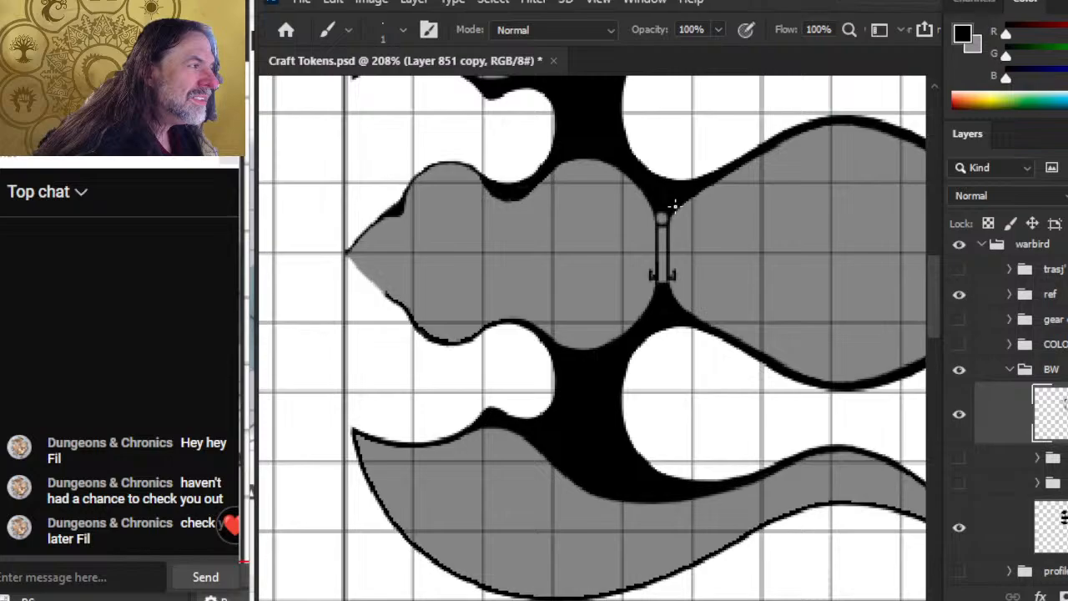
key(e)
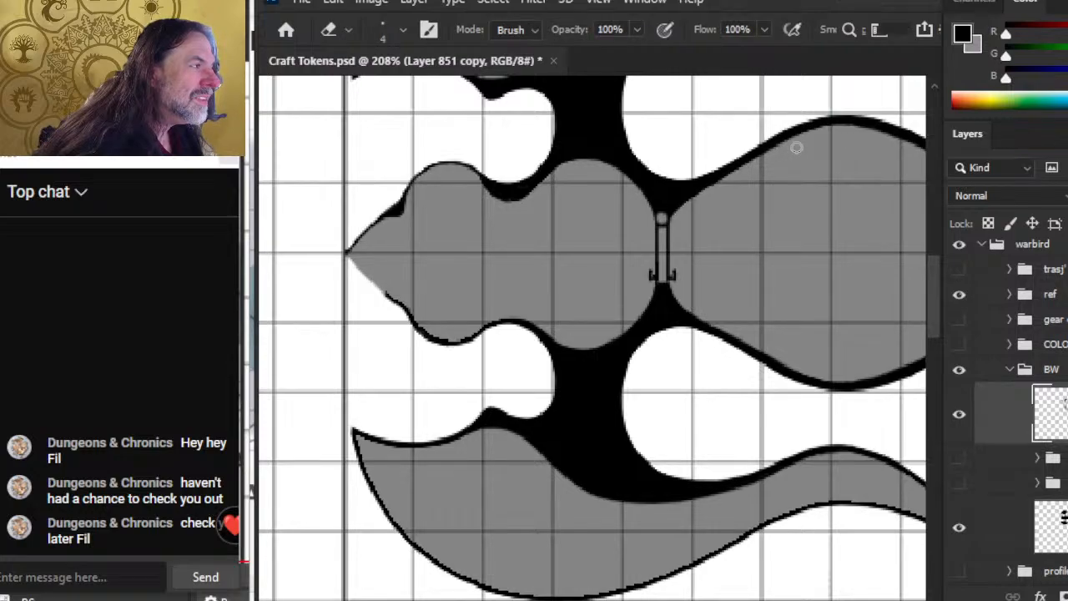
key(b)
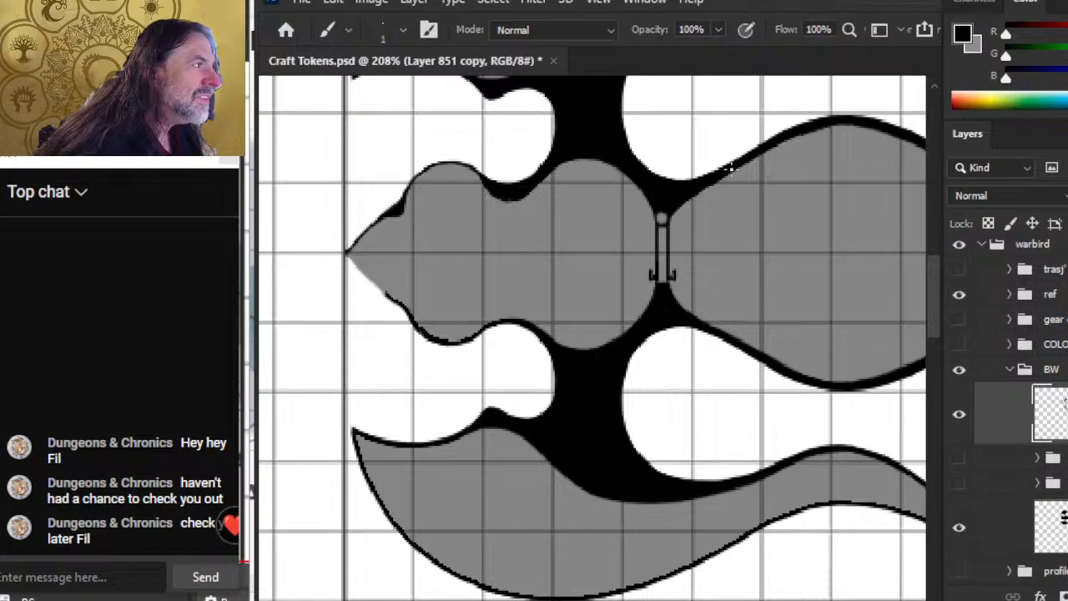
key(e)
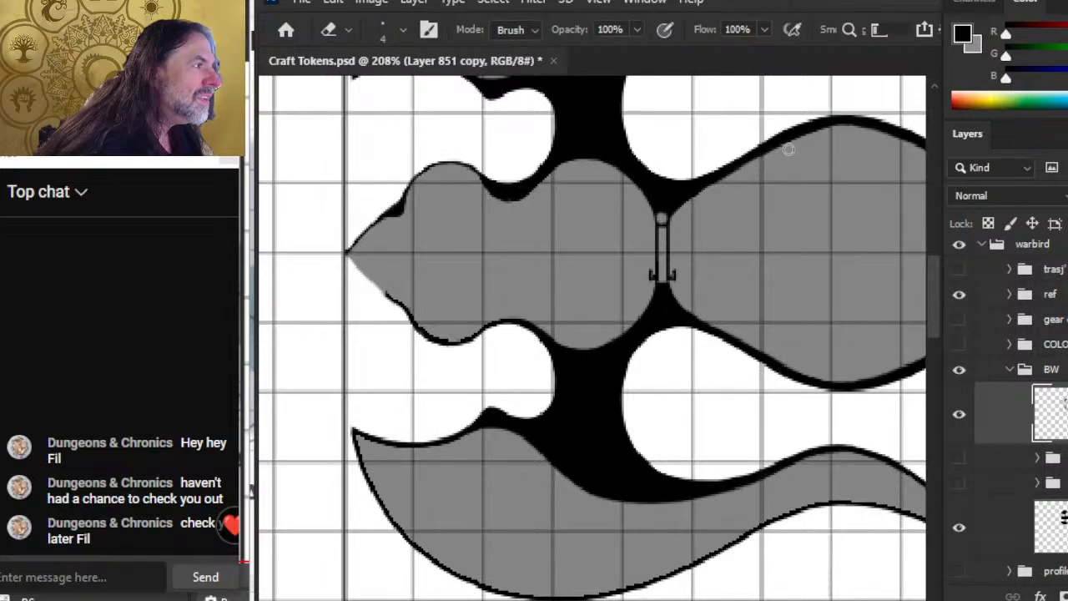
key(b)
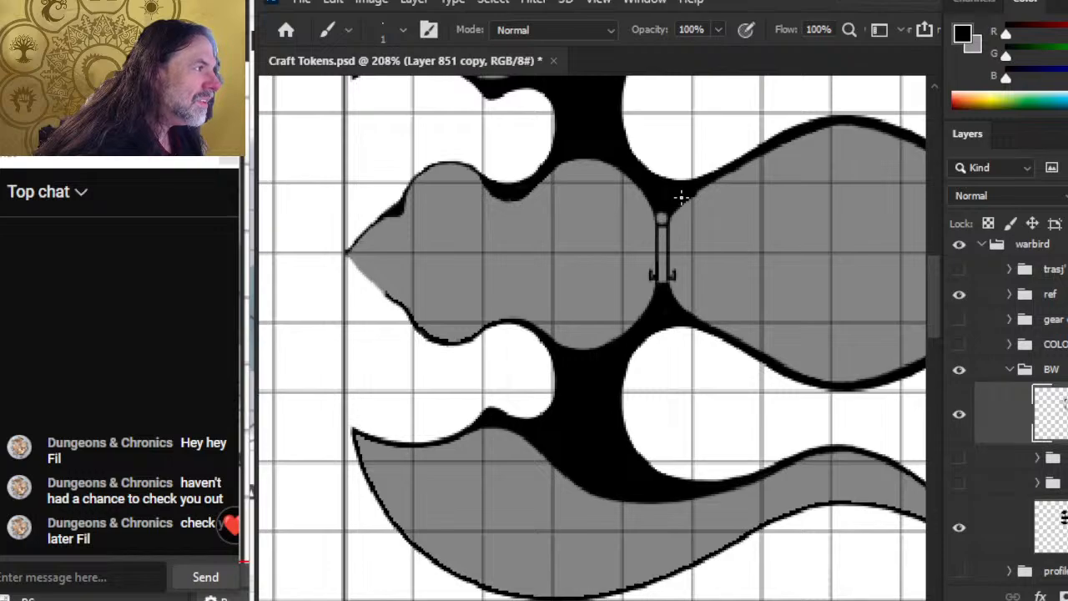
mouse_move(694, 195)
mouse_down()
mouse_move(773, 150)
mouse_move(710, 190)
mouse_up()
key(e)
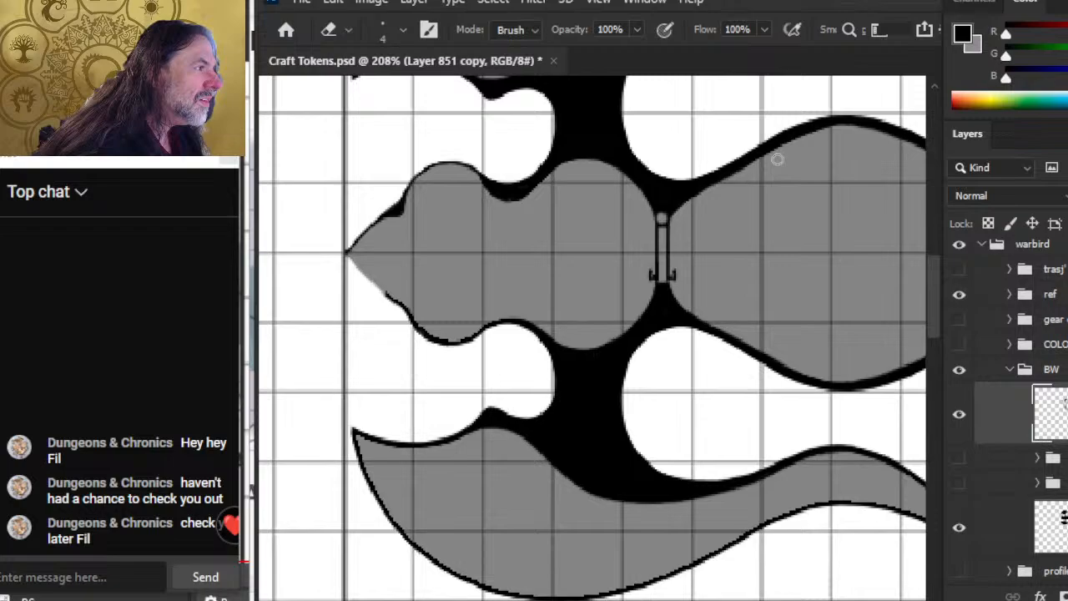
Paint black into the corner where the rear body's upper outline meets the waist and trim its inner edge
key(b)
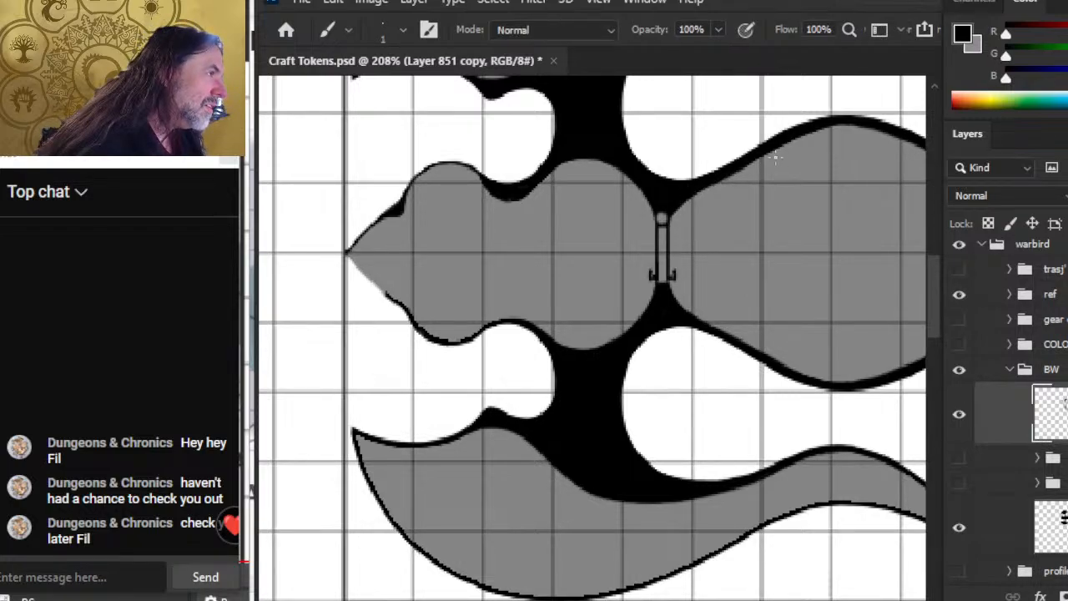
key(e)
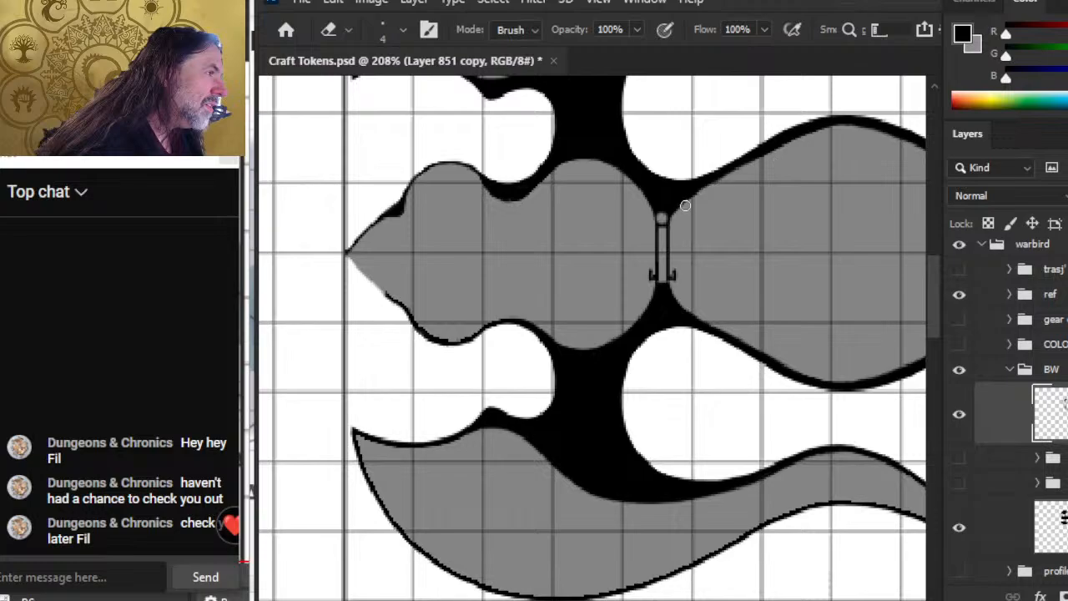
key(b)
mouse_move(691, 198)
mouse_down()
mouse_move(756, 161)
mouse_move(704, 196)
mouse_up()
key(e)
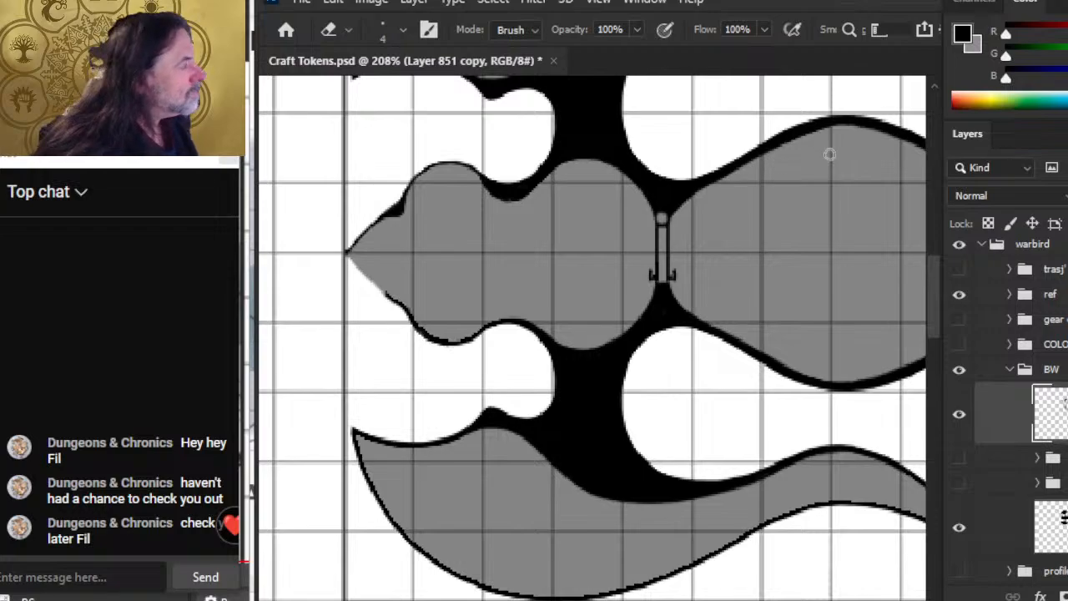
Thicken the underside of the rear body's sloping upper outline with black strokes between the hump and the waist, erasing the excess
key(b)
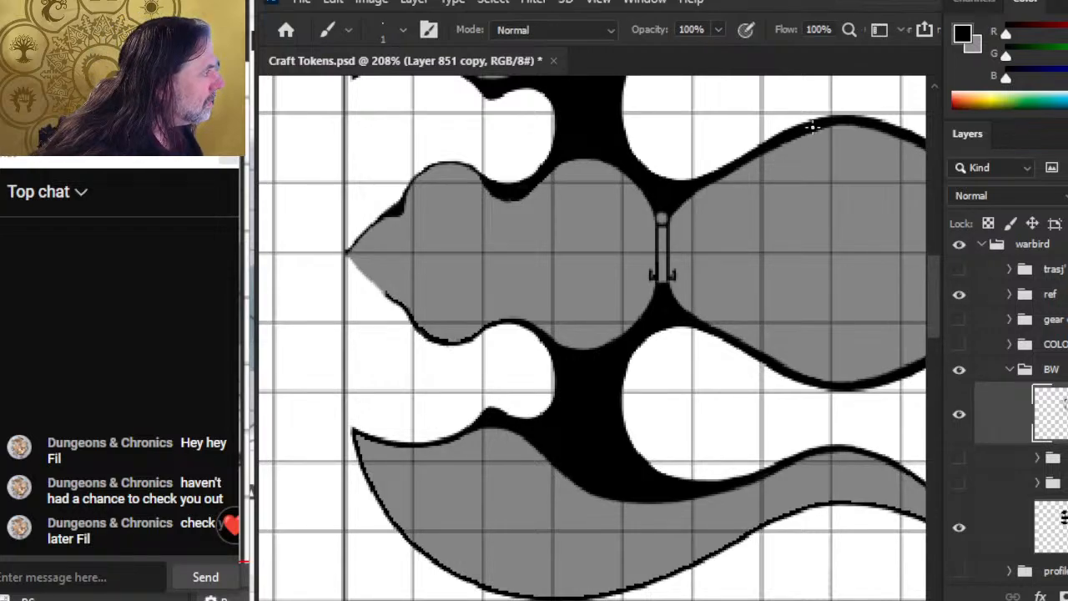
drag(790, 143, 716, 182)
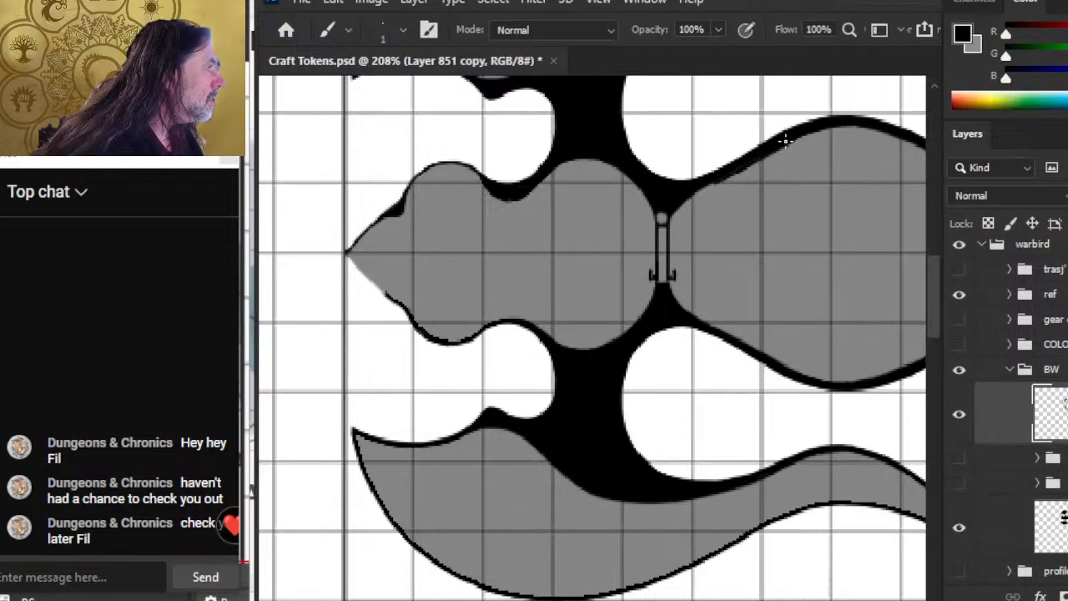
key(e)
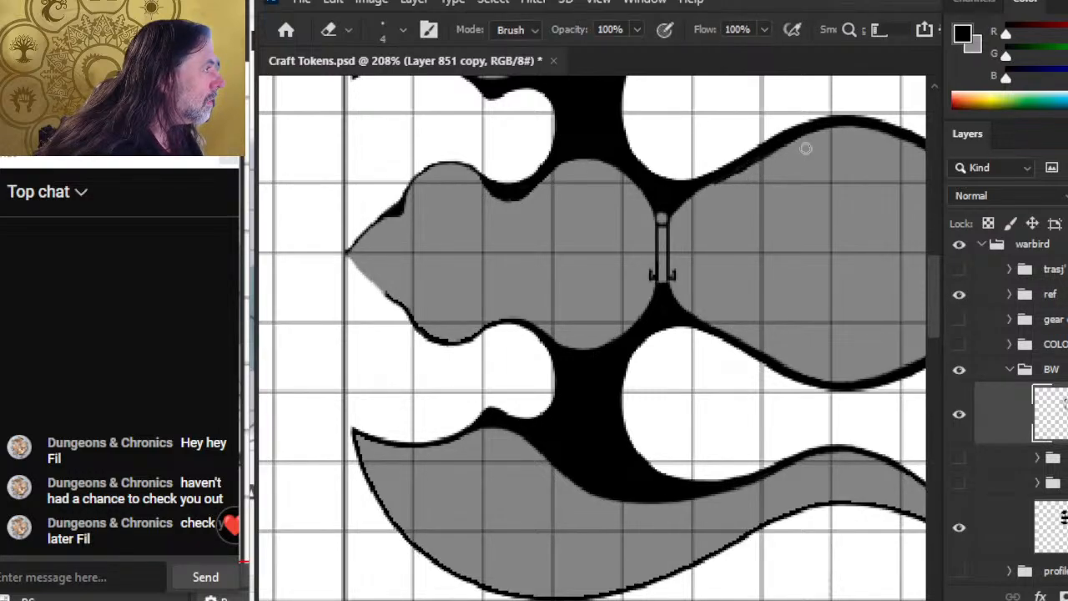
key(b)
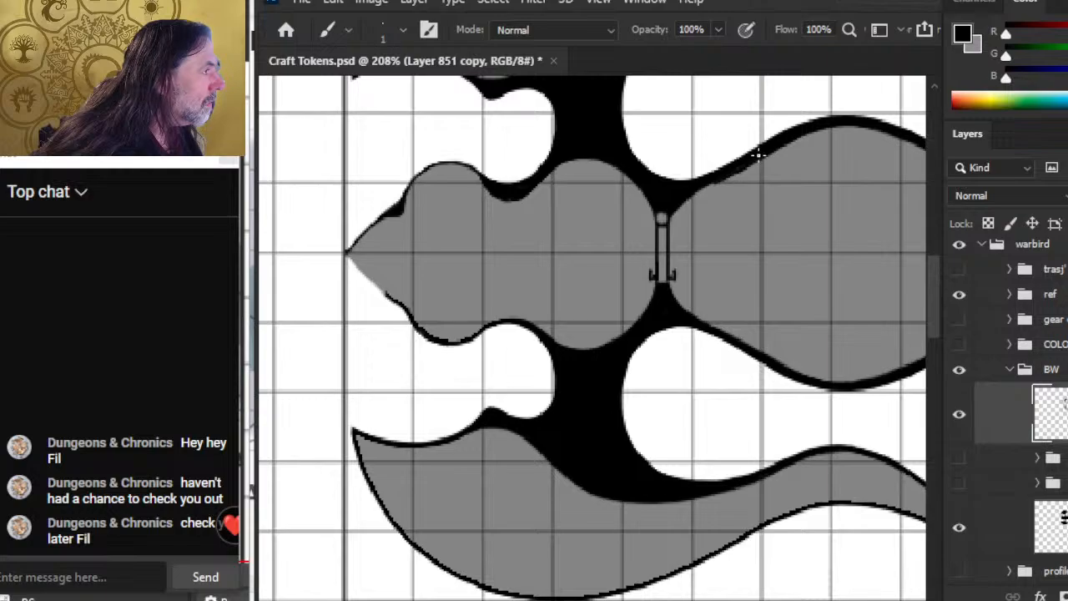
key(e)
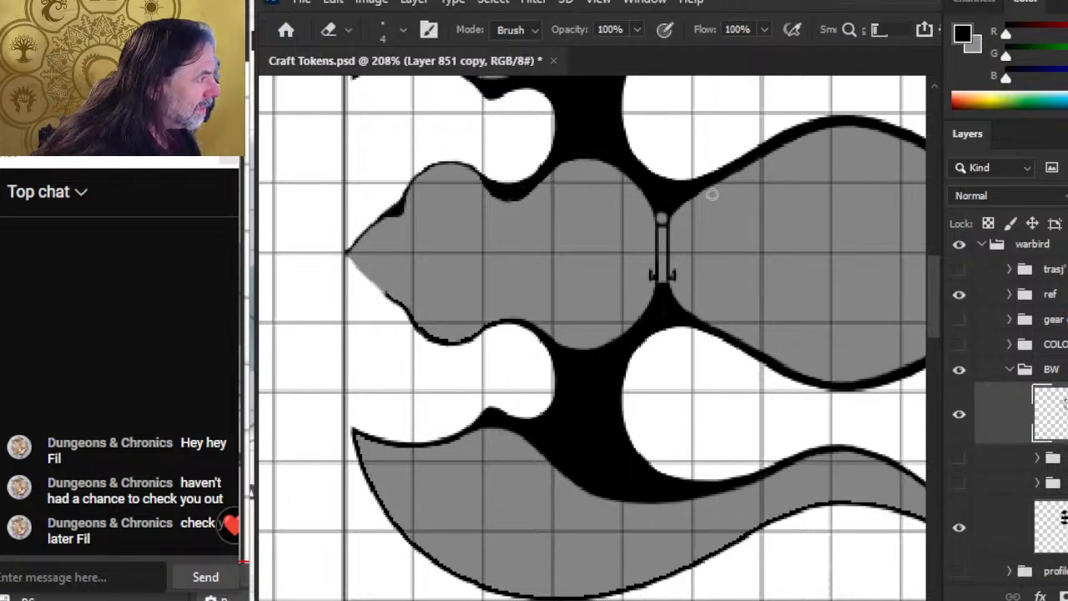
key(b)
shift+click(708, 186)
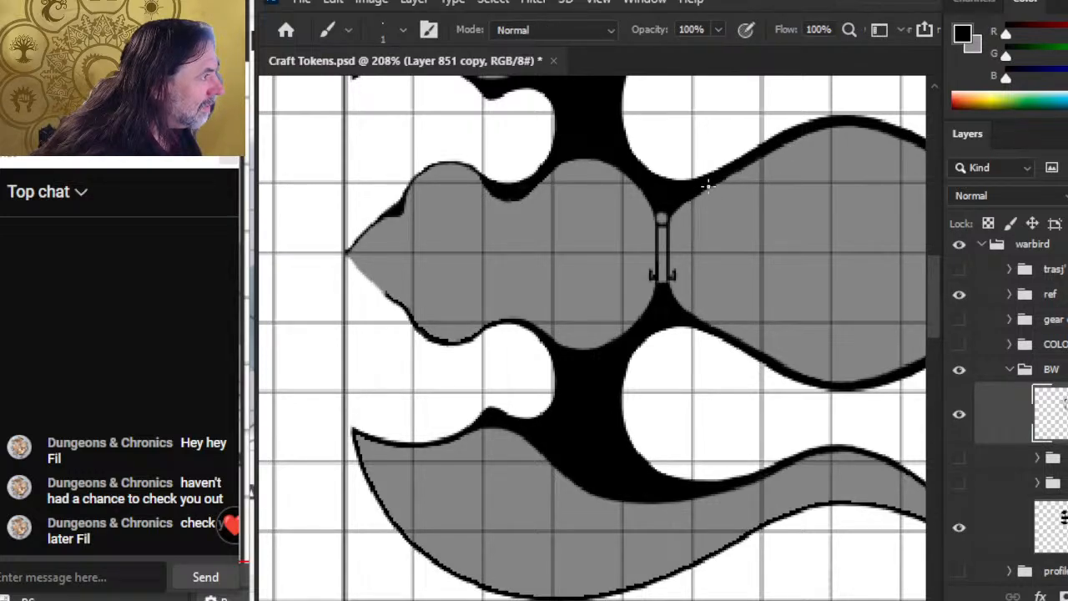
Trim the thickened upper slope of the rear body to a smooth, even line and check it against the whole ship
key(e)
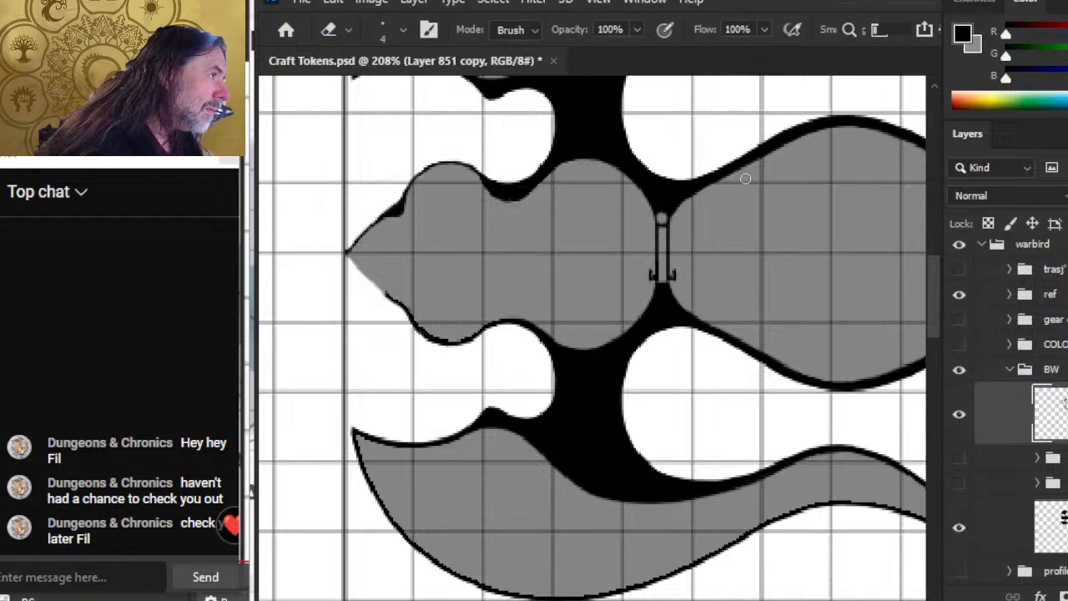
key(b)
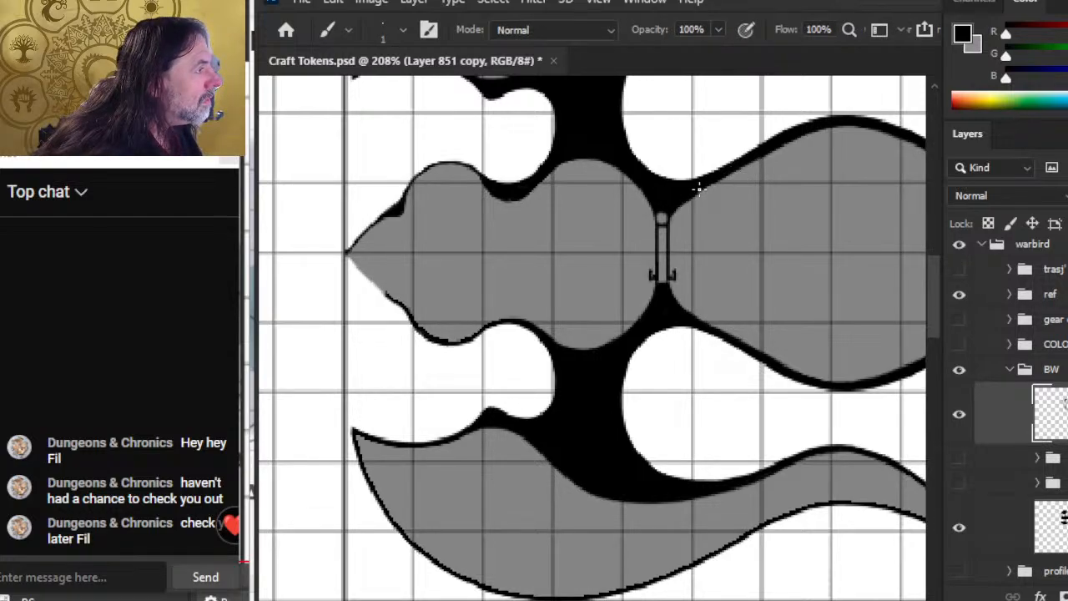
key(e)
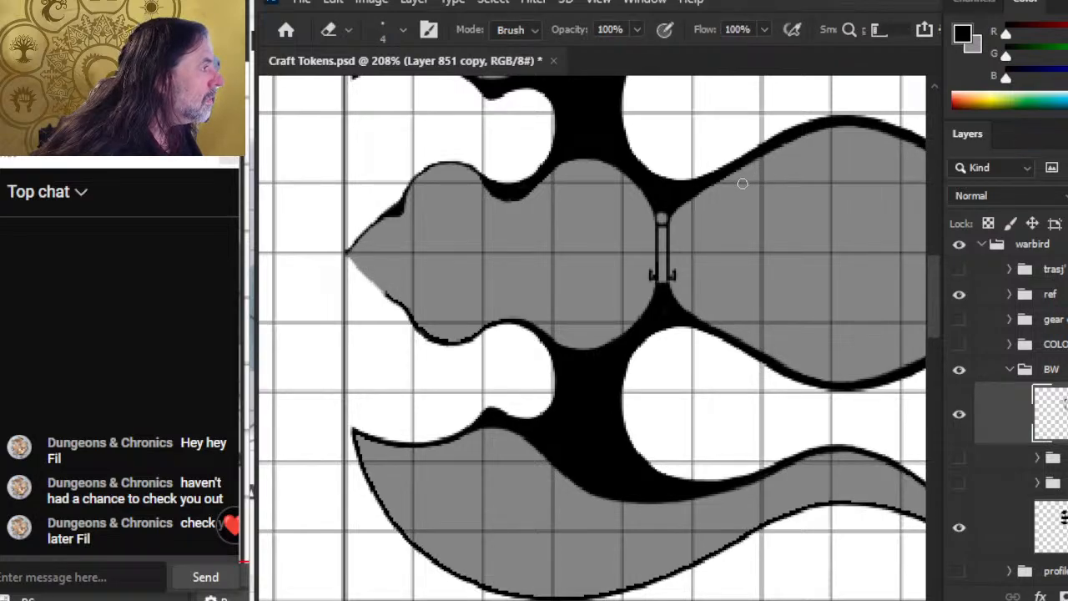
key(b)
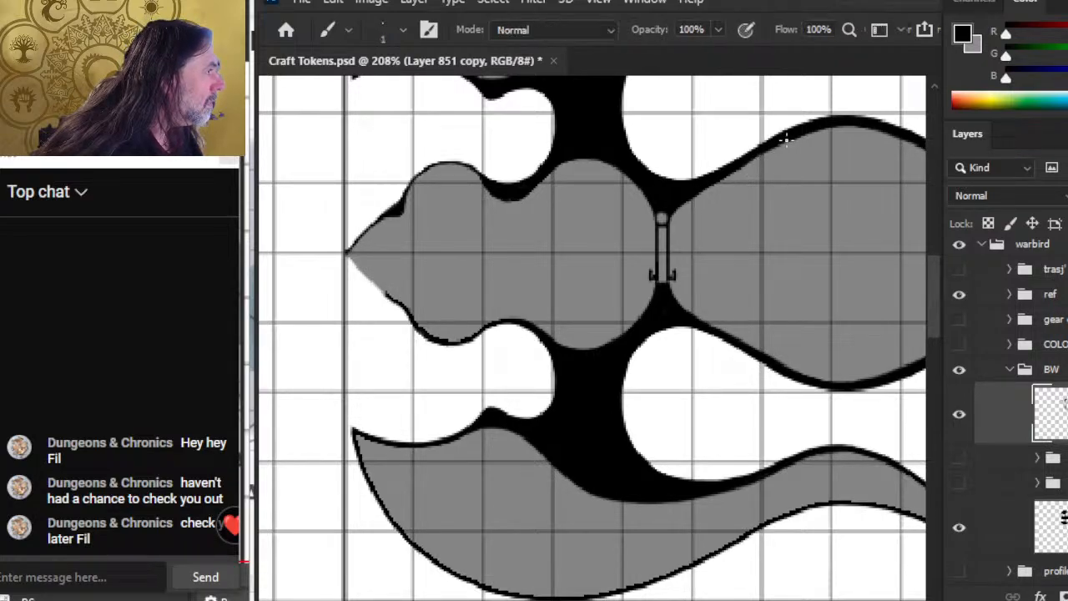
key(e)
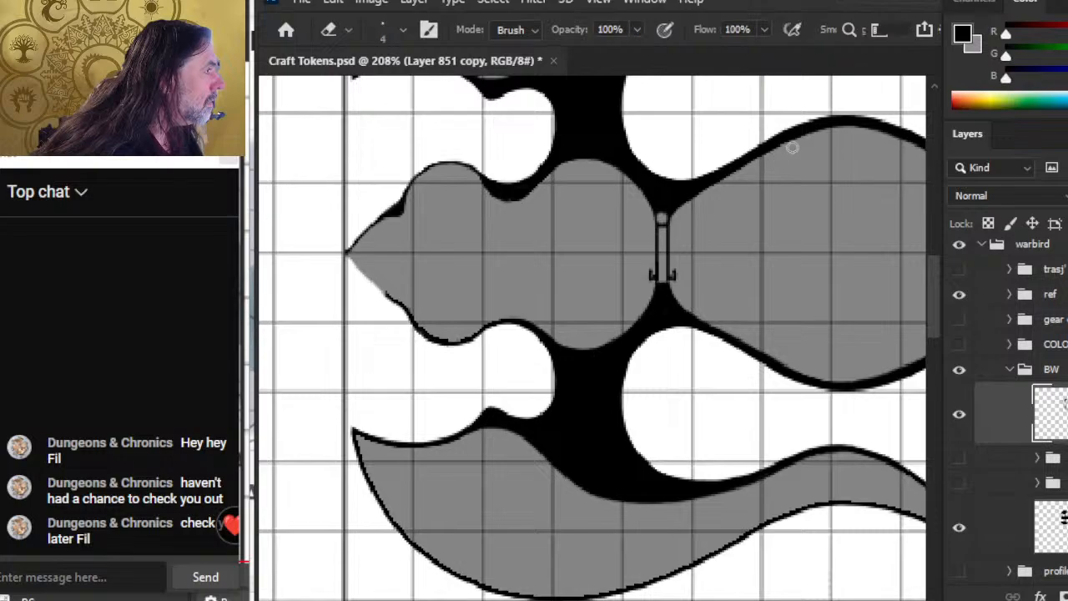
drag(702, 225, 639, 231)
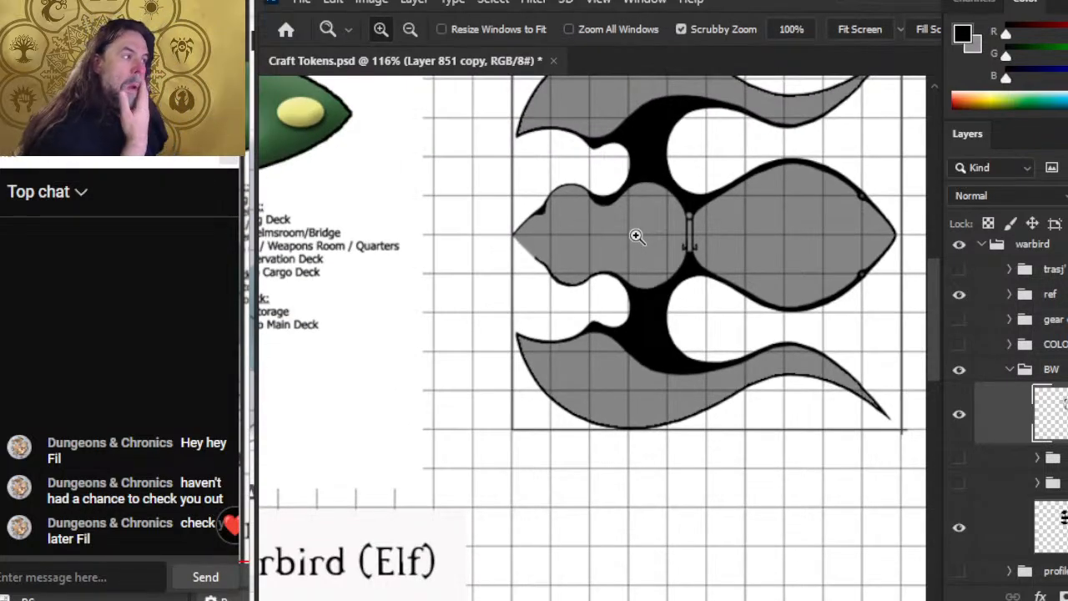
Close up, repaint the underside of the rear body's upper outline toward the waist and erase the stray bumps
drag(743, 184, 852, 201)
key(b)
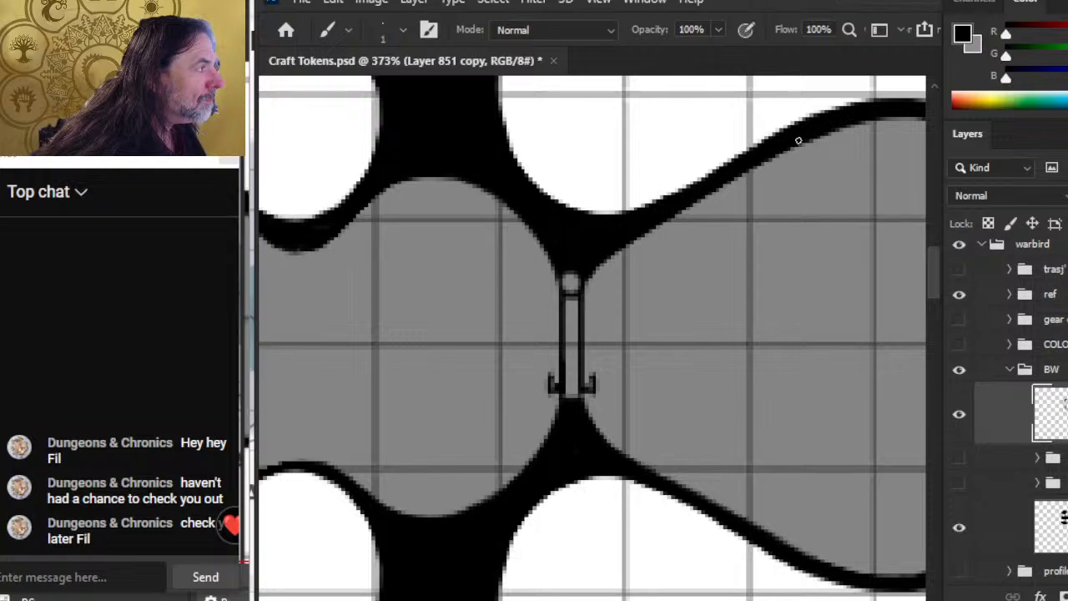
drag(723, 190, 614, 255)
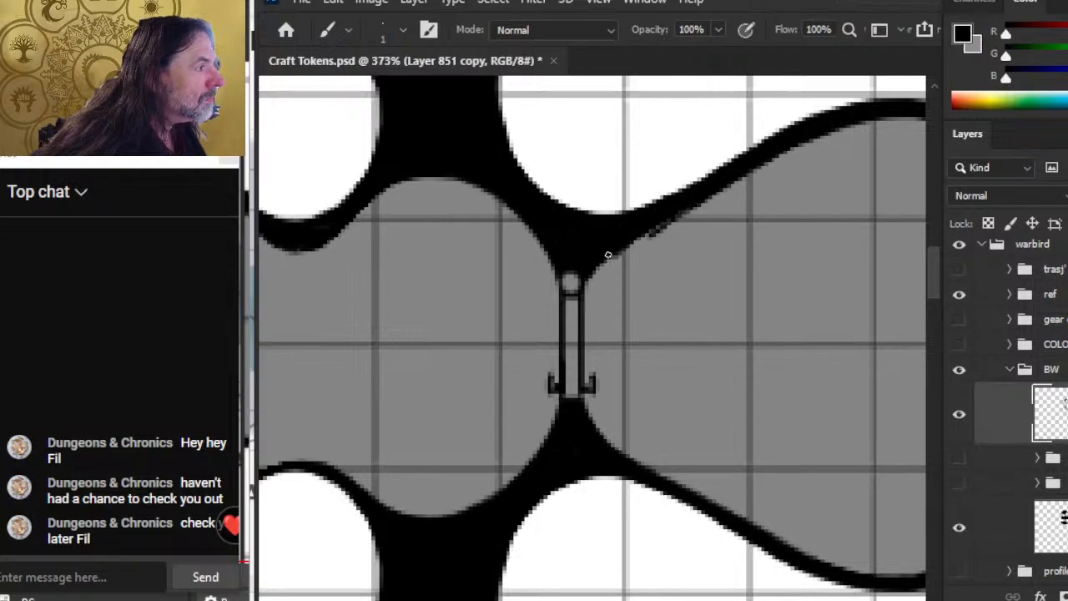
key(e)
drag(687, 222, 651, 233)
key(b)
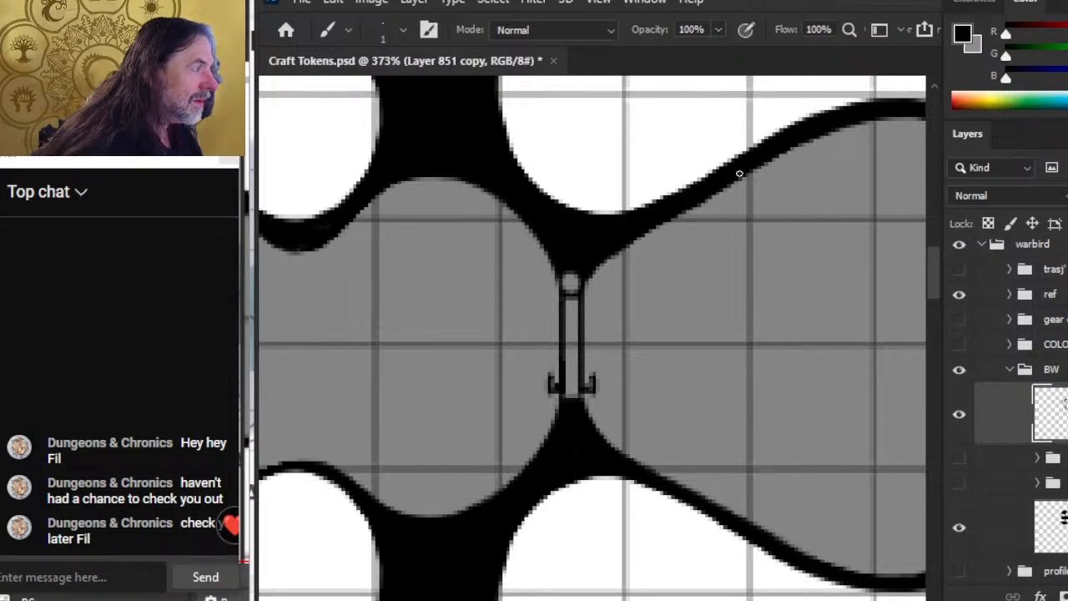
key(e)
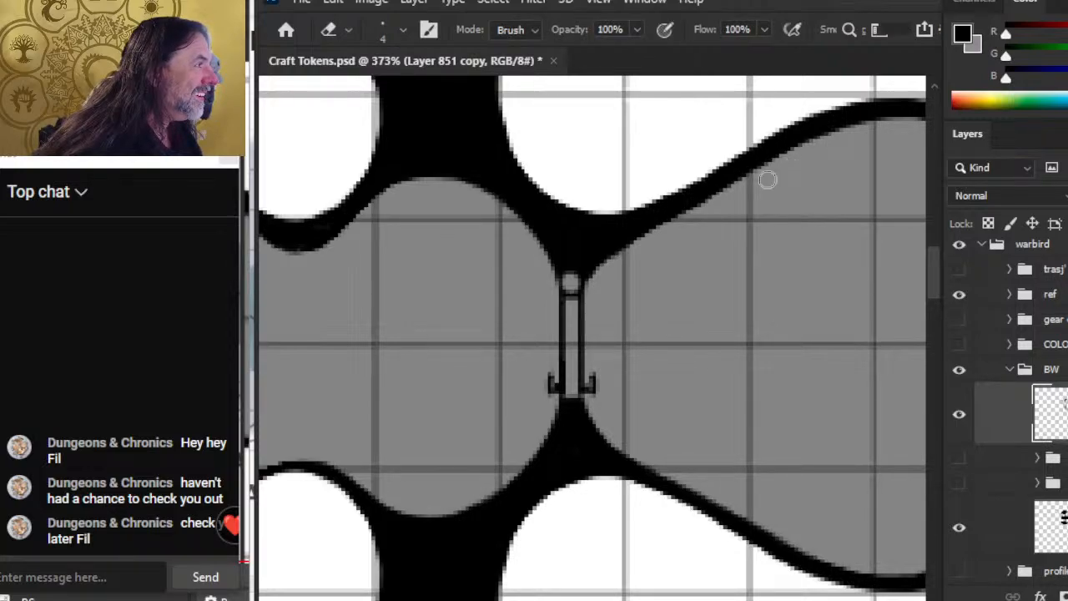
key(z)
mouse_move(799, 200)
mouse_down()
mouse_move(726, 363)
mouse_move(615, 298)
mouse_move(640, 296)
mouse_up()
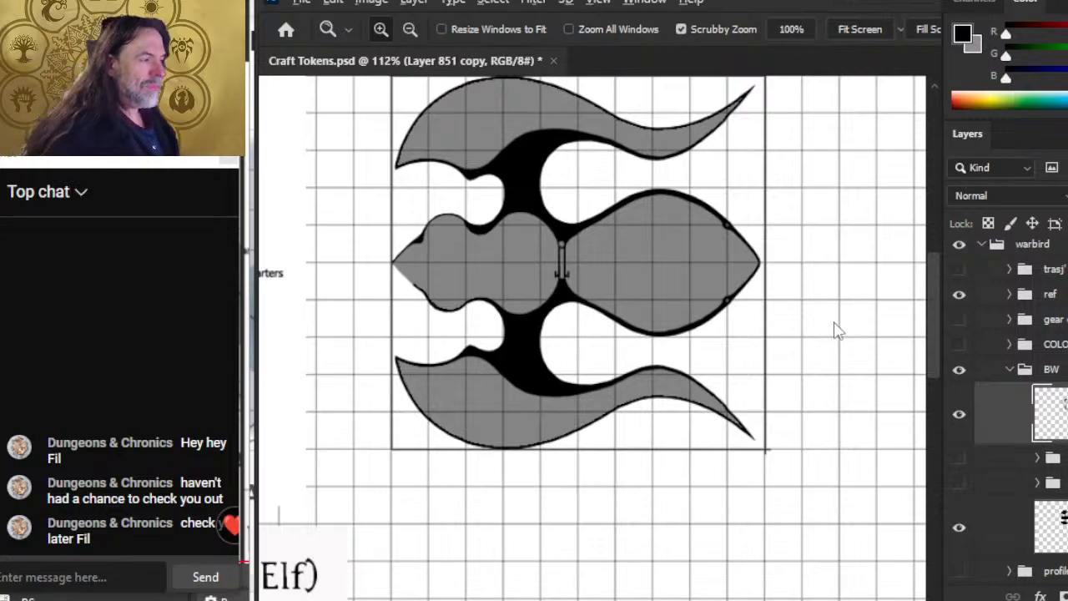
Switch to the Word document, examine the Star Moth token and the ship battle map as references, and return to Photoshop
key(alt+Tab)
scroll(889, 359, up, 5)
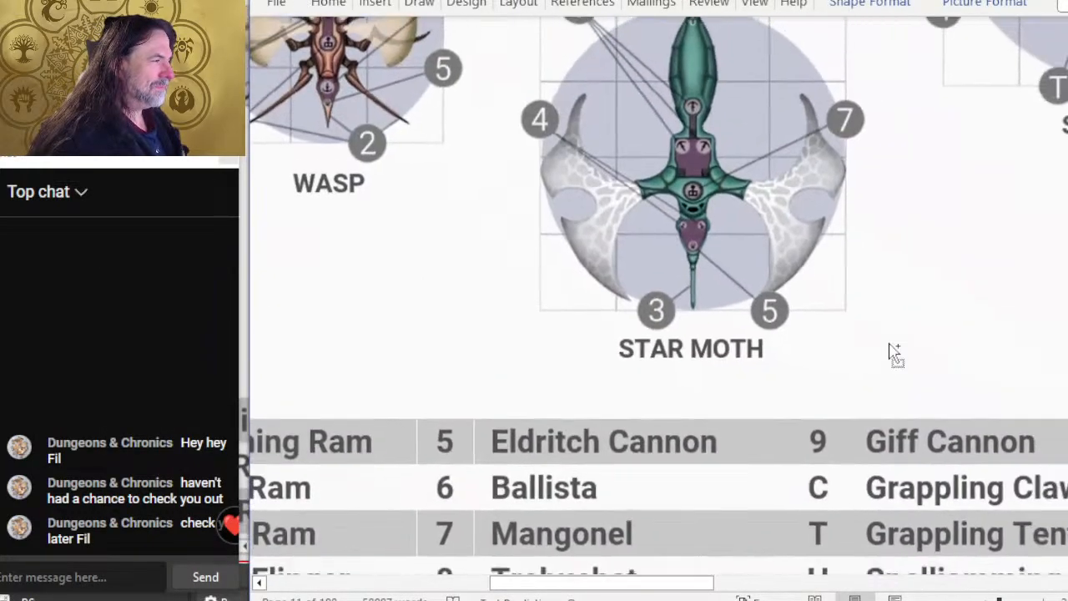
scroll(889, 343, down, 10)
scroll(749, 256, down, 15)
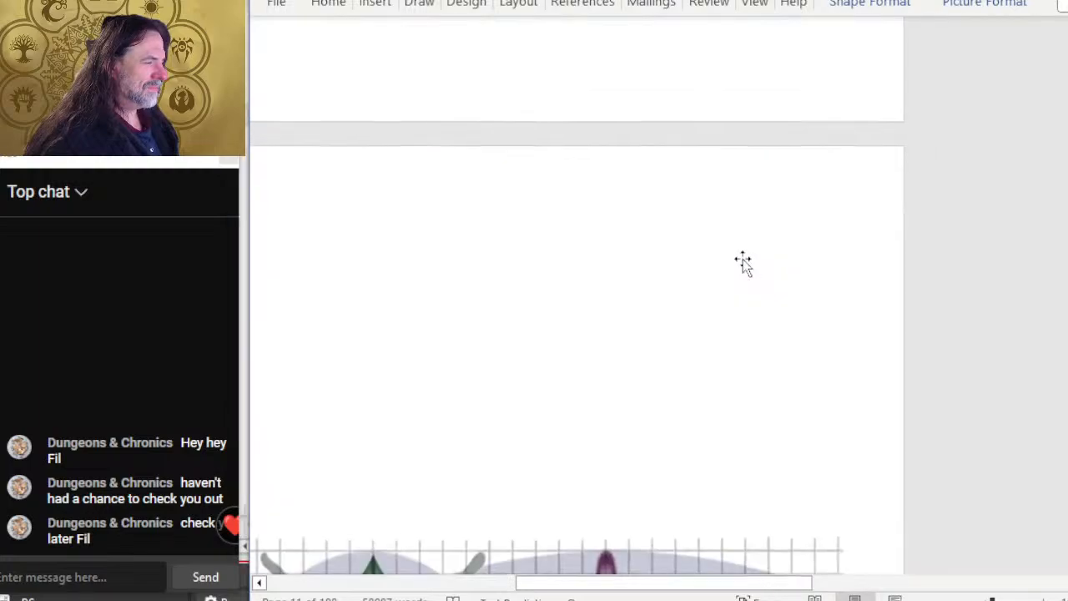
scroll(565, 246, up, 5)
scroll(556, 260, down, 15)
scroll(556, 261, down, 1)
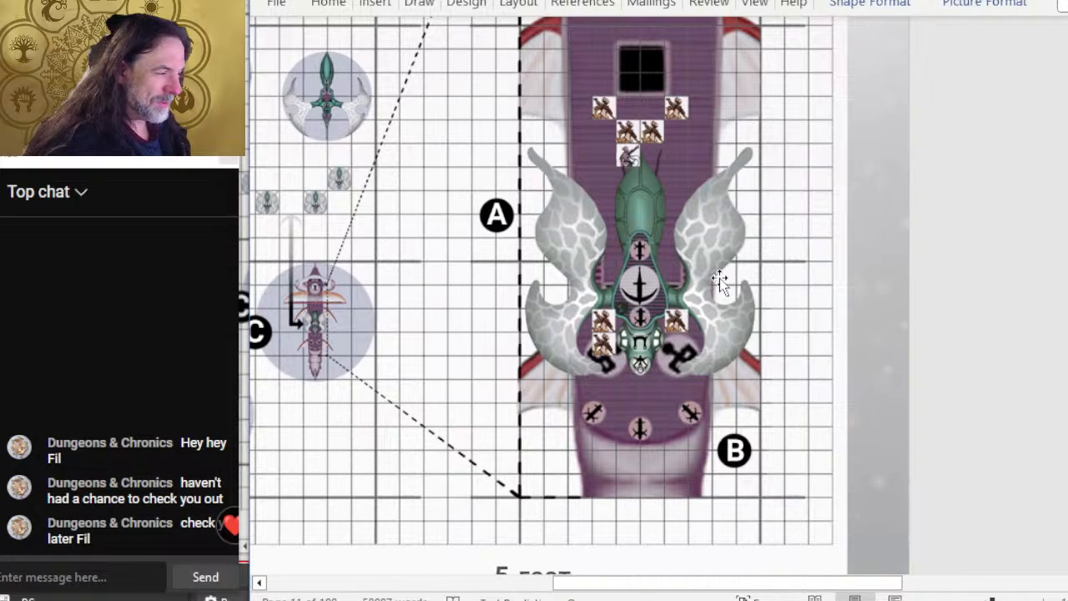
key(alt+Tab)
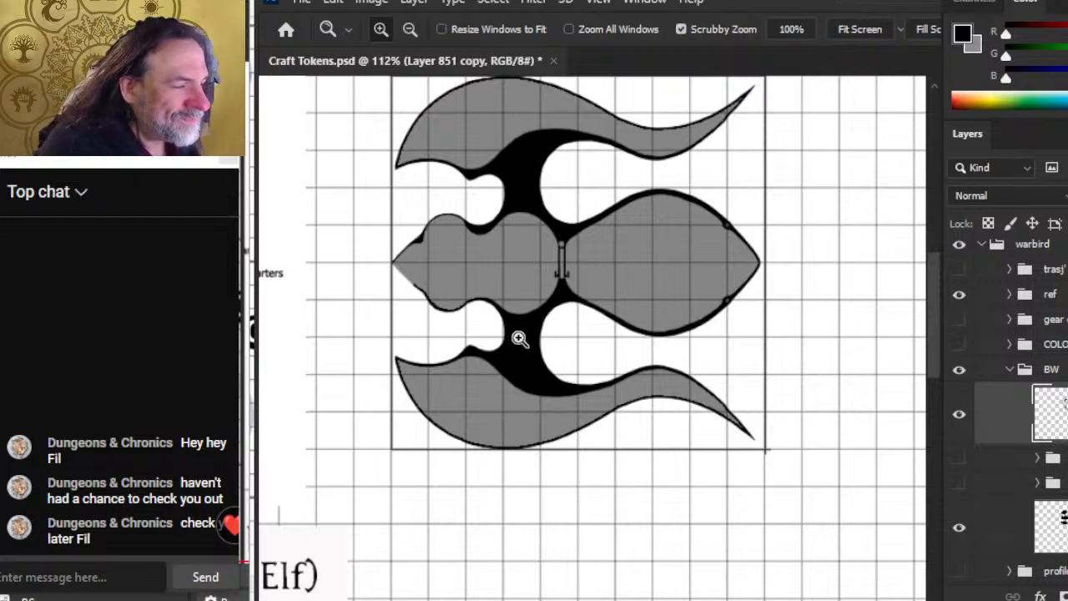
Try hollowing out the rear body's upper outline between the notch and the wing strut, leaving two thin parallel slanted lines
drag(520, 338, 546, 331)
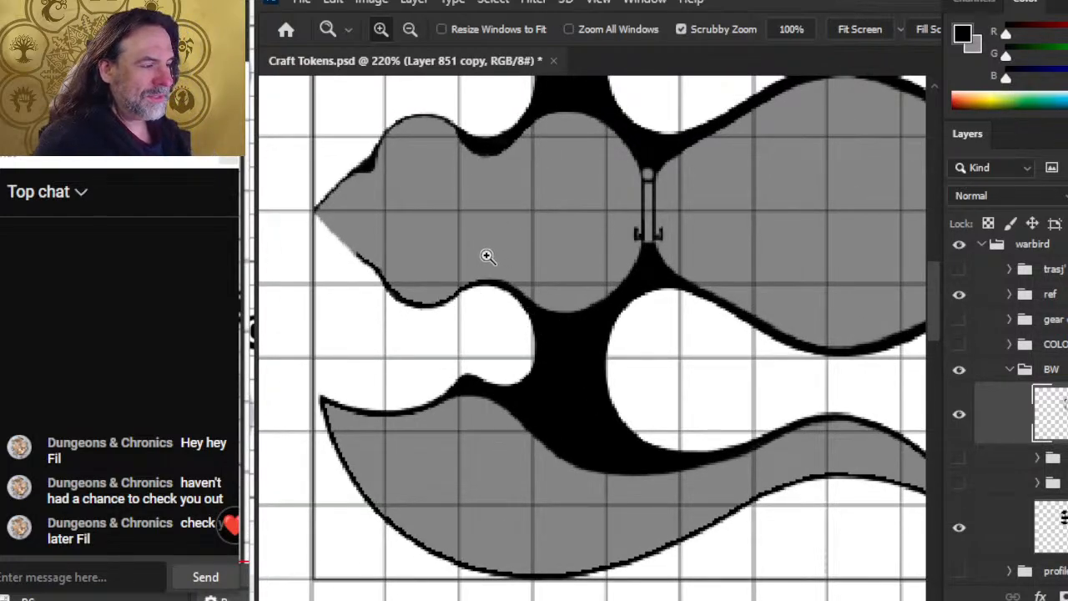
drag(481, 131, 501, 193)
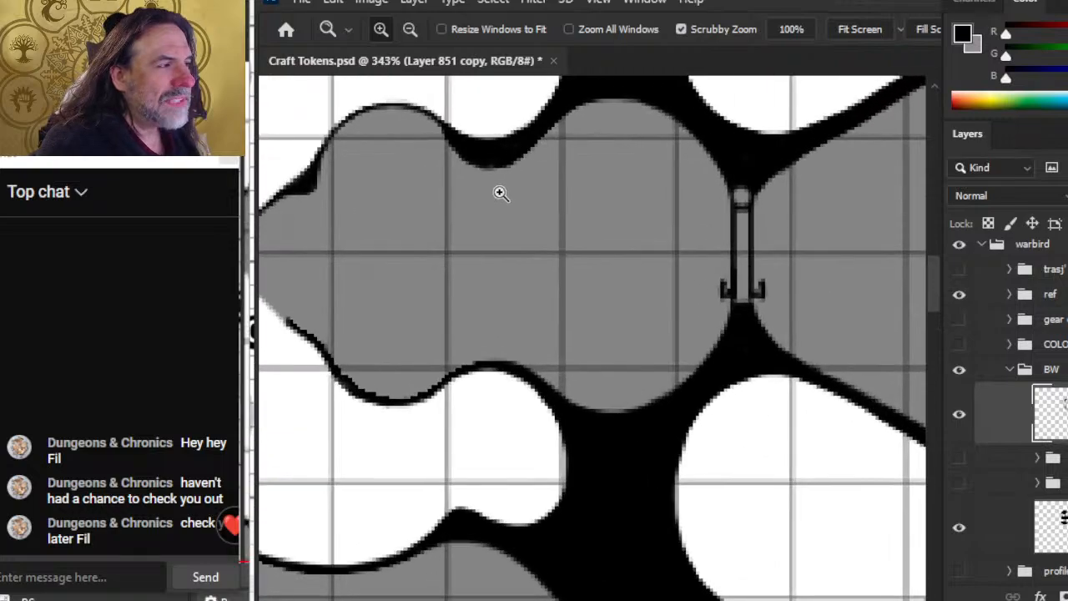
key(b)
key(e)
drag(518, 150, 538, 139)
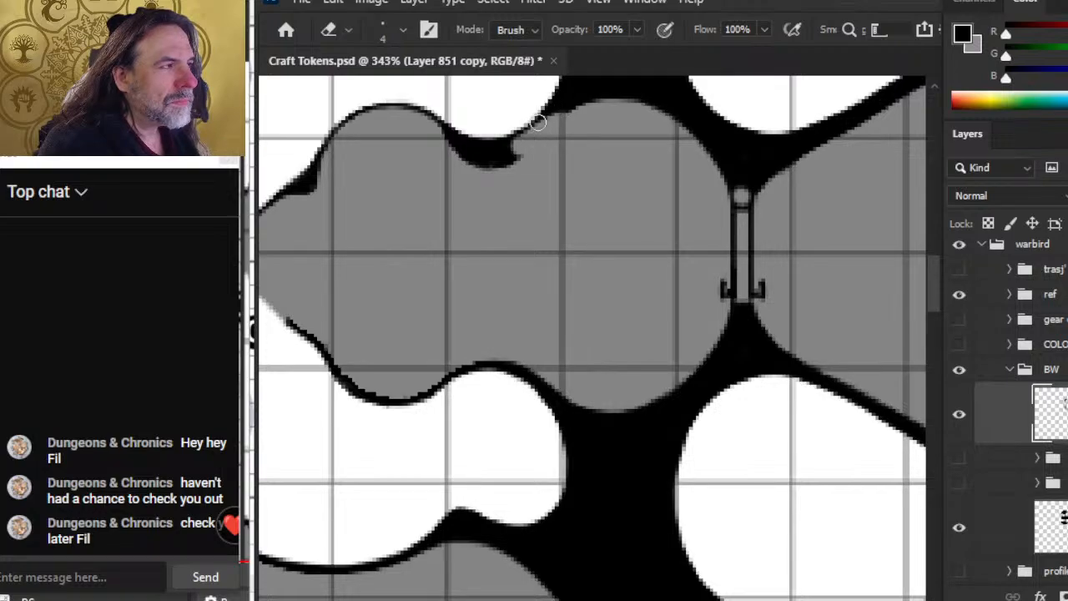
key(b)
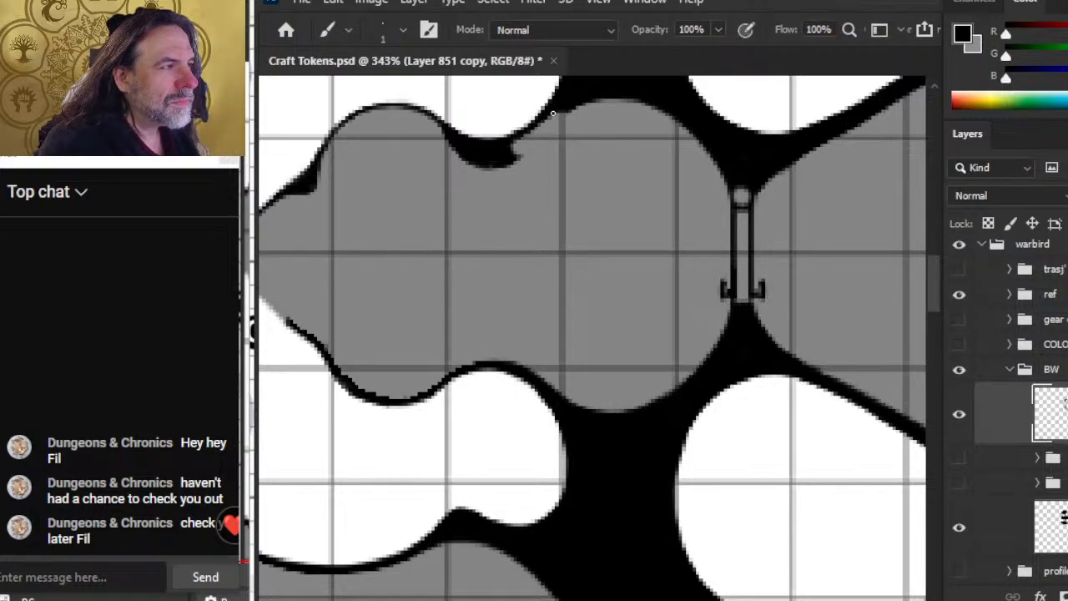
key(e)
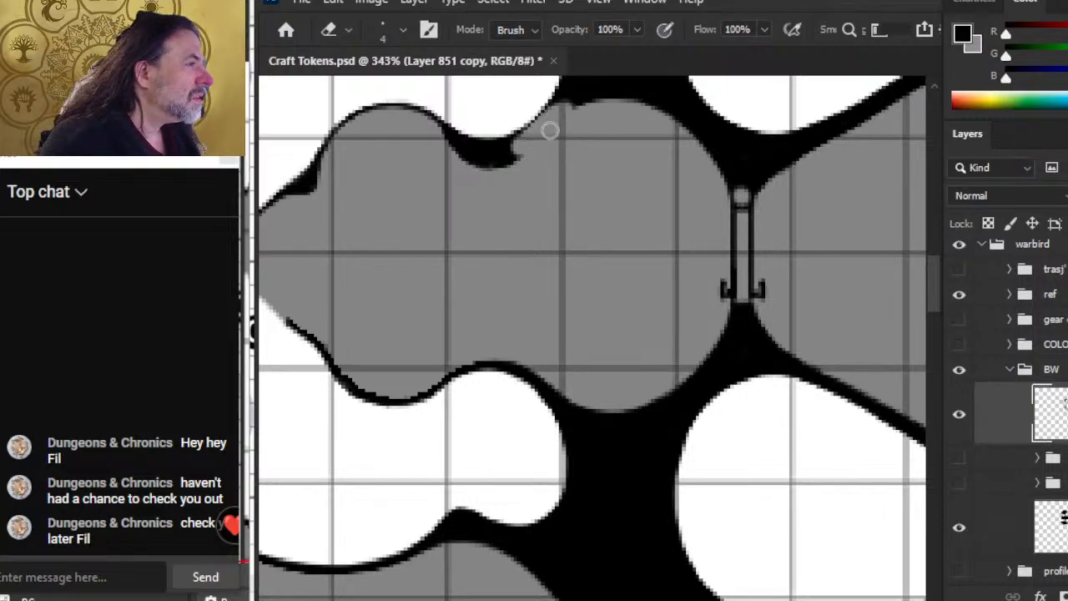
key(b)
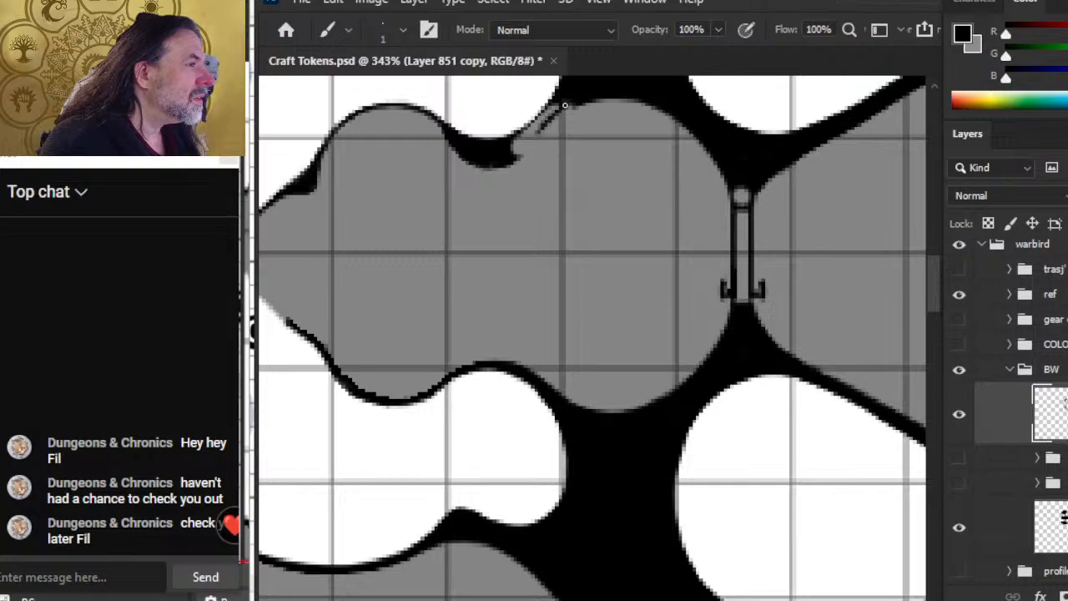
drag(564, 106, 513, 147)
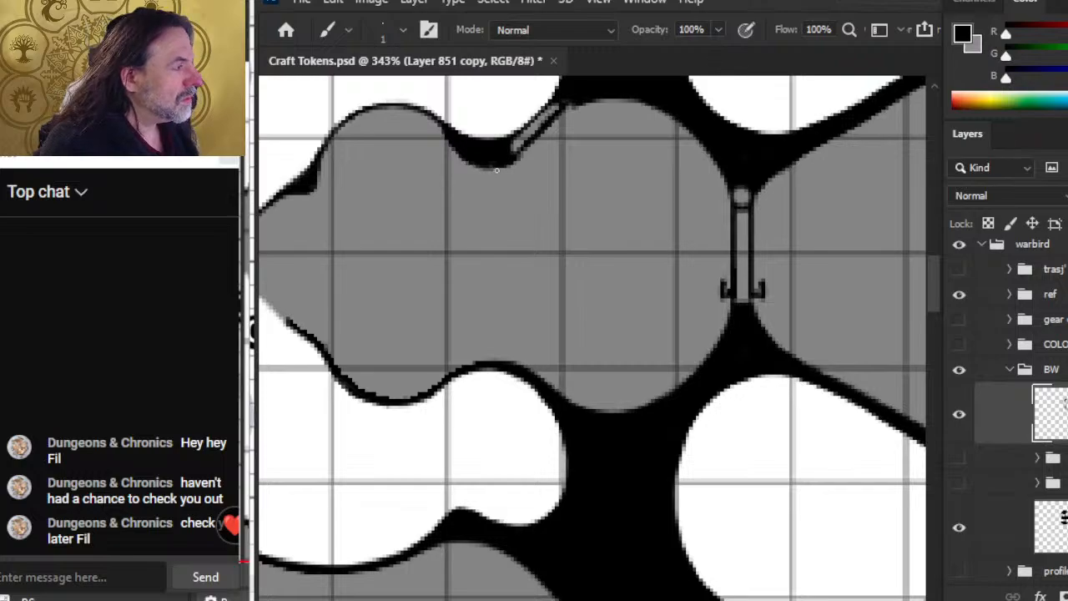
Copy the narrow vertical connector at the waist to a new layer and place the copy on the rear body
key(l)
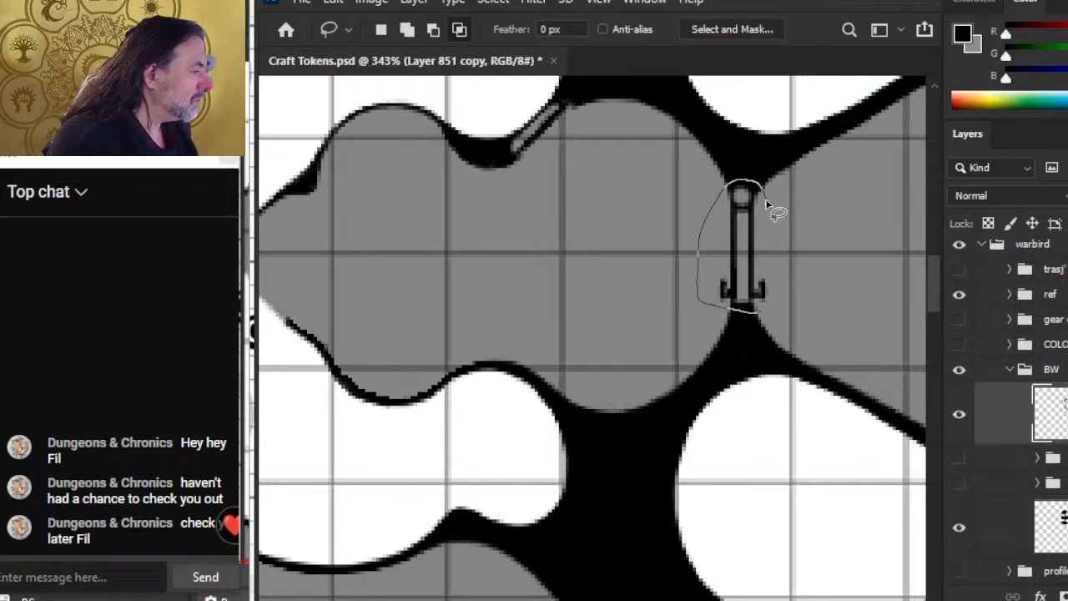
drag(768, 205, 762, 190)
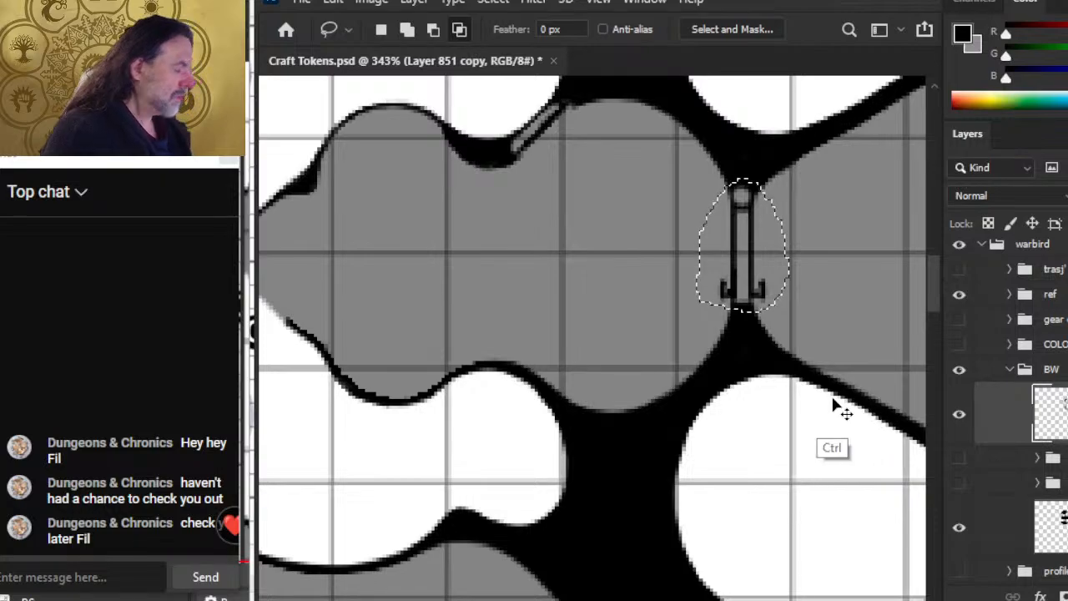
key(ctrl+j)
mouse_move(834, 335)
mouse_down()
mouse_move(792, 303)
mouse_move(677, 252)
mouse_move(682, 263)
mouse_up()
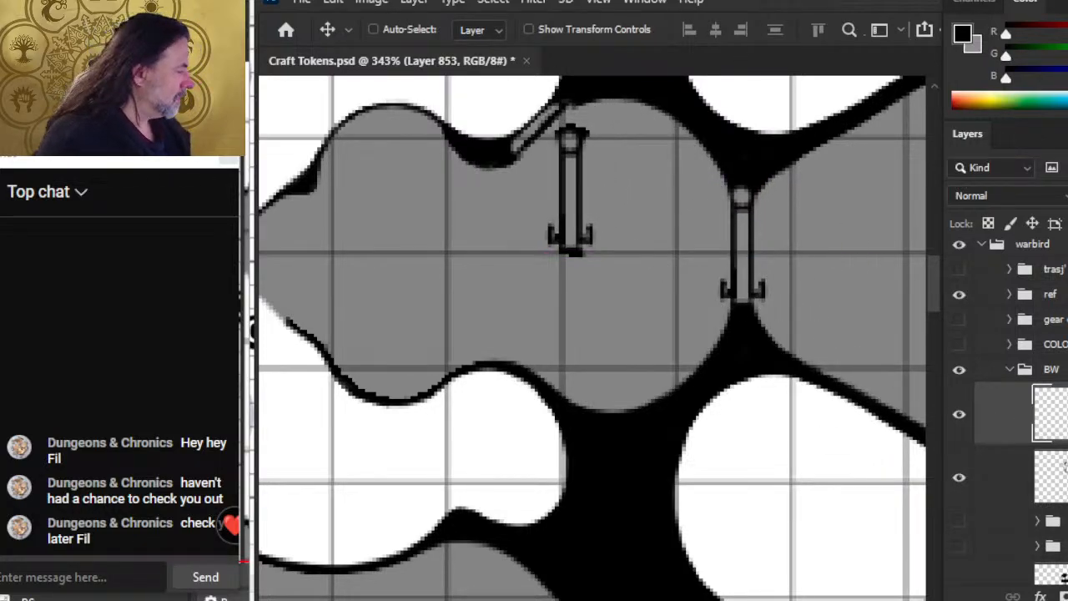
On the main line art layer, erase the rear body's upper outline between the notch and the wing strut
click(1022, 468)
mouse_move(519, 141)
mouse_down()
mouse_move(526, 208)
mouse_move(508, 198)
mouse_up()
key(e)
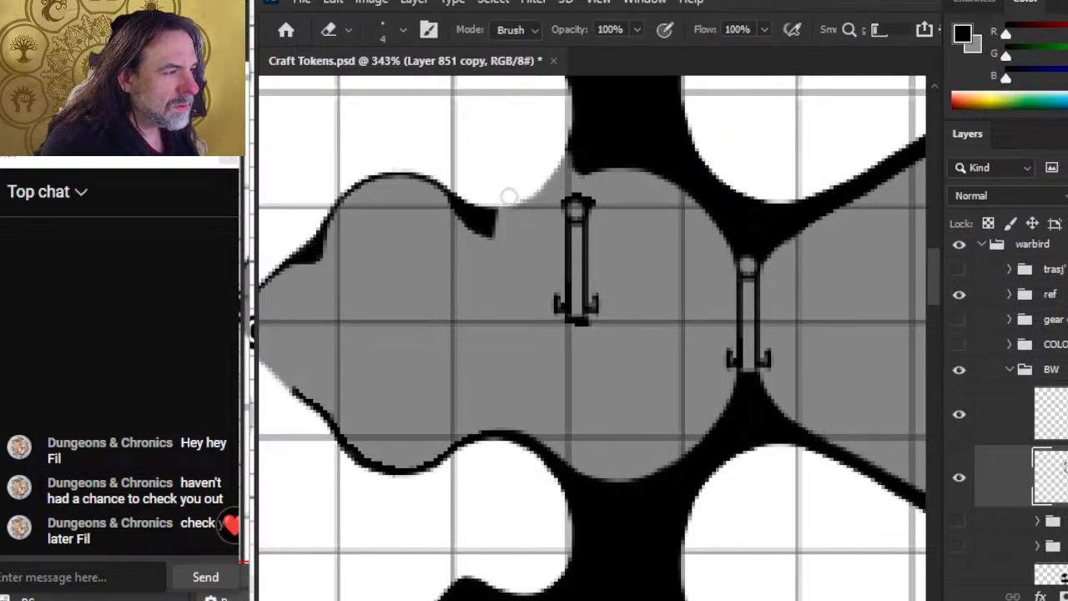
click(1057, 436)
key(l)
right_click(688, 279)
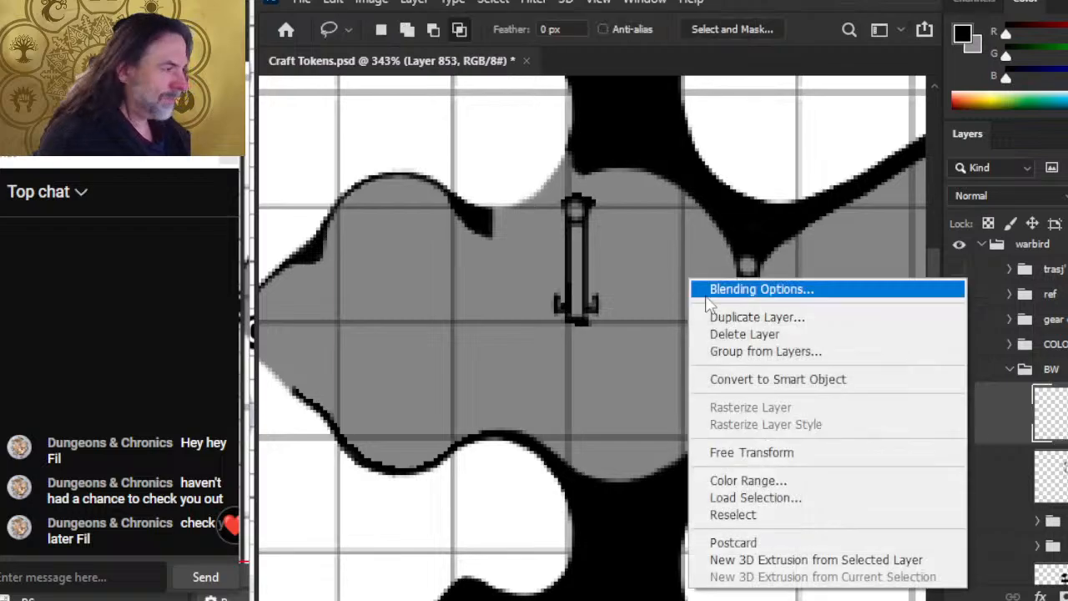
click(819, 464)
drag(658, 173, 726, 251)
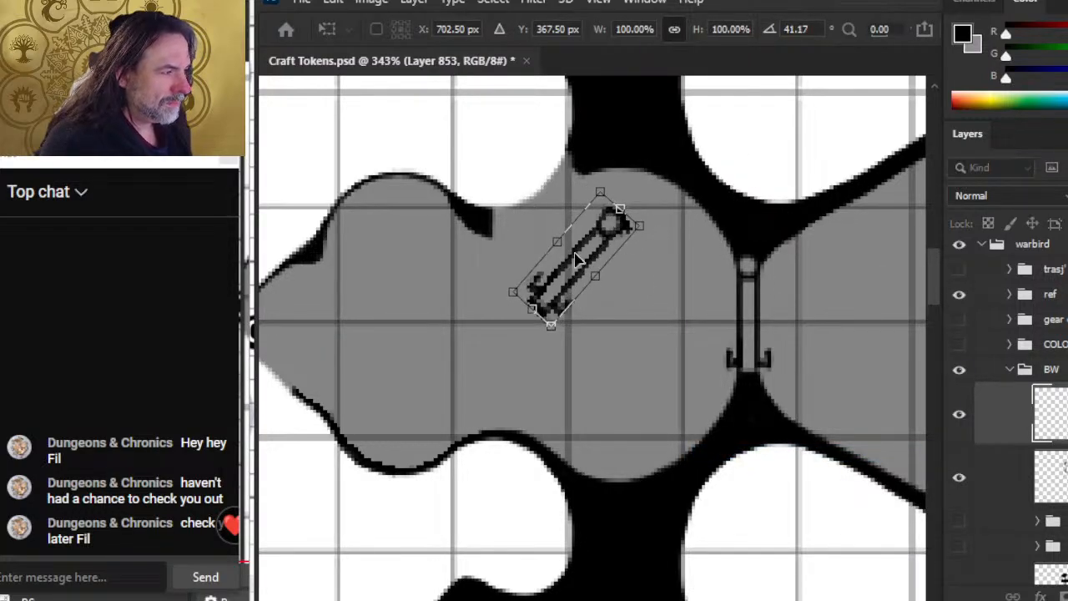
key(Escape)
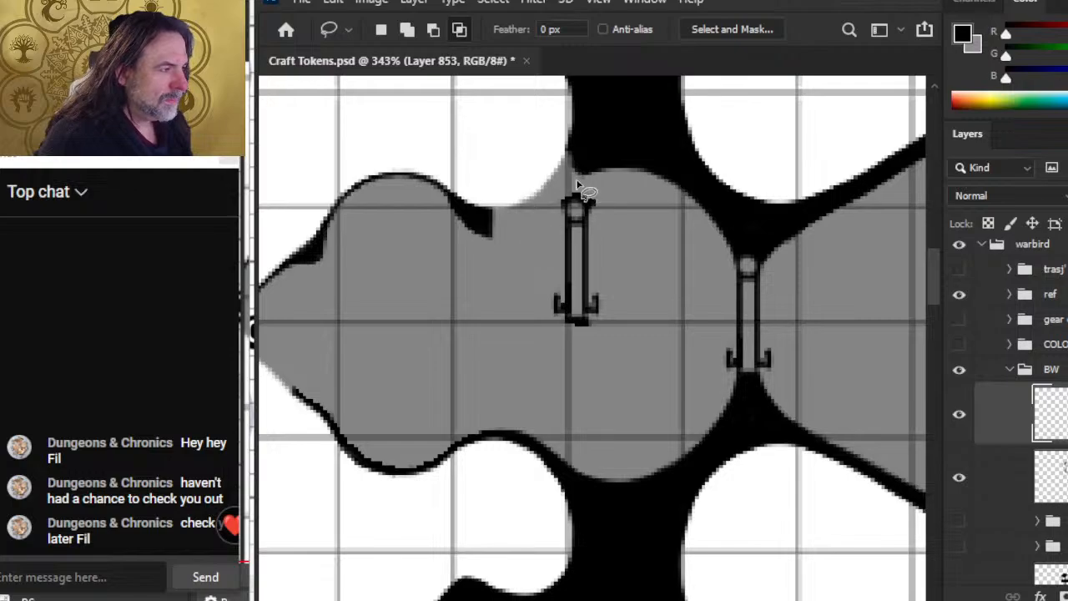
Rotate the copied connector diagonally and move it into the gap between the notch and the wing strut
right_click(602, 176)
click(703, 350)
drag(704, 349, 748, 269)
key(Return)
key(v)
mouse_move(653, 336)
mouse_down()
mouse_move(634, 275)
mouse_move(631, 286)
mouse_move(636, 262)
mouse_up()
key(e)
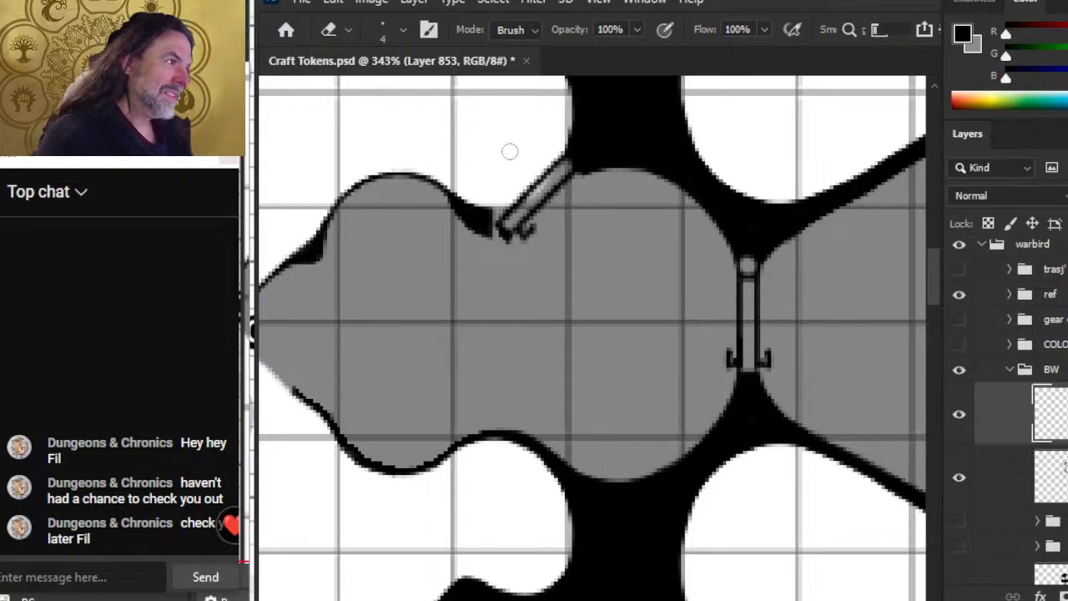
Nudge the slanted connector in small increments to align it with the gap in the rear body's upper outline
key(v)
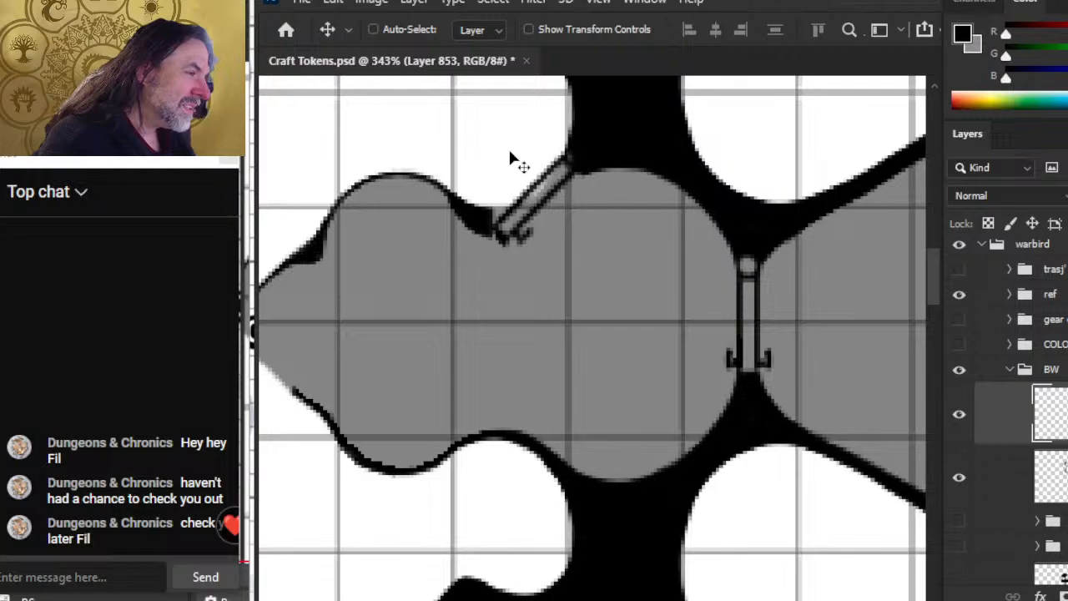
key(Down)
key(Down)
key(Down)
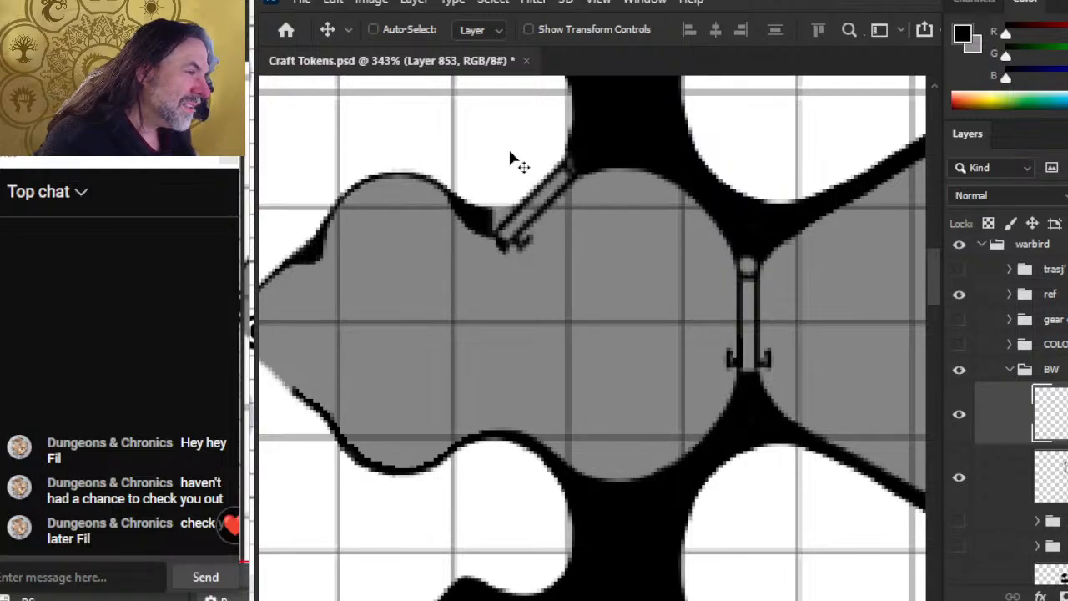
key(Right)
key(Right)
key(Right)
key(Up)
key(Up)
key(Left)
key(Left)
key(Up)
key(Up)
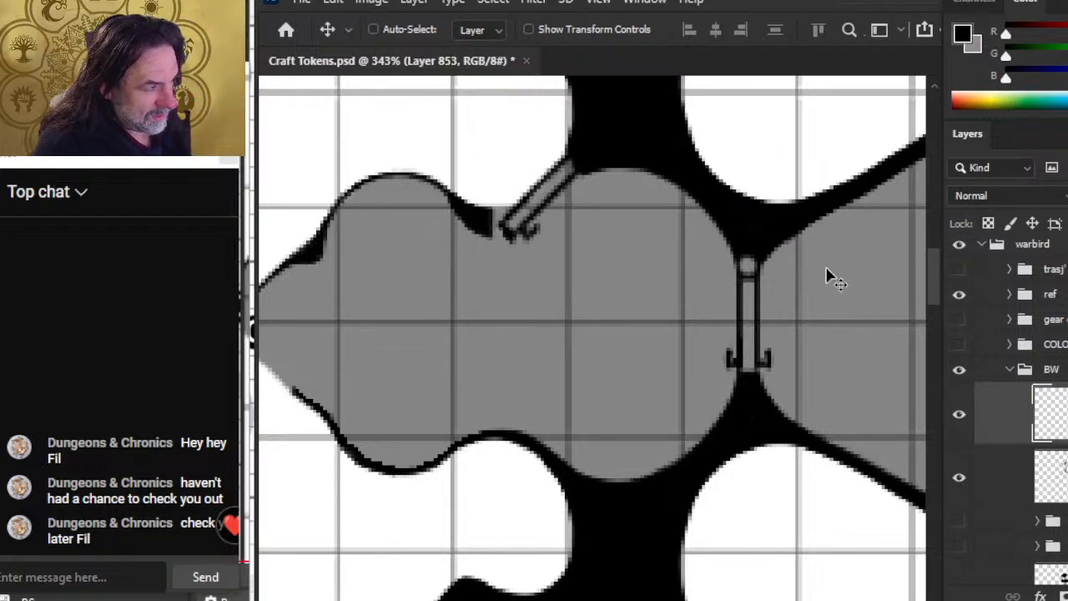
Rotate the slanted connector about 7 degrees further clockwise with Free Transform
key(l)
right_click(560, 355)
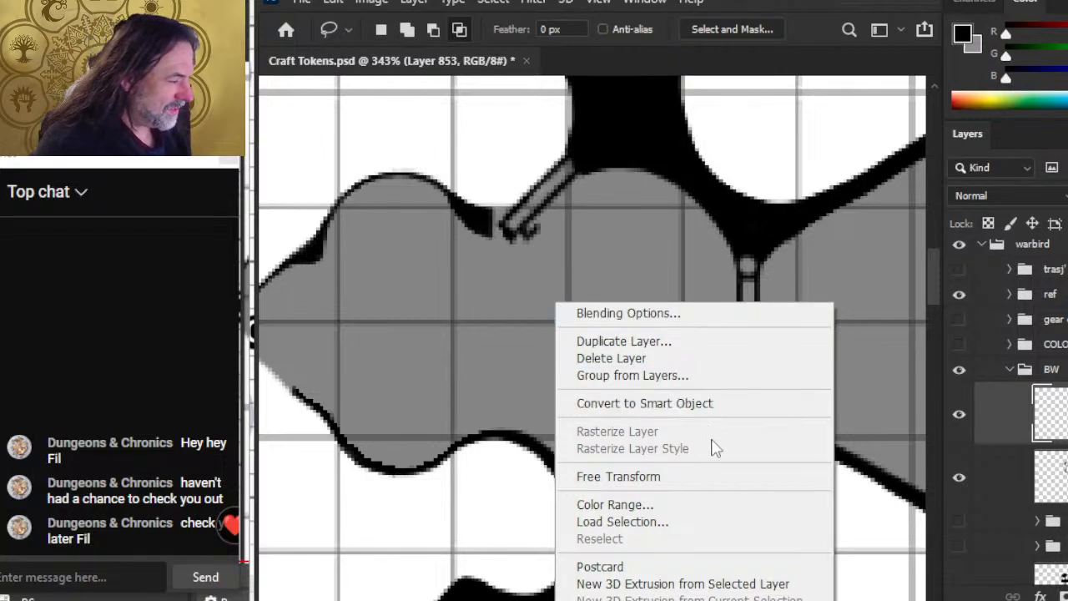
click(720, 476)
drag(739, 188, 760, 209)
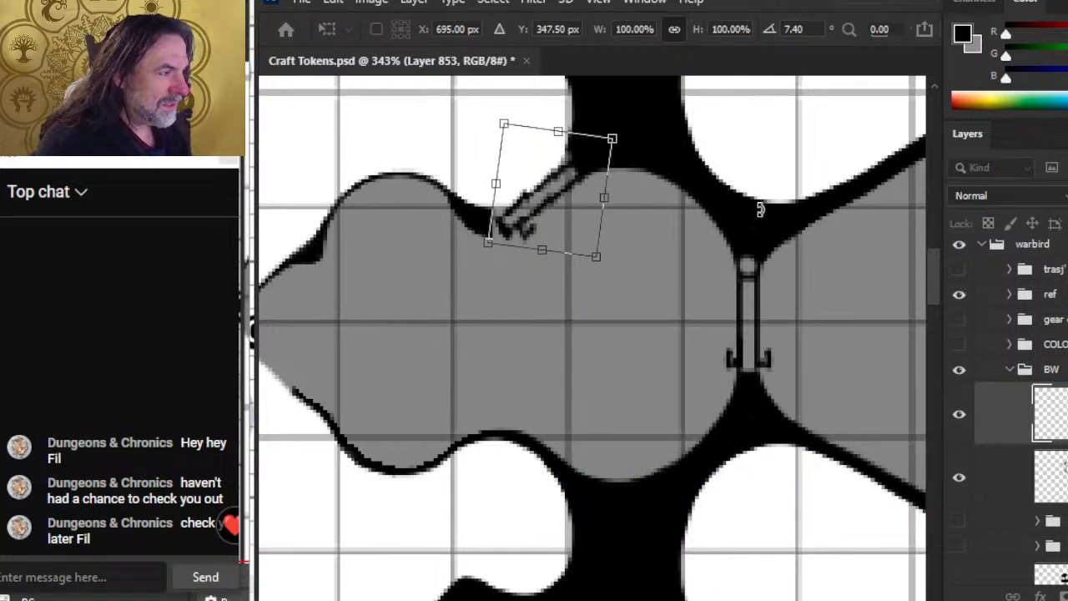
key(Return)
Set the main line art layer to 70% opacity and fine-position the slanted connector up and left against the notch
click(1053, 476)
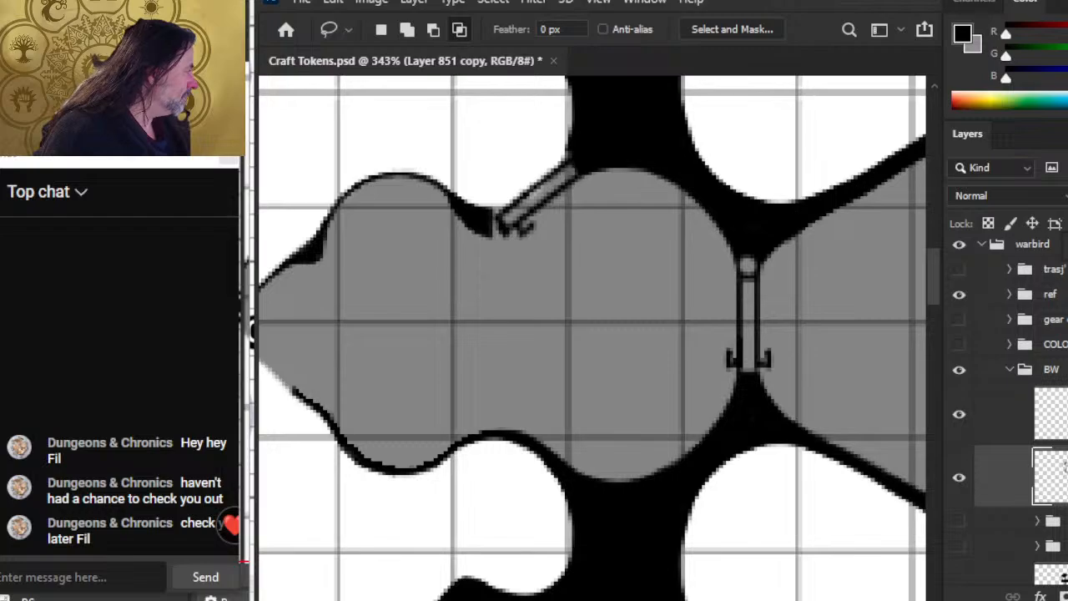
key(7)
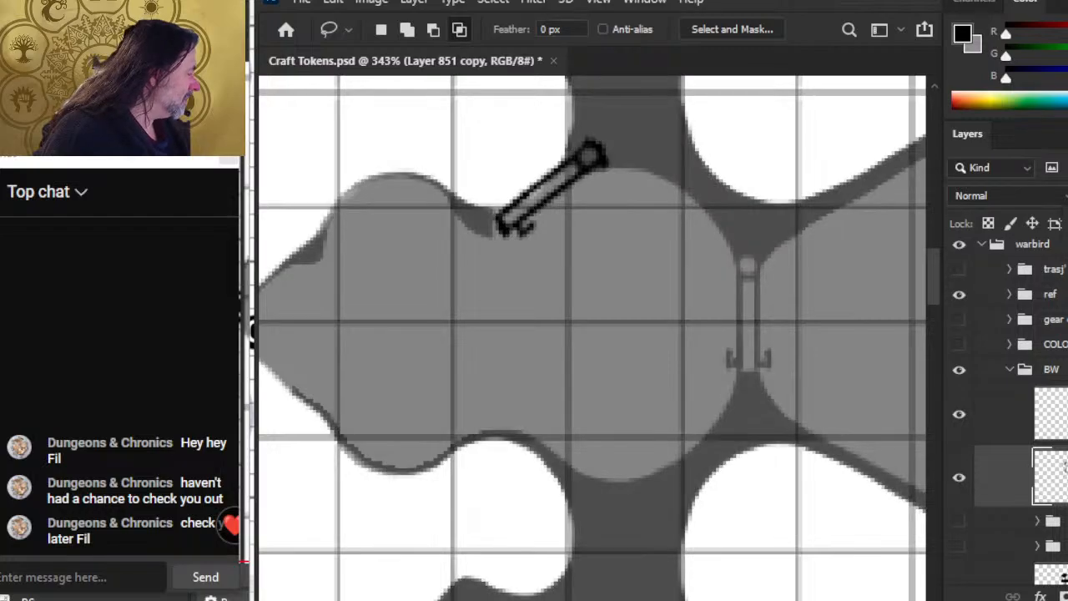
key(alt+bracketright)
key(v)
key(Up)
key(Left)
key(Left)
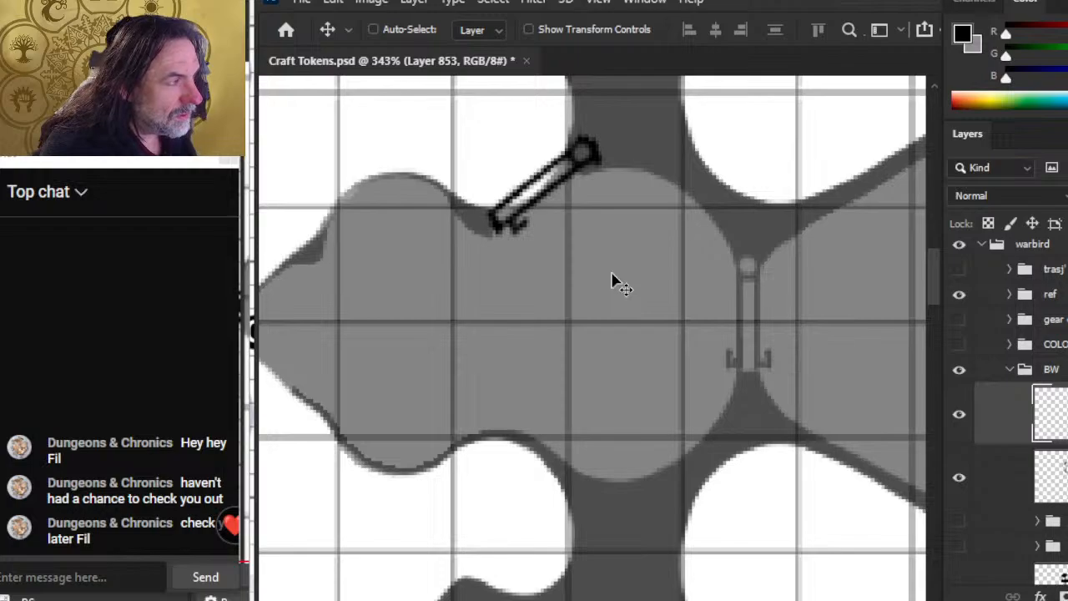
key(Down)
key(Up)
key(Up)
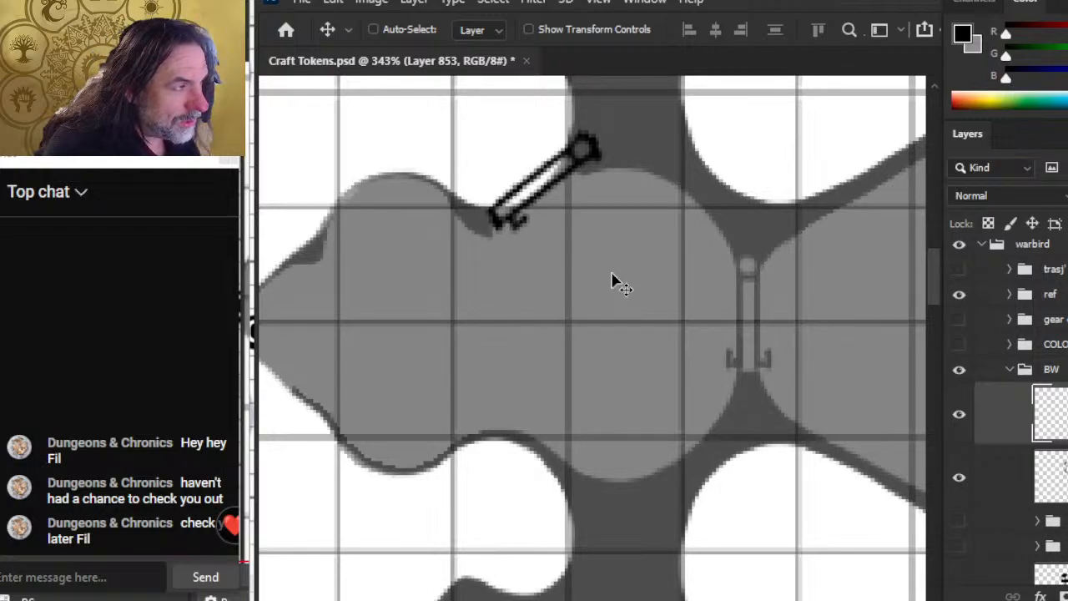
key(Down)
key(Up)
key(Down)
key(Up)
On the main line art layer, straighten the rear body's upper outline beside the slanted connector's round head using a 1 px brush and 4 px eraser
key(z)
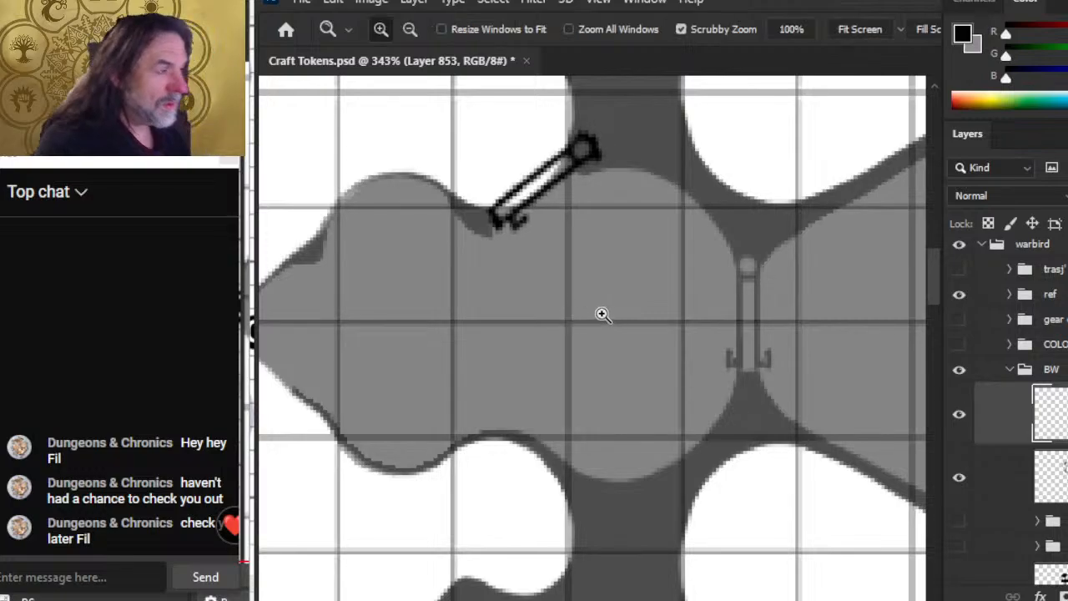
drag(600, 313, 503, 338)
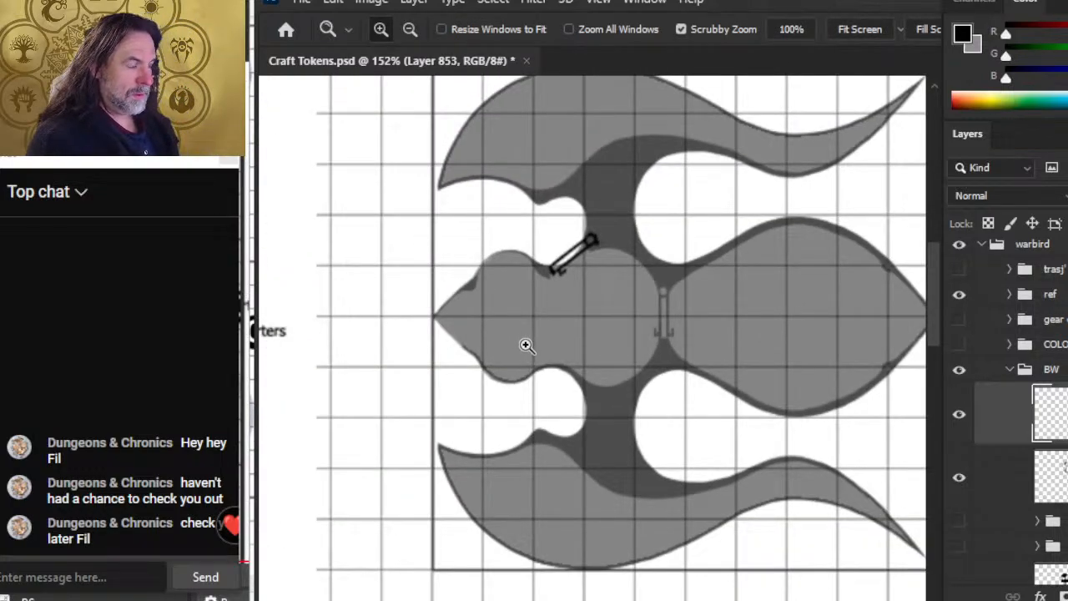
drag(598, 272, 639, 337)
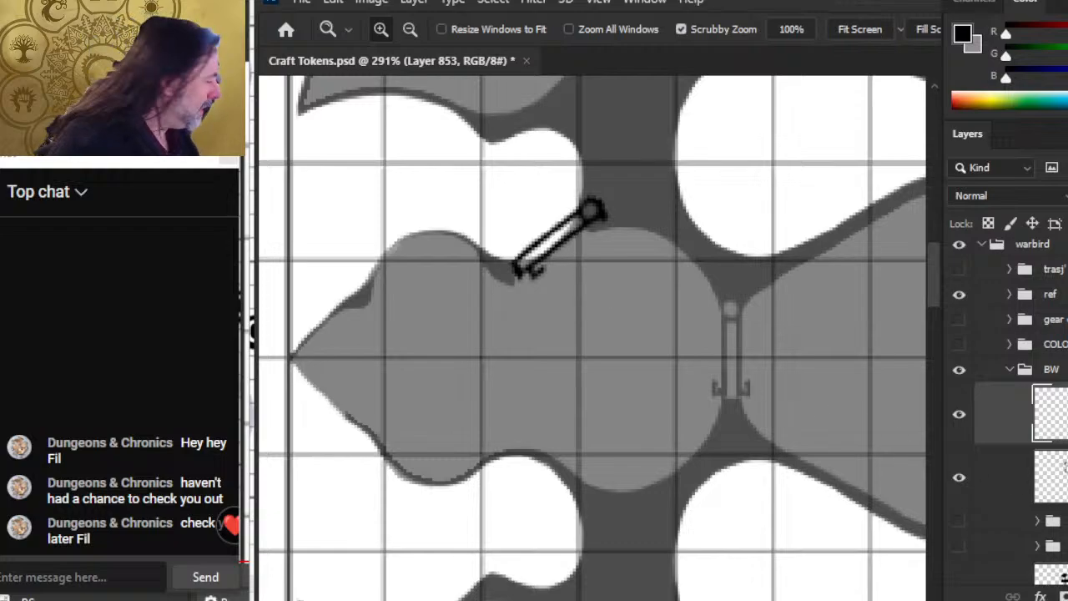
key(alt+bracketleft)
key(e)
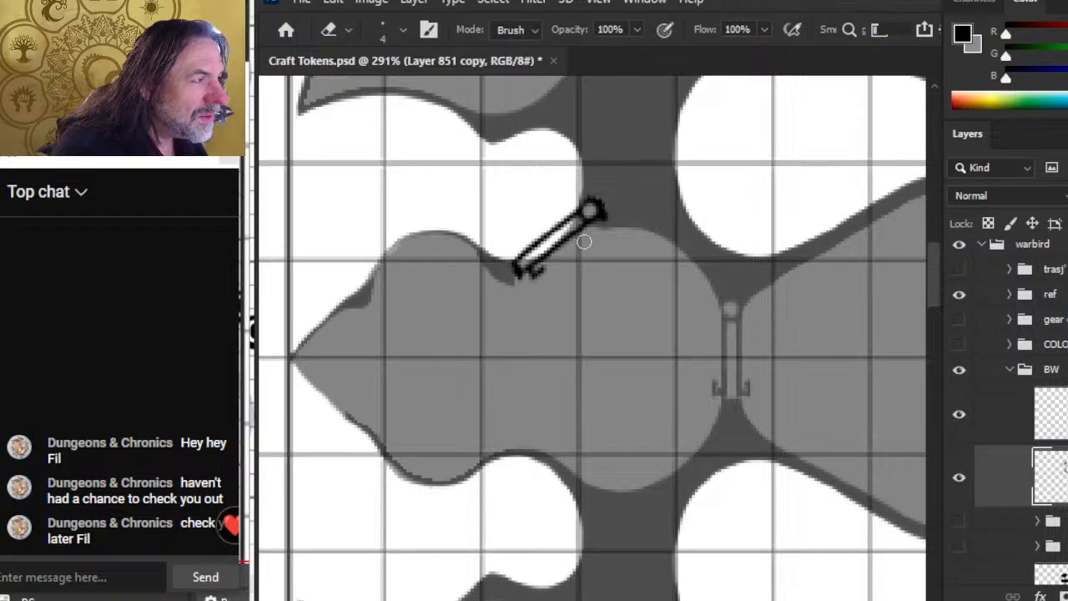
key(b)
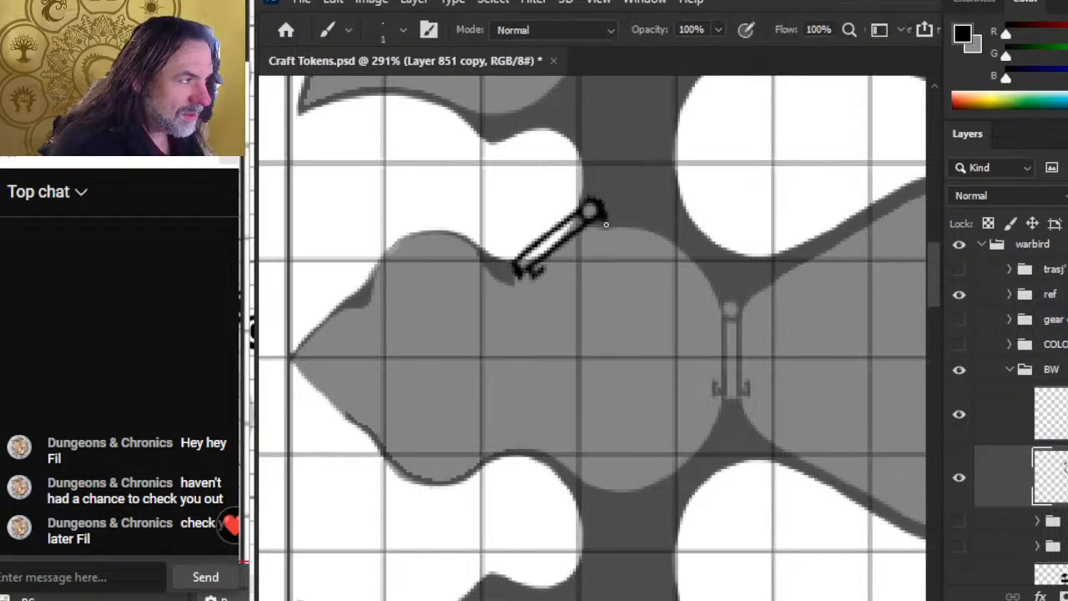
key(e)
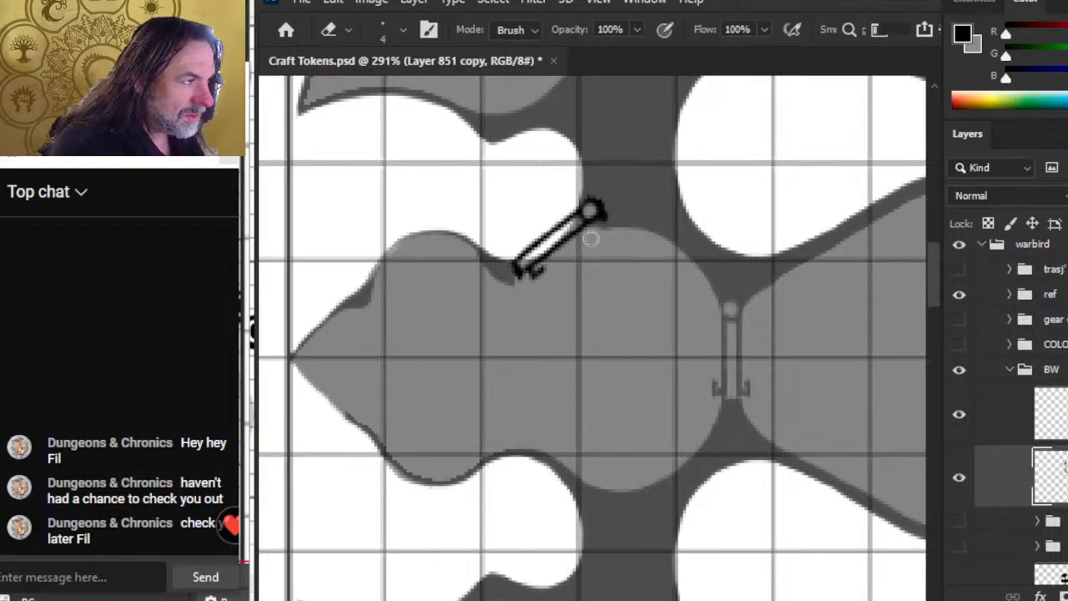
key(b)
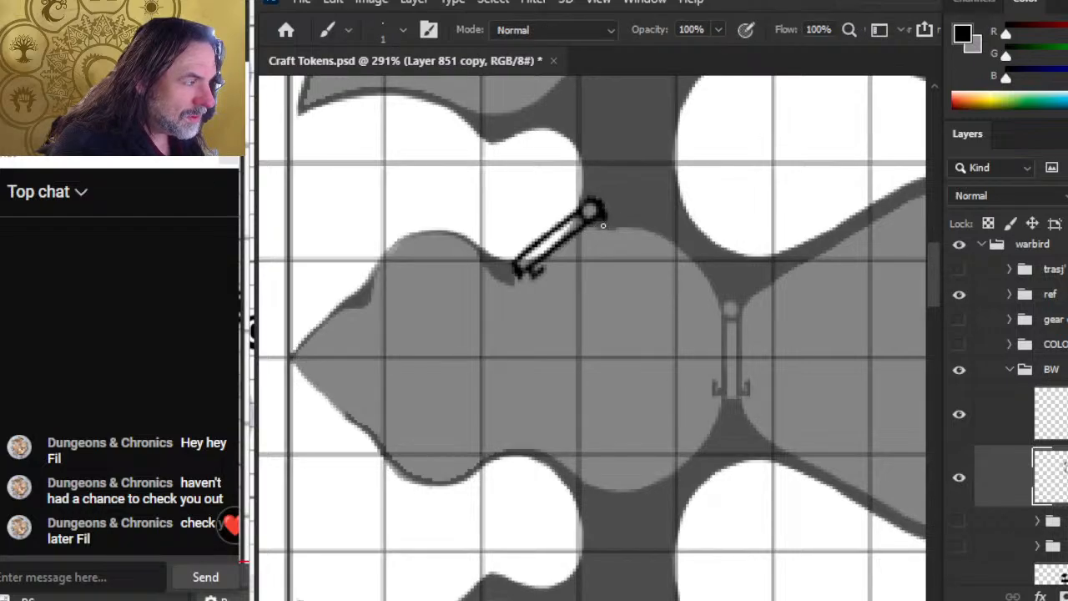
key(shift)
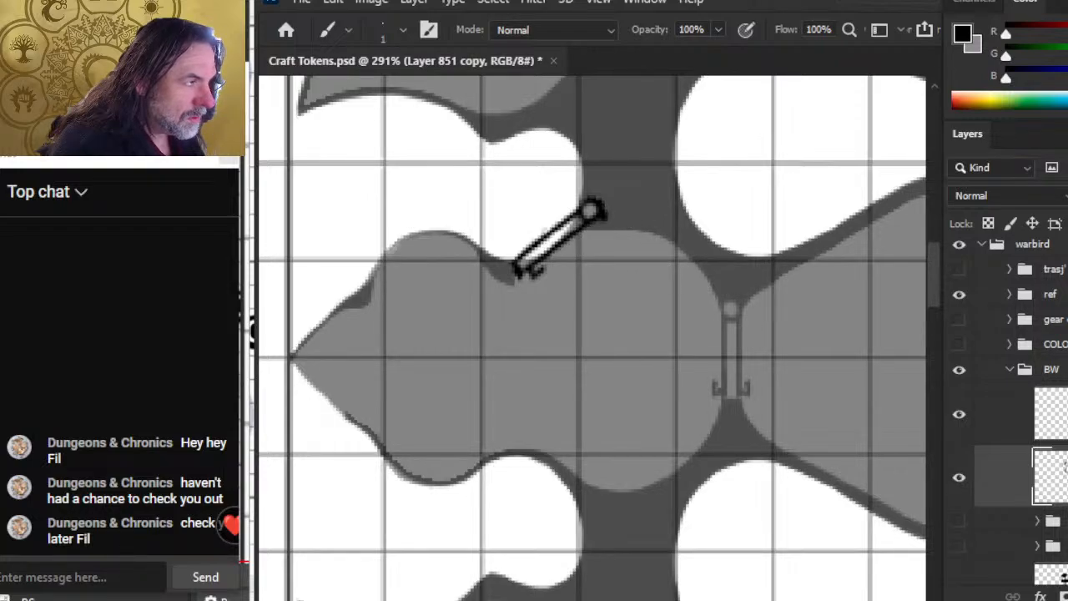
key(e)
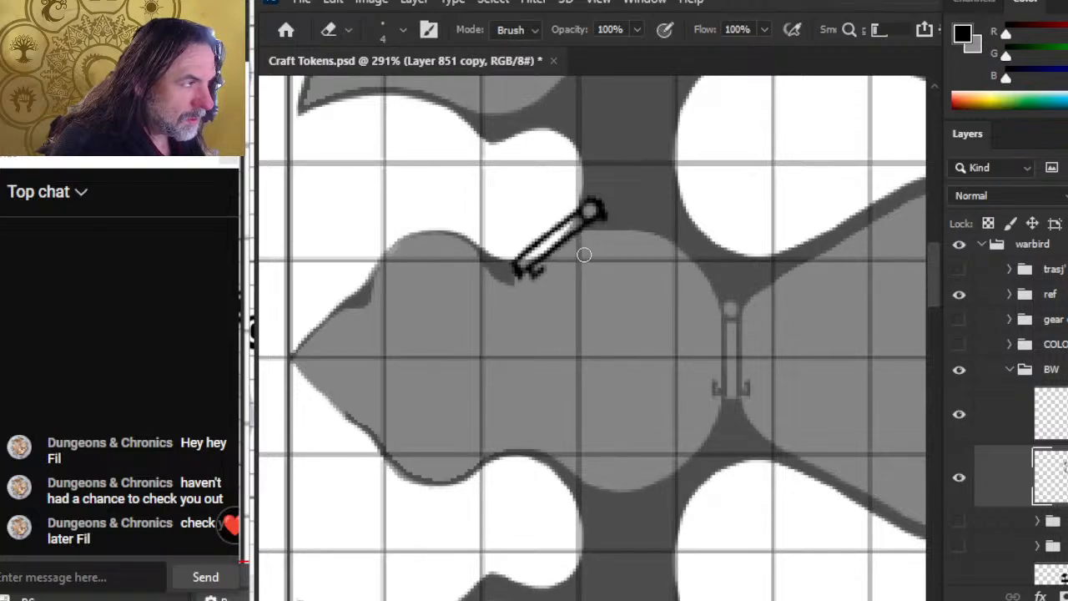
key(b)
key(e)
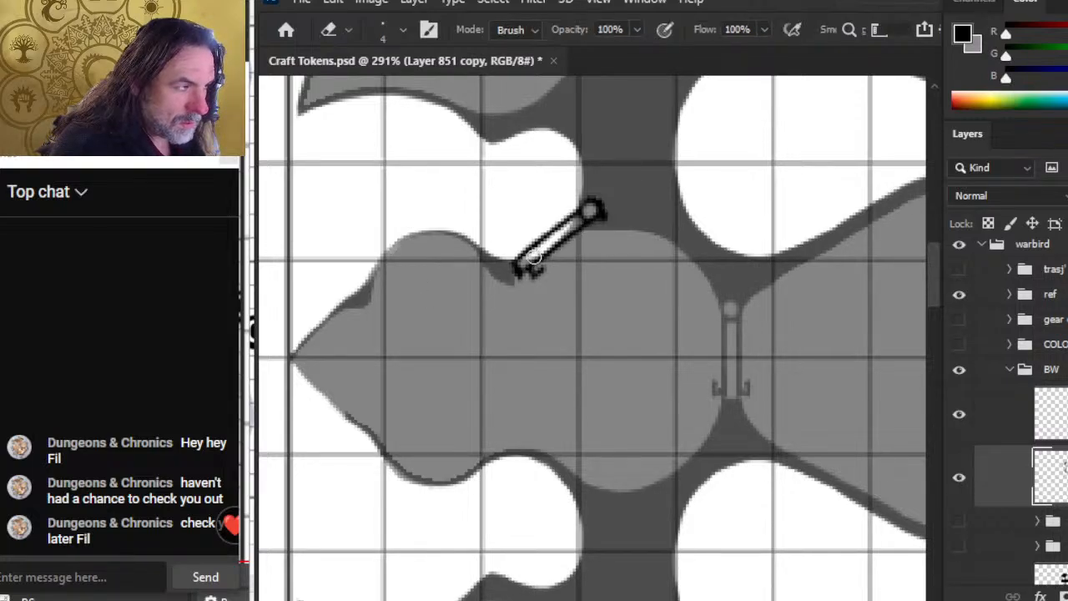
Reshape the dark notch at the slanted connector's lower end into a short pointed hook with the 1 px brush and 4 px eraser
key(b)
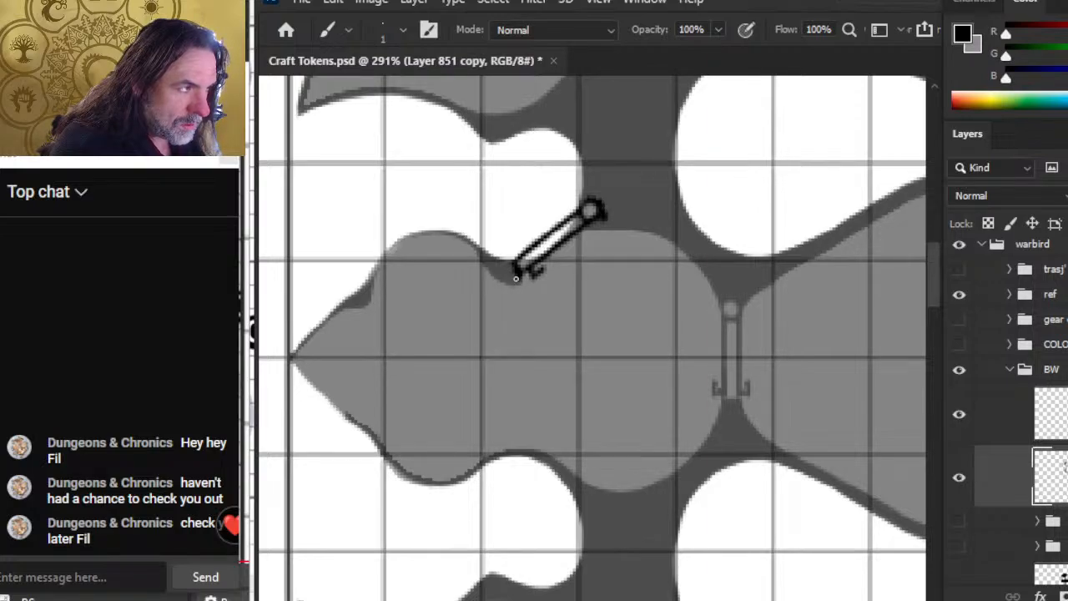
key(e)
key(b)
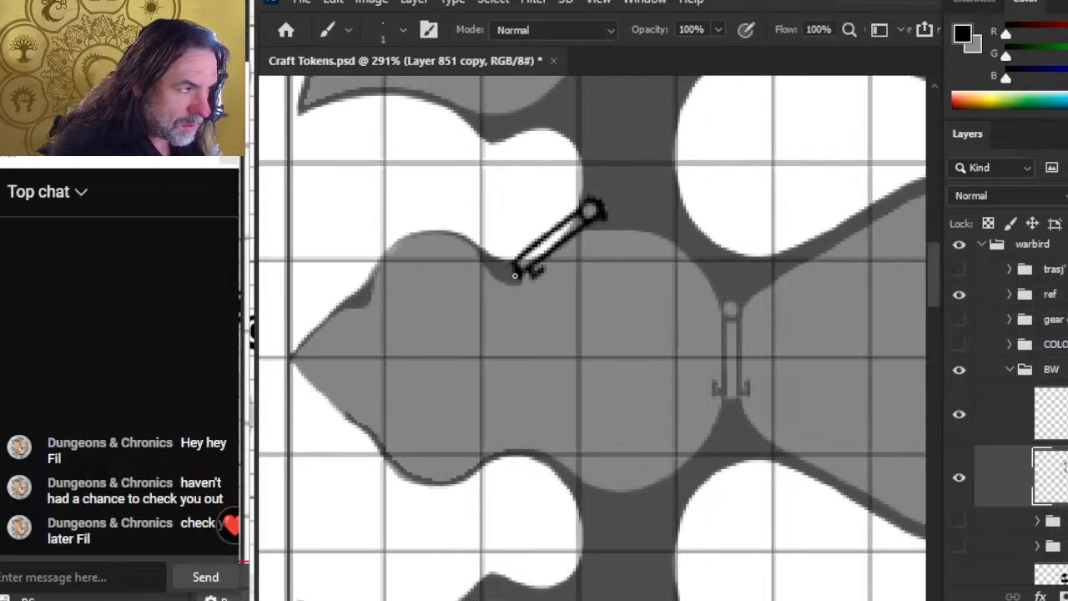
key(e)
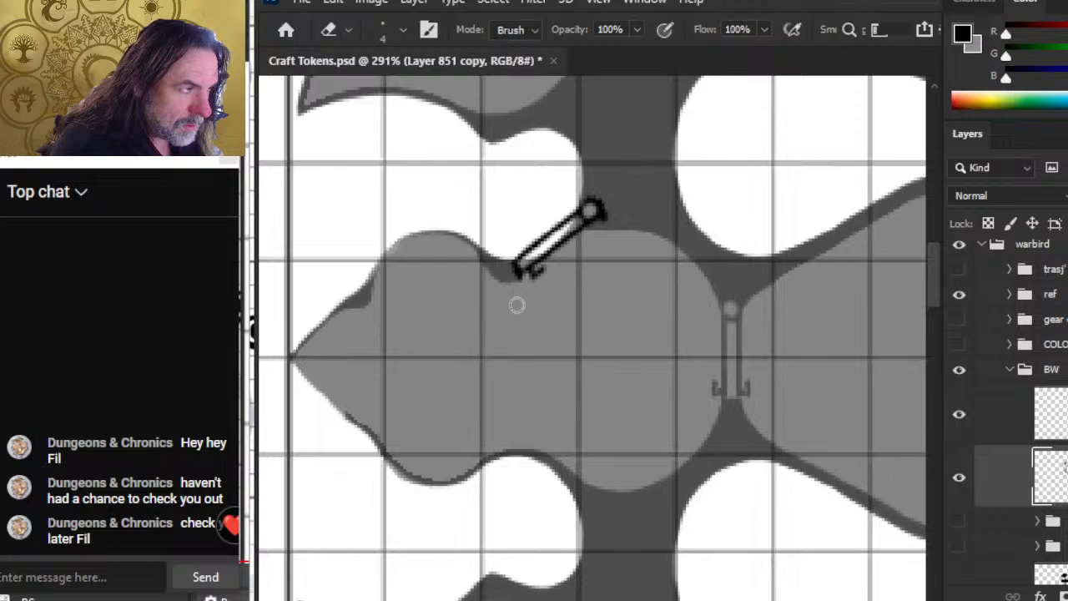
key(b)
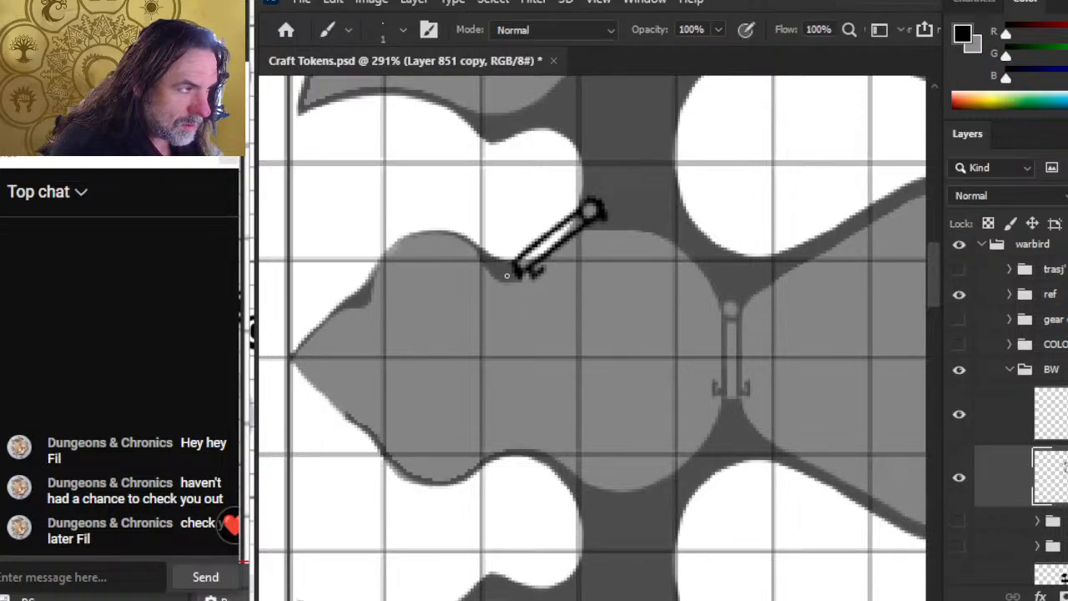
key(e)
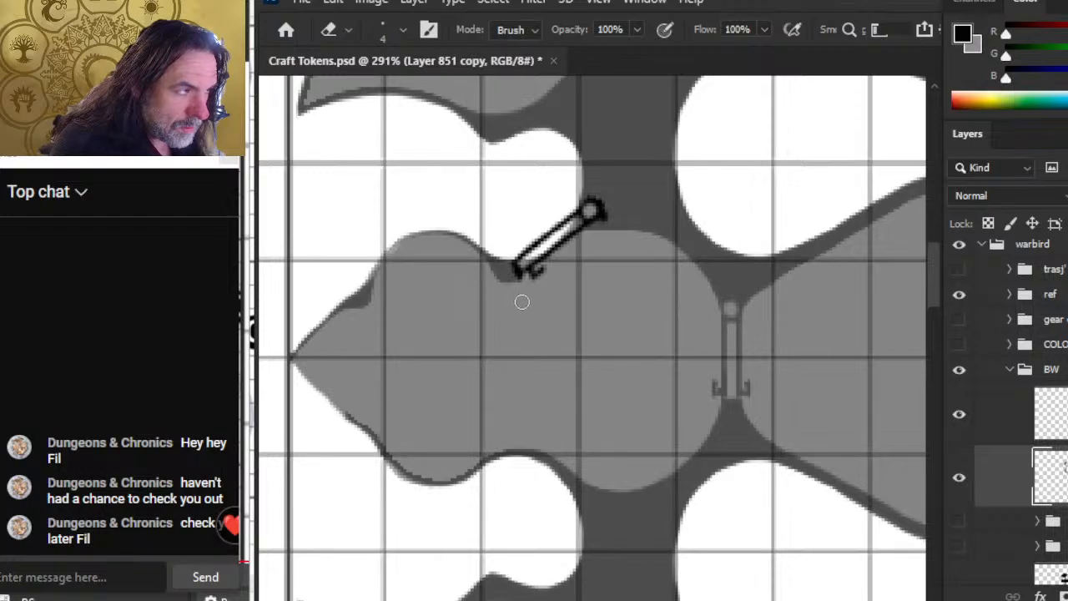
key(b)
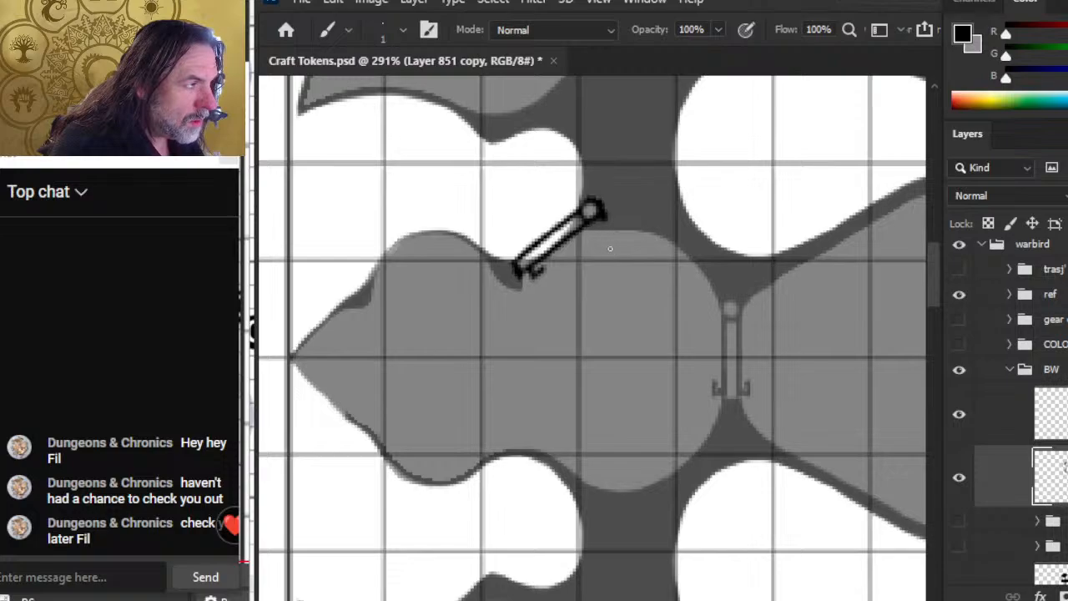
Extend the rear body's flat upper edge from the connector's head toward the wing strut and refine its corner with the brush and eraser
key(e)
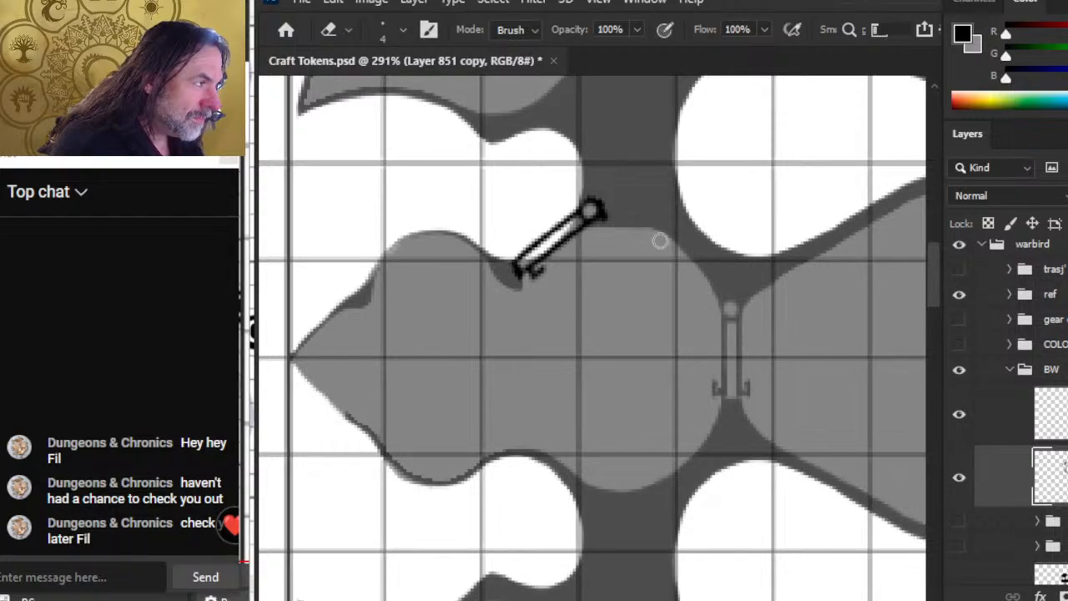
key(b)
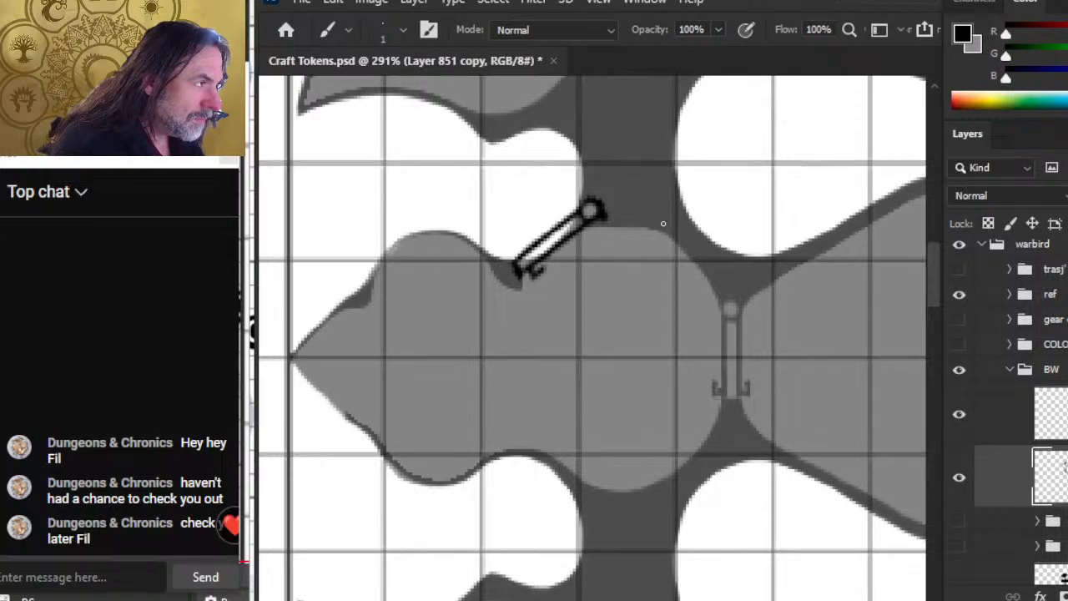
key(e)
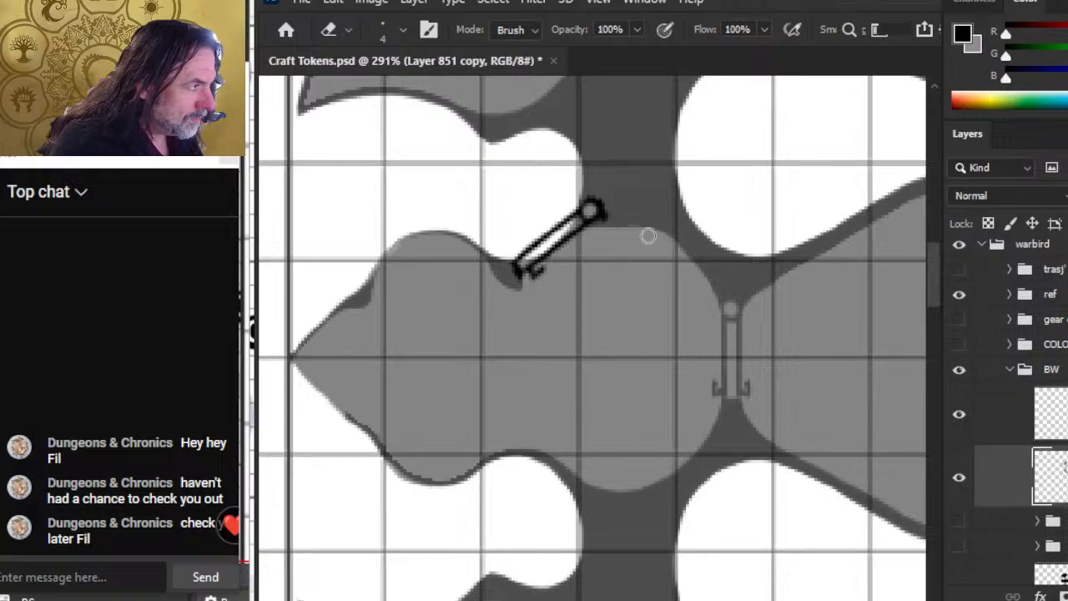
key(b)
key(shift)
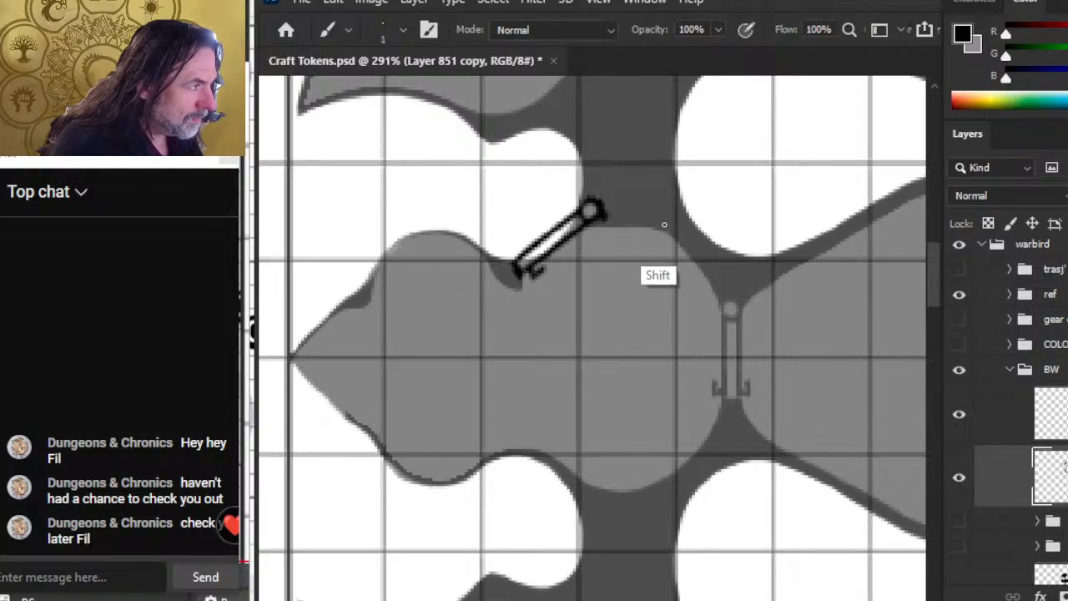
key(e)
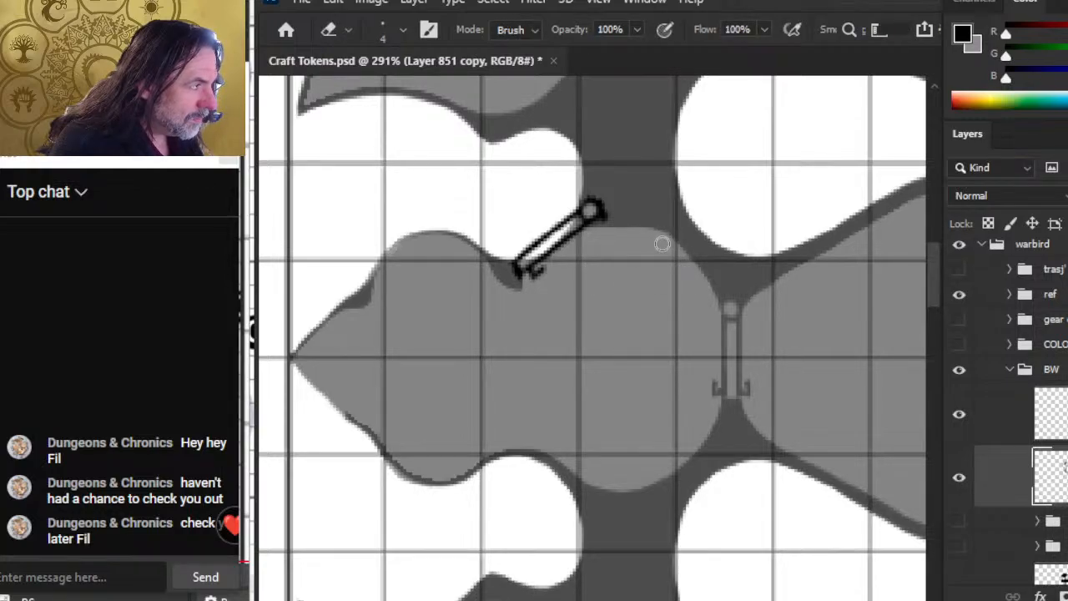
Restore the line art layer to full opacity and paint the hull silhouette on Layer 851 beneath the slanted connector with a 1 px brush
key(z)
mouse_move(670, 278)
mouse_down()
mouse_move(579, 272)
mouse_move(572, 305)
mouse_up()
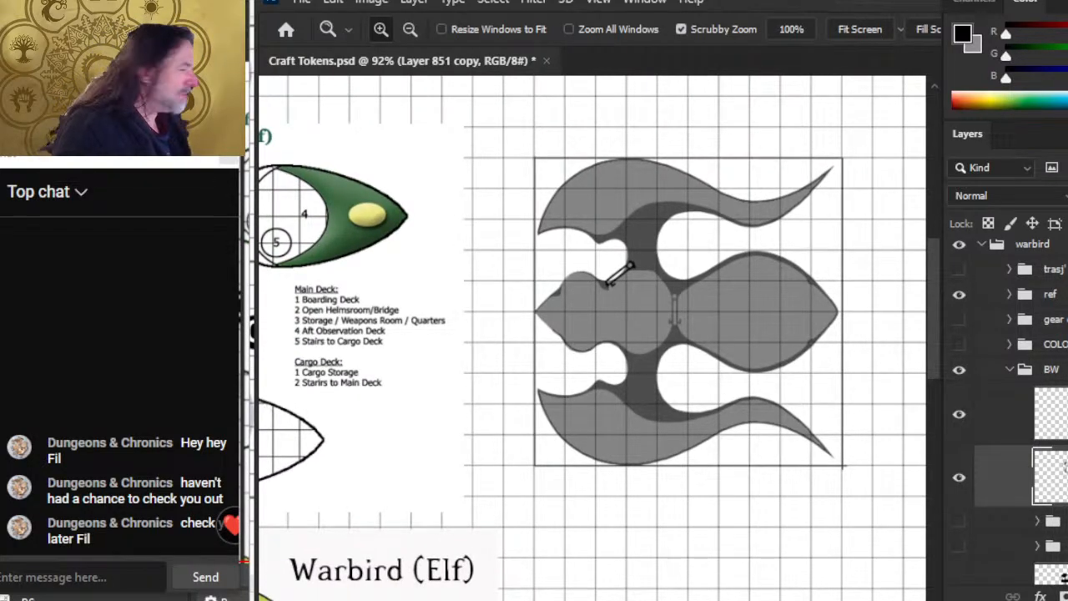
drag(659, 304, 691, 382)
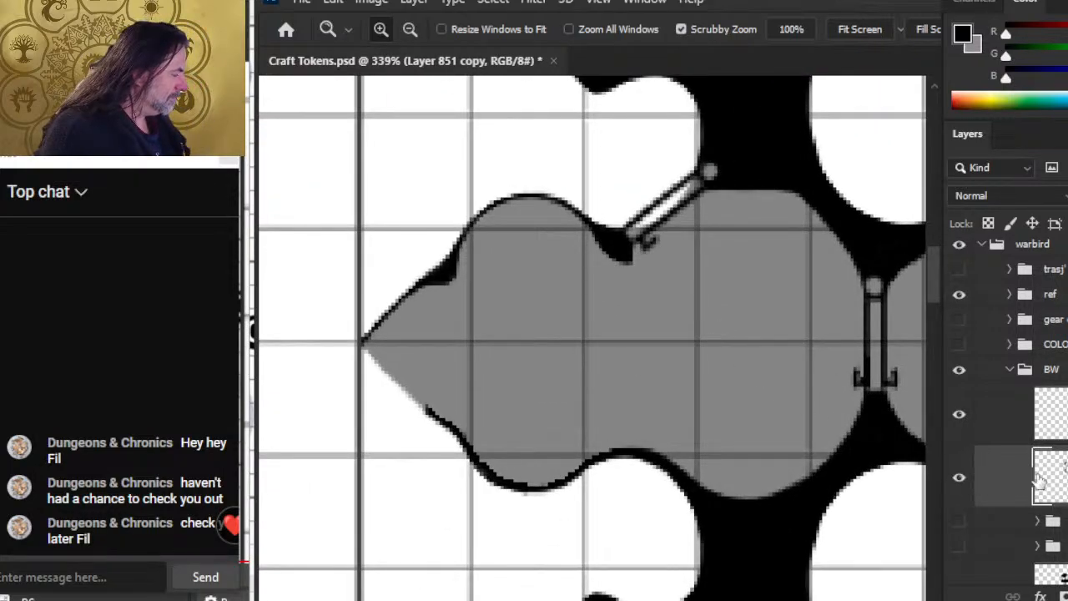
scroll(1028, 481, down, 5)
click(1002, 421)
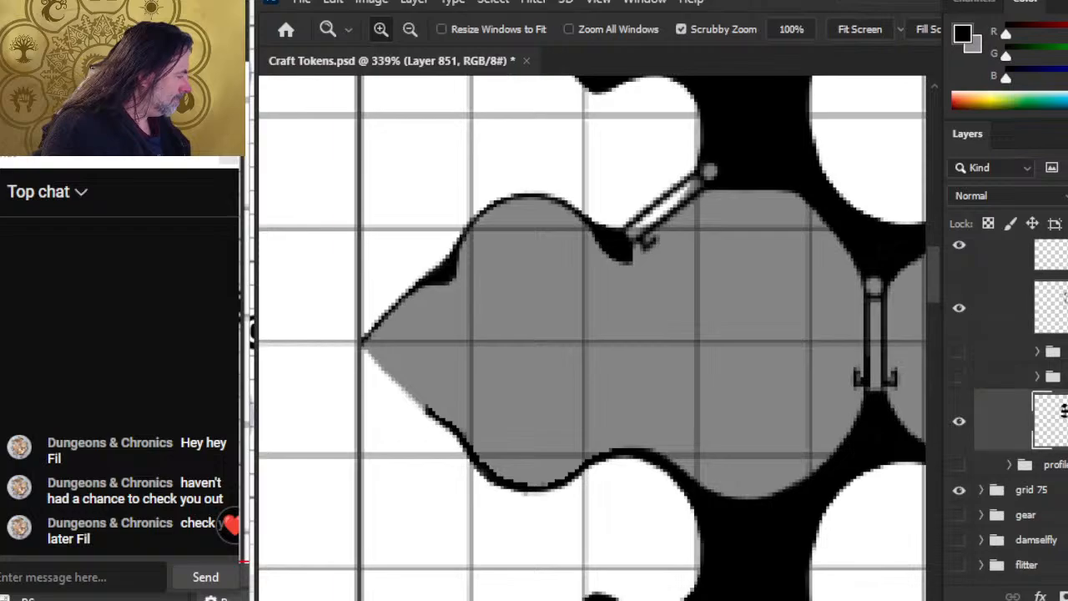
key(b)
drag(634, 227, 703, 171)
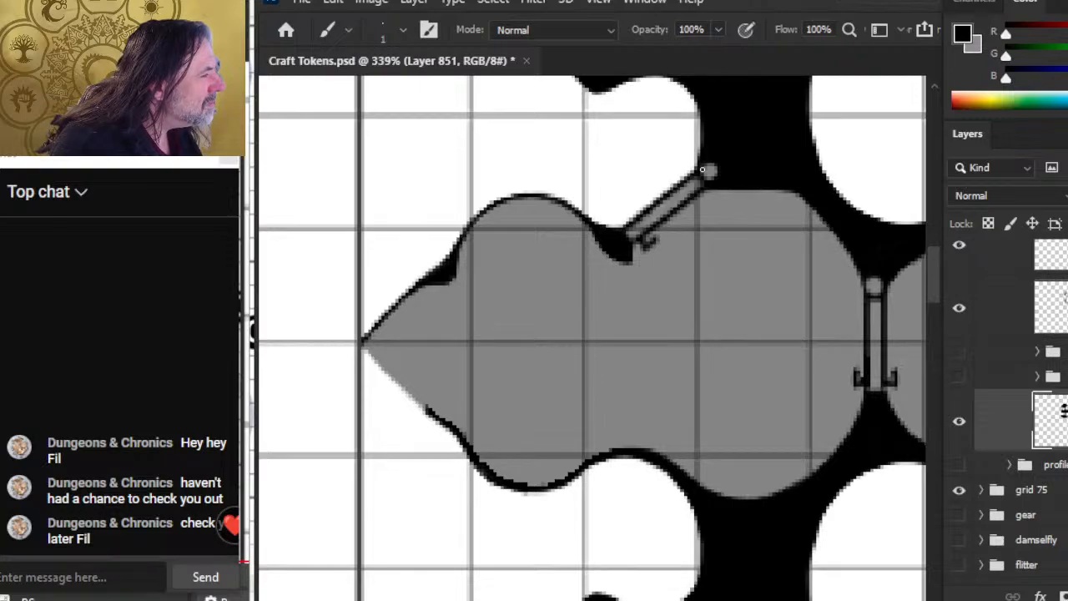
Merge the slanted connector's Layer 853 down into Layer 851 copy and hide the merged line art layer
drag(959, 244, 964, 314)
click(959, 260)
right_click(1054, 255)
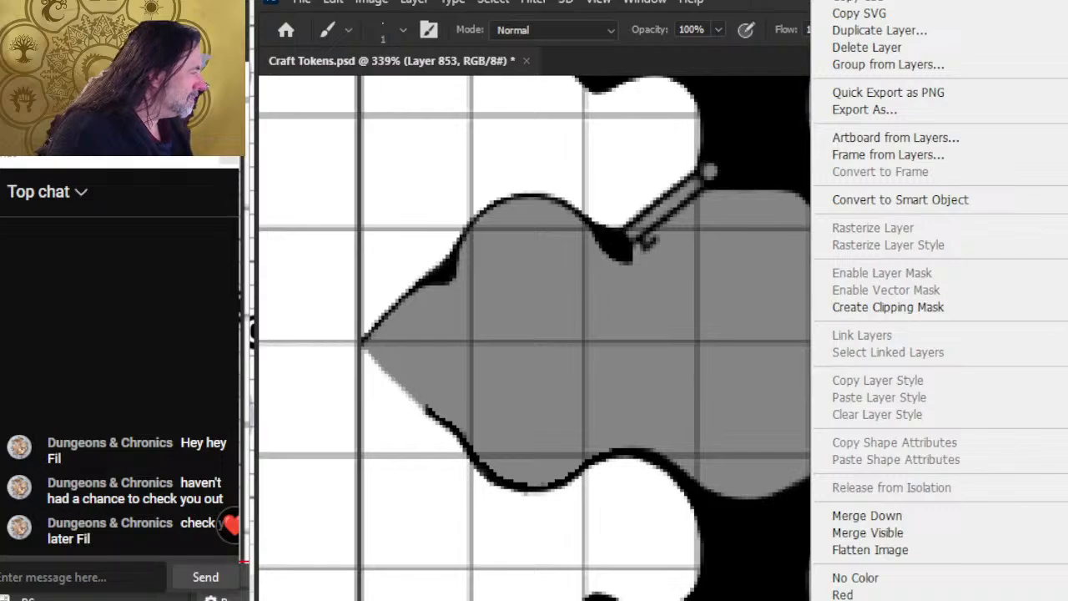
click(997, 519)
click(965, 290)
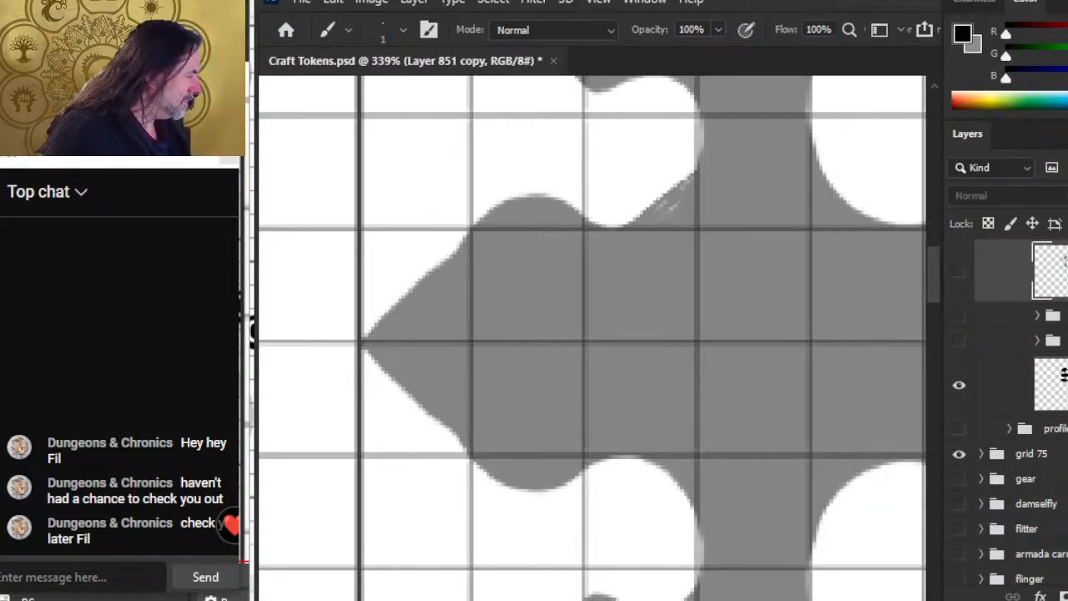
Fill the remaining white streaks in the Layer 851 silhouette along the slanted connector area with a 5 px brush
click(1002, 384)
key(bracketright)
key(bracketright)
key(bracketright)
key(bracketright)
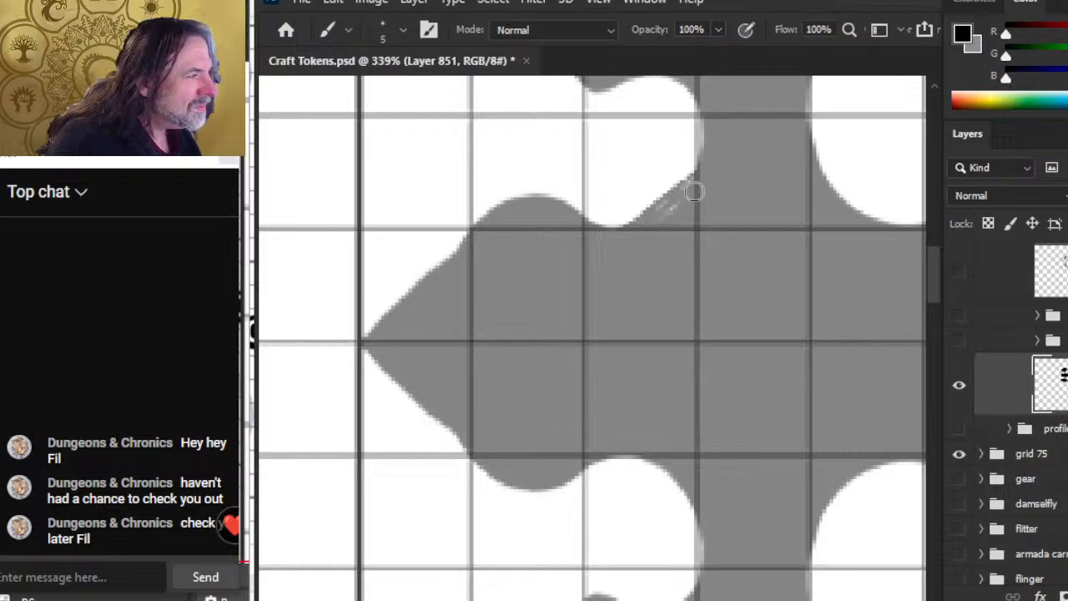
mouse_move(694, 191)
mouse_down()
mouse_move(714, 151)
mouse_move(690, 186)
mouse_up()
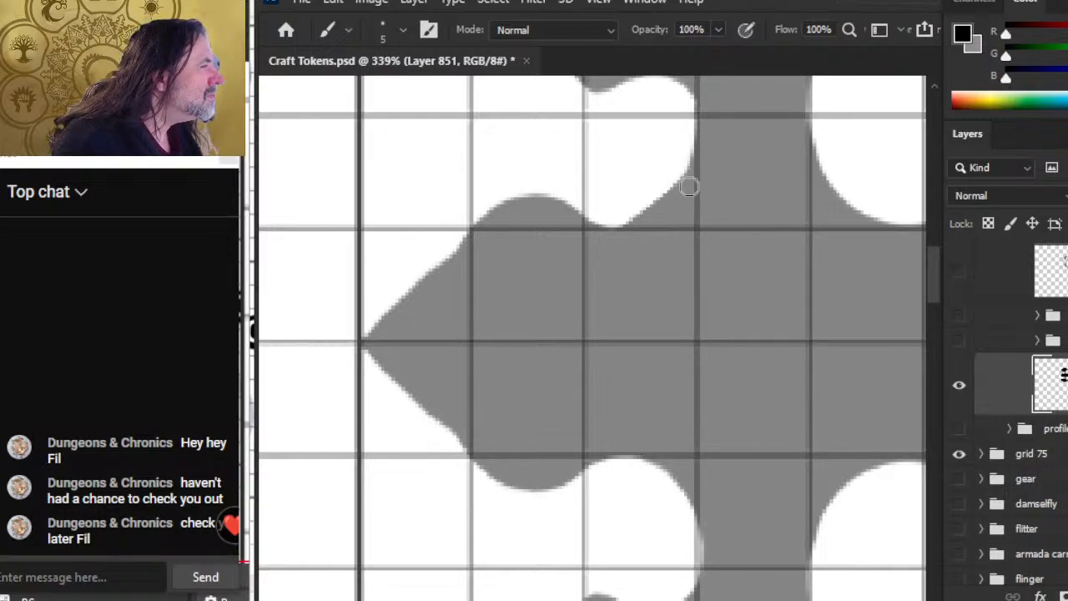
Smooth the inner curve of the Layer 851 silhouette between the upper wing and rear body with the 5 px brush and 4 px eraser
scroll(684, 175, up, 3)
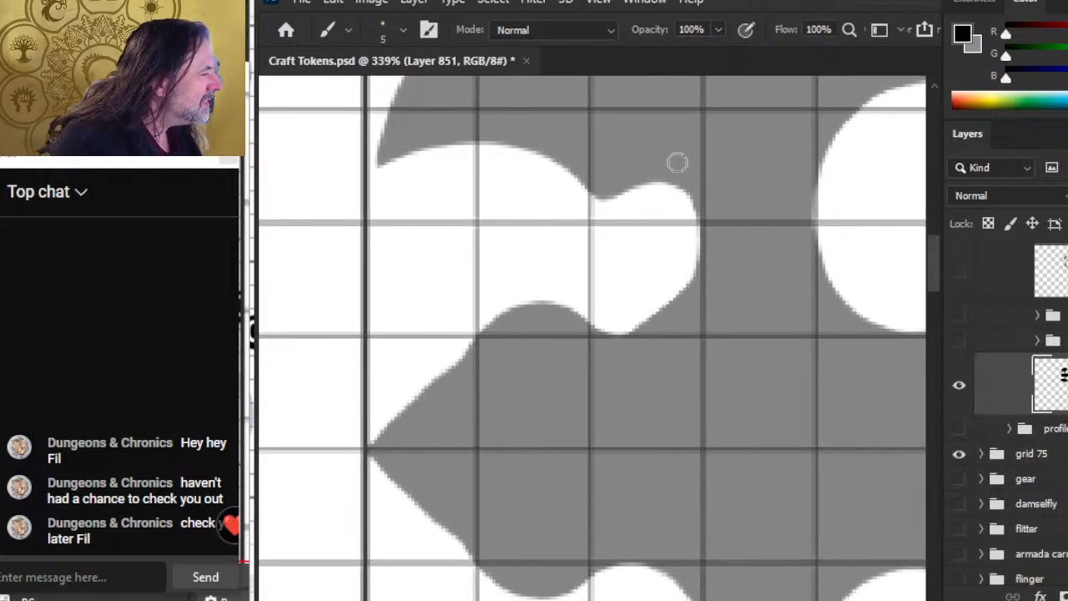
key(e)
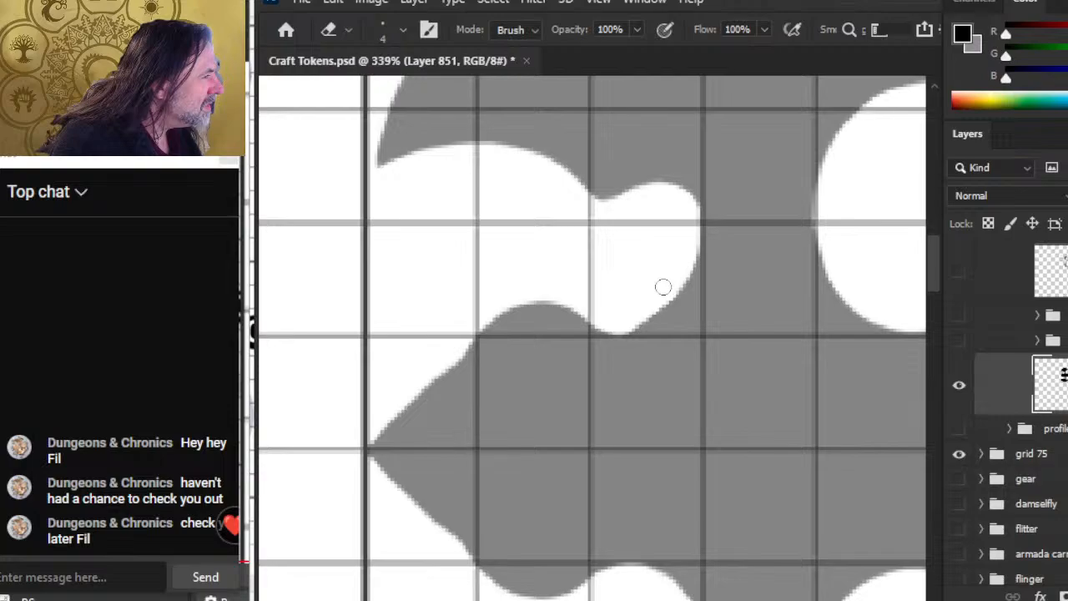
key(b)
drag(706, 210, 696, 195)
key(e)
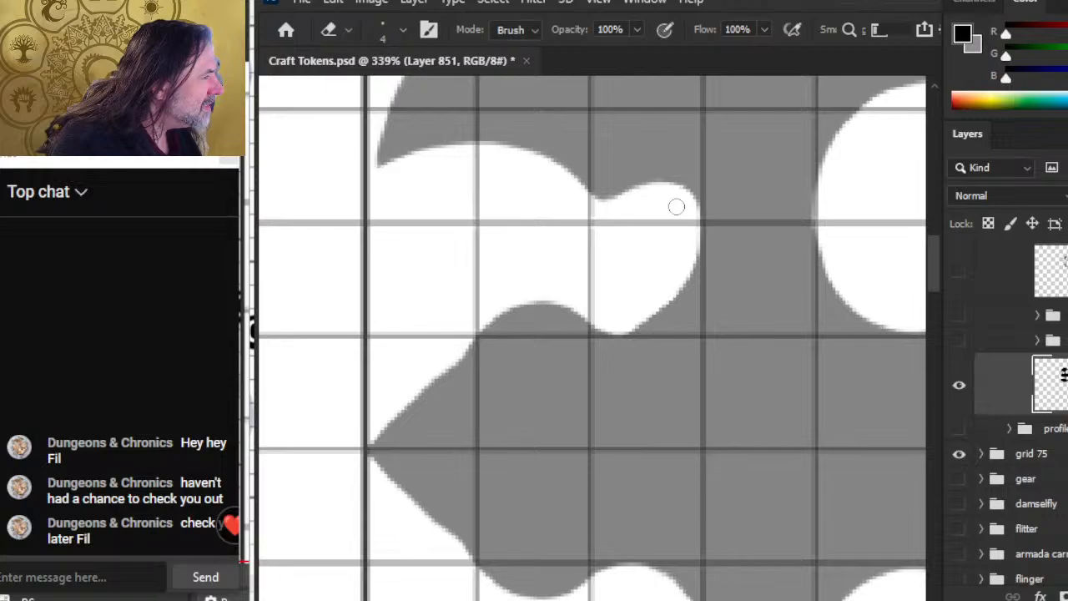
key(b)
drag(706, 221, 706, 200)
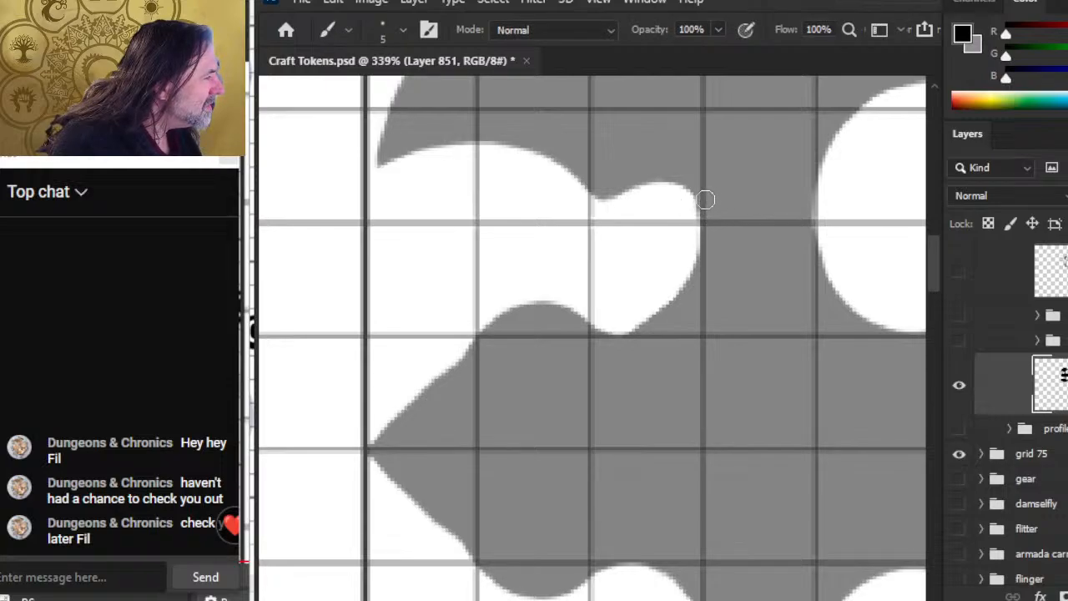
key(e)
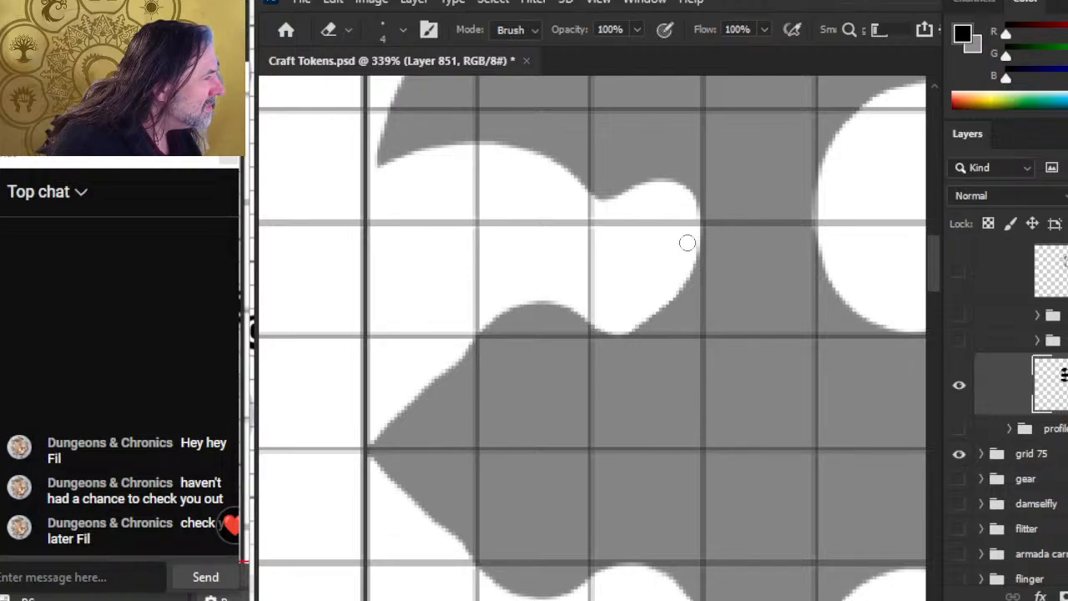
key(z)
drag(715, 289, 646, 293)
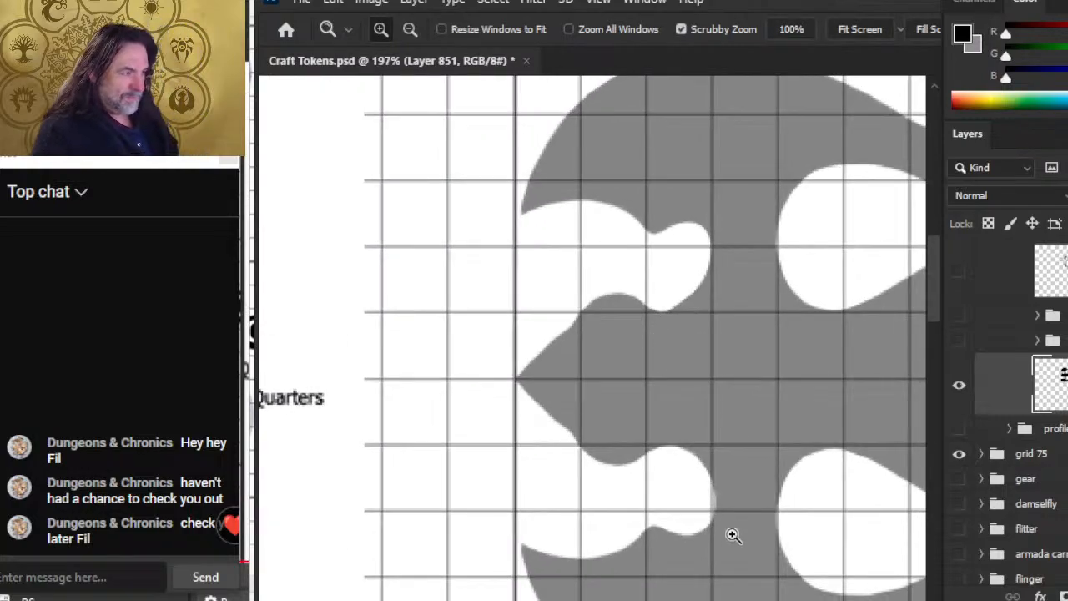
Show the Layer 851 copy line art at reduced opacity and adjust its inner curve above the slanted connector with the 4 px eraser and 5 px brush
key(b)
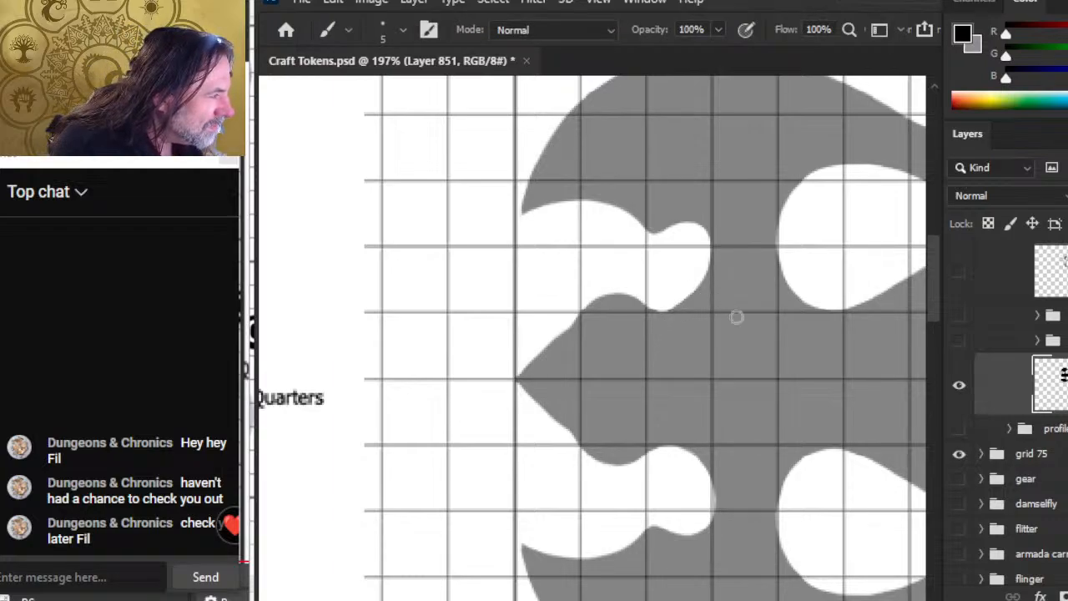
click(959, 272)
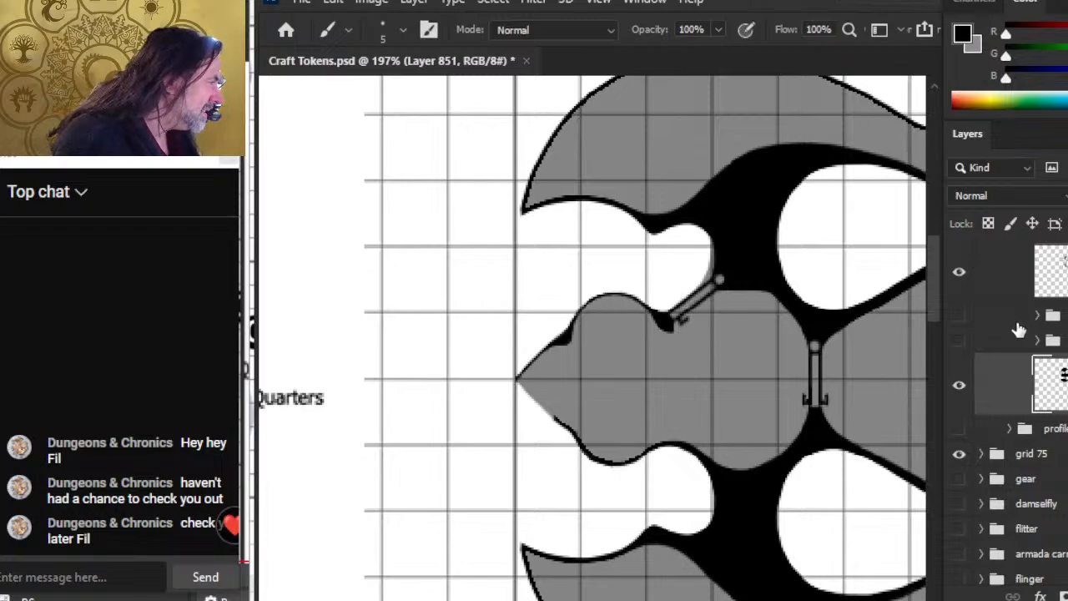
key(e)
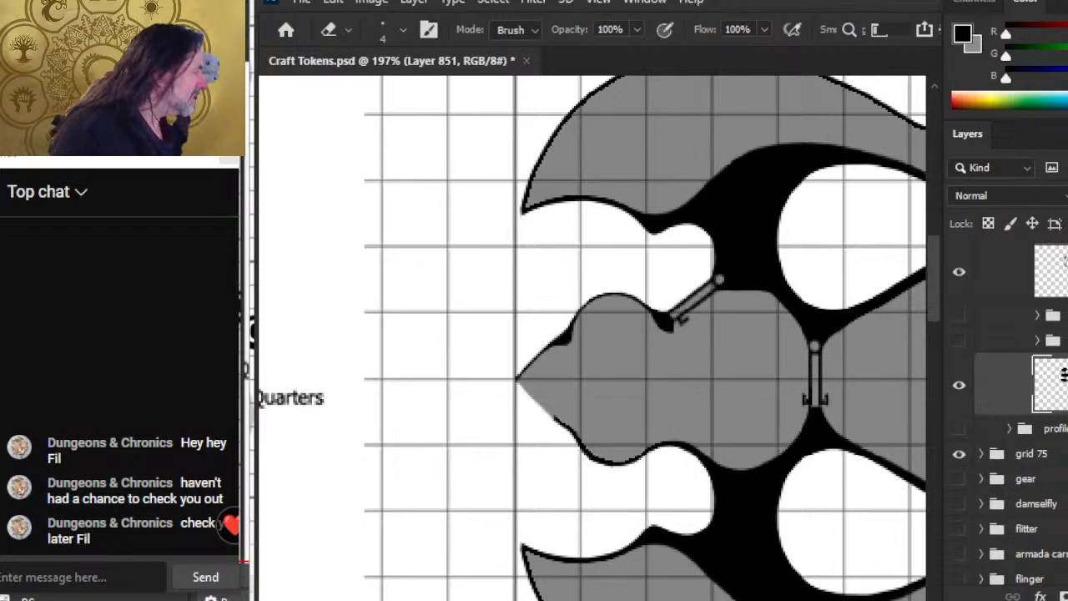
key(ctrl+j)
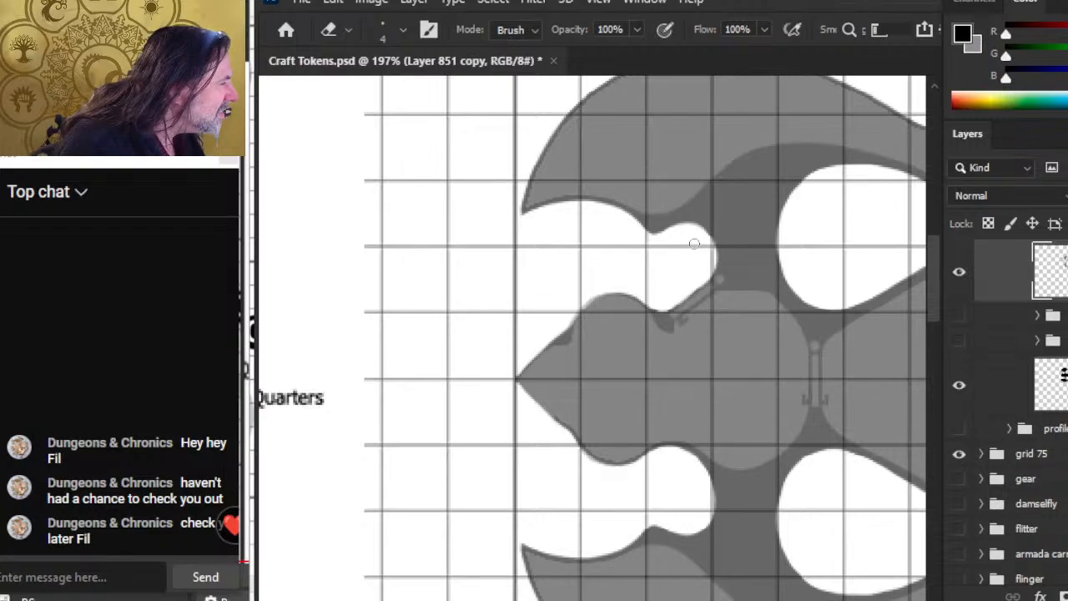
key(b)
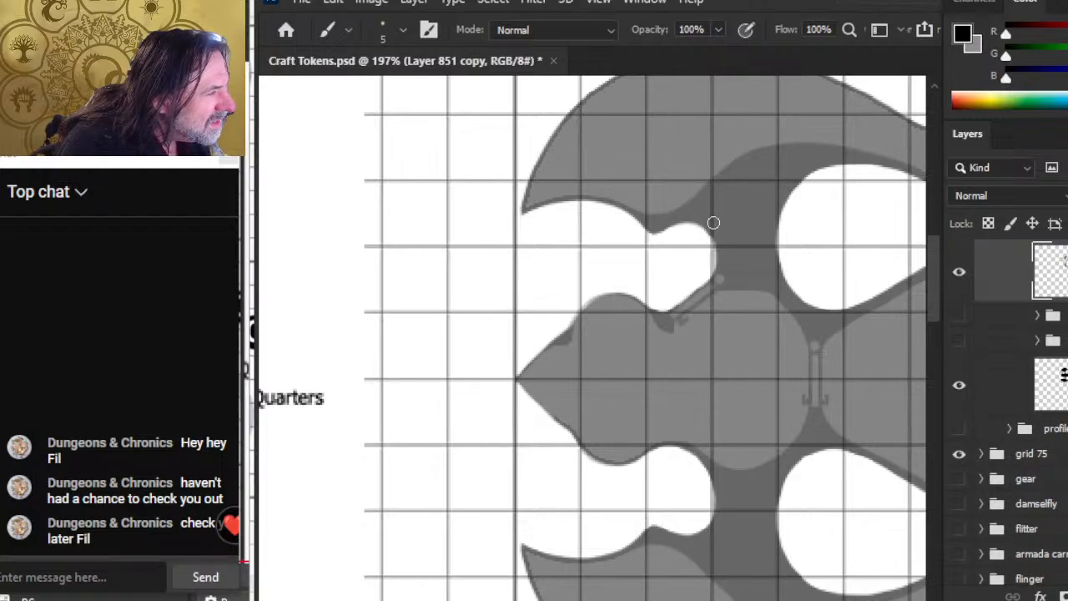
Refine the same inner curve on the Layer 851 silhouette with the 4 px eraser and 5 px brush
key(alt+bracketleft)
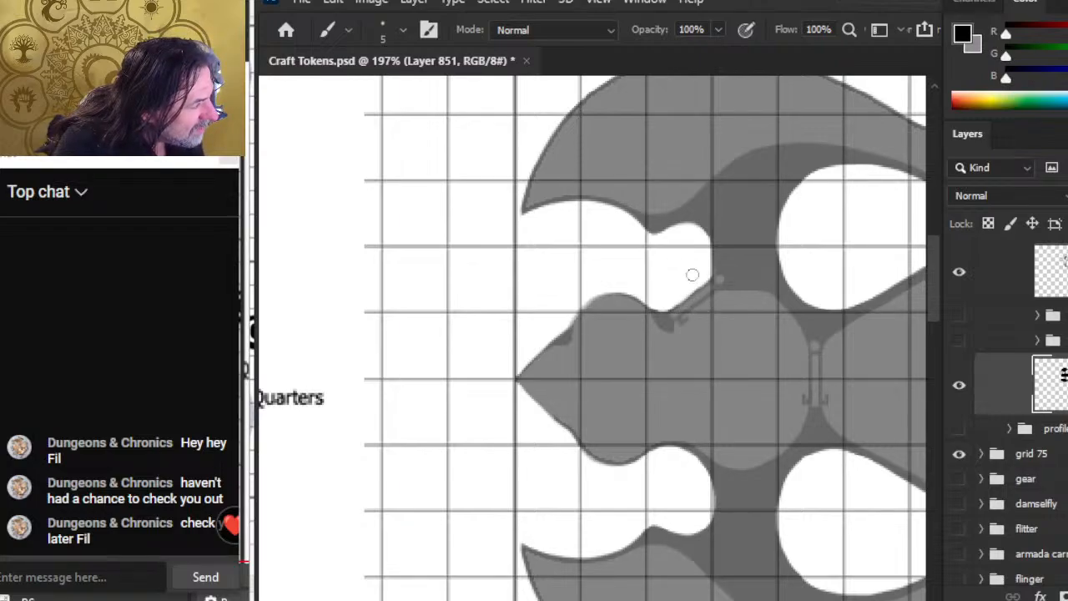
key(e)
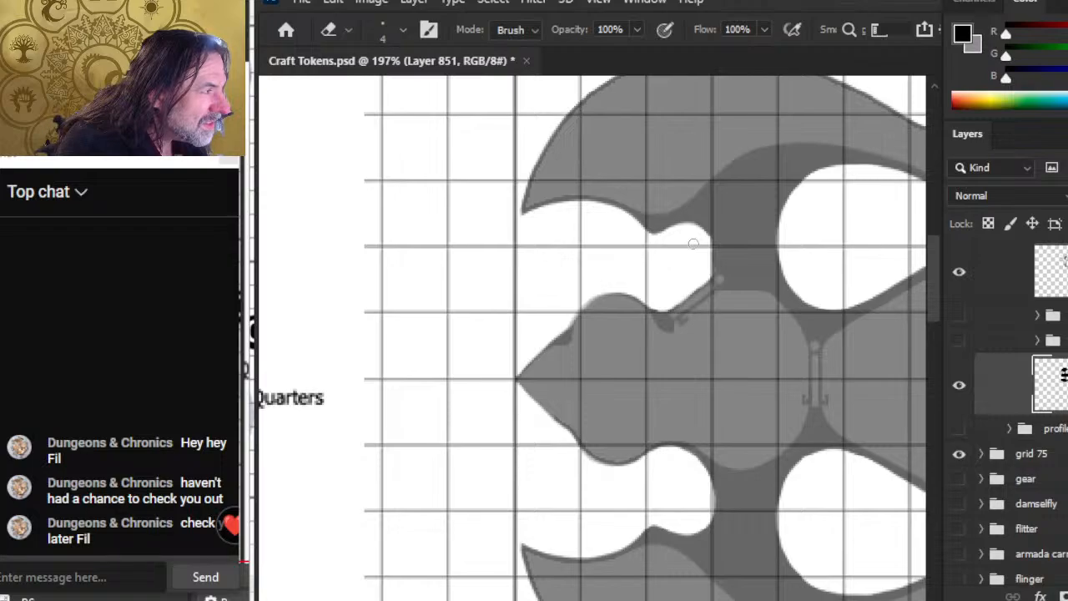
key(b)
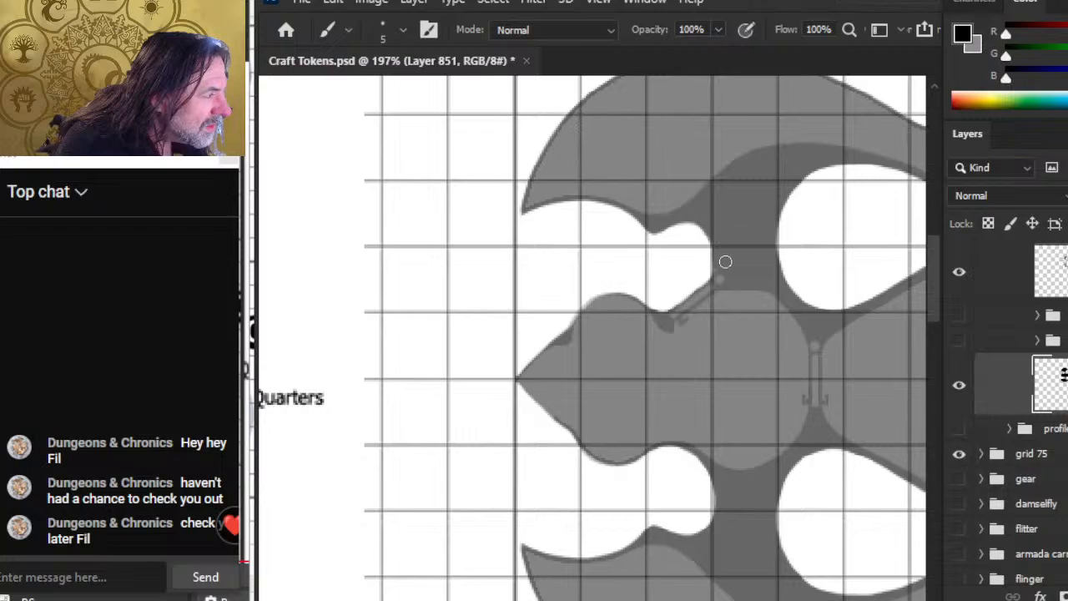
Raise the opacity of the Layer 851 silhouette and the Layer 851 copy line art
key(ctrl+j)
key(z)
click(740, 212)
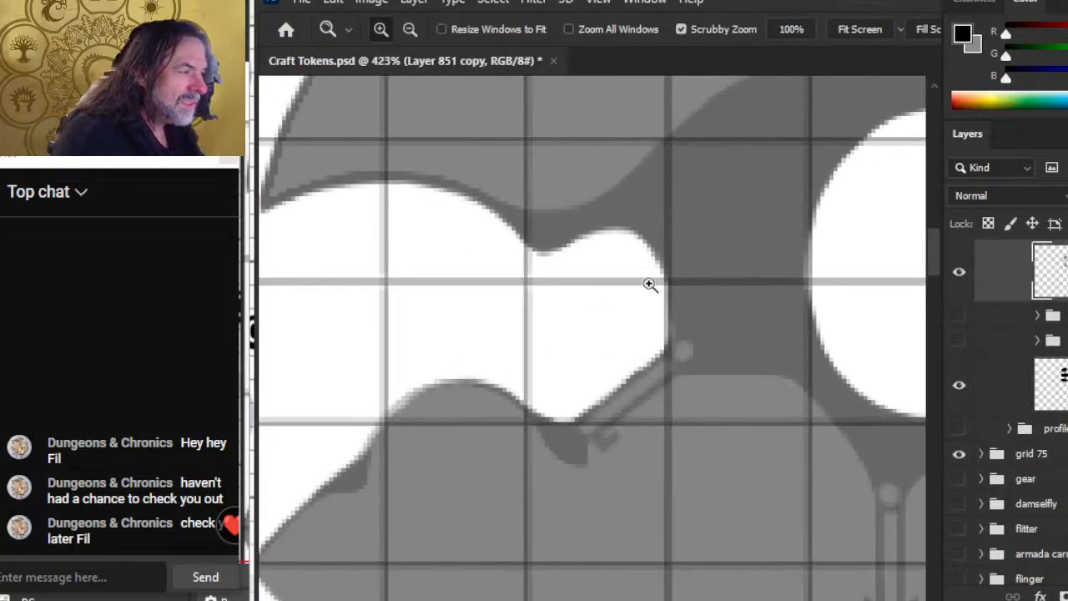
key(b)
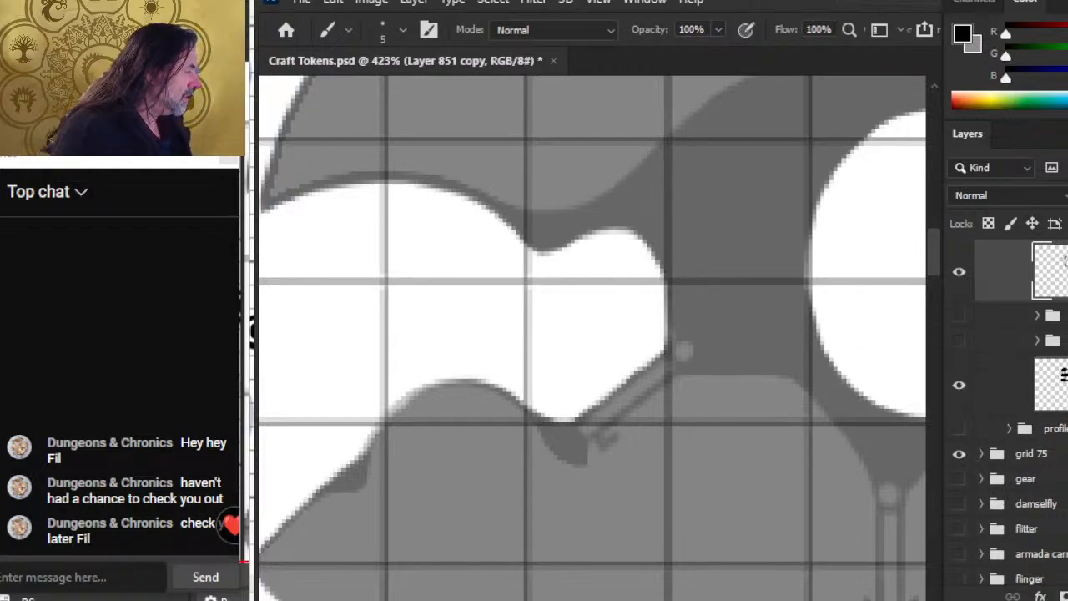
click(1056, 392)
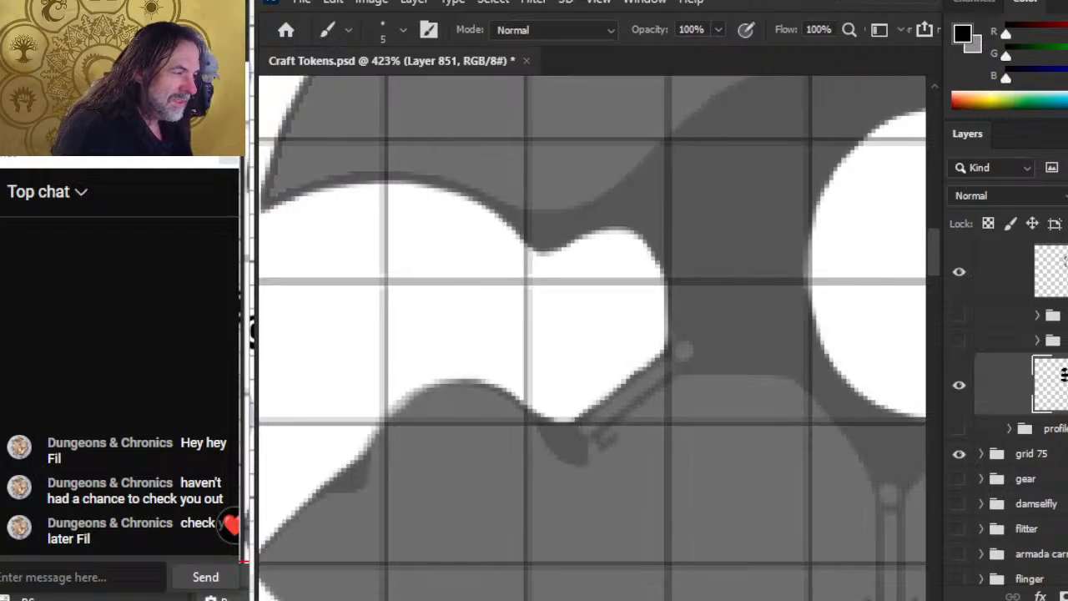
click(1051, 271)
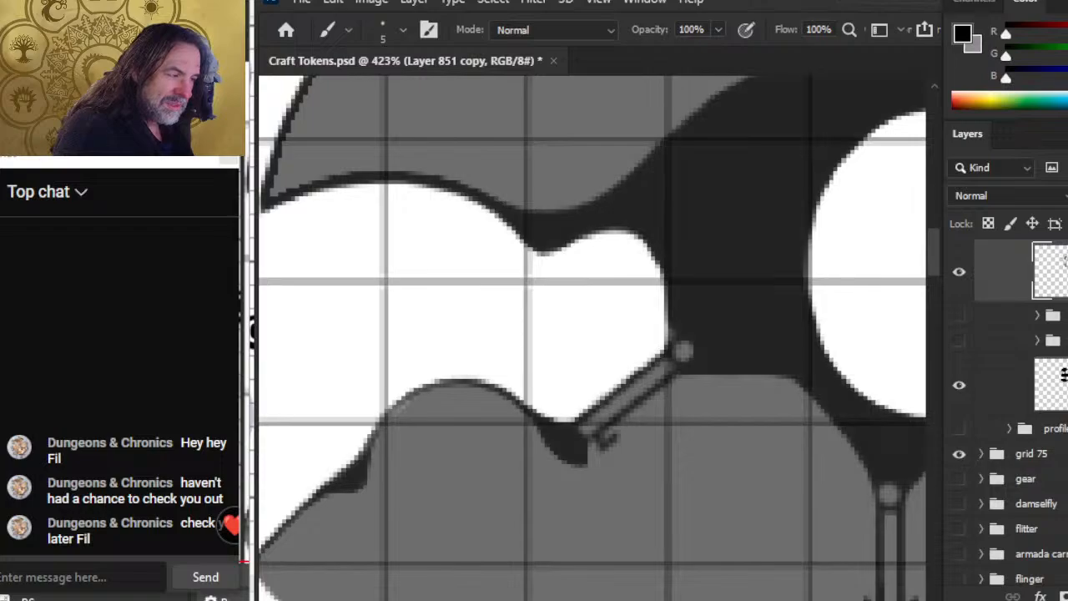
Round off the inner curve above the slanted connector on both layers with a 1 px brush and the 4 px eraser
key(bracketleft)
key(bracketleft)
key(bracketleft)
key(bracketleft)
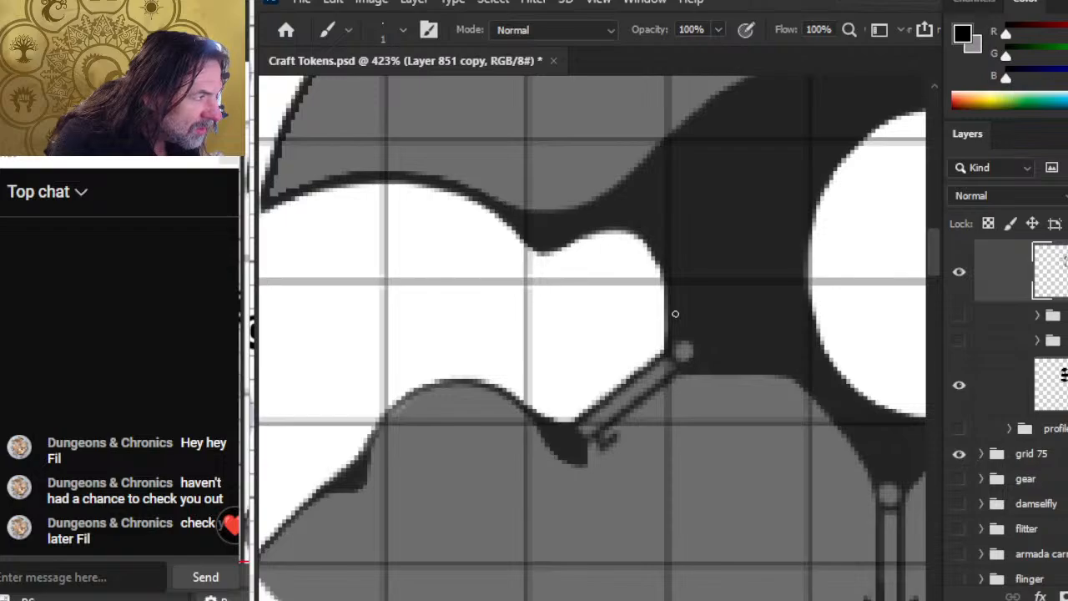
key(e)
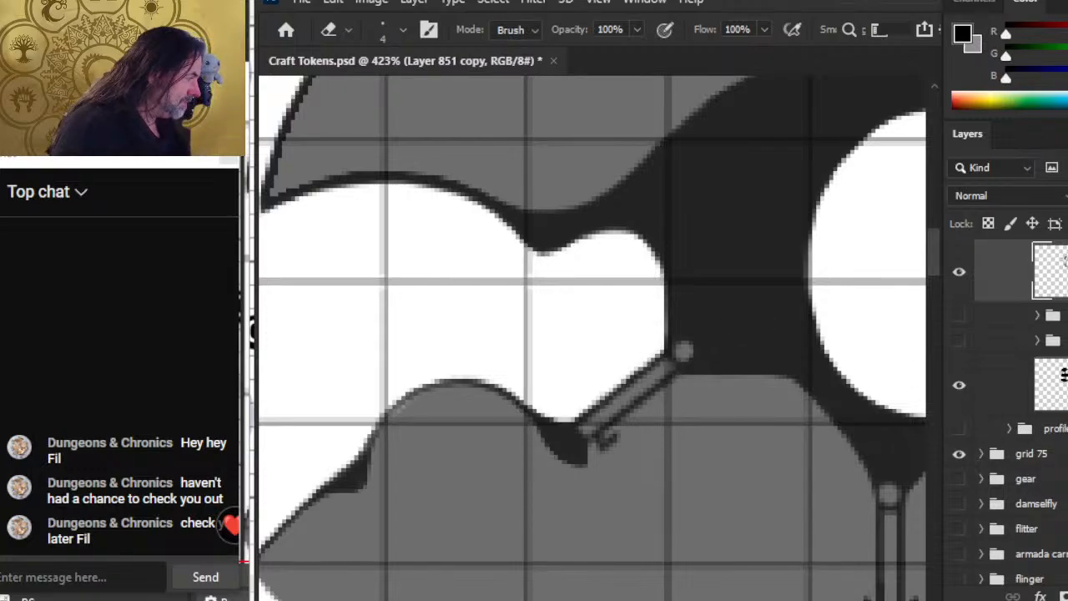
click(1002, 384)
key(b)
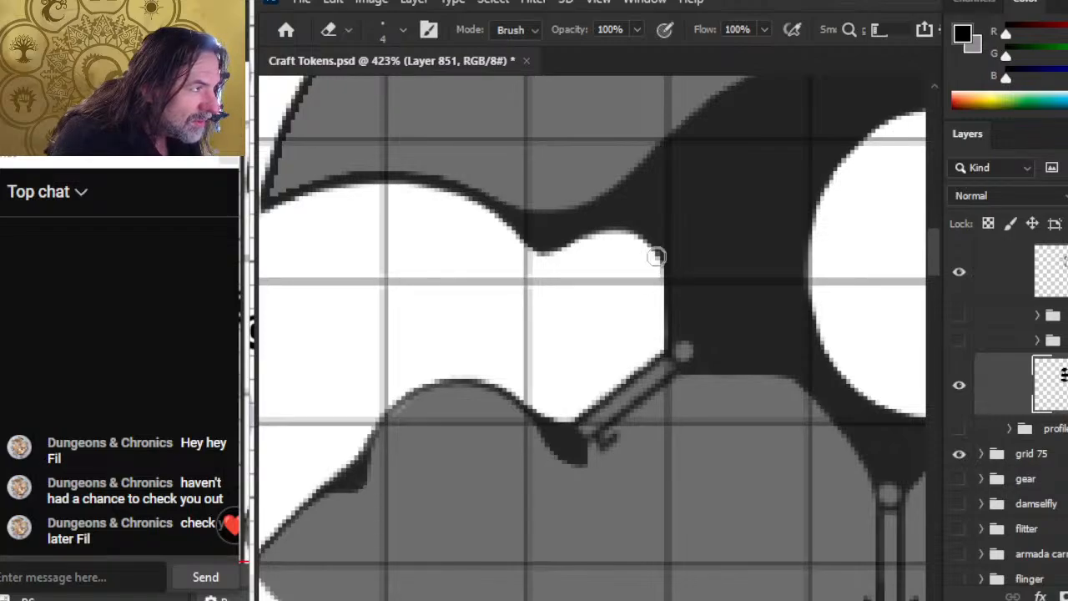
key(b)
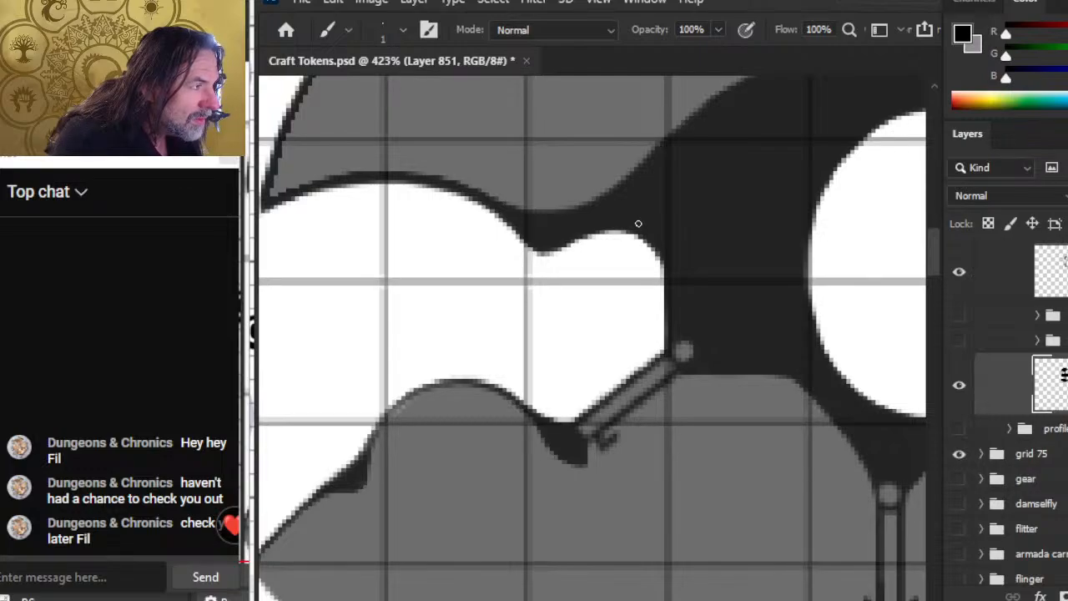
key(e)
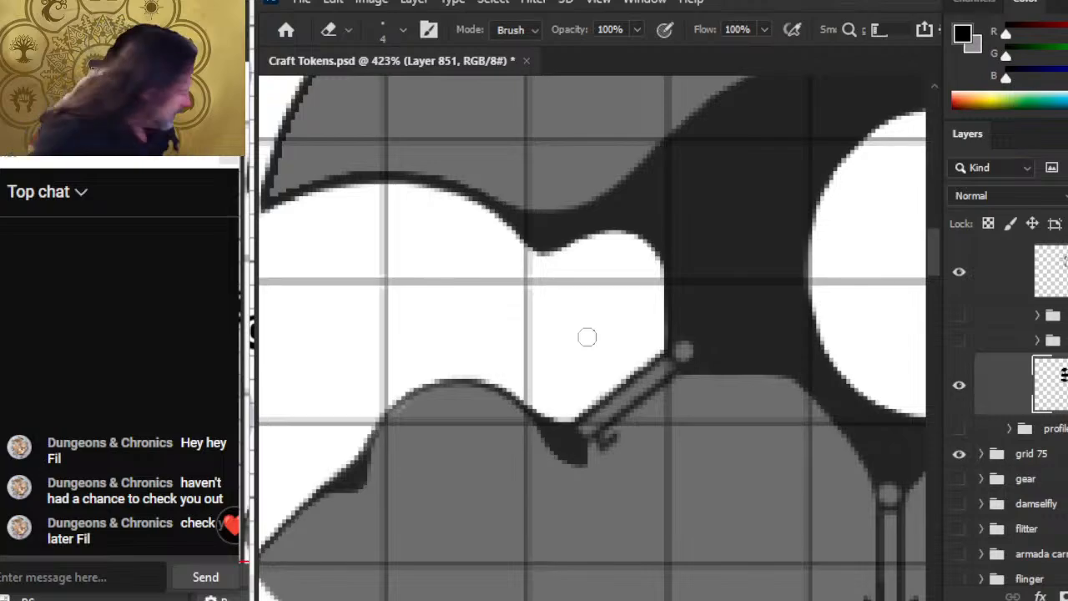
Restore the Layer 851 copy line art and the Layer 851 silhouette to full opacity, and compare them by toggling the line art's visibility
key(z)
drag(762, 364, 700, 439)
drag(773, 470, 725, 506)
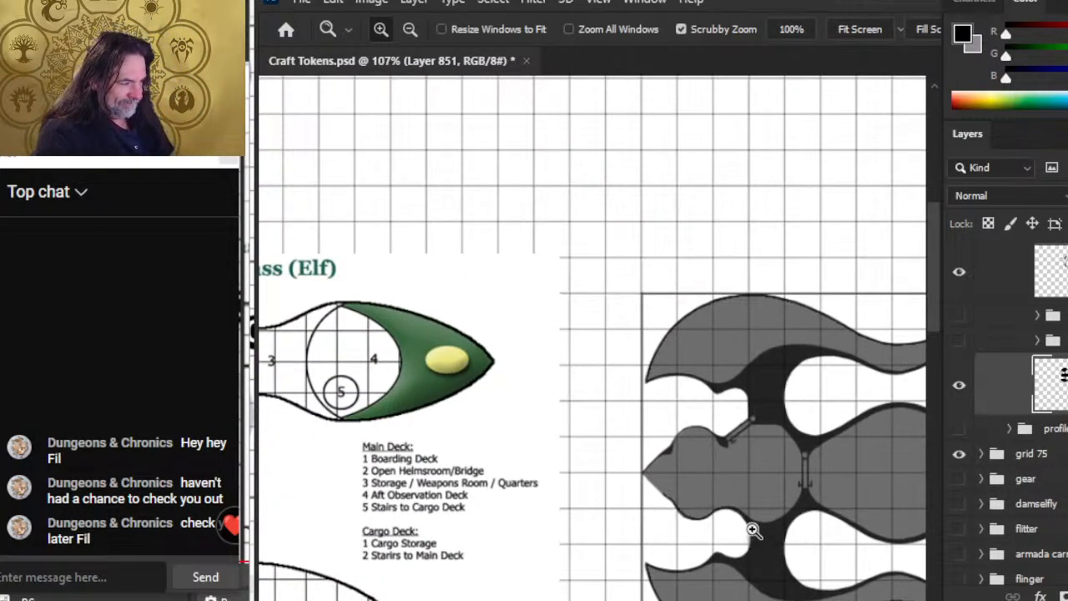
key(ctrl+j)
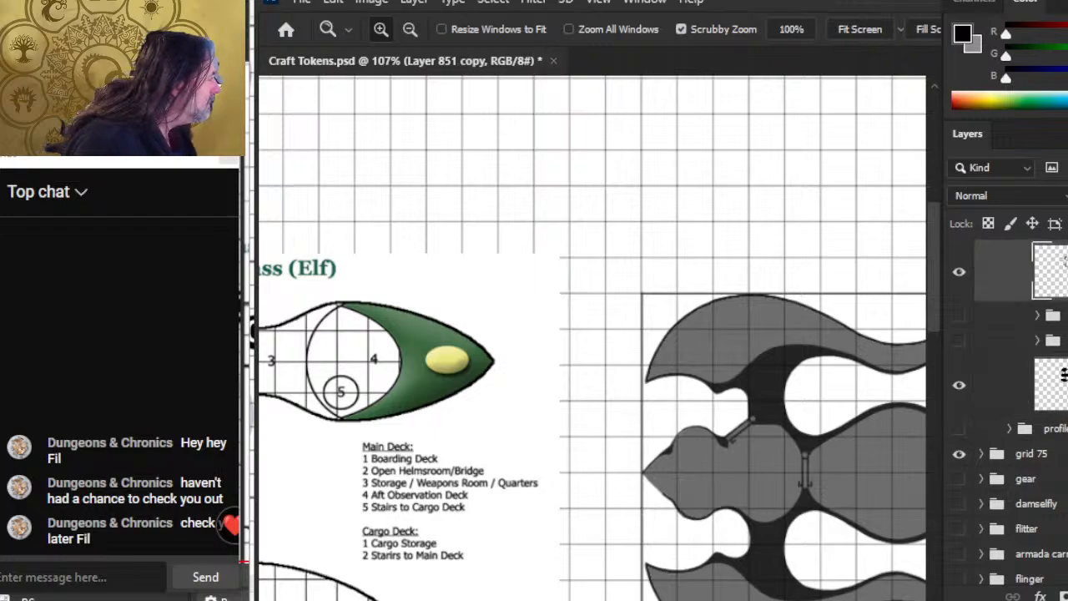
click(1051, 385)
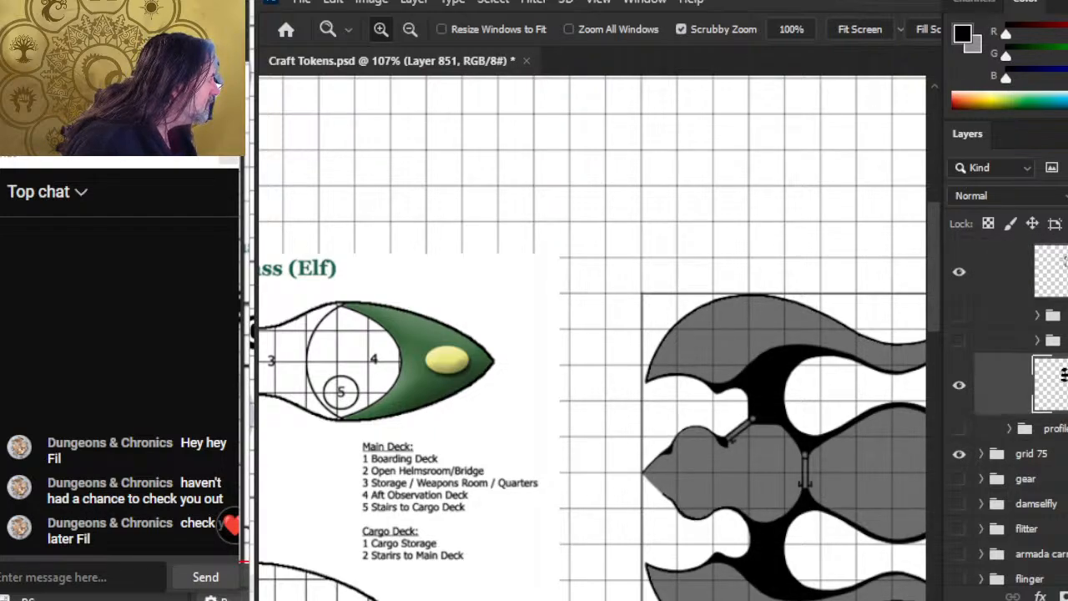
key(alt+shift+BackSpace)
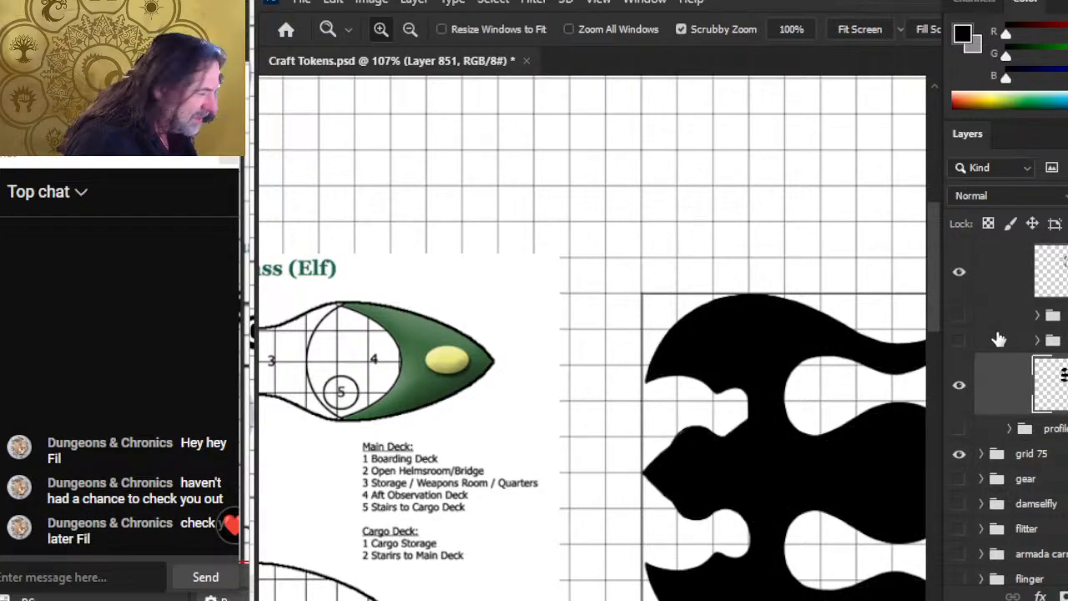
click(962, 281)
click(962, 281)
click(963, 282)
click(962, 281)
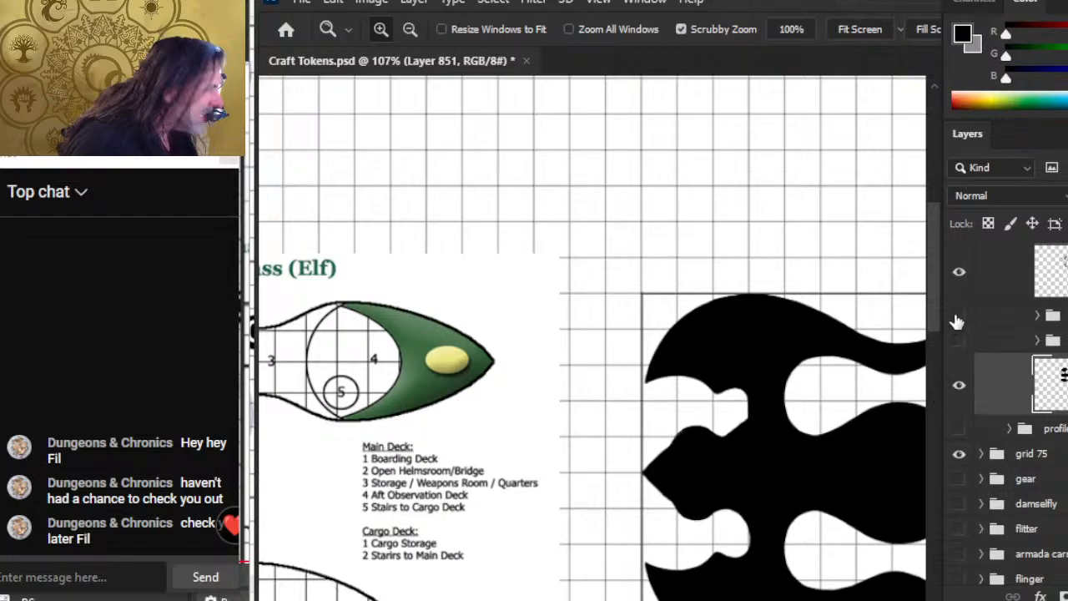
Lasso the upper half of the Layer 851 silhouette, paste it in place onto two new layers, and hide Layer 851
drag(758, 465, 658, 305)
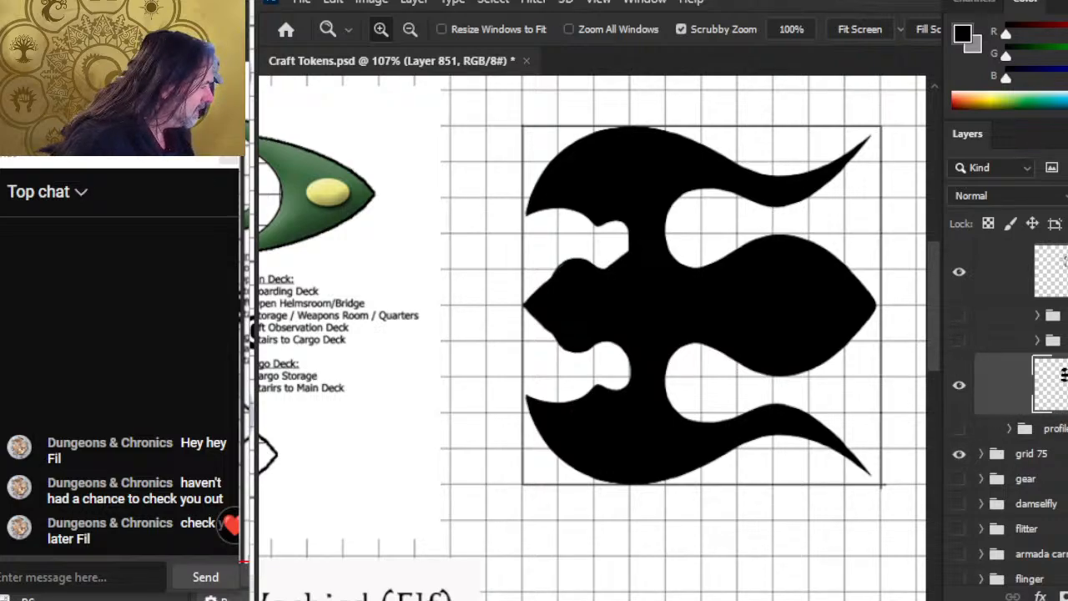
key(l)
drag(571, 105, 424, 256)
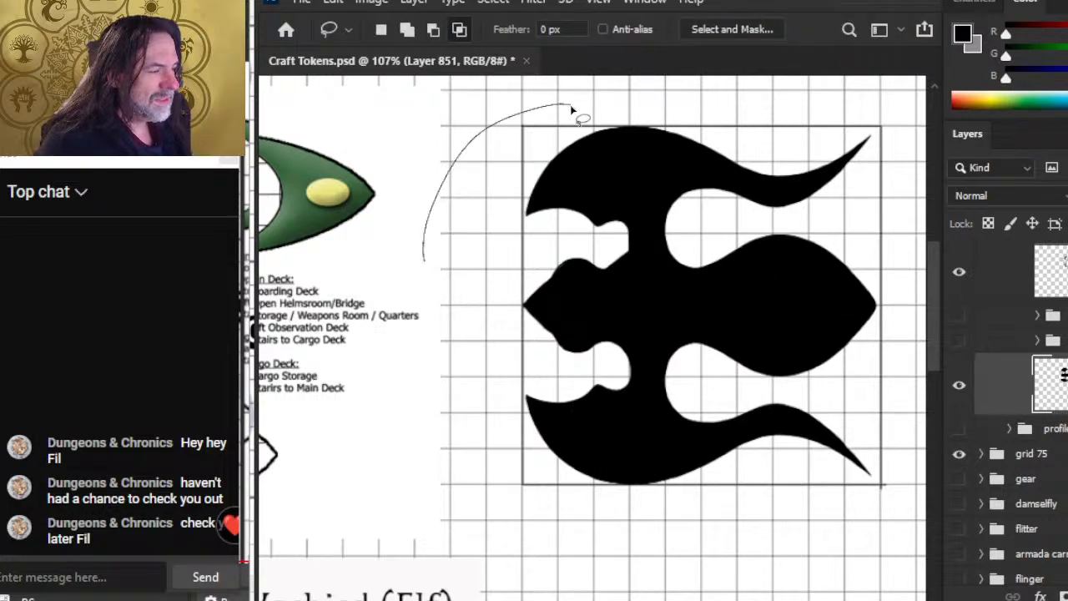
drag(526, 312, 701, 320)
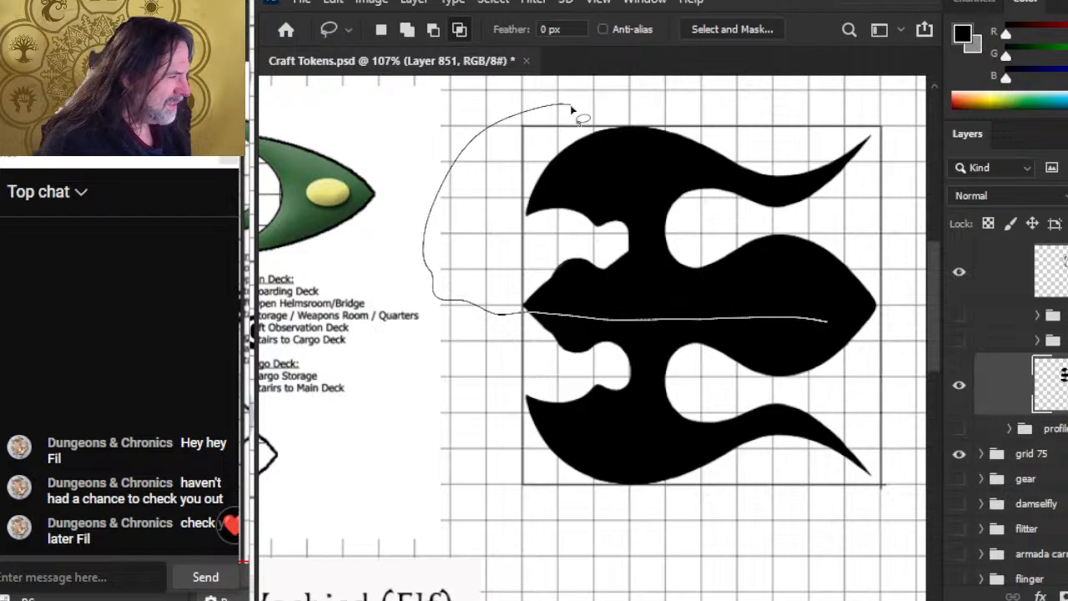
mouse_move(883, 310)
mouse_down()
mouse_move(909, 258)
mouse_move(881, 139)
mouse_up()
mouse_move(823, 103)
mouse_down()
mouse_move(808, 77)
mouse_move(665, 113)
mouse_up()
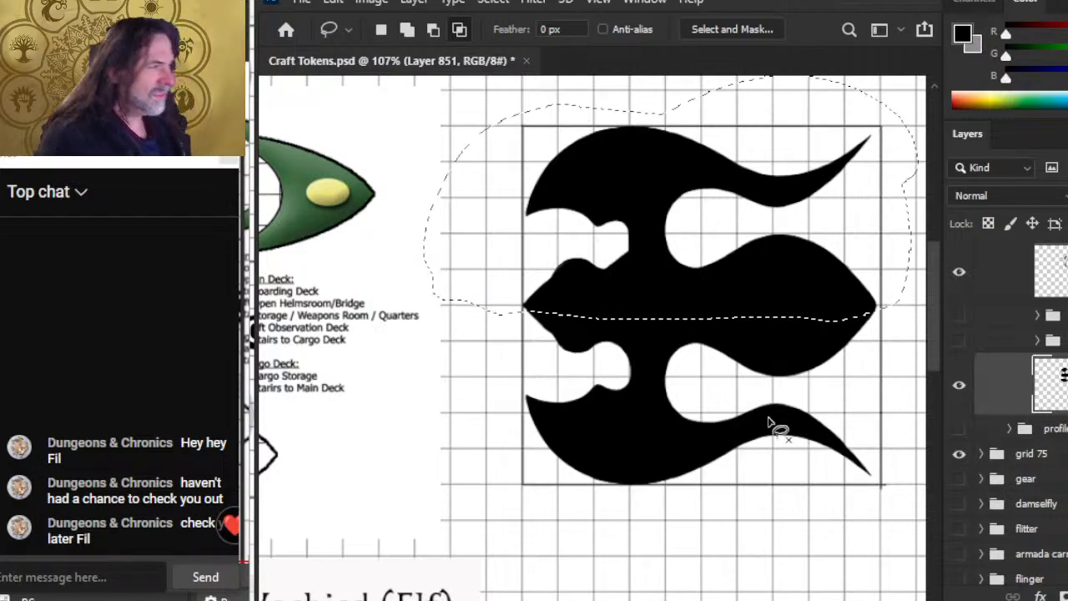
click(960, 385)
key(ctrl+shift+v)
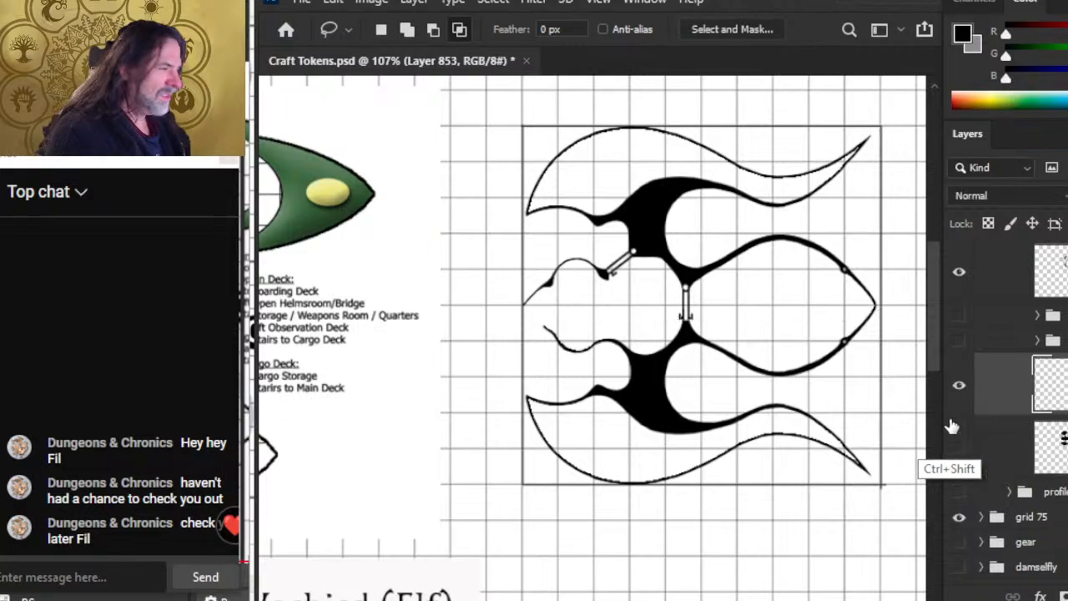
key(ctrl+shift+v)
Flip the top pasted half on Layer 854 vertically and move it down to form the lower half of the hull
right_click(716, 284)
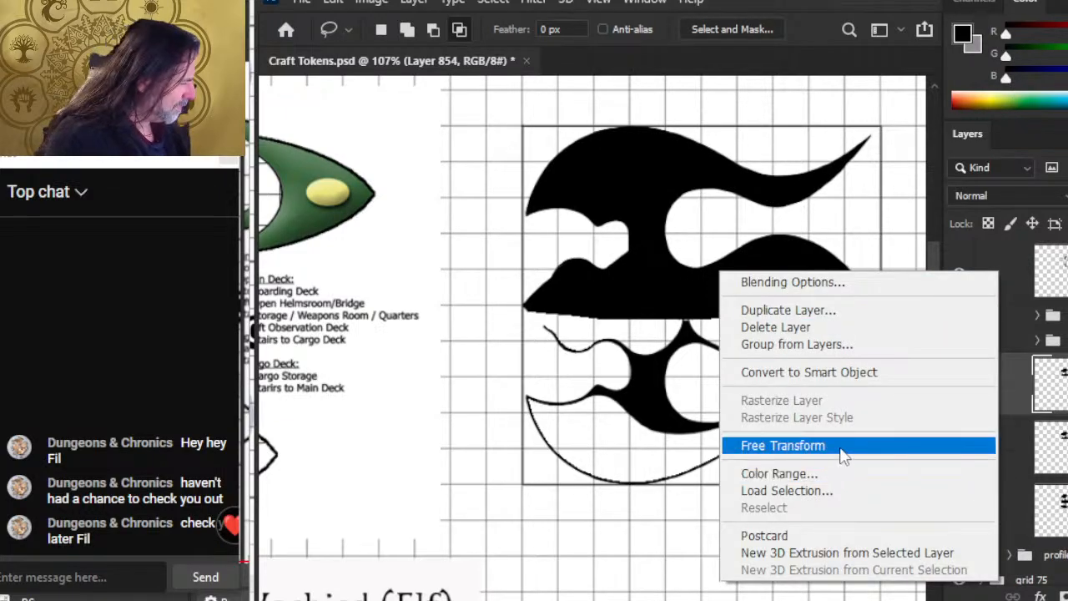
click(784, 446)
right_click(715, 262)
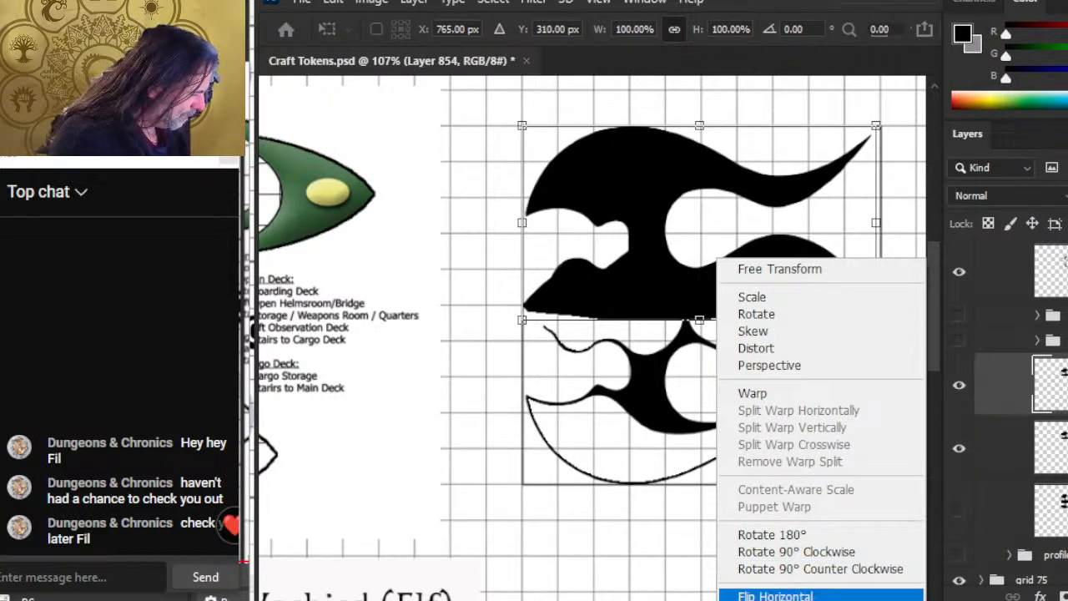
click(848, 600)
key(Return)
key(shift+Down)
key(shift+Down)
key(shift+Down)
key(shift+Down)
key(shift+Down)
key(shift+Down)
key(shift+Down)
key(shift+Down)
key(shift+Down)
key(shift+Down)
key(shift+Down)
key(shift+Down)
key(shift+Down)
key(shift+Down)
key(shift+Down)
key(shift+Down)
key(shift+Down)
key(shift+Down)
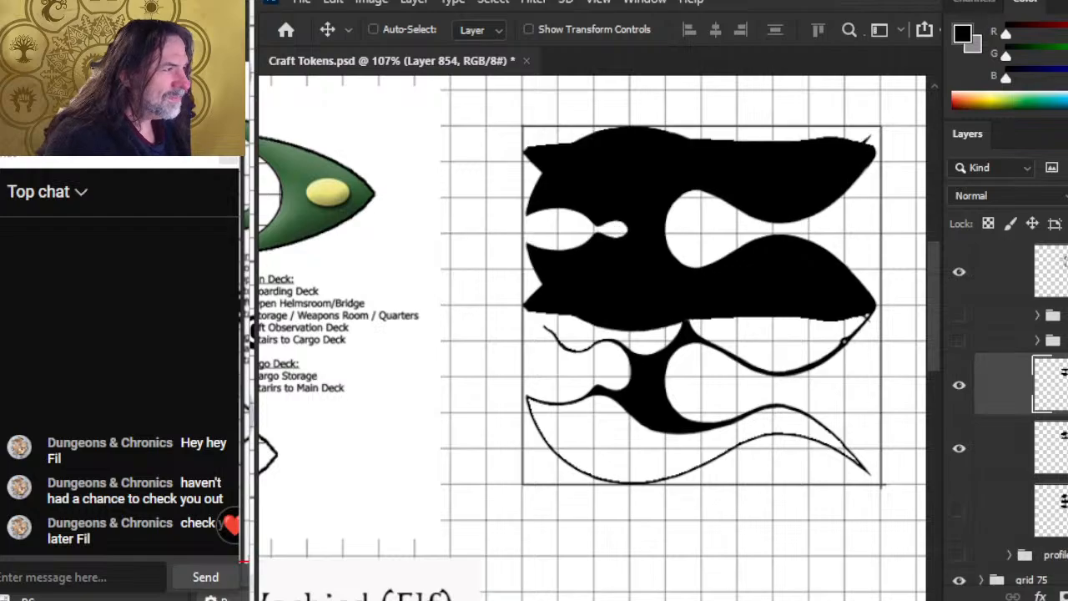
Nudge the mirrored lower half vertically until its outline meets the upper half, and check the join at the hull's pointed nose
key(Down)
key(Down)
key(Up)
key(Up)
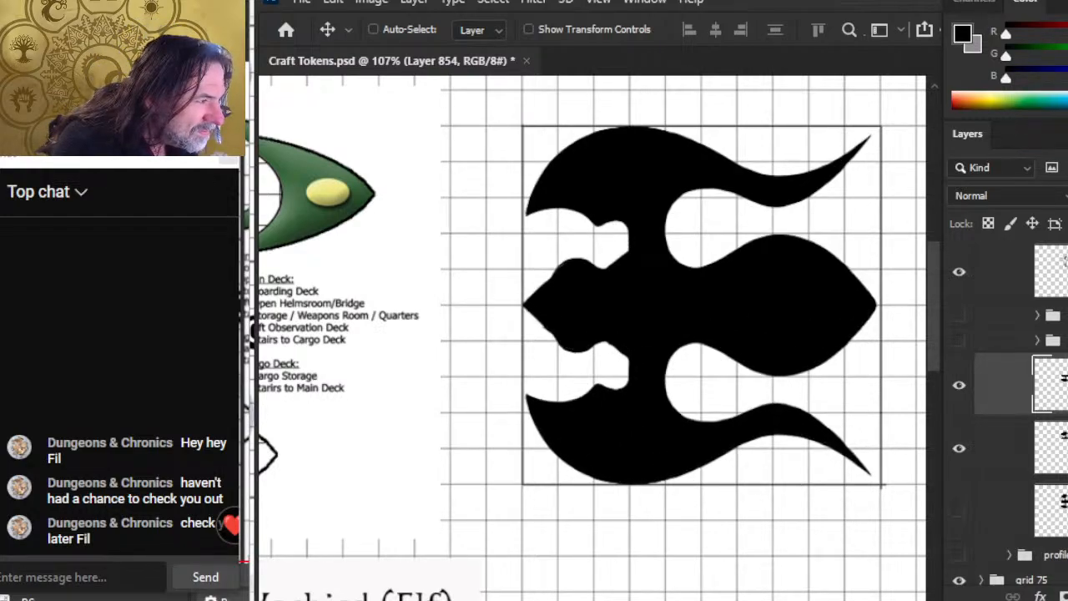
key(Down)
key(Up)
key(Up)
key(Down)
key(Down)
key(Down)
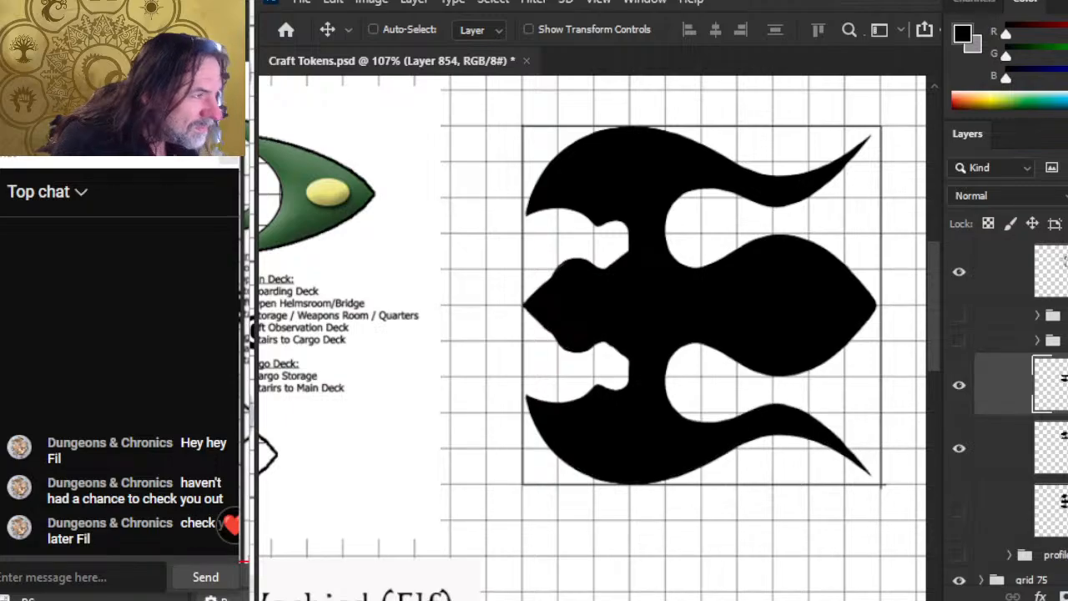
key(Down)
key(Up)
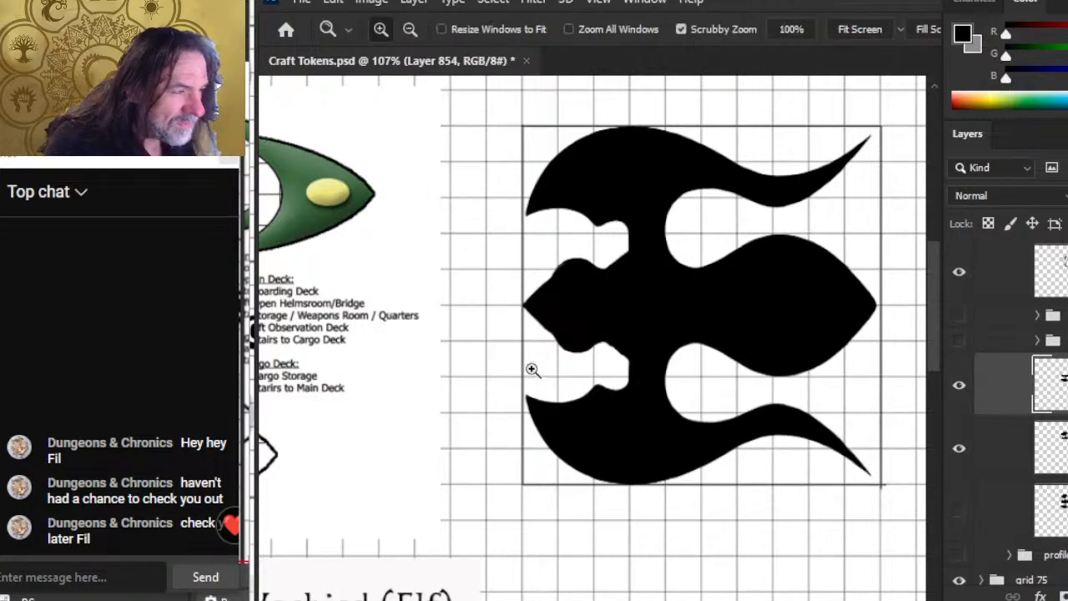
drag(536, 312, 687, 350)
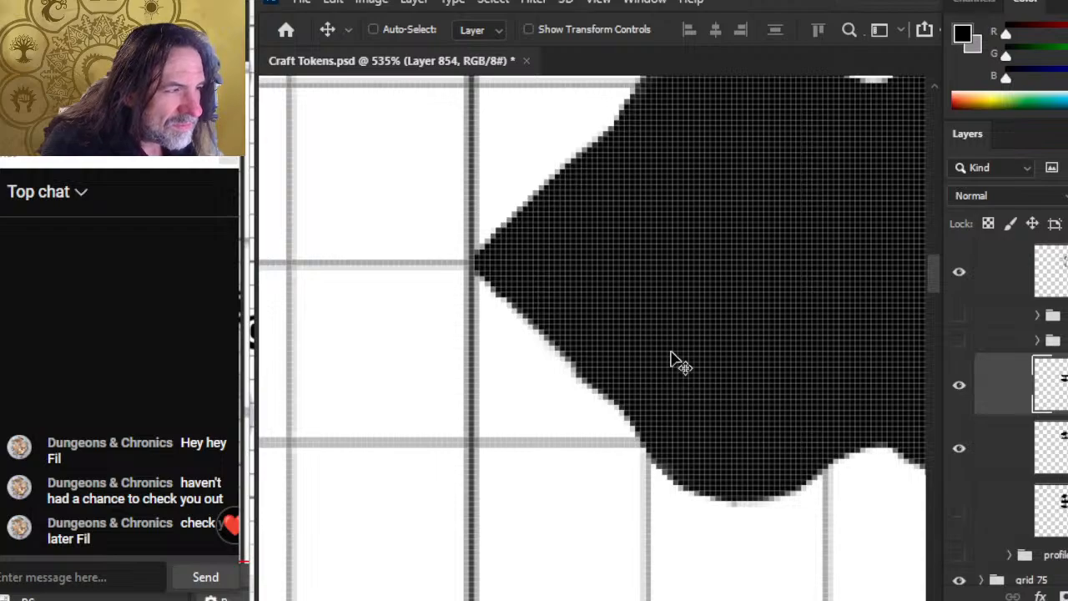
key(z)
drag(768, 377, 609, 356)
drag(755, 434, 509, 315)
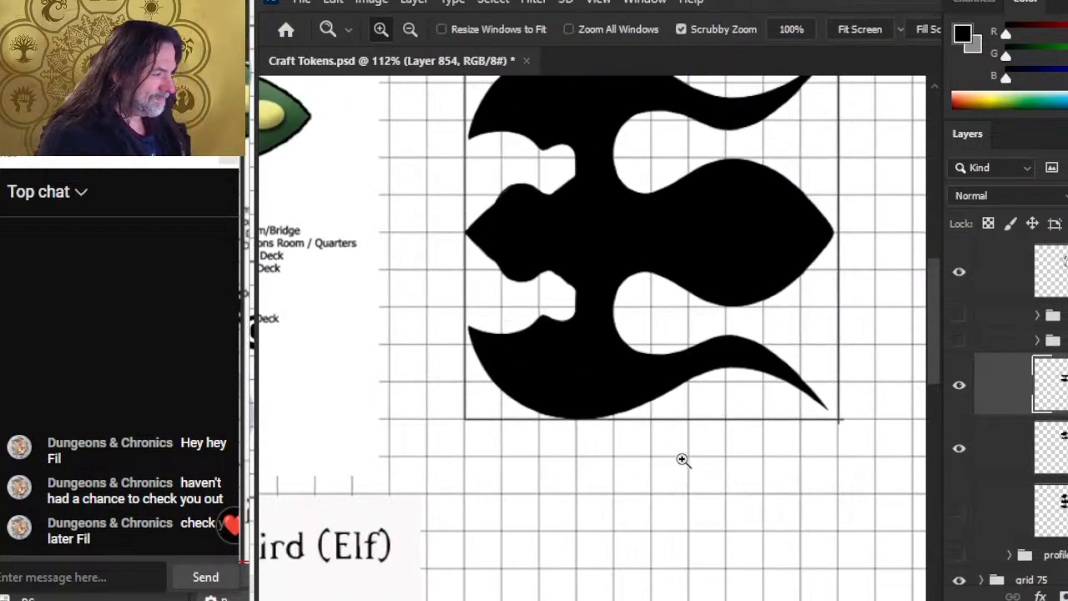
Merge the mirrored lower hull half down into Layer 853 and move the hidden old silhouette layer into the trasj' group
right_click(998, 397)
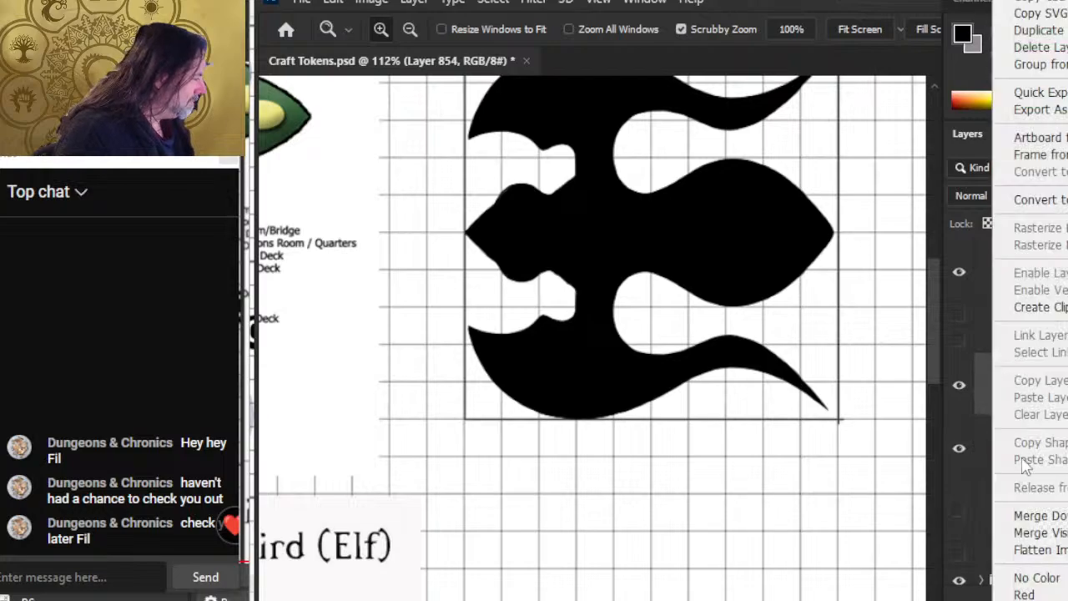
click(1035, 516)
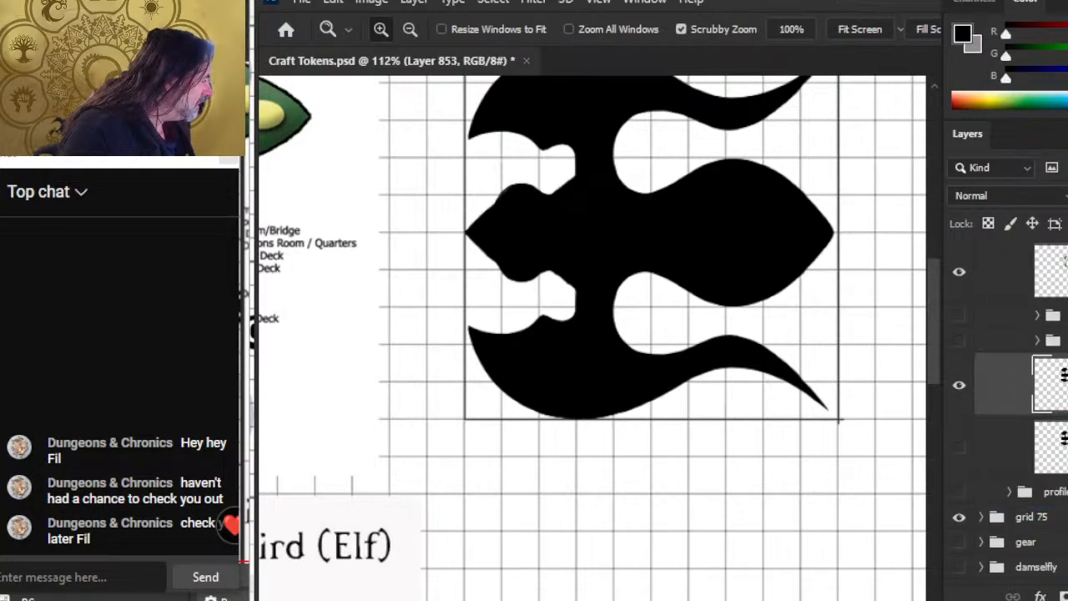
scroll(1009, 409, up, 3)
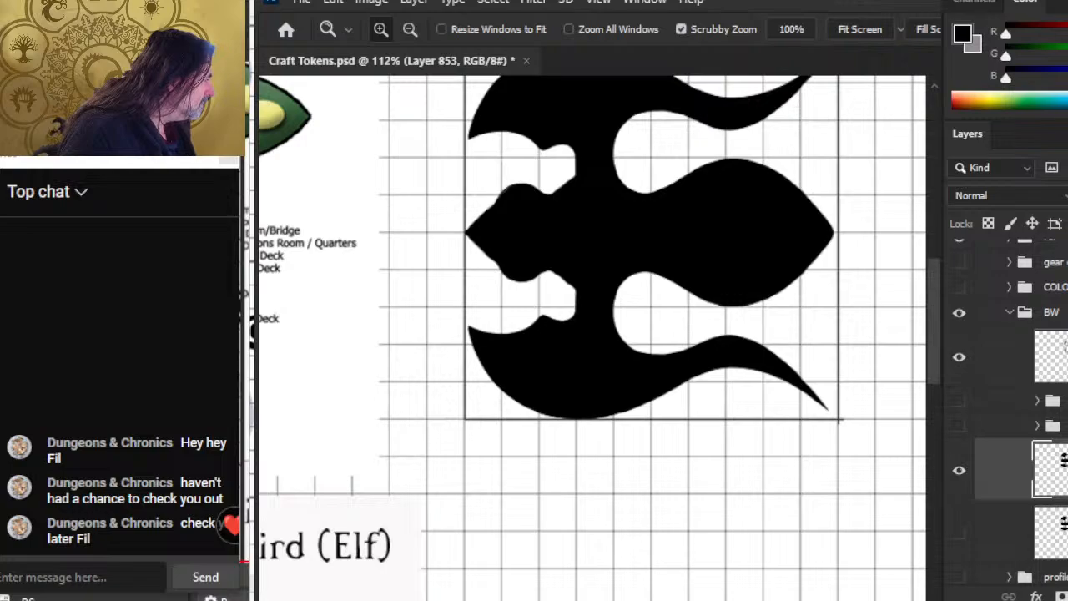
scroll(1008, 408, up, 2)
scroll(1008, 409, down, 1)
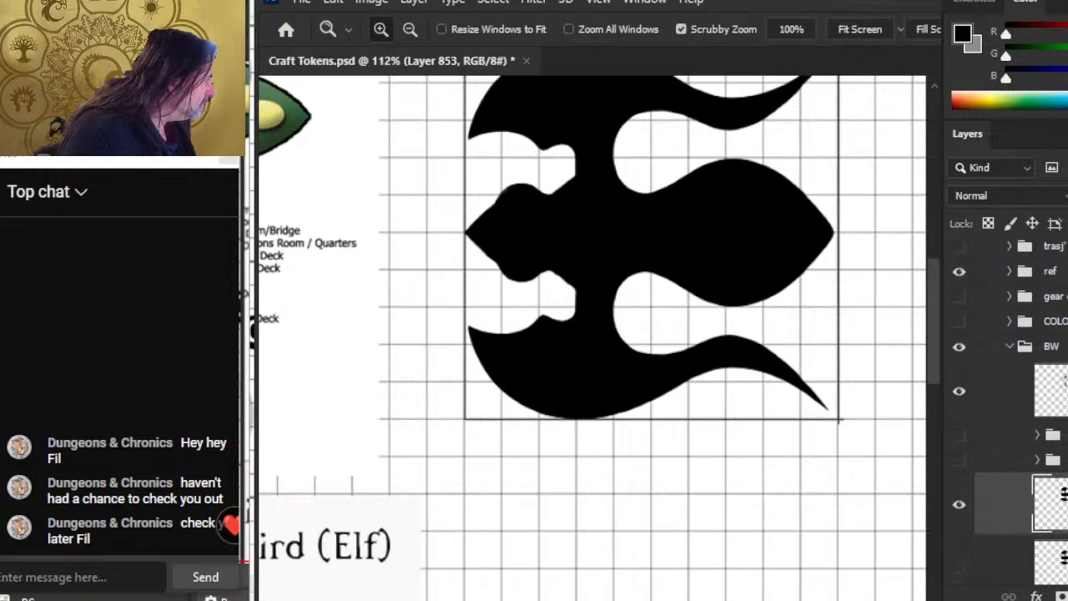
drag(1050, 504, 1050, 247)
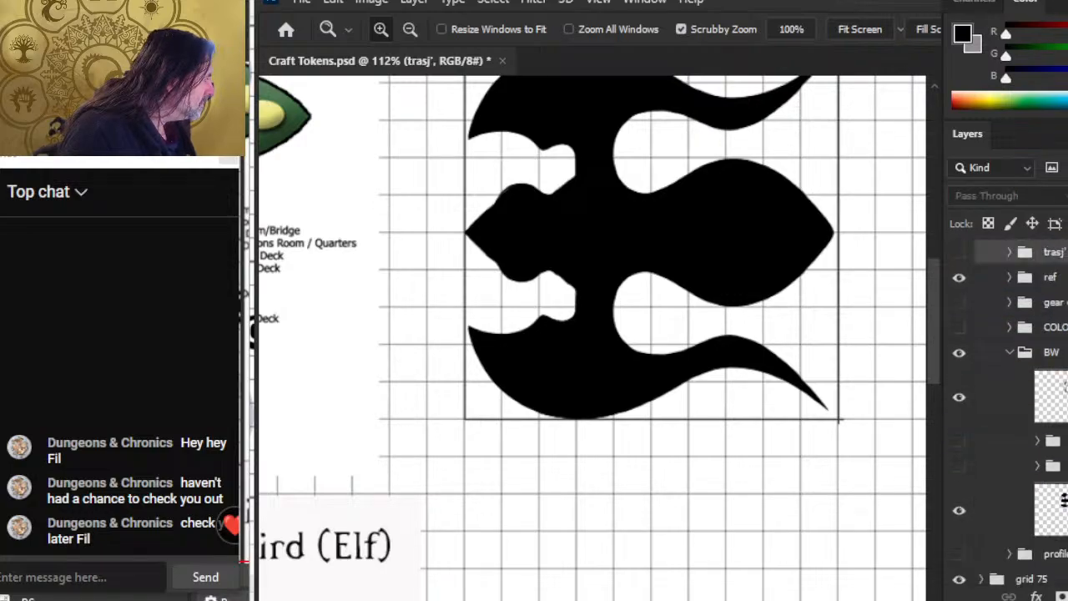
click(959, 511)
click(959, 509)
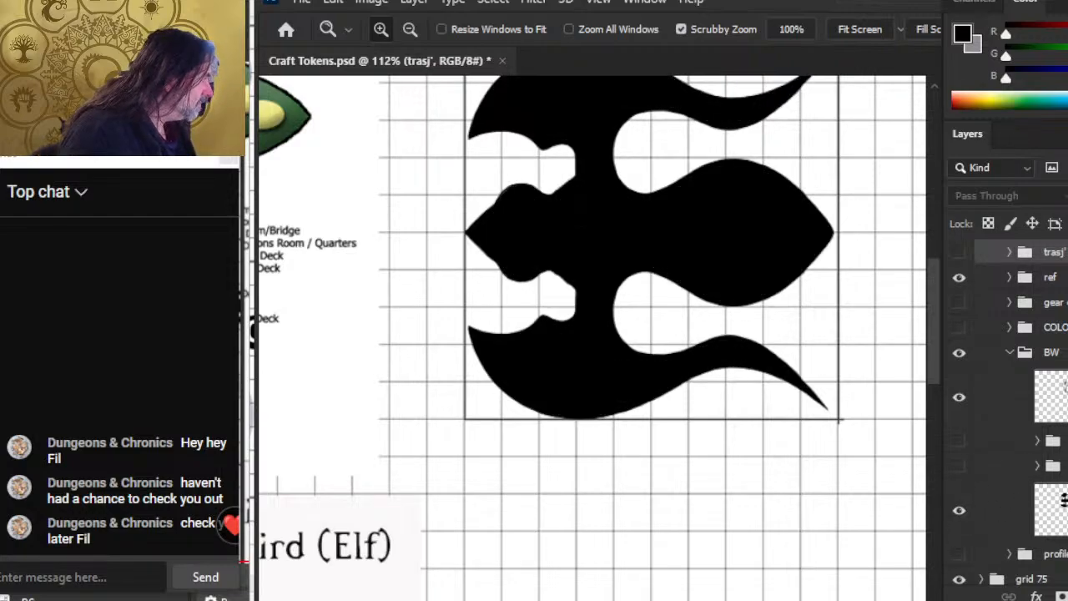
Lower the opacity of the merged Layer 853 silhouette and compare it with the Layer 851 copy line art by toggling that layer's visibility
click(1054, 509)
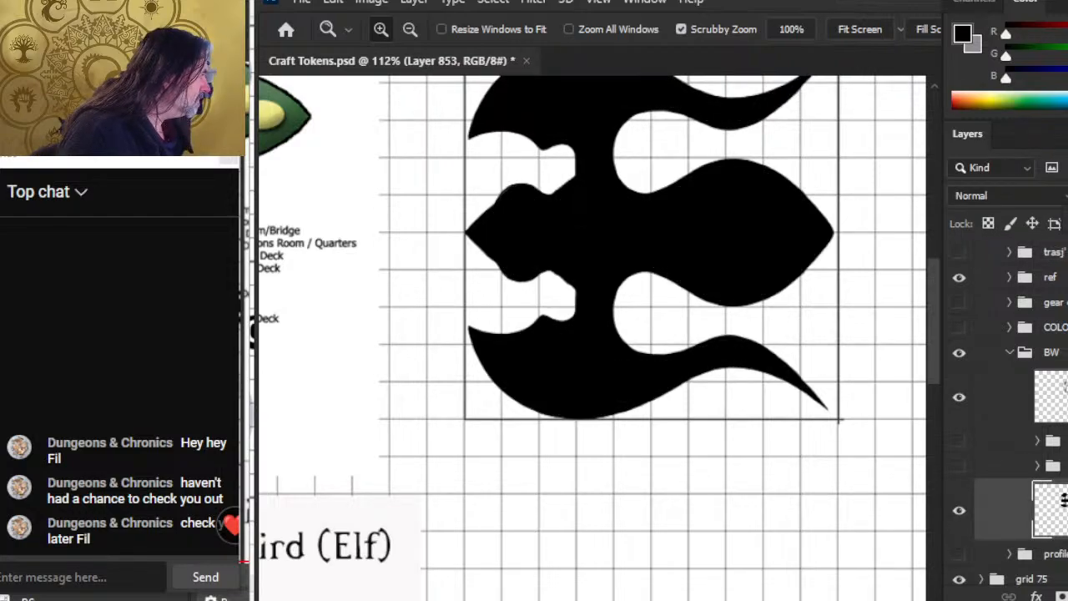
key(3)
key(4)
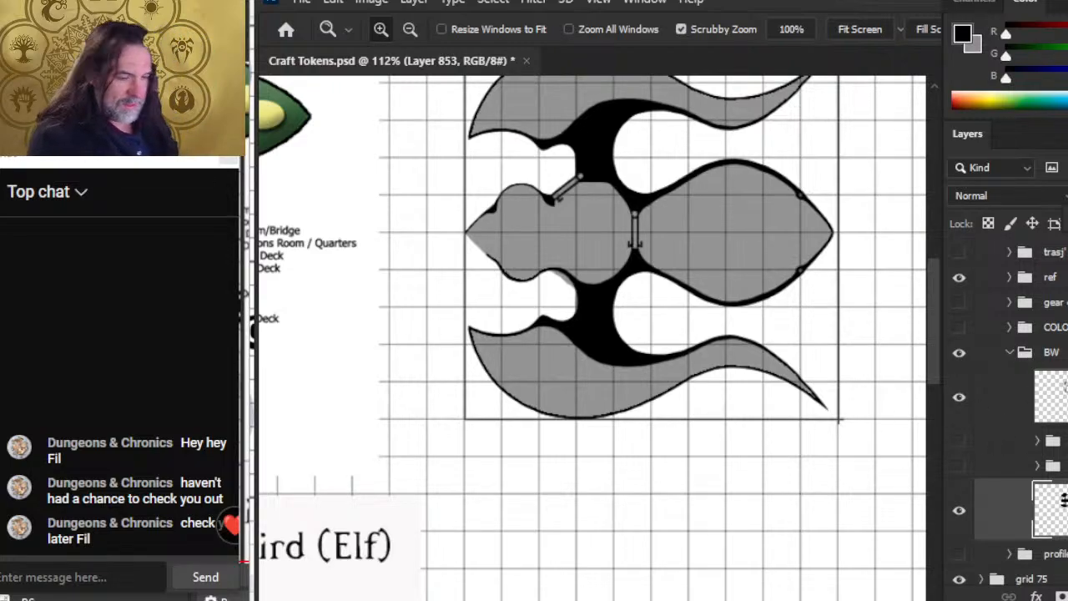
click(1048, 397)
click(960, 399)
click(960, 399)
key(space)
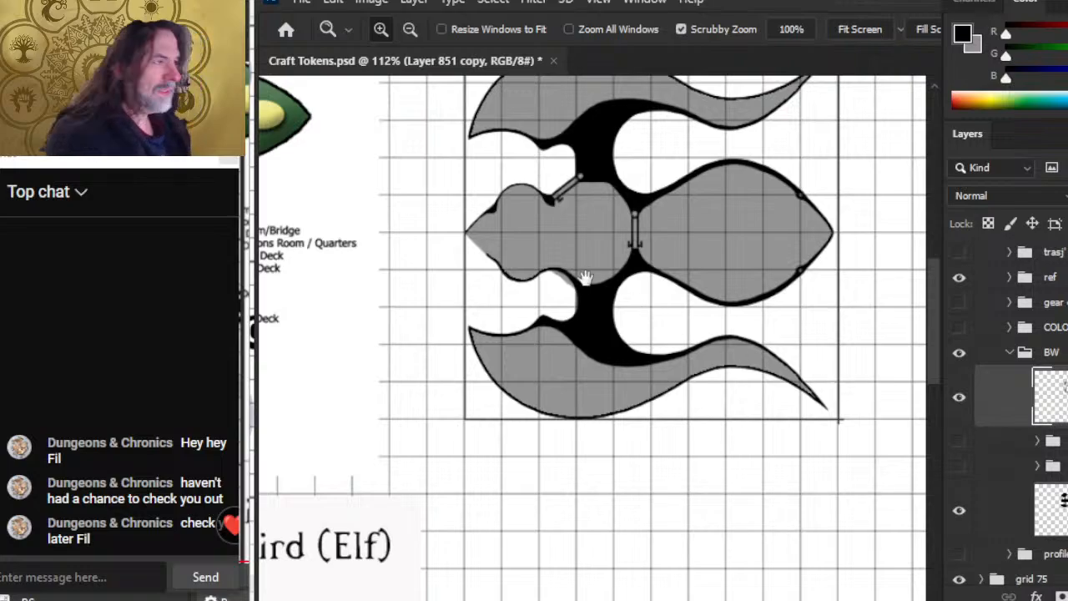
Lasso the upper half of the Layer 851 copy line art, hide that layer, and paste the half in place onto two new layers
drag(596, 250, 625, 322)
key(l)
mouse_move(564, 103)
mouse_down()
mouse_move(456, 131)
mouse_move(358, 300)
mouse_up()
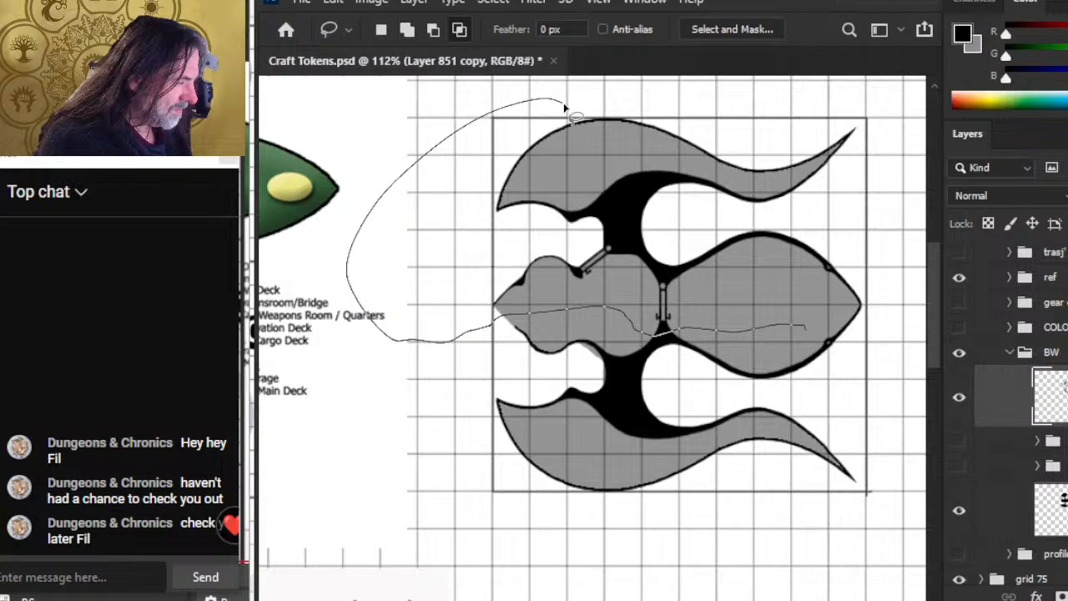
mouse_move(880, 330)
mouse_down()
mouse_move(912, 132)
mouse_move(698, 105)
mouse_up()
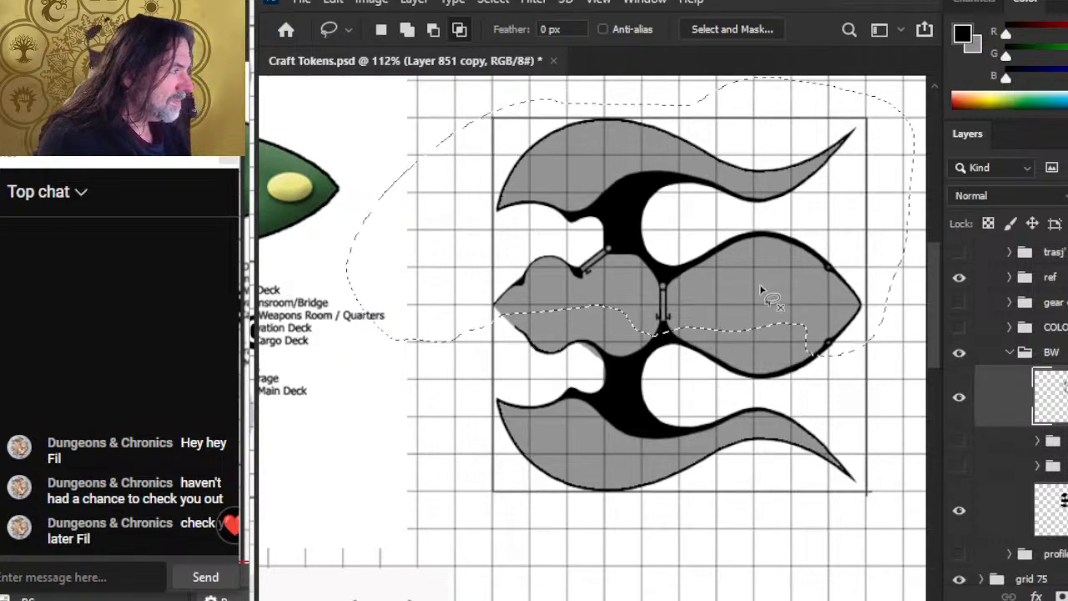
click(958, 399)
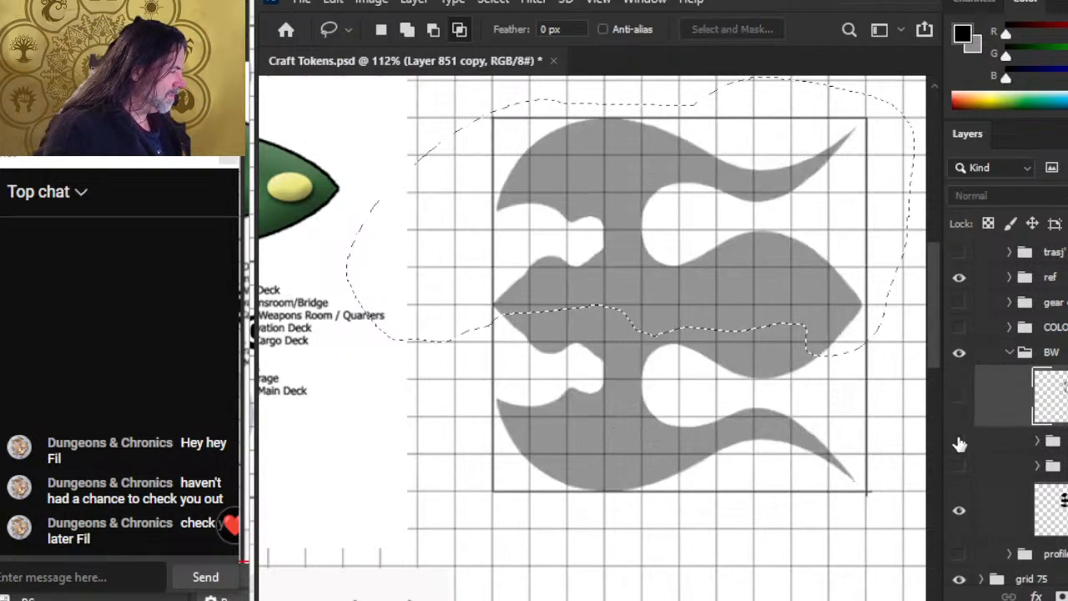
key(ctrl+shift+j)
Flip the line art half on Layer 855 vertically and move it down to form the lower half of the ship
right_click(690, 257)
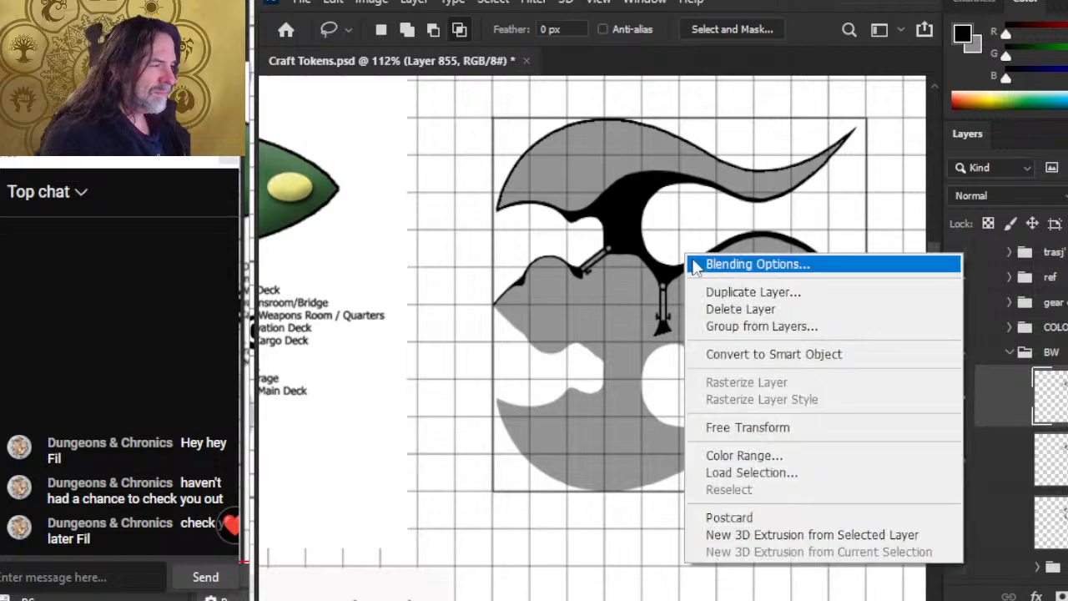
click(801, 428)
right_click(700, 265)
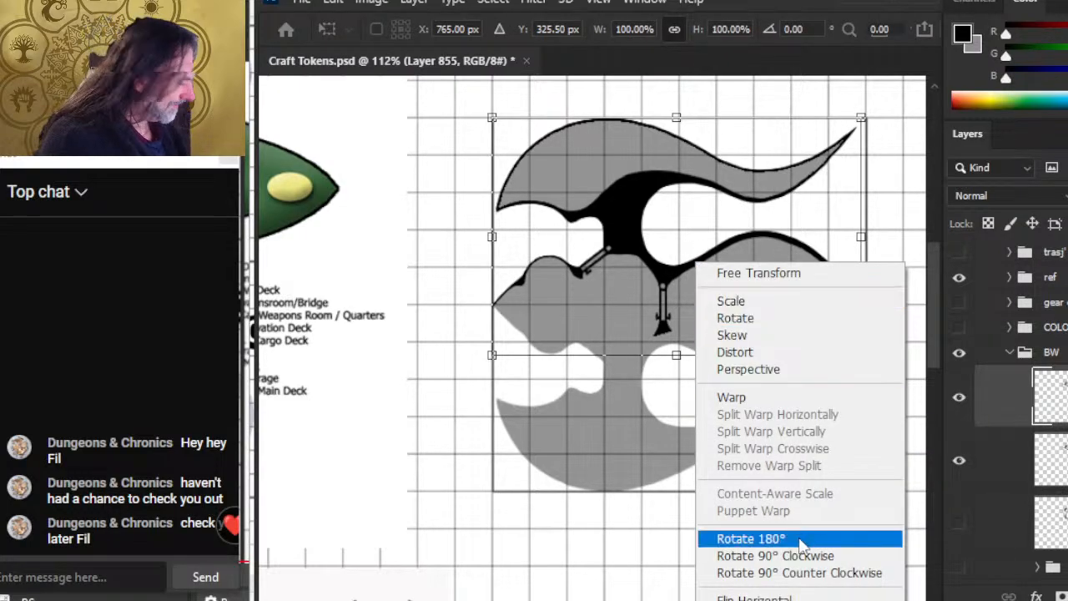
click(798, 599)
key(Return)
key(shift+Down)
key(shift+Down)
key(shift+Down)
key(shift+Down)
key(shift+Down)
key(shift+Down)
key(shift+Down)
key(shift+Down)
key(shift+Down)
key(shift+Down)
key(shift+Down)
key(shift+Down)
key(shift+Down)
key(shift+Down)
key(shift+Down)
Nudge the mirrored line art vertically until its outline lines up with the upper half and the silhouette
key(Up)
key(Up)
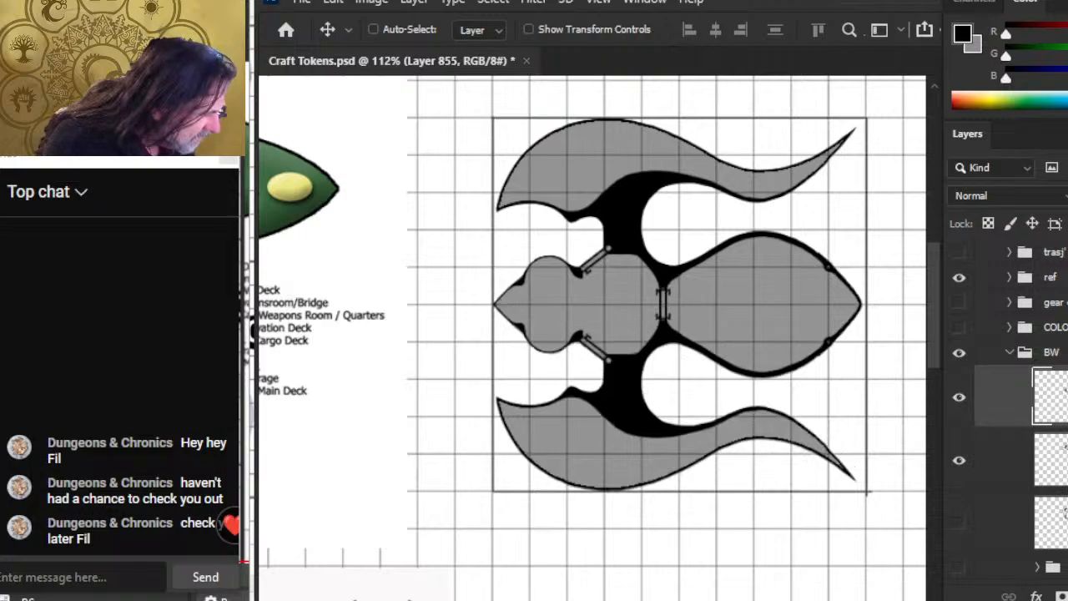
key(Down)
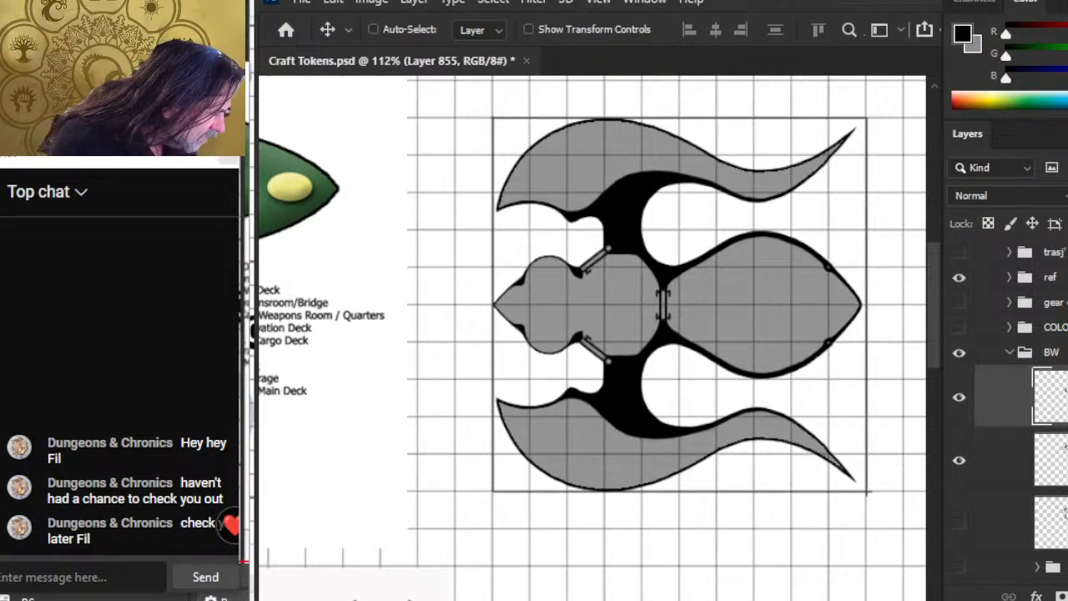
key(Down)
key(Up)
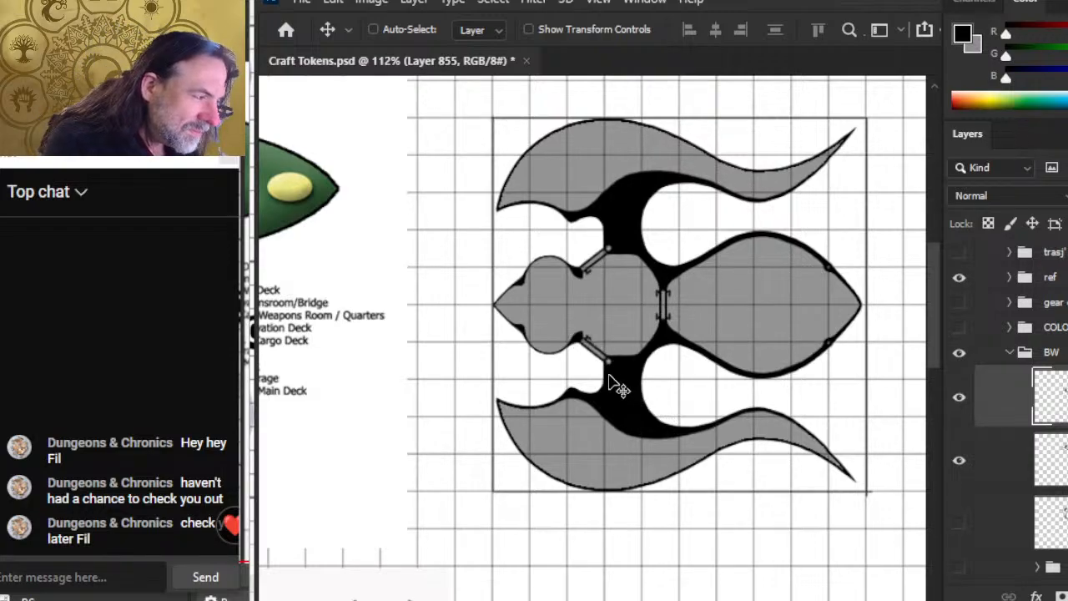
Erase the mirrored bracket at the upper end of the central hinged bar on Layer 855 with a 7 px eraser
key(z)
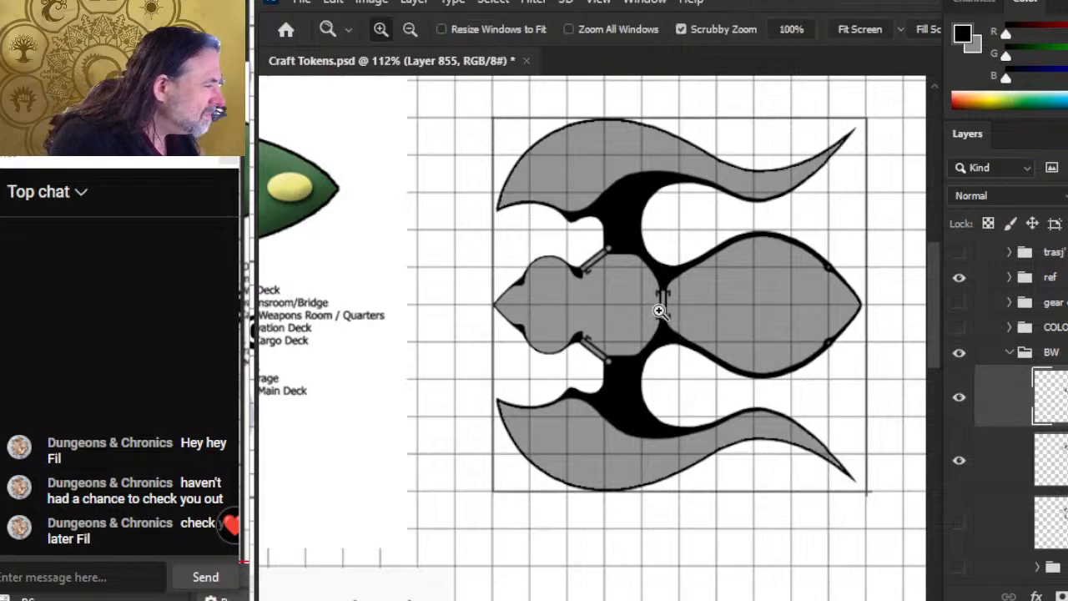
drag(661, 305, 691, 327)
key(e)
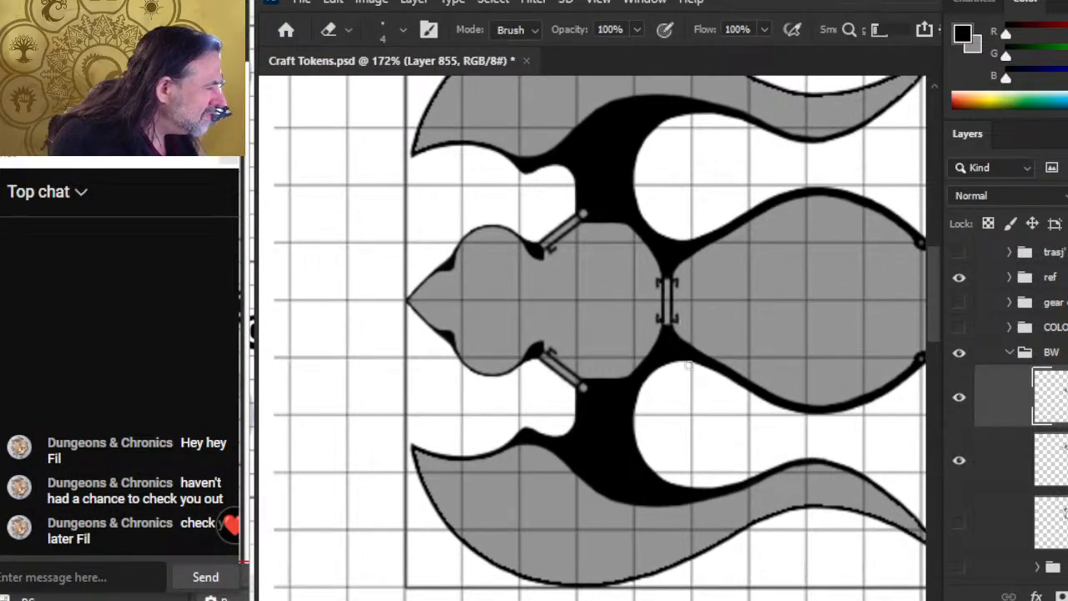
click(954, 410)
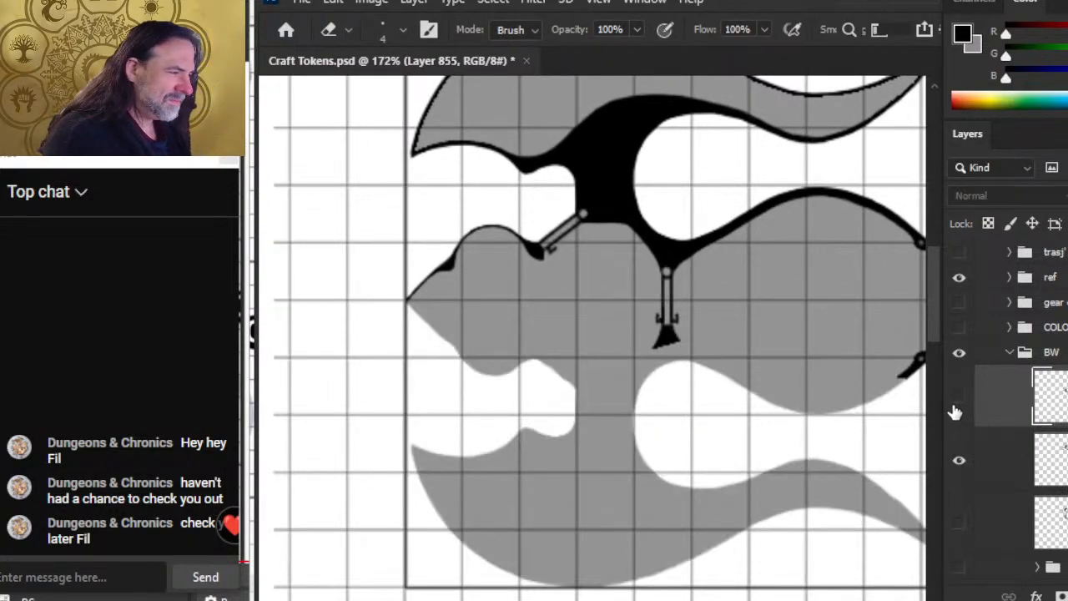
click(958, 411)
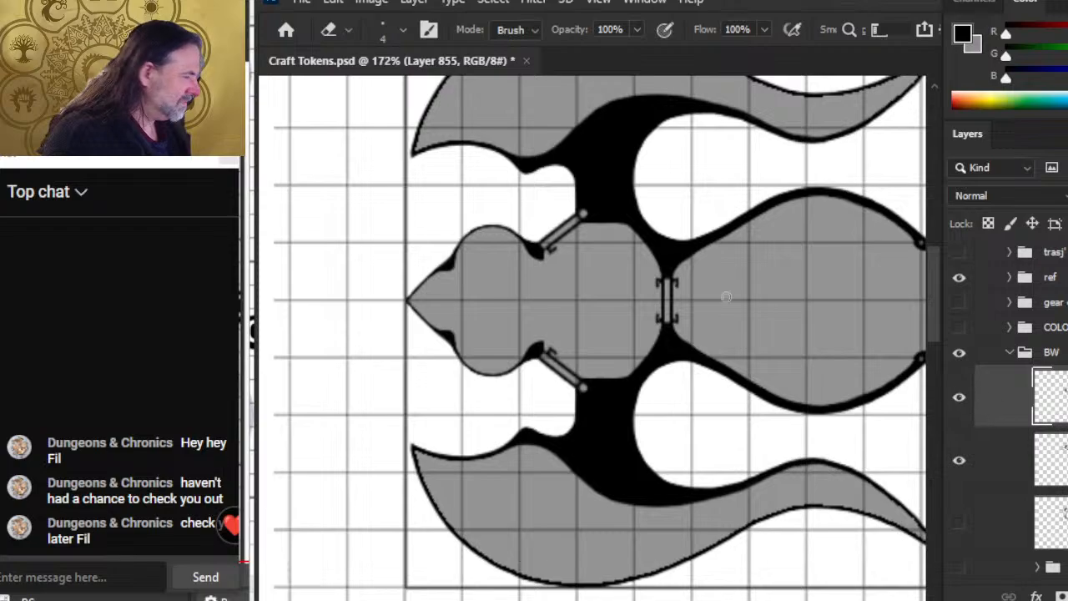
key(])
key(])
key(])
drag(684, 281, 661, 279)
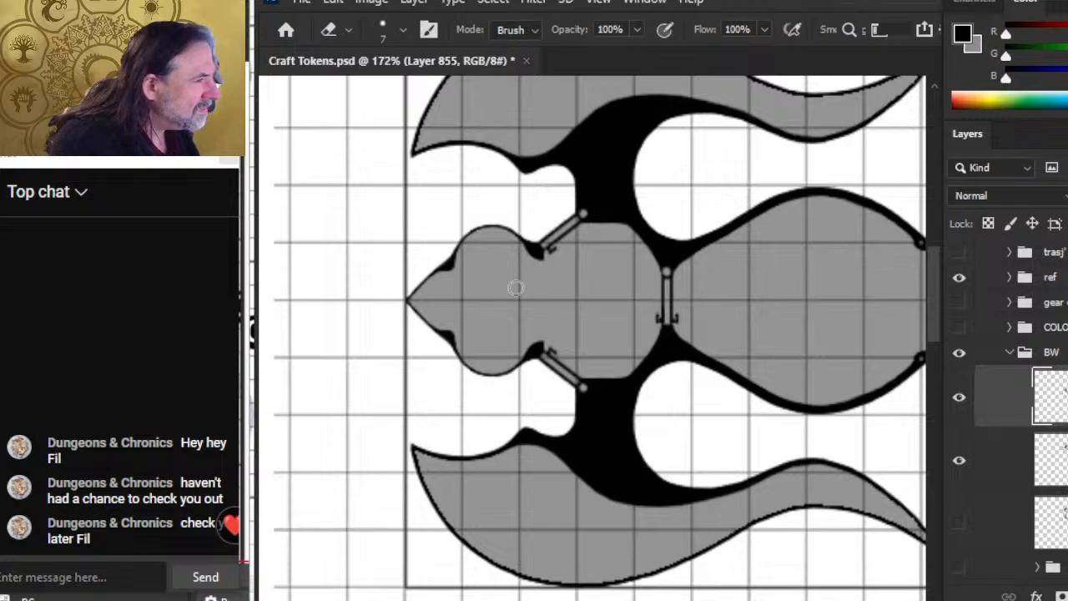
Lasso the upper diagonal hinged bar beside the ship's head and merge Layer 855 down into Layer 854
key(z)
drag(715, 305, 663, 348)
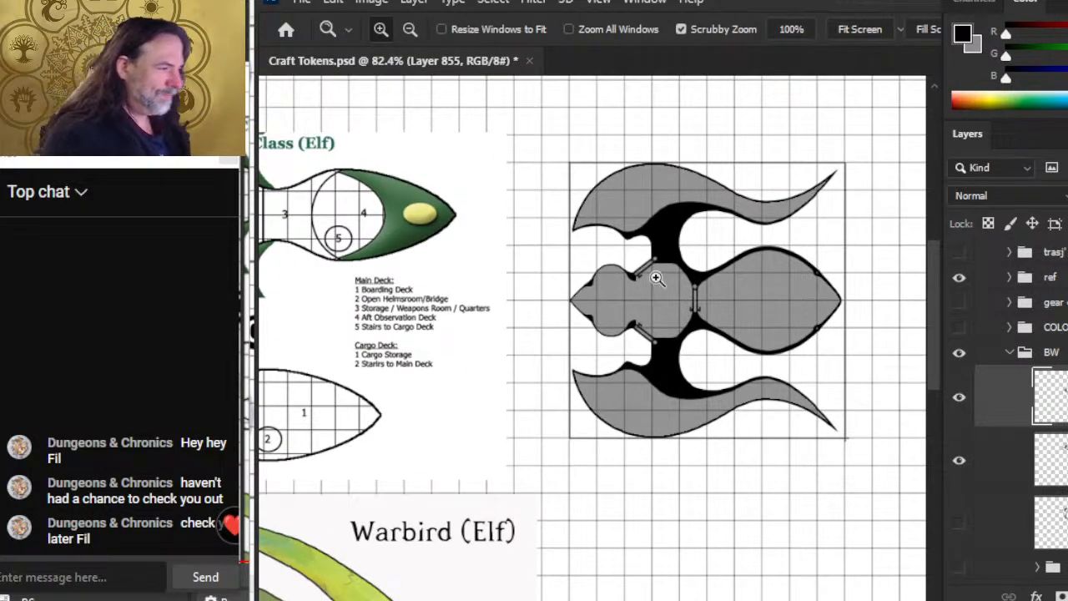
drag(656, 279, 723, 306)
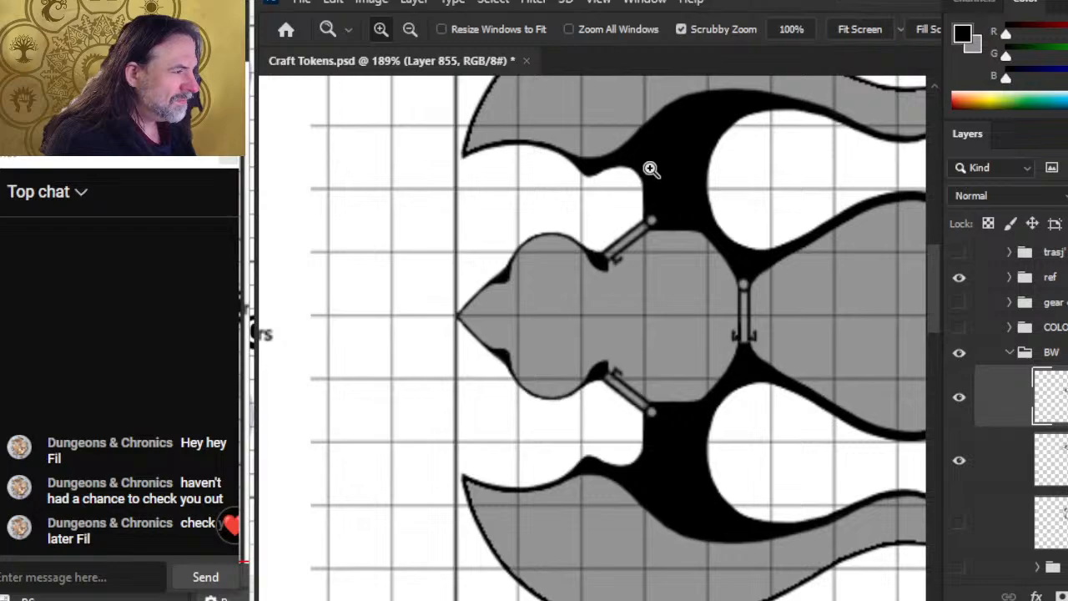
key(l)
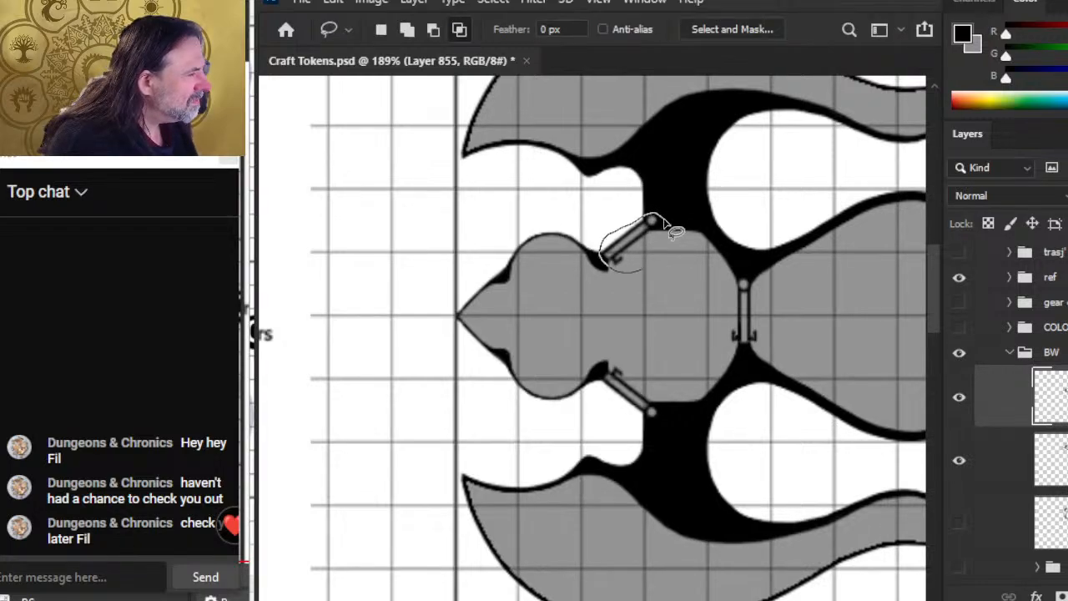
drag(672, 230, 651, 224)
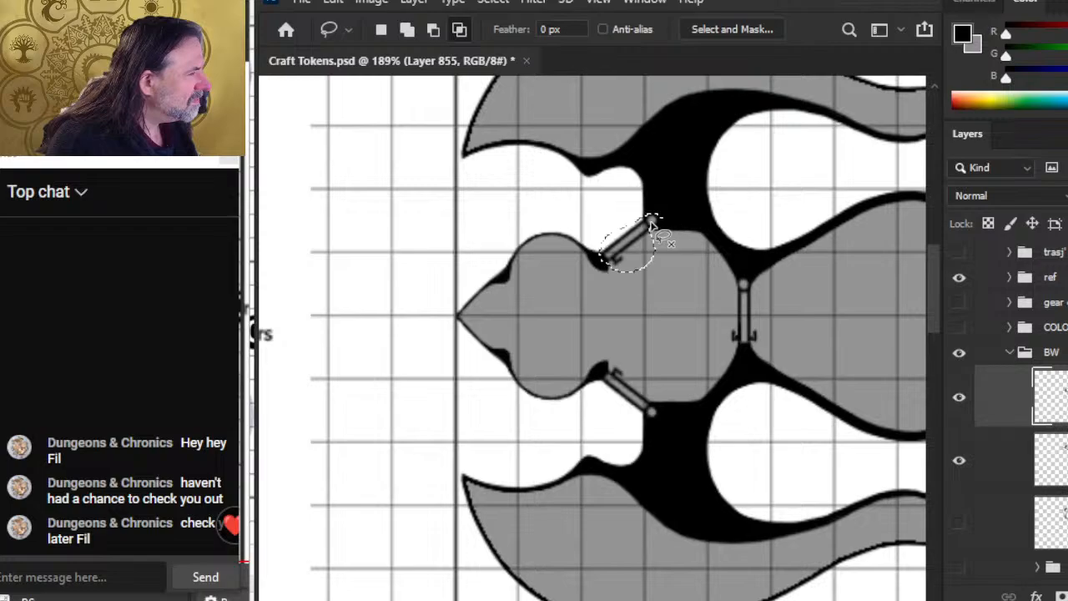
right_click(1033, 440)
click(1028, 513)
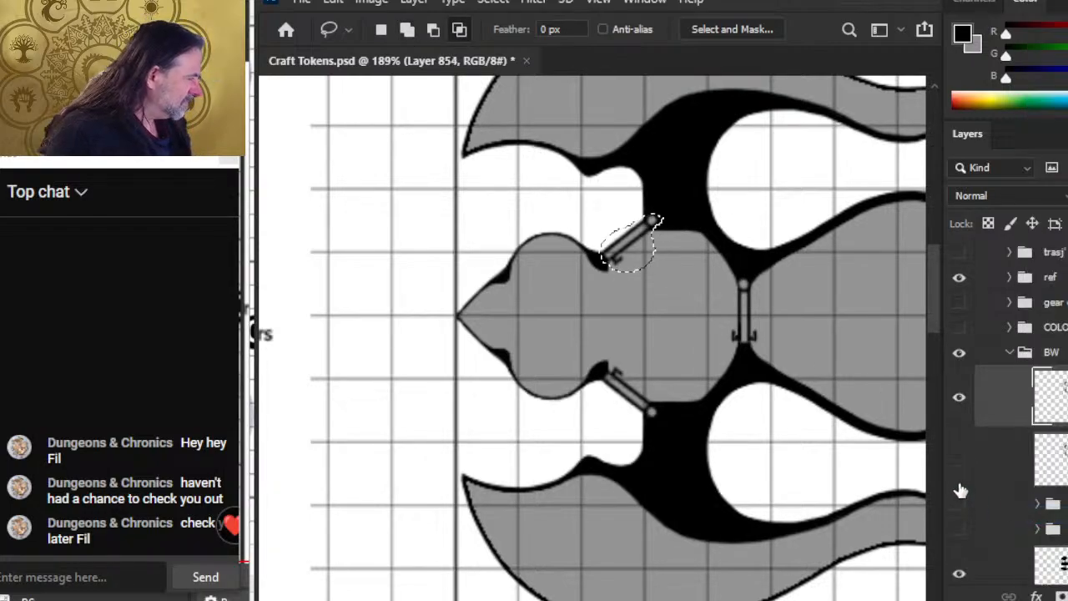
Copy the selected hinged bar onto a new layer and rotate the copy so it crosses the original bar
key(ctrl+j)
right_click(685, 247)
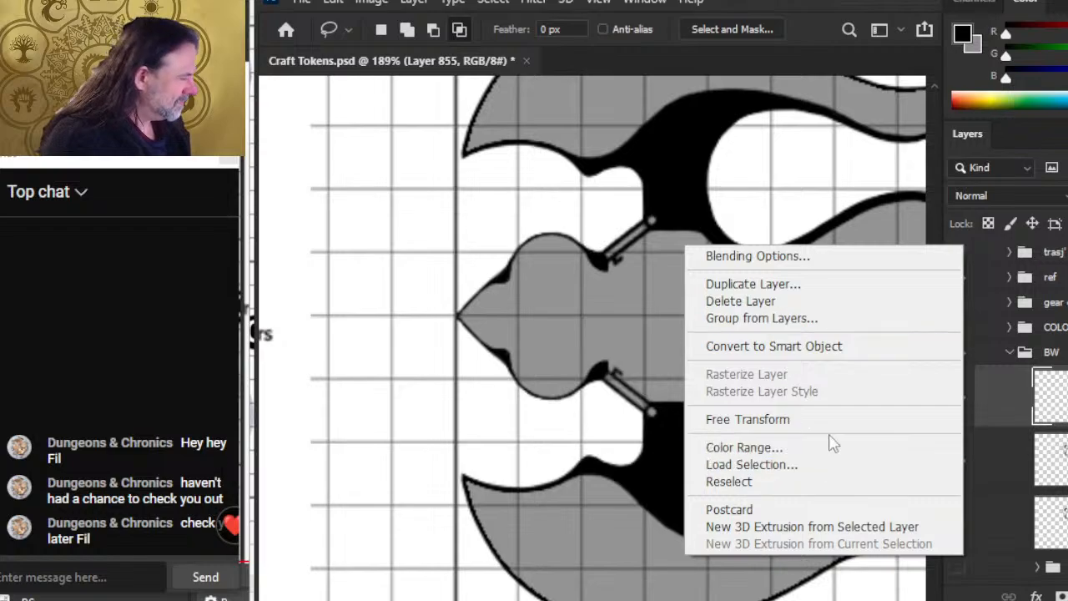
click(802, 419)
mouse_move(692, 171)
mouse_down()
mouse_move(720, 306)
mouse_move(703, 327)
mouse_up()
Set Layer 854's opacity to 60% and move the rotated bar copy so its ring sits on the original bar's ring
click(1050, 460)
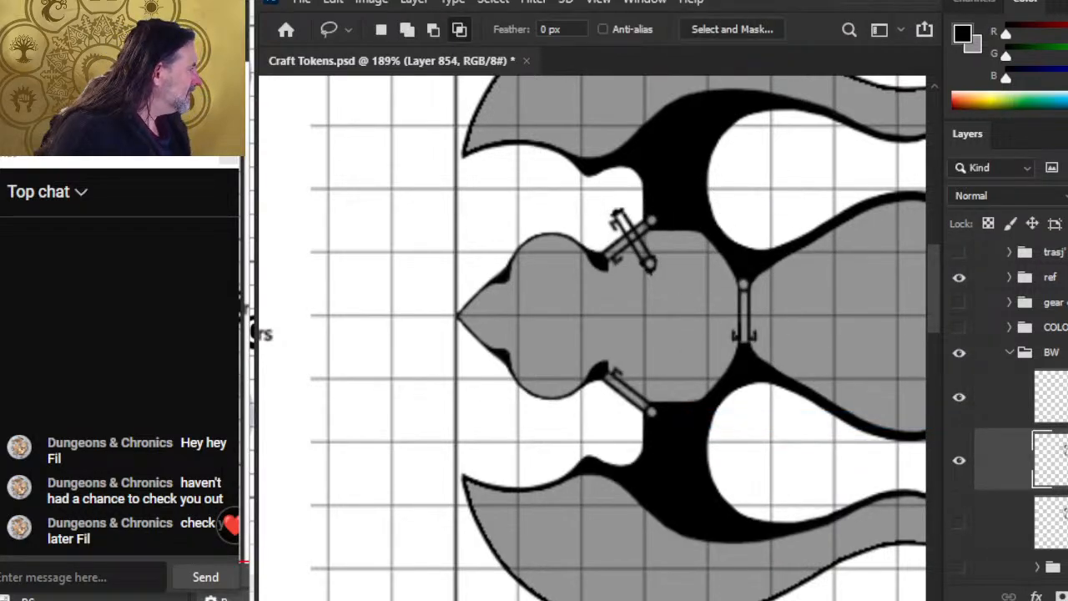
key(6)
click(1050, 397)
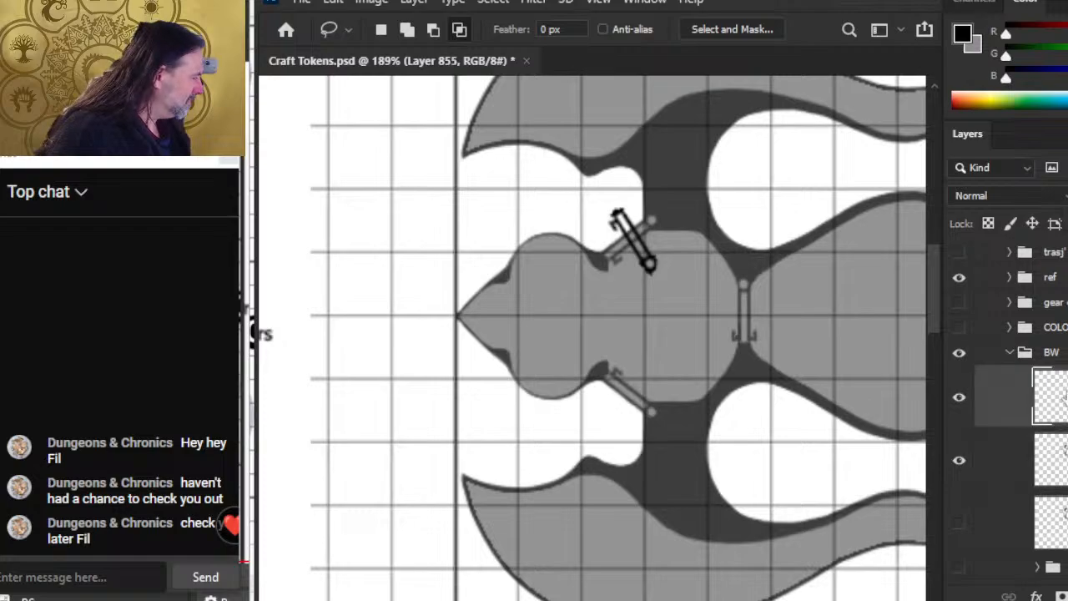
key(v)
drag(709, 339, 726, 308)
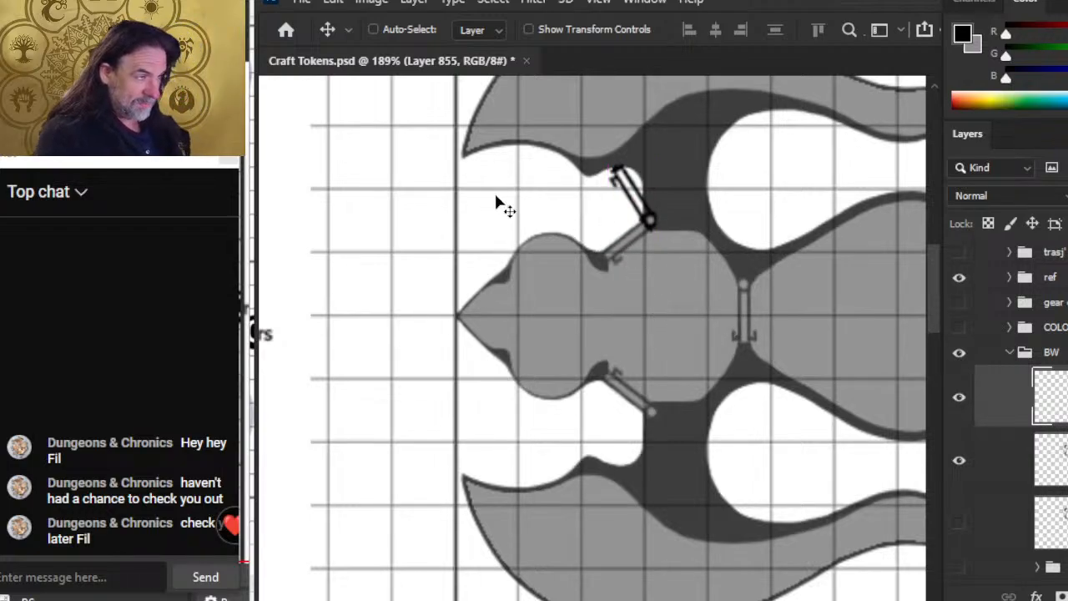
Sketch a rough test curve past the ship's head, undo it, and delete the rotated bar copy's layer
key(b)
mouse_move(672, 271)
mouse_down()
mouse_move(596, 210)
mouse_move(417, 203)
mouse_move(488, 229)
mouse_up()
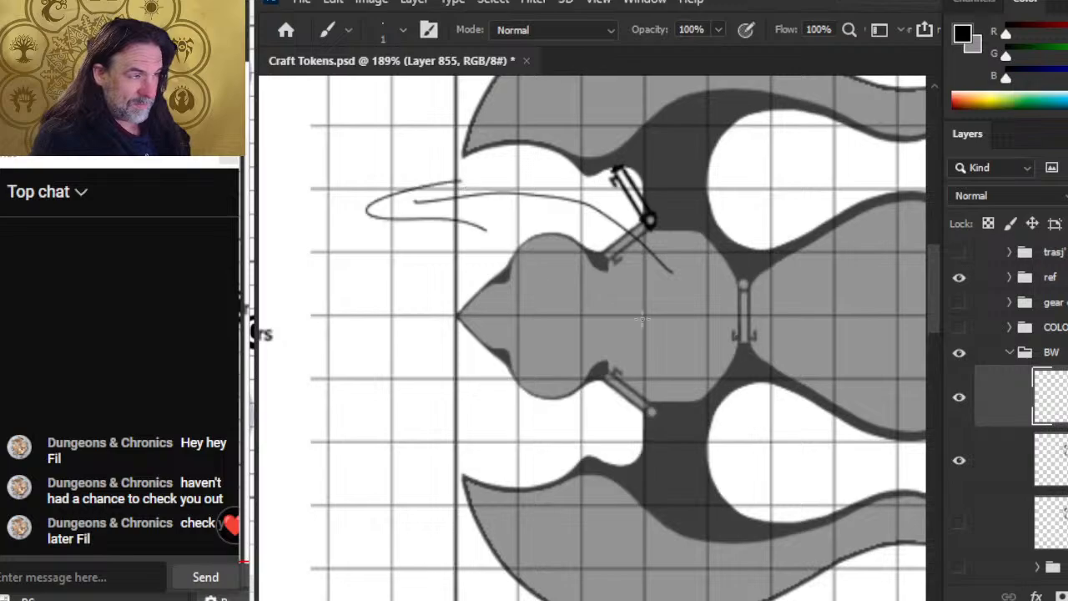
key(ctrl+z)
key(ctrl+z)
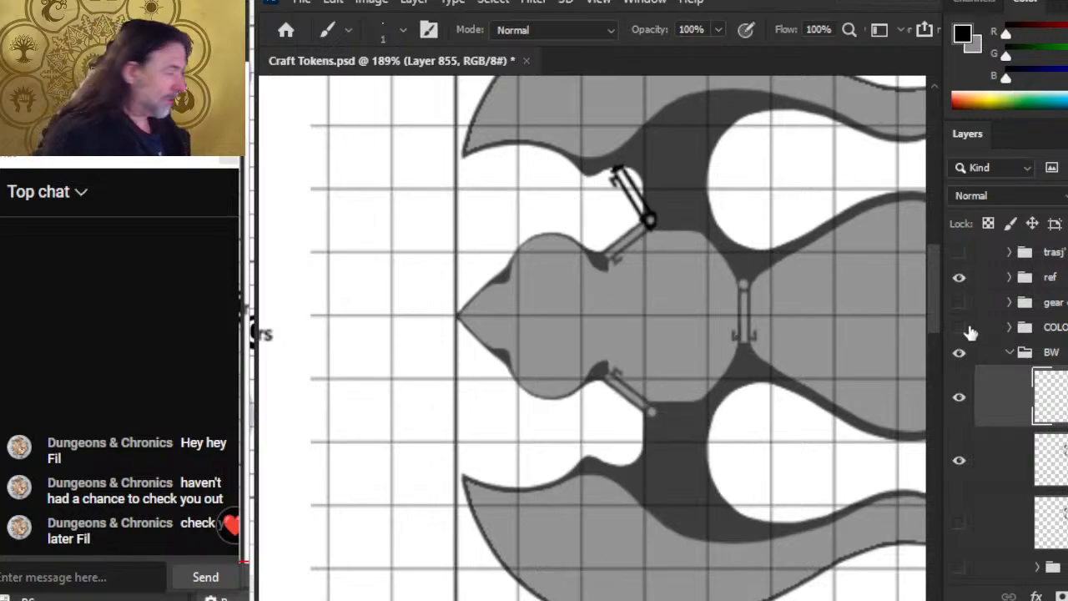
key(Delete)
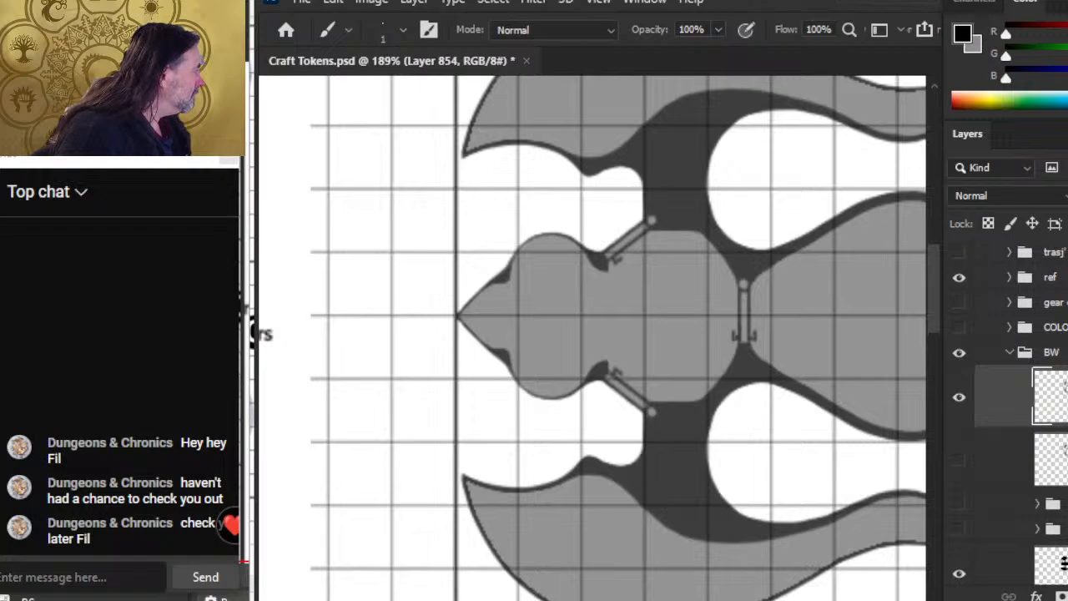
Restore the Layer 854 line art to full opacity and review the whole ship over its silhouette
key(z)
drag(827, 352, 774, 361)
drag(823, 419, 612, 295)
drag(719, 267, 781, 301)
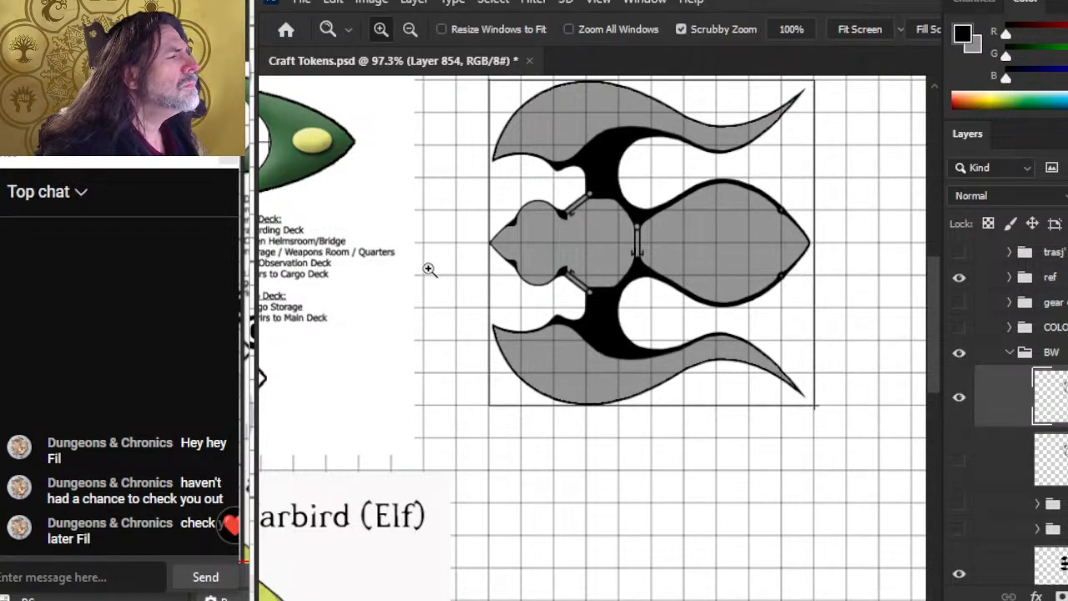
Check Layer 851 copy against the visible ship artwork and move that old layer into the trasj' group
drag(584, 235, 476, 242)
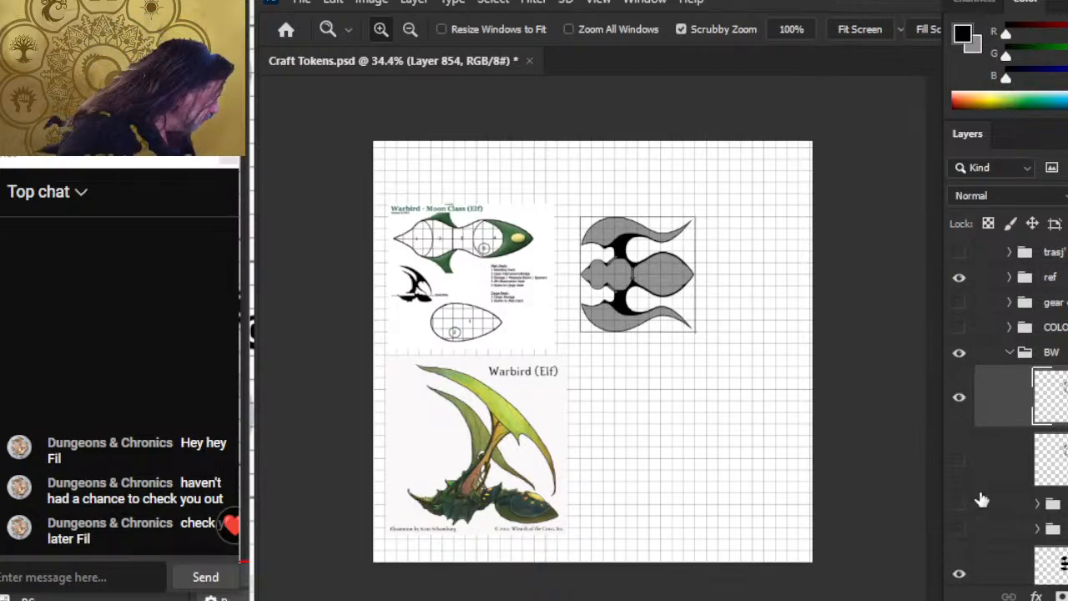
click(958, 458)
click(960, 458)
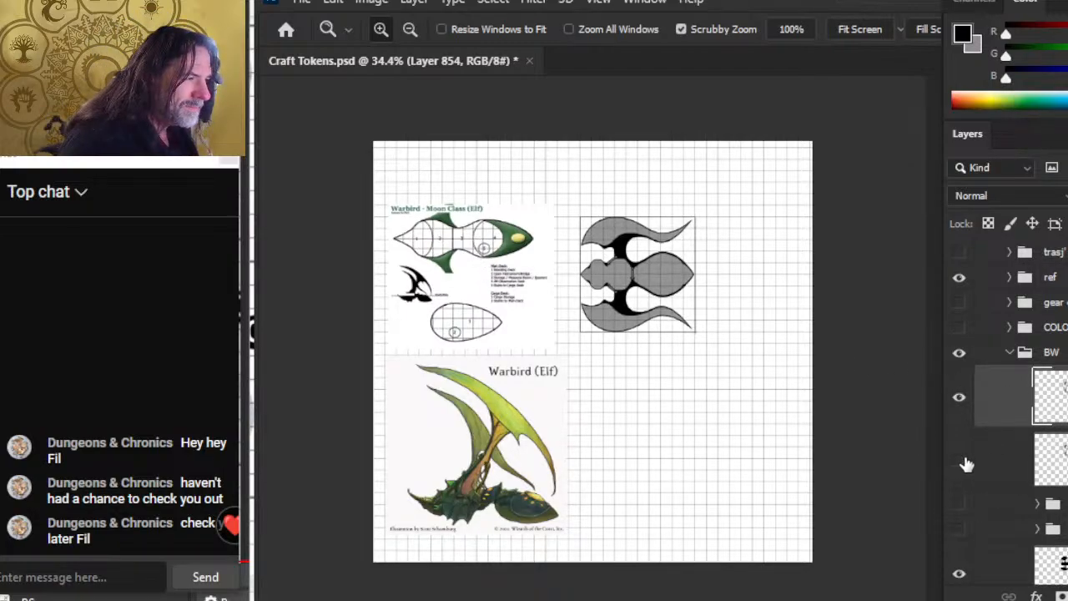
click(1002, 482)
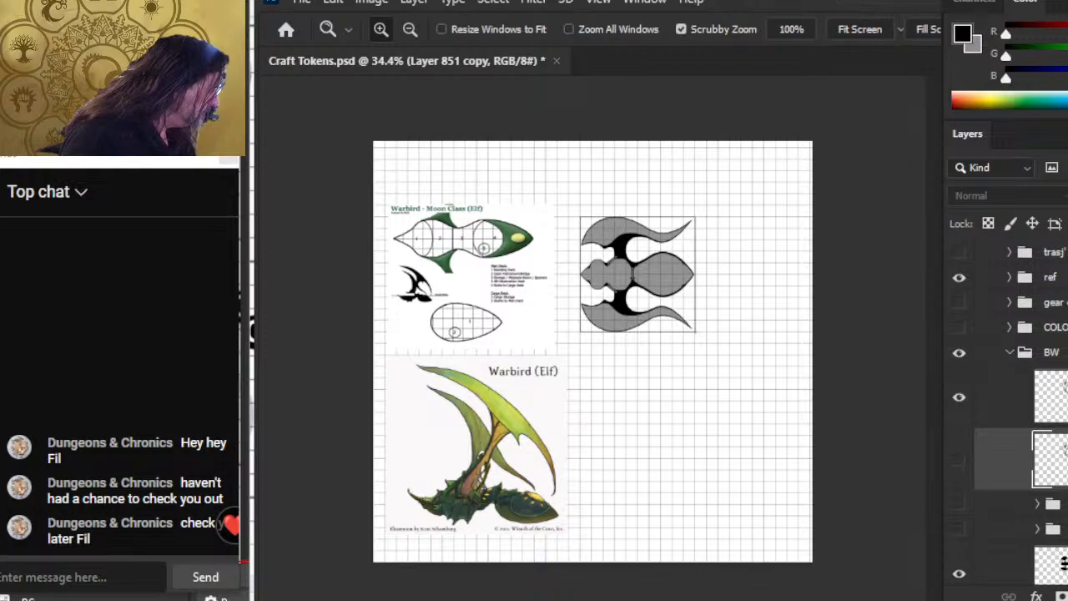
click(959, 398)
click(959, 399)
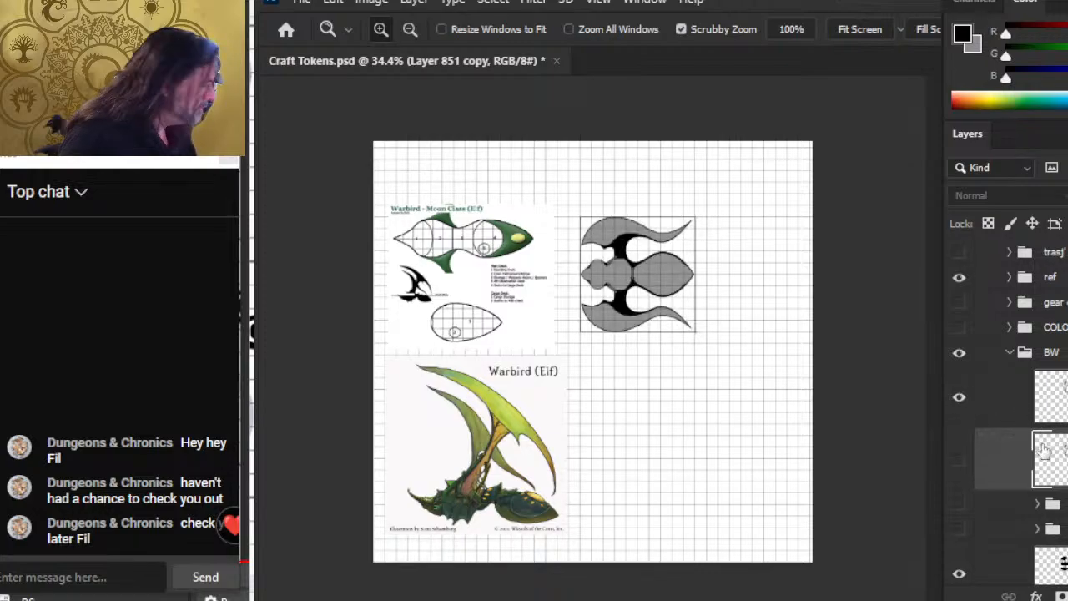
drag(1001, 459, 1002, 253)
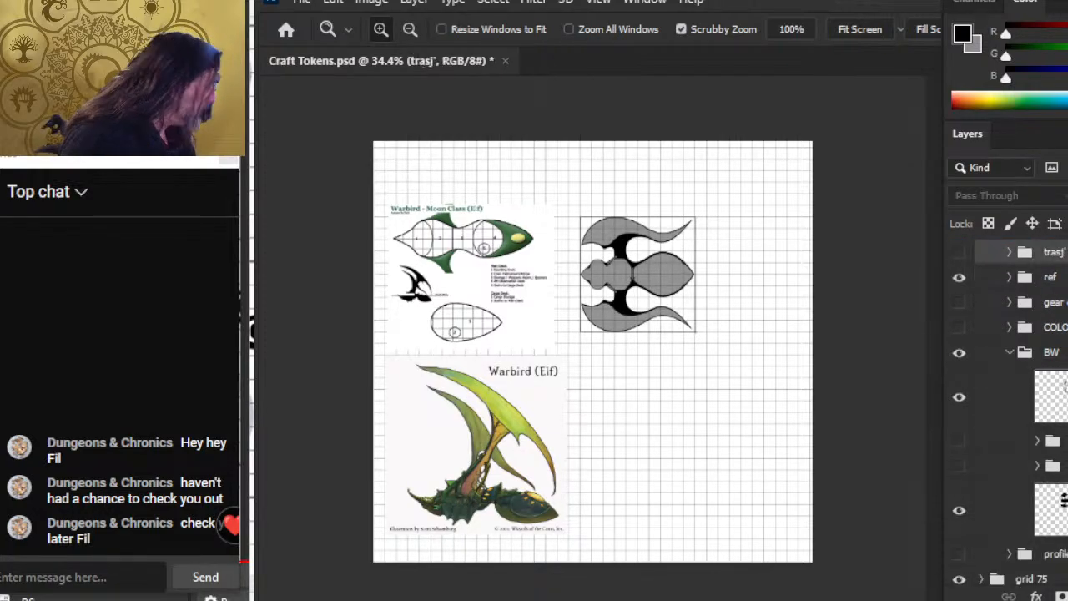
Compare the earlier line-art group with the grey silhouette, then hide it and show Layer 854 again
click(959, 467)
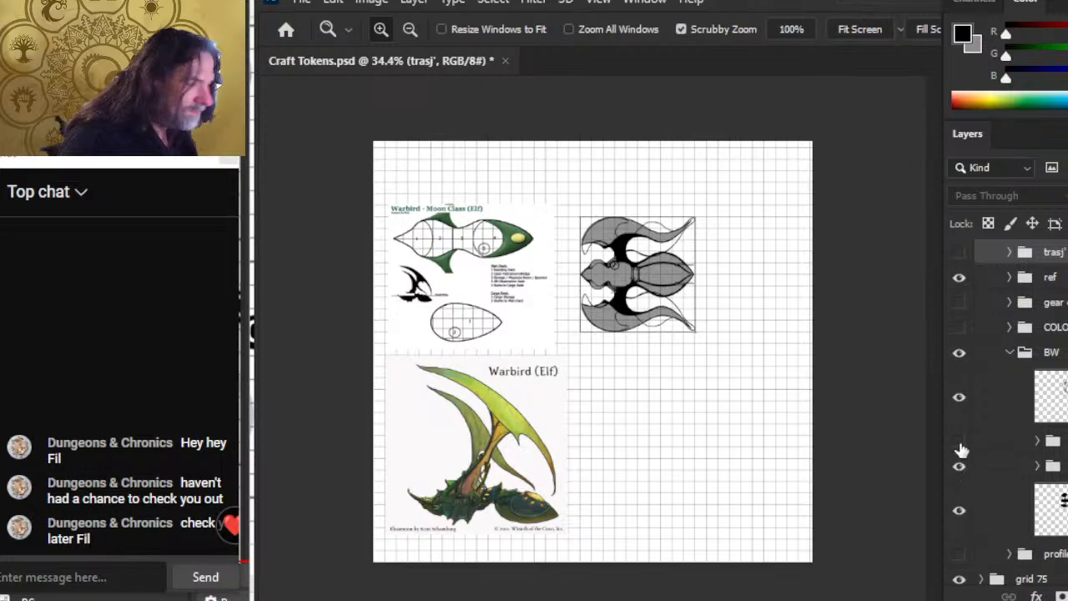
click(959, 398)
drag(625, 285, 683, 361)
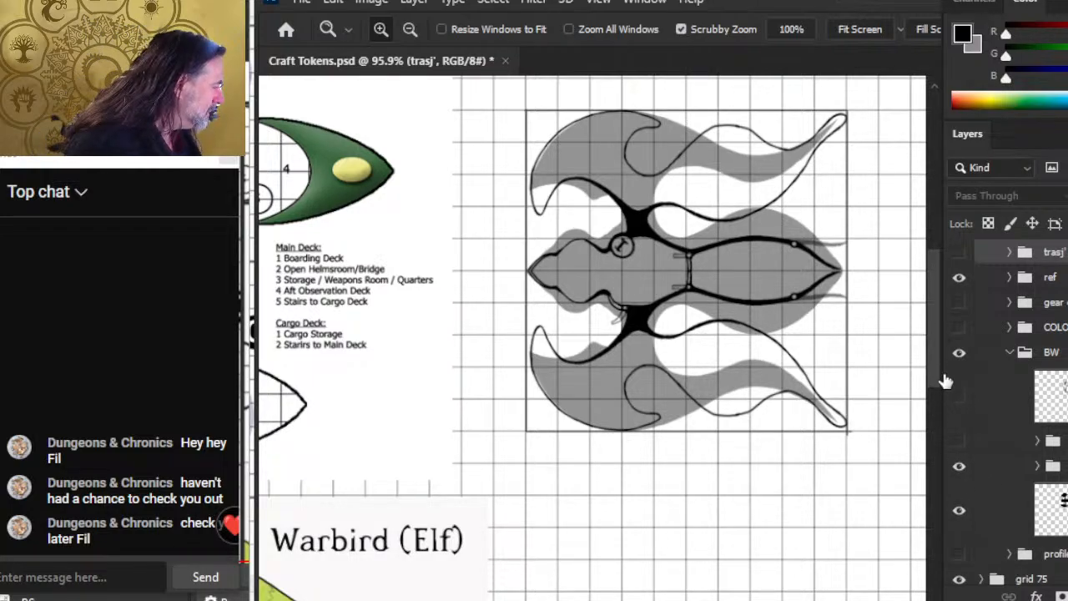
click(959, 469)
click(978, 413)
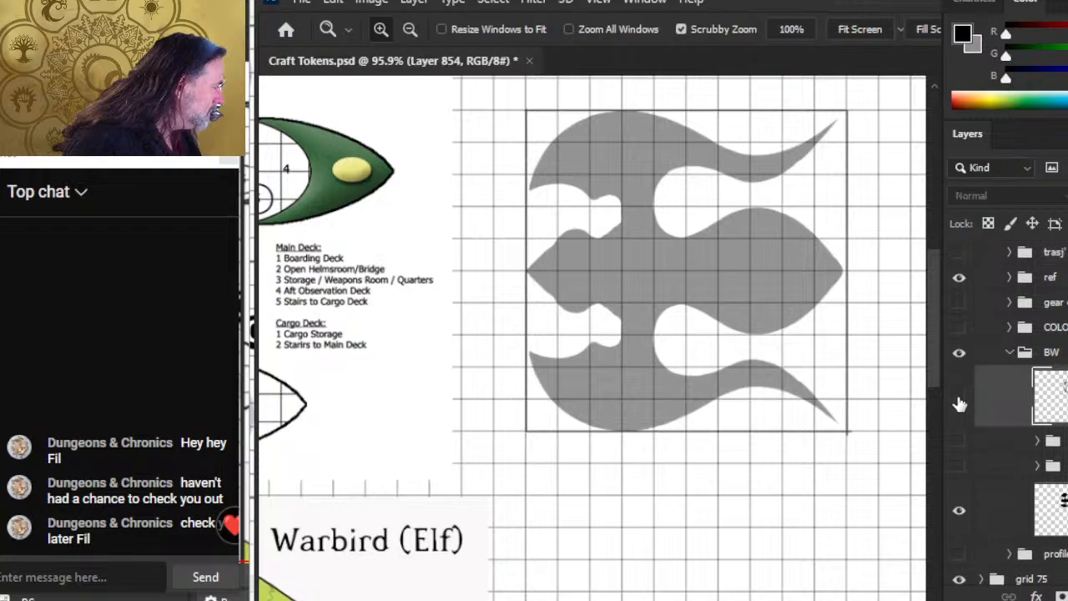
click(959, 399)
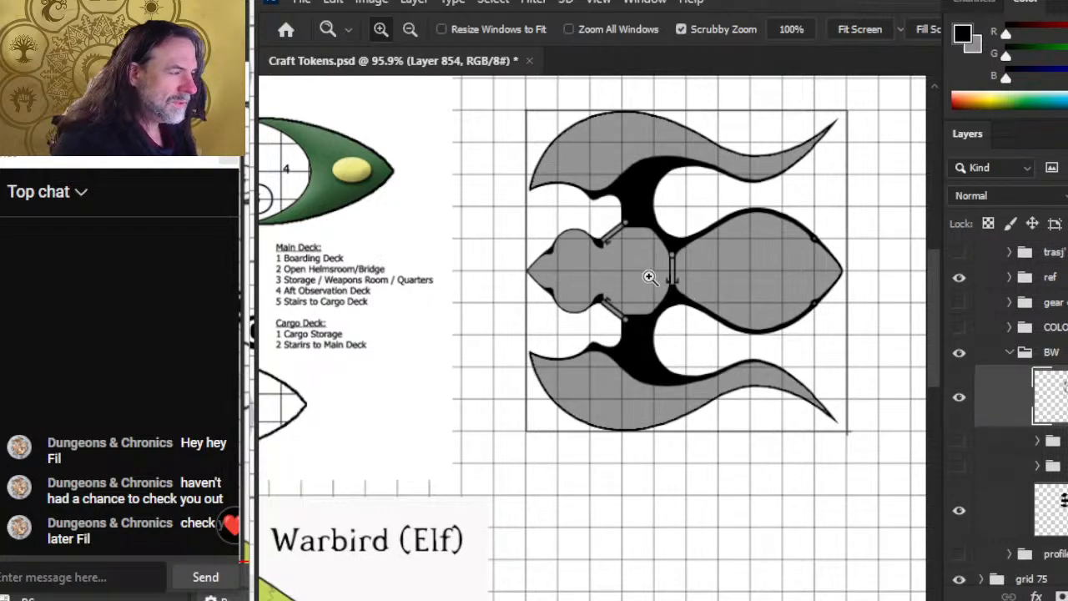
Lasso the vertical hinged bar between the octagonal hull and the large oval section and copy it onto a new layer
drag(649, 277, 710, 353)
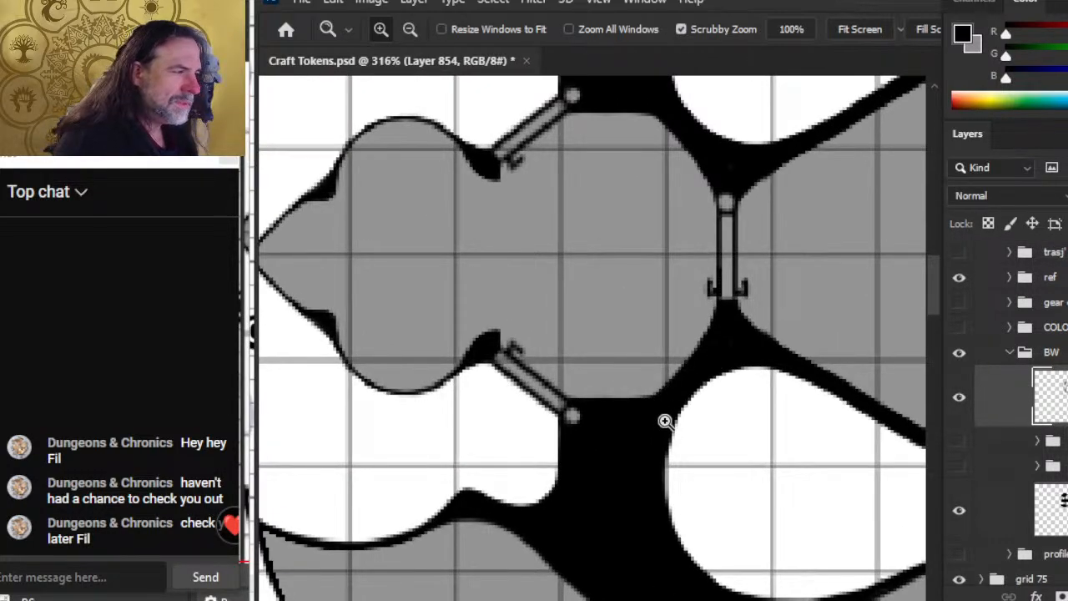
key(l)
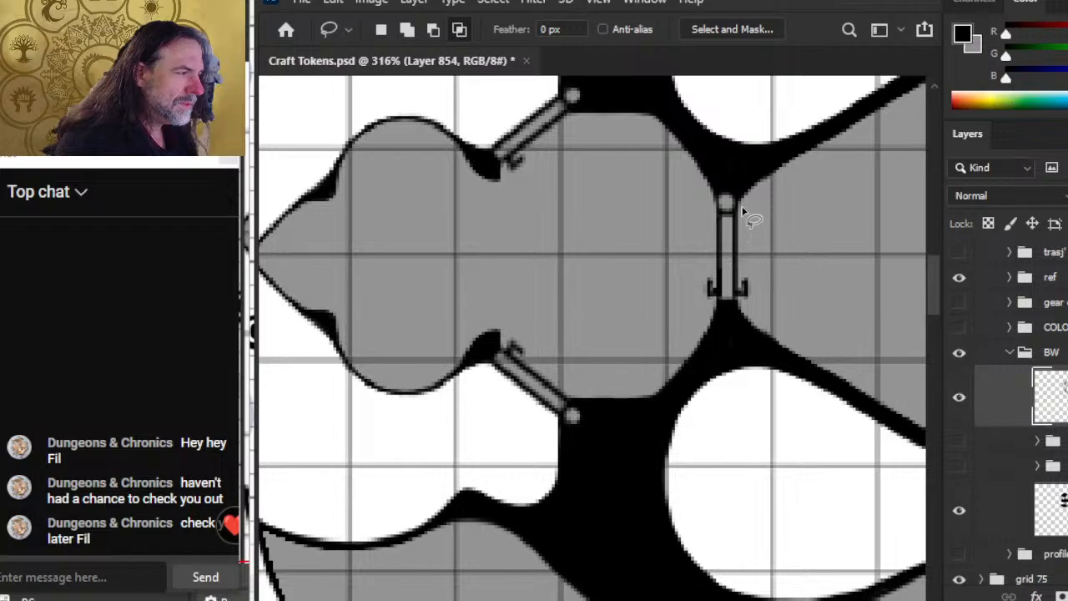
mouse_move(733, 182)
mouse_down()
mouse_move(707, 307)
mouse_move(772, 218)
mouse_move(736, 182)
mouse_up()
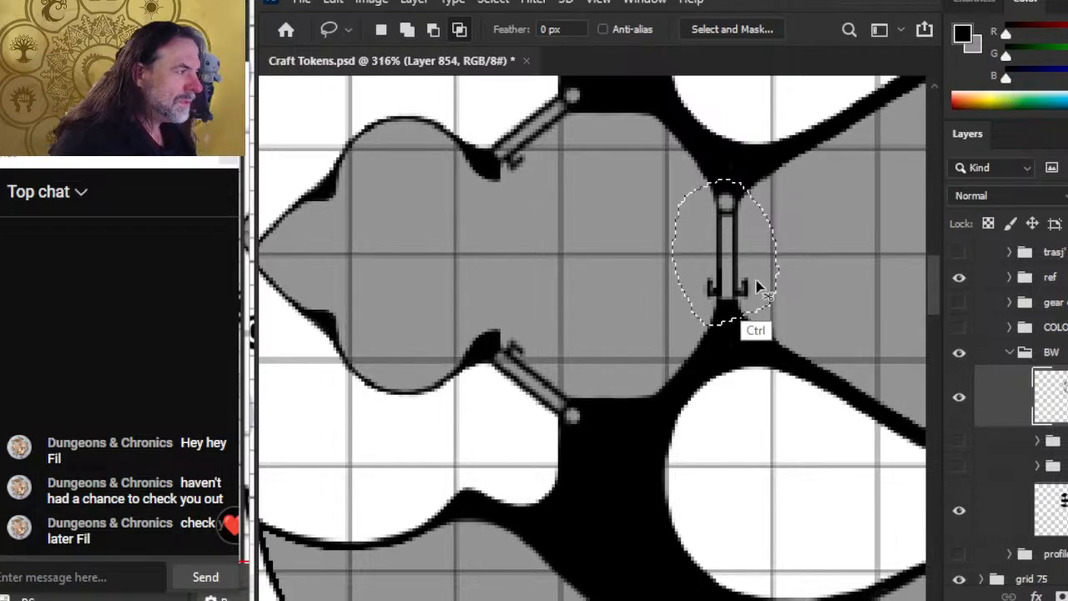
key(ctrl+shift+j)
Flip the copied bar vertically and nudge it down so it lines up with the original bar
right_click(691, 233)
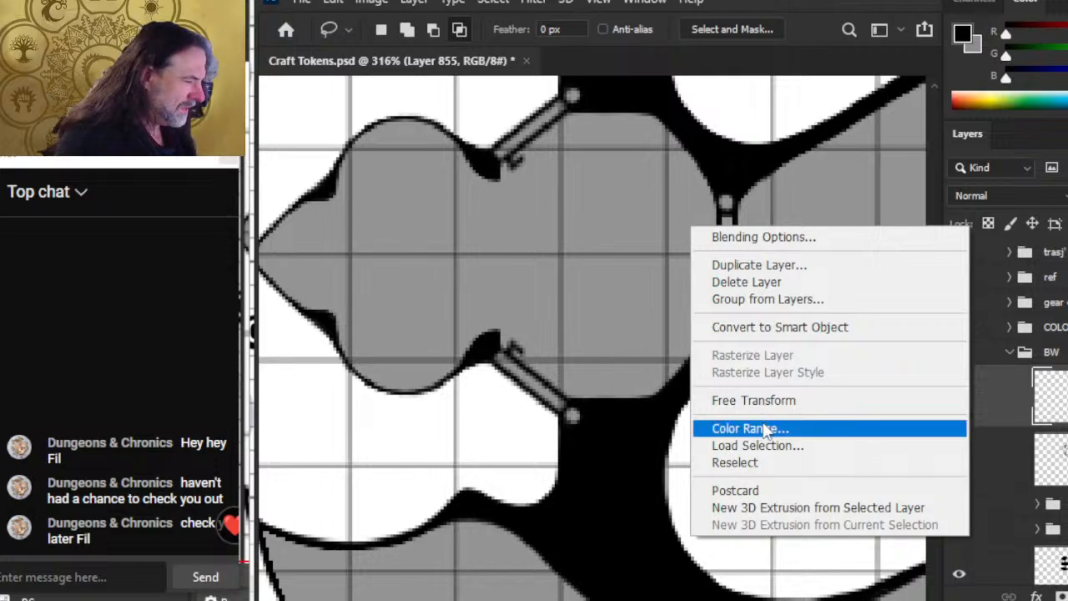
click(755, 401)
right_click(673, 288)
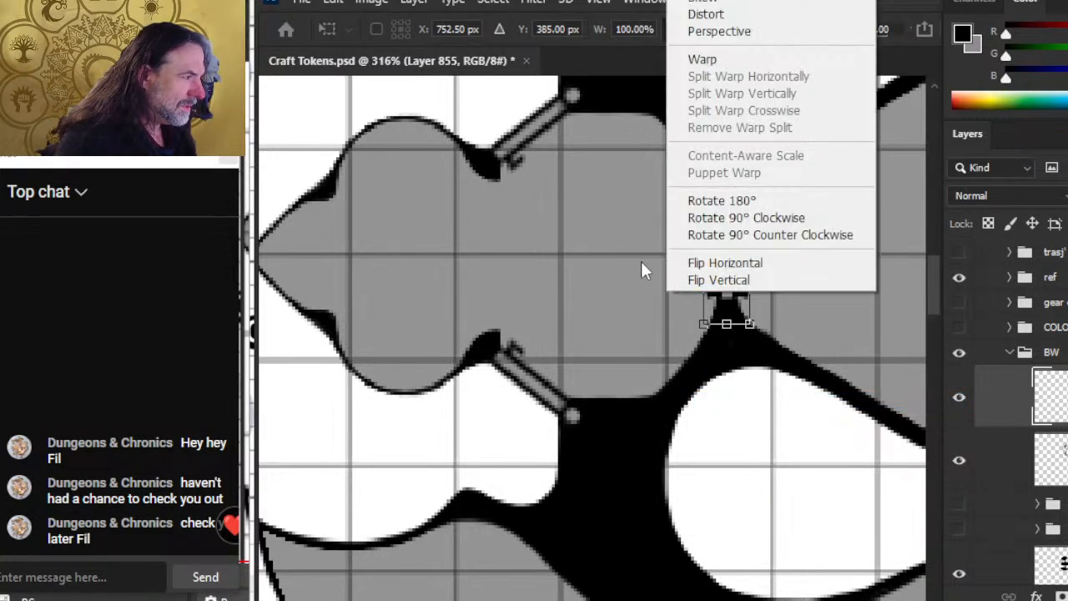
click(734, 280)
key(Return)
key(v)
key(Down)
key(Down)
key(Down)
key(Up)
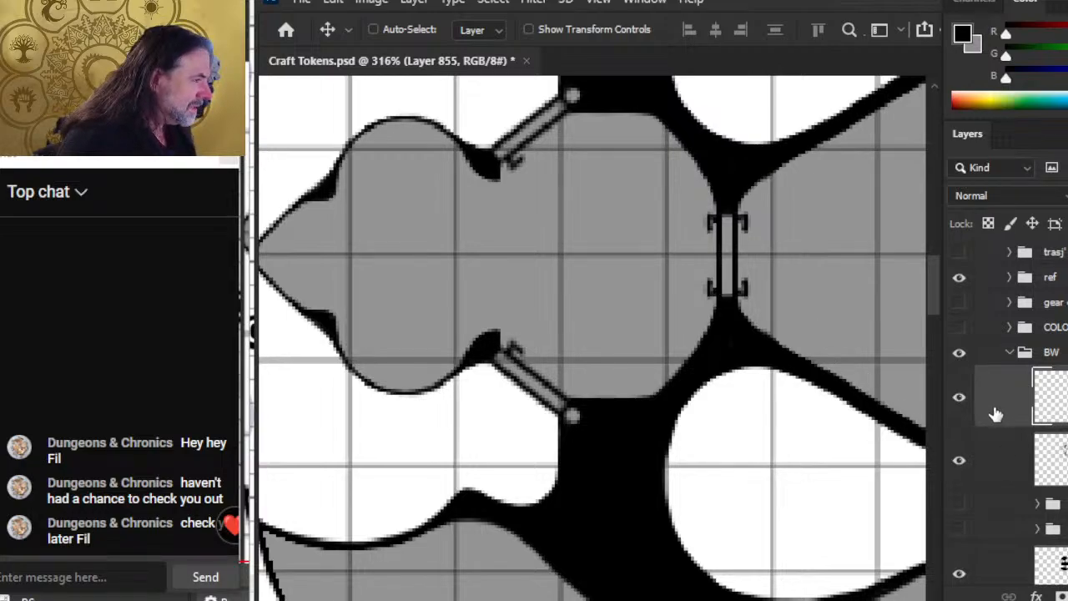
On Layer 854, erase the black below the vertical bar so the lower ring can show, checking against the flipped copy
click(960, 399)
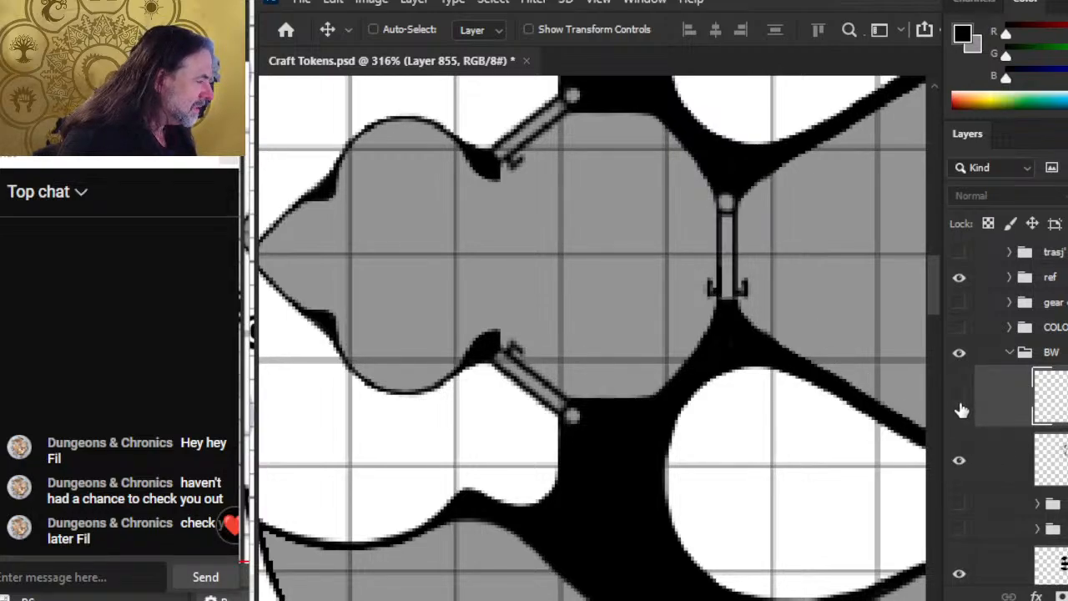
click(1007, 471)
key(e)
key(bracketleft)
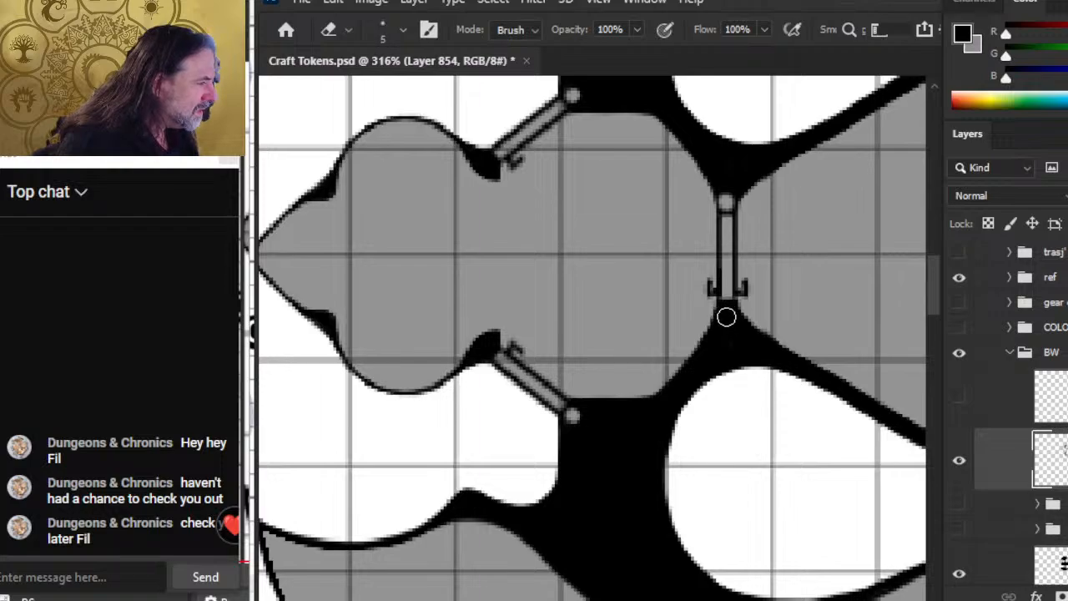
drag(727, 314, 728, 329)
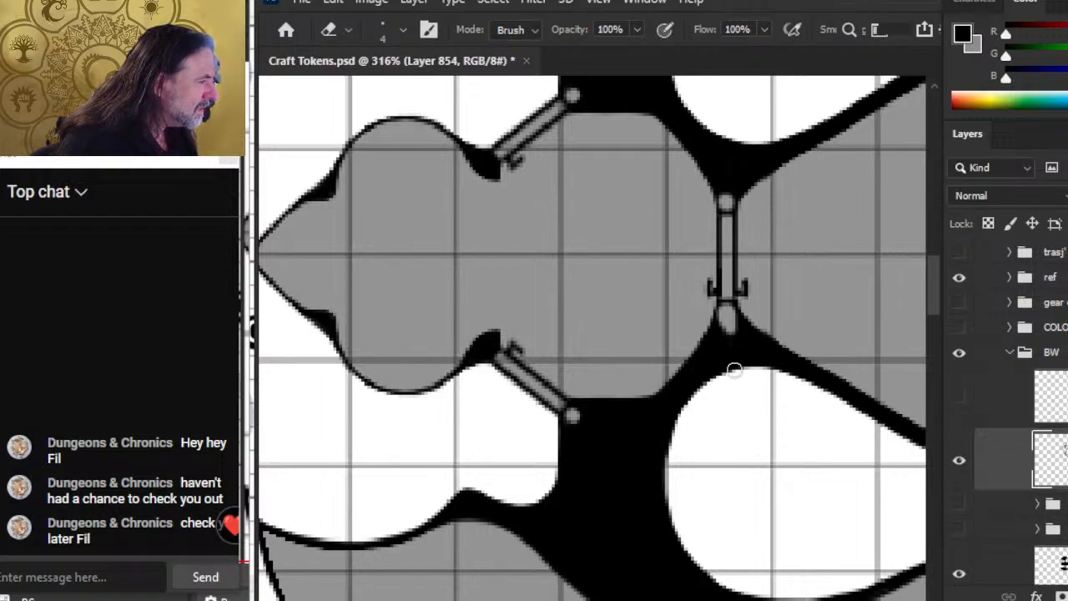
click(960, 399)
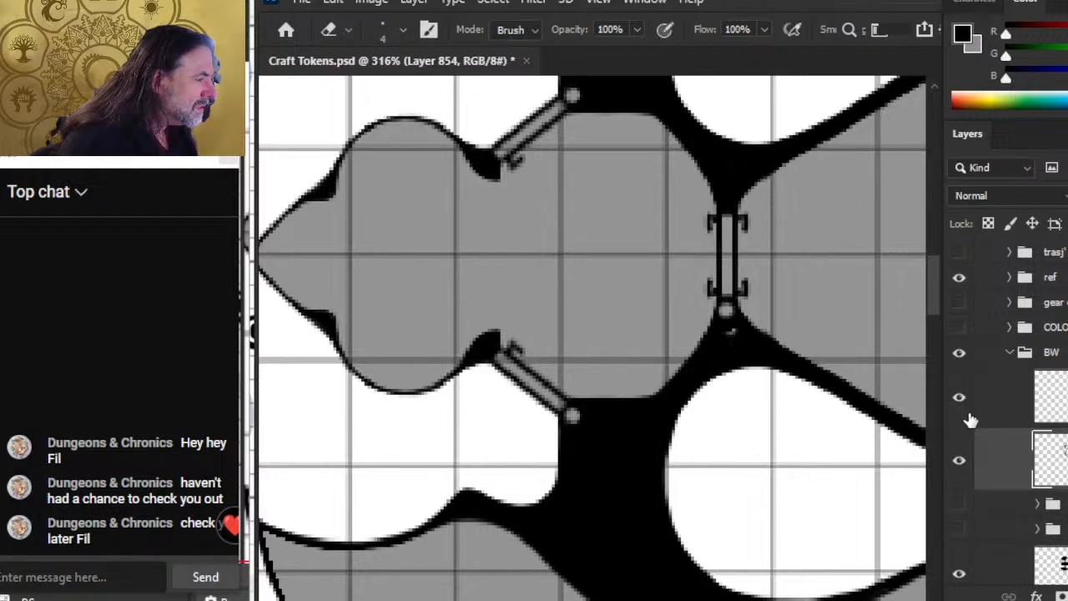
key(b)
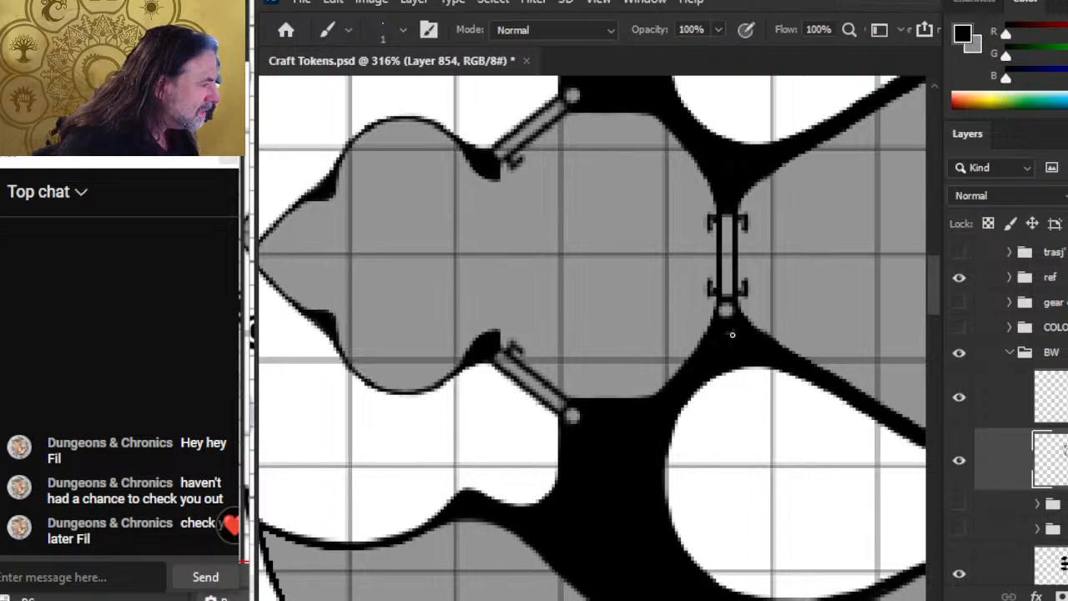
Clean up the rings at both ends of the vertical bar and merge Layer 855 down into Layer 854
click(1006, 398)
key(e)
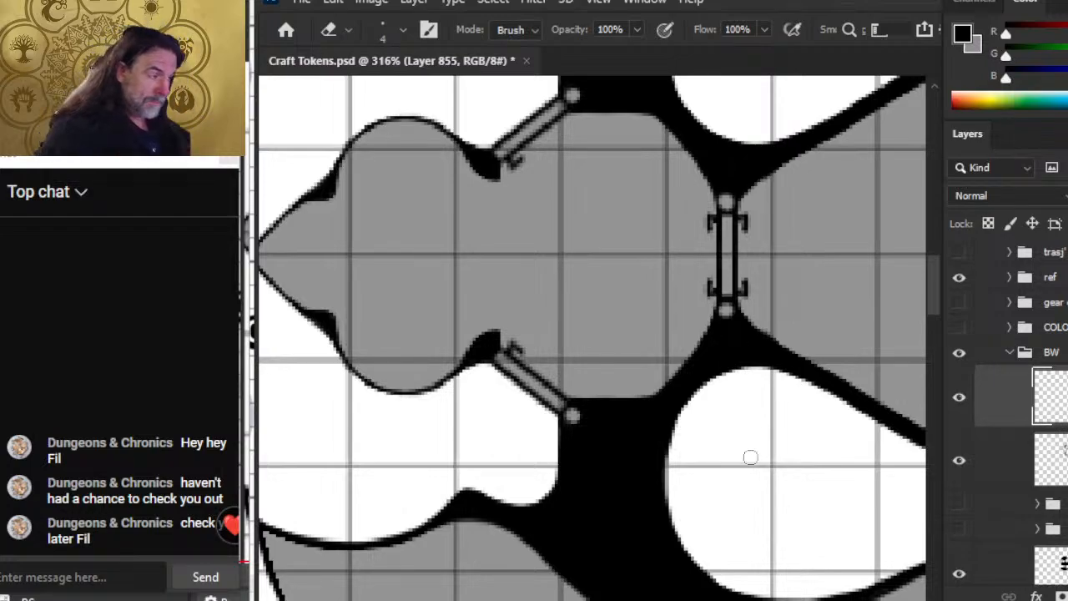
click(960, 399)
click(959, 399)
click(997, 465)
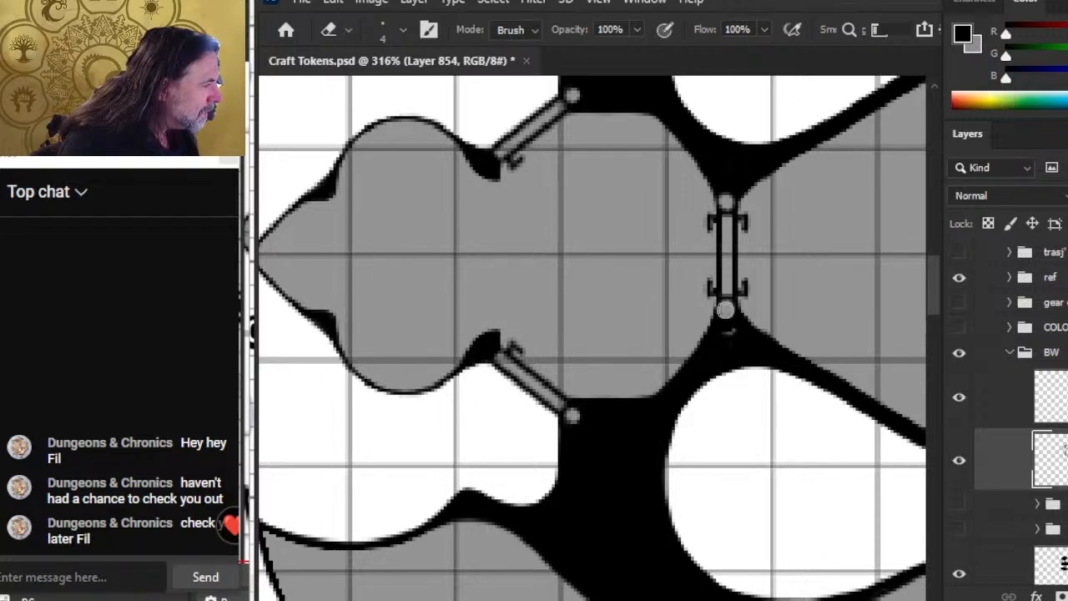
key(b)
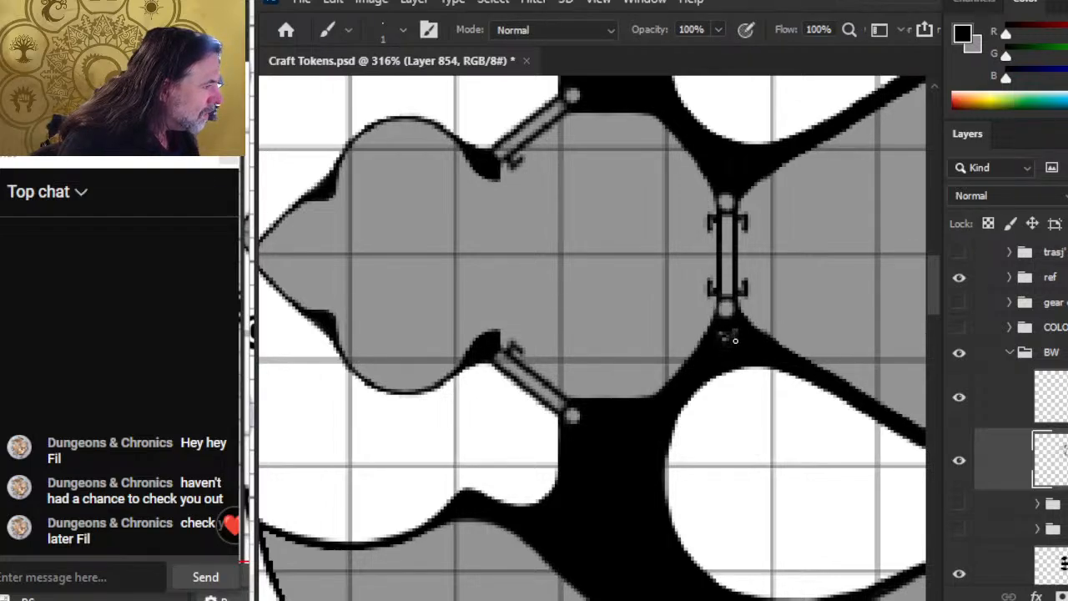
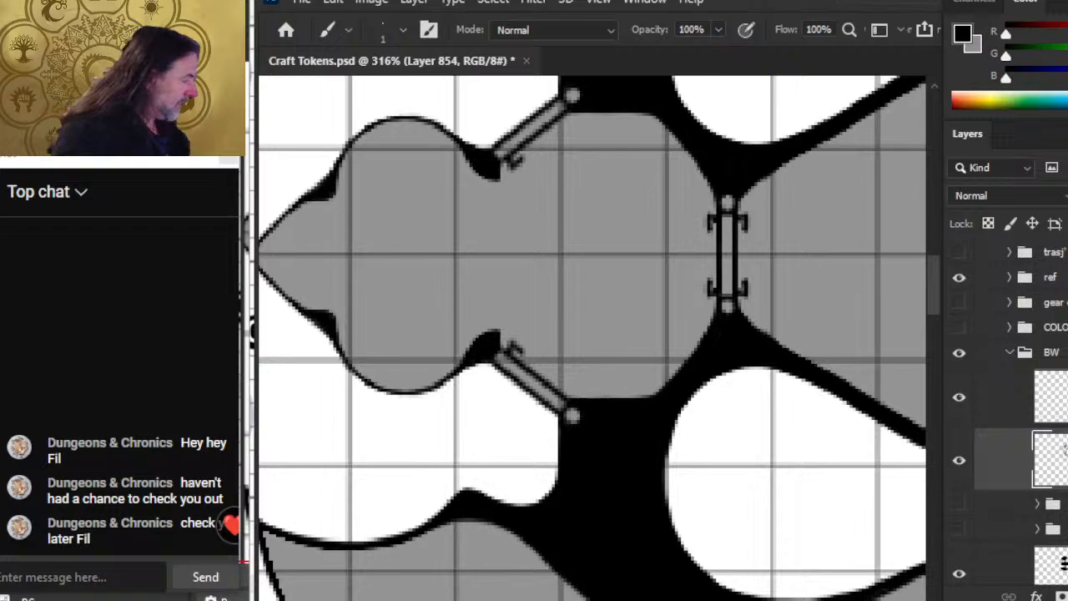
right_click(1031, 400)
click(990, 522)
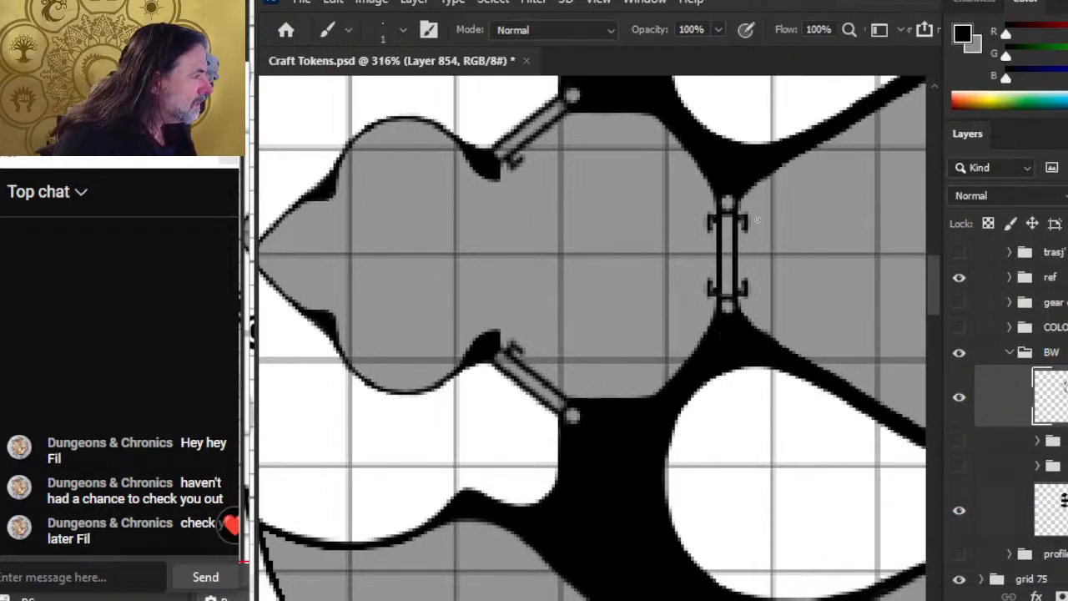
Erase the hooks on both sides of the vertical bar's upper and lower ends
key(l)
key(e)
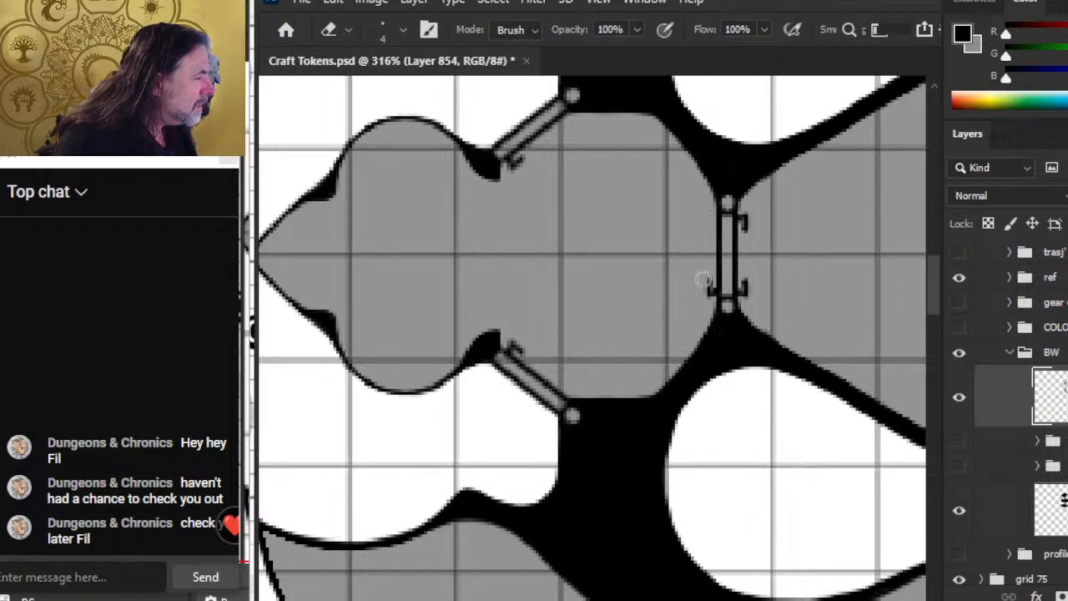
mouse_move(703, 275)
mouse_down()
mouse_move(763, 292)
mouse_move(745, 219)
mouse_up()
Redraw the vertical bar's straight side lines with a 1 px brush and clean up its lower ring
key(b)
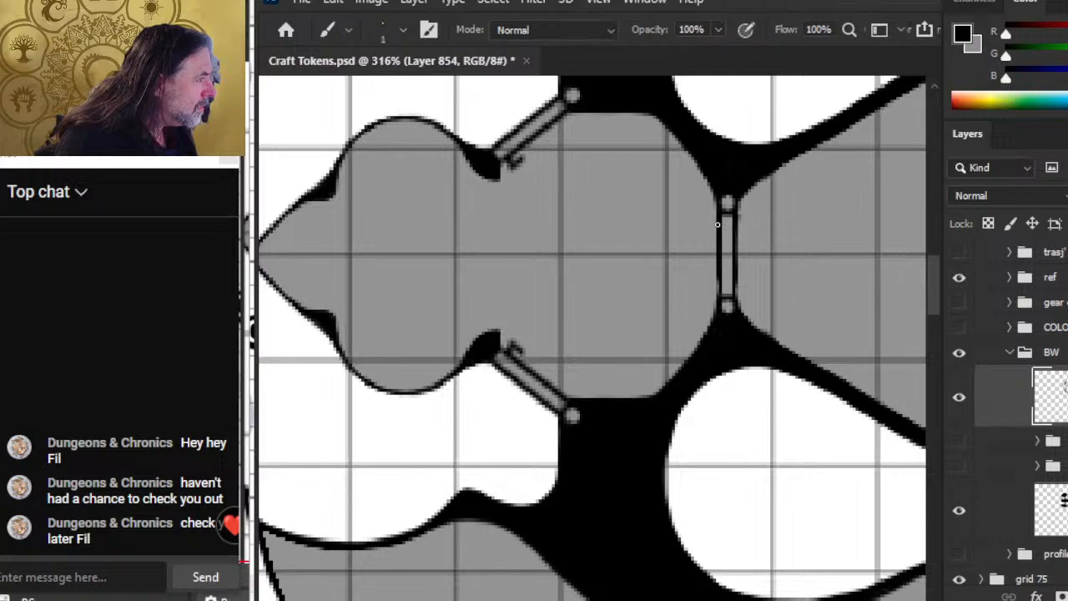
shift+click(720, 292)
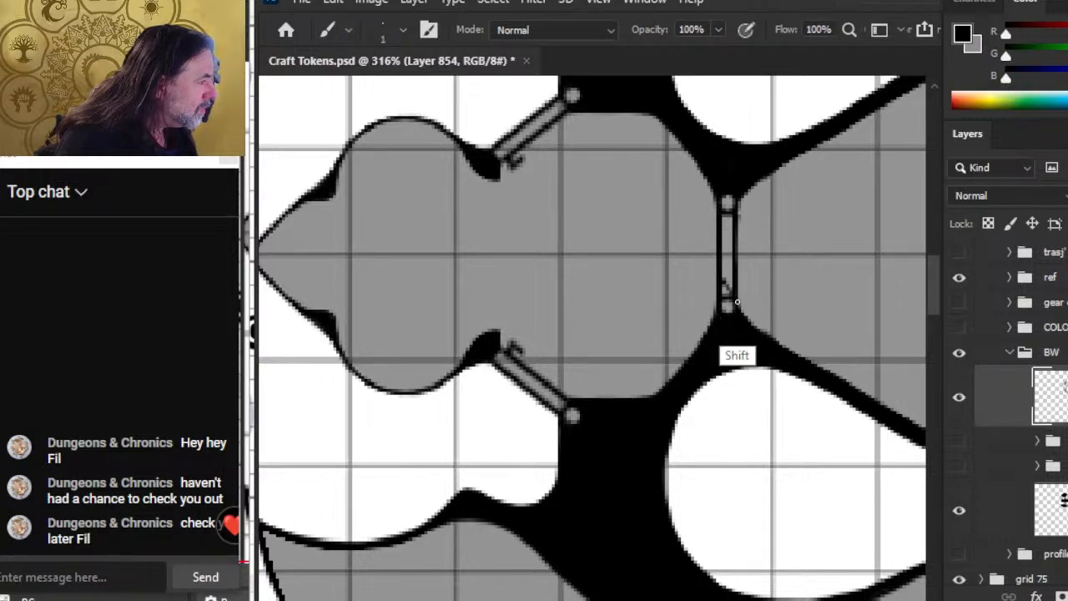
key(ctrl+z)
shift+click(734, 300)
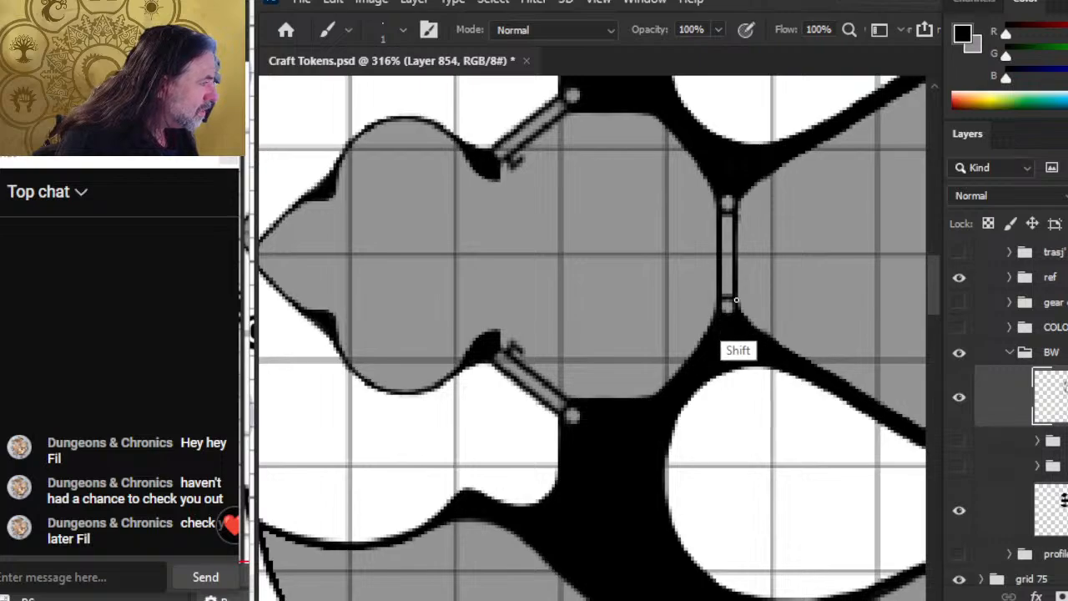
key(e)
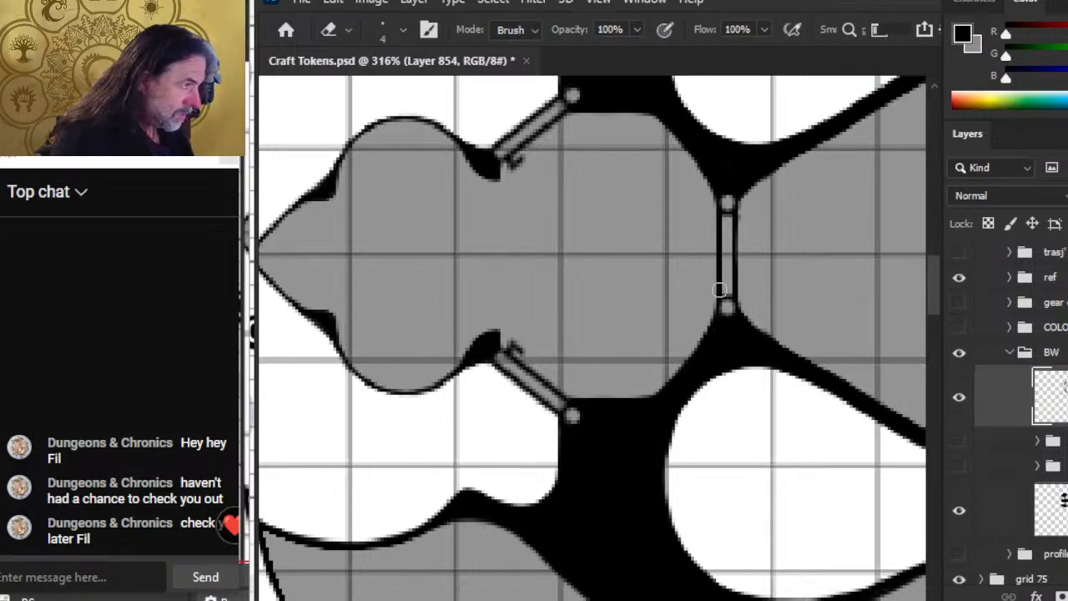
Draw a short 1 px line straight across the middle of the vertical bar
key(b)
mouse_move(719, 255)
mouse_down()
mouse_move(731, 255)
mouse_move(721, 254)
mouse_up()
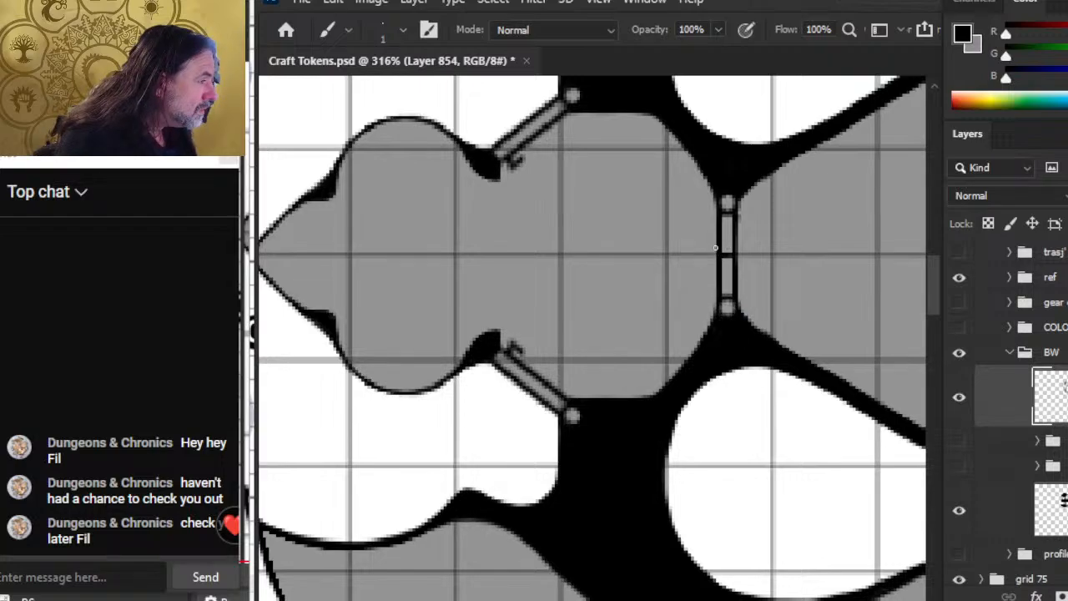
Try to draw small hook-shaped handles freehand on the left edge of the vertical bar, above and below its midline
key(e)
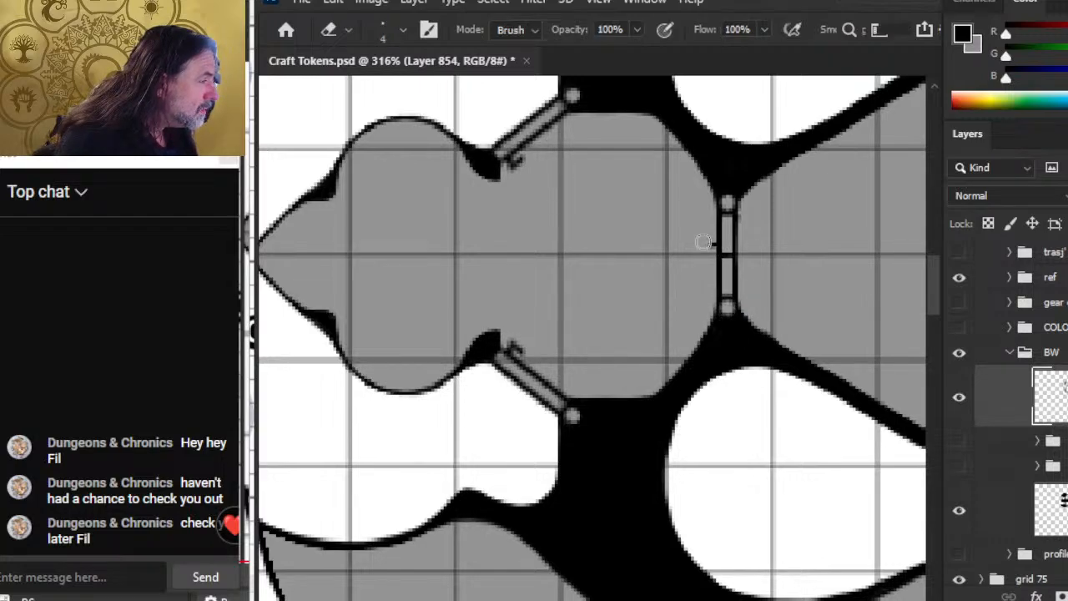
key(b)
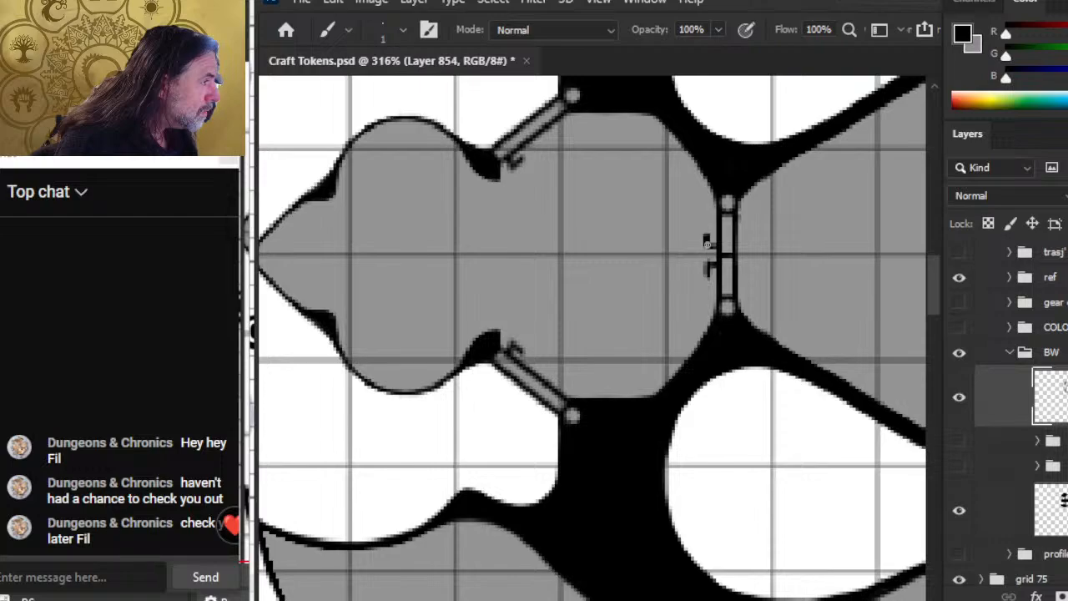
key(e)
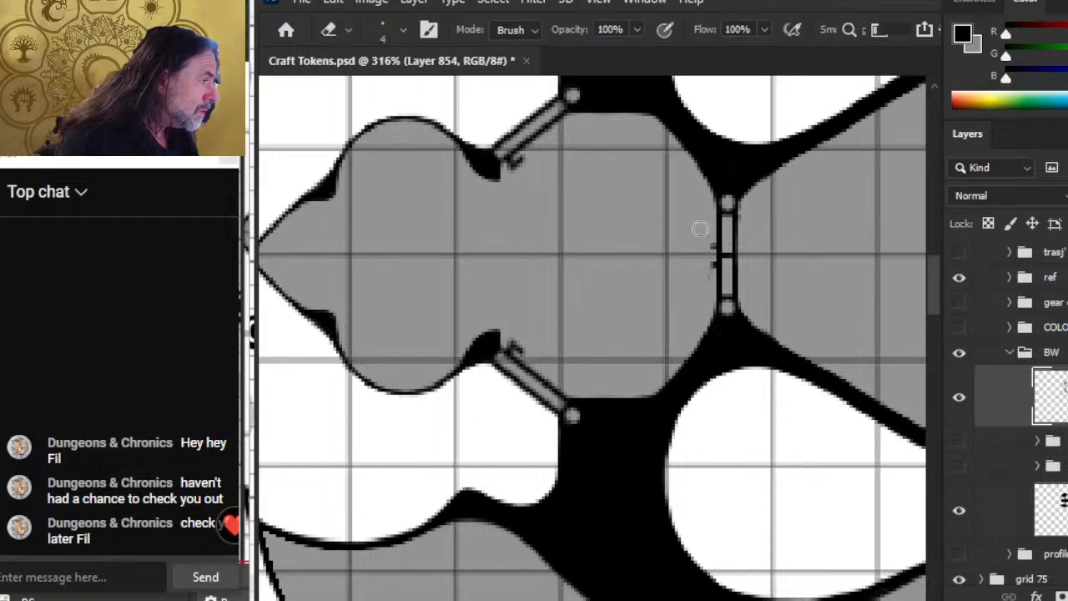
key(b)
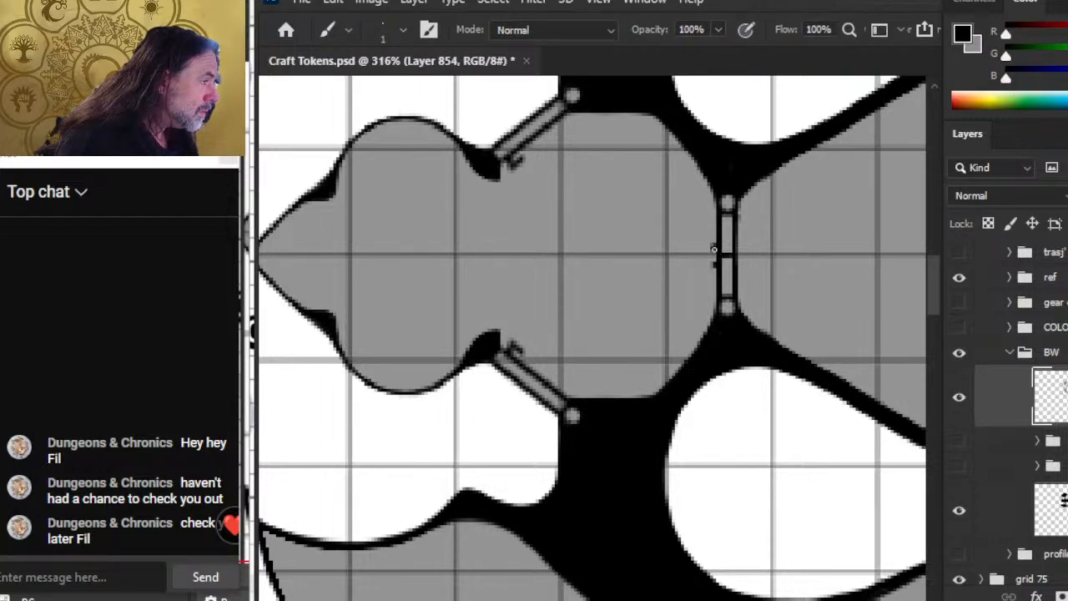
key(e)
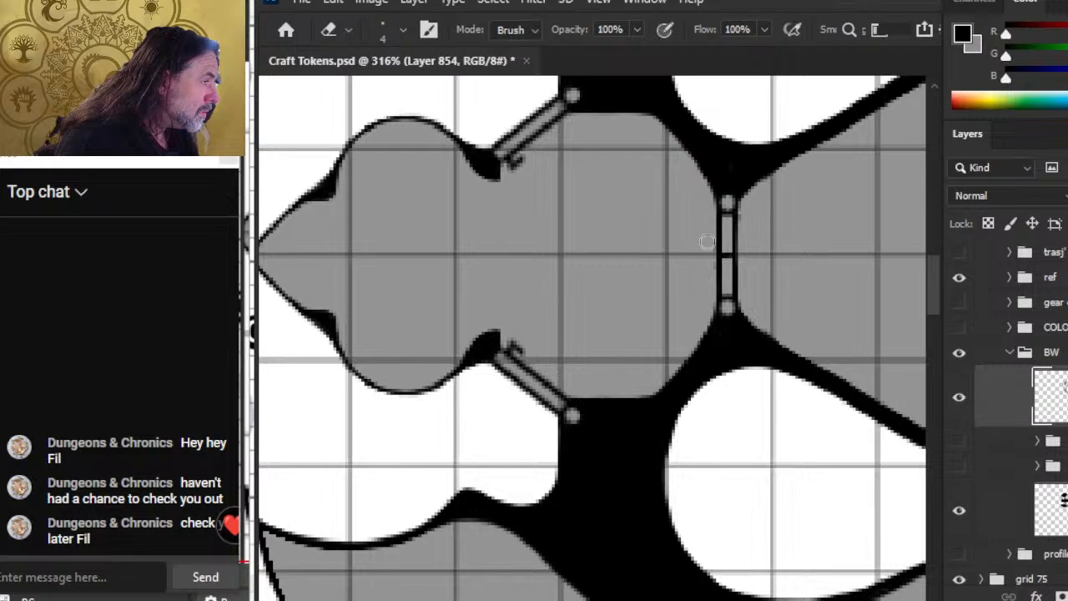
key(b)
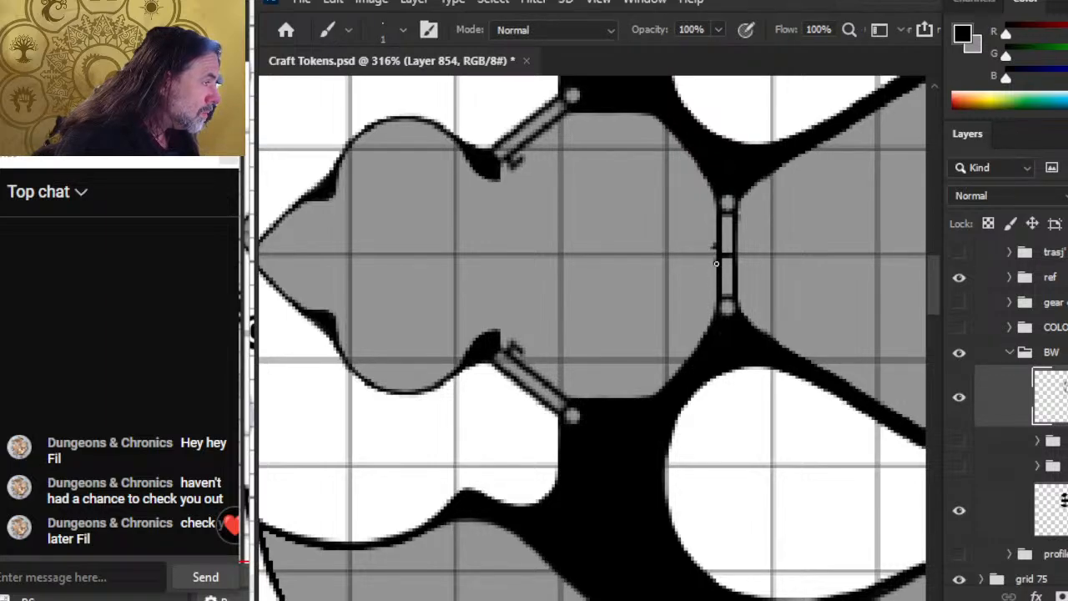
key(e)
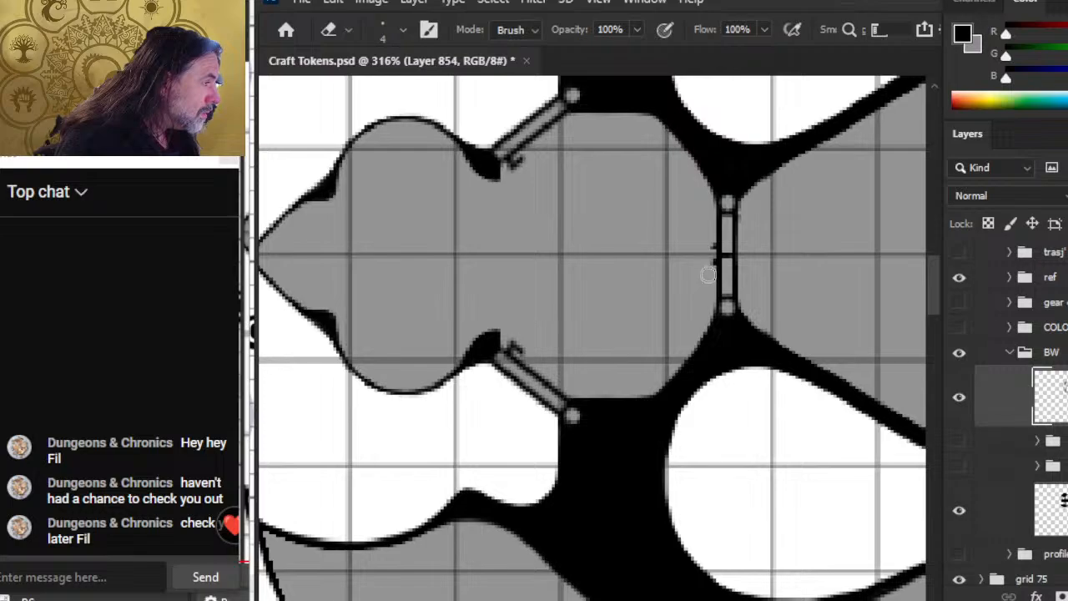
key(b)
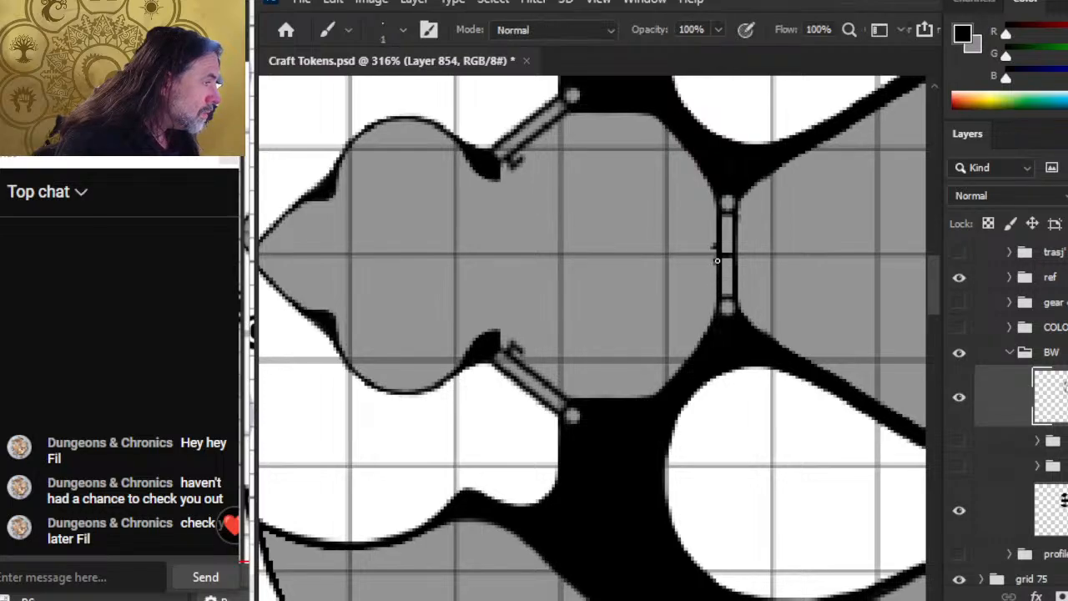
key(e)
key(b)
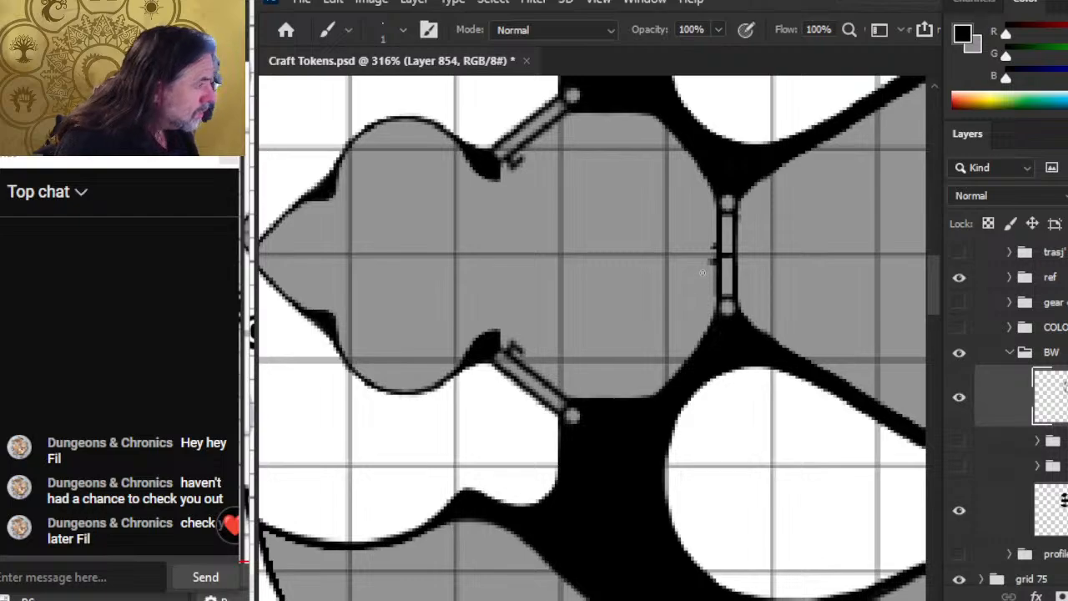
key(e)
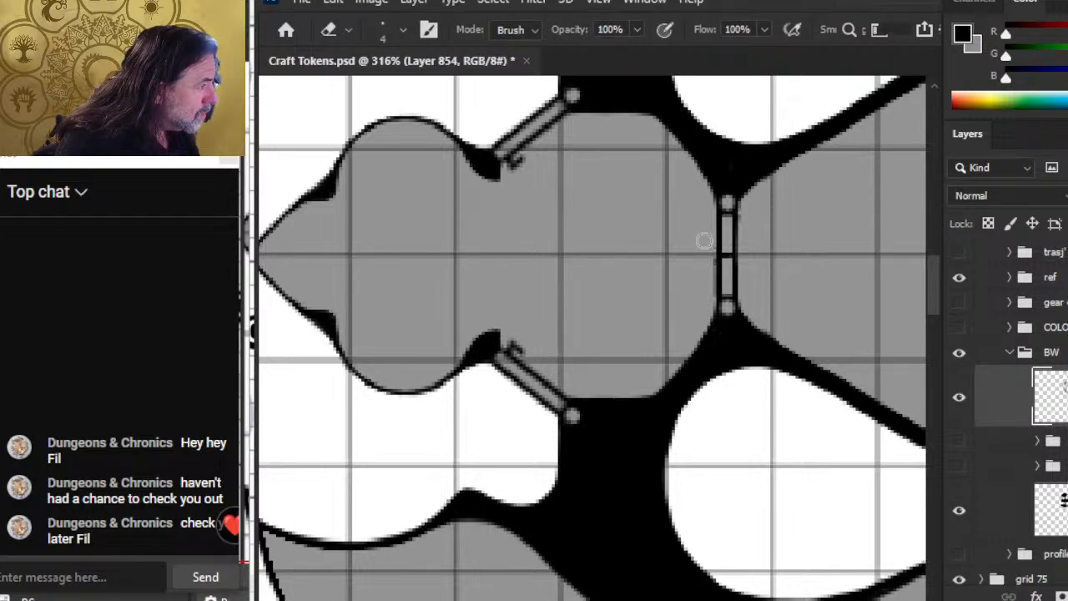
key(b)
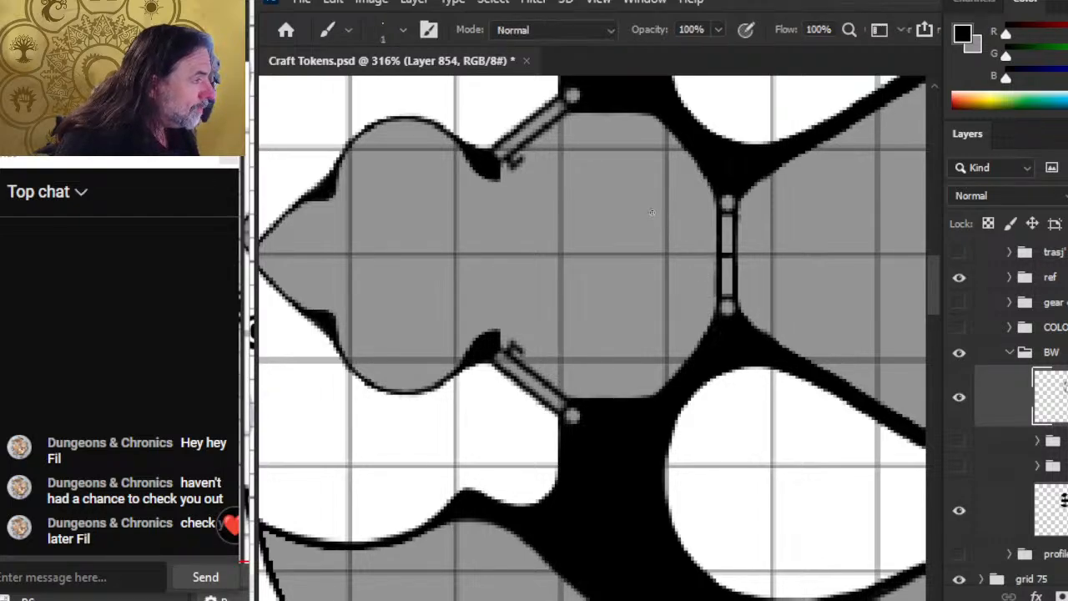
Draw a small hook in the empty gray area, trim it, and move it against the vertical bar's left edge above the midline
drag(651, 205, 653, 222)
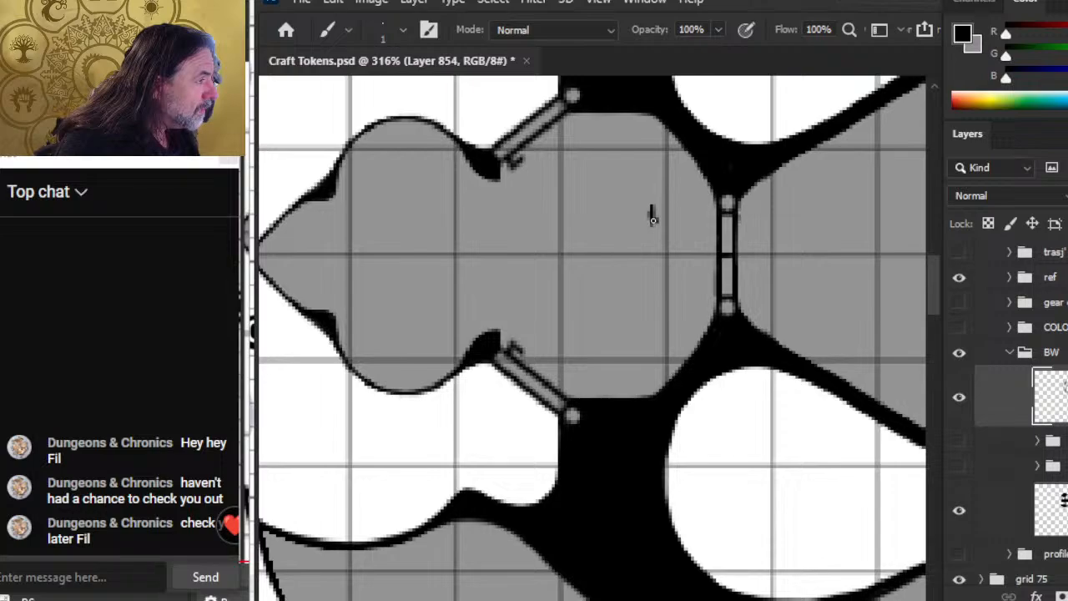
key(e)
click(654, 205)
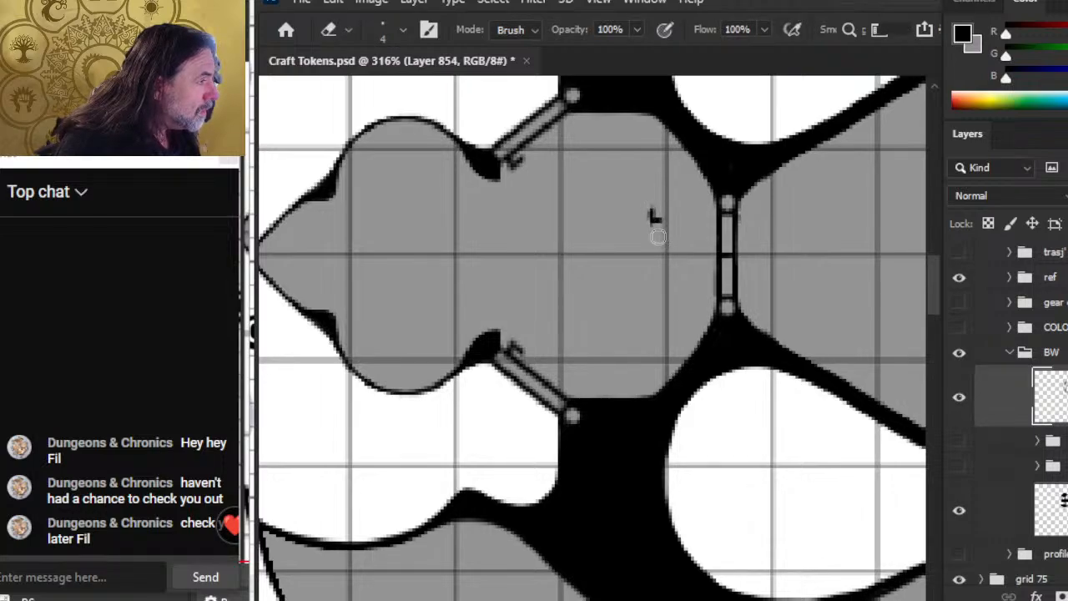
key(l)
mouse_move(668, 208)
mouse_down()
mouse_move(664, 197)
mouse_move(691, 242)
mouse_move(720, 247)
mouse_move(711, 241)
mouse_up()
key(v)
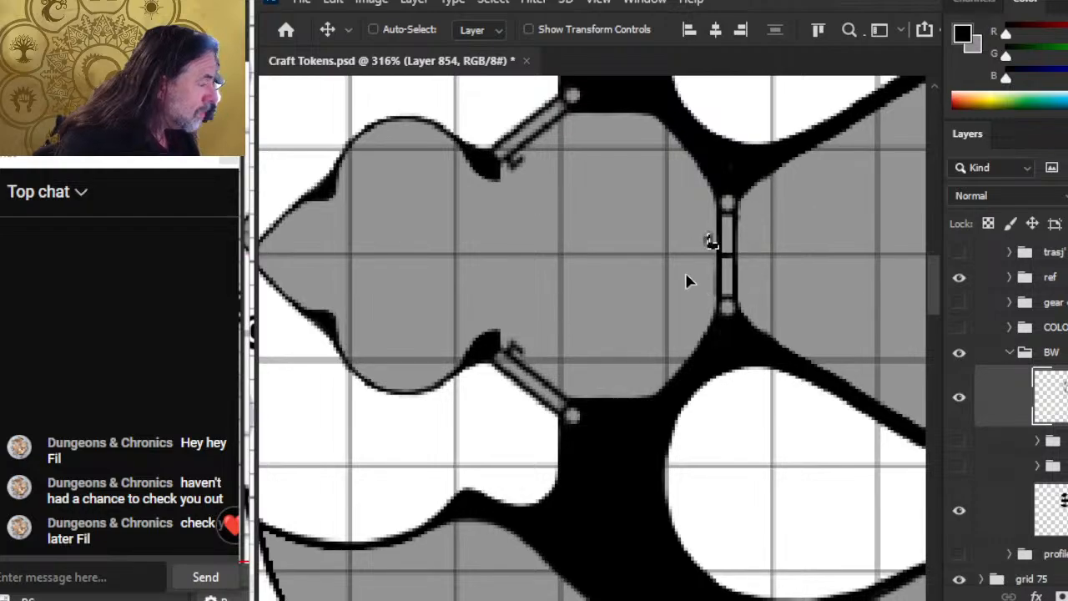
Duplicate the small hook onto a new layer and flip the copy vertically
key(ctrl)
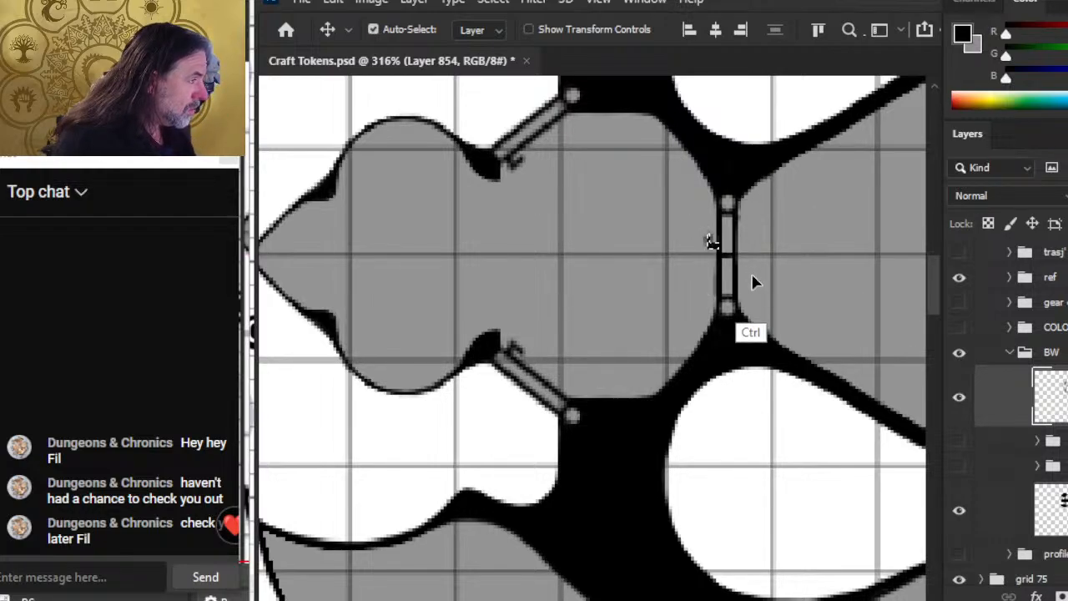
key(ctrl+j)
key(l)
right_click(678, 222)
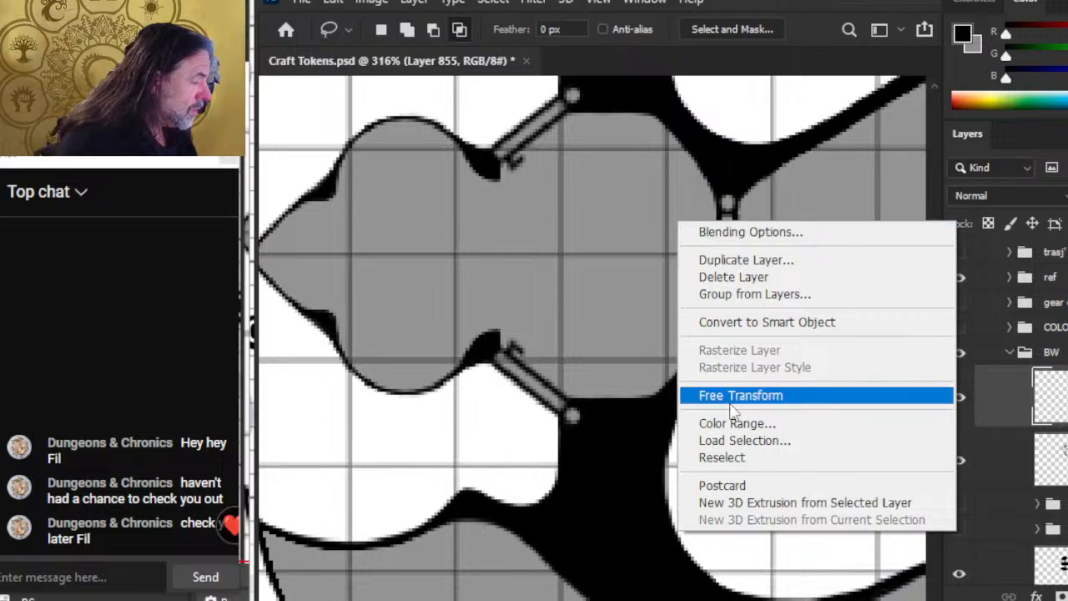
click(739, 398)
right_click(656, 215)
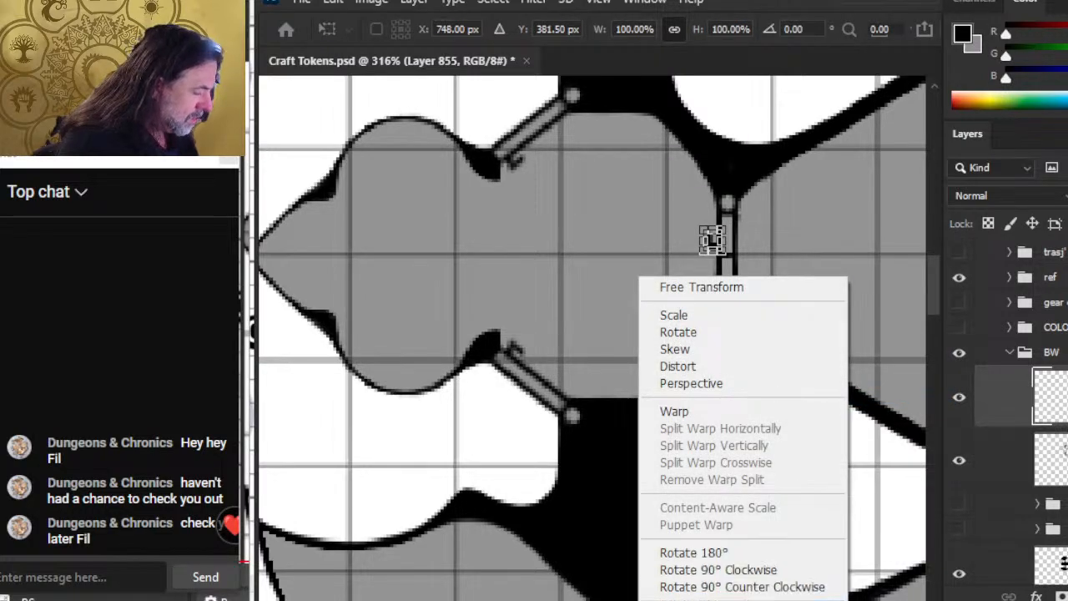
click(693, 600)
key(Return)
Nudge the flipped hook down so it mirrors the upper hook below the bar's midline
key(v)
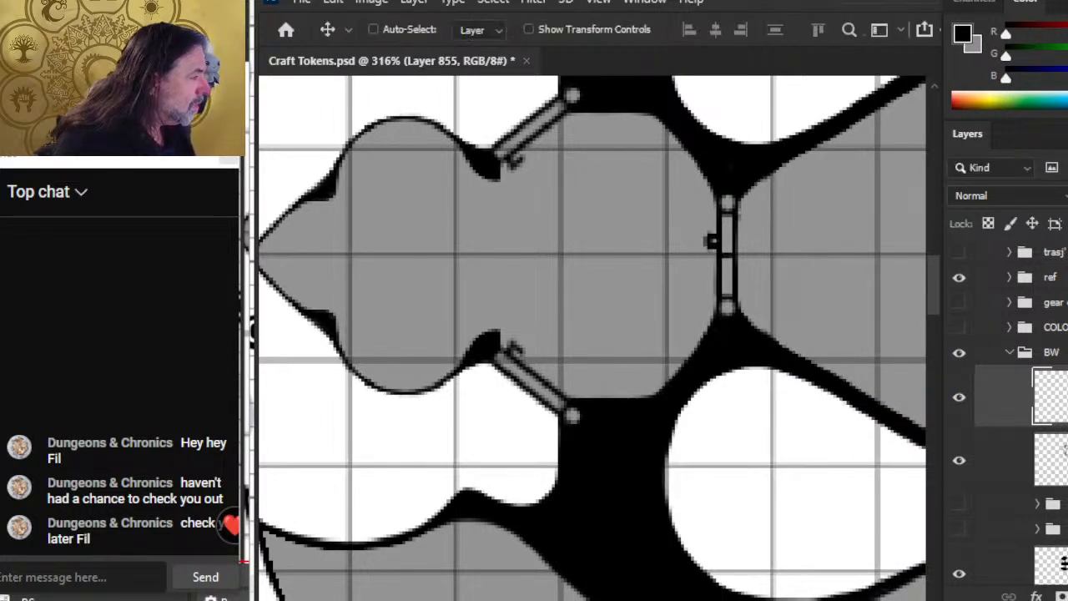
key(Down)
key(Down)
key(Down)
key(Down)
key(Down)
key(Down)
key(Down)
key(Down)
key(Down)
key(Down)
key(Up)
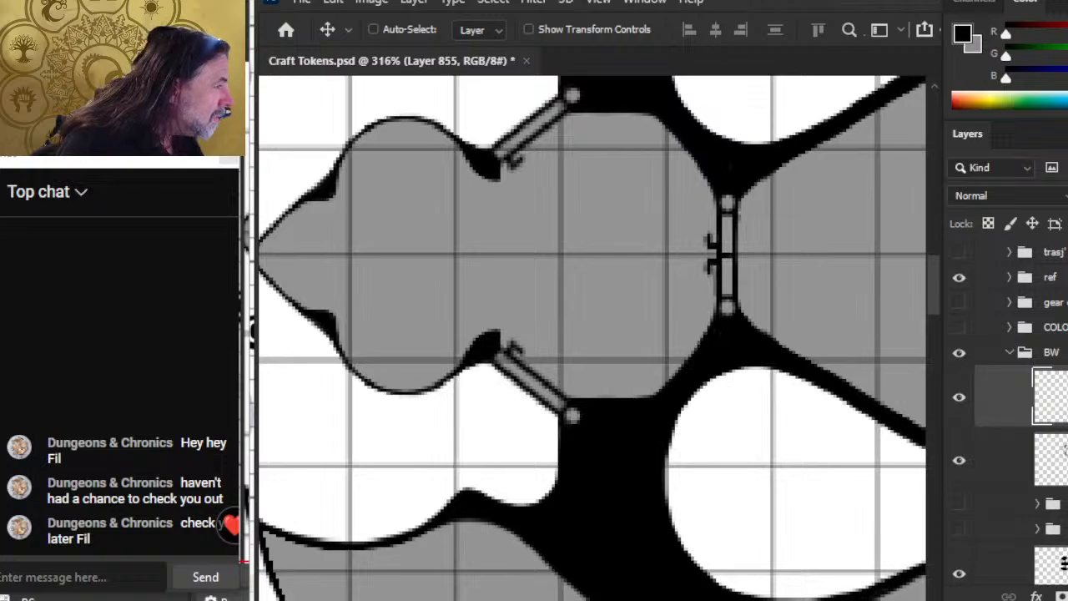
On Layer 854, erase the original upper hook and repair the bar's left side line with the 1 px brush
click(1002, 460)
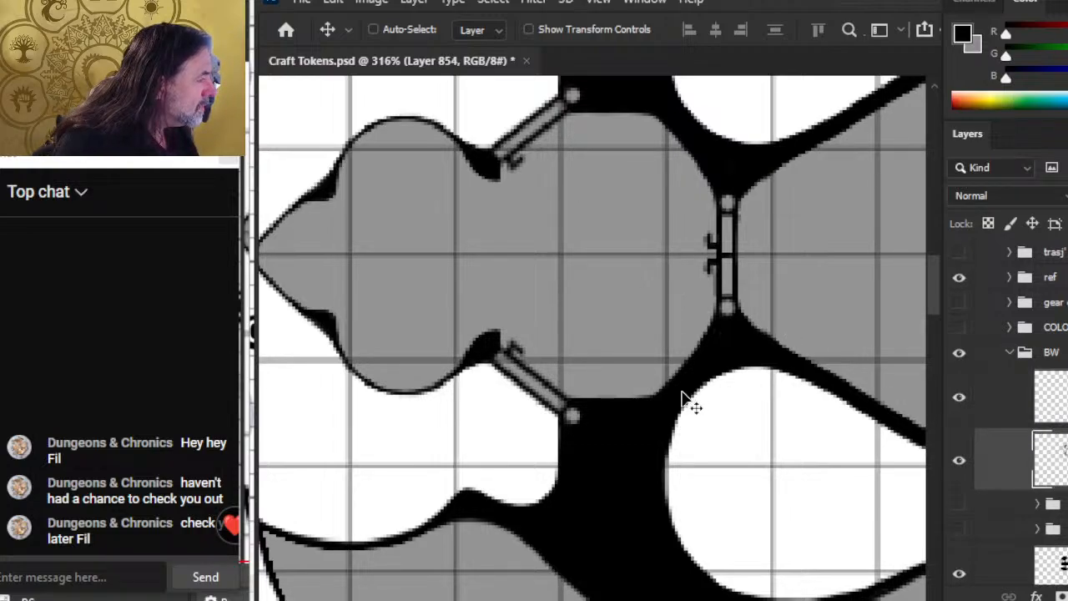
key(e)
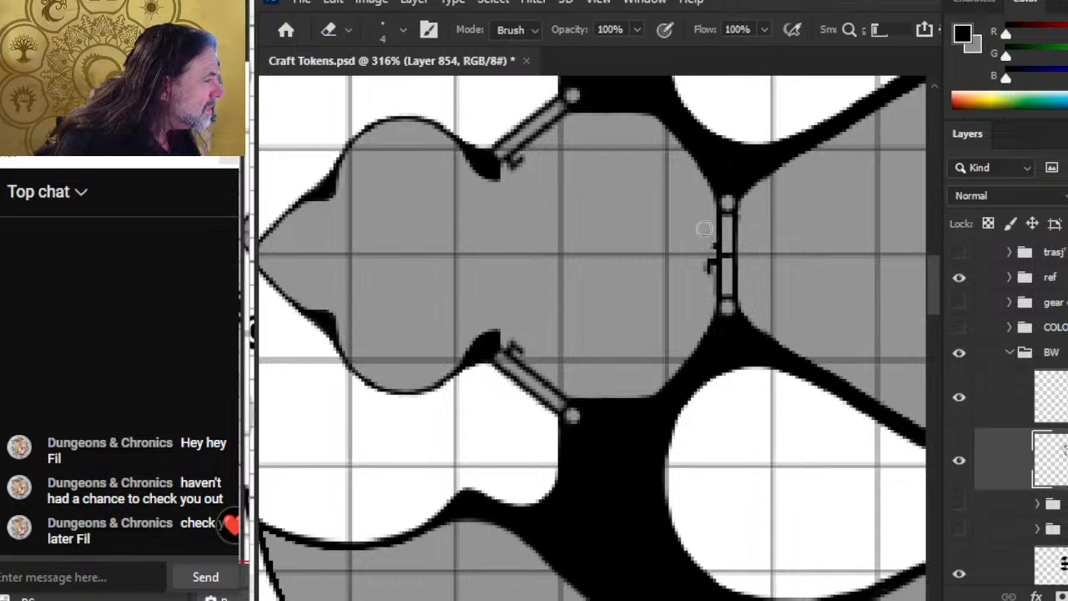
key(b)
key(shift)
key(e)
key(shift)
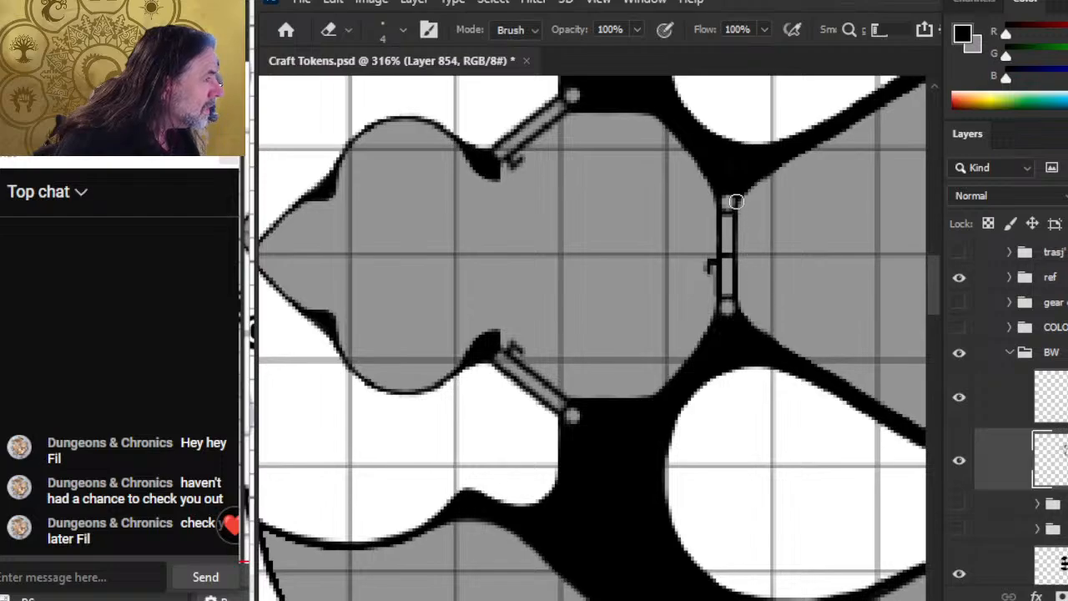
key(b)
Clean up the lower hook's shape on Layer 855 and tidy the bar's left side line on Layer 854
key(alt+bracketright)
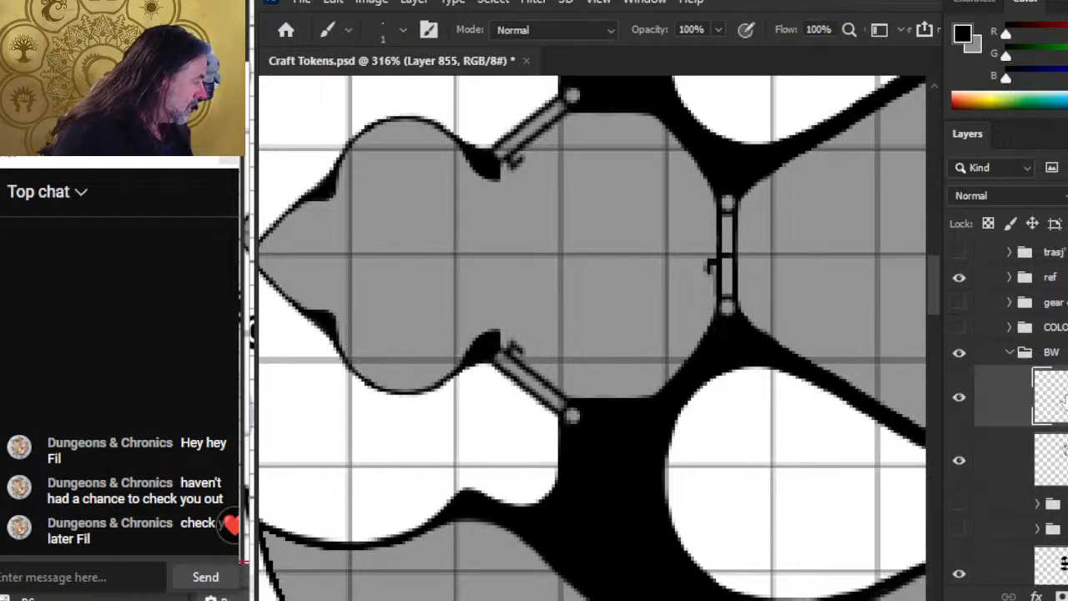
key(e)
key(shift)
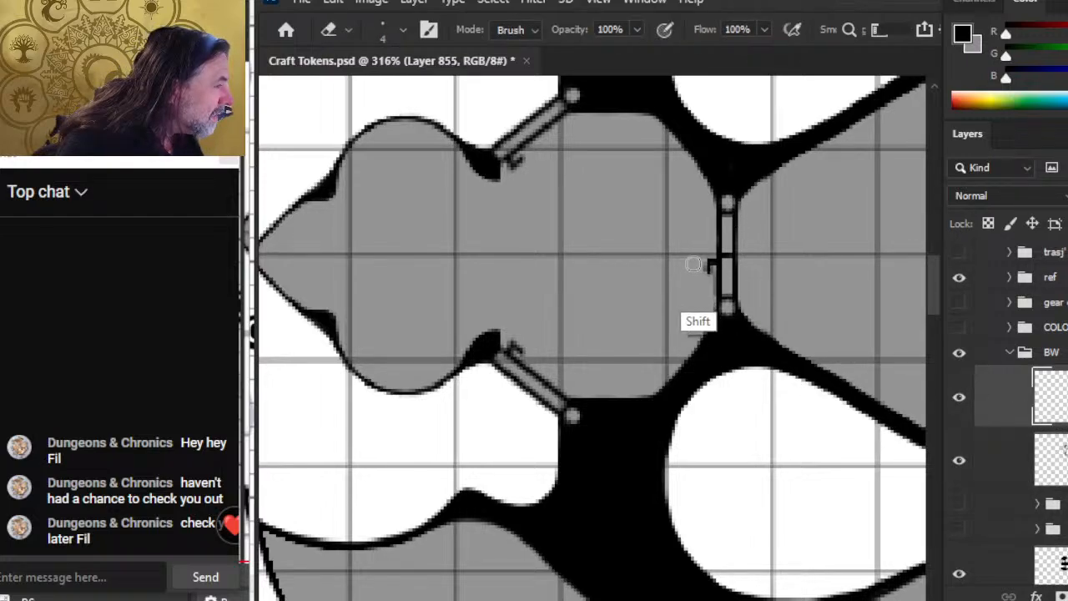
key(shift)
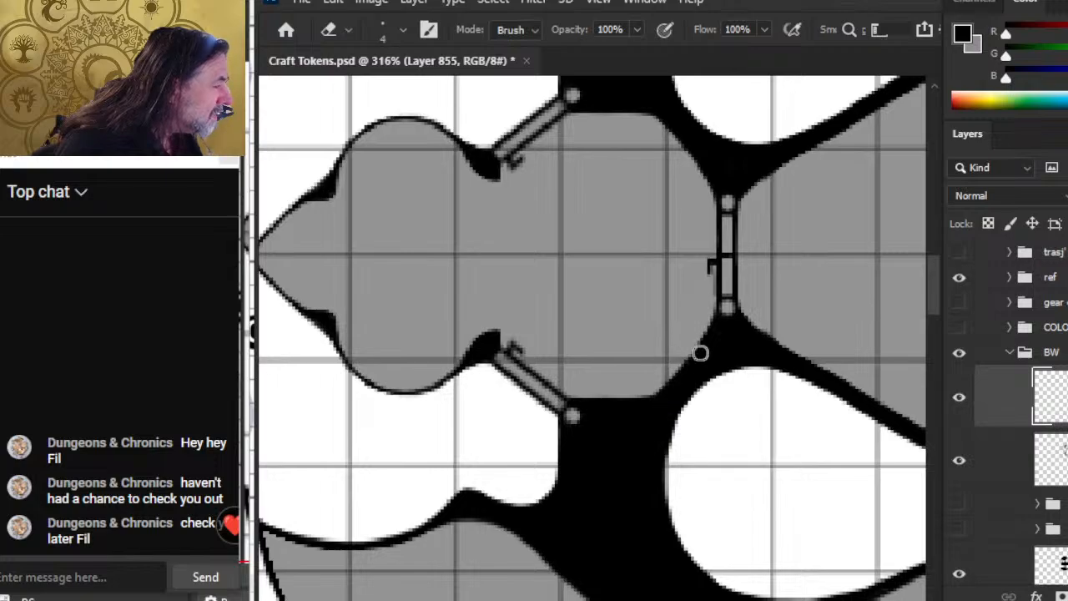
key(alt+bracketleft)
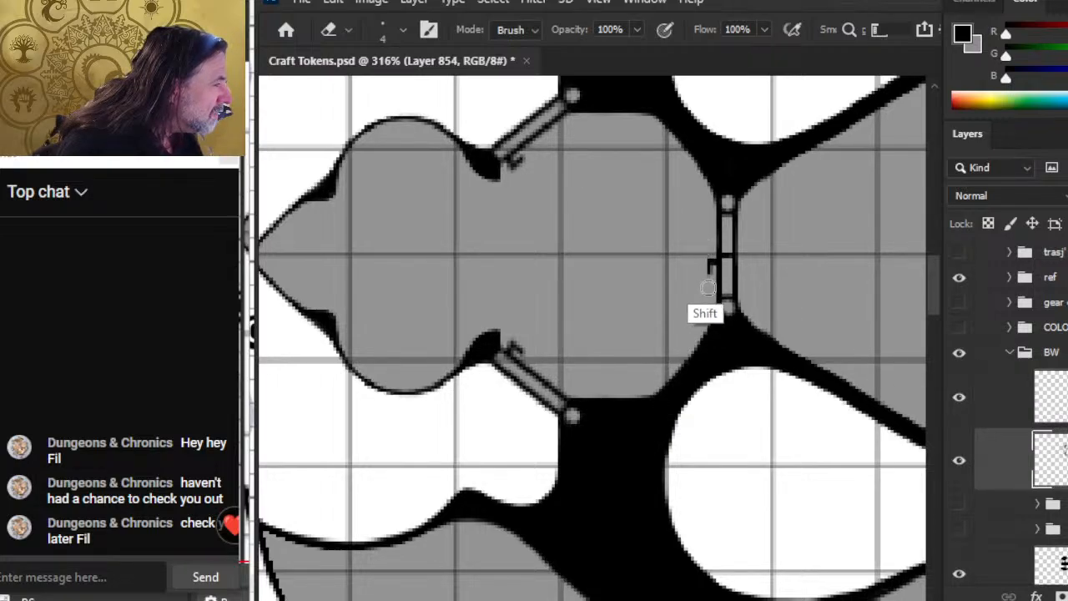
key(b)
key(shift)
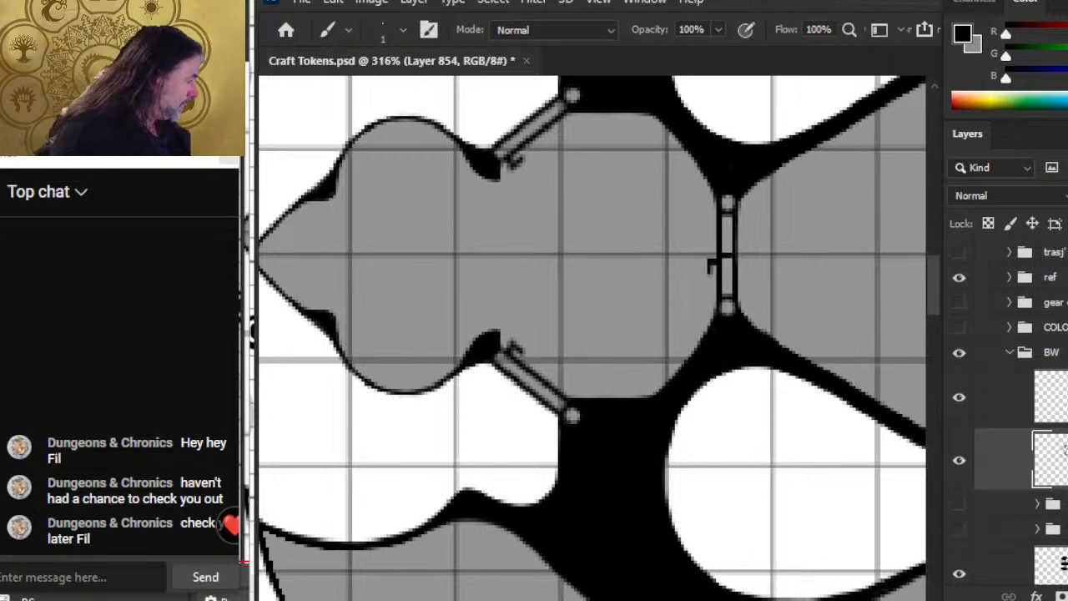
Lasso the lower hook on Layer 855, copy it to a new layer, and flip the copy vertically
click(1060, 401)
key(l)
right_click(730, 317)
key(Escape)
drag(750, 227, 743, 218)
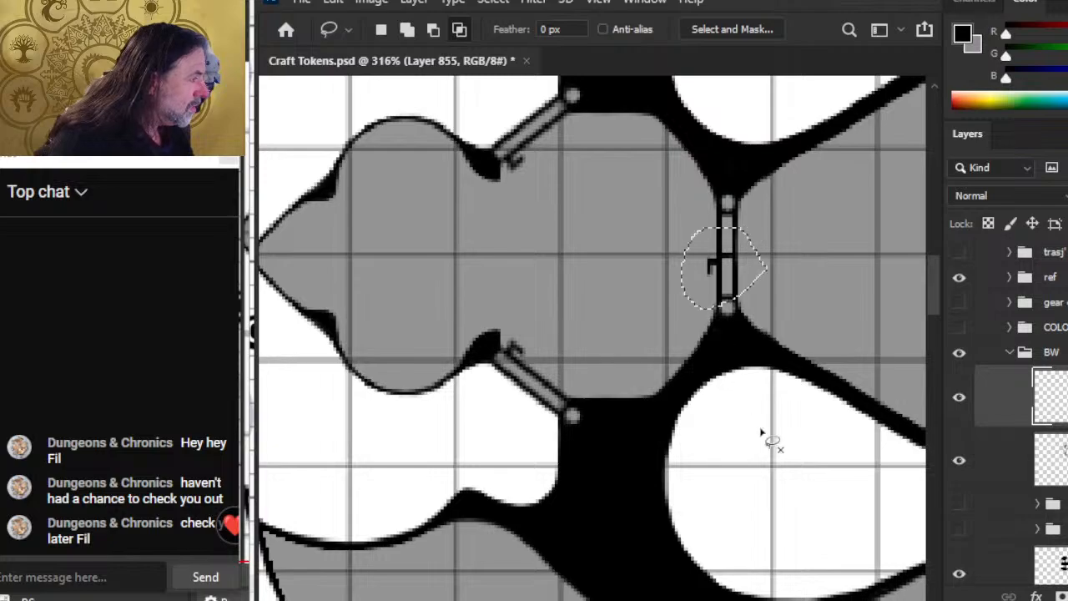
key(ctrl+j)
right_click(696, 287)
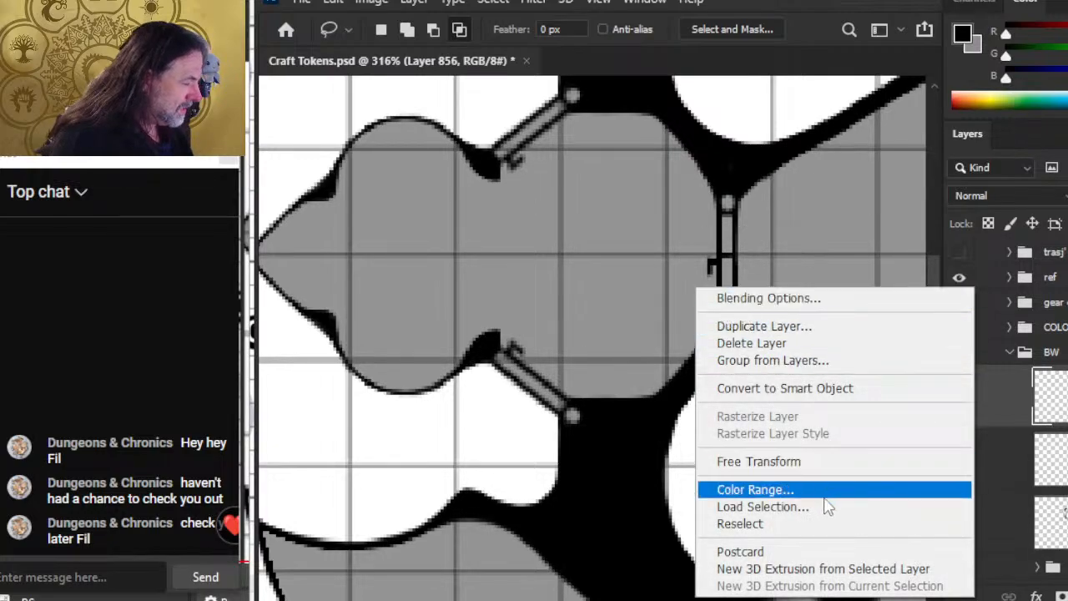
click(820, 463)
right_click(705, 319)
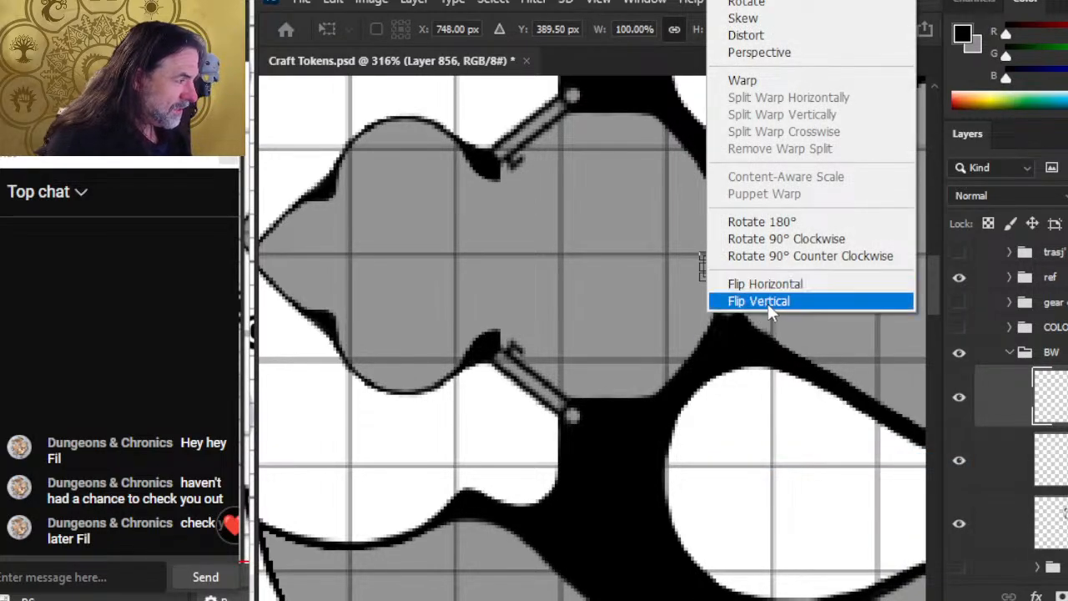
click(765, 302)
key(Return)
Move the flipped hook copy above the bar's midline and check its spacing from the lower hook
key(v)
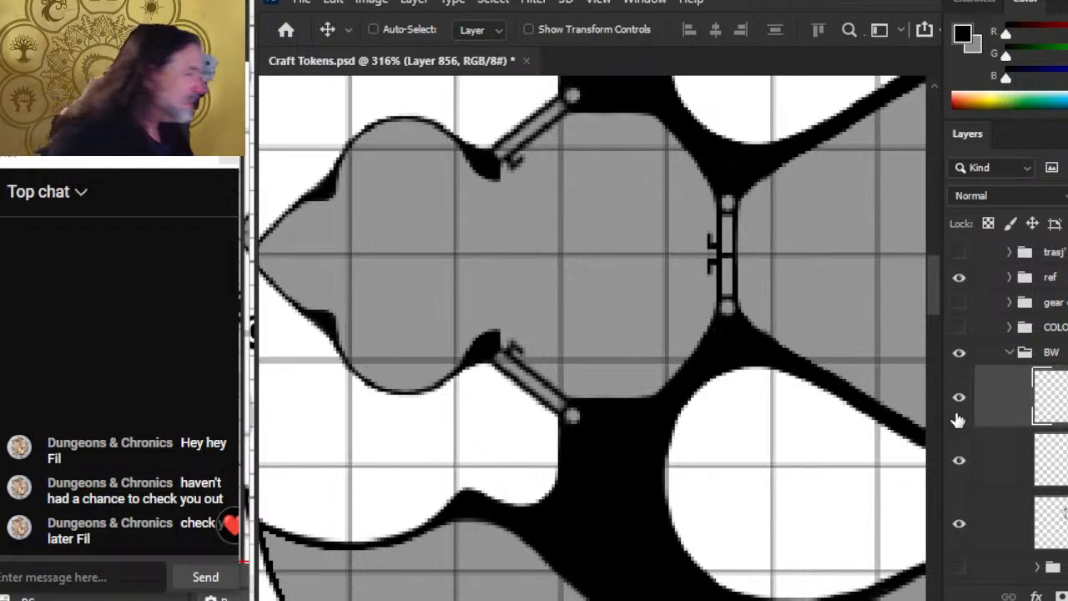
click(1064, 460)
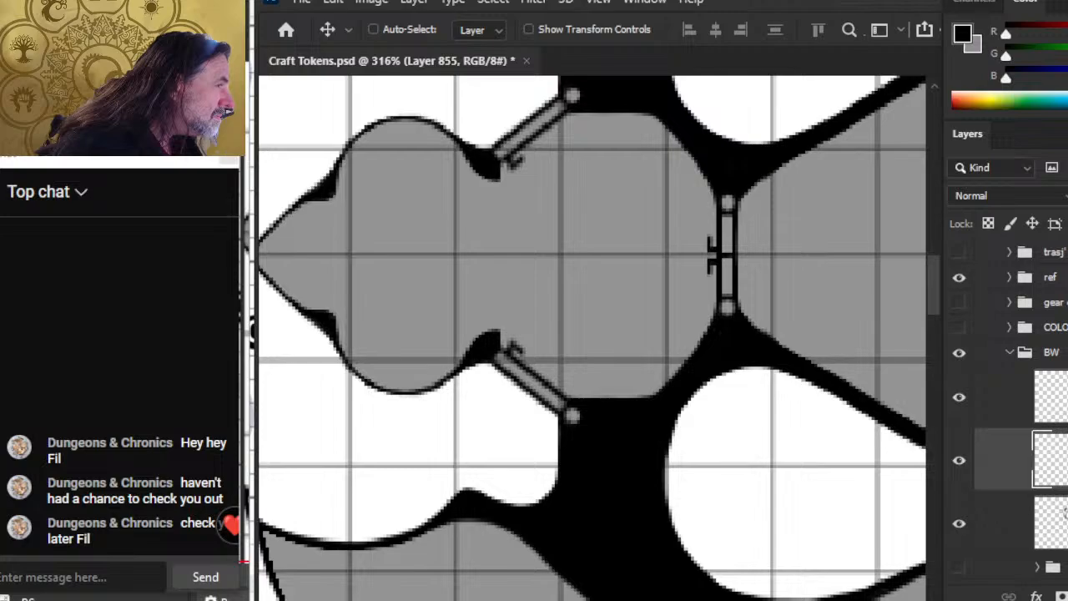
click(1051, 397)
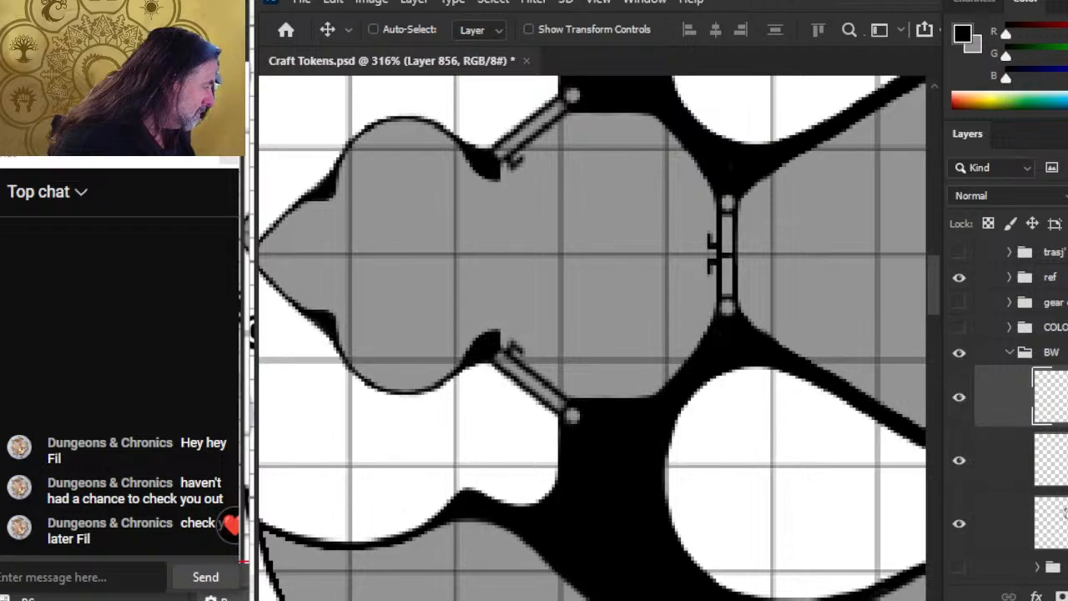
On Layer 854, erase the short line across the bar's middle with a 1 px eraser
click(1051, 523)
key(e)
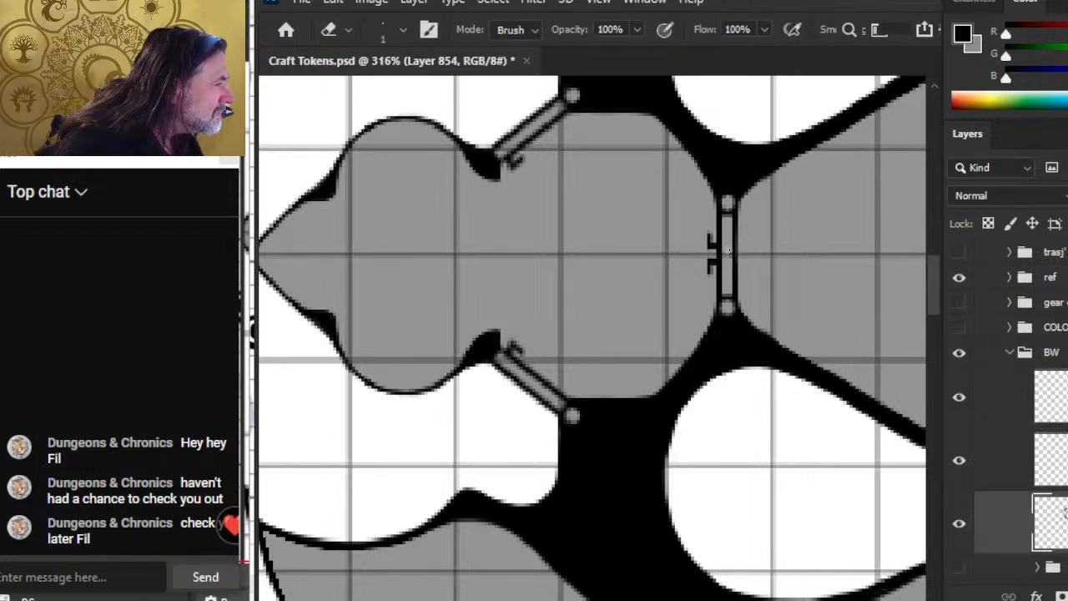
On Layer 854, draw a thin dividing line across the vertical bar's midline with a 1 px brush, erasing the excess
key(b)
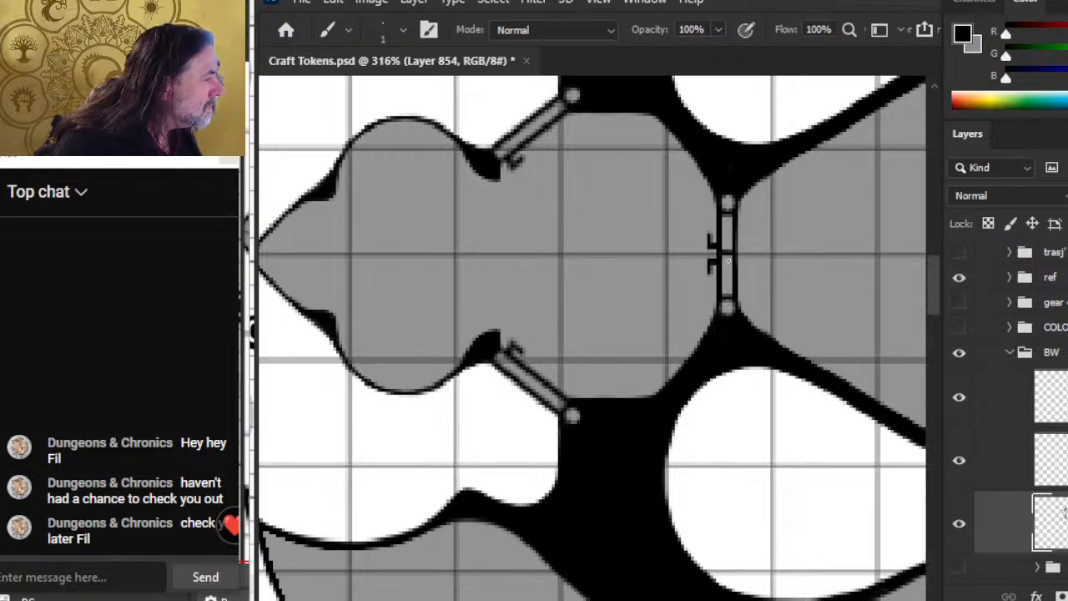
key(e)
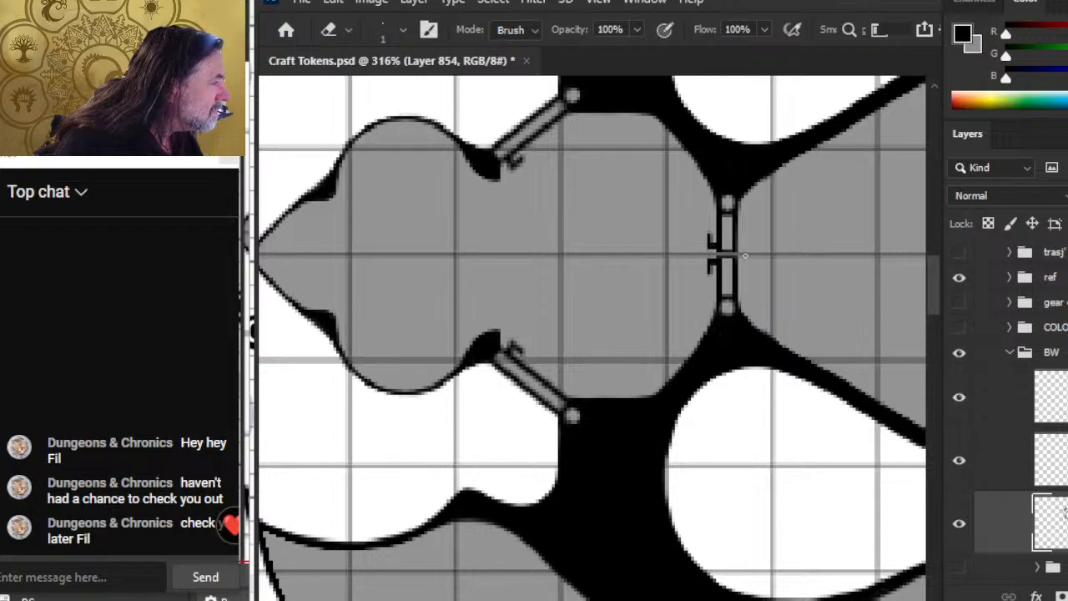
key(b)
shift+click(720, 255)
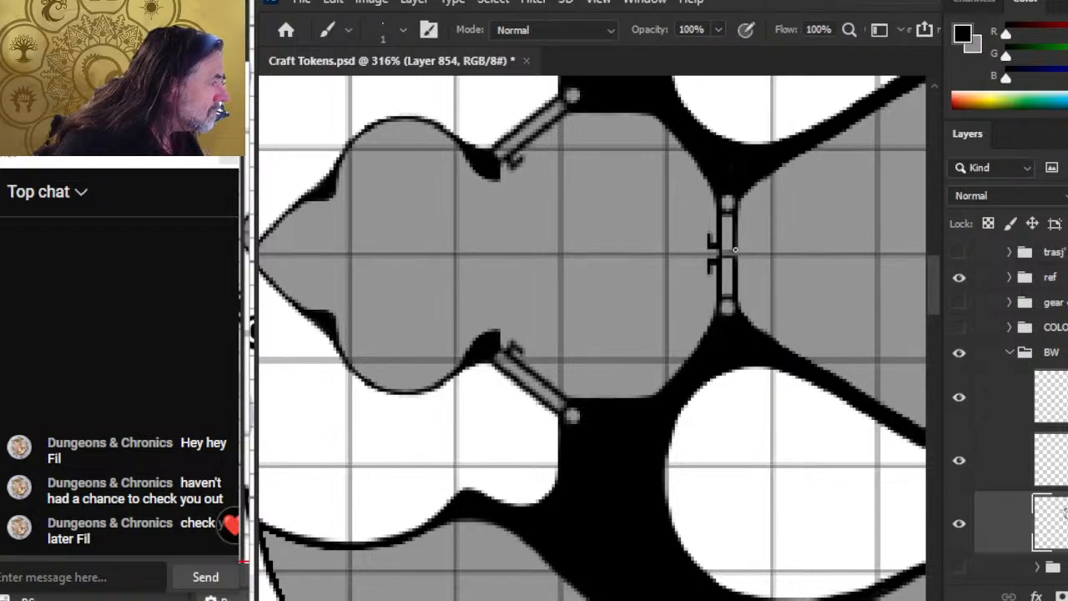
key(e)
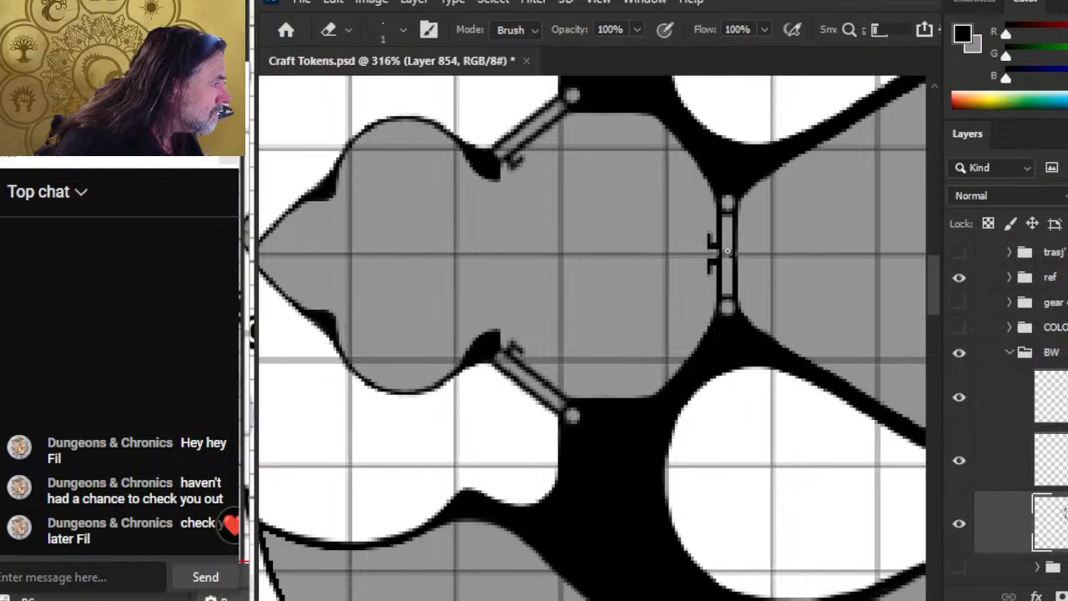
key(b)
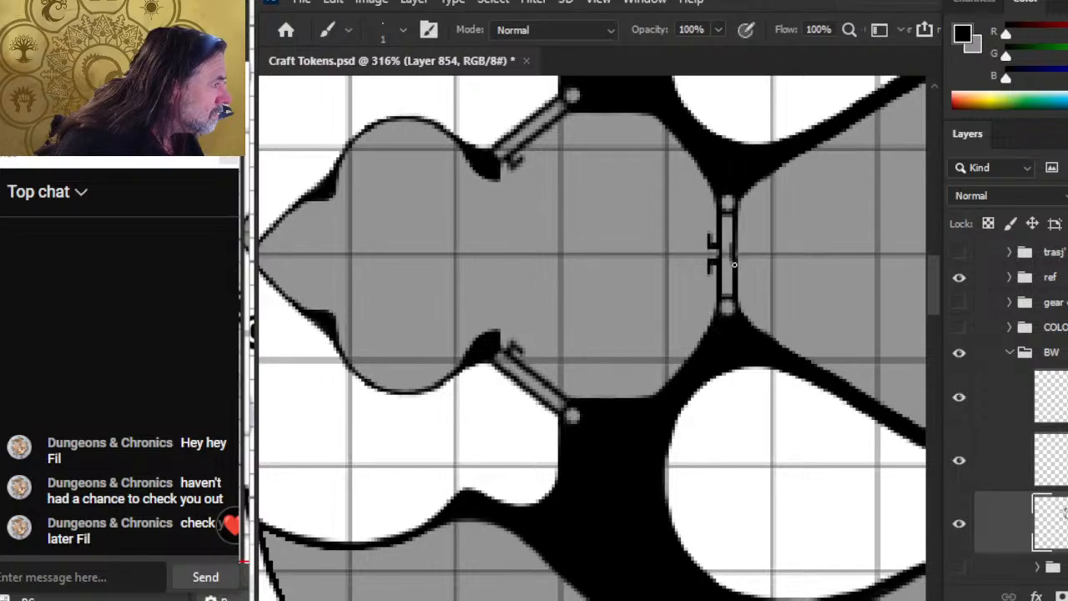
key(e)
key(b)
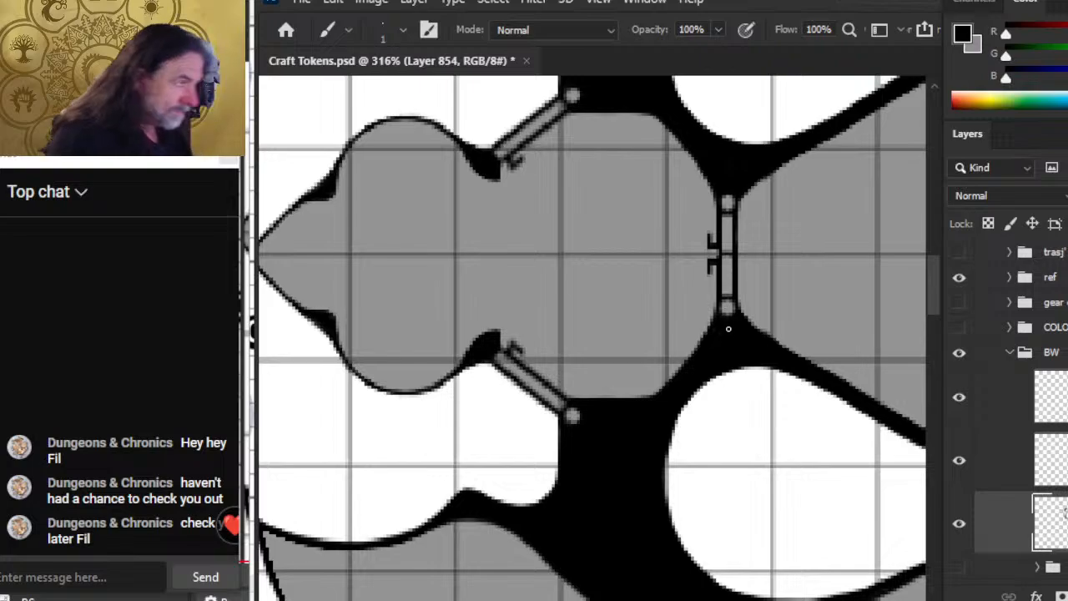
key(e)
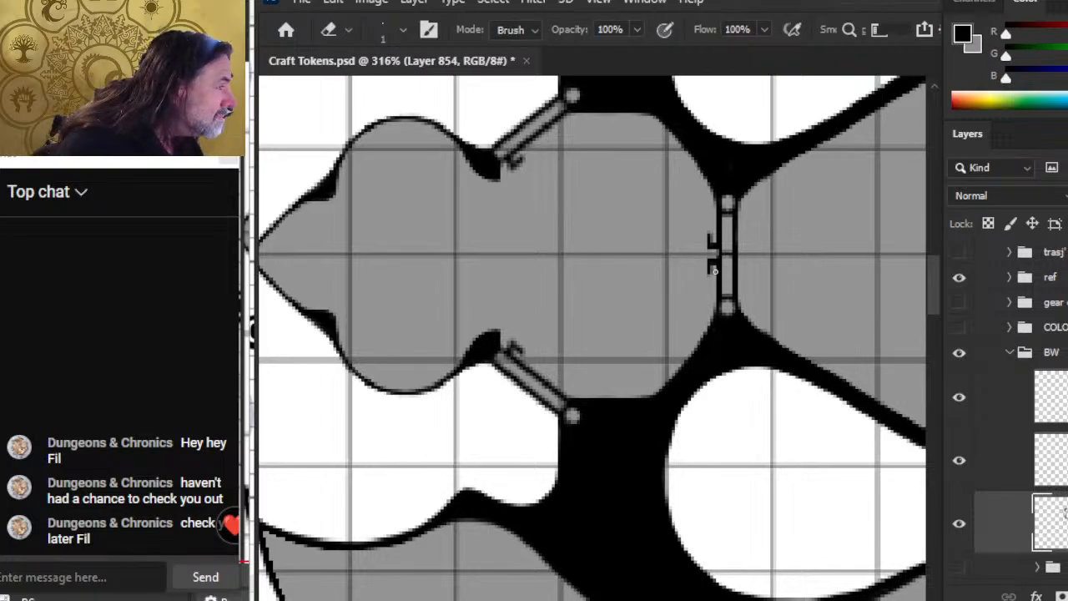
key(b)
Repaint the bar's middle divider on Layer 854 and trim its end at the bar's right edge
key(z)
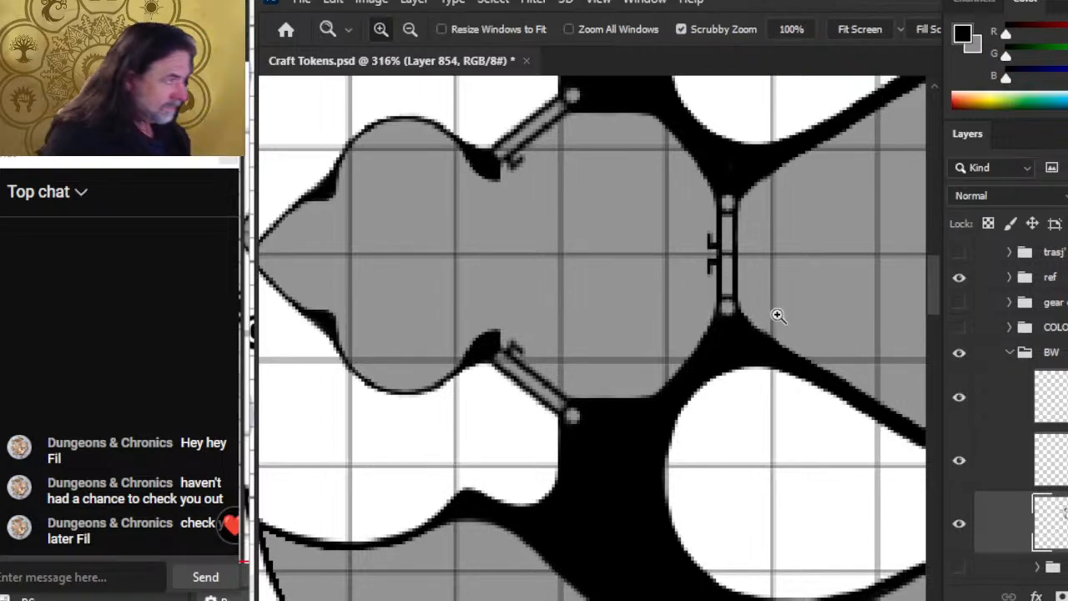
drag(774, 316, 756, 318)
drag(754, 274, 793, 284)
key(b)
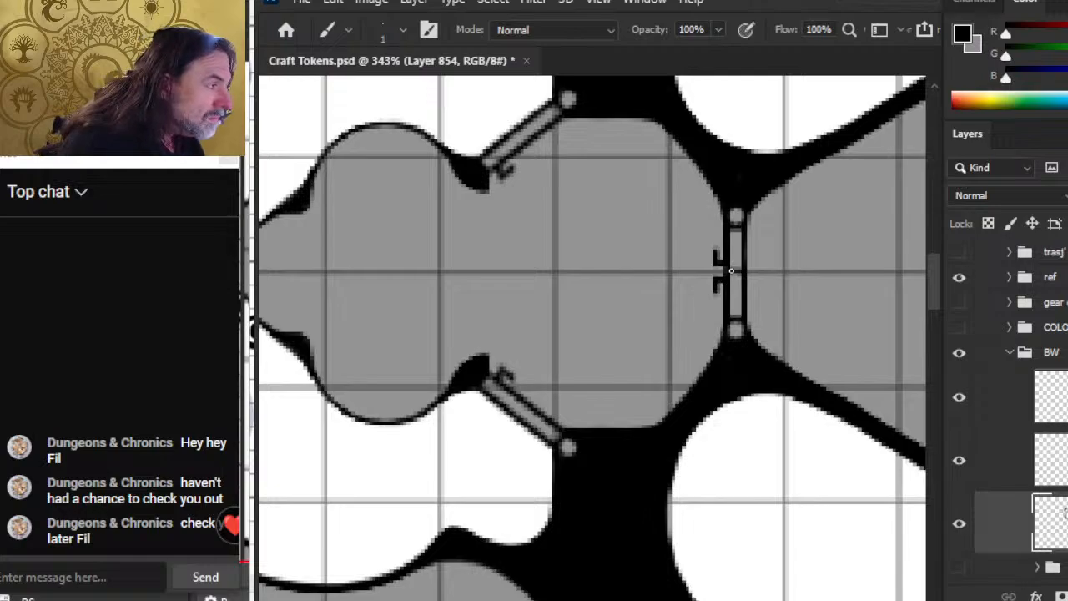
key(e)
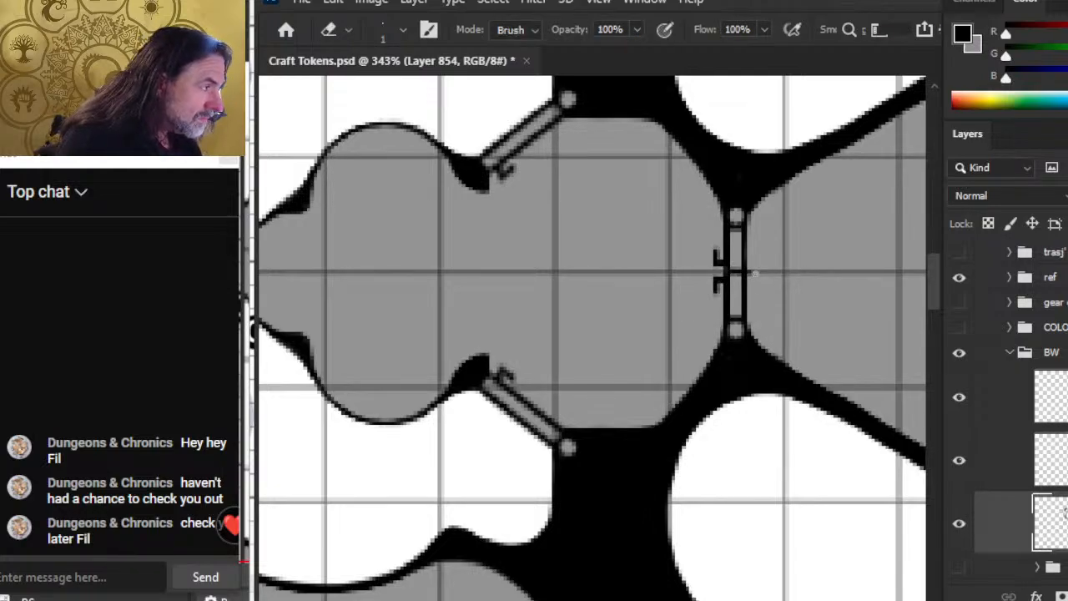
Touch up the two small hinge circles near the tail tip with a 3 px eraser
key(z)
drag(767, 309, 710, 310)
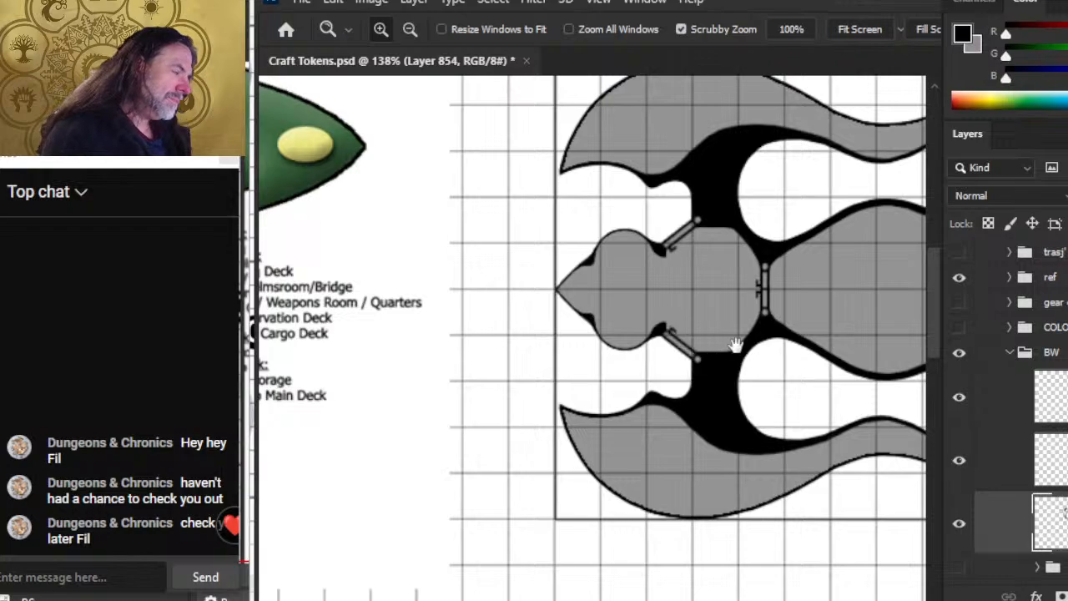
scroll(680, 369, right, 5)
drag(724, 229, 743, 216)
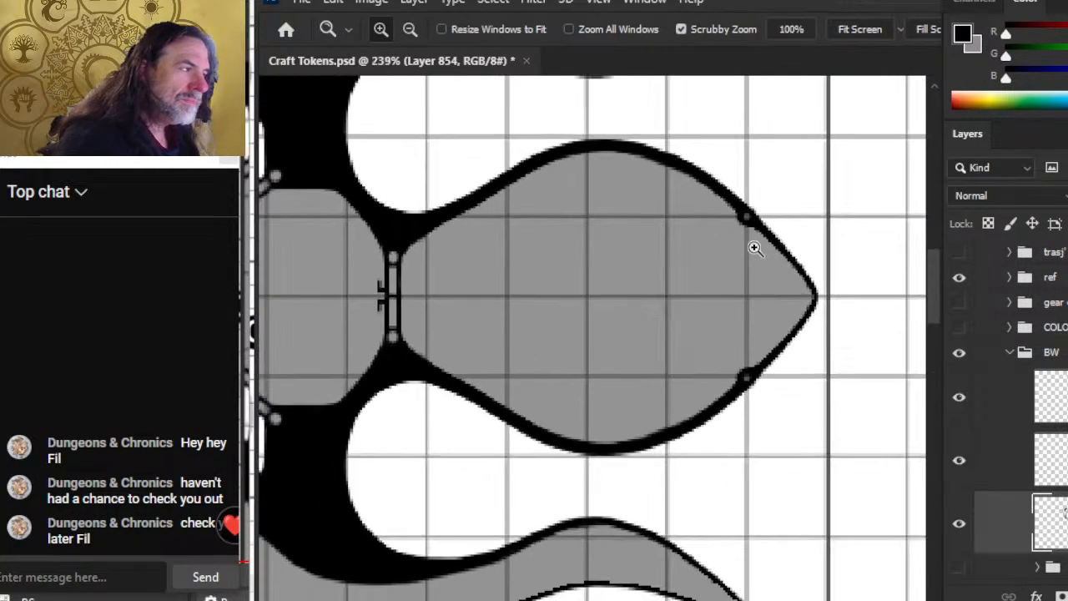
key(e)
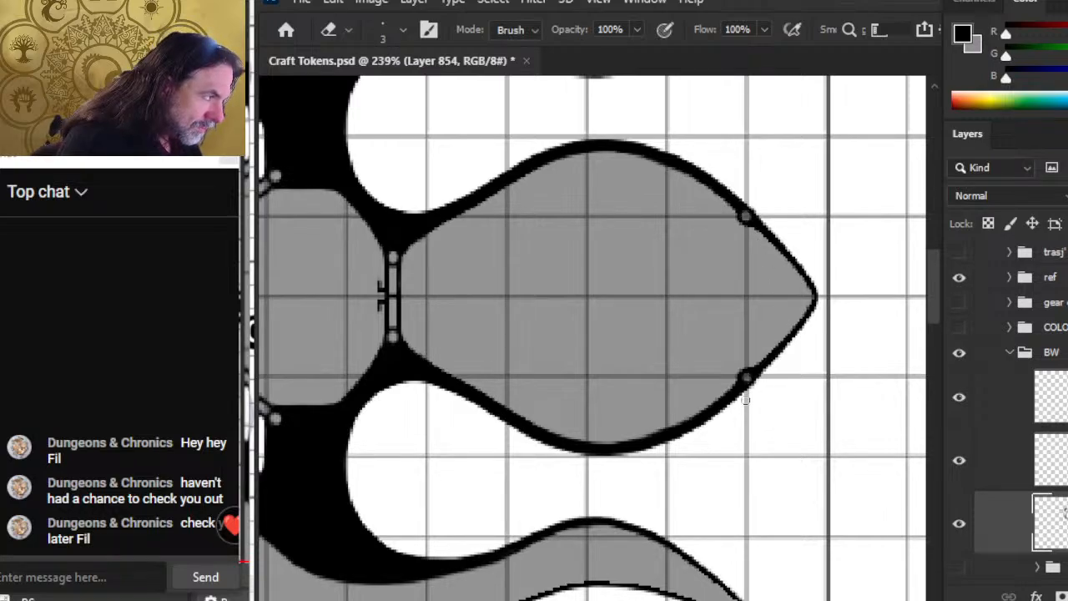
key(z)
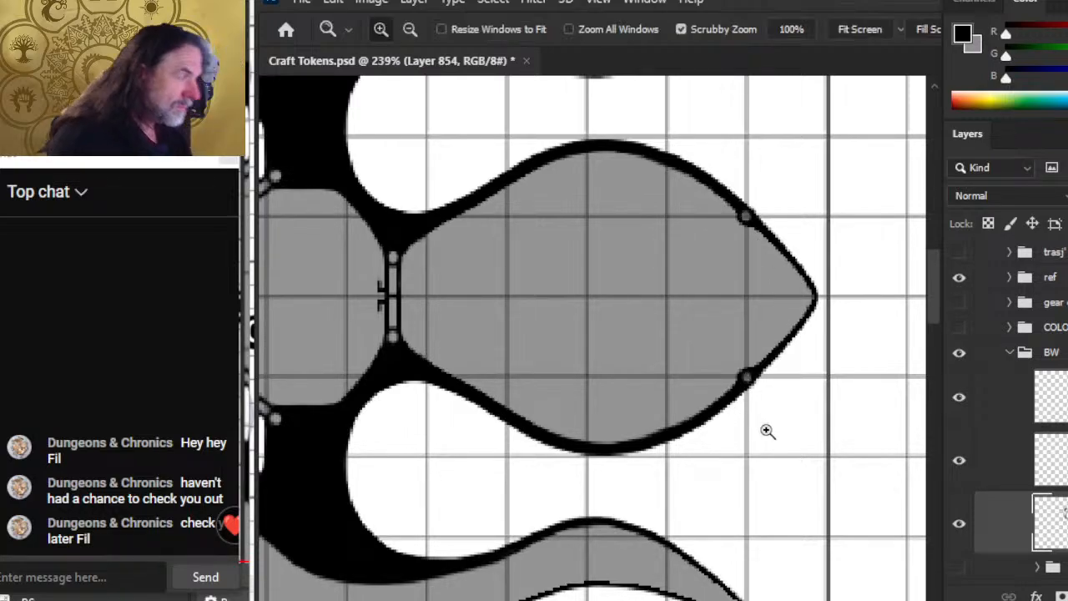
drag(765, 426, 725, 455)
drag(539, 388, 709, 273)
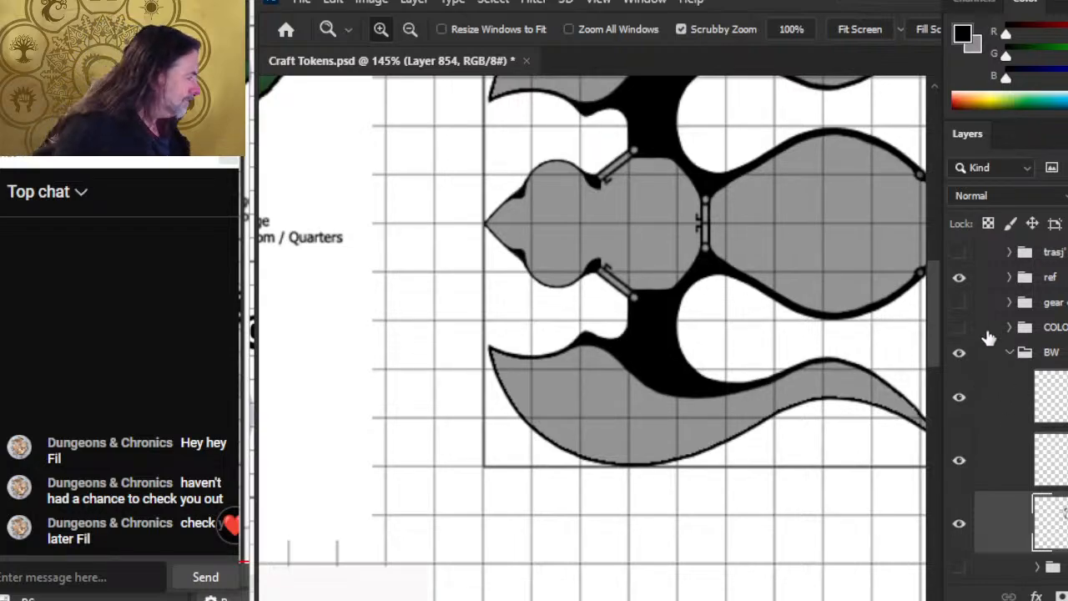
Switch to the Word document and examine the ship tokens on its grid map for reference
key(alt+Tab)
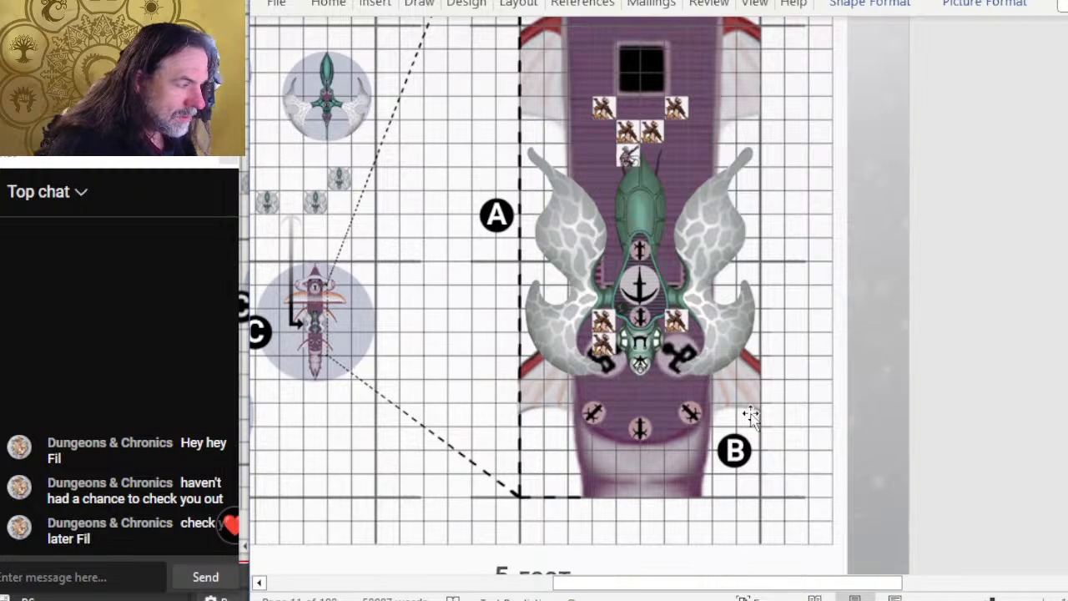
ctrl+scroll(656, 373, up, 1)
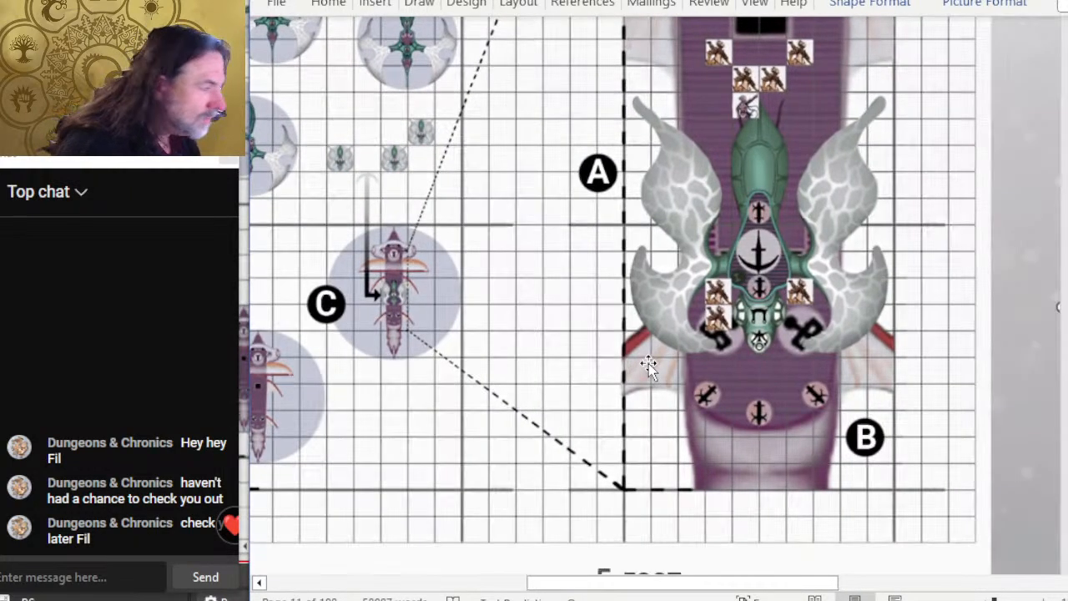
ctrl+scroll(764, 304, up, 1)
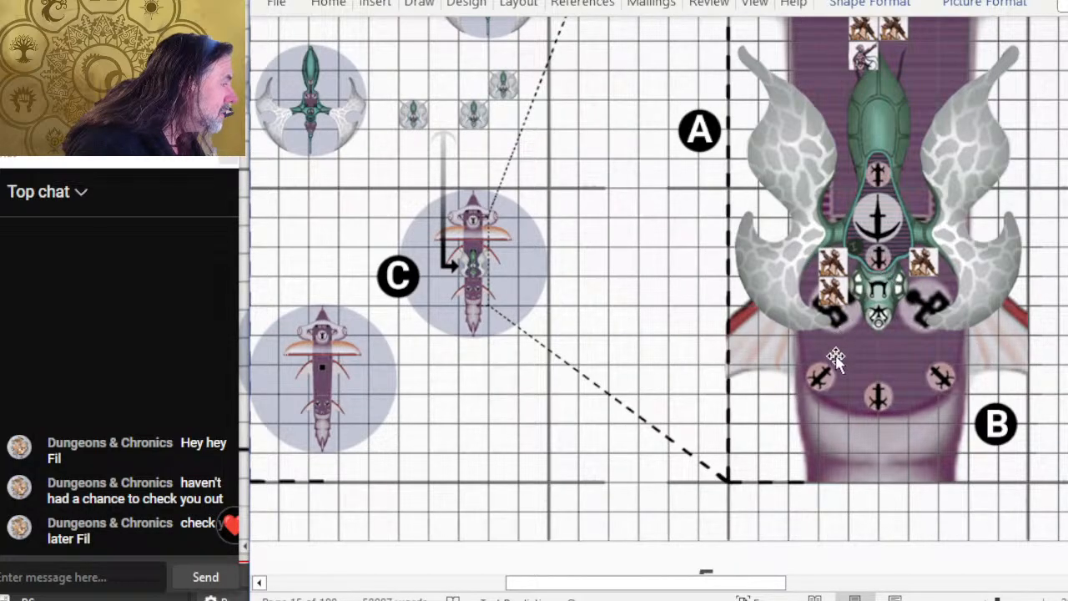
ctrl+scroll(880, 306, down, 1)
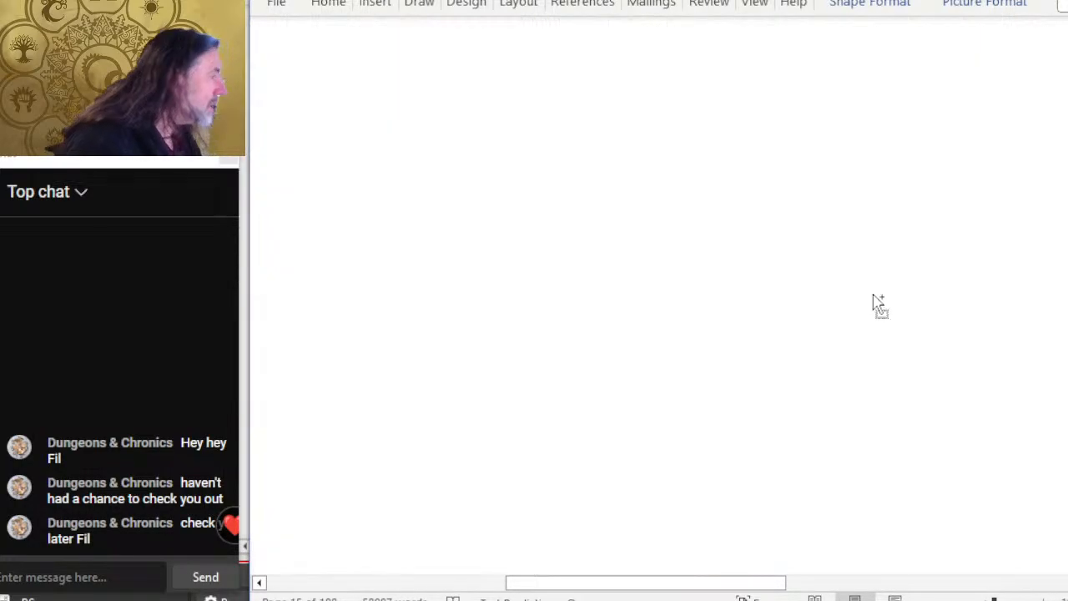
key(alt+Tab)
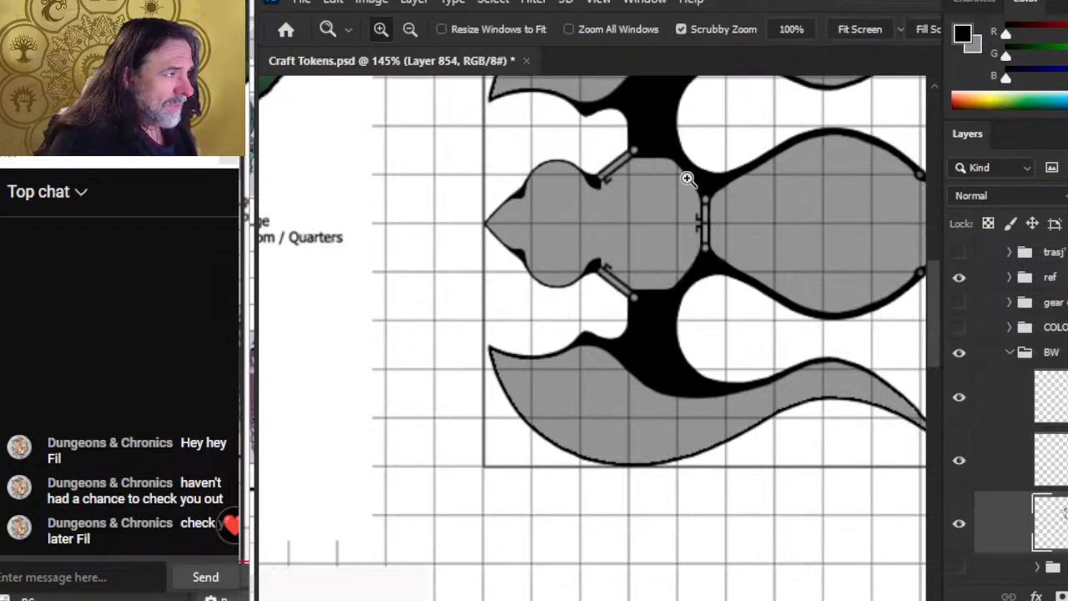
In Photoshop, carve a rounded recess into the black hull beside the upper bar's hinge with a 20 px eraser
key(e)
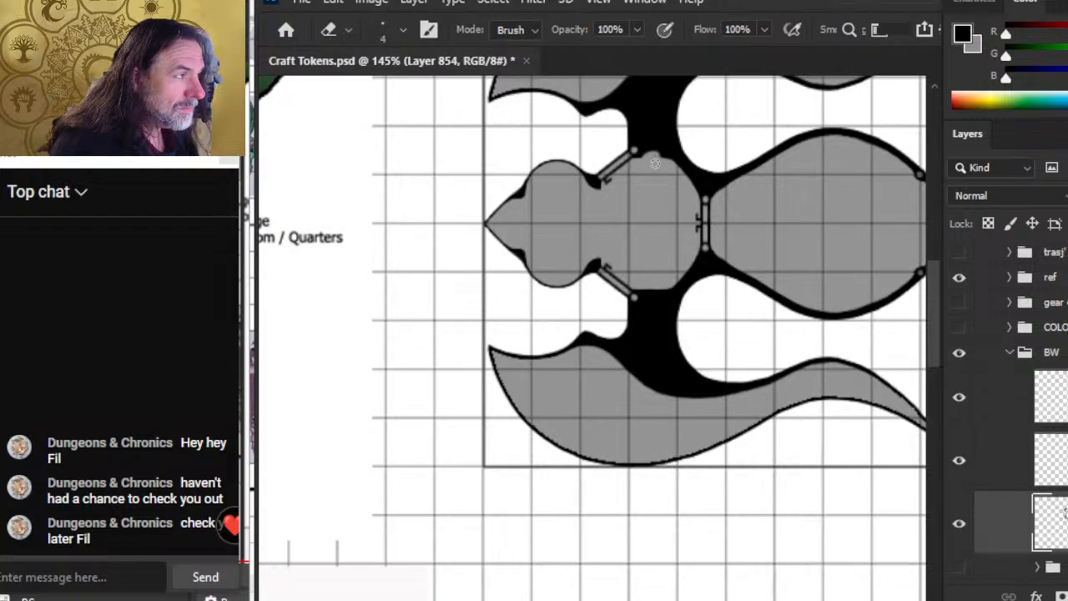
key(bracketright)
key(bracketright)
key(bracketright)
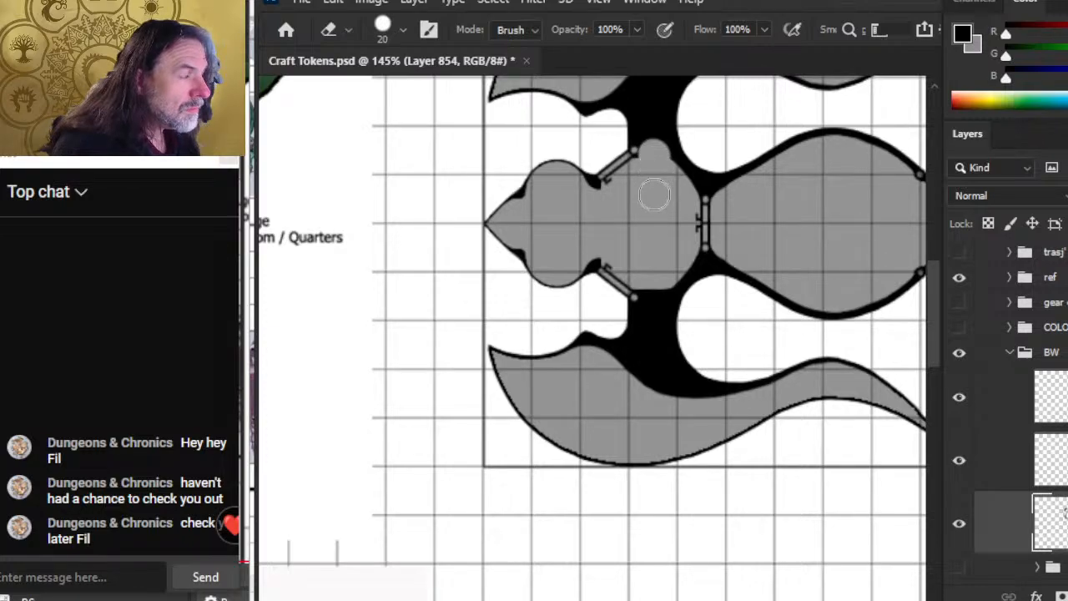
key(b)
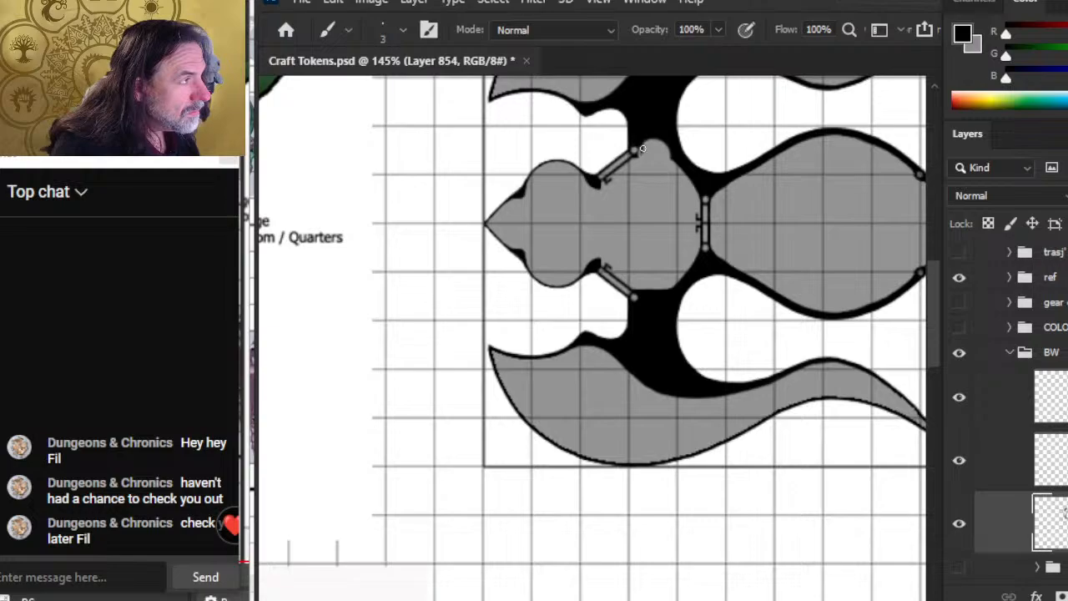
key(ctrl)
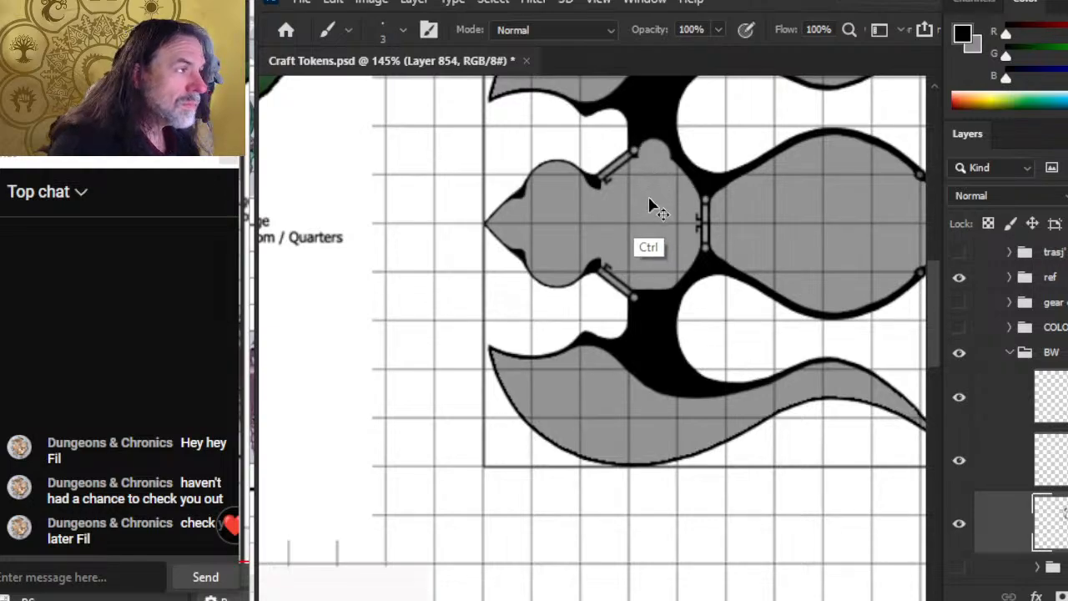
key(ctrl+z)
key(ctrl+z)
key(ctrl+z)
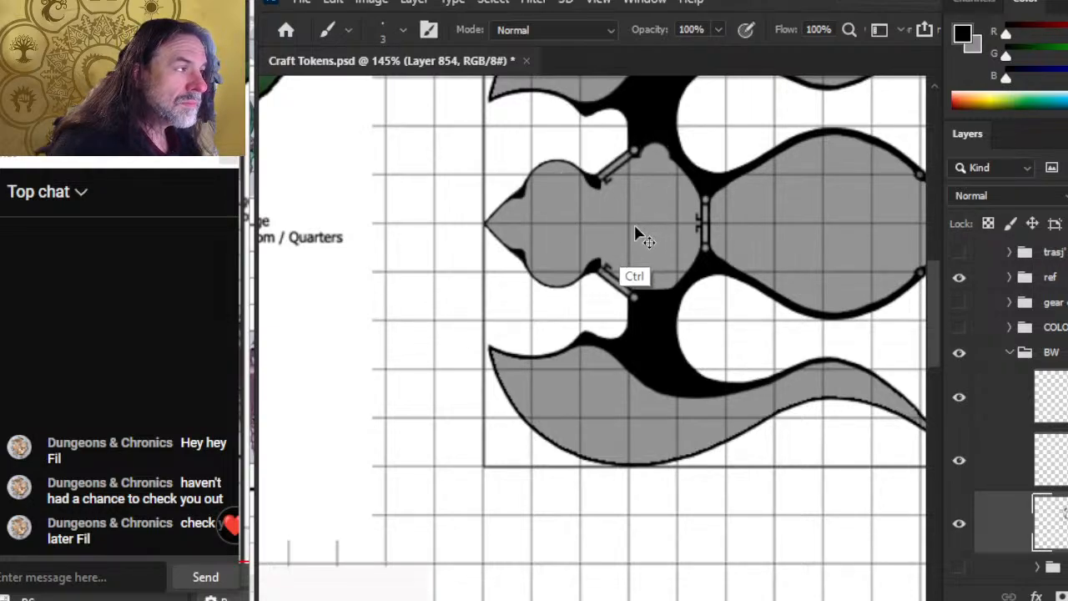
key(e)
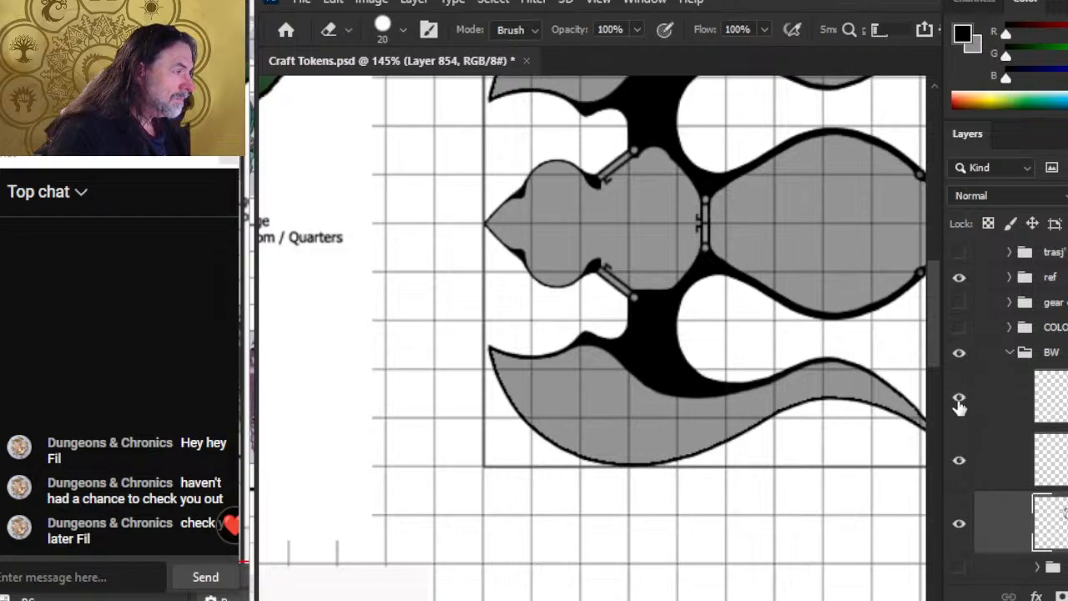
Merge Layer 854 and the two layers above it, and add a new empty layer on top
shift+click(1002, 417)
right_click(1004, 446)
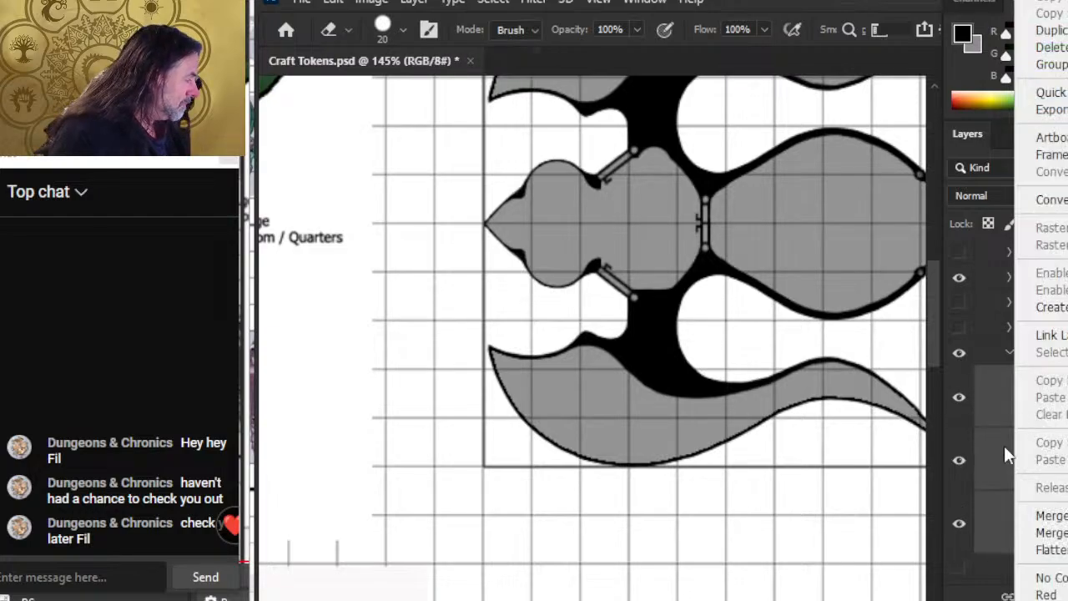
click(1053, 517)
key(ctrl+z)
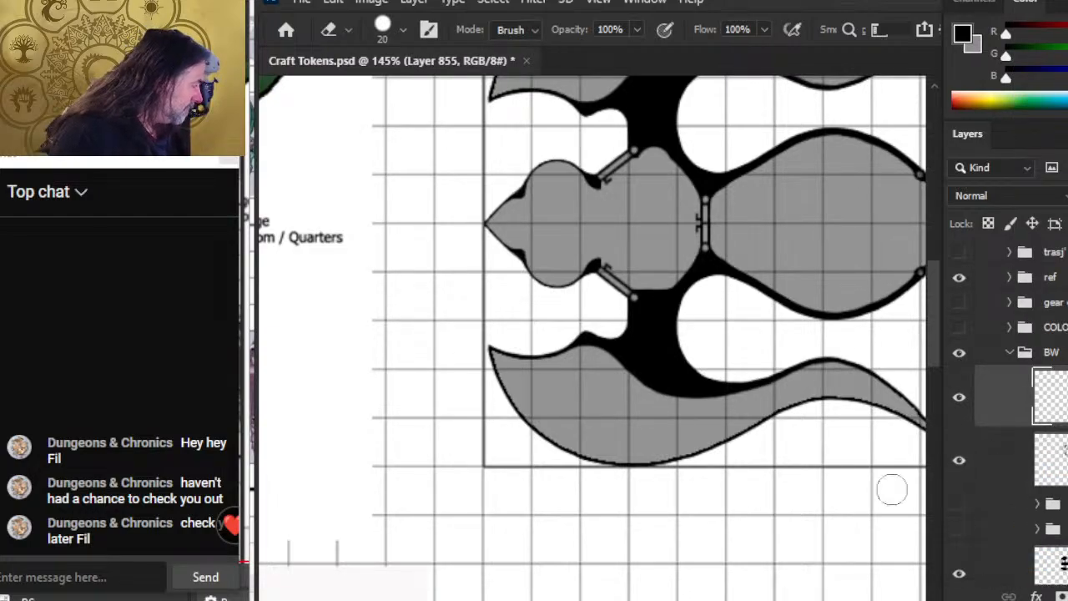
Paint a solid black dot in the rounded recess on the new layer and nudge it toward the recess's centre
key(b)
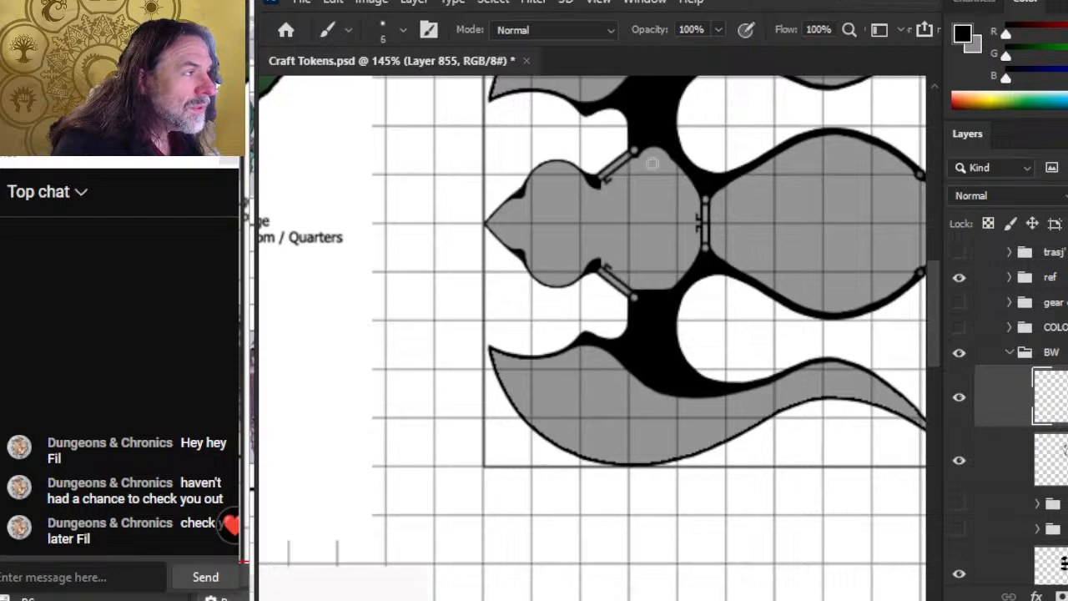
key(bracketright)
key(bracketright)
click(655, 164)
key(v)
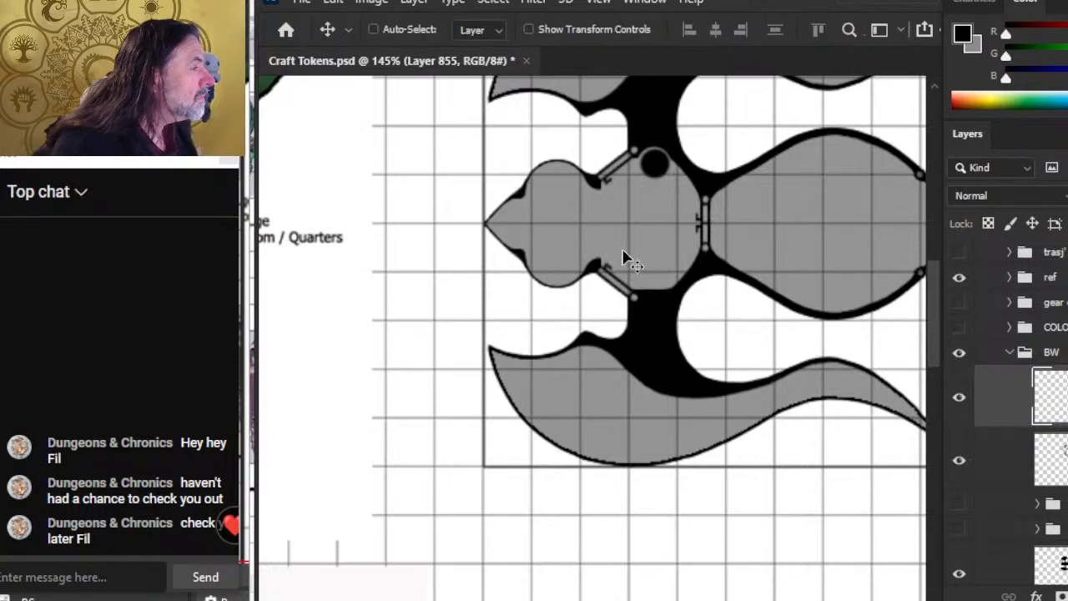
key(Up)
key(Left)
key(Right)
key(Down)
key(Left)
key(shift+Right)
key(shift+Left)
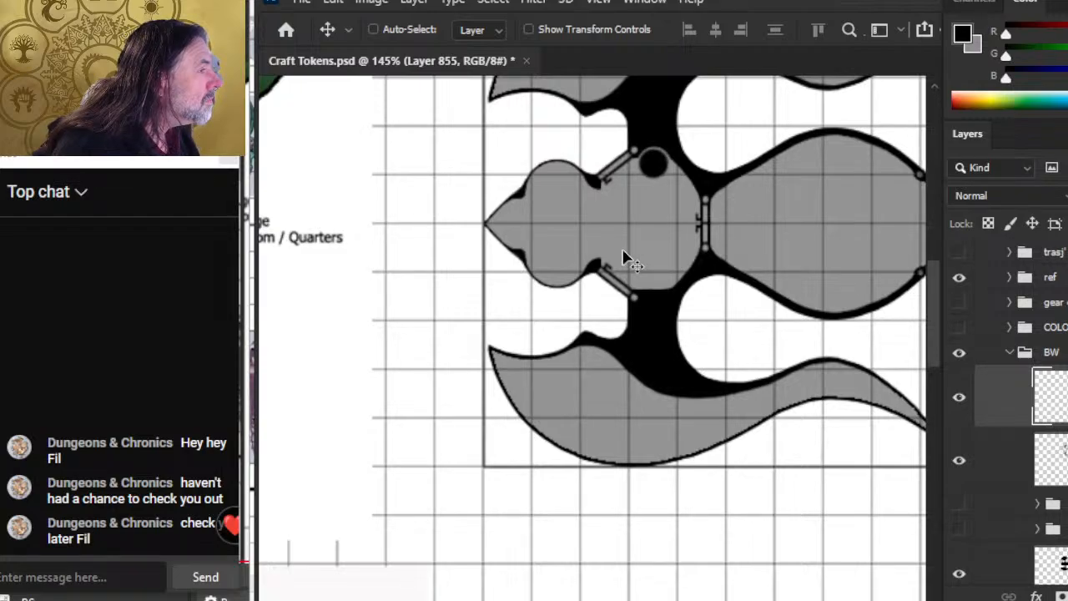
Replace the black dot with one painted by a 22 px brush and nudge it right to fit the recess
key(z)
mouse_move(653, 167)
mouse_down()
mouse_move(675, 243)
mouse_move(654, 272)
mouse_up()
key(space)
key(b)
right_click(644, 204)
double_click(825, 215)
text(22)
key(Return)
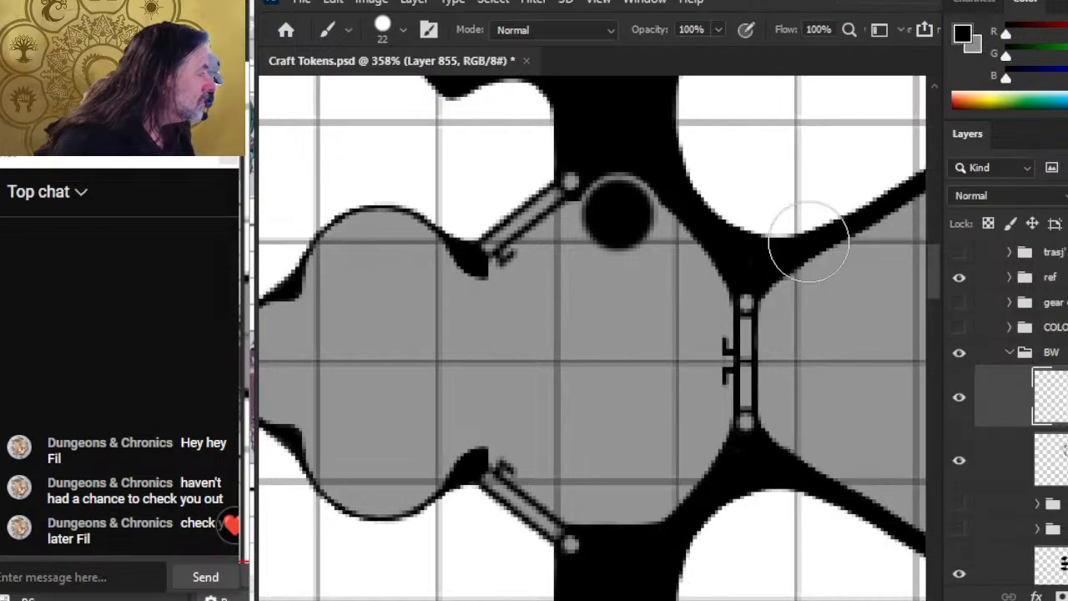
key(e)
click(616, 219)
key(b)
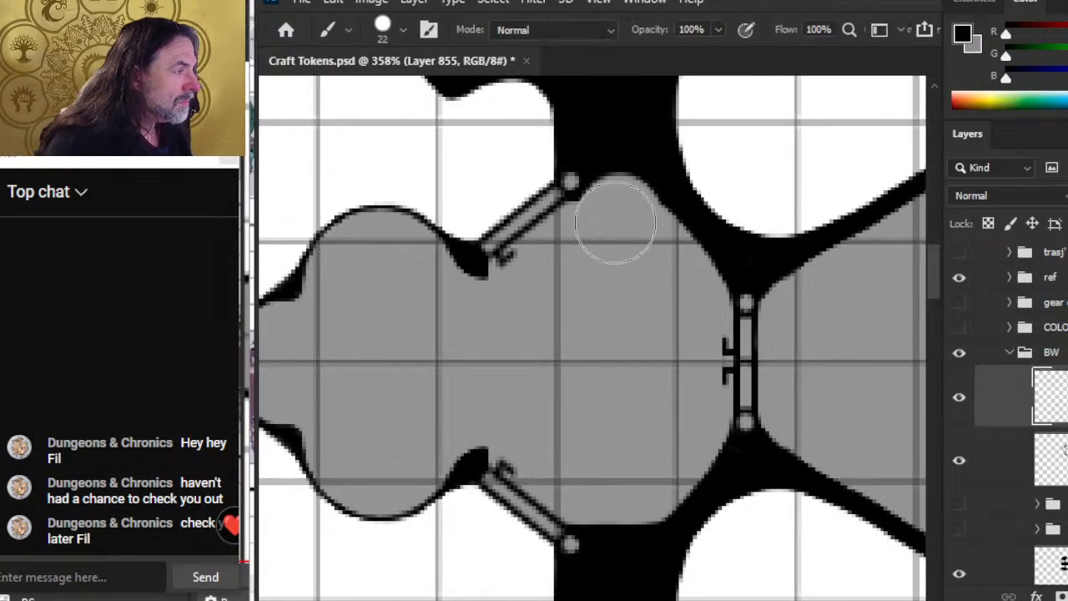
click(616, 219)
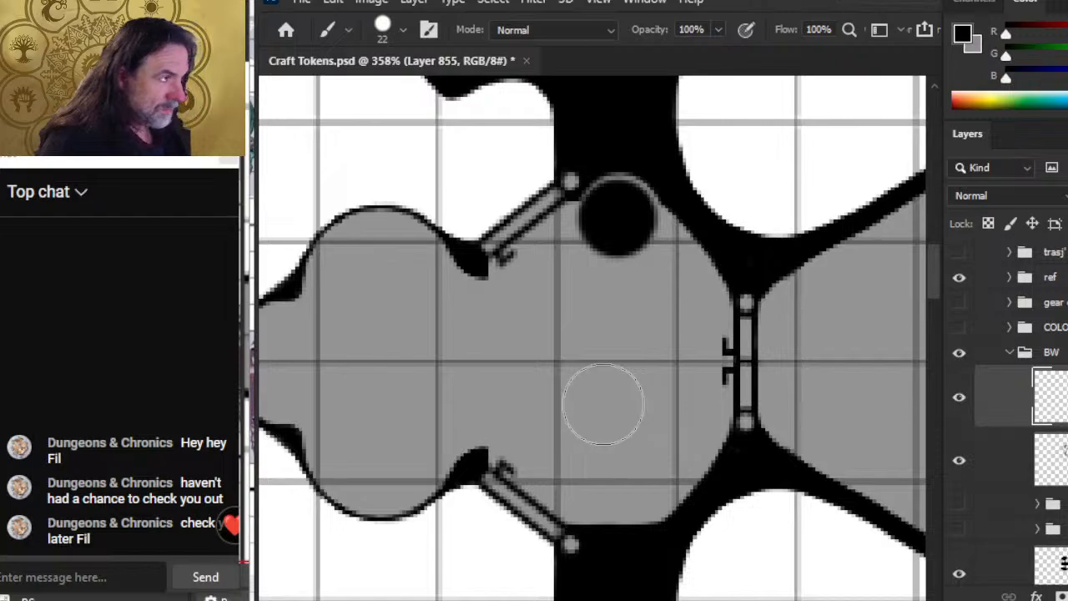
key(v)
key(Right)
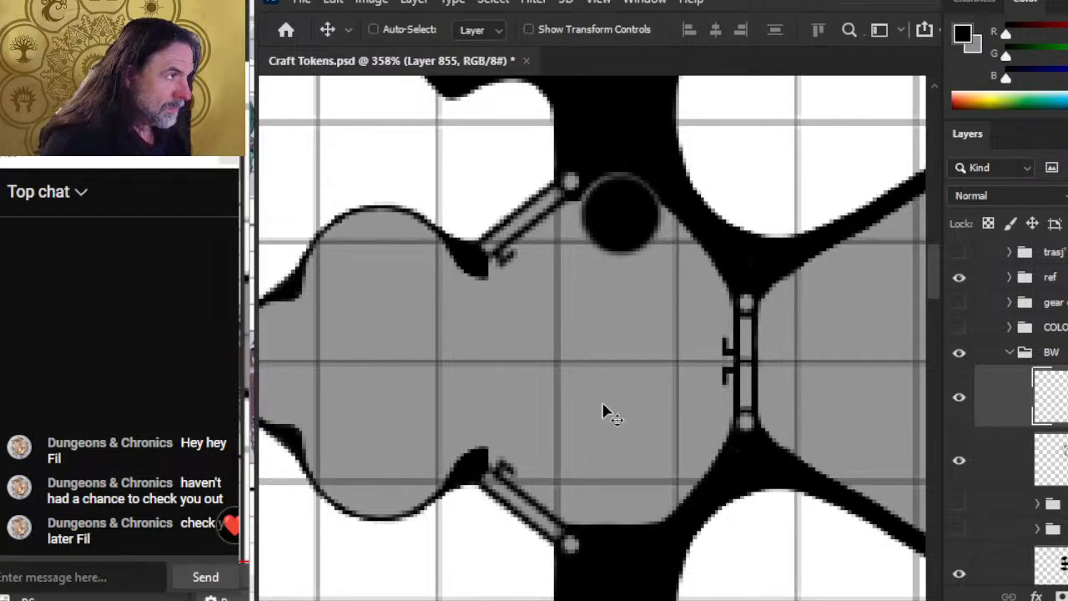
Replace the black dot in the rounded recess with one painted by a 21 px brush at 100% hardness
key(Left)
key(Right)
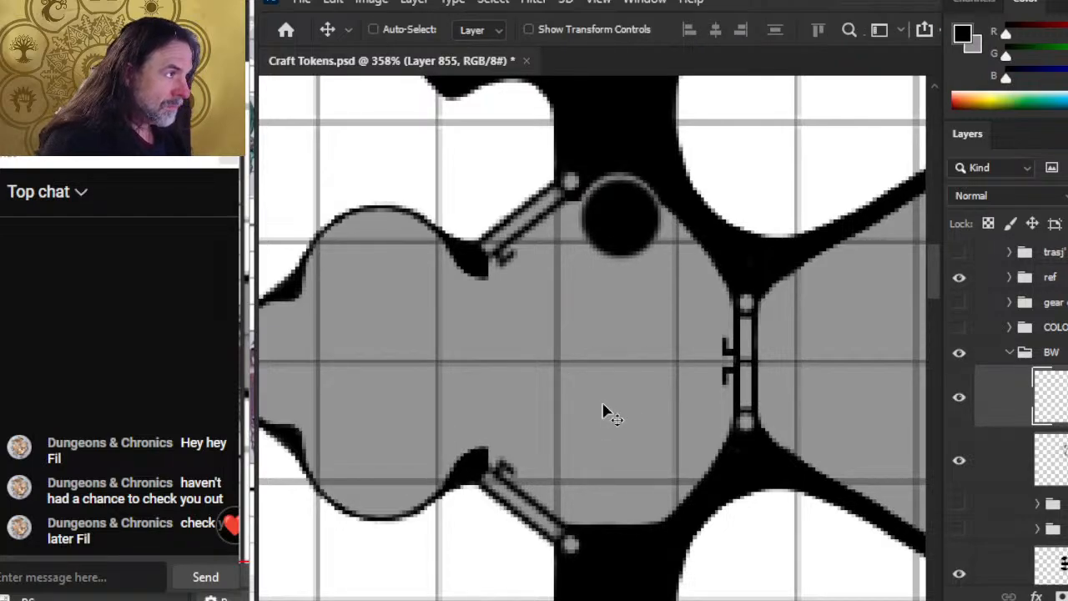
key(ctrl)
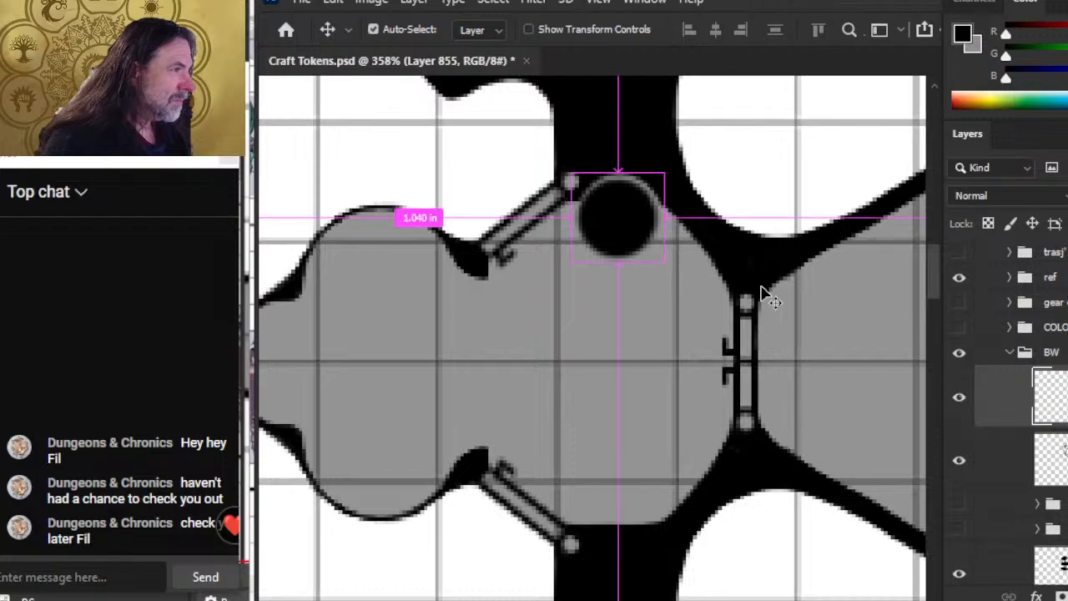
key(Delete)
key(b)
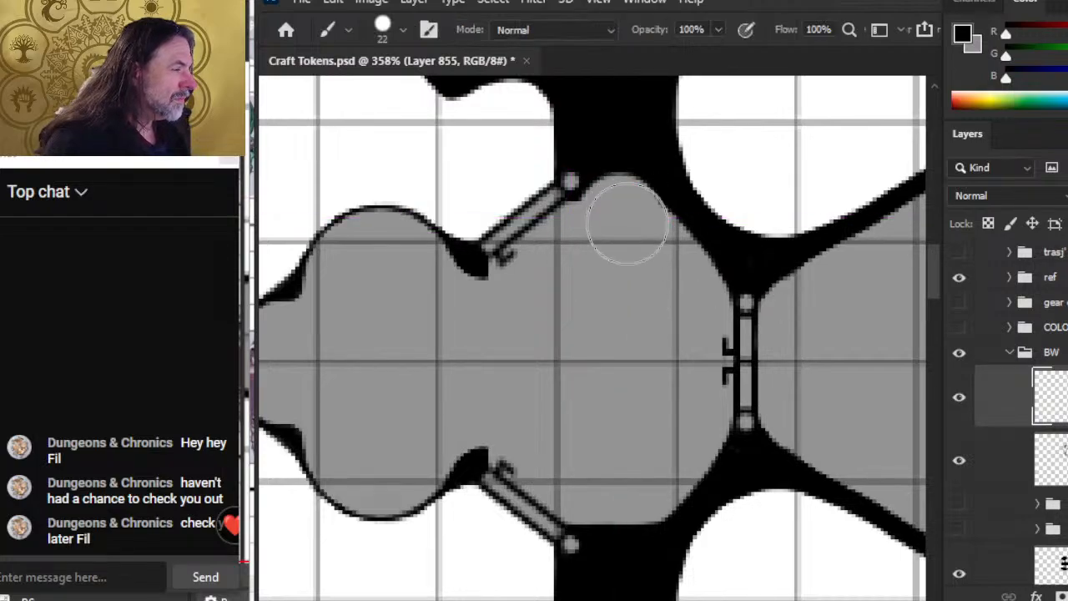
right_click(637, 225)
click(829, 250)
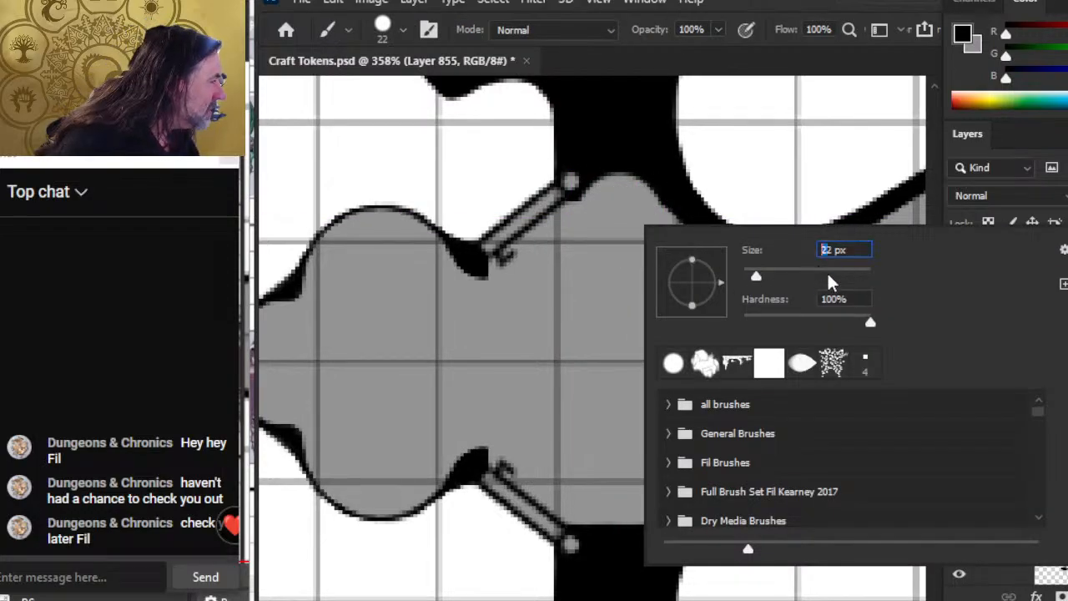
text(21)
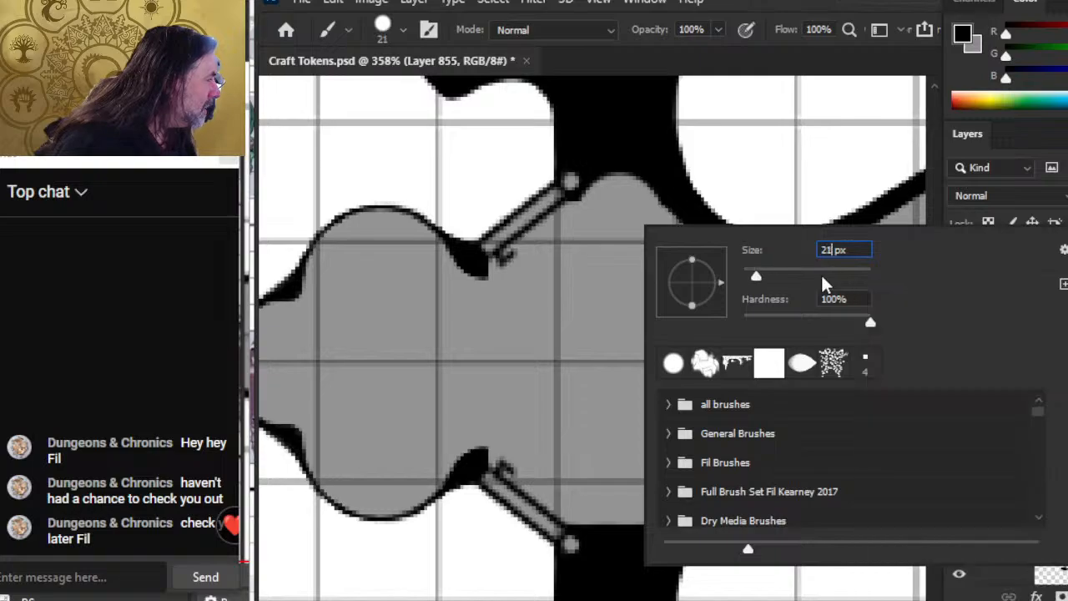
key(Return)
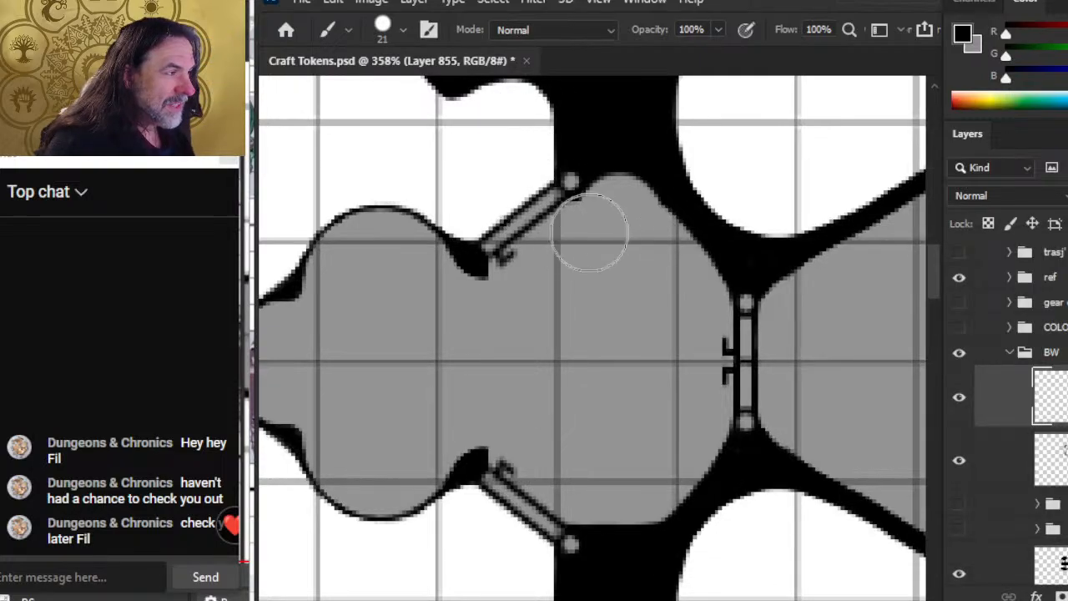
click(618, 216)
Nudge the black dot to fit the recess and hollow out its centre with a 15 px eraser, leaving a thin ring
key(v)
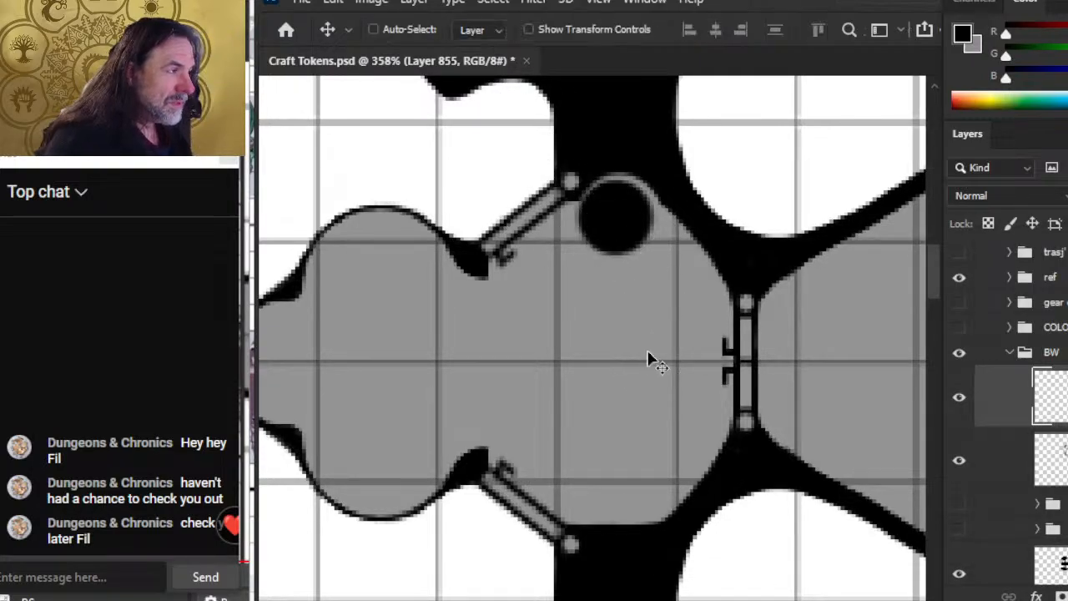
key(Up)
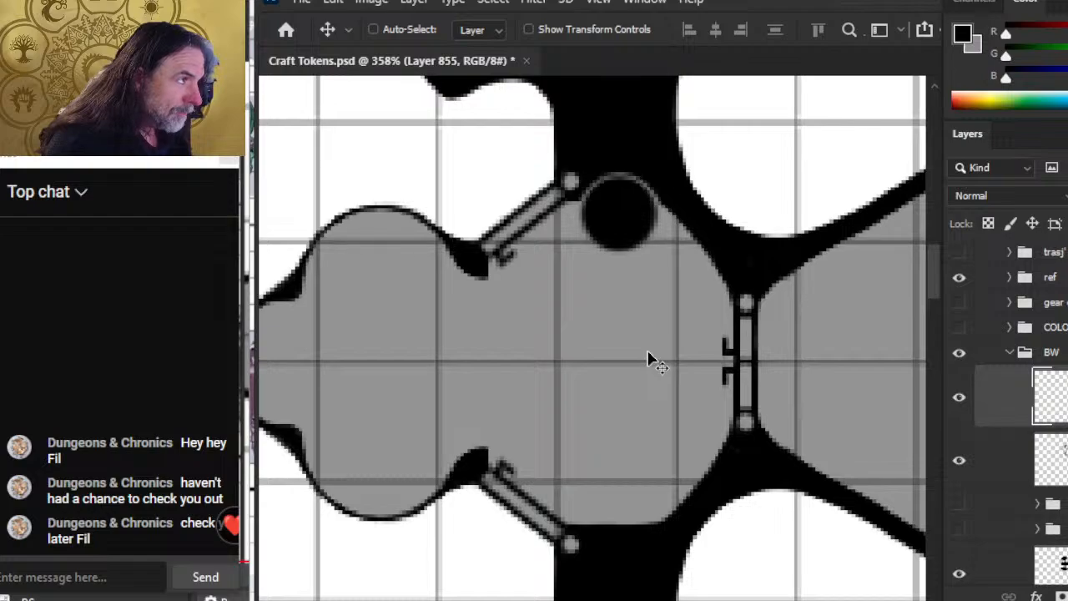
key(Down)
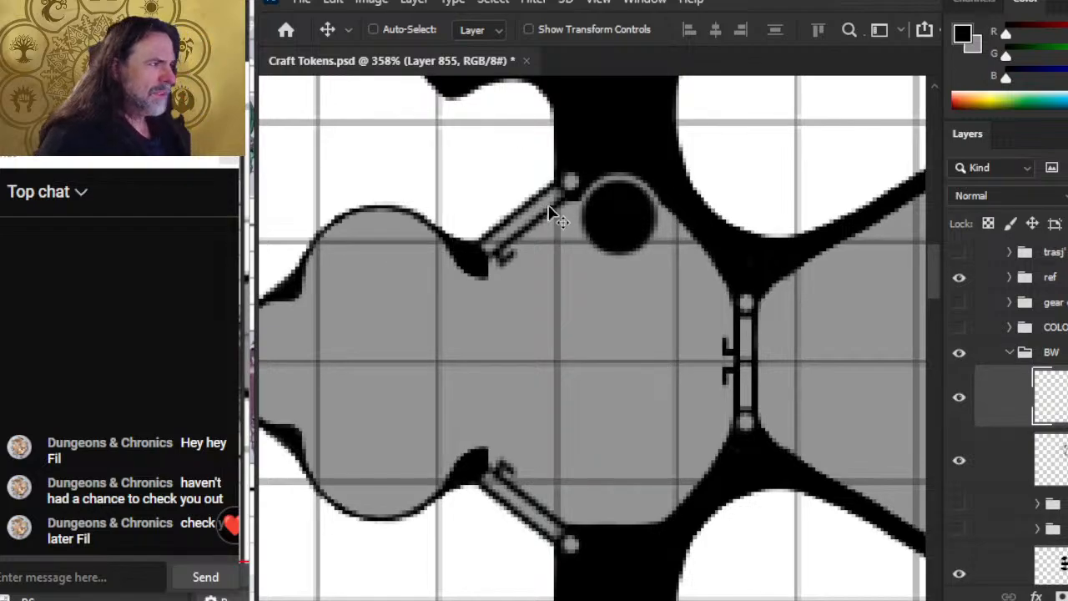
key(e)
click(618, 219)
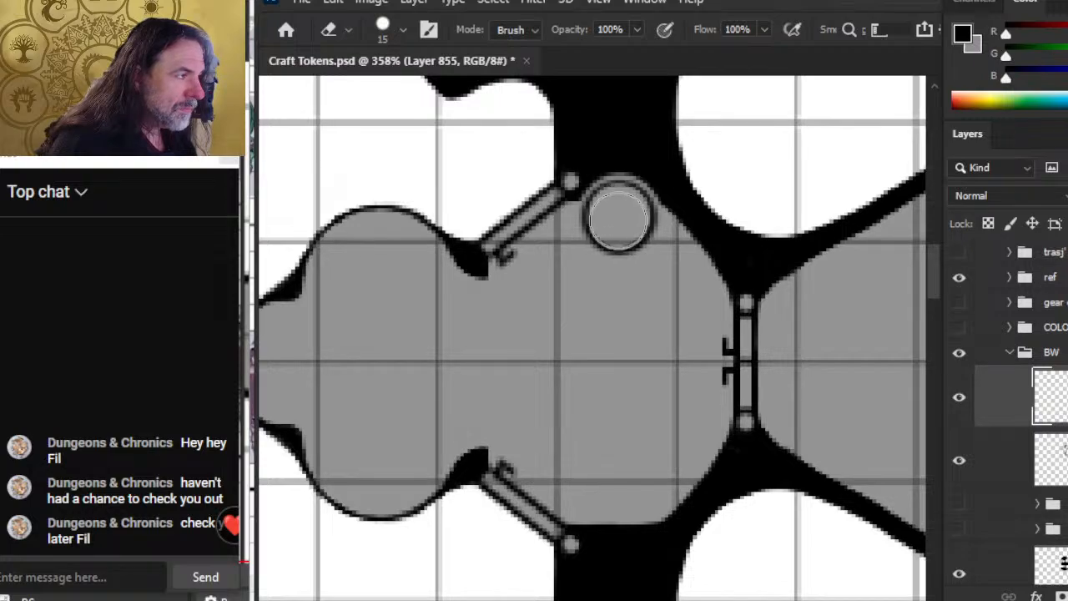
key(b)
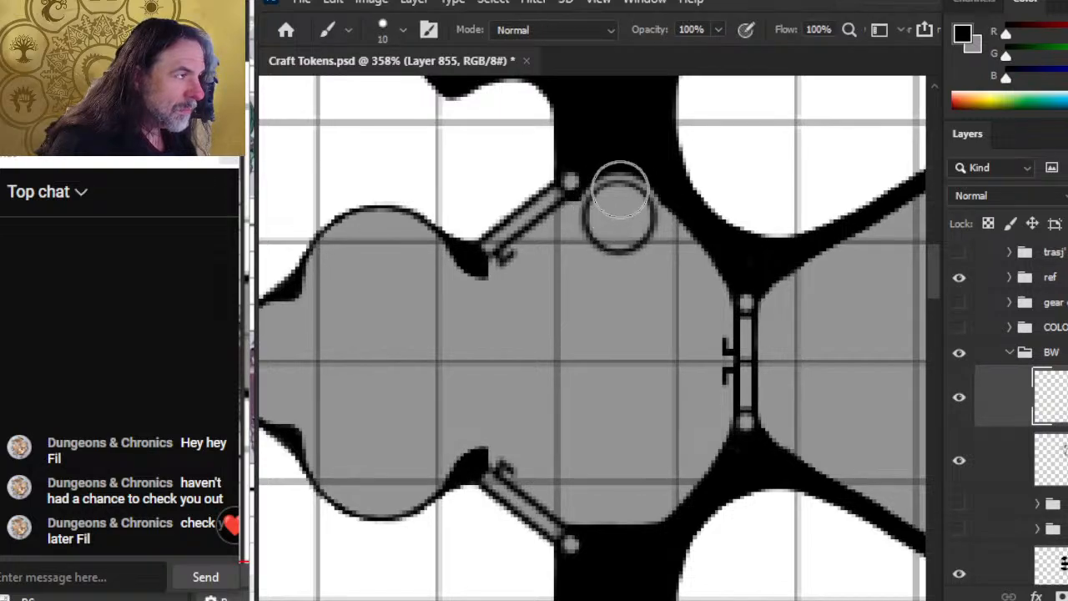
key(e)
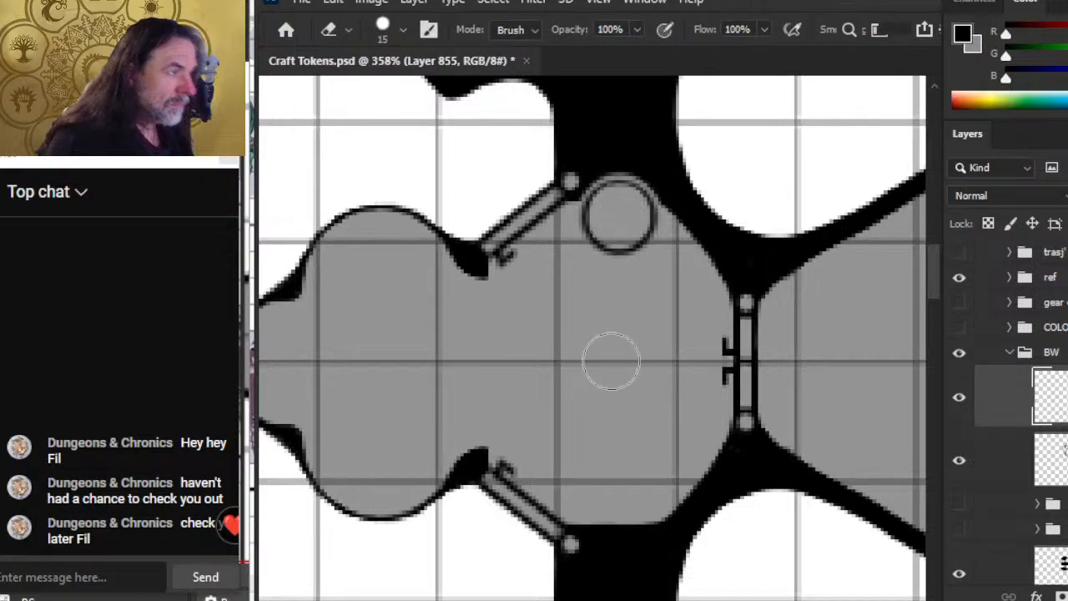
key(z)
drag(694, 370, 664, 451)
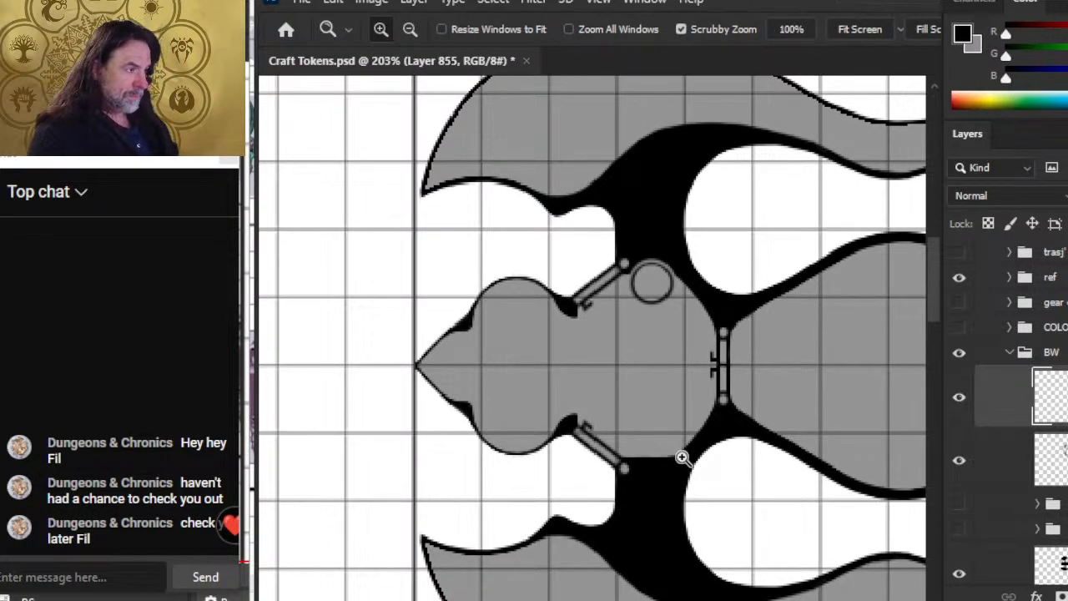
drag(649, 269, 662, 341)
key(b)
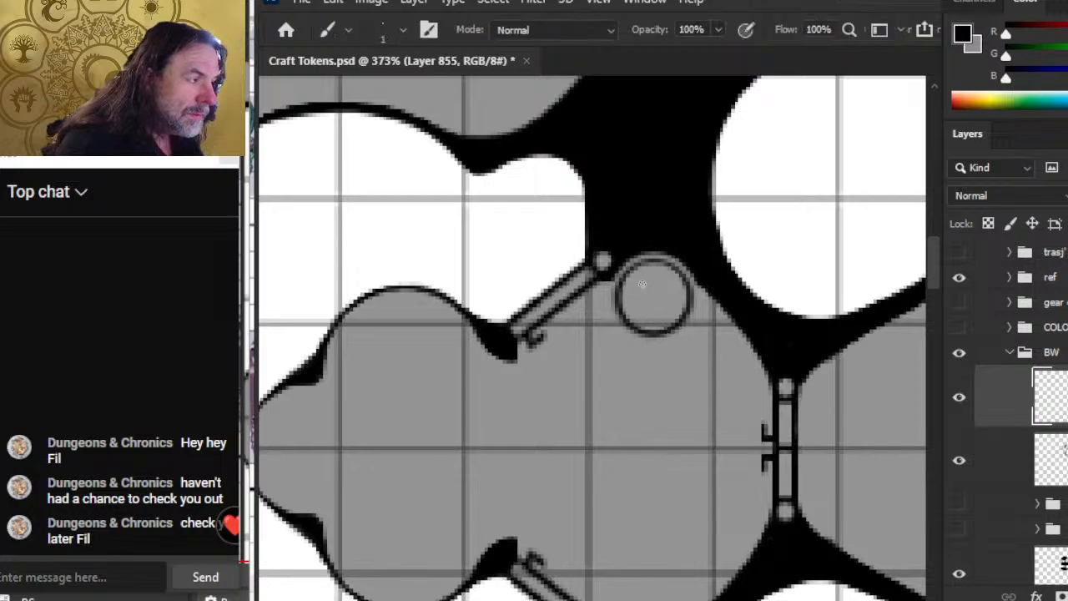
key(e)
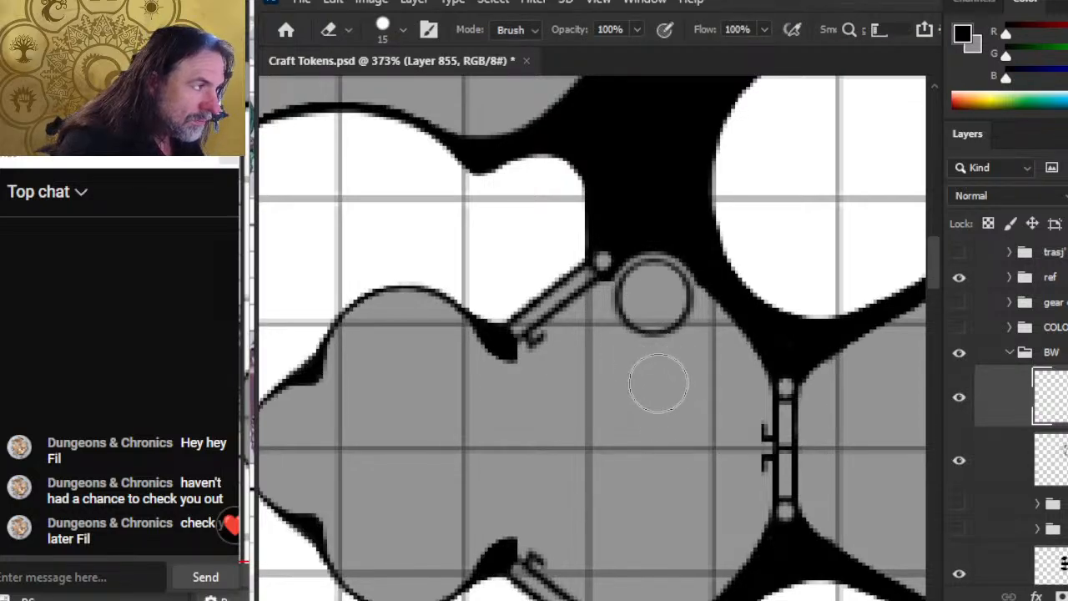
key(b)
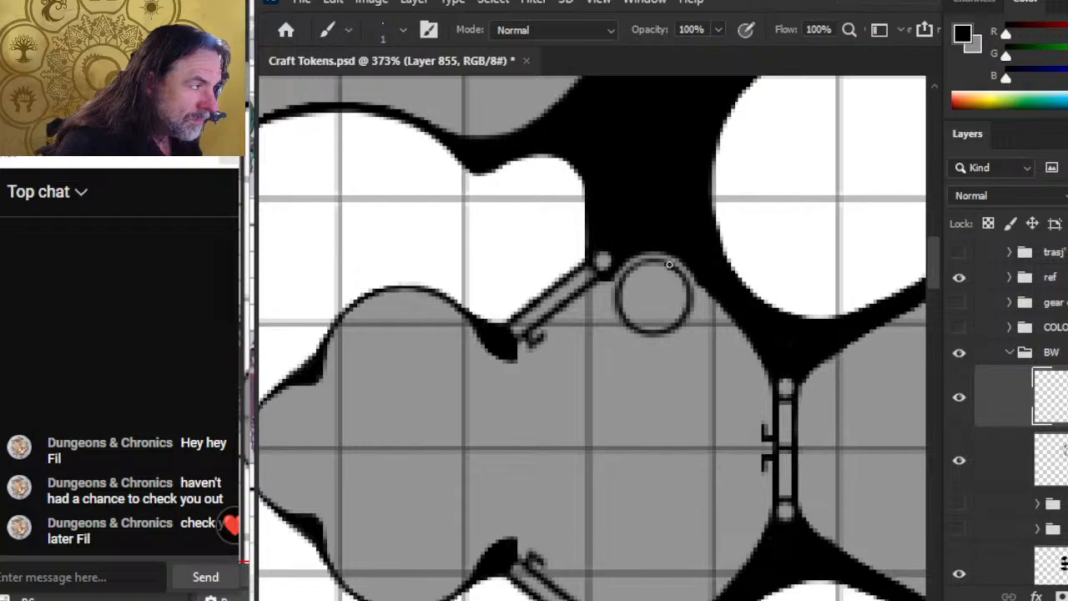
key(ctrl+z)
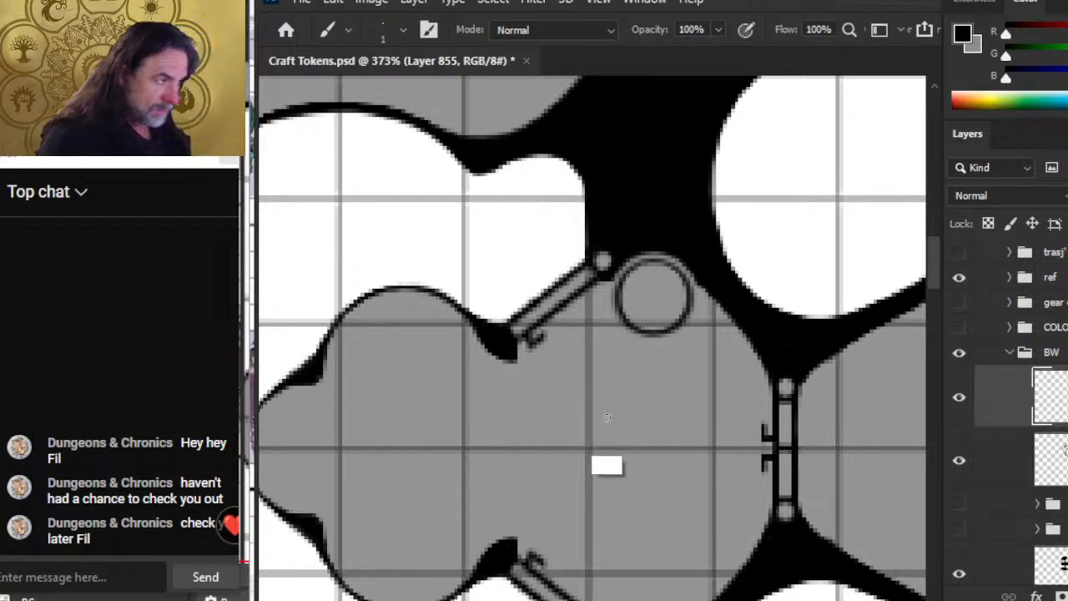
Add a new empty layer above the ring's layer for the details inside the ring
key(z)
drag(726, 391, 658, 468)
drag(651, 408, 620, 279)
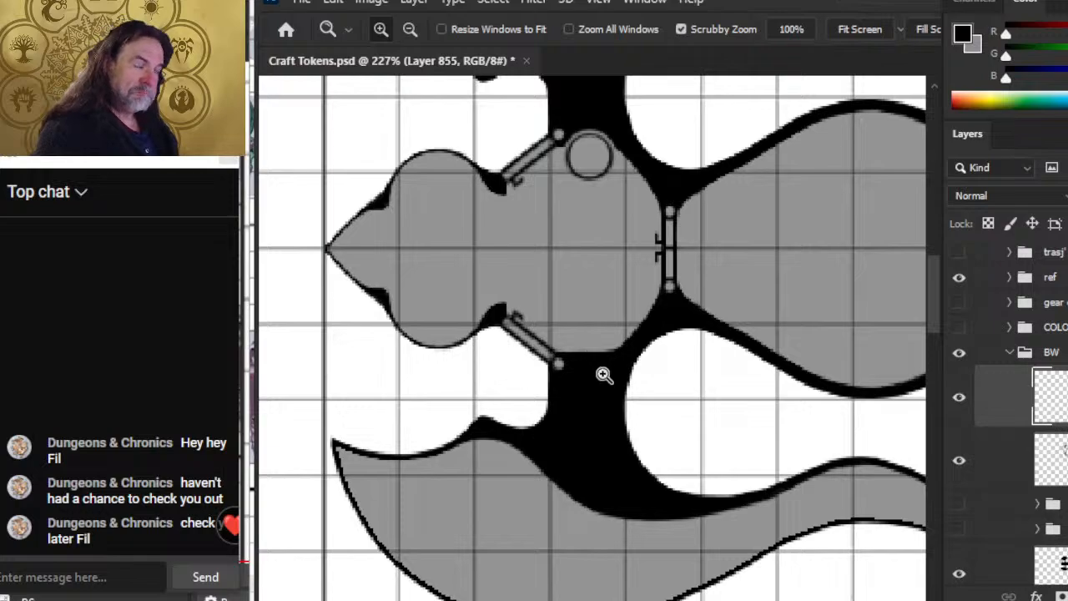
key(b)
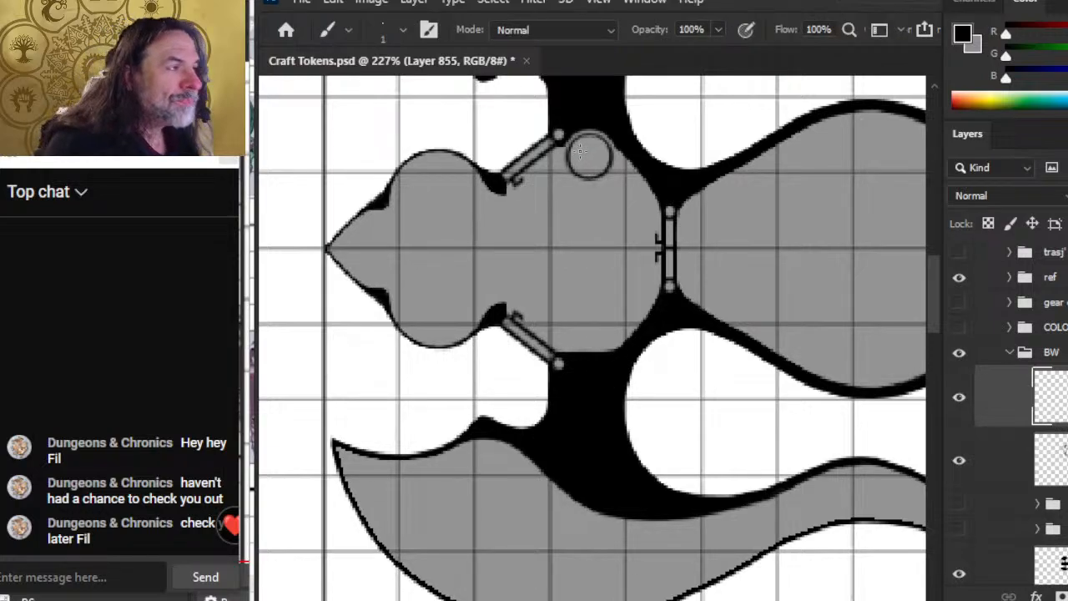
key(ctrl+shift+alt+n)
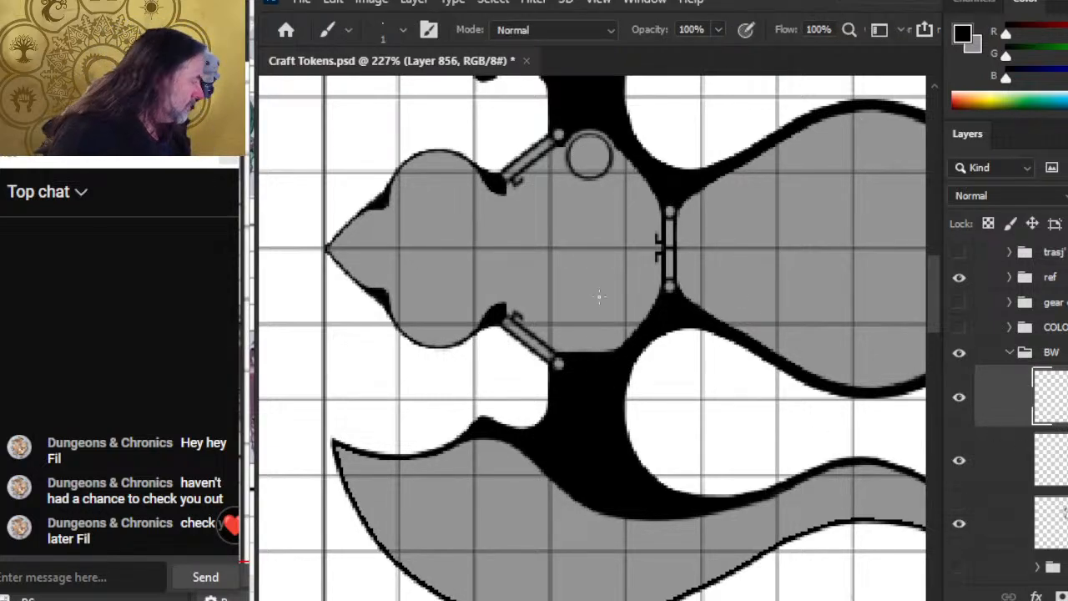
mouse_move(574, 150)
mouse_down()
mouse_move(597, 150)
mouse_move(576, 150)
mouse_up()
key(ctrl+z)
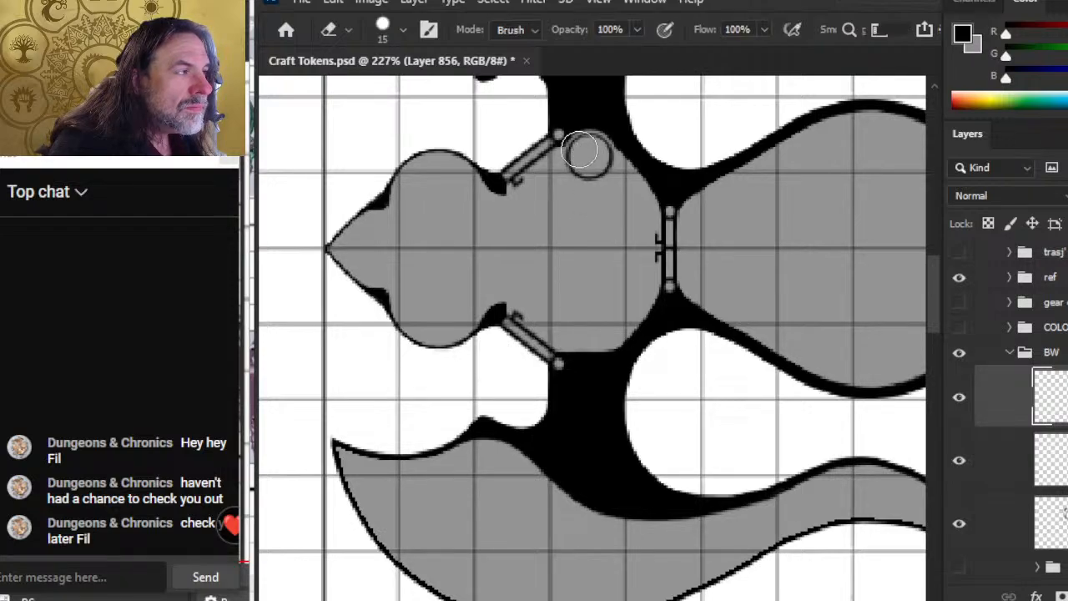
drag(583, 150, 618, 188)
key(e)
click(585, 150)
Paint a short horizontal black bar with a vertical cap at each end inside the ring's upper half, using a 1 px brush
key(z)
key(b)
drag(586, 152, 619, 152)
key(shift)
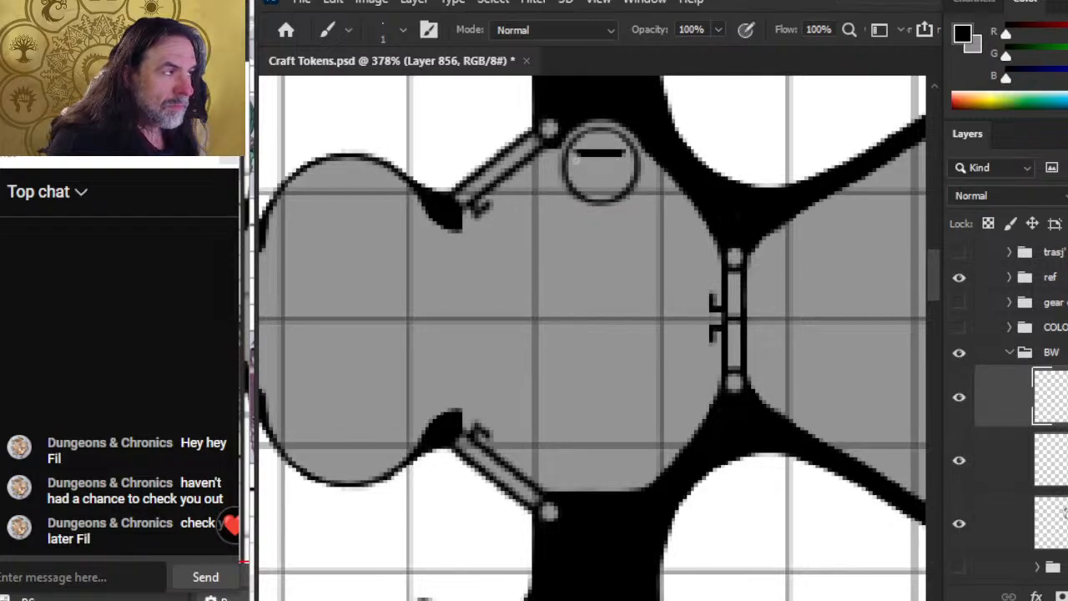
mouse_move(580, 150)
mouse_down()
mouse_move(580, 162)
mouse_move(580, 143)
mouse_move(580, 160)
mouse_move(628, 165)
mouse_move(626, 156)
mouse_move(626, 165)
mouse_up()
shift+click(578, 146)
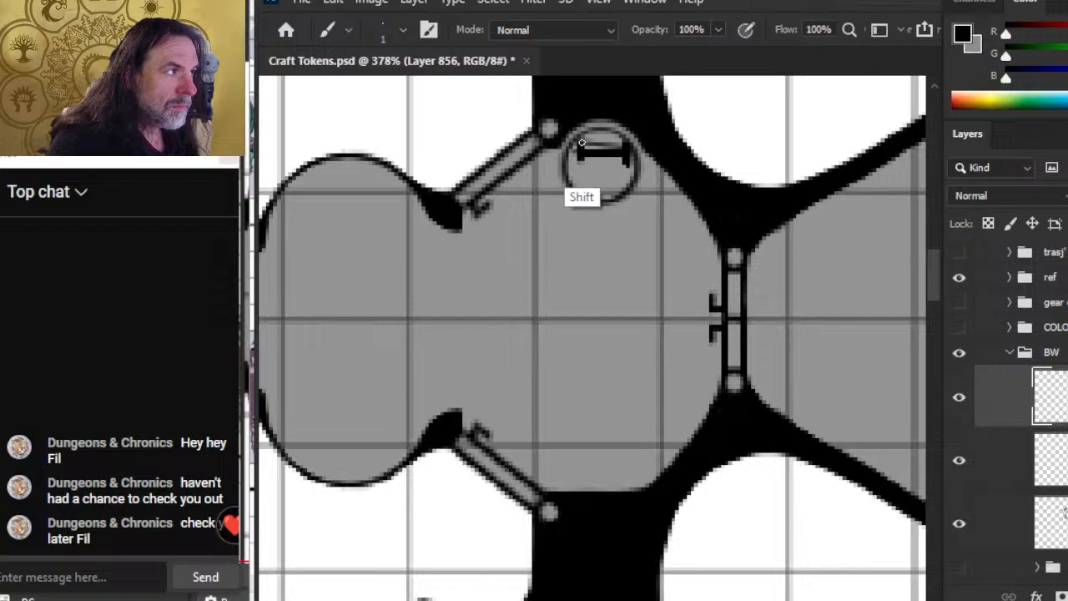
key(ctrl+z)
drag(583, 144, 583, 163)
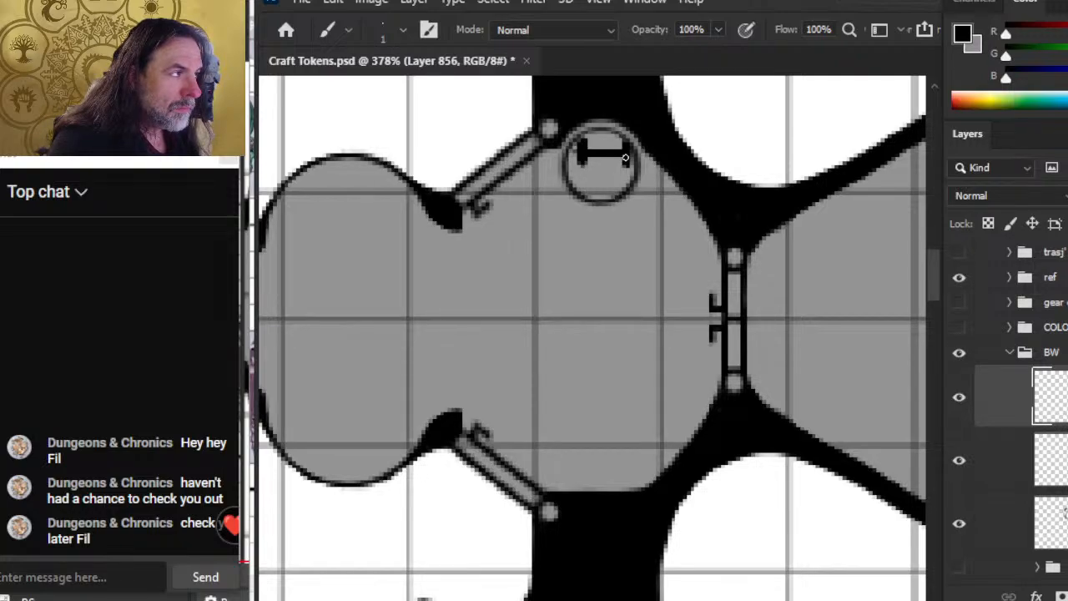
Trim the bar's left cap and remove its right cap with a 6 px eraser to form a sideways T
key(v)
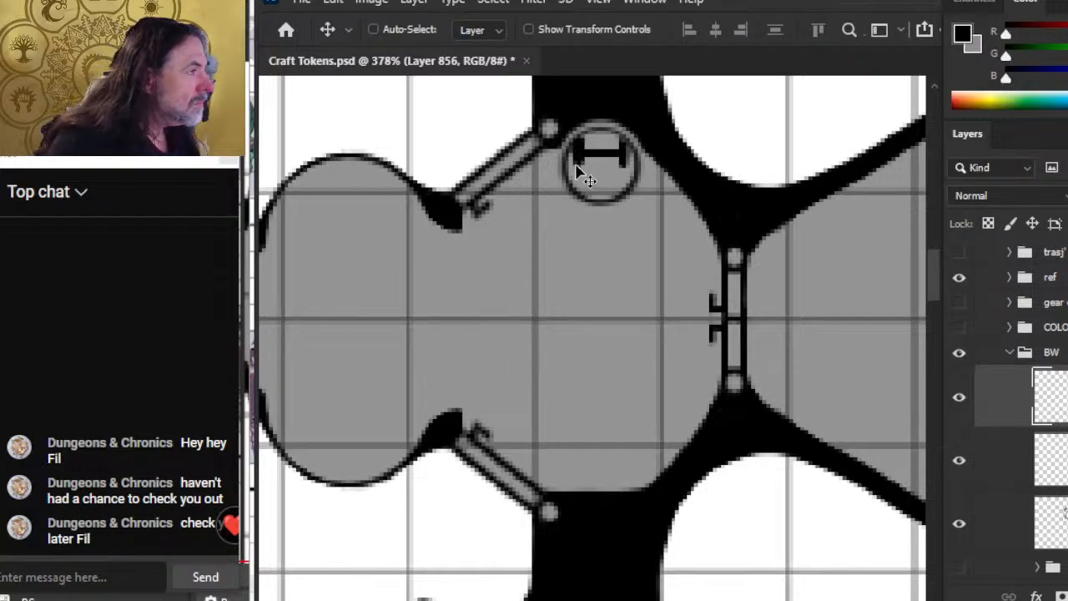
key(e)
key(bracketleft)
key(bracketleft)
key(shift)
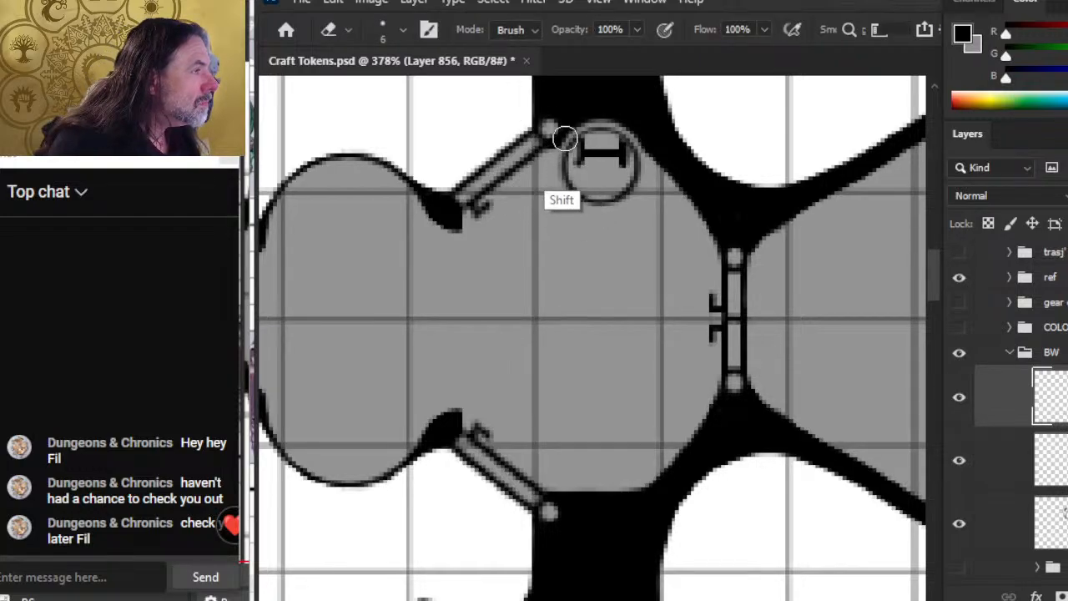
key(b)
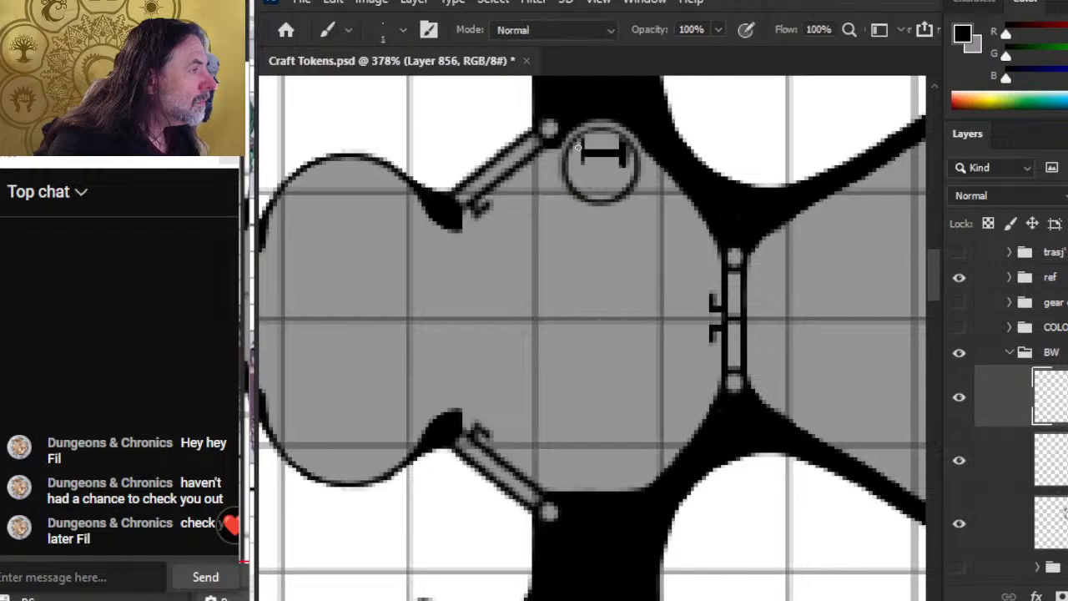
key(e)
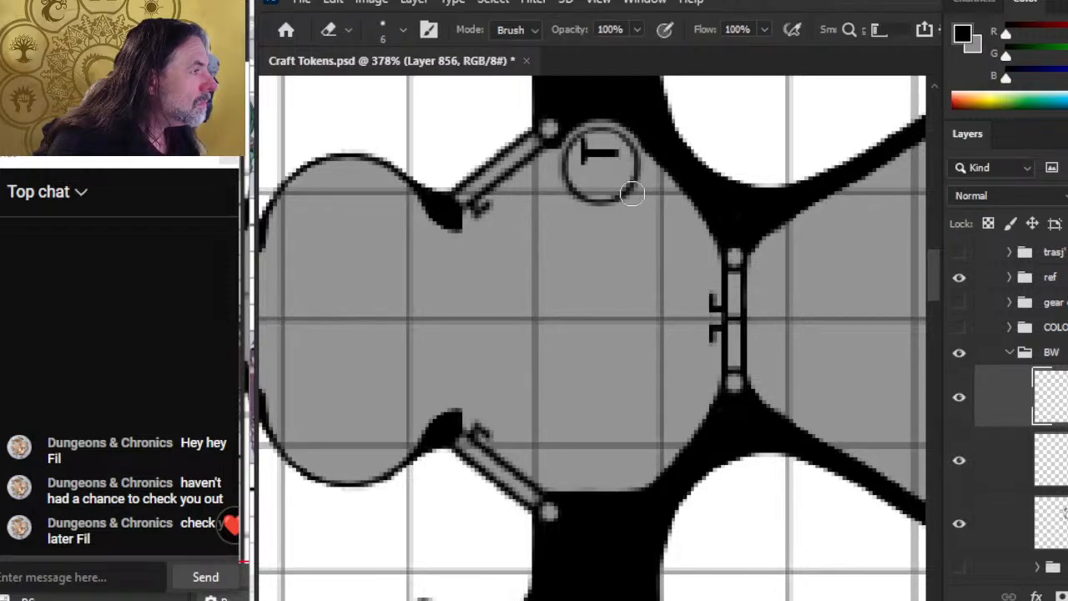
Refine the left cap of the sideways T inside the ring with a 1 px brush and a 6 px eraser
key(b)
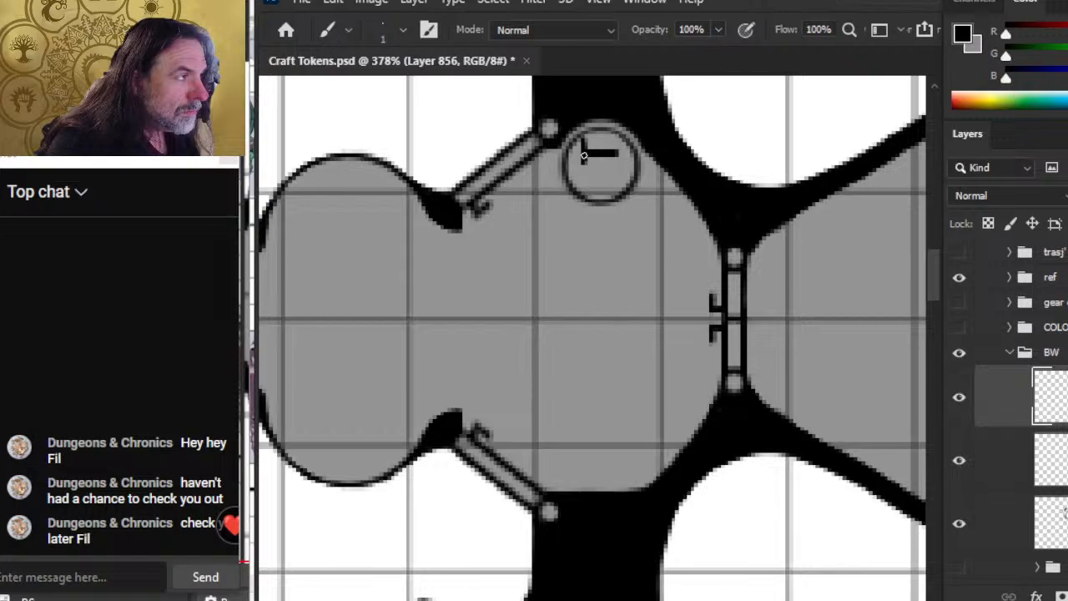
key(e)
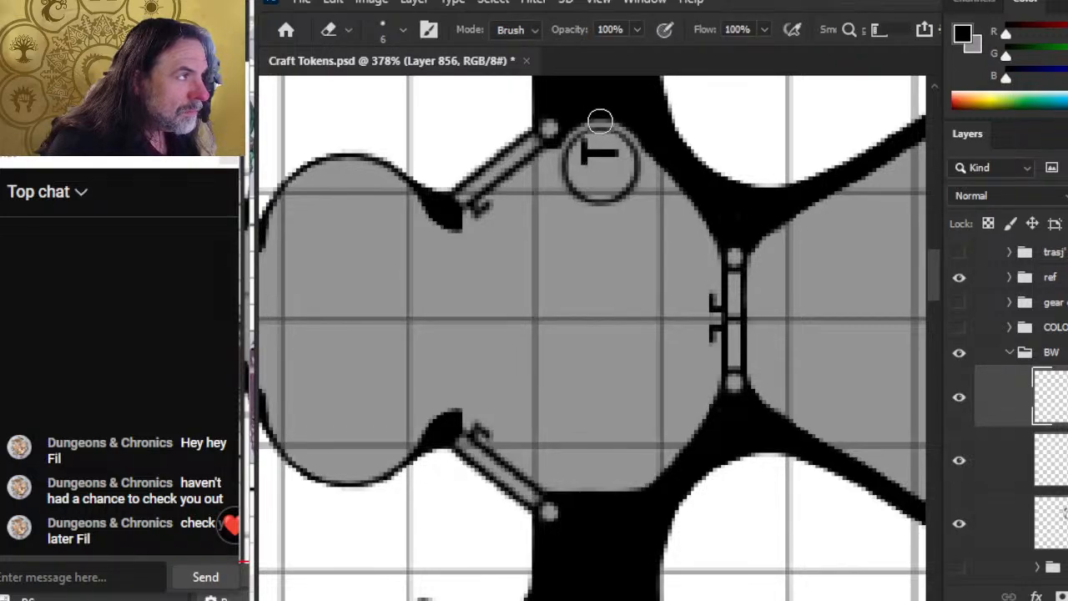
key(b)
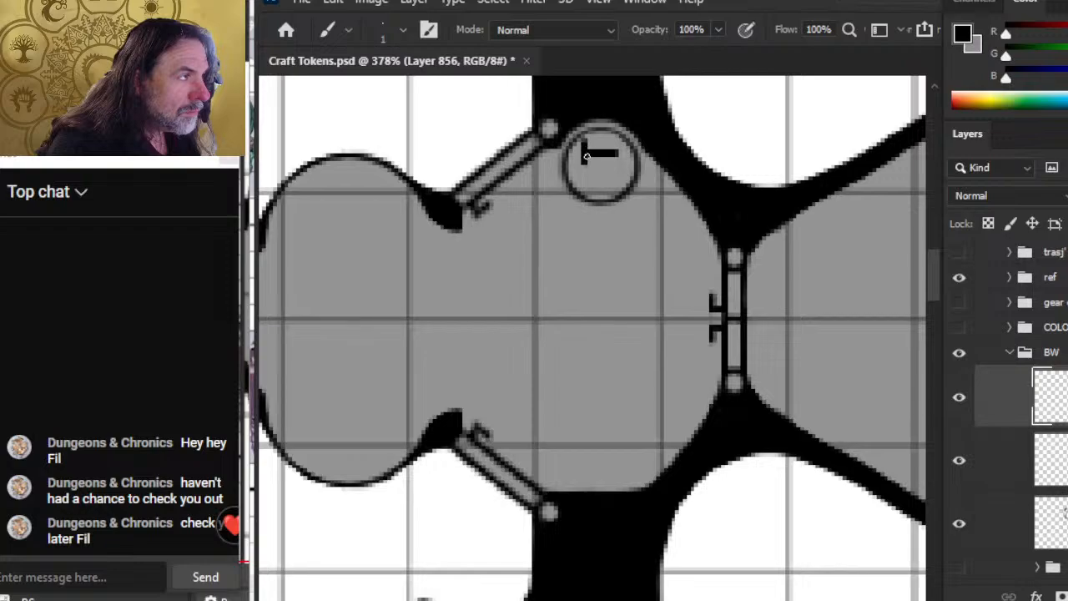
key(e)
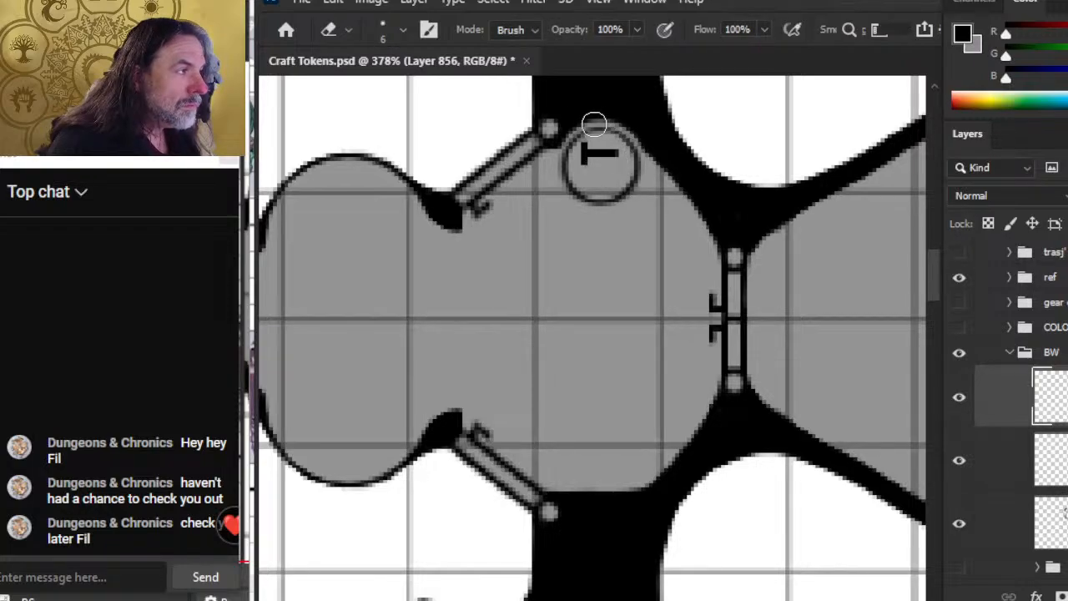
key(b)
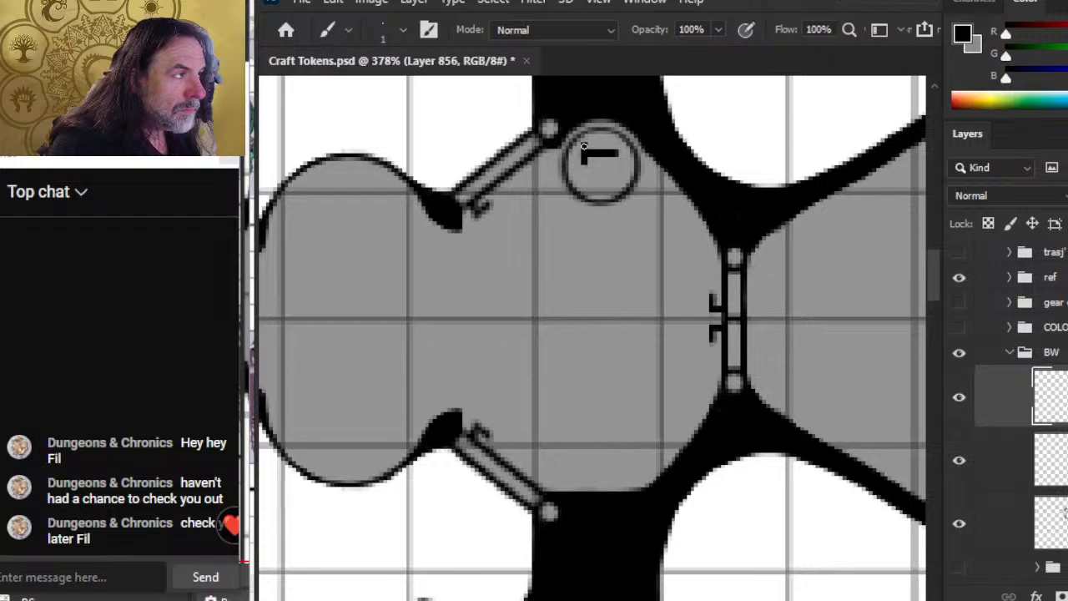
key(e)
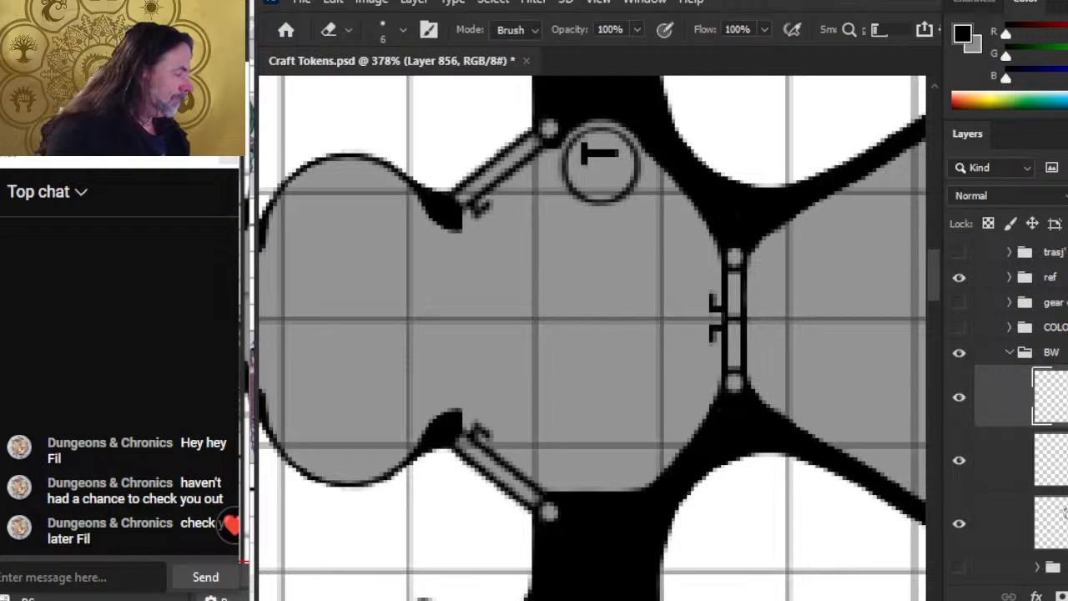
Duplicate the sideways T's layer and flip the copy horizontally so the bar inside the ring has a cap at each end
right_click(1037, 390)
click(921, 30)
key(Return)
key(l)
right_click(650, 171)
click(742, 352)
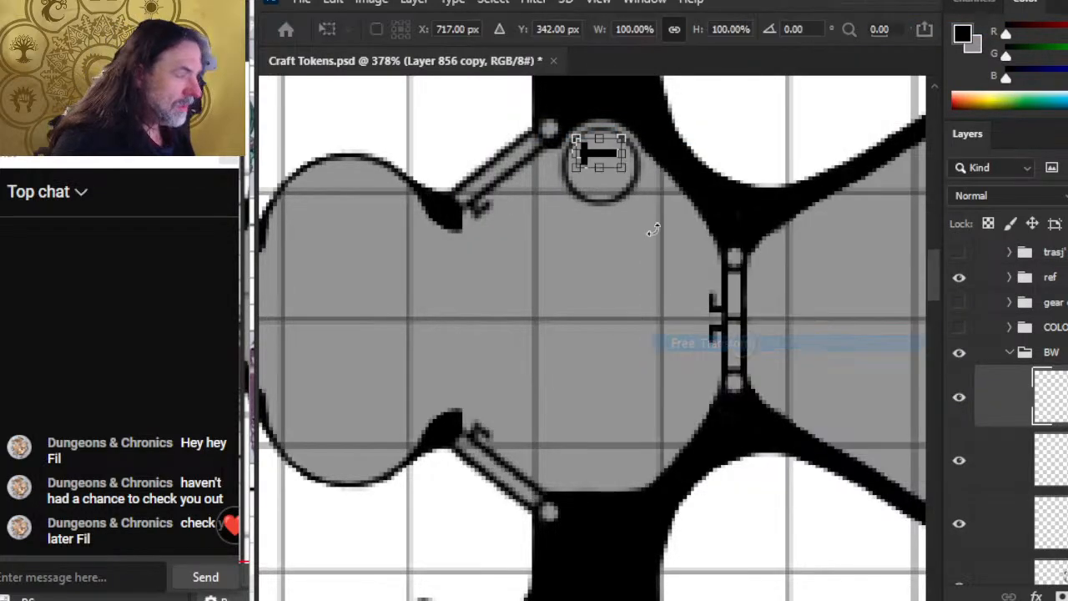
right_click(656, 229)
click(747, 571)
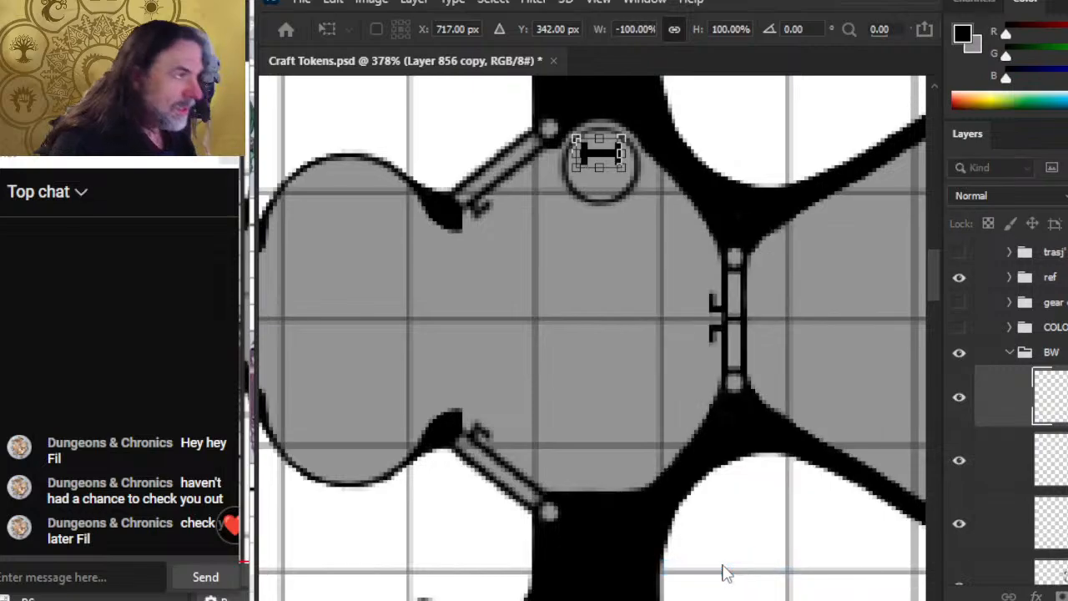
key(Return)
key(v)
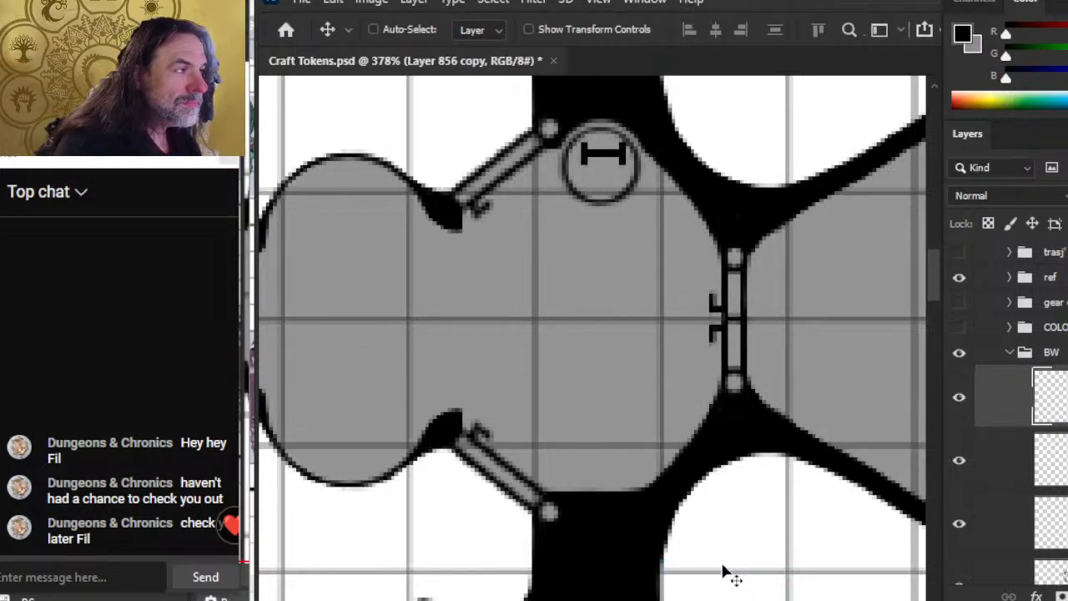
Merge the flipped copy down into the original sideways T layer
click(1050, 460)
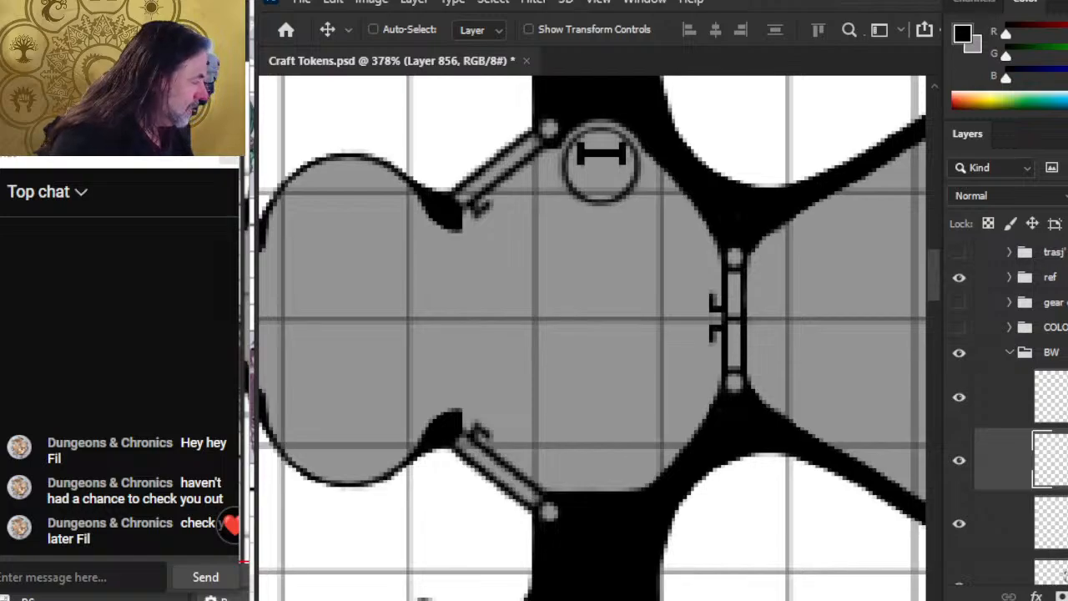
click(1050, 398)
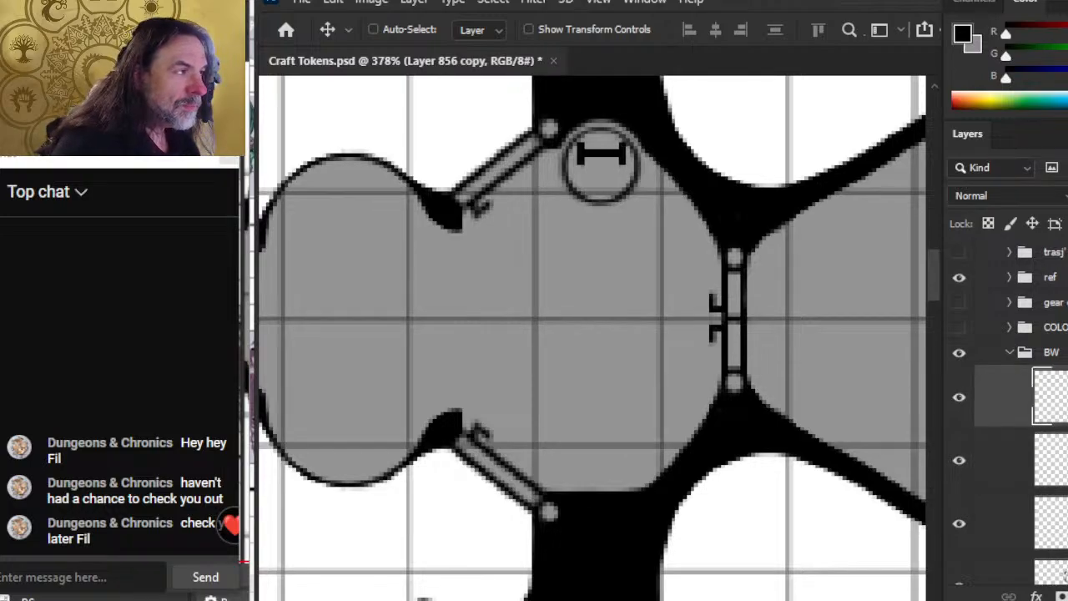
right_click(1001, 398)
click(980, 514)
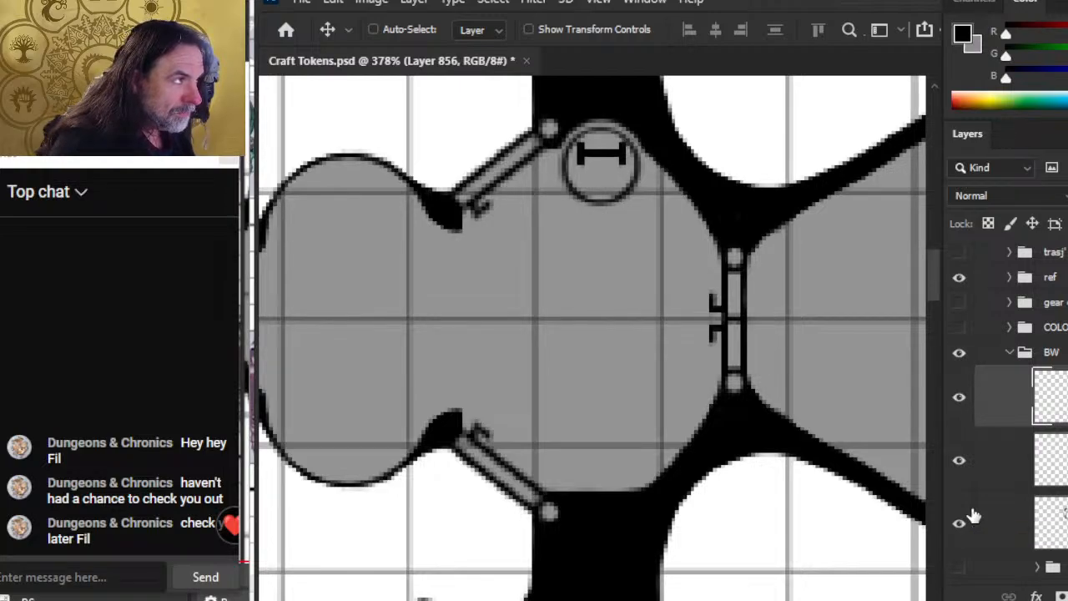
Try to merge the top three layers of the BW group into a single layer
key(z)
drag(651, 334, 618, 341)
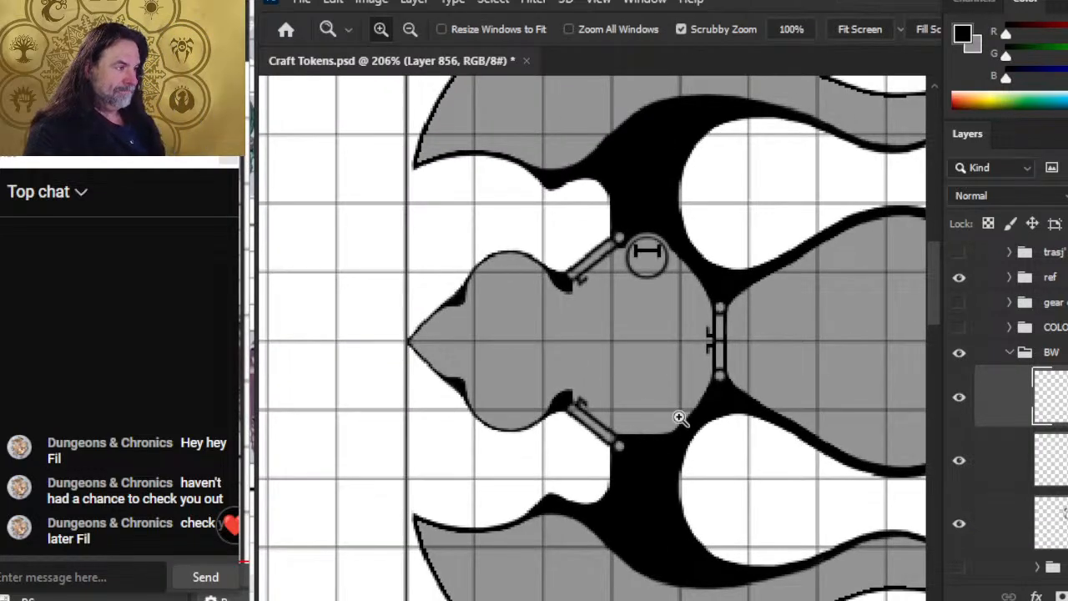
drag(751, 417, 567, 314)
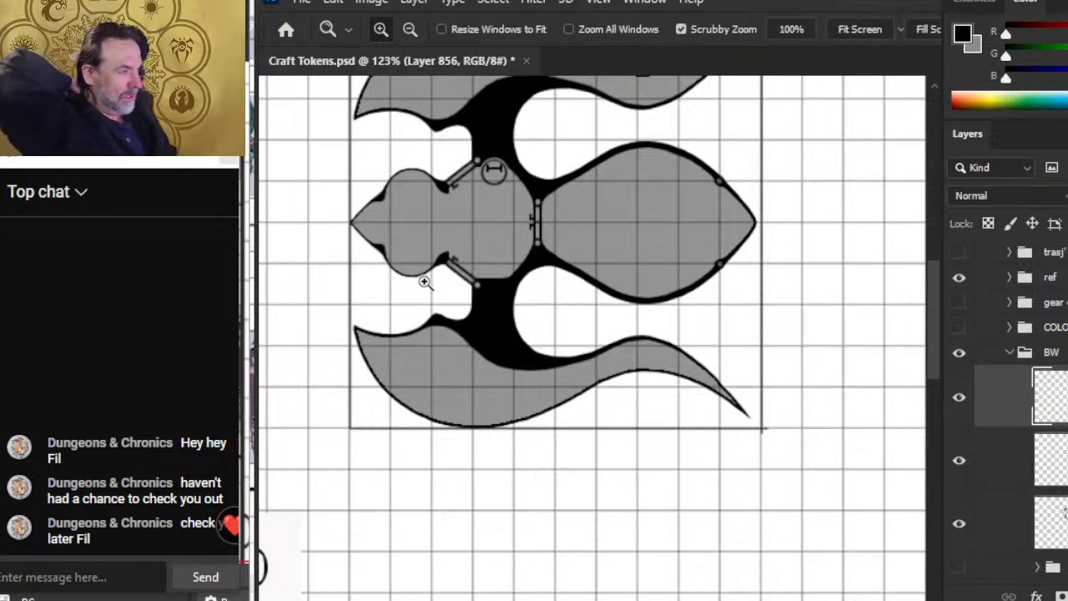
shift+click(1060, 523)
right_click(1060, 524)
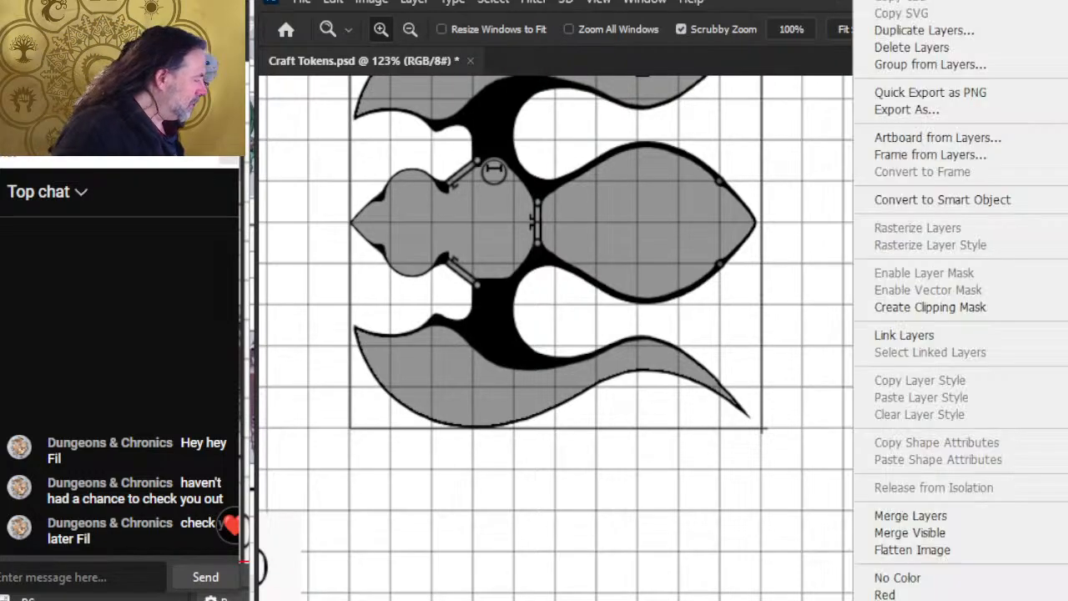
click(935, 515)
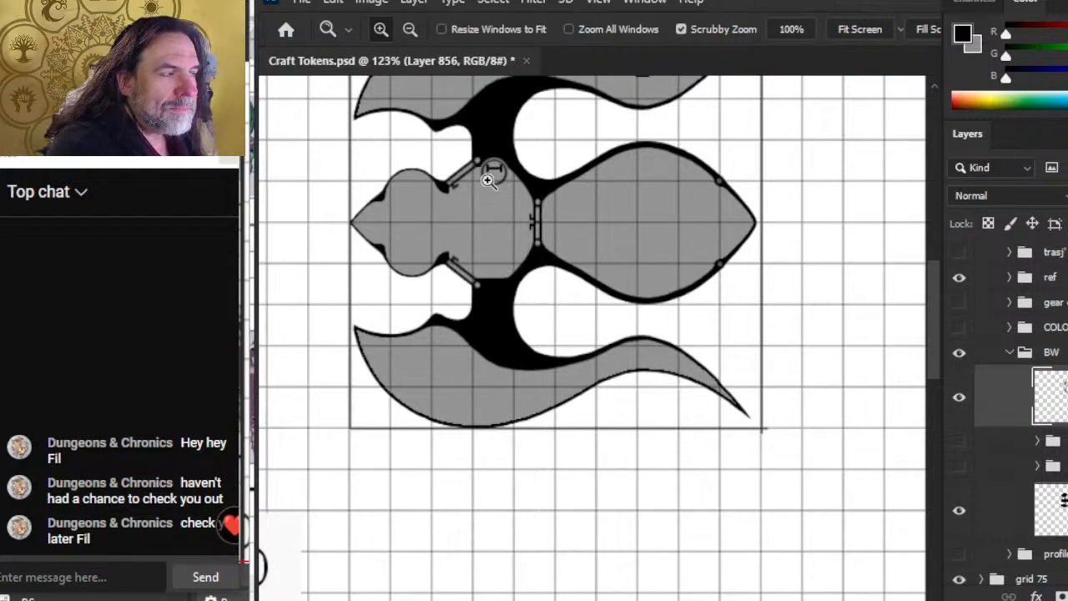
key(ctrl+z)
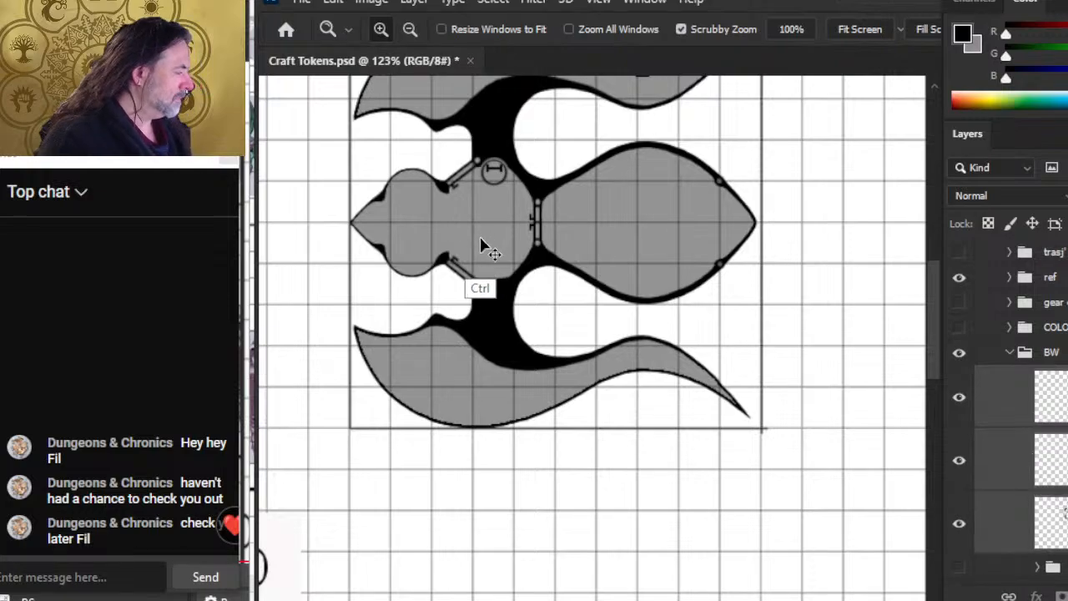
Identify the top BW layers by toggling their visibility, and select the capped bar's layer together with the ring's layer
click(1007, 521)
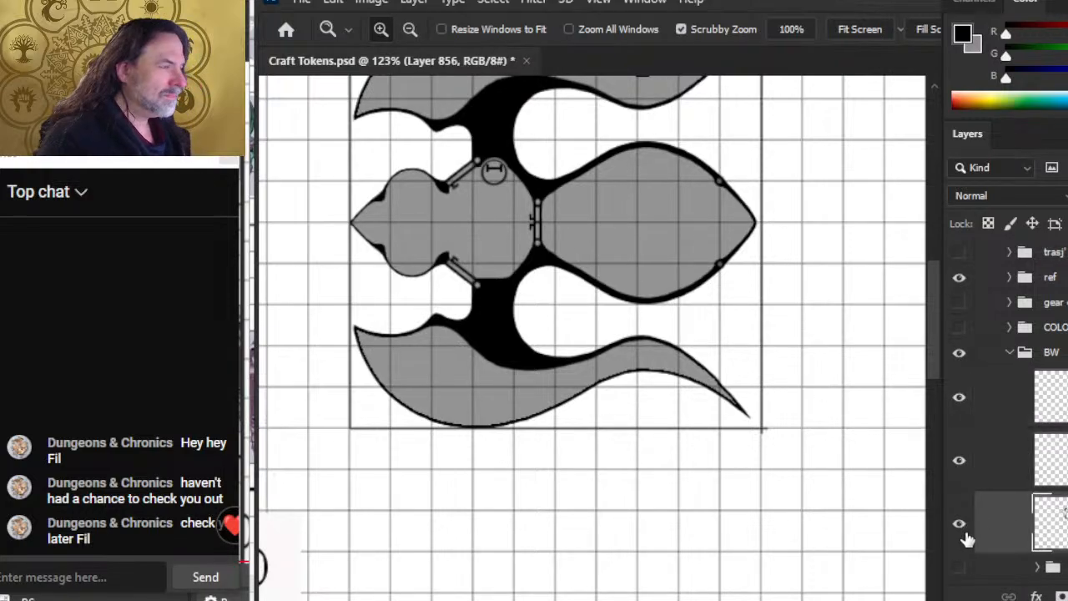
click(960, 526)
click(960, 525)
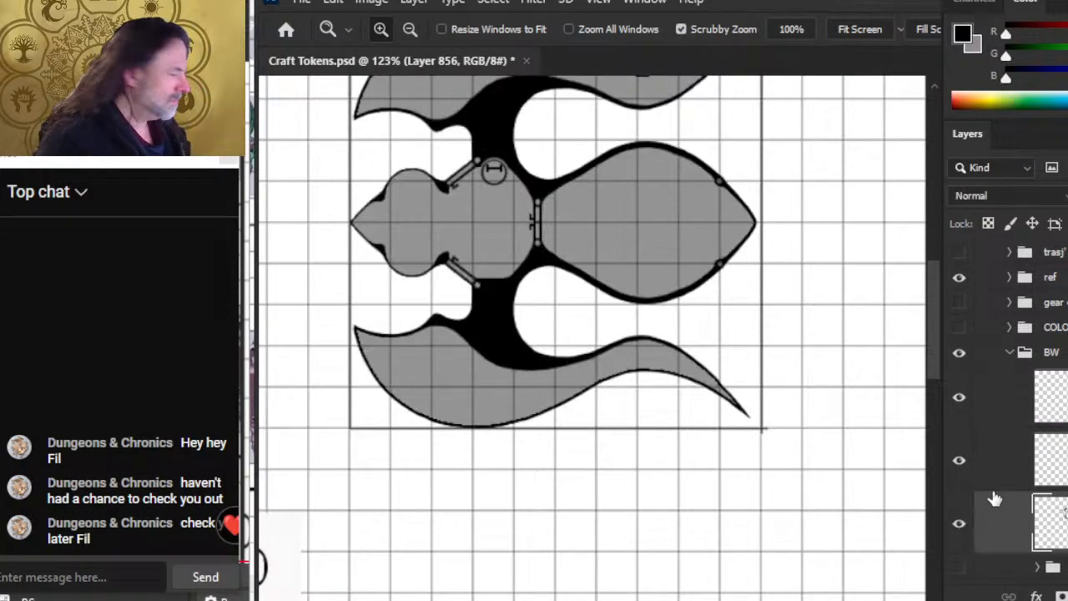
click(960, 410)
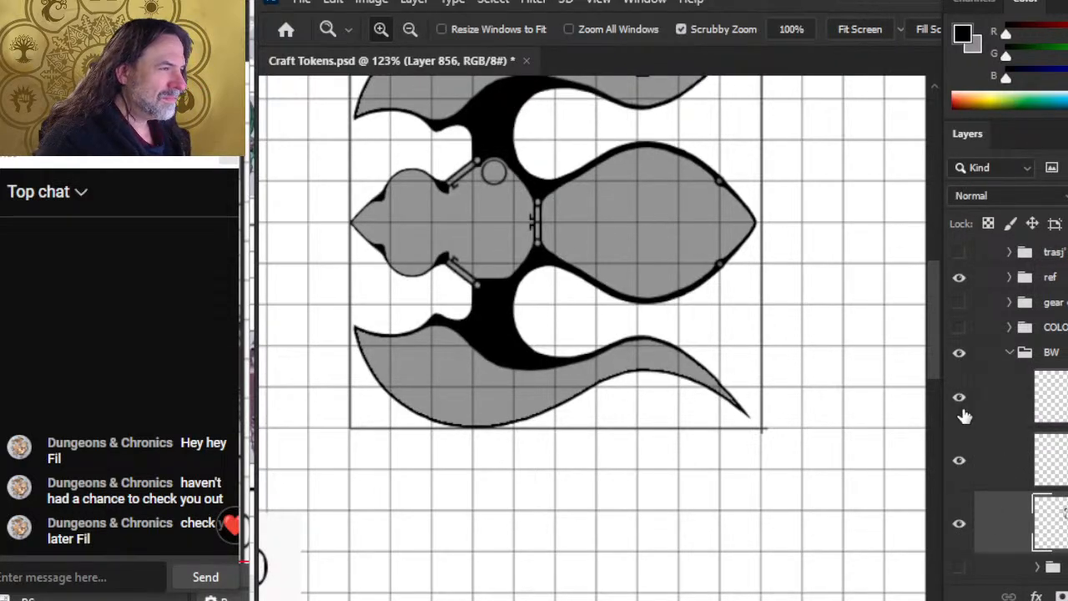
shift+click(993, 474)
click(1014, 407)
ctrl+click(999, 470)
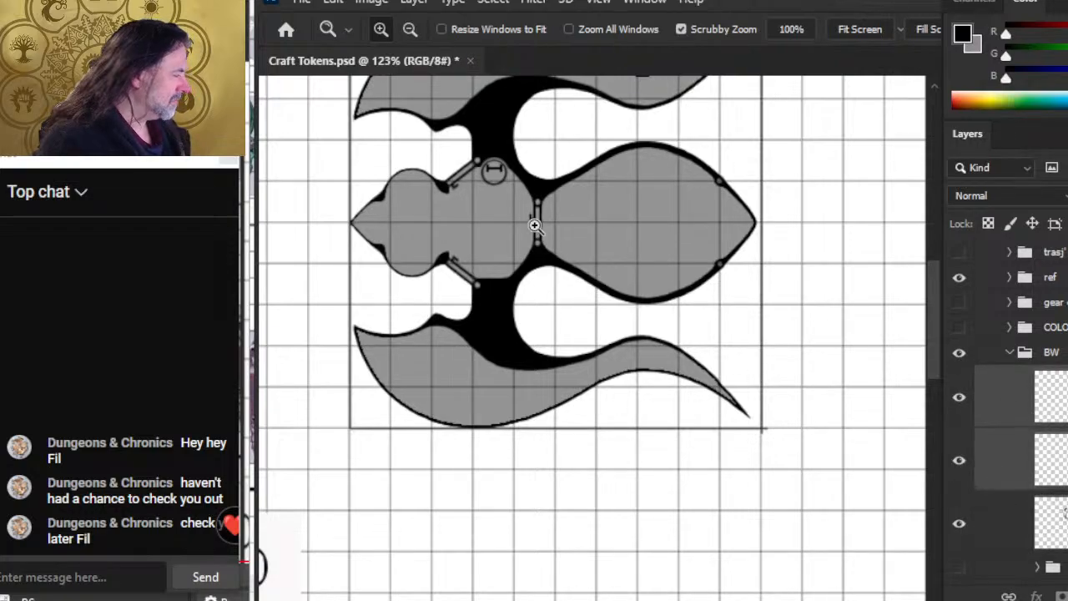
Nudge the circle and its bar symbol up against the upper wall of the ship's central body
drag(513, 189, 587, 222)
drag(546, 165, 640, 295)
key(v)
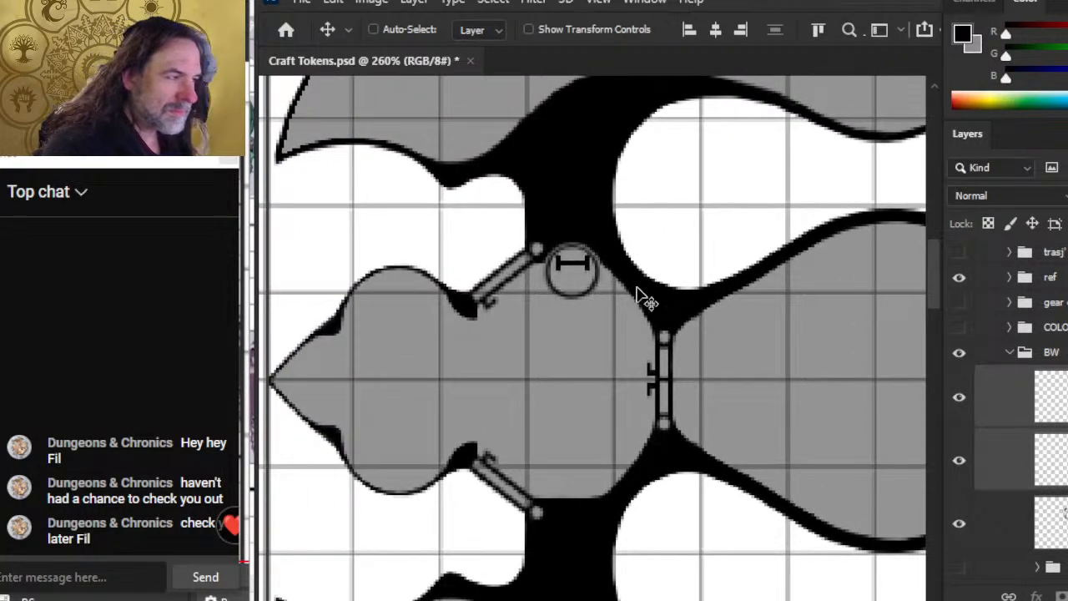
key(Up)
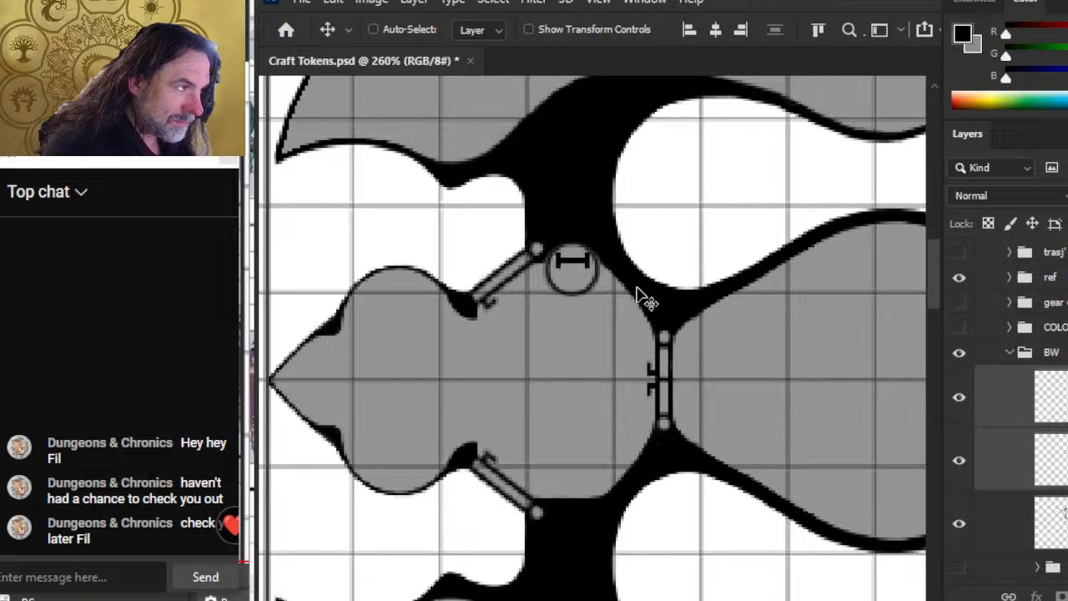
key(Right)
key(Up)
key(Left)
key(Up)
key(Right)
key(Left)
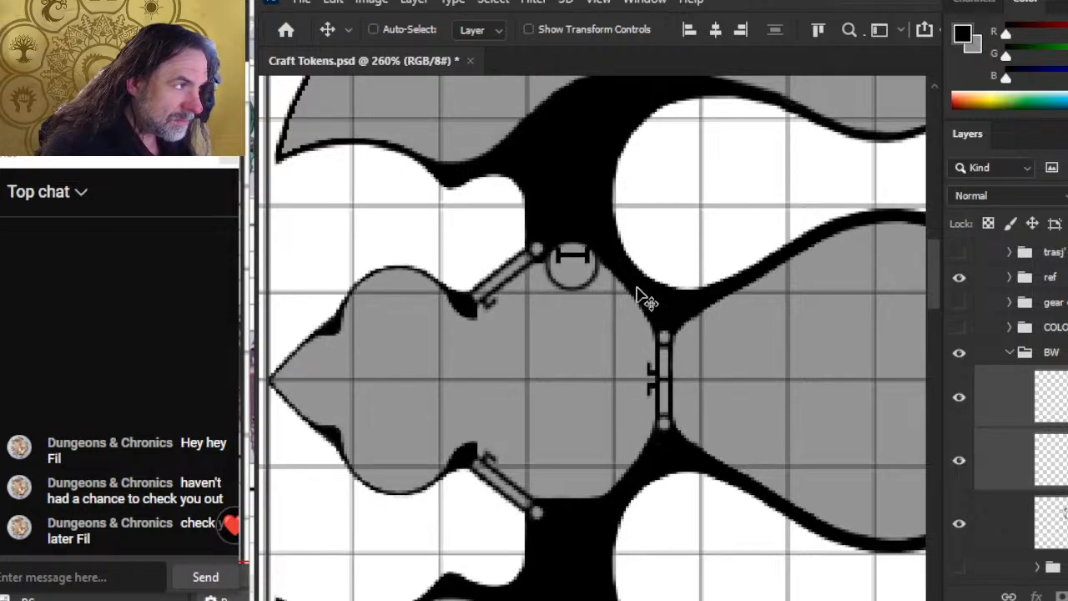
key(Down)
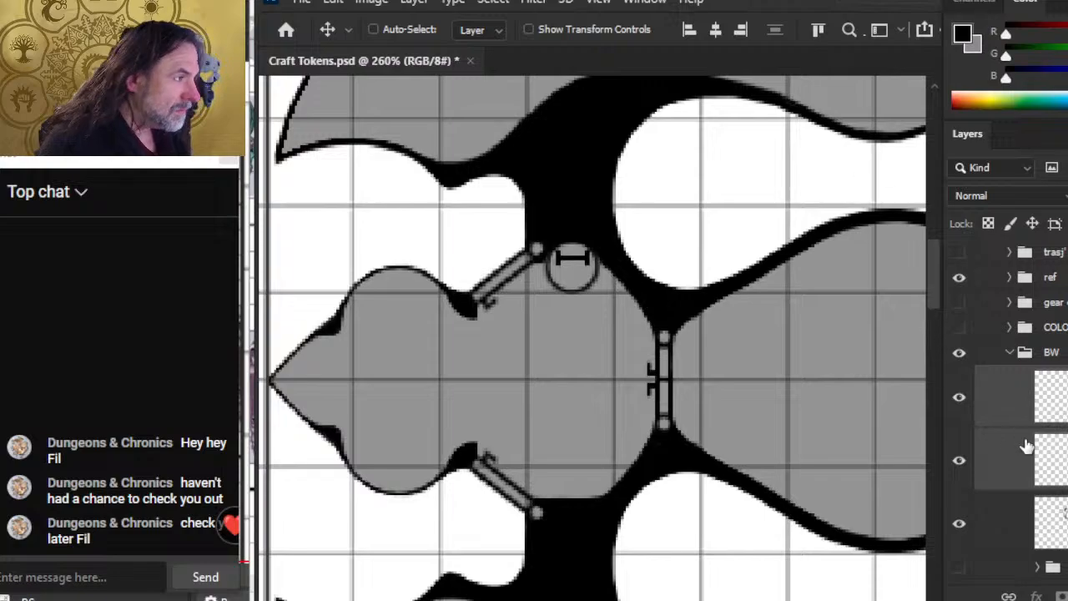
Touch up the black linework around the circle on the third BW layer with a size 1 brush and a size 6 eraser
click(1063, 515)
key(b)
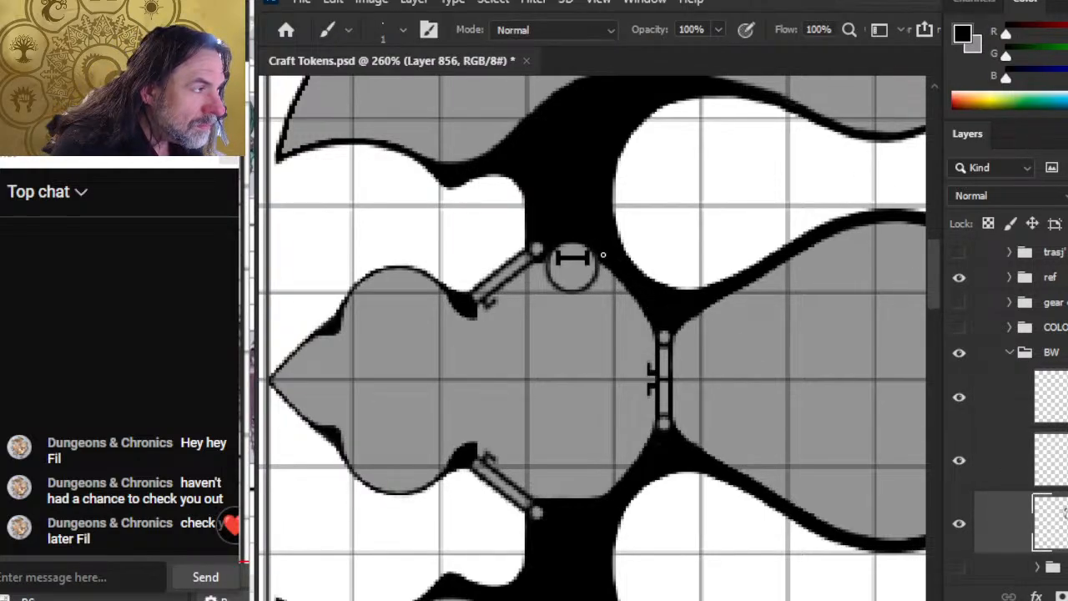
key(e)
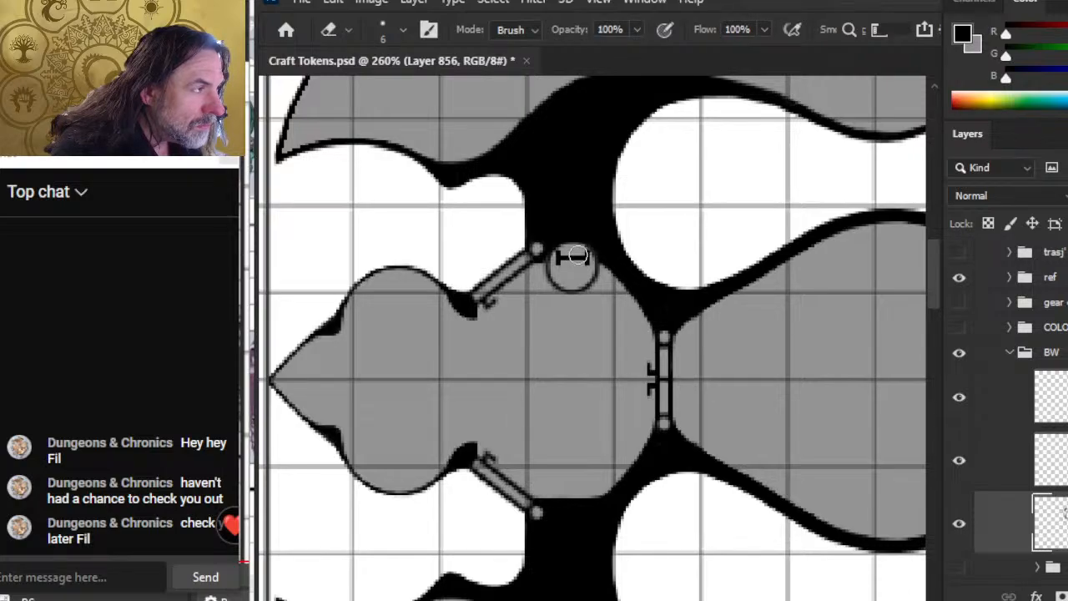
key(b)
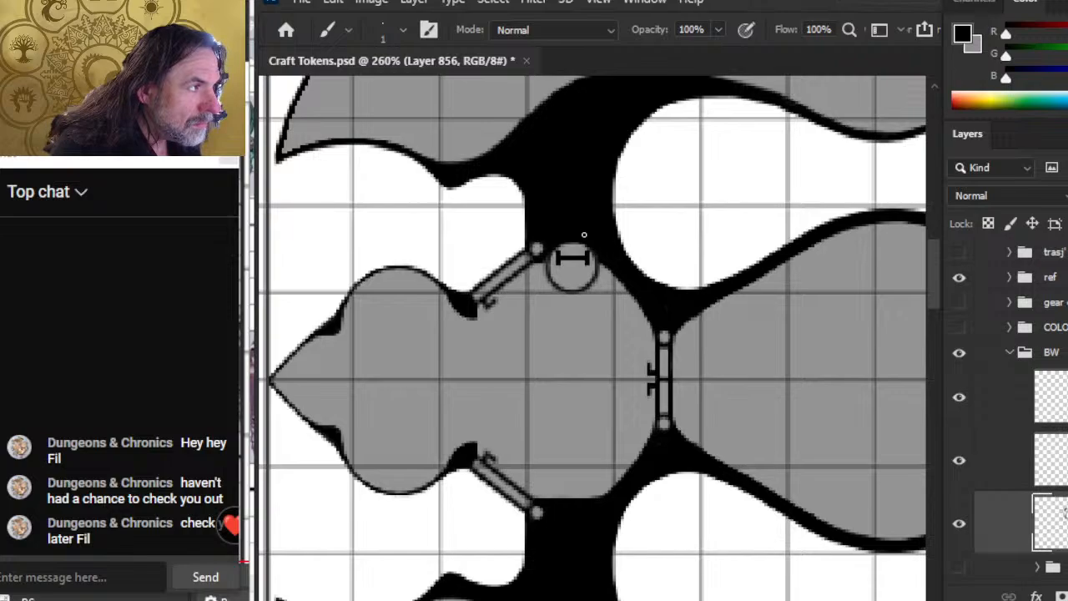
key(e)
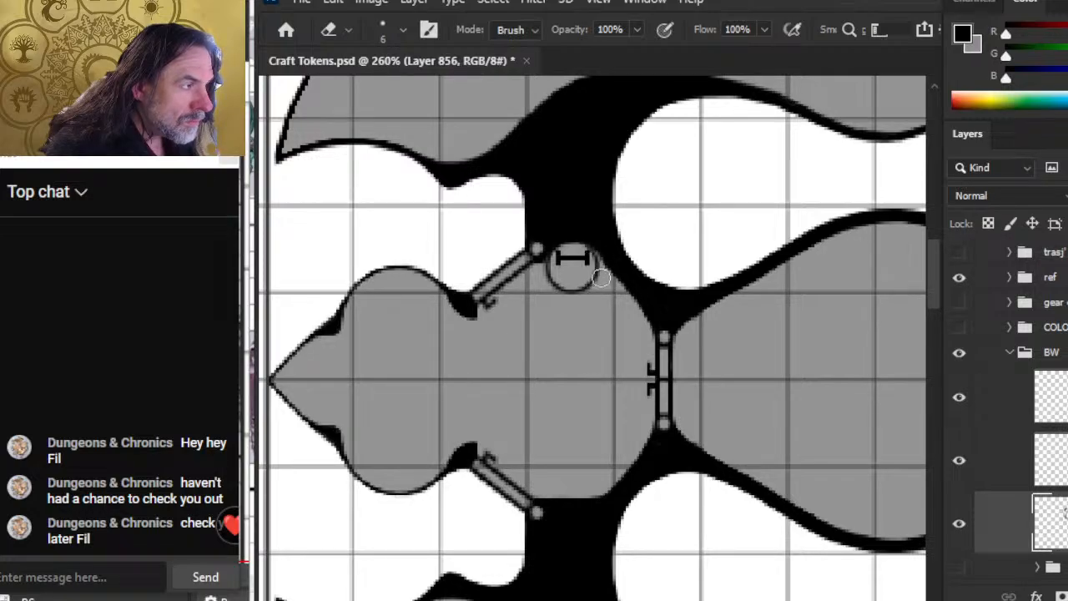
key(b)
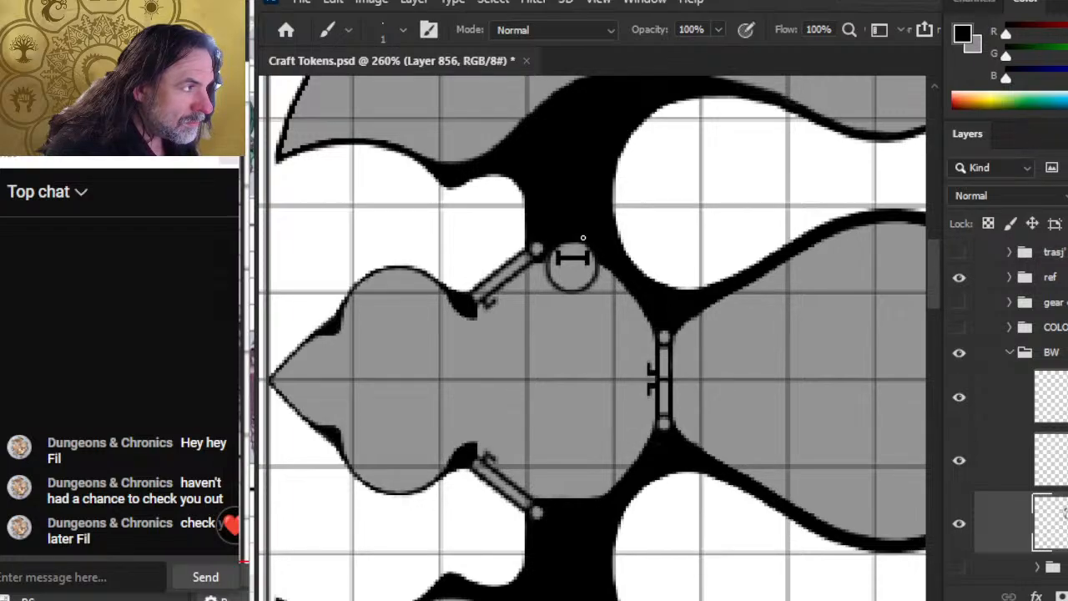
key(e)
key(shift)
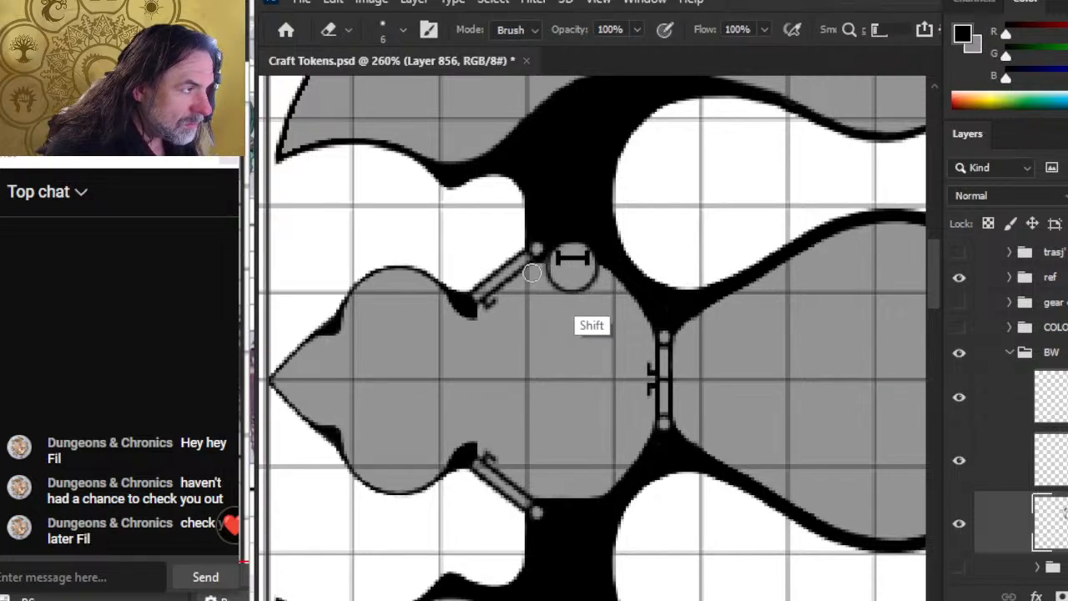
key(b)
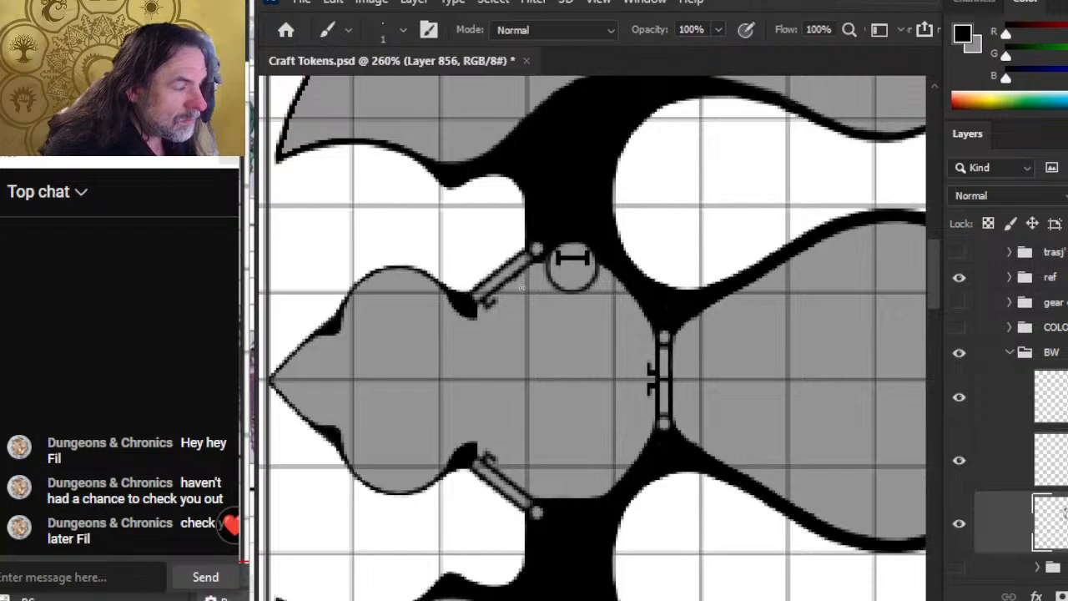
key(e)
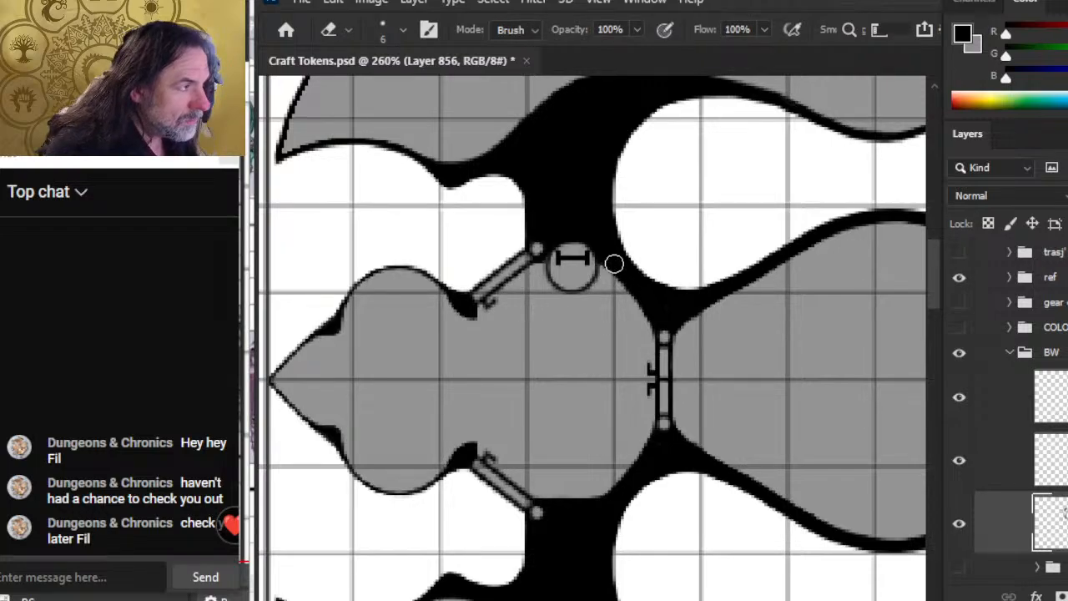
key(b)
key(e)
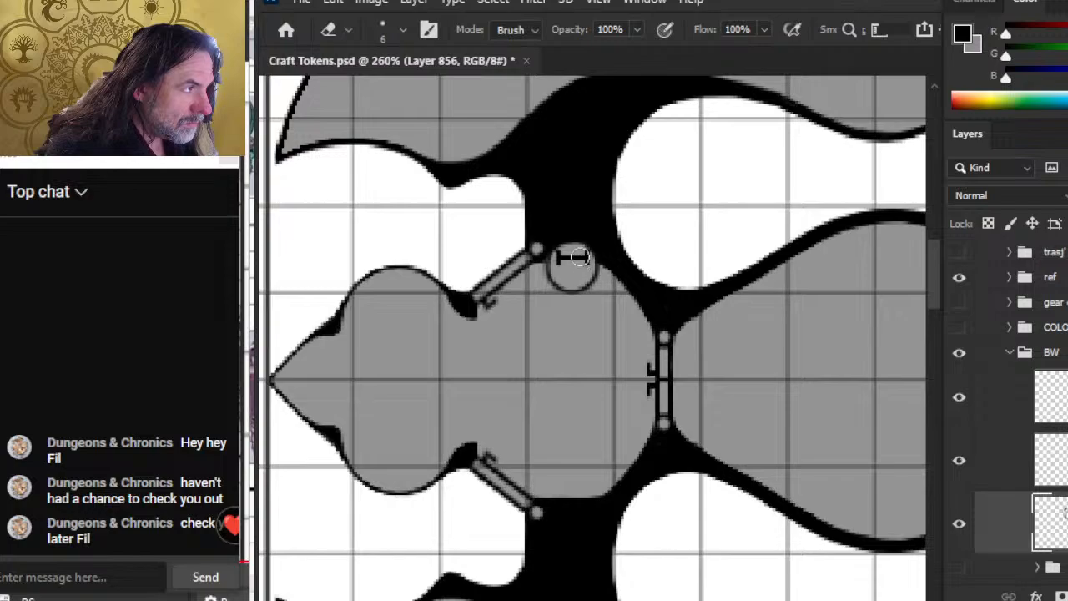
key(b)
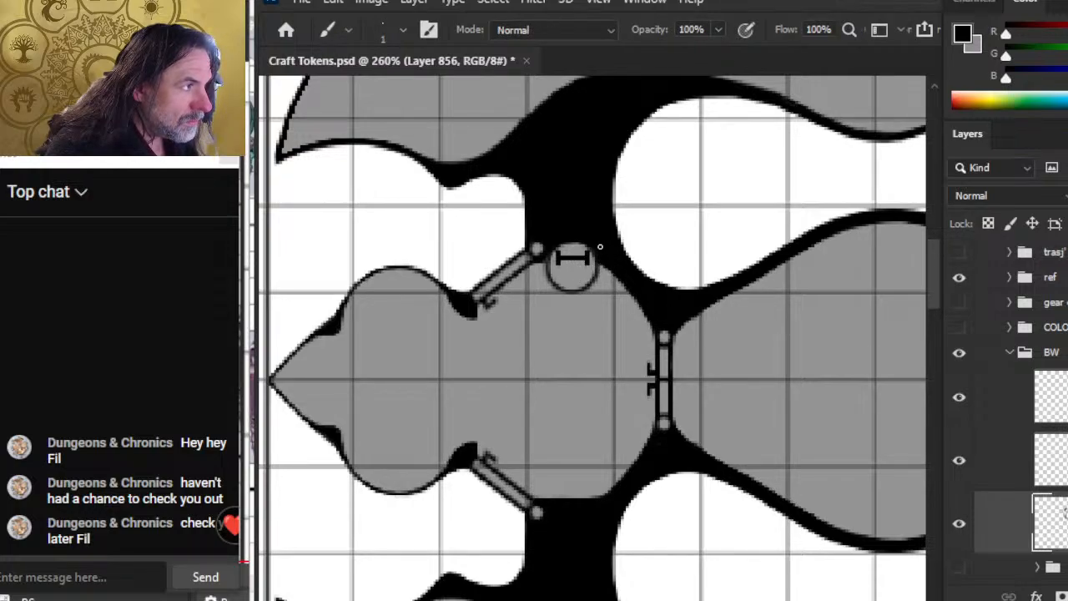
Nudge the bar symbol on its own layer slightly lower inside the circle, and reselect the linework layer for brushing
click(1049, 397)
key(v)
key(Down)
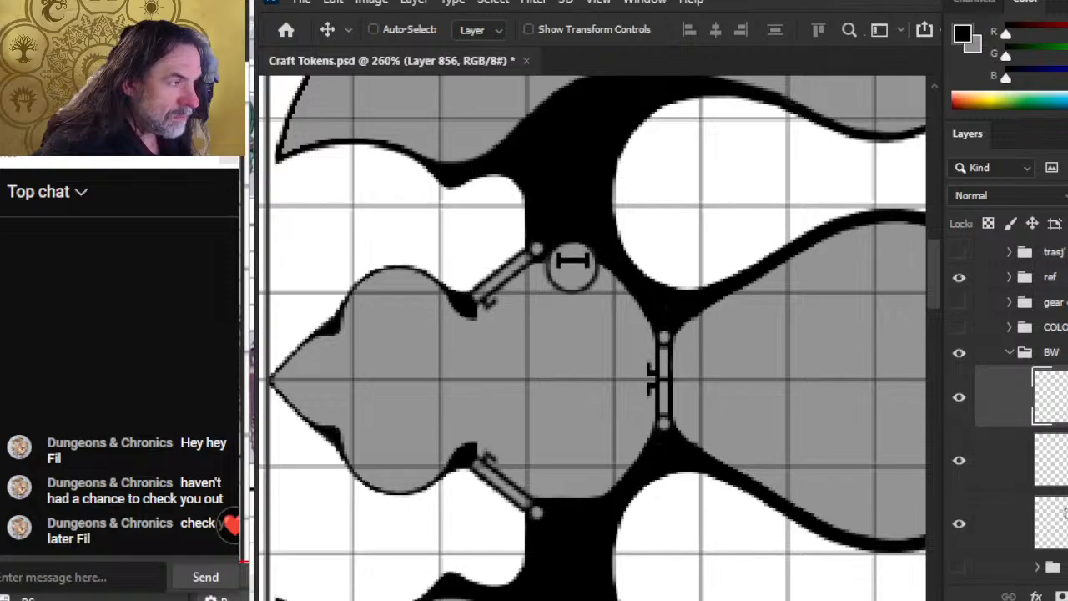
key(alt+bracketleft)
key(alt+bracketleft)
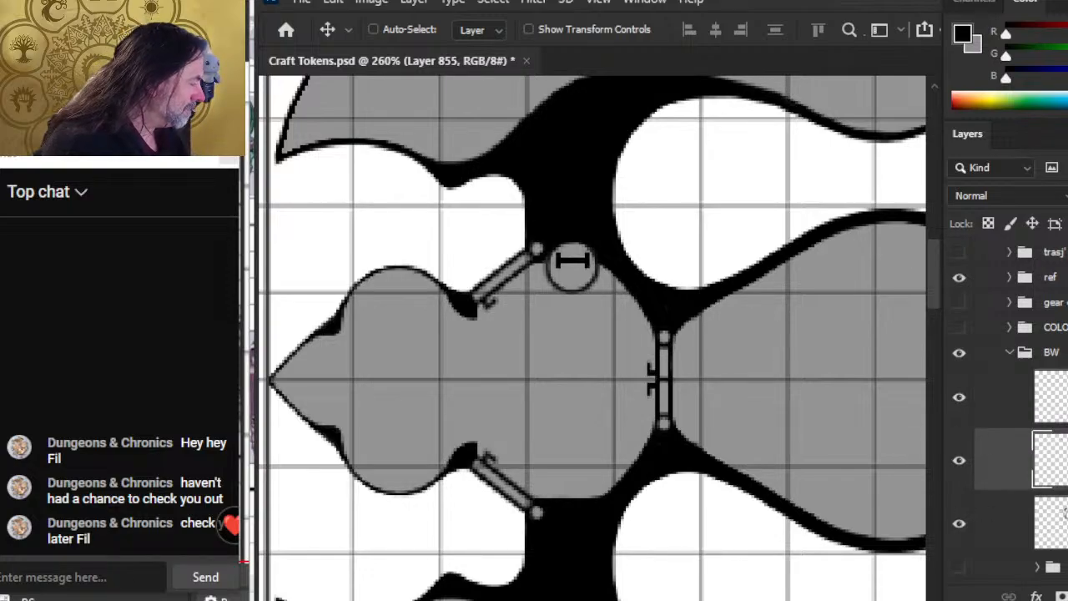
key(b)
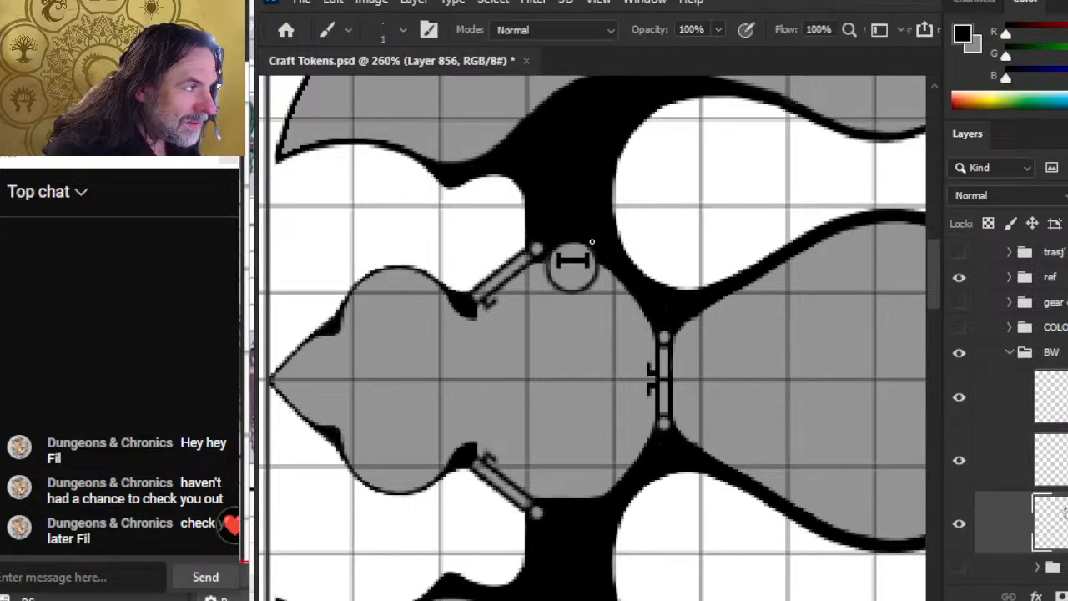
Try merging all visible layers and undo the merge
key(z)
mouse_move(653, 277)
mouse_down()
mouse_move(606, 260)
mouse_move(559, 351)
mouse_up()
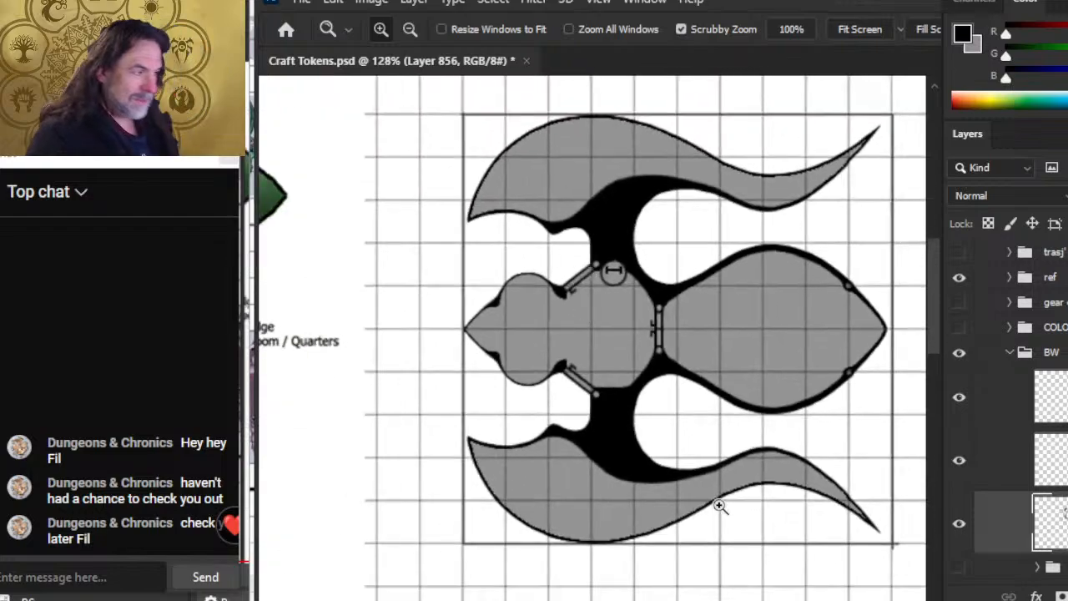
right_click(1001, 518)
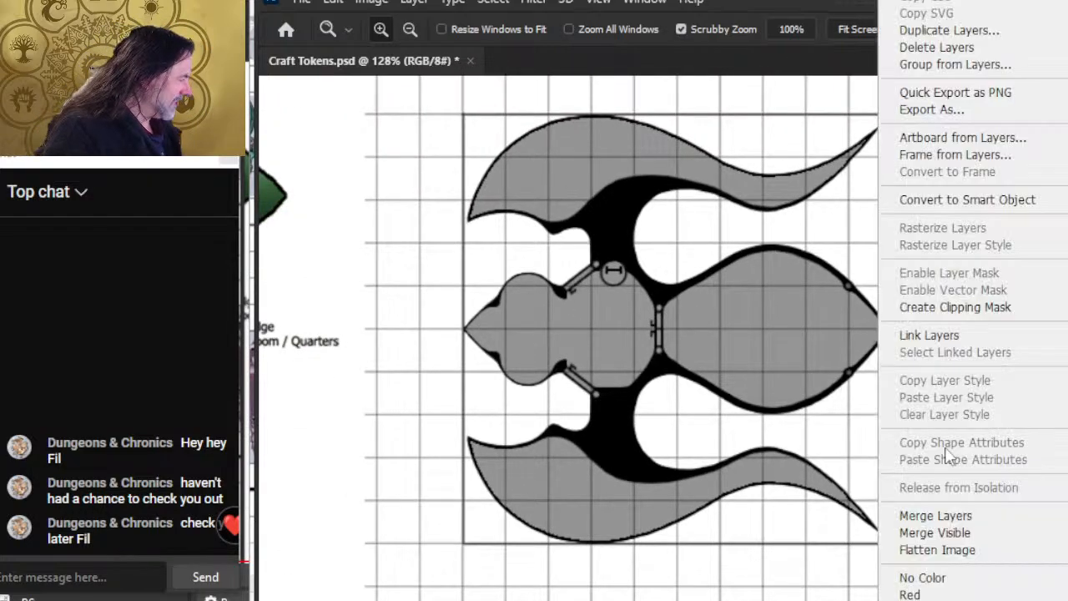
click(954, 534)
click(993, 515)
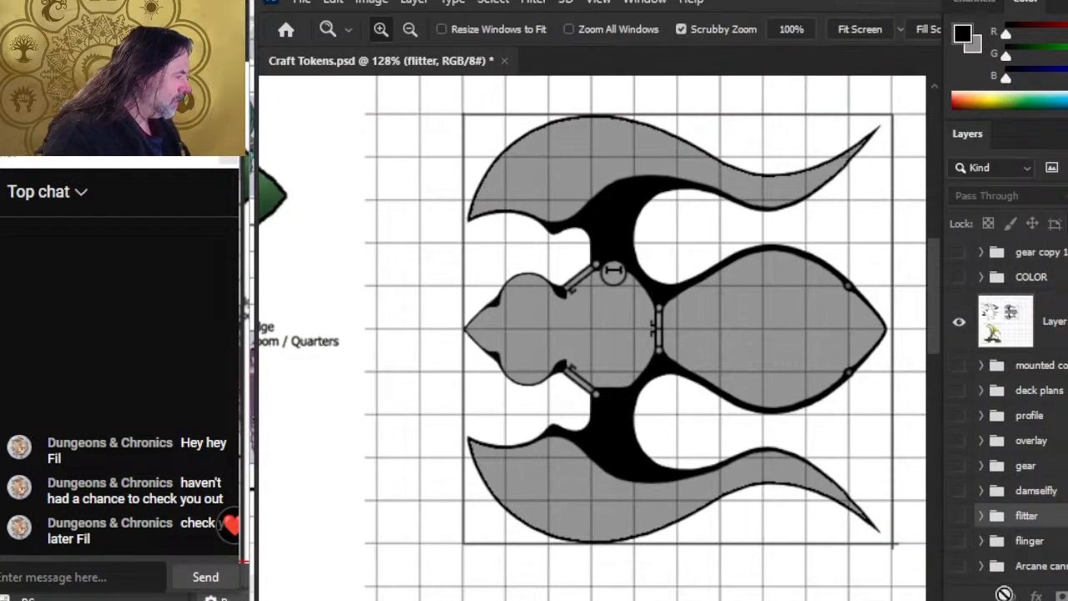
key(ctrl+z)
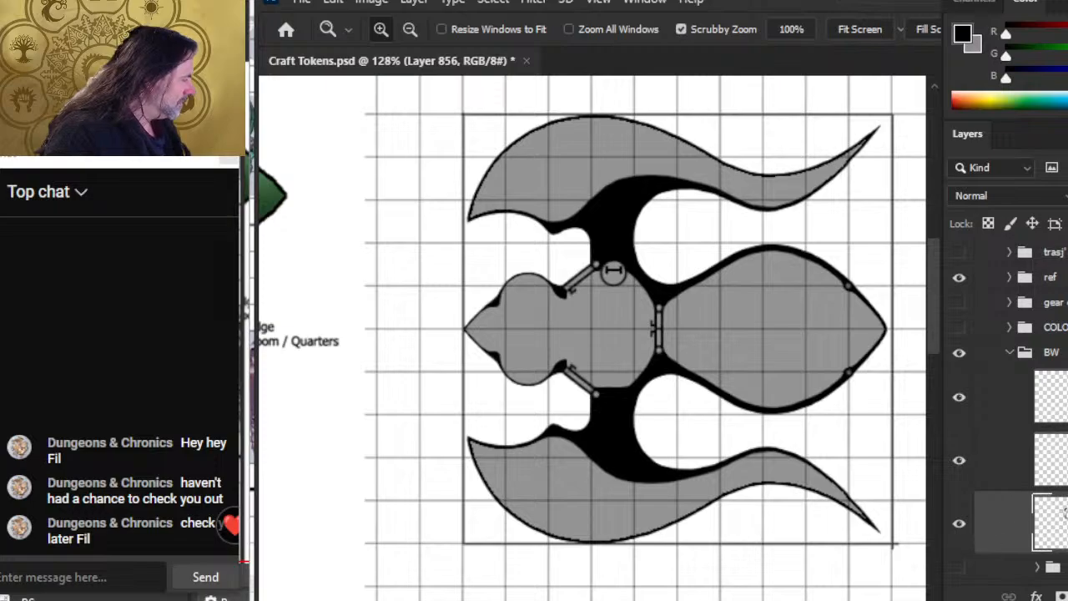
Merge the three upper layers of the BW group into one and check the merged linework by toggling its visibility
shift+click(1053, 397)
right_click(1053, 397)
click(964, 516)
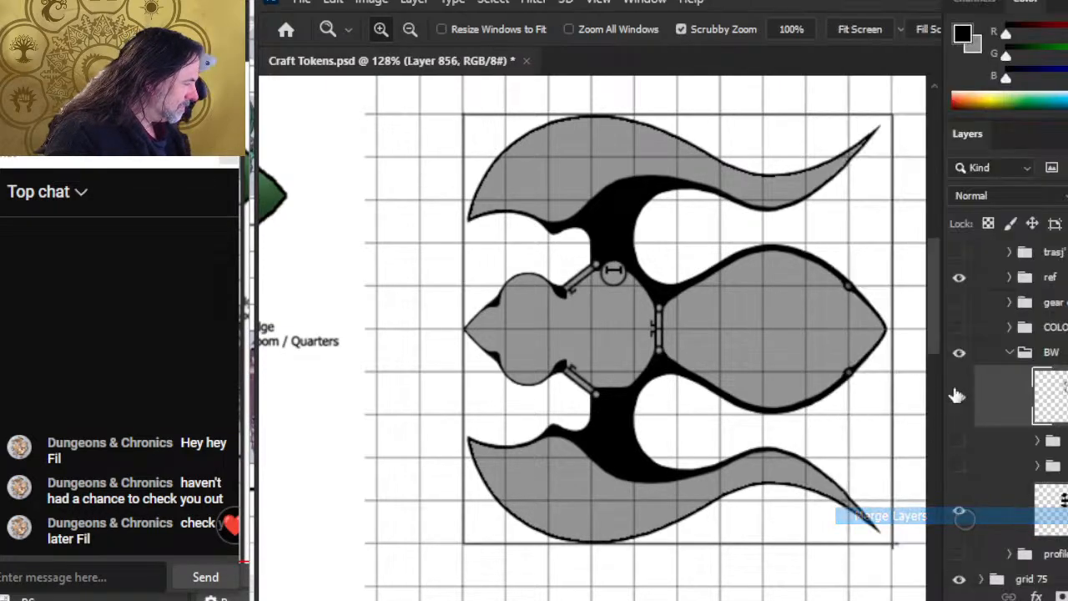
click(958, 397)
click(959, 397)
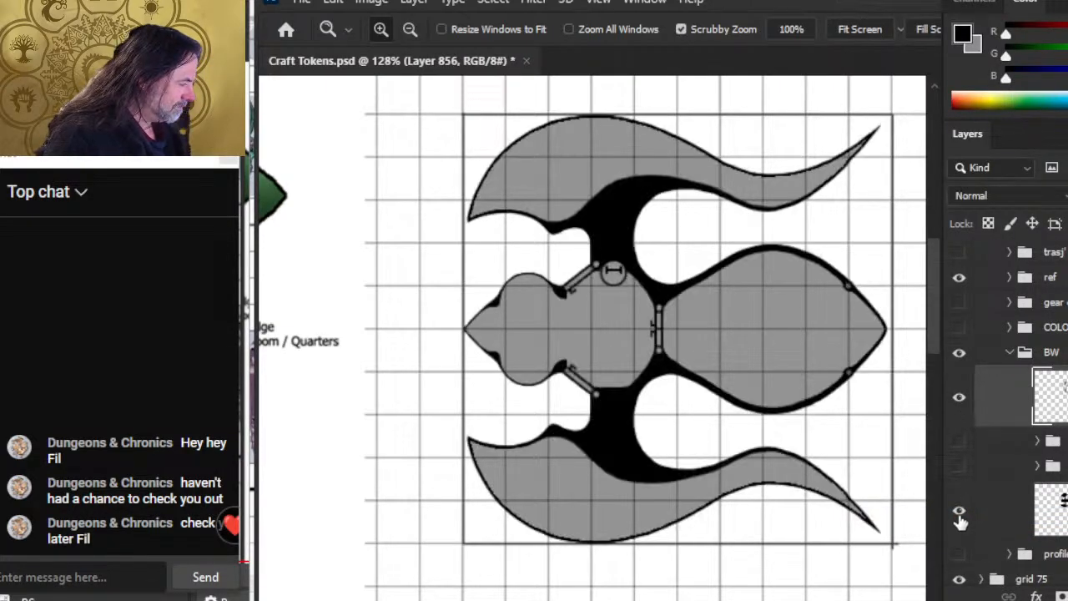
click(960, 401)
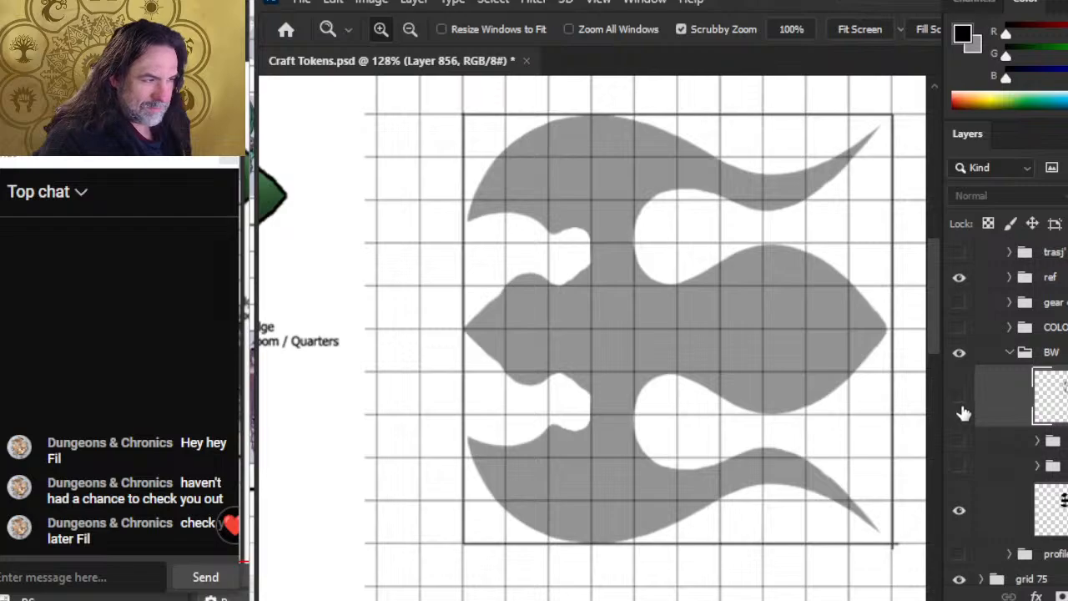
click(965, 410)
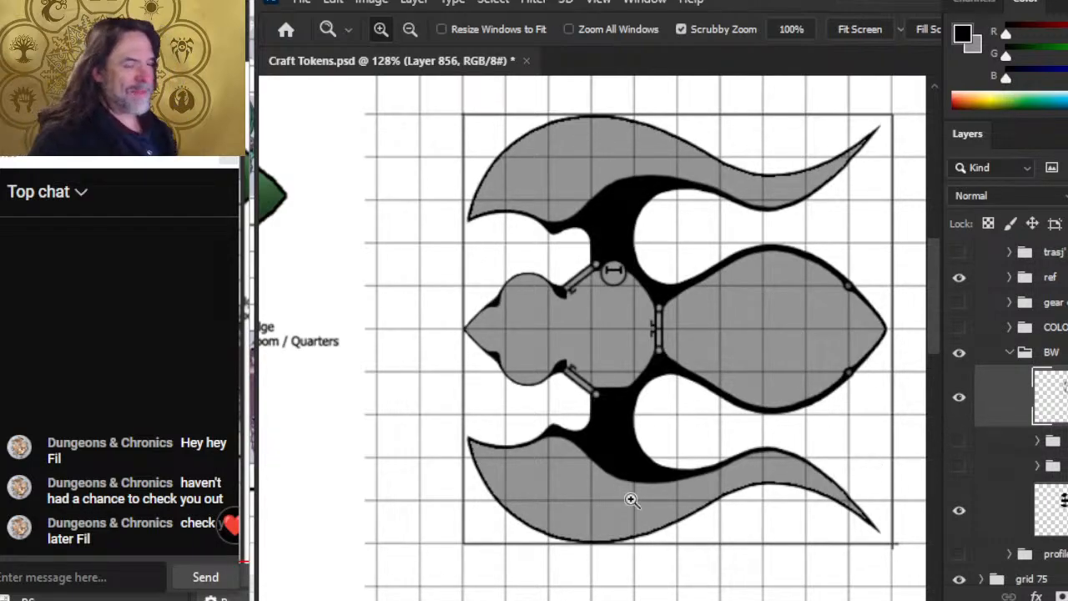
Lasso the upper half of the ship linework, put it on two separate layer copies and hide the full original layer
drag(720, 448, 672, 365)
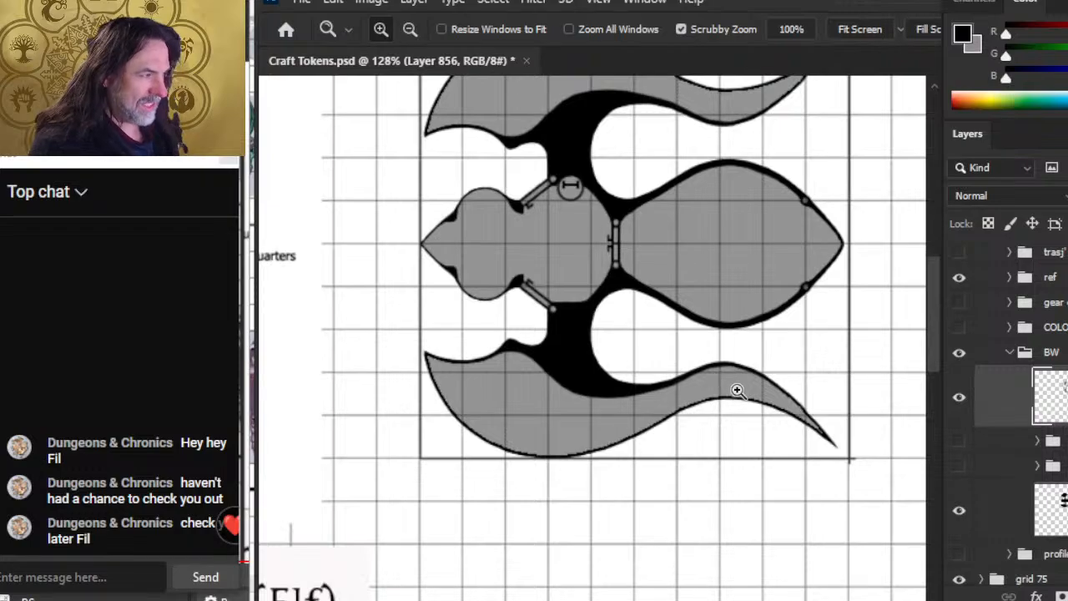
scroll(731, 380, down, 3)
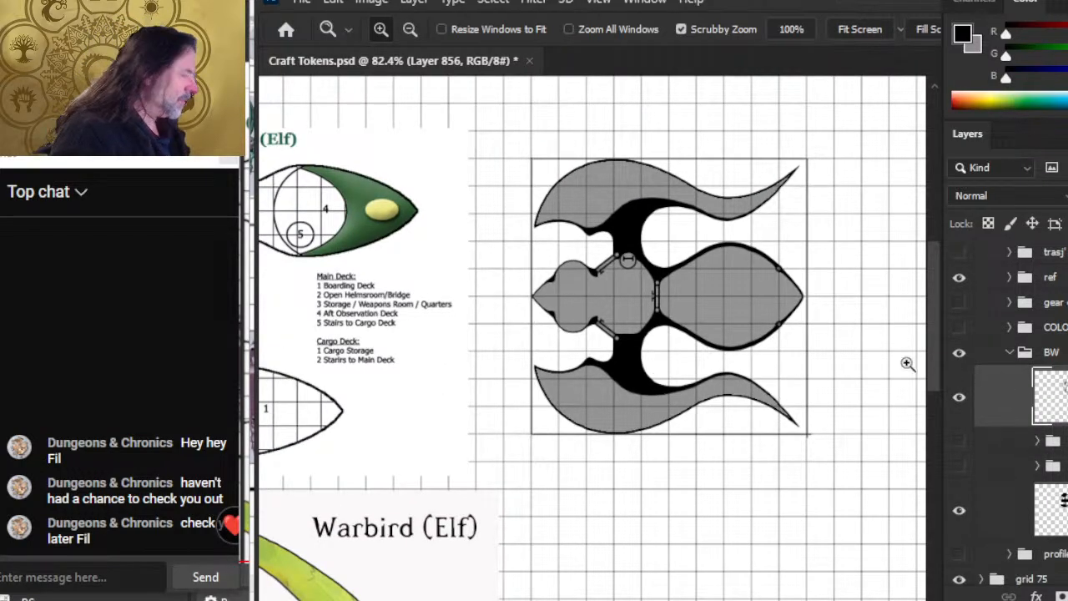
key(l)
mouse_move(584, 132)
mouse_down()
mouse_move(444, 219)
mouse_move(448, 331)
mouse_up()
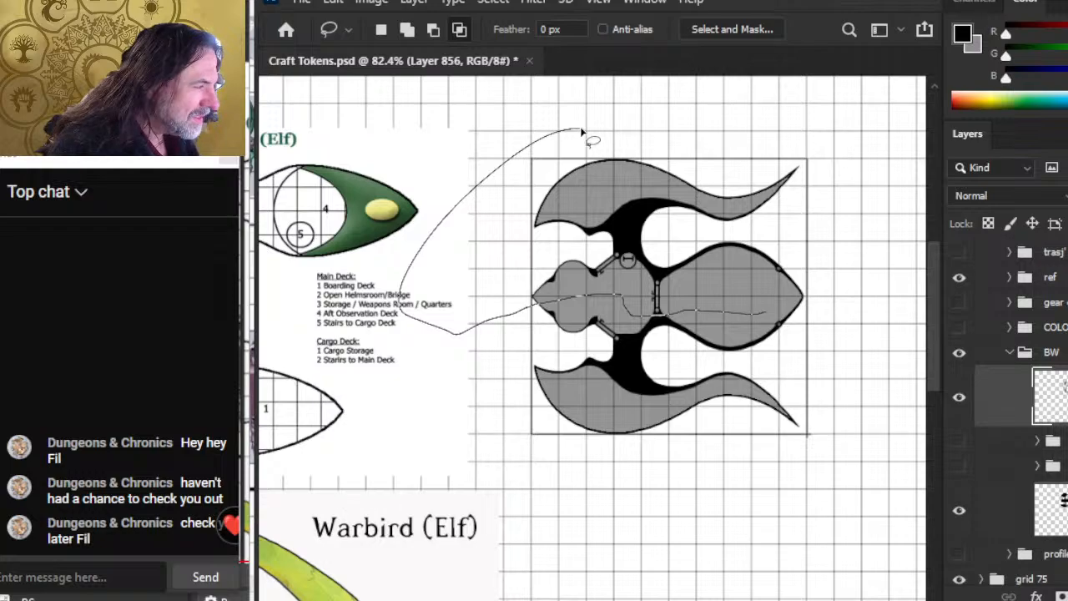
drag(584, 133, 586, 138)
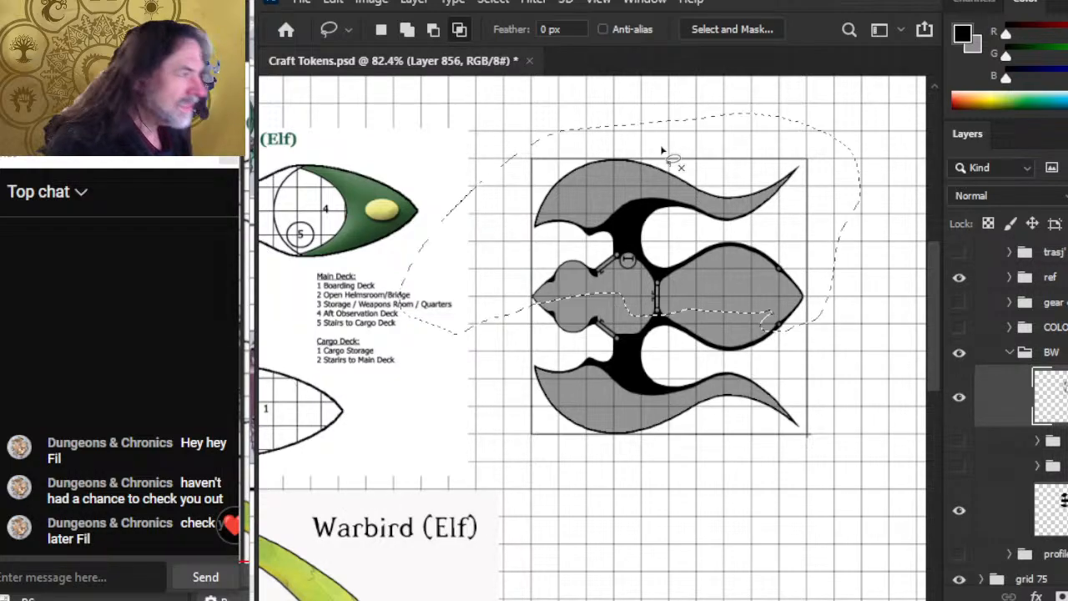
click(957, 414)
key(ctrl+shift+j)
key(ctrl+j)
Try to flip the duplicated upper half of the ship linework
right_click(627, 280)
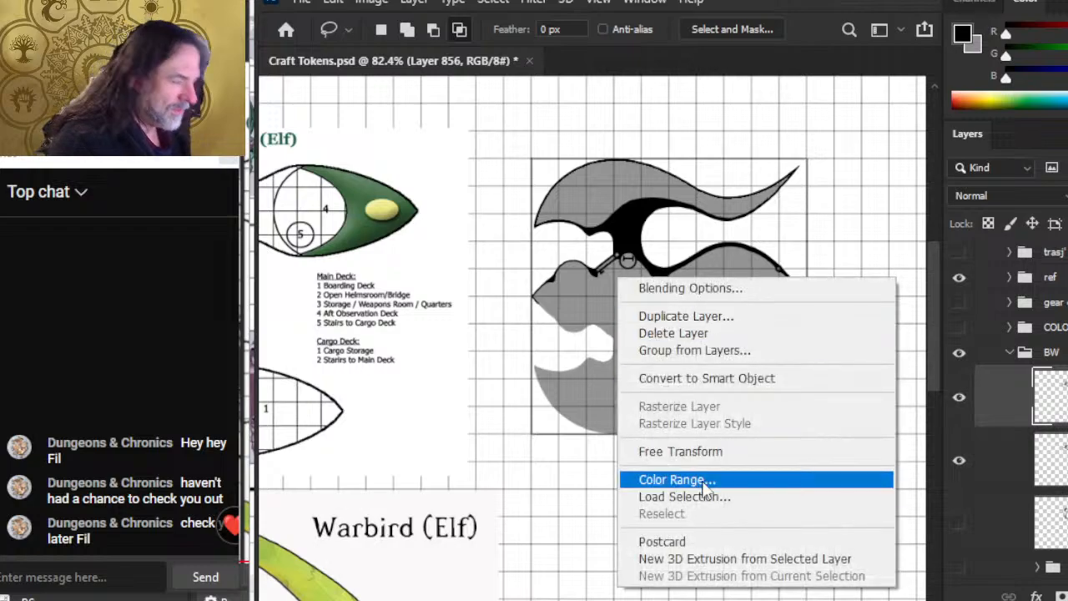
click(706, 453)
right_click(646, 285)
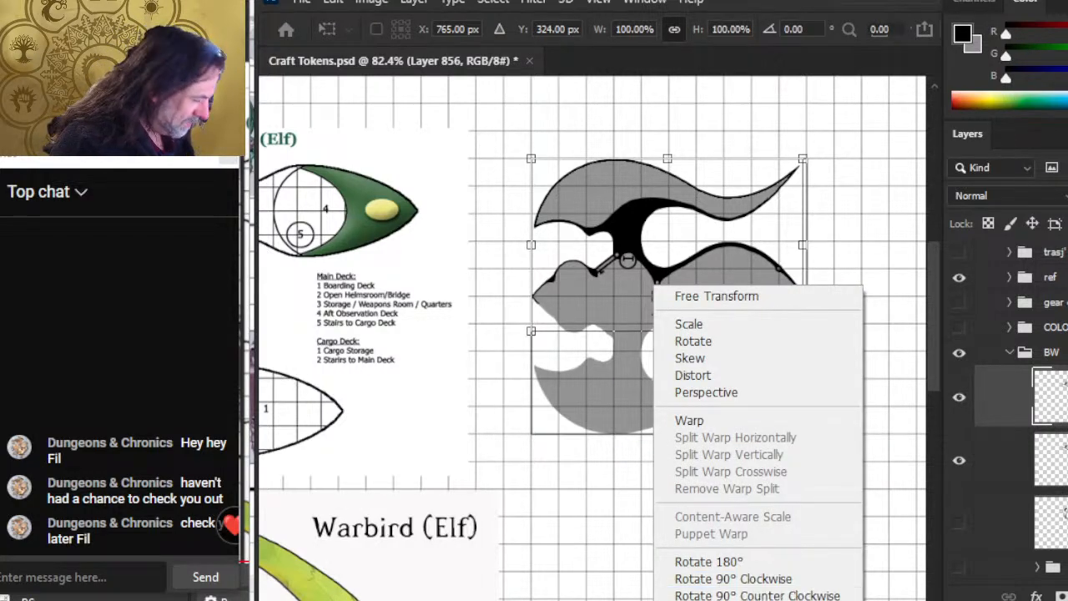
click(715, 600)
key(Return)
Flip the duplicated upper-half linework layer vertically with Free Transform and apply it
key(l)
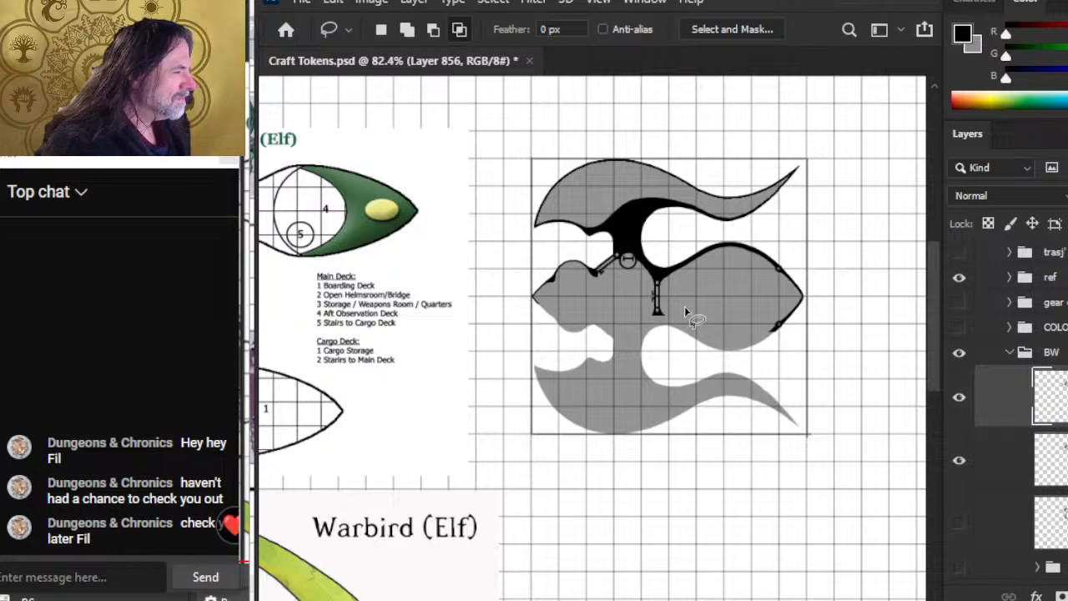
right_click(687, 307)
click(774, 484)
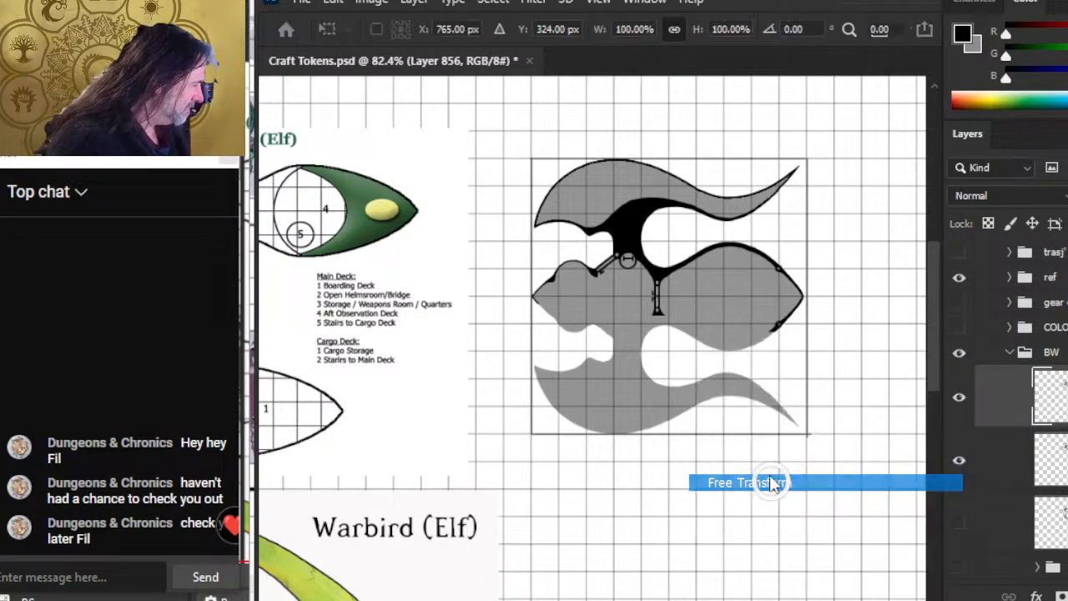
right_click(635, 278)
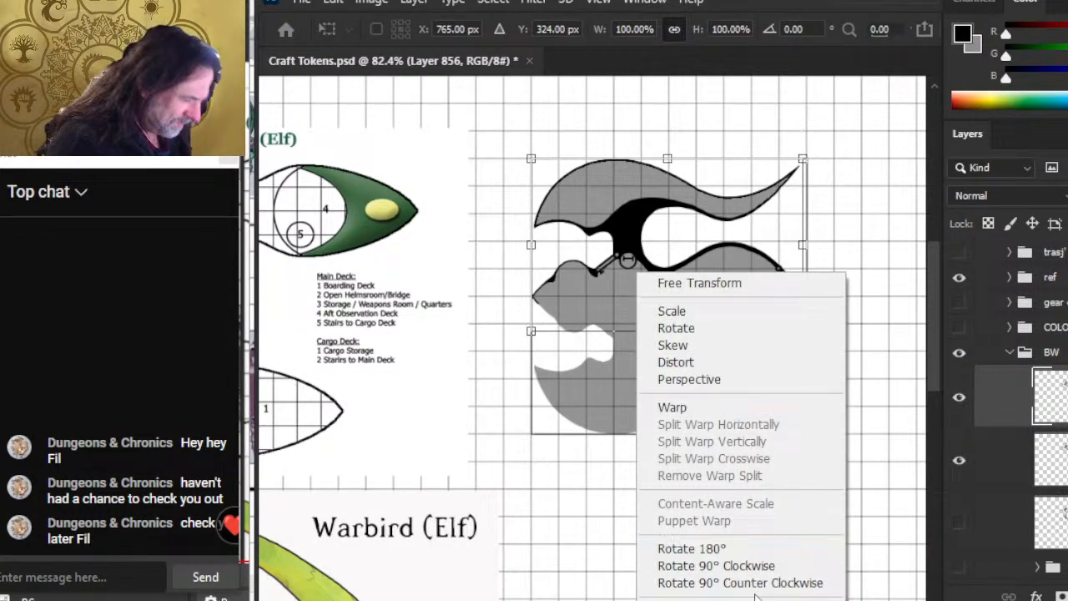
click(701, 600)
key(Return)
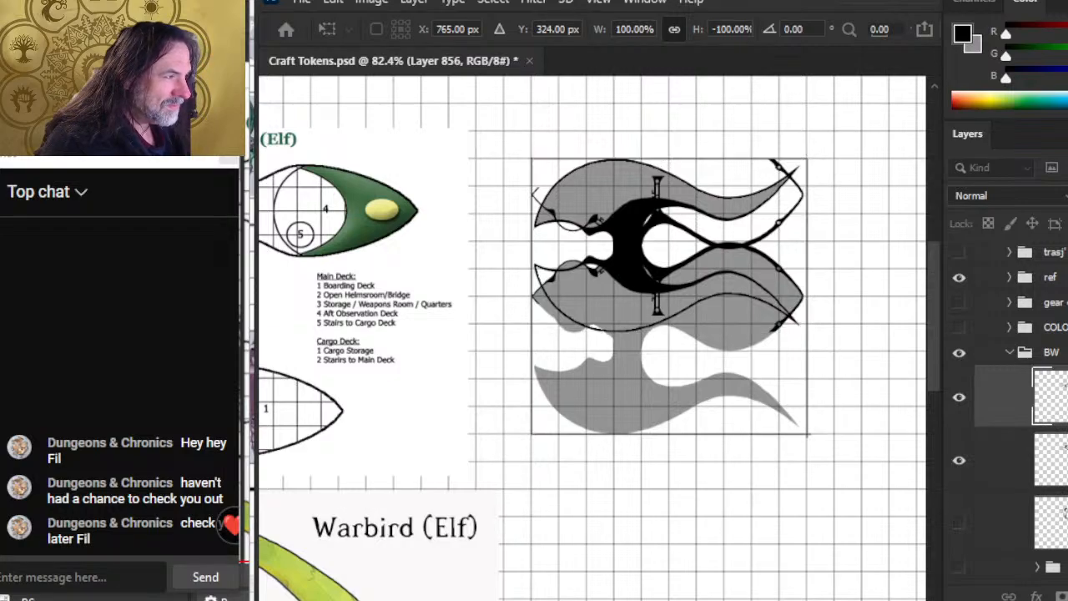
Move the flipped linework copy straight down until it lines up with the ship silhouette's lower half
key(shift+Down)
key(shift+Down)
key(shift+Down)
key(shift+Down)
key(shift+Down)
key(shift+Down)
key(shift+Down)
key(shift+Down)
key(shift+Down)
key(shift+Down)
key(shift+Down)
key(shift+Down)
key(shift+Down)
key(shift+Down)
key(shift+Down)
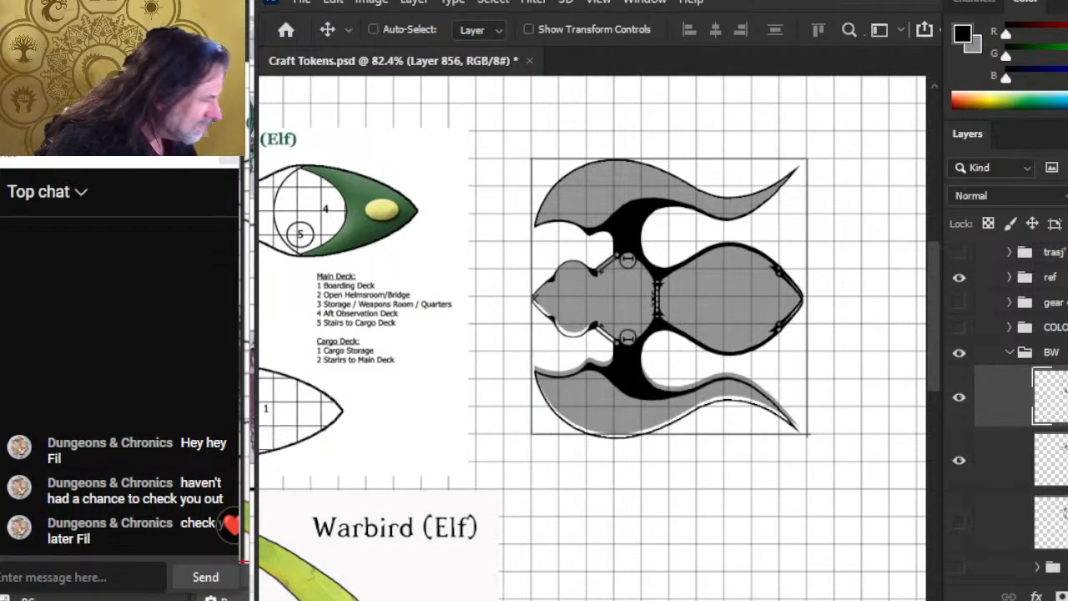
key(Down)
key(Down)
key(Down)
key(Down)
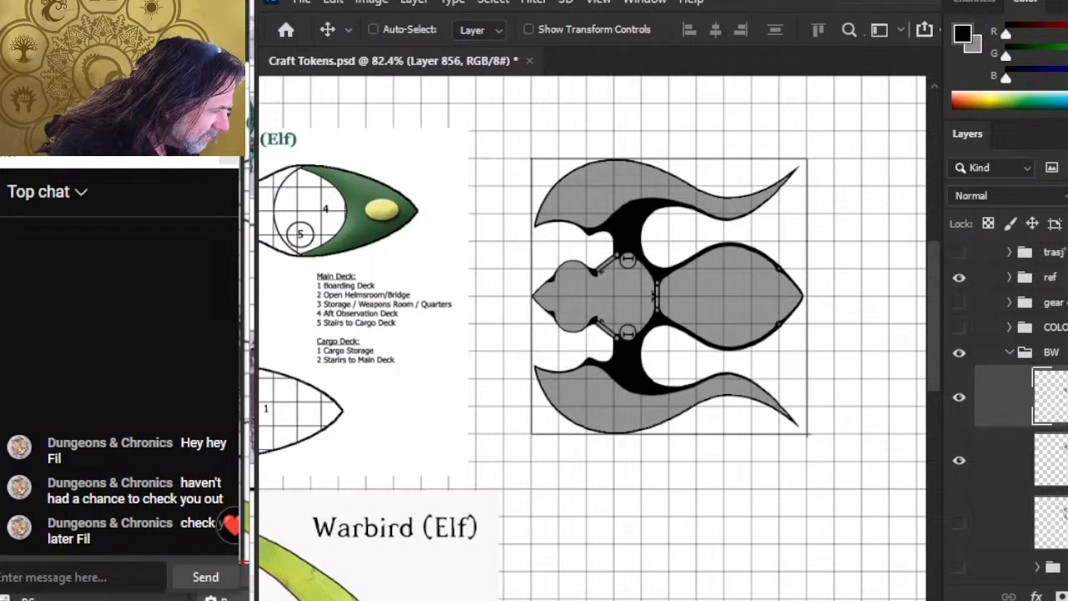
key(Down)
key(Up)
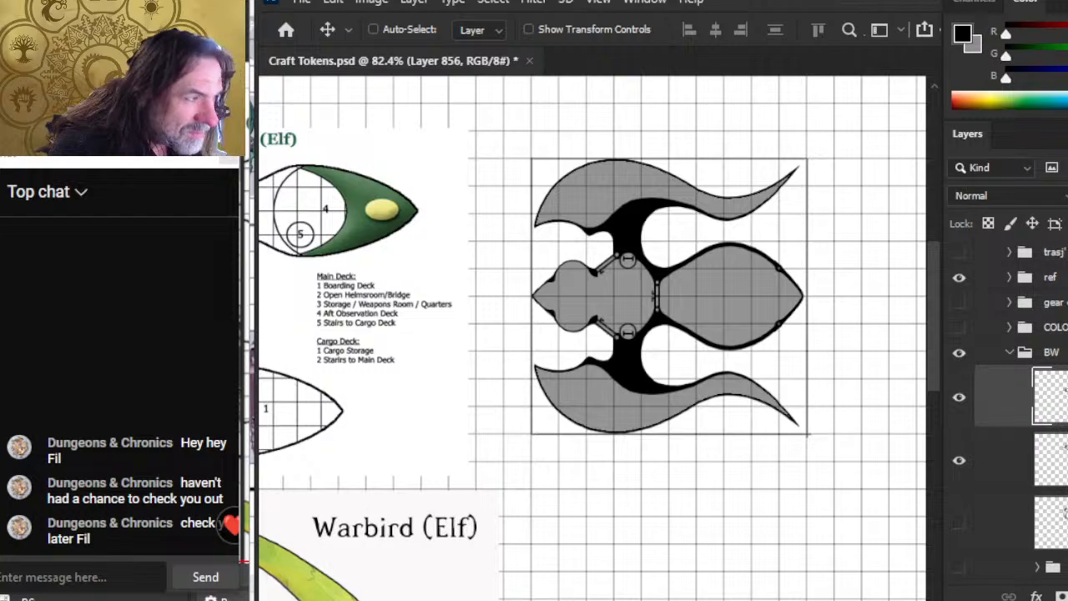
Fine-tune the flipped linework's vertical position by single pixels so both halves meet along the ship's centreline
key(z)
drag(596, 317, 725, 336)
key(v)
key(Down)
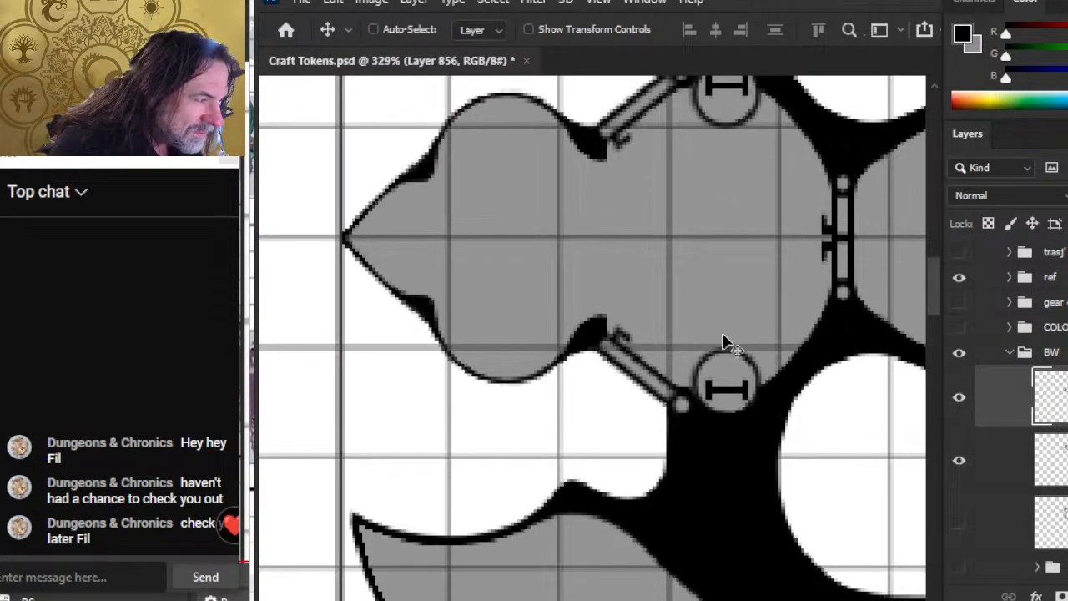
key(Up)
key(Down)
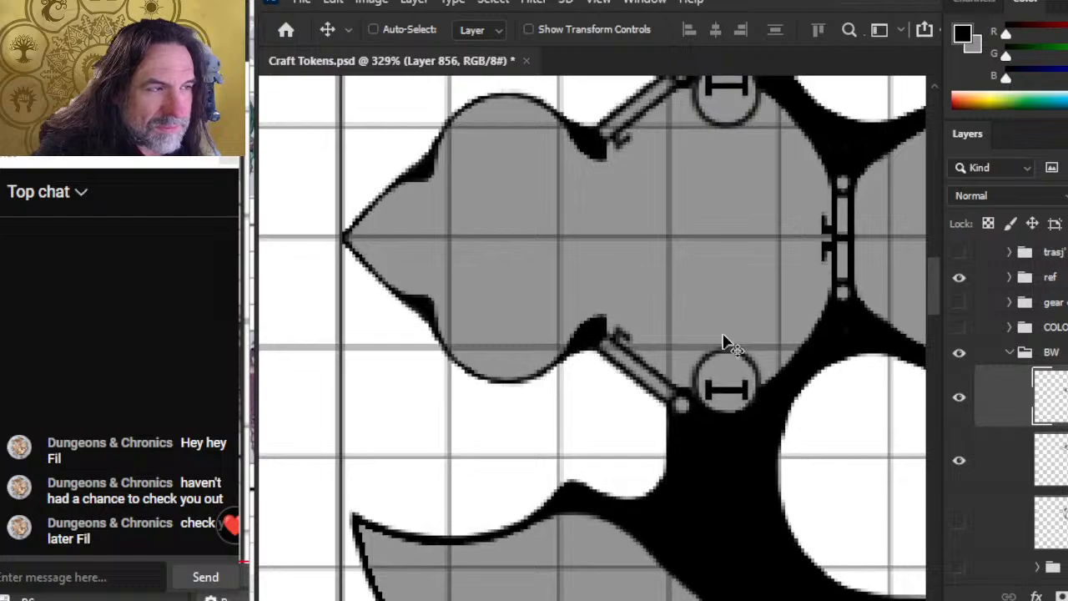
Merge the flipped lower-half linework layer down into the upper-half layer
key(z)
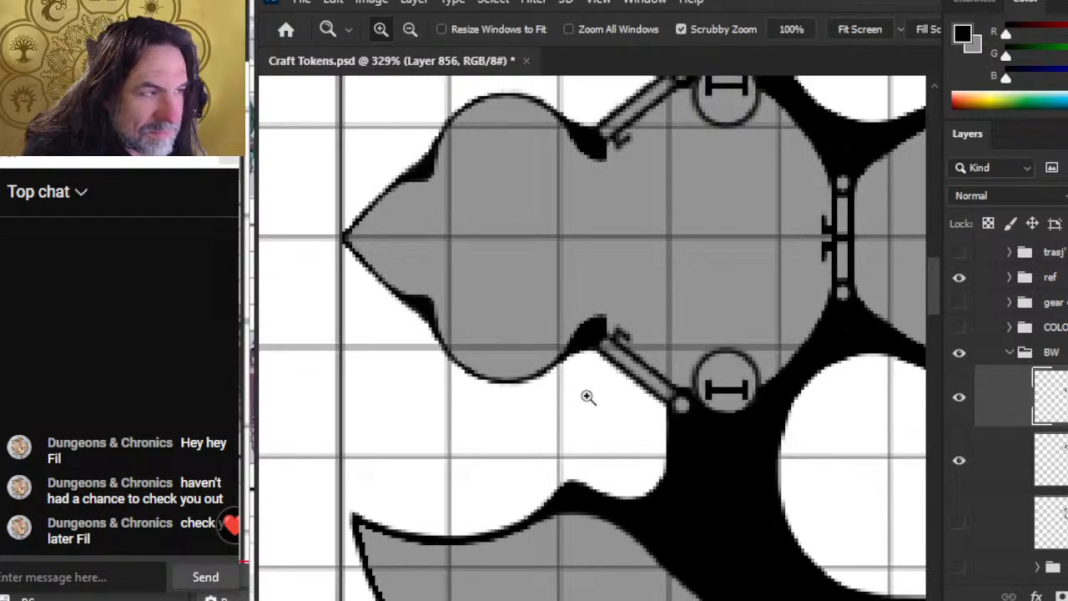
drag(582, 395, 509, 359)
right_click(1057, 461)
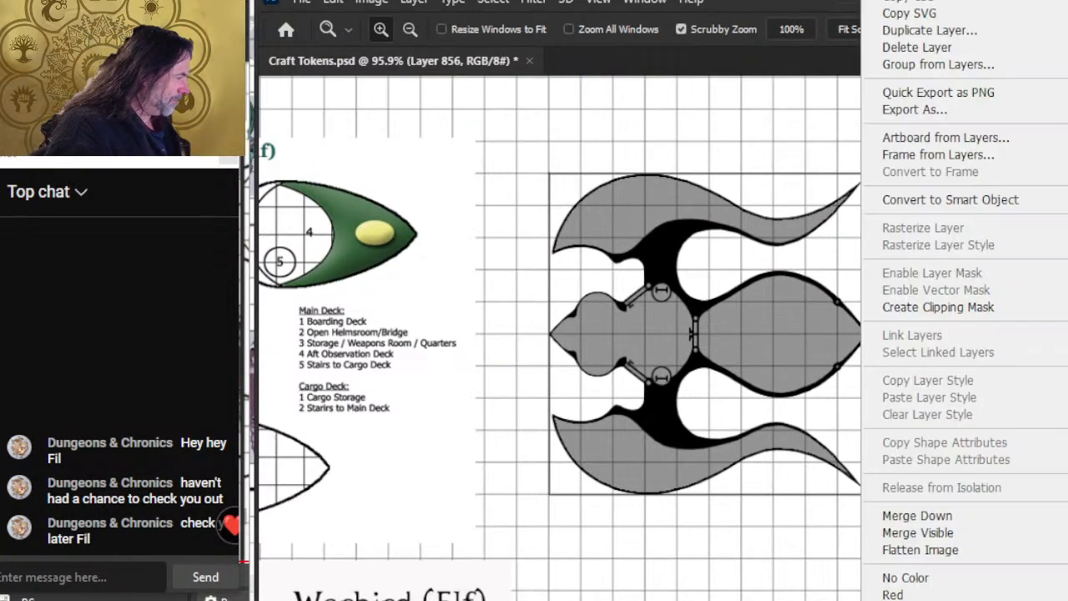
click(1033, 516)
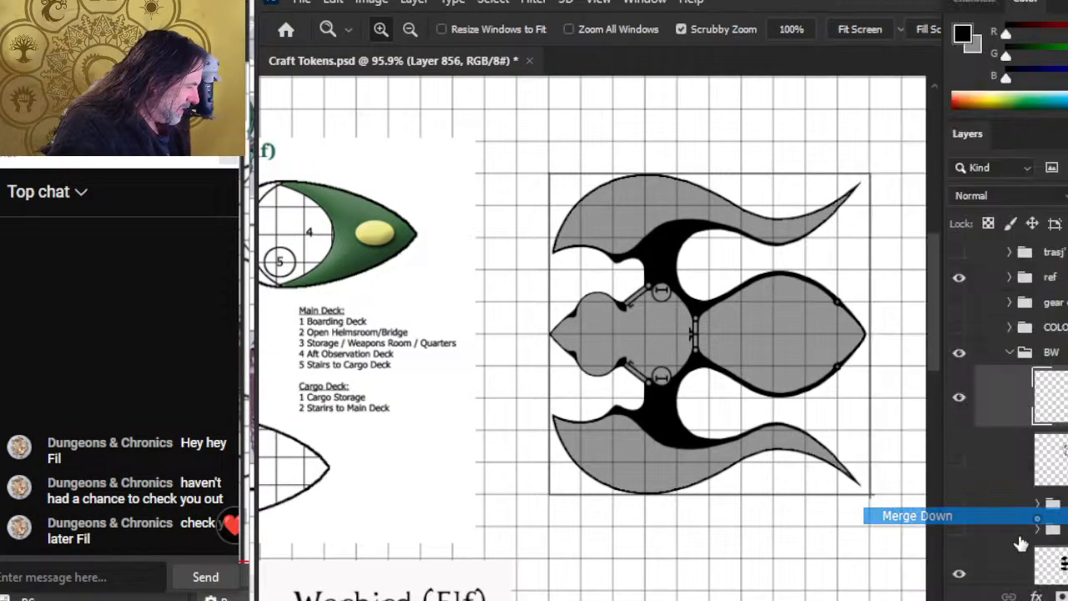
Briefly show the hidden original linework layer for comparison, hide it again and move it into the trasj group
click(960, 465)
click(960, 465)
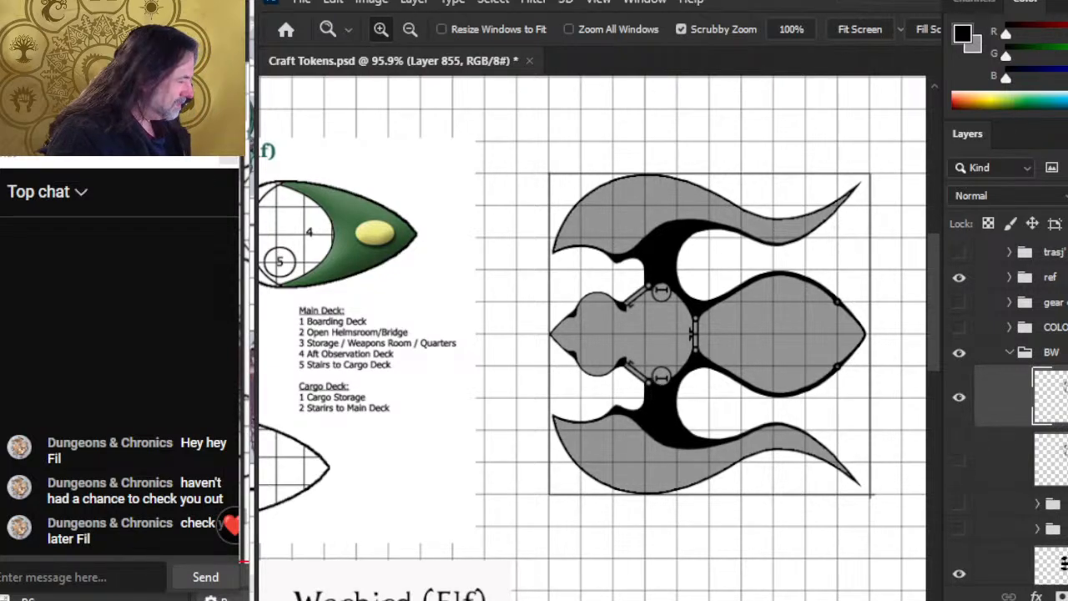
drag(1050, 460, 1051, 253)
drag(750, 385, 674, 367)
drag(766, 433, 649, 343)
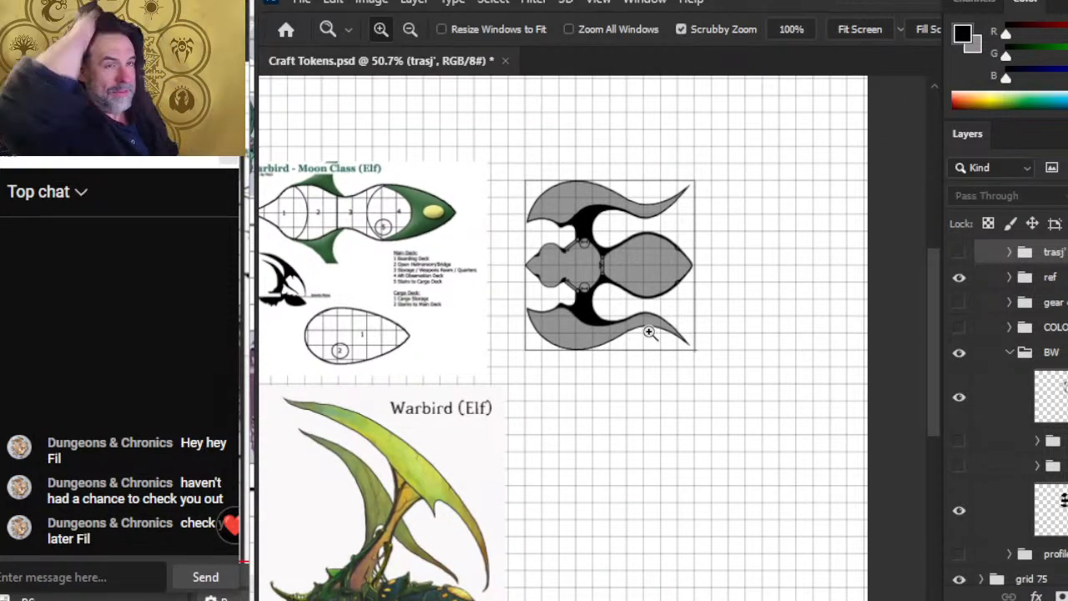
Preview the ship silhouette in solid black, return its layer to 50% opacity and toggle the merged linework layer to compare
drag(542, 264, 611, 307)
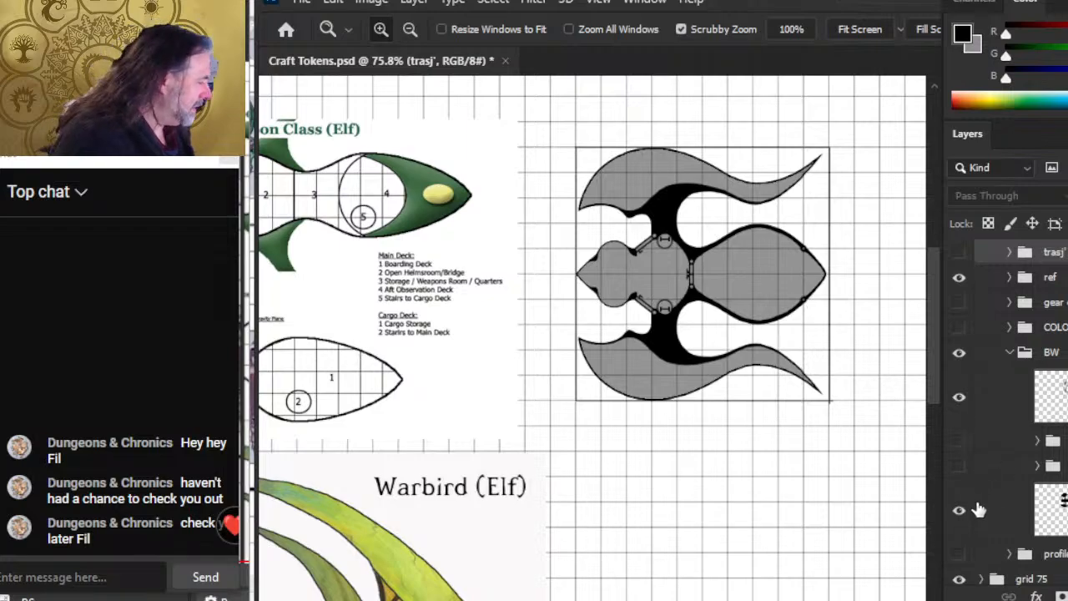
click(989, 511)
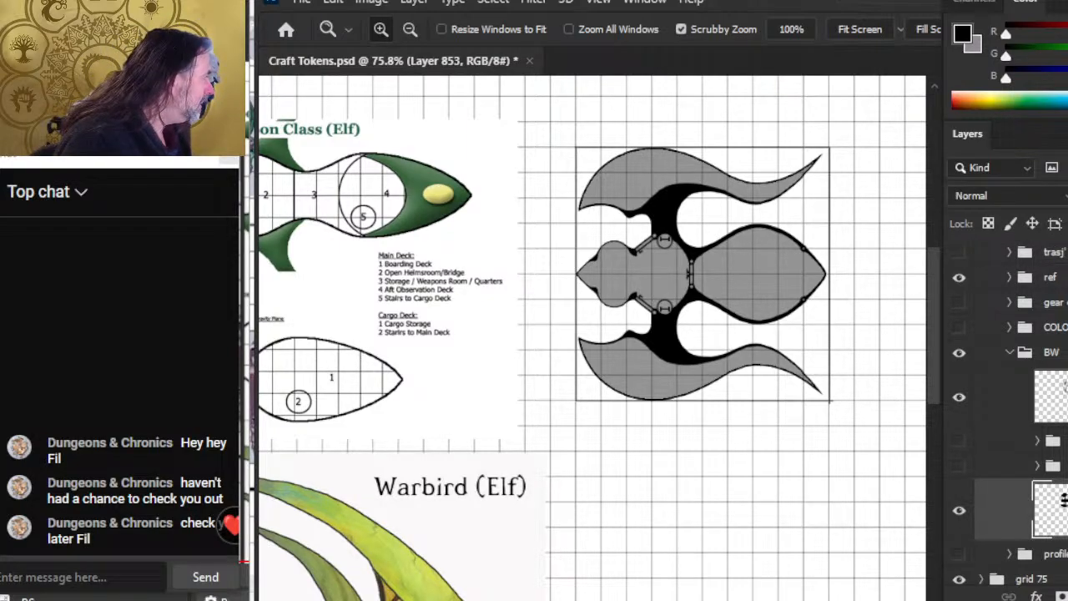
key(alt+shift+BackSpace)
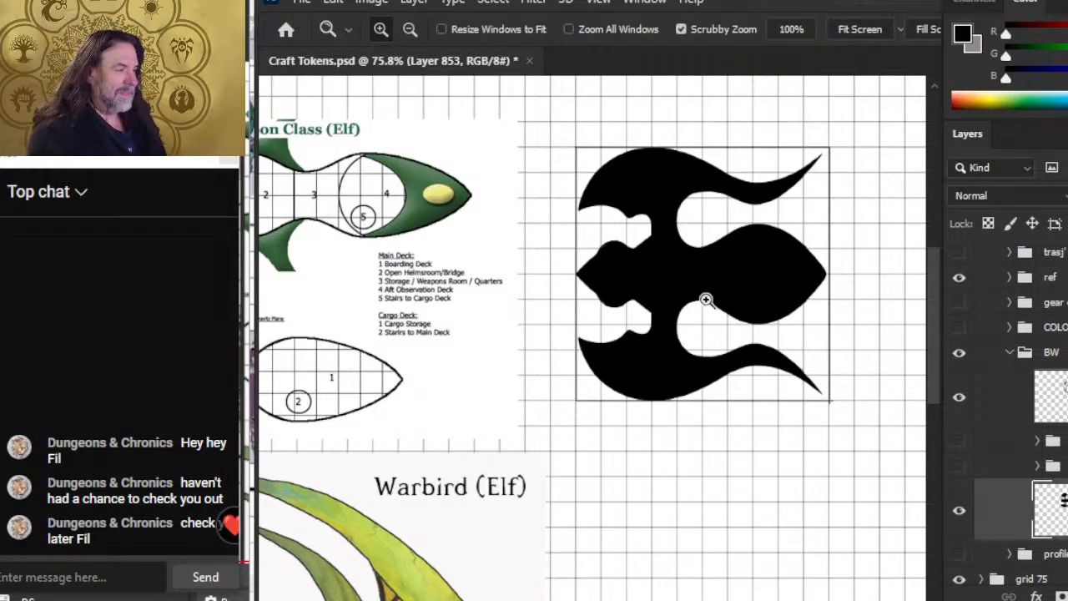
drag(704, 298, 592, 432)
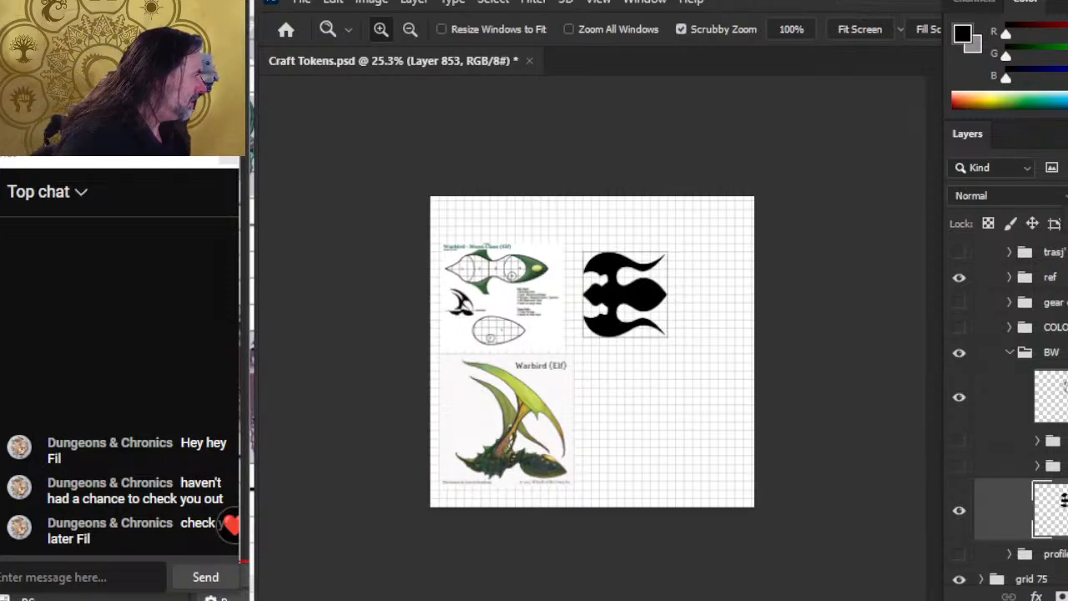
key(5)
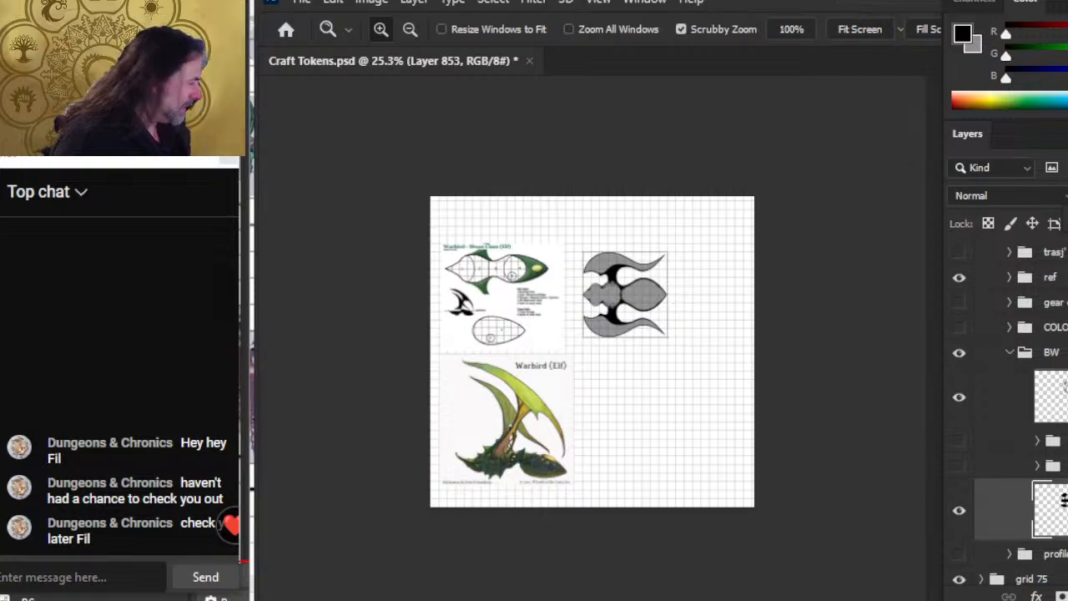
click(1014, 397)
click(960, 399)
click(960, 400)
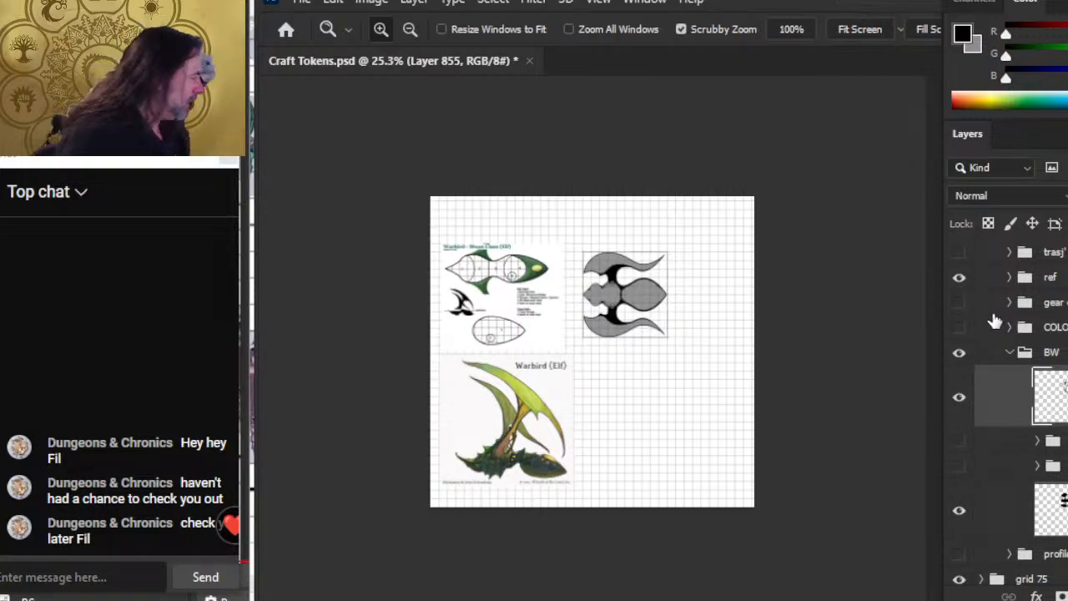
Show the gear group over the deck plan, expand it and toggle its first two subgroups to identify their icons
click(959, 304)
click(1030, 303)
drag(597, 276, 720, 280)
drag(639, 335, 725, 356)
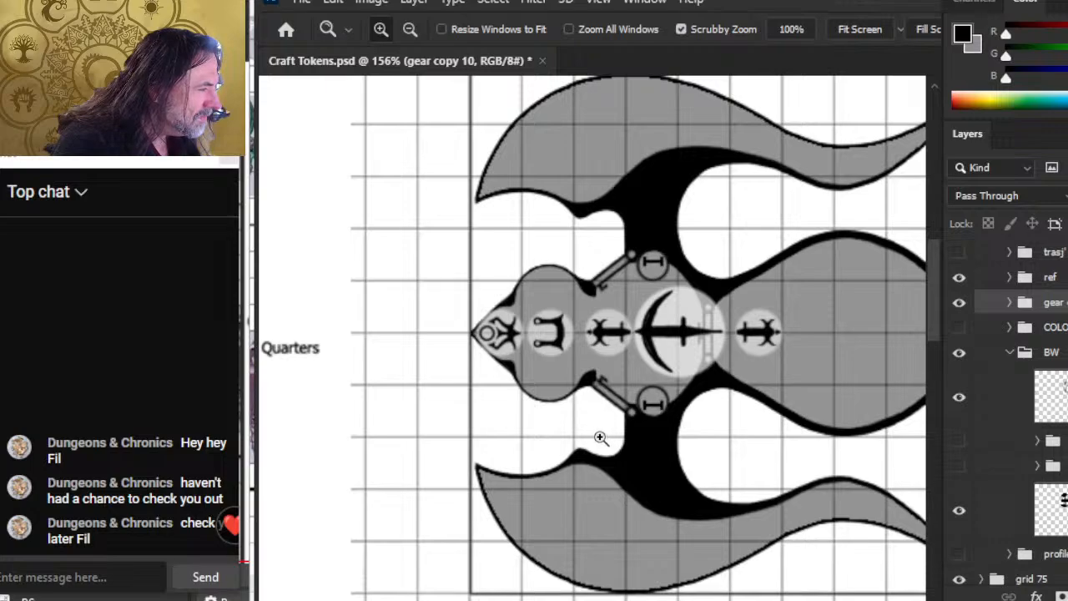
click(1010, 303)
click(958, 330)
click(959, 330)
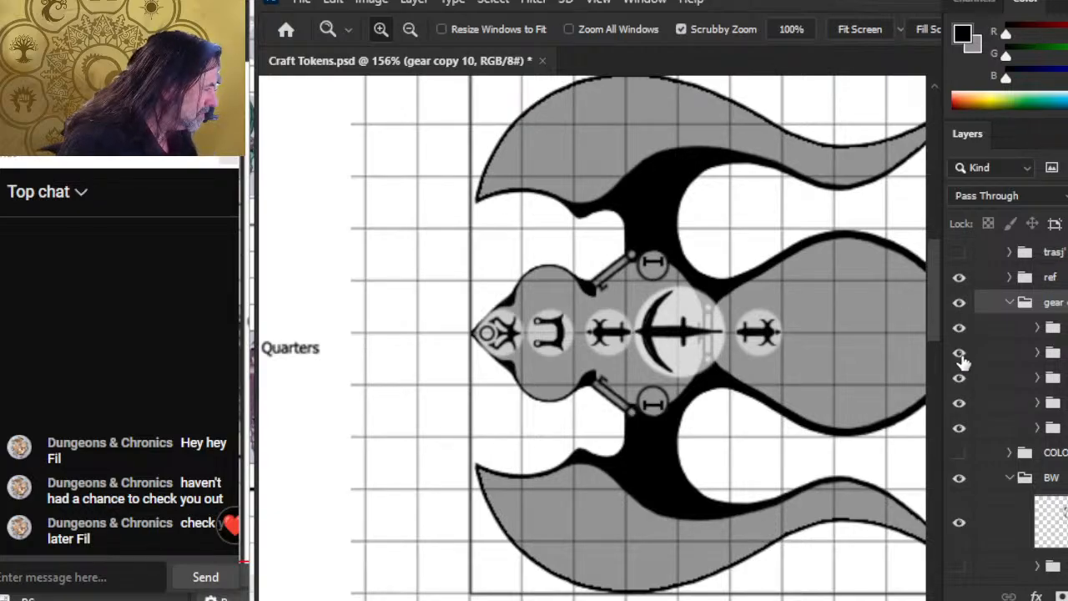
click(961, 353)
click(962, 354)
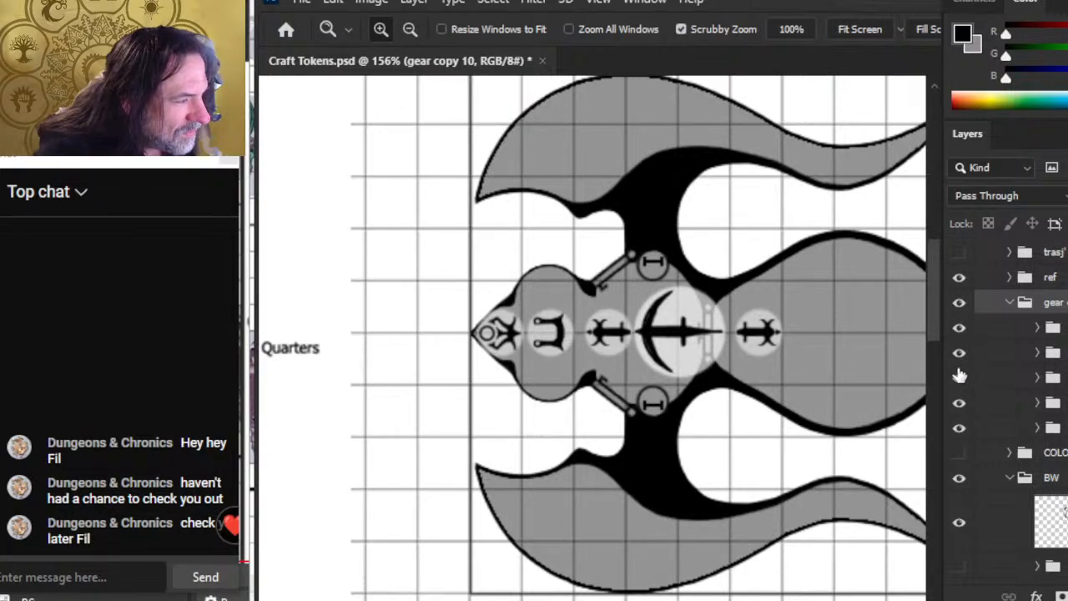
Nudge the Arcane cannon copy icon left into the pointed bow of the ship
click(1060, 352)
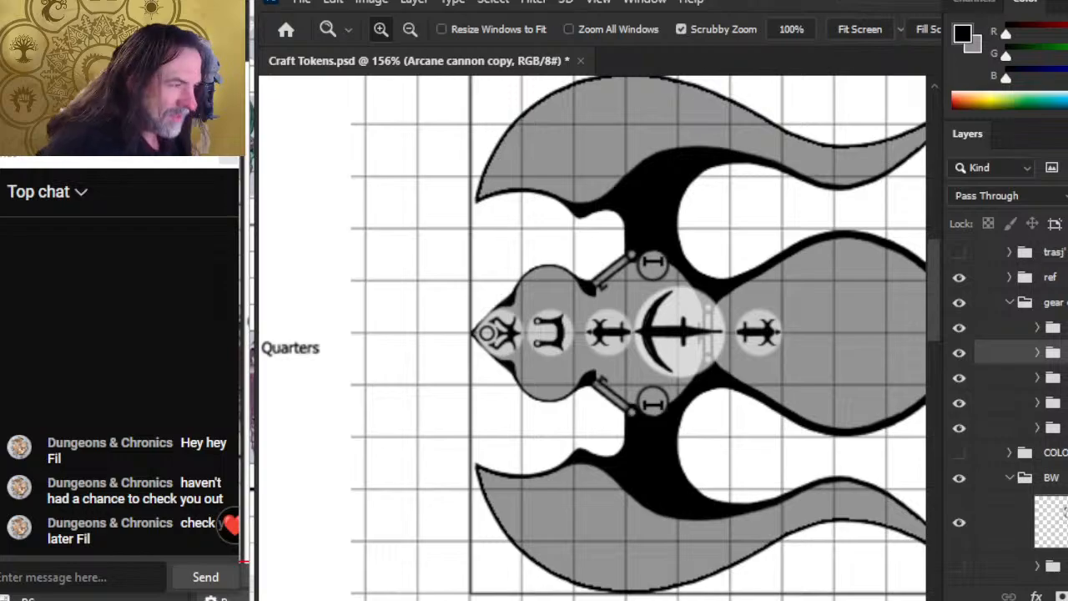
key(v)
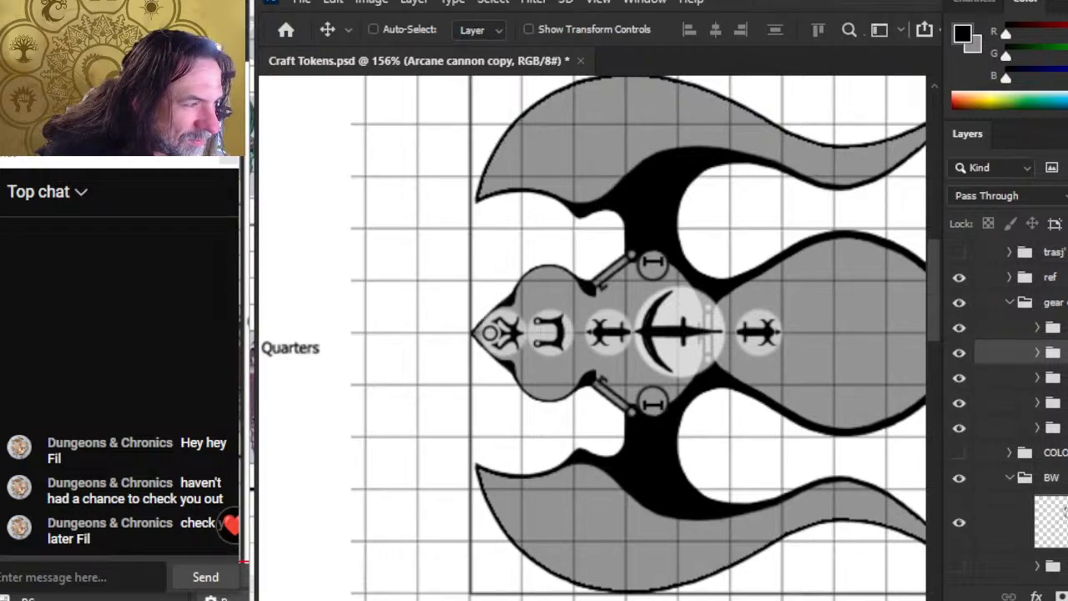
key(Left)
key(Left)
key(Left)
key(Left)
key(Left)
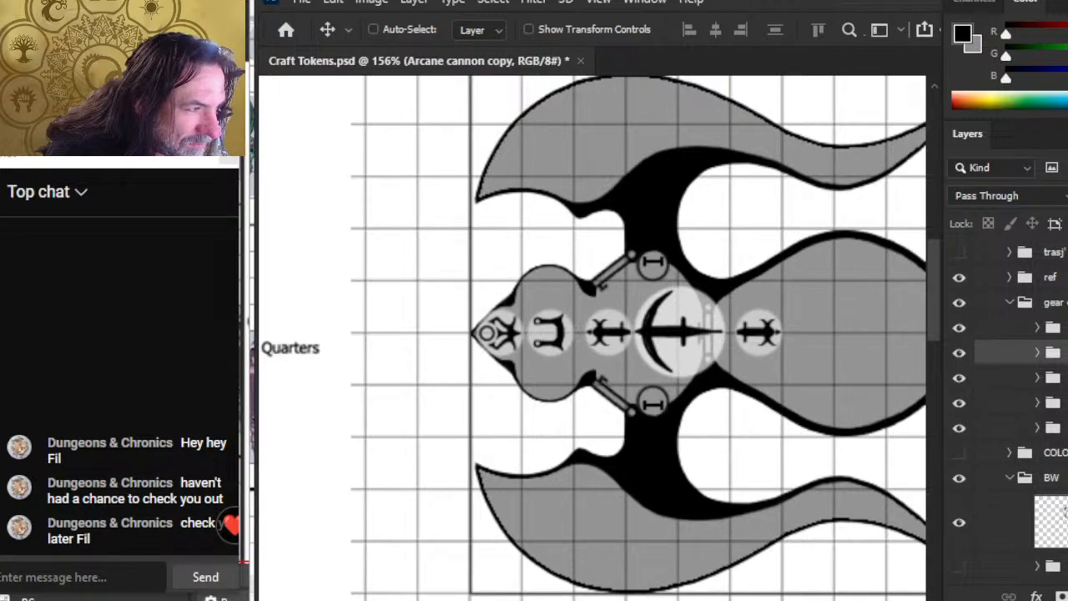
key(Left)
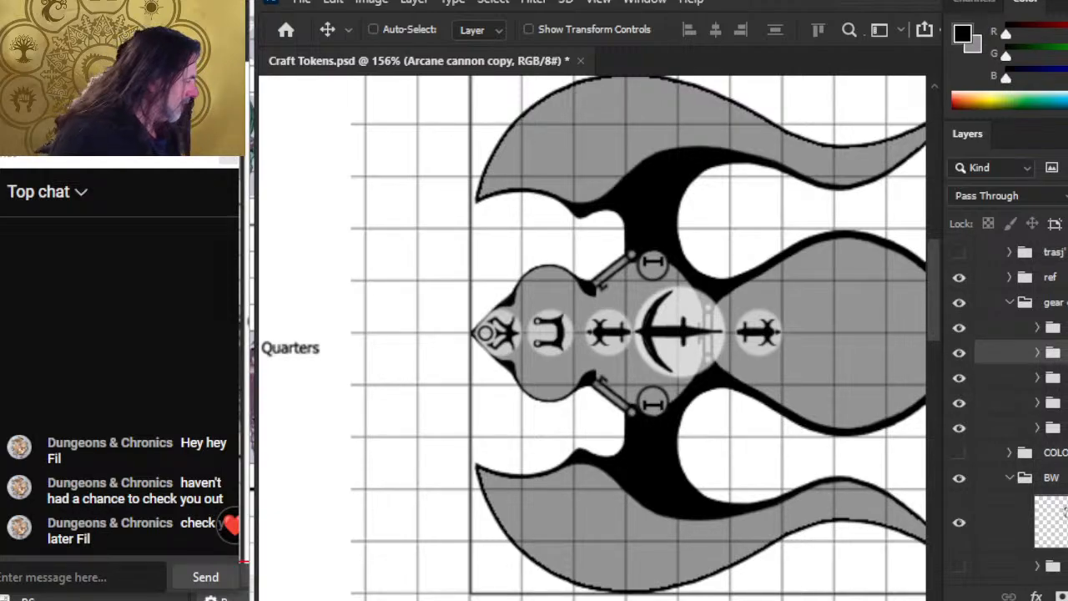
Nudge the helm icon left to centre it in the round room behind the bow
click(1053, 327)
key(Left)
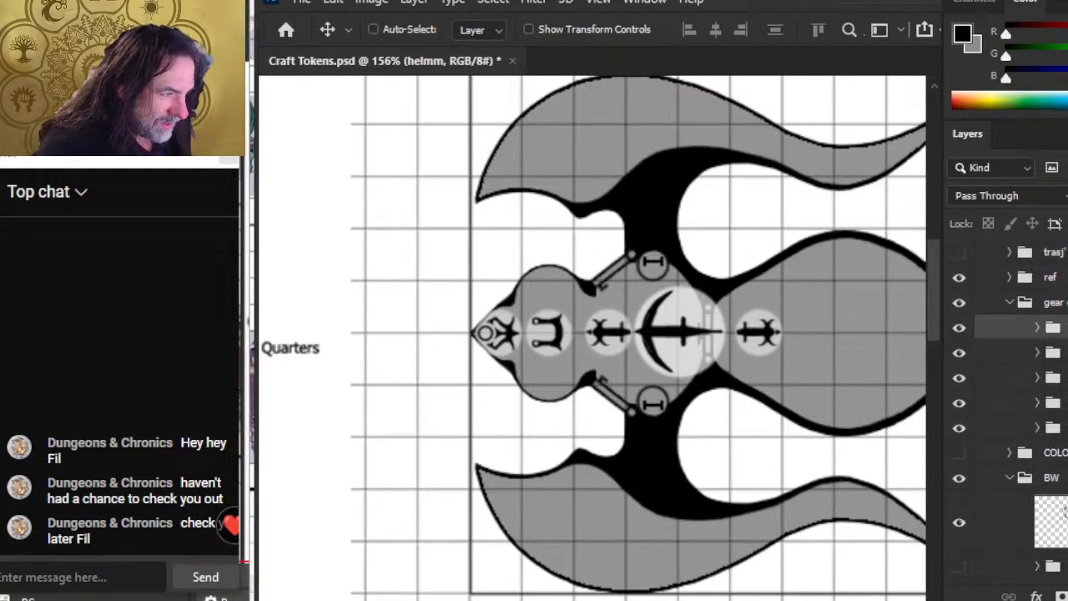
key(Left)
key(Left)
key(Left)
key(Left)
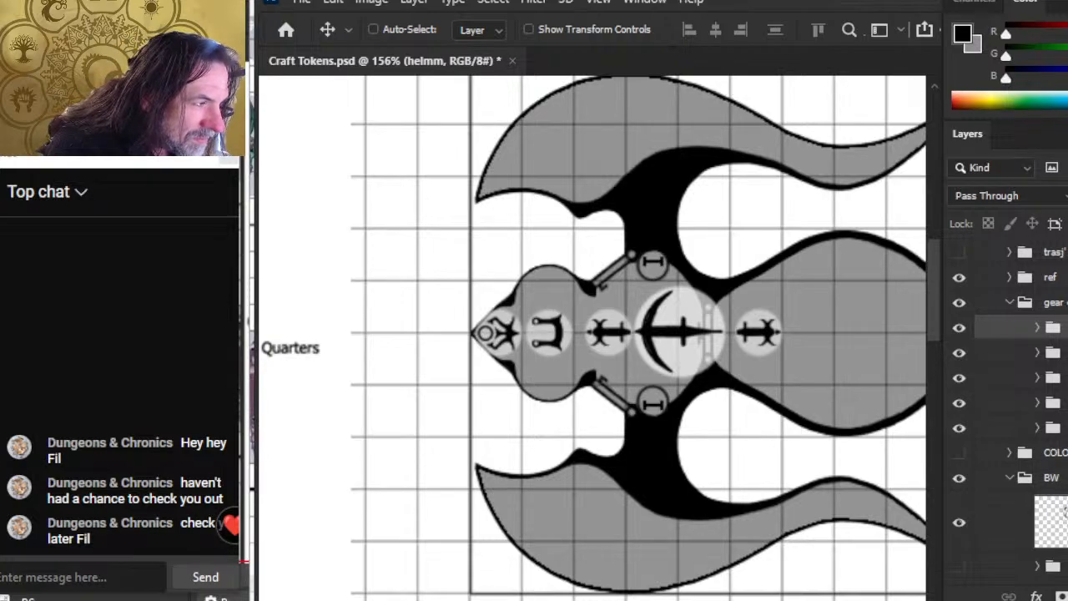
key(z)
drag(542, 325, 655, 342)
key(Down)
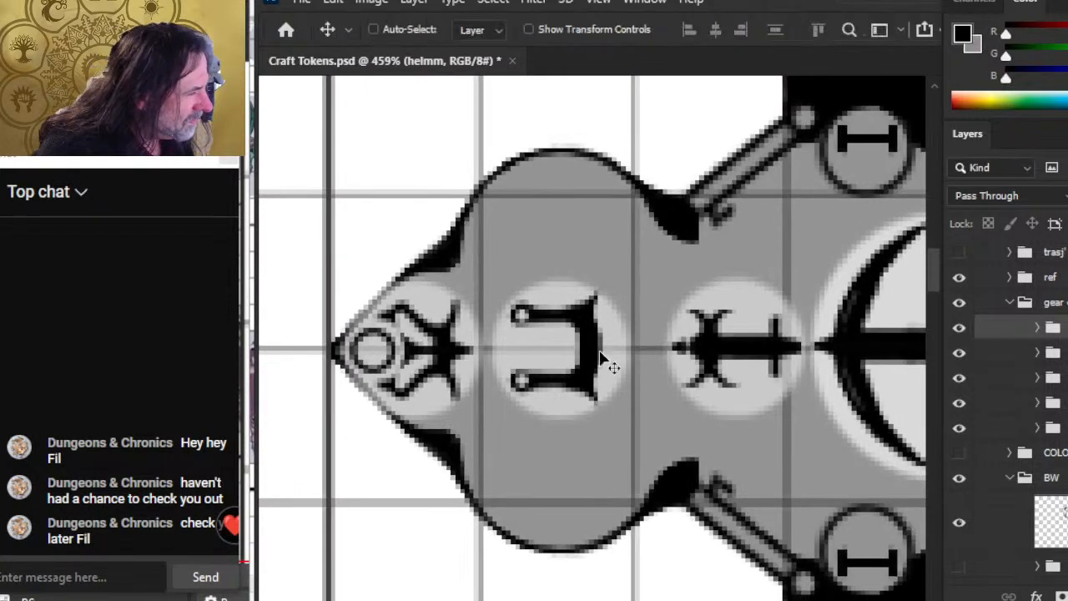
key(Up)
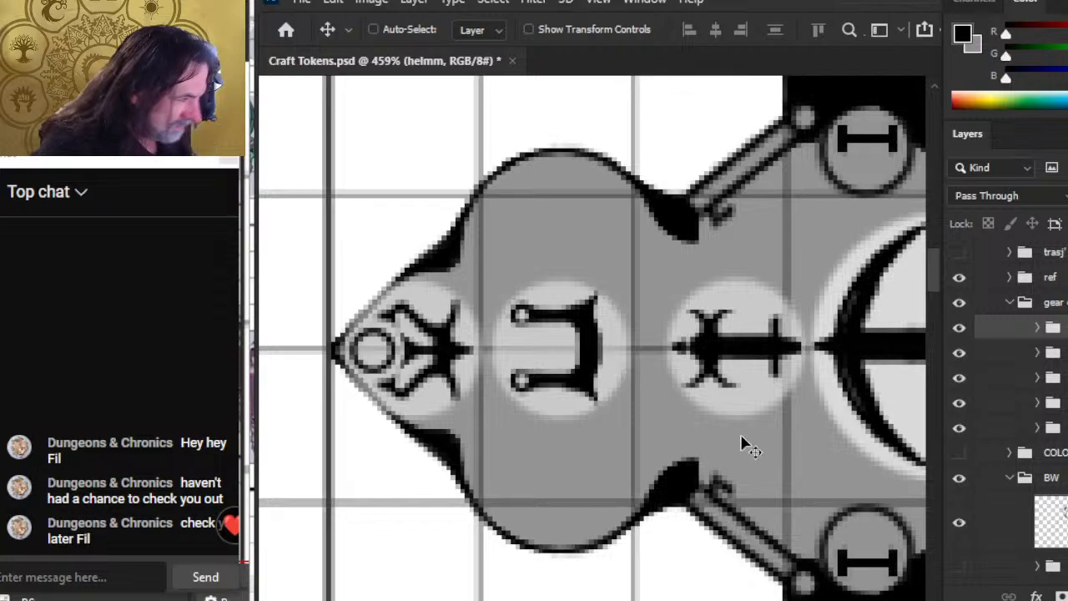
Hide the three lower icon subgroups in the gear group, leaving only the arcane cannon and helm icons shown
key(z)
drag(758, 419, 679, 411)
key(space)
drag(796, 444, 630, 382)
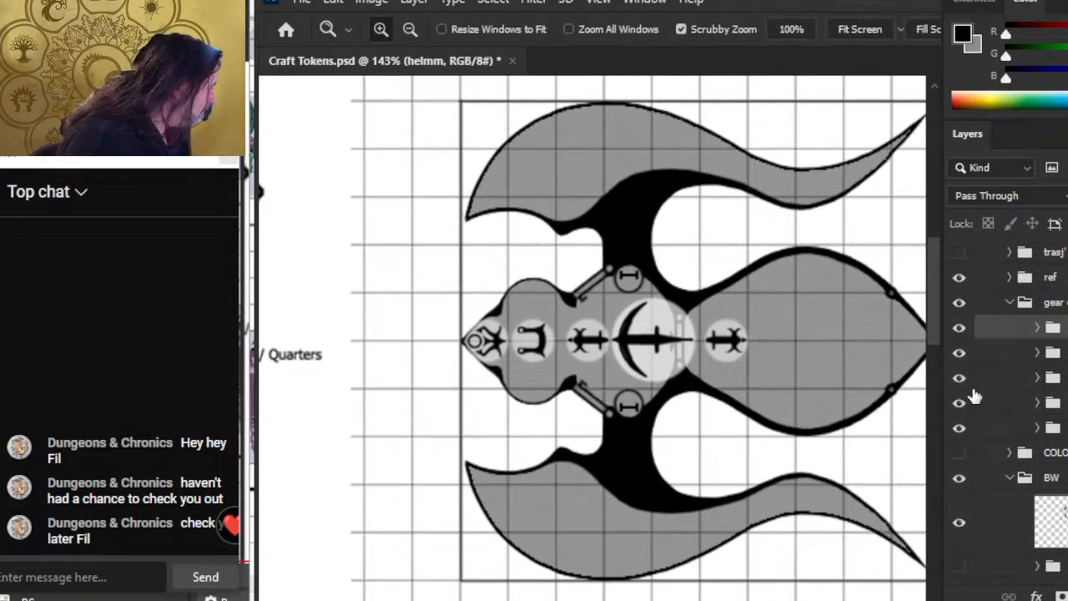
drag(959, 377, 958, 427)
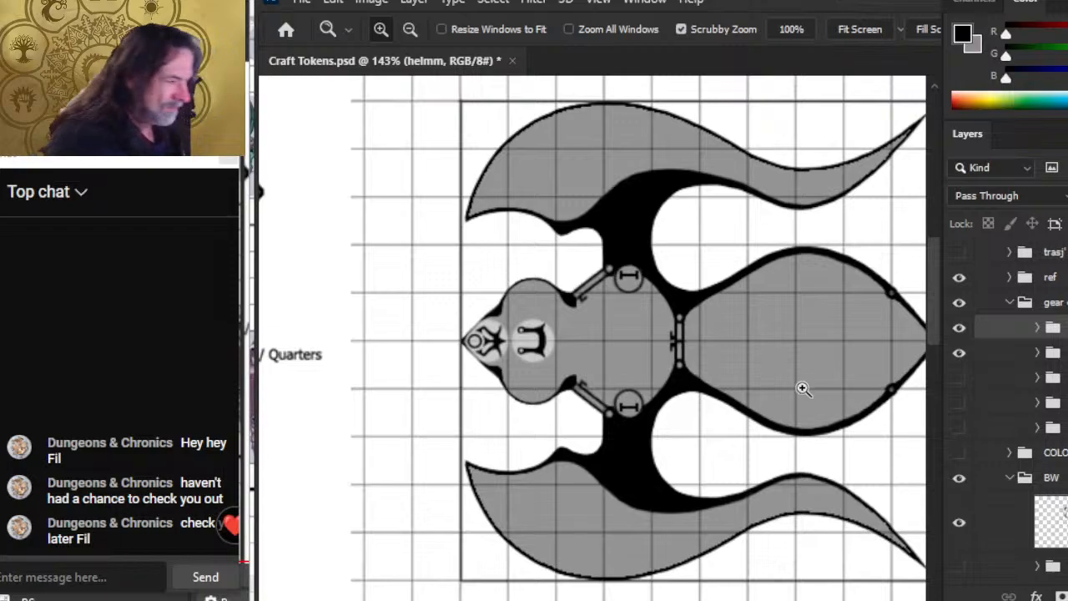
Rename the gear copy 10 group as "gear" and collapse it
double_click(1054, 302)
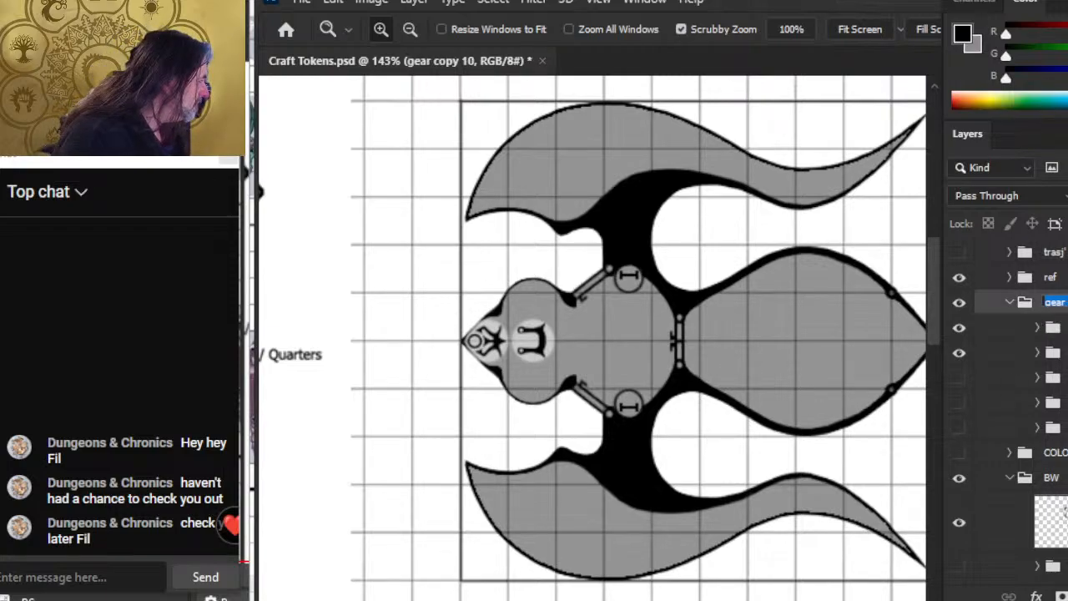
text(gear)
key(Return)
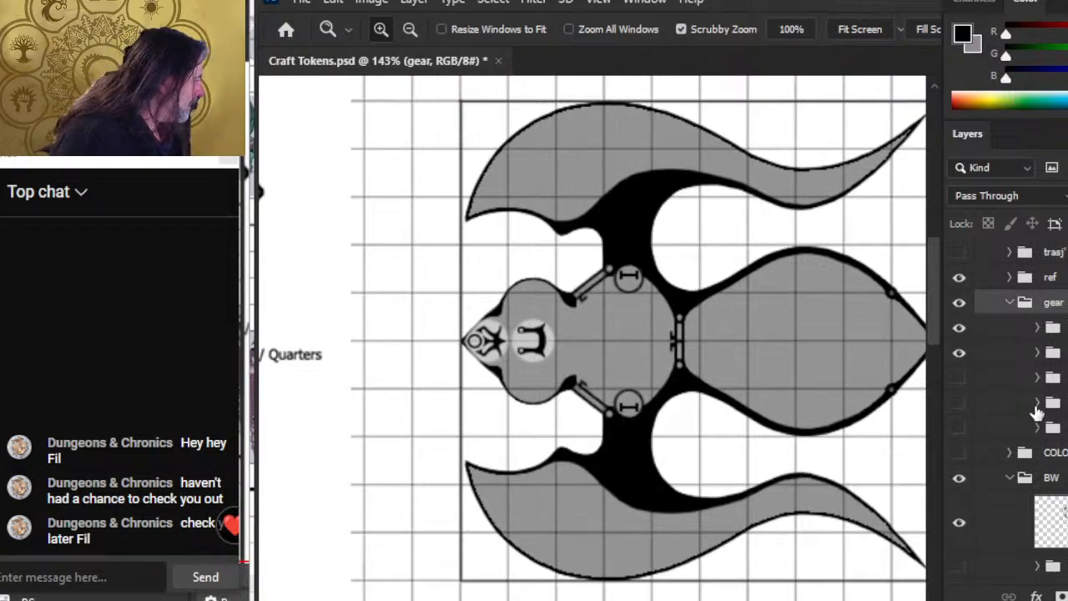
click(1010, 302)
mouse_move(806, 389)
mouse_down()
mouse_move(756, 368)
mouse_move(751, 429)
mouse_move(625, 369)
mouse_move(632, 356)
mouse_move(700, 370)
mouse_up()
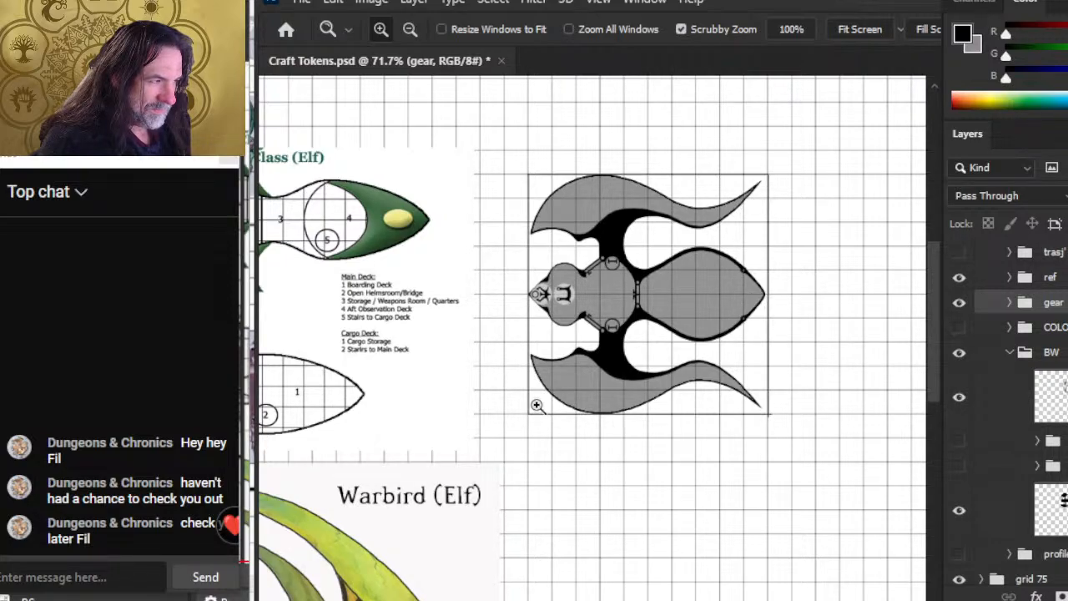
Lower the opacity of the merged ship linework layer in the BW group to 70%
drag(634, 288, 656, 296)
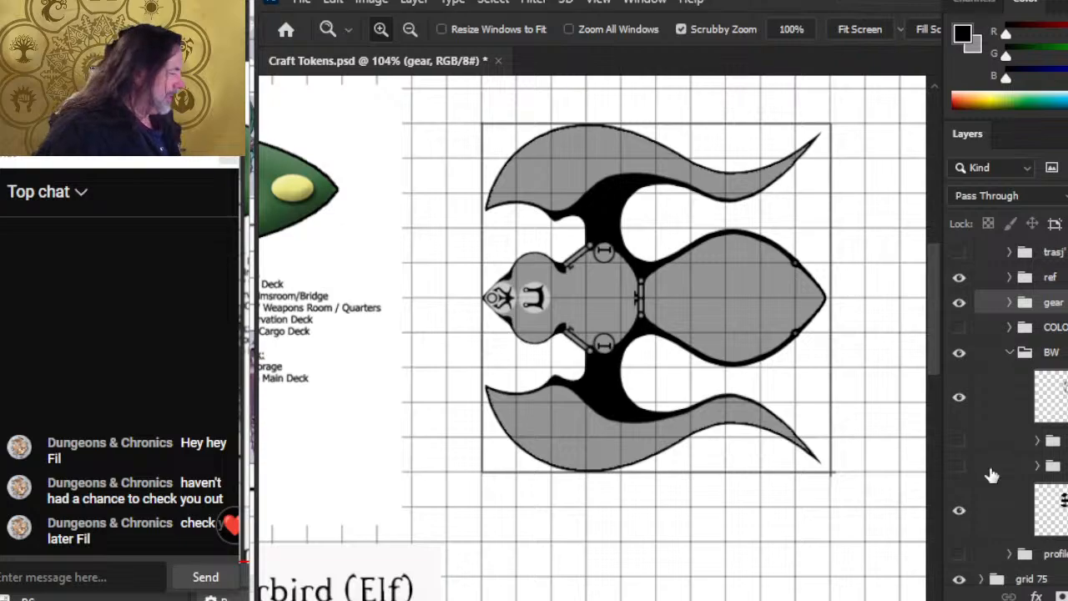
click(1030, 378)
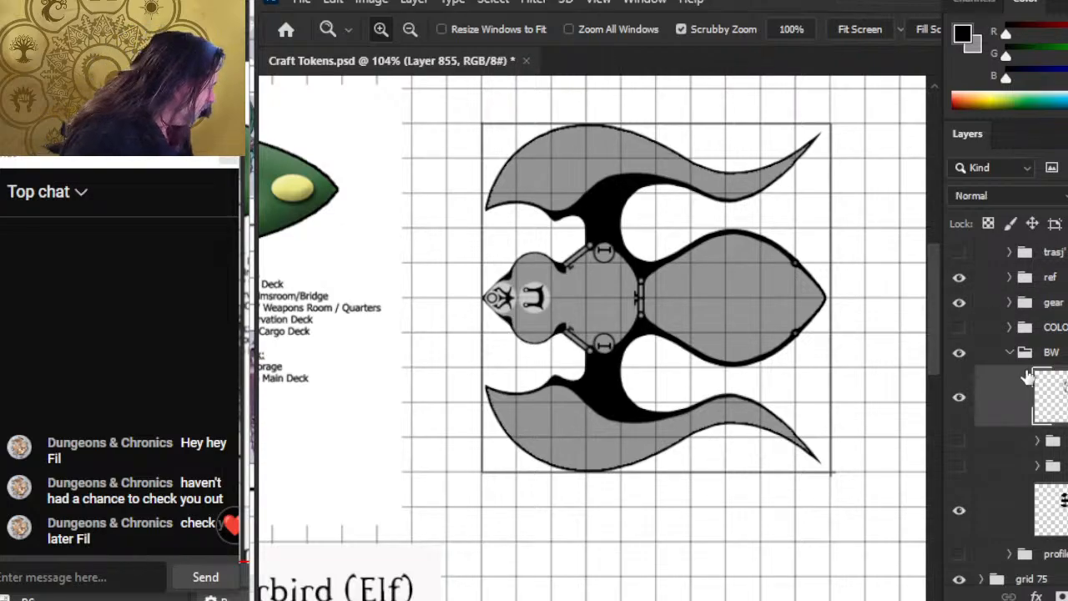
key(8)
key(7)
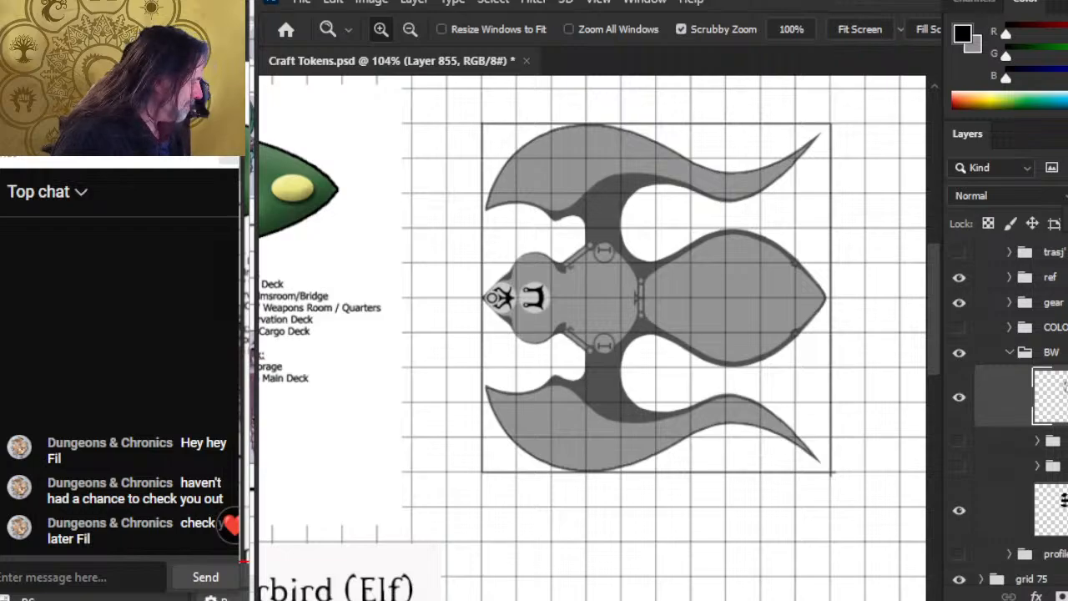
Lasso the two round hatch symbols in the midship room and copy them from the ship linework onto a new layer
drag(572, 291, 649, 316)
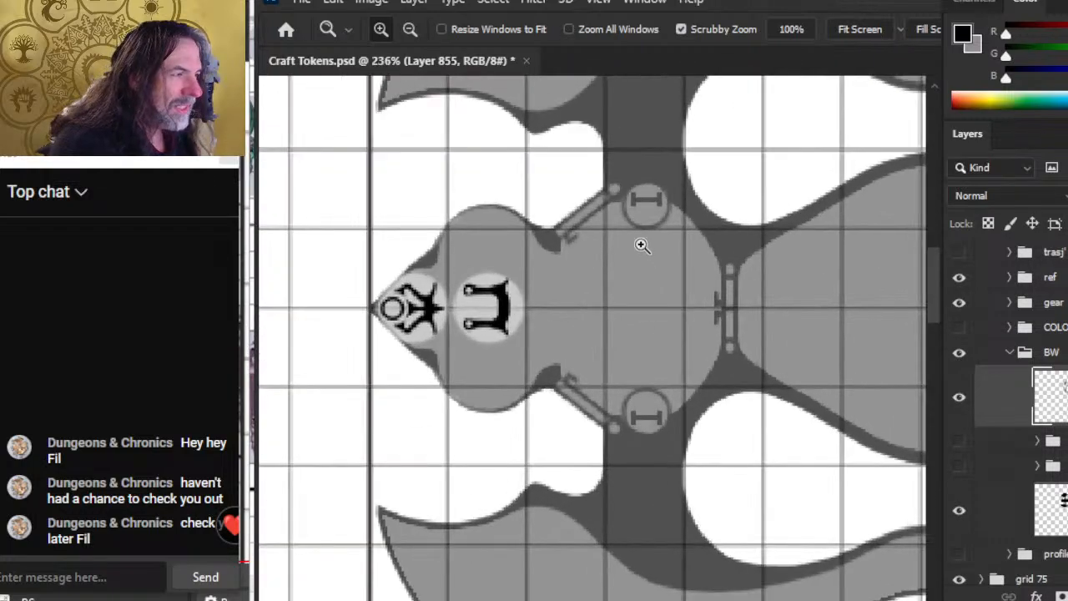
key(l)
drag(650, 177, 673, 190)
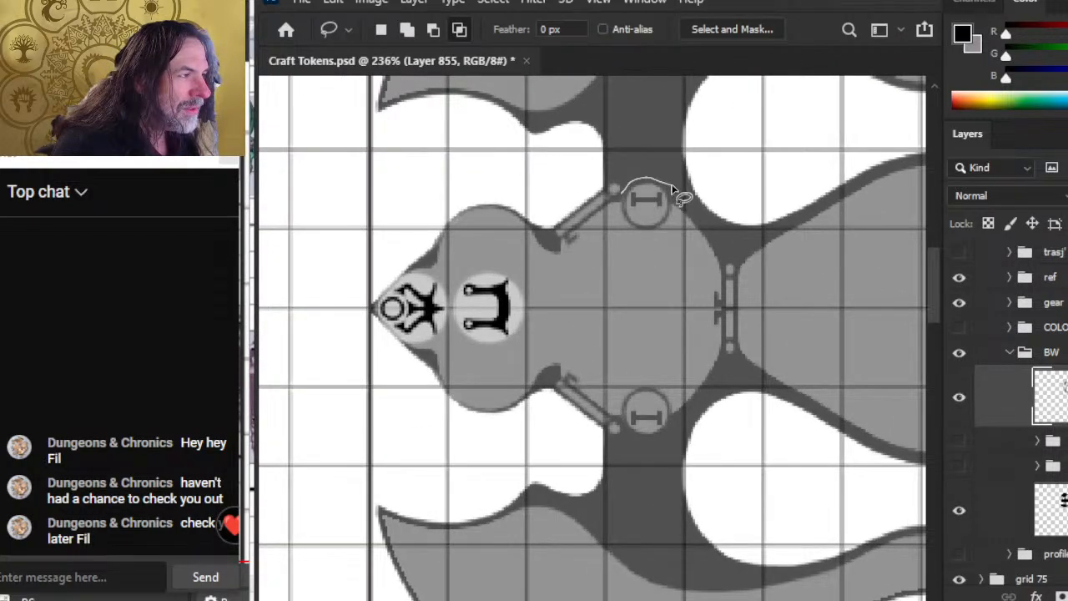
drag(616, 275, 619, 372)
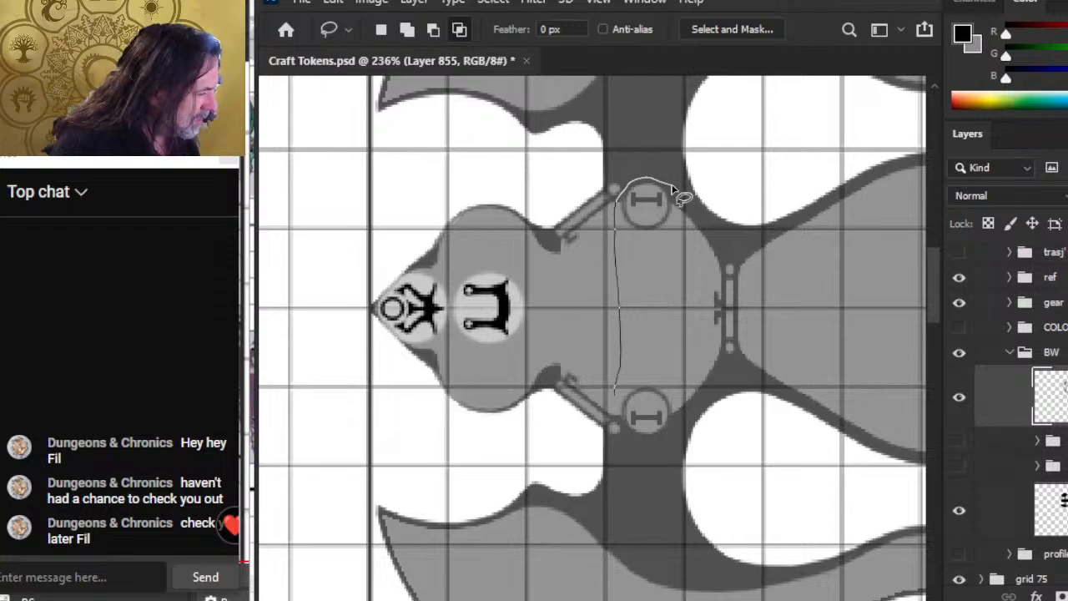
drag(676, 417, 668, 294)
drag(673, 189, 664, 182)
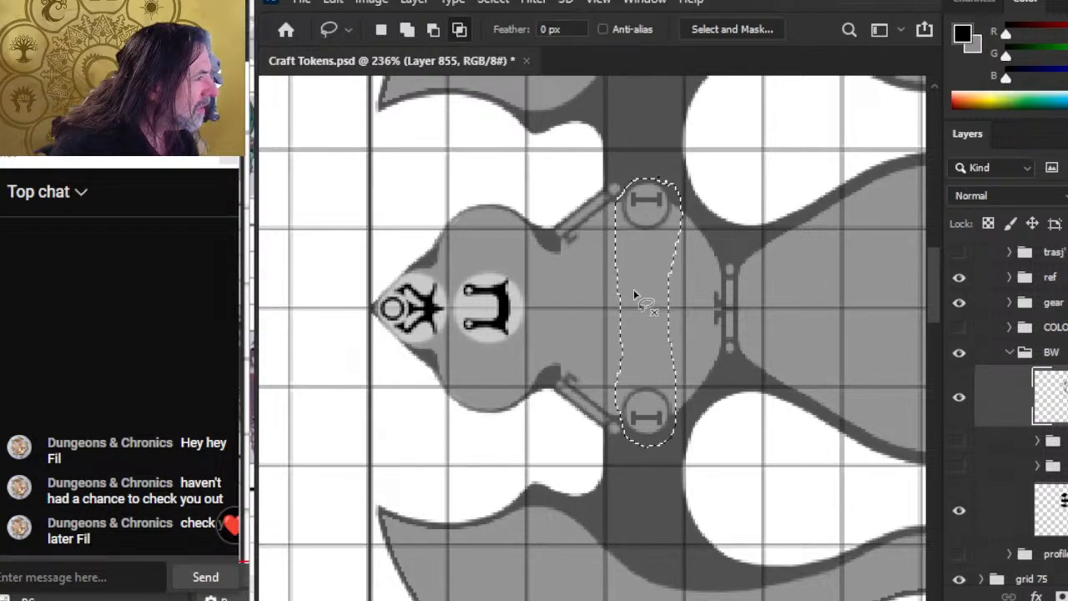
key(ctrl+j)
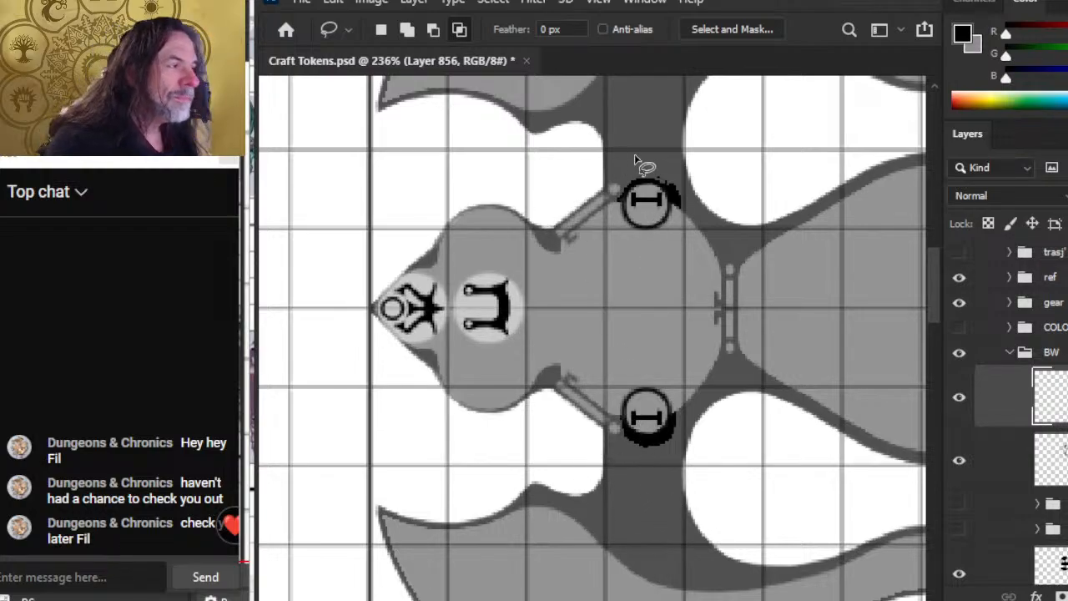
Erase the stray black linework around the outer edges of the two copied hatch circles with the 6 px eraser
key(e)
mouse_move(659, 165)
mouse_down()
mouse_move(692, 198)
mouse_move(668, 175)
mouse_move(678, 181)
mouse_up()
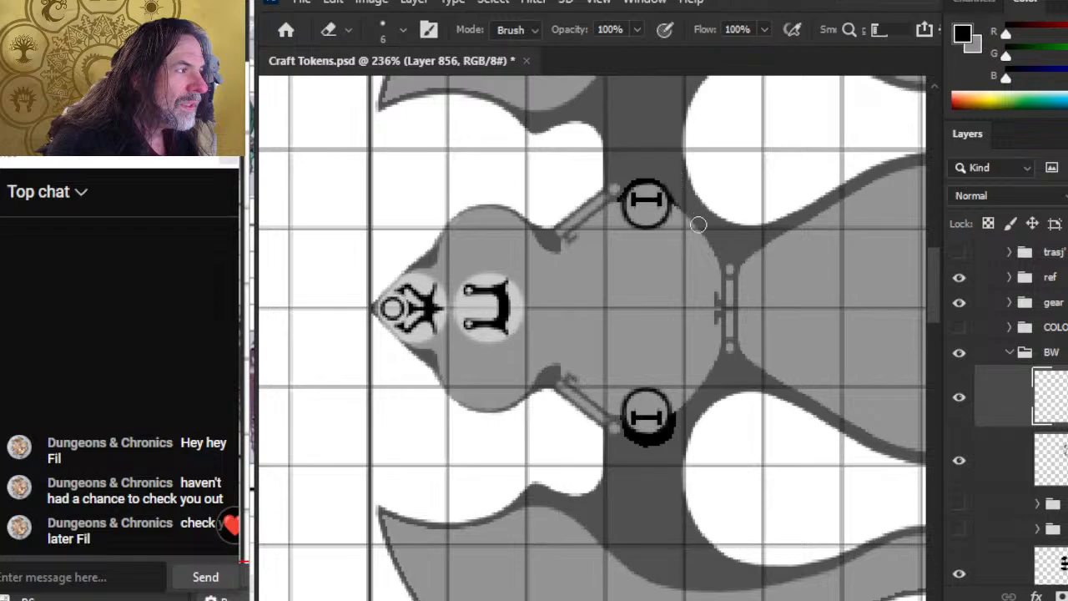
drag(680, 420, 640, 445)
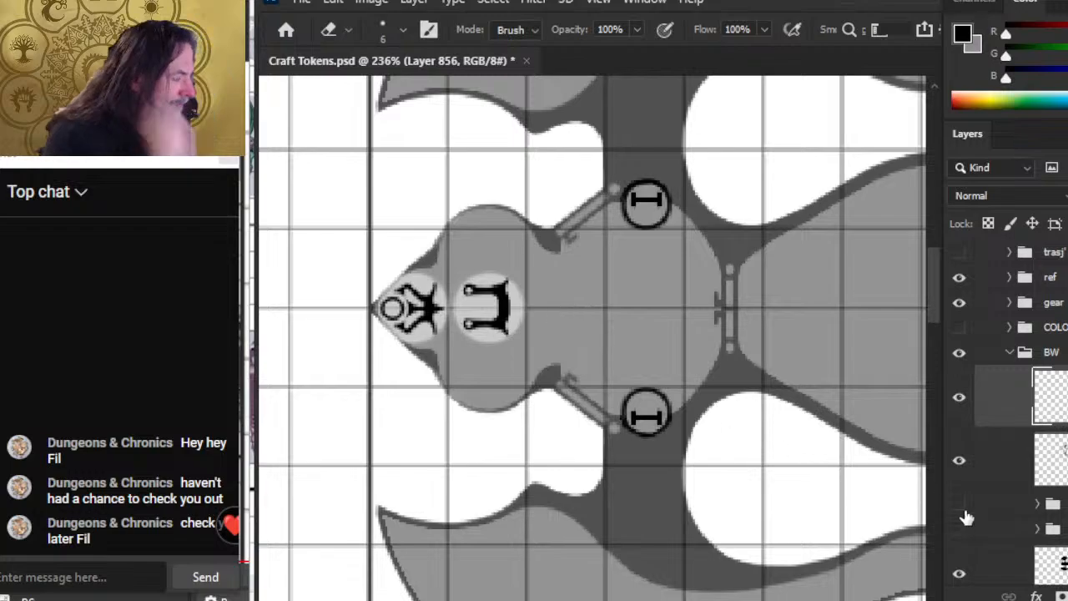
On a new layer, brush a 1 px black wall line from the midship room's front centre along the diagonal door and over the upper hatch
key(ctrl+shift+alt+n)
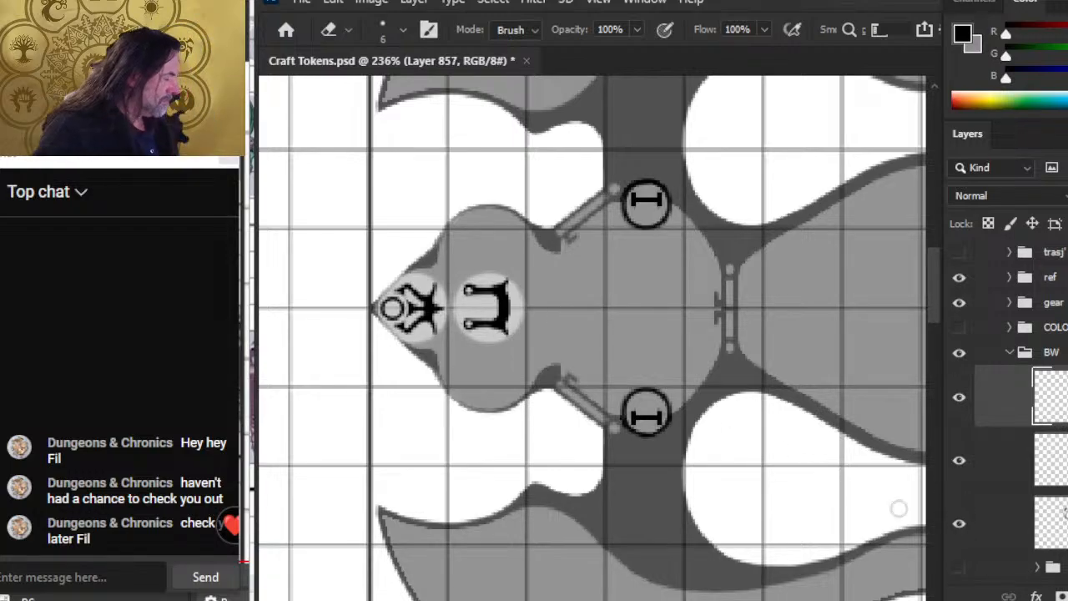
key(b)
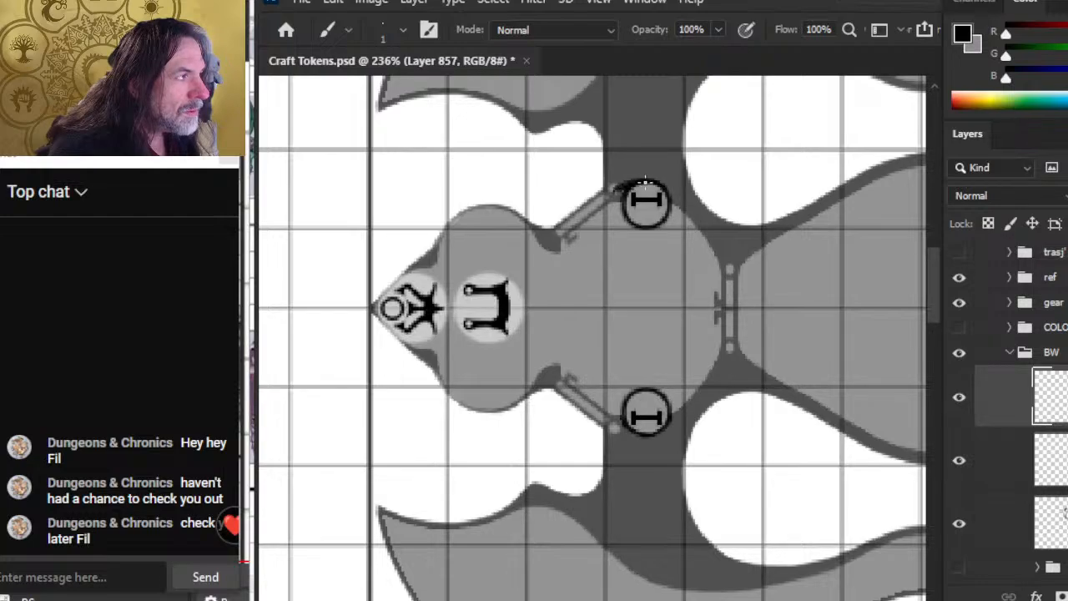
key(ctrl+z)
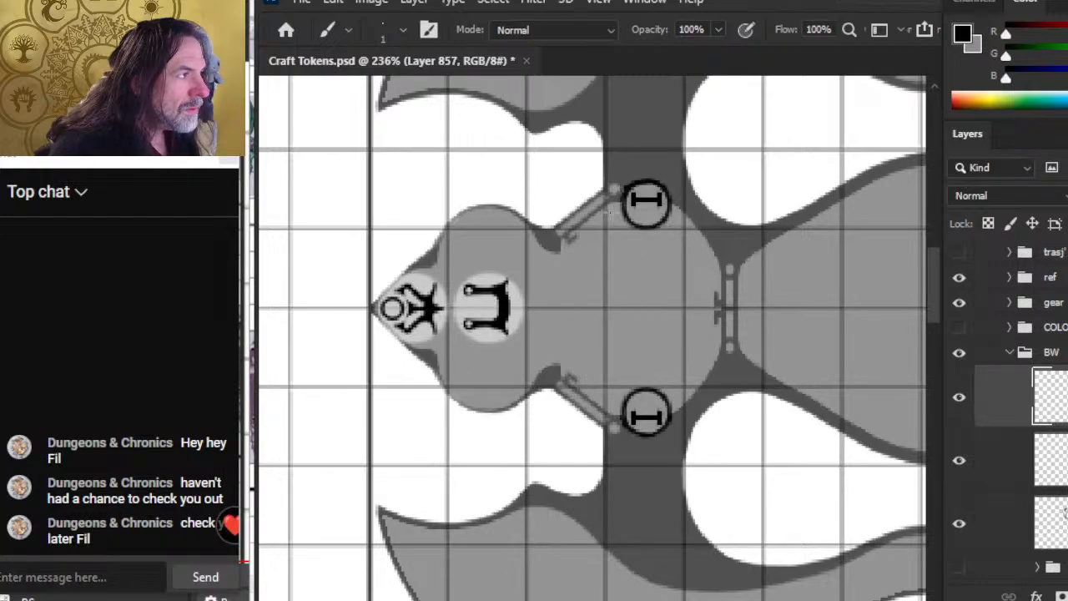
key(e)
key(b)
mouse_move(621, 179)
mouse_down()
mouse_move(655, 171)
mouse_move(546, 235)
mouse_up()
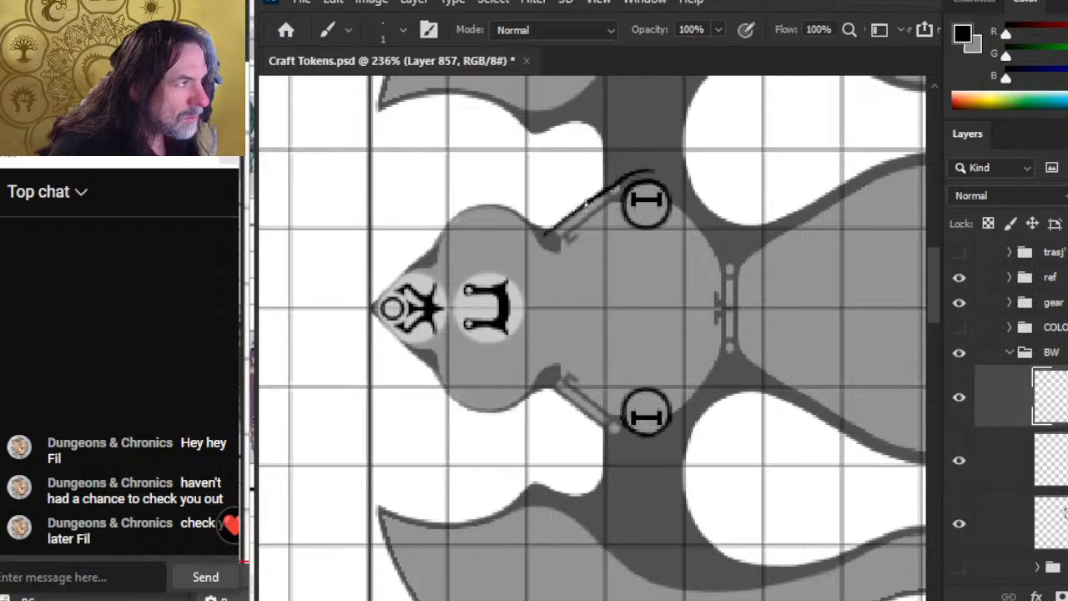
mouse_move(587, 203)
mouse_down()
mouse_move(537, 244)
mouse_move(527, 312)
mouse_up()
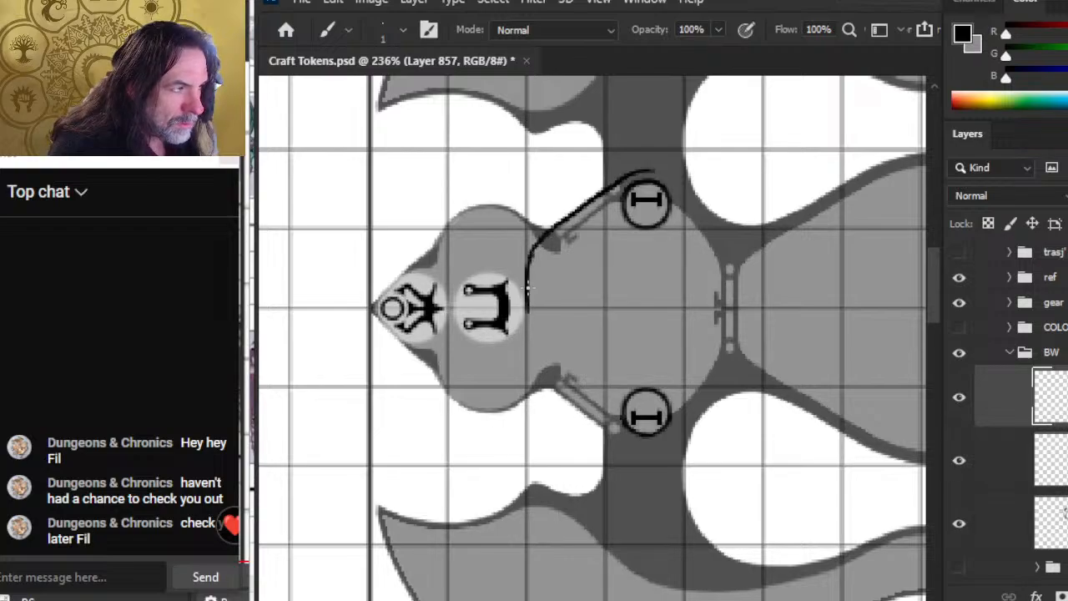
mouse_move(526, 307)
mouse_down()
mouse_move(590, 201)
mouse_move(649, 170)
mouse_move(639, 170)
mouse_move(673, 180)
mouse_move(681, 178)
mouse_up()
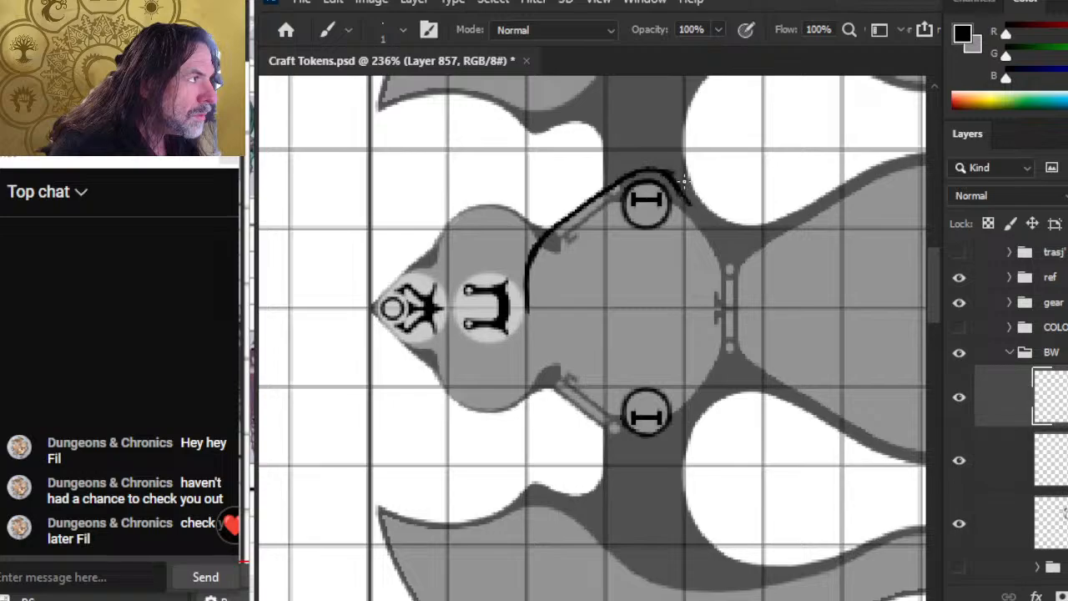
Refine the wall line's curve behind the upper hatch, alternating the 6 px eraser with 1 px black brush strokes
key(e)
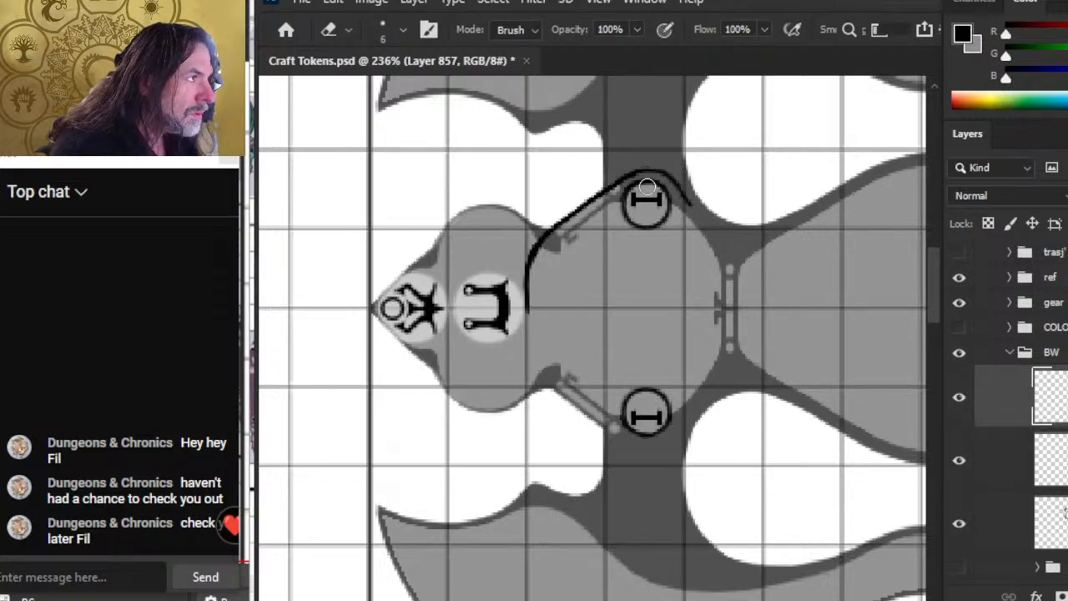
drag(647, 186, 704, 221)
key(b)
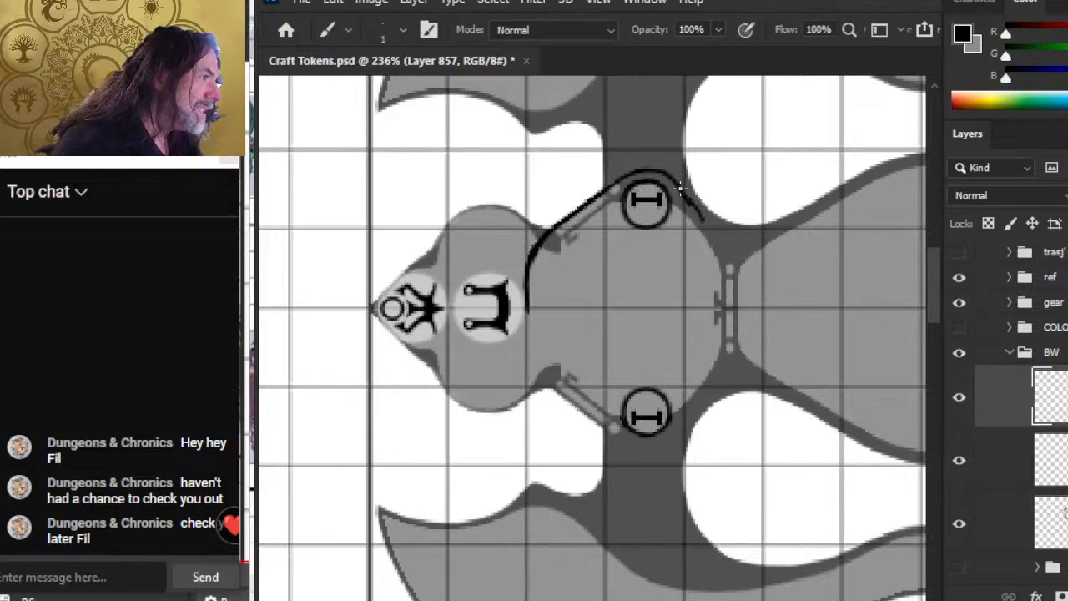
key(e)
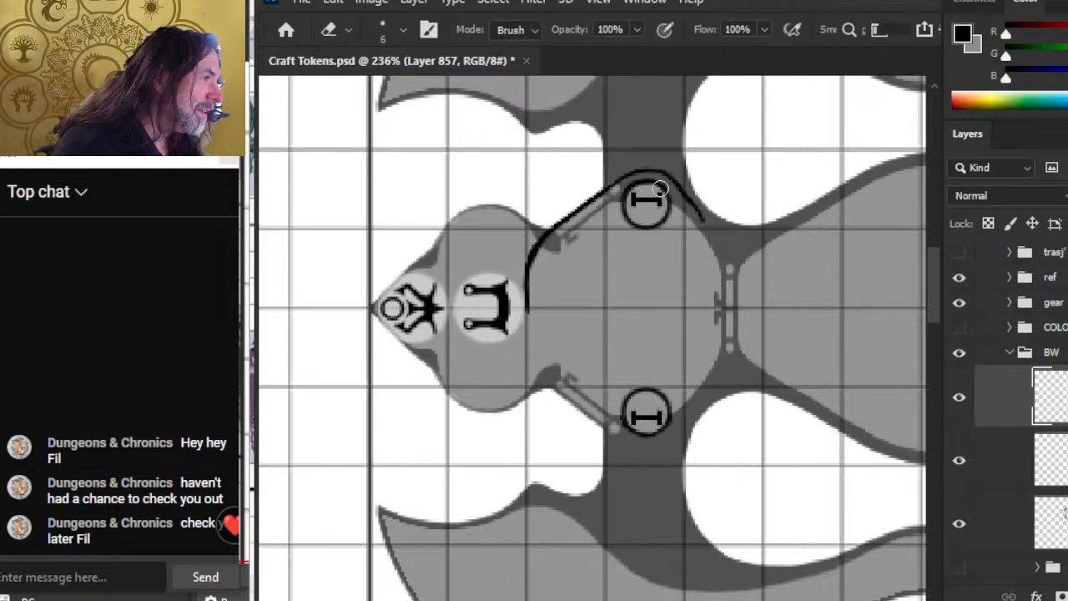
drag(678, 200, 696, 222)
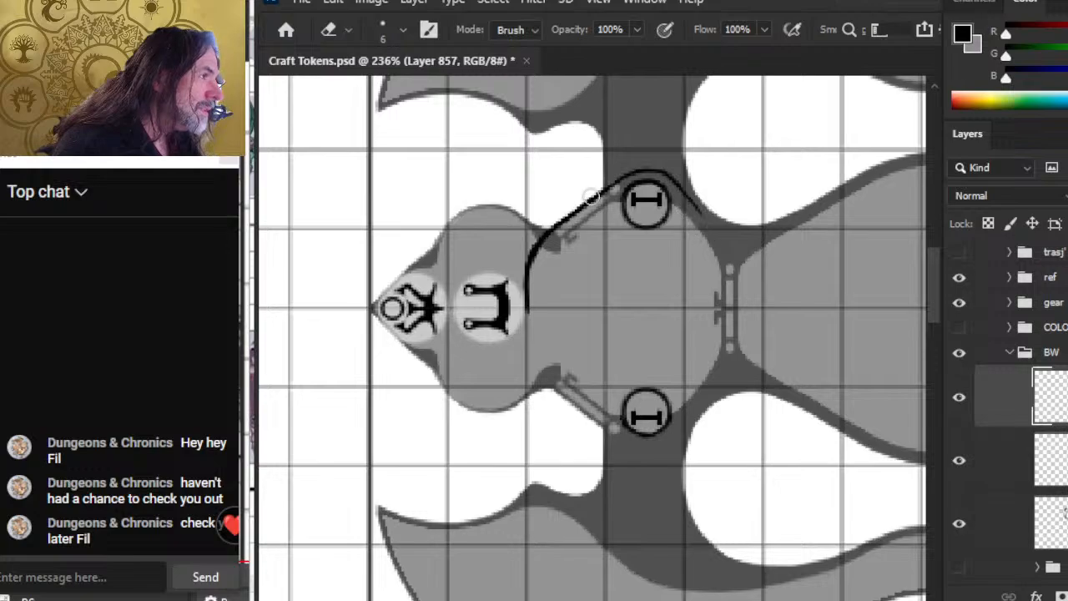
key(b)
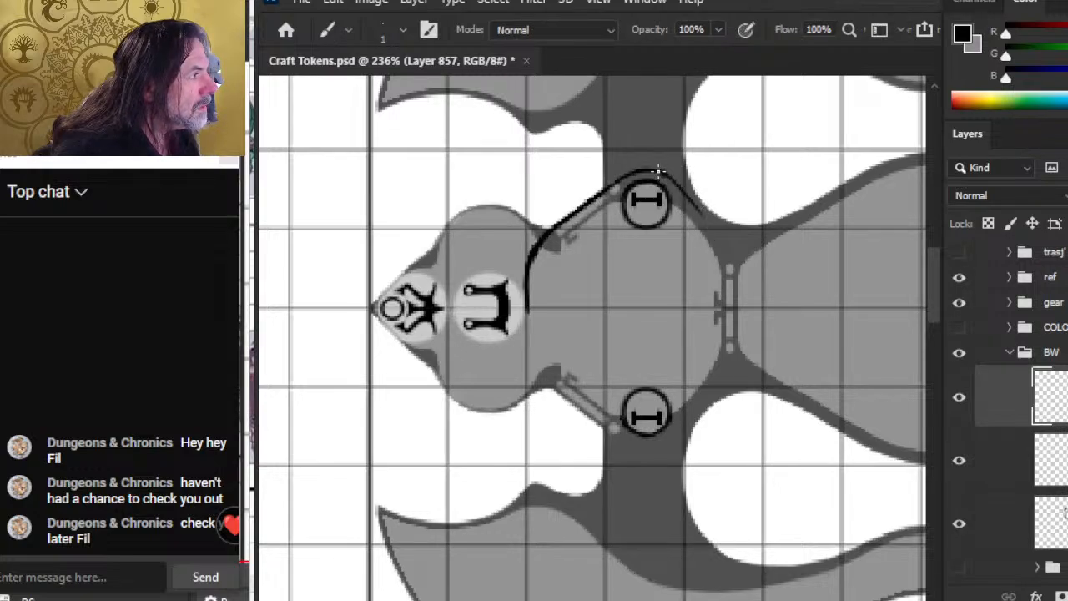
key(e)
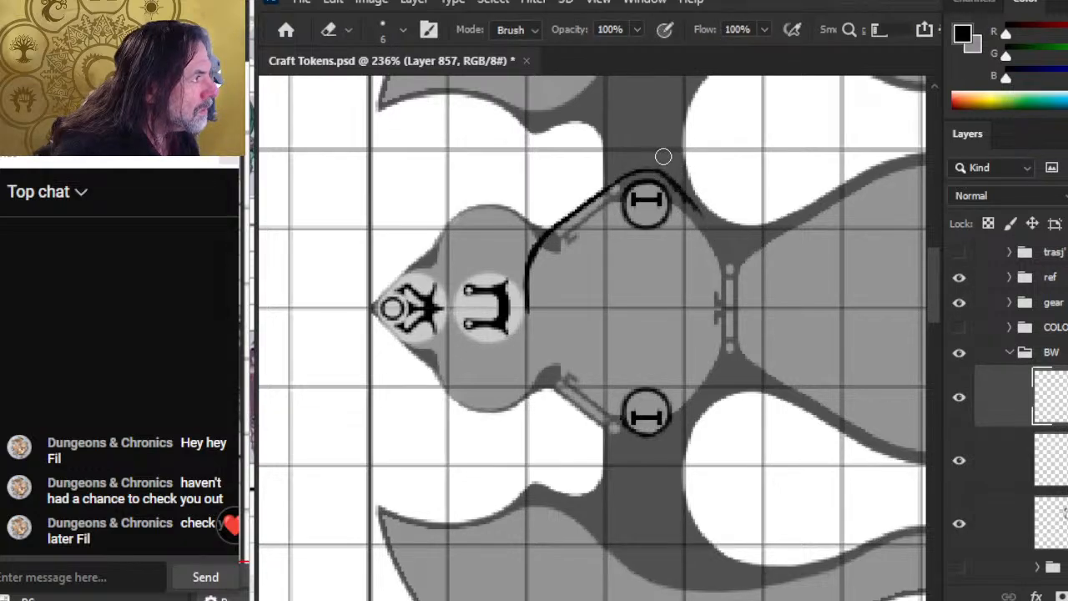
key(b)
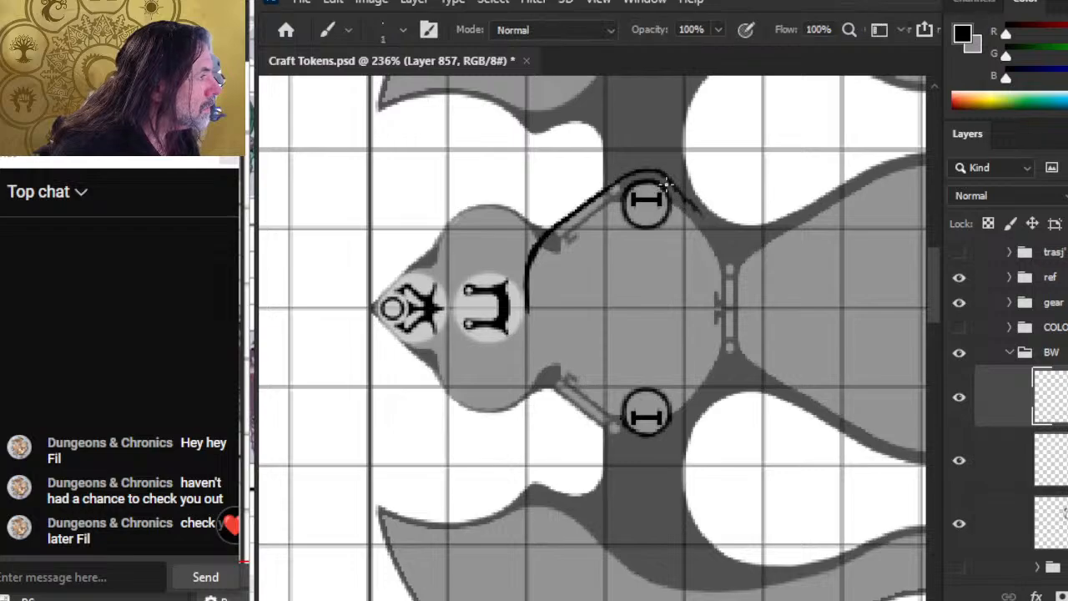
key(e)
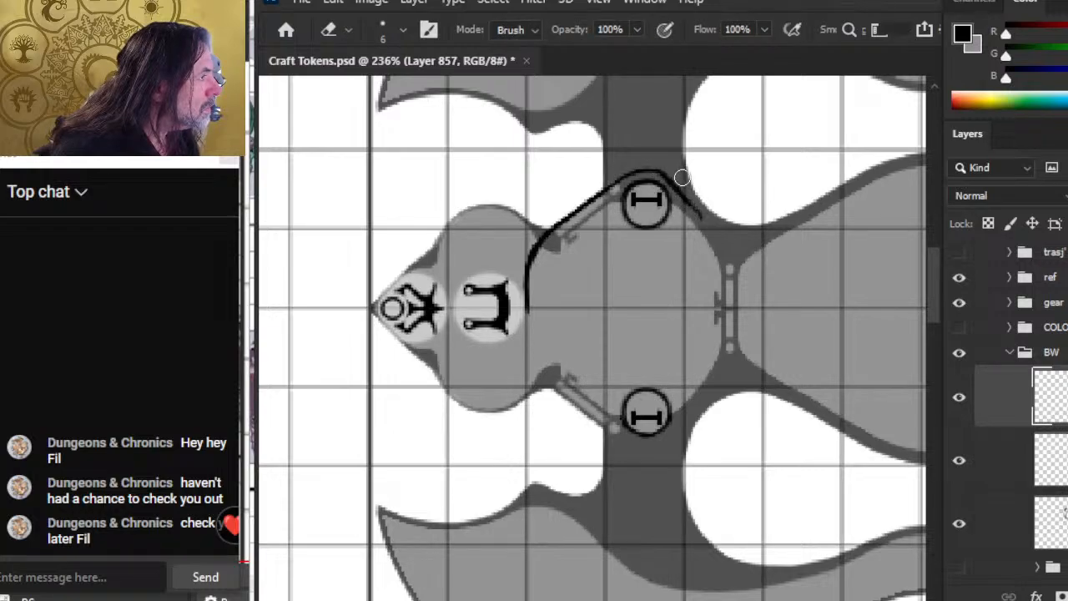
Trace the front and rear edges of the upper wing strut down to the room wall in black, trimming the overshoot
key(b)
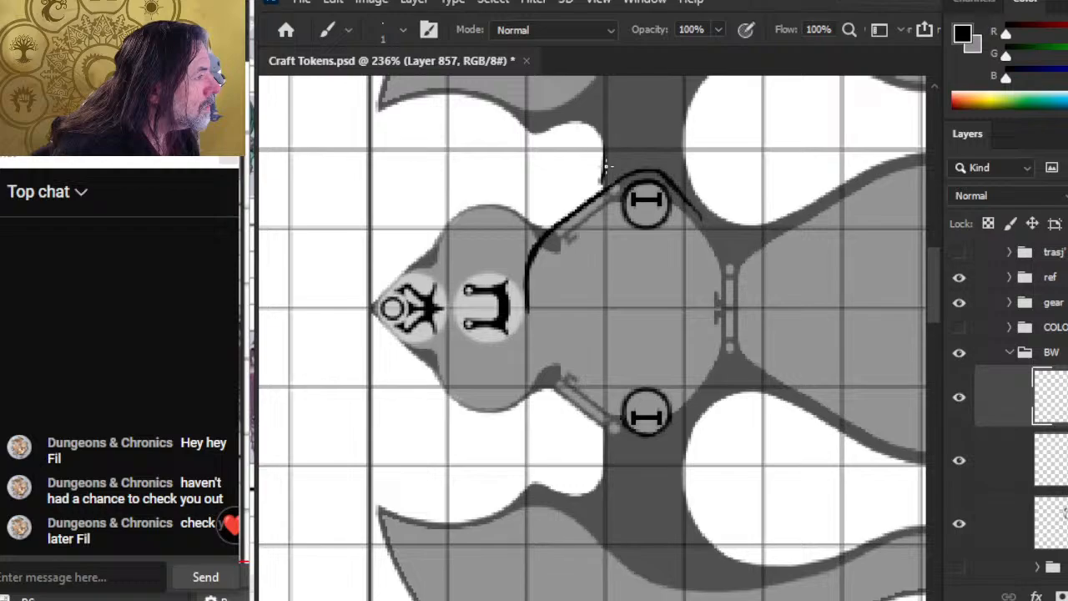
key(e)
key(b)
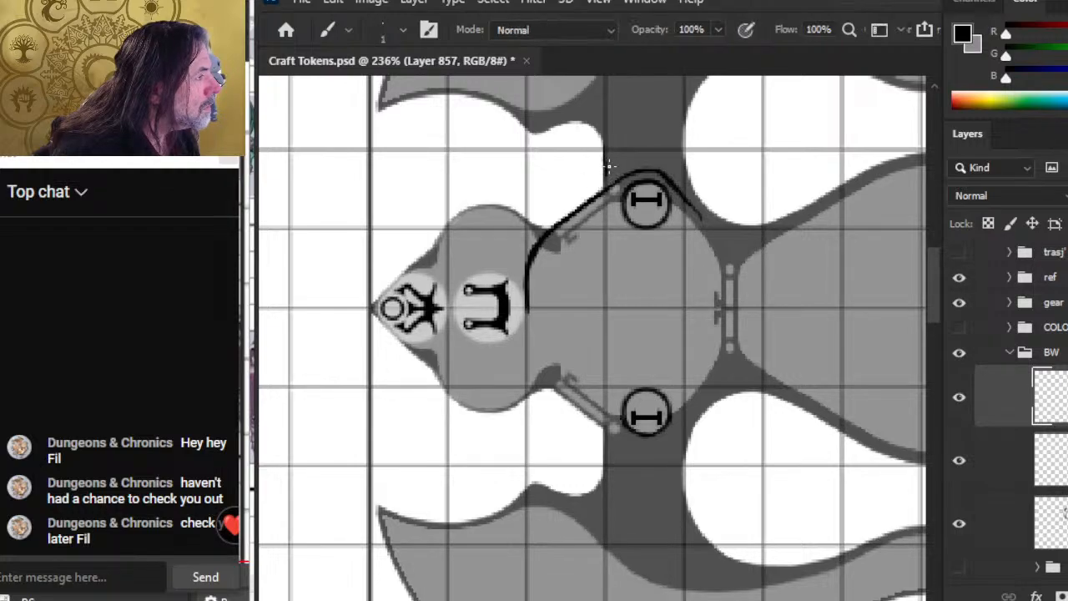
key(e)
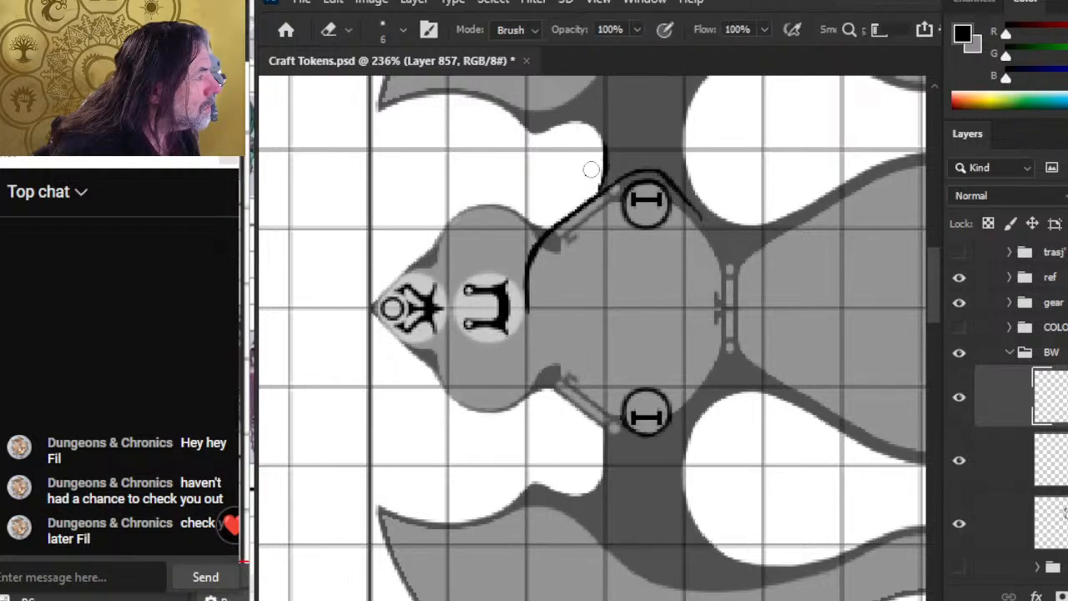
key(b)
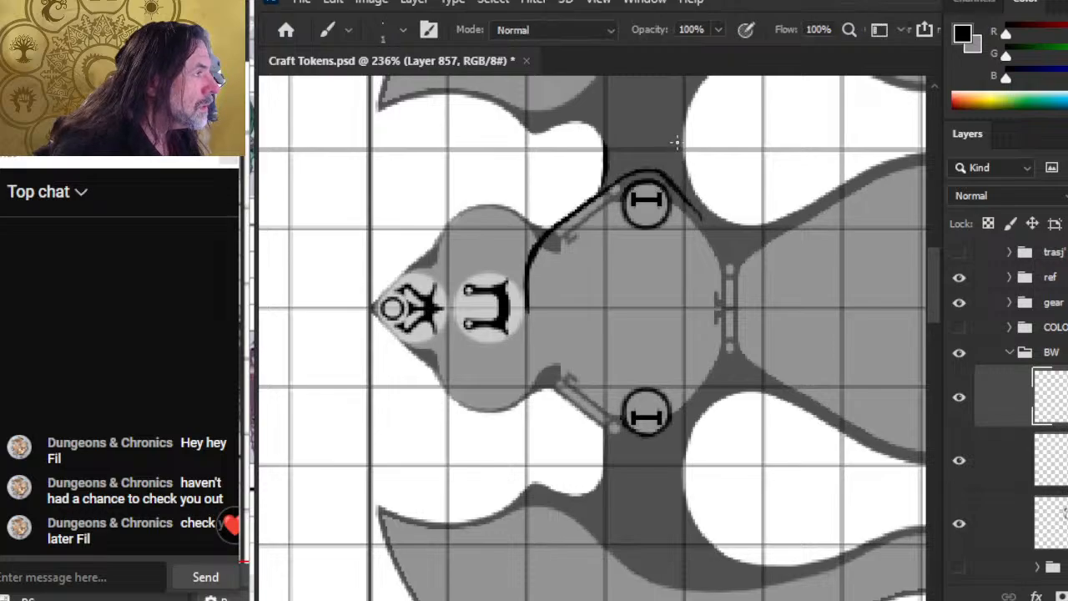
mouse_move(683, 115)
mouse_down()
mouse_move(671, 144)
mouse_move(689, 200)
mouse_up()
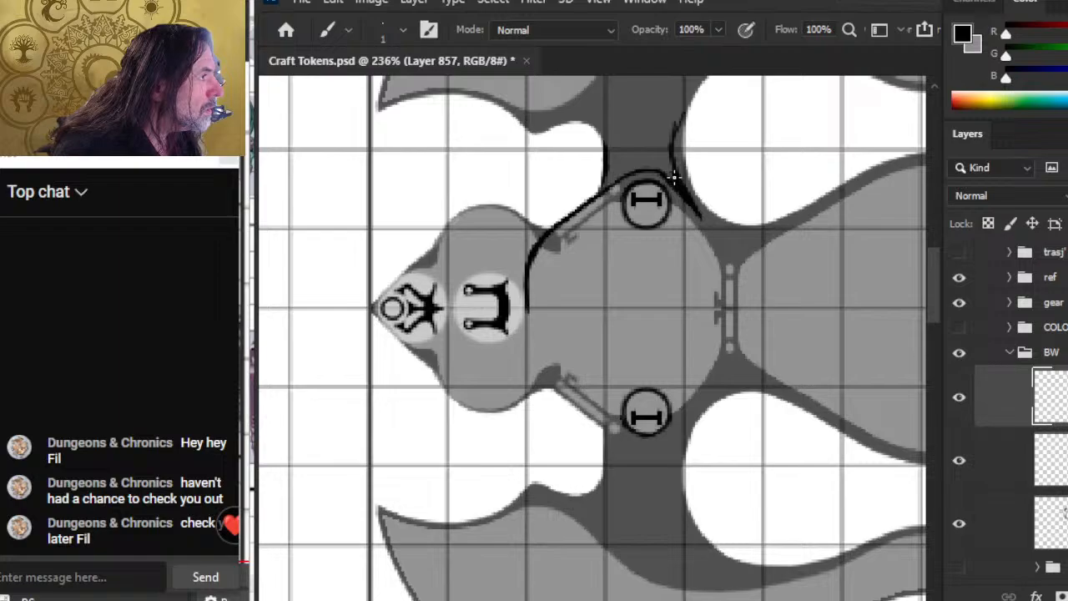
drag(677, 138, 675, 176)
key(e)
drag(688, 141, 686, 170)
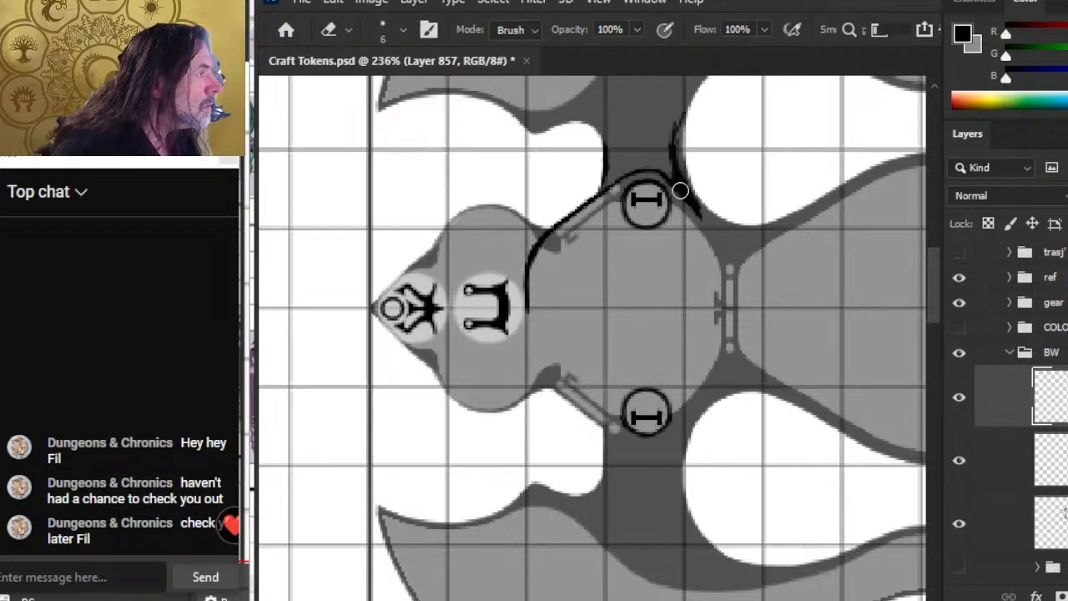
Draw the curved boundary between the upper strut and the wing, closing the strut outline at its rear corner
key(b)
mouse_move(635, 137)
mouse_down()
mouse_move(659, 233)
mouse_move(617, 236)
mouse_move(633, 209)
mouse_move(630, 243)
mouse_move(608, 212)
mouse_move(613, 201)
mouse_move(671, 166)
mouse_move(643, 175)
mouse_move(714, 156)
mouse_up()
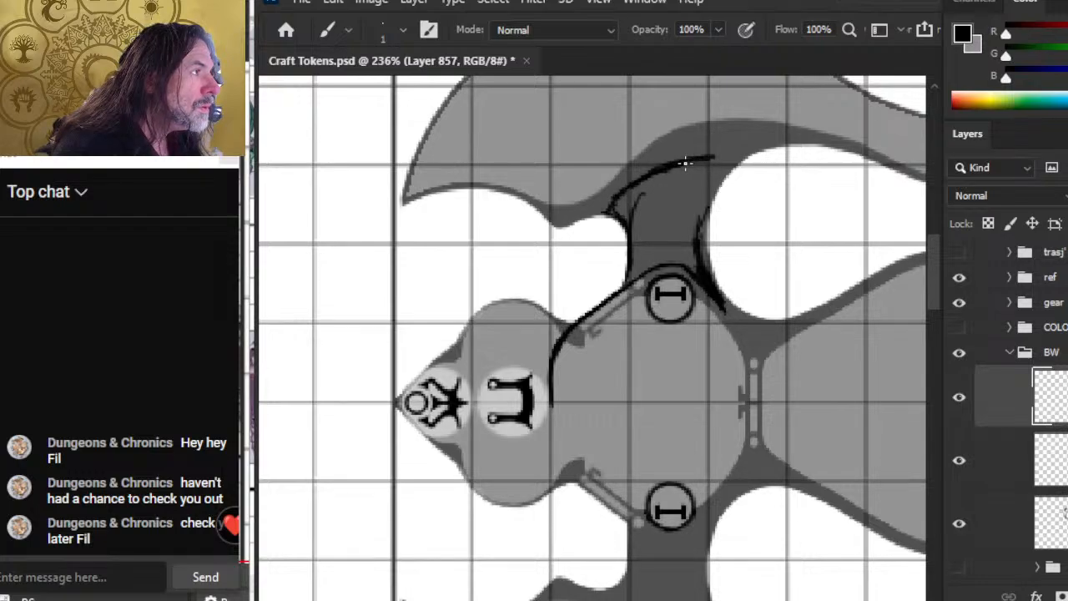
key(e)
key(b)
mouse_move(626, 187)
mouse_down()
mouse_move(691, 156)
mouse_move(720, 162)
mouse_move(709, 188)
mouse_up()
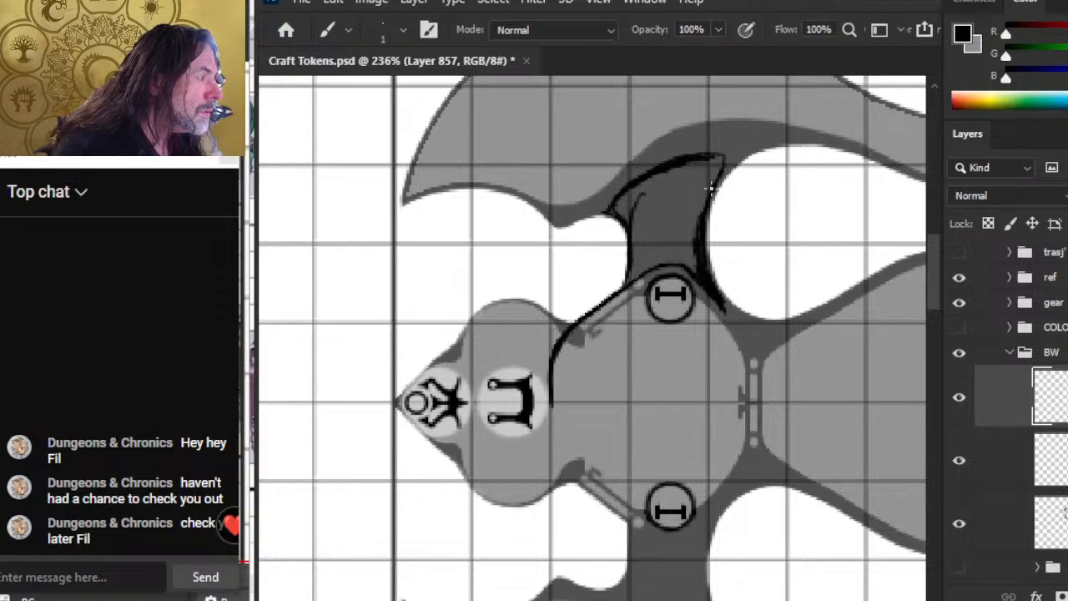
key(e)
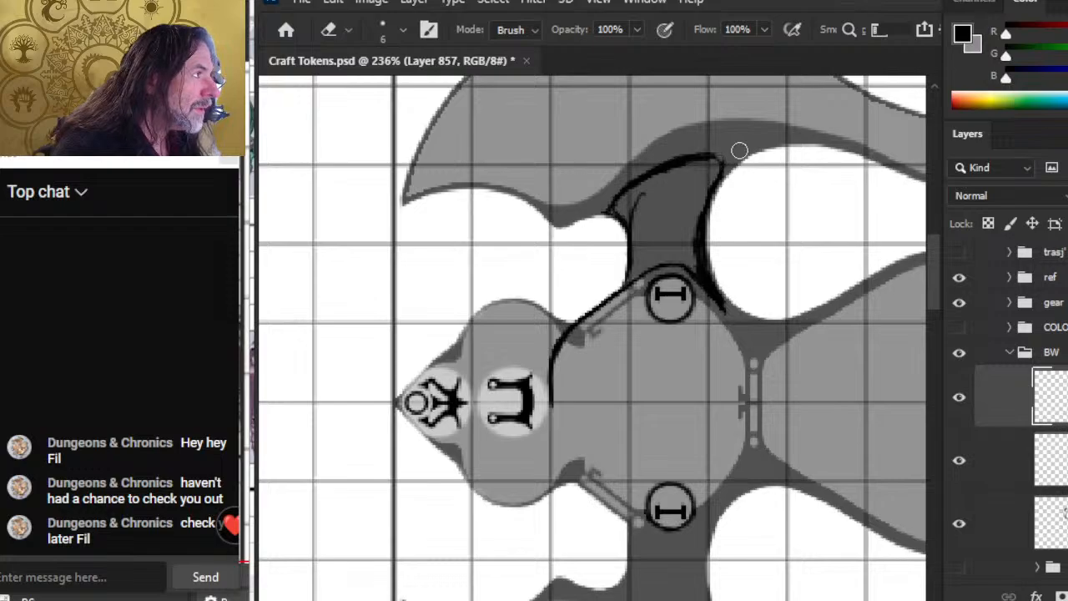
Fill the upper strut outline with black and smooth its front and rear corners using the 4 px brush and eraser
key(g)
click(672, 215)
key(b)
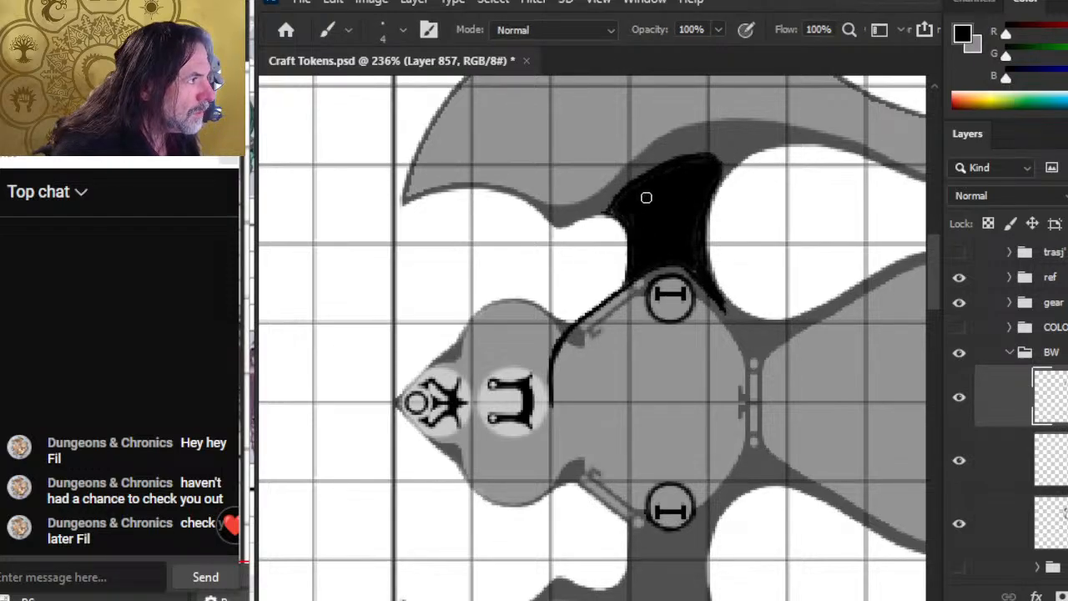
key(e)
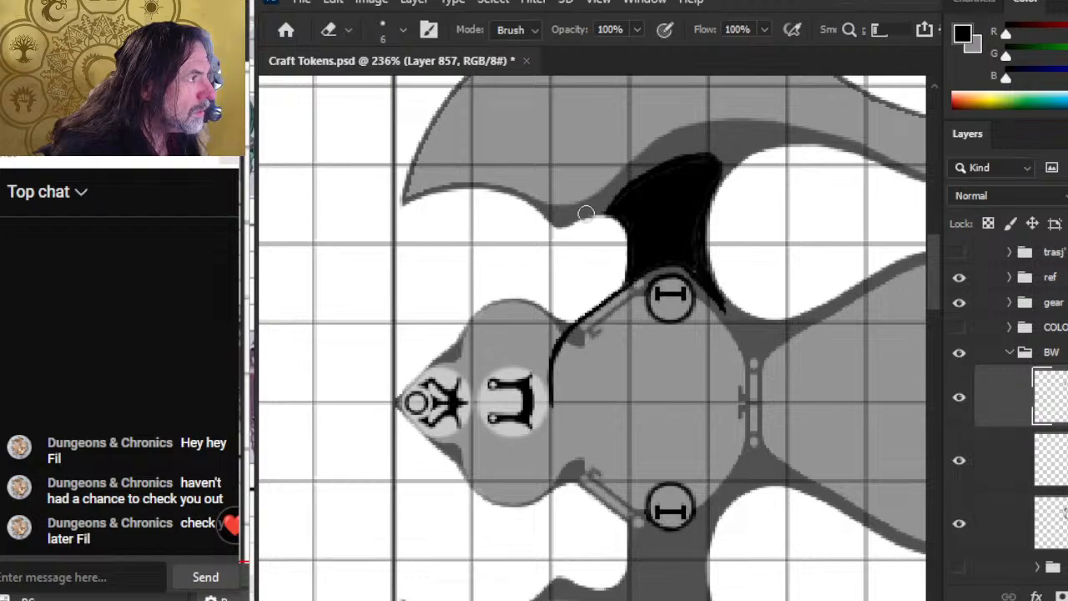
key(b)
drag(605, 209, 622, 194)
key(e)
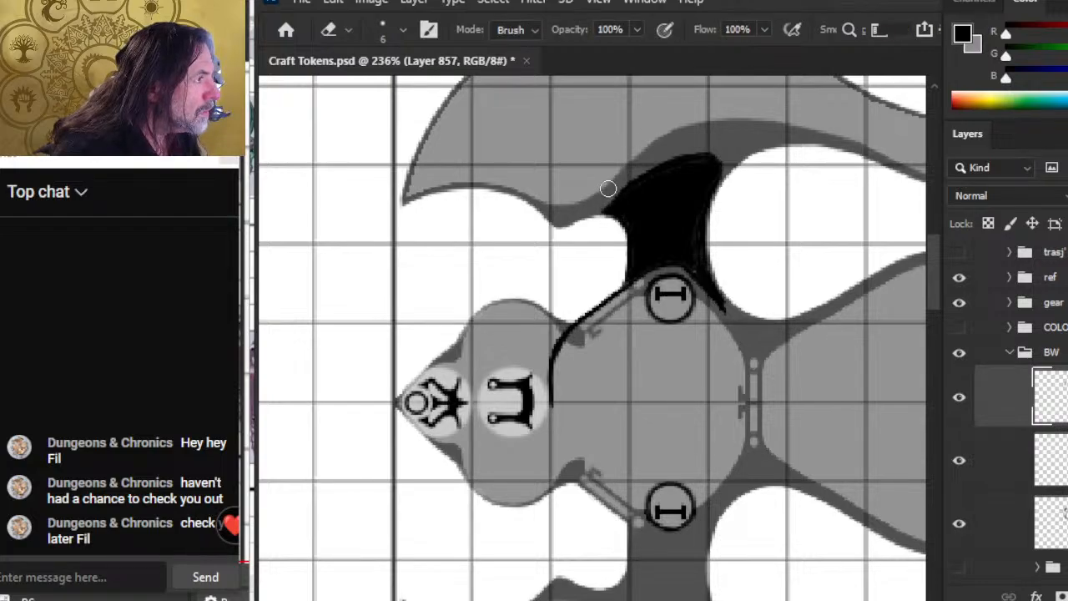
key(b)
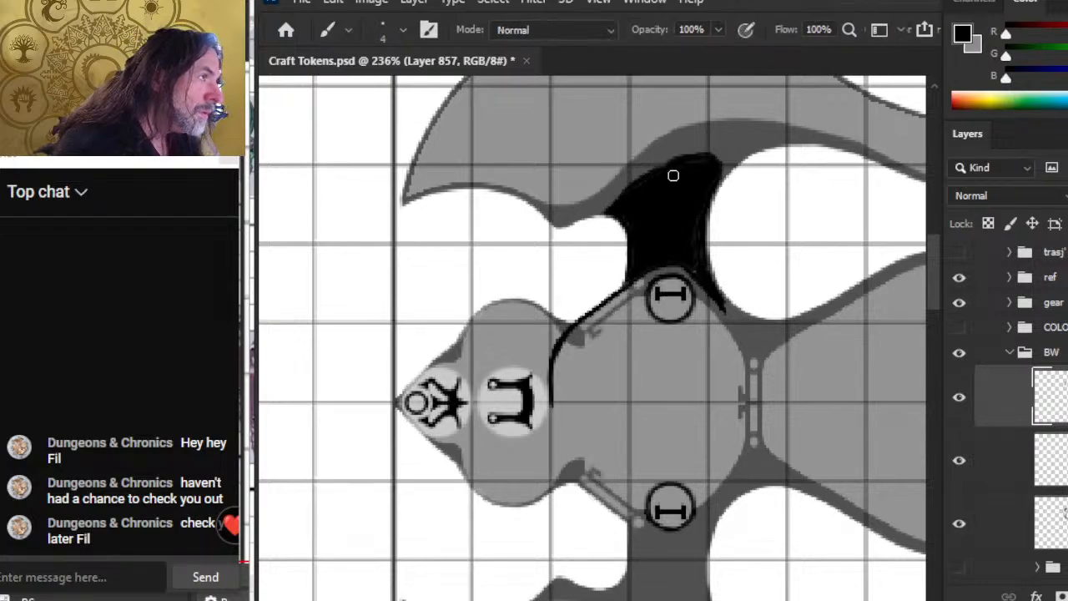
drag(721, 182, 724, 164)
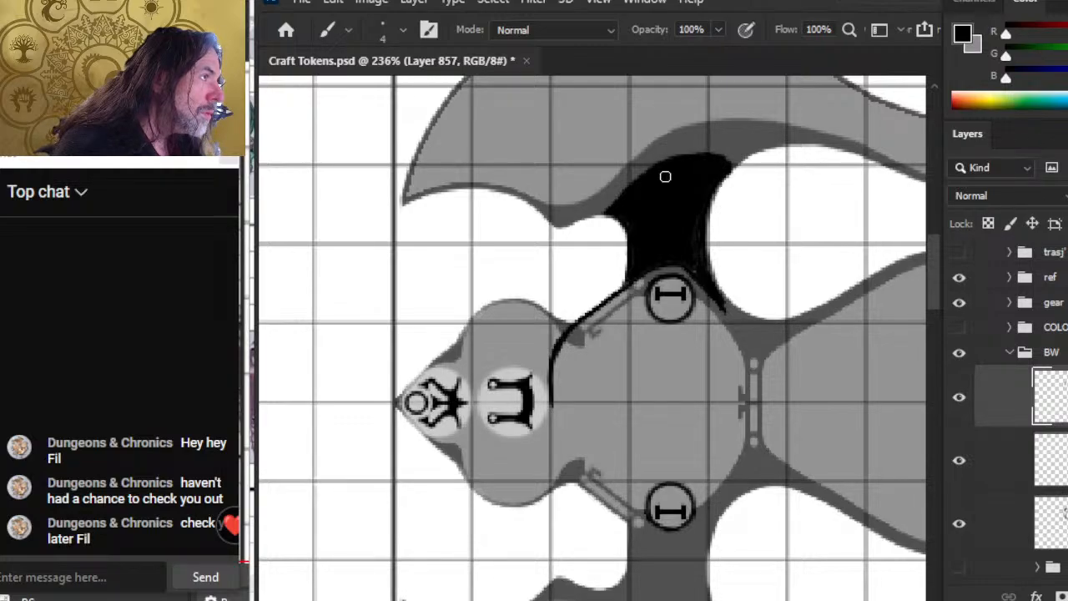
Extend the black strut forward along the wing's lower edge and fill up to the wing boundary with the 4 px brush
key(e)
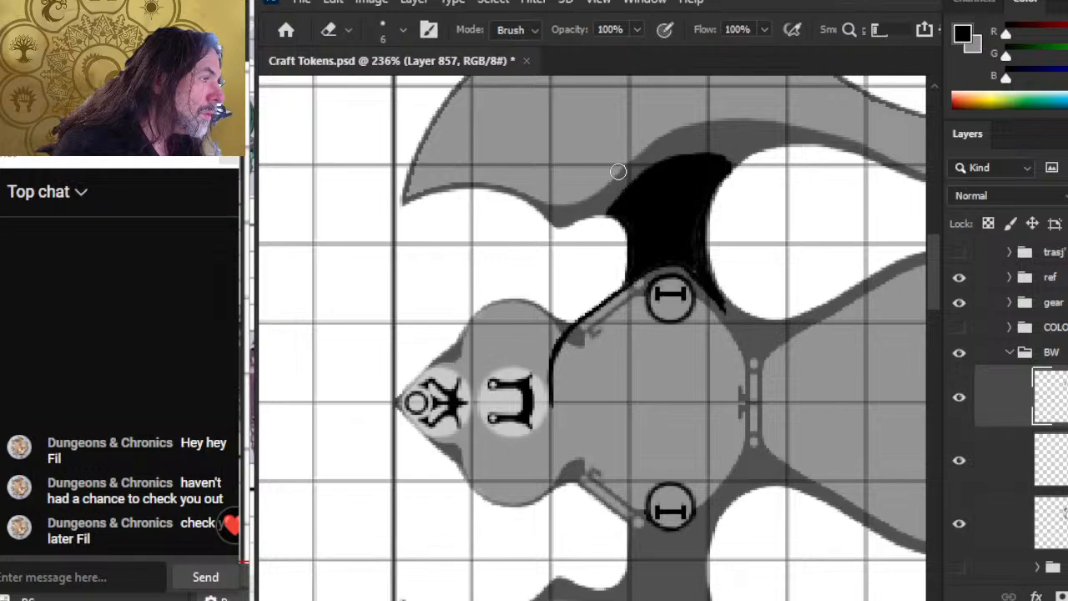
key(b)
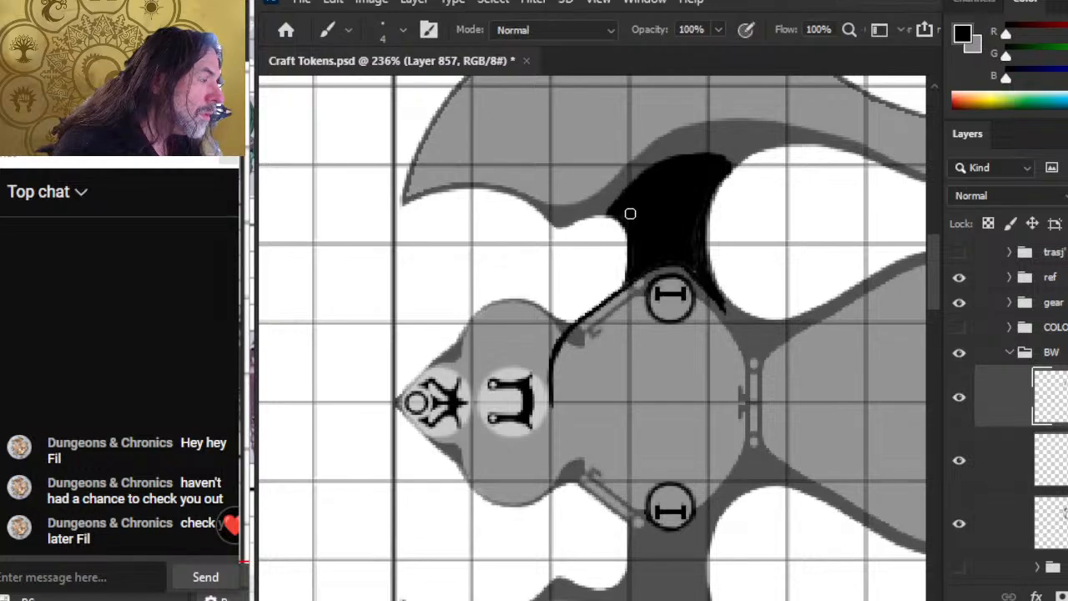
mouse_move(553, 214)
mouse_down()
mouse_move(613, 205)
mouse_move(553, 212)
mouse_move(565, 206)
mouse_move(580, 226)
mouse_up()
key(e)
key(b)
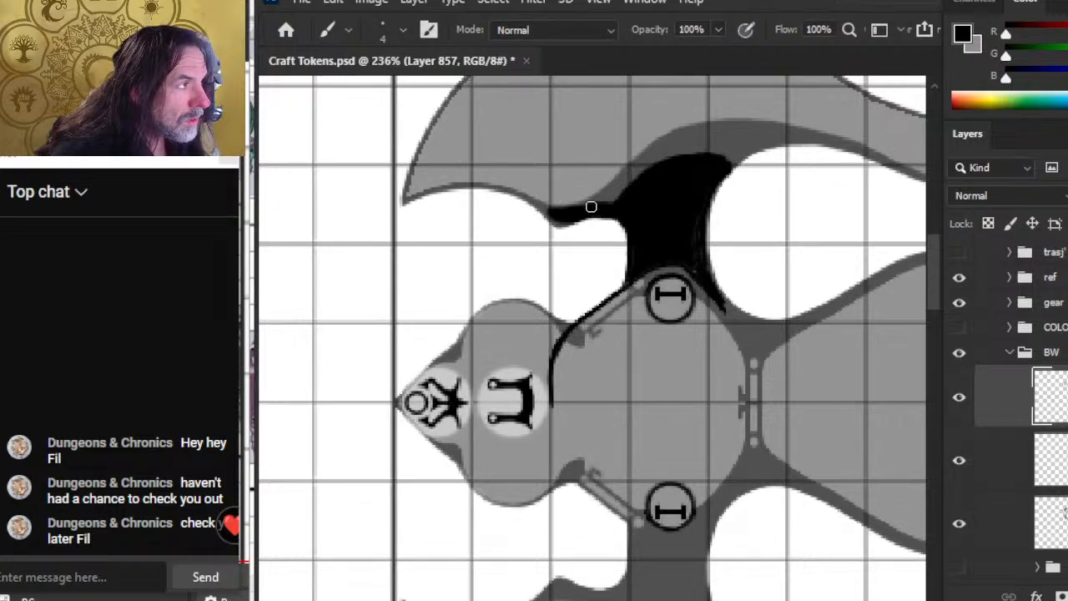
mouse_move(591, 207)
mouse_down()
mouse_move(651, 154)
mouse_move(677, 152)
mouse_move(684, 132)
mouse_move(695, 147)
mouse_move(684, 149)
mouse_move(707, 147)
mouse_up()
key(e)
key(b)
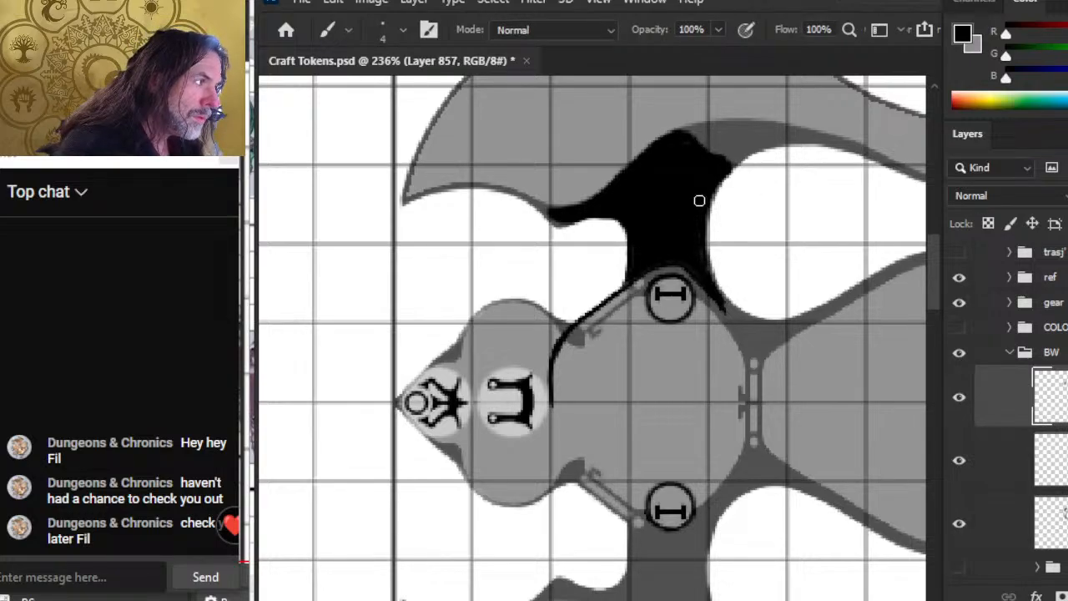
Trim the strut's rear edge inward with the 6 px eraser and extend its rear upper tip along the wing in black
key(e)
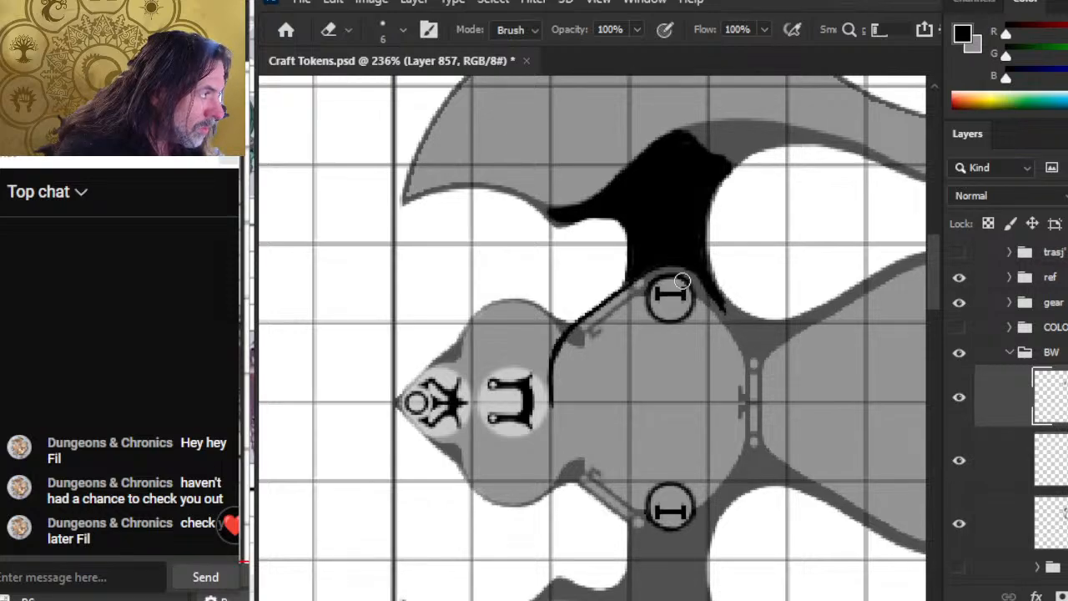
key(b)
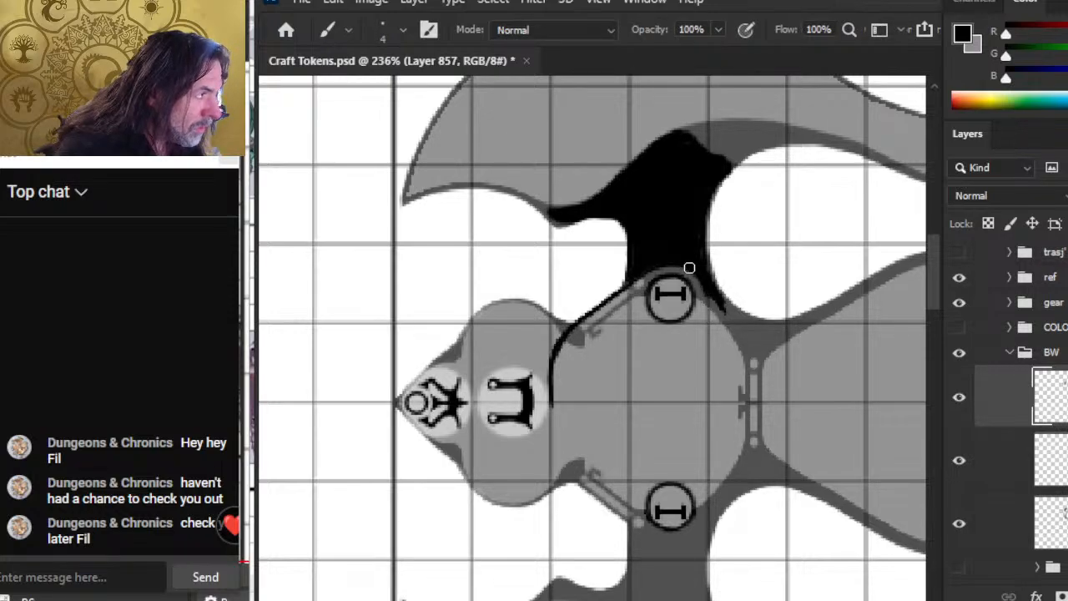
key(e)
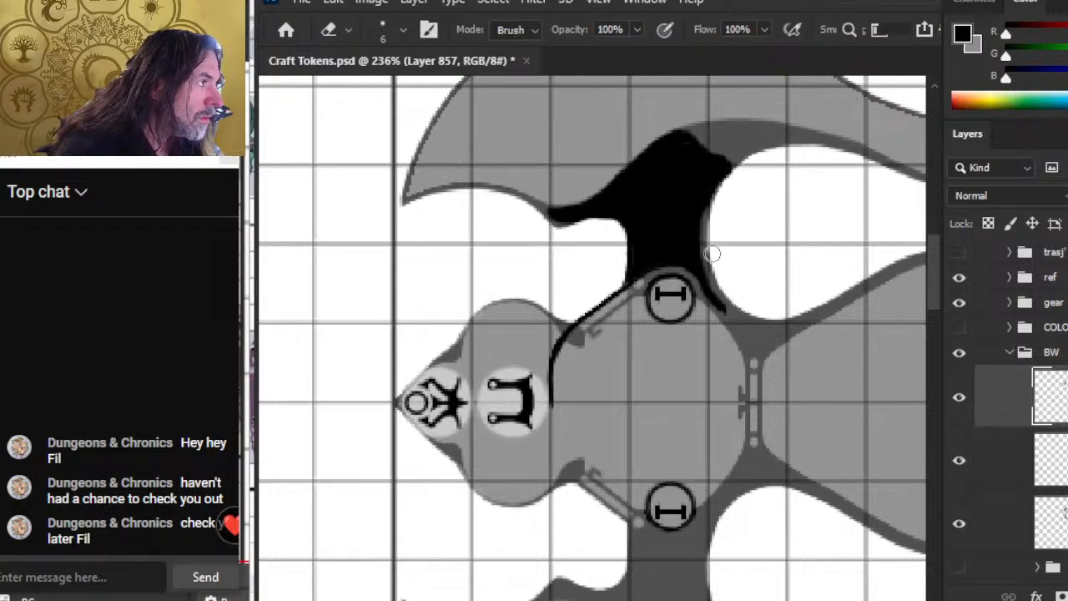
drag(713, 213, 716, 195)
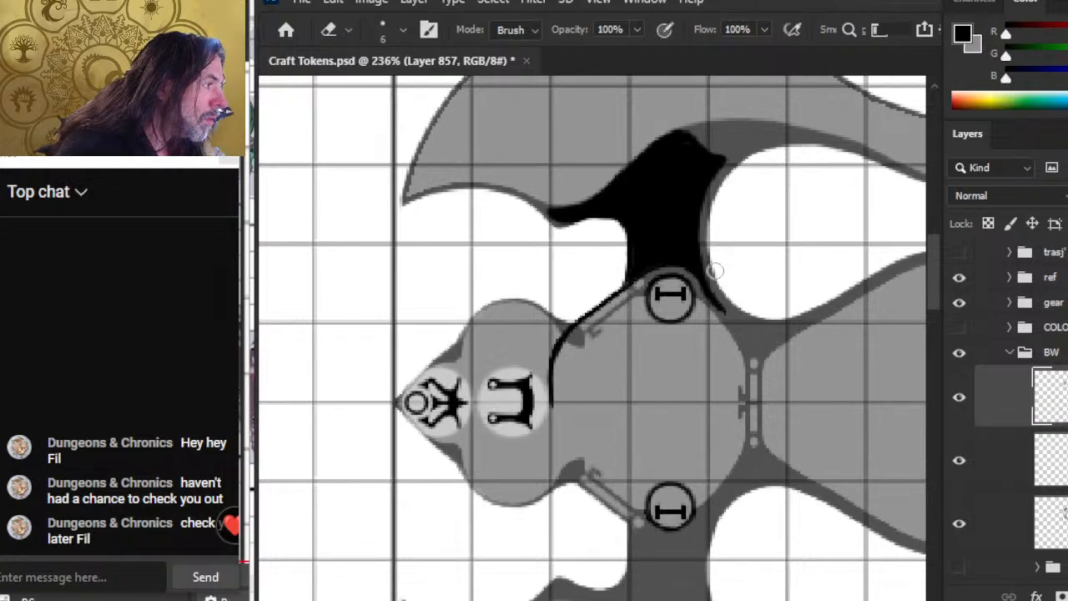
mouse_move(735, 430)
mouse_down()
mouse_move(586, 342)
mouse_move(453, 159)
mouse_move(470, 243)
mouse_up()
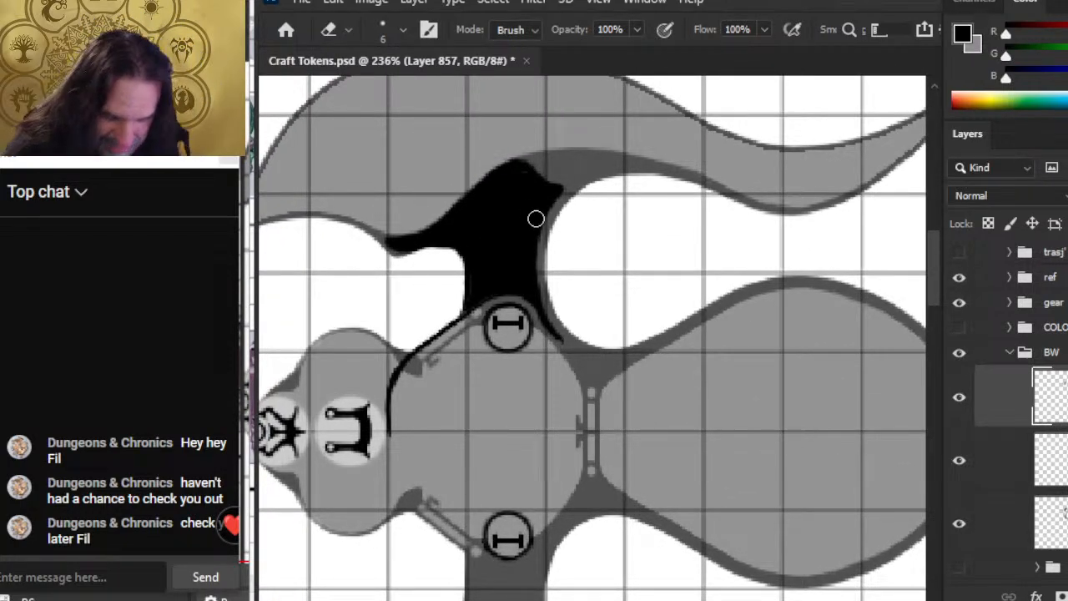
key(b)
mouse_move(506, 176)
mouse_down()
mouse_move(544, 155)
mouse_move(580, 158)
mouse_move(544, 174)
mouse_move(561, 173)
mouse_move(549, 244)
mouse_up()
key(e)
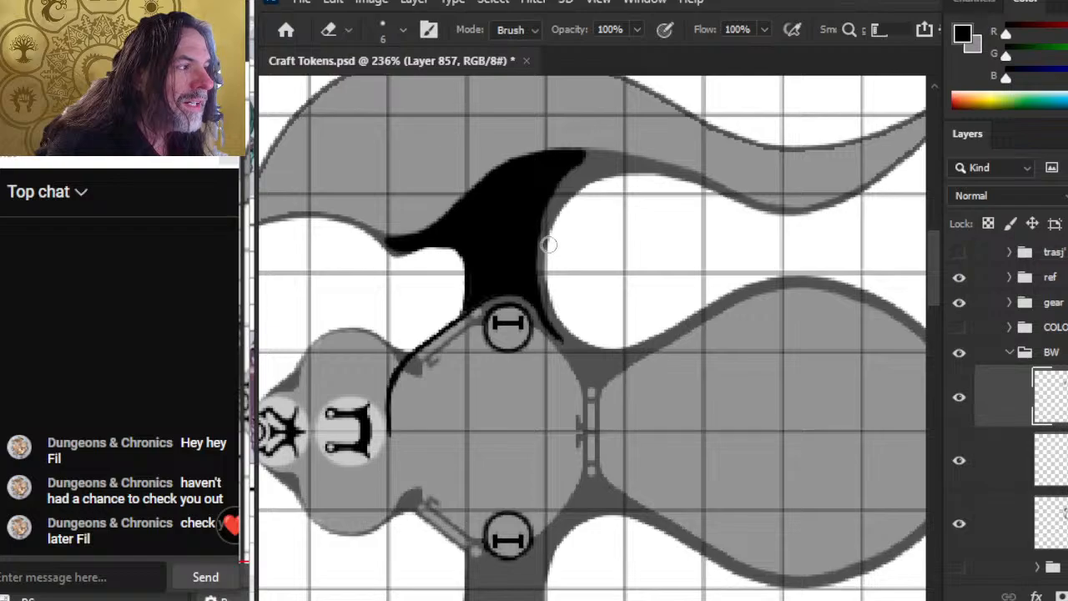
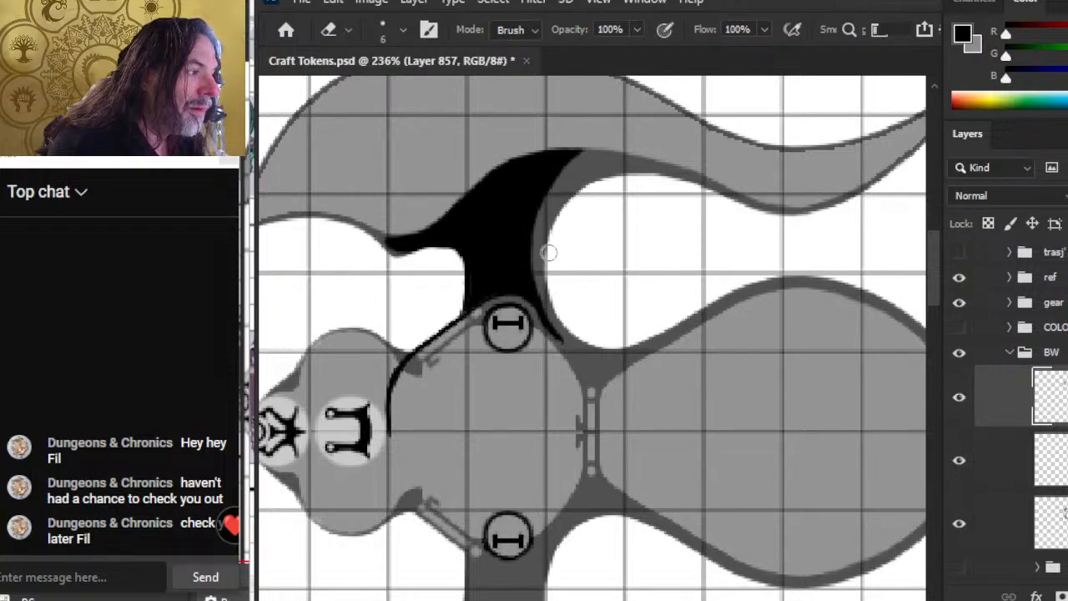
Redraw the strut's rear foot as a black line along the room wall past the upper round hatch, trimming its edges
key(b)
key(e)
drag(532, 322, 566, 341)
key(b)
drag(535, 297, 575, 355)
key(e)
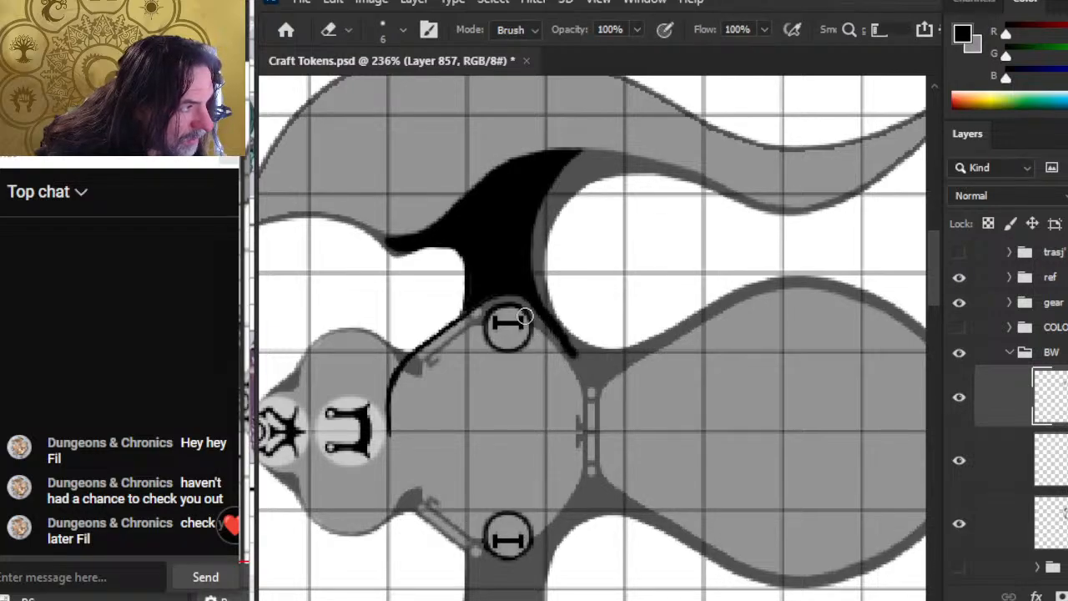
key(b)
key(e)
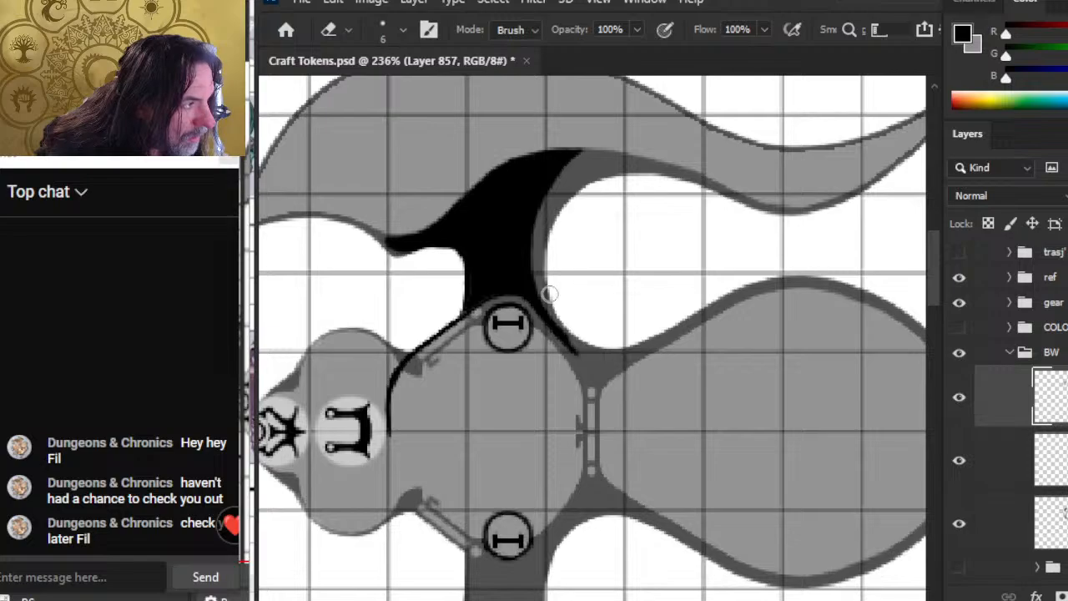
drag(549, 294, 561, 329)
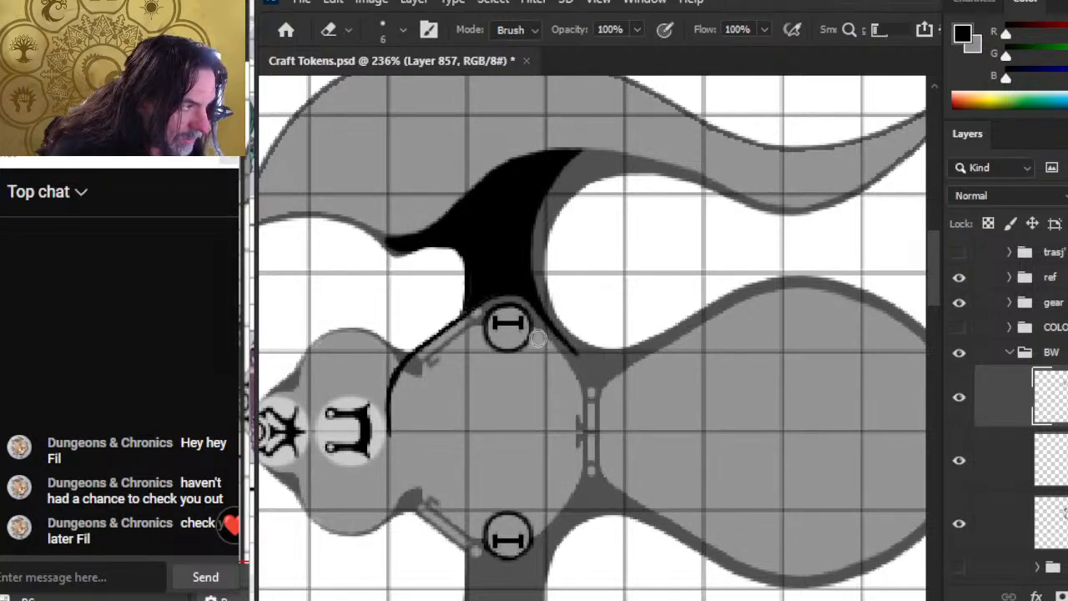
Continue the black wall line in a smooth curve along the upper edge of the neck between the midship and aft rooms
key(b)
mouse_move(579, 355)
mouse_down()
mouse_move(570, 348)
mouse_move(612, 357)
mouse_up()
key(e)
key(b)
key(e)
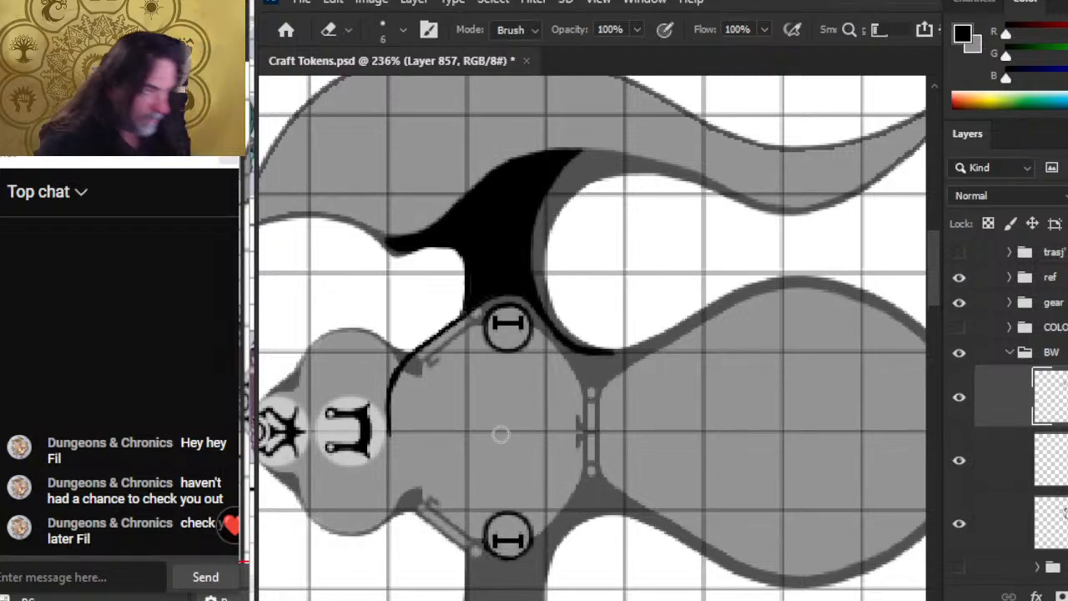
Sketch a large black circle in the midship room and two small ovals at the front of the aft room
drag(452, 419, 558, 308)
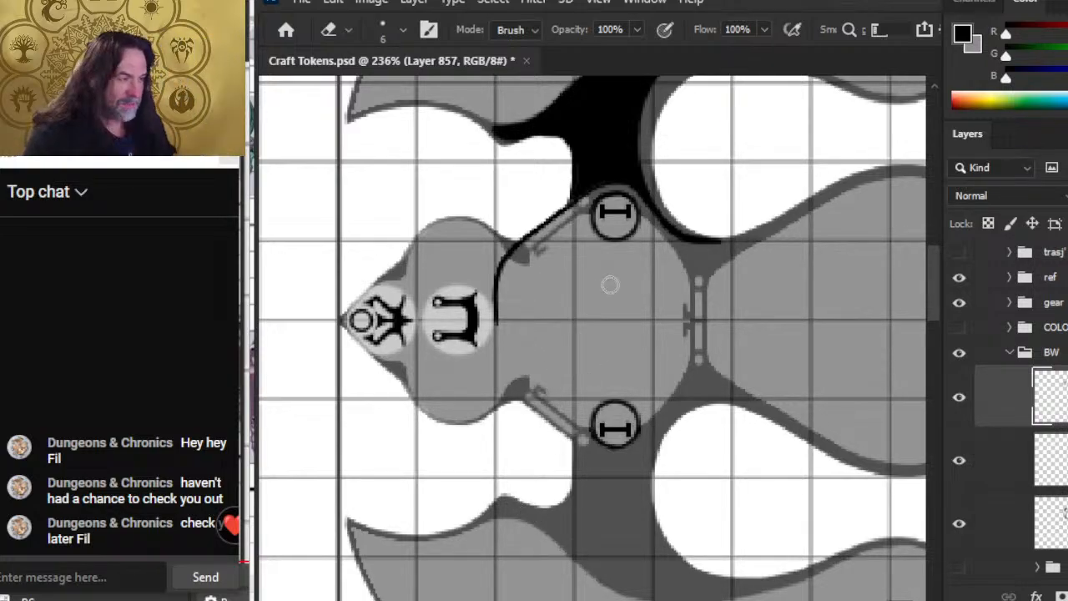
key(b)
mouse_move(575, 264)
mouse_down()
mouse_move(633, 352)
mouse_move(572, 262)
mouse_up()
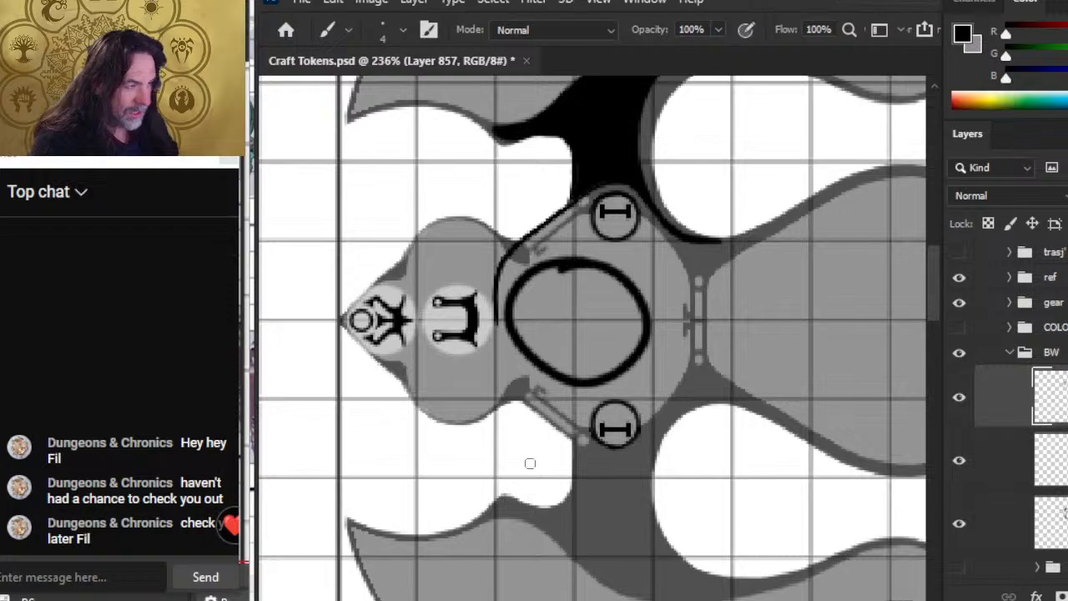
drag(776, 307, 545, 394)
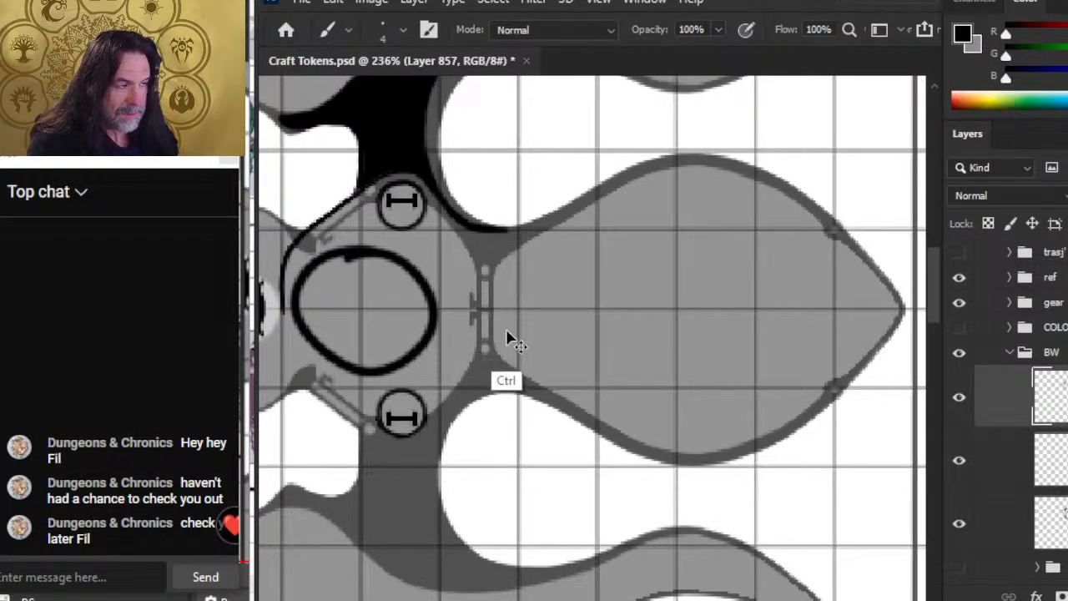
drag(560, 257, 584, 251)
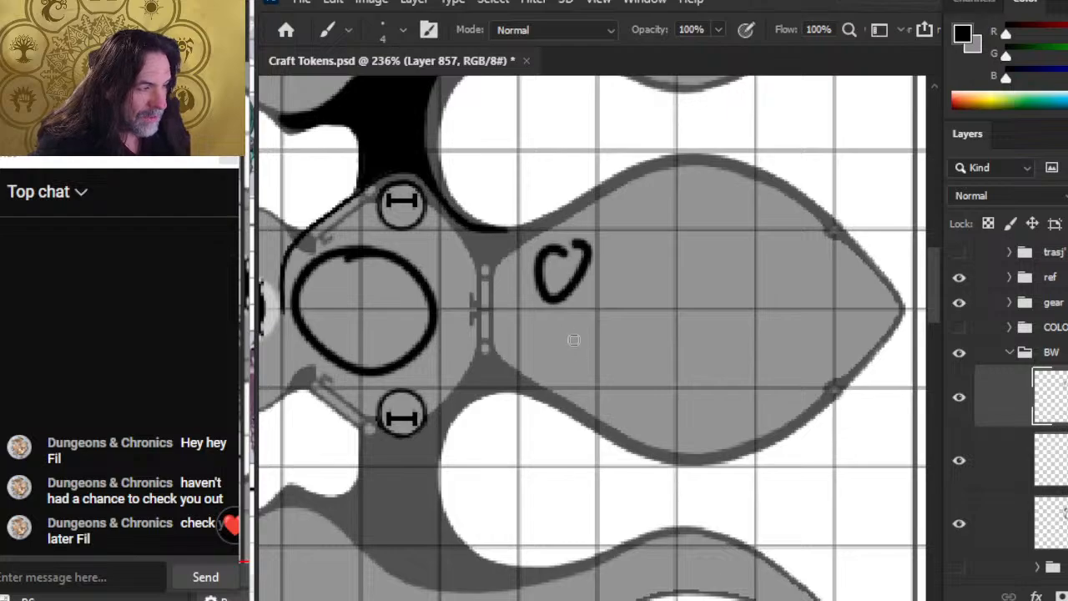
drag(573, 341, 574, 342)
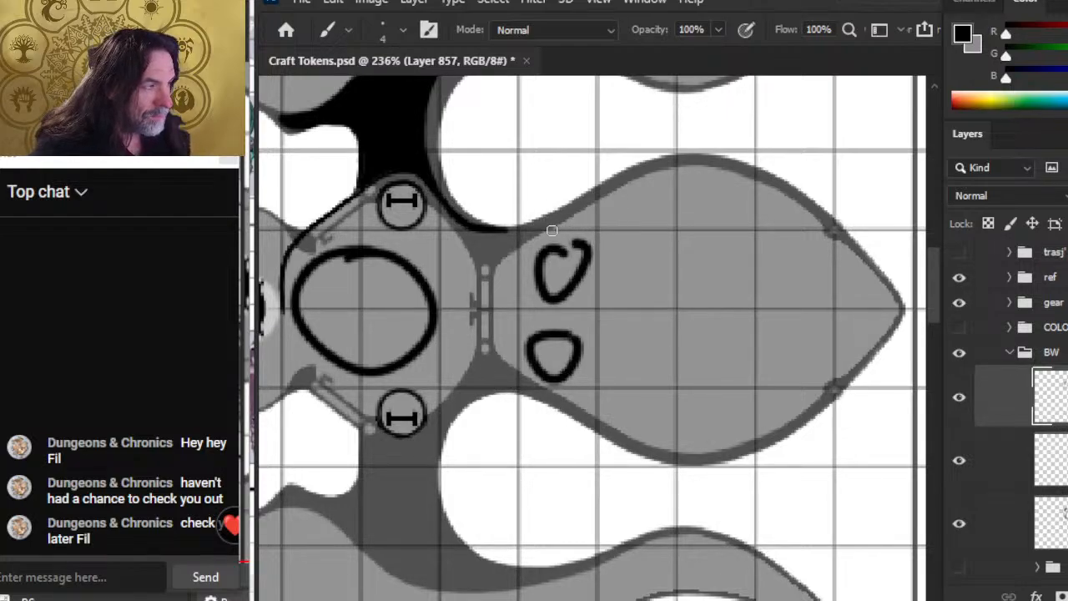
Paint a black wall line along the neck and down into the aft room, and erase the two small ovals there
mouse_move(508, 229)
mouse_down()
mouse_move(501, 222)
mouse_move(585, 223)
mouse_move(614, 259)
mouse_move(615, 294)
mouse_move(624, 232)
mouse_up()
key(e)
key(ctrl+z)
key(ctrl+z)
key(bracketright)
key(bracketright)
key(bracketright)
key(bracketright)
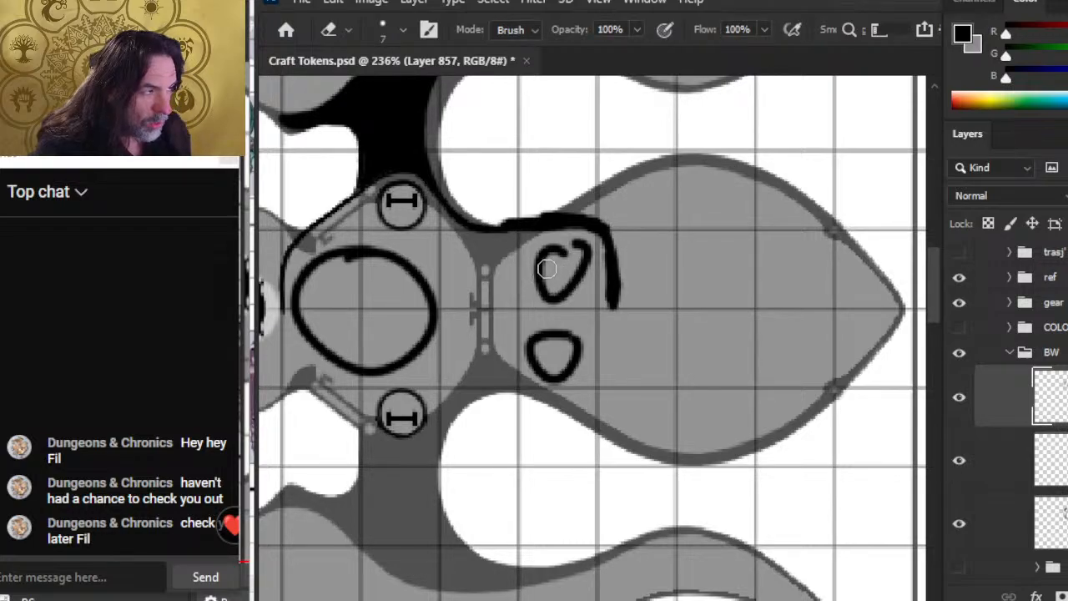
mouse_move(584, 249)
mouse_down()
mouse_move(546, 259)
mouse_move(557, 291)
mouse_move(539, 351)
mouse_move(576, 359)
mouse_up()
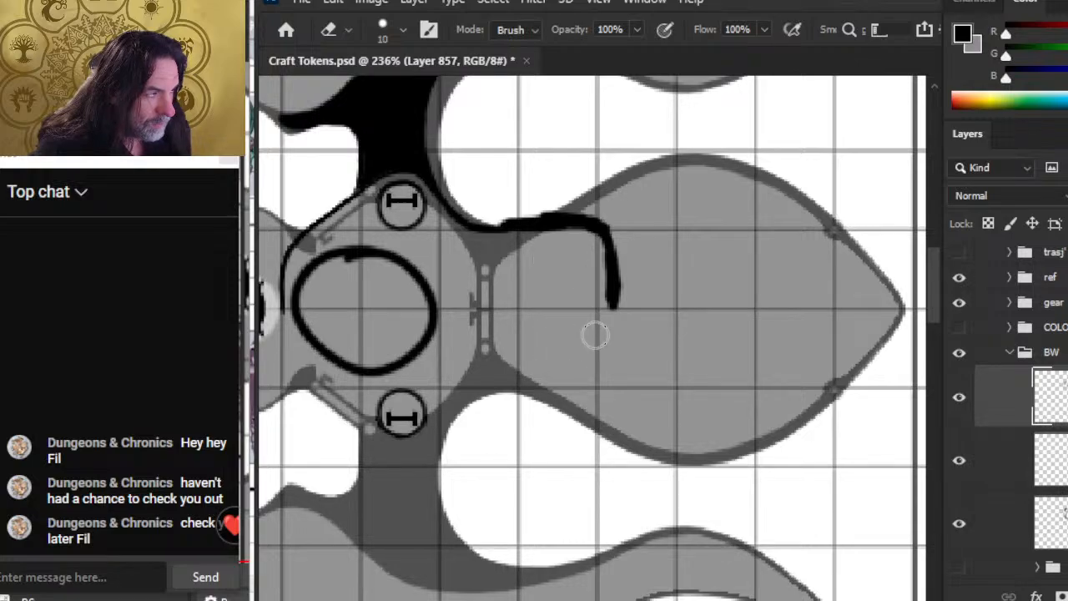
Smooth the wall line along the neck with the 10 px eraser and fill its curve with the 3 px brush
mouse_move(494, 228)
mouse_down()
mouse_move(514, 222)
mouse_move(517, 200)
mouse_move(578, 190)
mouse_up()
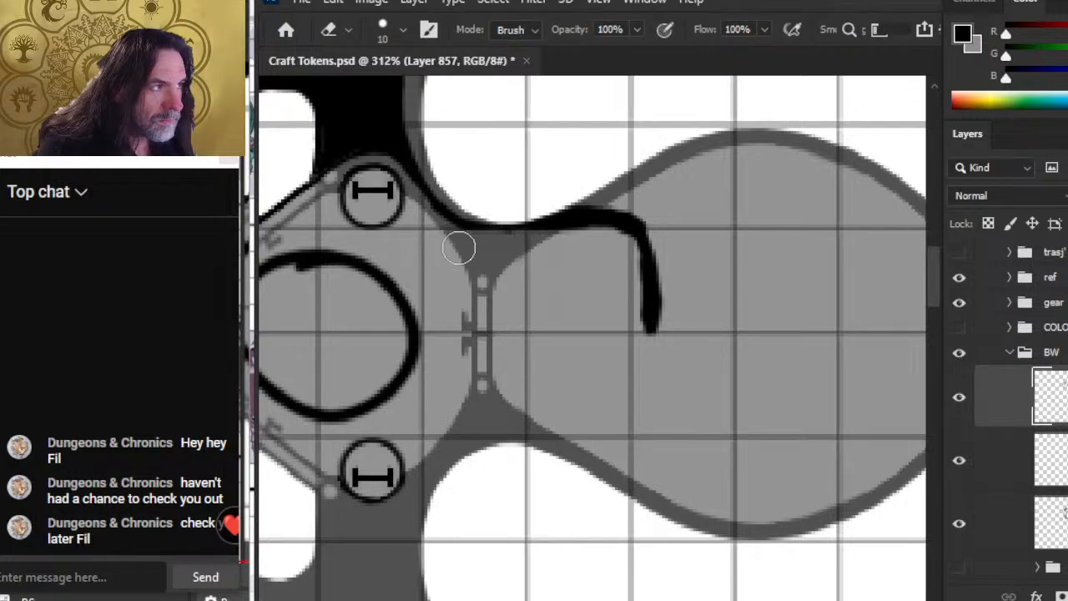
key(b)
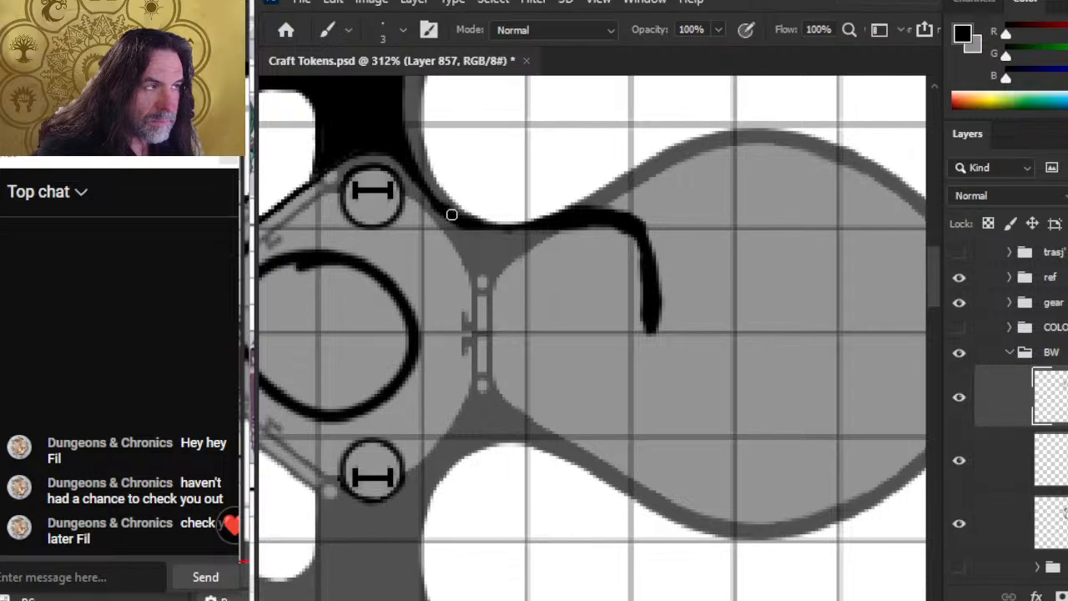
key(e)
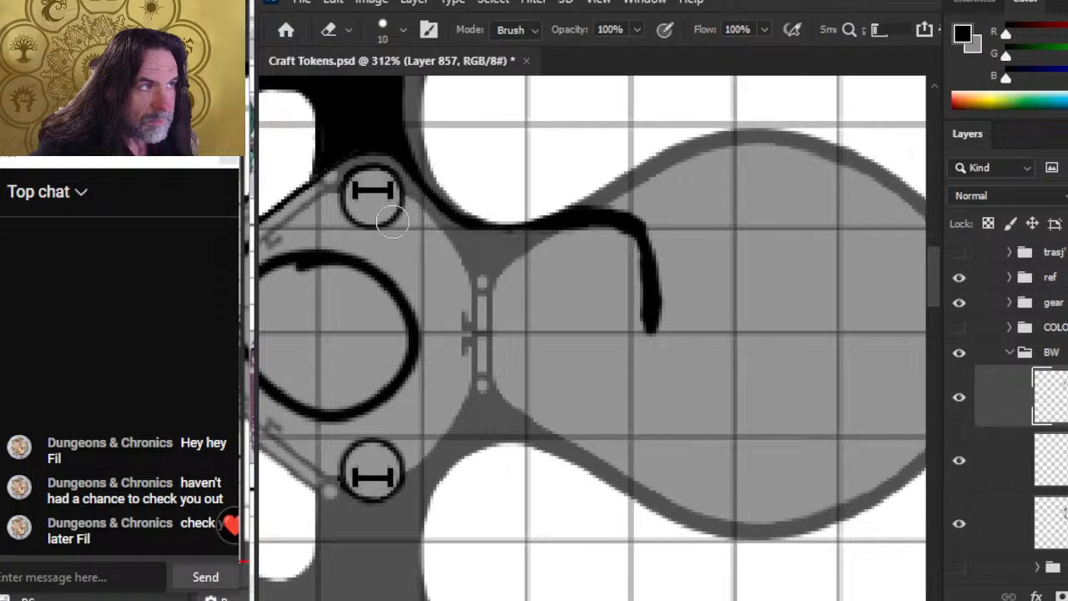
Touch up the strut's front corner with the 1 px black brush and trace the inner edge of the upper diagonal door
key(b)
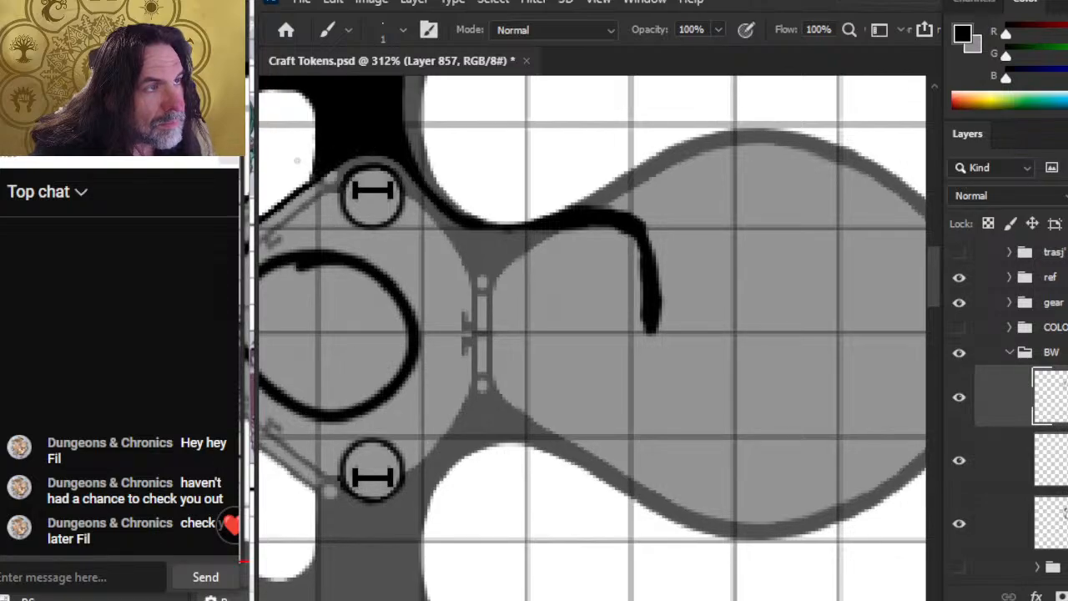
key(e)
key(b)
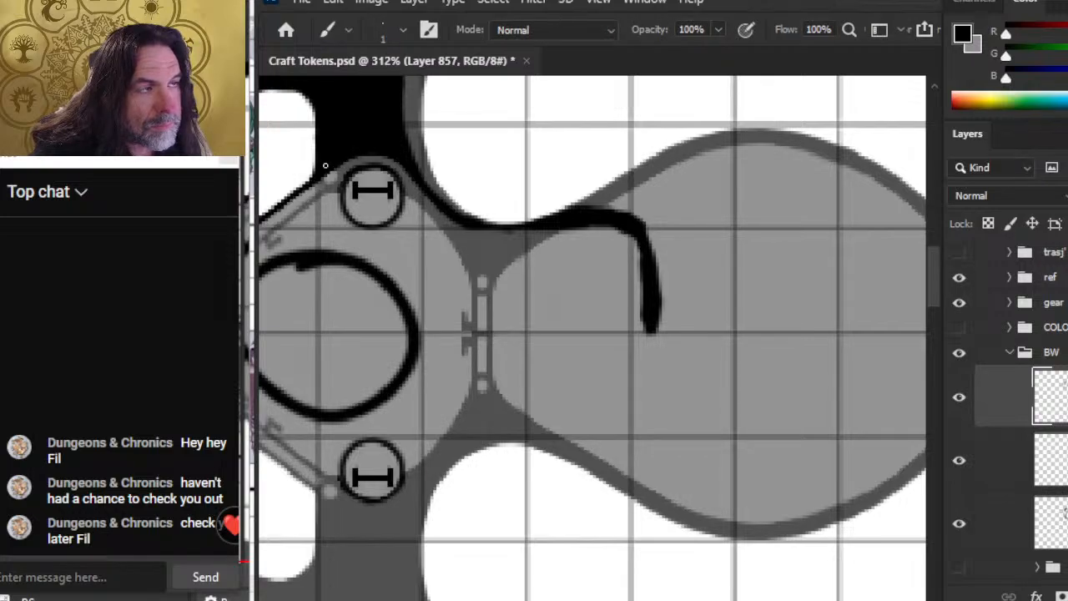
key(e)
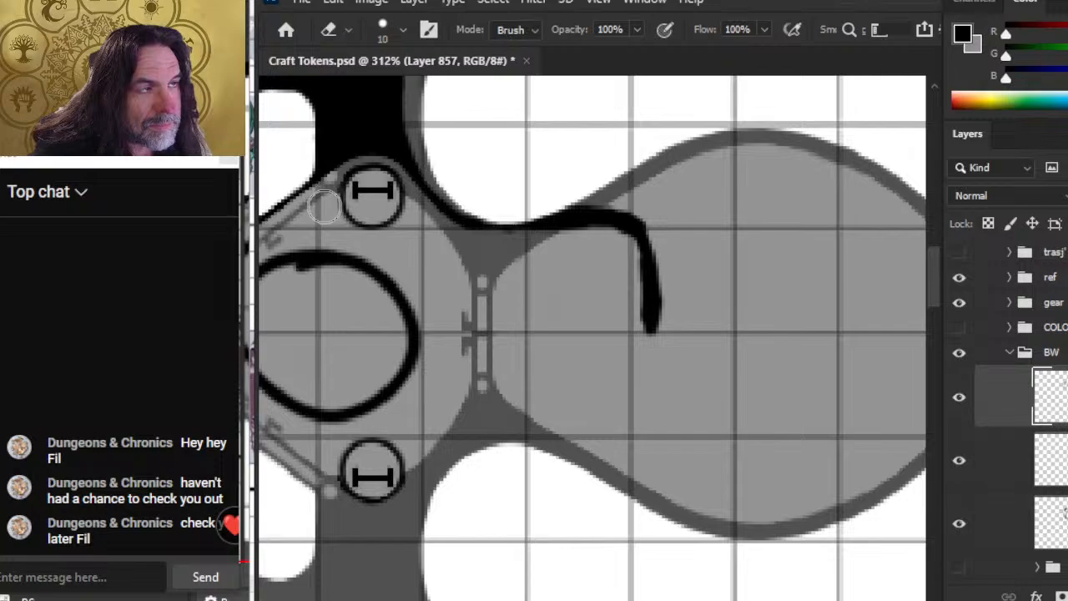
key(b)
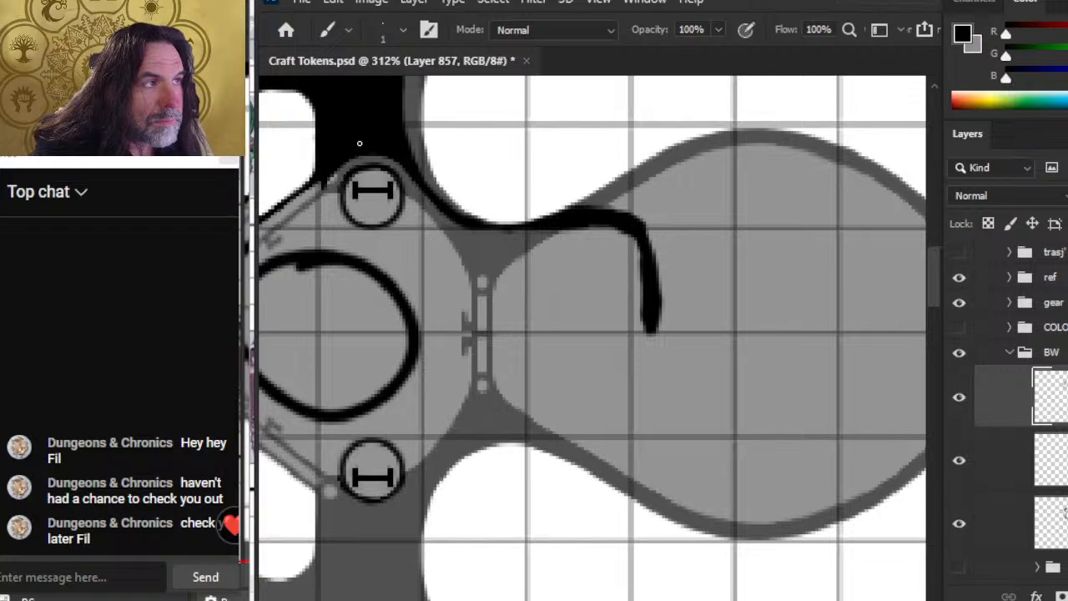
drag(332, 225, 499, 257)
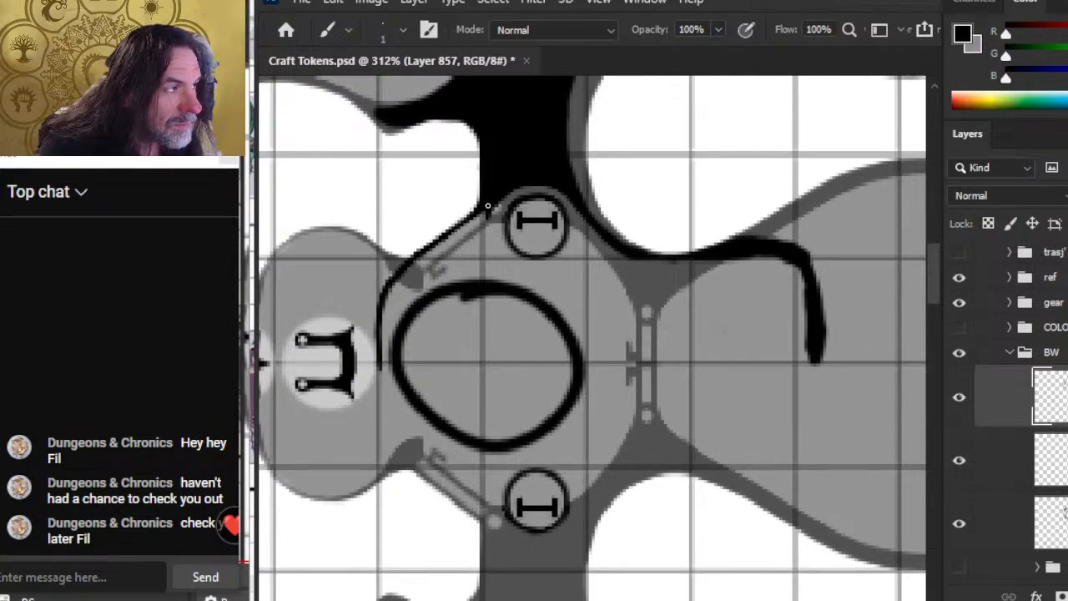
mouse_move(487, 222)
mouse_down()
mouse_move(435, 257)
mouse_move(484, 222)
mouse_move(396, 302)
mouse_move(417, 280)
mouse_move(407, 310)
mouse_up()
Remove the large sketched circle from the midship room and the black line along the upper diagonal door's inner edge
key(e)
key(bracketright)
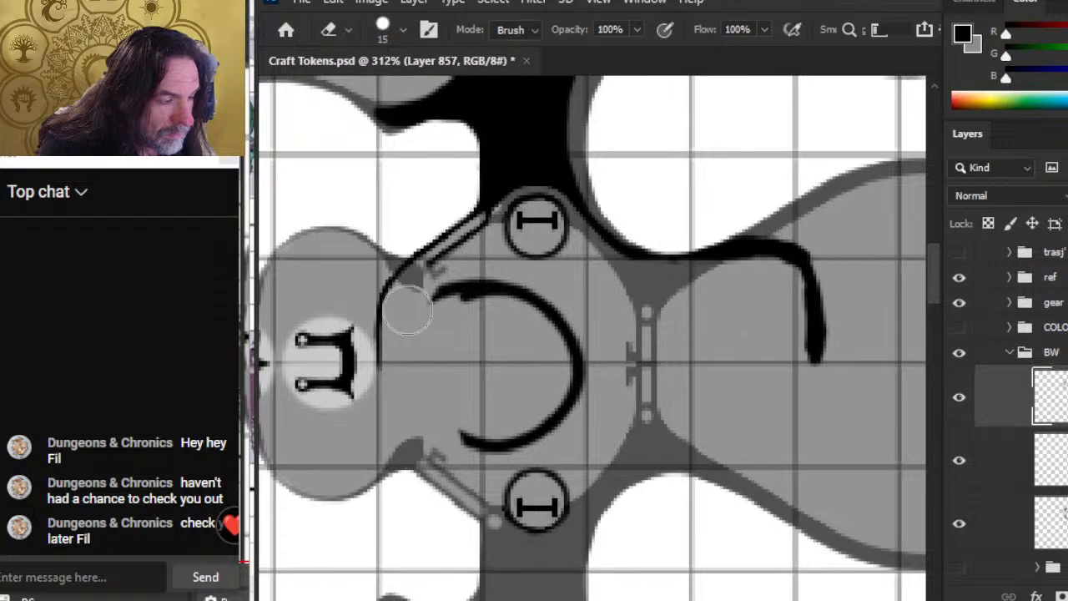
key(ctrl+z)
key(ctrl+z)
key(ctrl+z)
key(ctrl+z)
key(ctrl+z)
key(ctrl+z)
key(ctrl+z)
key(ctrl+z)
key(ctrl+z)
key(ctrl+z)
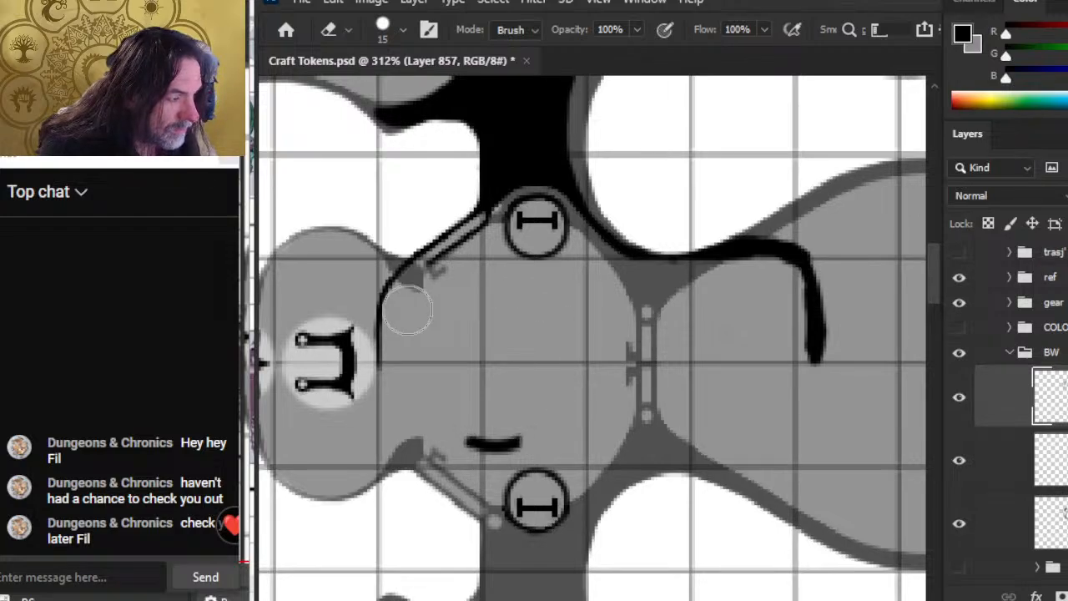
key(ctrl+z)
Refine the outer edge of the wall line beside the upper diagonal door with the 9 px eraser and 1 px black brush
key(bracketleft)
key(bracketleft)
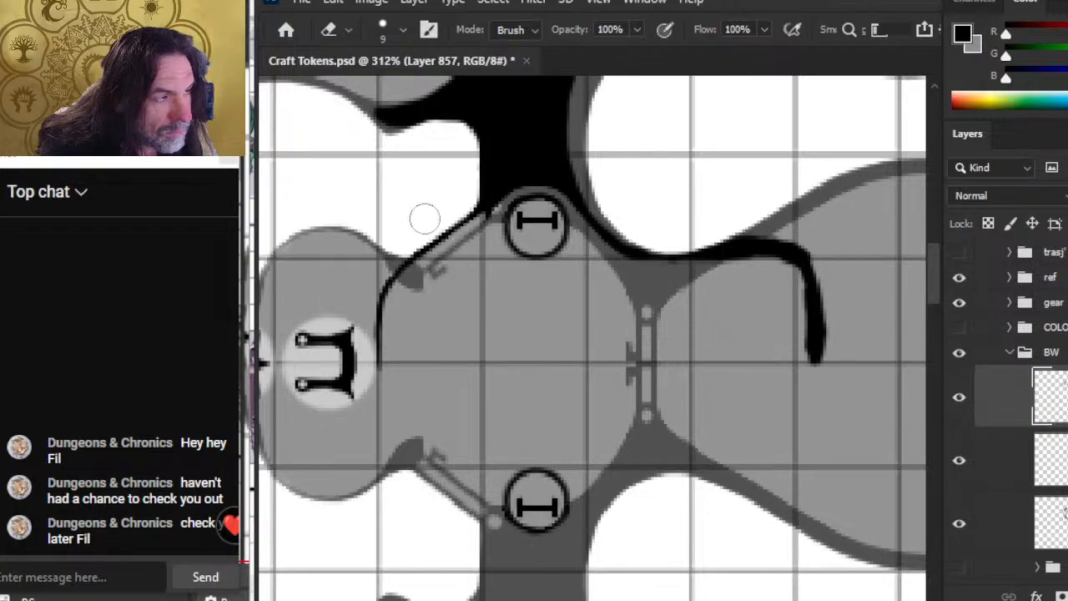
key(b)
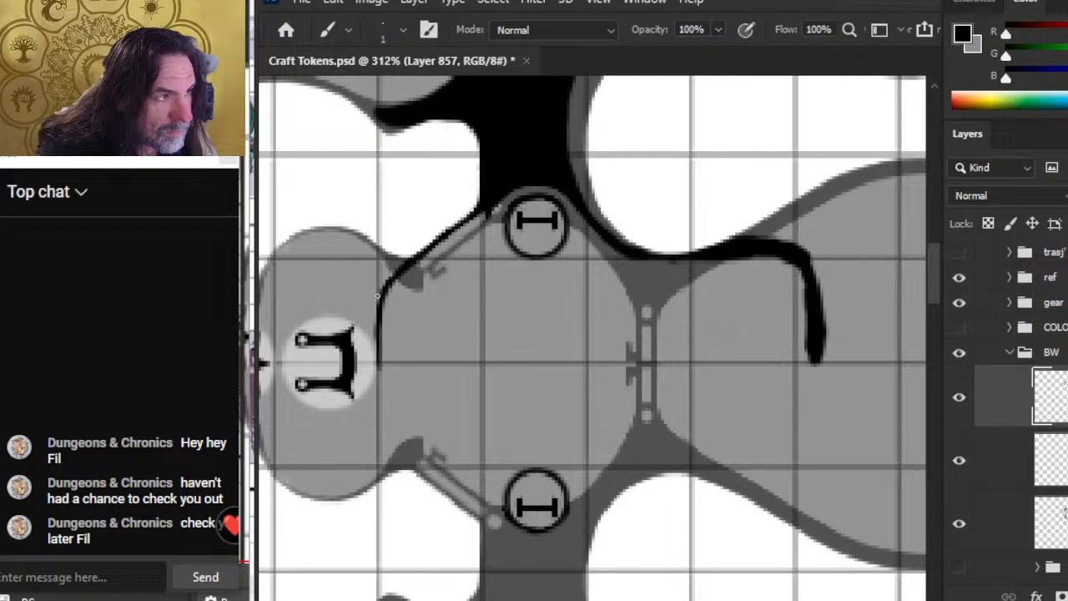
key(e)
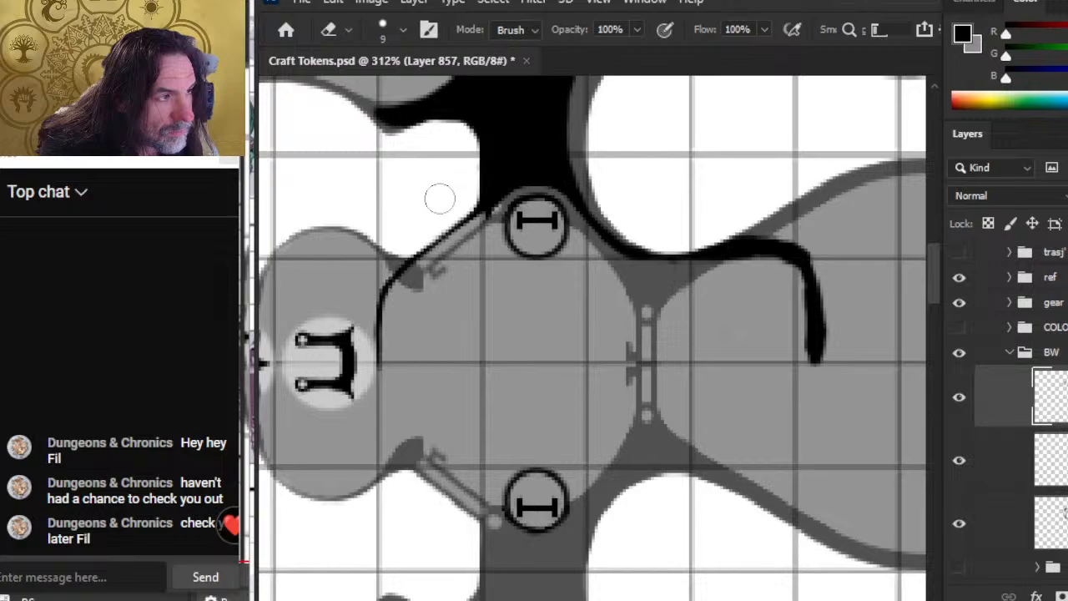
Smooth the wall line's bend below the upper diagonal door and extend it straight along the midship room's front with the 1 px black brush
key(b)
drag(405, 265, 380, 306)
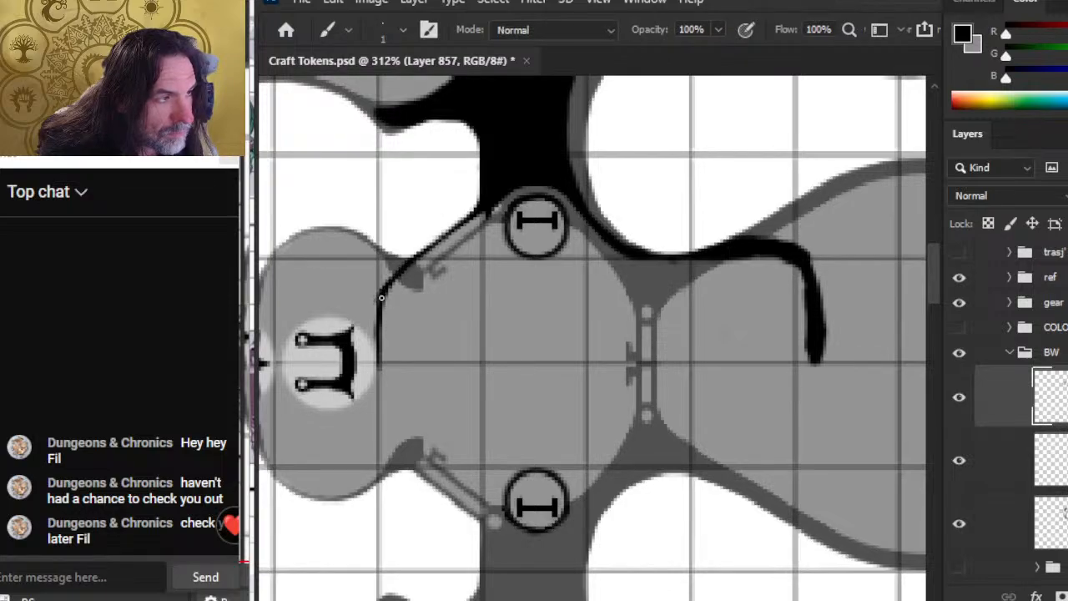
key(e)
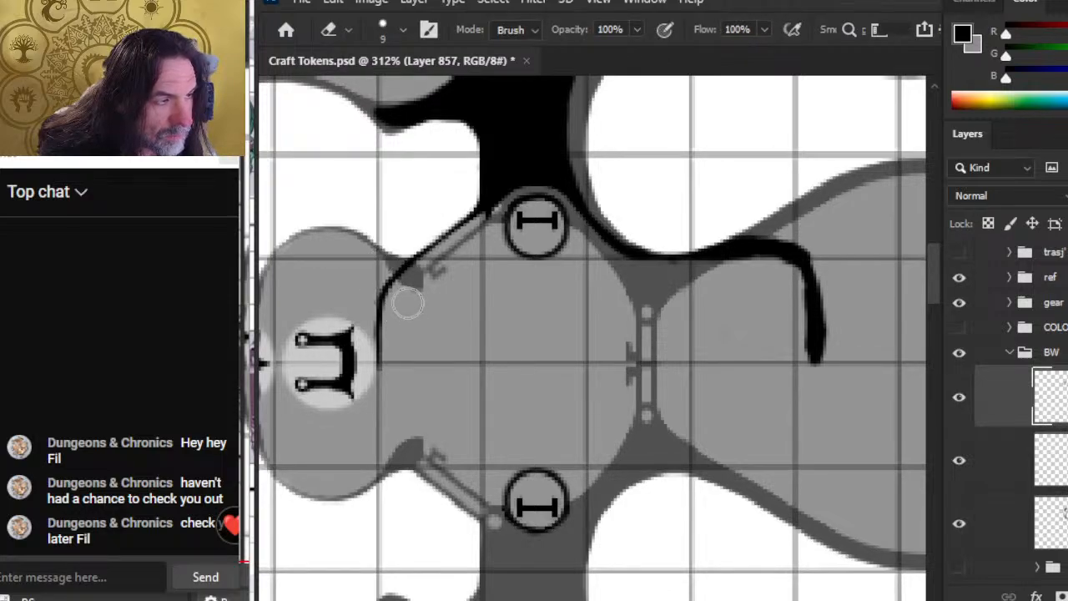
key(b)
mouse_move(413, 262)
mouse_down()
mouse_move(386, 295)
mouse_move(381, 323)
mouse_move(364, 324)
mouse_move(381, 359)
mouse_move(381, 298)
mouse_up()
key(e)
key(b)
key(e)
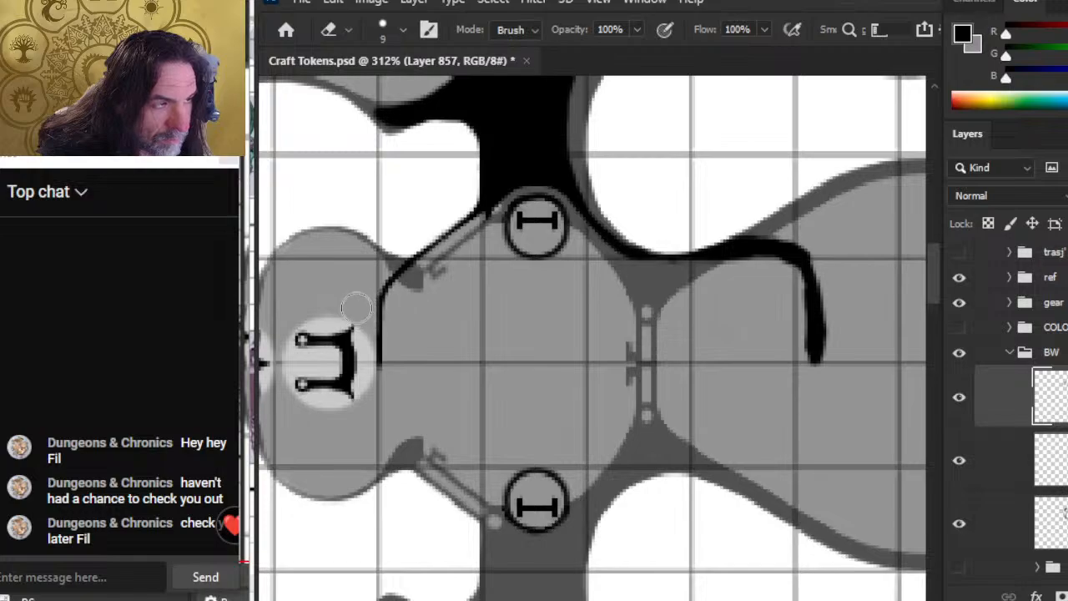
key(b)
drag(380, 300, 380, 389)
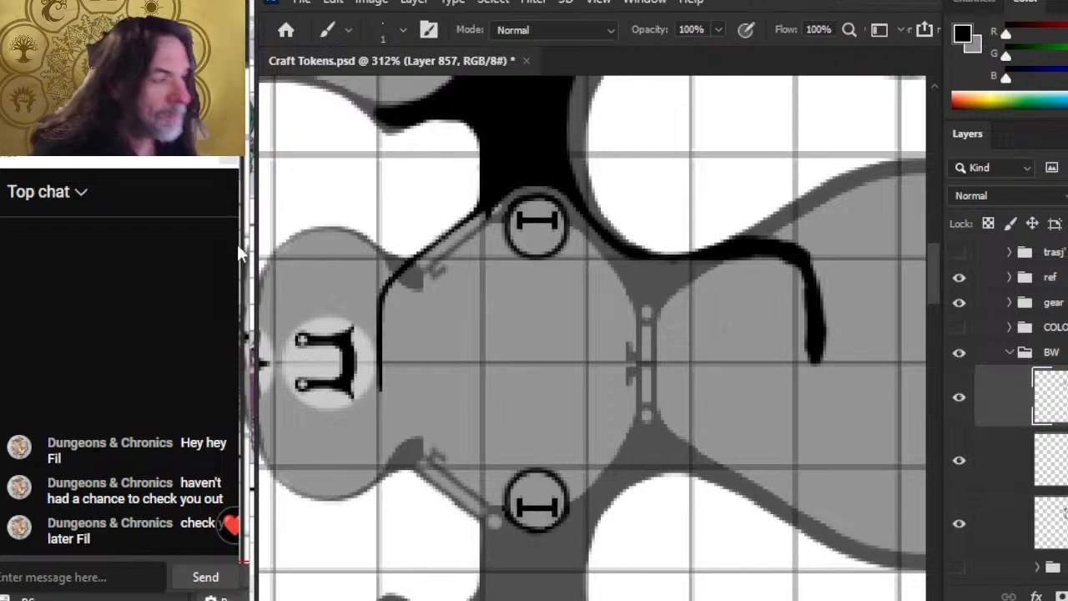
Copy the midship room's front wall line to a new layer and nudge it inward as a parallel inner line
key(l)
mouse_move(454, 308)
mouse_down()
mouse_move(415, 391)
mouse_move(455, 372)
mouse_up()
key(ctrl+d)
mouse_move(347, 232)
mouse_down()
mouse_move(309, 250)
mouse_move(407, 375)
mouse_move(476, 307)
mouse_up()
drag(349, 234, 351, 235)
key(ctrl+j)
key(v)
key(Down)
key(Down)
key(Down)
key(Down)
key(Down)
key(Right)
key(Right)
key(Up)
key(Right)
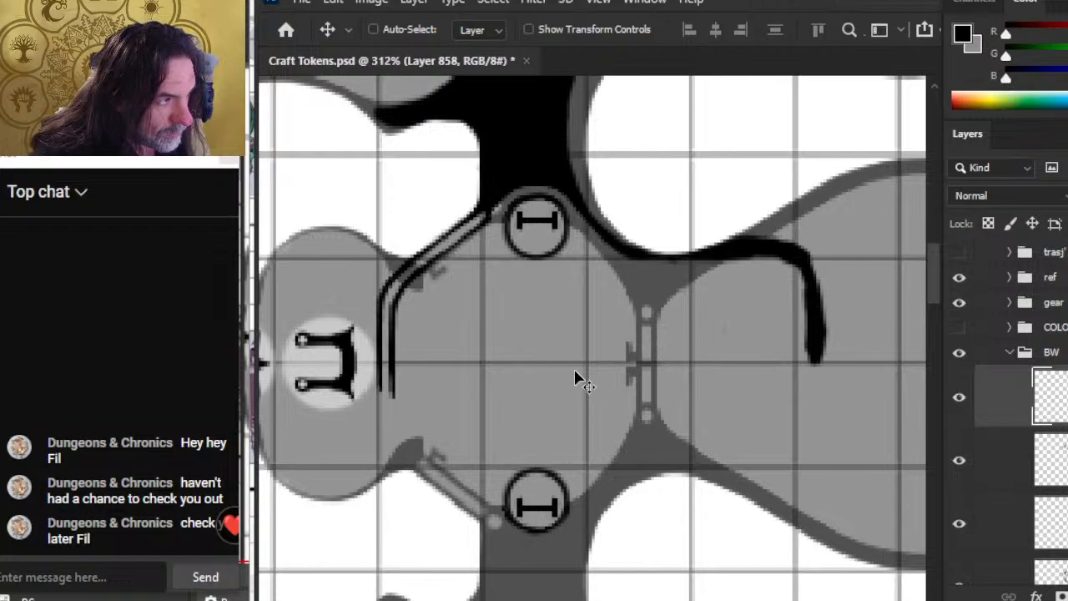
key(Left)
key(Down)
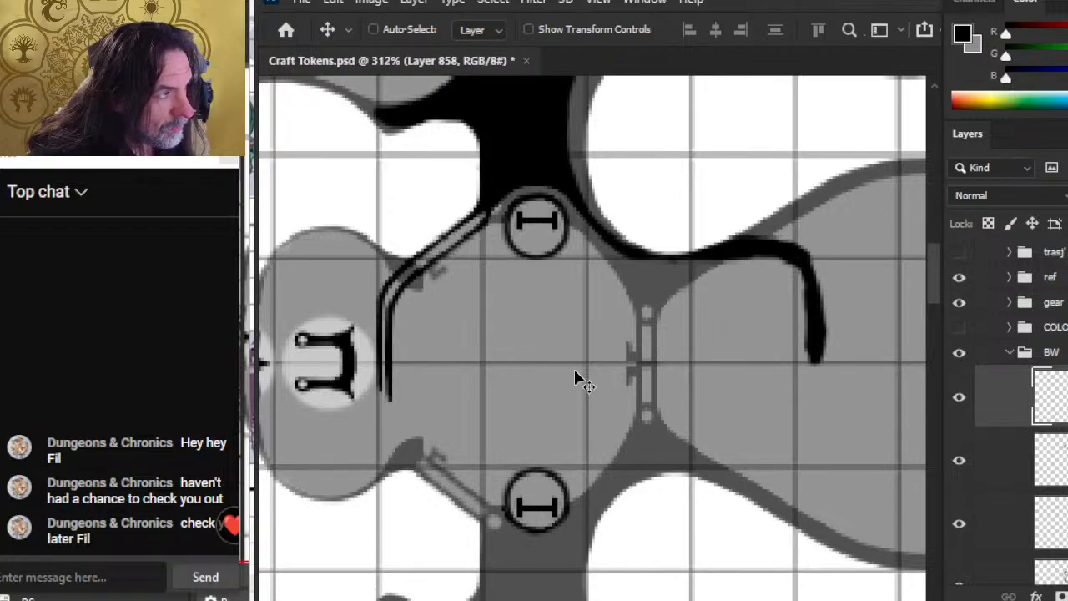
key(Left)
key(Right)
key(Up)
key(Right)
key(Up)
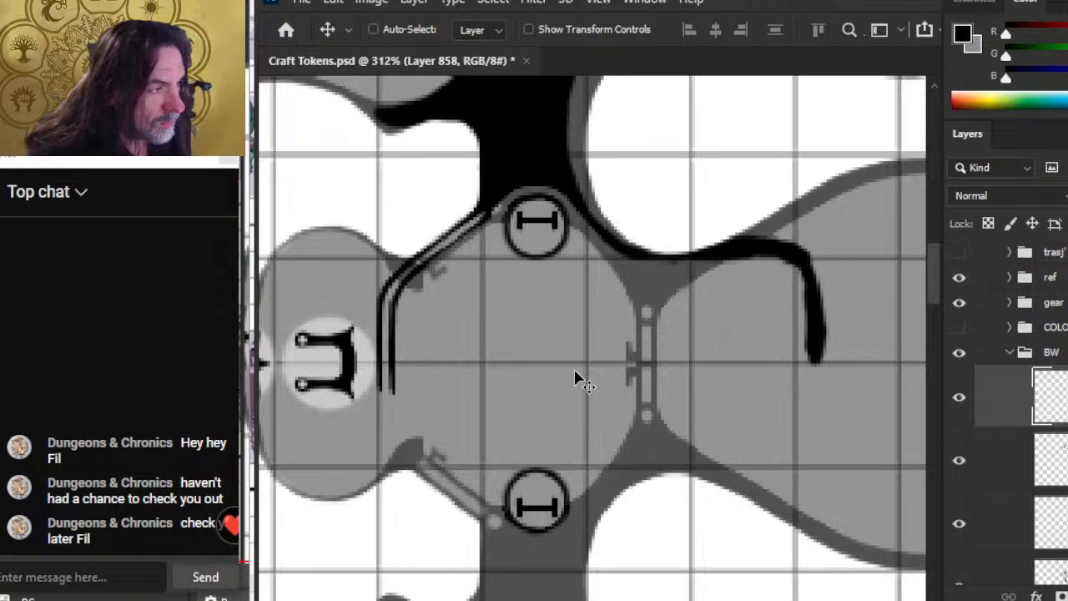
key(Down)
key(Down)
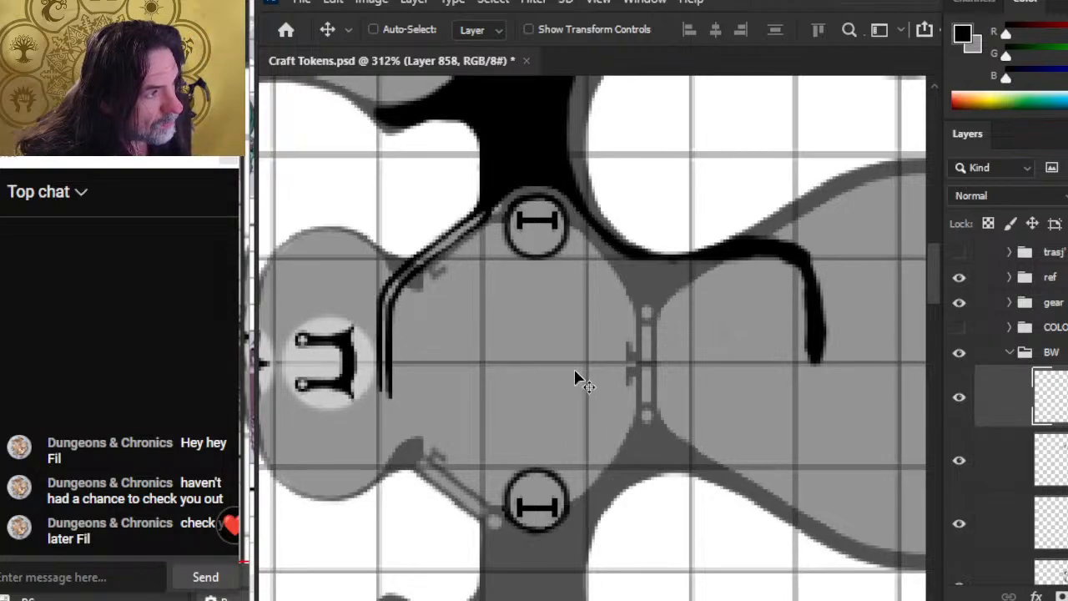
Fill the joint between the doubled front wall and the upper strut with the 1 px black brush
key(b)
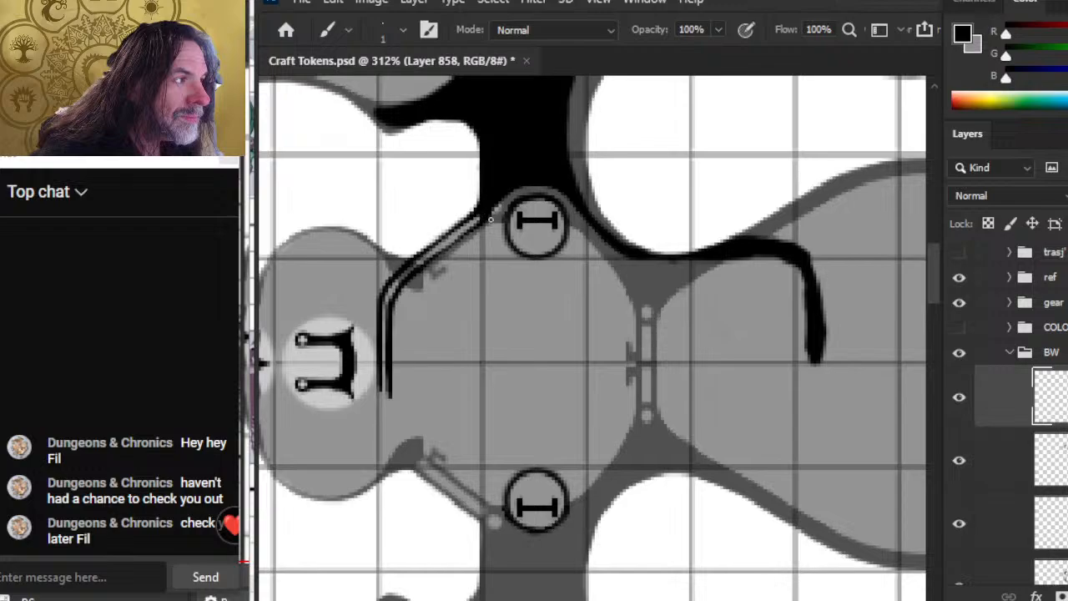
drag(499, 213, 494, 198)
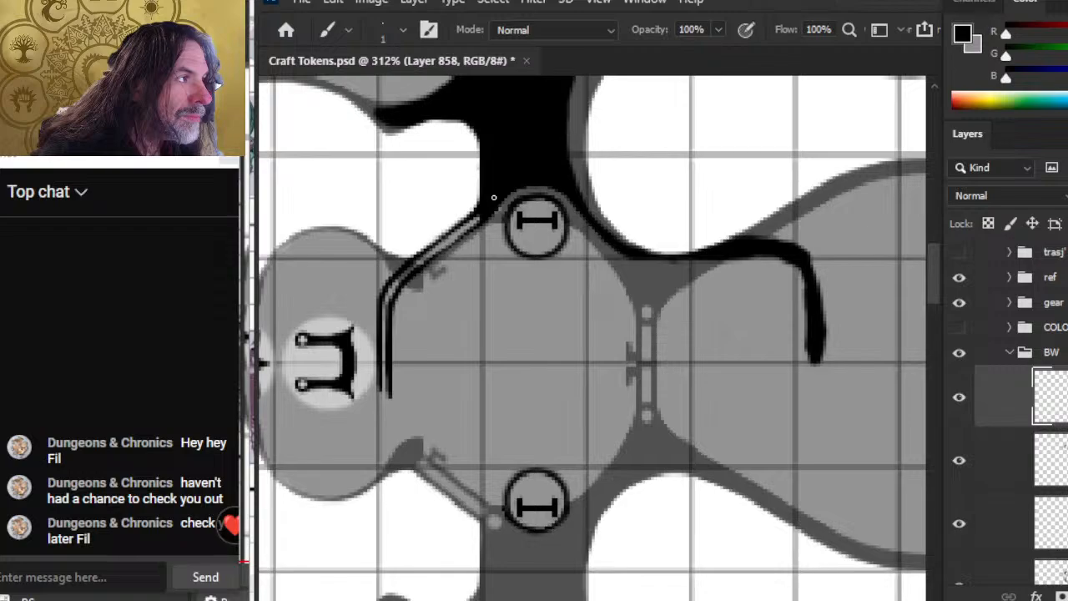
key(e)
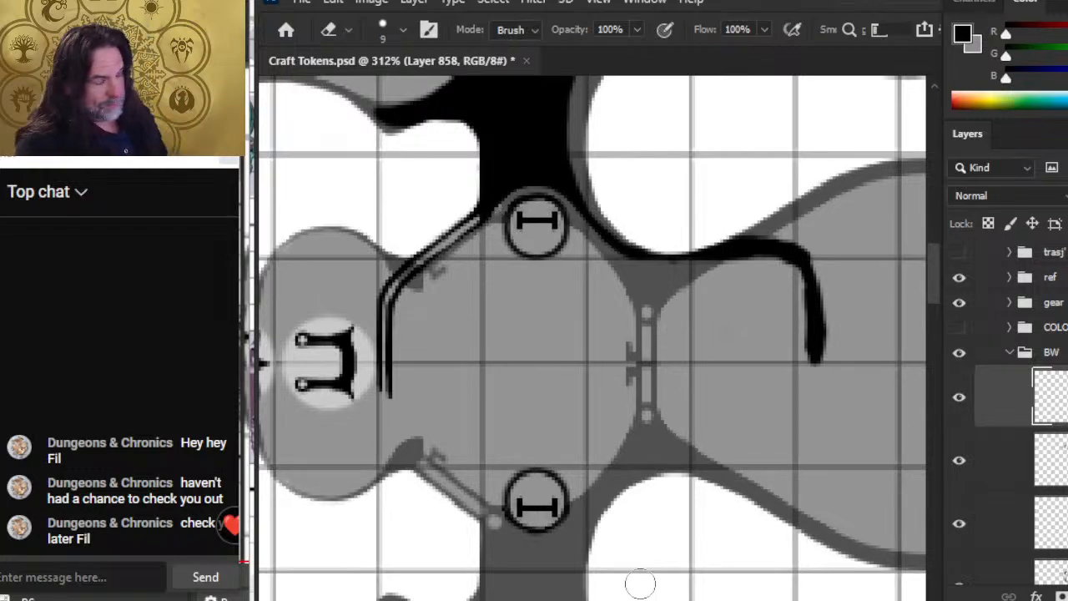
key(b)
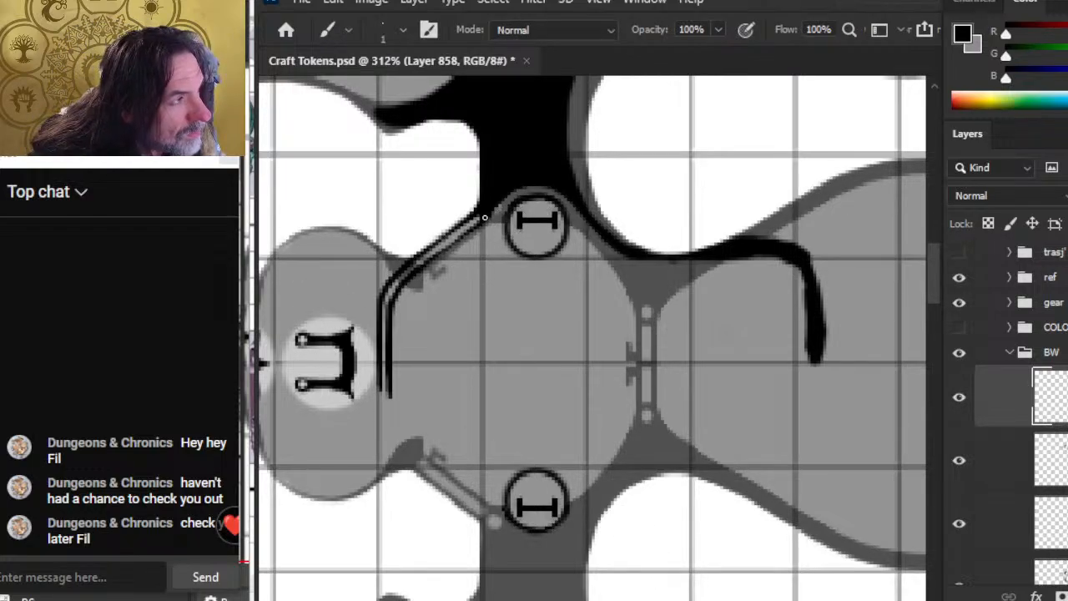
shift+click(412, 282)
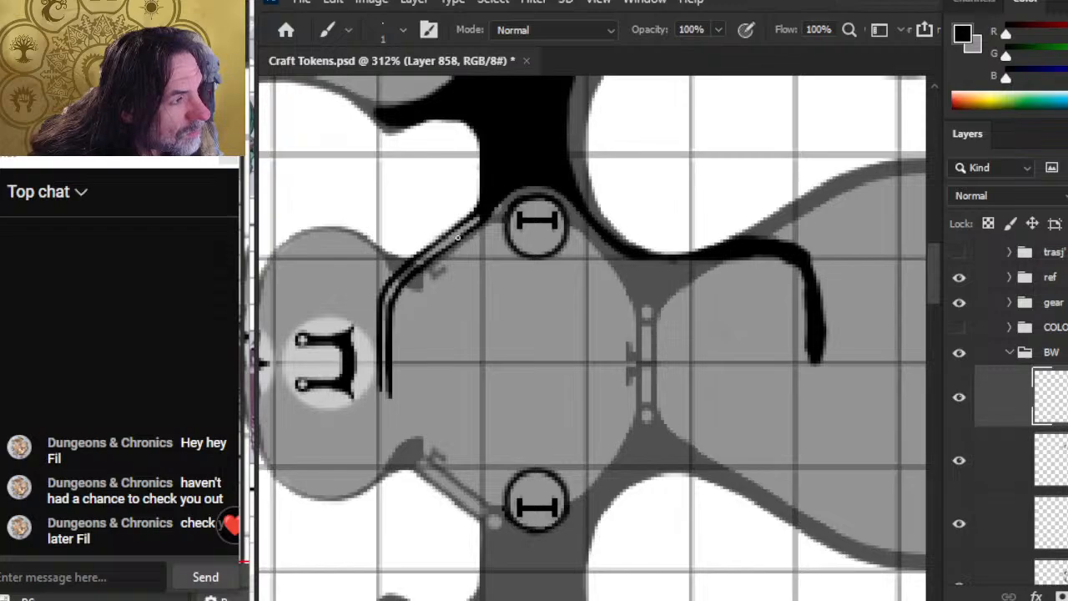
shift+click(485, 207)
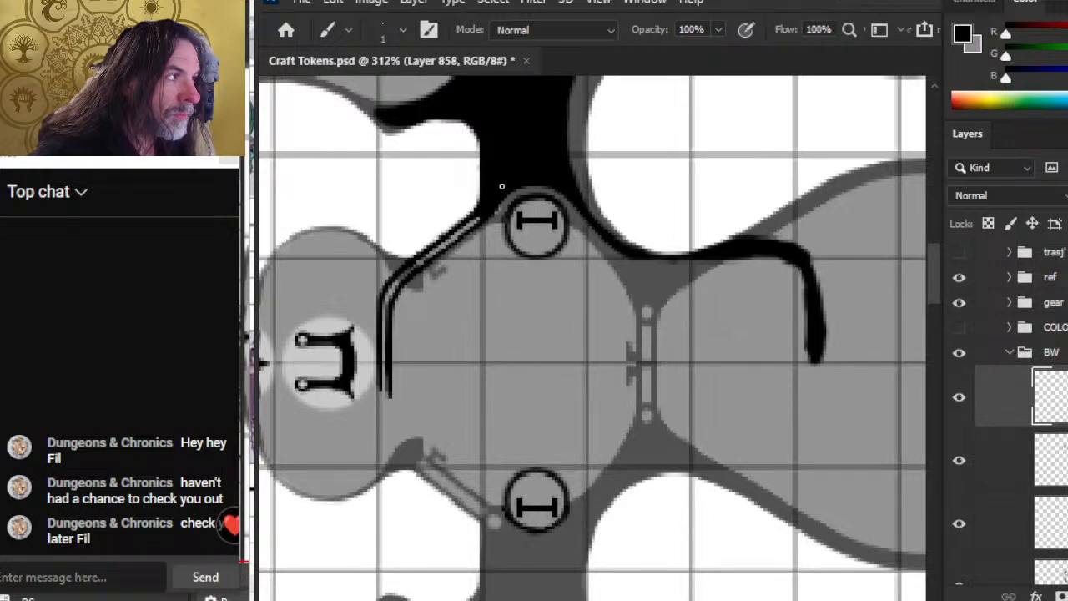
Merge the inner wall line's layer down into the wall drawing layer
key(z)
mouse_move(551, 213)
mouse_down()
mouse_move(487, 205)
mouse_move(481, 292)
mouse_up()
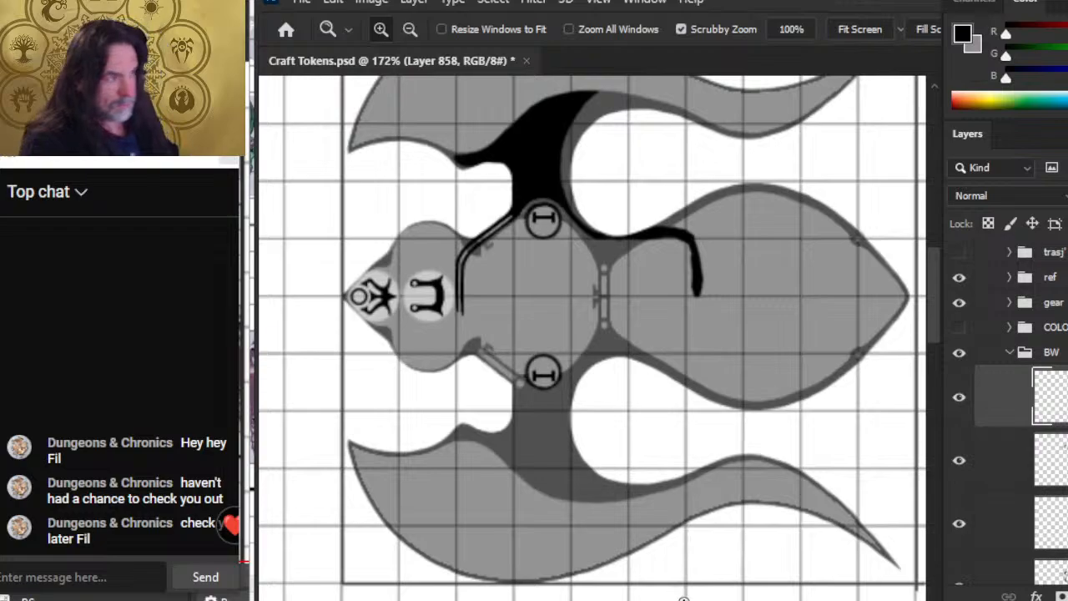
right_click(1060, 464)
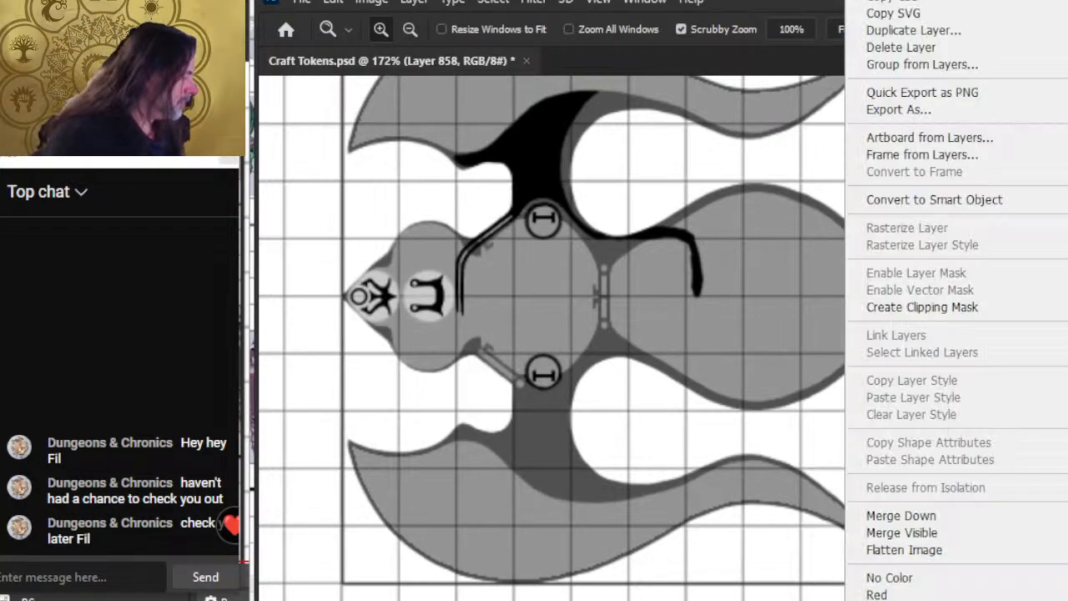
click(974, 538)
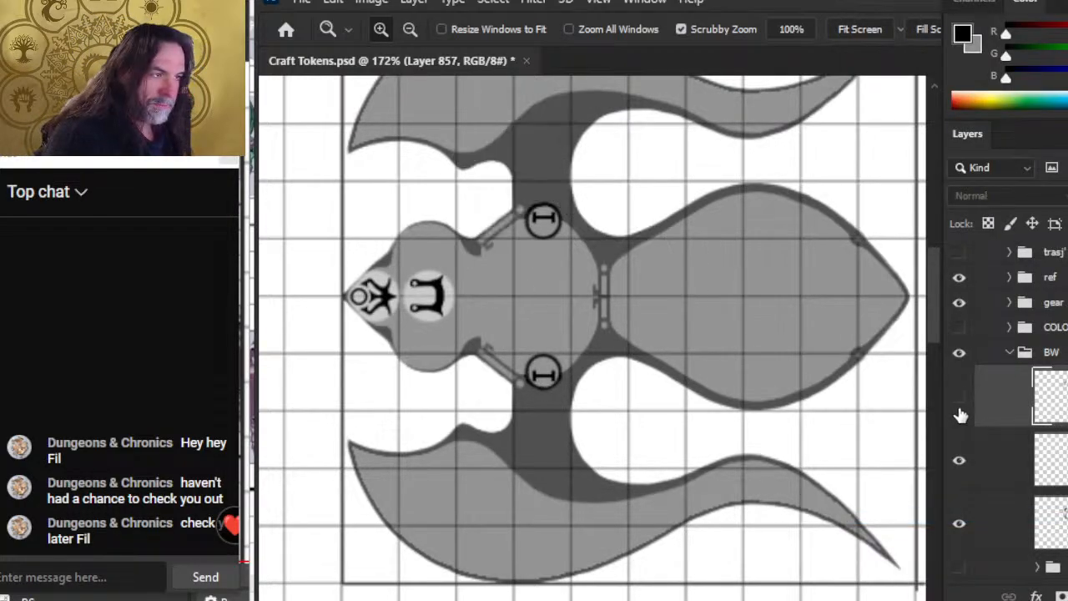
Erase the old black wall line just aft of the upper strut with the 9 px eraser
scroll(615, 262, up, 3)
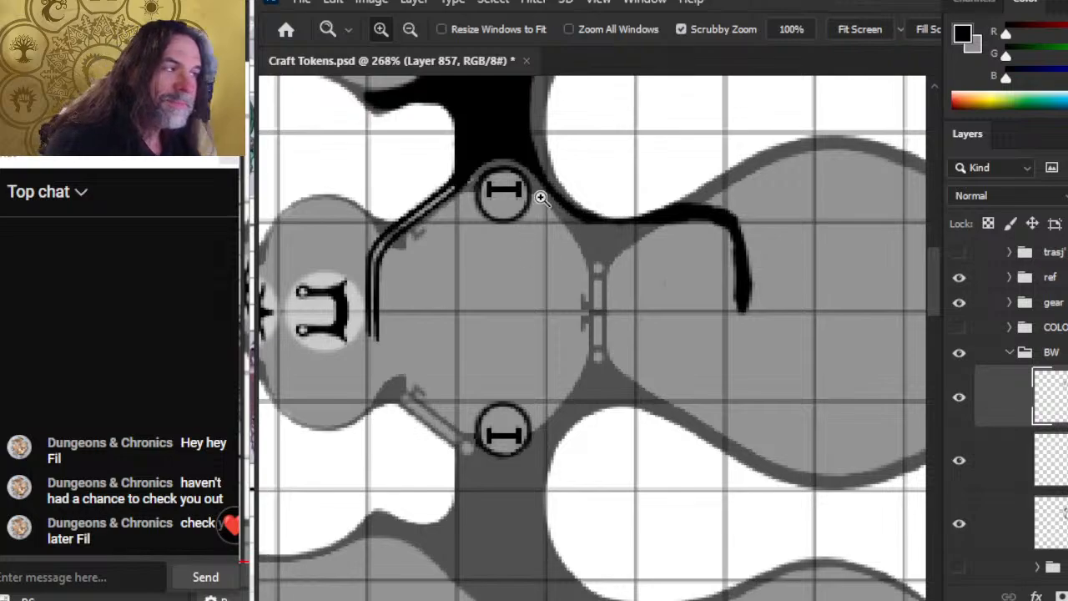
key(e)
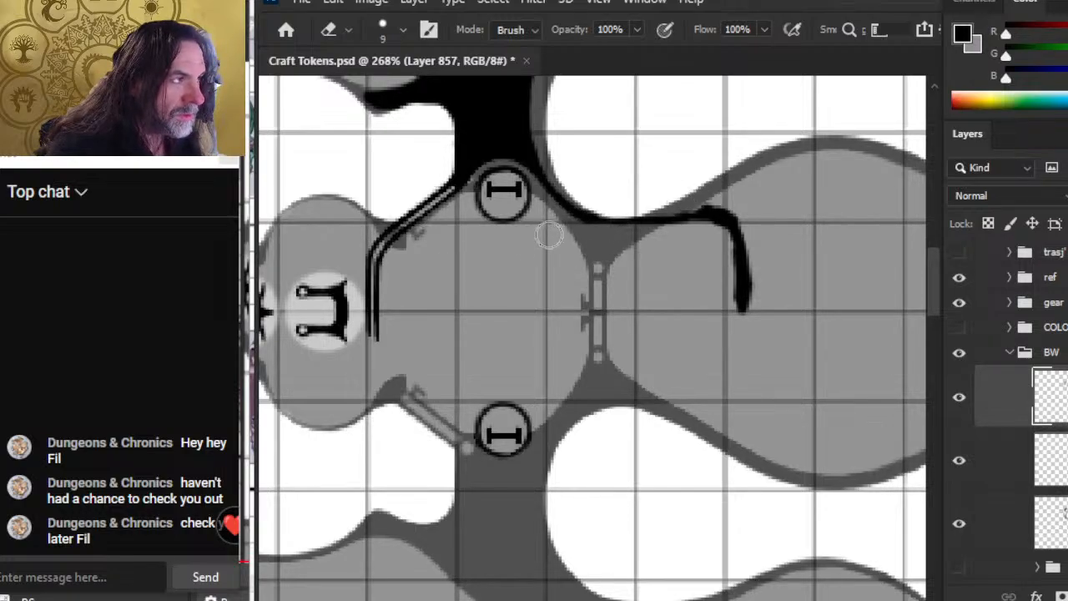
key(b)
key(e)
drag(568, 196, 552, 214)
Copy the doubled front wall of the midship room to a new layer and flip it horizontally
key(l)
mouse_move(351, 191)
mouse_down()
mouse_move(464, 315)
mouse_move(461, 219)
mouse_move(354, 192)
mouse_up()
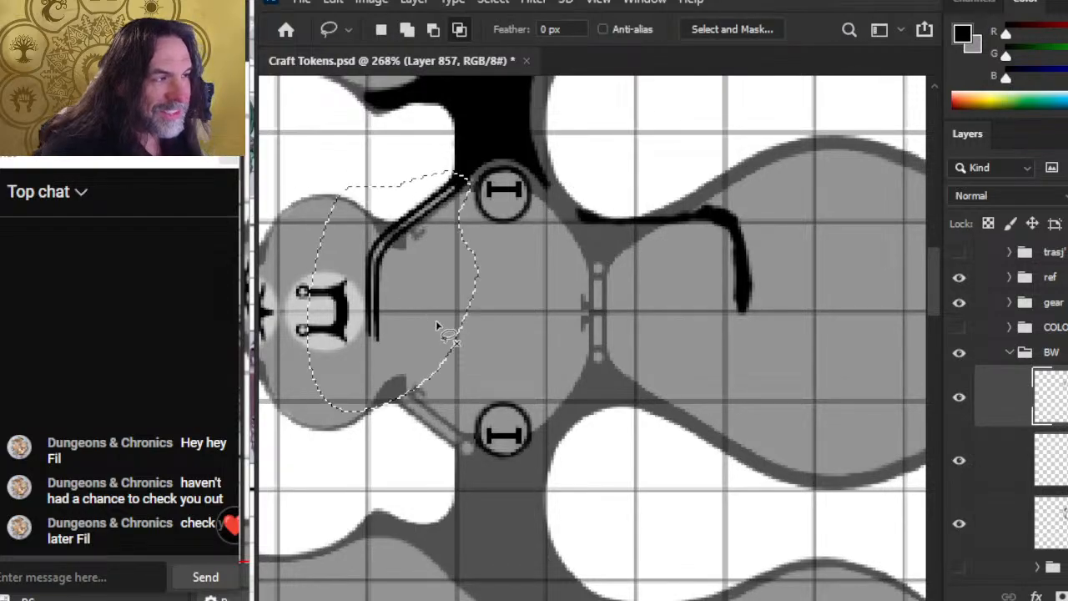
key(ctrl+j)
right_click(558, 265)
click(737, 419)
right_click(667, 367)
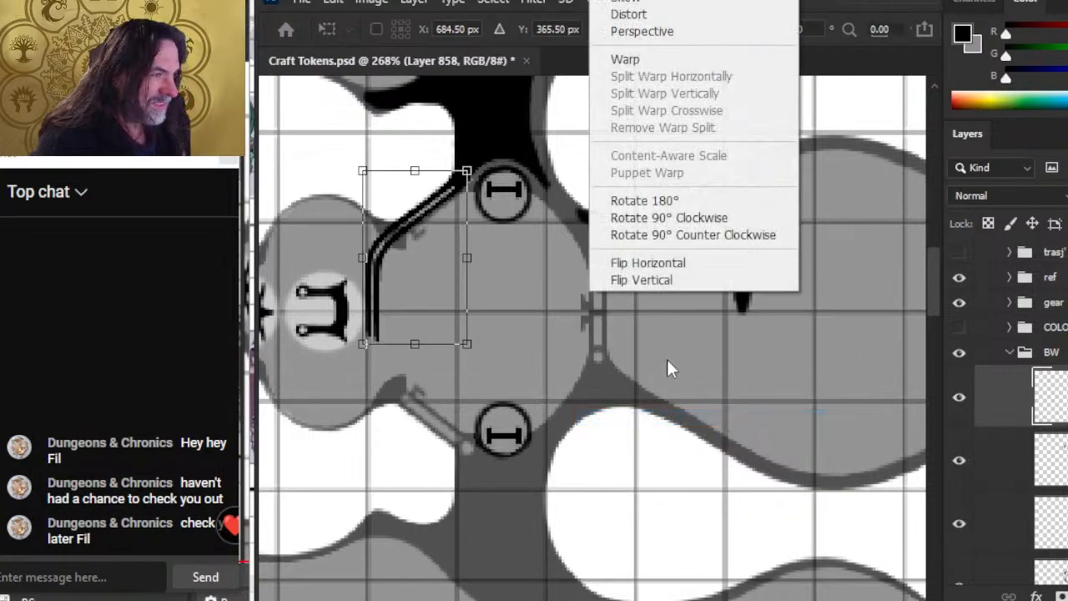
click(703, 265)
key(Return)
Move the mirrored double wall aft until its upper end meets the rear corner of the upper strut
key(v)
key(Right)
key(Right)
key(Right)
key(Right)
key(Right)
key(Right)
key(Right)
key(Right)
key(Right)
key(Right)
key(Right)
key(Right)
key(Right)
key(Right)
key(Right)
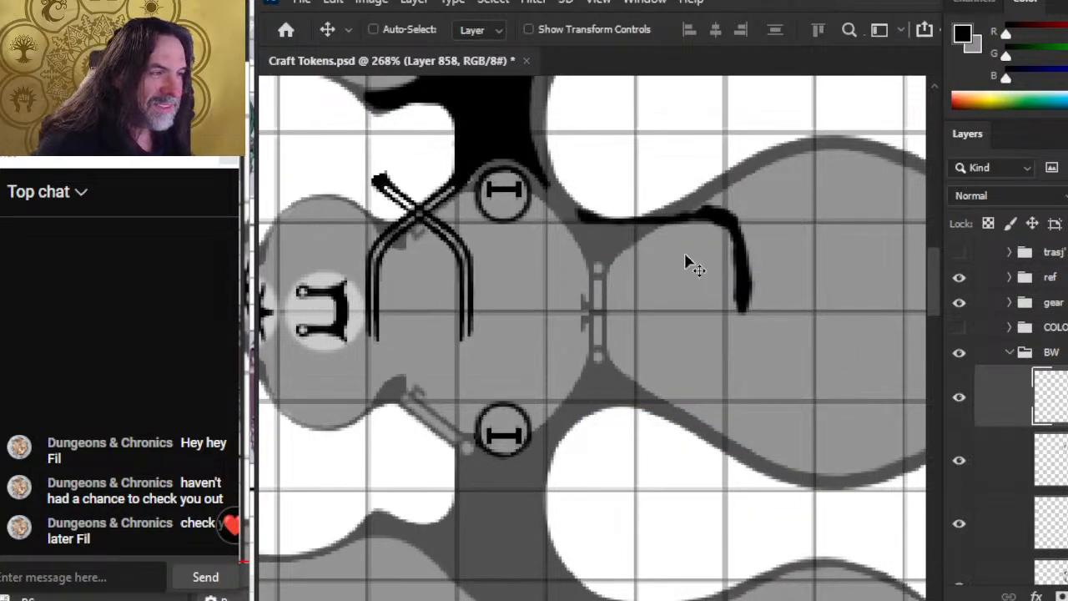
key(Right)
key(Right)
key(Right)
key(Right)
key(Right)
key(Right)
key(Right)
key(Right)
key(Right)
key(Right)
key(Right)
key(Right)
key(Right)
key(Right)
key(Right)
key(Right)
key(Right)
key(Right)
key(Right)
key(Right)
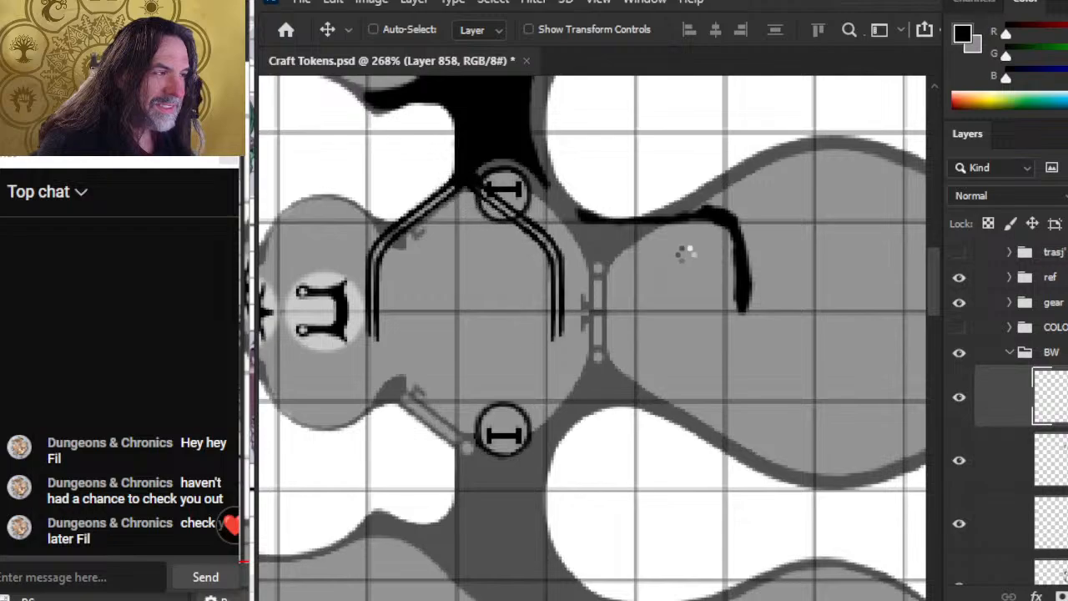
key(Right)
key(Right)
key(Right)
key(Right)
key(Right)
key(Right)
key(Right)
key(Left)
key(Left)
key(Left)
key(Left)
key(Left)
key(Up)
key(Down)
key(Down)
key(Right)
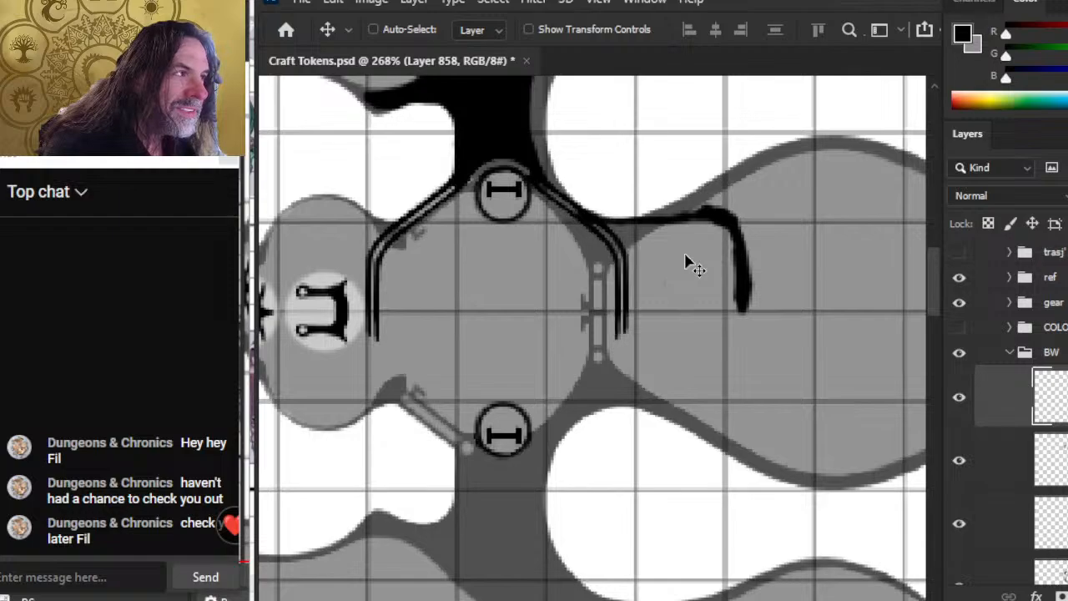
key(Down)
key(Right)
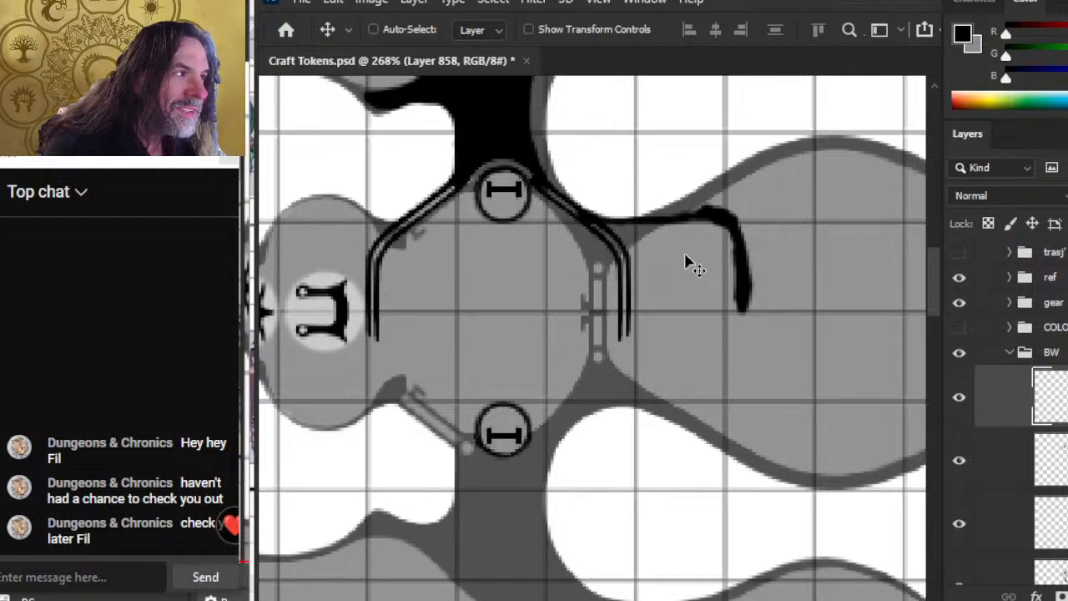
key(Down)
key(Right)
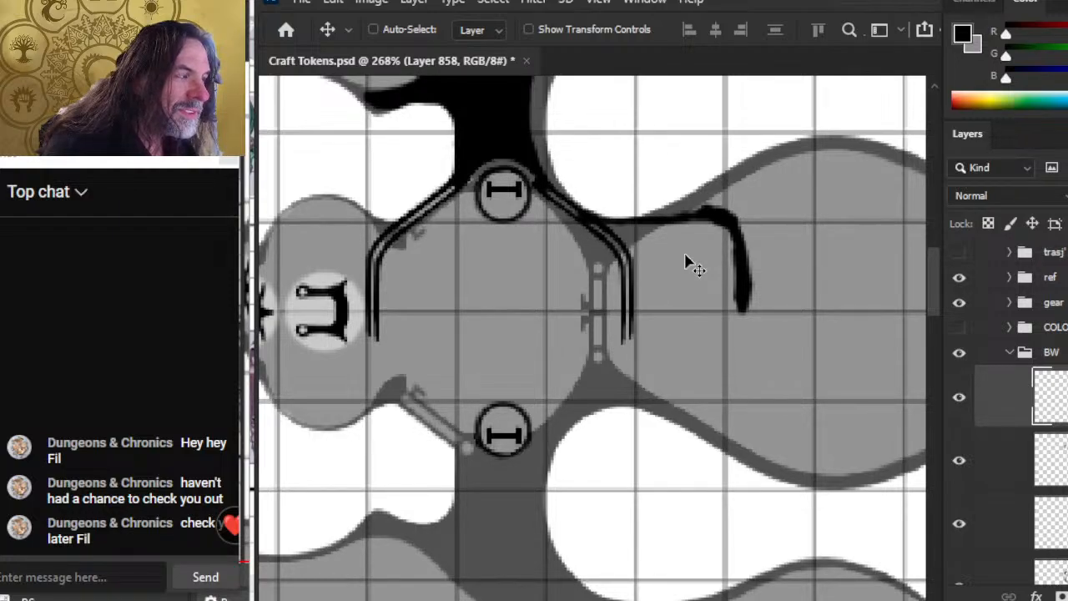
Erase the remaining old thick wall line in the aft room from Layer 857 with the 10 px eraser
key(alt+bracketleft)
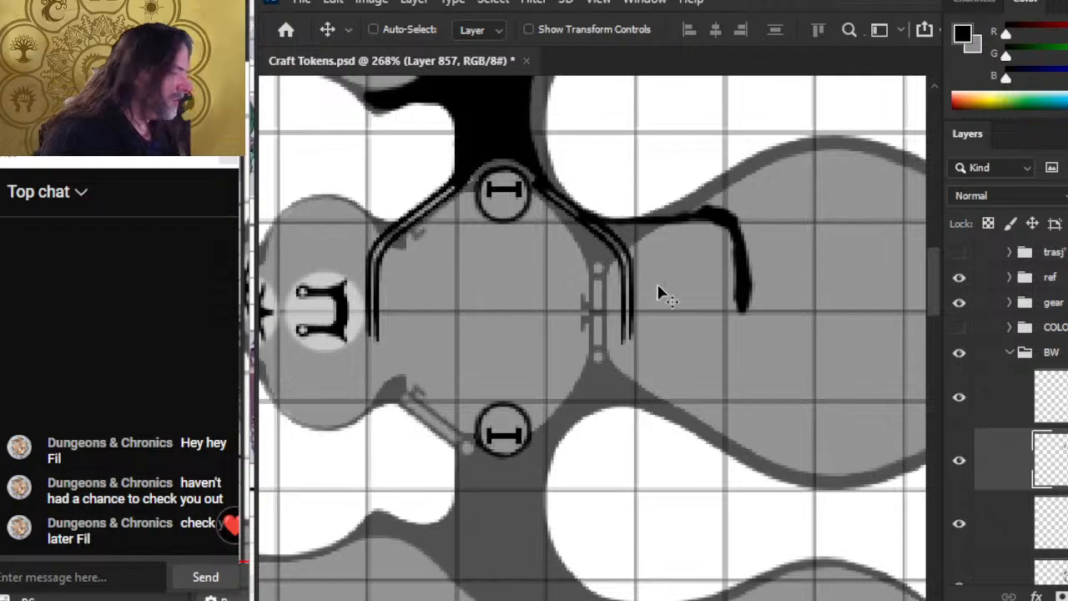
key(e)
mouse_move(595, 211)
mouse_down()
mouse_move(668, 219)
mouse_move(739, 246)
mouse_move(747, 305)
mouse_up()
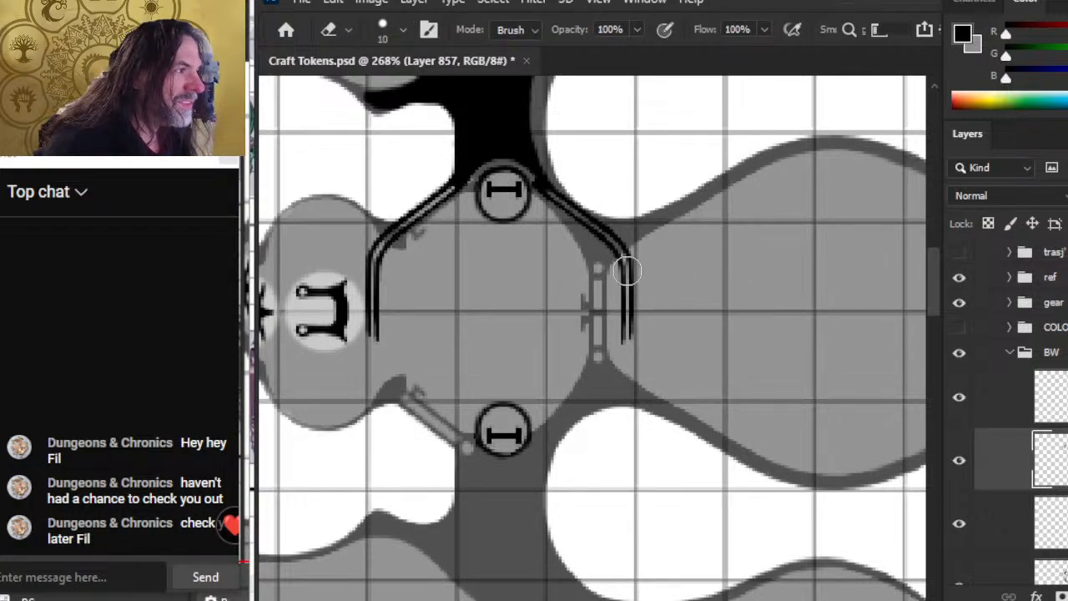
Select the curved end of the mirrored double wall on Layer 858 and shift it horizontally into the aft room
key(l)
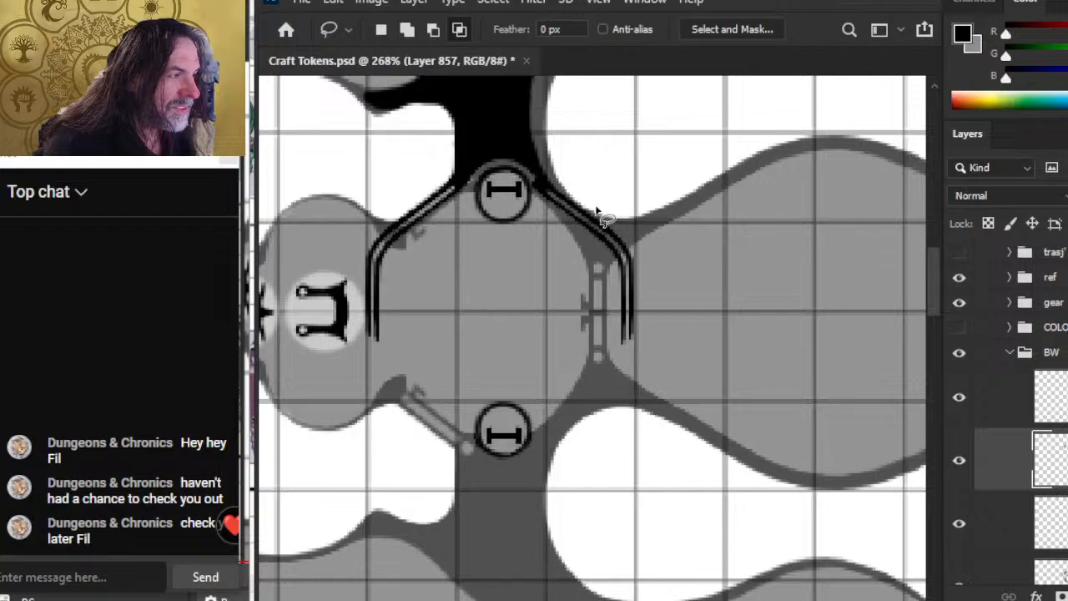
mouse_move(617, 205)
mouse_down()
mouse_move(672, 405)
mouse_move(636, 197)
mouse_up()
key(v)
drag(620, 295, 722, 292)
click(1046, 409)
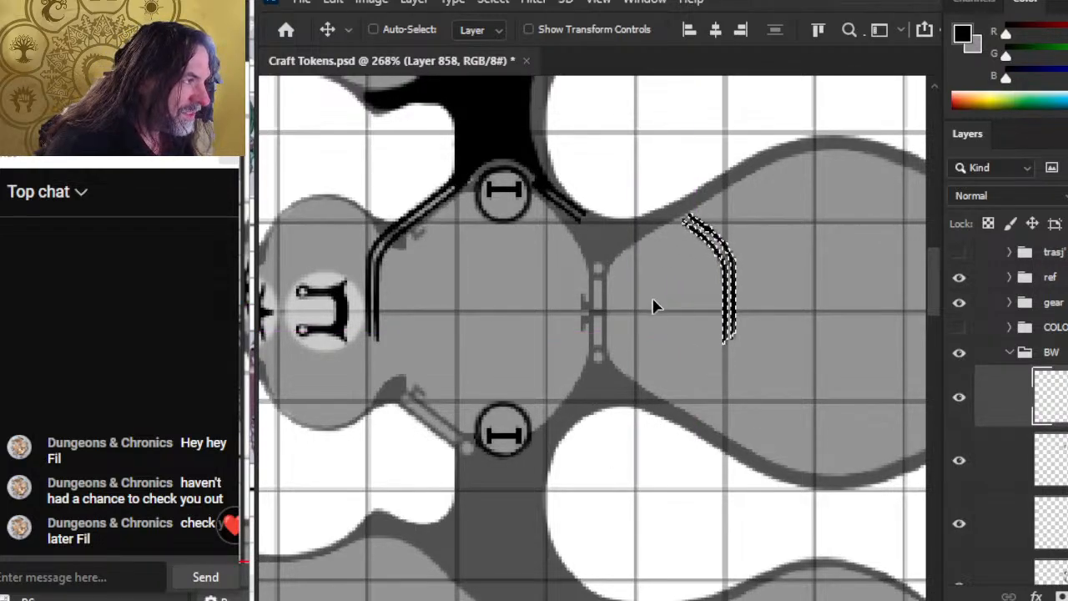
key(l)
key(ctrl+d)
Join the outer lines of the separated wall pieces along the neck with a straight 1 px black line
key(e)
key(b)
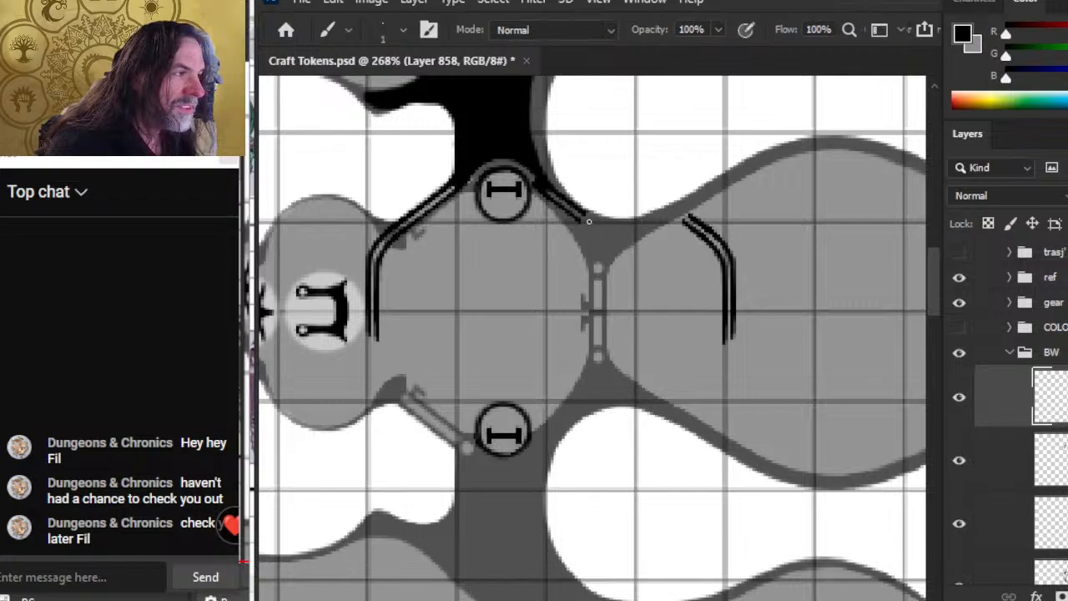
drag(578, 213, 688, 218)
shift+click(608, 222)
Reduce the eraser to 2 px and clean up the corner where the joining line meets the shifted wall
key(e)
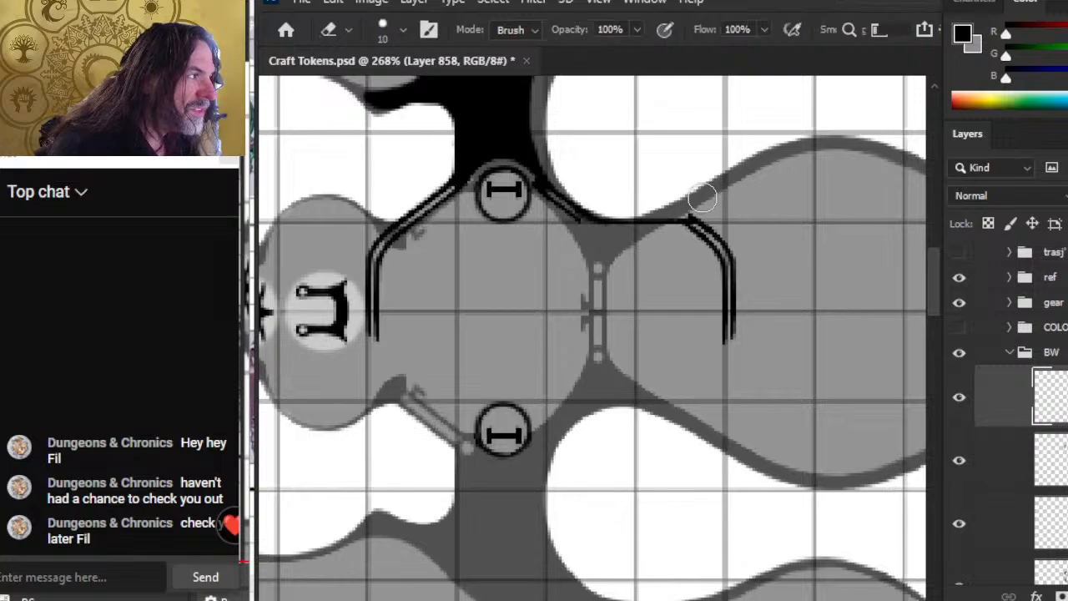
key(bracketleft)
key(bracketleft)
key(bracketleft)
key(bracketleft)
key(bracketleft)
key(bracketleft)
key(bracketleft)
key(bracketleft)
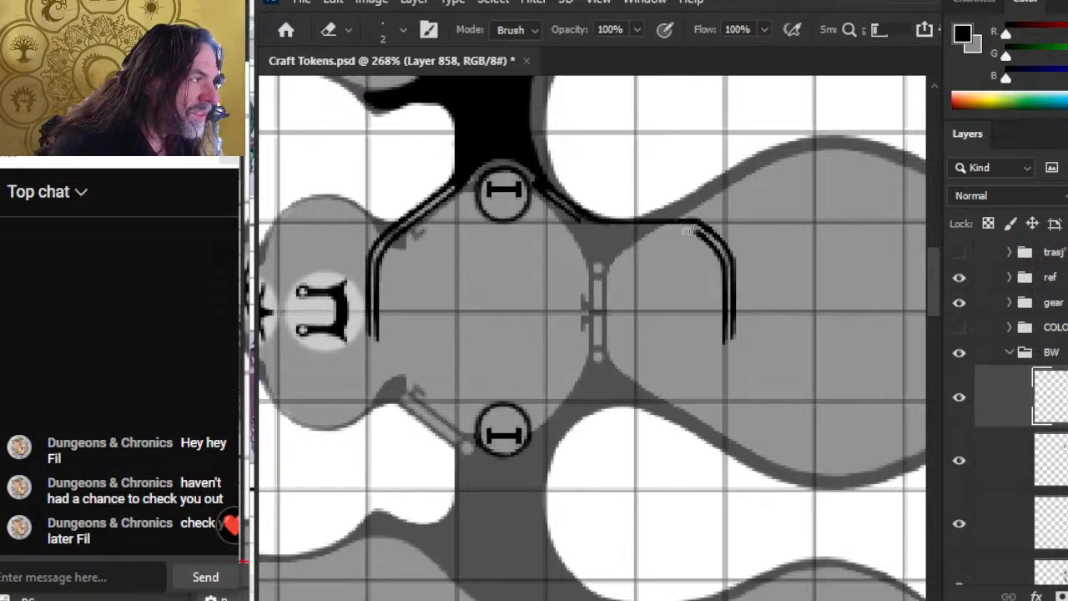
Complete the inner wall line along the neck on Layer 858 with a straight 1 px black line joining the diagonal wall to the aft curve
key(b)
drag(699, 232, 648, 232)
key(e)
key(b)
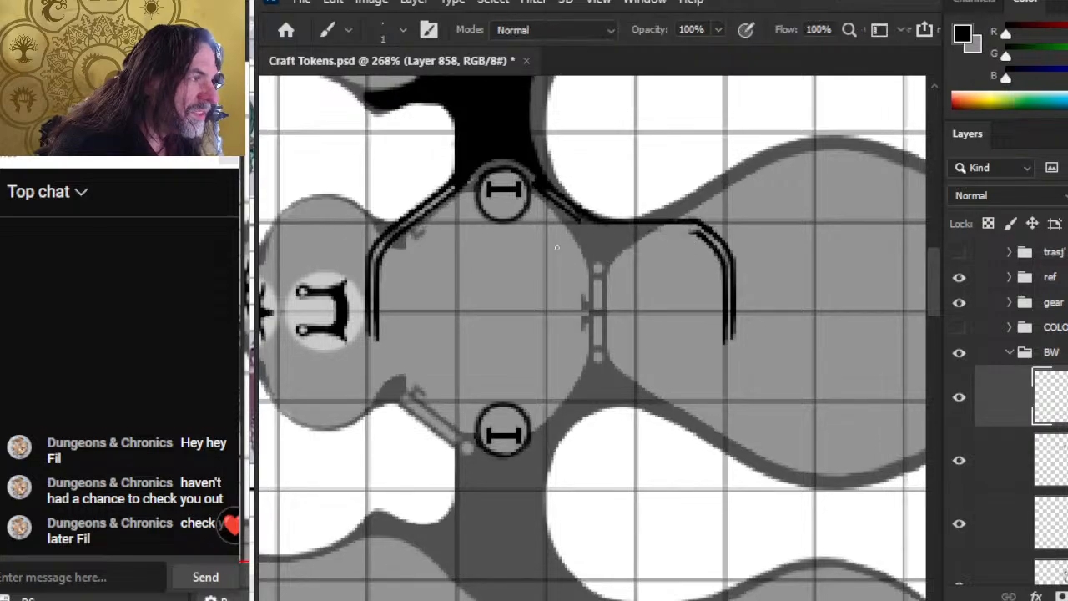
key(e)
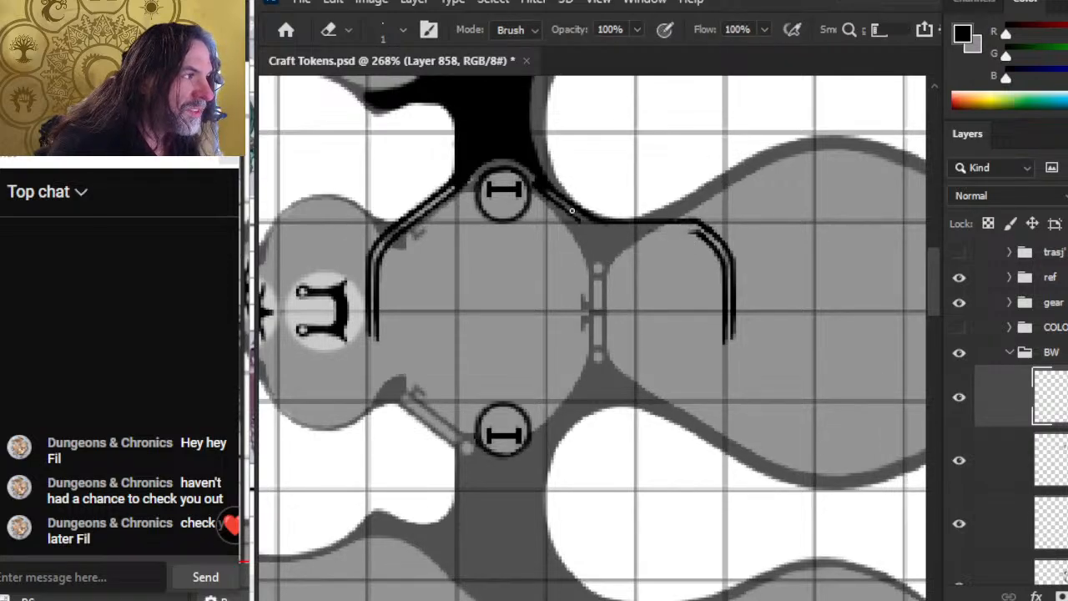
key(b)
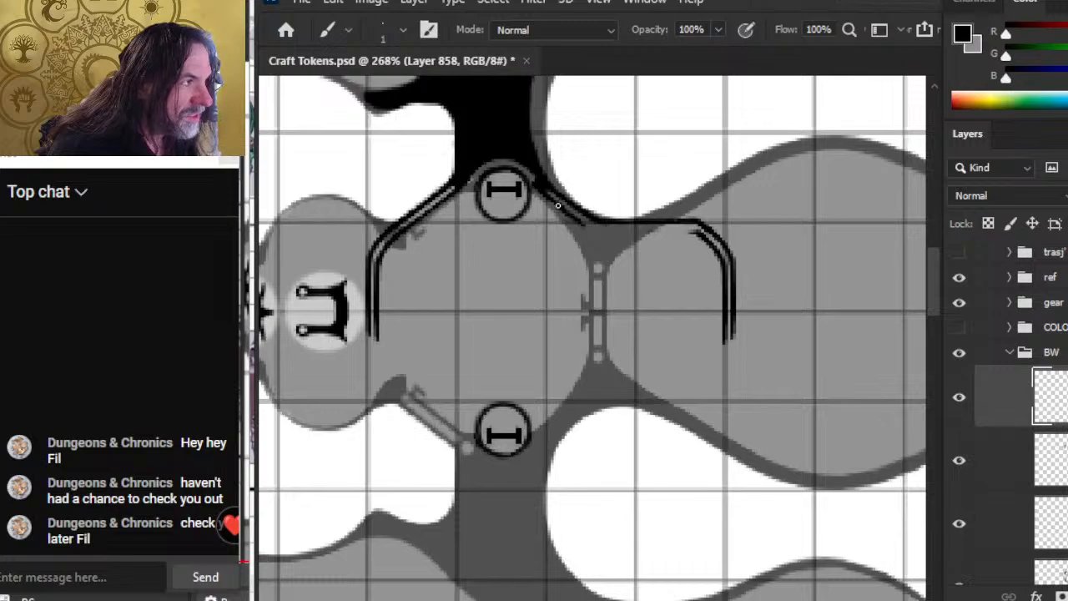
shift+click(583, 228)
drag(583, 229, 700, 227)
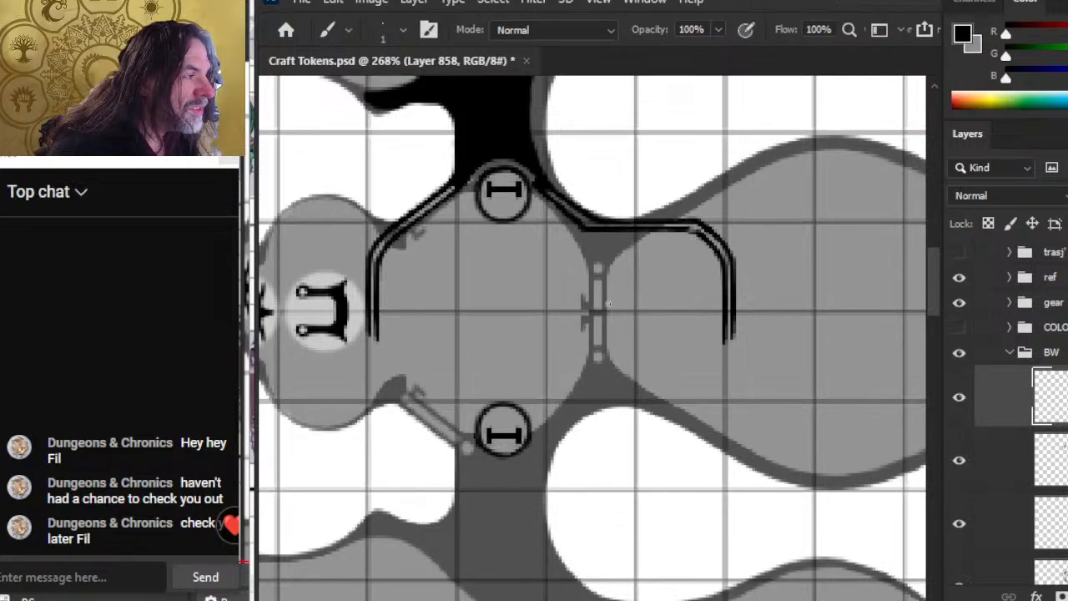
Clean up the inner neck corner and blend the diagonal double wall into the black strut with the 1 px brush and eraser
key(e)
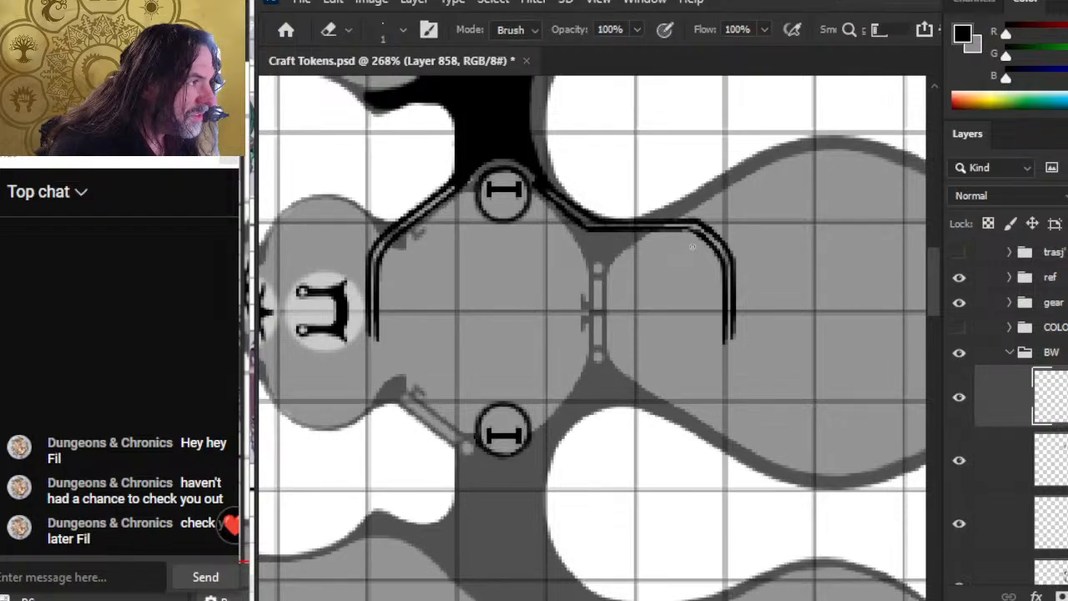
key(ctrl+space)
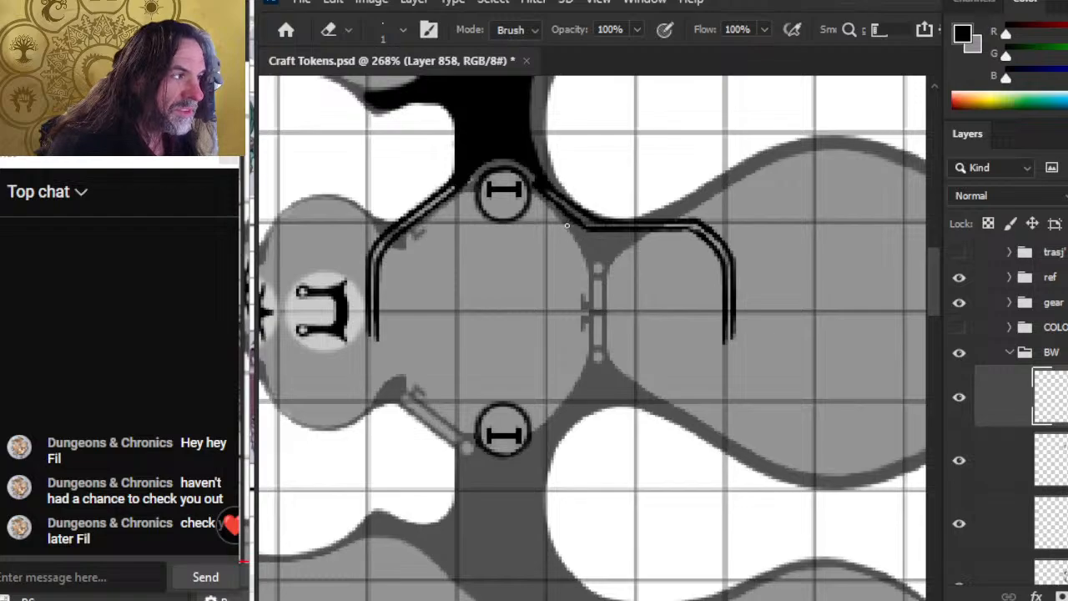
key(b)
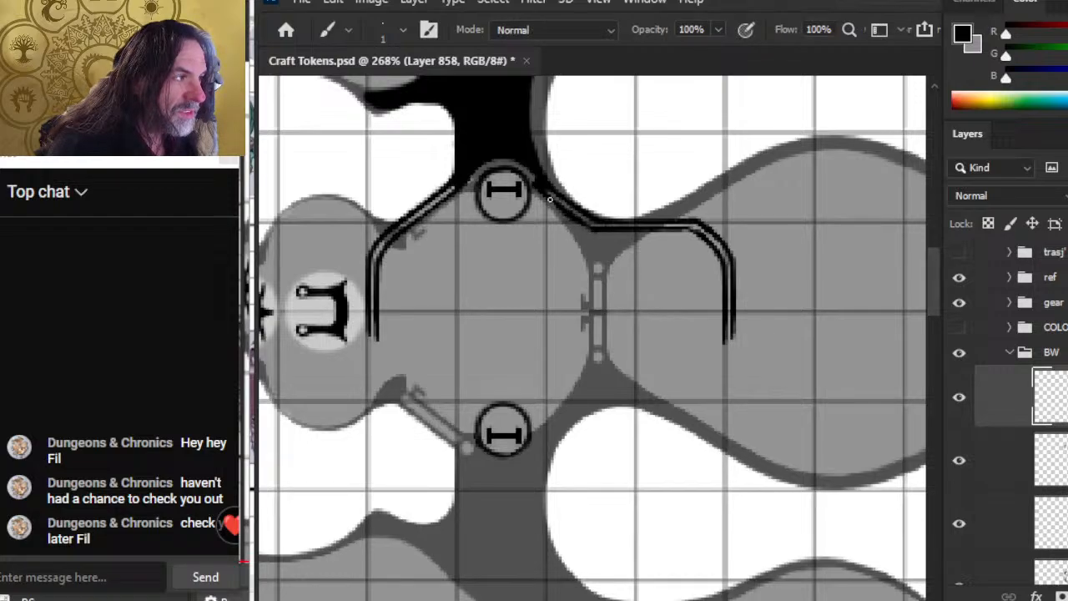
key(e)
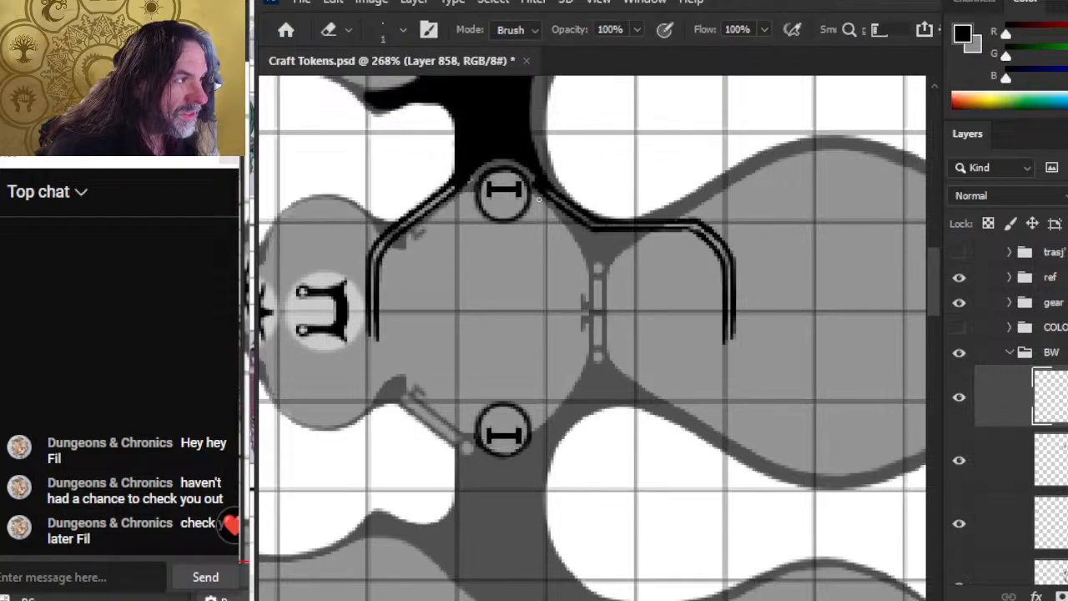
key(b)
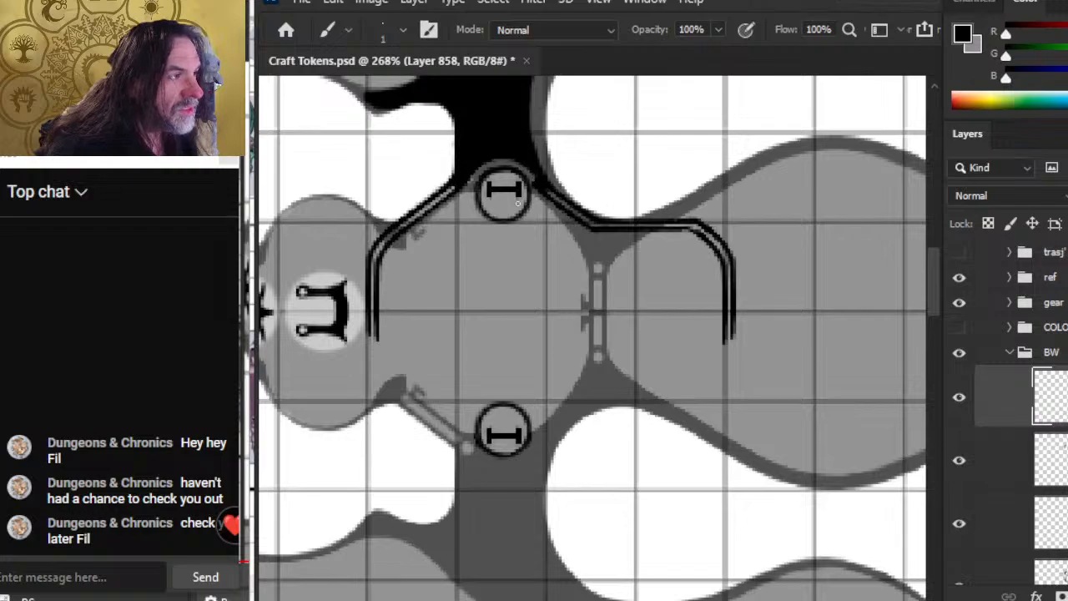
key(e)
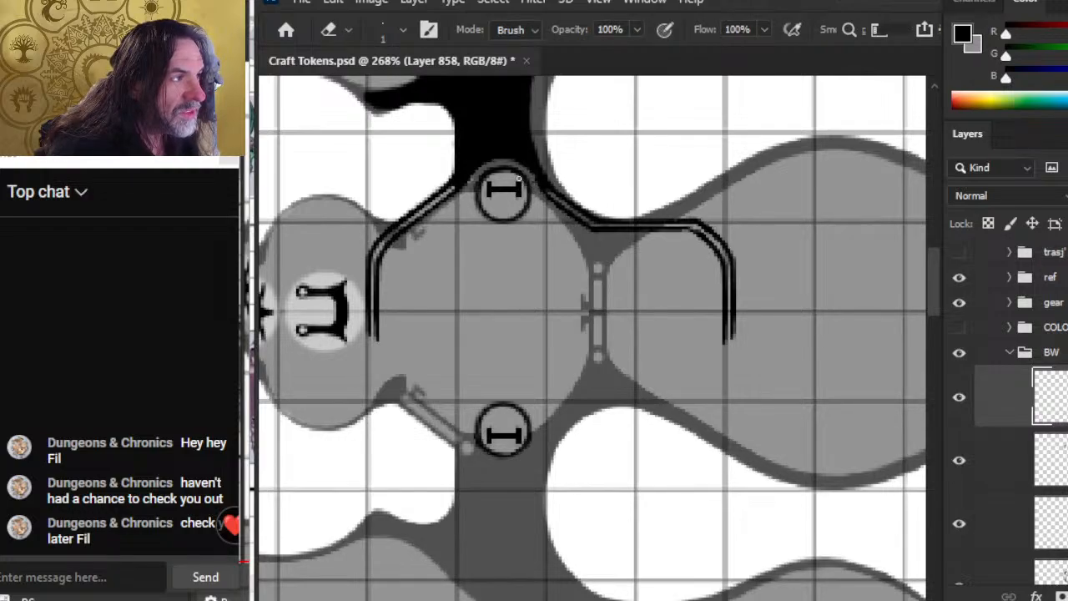
key(b)
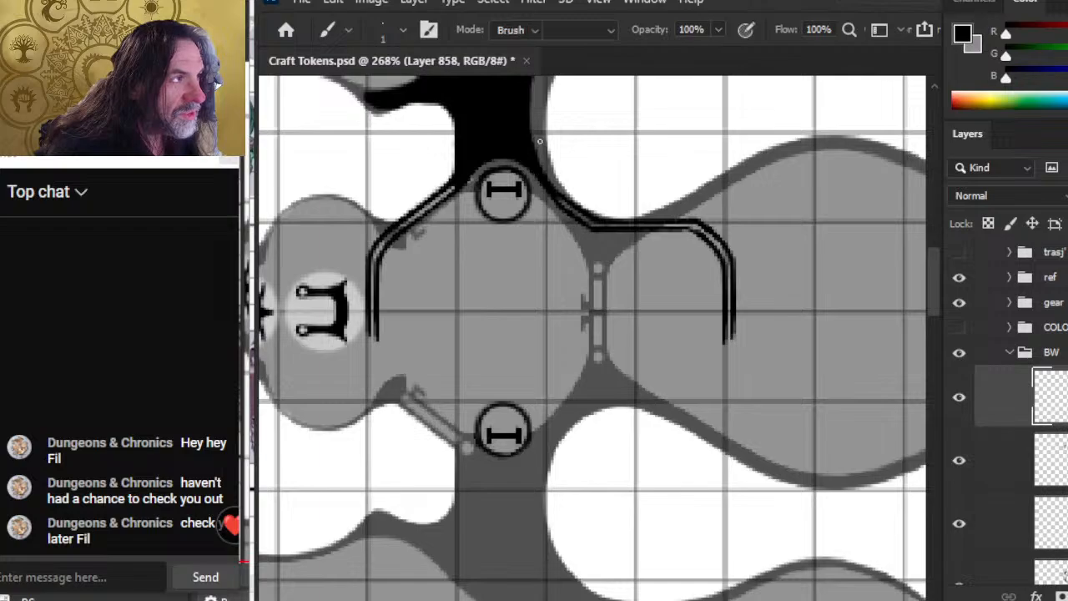
key(e)
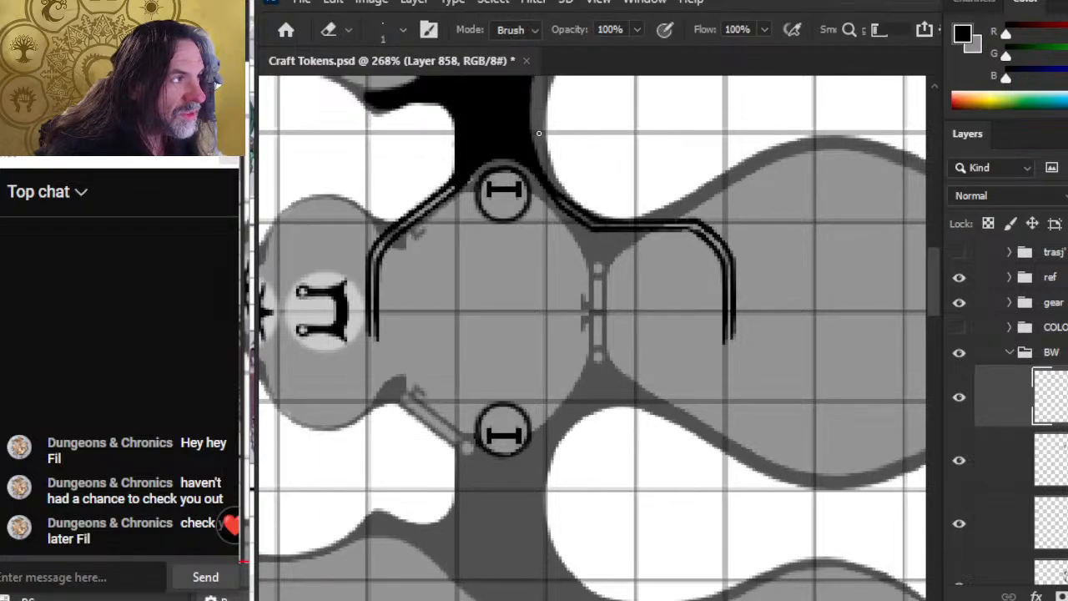
Merge Layer 858 down into Layer 857 and toggle the visibility of the top two layers in the BW group to check them
right_click(985, 400)
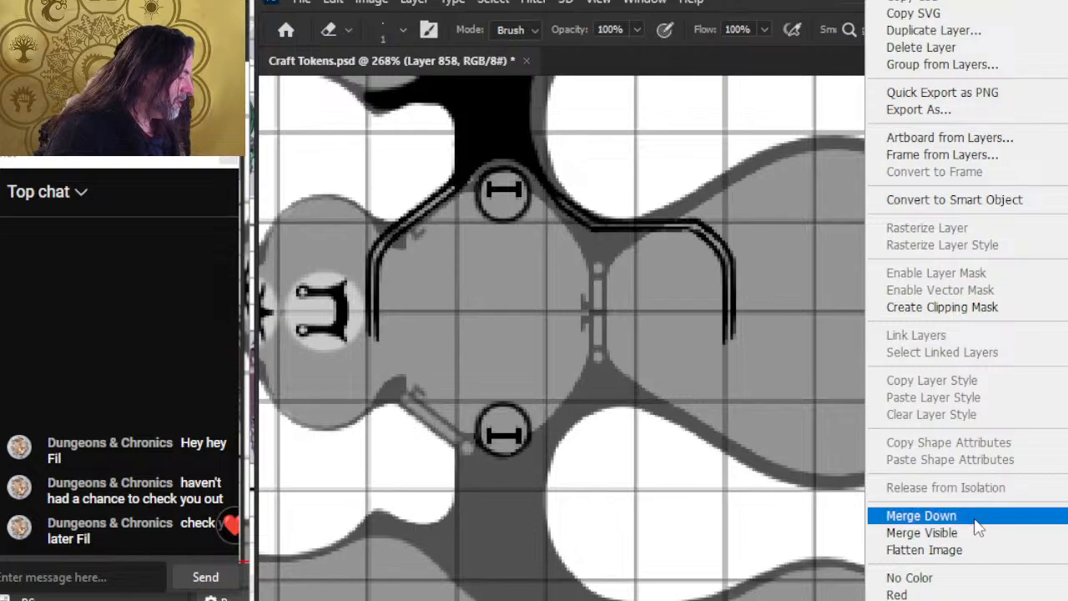
click(914, 510)
click(964, 415)
click(959, 411)
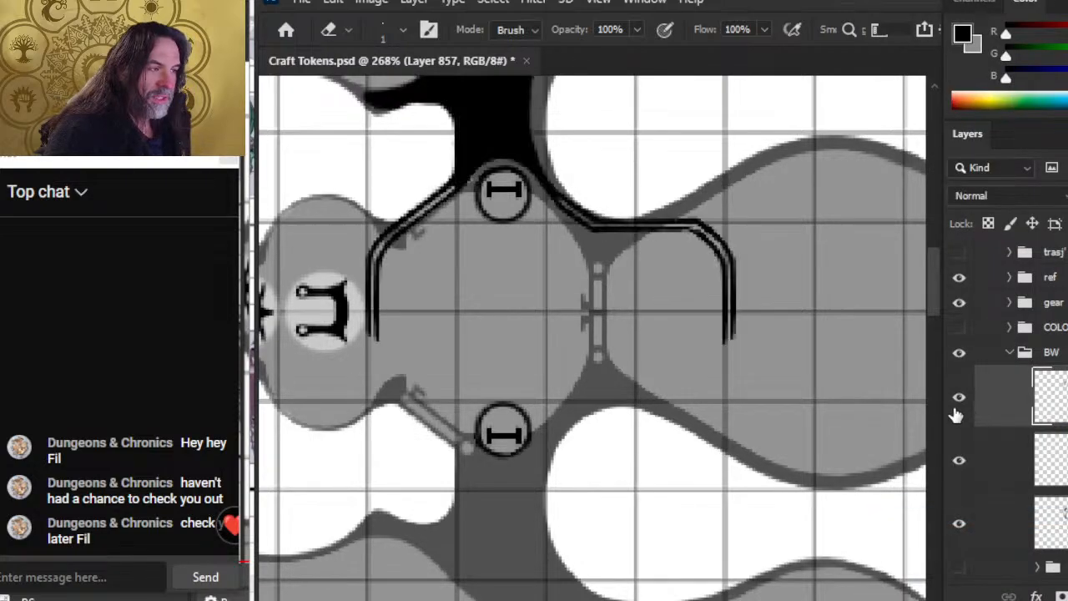
click(965, 464)
click(961, 464)
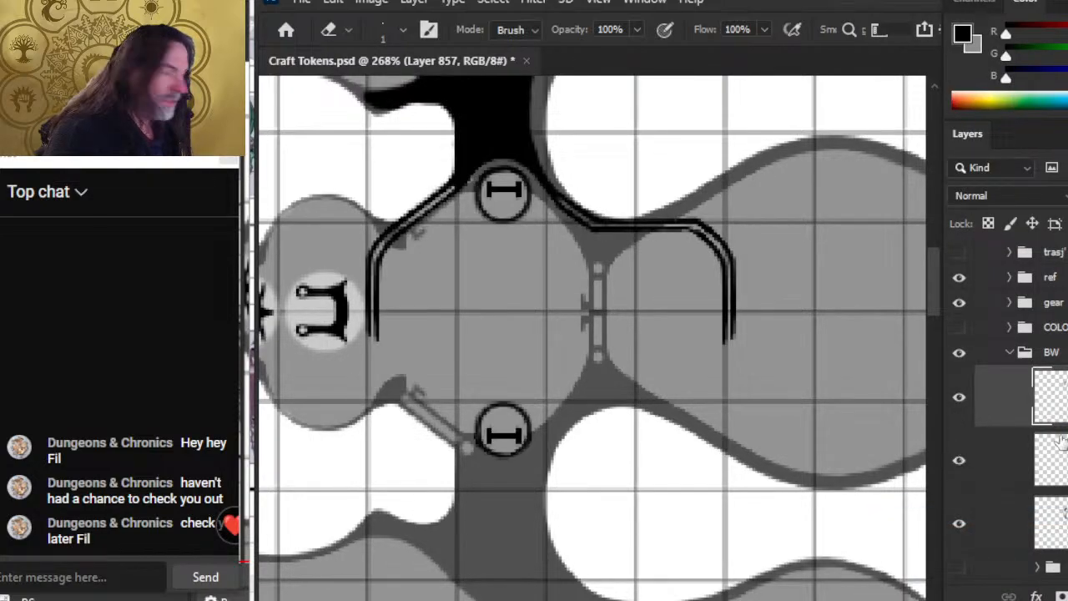
Refine the junction between the diagonal double wall and the black strut beside the upper round hatch with the 1 px brush and eraser
key(b)
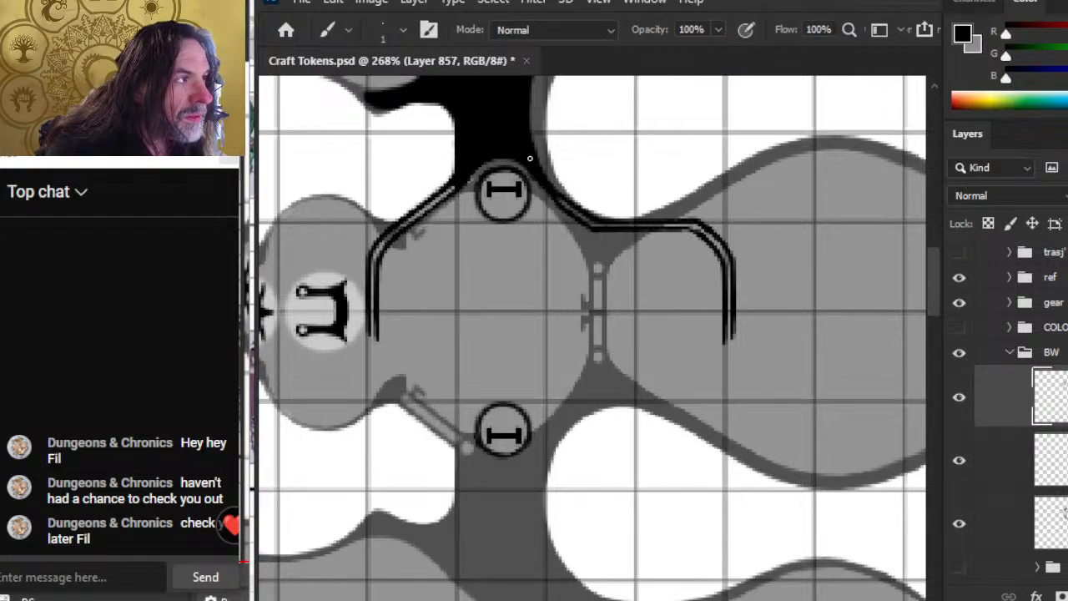
key(e)
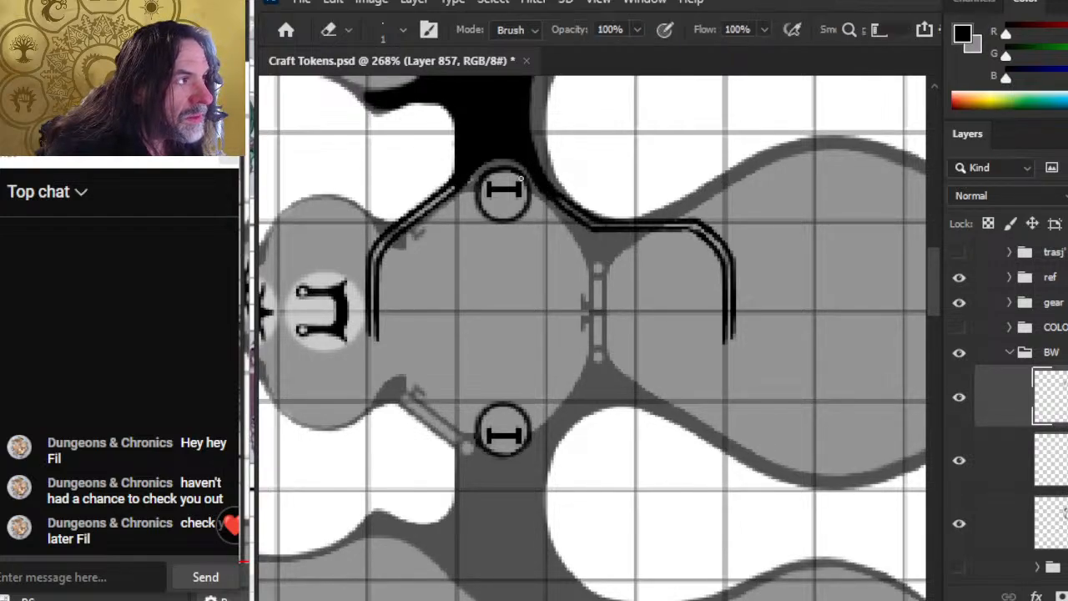
key(b)
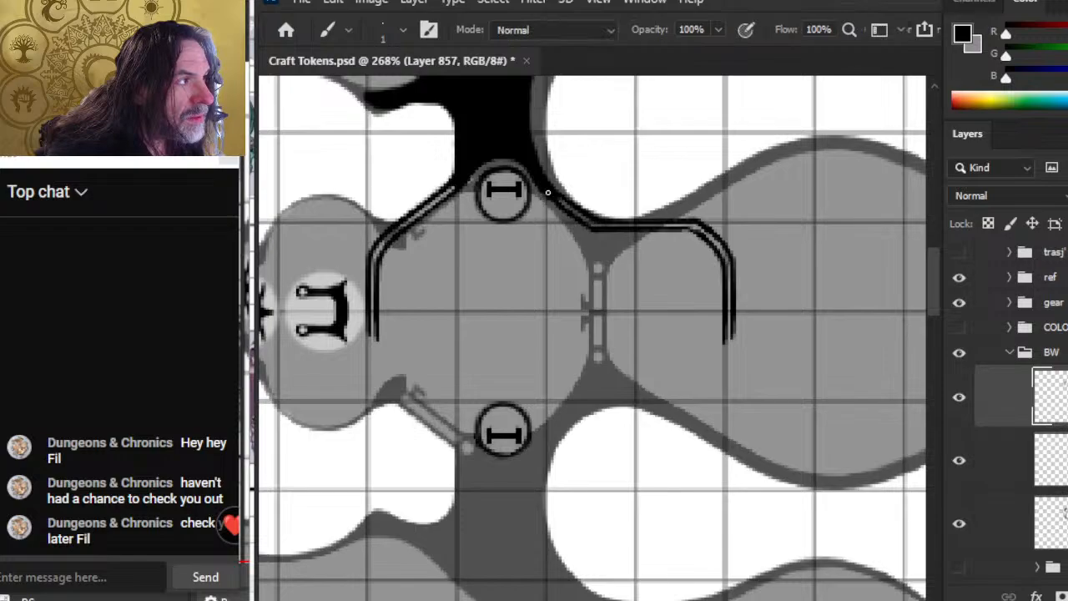
key(e)
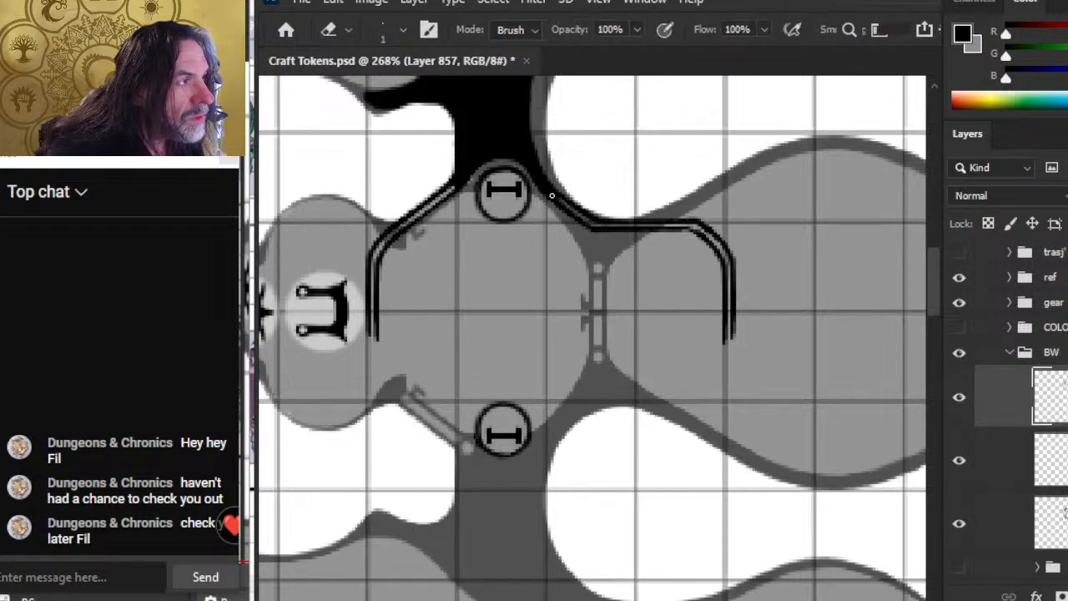
key(b)
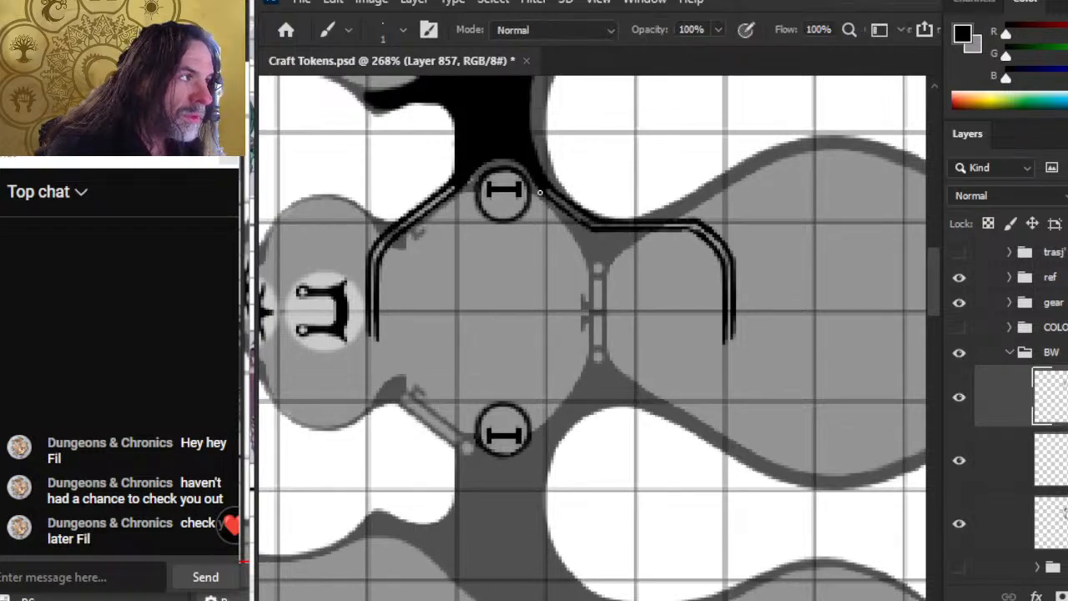
key(e)
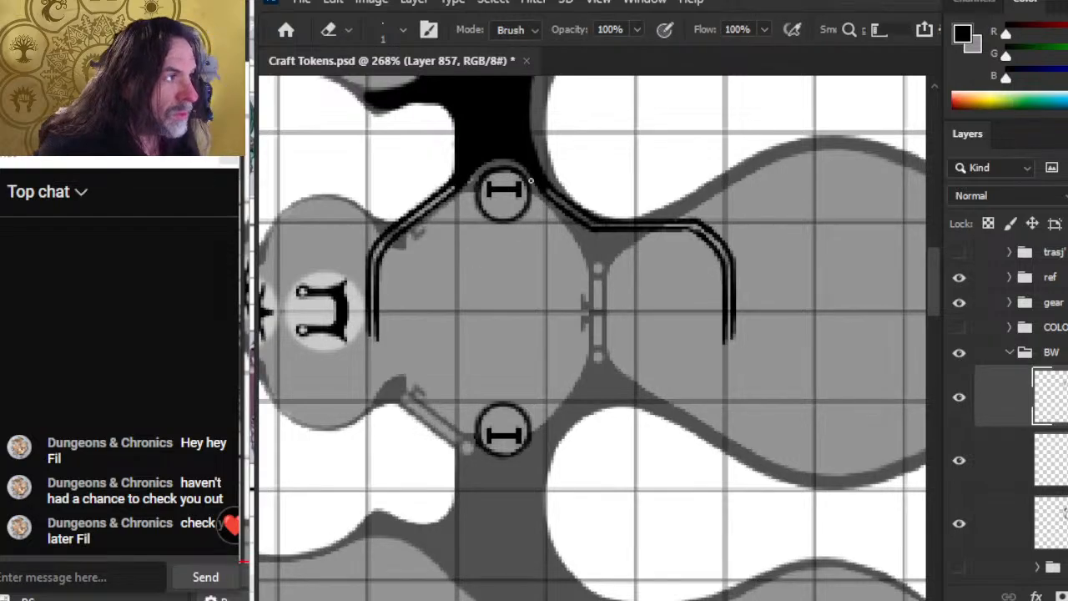
key(b)
key(e)
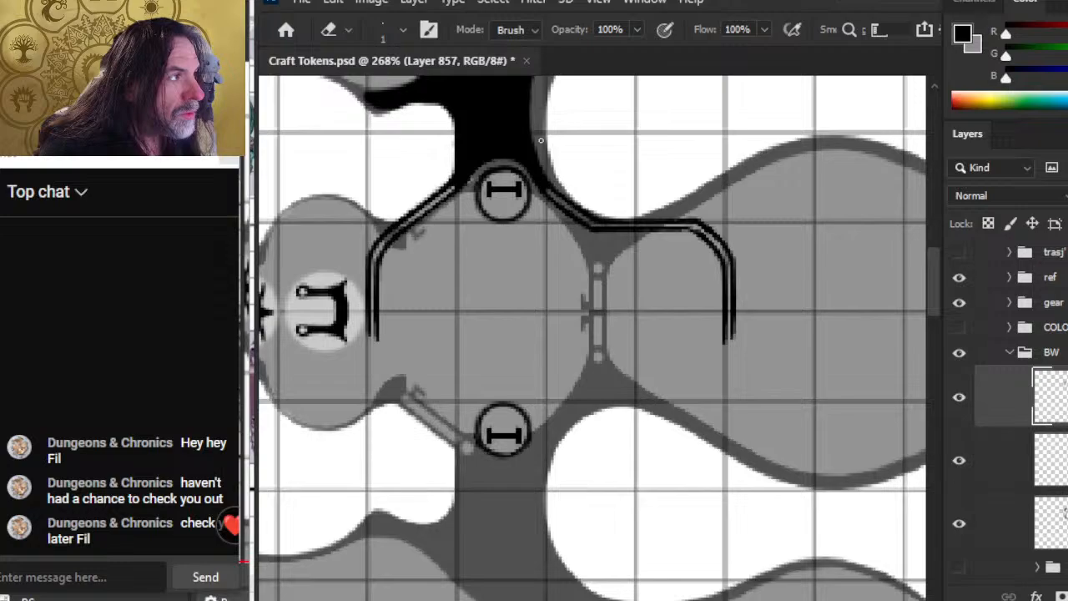
key(b)
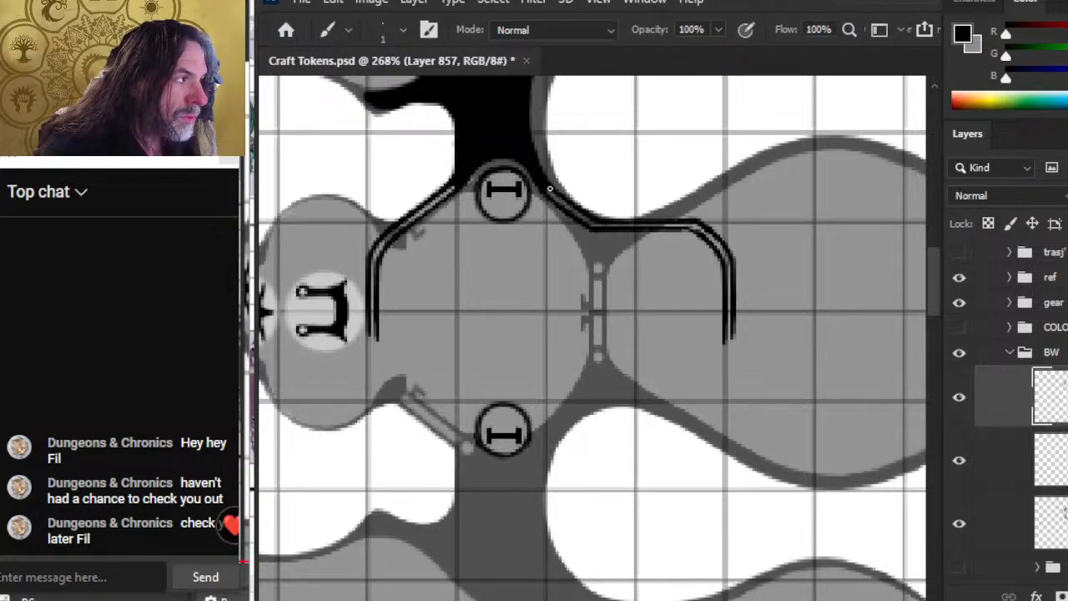
key(e)
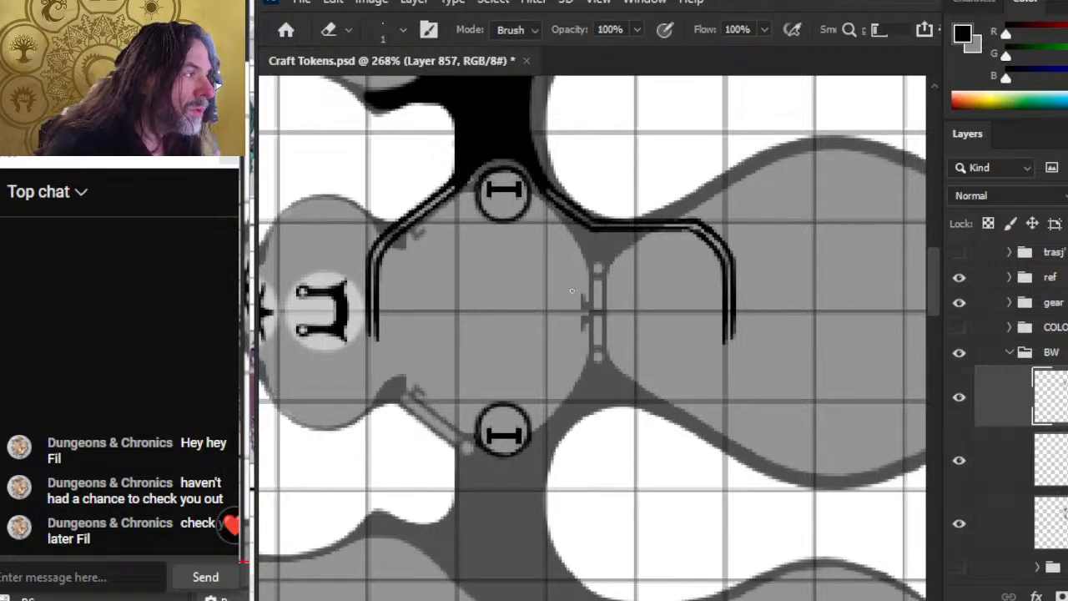
Select the curved end of the double wall in the aft room on Layer 857 and nudge it slightly farther aft
key(z)
drag(697, 314, 568, 292)
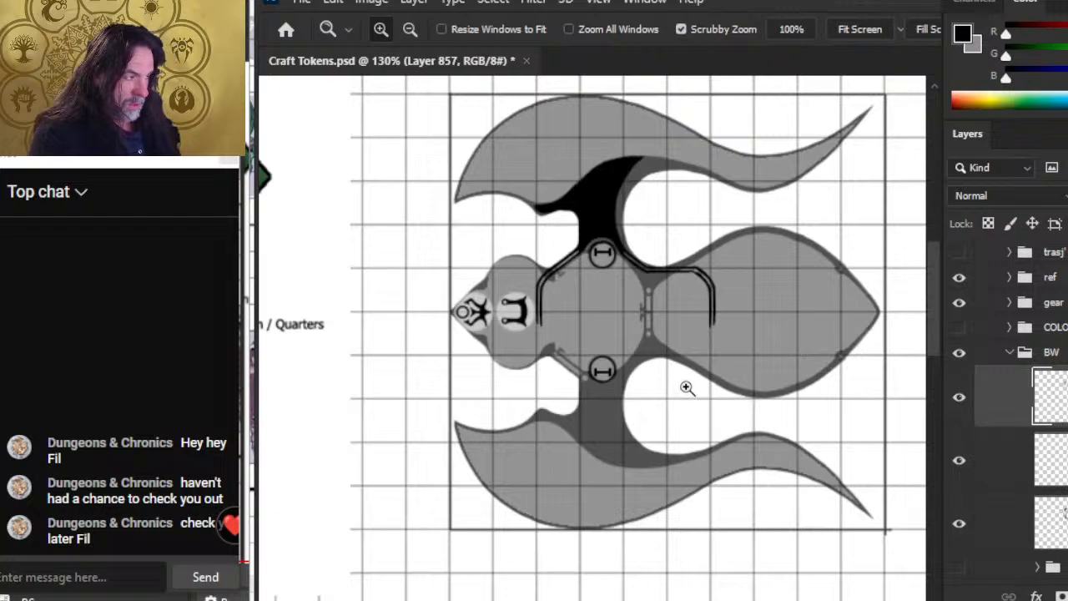
drag(727, 298, 787, 303)
key(l)
mouse_move(597, 307)
mouse_down()
mouse_move(785, 369)
mouse_move(663, 197)
mouse_up()
key(v)
key(Right)
key(Right)
key(Right)
key(Right)
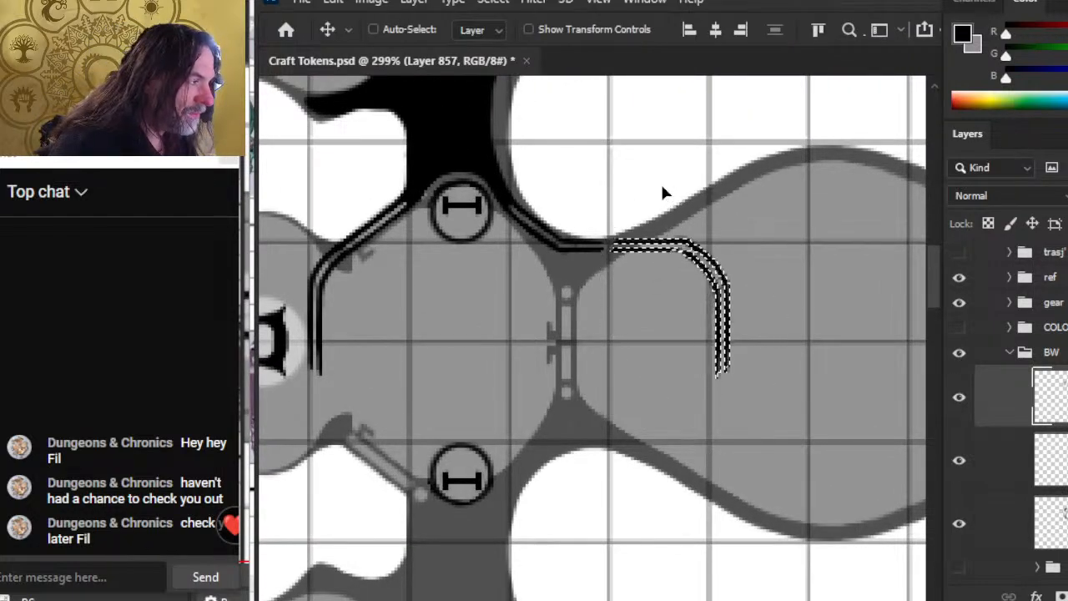
Deselect the wall piece and close the gap in the straight double wall with a 15 px Smudge stroke
key(l)
key(ctrl+d)
key(r)
key([)
key([)
key([)
key([)
key([)
key([)
key([)
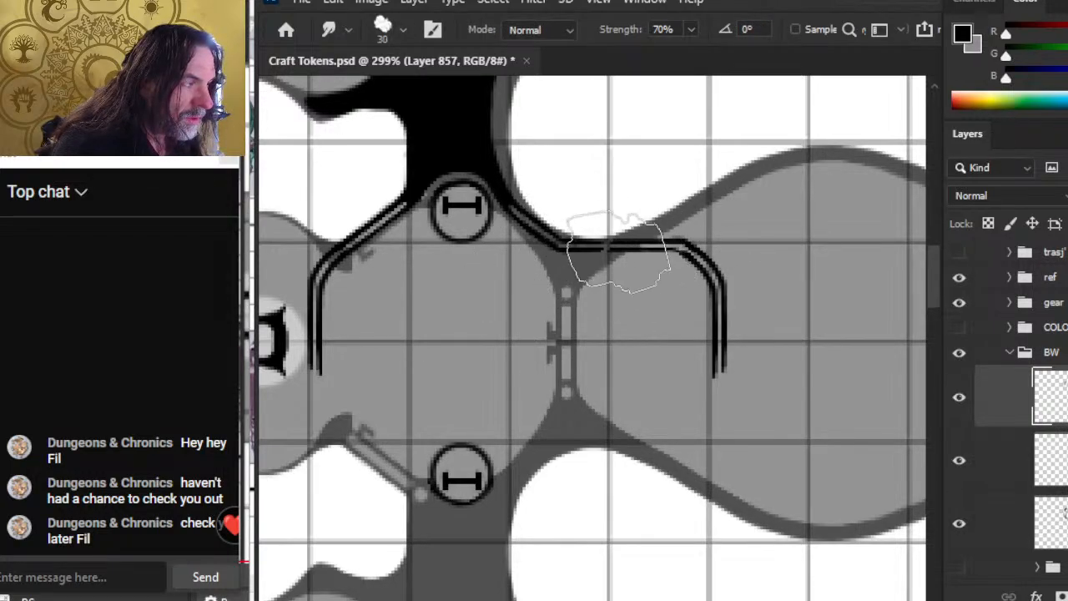
shift+click(643, 242)
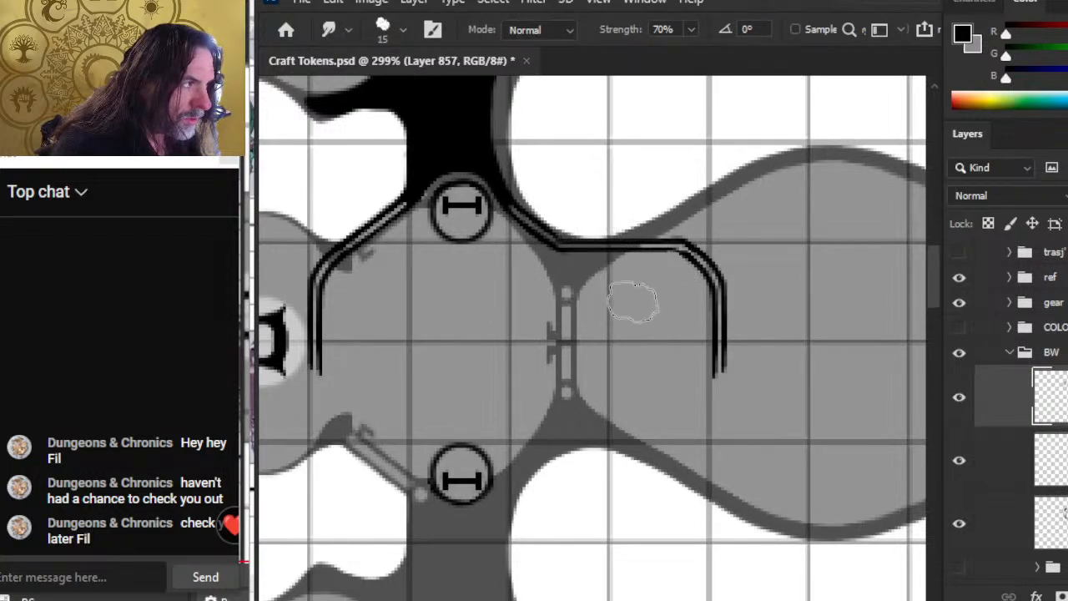
Reshape the inner corner where the diagonal wall meets the straight neck wall with the 1 px brush and eraser
key(e)
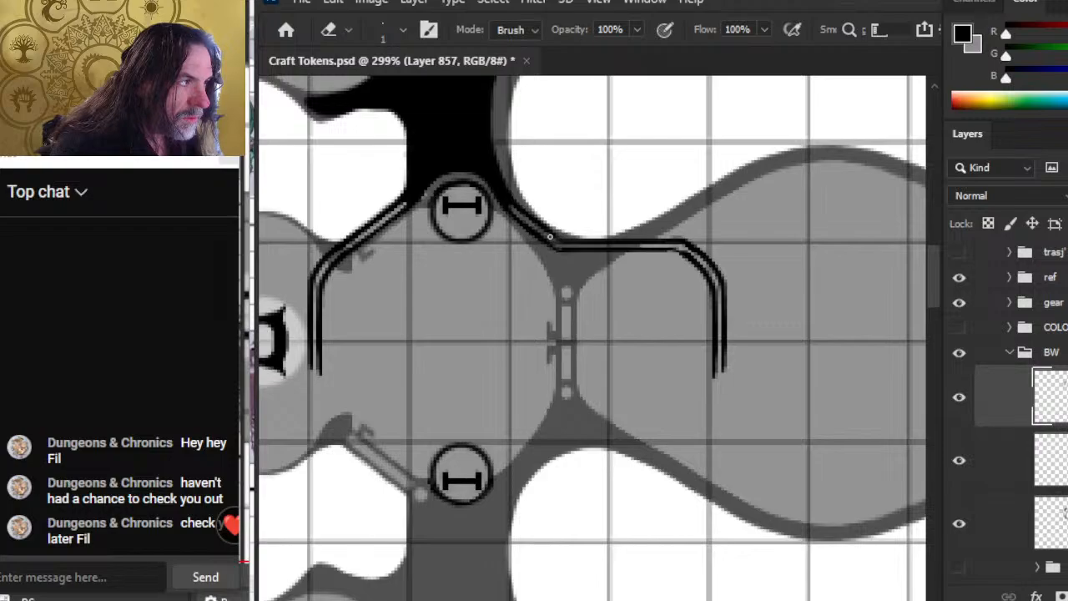
key(b)
key(e)
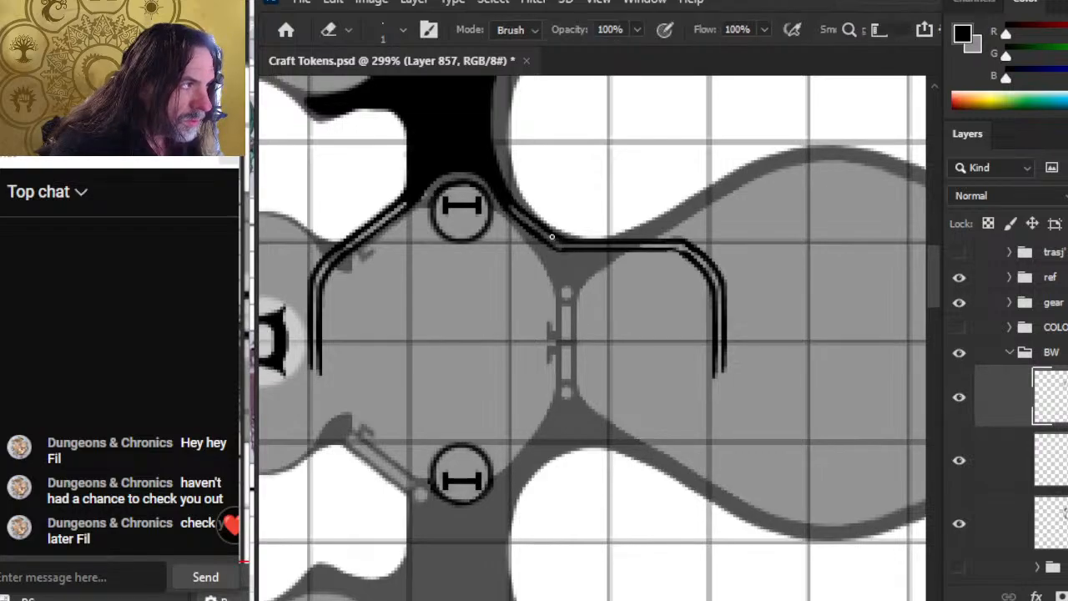
key(b)
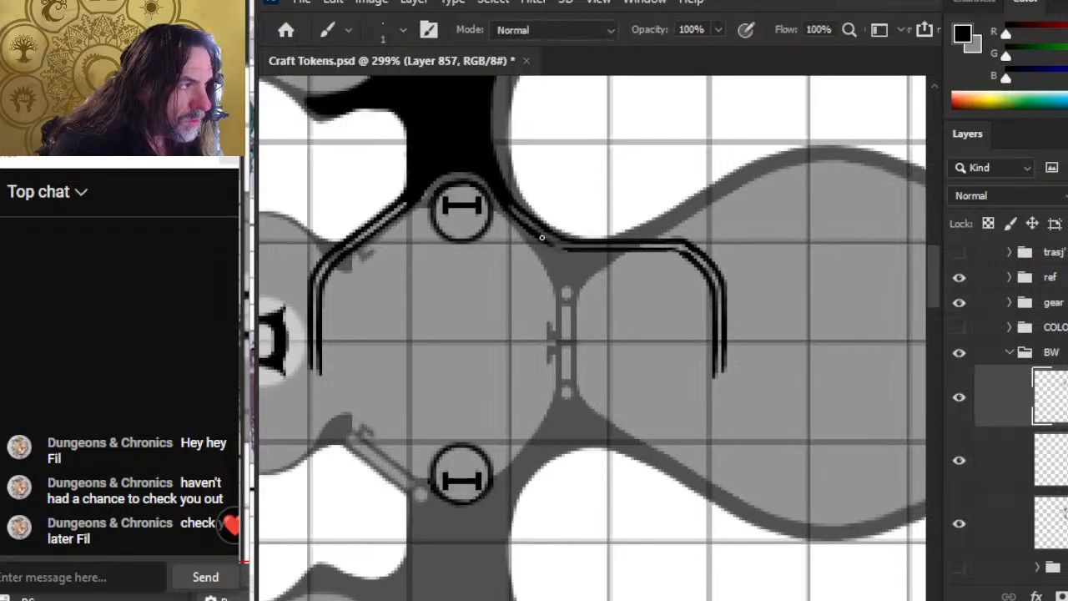
key(e)
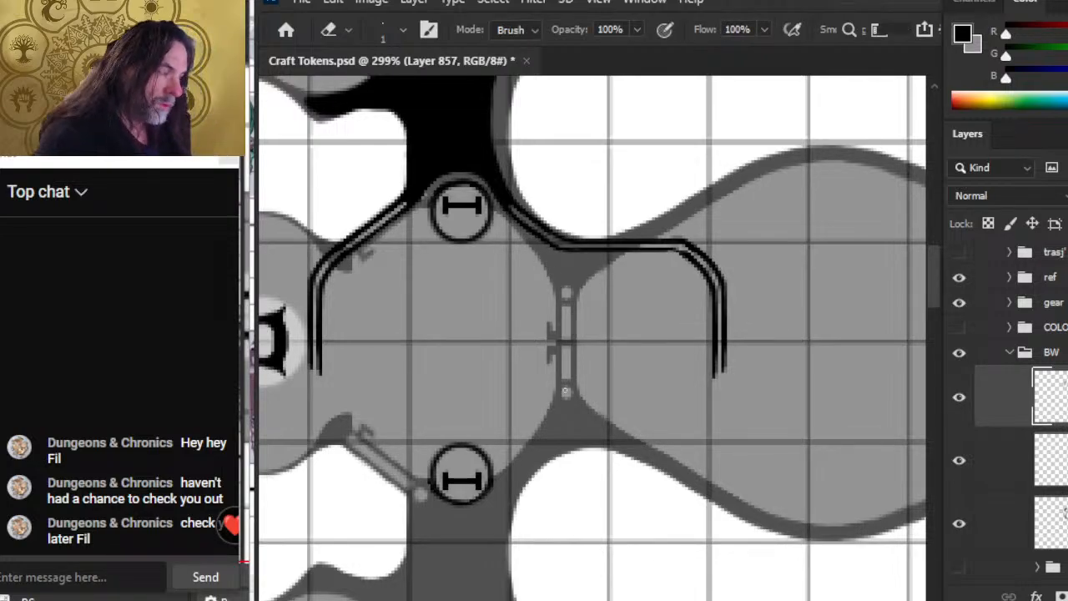
Smooth the inner line at the bend of the aft room's double wall with the 1 px brush and eraser
key(b)
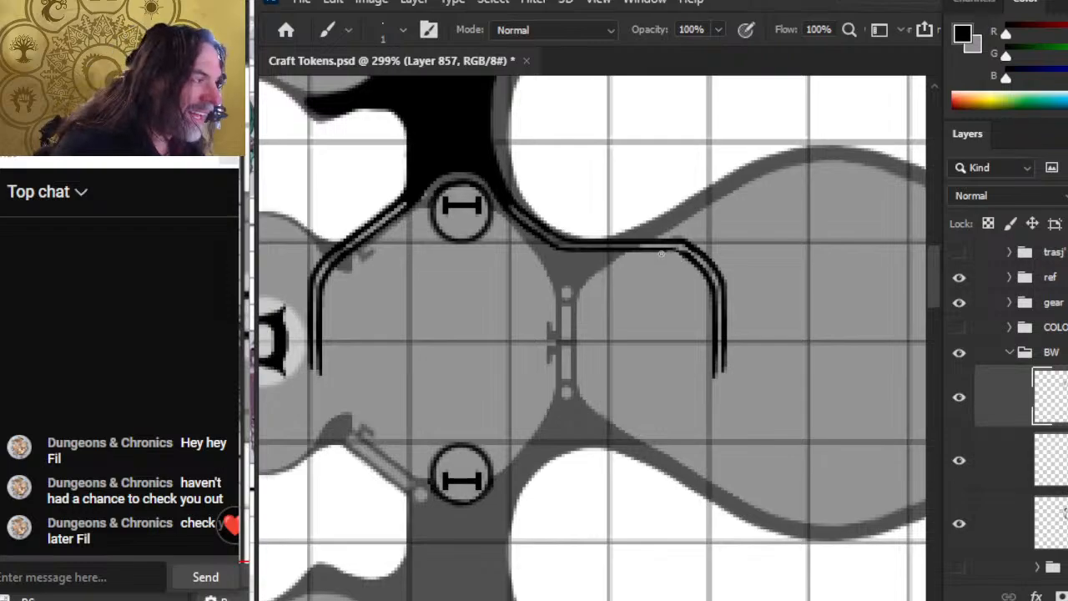
key(e)
key(b)
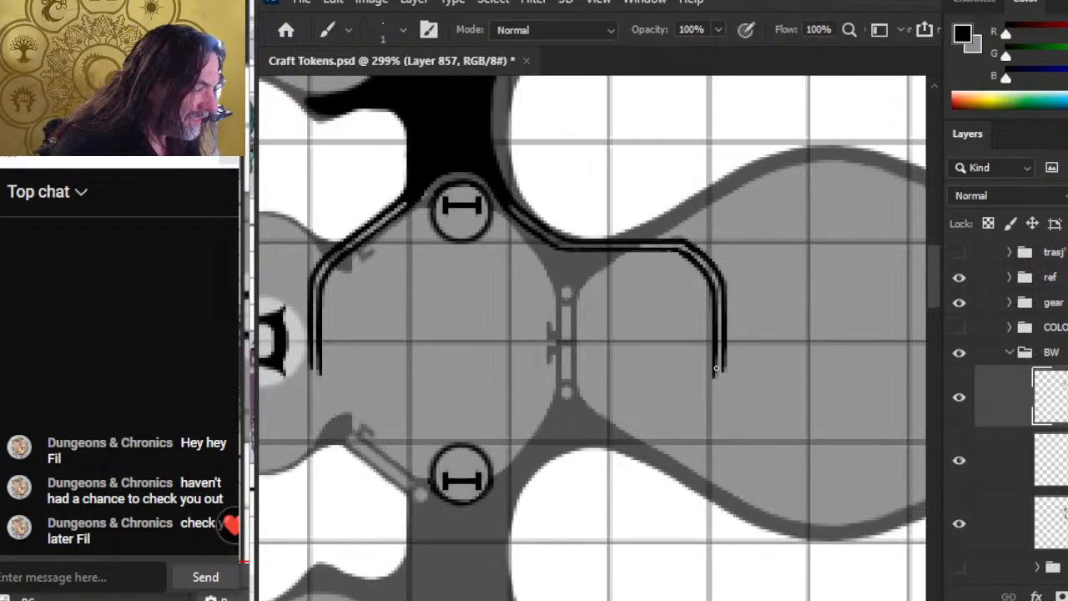
key(z)
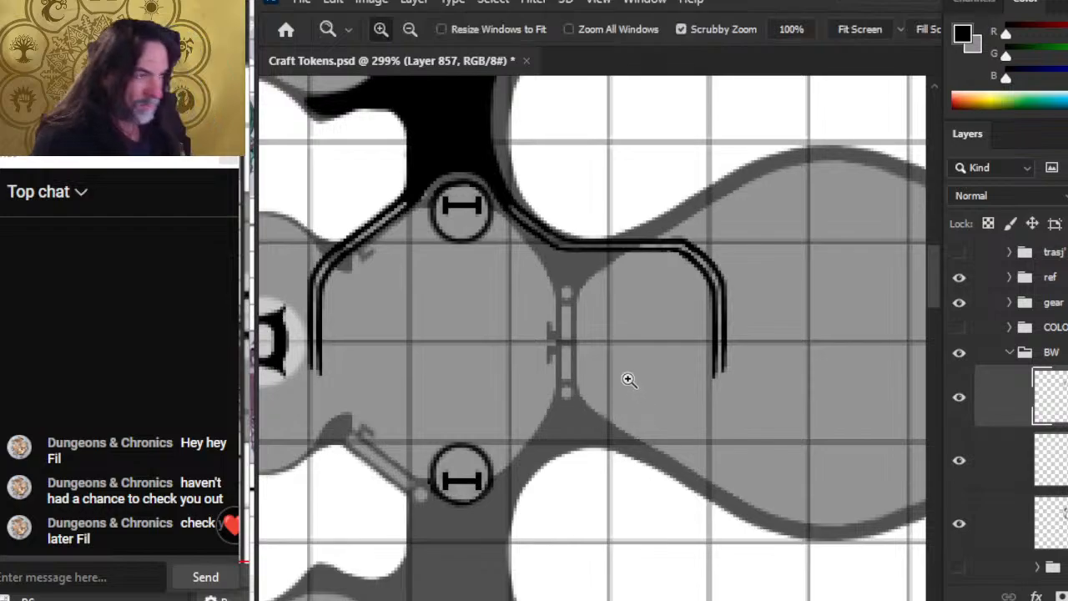
drag(627, 377, 529, 401)
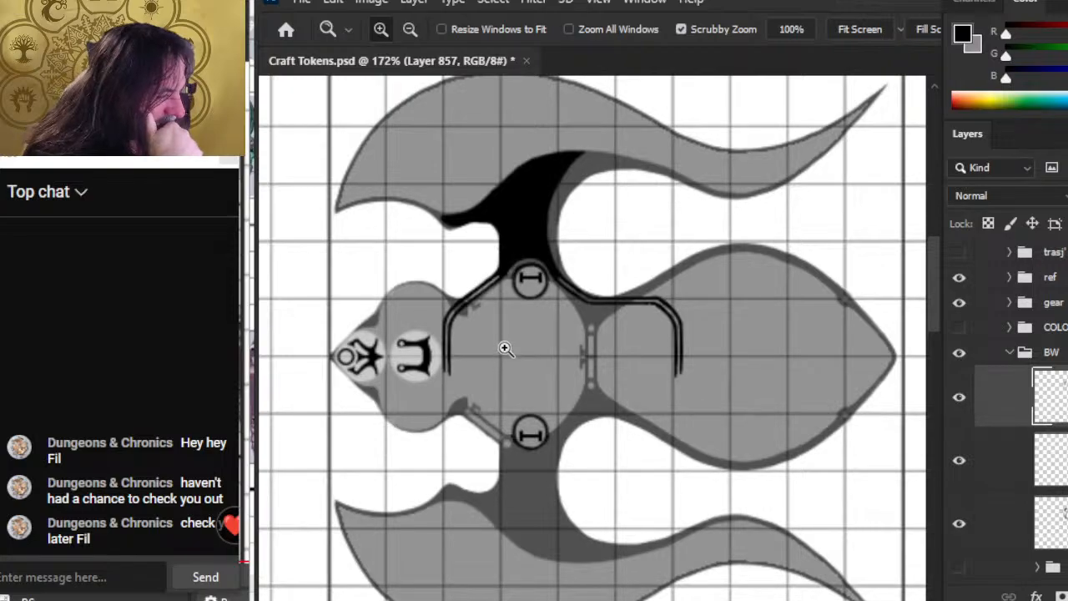
click(519, 322)
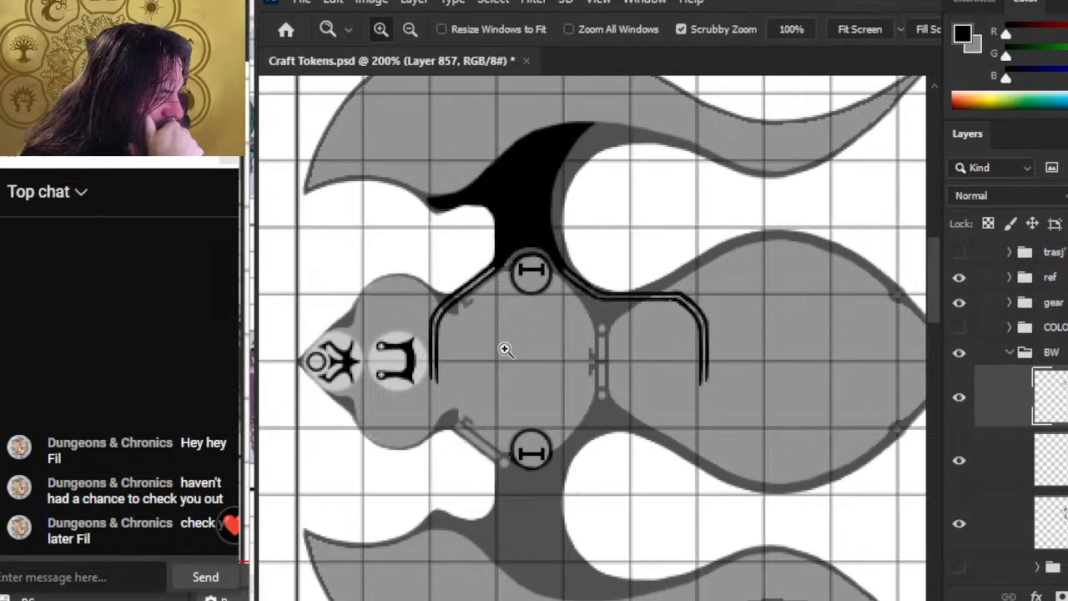
key(l)
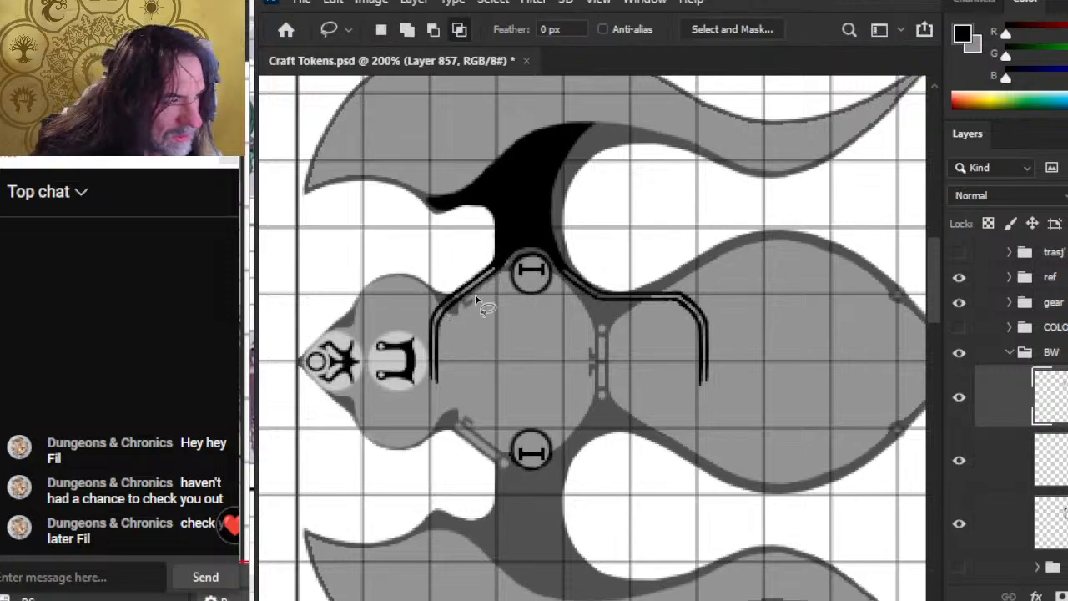
mouse_move(479, 296)
mouse_down()
mouse_move(413, 330)
mouse_move(423, 397)
mouse_move(473, 370)
mouse_move(449, 298)
mouse_up()
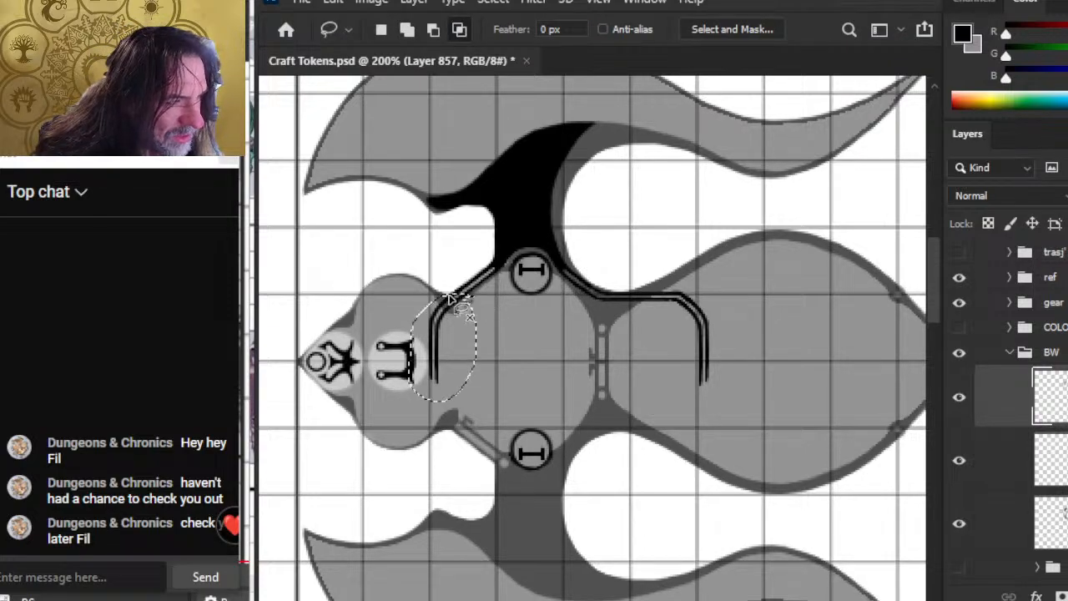
key(v)
key(l)
key(ctrl+d)
Select the forward end of the midship room's double wall on Layer 857, nudge it slightly forward and deselect it
drag(465, 312, 475, 351)
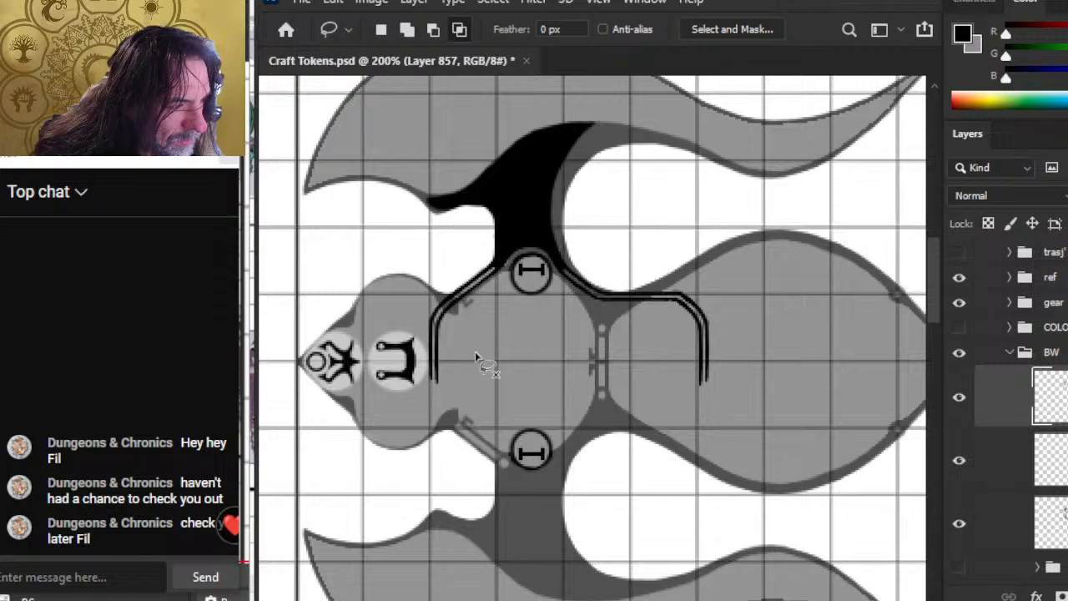
key(v)
key(Left)
key(Left)
key(Left)
key(Left)
key(l)
key(ctrl+d)
Erase the inner line of the forward diagonal wall and join its outer line to the moved forward wall with the 1 px brush
key(z)
click(401, 326)
key(e)
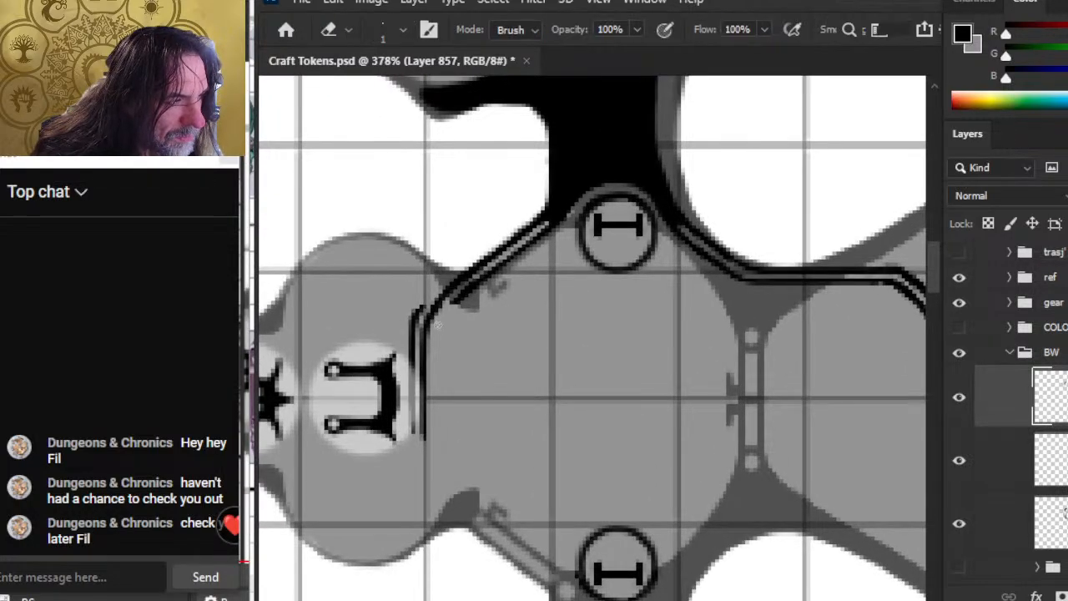
mouse_move(435, 307)
mouse_down()
mouse_move(475, 302)
mouse_move(412, 312)
mouse_move(506, 267)
mouse_move(540, 235)
mouse_move(546, 245)
mouse_up()
key(b)
key(e)
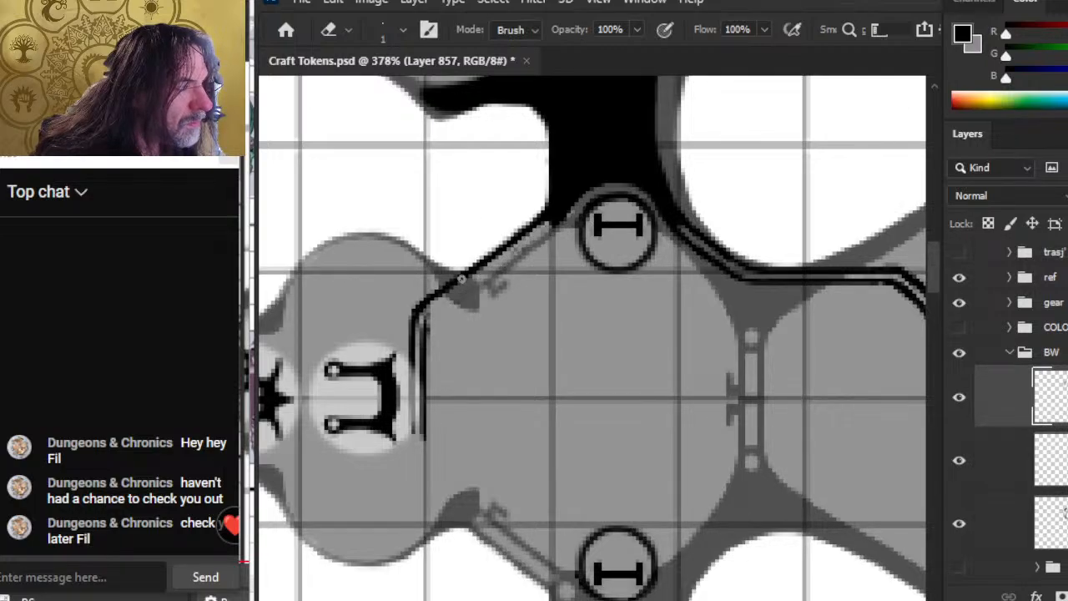
Redraw the inner line of the forward diagonal wall as a straight 1 px brush line from the wing strut to the forward wall corner
key(b)
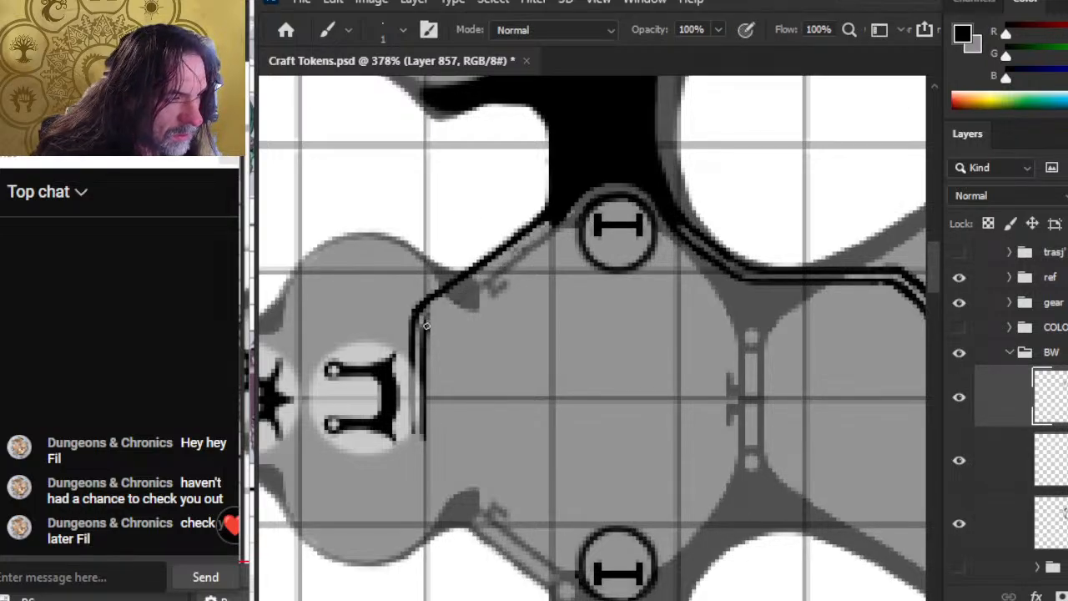
shift+click(558, 221)
shift+click(426, 316)
shift+click(428, 316)
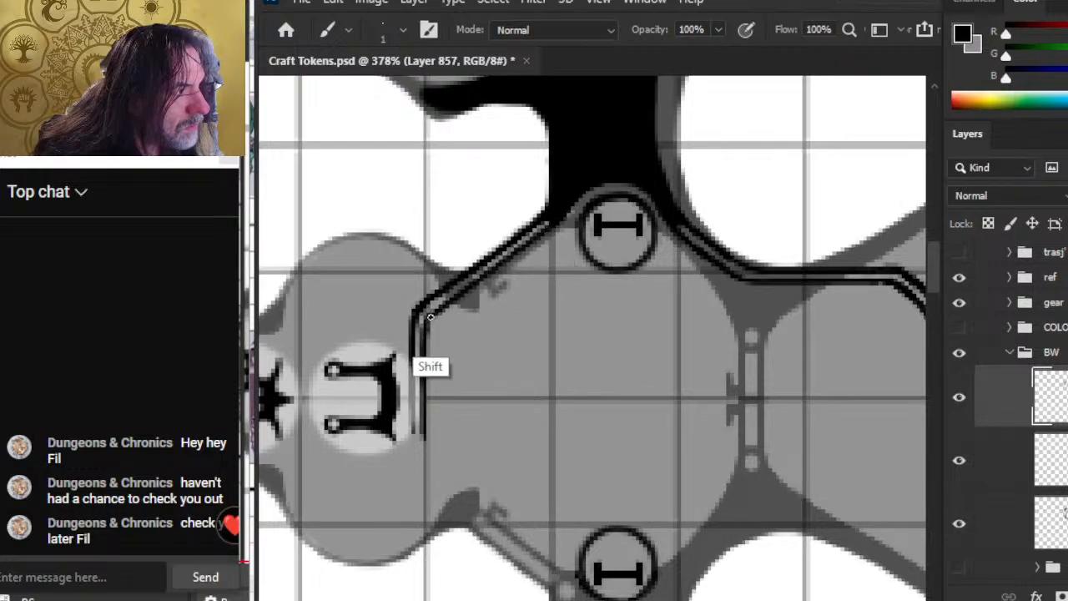
Clean up the forward wall corner and redraw the straight inner line running from it along the forward wall
key(e)
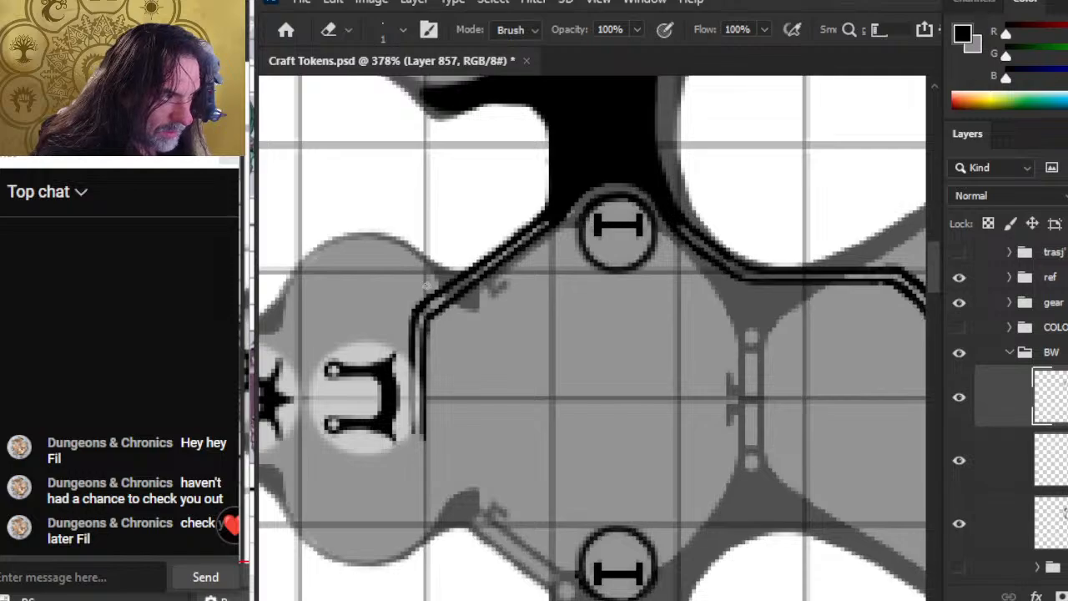
key(b)
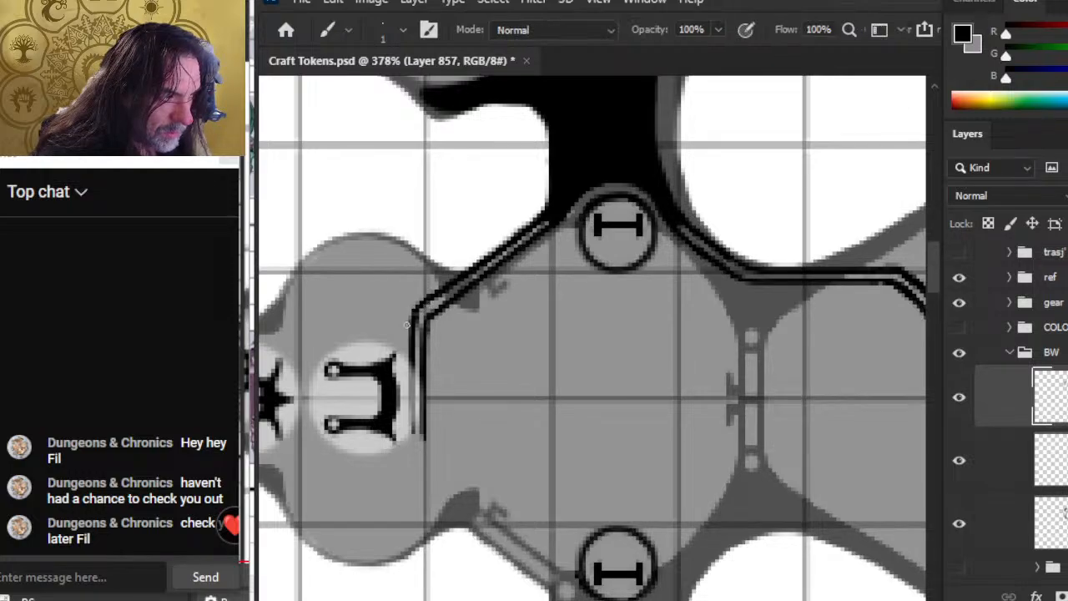
key(e)
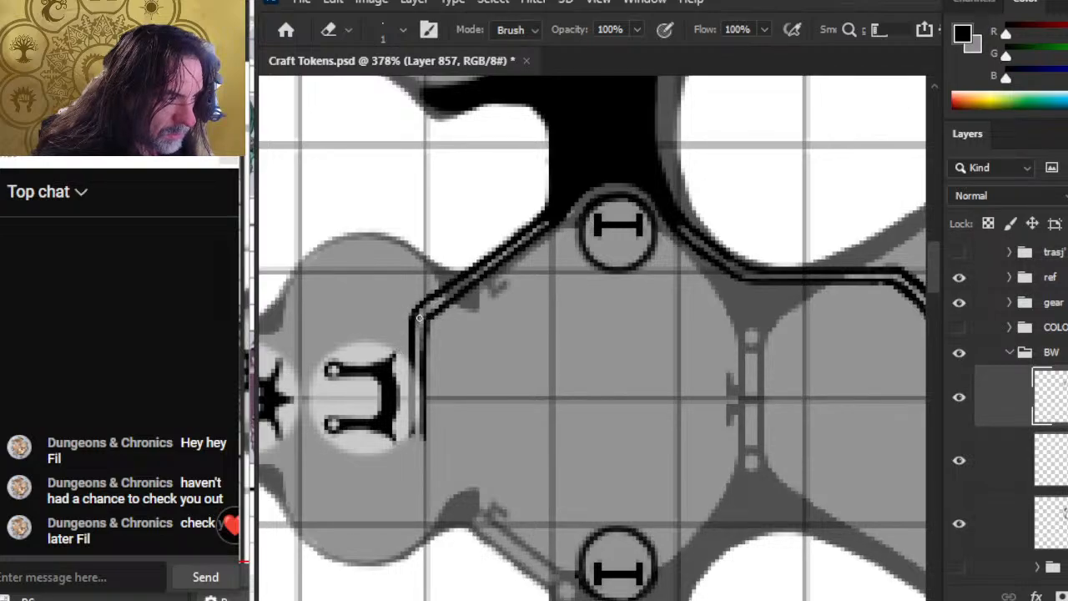
key(b)
drag(426, 322, 426, 455)
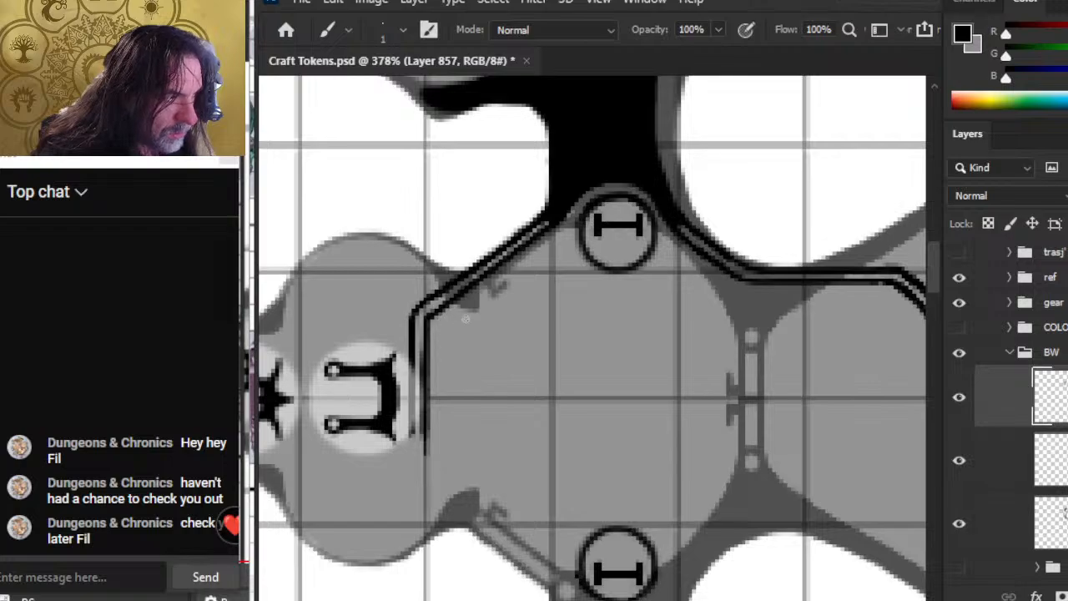
Refine the inner corner between the forward wall and the diagonal wall with the 1 px eraser and brush
key(e)
drag(437, 313, 473, 284)
key(b)
key(e)
key(b)
key(e)
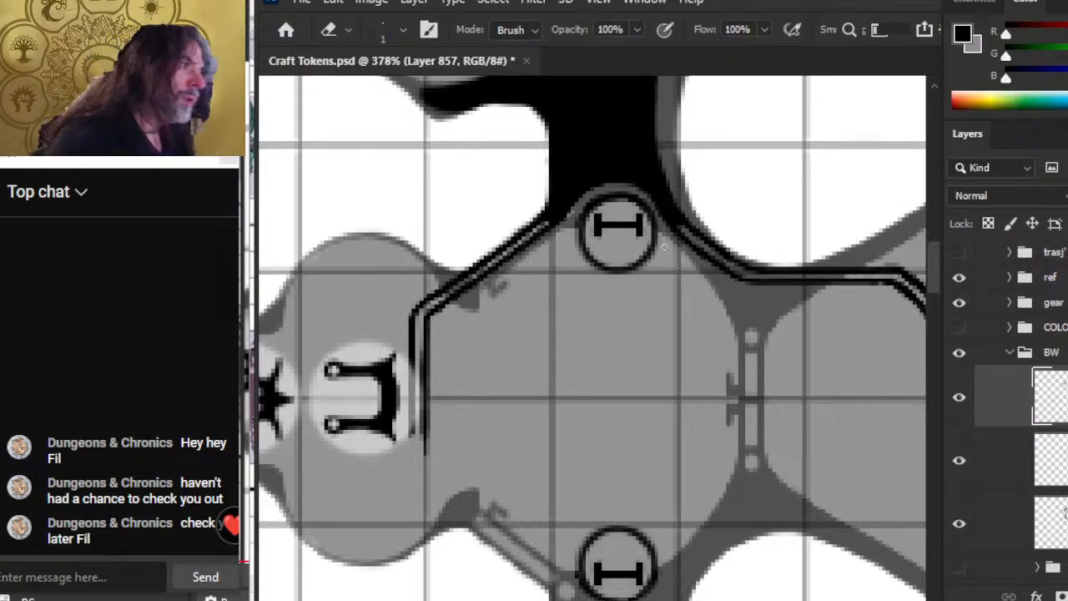
Touch up the aft diagonal double wall where it joins the black wing strut with the 1 px brush and eraser
key(b)
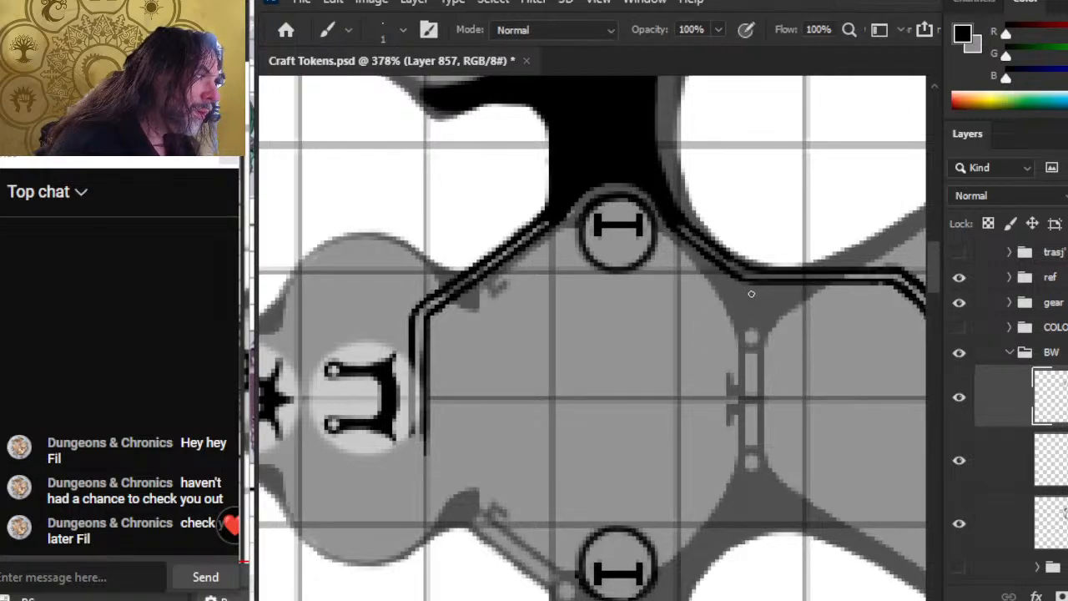
key(e)
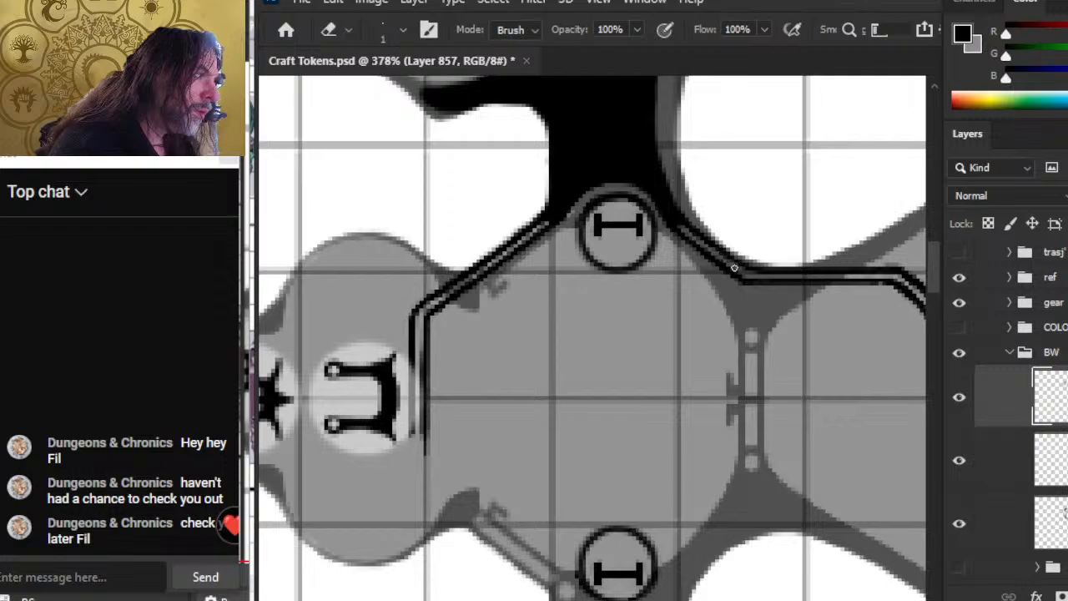
key(b)
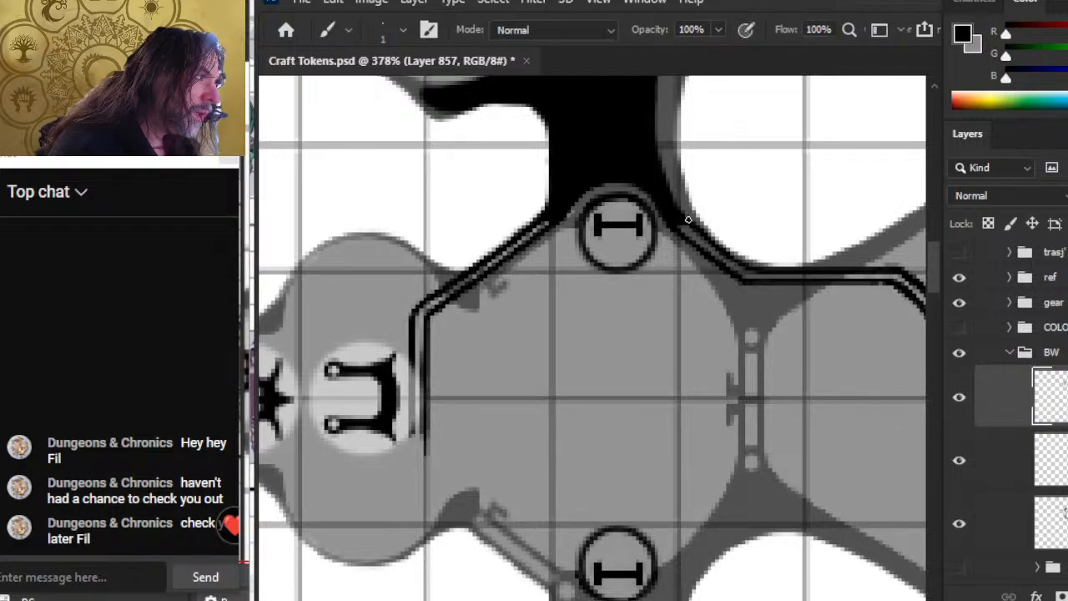
key(e)
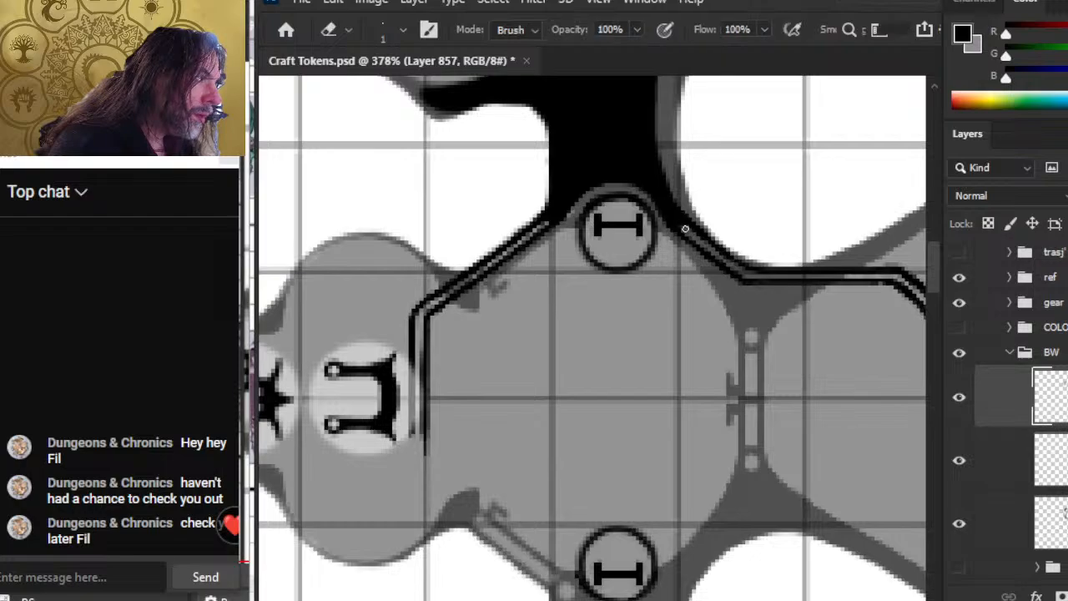
key(b)
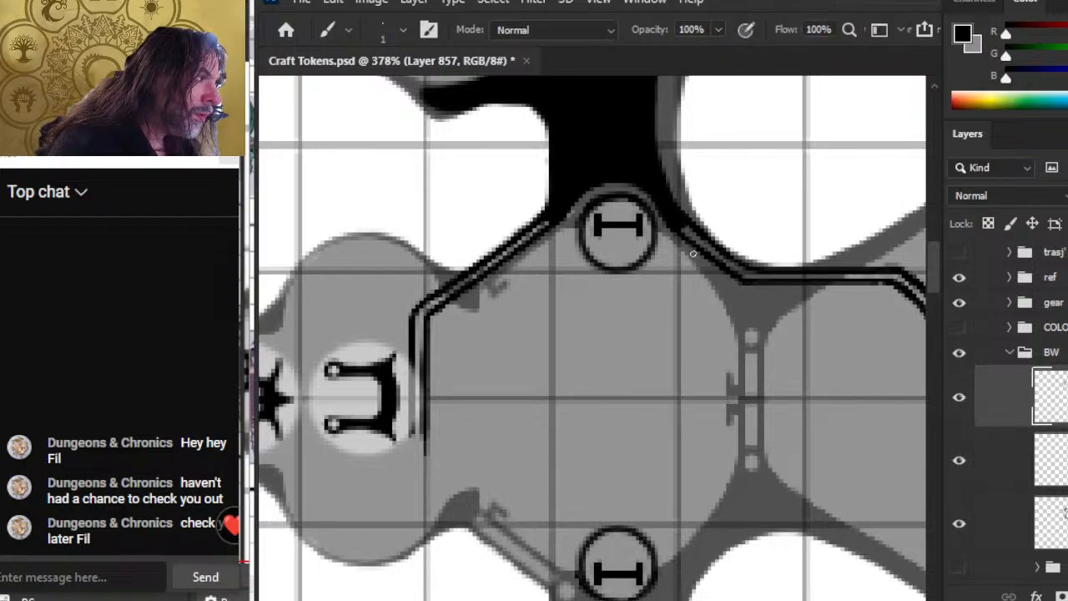
key(e)
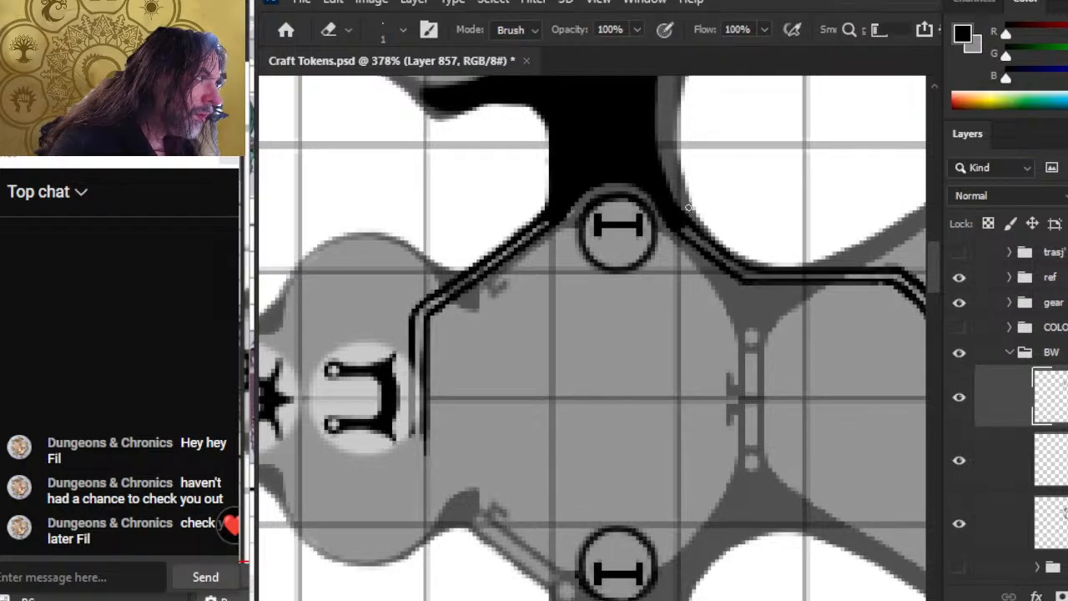
key(b)
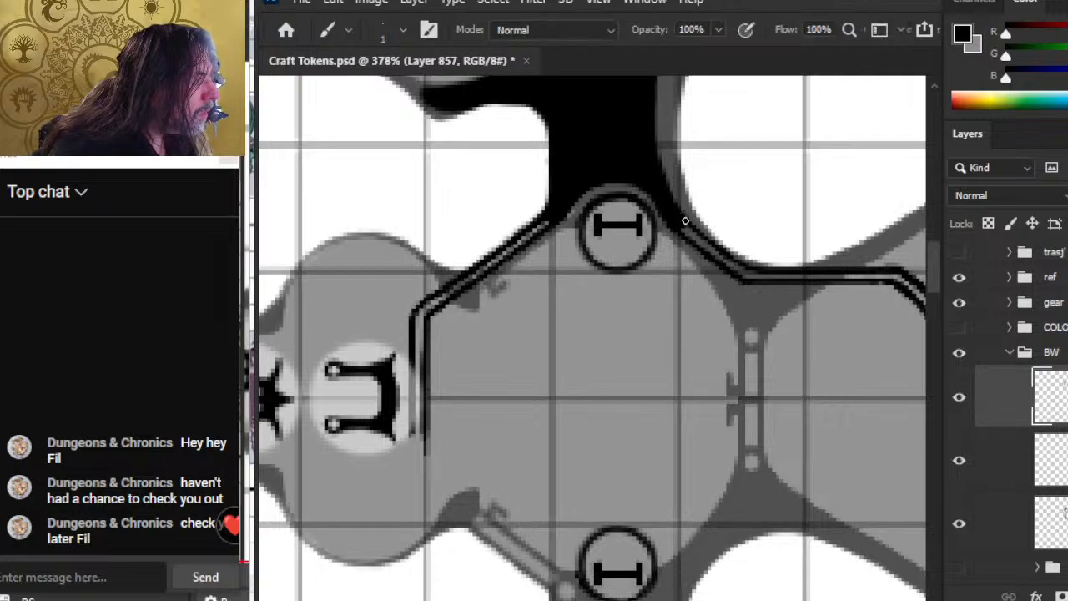
key(e)
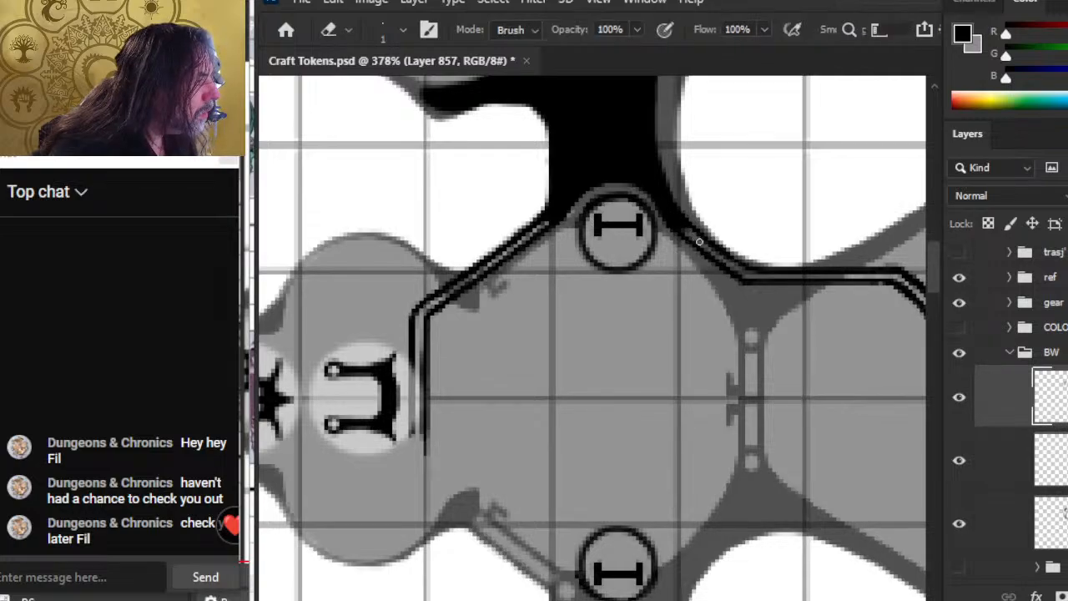
key(b)
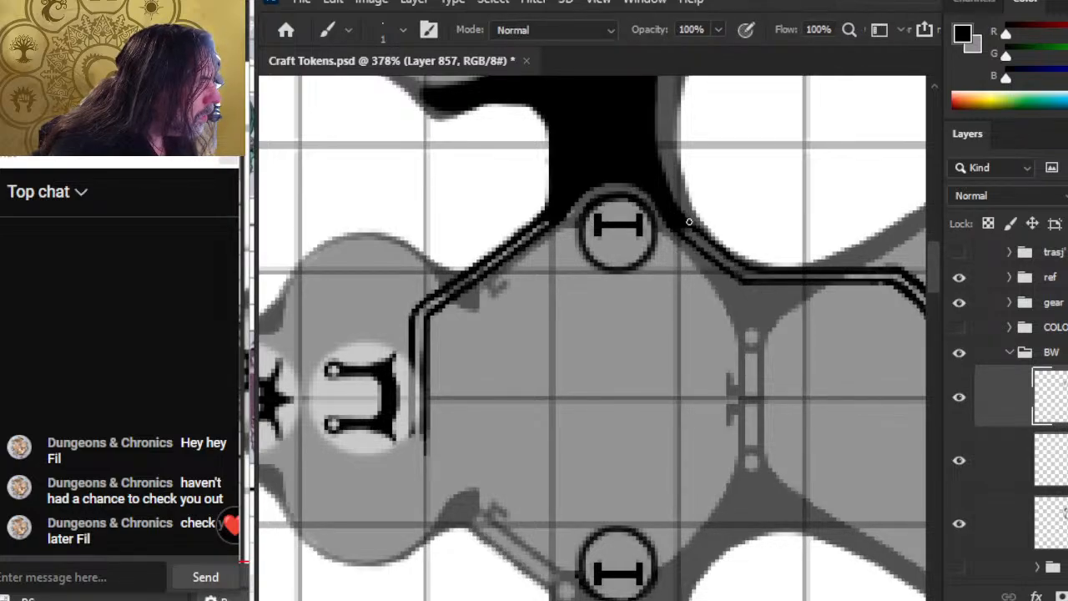
Reshape the bend where the aft diagonal wall meets the straight neck wall with the 1 px eraser and brush
key(e)
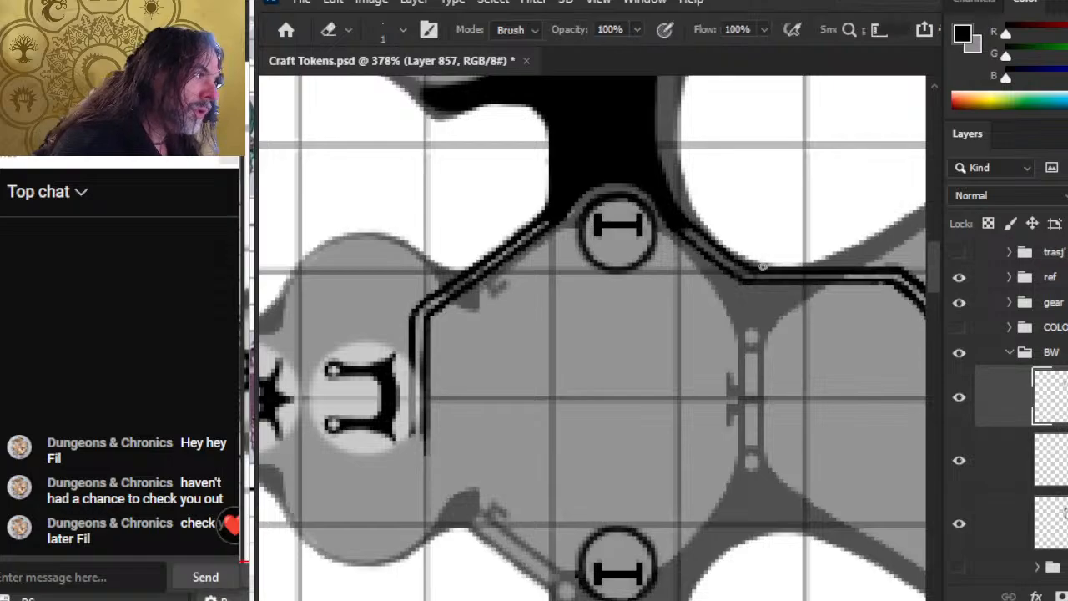
key(b)
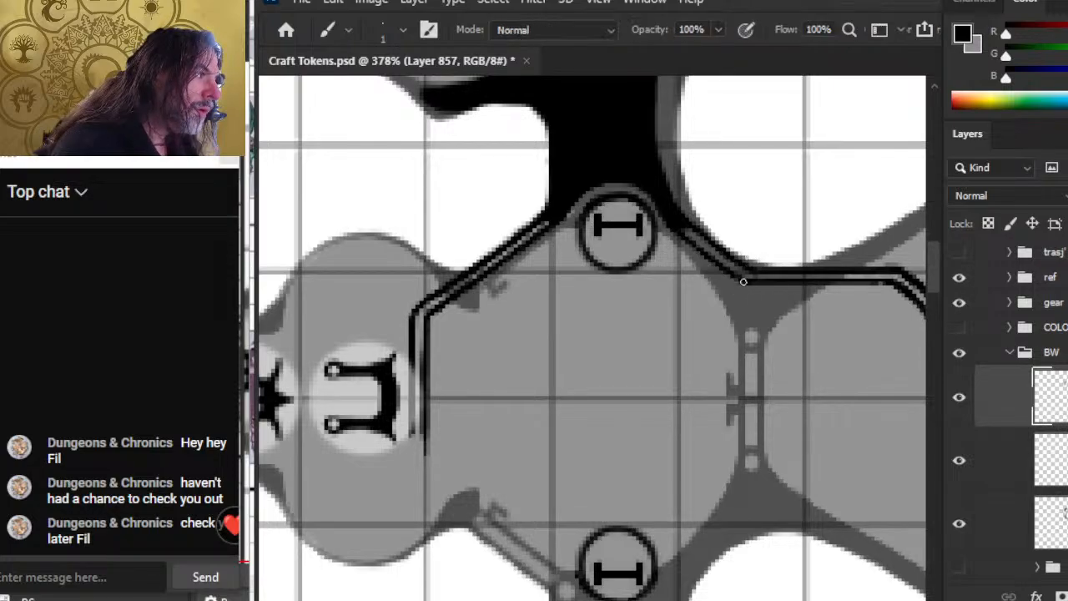
key(e)
Rework the thick joint between the wing strut and the aft diagonal wall's lines with the 1 px brush and eraser
key(b)
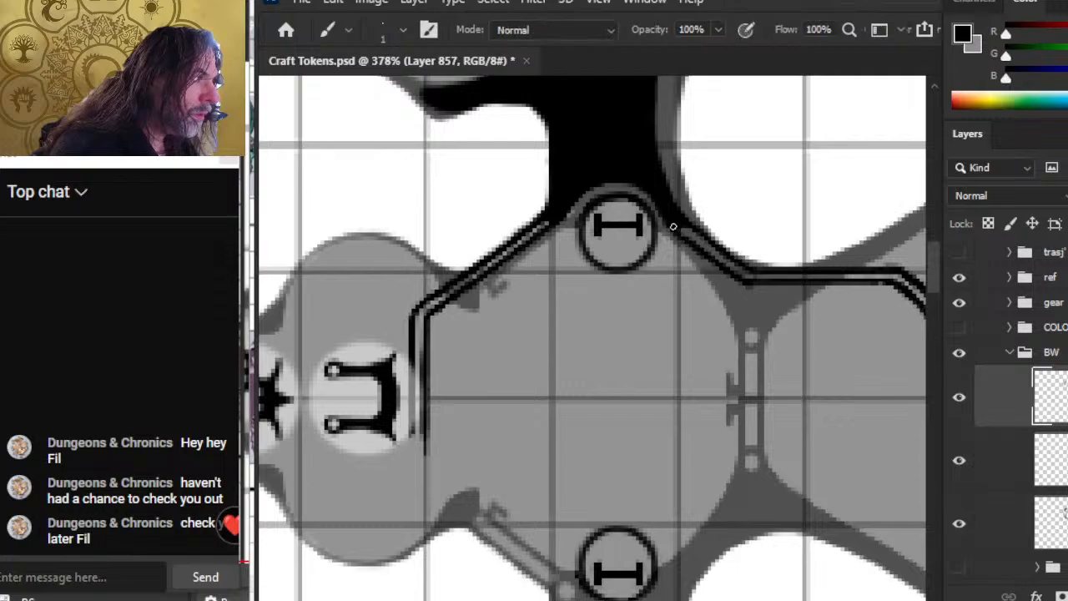
key(e)
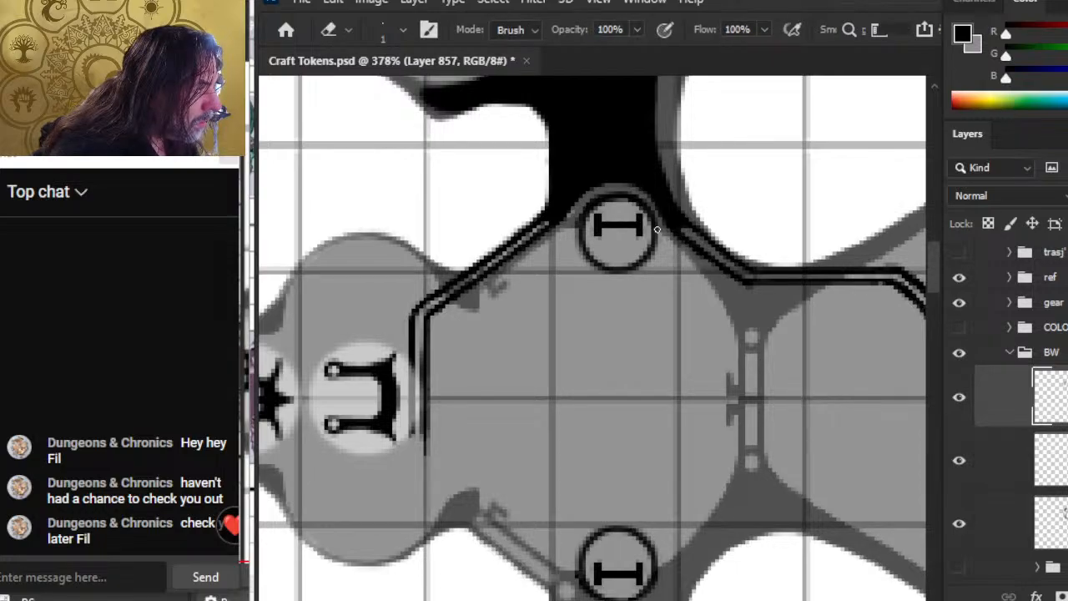
key(b)
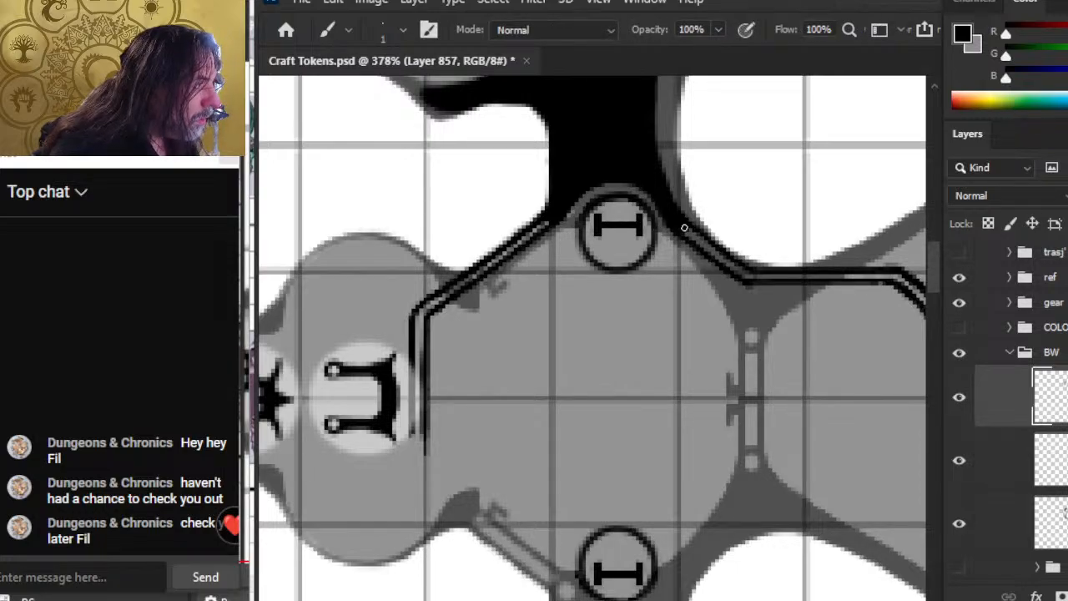
key(e)
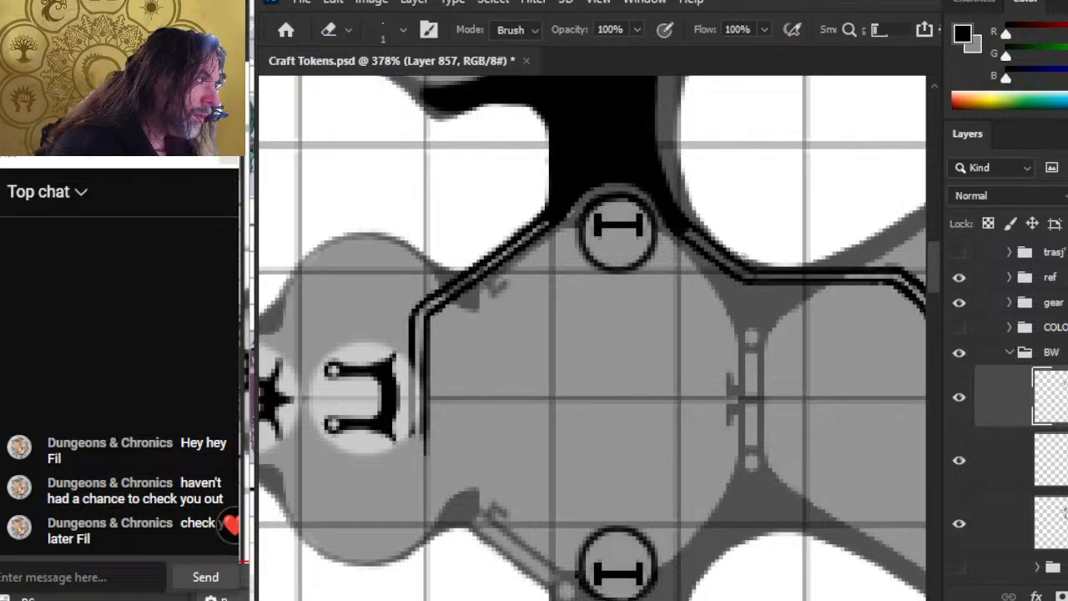
key(b)
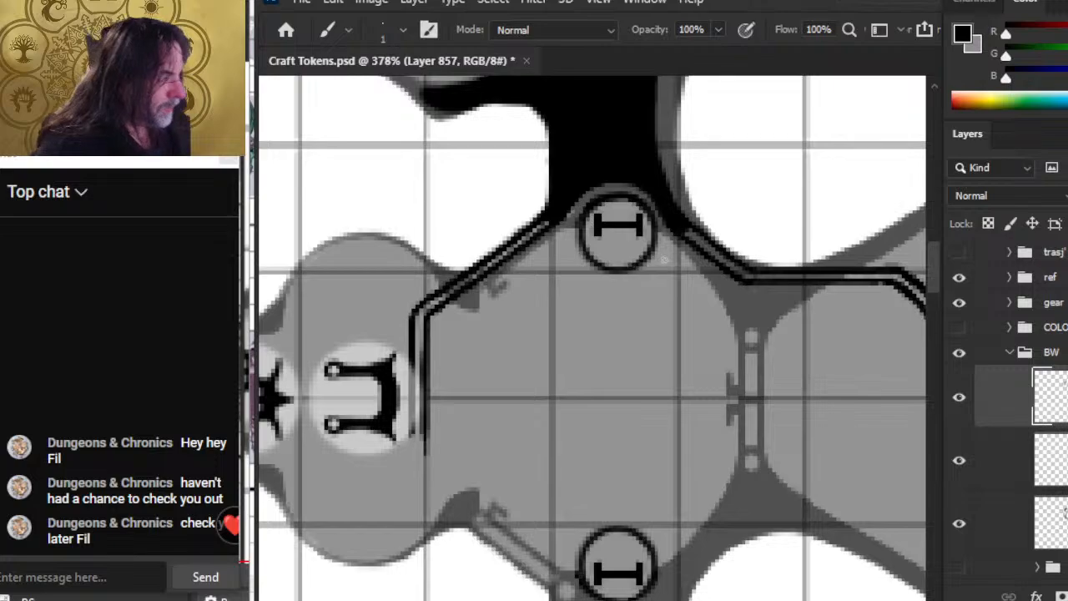
key(e)
Copy the forward diagonal double wall, including its corner and strut joint, and clear the selection
key(l)
mouse_move(472, 247)
mouse_down()
mouse_move(392, 310)
mouse_move(477, 251)
mouse_up()
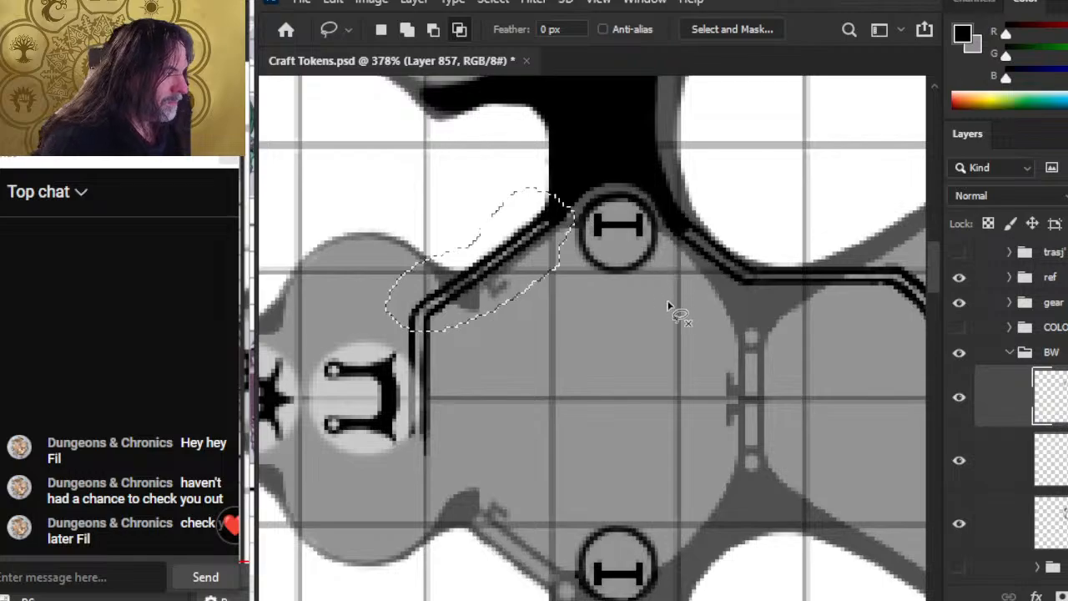
key(ctrl+d)
Erase the aft diagonal double wall between the wing strut and the straight neck wall with a 3 px eraser
key(e)
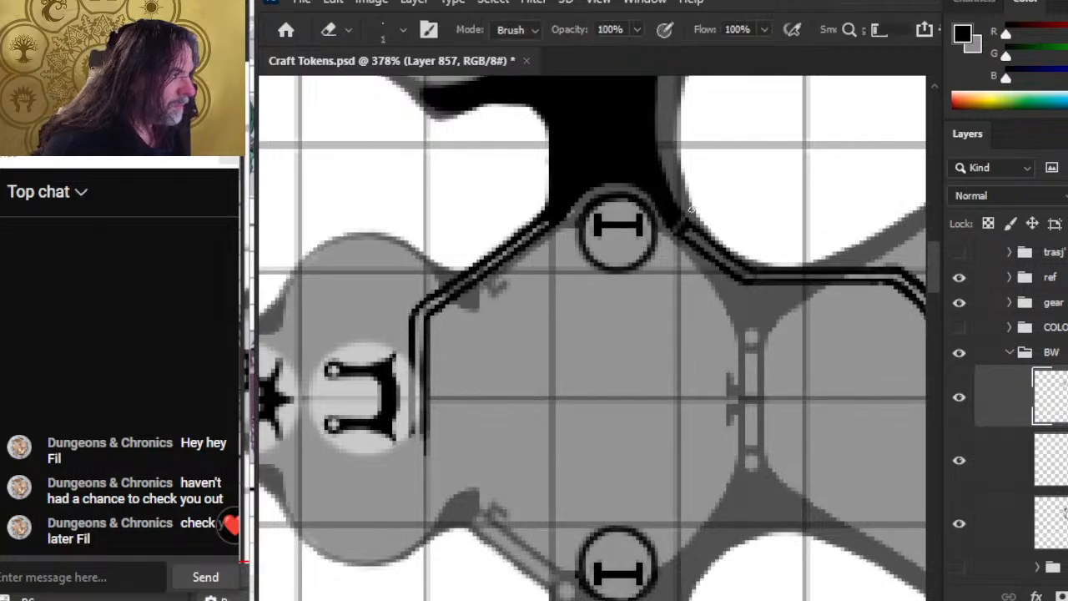
key(bracketright)
mouse_move(685, 213)
mouse_down()
mouse_move(671, 225)
mouse_move(751, 278)
mouse_up()
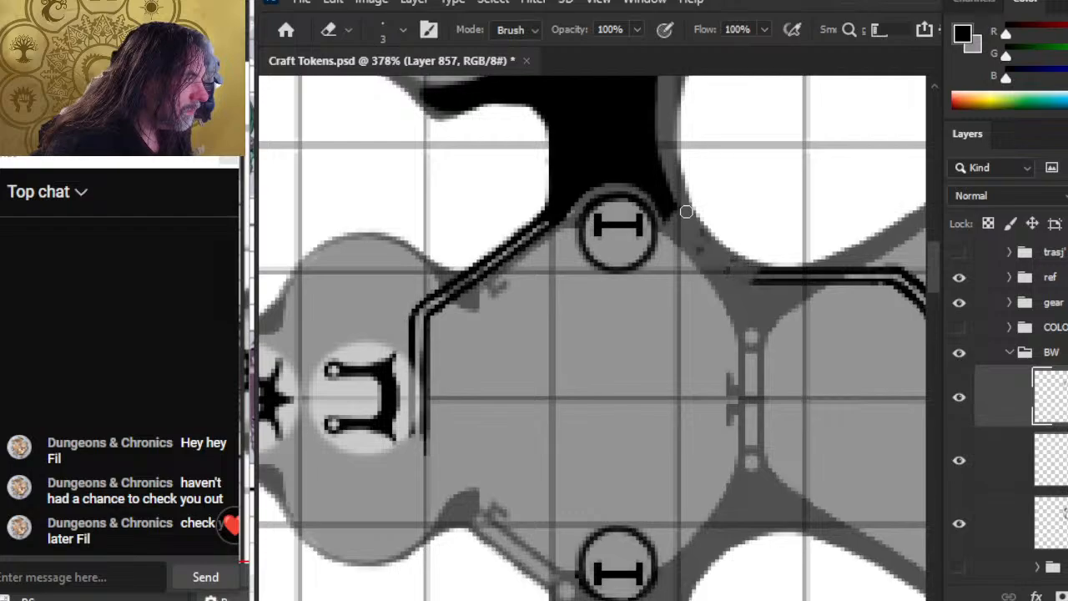
Paste the copied diagonal double wall, flip it horizontally and fit it between the upper wing strut and the aft neck wall
key(ctrl+v)
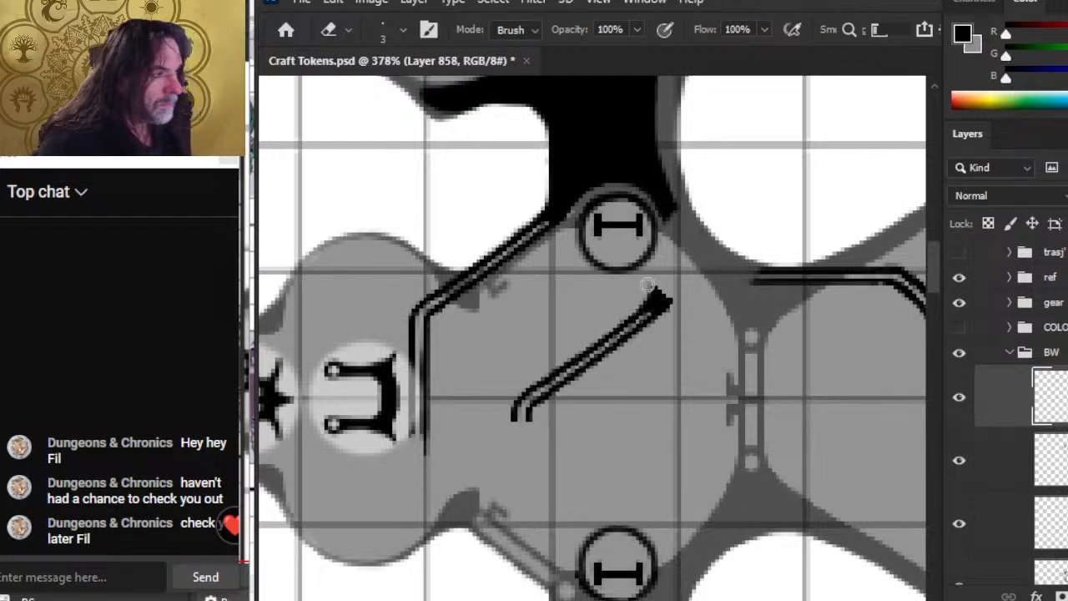
key(l)
right_click(663, 307)
click(799, 491)
right_click(730, 368)
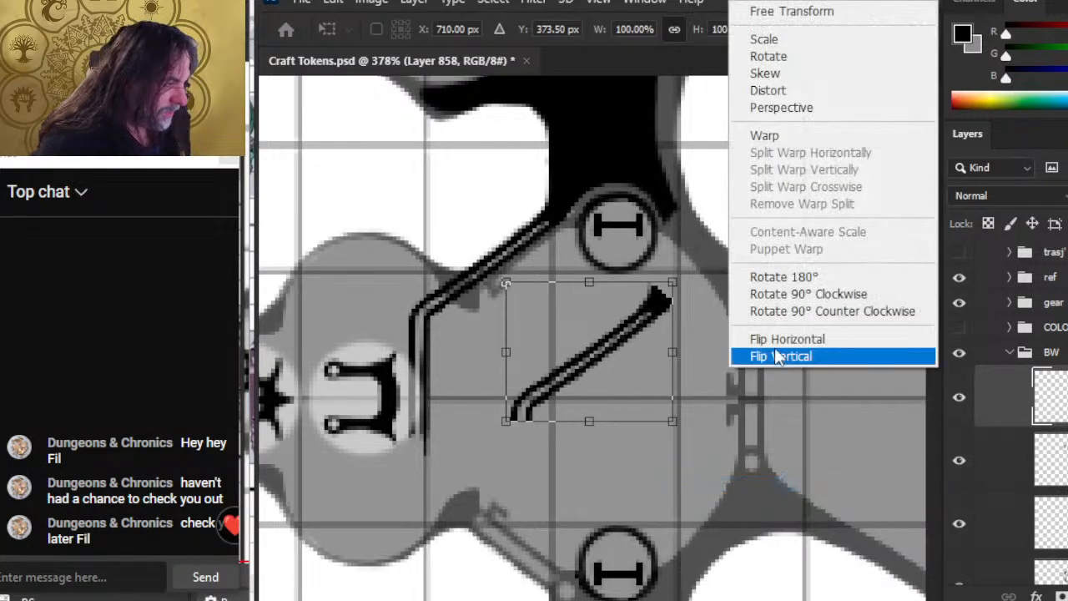
click(792, 339)
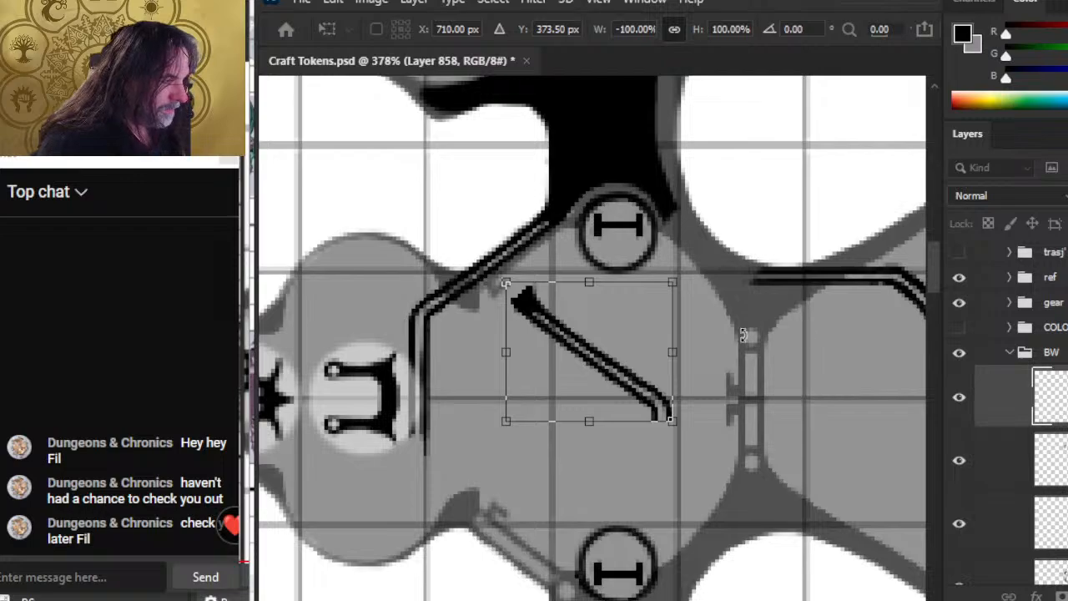
key(Return)
key(v)
drag(702, 391, 833, 306)
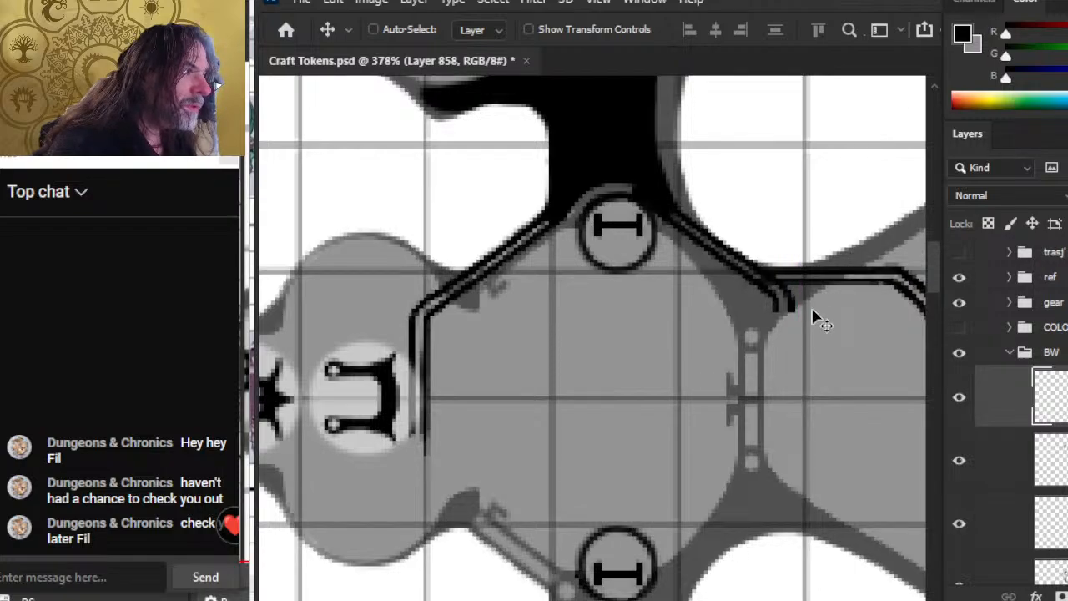
key(Up)
Erase the pasted wall's surplus bend at the neck wall with the 3 px eraser and merge the piece into the wall layer
key(e)
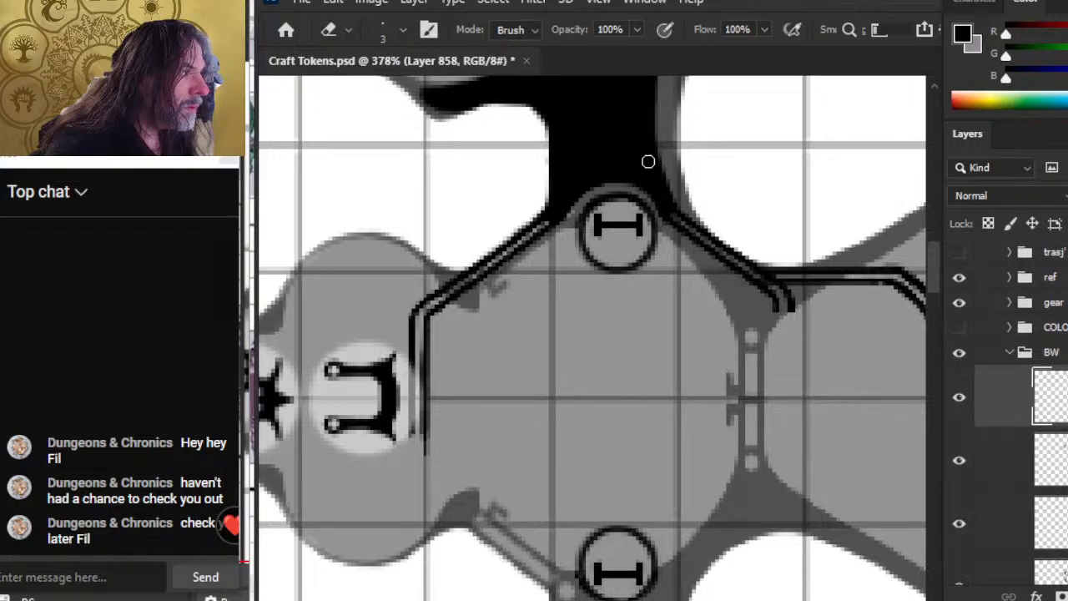
key(alt+bracketleft)
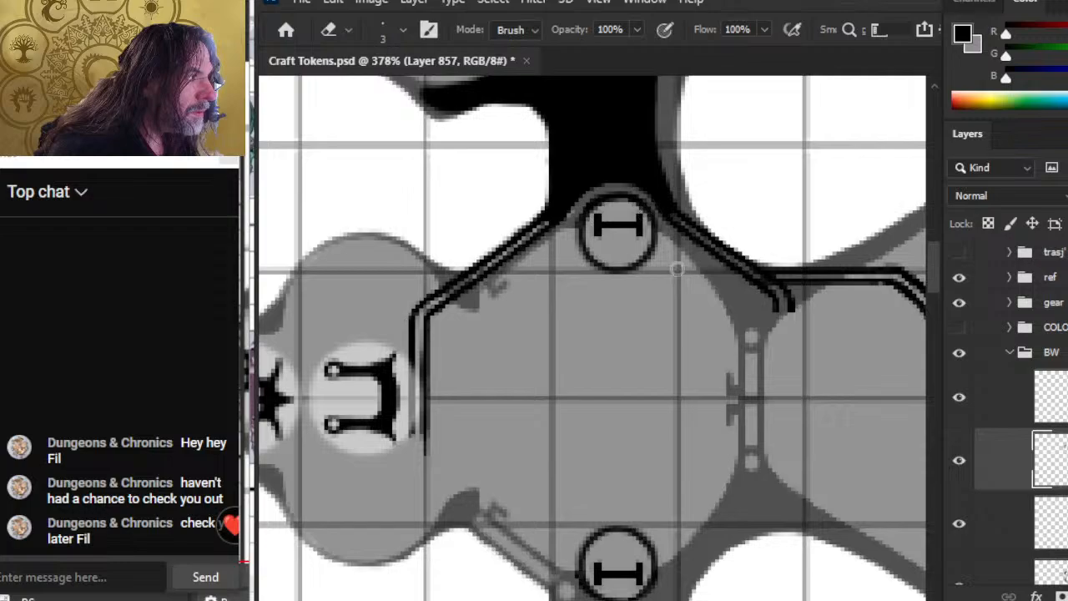
key(alt+bracketright)
mouse_move(788, 295)
mouse_down()
mouse_move(776, 308)
mouse_move(766, 287)
mouse_up()
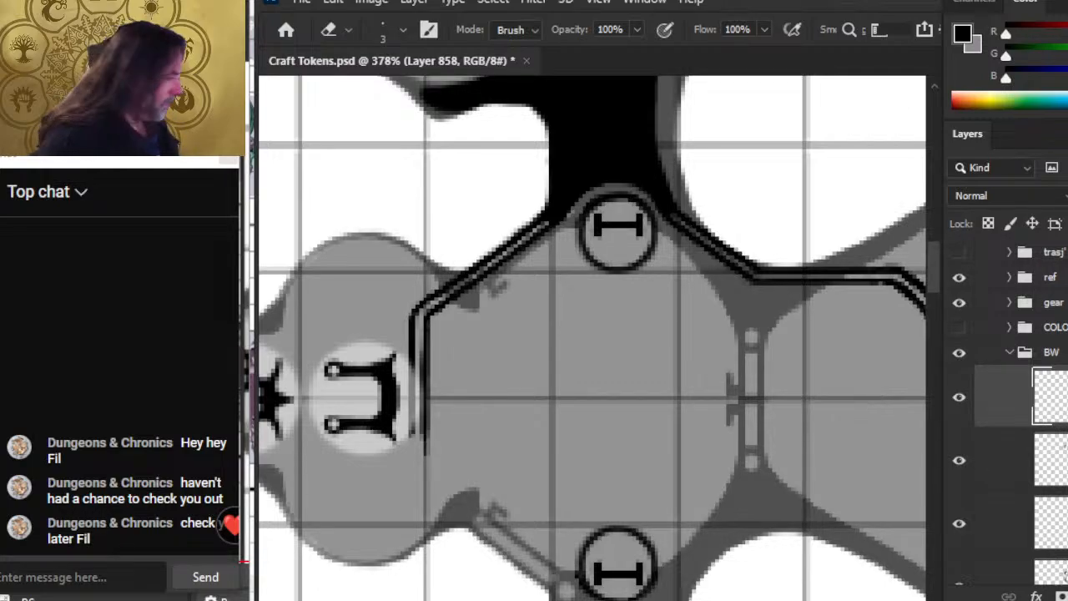
right_click(1002, 398)
click(965, 515)
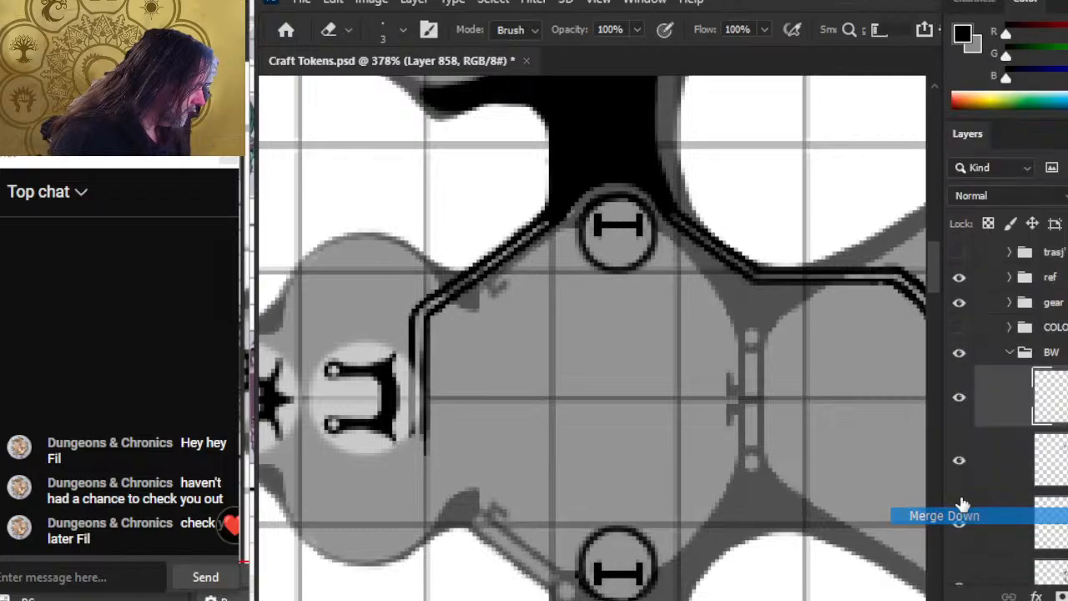
Duplicate the layer with the upper strut and walls and flip the copy vertically
key(z)
drag(821, 384, 728, 359)
drag(777, 417, 684, 328)
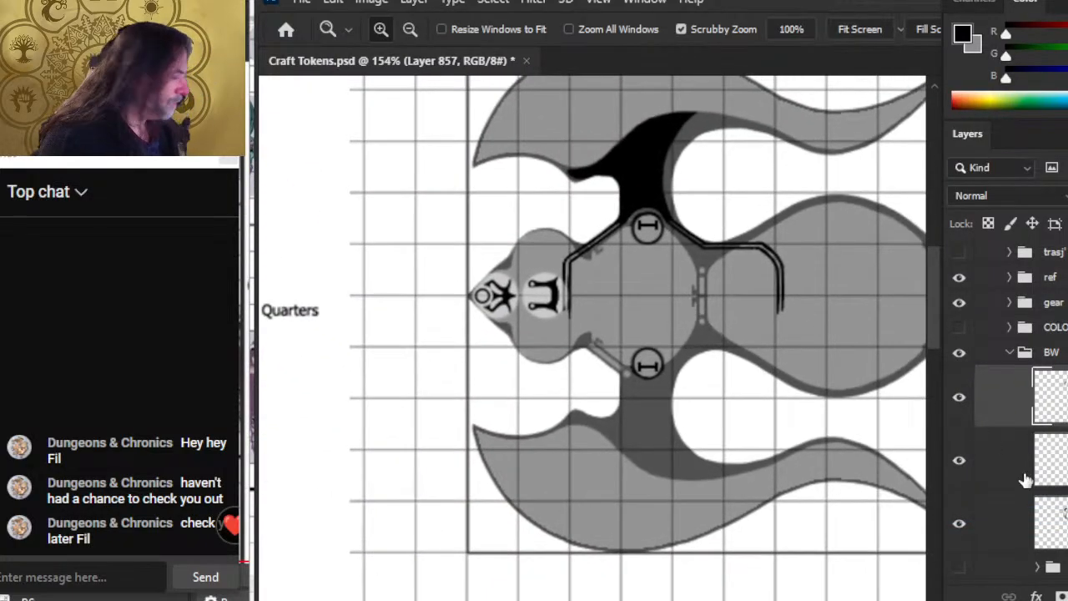
right_click(1011, 465)
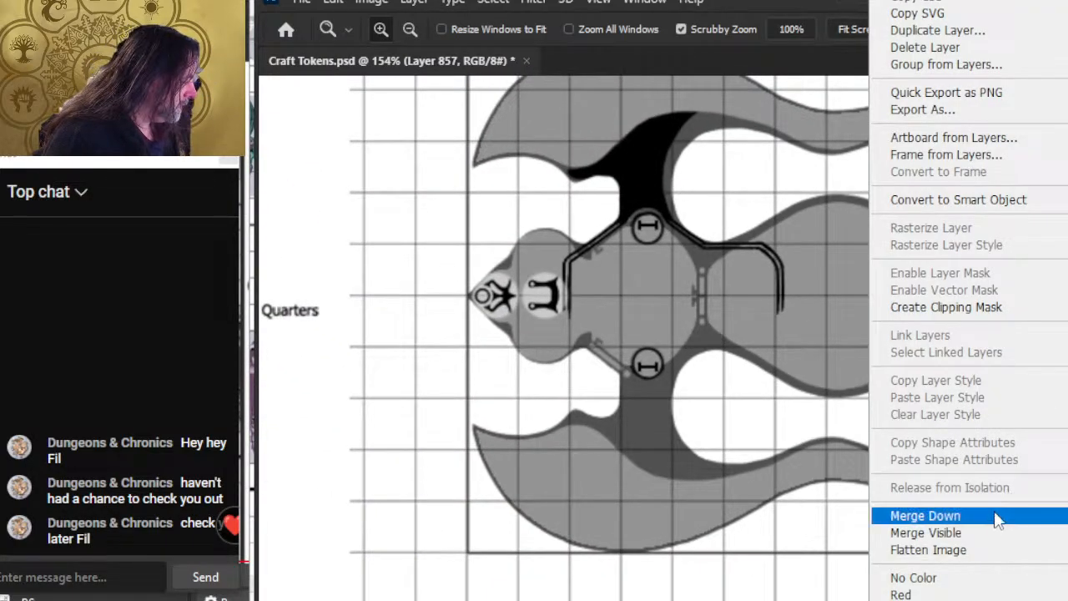
click(1005, 31)
key(Return)
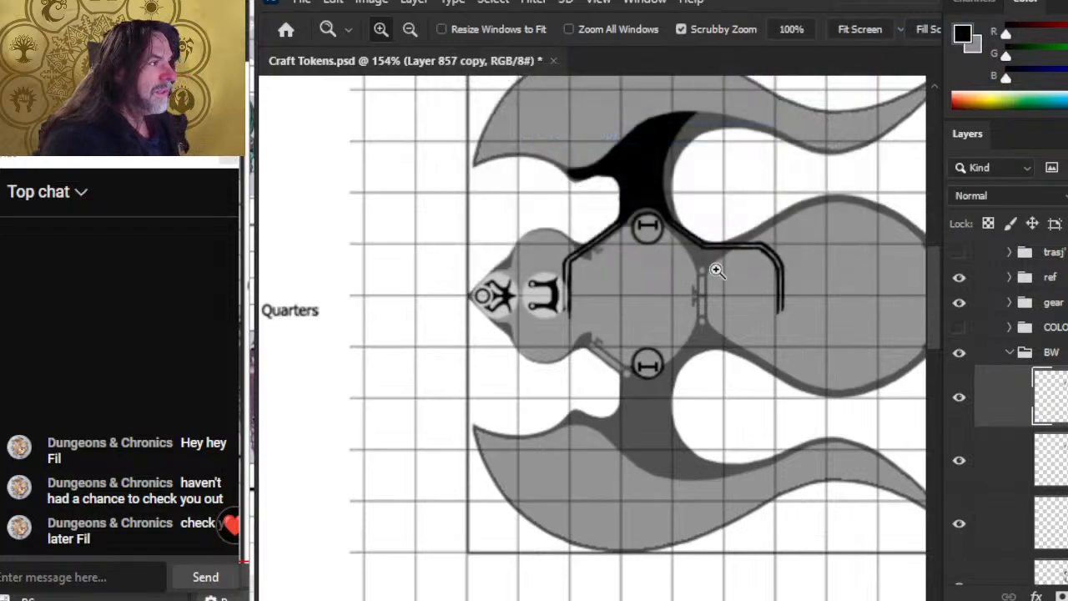
key(l)
right_click(808, 321)
click(835, 380)
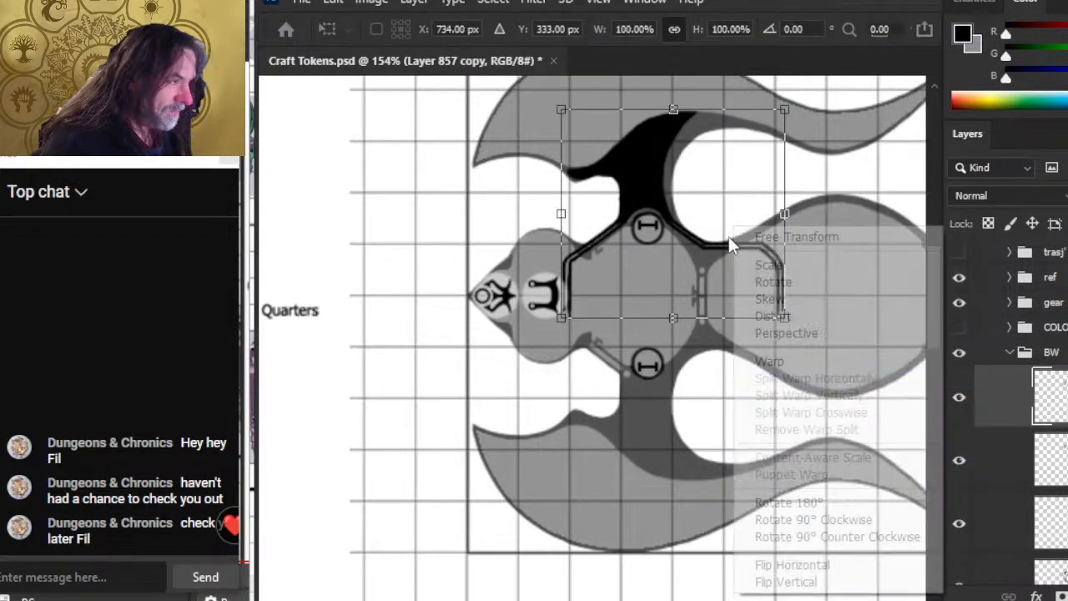
right_click(734, 226)
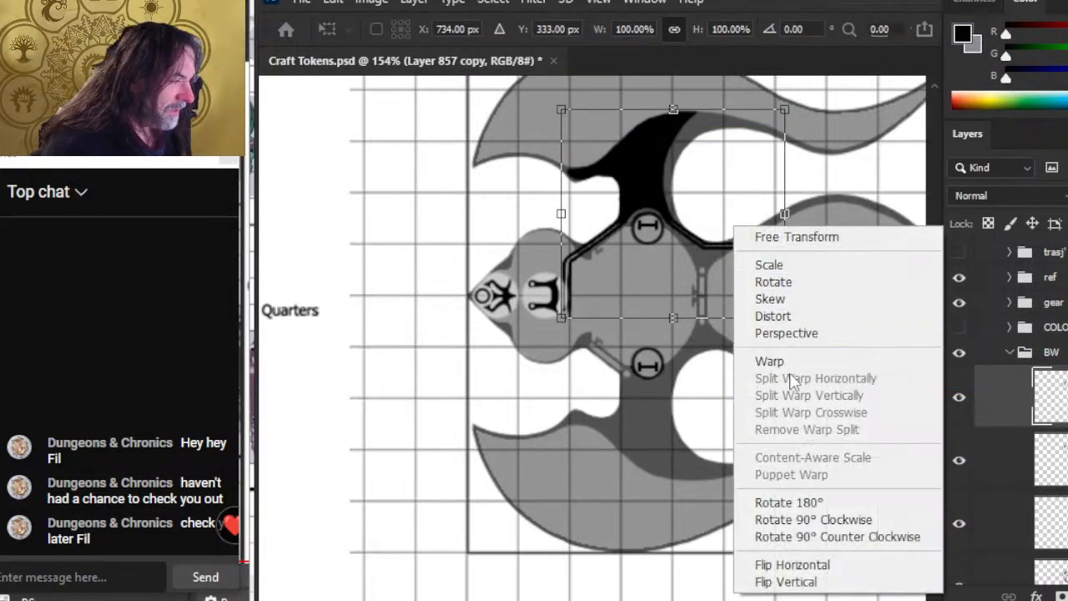
click(791, 582)
key(Return)
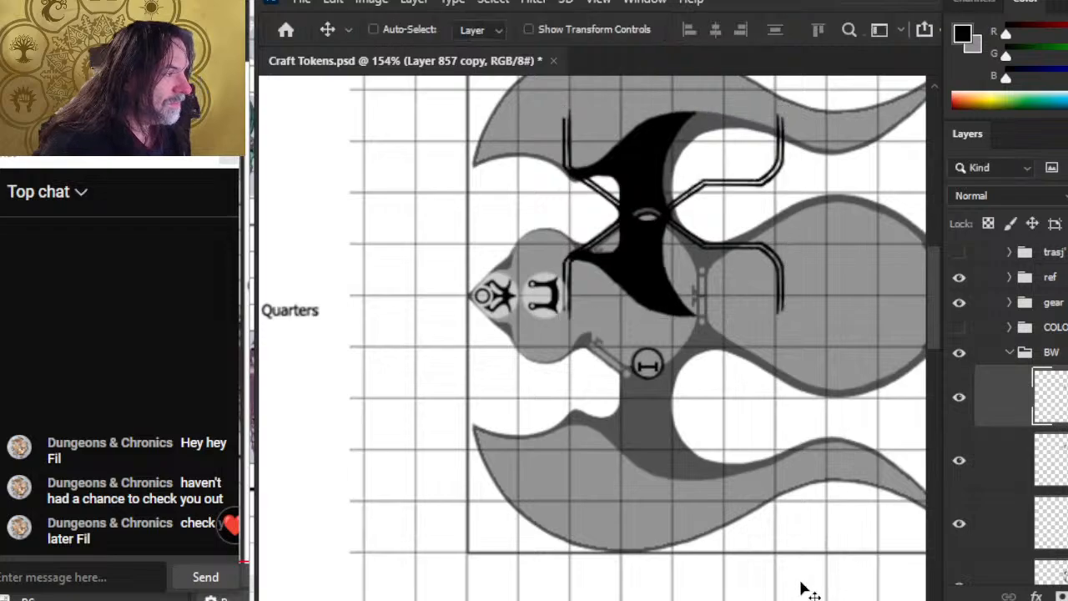
Move the flipped copy straight down onto the lower wing strut so that both halves close the room outline
key(shift+Down)
key(shift+Down)
key(shift+Down)
key(shift+Down)
key(shift+Down)
key(shift+Down)
key(shift+Down)
key(shift+Down)
key(shift+Down)
key(shift+Down)
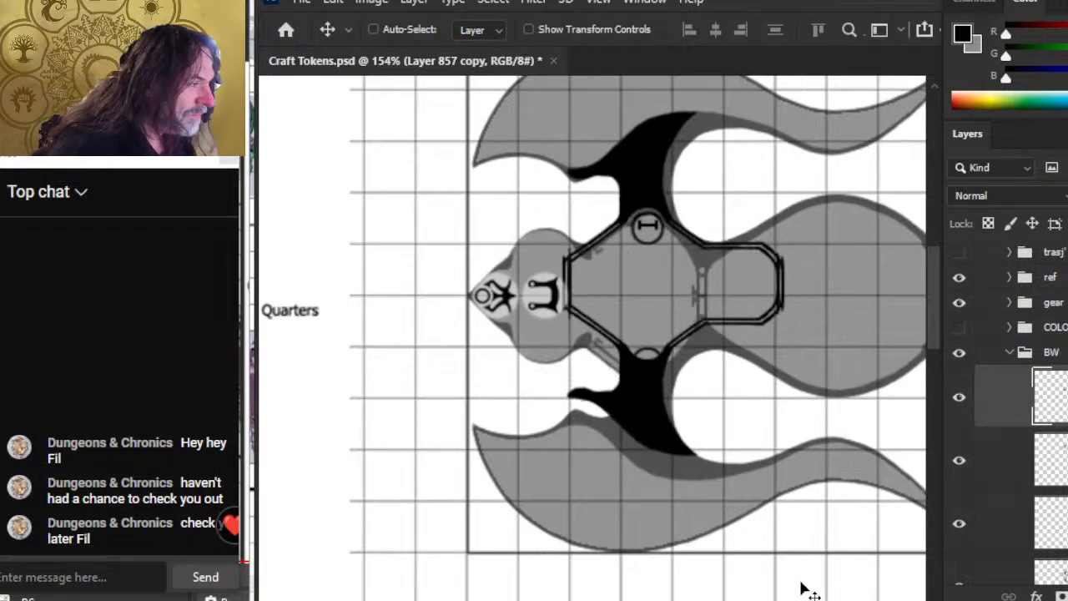
key(Down)
key(Down)
key(Down)
key(Down)
key(Down)
key(Down)
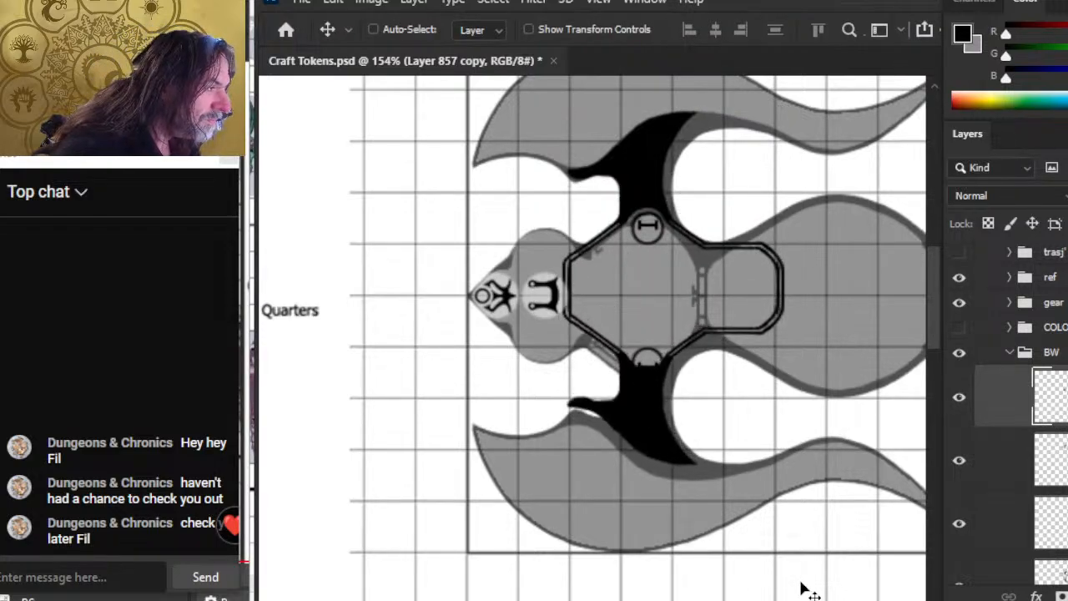
key(Down)
key(Down)
key(Down)
key(Down)
key(Down)
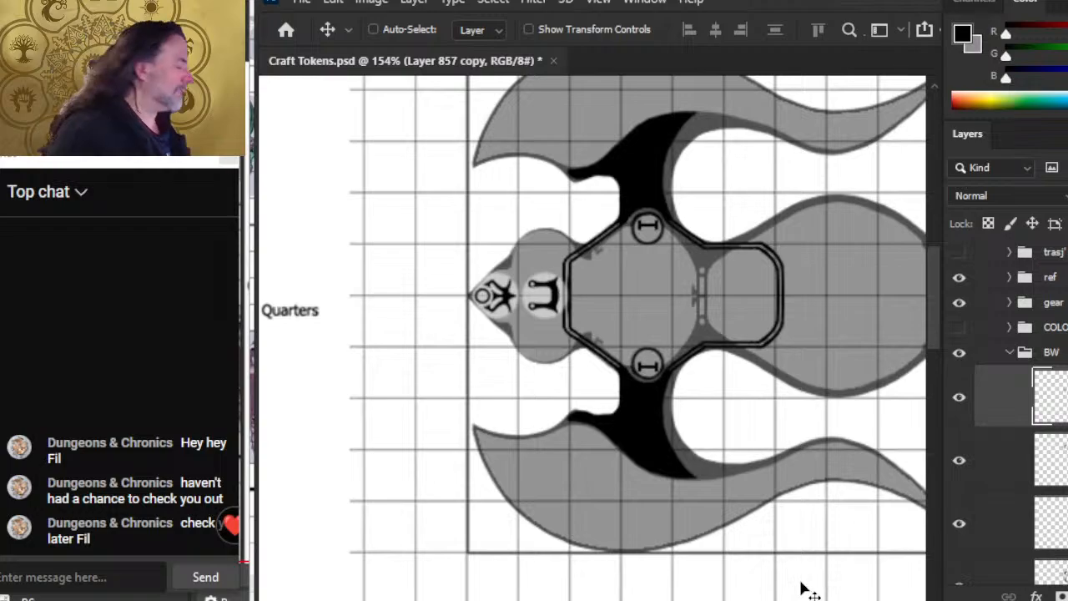
Fine-tune the mirrored copy's vertical alignment against the lower strut, the circle symbol and the upper half's wall ends
right_click(1001, 397)
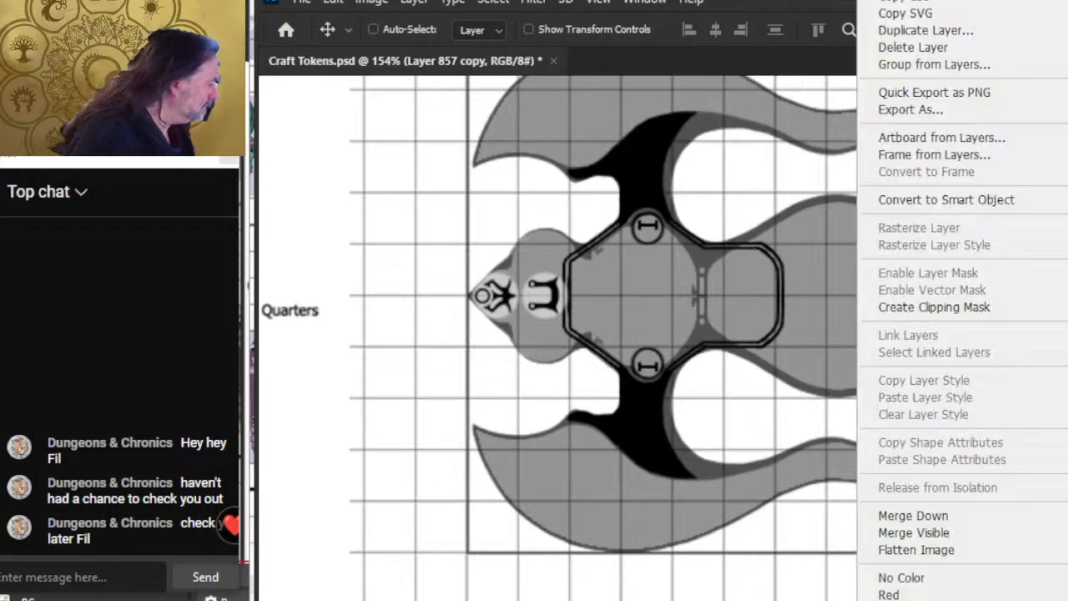
click(969, 515)
key(z)
drag(589, 417, 624, 443)
key(ctrl+j)
key(v)
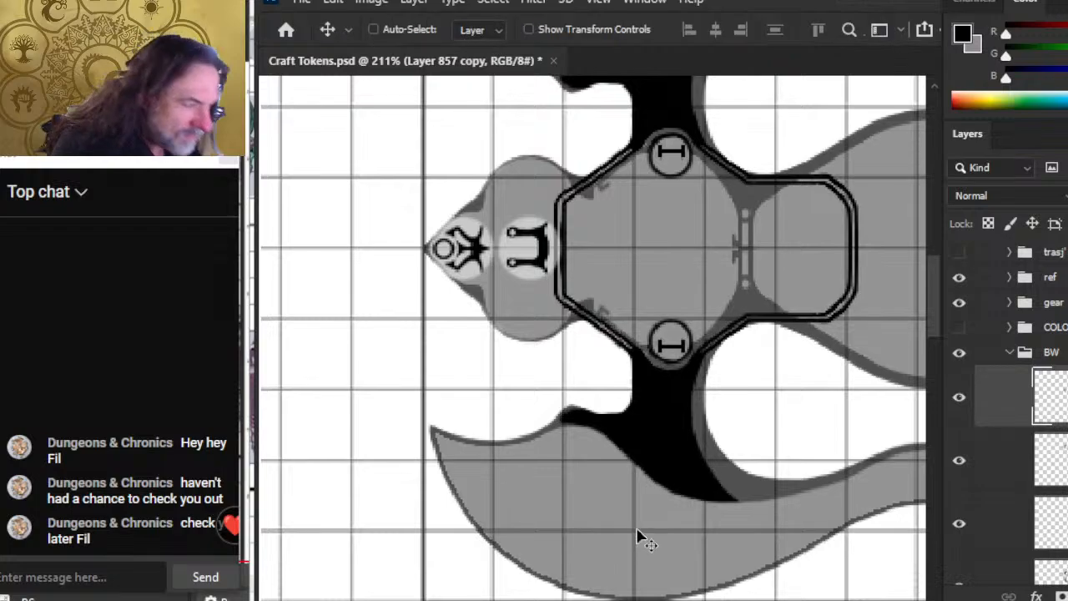
key(Down)
key(Down)
key(Up)
key(Up)
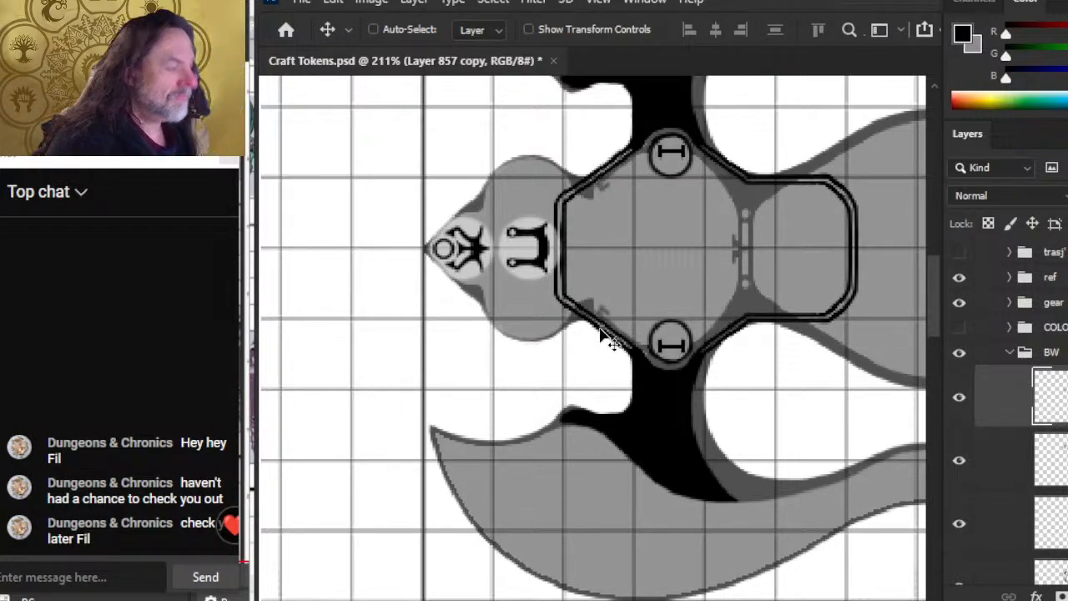
drag(637, 186, 643, 304)
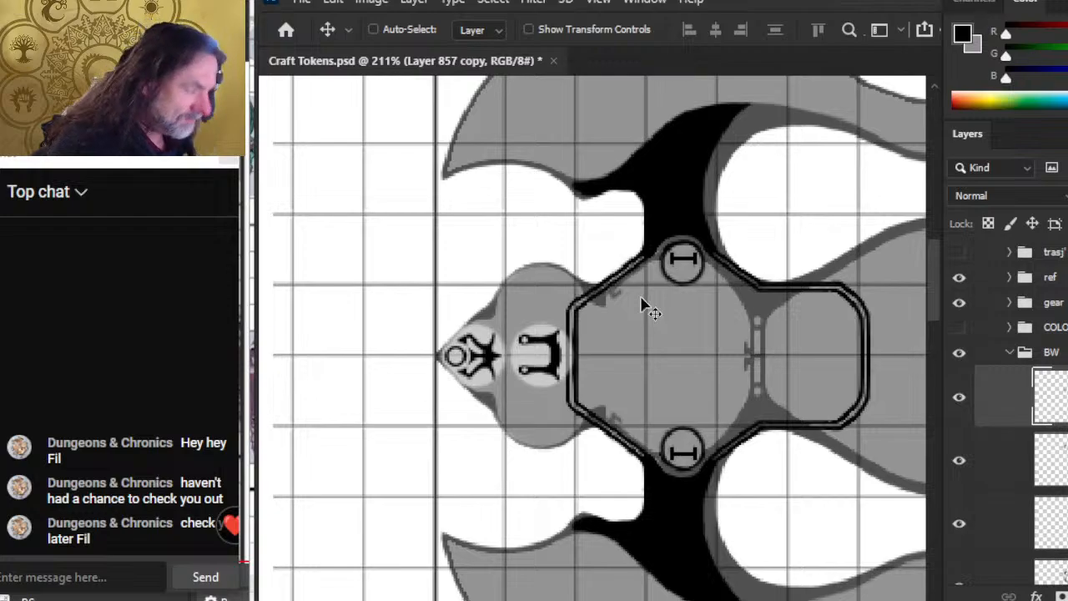
key(Down)
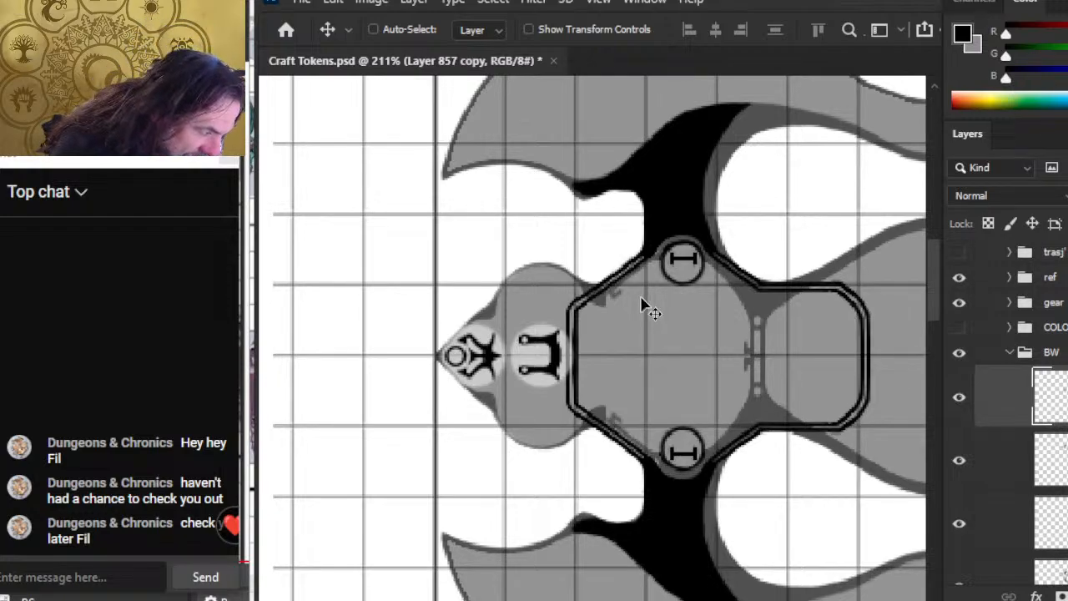
key(Up)
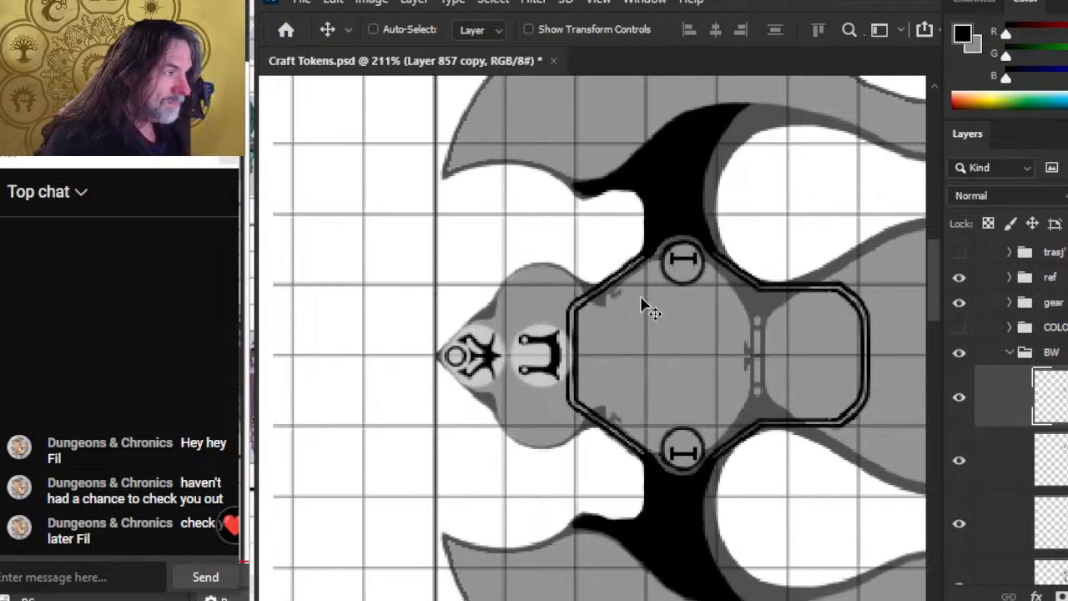
drag(701, 360, 692, 266)
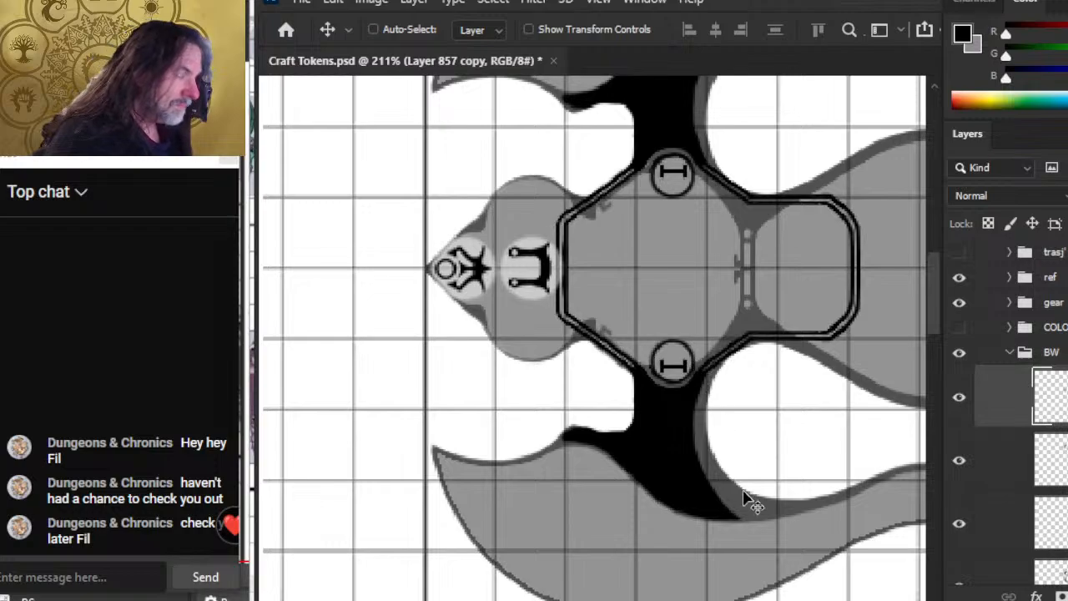
Merge the mirrored half into the wall layer and toggle that layer's visibility to compare it with the plan underneath
key(z)
alt+click(770, 419)
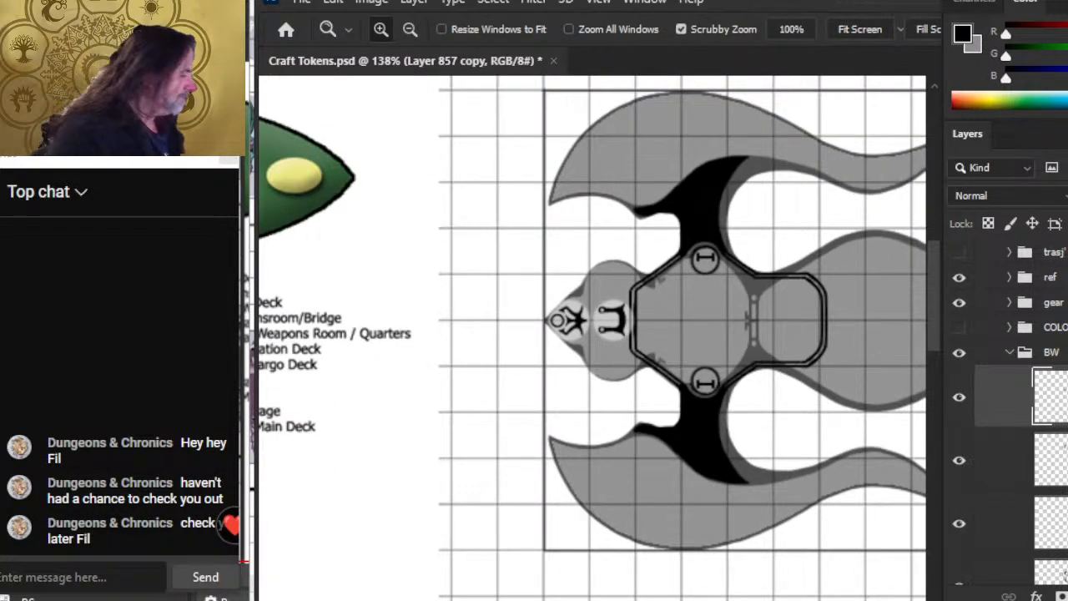
right_click(997, 399)
click(978, 515)
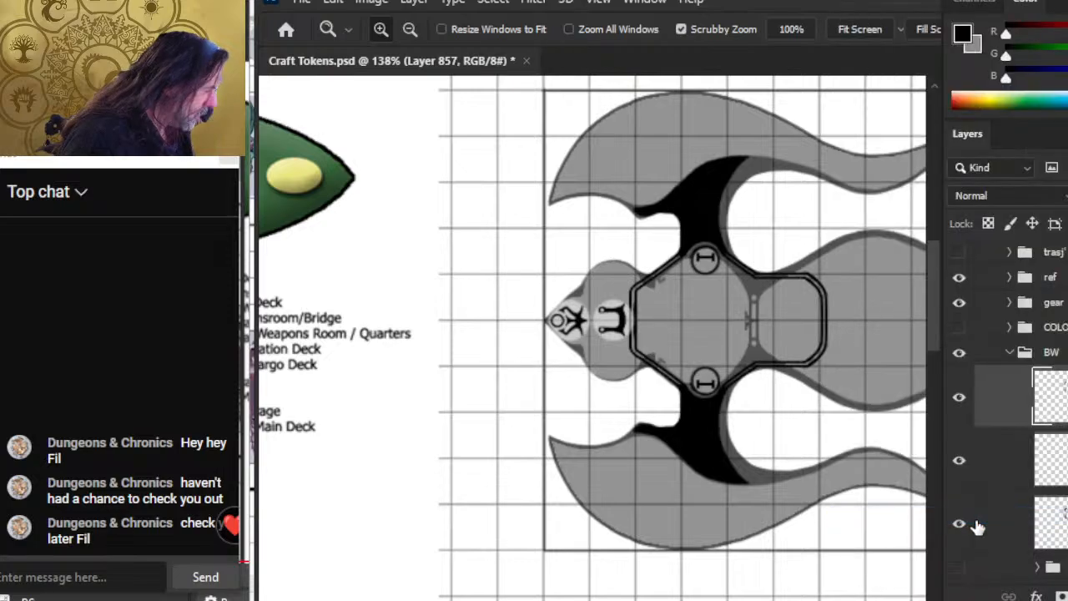
click(959, 401)
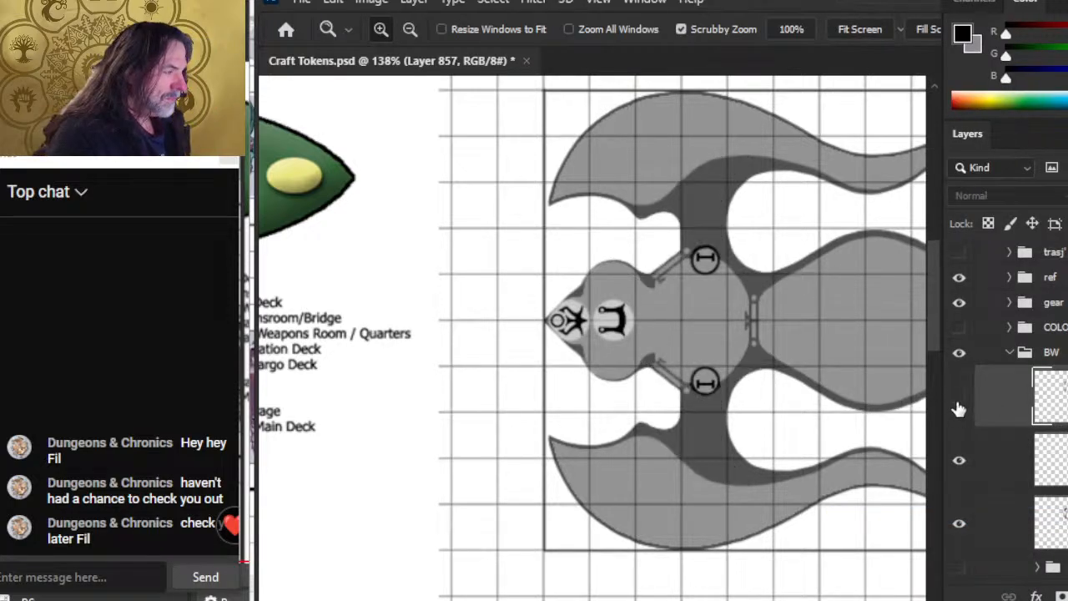
click(959, 406)
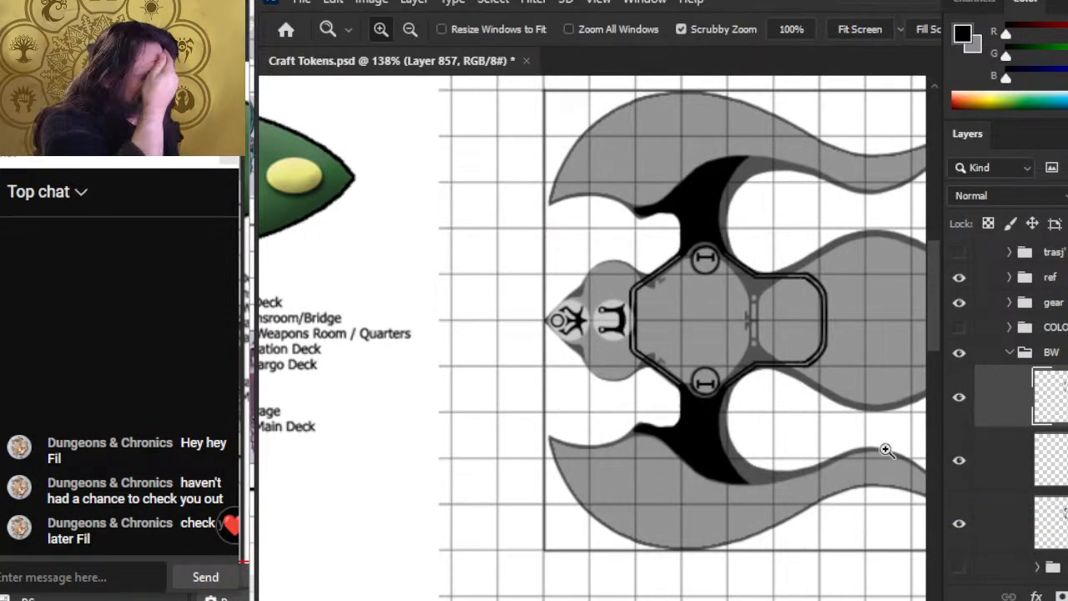
drag(788, 363, 717, 347)
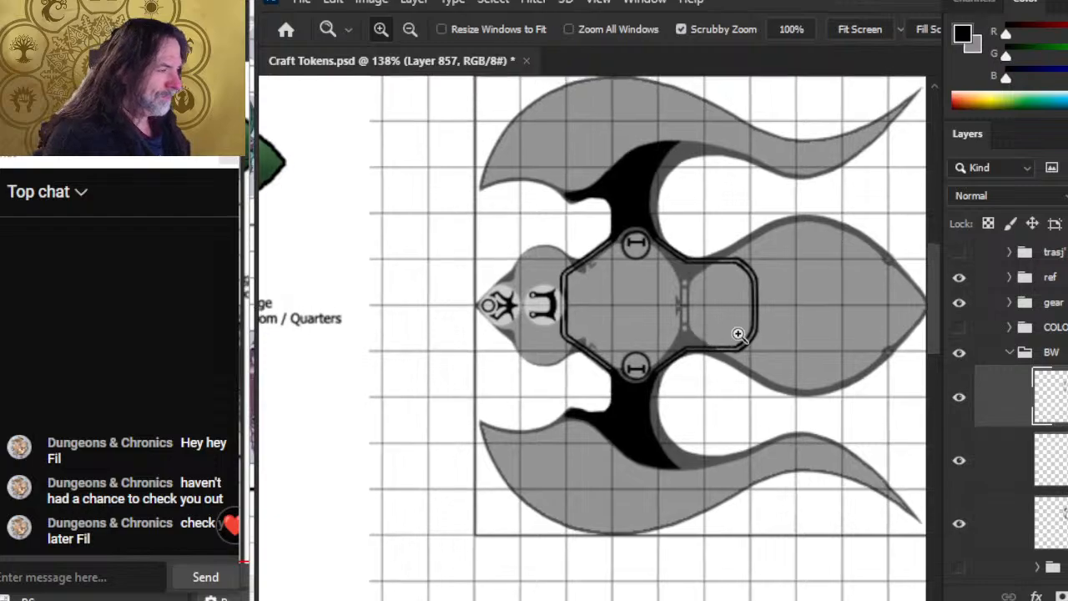
Expand the gear group, select its balista group and make it visible
click(1010, 302)
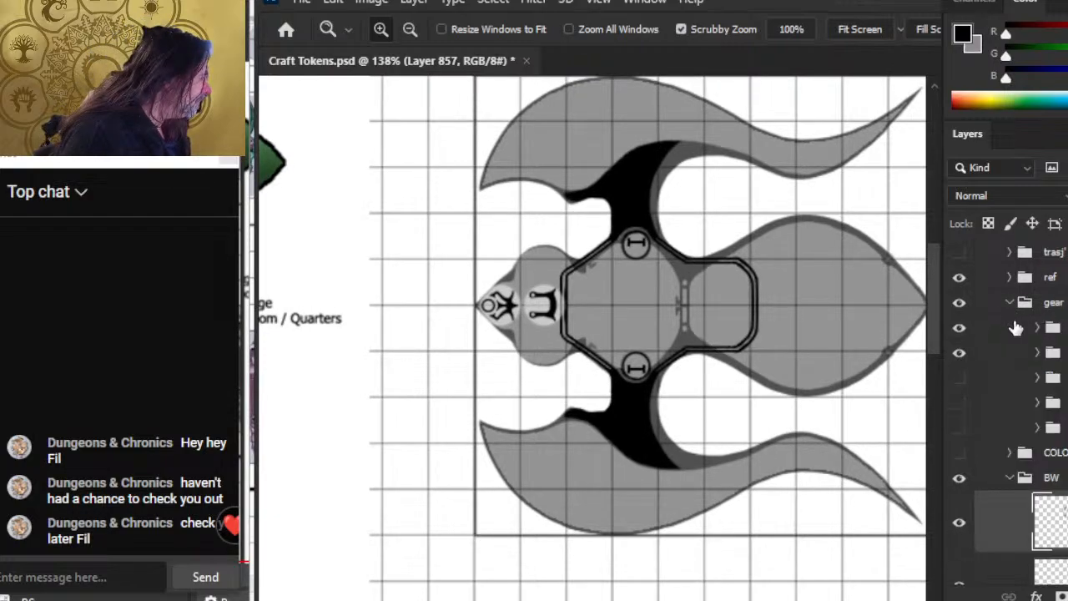
click(972, 428)
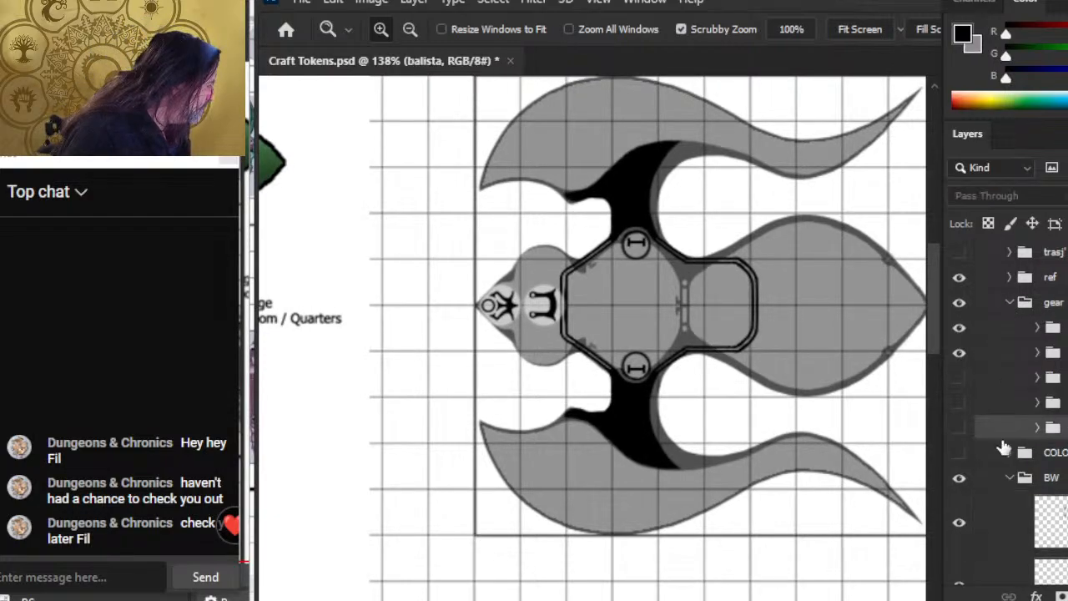
click(959, 427)
Move the balista symbol horizontally toward the bow, into the forward part of the midship room
key(v)
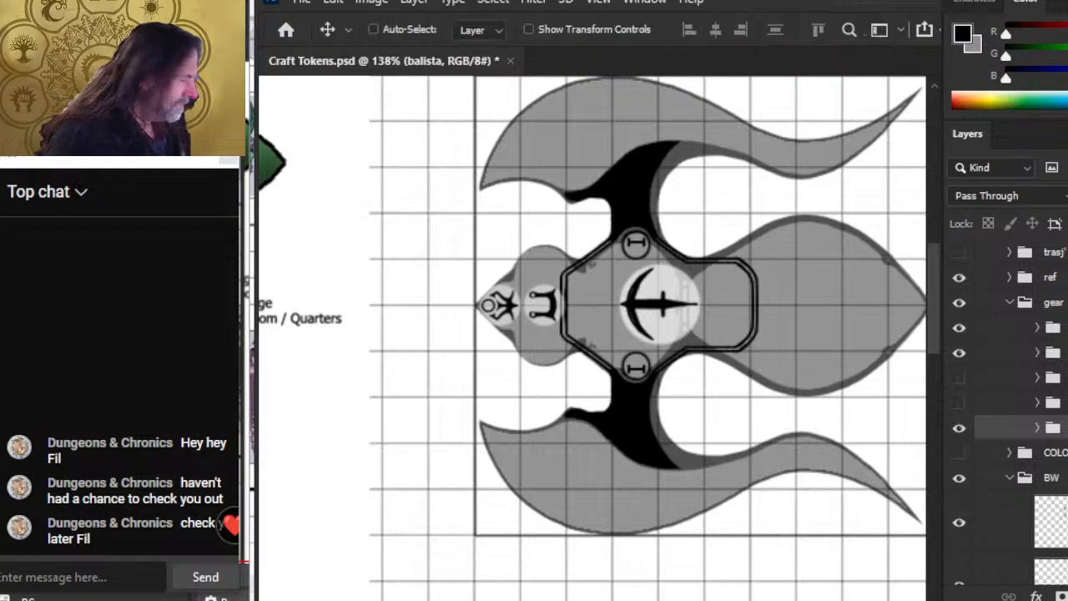
key(Left)
key(Left)
key(Left)
key(Left)
key(Left)
key(Left)
key(Left)
key(Left)
key(Left)
key(Left)
key(Left)
key(Left)
key(Left)
key(Left)
key(Left)
key(Left)
key(Left)
key(Left)
key(Left)
key(Left)
key(Left)
key(Left)
key(Left)
key(Left)
key(Left)
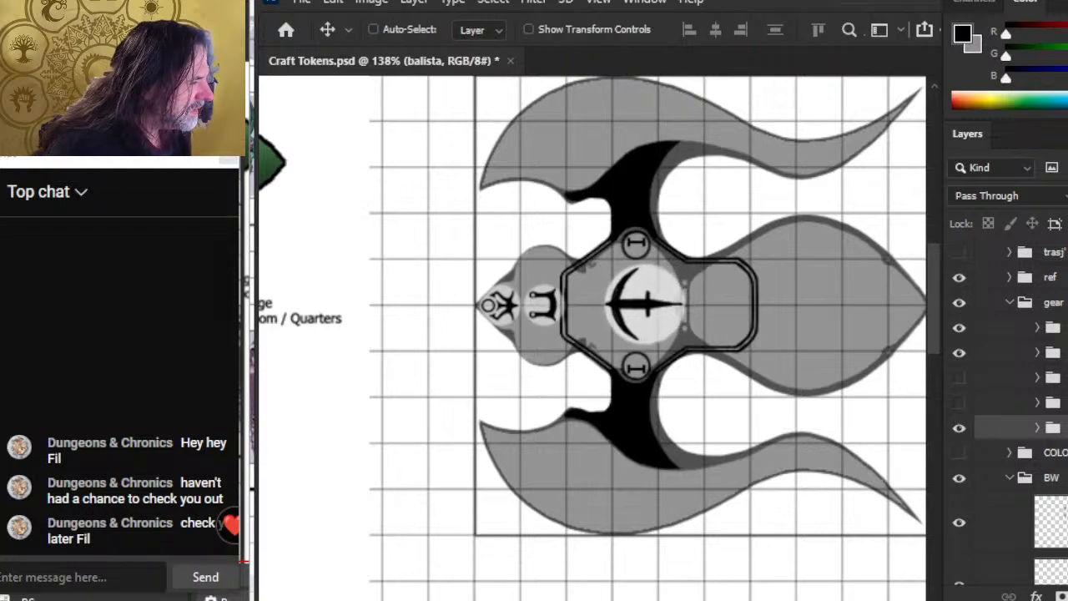
key(Left)
key(Left)
key(Left)
key(Left)
key(Left)
key(Left)
key(Left)
key(Left)
key(Left)
key(Left)
key(Left)
key(Left)
key(Left)
key(Left)
key(Left)
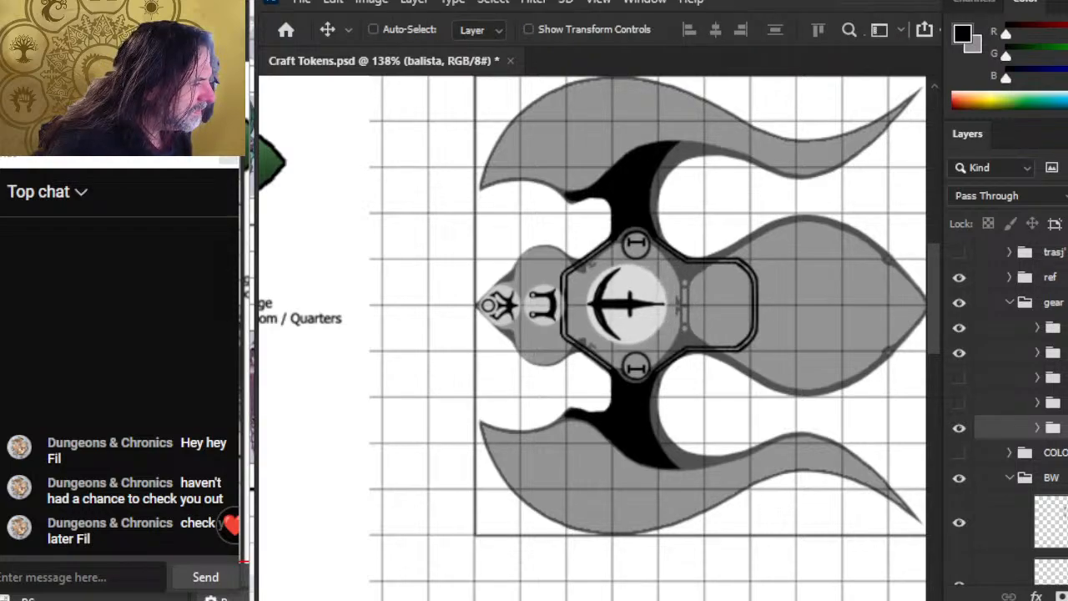
key(Left)
key(Left)
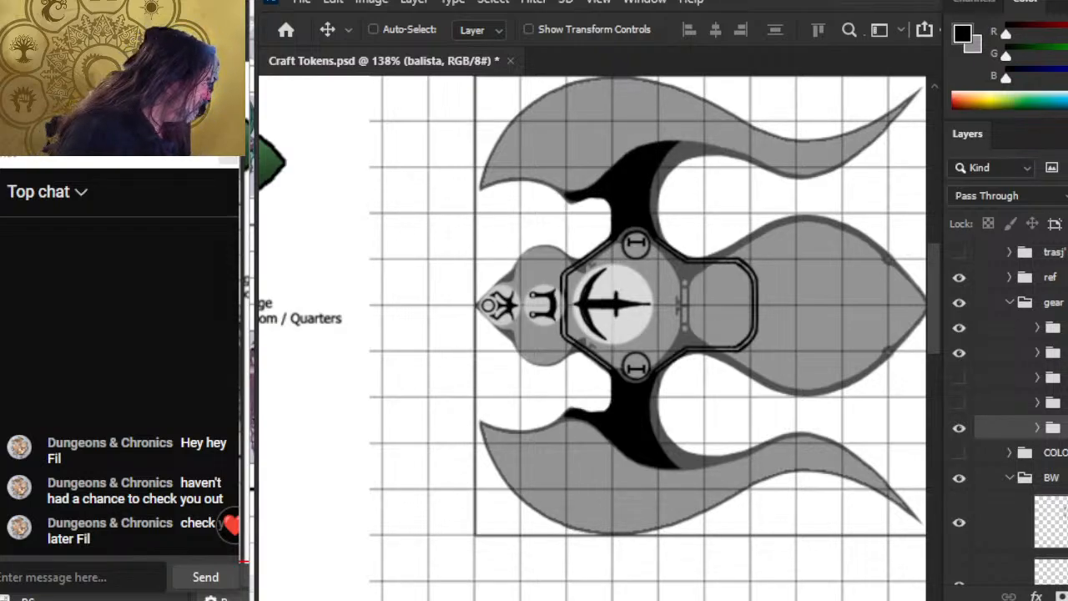
Select the helm group and make the Mounted and Mounted copy weapon groups in the gear group visible
click(1053, 327)
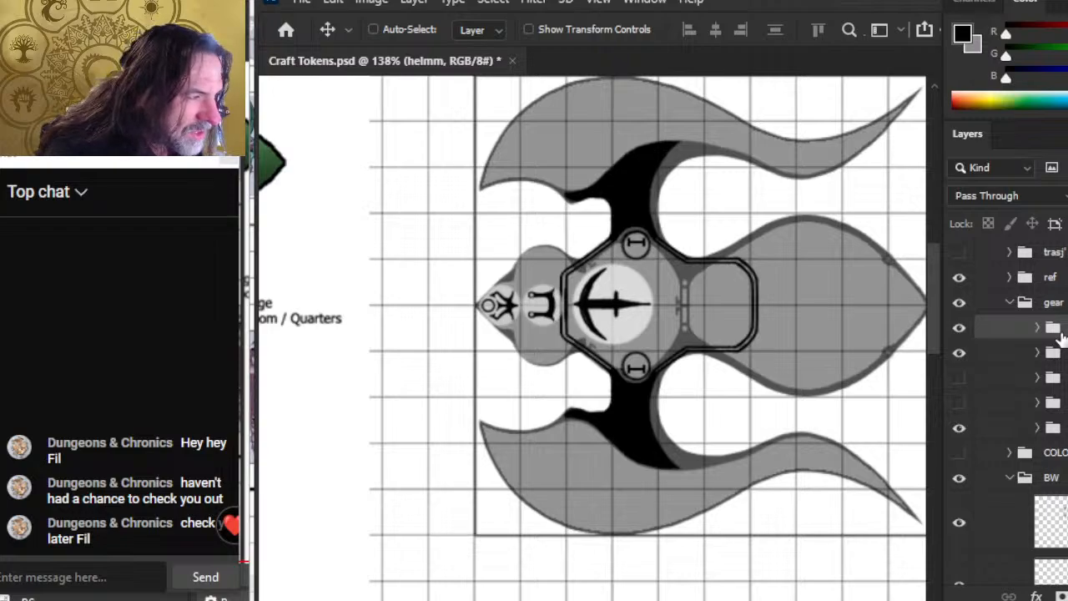
key(Right)
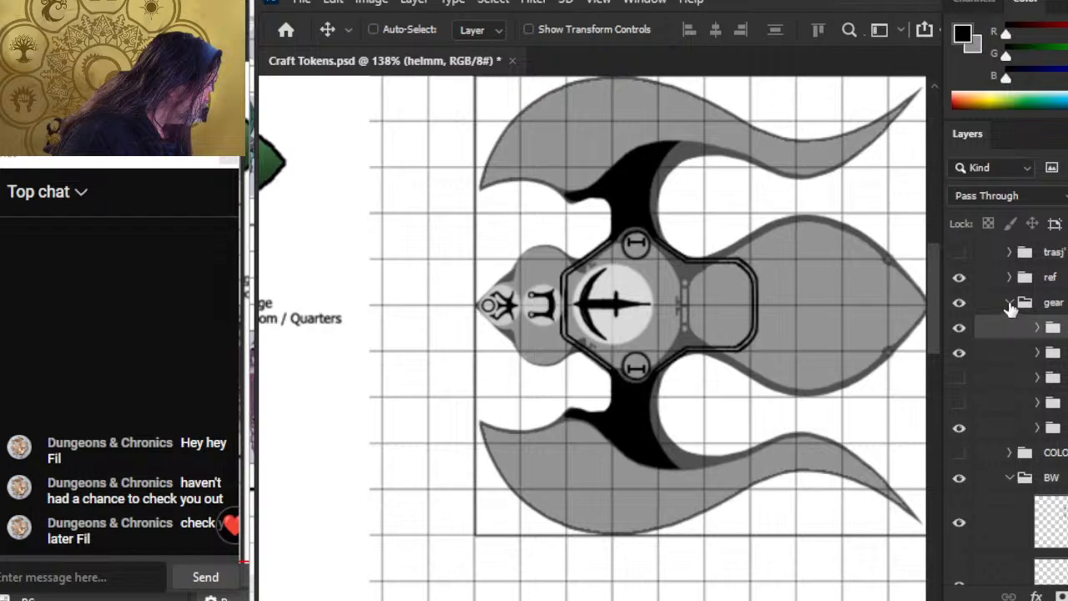
click(960, 403)
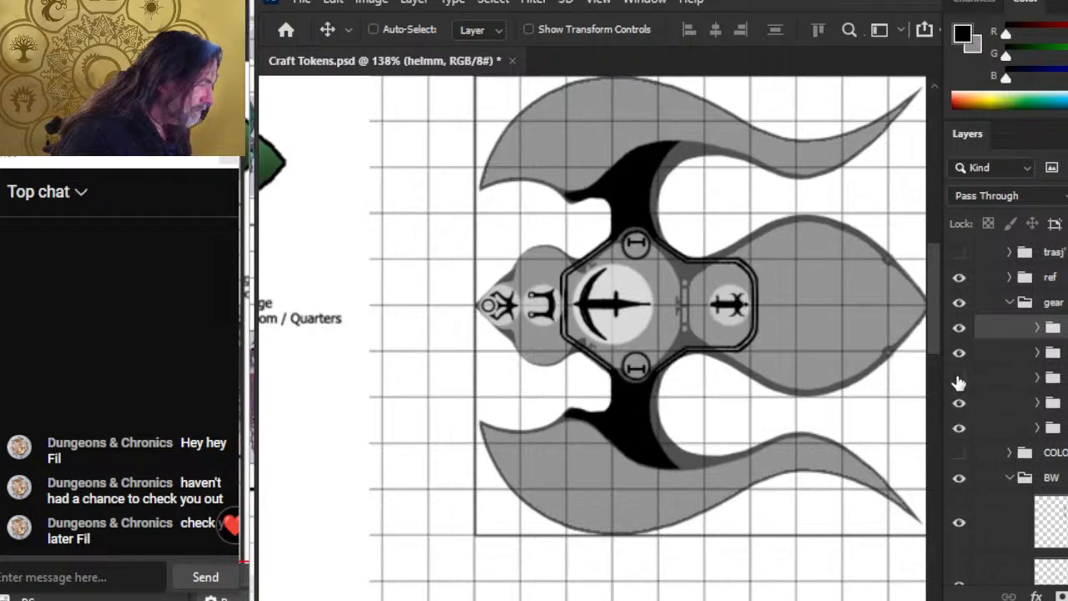
click(960, 378)
Move the Mounted weapon symbol up and slightly toward the bow, into the upper part of the small aft room
click(1001, 403)
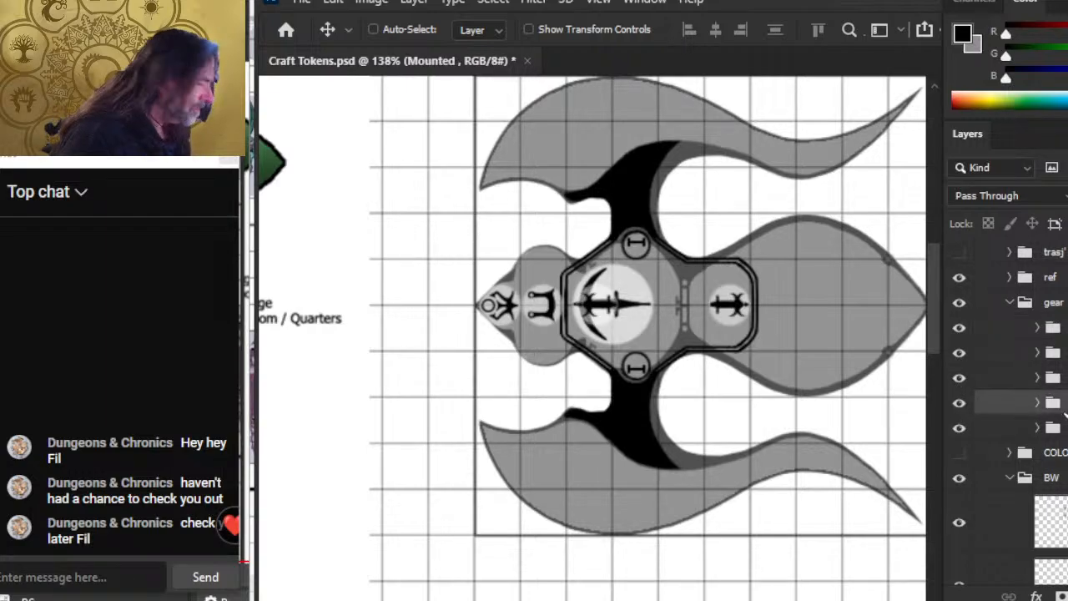
key(Up)
key(Up)
key(Up)
key(Up)
key(Up)
key(Up)
key(Up)
key(Up)
key(Up)
key(Up)
key(Up)
key(Up)
key(Up)
key(Up)
key(Up)
key(Up)
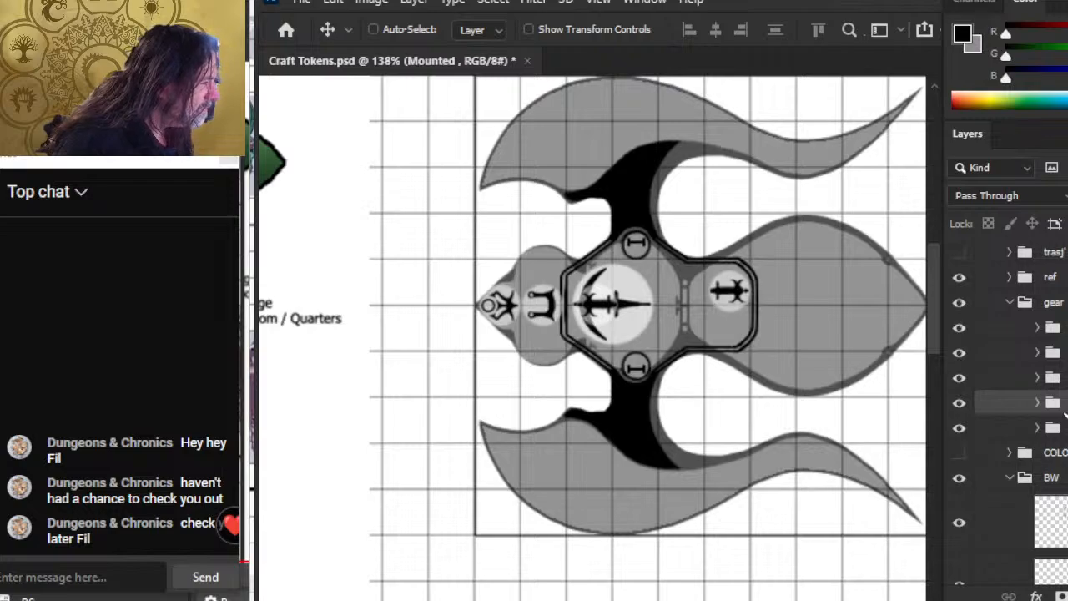
key(Left)
key(Left)
key(Left)
key(Left)
key(Left)
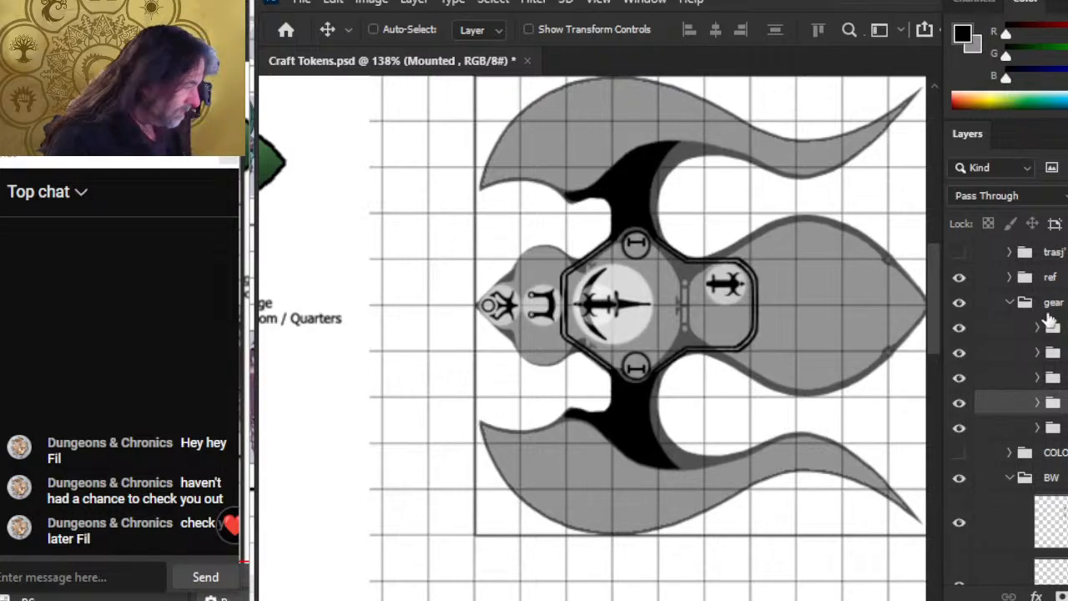
Replace the Mounted copy overlapping the balista with a new duplicate of the aft Mounted symbol, placed directly below the original
click(1053, 377)
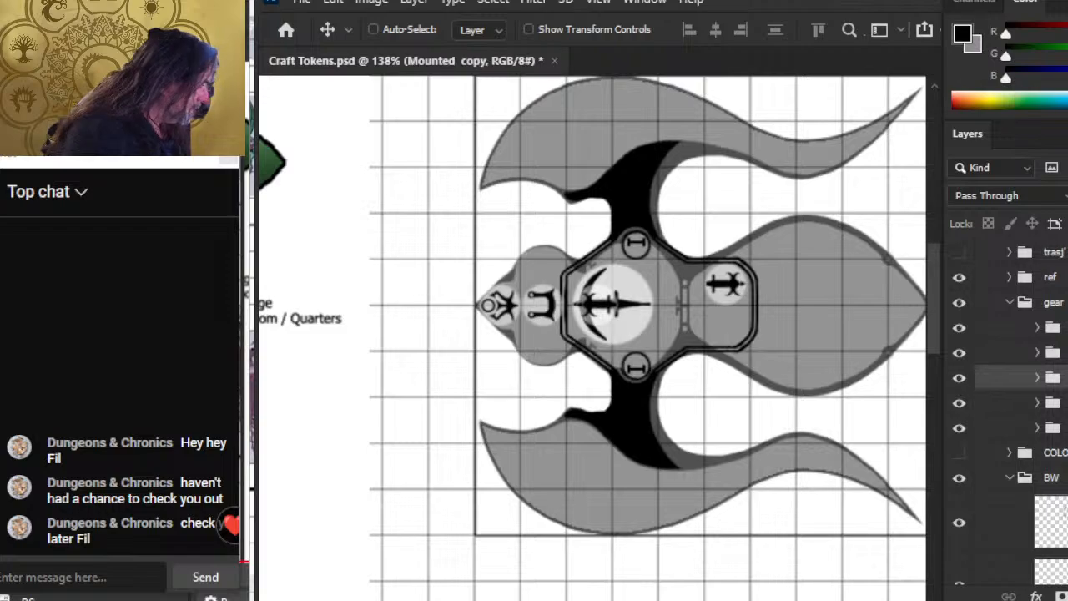
key(Delete)
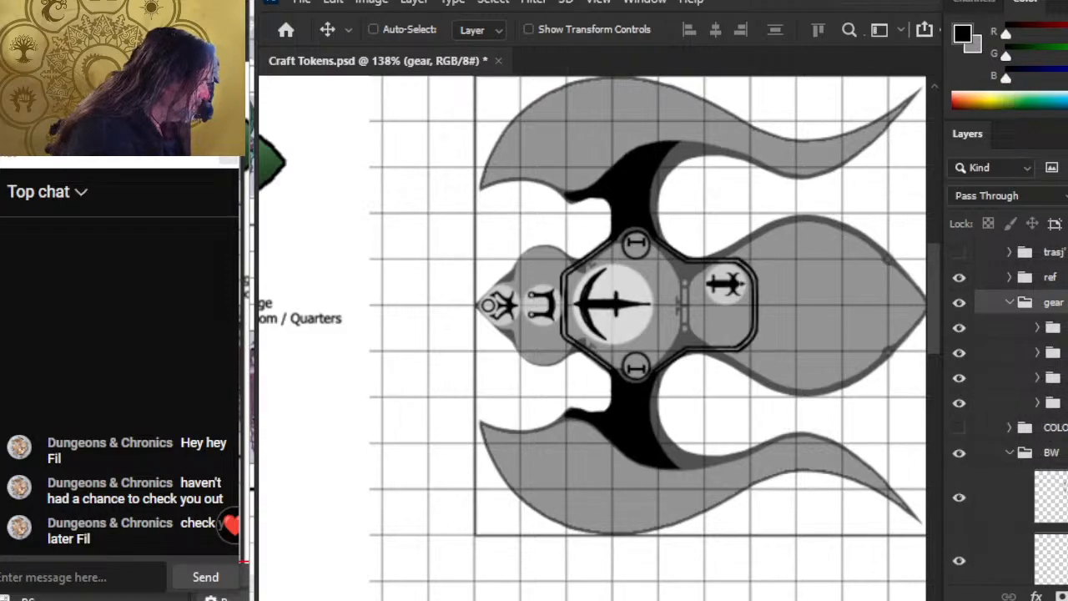
click(1053, 377)
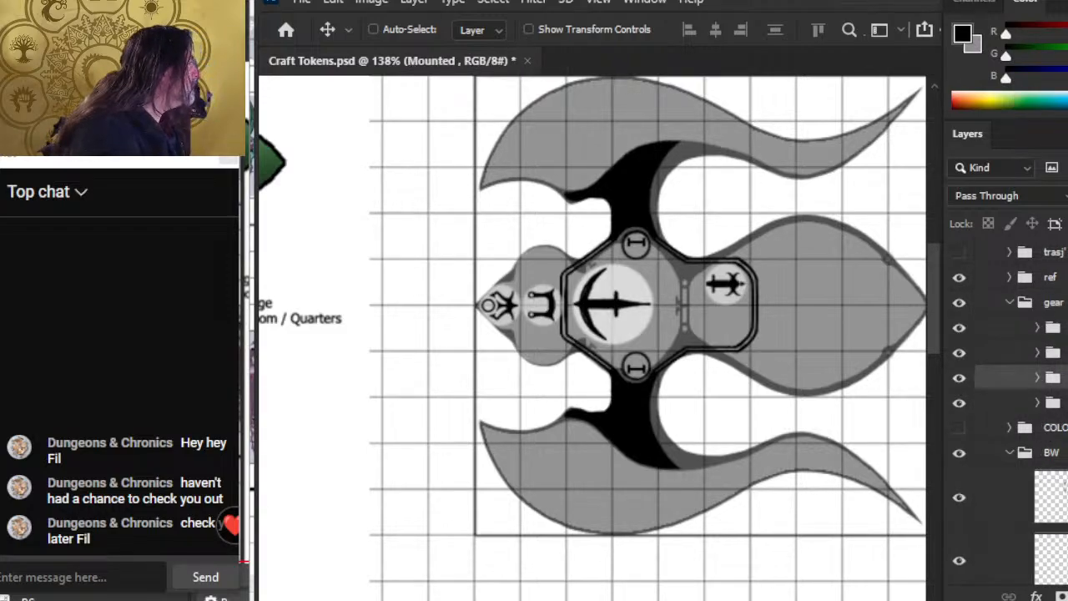
key(ctrl+j)
key(shift+Down)
key(shift+Down)
key(shift+Down)
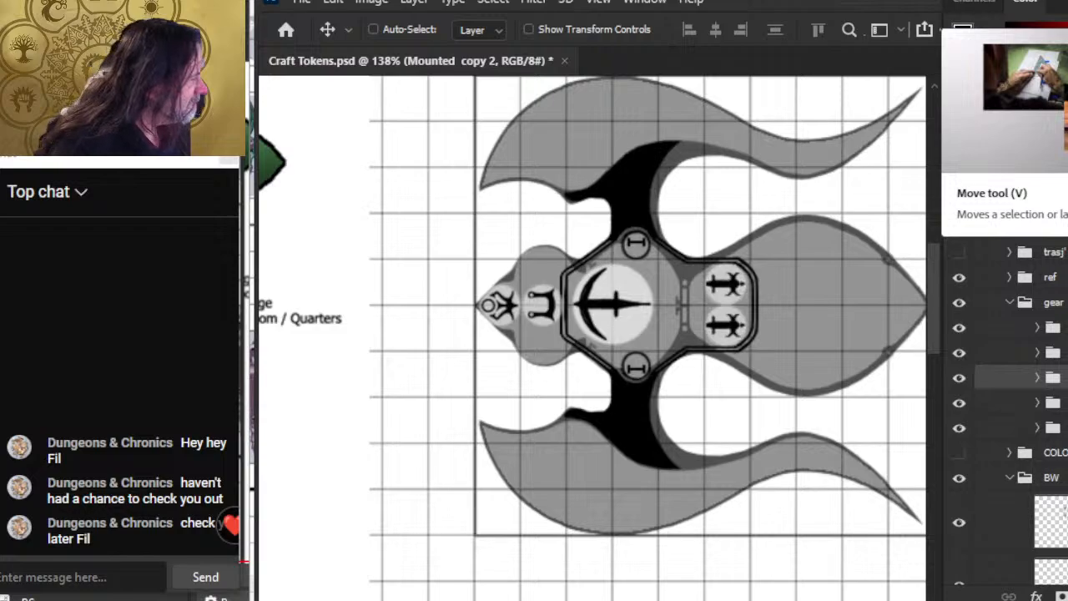
Hide the helm symbol's group within the gear group
key(l)
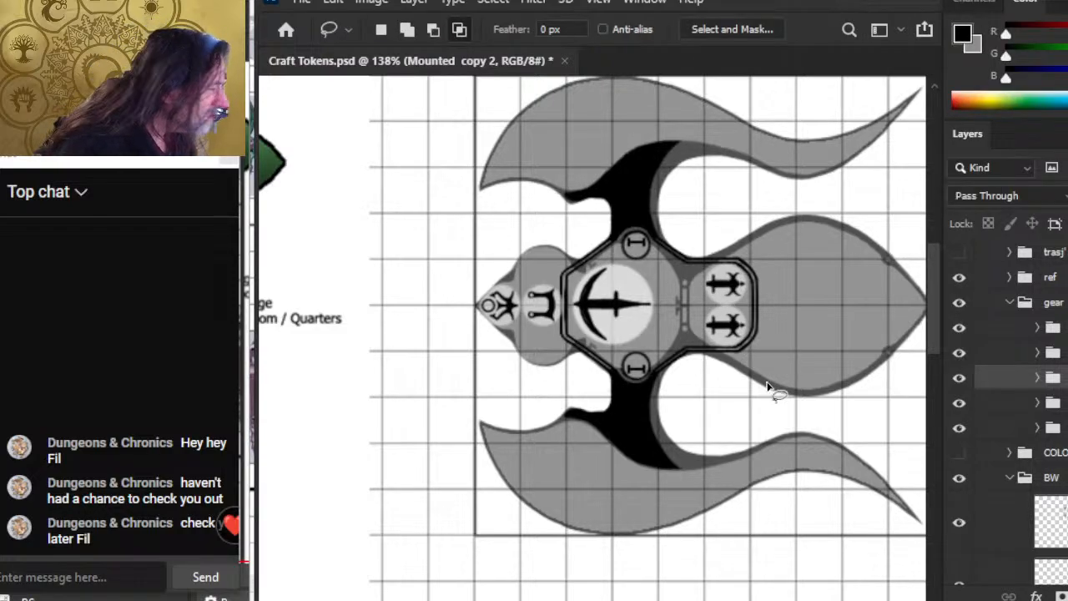
key(z)
drag(796, 373, 736, 394)
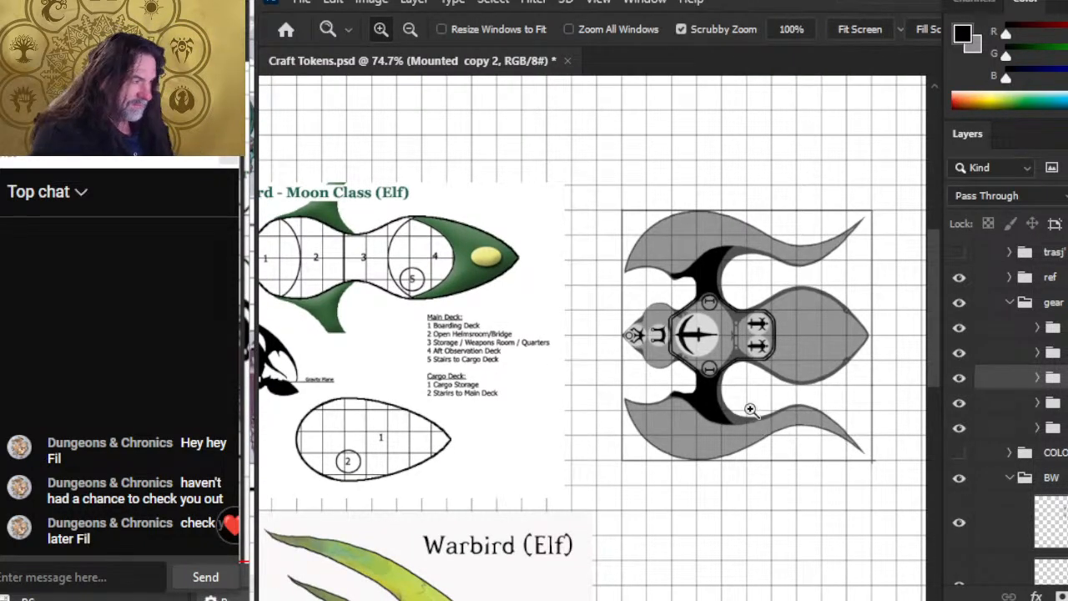
drag(749, 342, 633, 321)
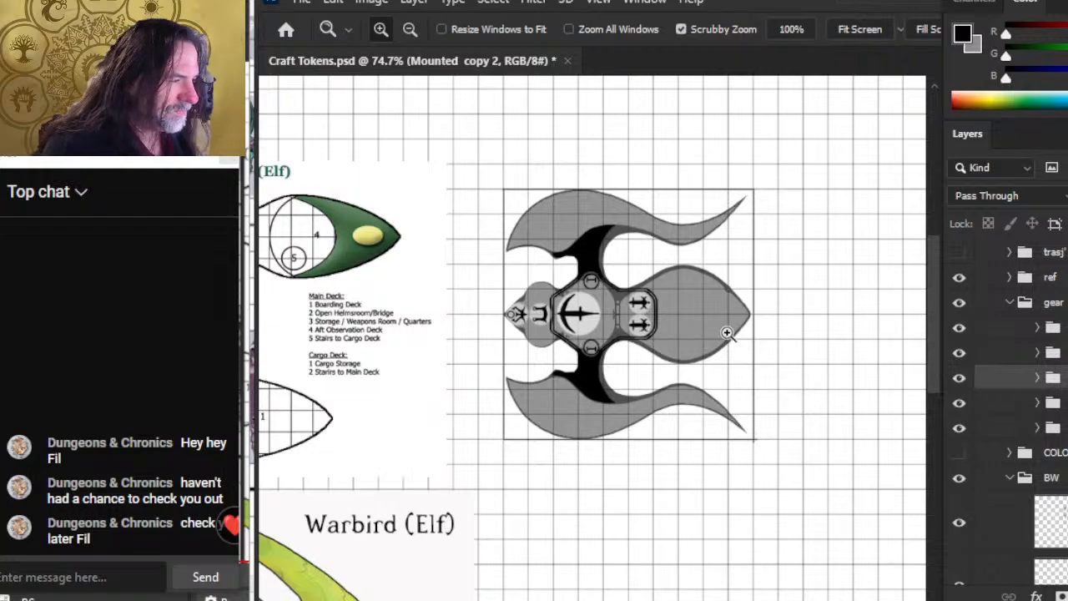
drag(723, 334, 708, 440)
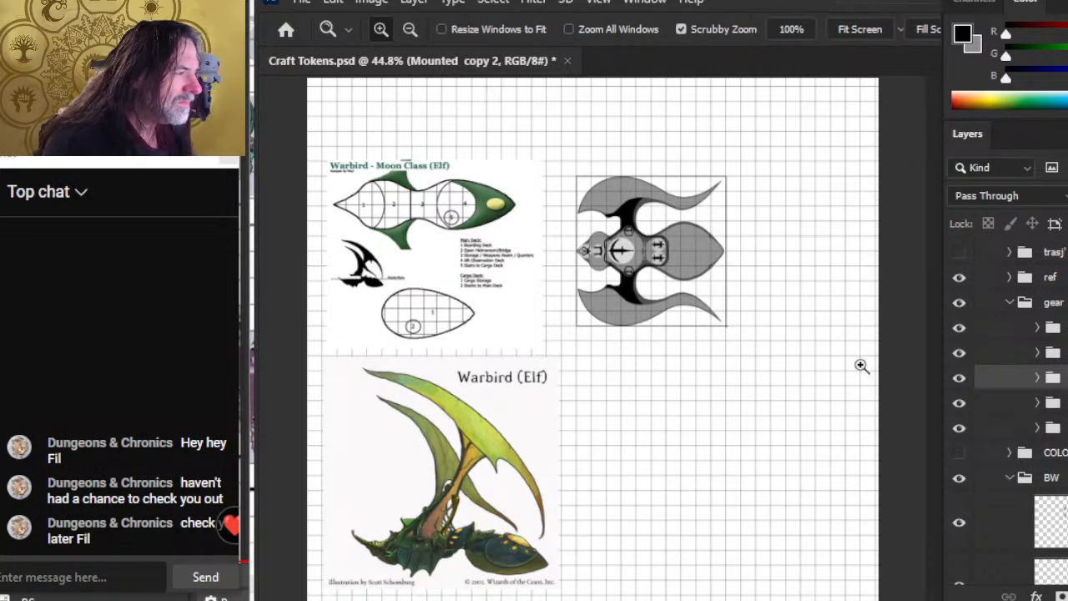
click(1009, 305)
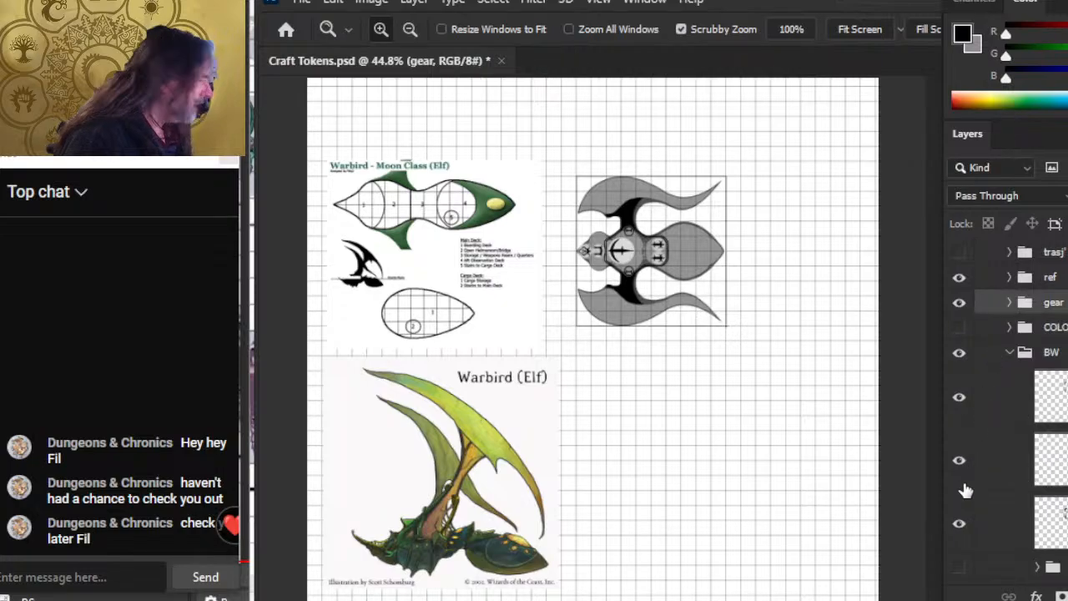
click(1010, 303)
click(959, 329)
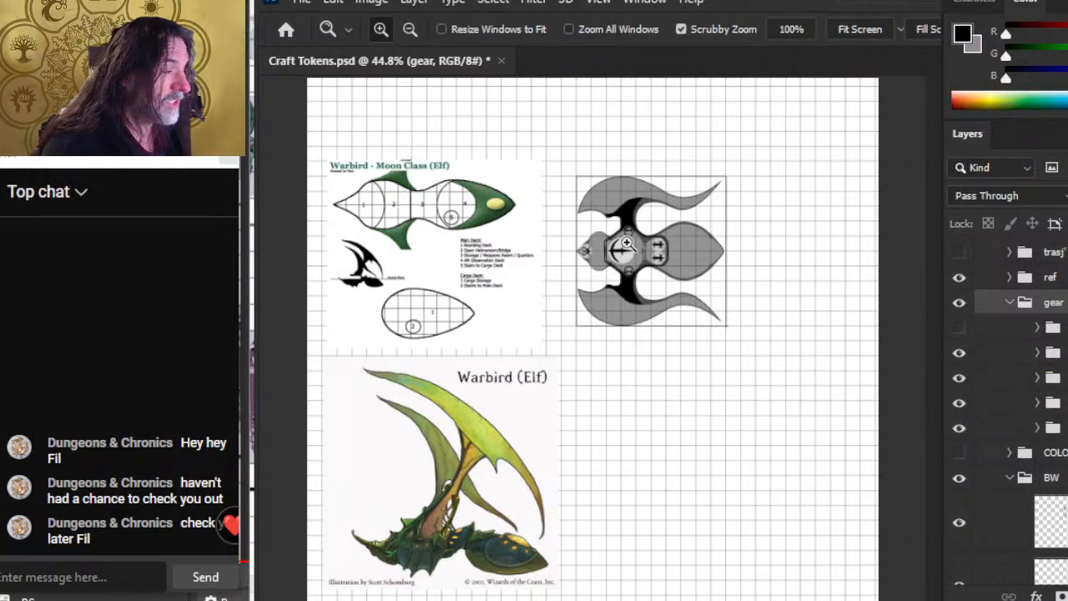
Scale the balista symbol up to 102.91% and nudge it toward the forward wall of the midship room
drag(637, 242, 672, 271)
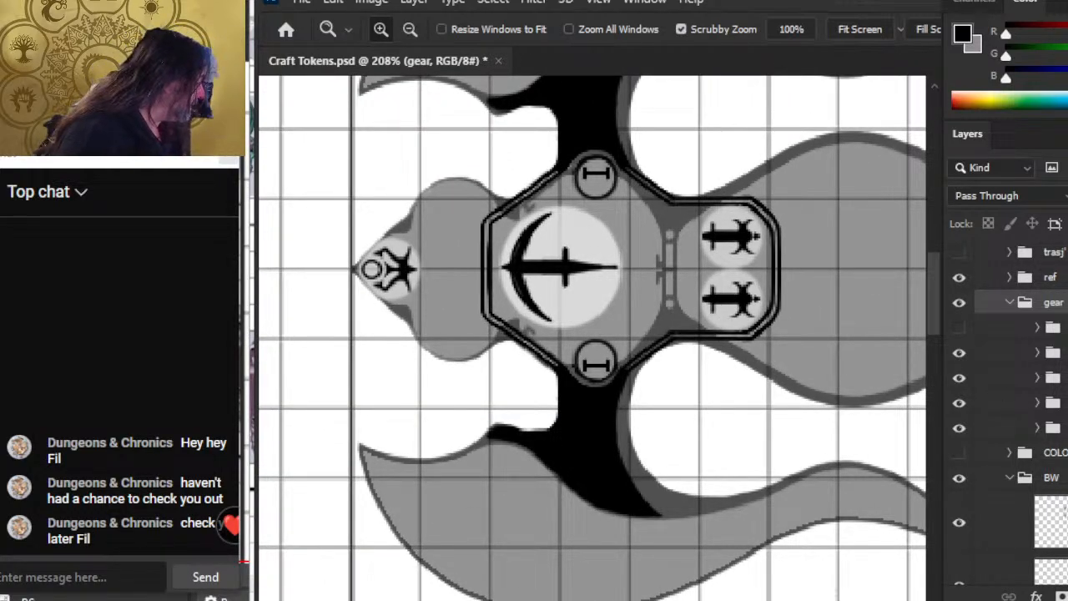
click(1053, 427)
key(l)
right_click(656, 172)
click(776, 349)
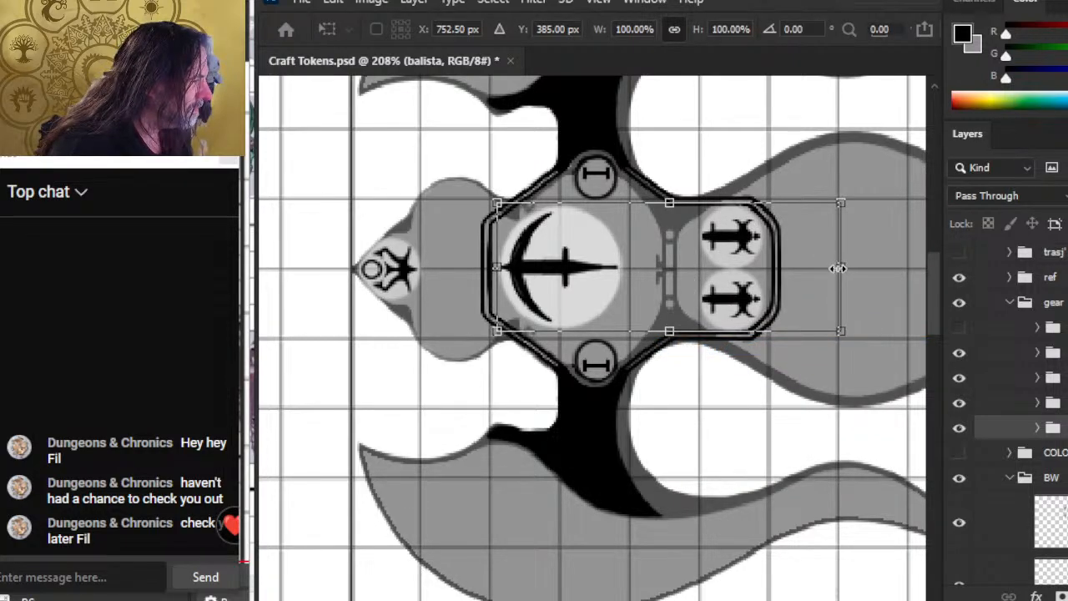
drag(836, 259, 850, 267)
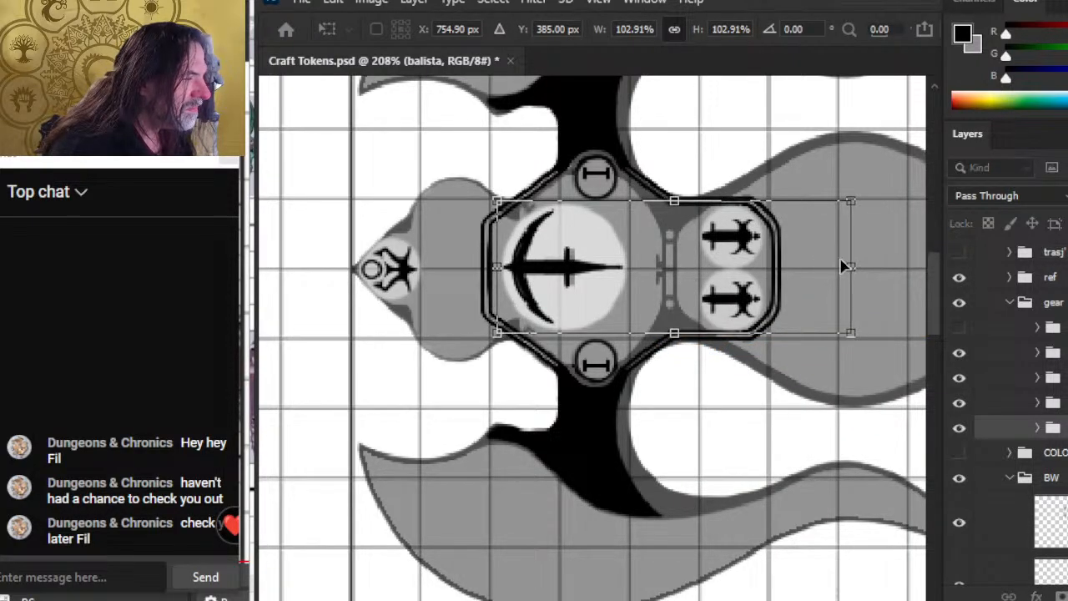
key(Return)
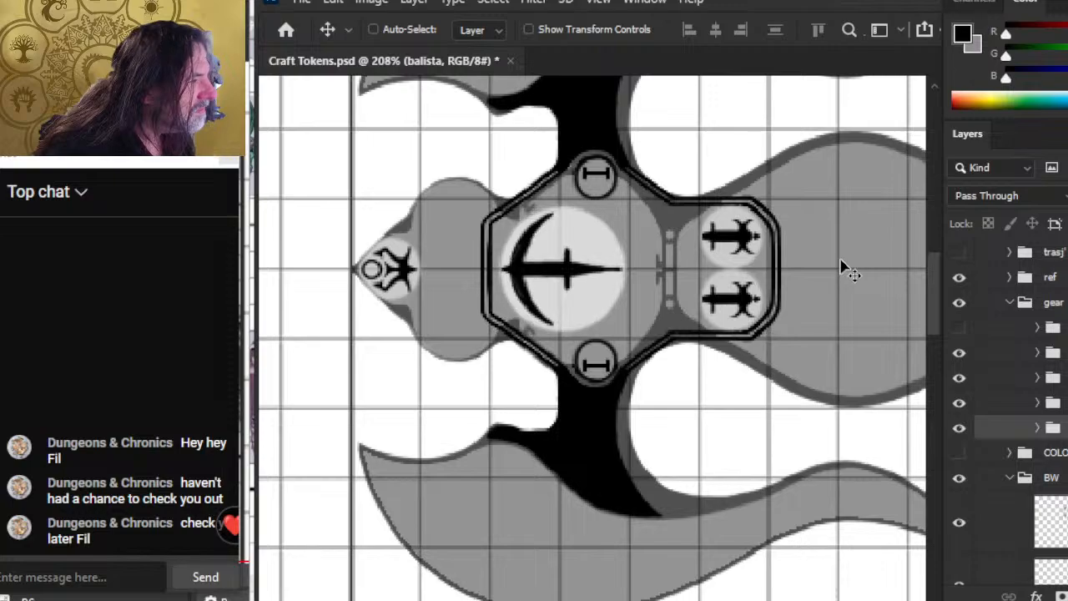
key(Left)
key(Left)
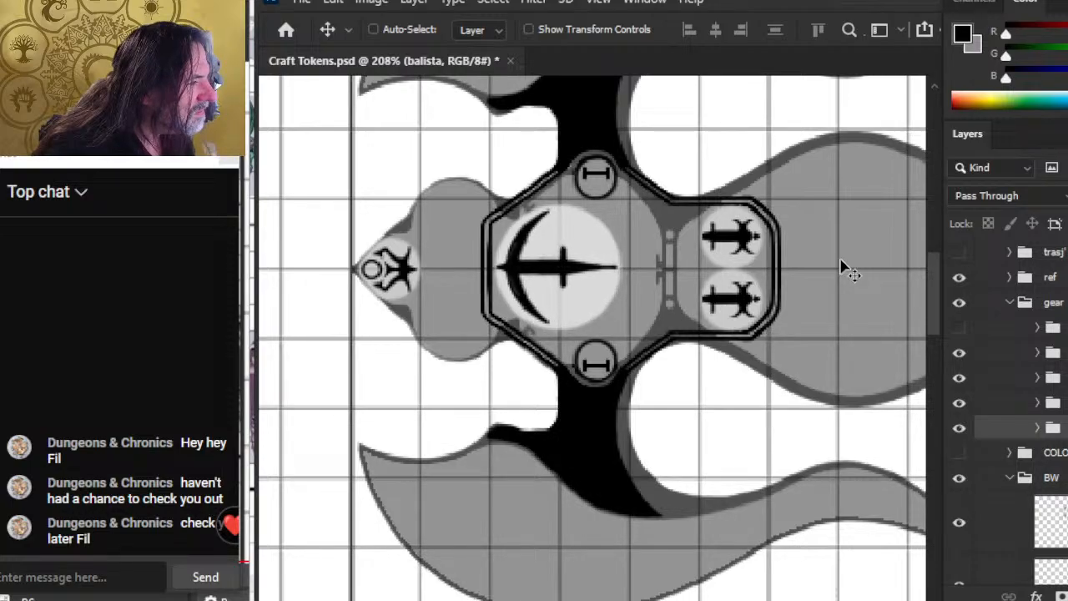
Enlarge the balista symbol again to about 102% so it better fills the midship room
key(l)
right_click(701, 264)
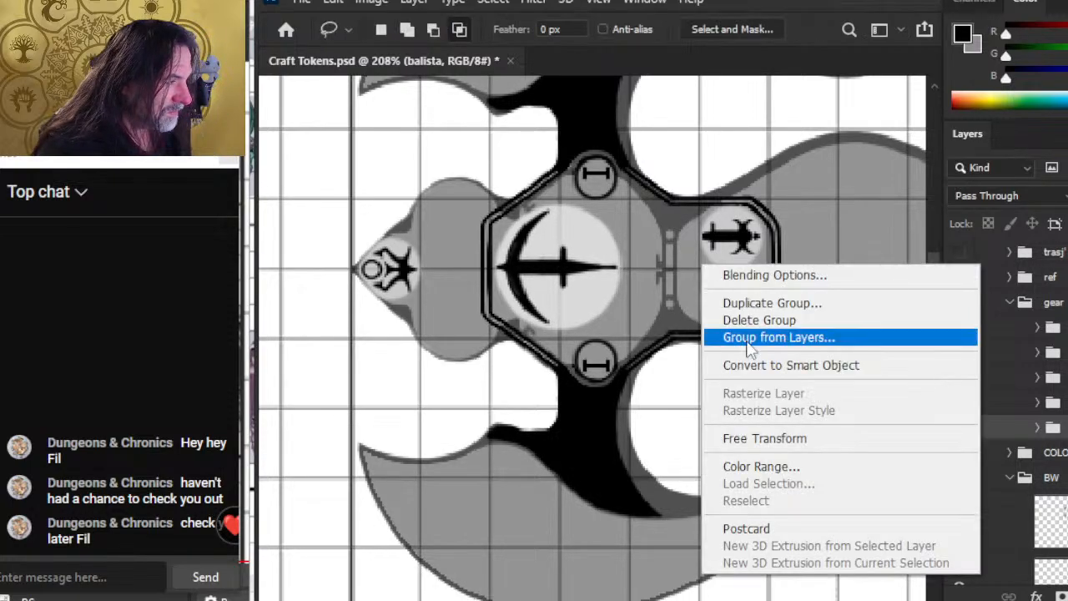
click(831, 438)
drag(848, 267, 857, 267)
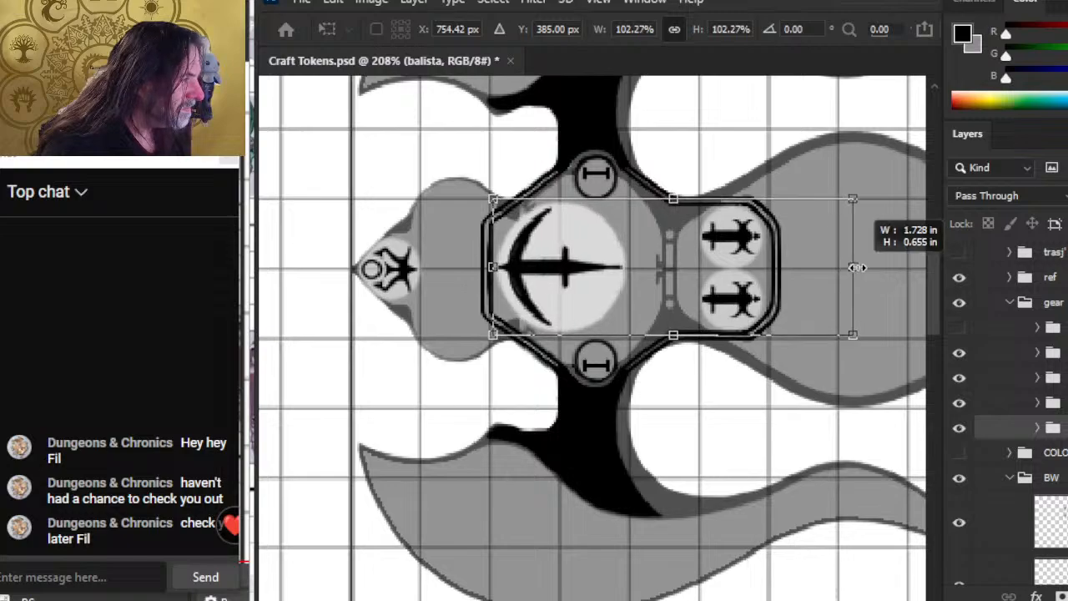
key(Return)
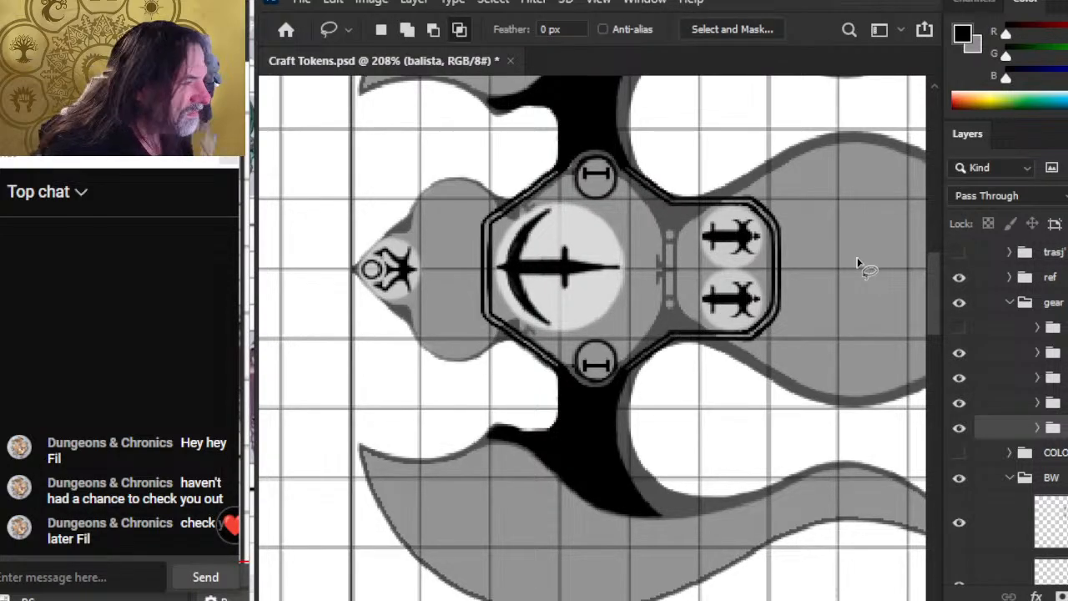
key(v)
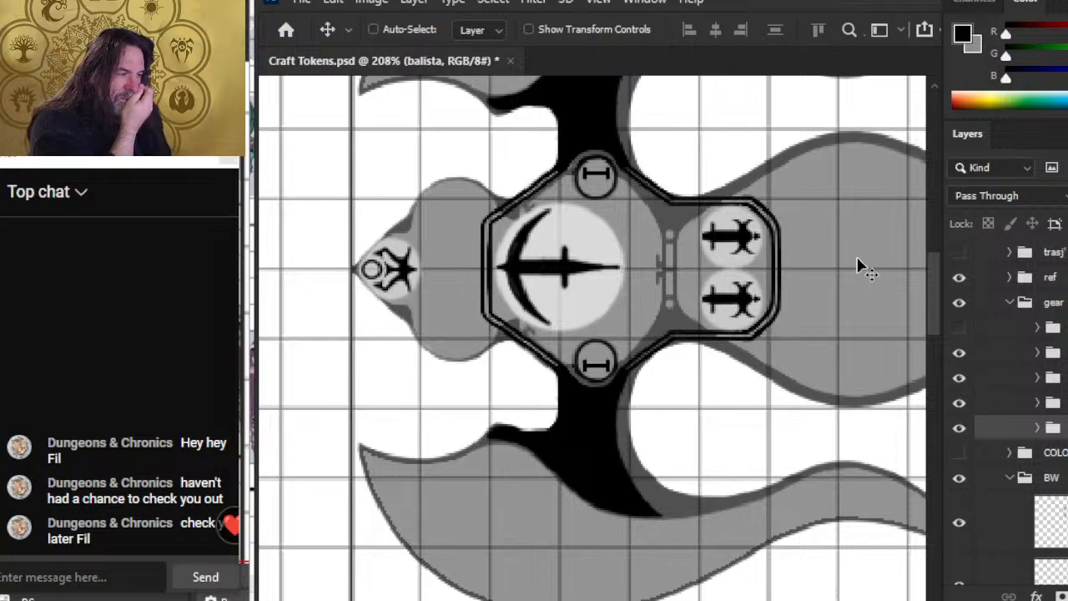
Make the Arrow token group visible over the warbird plan as a reference
key(z)
drag(769, 310, 630, 353)
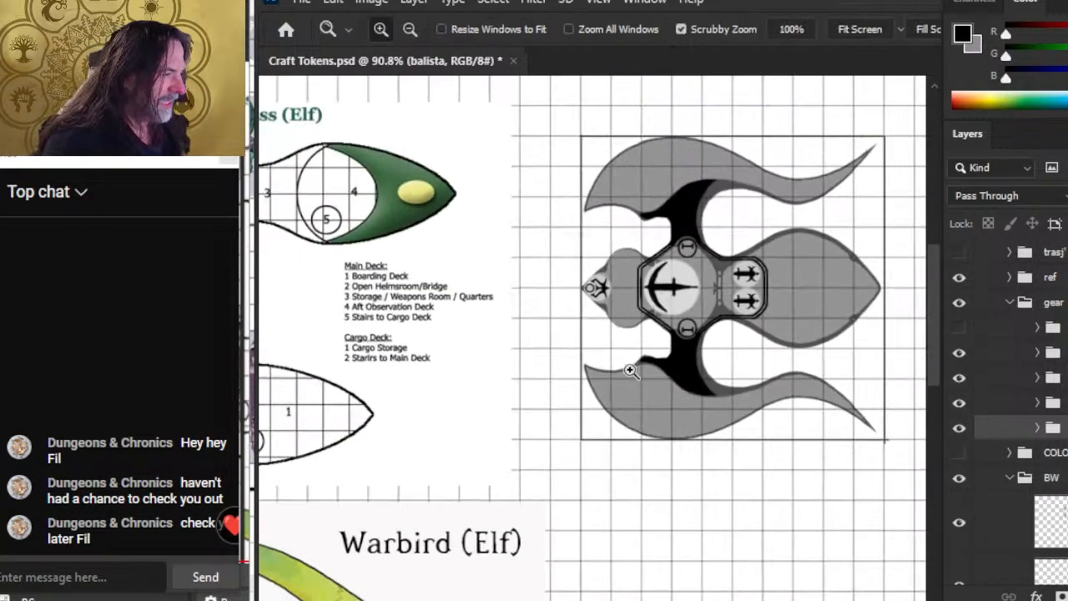
drag(714, 363, 691, 418)
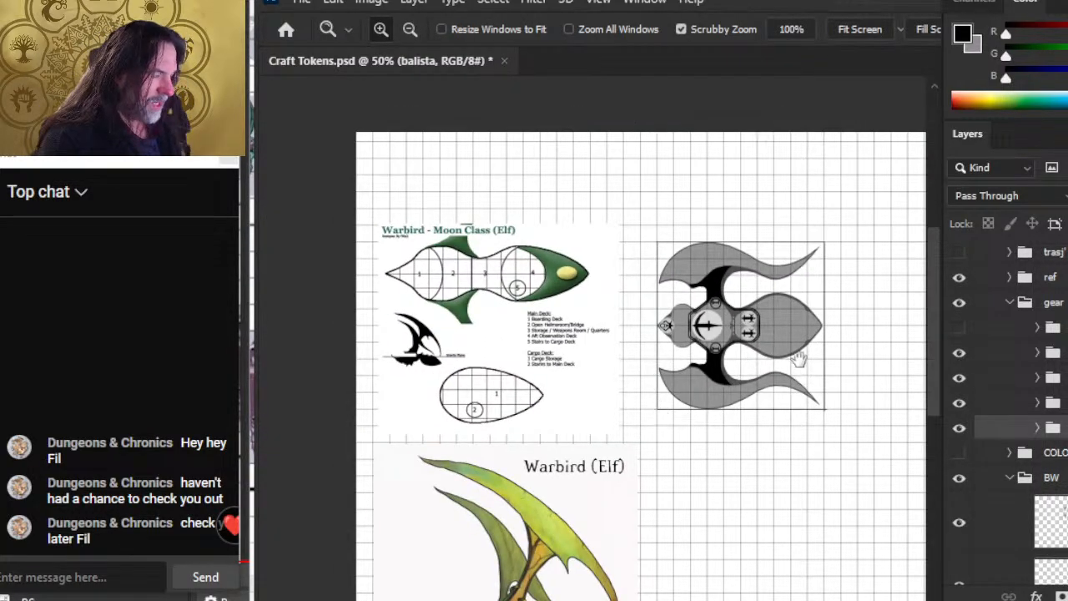
drag(798, 364, 608, 288)
drag(570, 227, 588, 280)
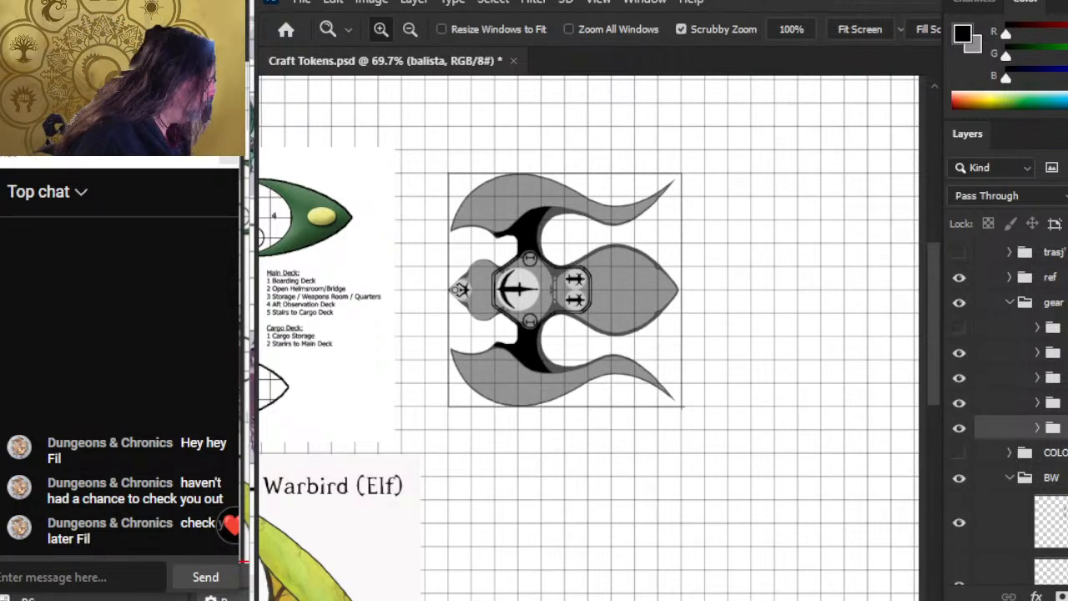
scroll(1058, 292, up, 4)
scroll(956, 291, up, 1)
click(959, 301)
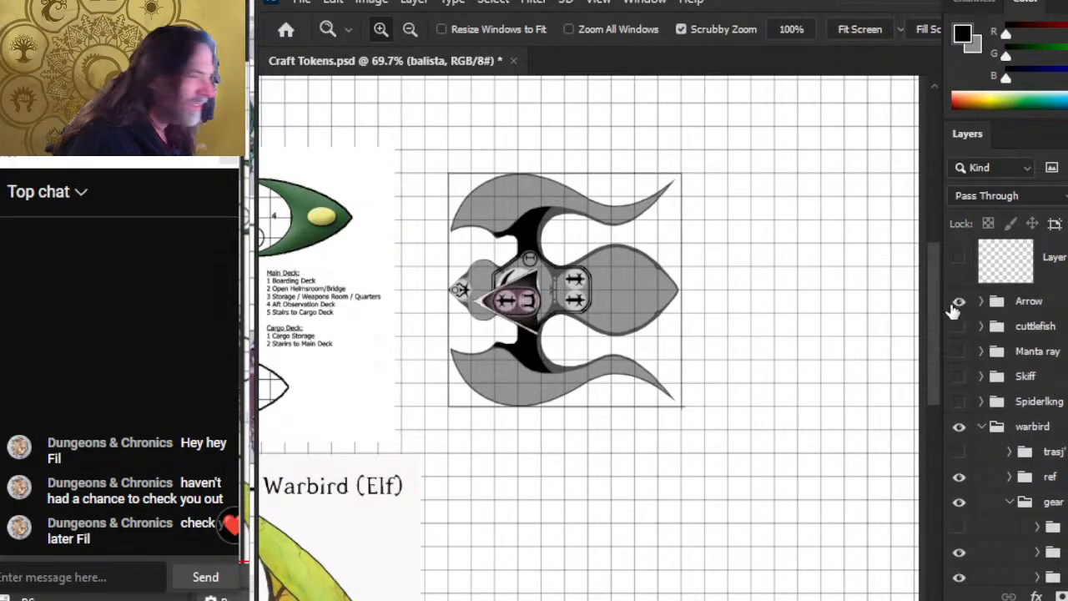
drag(493, 282, 542, 283)
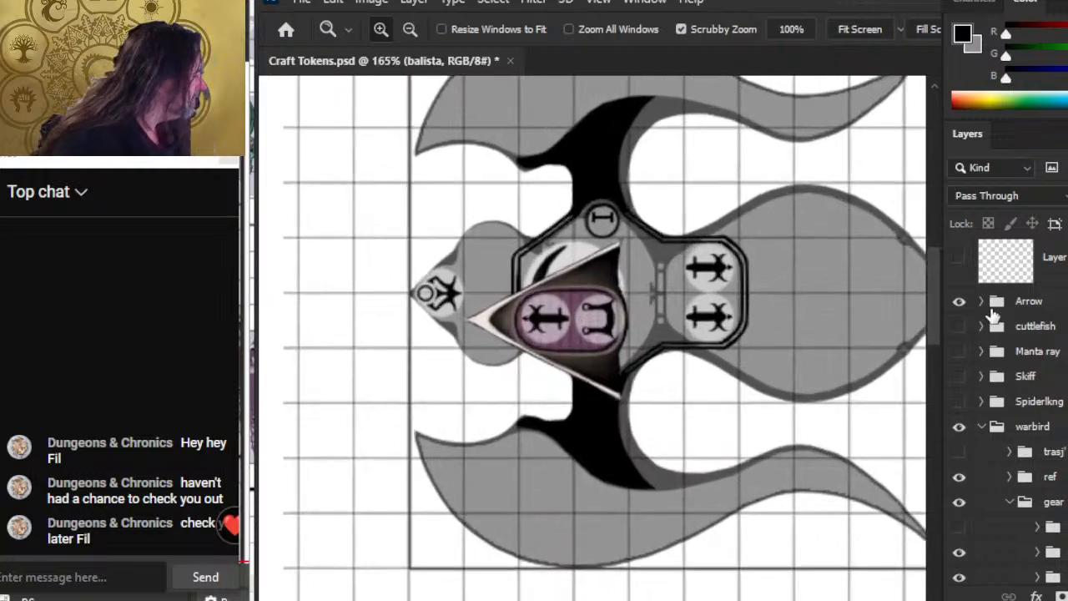
Expand the Arrow group and hide its color and BW groups to expose its deck plan
click(981, 301)
click(959, 351)
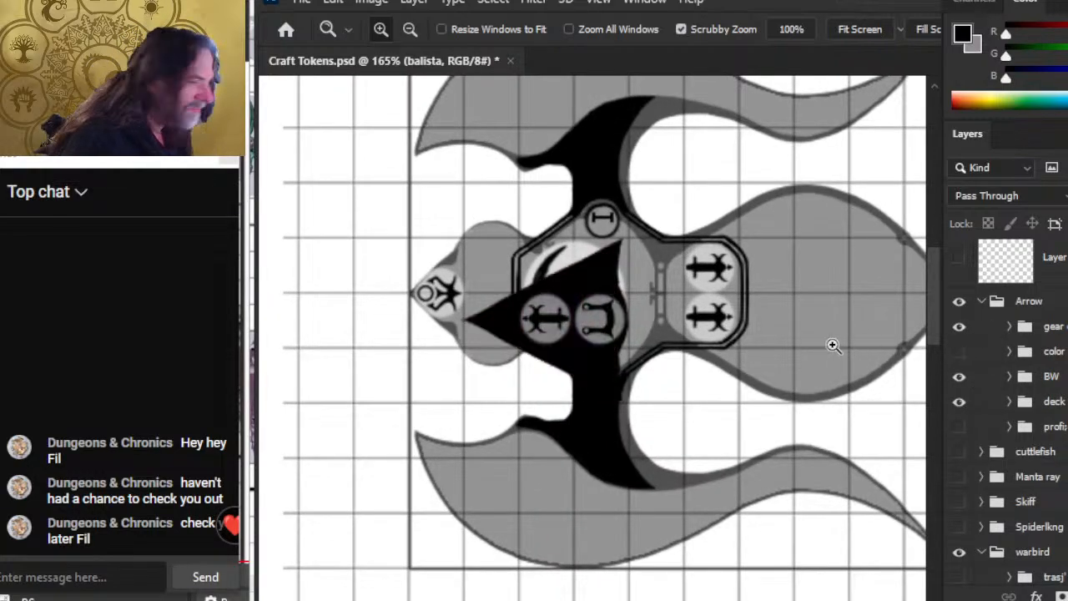
drag(541, 307, 594, 313)
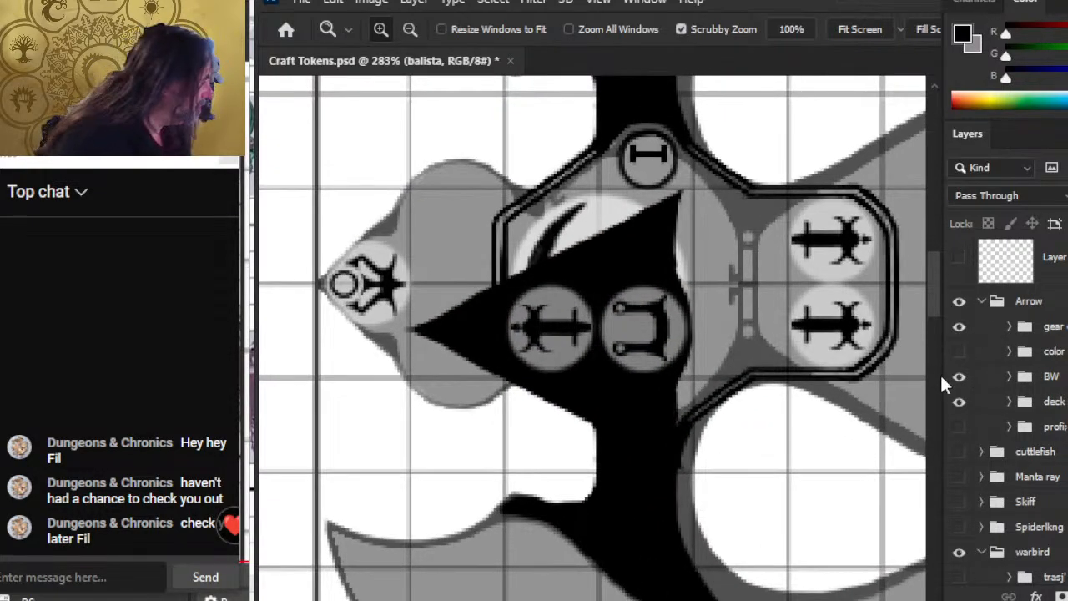
click(960, 378)
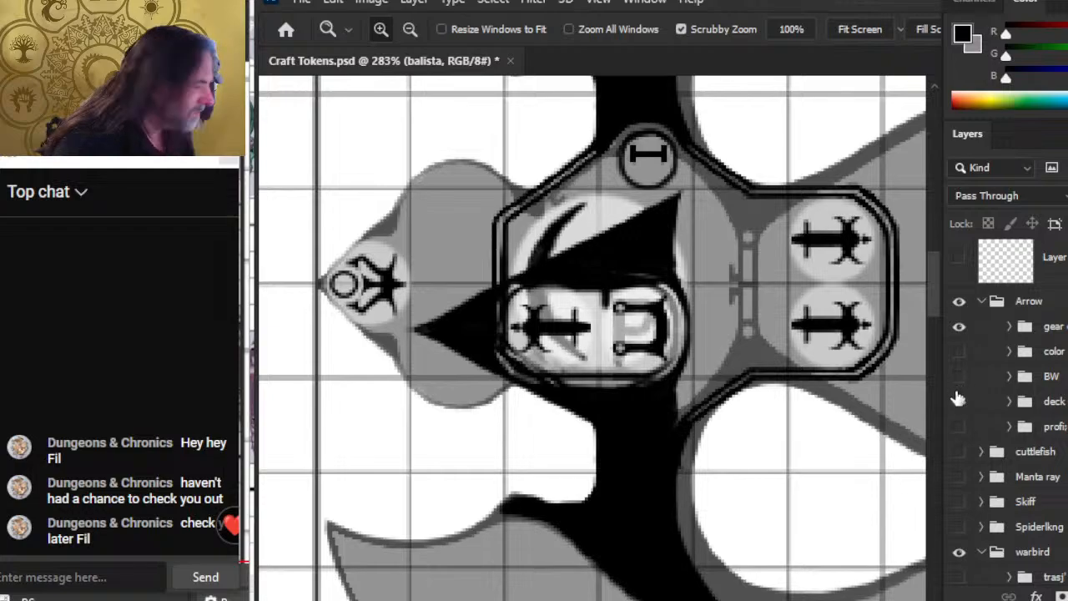
Hide the warbird group and make the Spiderlkng token group visible
click(960, 554)
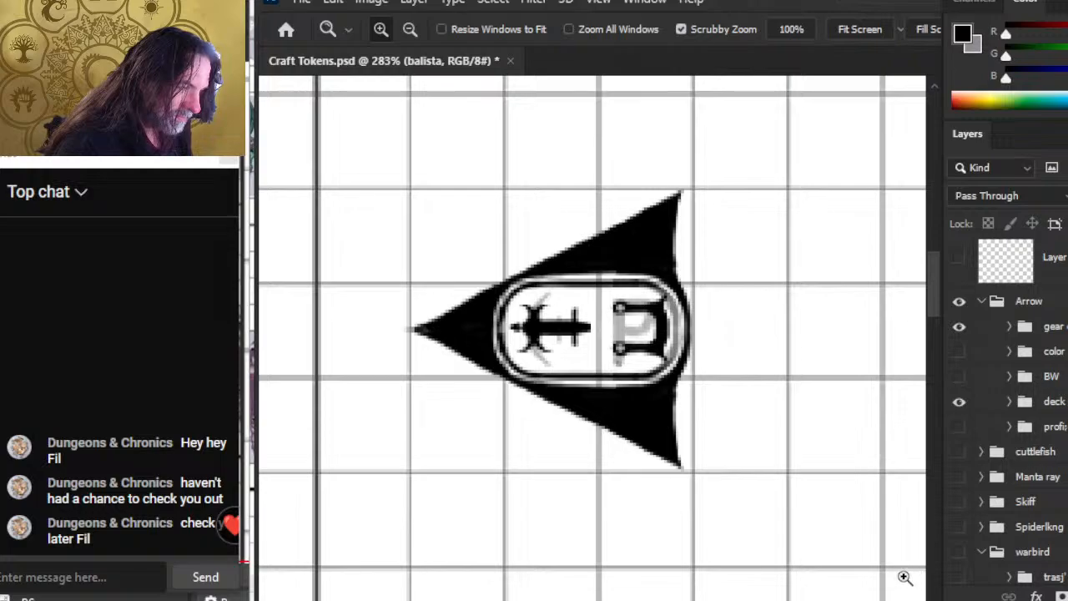
click(959, 527)
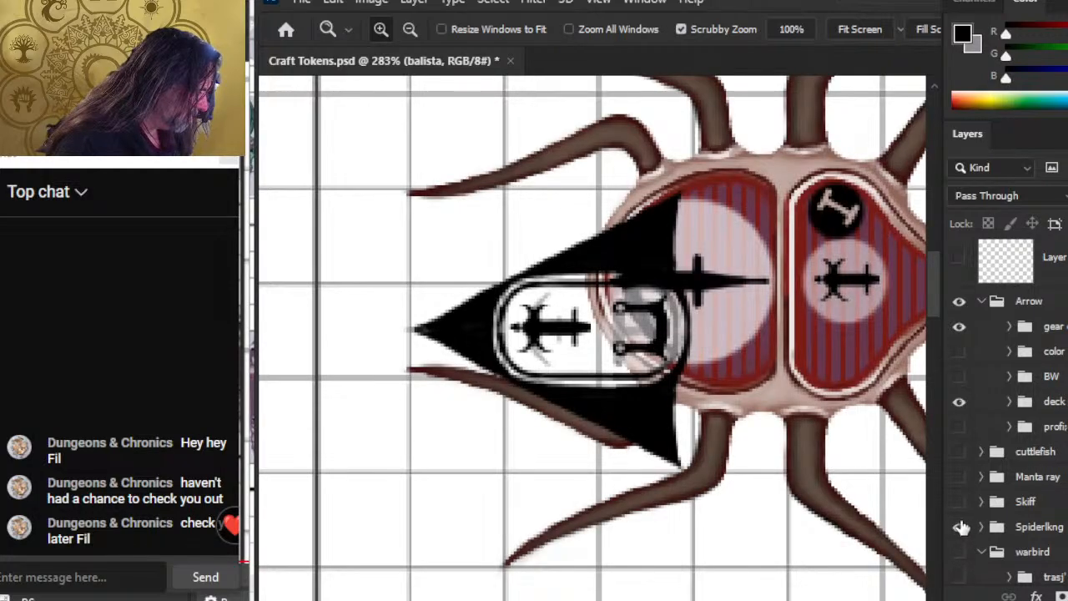
Hide the Spiderlkng group, show the warbird group, and make the Arrow token's BW and color groups visible again
click(959, 527)
click(959, 552)
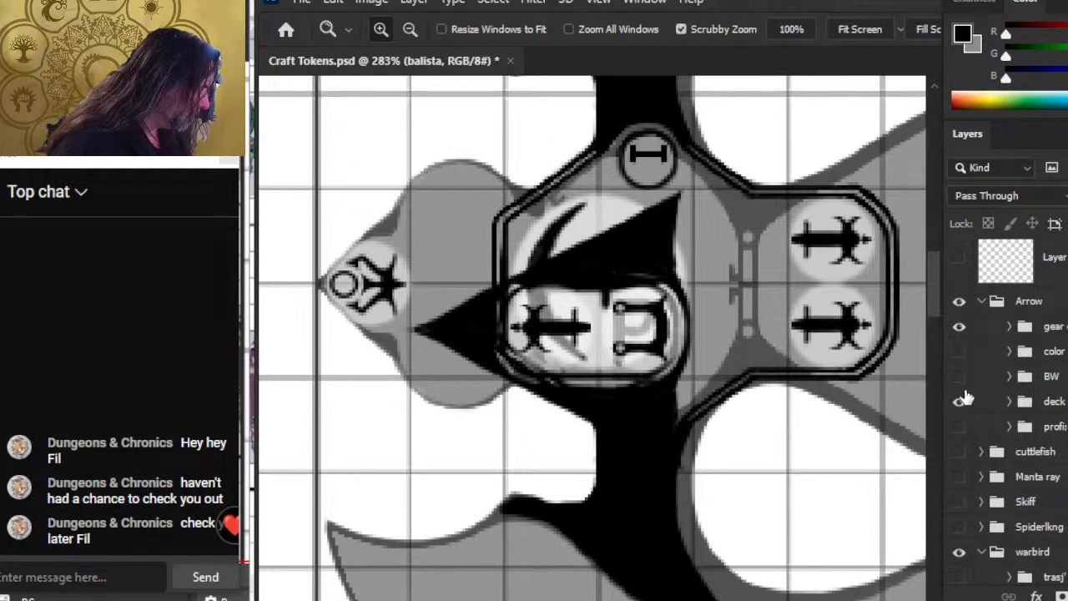
click(960, 376)
click(959, 352)
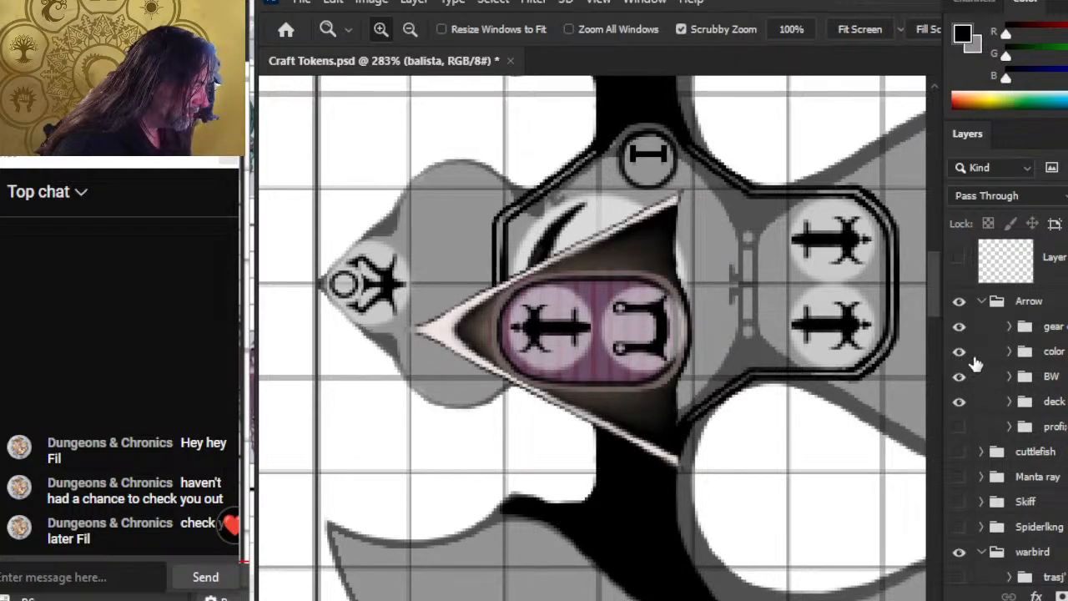
Collapse the Arrow group's contents and hide the whole Arrow group
click(1008, 331)
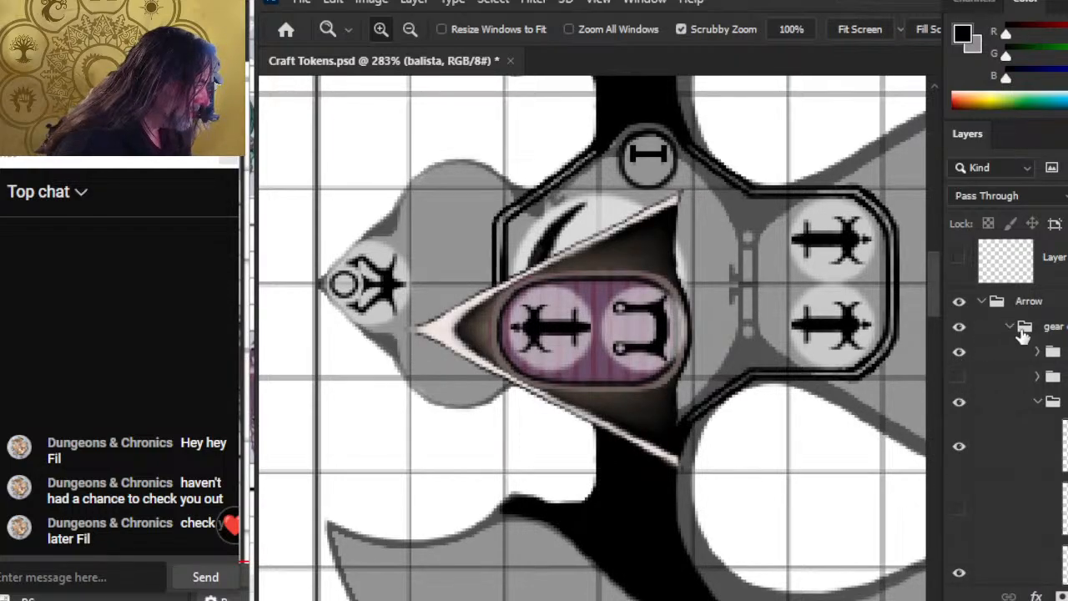
click(1011, 332)
click(984, 303)
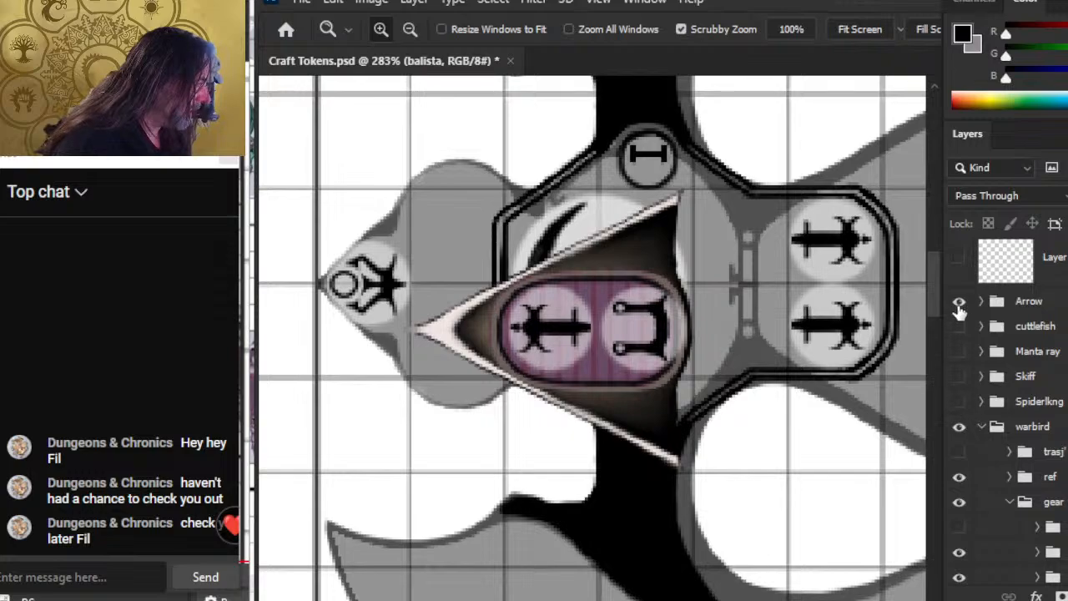
click(959, 305)
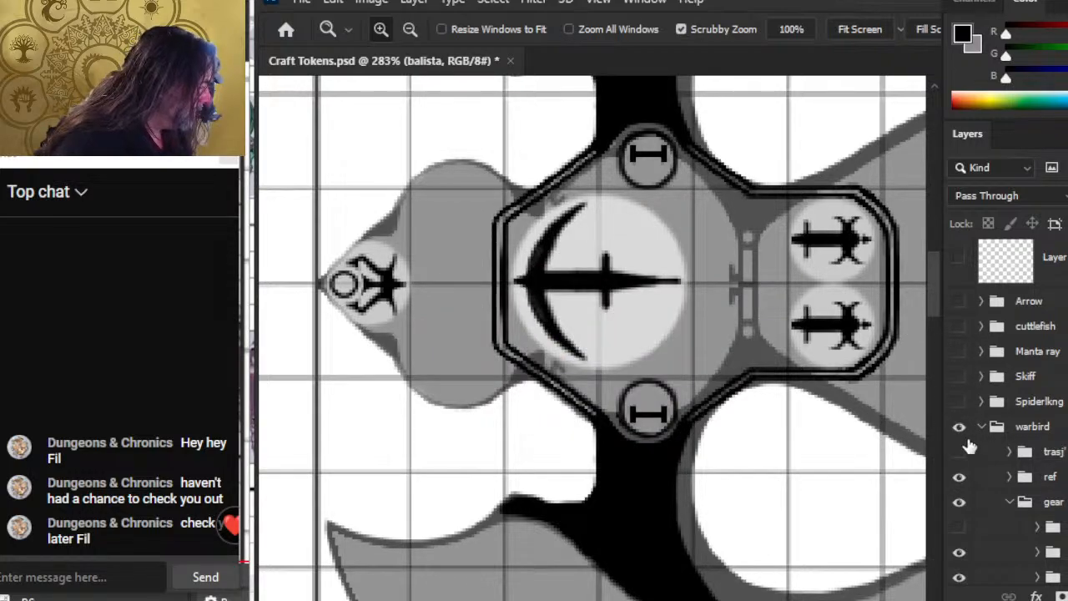
Examine the whole warbird deck plan beside the elf warbird reference images
key(ctrl+0)
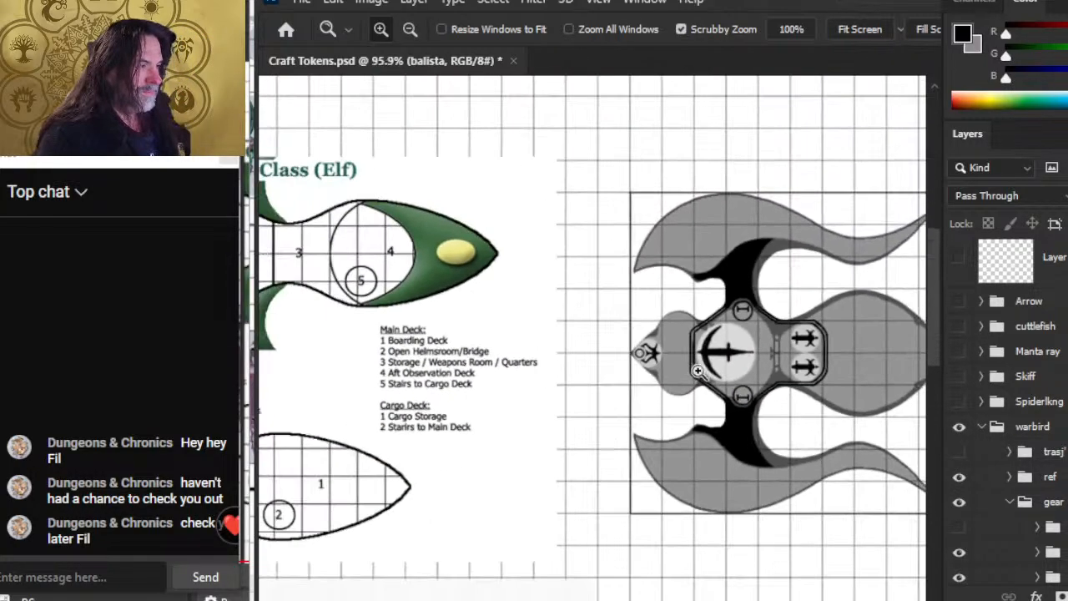
drag(808, 358, 642, 303)
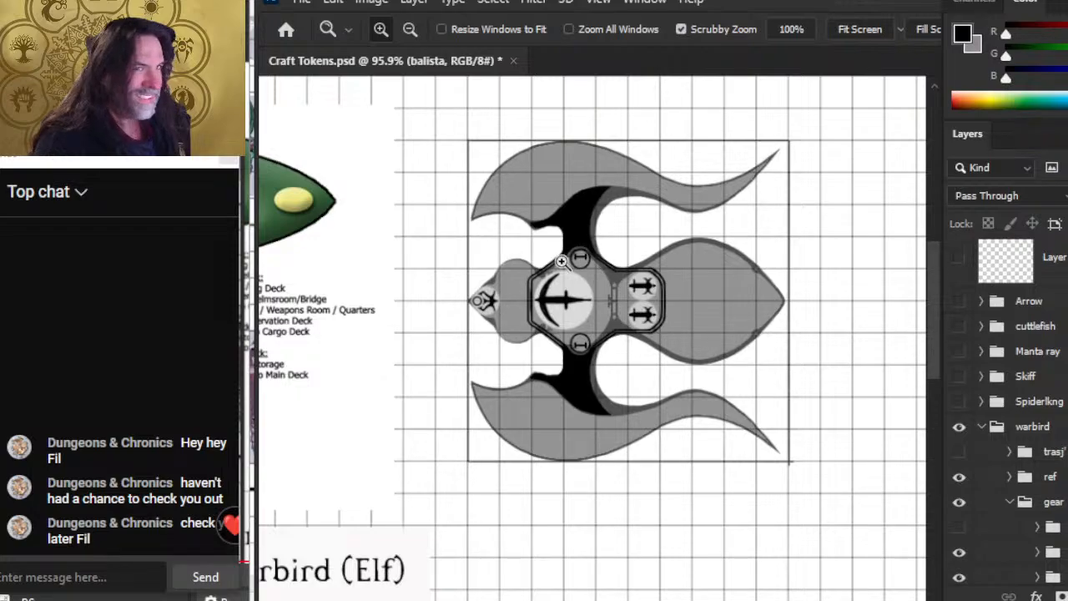
scroll(671, 272, down, 3)
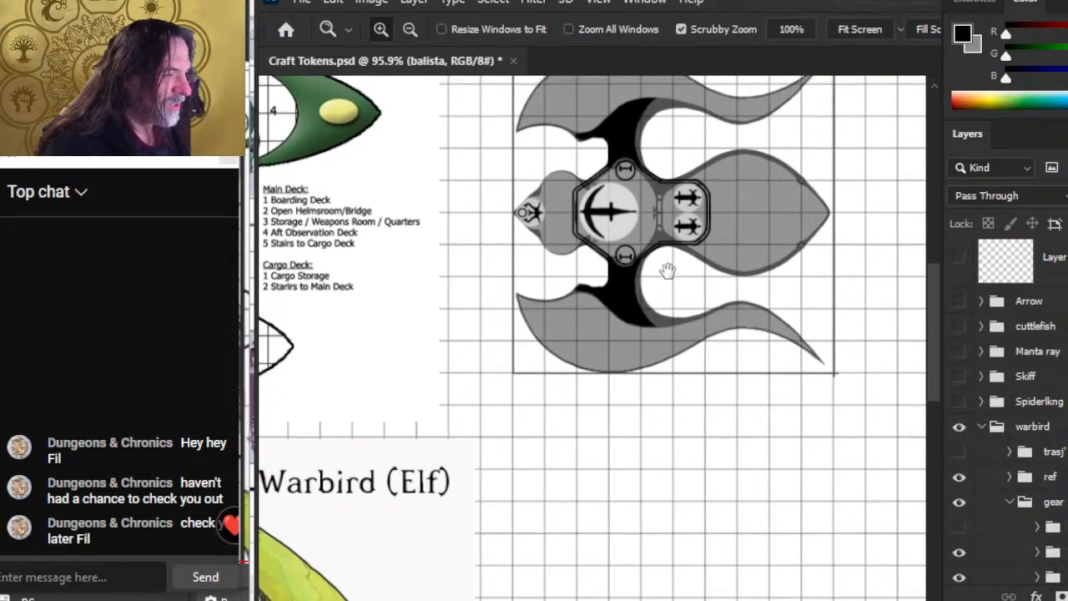
scroll(697, 284, up, 2)
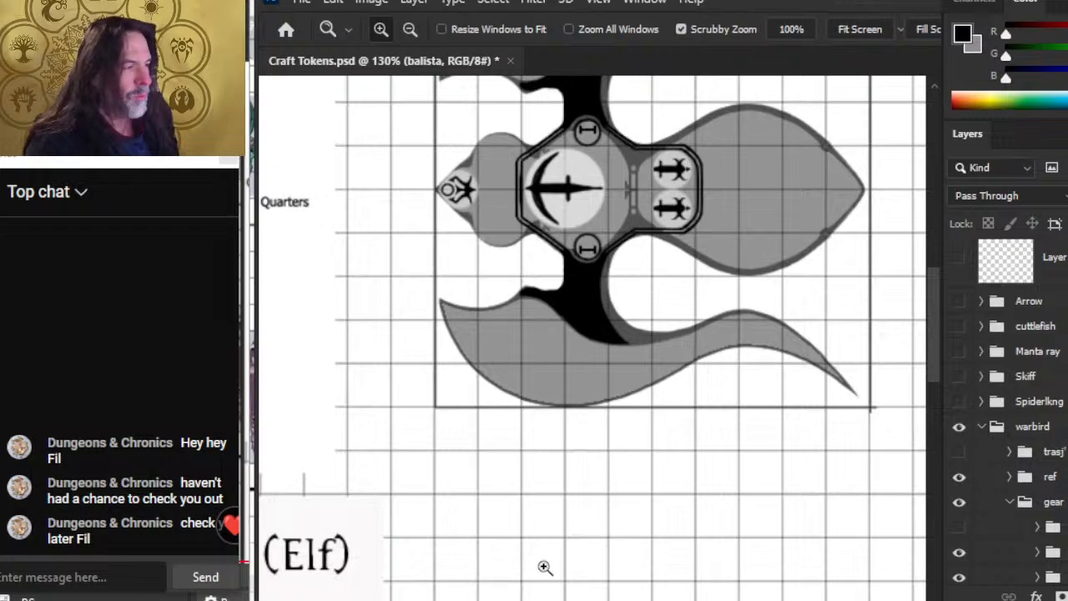
key(ctrl+0)
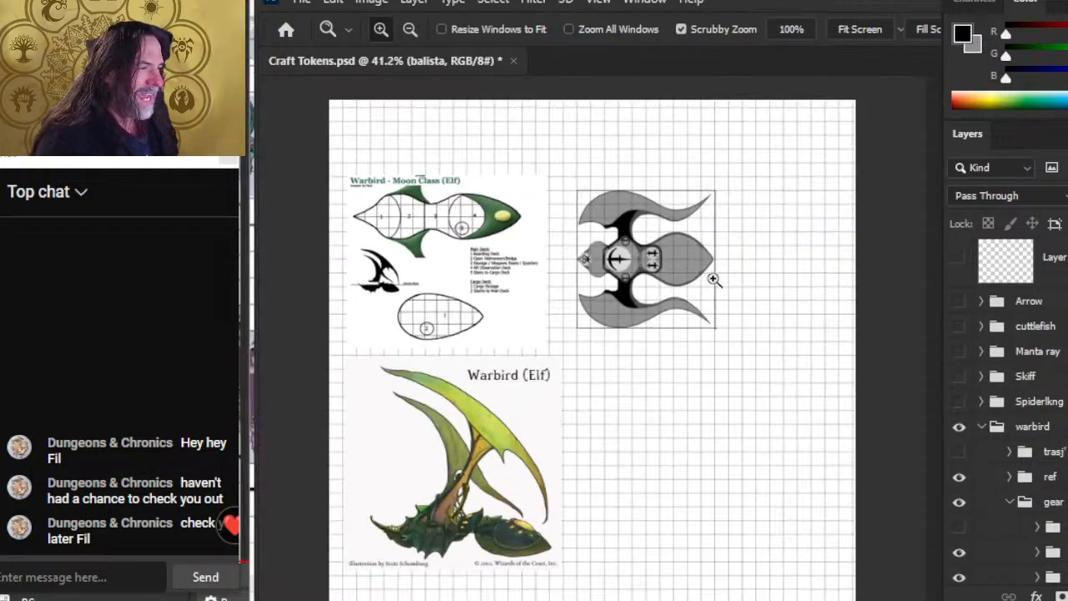
drag(565, 236, 666, 263)
drag(788, 302, 681, 288)
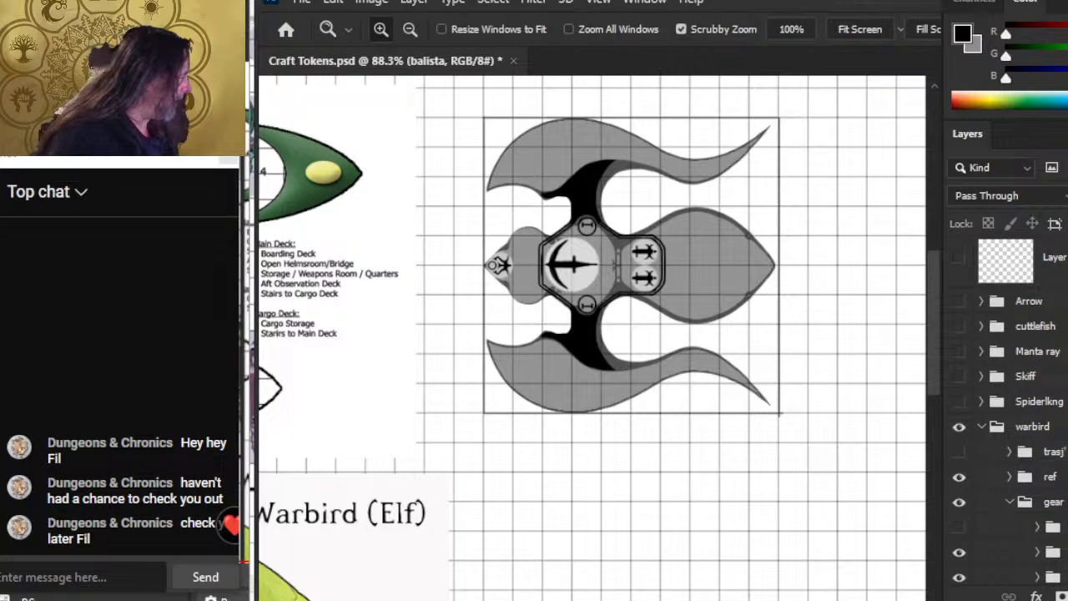
Collapse the warbird's gear group and check what its BW group contains by hiding and showing it
scroll(1064, 355, down, 7)
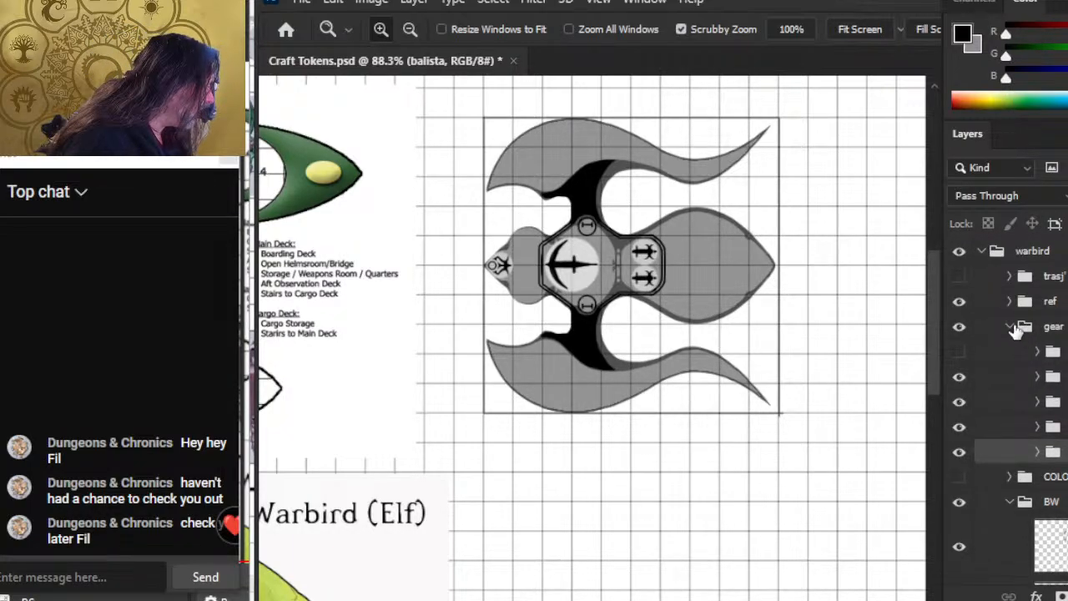
click(1011, 326)
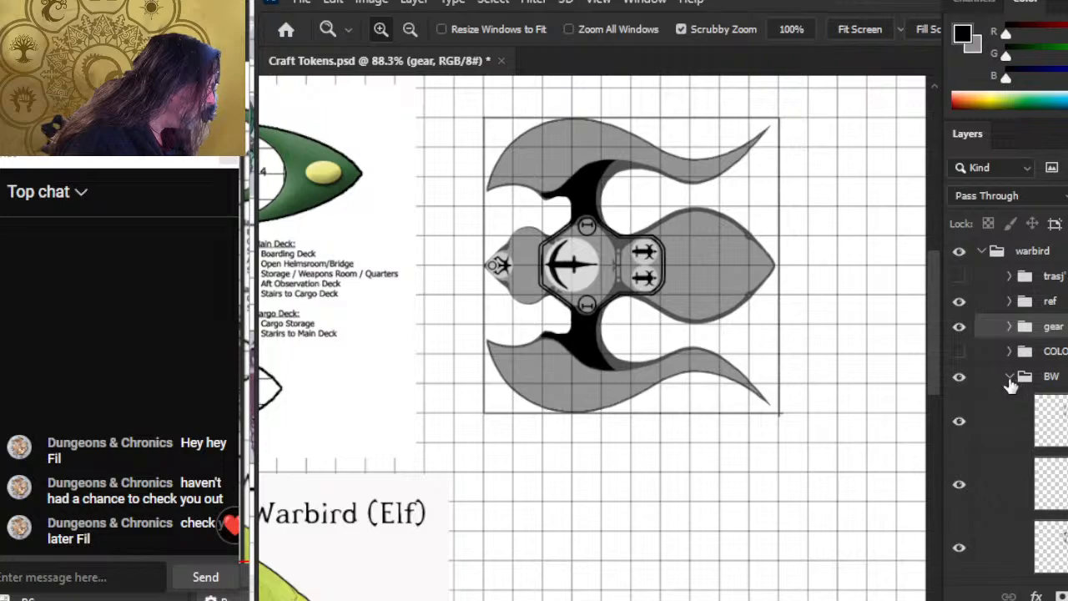
click(1011, 377)
click(959, 378)
click(959, 378)
click(1011, 378)
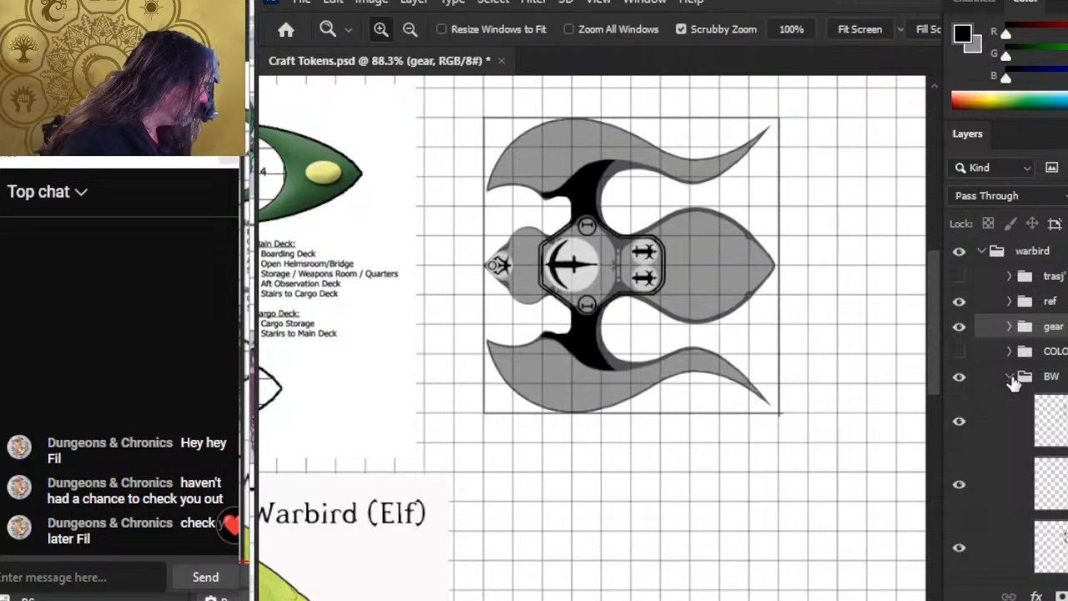
Fill the warbird silhouette layer at the base of the BW group with black and save the document
scroll(1010, 400, down, 5)
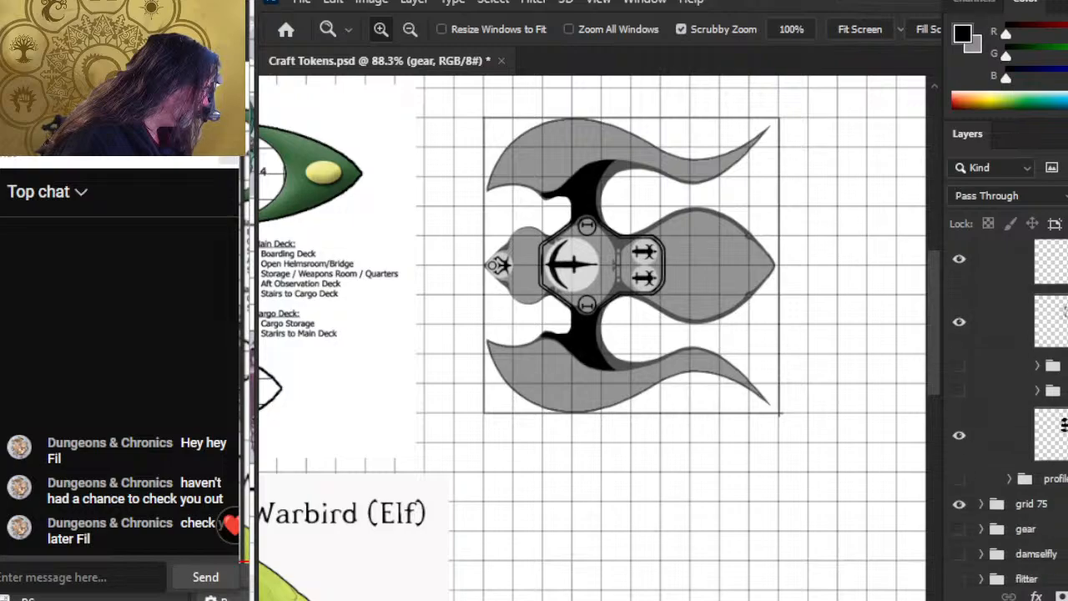
mouse_move(1053, 435)
mouse_down()
mouse_move(1053, 464)
mouse_move(1048, 442)
mouse_up()
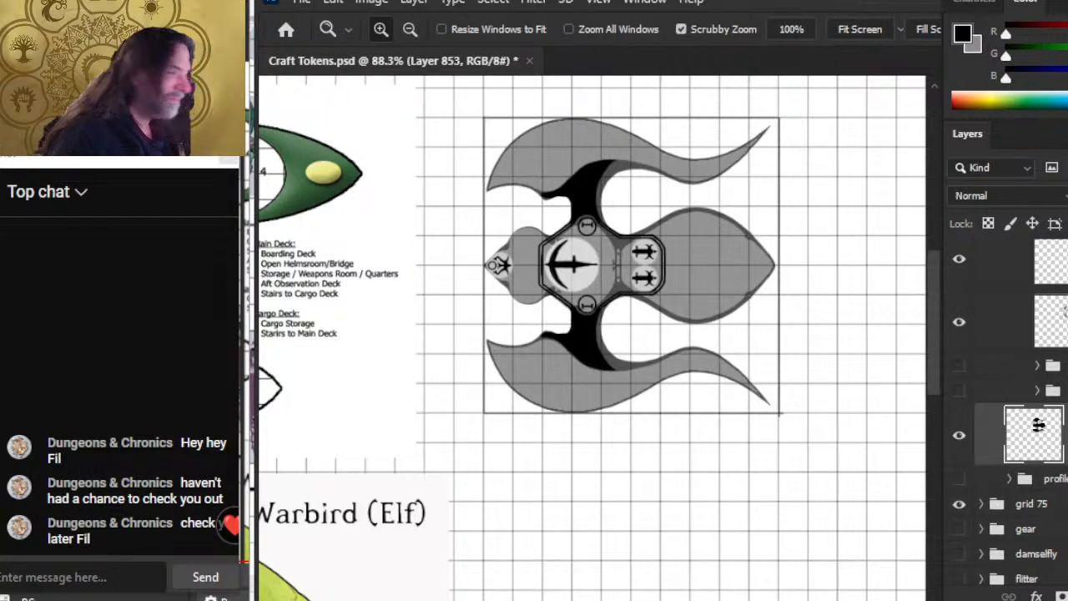
key(alt+shift+BackSpace)
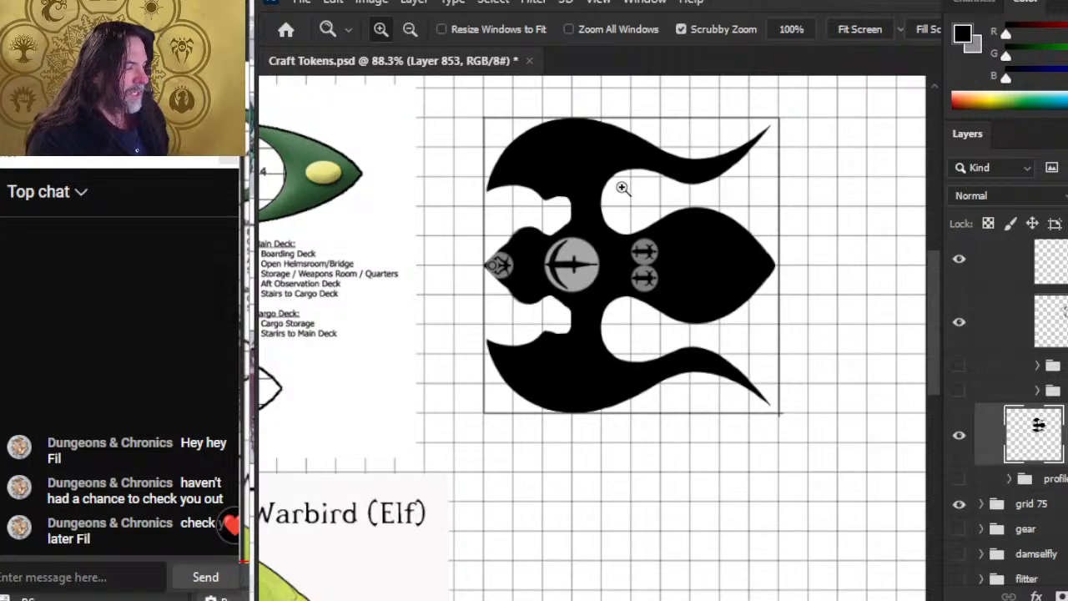
drag(770, 217, 713, 224)
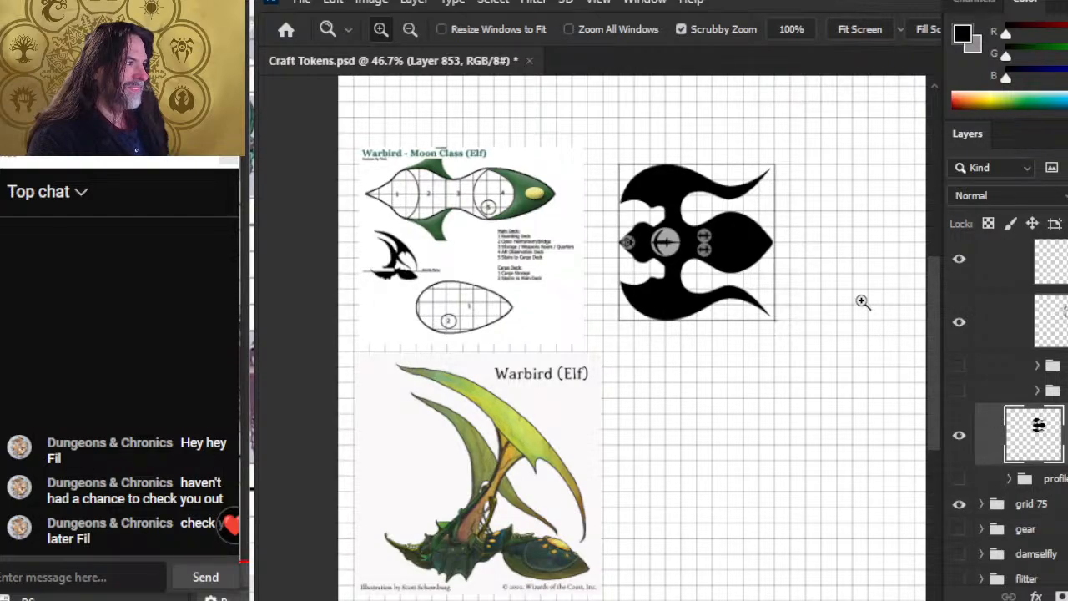
key(ctrl+s)
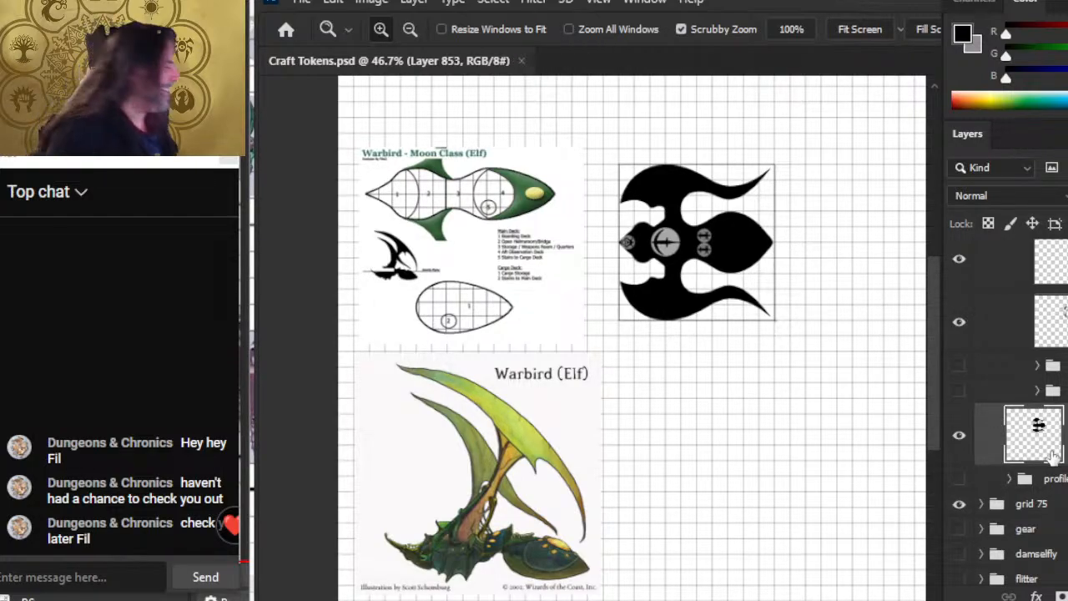
Put the black silhouette layer into its own group named BW and collapse it
key(ctrl+g)
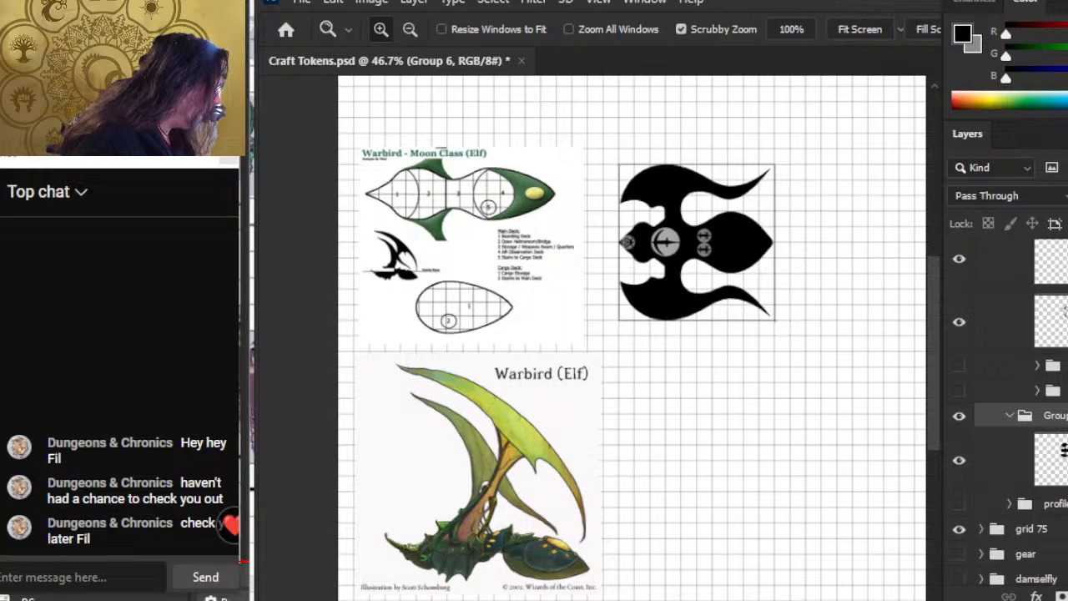
double_click(1057, 416)
text(WW)
key(Return)
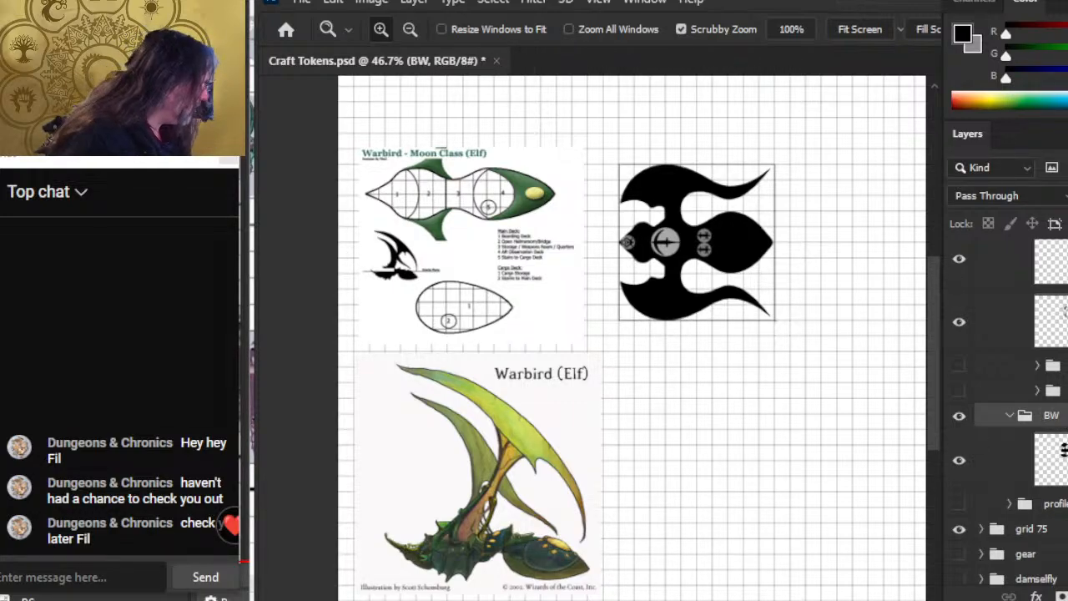
click(1009, 416)
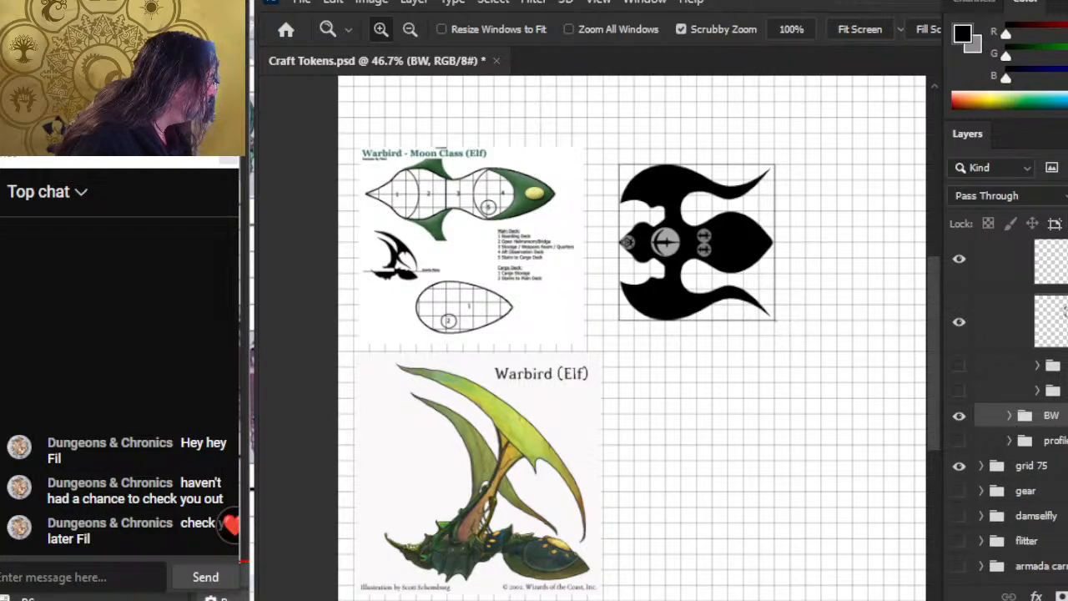
Briefly preview the warbird's profile group, and rename the original BW group holding the linework as deck plan
click(959, 440)
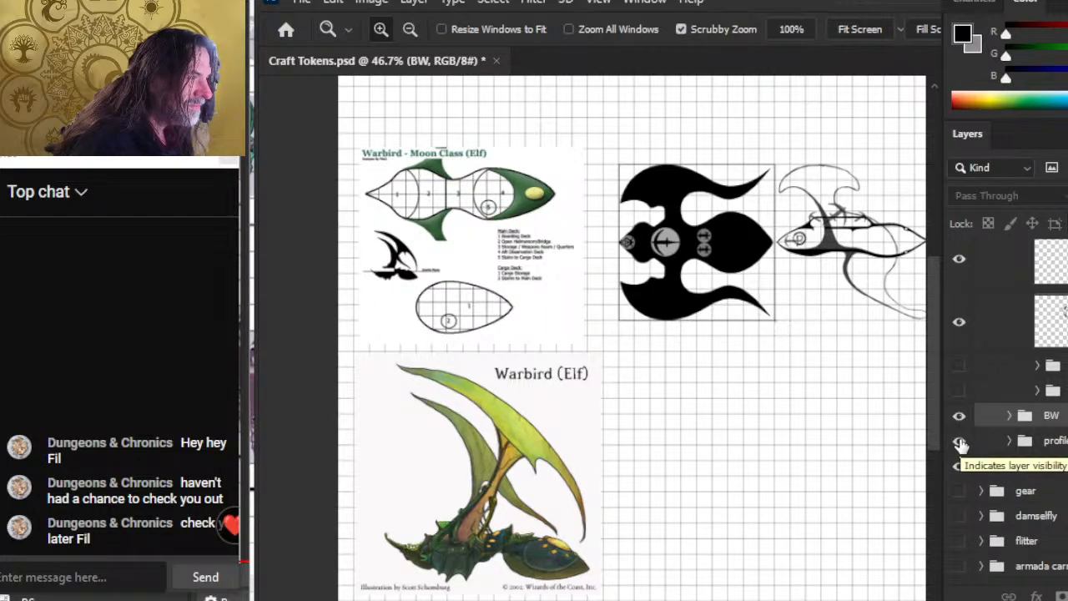
click(959, 443)
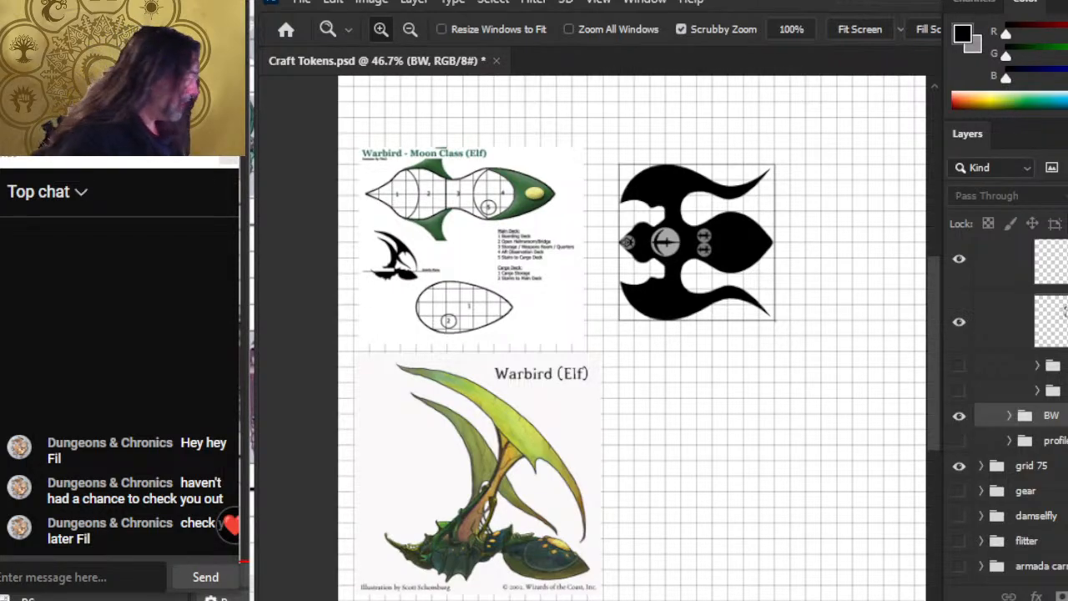
scroll(1010, 401, up, 3)
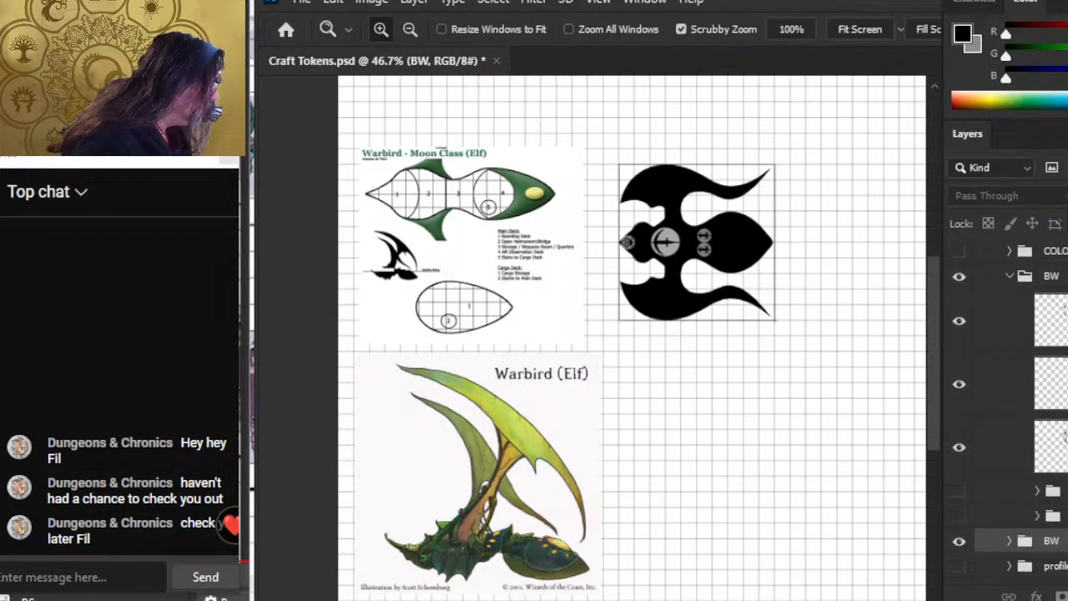
double_click(1050, 276)
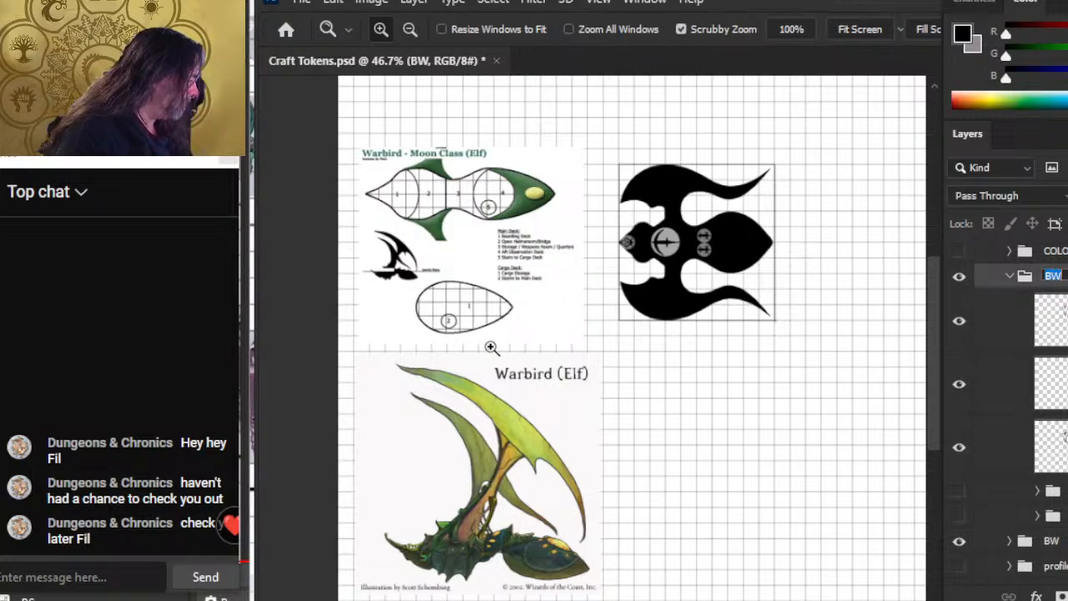
text(deck)
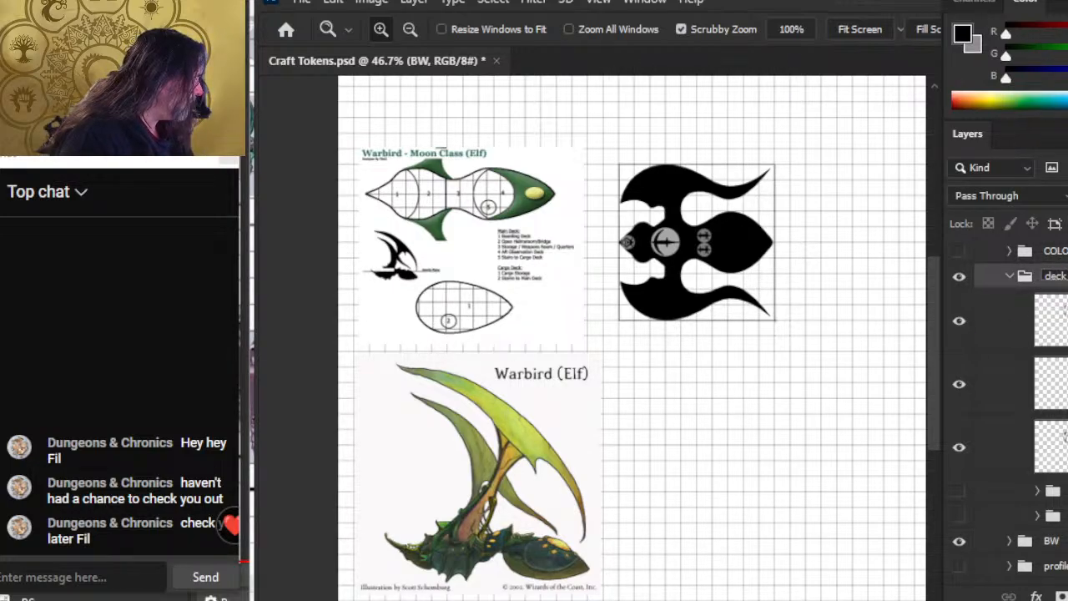
key(Return)
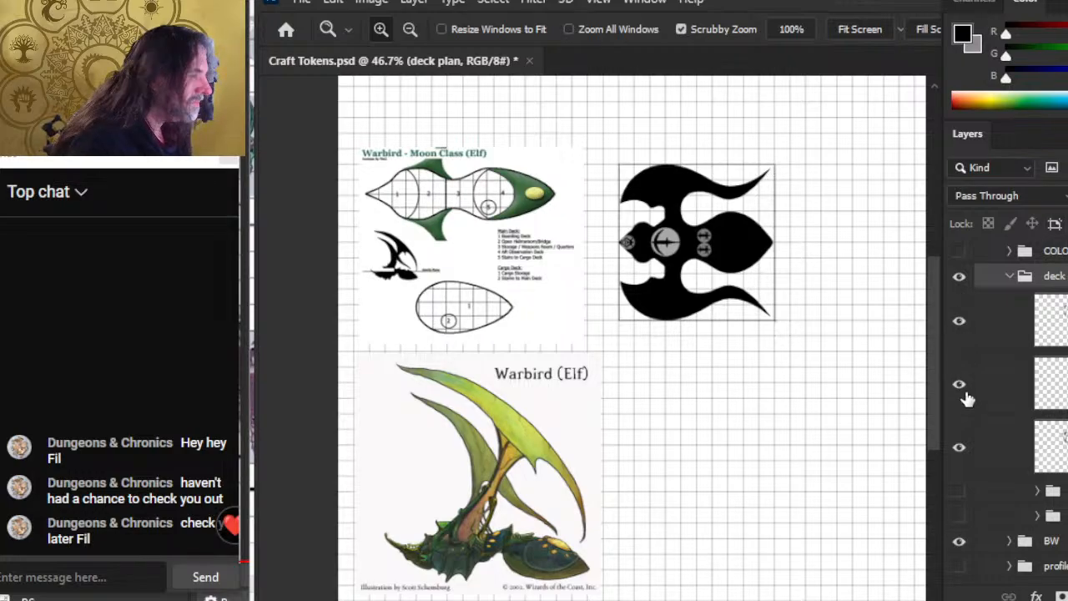
Hide the silhouette's BW group and merge the deck plan's uppermost linework layer down into the layer below
click(960, 544)
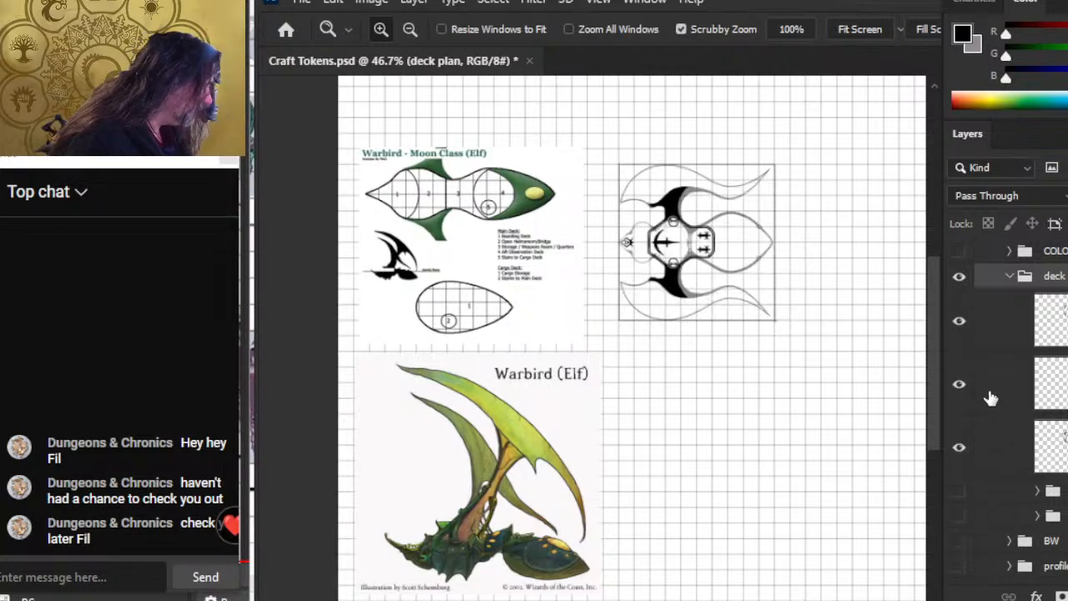
click(964, 333)
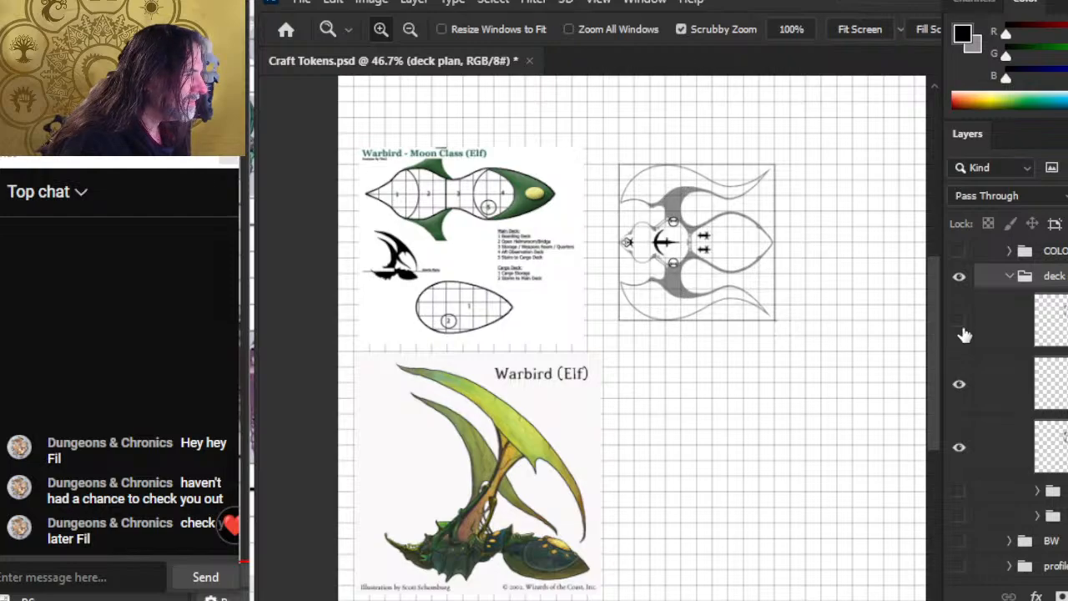
click(961, 334)
right_click(1009, 326)
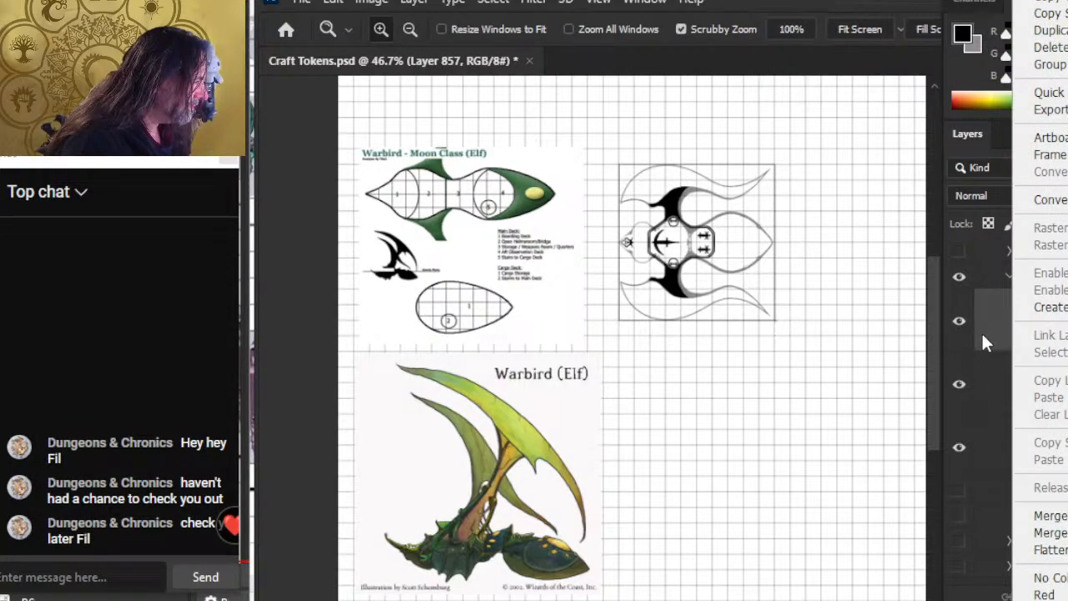
click(1044, 515)
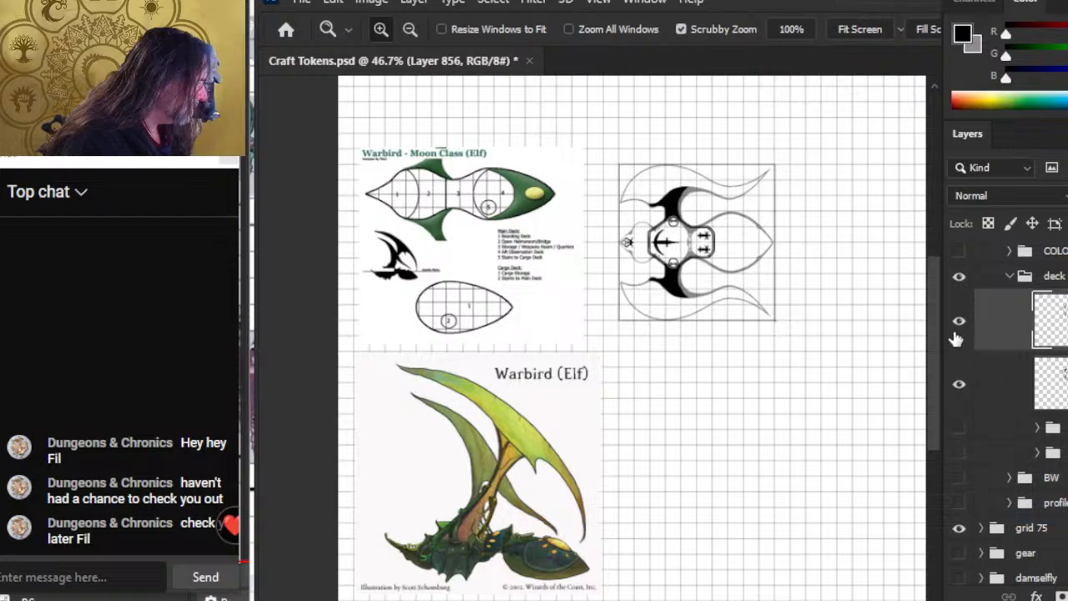
Make the wing and hull linework layer solid black with the merged linework layer hidden, and show the merged layer again
click(957, 329)
click(1020, 392)
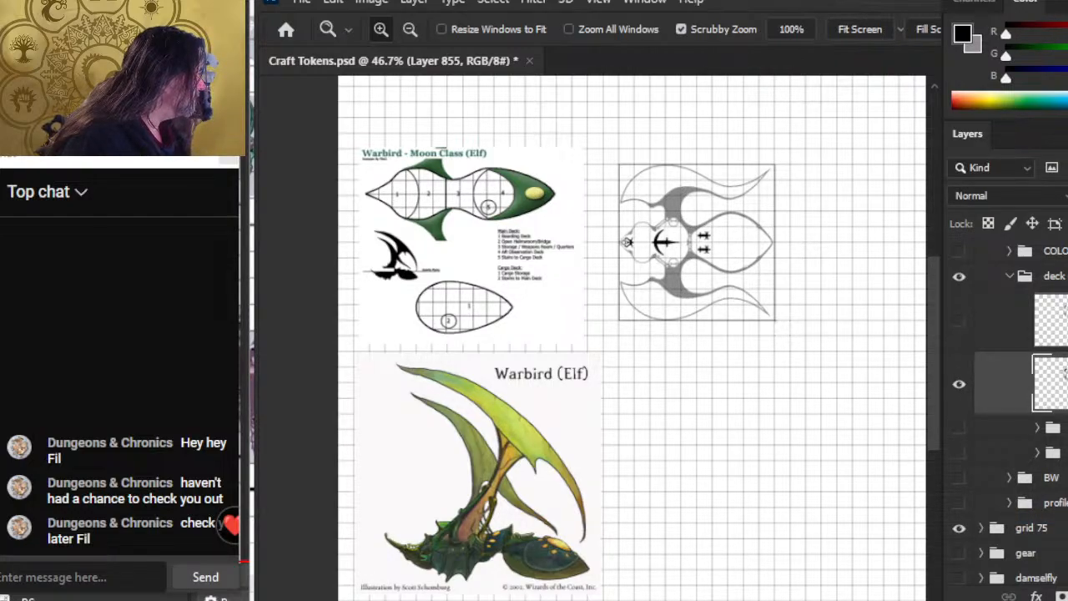
click(995, 335)
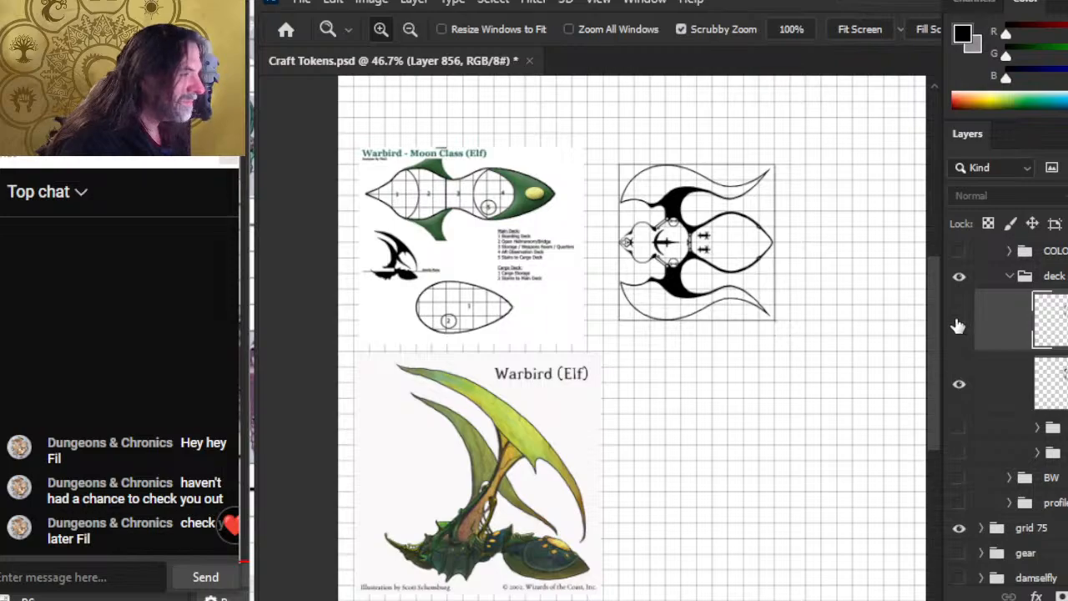
click(958, 325)
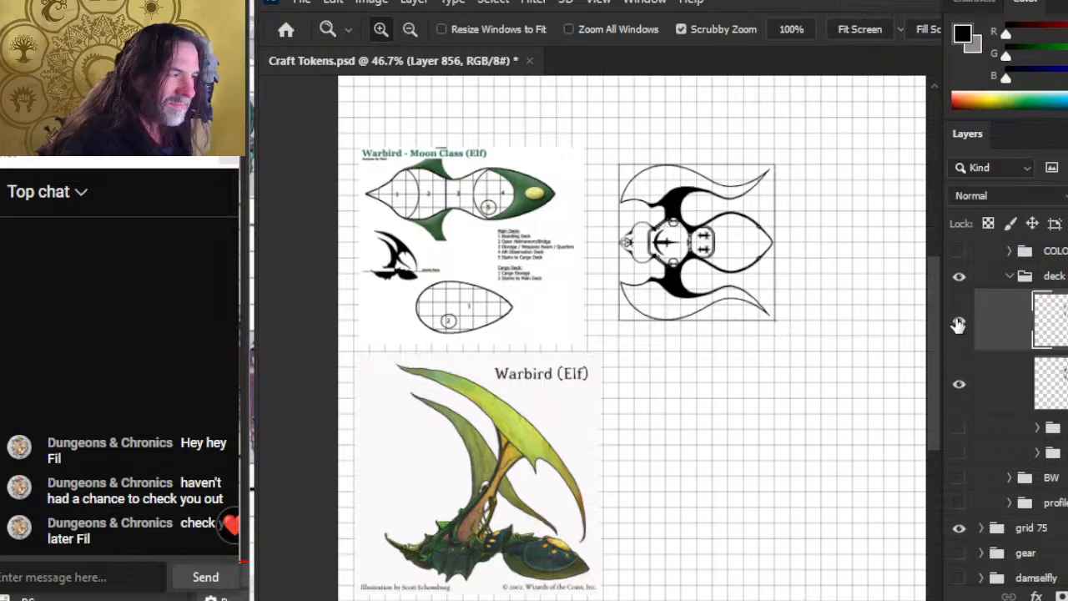
Compare the deck plan's two linework layers by hiding and showing each one in turn
click(959, 386)
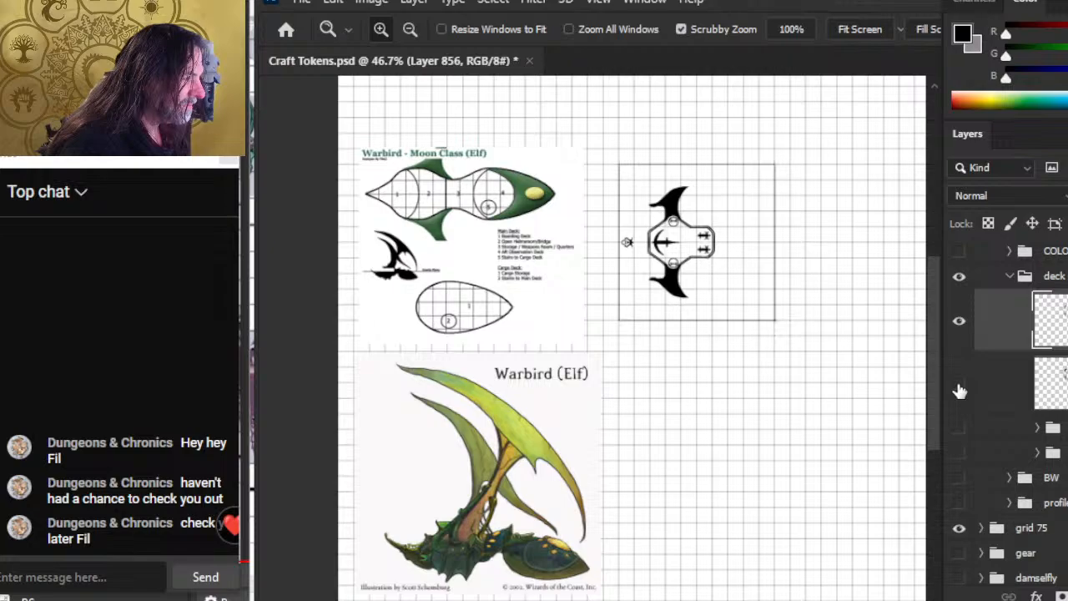
click(959, 384)
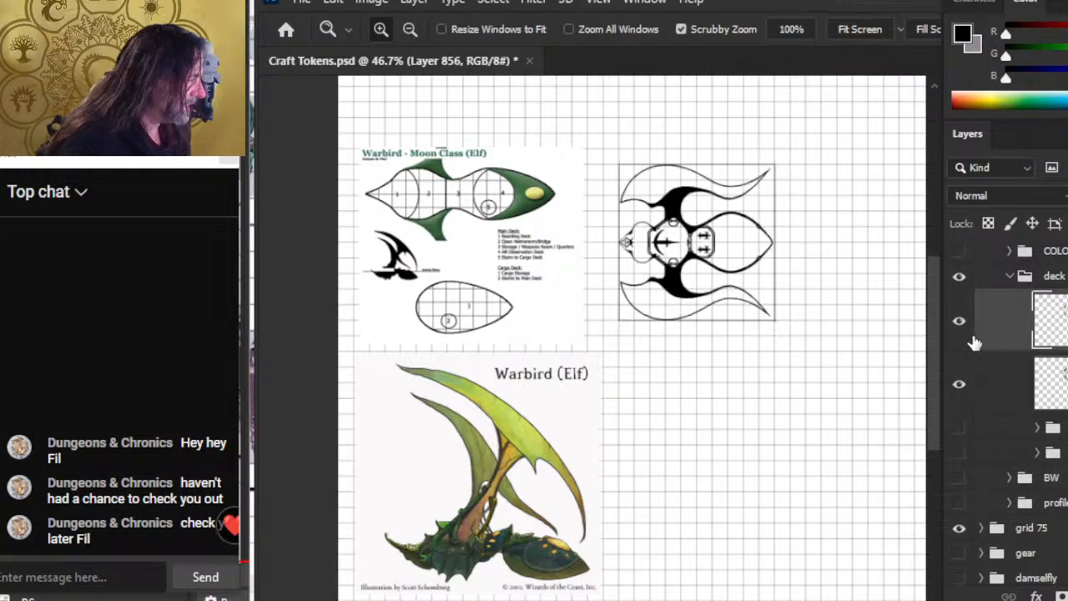
click(965, 330)
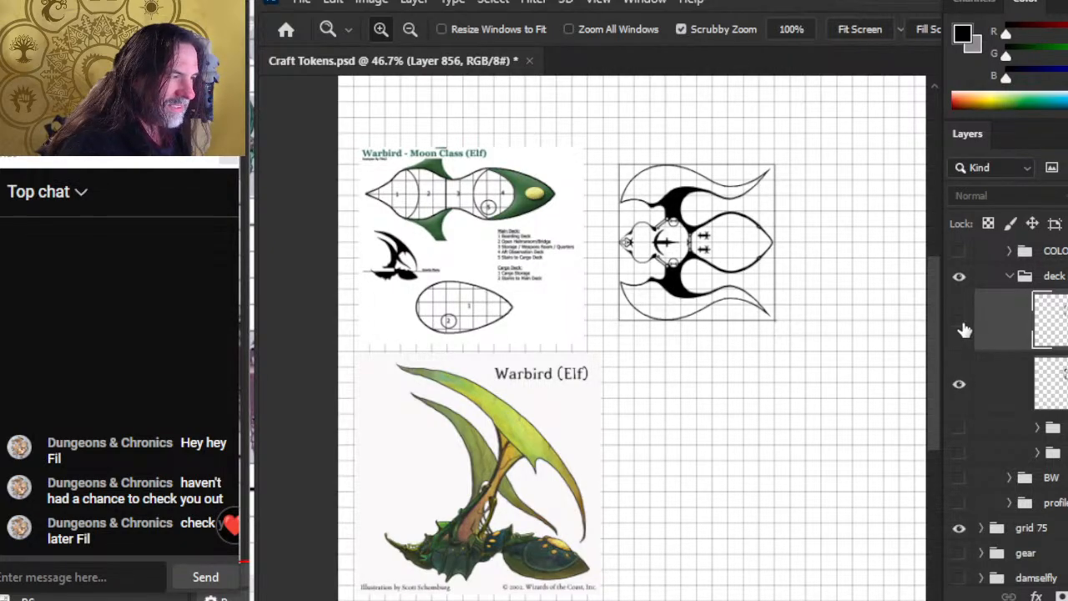
click(961, 325)
Hide the warbird's gear group and inspect each of the deck plan's two linework layers on its own
scroll(1008, 301, up, 1)
scroll(1009, 301, up, 1)
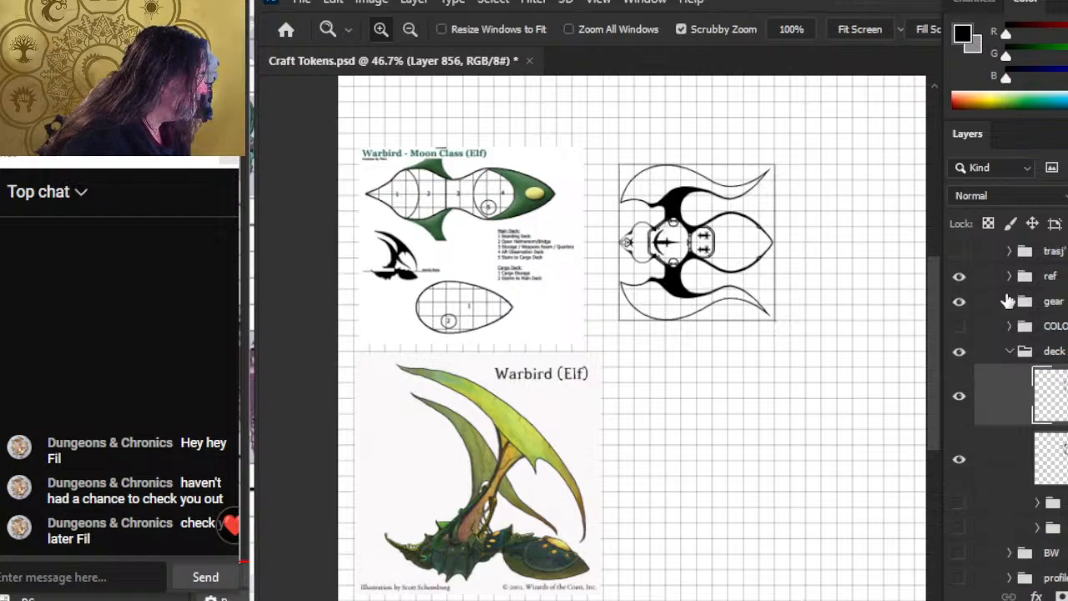
click(959, 302)
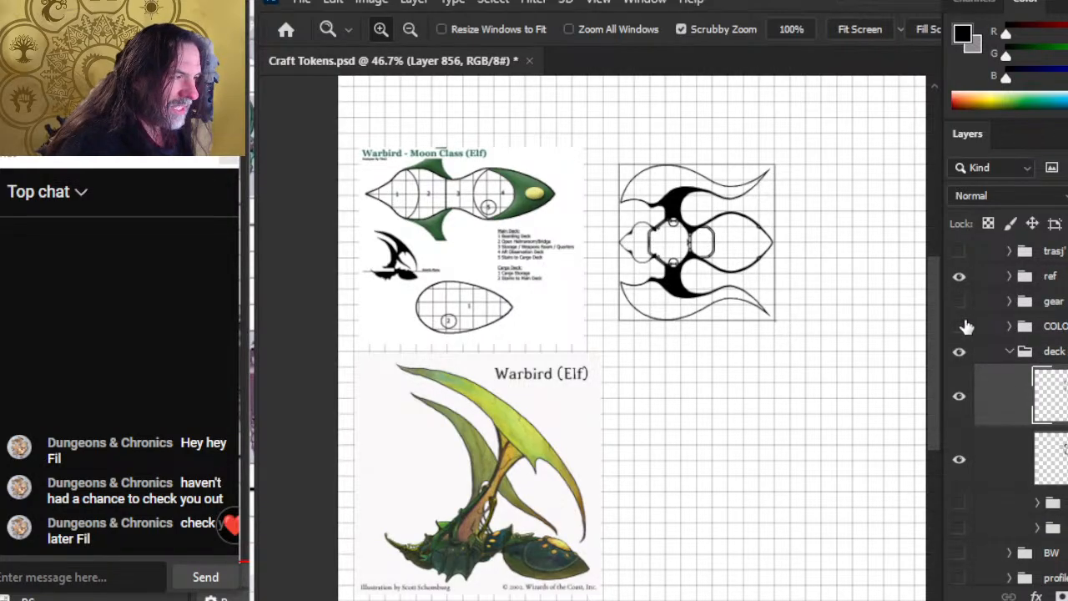
click(959, 459)
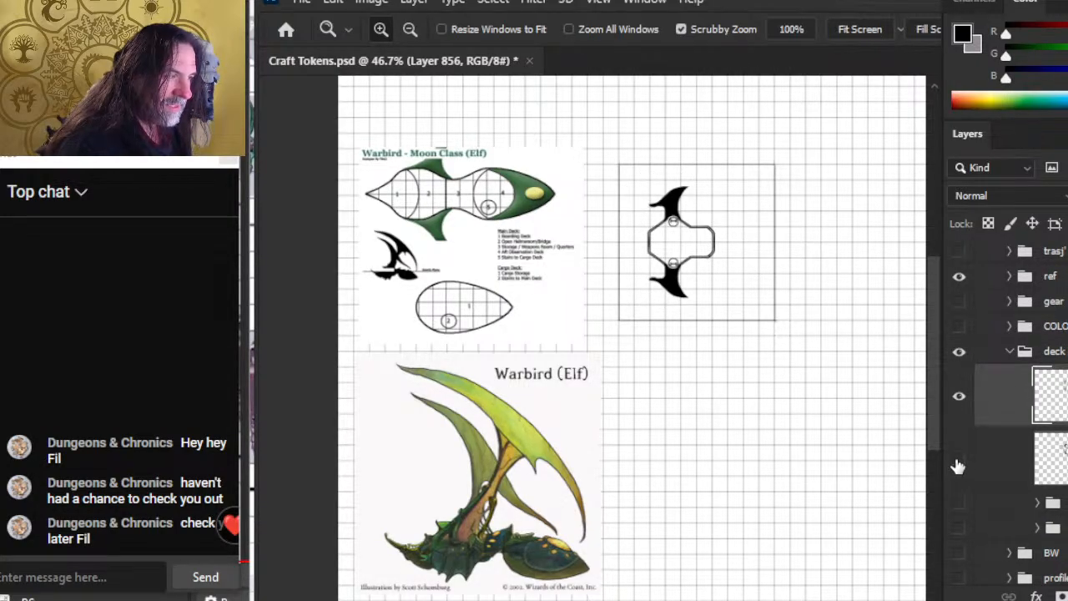
drag(667, 220, 746, 257)
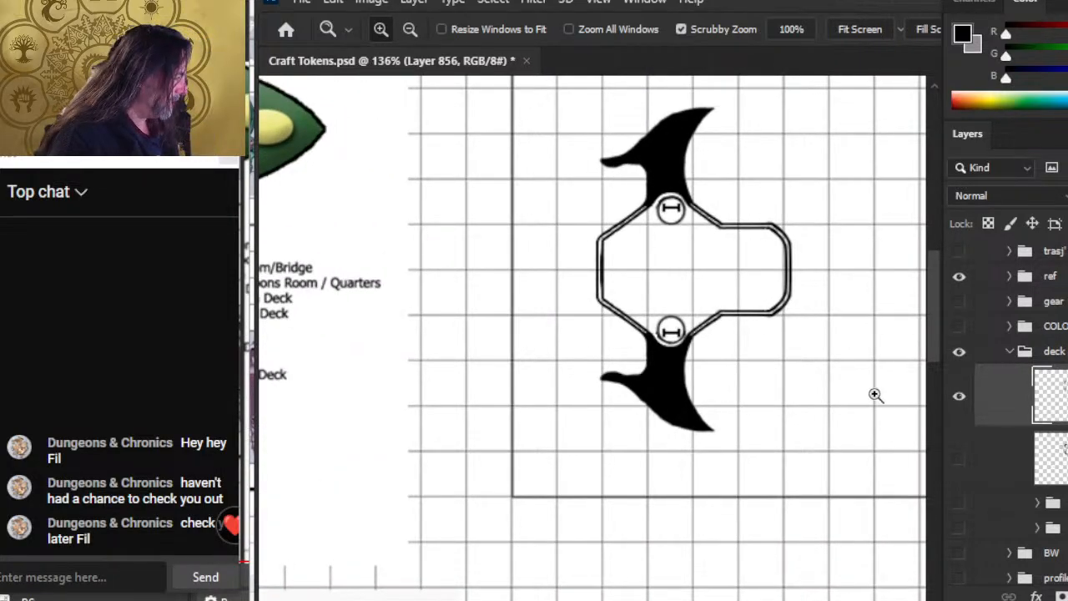
click(964, 409)
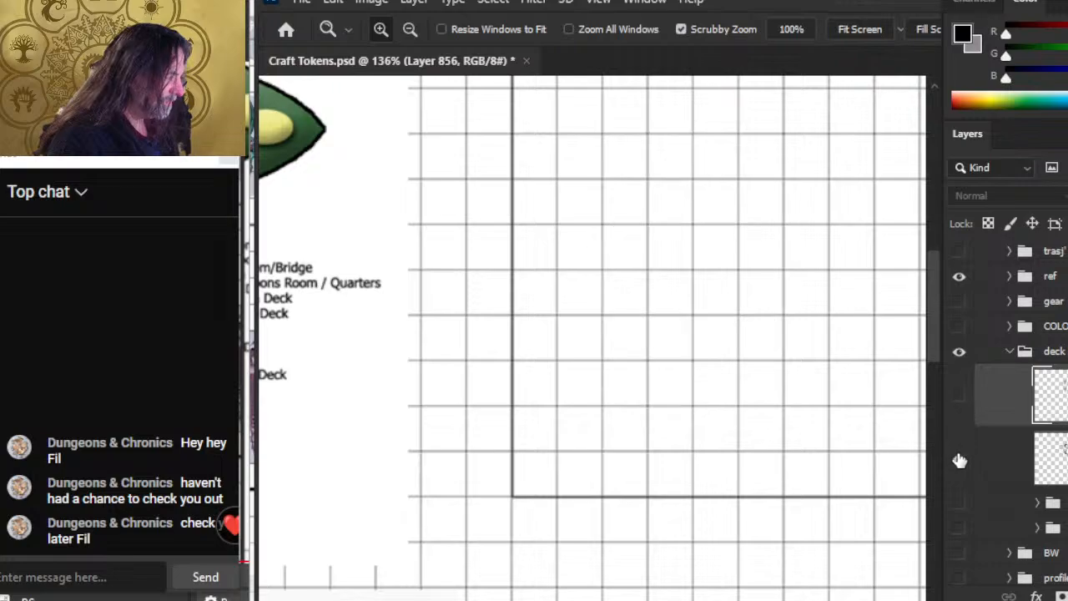
click(960, 460)
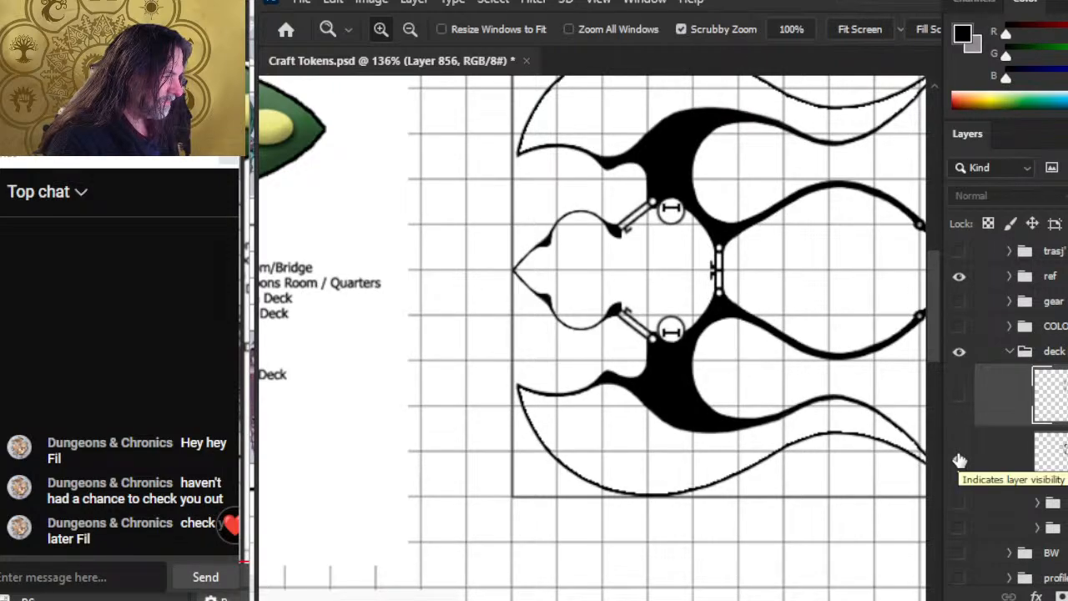
click(959, 401)
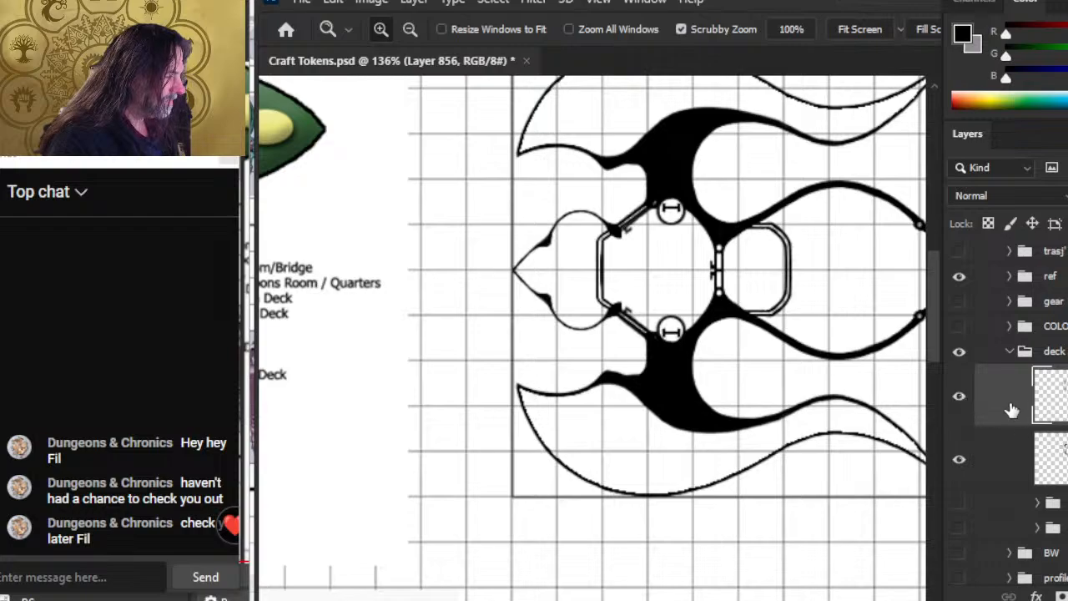
Erase the stray shading between the double lines of the cabin's forward wall on the upper linework layer, and save the file
drag(594, 262, 692, 282)
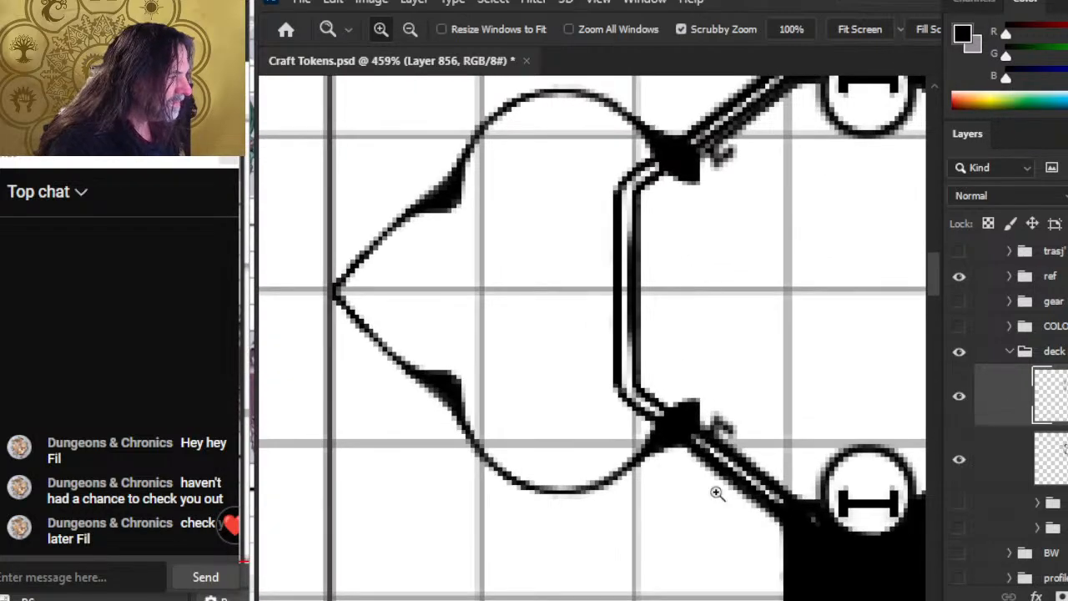
key(e)
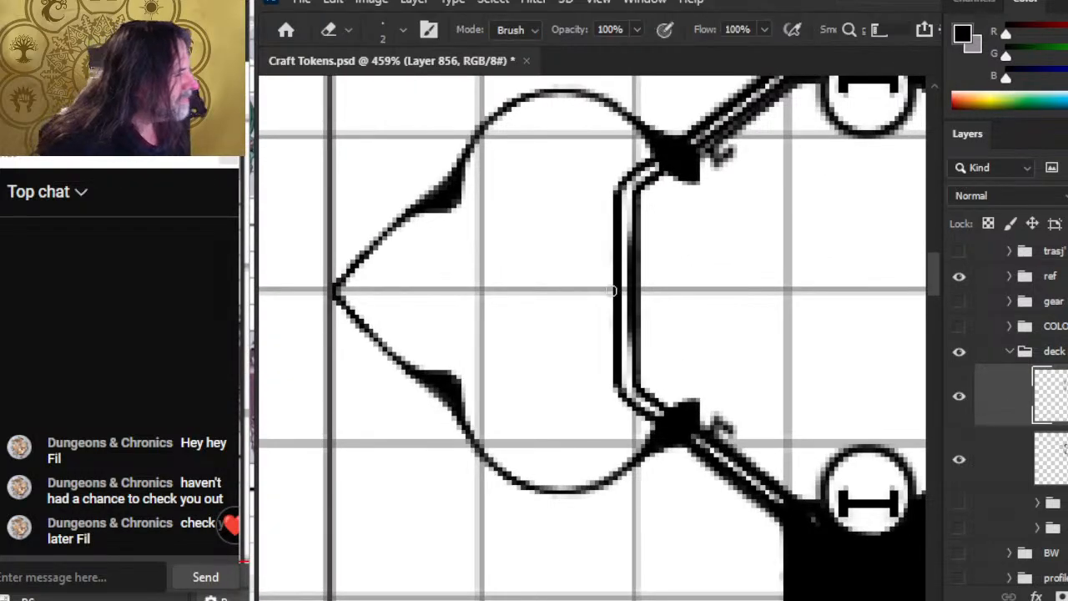
mouse_move(627, 227)
mouse_down()
mouse_move(626, 406)
mouse_move(627, 267)
mouse_move(627, 280)
mouse_up()
key(z)
drag(680, 348, 632, 341)
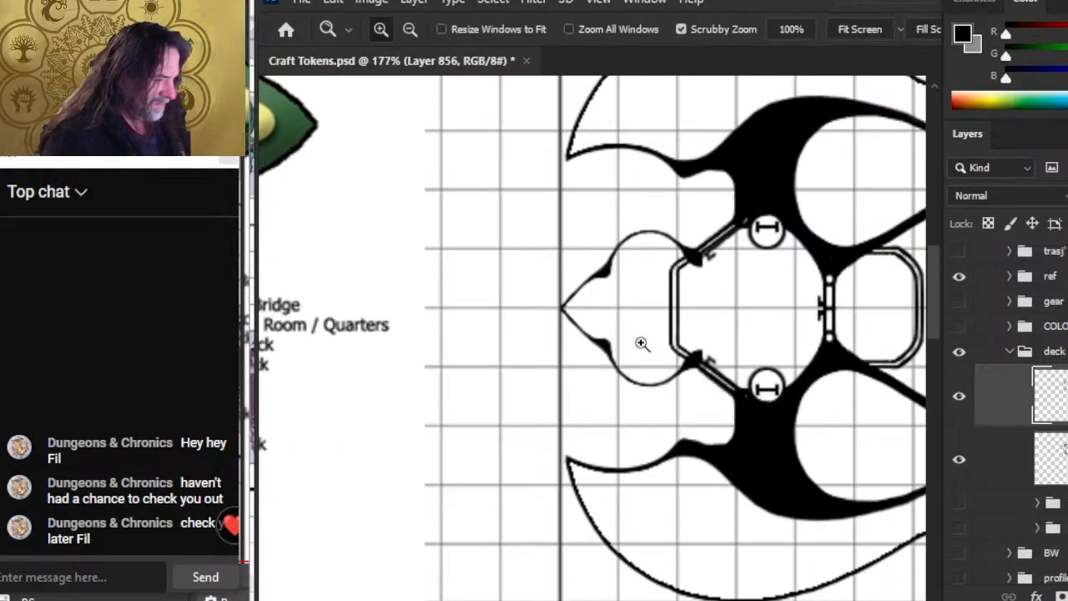
key(ctrl+s)
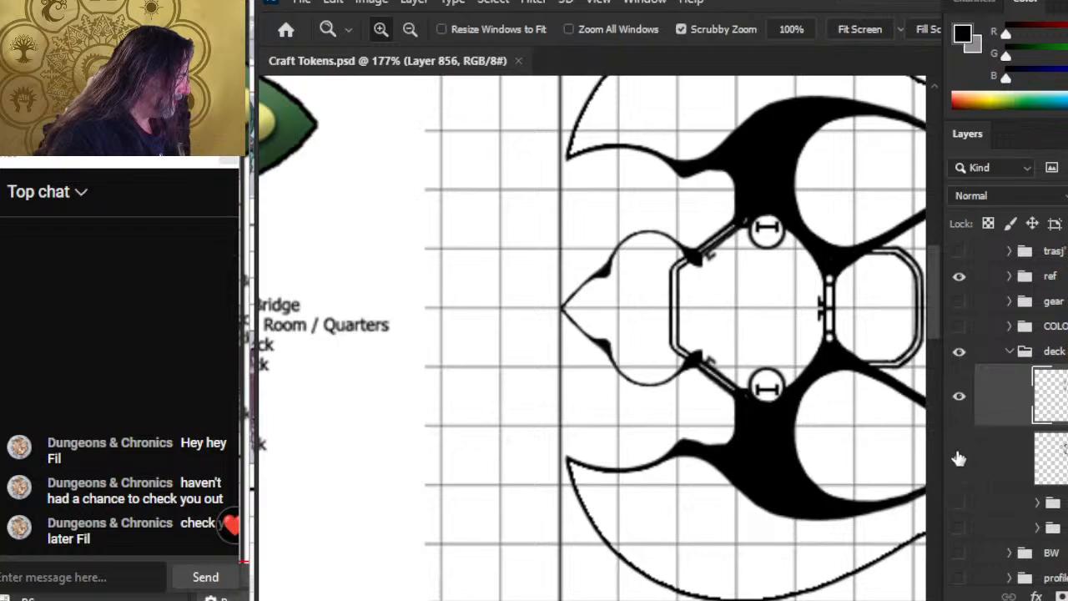
Collapse and lock the deck plan group, and briefly preview the warbird's gear group over it
click(1010, 352)
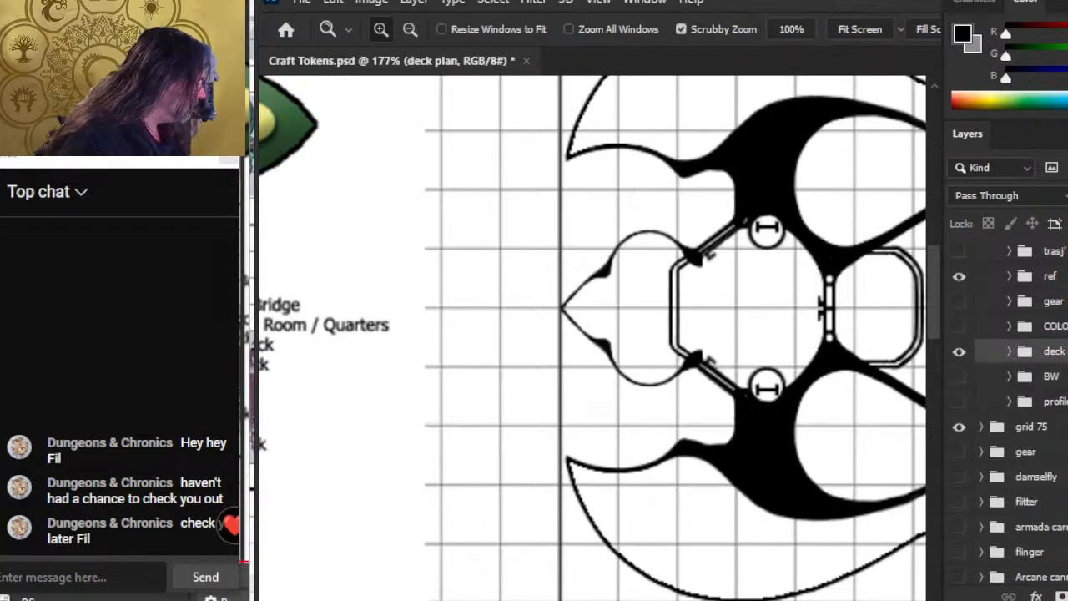
click(1067, 223)
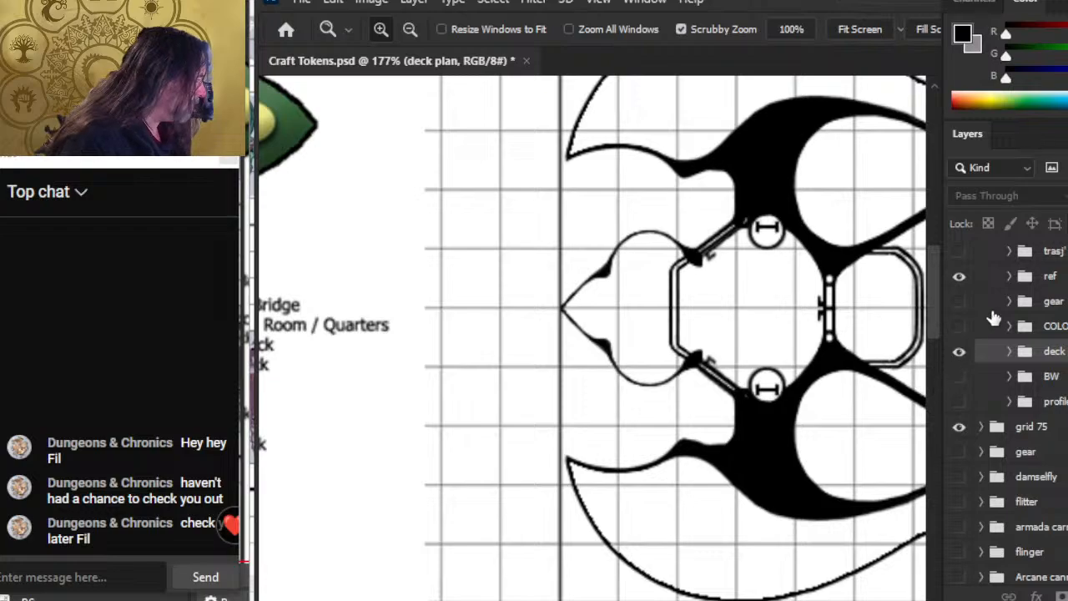
click(1031, 302)
click(959, 302)
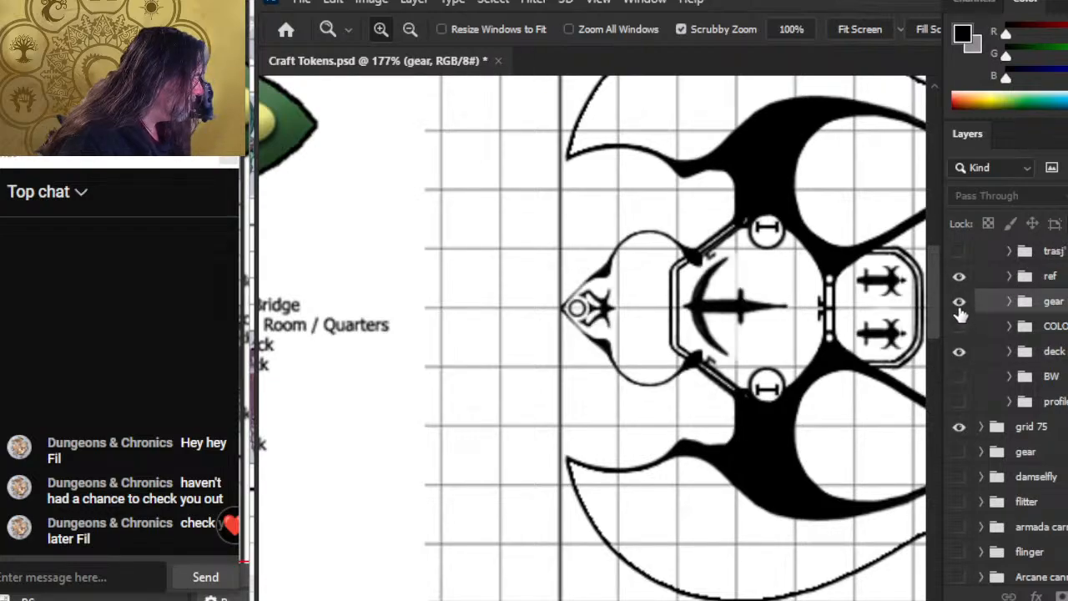
click(960, 302)
click(961, 304)
click(959, 302)
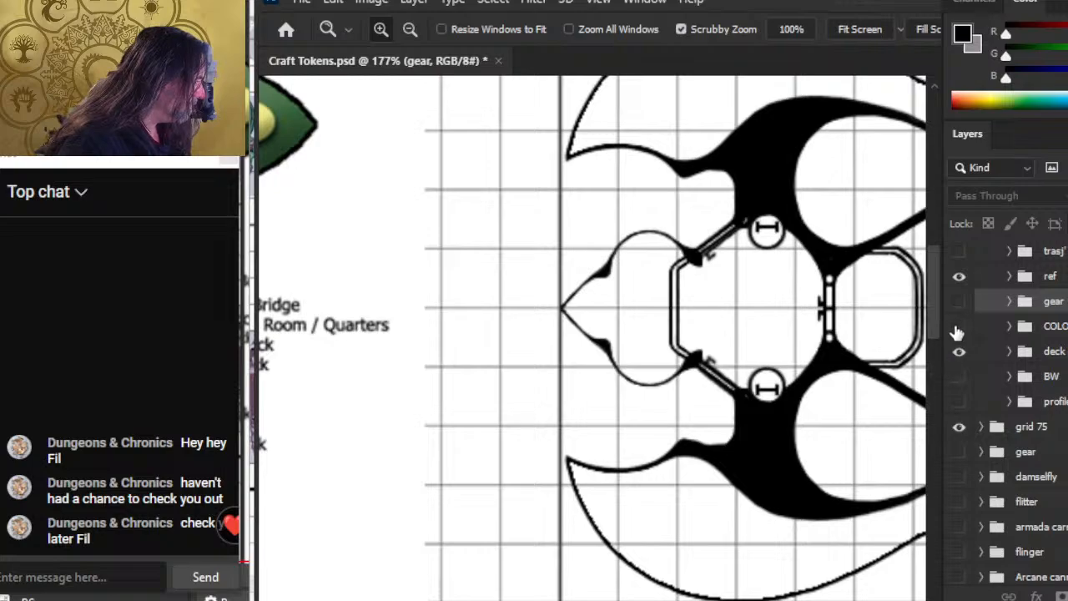
Save the file with the warbird's color group shown over the deck plan, and briefly preview the gear on it
click(960, 326)
drag(806, 358, 618, 253)
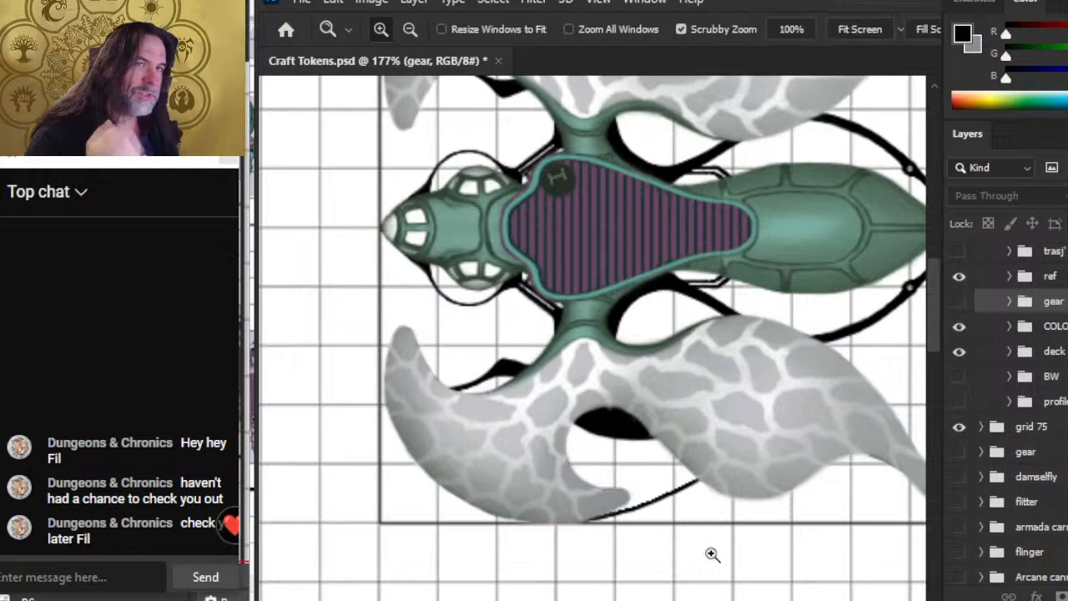
scroll(609, 425, down, 3)
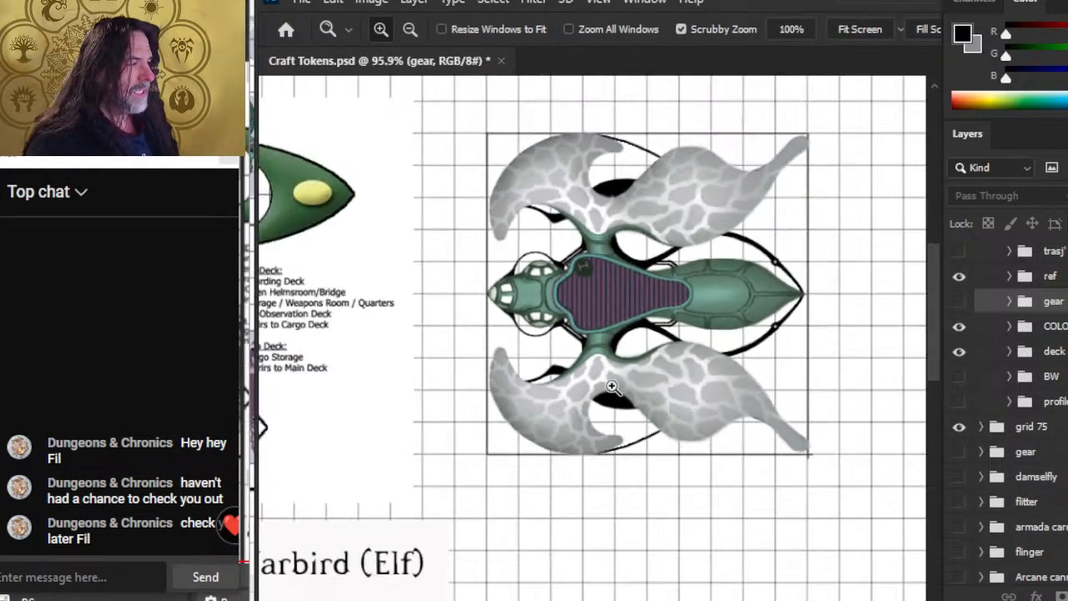
key(ctrl+s)
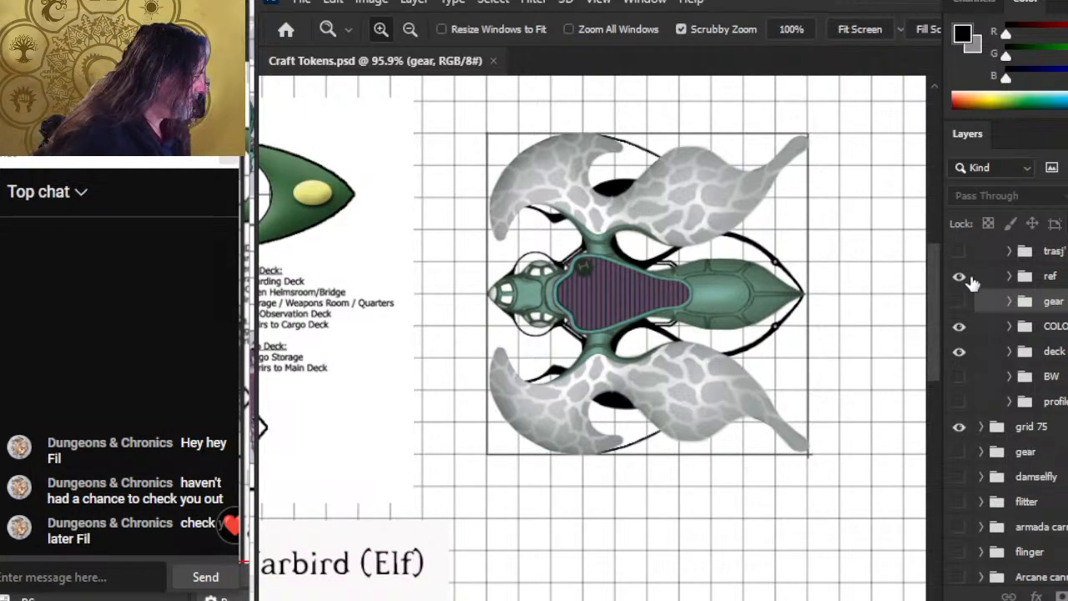
click(959, 302)
click(960, 303)
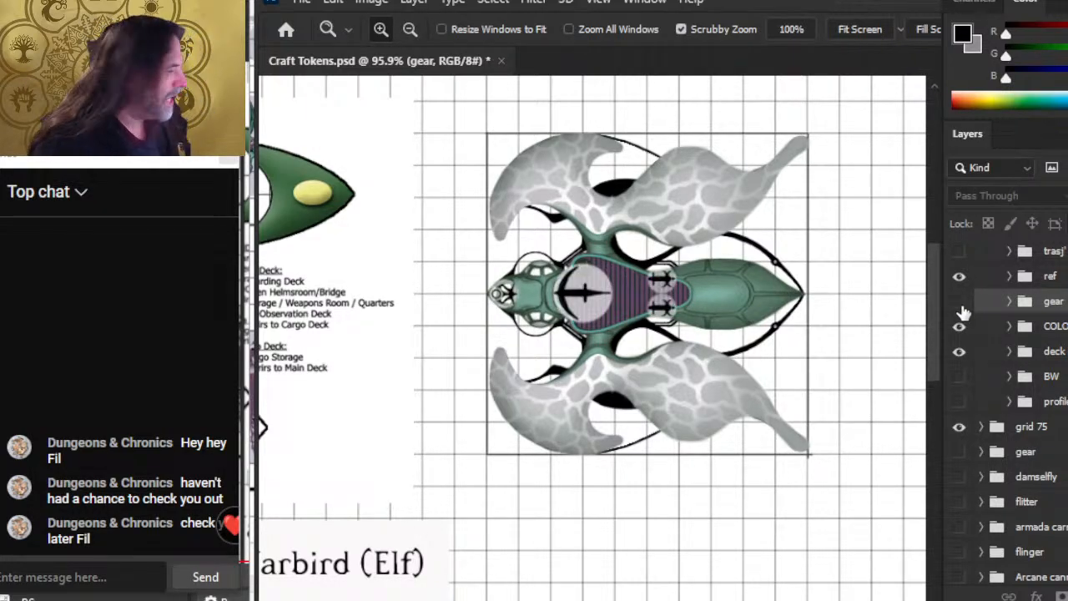
Switch to the browser to look at the Warbird ship page and its neighbouring tab, and return to Photoshop
key(alt+Tab)
key(alt+Tab)
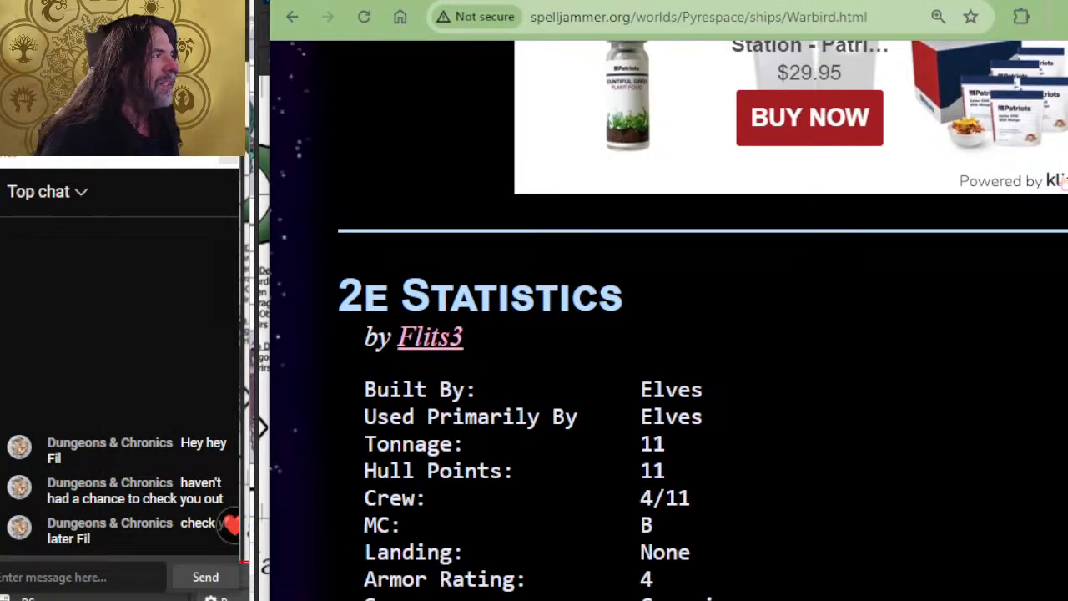
key(ctrl+Tab)
scroll(727, 214, up, 4)
key(alt+Tab)
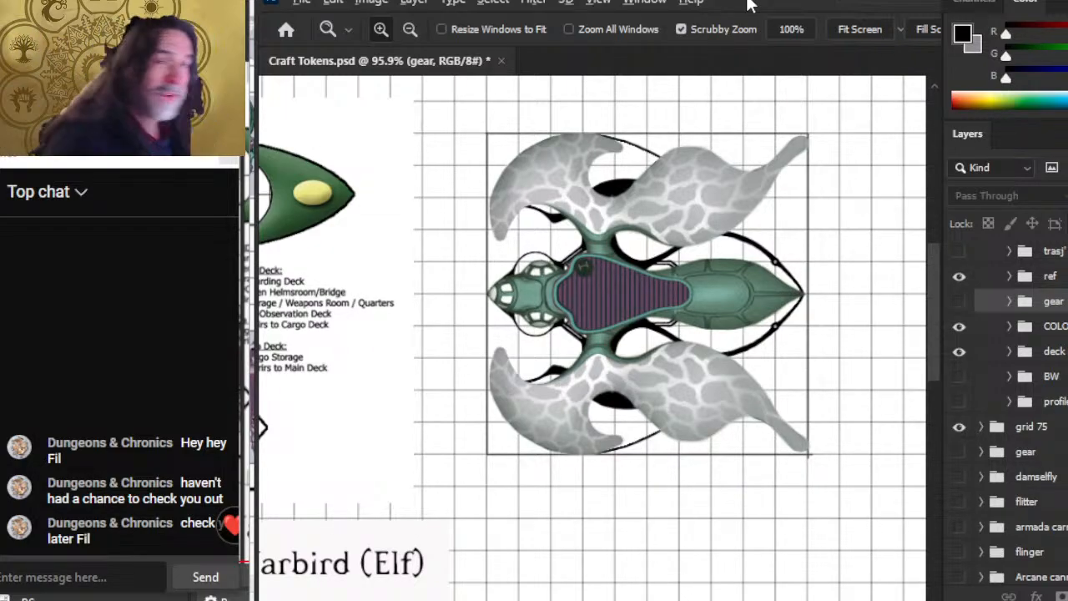
key(alt+Tab)
key(alt+Tab)
key(alt+Tab)
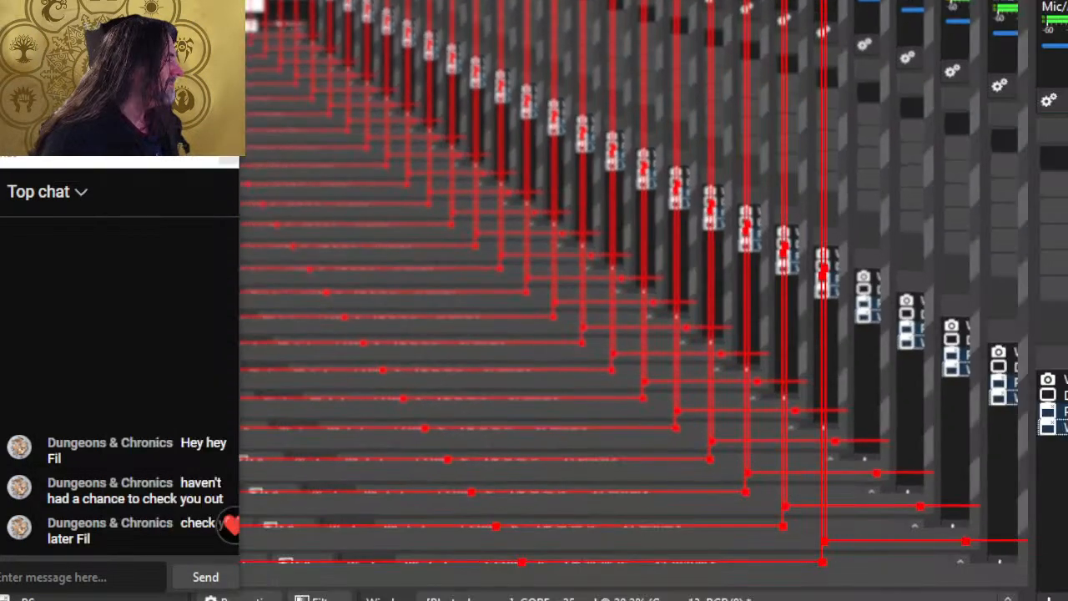